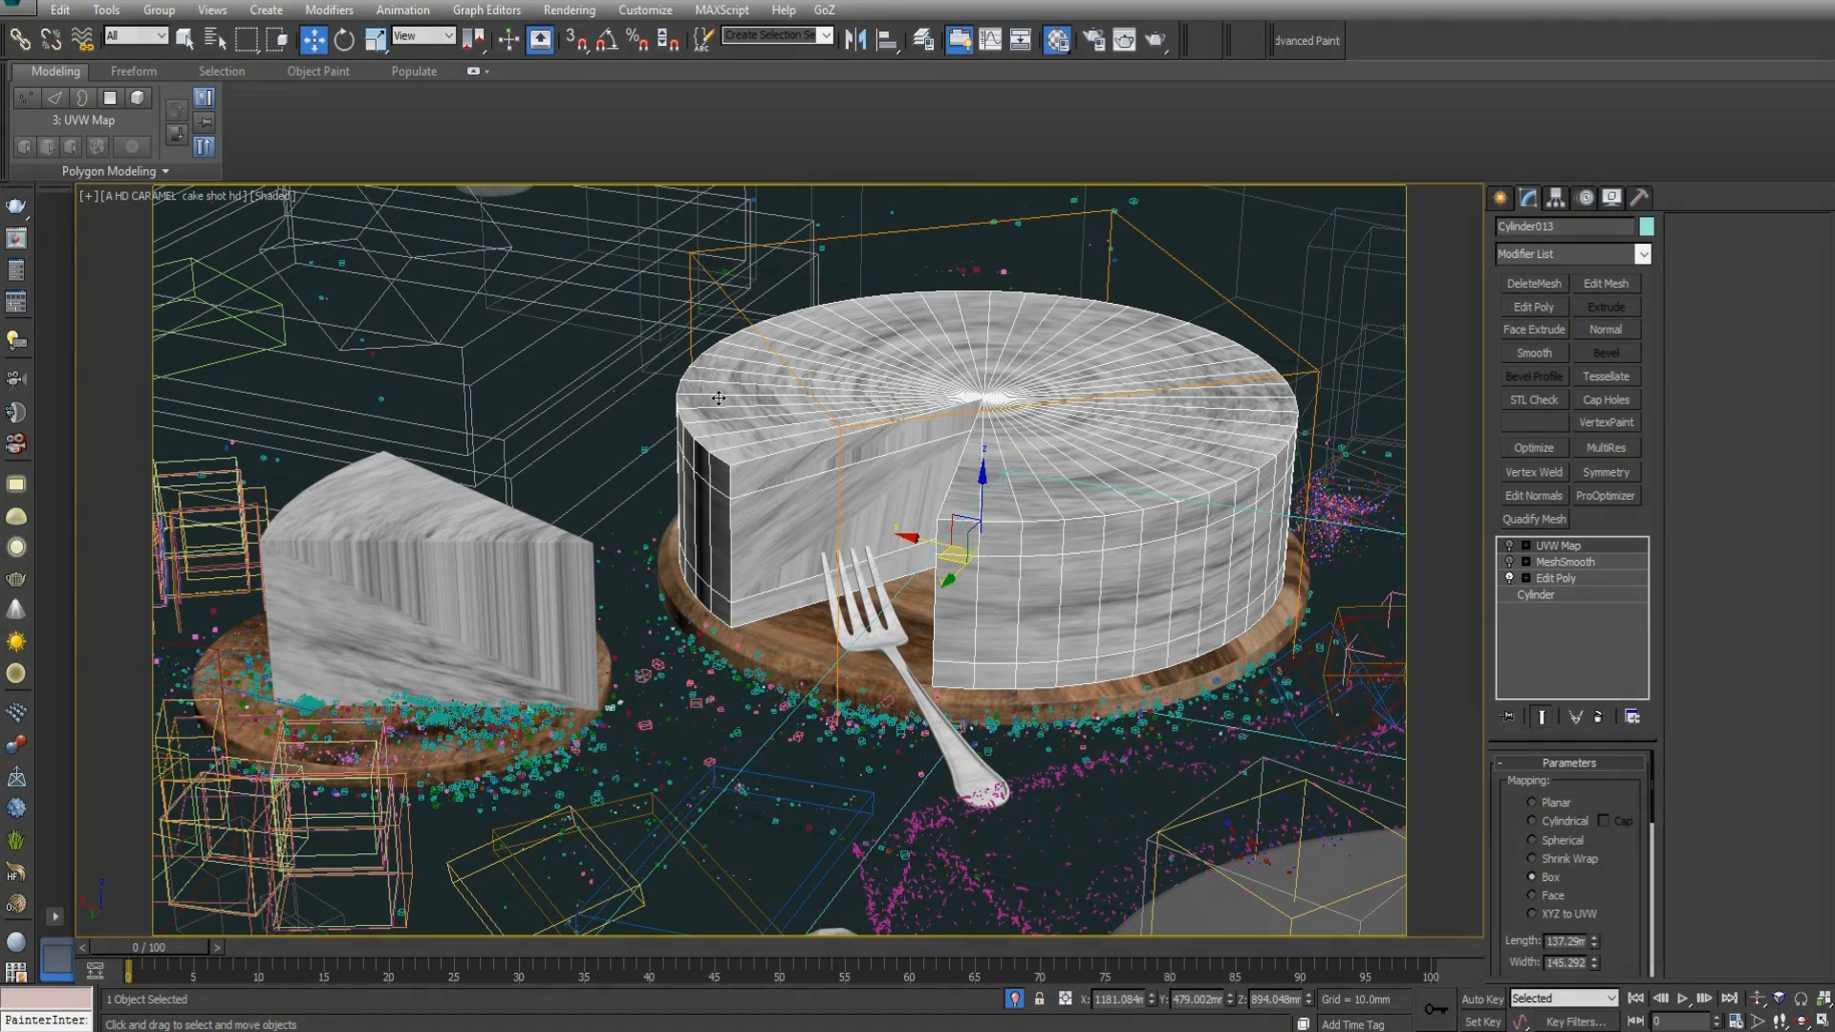
Select the cut cake on the wooden board and examine its placement on the table from several angles.
{"action": "left_click", "coordinate": [658, 421]}
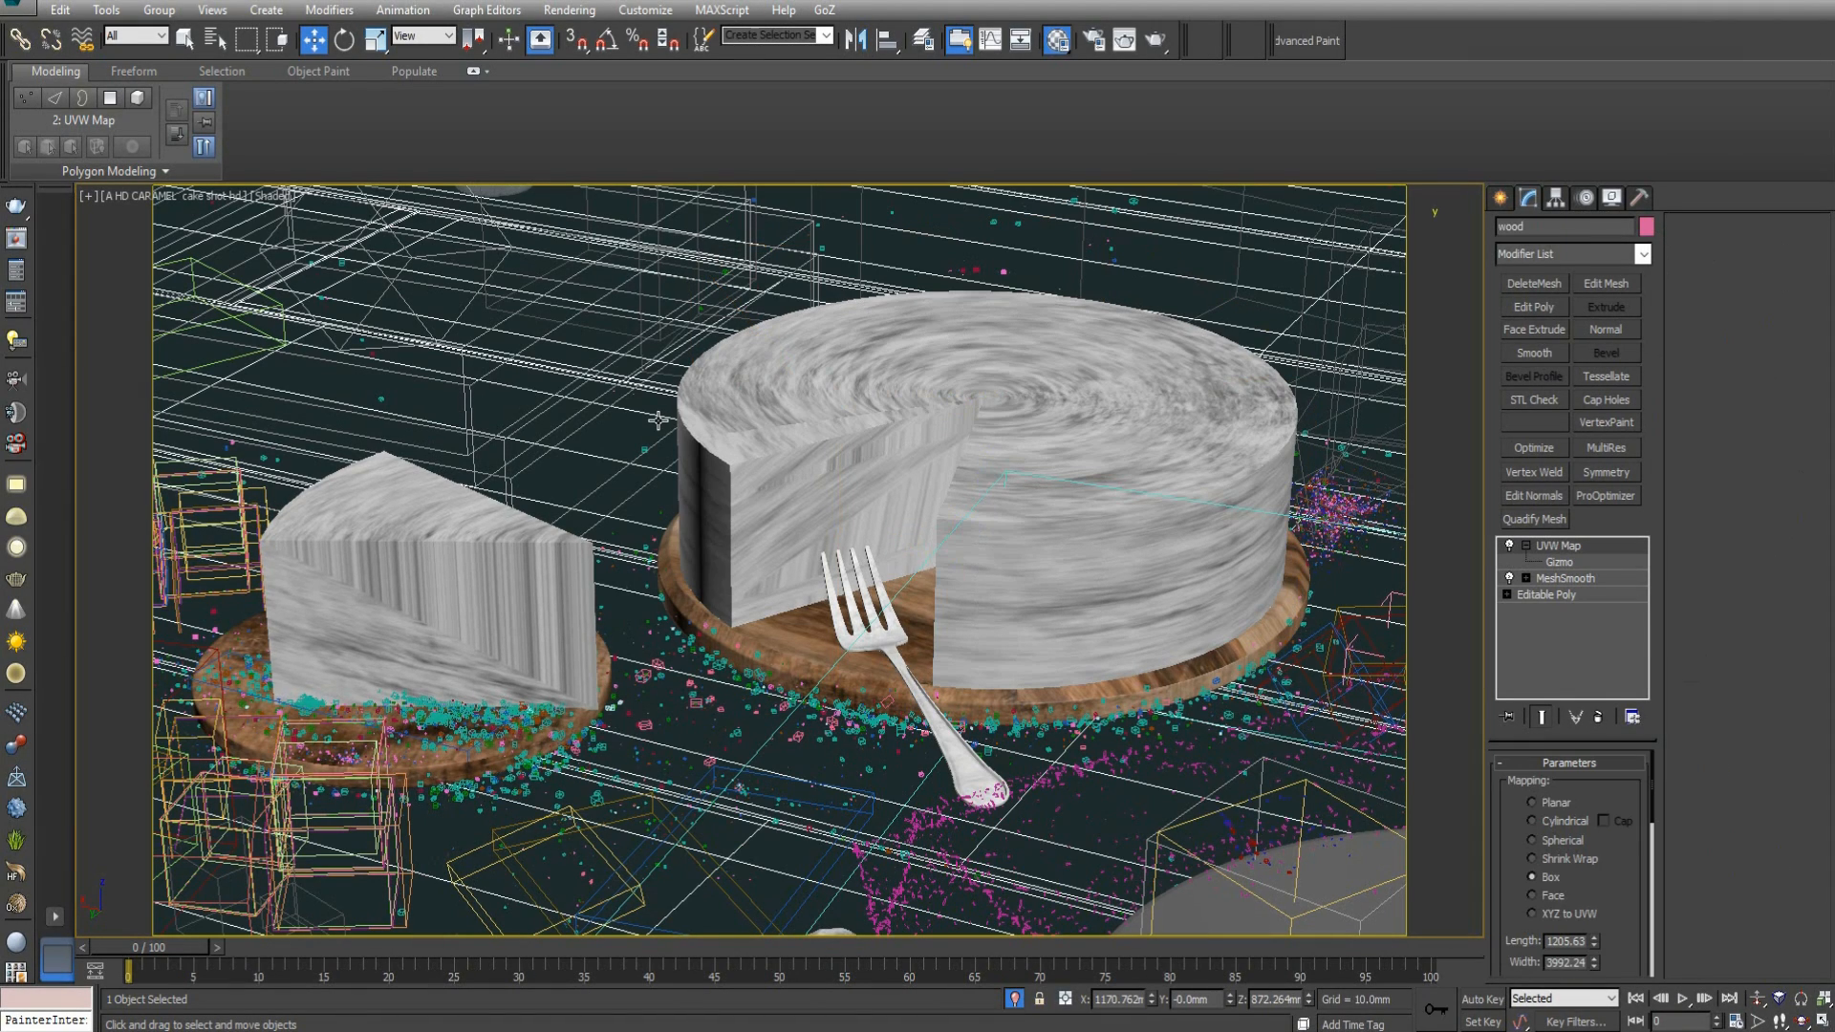
{"action": "left_click", "coordinate": [916, 421]}
{"action": "key", "text": "t"}
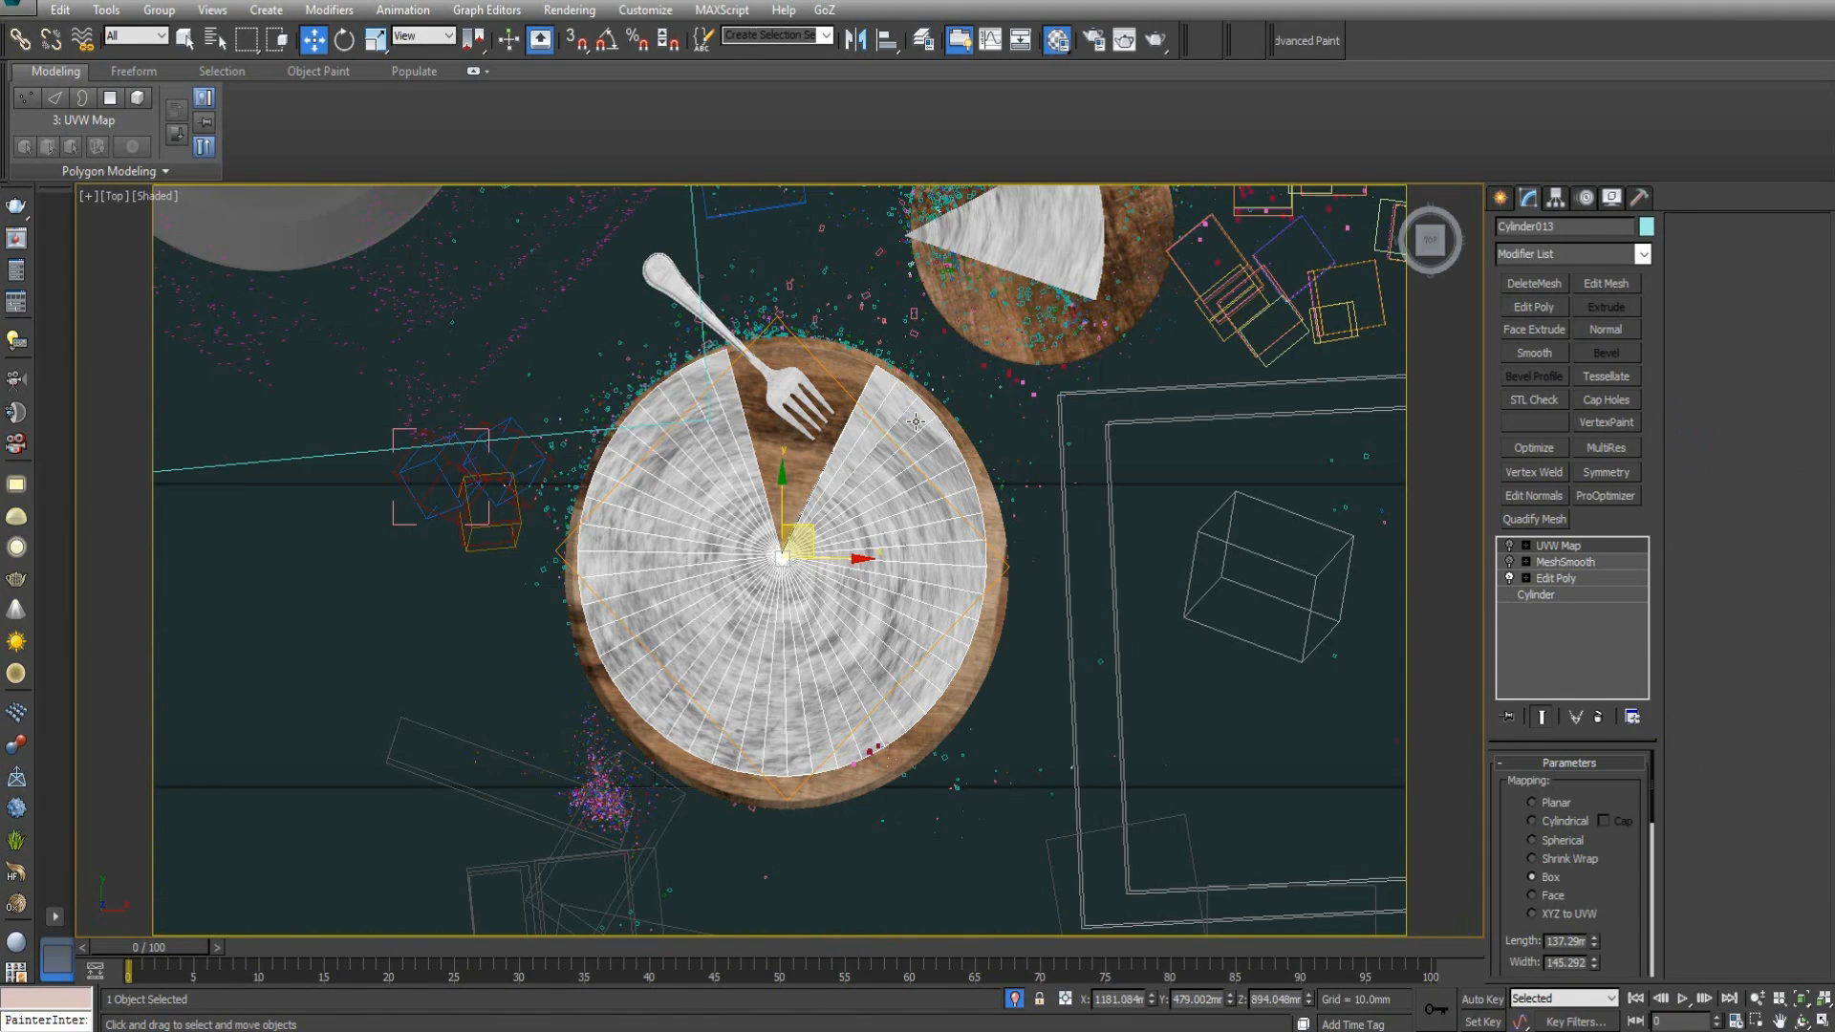
{"action": "scroll", "coordinate": [899, 516], "scroll_direction": "down", "scroll_amount": 4}
{"action": "middle_click_drag", "start_coordinate": [899, 516], "coordinate": [1051, 459], "text": "alt"}
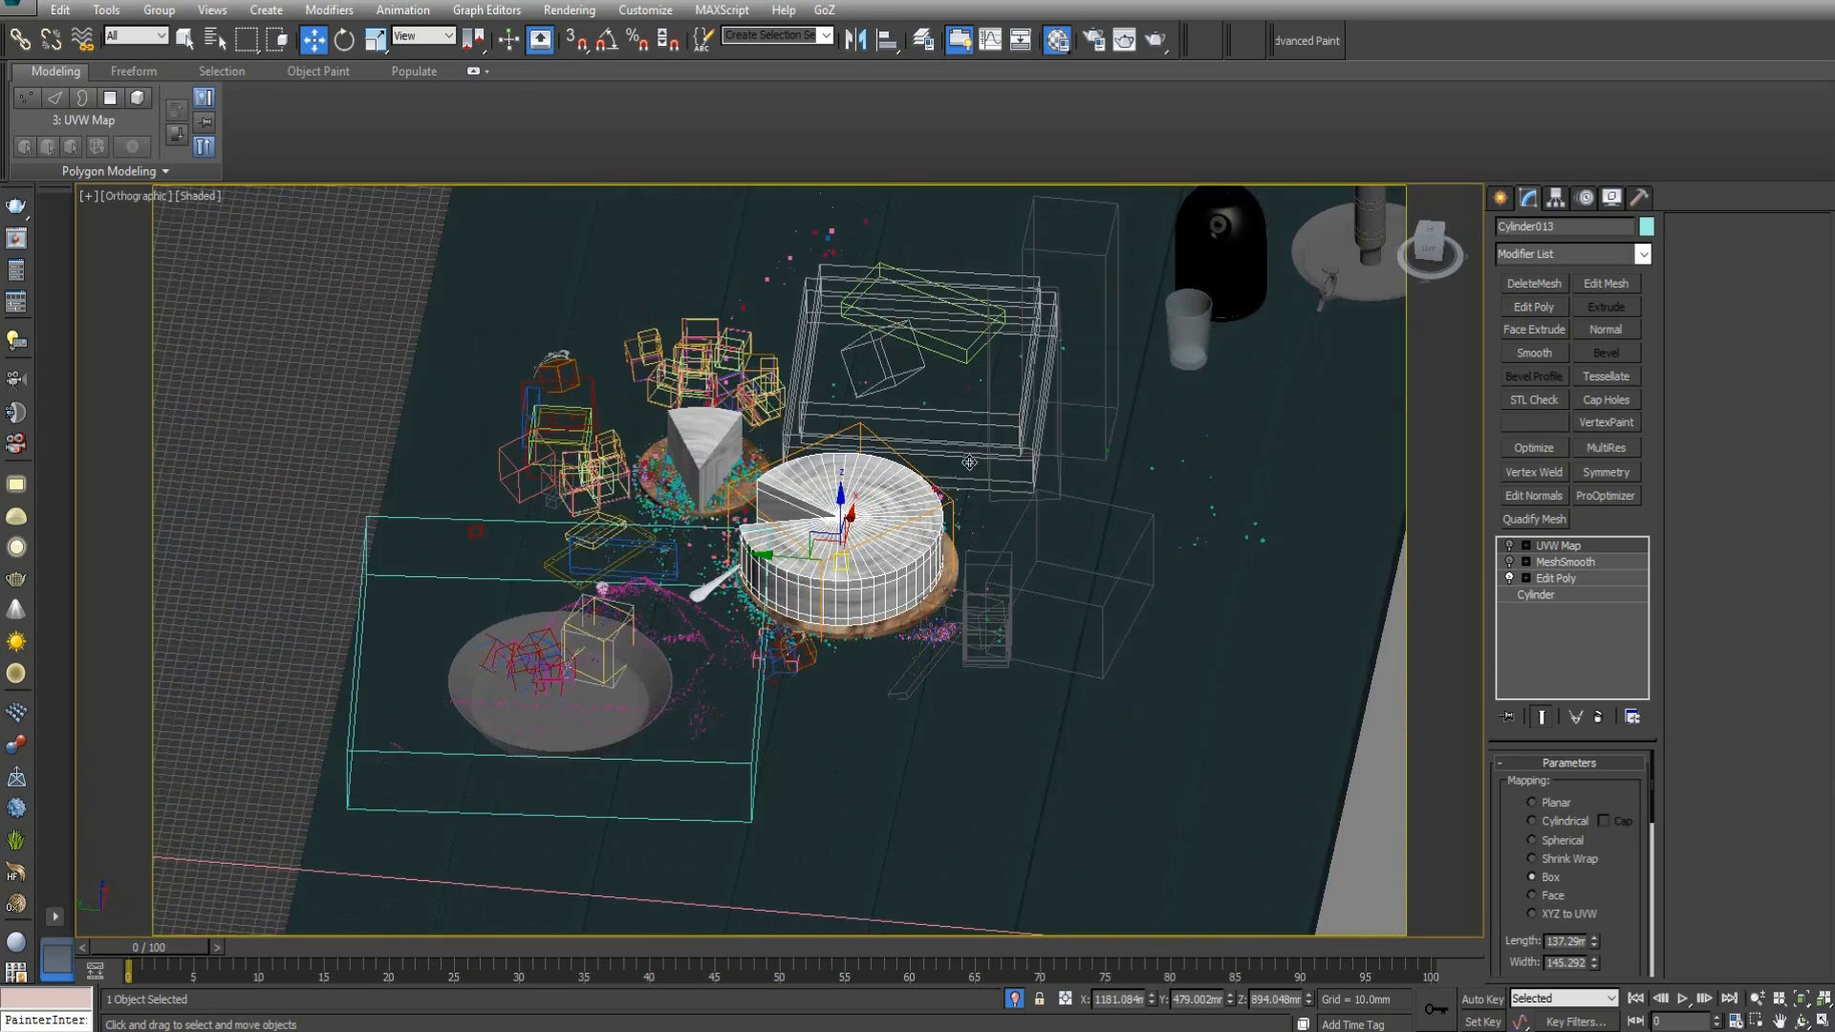
{"action": "scroll", "coordinate": [903, 492], "scroll_direction": "down", "scroll_amount": 2}
{"action": "middle_click_drag", "start_coordinate": [833, 549], "coordinate": [1032, 602], "text": "alt"}
{"action": "scroll", "coordinate": [873, 525], "scroll_direction": "down", "scroll_amount": 2}
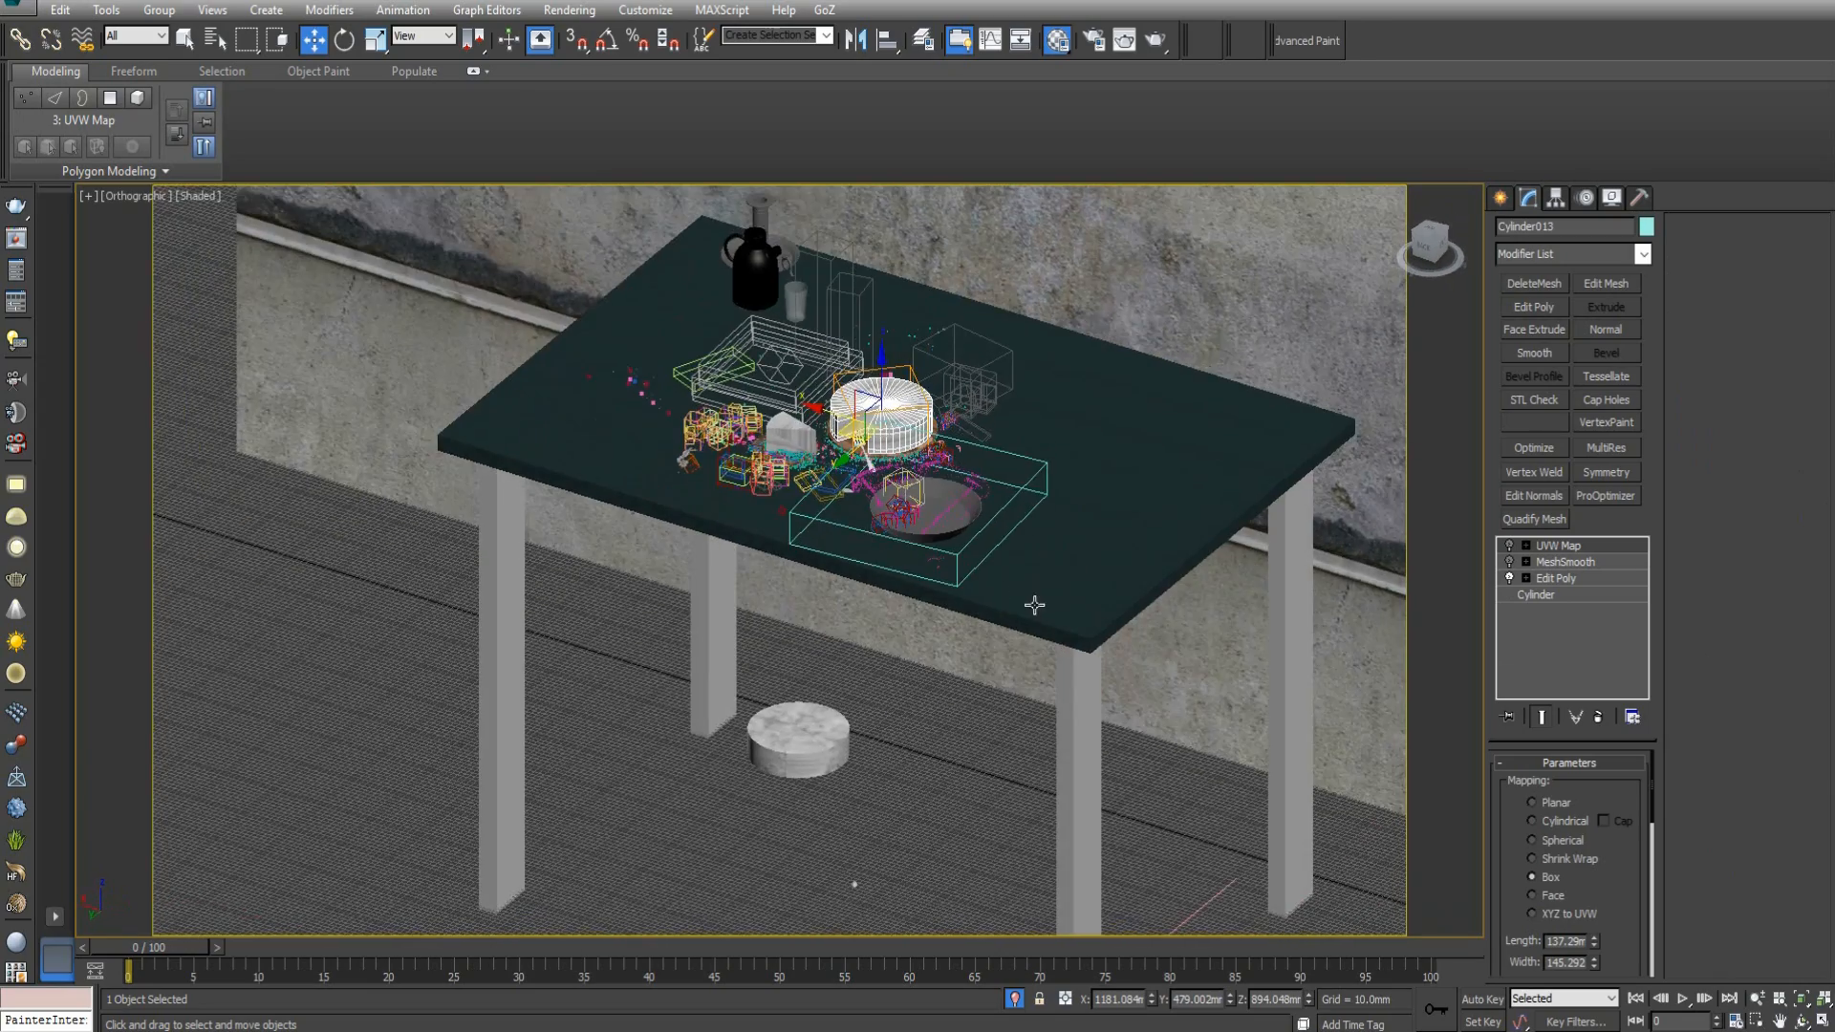
{"action": "scroll", "coordinate": [828, 532], "scroll_direction": "up", "scroll_amount": 3}
{"action": "scroll", "coordinate": [828, 532], "scroll_direction": "down", "scroll_amount": 3}
{"action": "middle_click_drag", "start_coordinate": [818, 537], "coordinate": [908, 593], "text": "alt"}
{"action": "middle_click_drag", "start_coordinate": [704, 370], "coordinate": [681, 451], "text": "alt"}
{"action": "scroll", "coordinate": [688, 378], "scroll_direction": "up", "scroll_amount": 4}
{"action": "scroll", "coordinate": [841, 514], "scroll_direction": "down", "scroll_amount": 6}
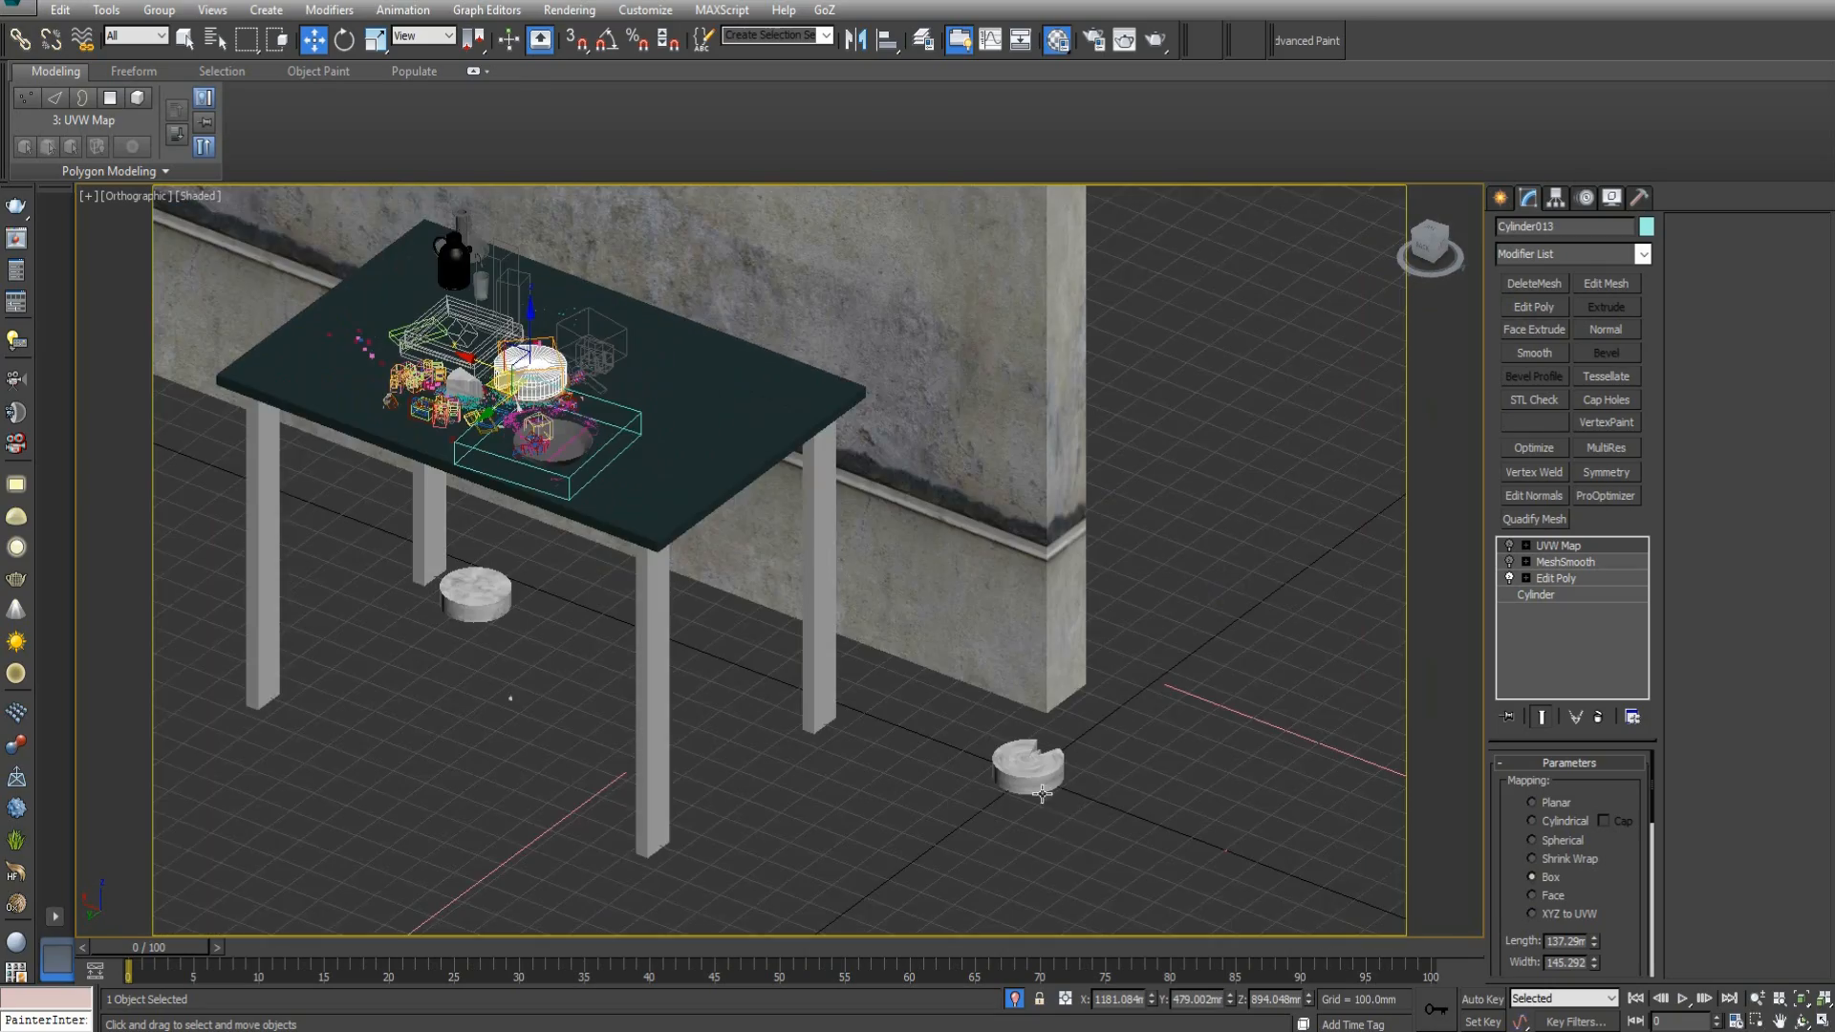
Select the cake copy on the floor under the table and examine its position at the scene origin.
{"action": "scroll", "coordinate": [1042, 793], "scroll_direction": "up", "scroll_amount": 5}
{"action": "left_click", "coordinate": [1037, 789]}
{"action": "middle_click_drag", "start_coordinate": [1037, 788], "coordinate": [954, 649], "text": "alt"}
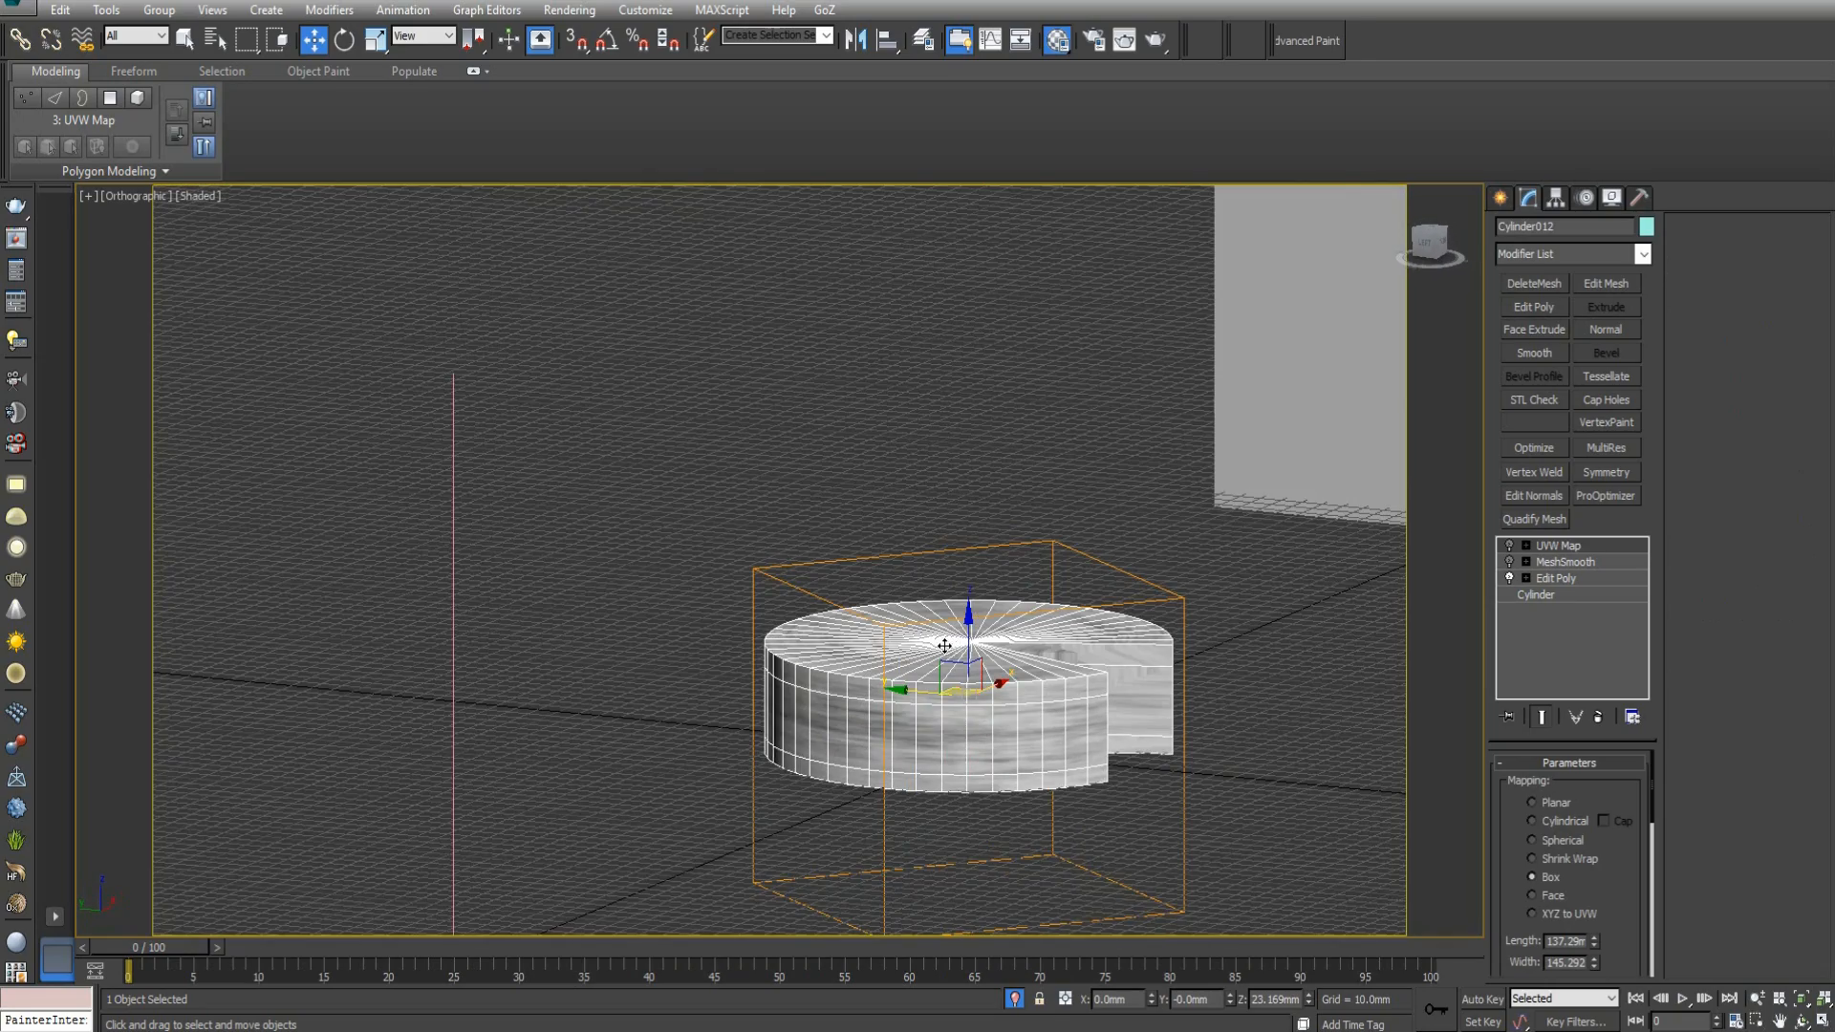
{"action": "middle_click_drag", "start_coordinate": [944, 655], "coordinate": [985, 674], "text": "alt"}
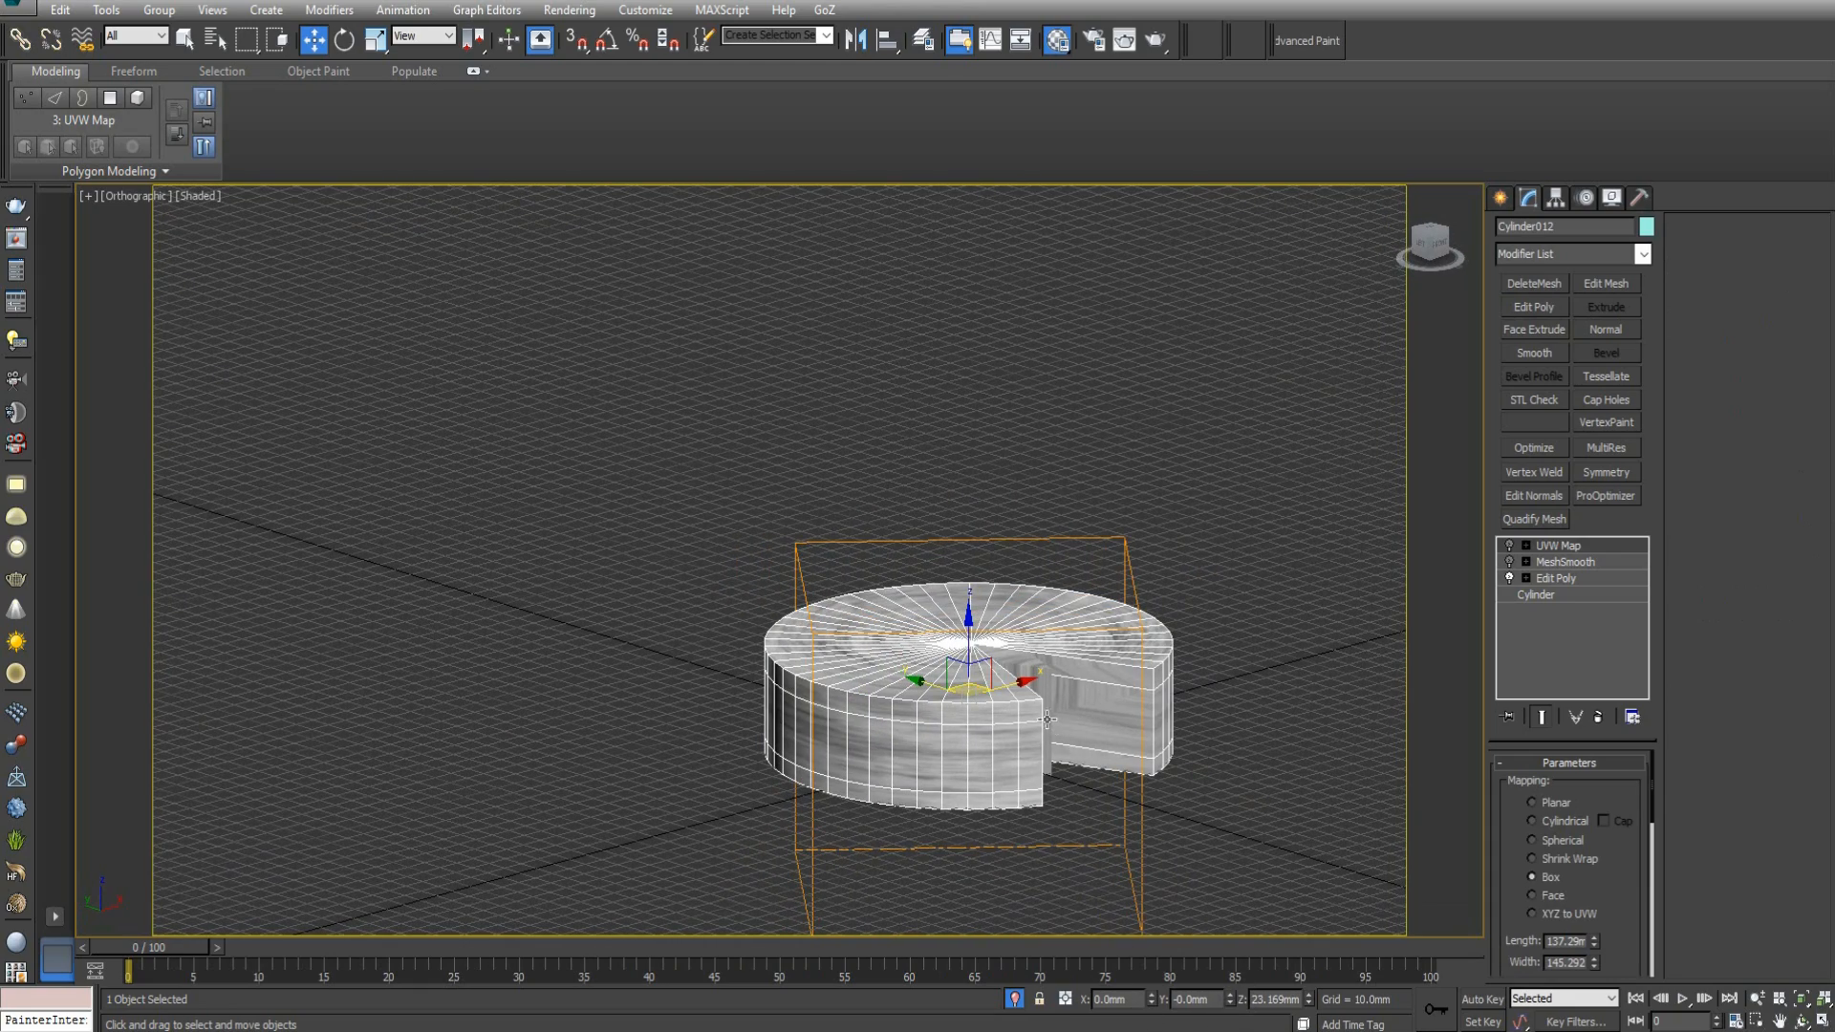
{"action": "middle_click_drag", "start_coordinate": [1048, 719], "coordinate": [1106, 757], "text": "alt"}
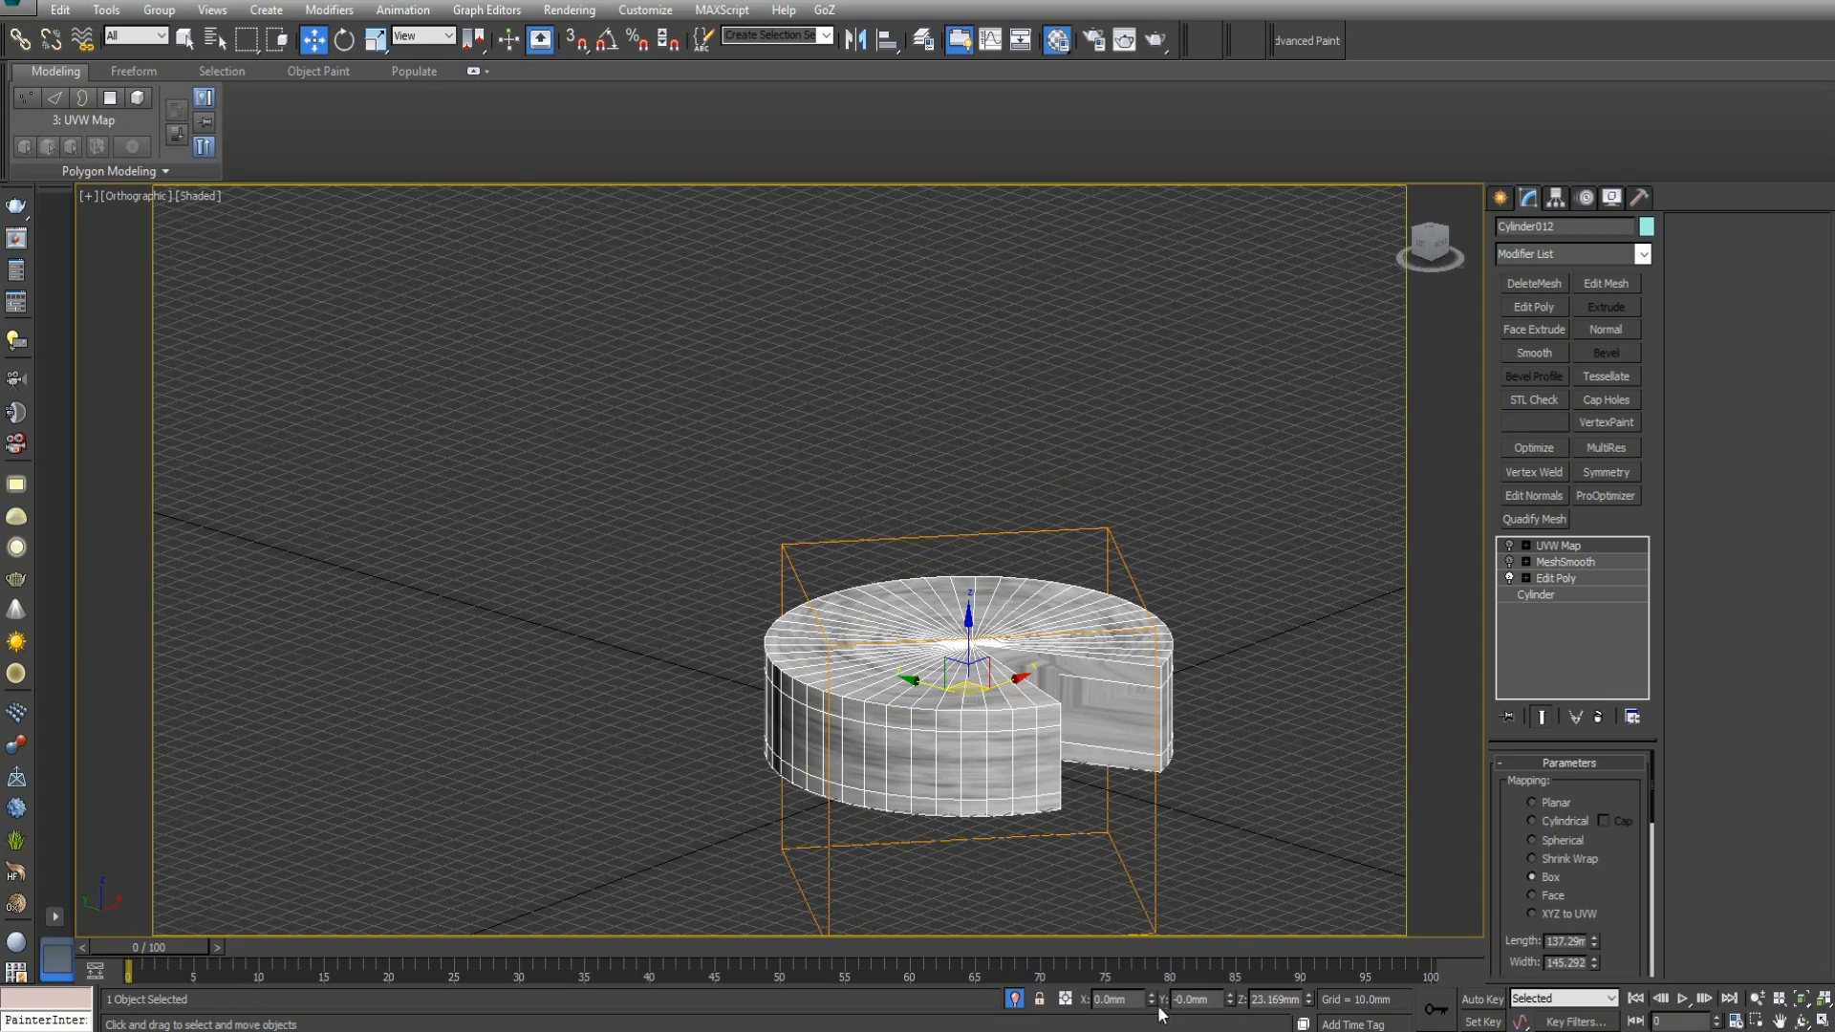
{"action": "middle_click_drag", "start_coordinate": [1107, 730], "coordinate": [1051, 709], "text": "alt"}
{"action": "scroll", "coordinate": [1051, 710], "scroll_direction": "up", "scroll_amount": 4}
{"action": "scroll", "coordinate": [1052, 710], "scroll_direction": "down", "scroll_amount": 12}
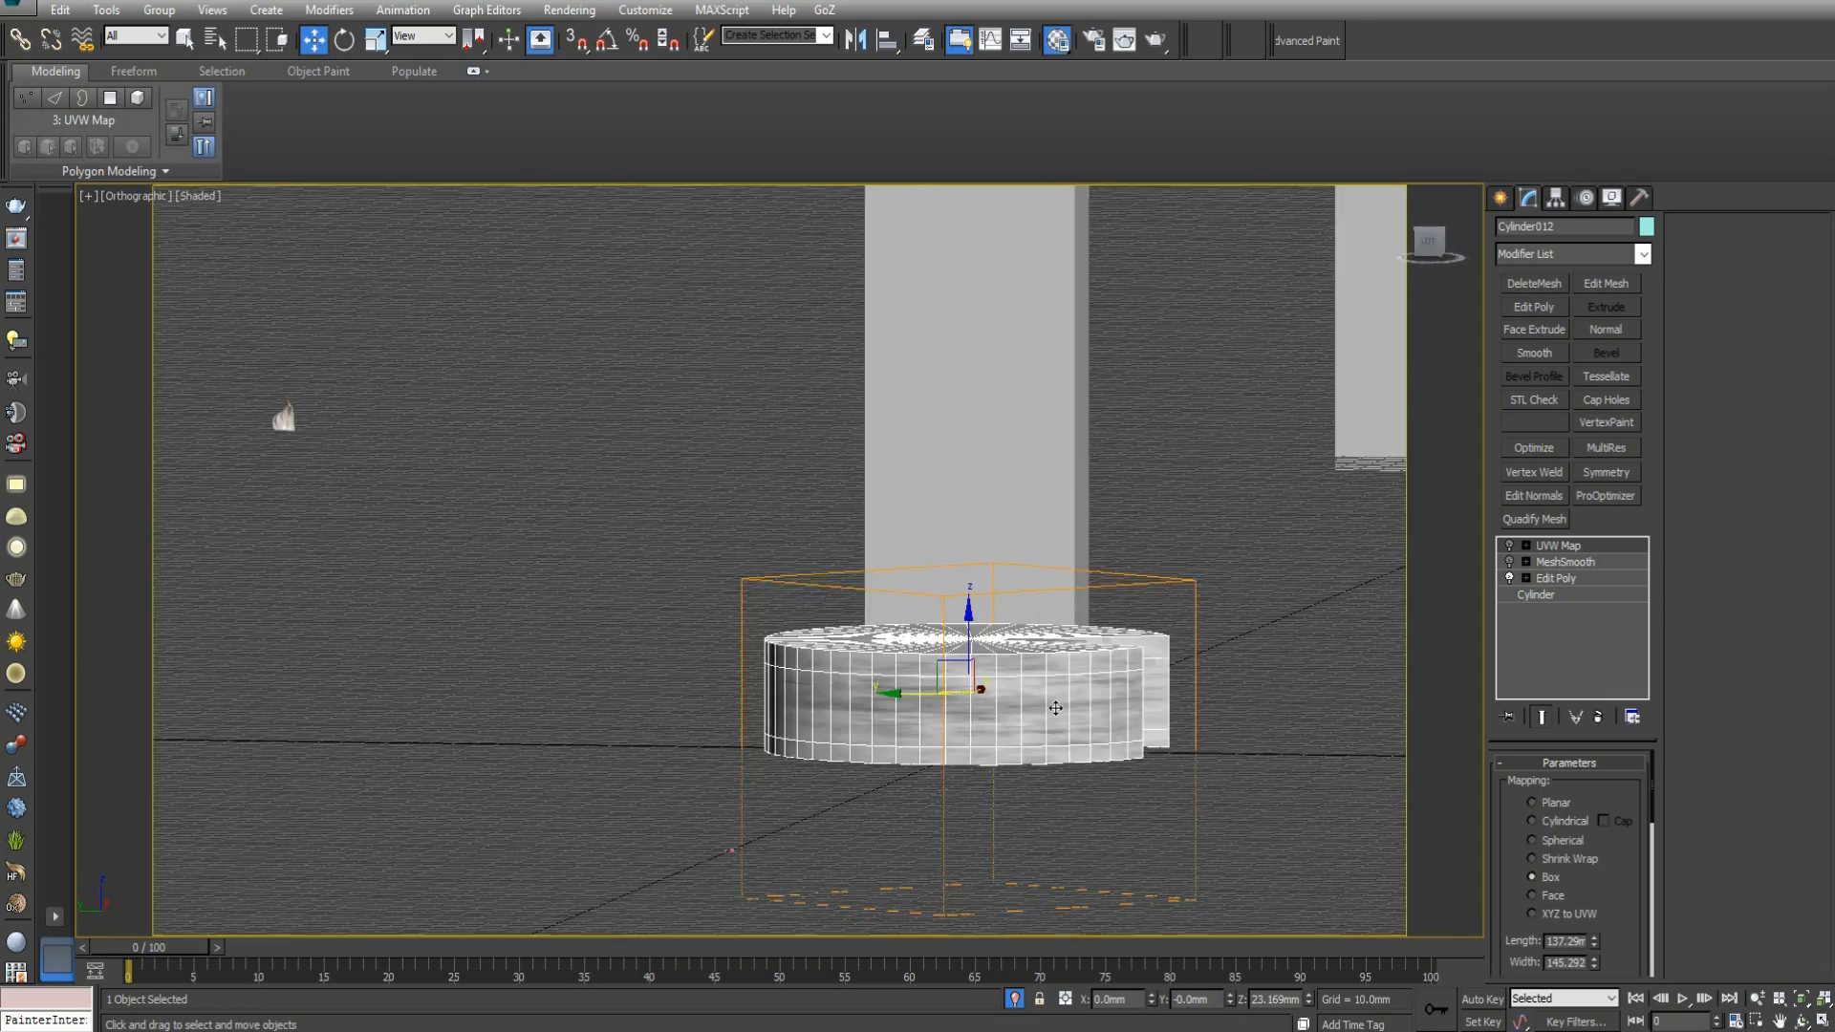
{"action": "middle_click_drag", "start_coordinate": [1036, 612], "coordinate": [1002, 612], "text": "alt"}
{"action": "scroll", "coordinate": [978, 375], "scroll_direction": "up", "scroll_amount": 8}
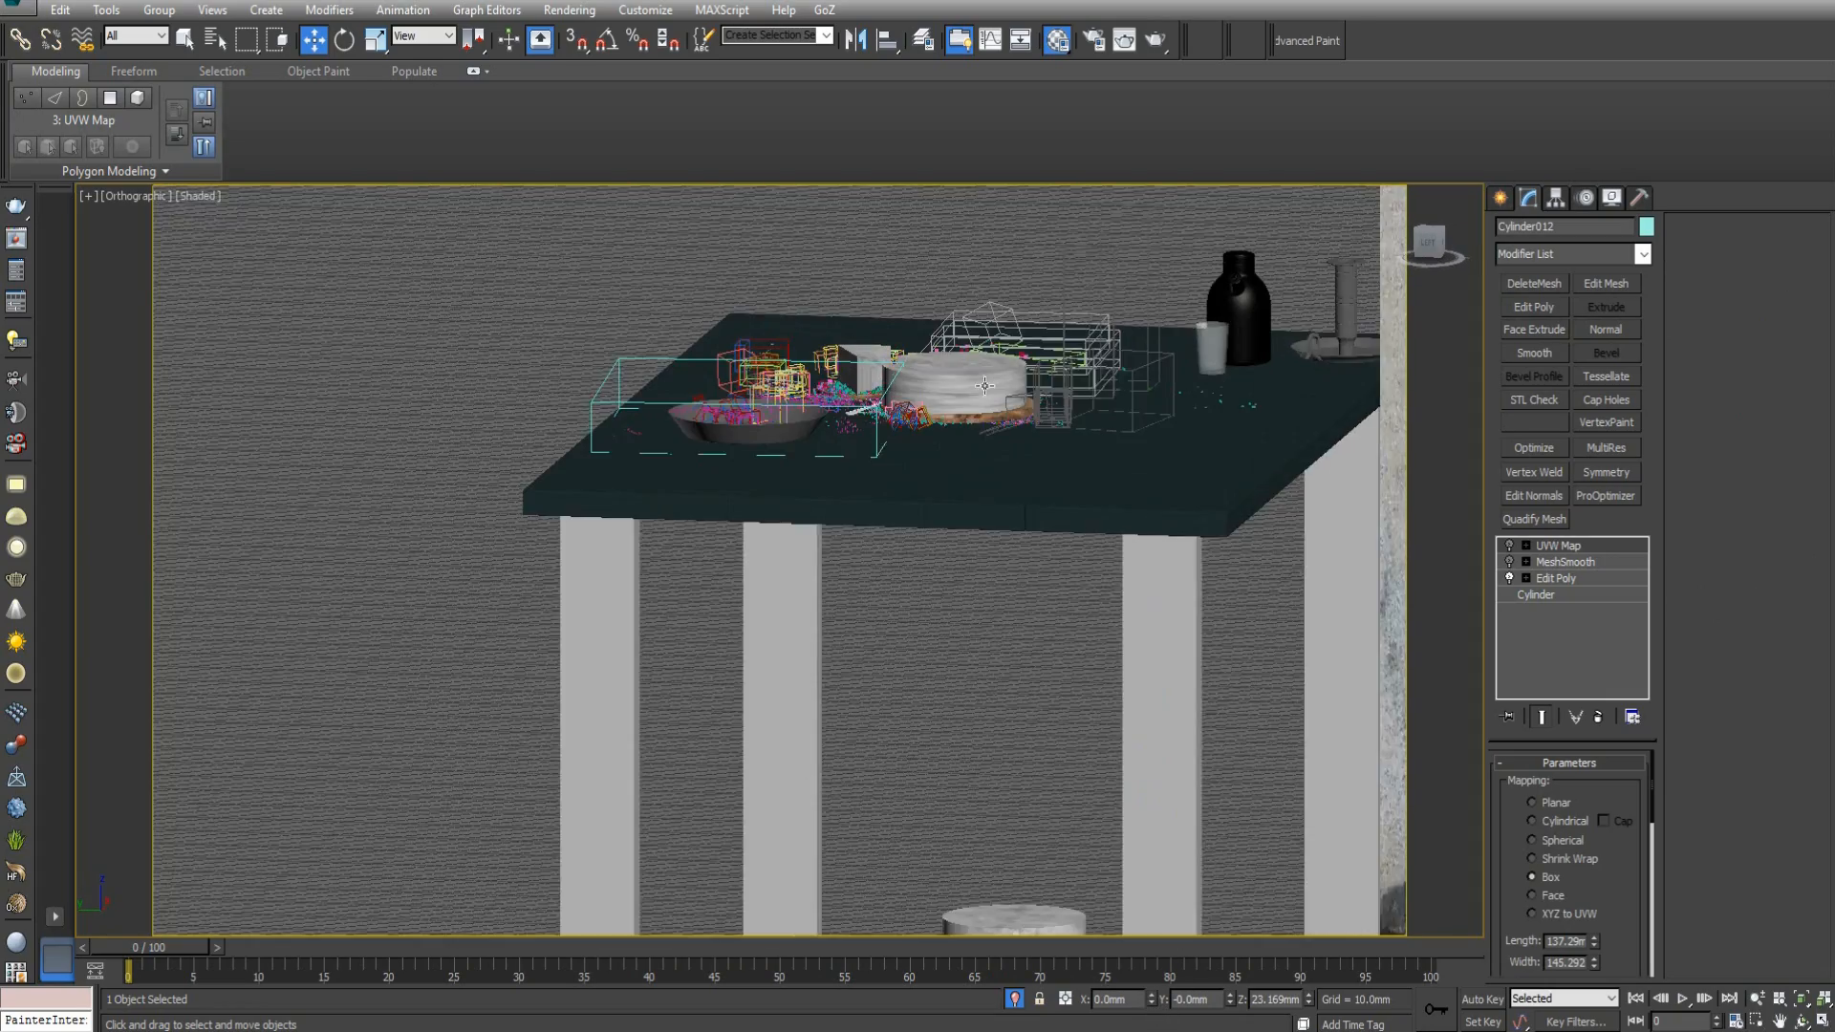
Select the cut cake on the tabletop again and inspect it from several sides for comparison with the floor copy.
{"action": "left_click", "coordinate": [966, 384]}
{"action": "middle_click_drag", "start_coordinate": [960, 387], "coordinate": [1036, 443], "text": "alt"}
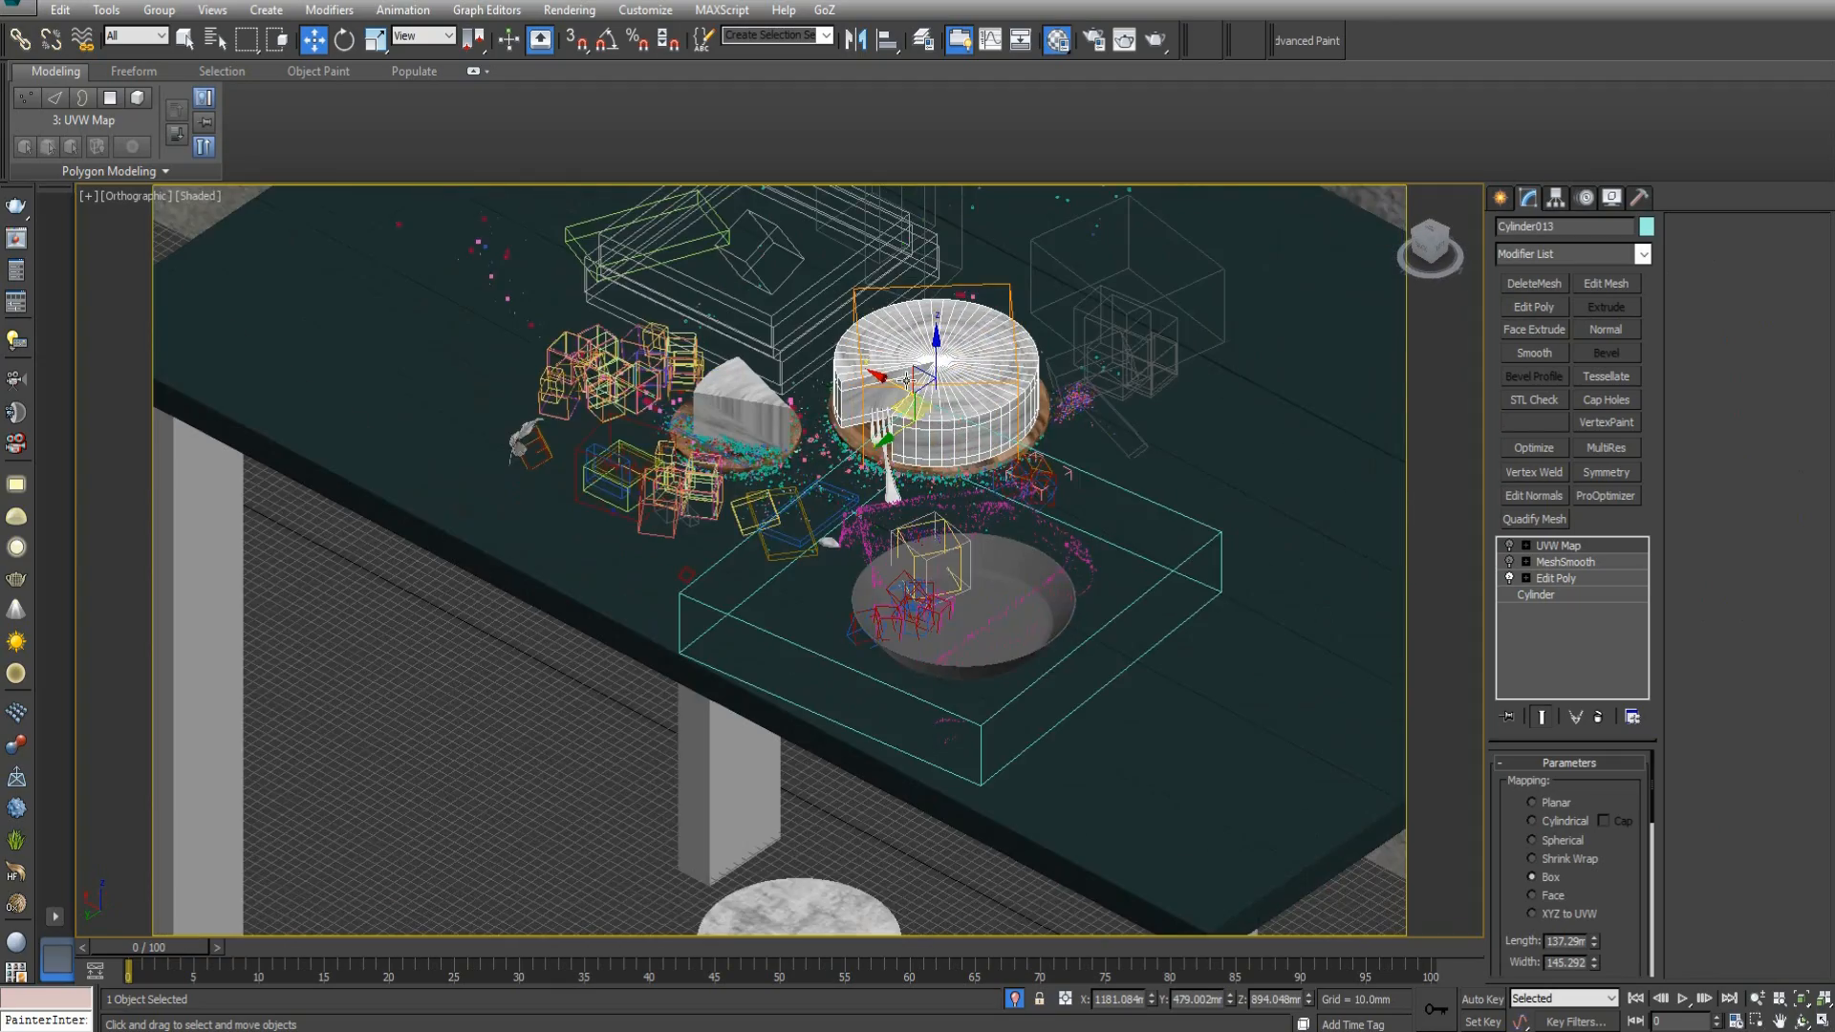
{"action": "scroll", "coordinate": [908, 383], "scroll_direction": "up", "scroll_amount": 8}
{"action": "middle_click_drag", "start_coordinate": [858, 421], "coordinate": [908, 449], "text": "alt"}
{"action": "scroll", "coordinate": [921, 394], "scroll_direction": "down", "scroll_amount": 7}
{"action": "middle_click_drag", "start_coordinate": [920, 372], "coordinate": [1018, 399]}
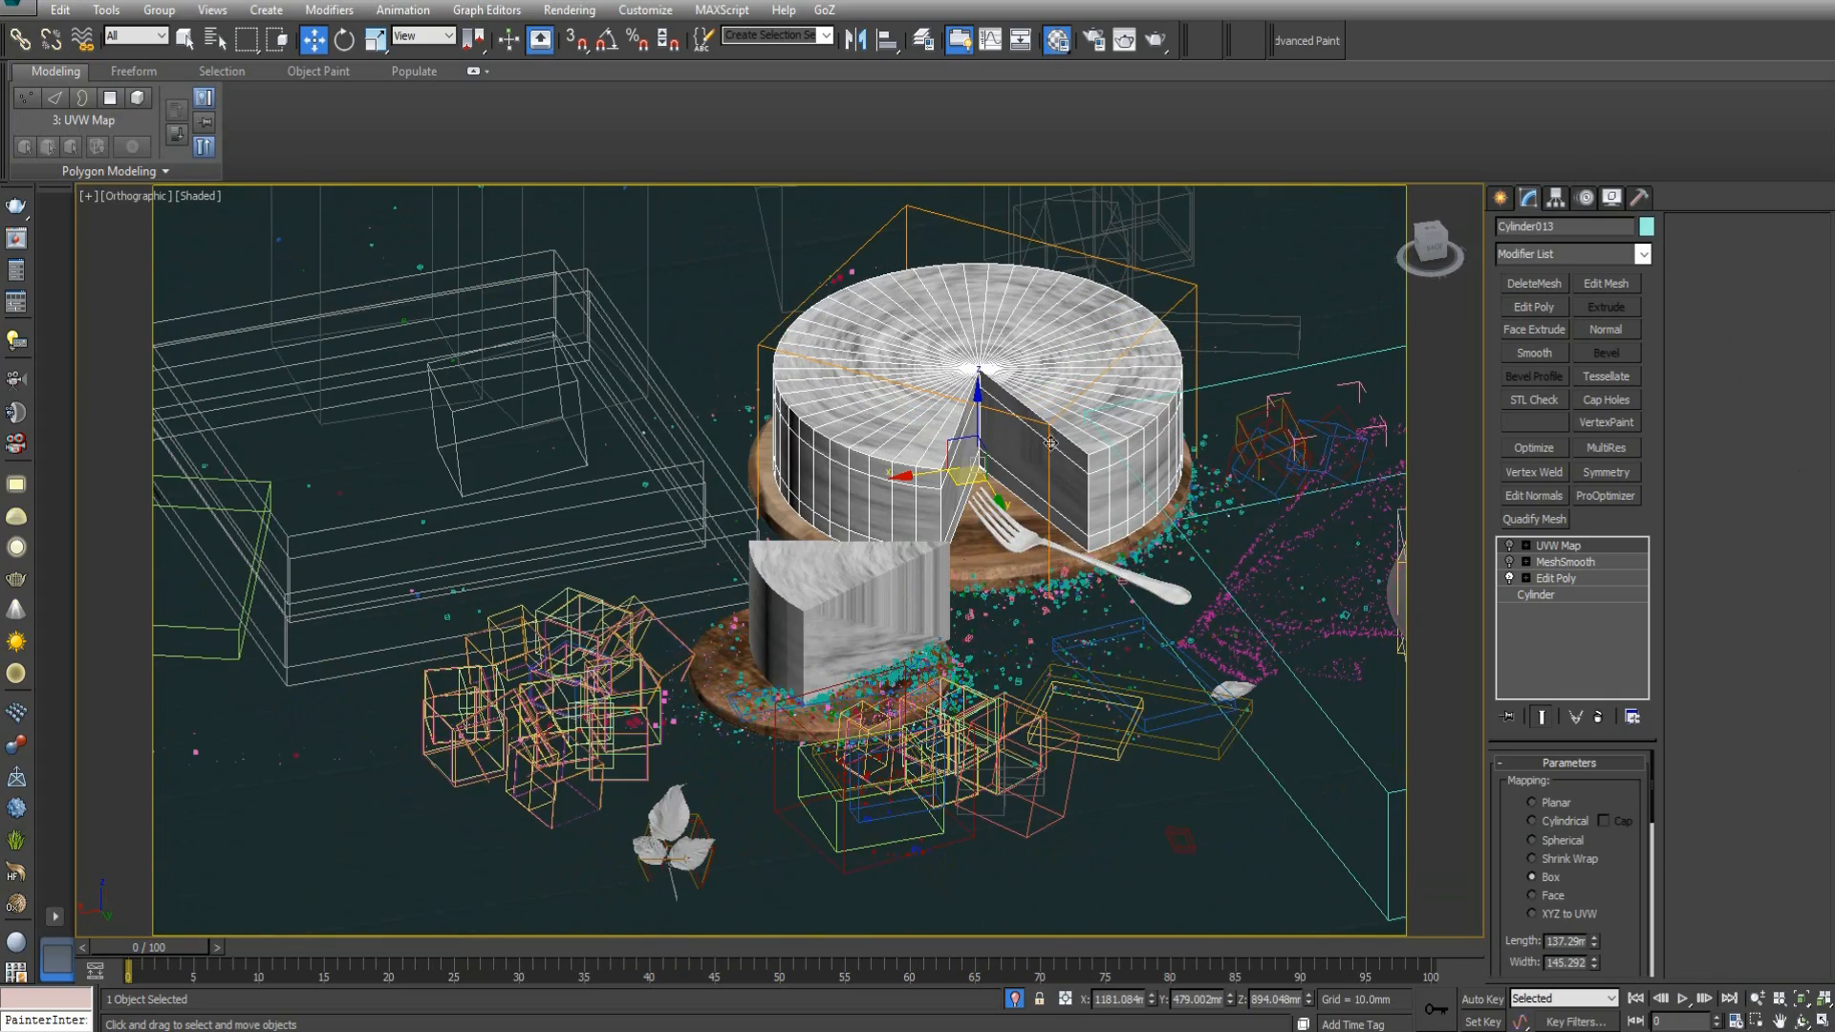
{"action": "middle_click_drag", "start_coordinate": [1033, 450], "coordinate": [902, 443], "text": "alt"}
{"action": "scroll", "coordinate": [914, 471], "scroll_direction": "down", "scroll_amount": 5}
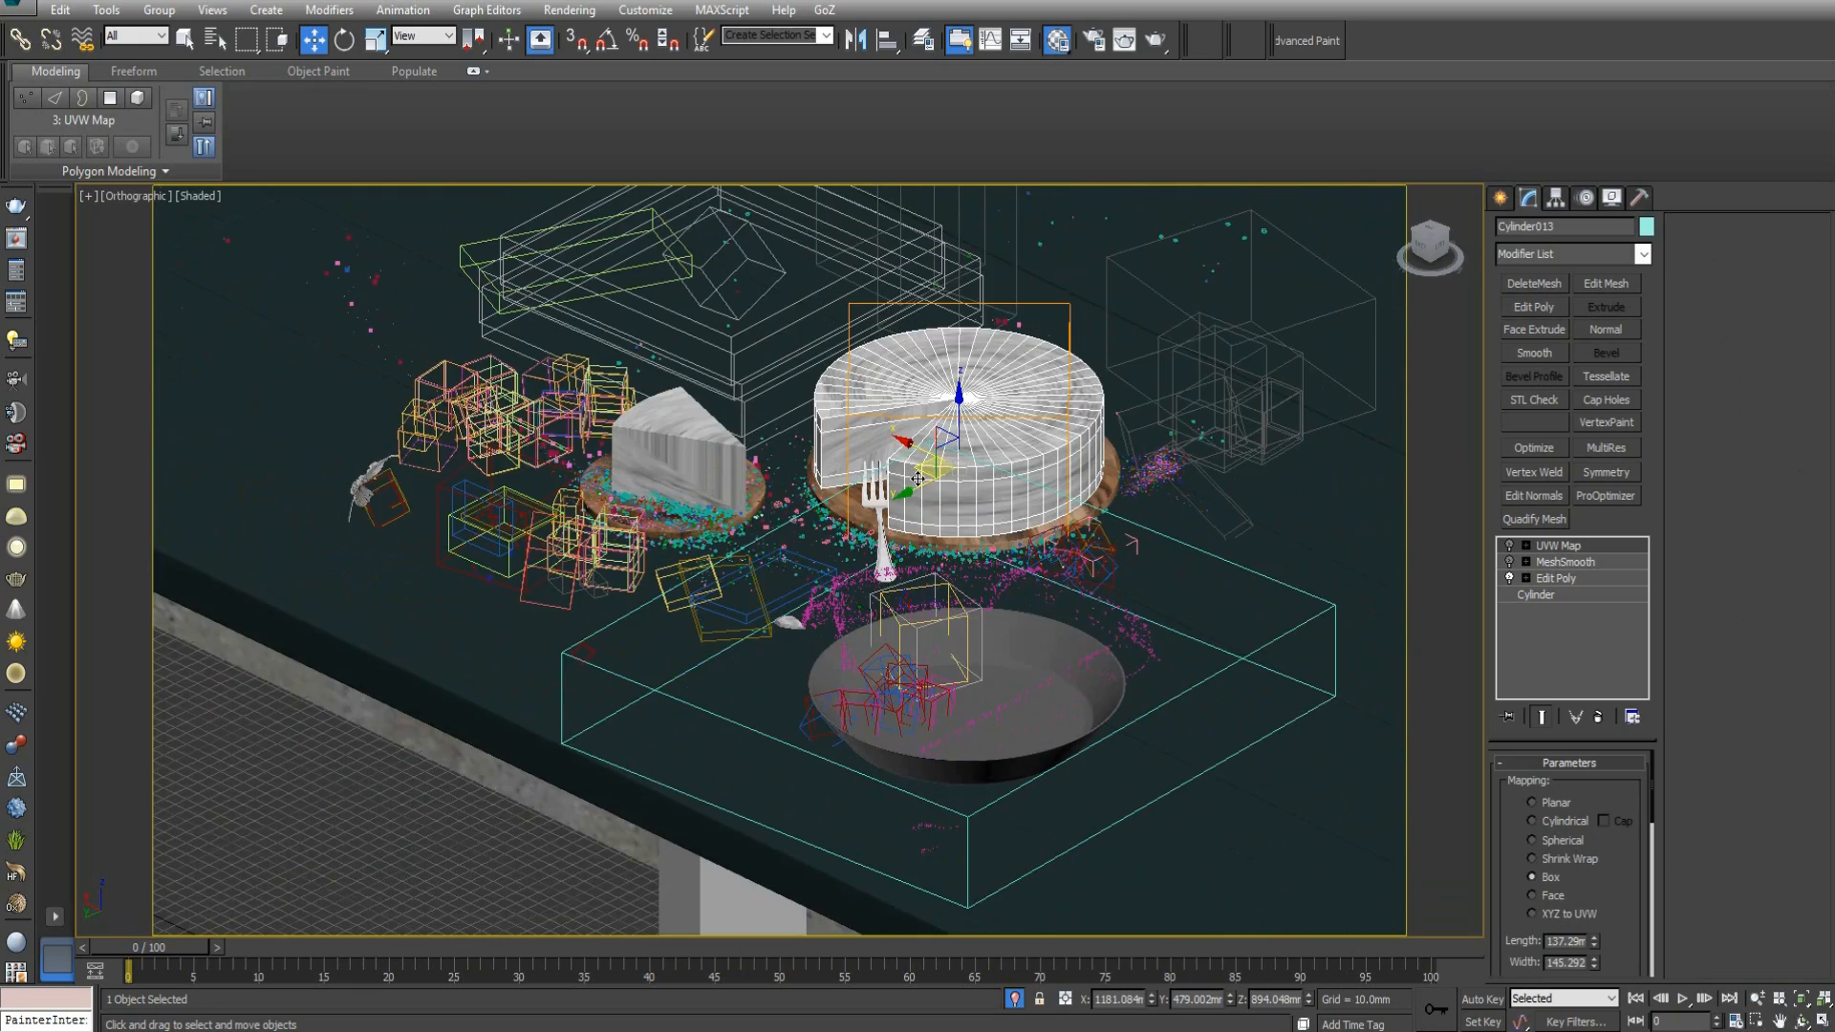
Select the cut cake copy at the scene origin beneath the table, with its cut-out wedge facing the view.
{"action": "scroll", "coordinate": [1070, 610], "scroll_direction": "down", "scroll_amount": 3}
{"action": "middle_click_drag", "start_coordinate": [1034, 672], "coordinate": [834, 442]}
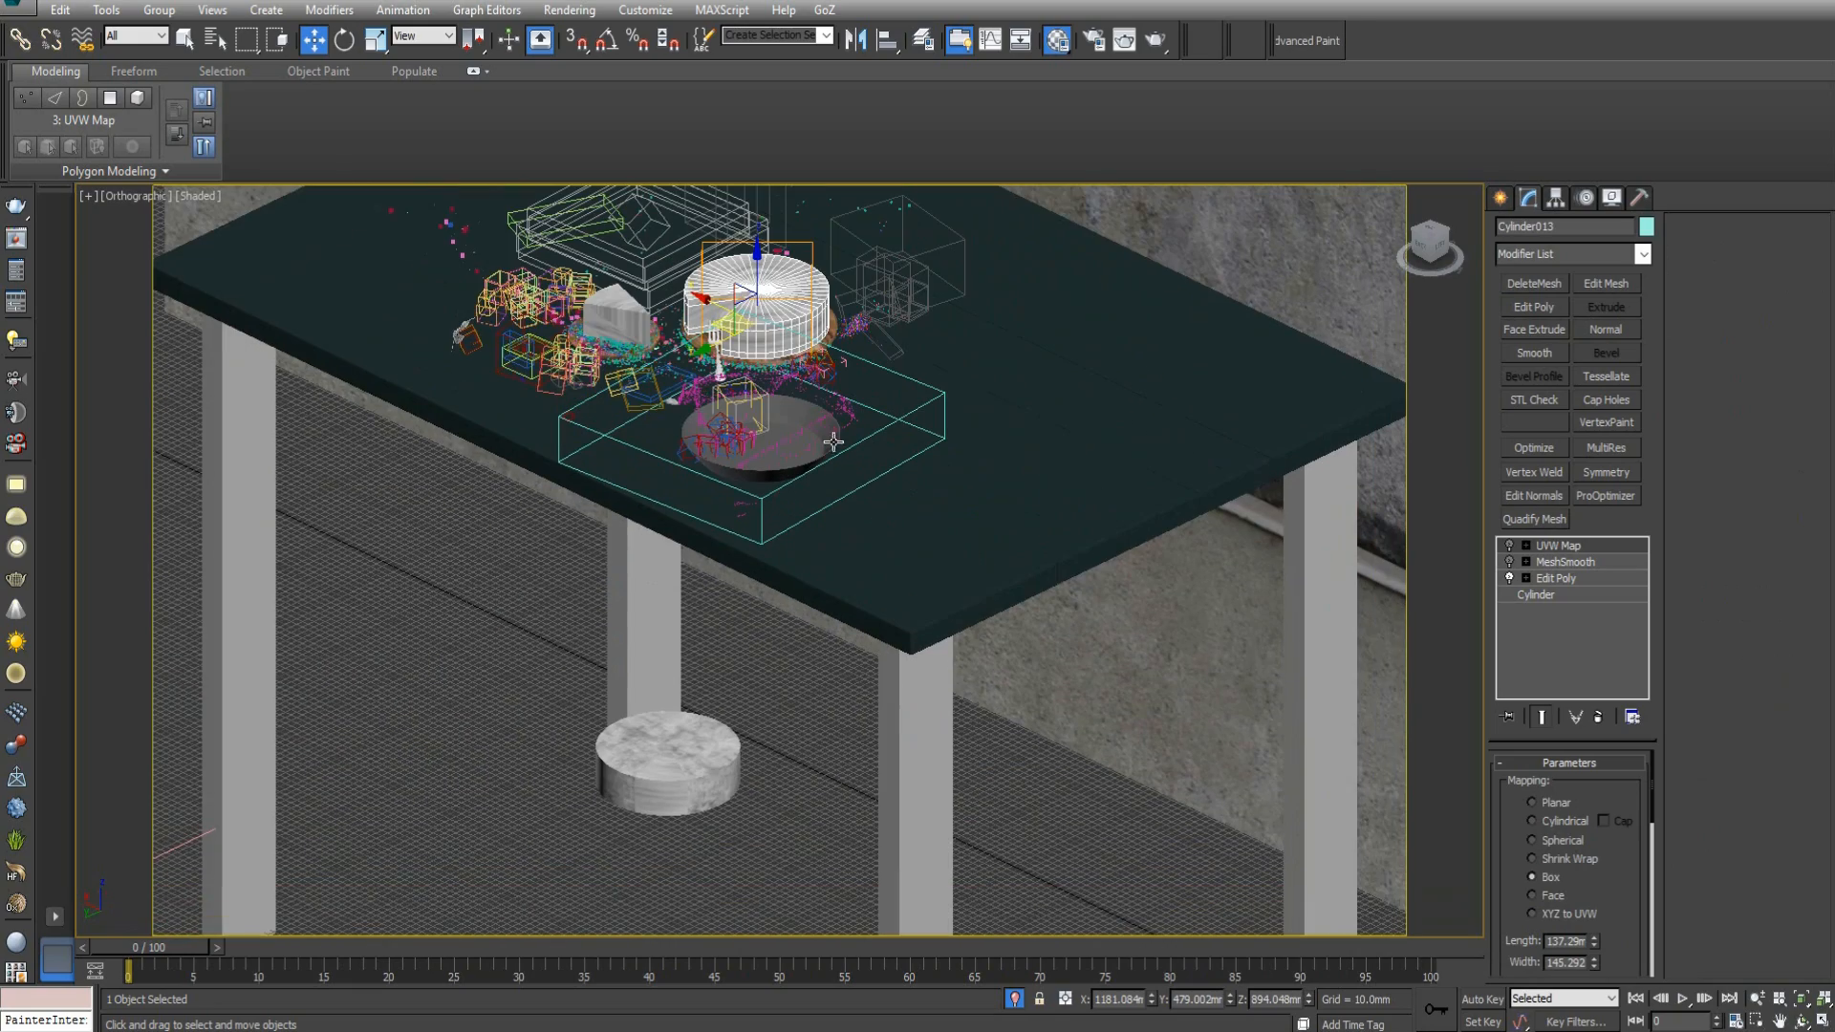
{"action": "middle_click_drag", "start_coordinate": [976, 662], "coordinate": [783, 340]}
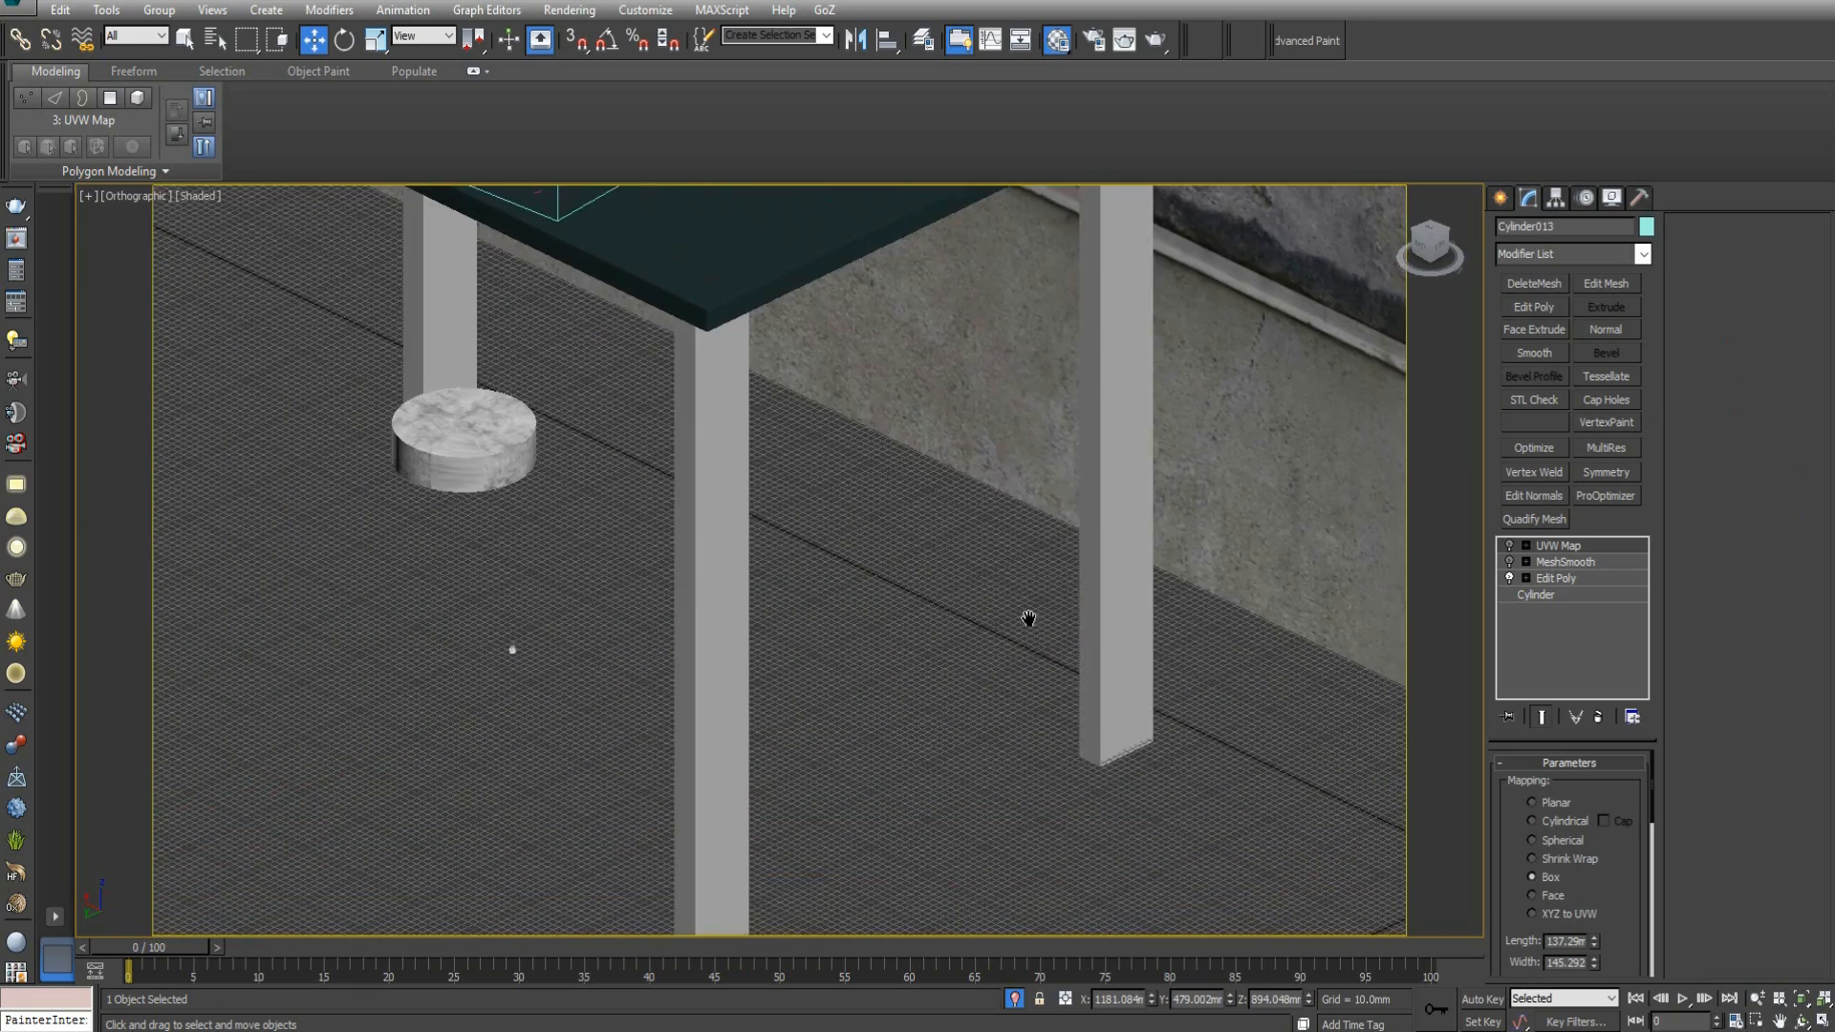
{"action": "middle_click_drag", "start_coordinate": [1029, 618], "coordinate": [554, 378]}
{"action": "scroll", "coordinate": [726, 491], "scroll_direction": "down", "scroll_amount": 4}
{"action": "scroll", "coordinate": [824, 531], "scroll_direction": "up", "scroll_amount": 8}
{"action": "left_click", "coordinate": [1005, 704]}
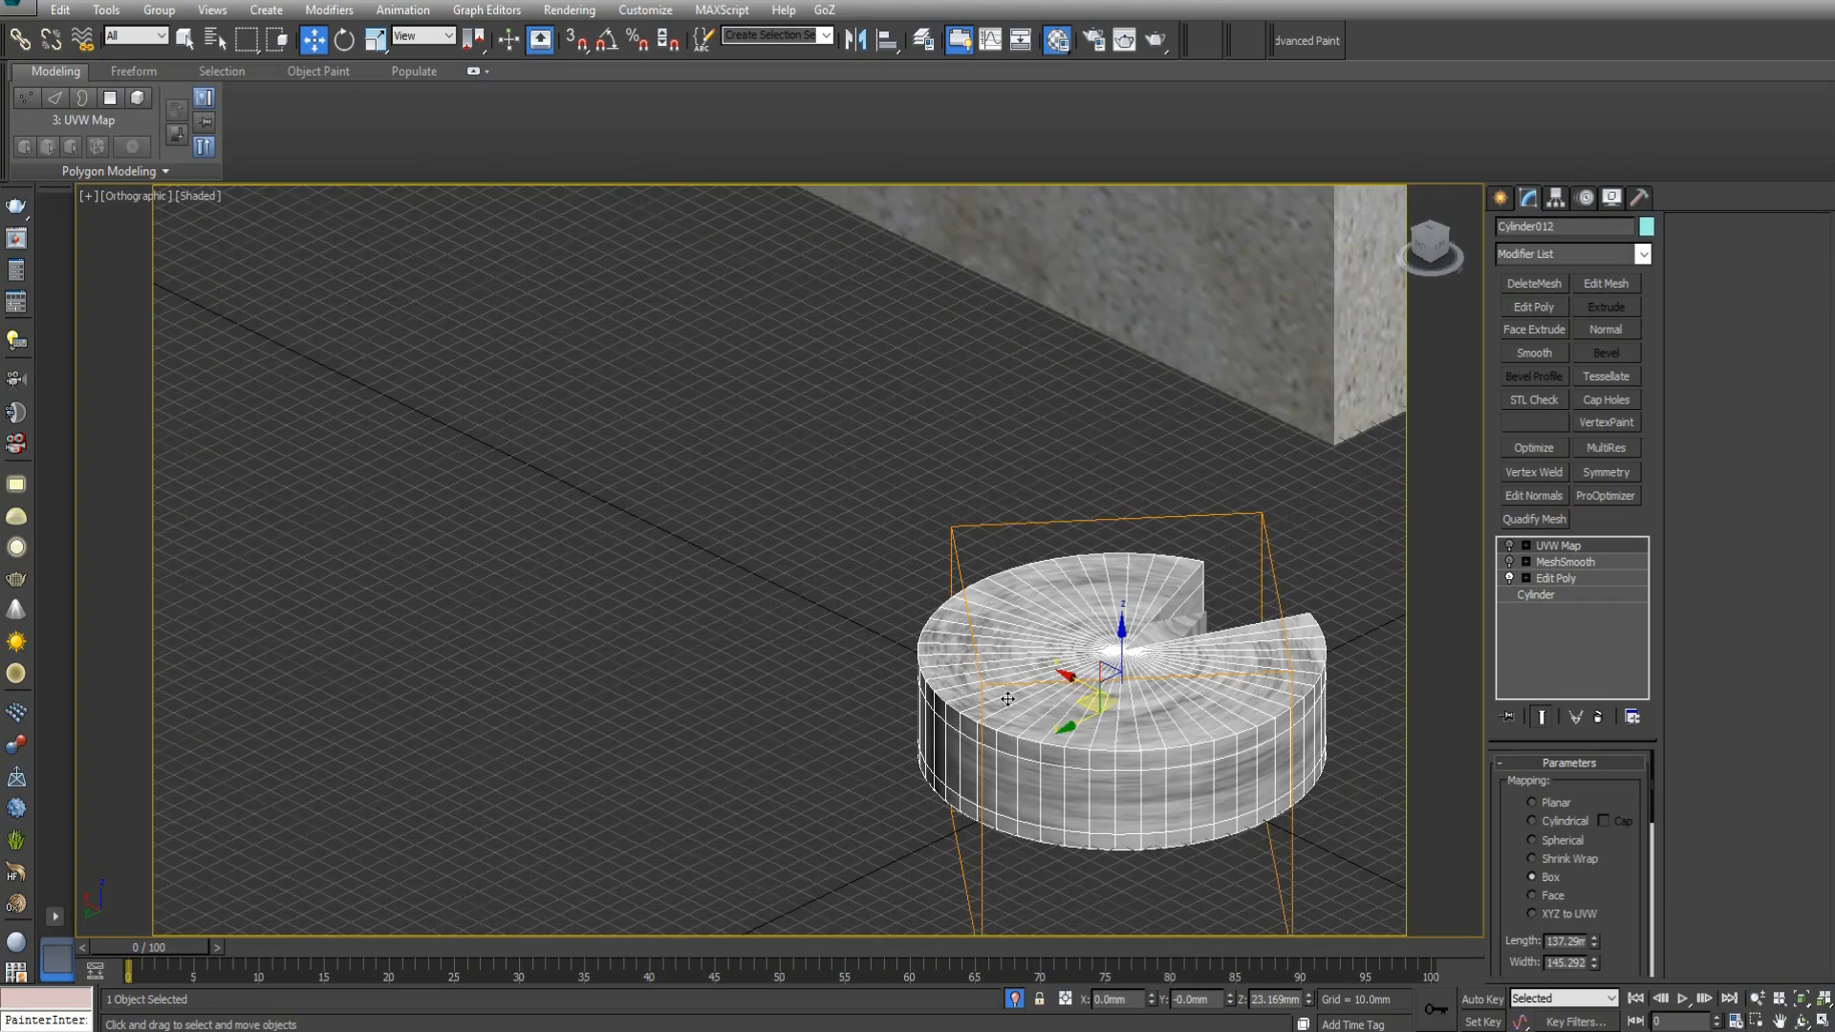
{"action": "middle_click_drag", "start_coordinate": [1004, 714], "coordinate": [821, 694], "text": "alt"}
{"action": "middle_click_drag", "start_coordinate": [1076, 668], "coordinate": [670, 440], "text": "alt"}
{"action": "middle_click_drag", "start_coordinate": [788, 510], "coordinate": [841, 525], "text": "alt"}
{"action": "scroll", "coordinate": [841, 524], "scroll_direction": "up", "scroll_amount": 2}
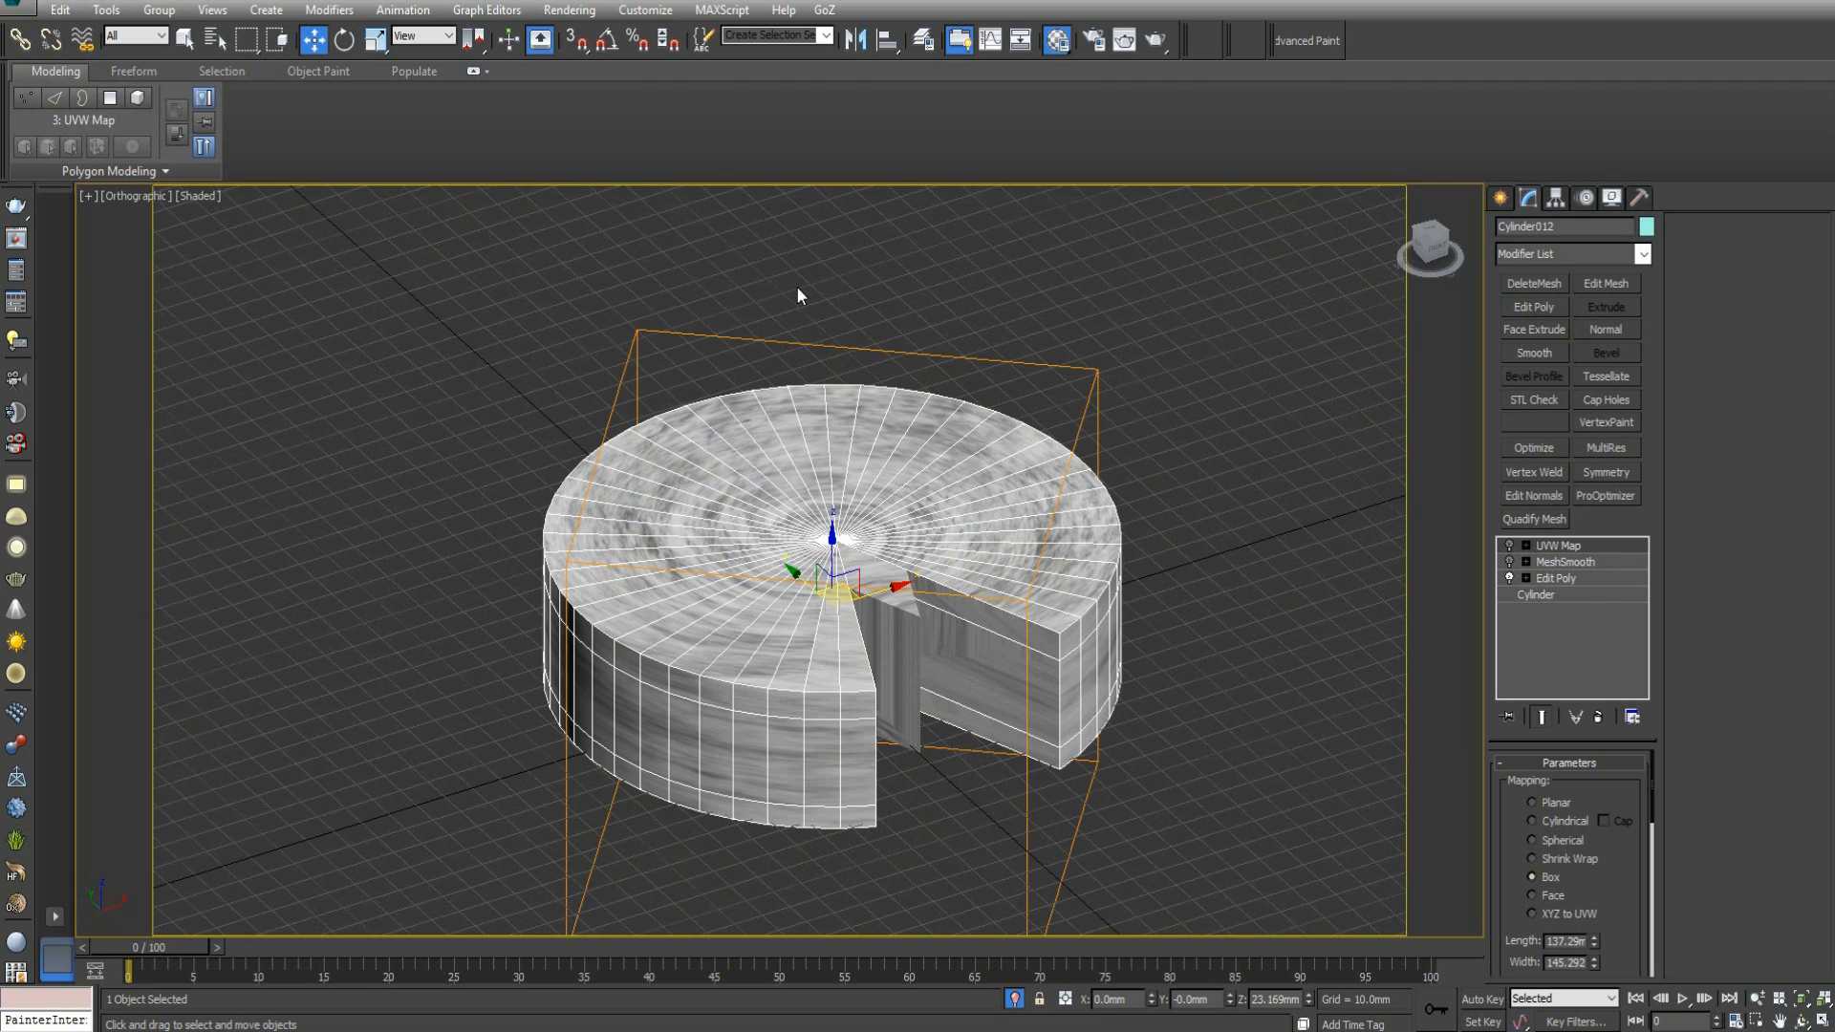
Save only the selected cake as a gw::OBJ-Exporter file named "whole cake for zbrush" in the desktop folder CAKE PLEASE OBJ.
{"action": "left_click", "coordinate": [34, 6]}
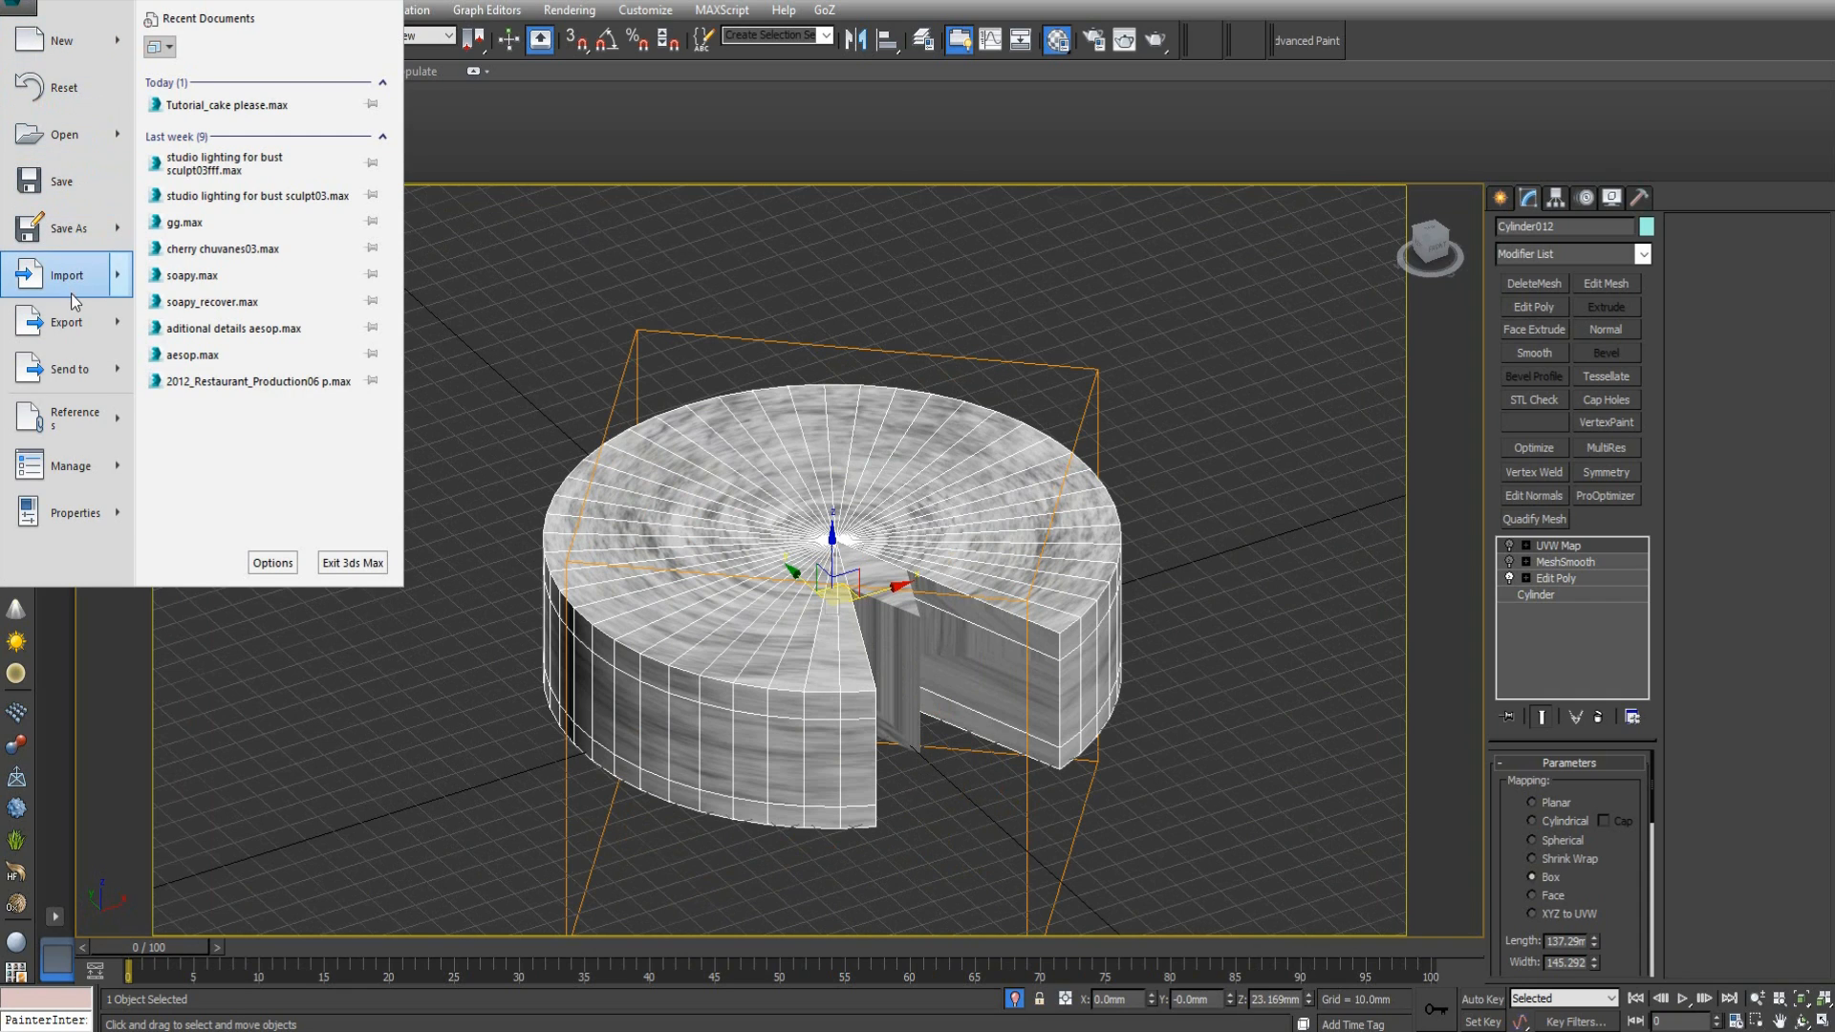
{"action": "mouse_move", "coordinate": [70, 331]}
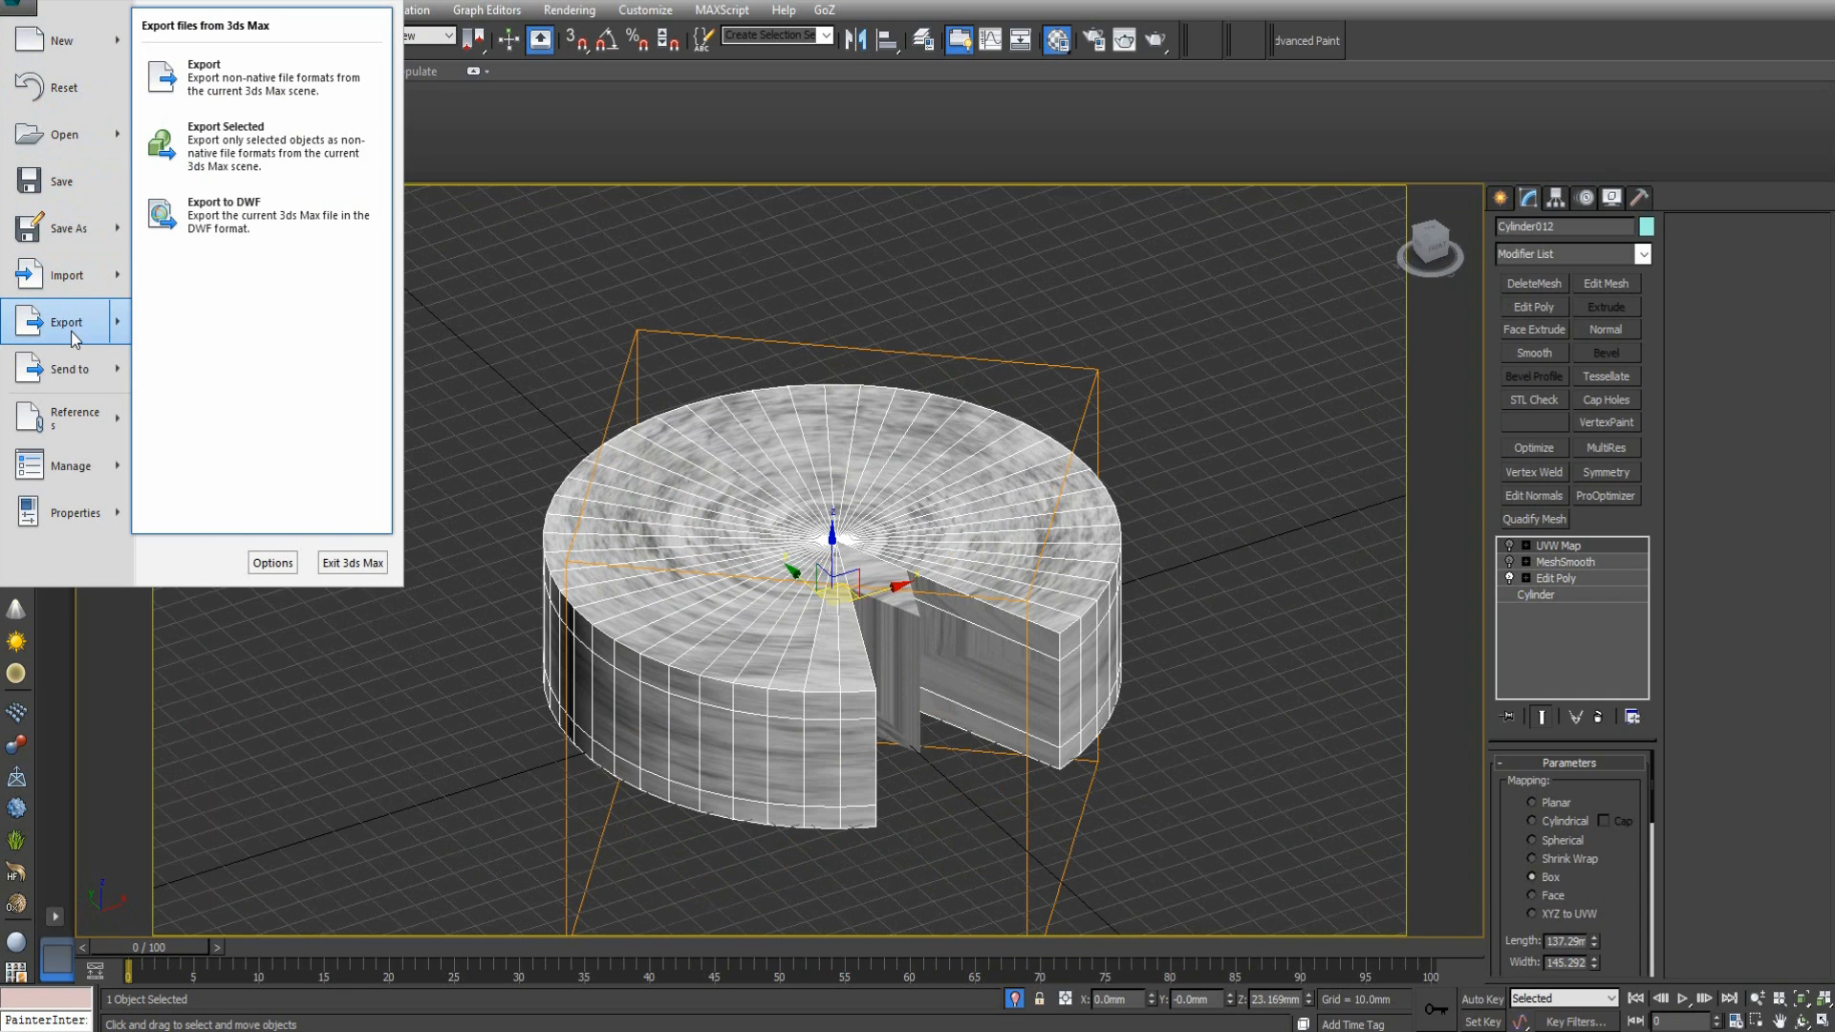
{"action": "left_click", "coordinate": [271, 151]}
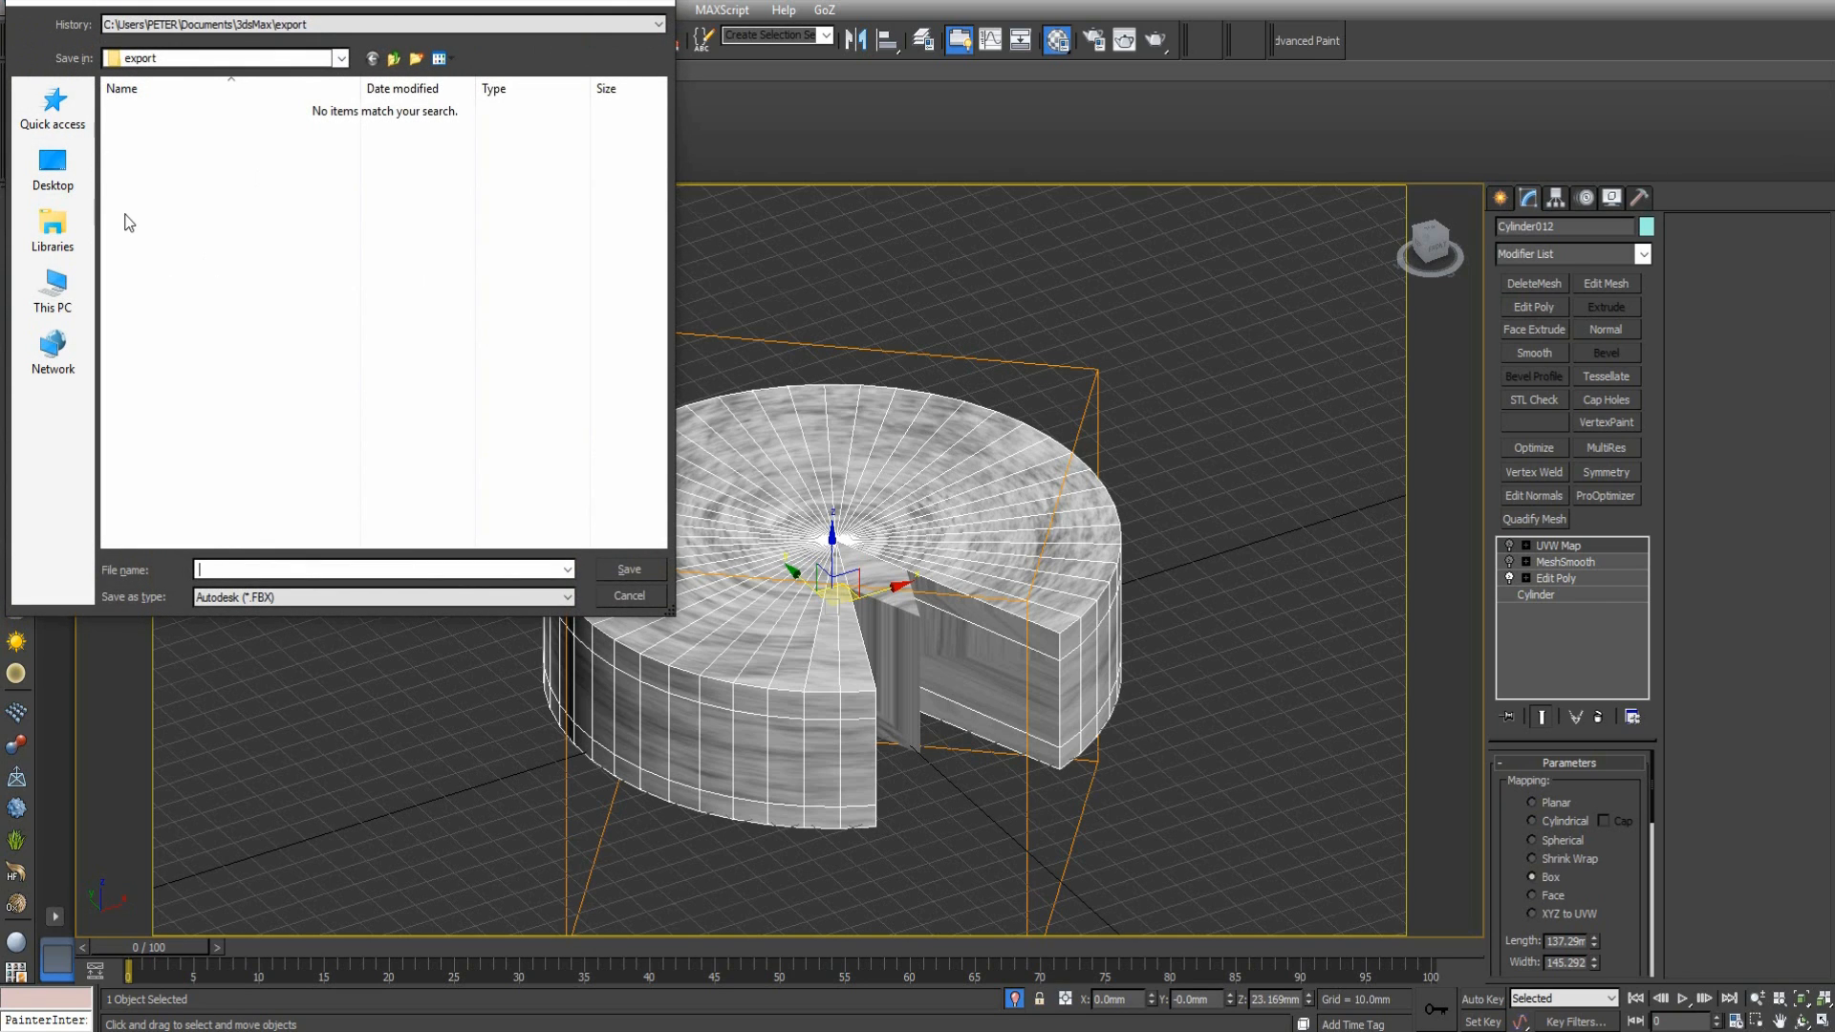
{"action": "left_click", "coordinate": [84, 183]}
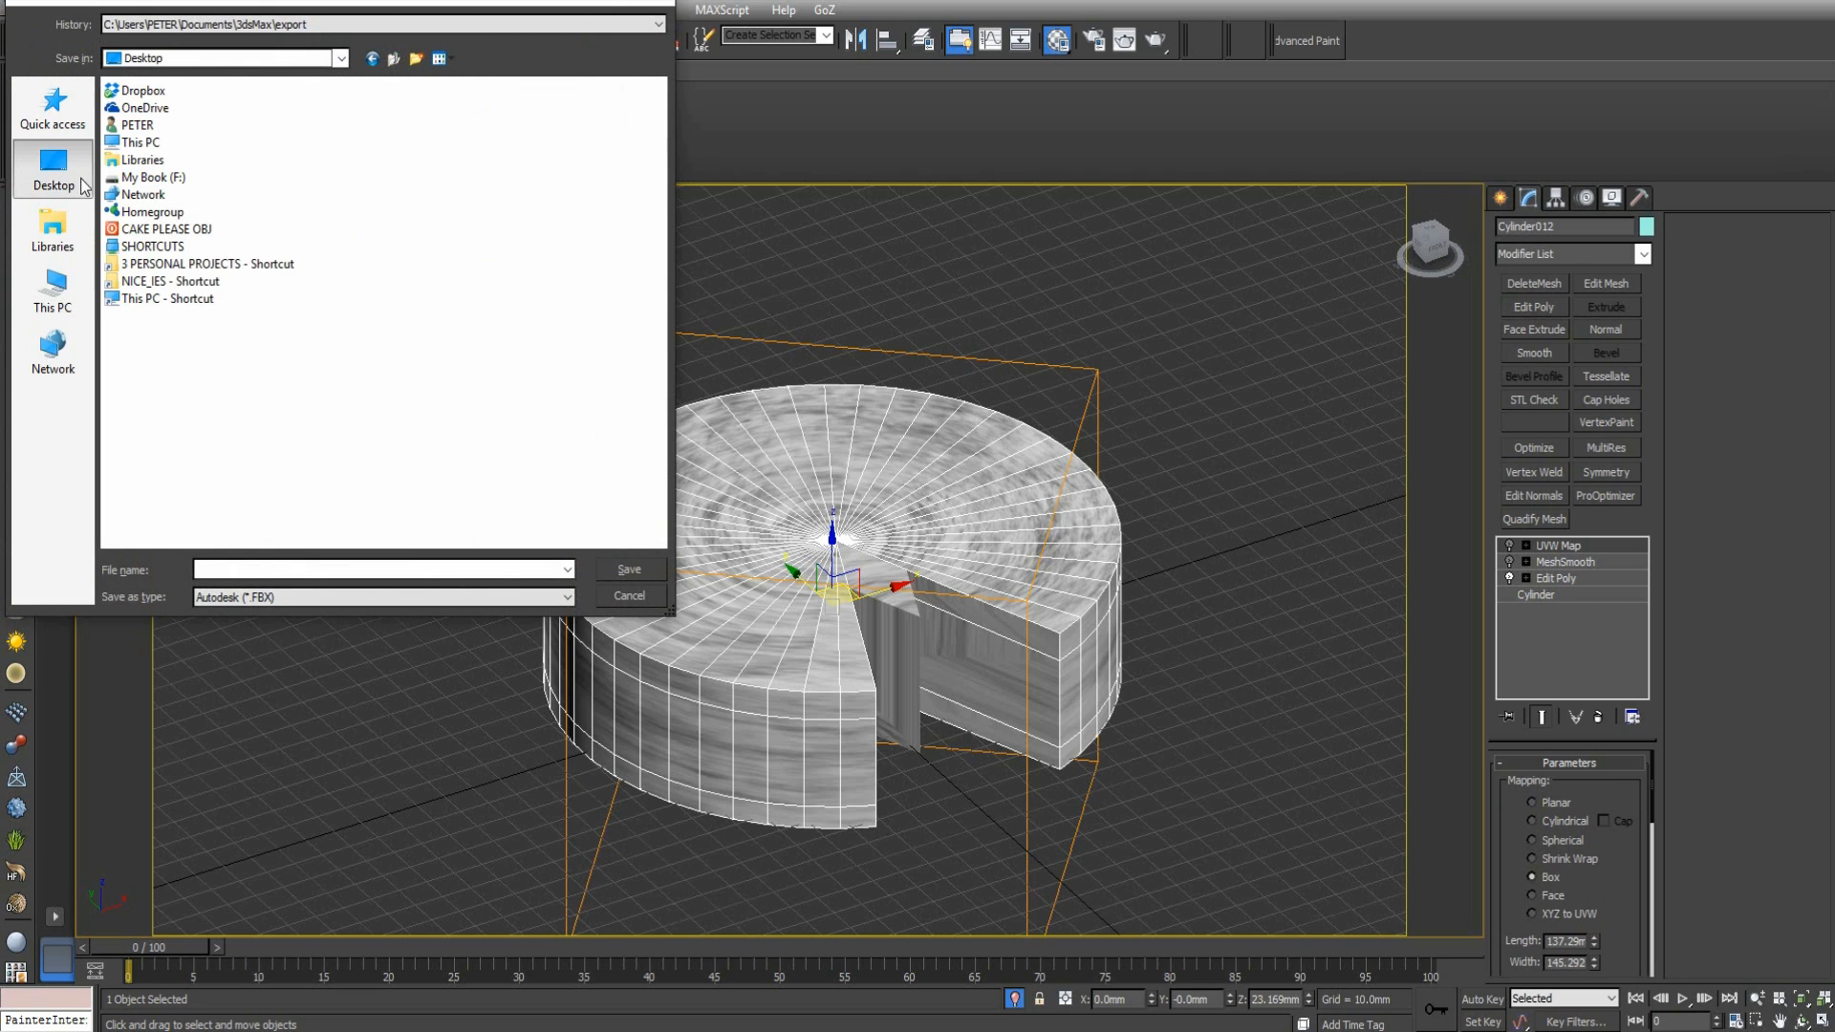
{"action": "double_click", "coordinate": [173, 231]}
{"action": "left_click", "coordinate": [315, 597]}
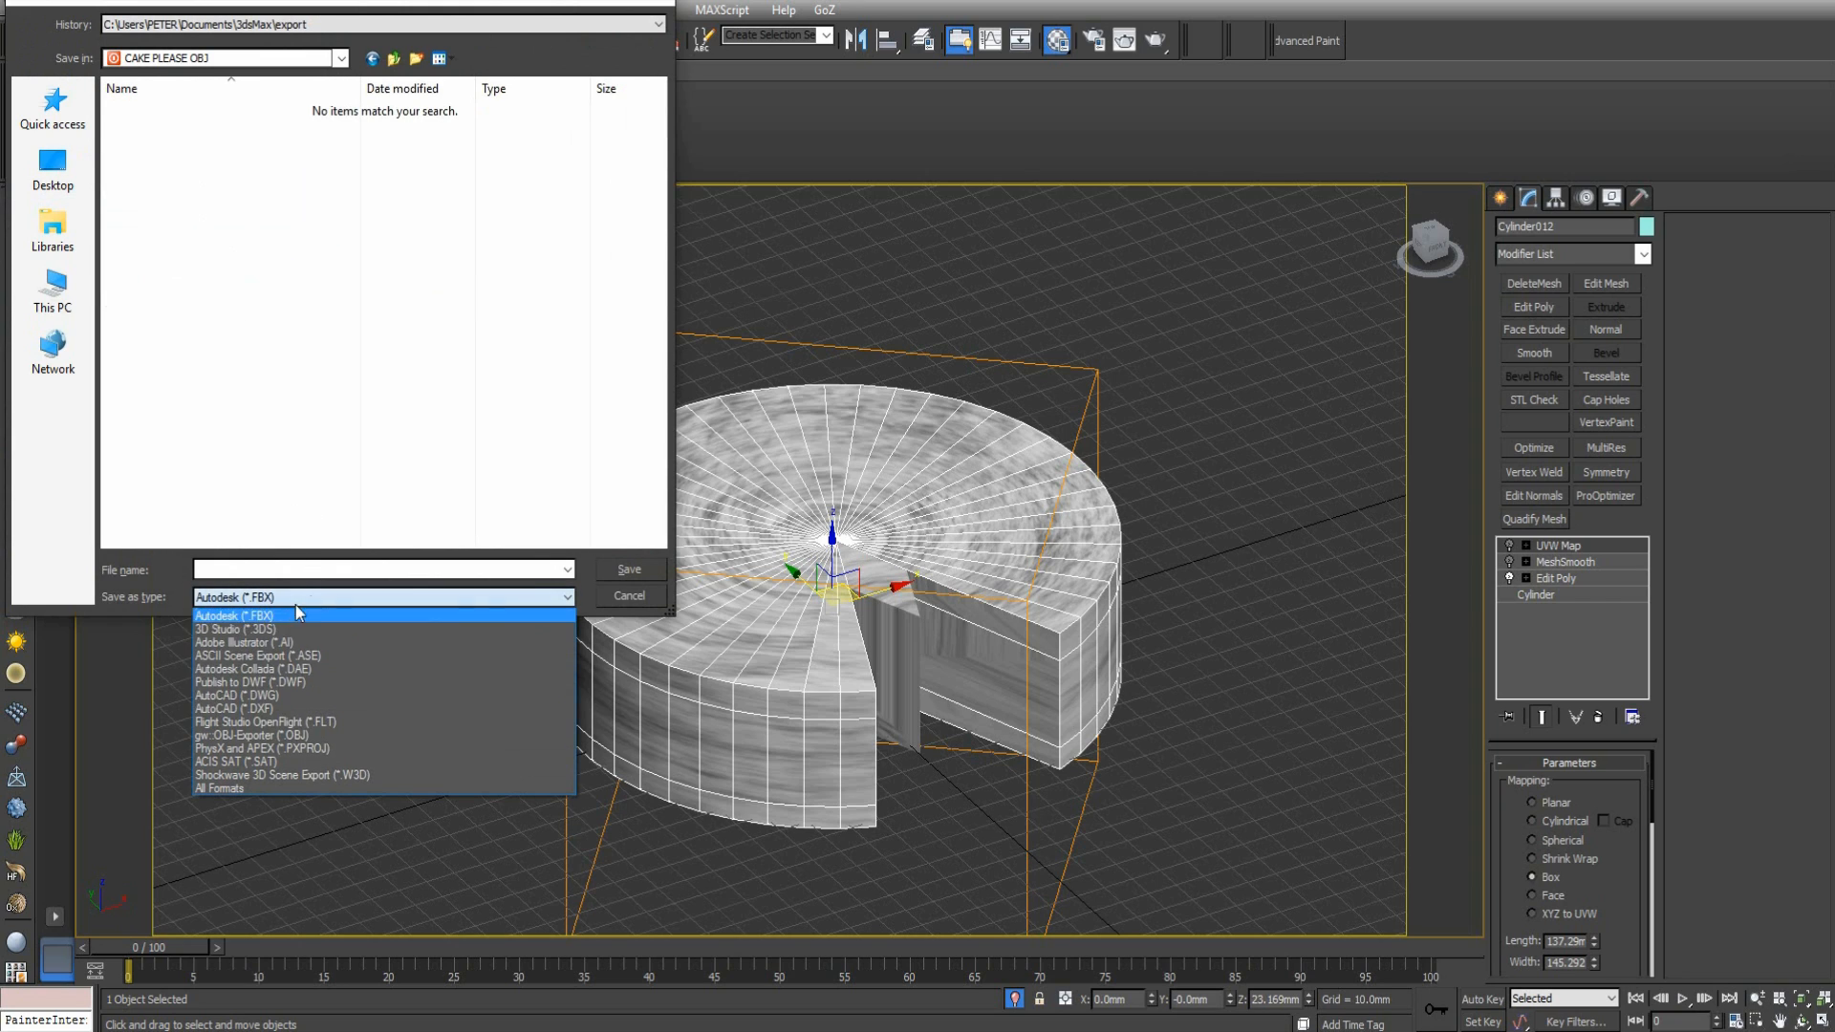
{"action": "left_click", "coordinate": [260, 735]}
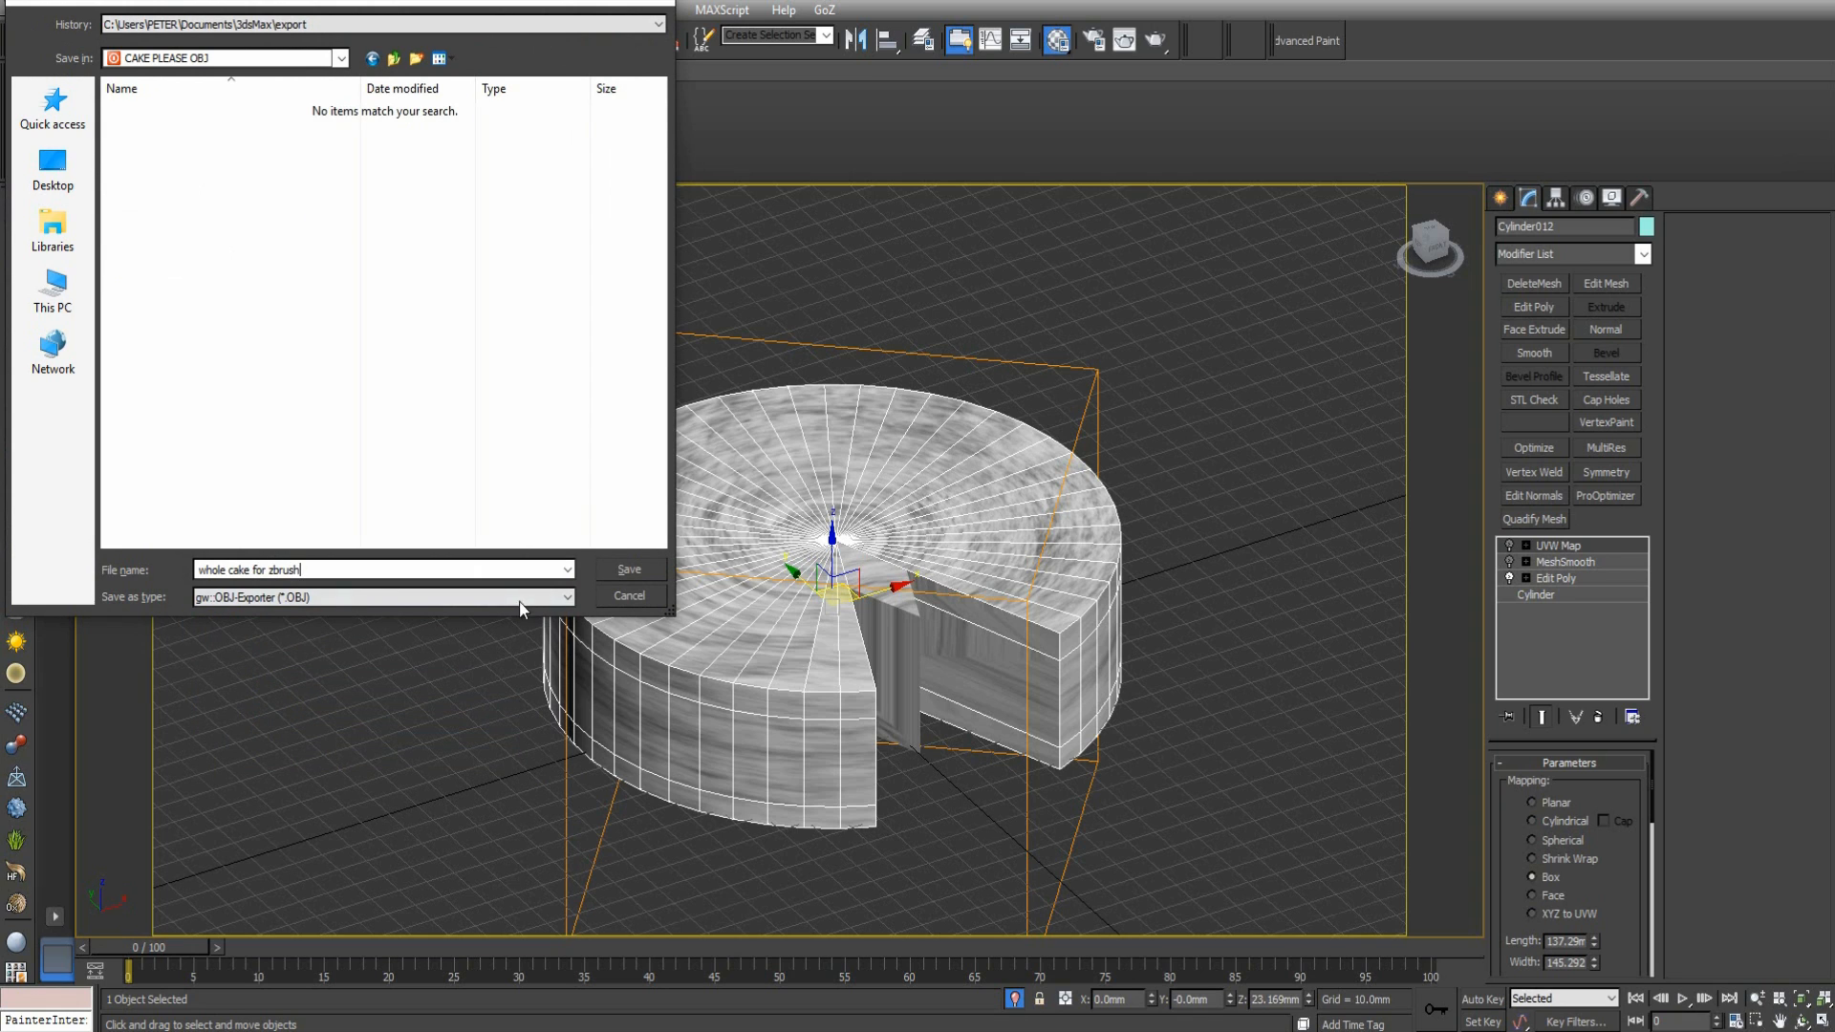
{"action": "left_click", "coordinate": [629, 571]}
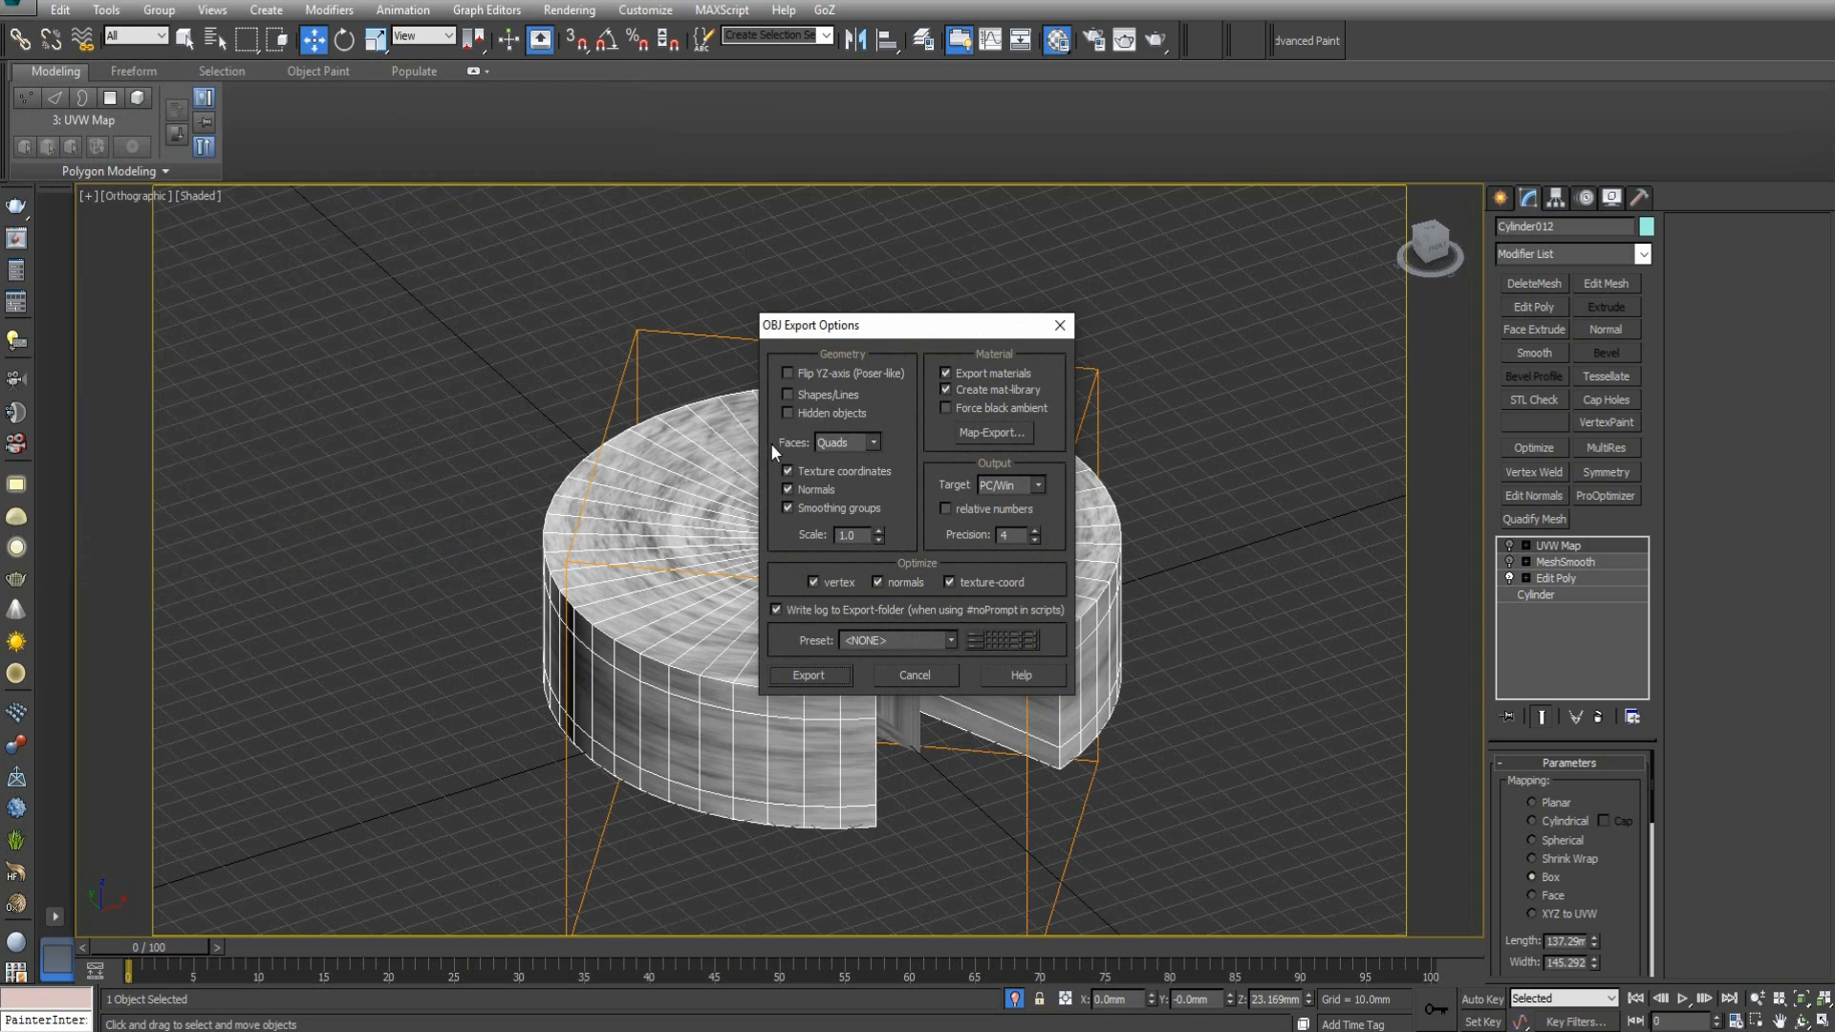
Run the OBJ export with quad faces, texture coordinates, normals and smoothing groups, and close the export statistics.
{"action": "left_click_drag", "start_coordinate": [878, 333], "coordinate": [868, 297]}
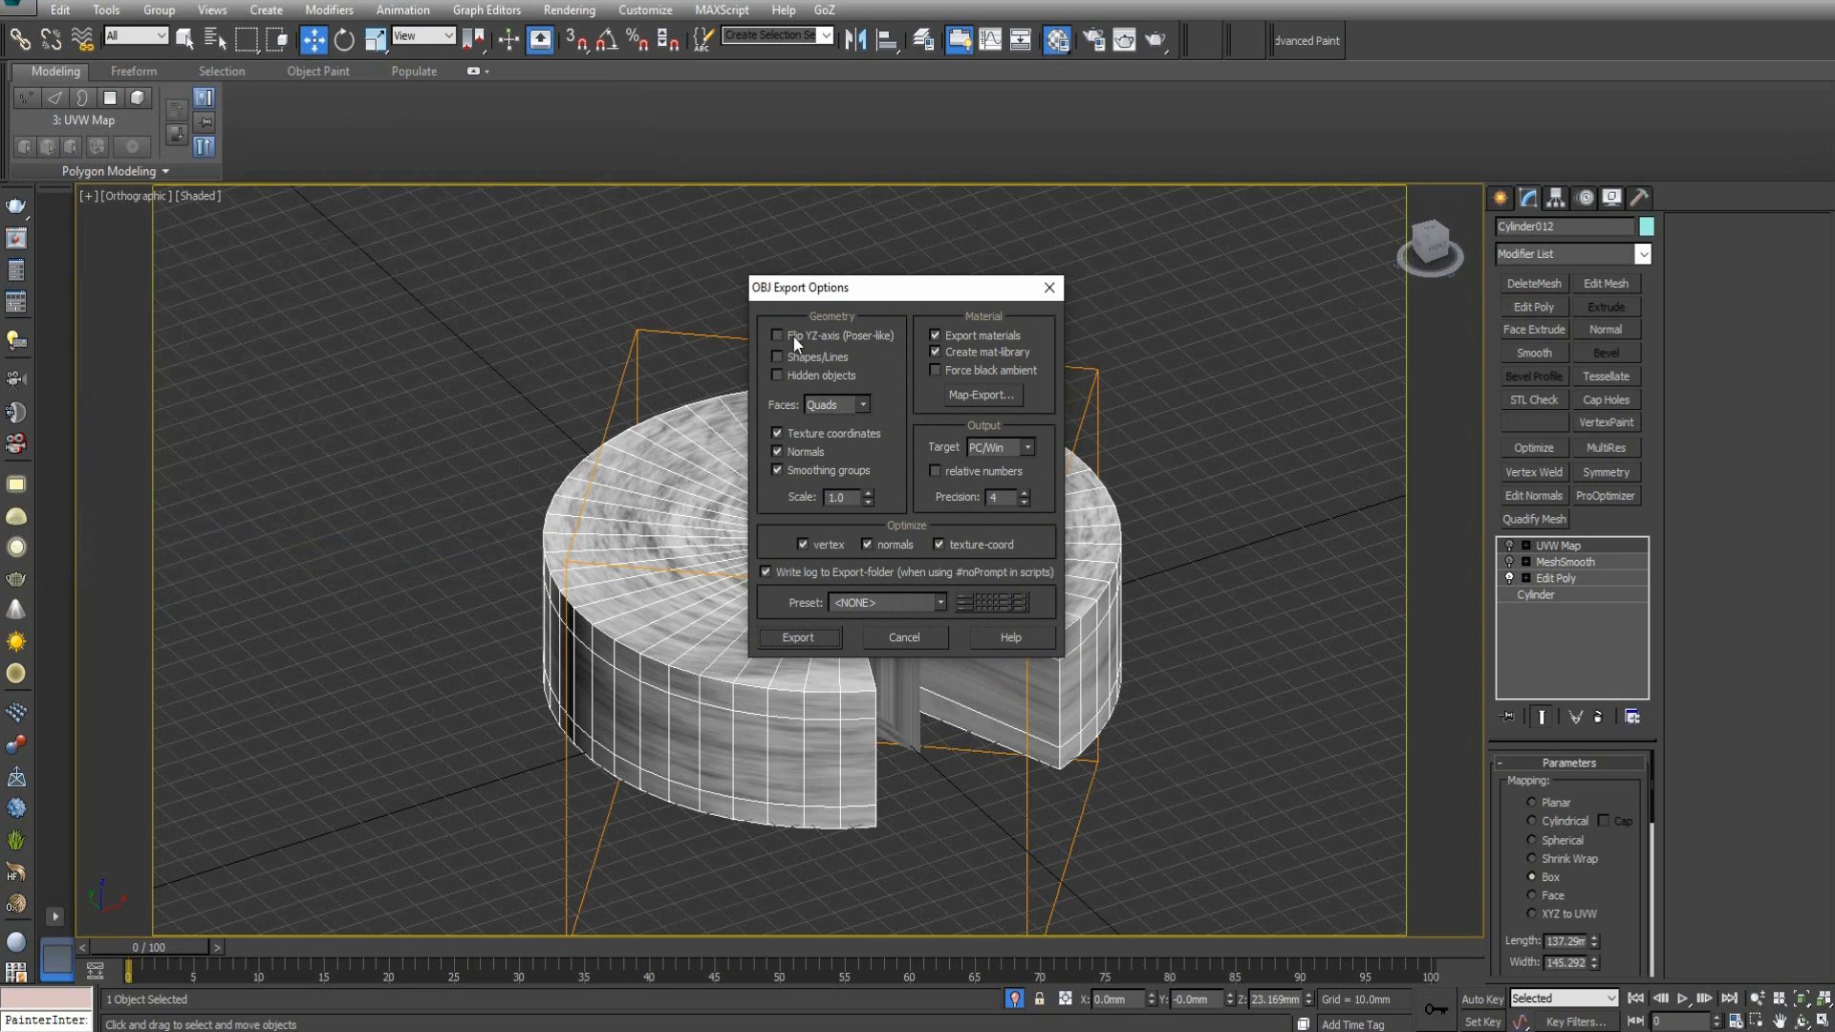
{"action": "left_click", "coordinate": [817, 645]}
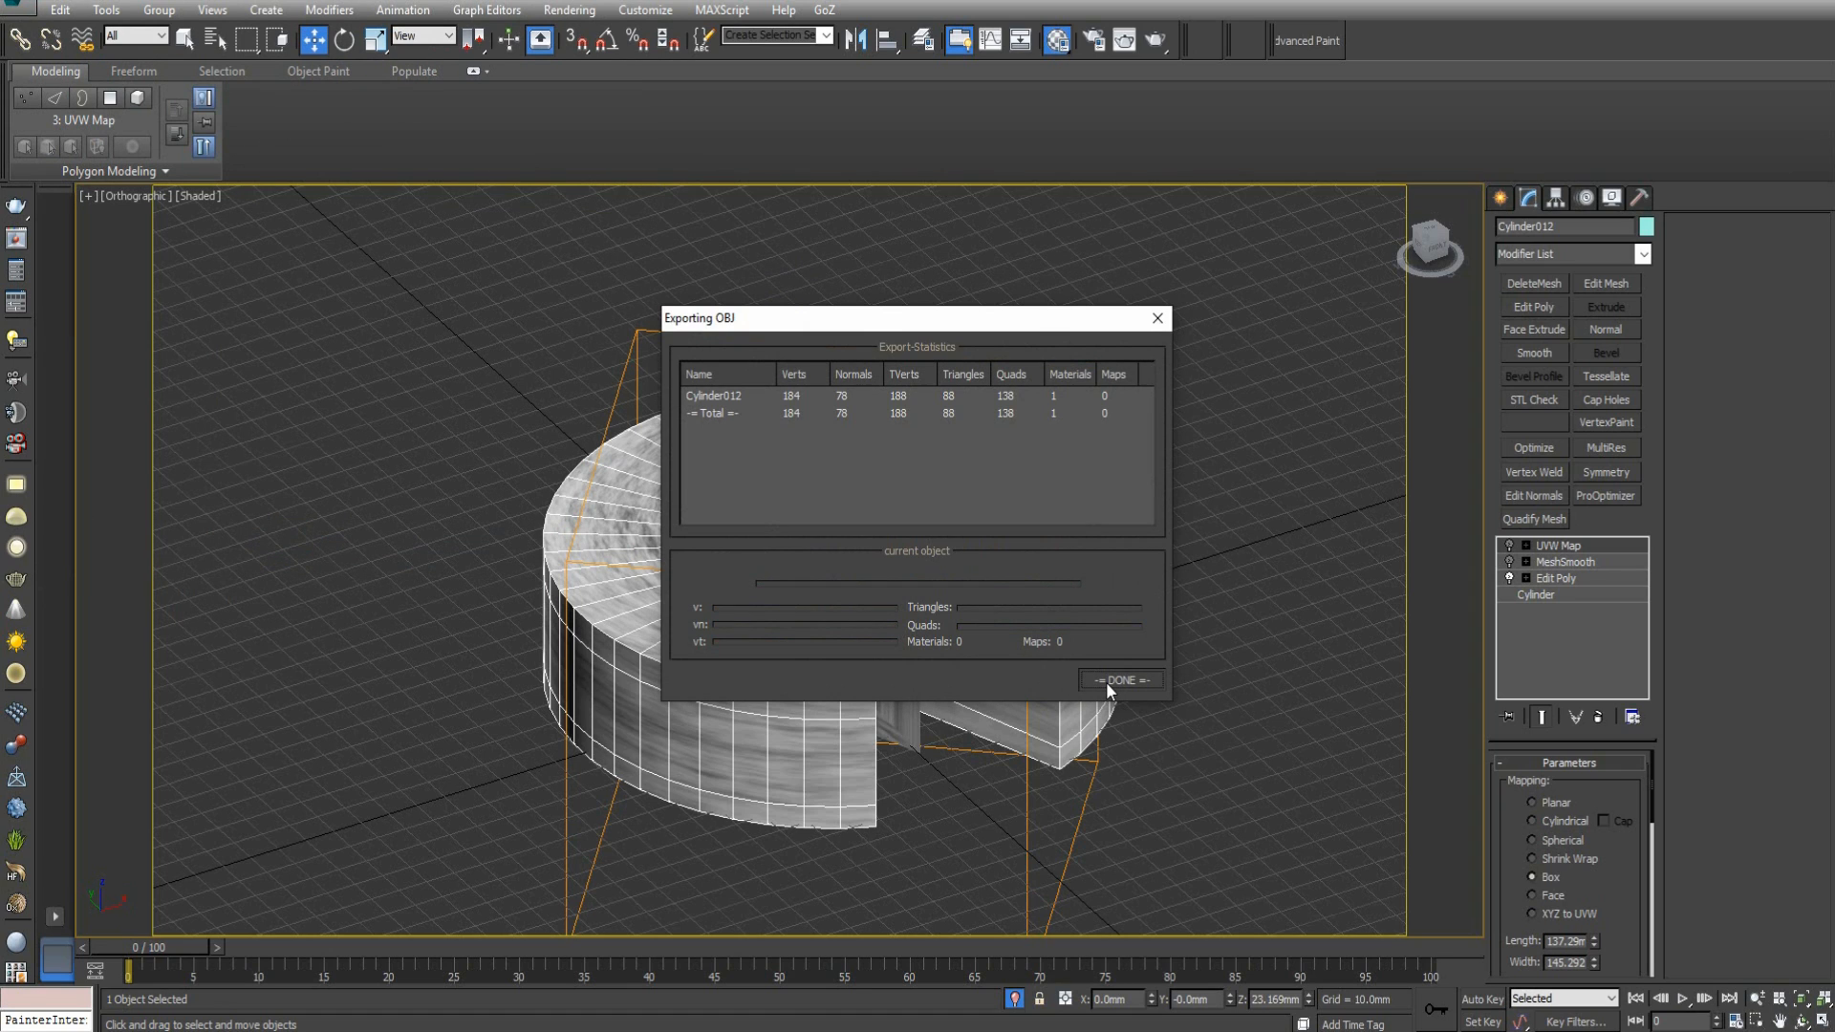
{"action": "left_click", "coordinate": [1107, 684]}
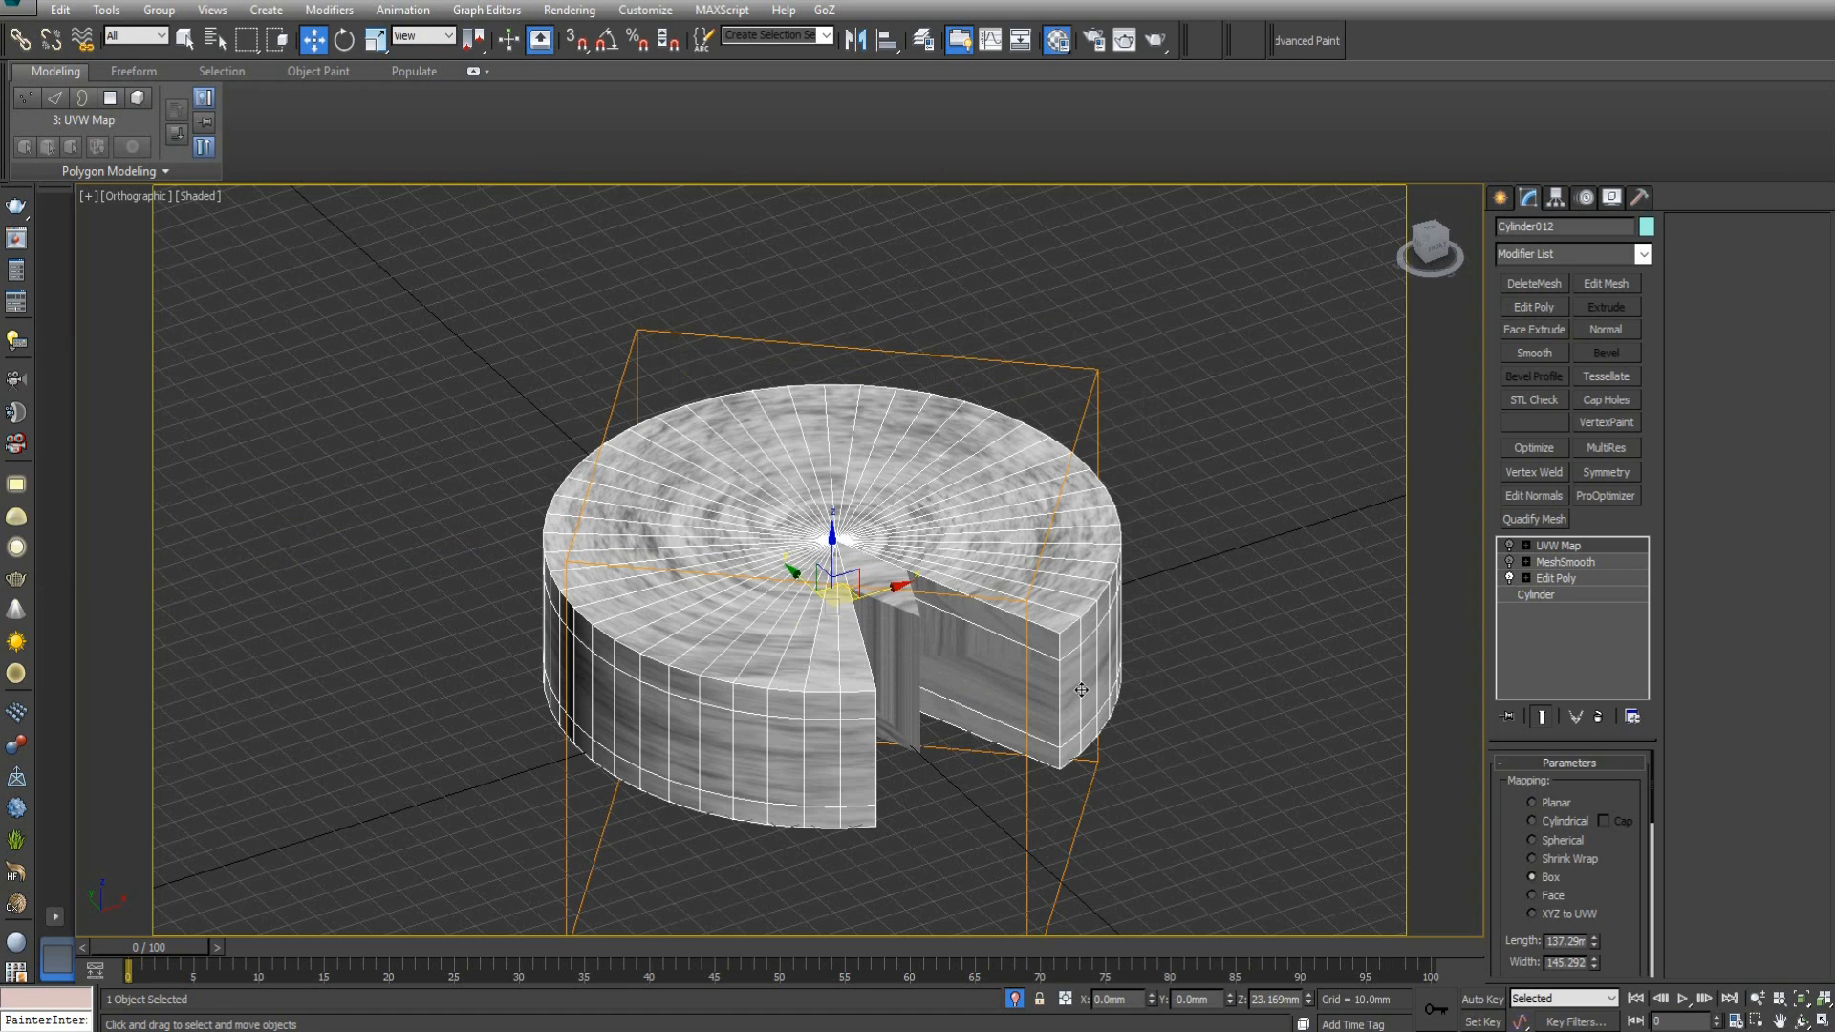
Switch to ZBrush and import the "whole cake for zbrush" mesh from the desktop folder CAKE PLEASE OBJ.
{"action": "left_click", "coordinate": [912, 946]}
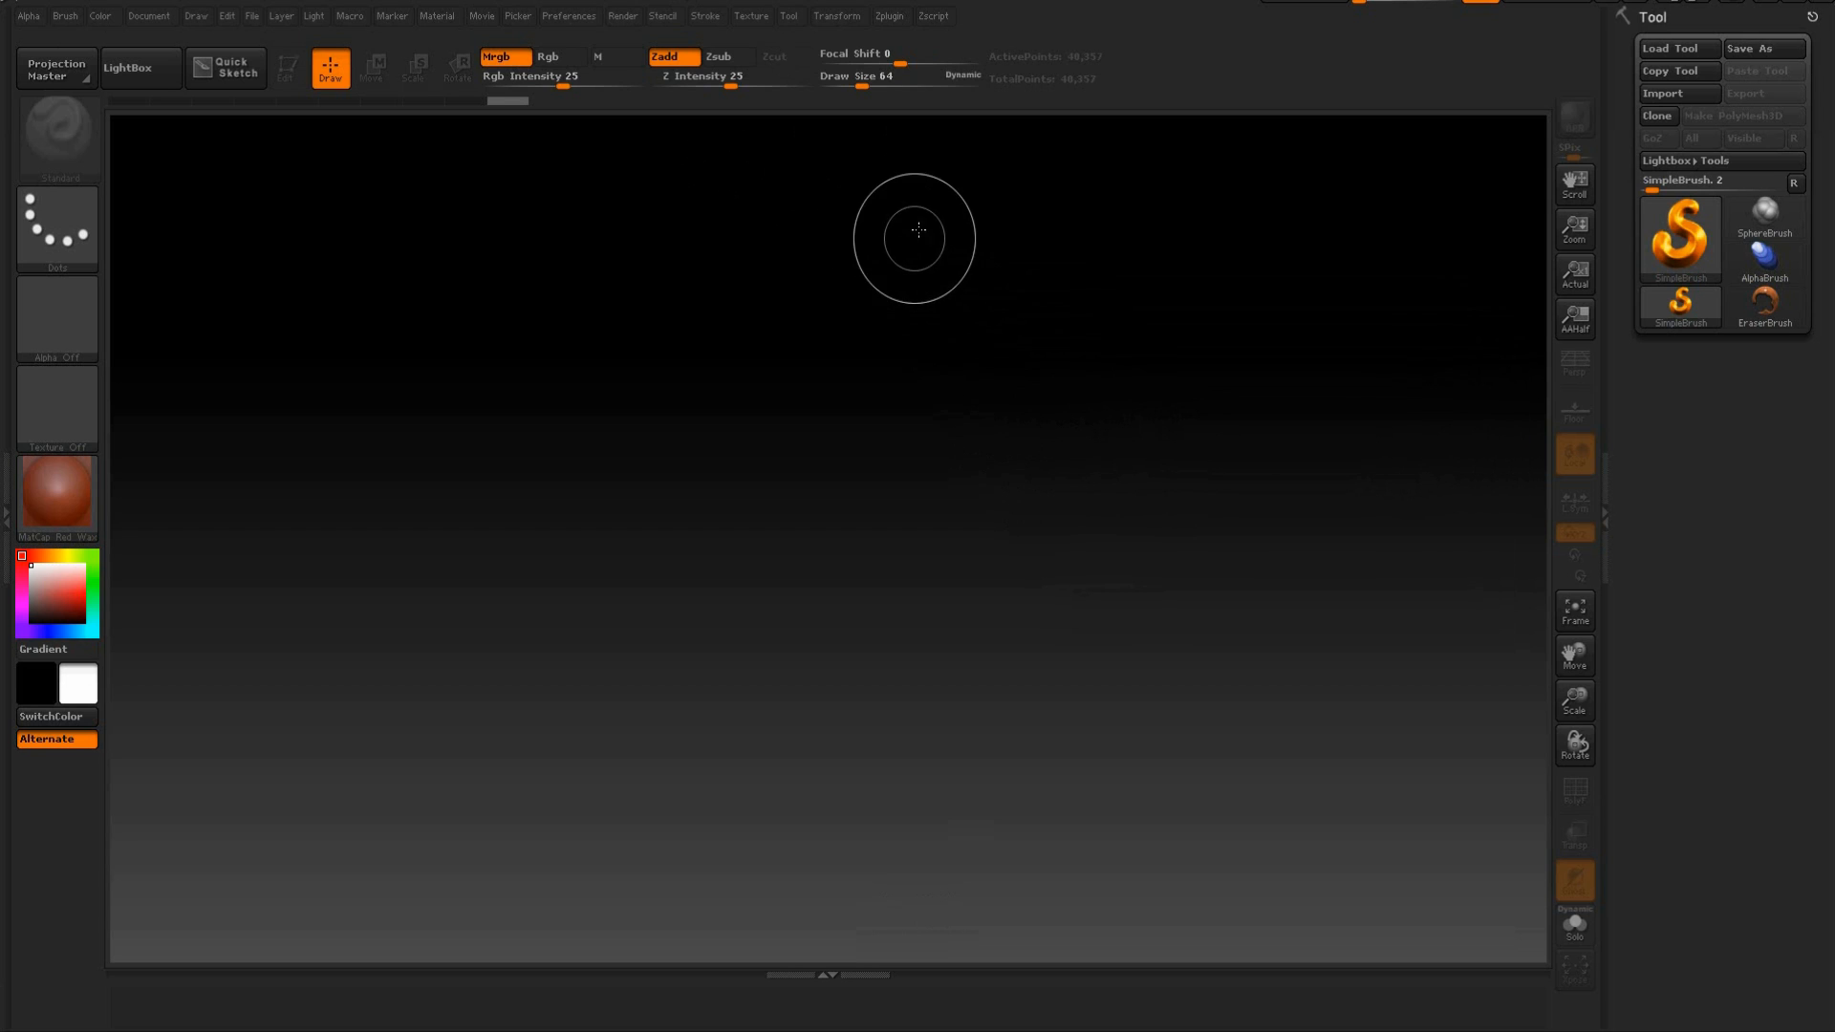
{"action": "left_click", "coordinate": [792, 16]}
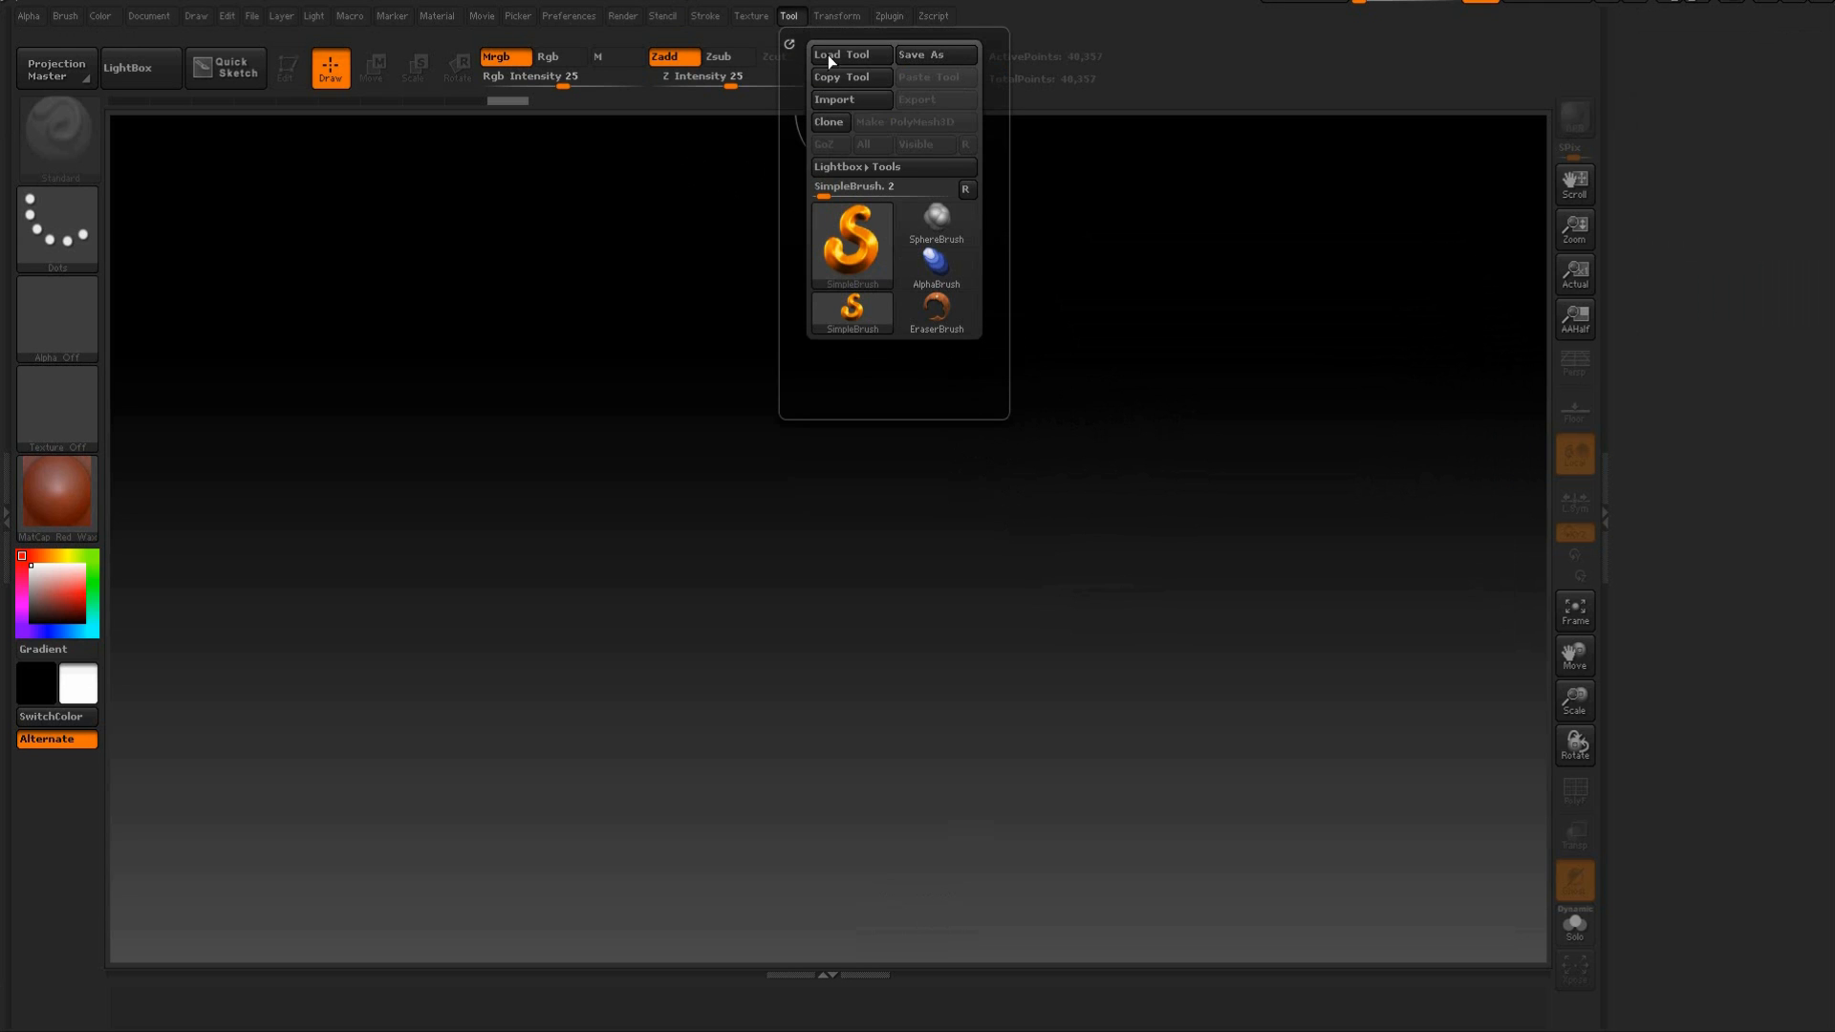
{"action": "left_click", "coordinate": [837, 101]}
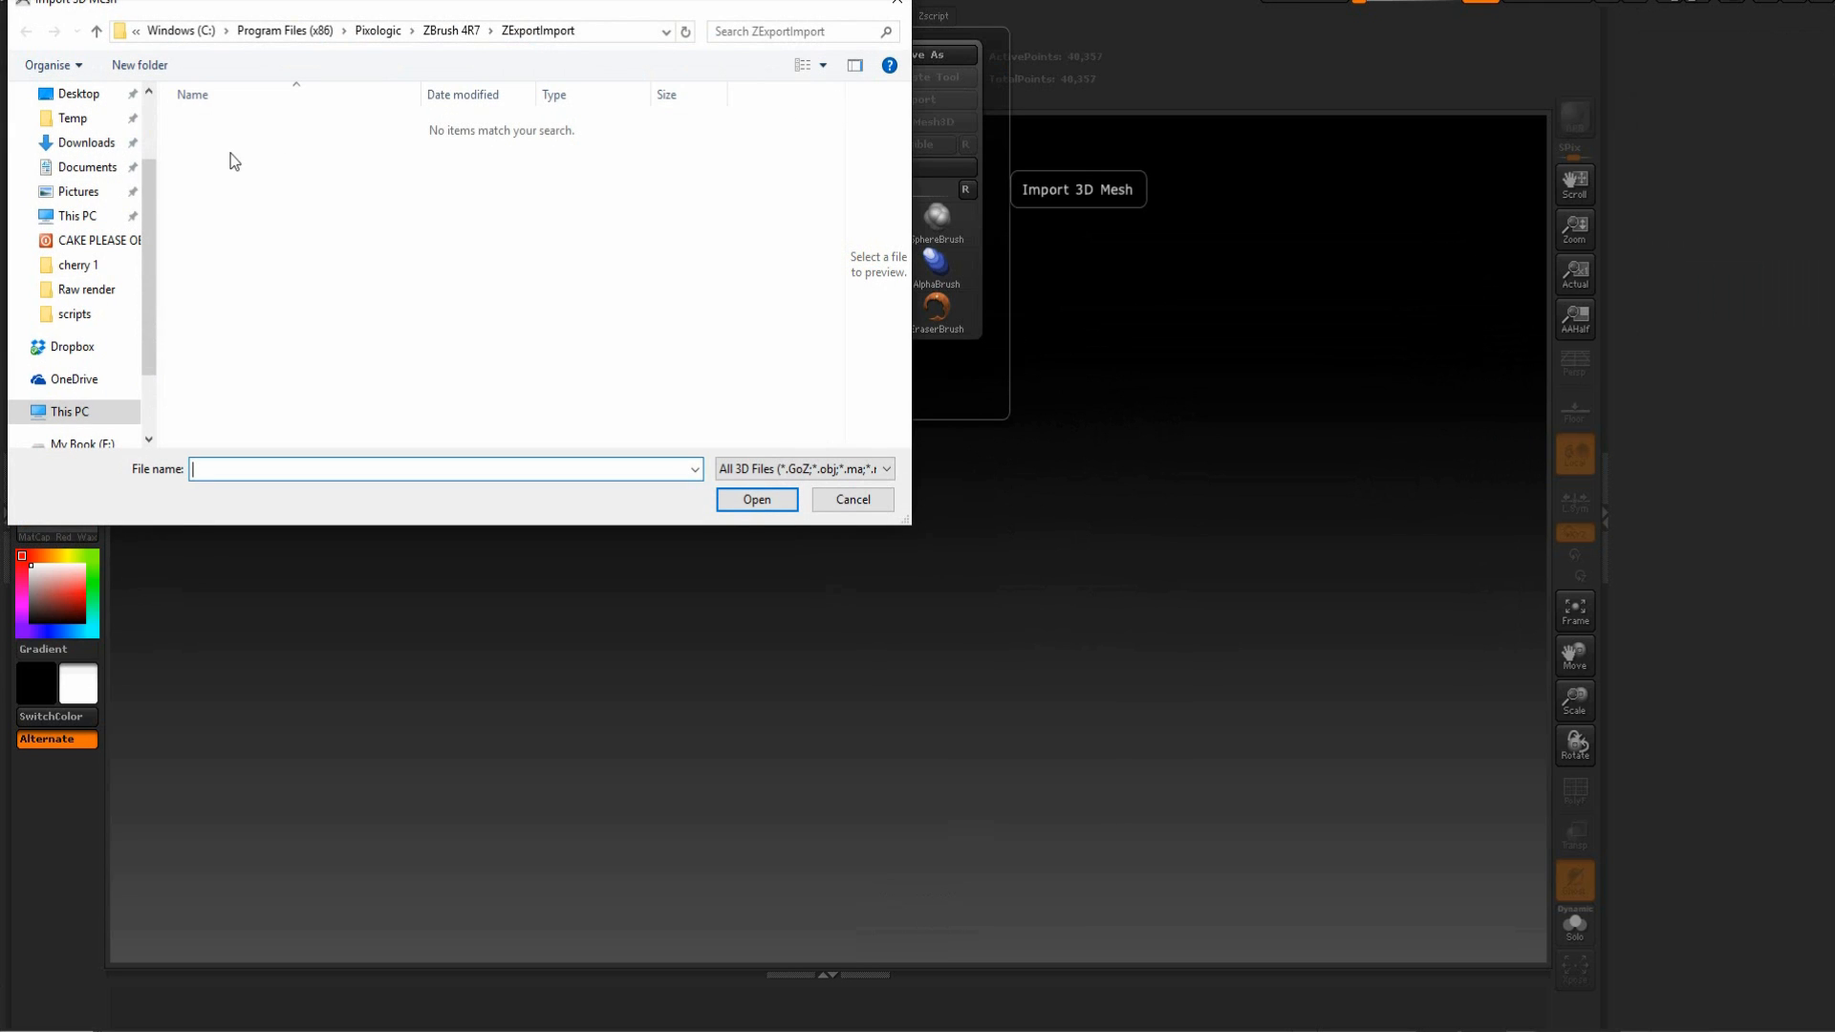
{"action": "left_click", "coordinate": [76, 94]}
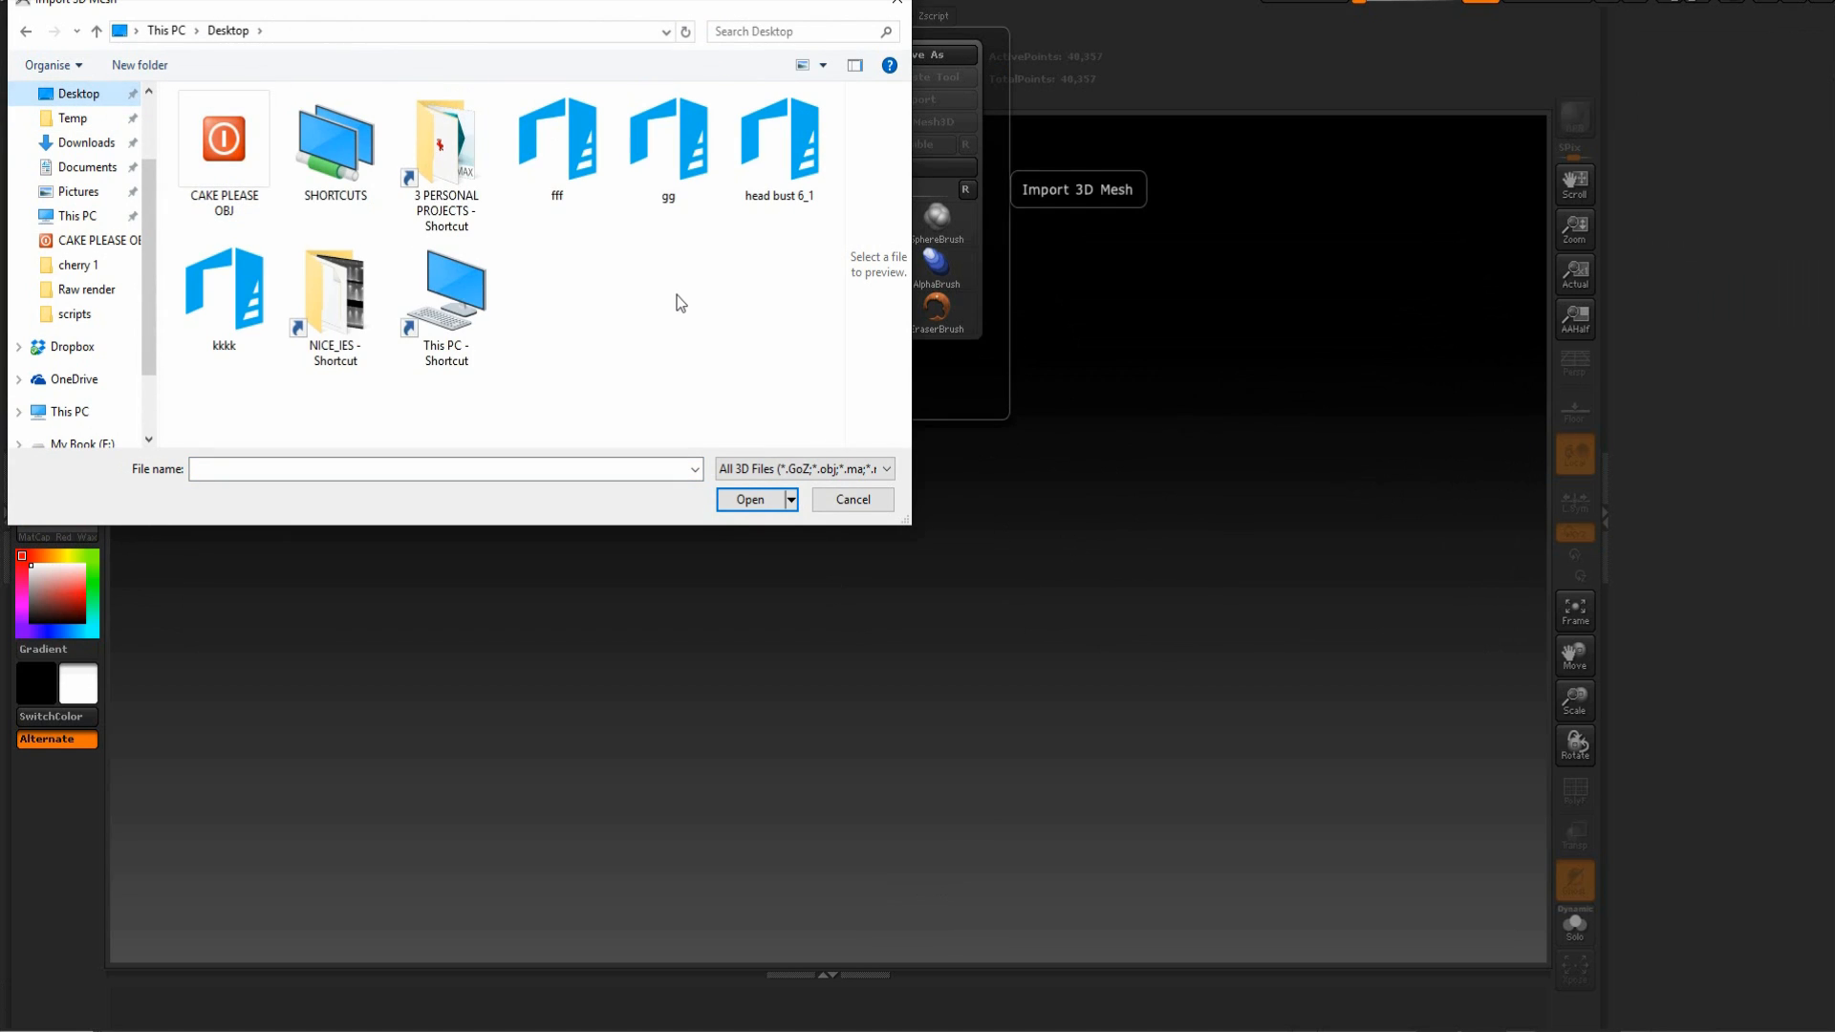
{"action": "double_click", "coordinate": [224, 164]}
{"action": "left_click", "coordinate": [264, 133]}
{"action": "left_click", "coordinate": [761, 499]}
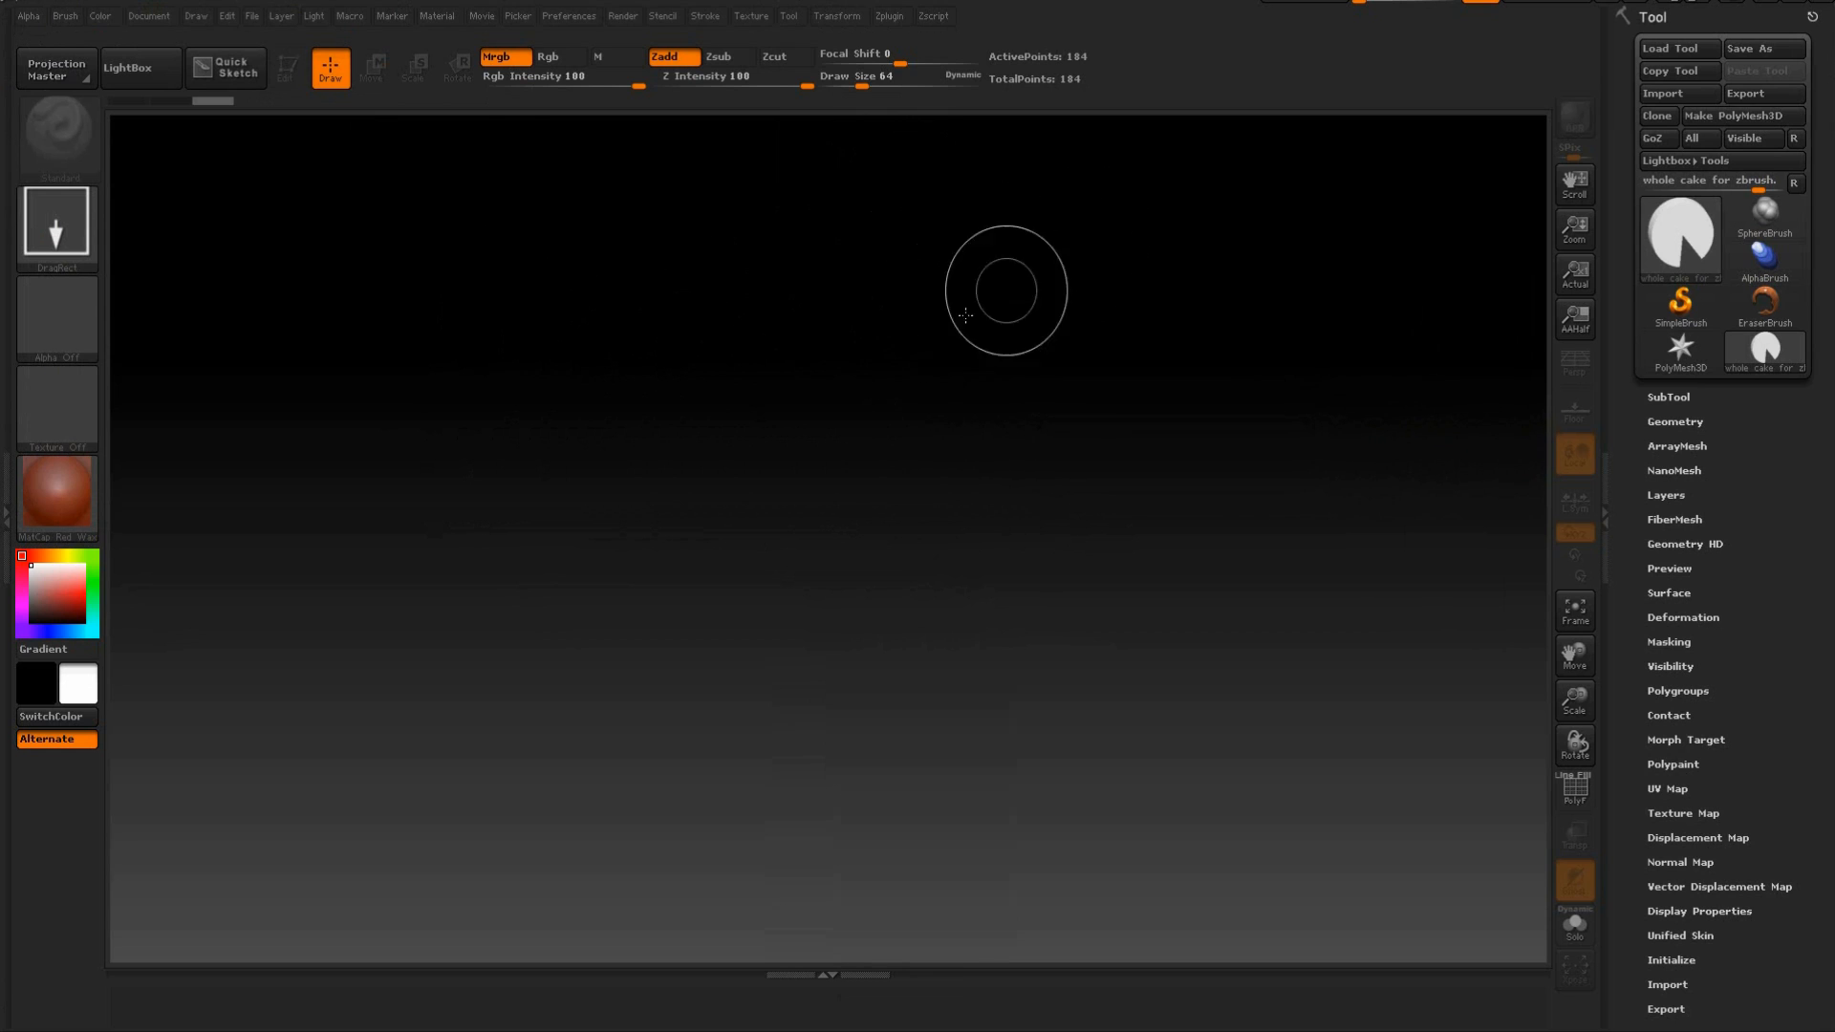
Draw five copies of the imported cake mesh at different sizes across the canvas.
{"action": "left_click_drag", "start_coordinate": [841, 317], "coordinate": [901, 622]}
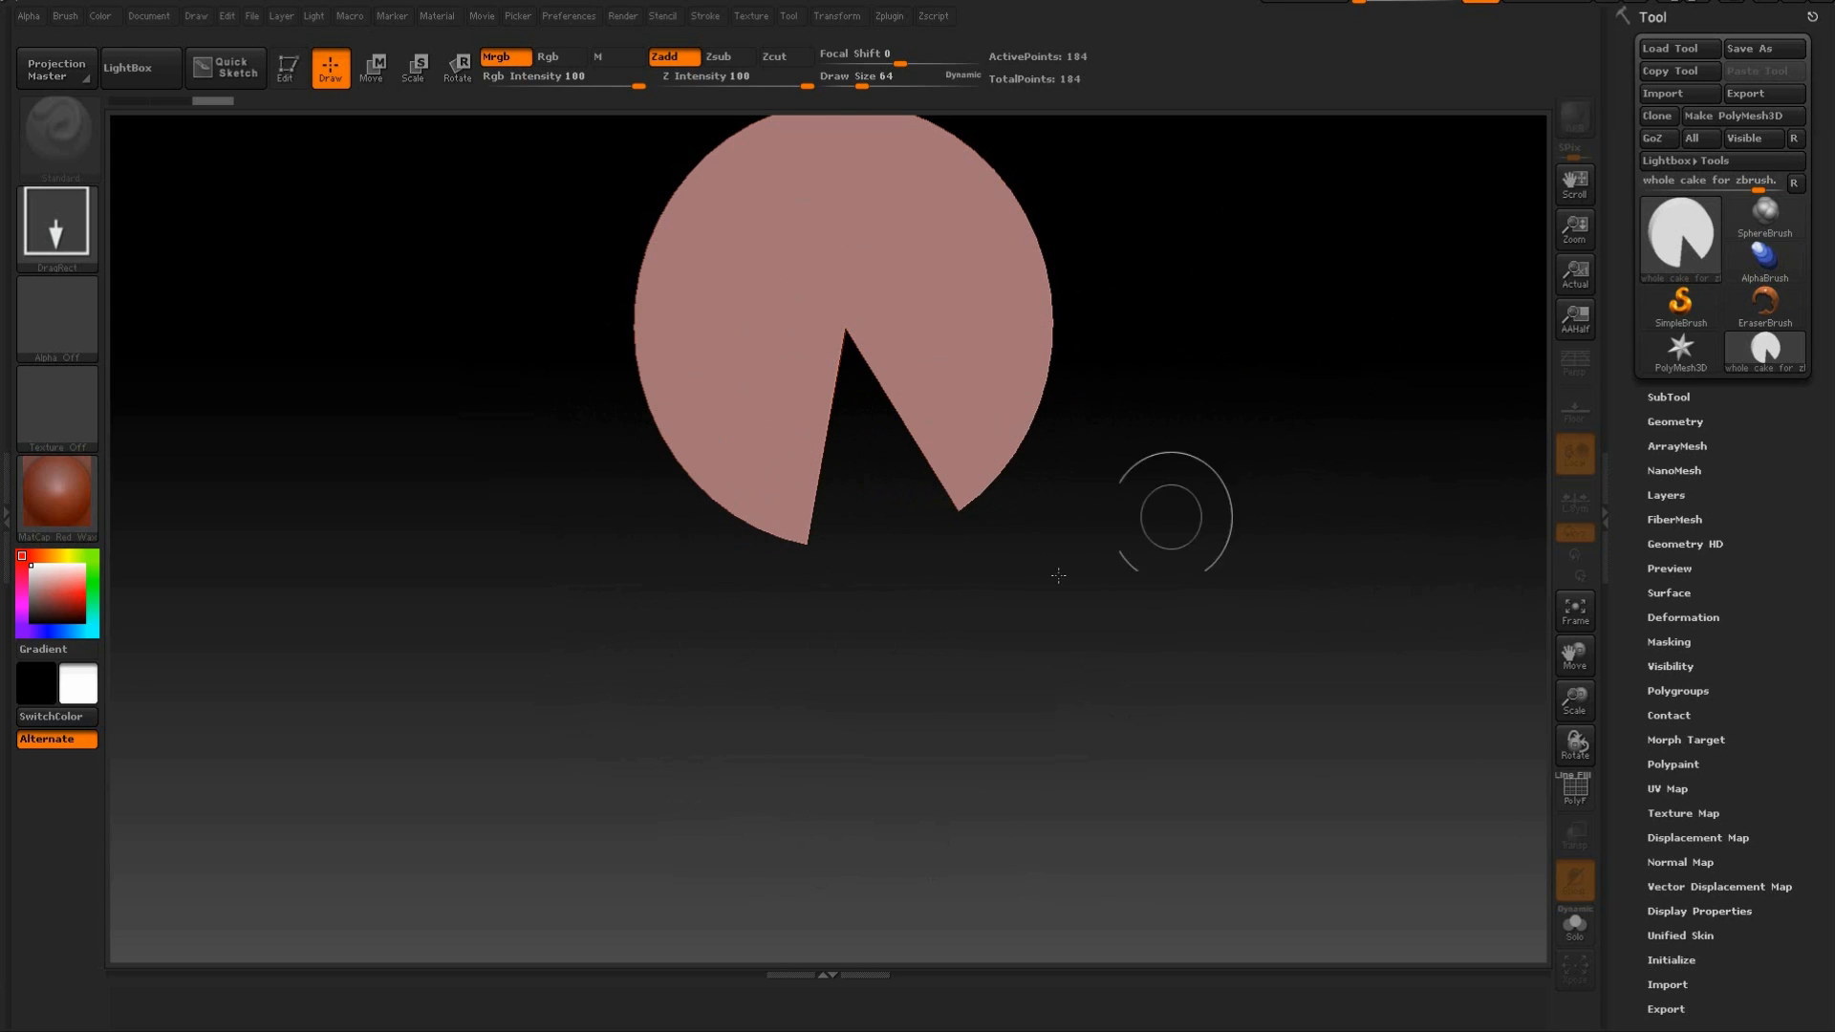
{"action": "left_click_drag", "start_coordinate": [488, 398], "coordinate": [577, 573]}
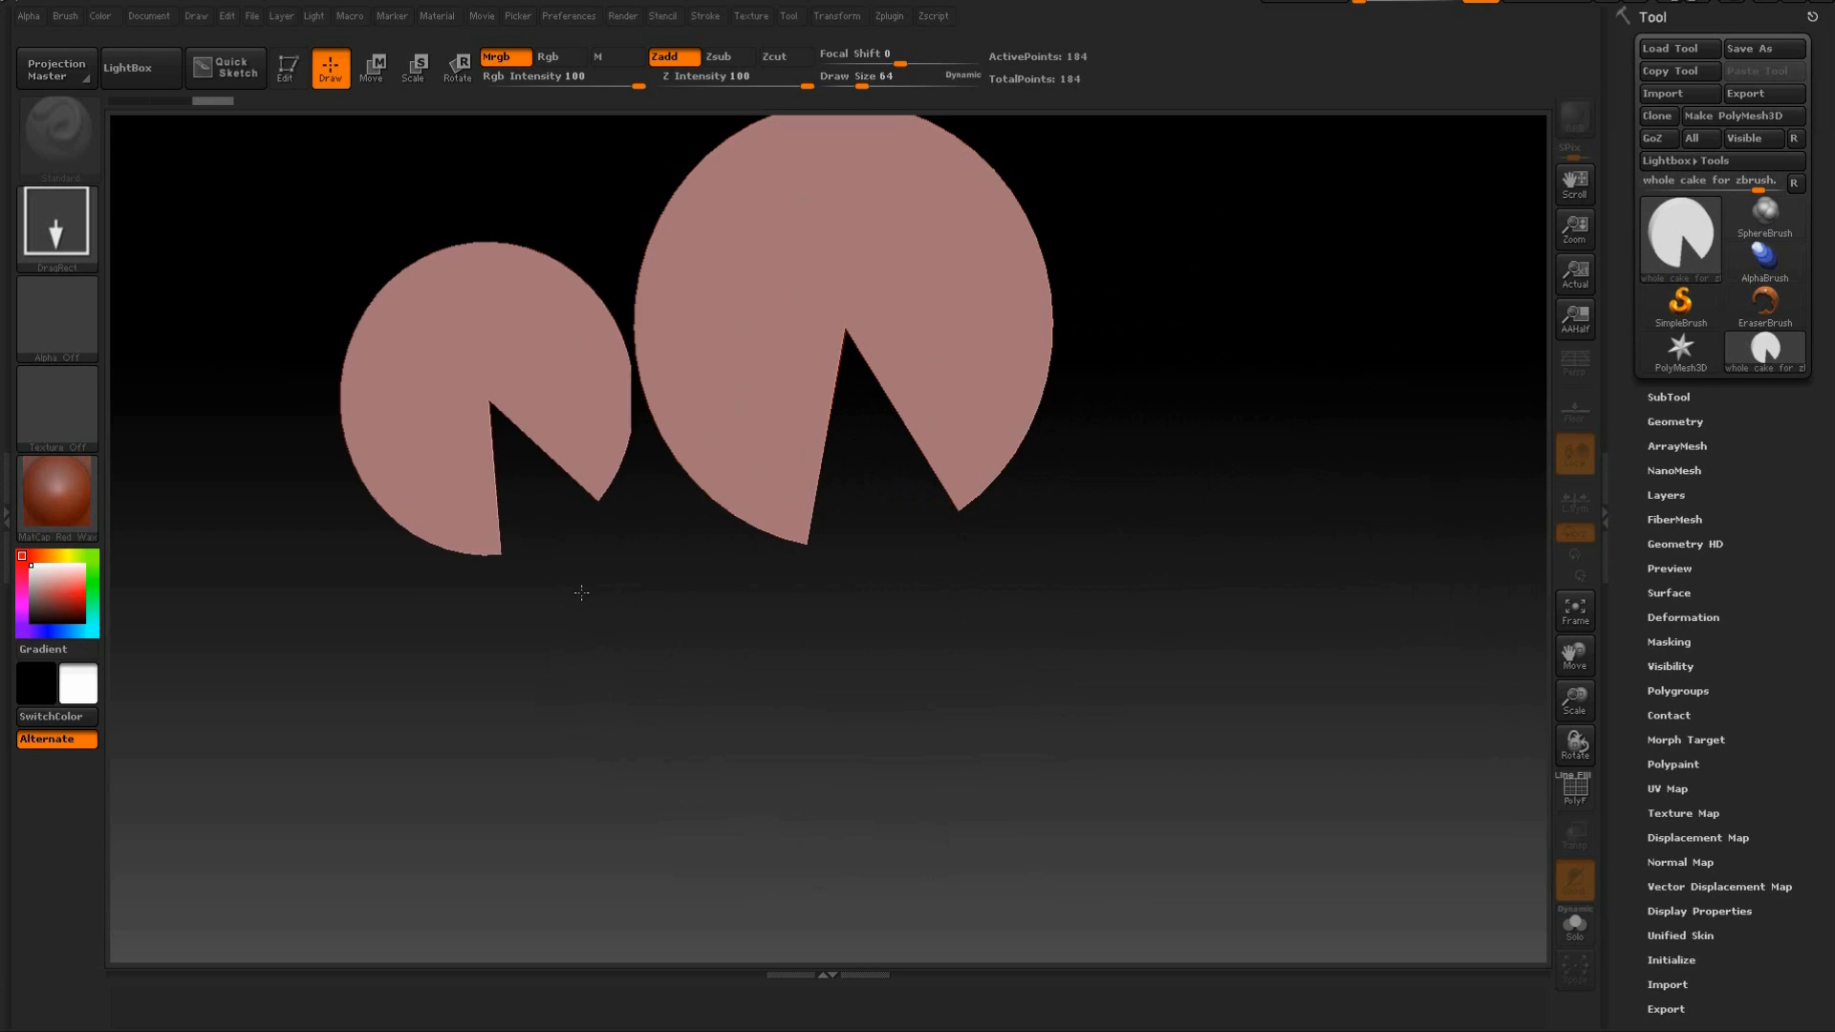
{"action": "left_click_drag", "start_coordinate": [676, 615], "coordinate": [764, 660]}
{"action": "left_click_drag", "start_coordinate": [887, 617], "coordinate": [1038, 645]}
{"action": "left_click_drag", "start_coordinate": [1099, 511], "coordinate": [1074, 627]}
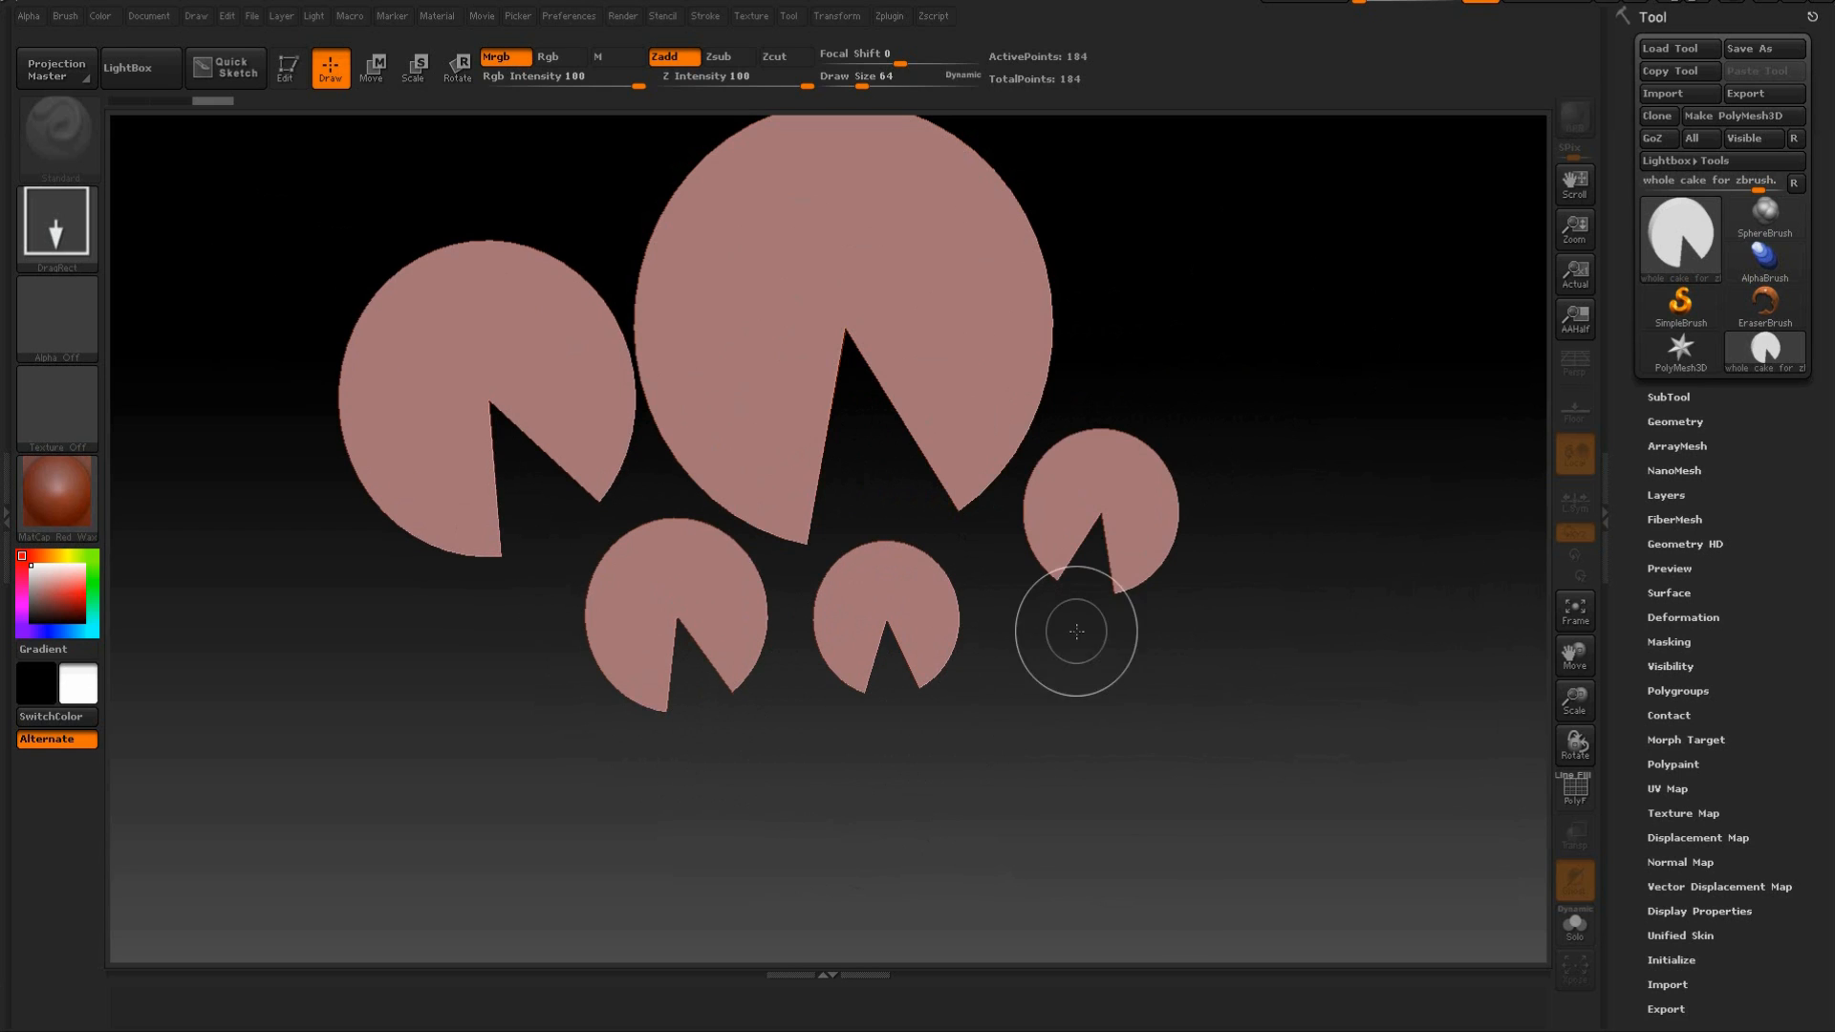
Draw eight more copies of the imported cake mesh at different sizes and angles across the canvas.
{"action": "left_click_drag", "start_coordinate": [1290, 471], "coordinate": [1290, 573]}
{"action": "mouse_move", "coordinate": [1195, 278]}
{"action": "left_mouse_down"}
{"action": "mouse_move", "coordinate": [1201, 353]}
{"action": "mouse_move", "coordinate": [1197, 336]}
{"action": "left_mouse_up"}
{"action": "left_click_drag", "start_coordinate": [1078, 325], "coordinate": [1106, 405]}
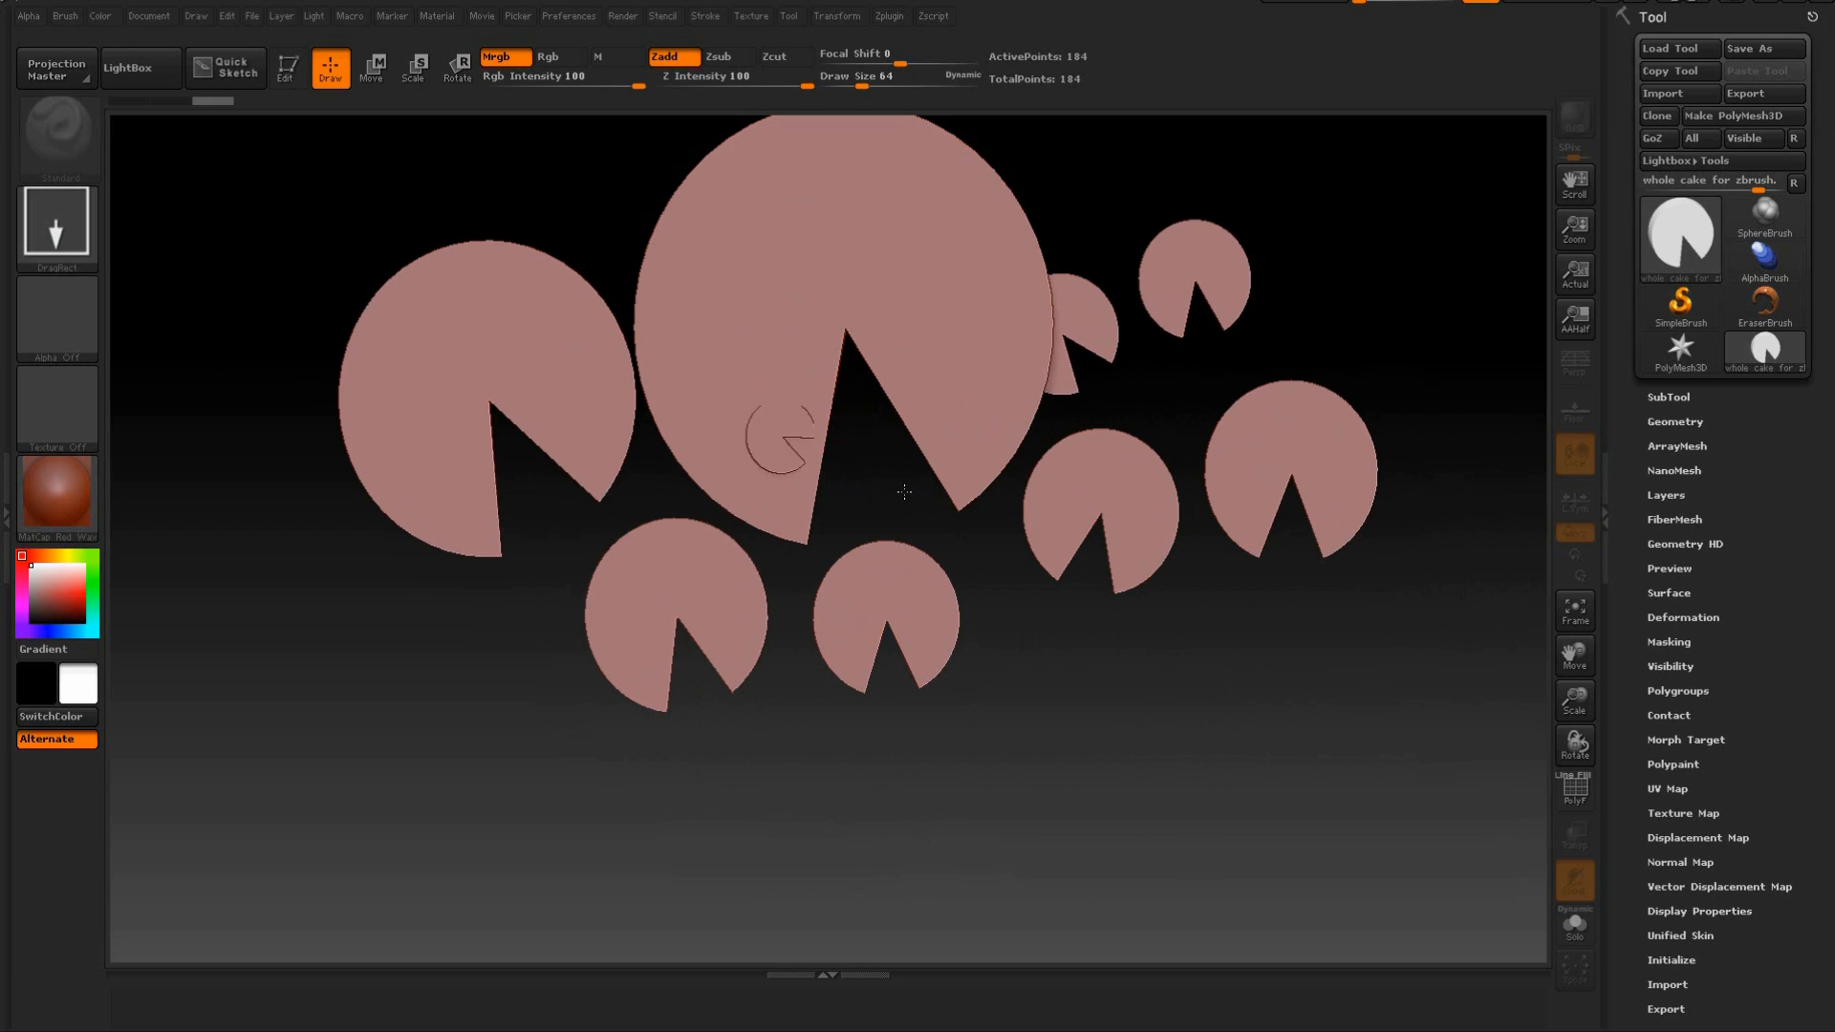
{"action": "left_click_drag", "start_coordinate": [784, 435], "coordinate": [875, 497]}
{"action": "left_click_drag", "start_coordinate": [737, 521], "coordinate": [800, 574]}
{"action": "left_click_drag", "start_coordinate": [538, 609], "coordinate": [716, 676]}
{"action": "left_click_drag", "start_coordinate": [707, 748], "coordinate": [817, 774]}
{"action": "left_click_drag", "start_coordinate": [903, 698], "coordinate": [1059, 707]}
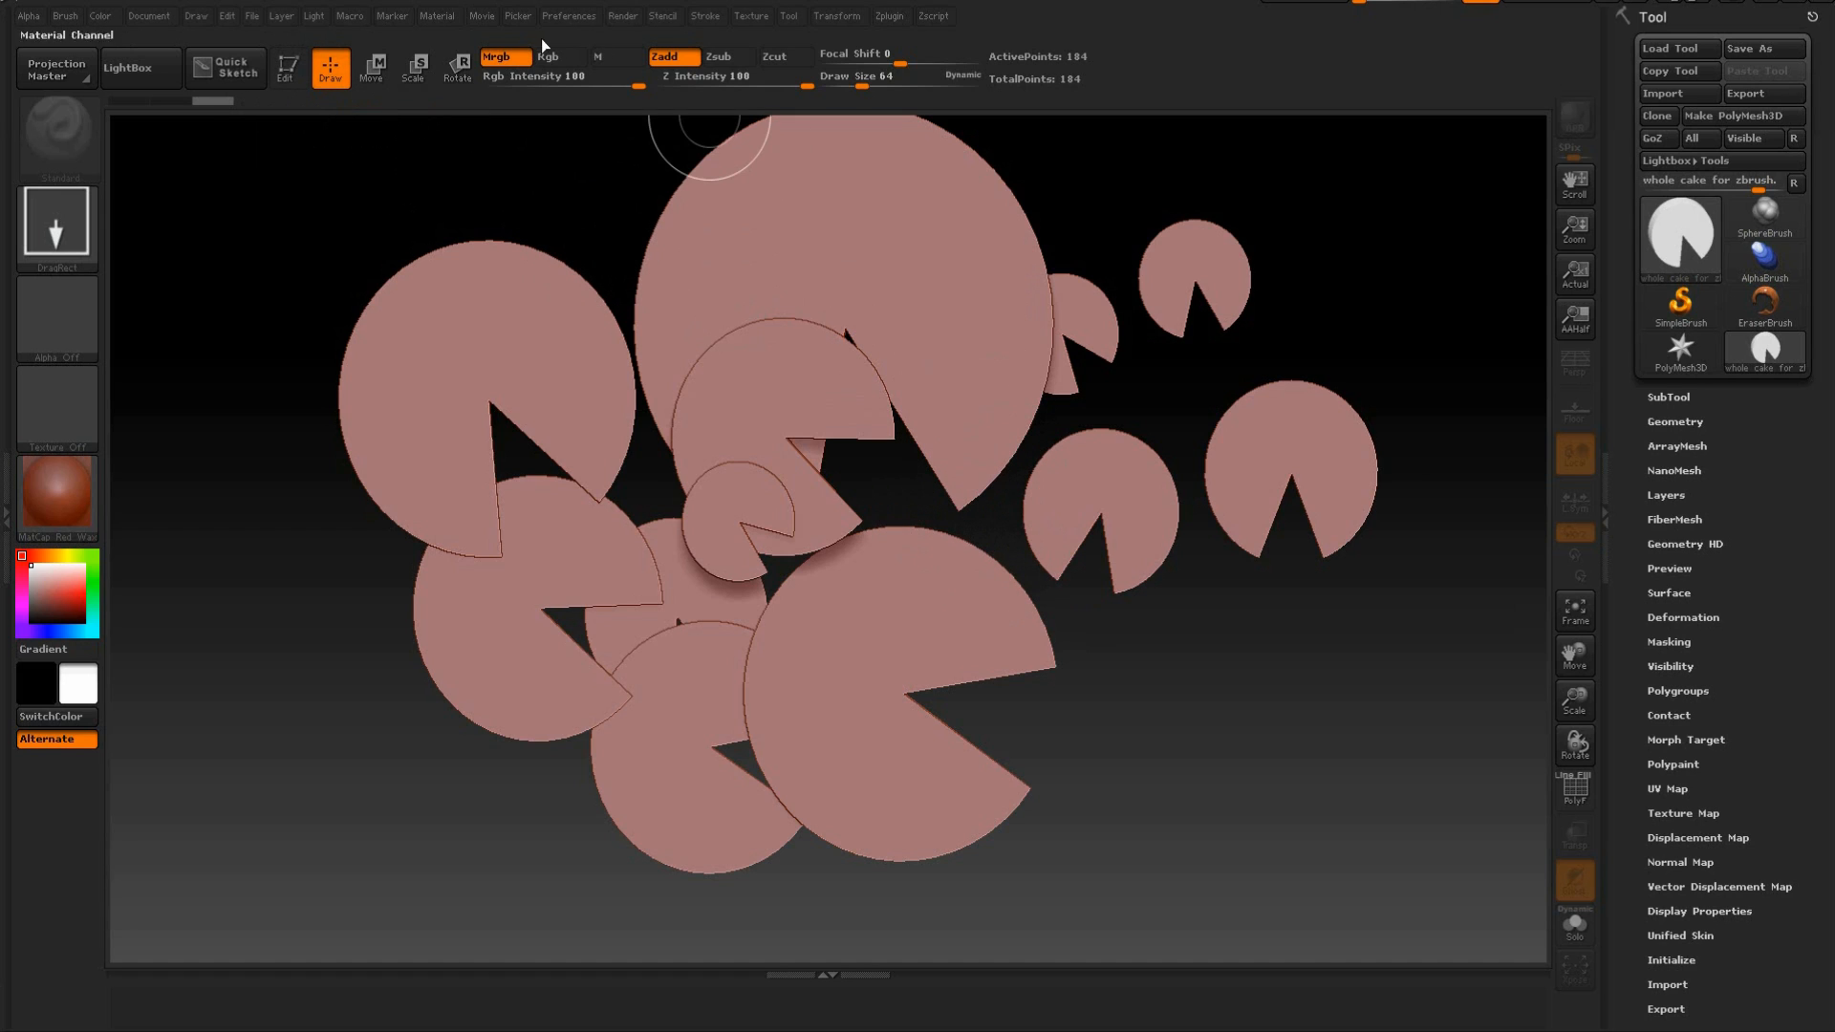
Reinitialize ZBrush to clear the canvas and the loaded tools.
{"action": "left_click", "coordinate": [579, 21]}
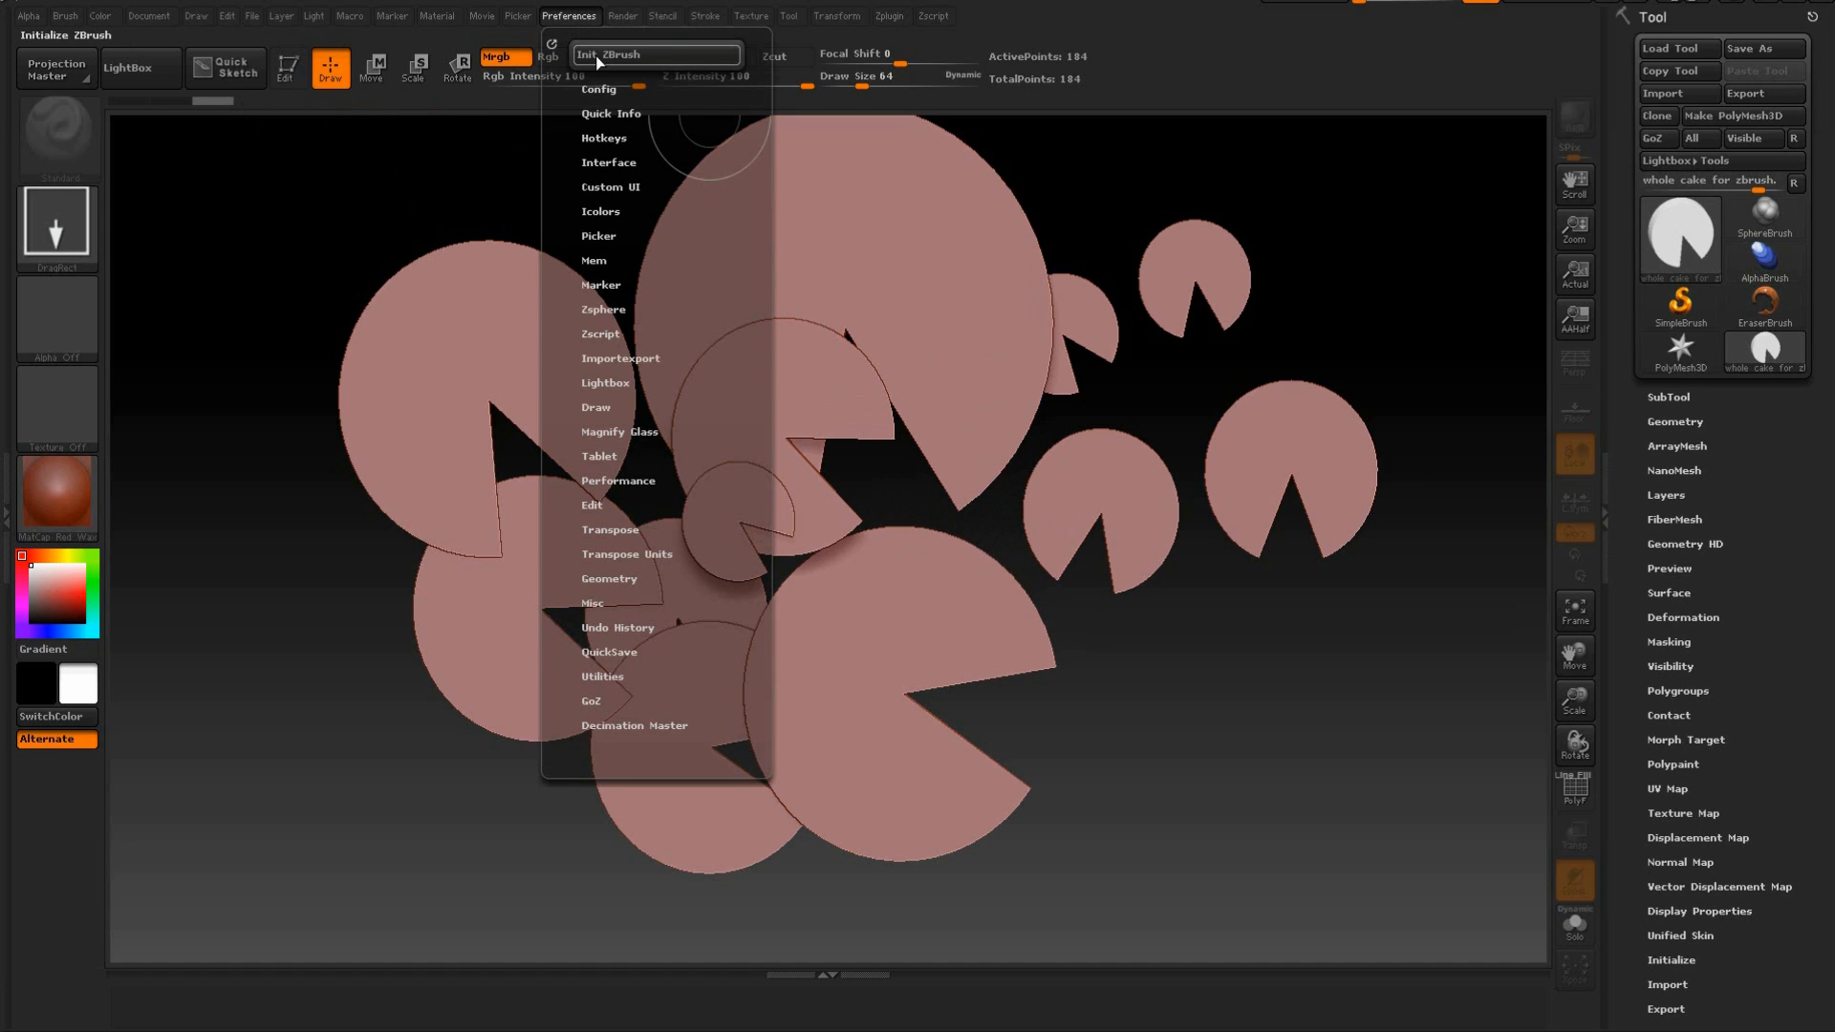
{"action": "left_click", "coordinate": [594, 55]}
{"action": "left_click", "coordinate": [1000, 602]}
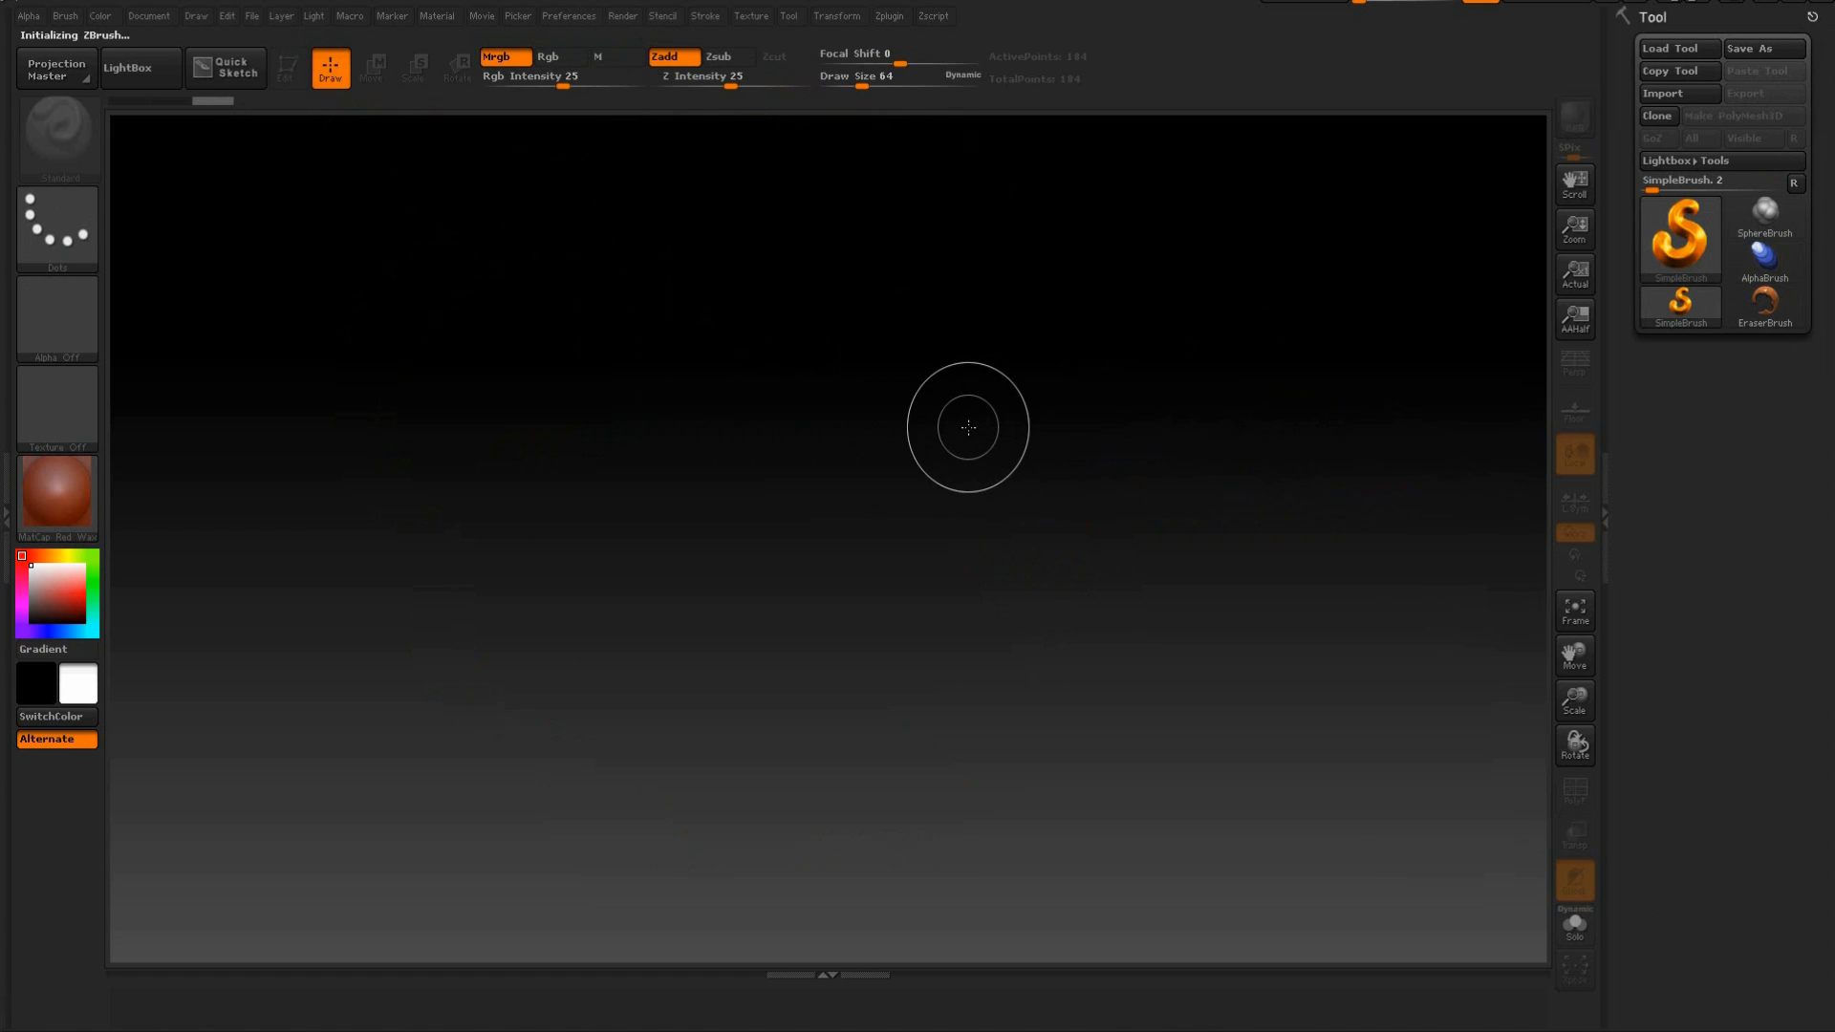
Draw two test strokes with the SimpleBrush on the empty canvas.
{"action": "left_click", "coordinate": [812, 465]}
{"action": "left_click_drag", "start_coordinate": [860, 714], "coordinate": [877, 822]}
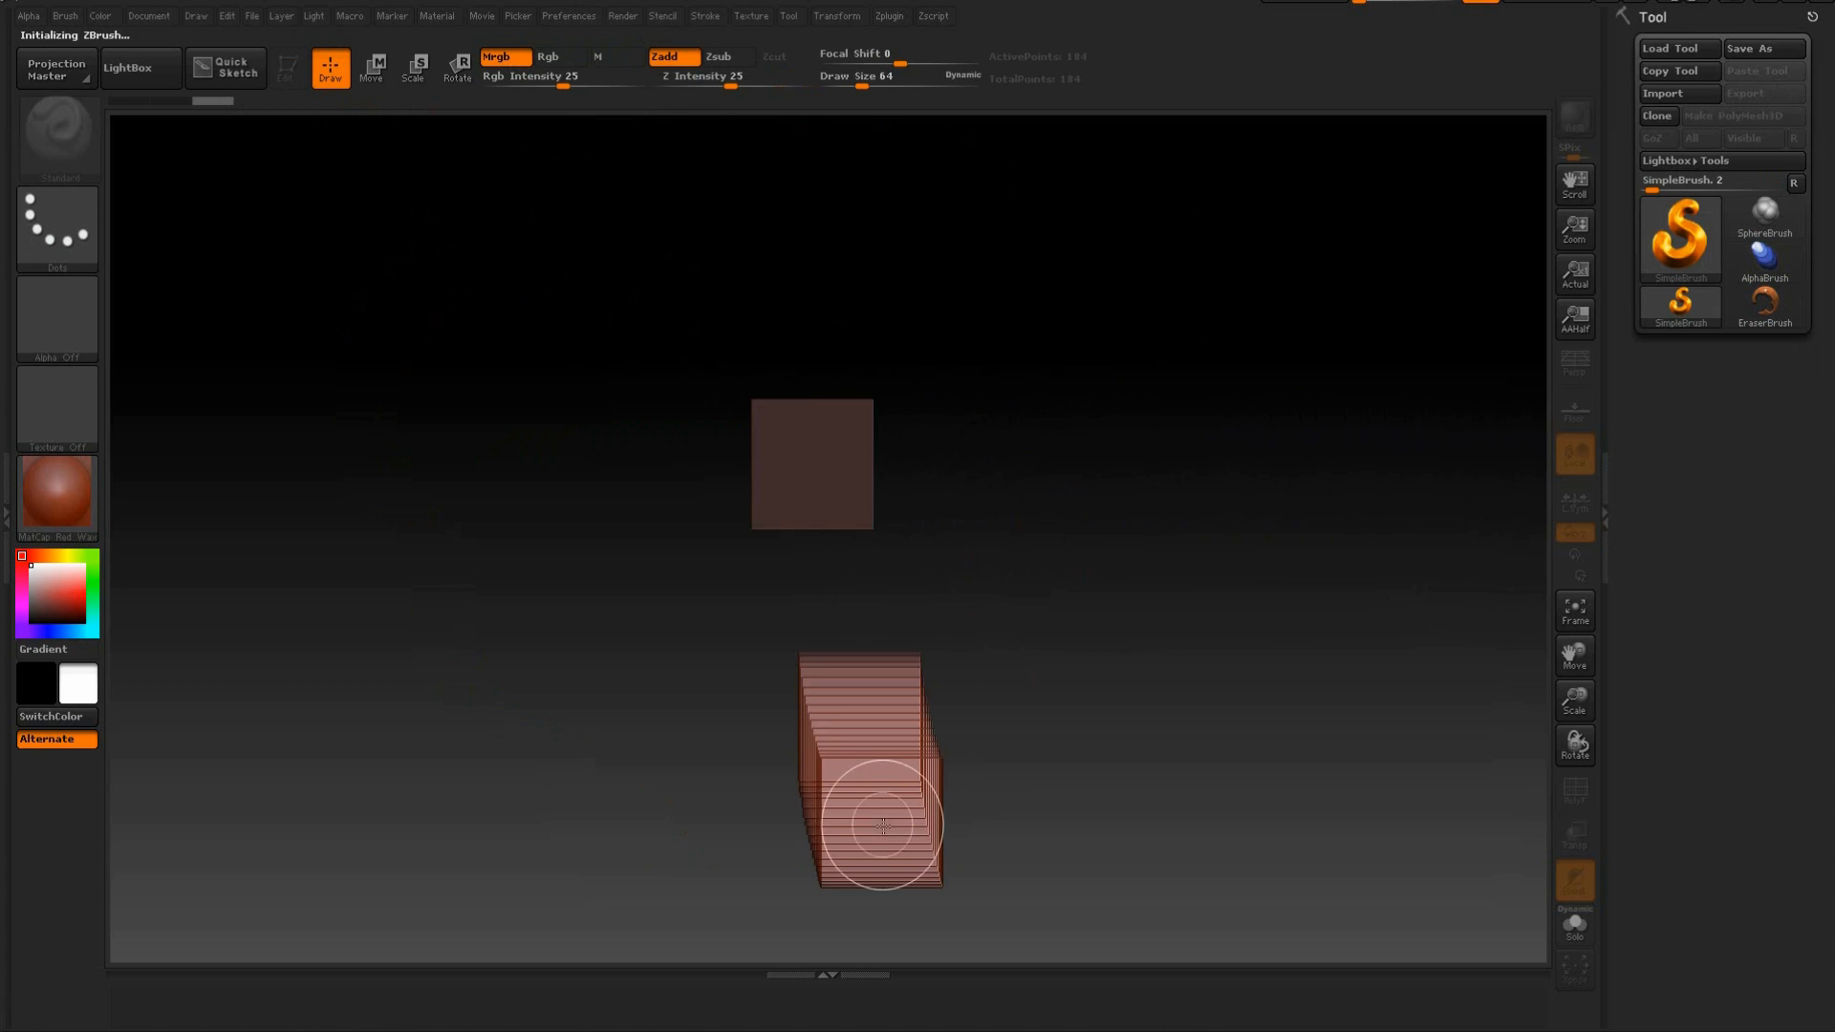
Import the "whole cake for zbrush" mesh, draw a single copy on the canvas and put it into Edit mode.
{"action": "left_click", "coordinate": [791, 17]}
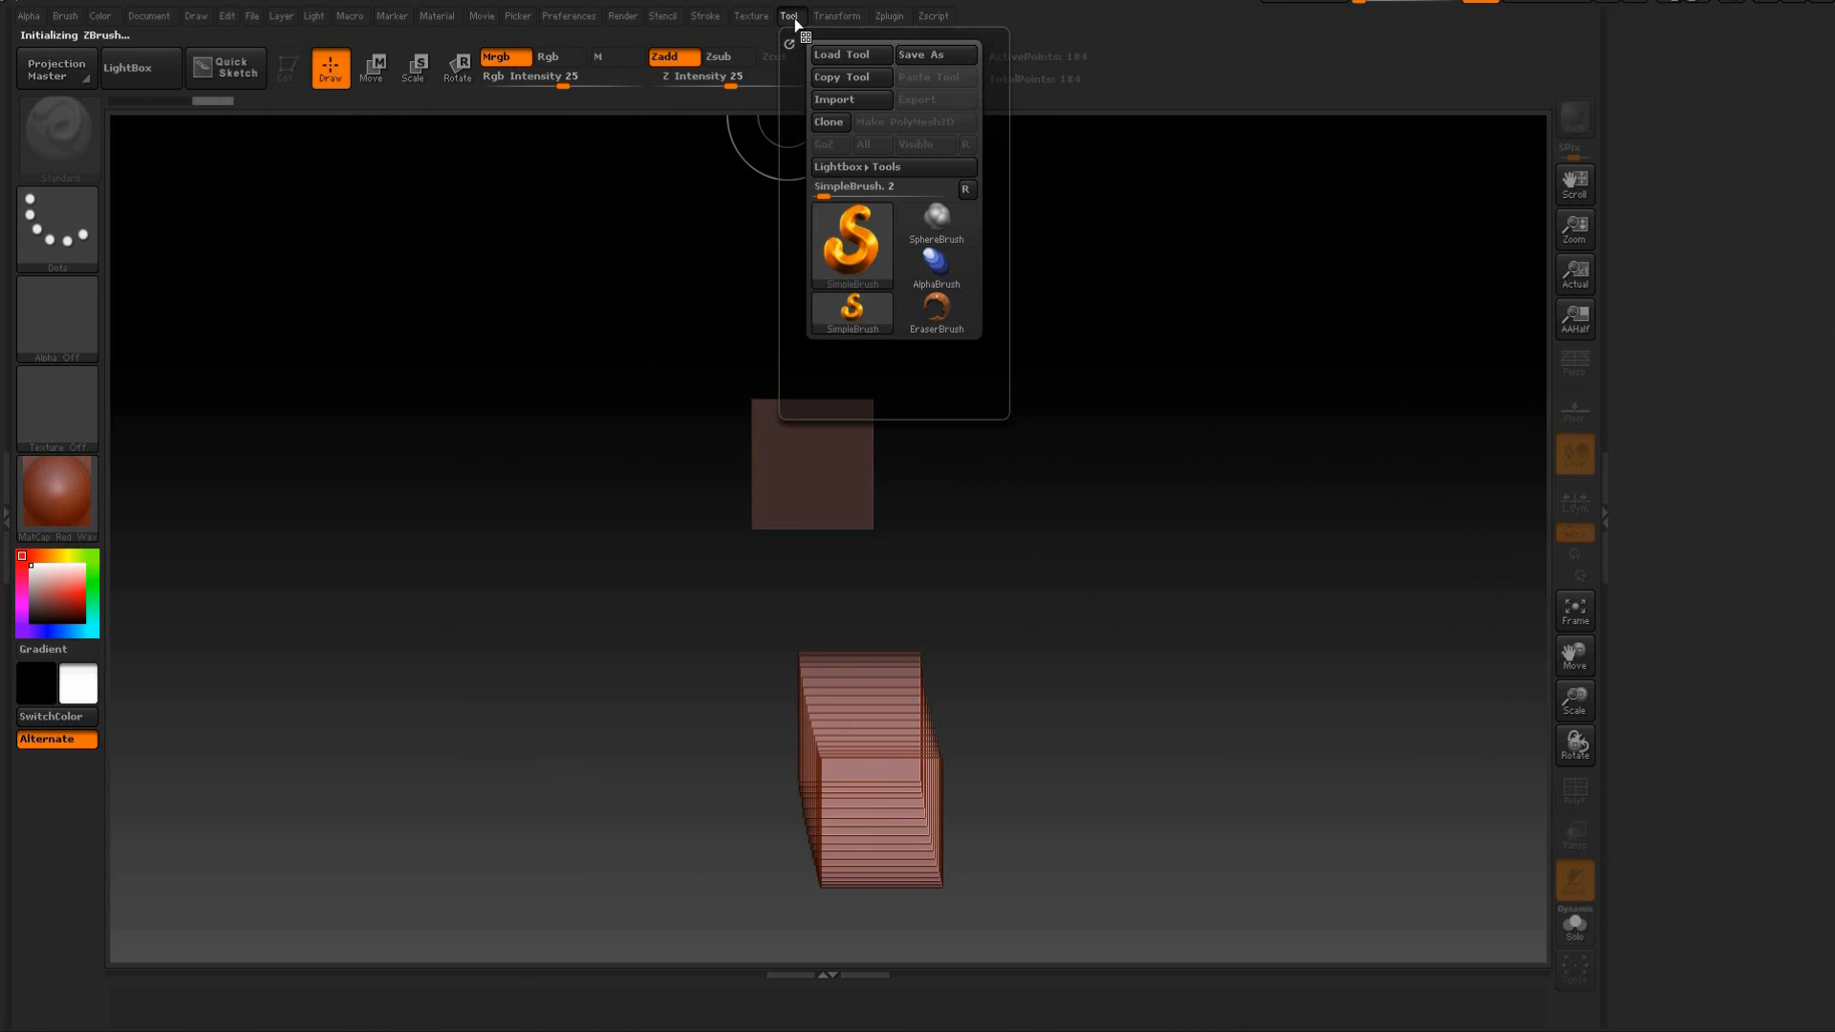
{"action": "left_click", "coordinate": [831, 100]}
{"action": "left_click", "coordinate": [271, 124]}
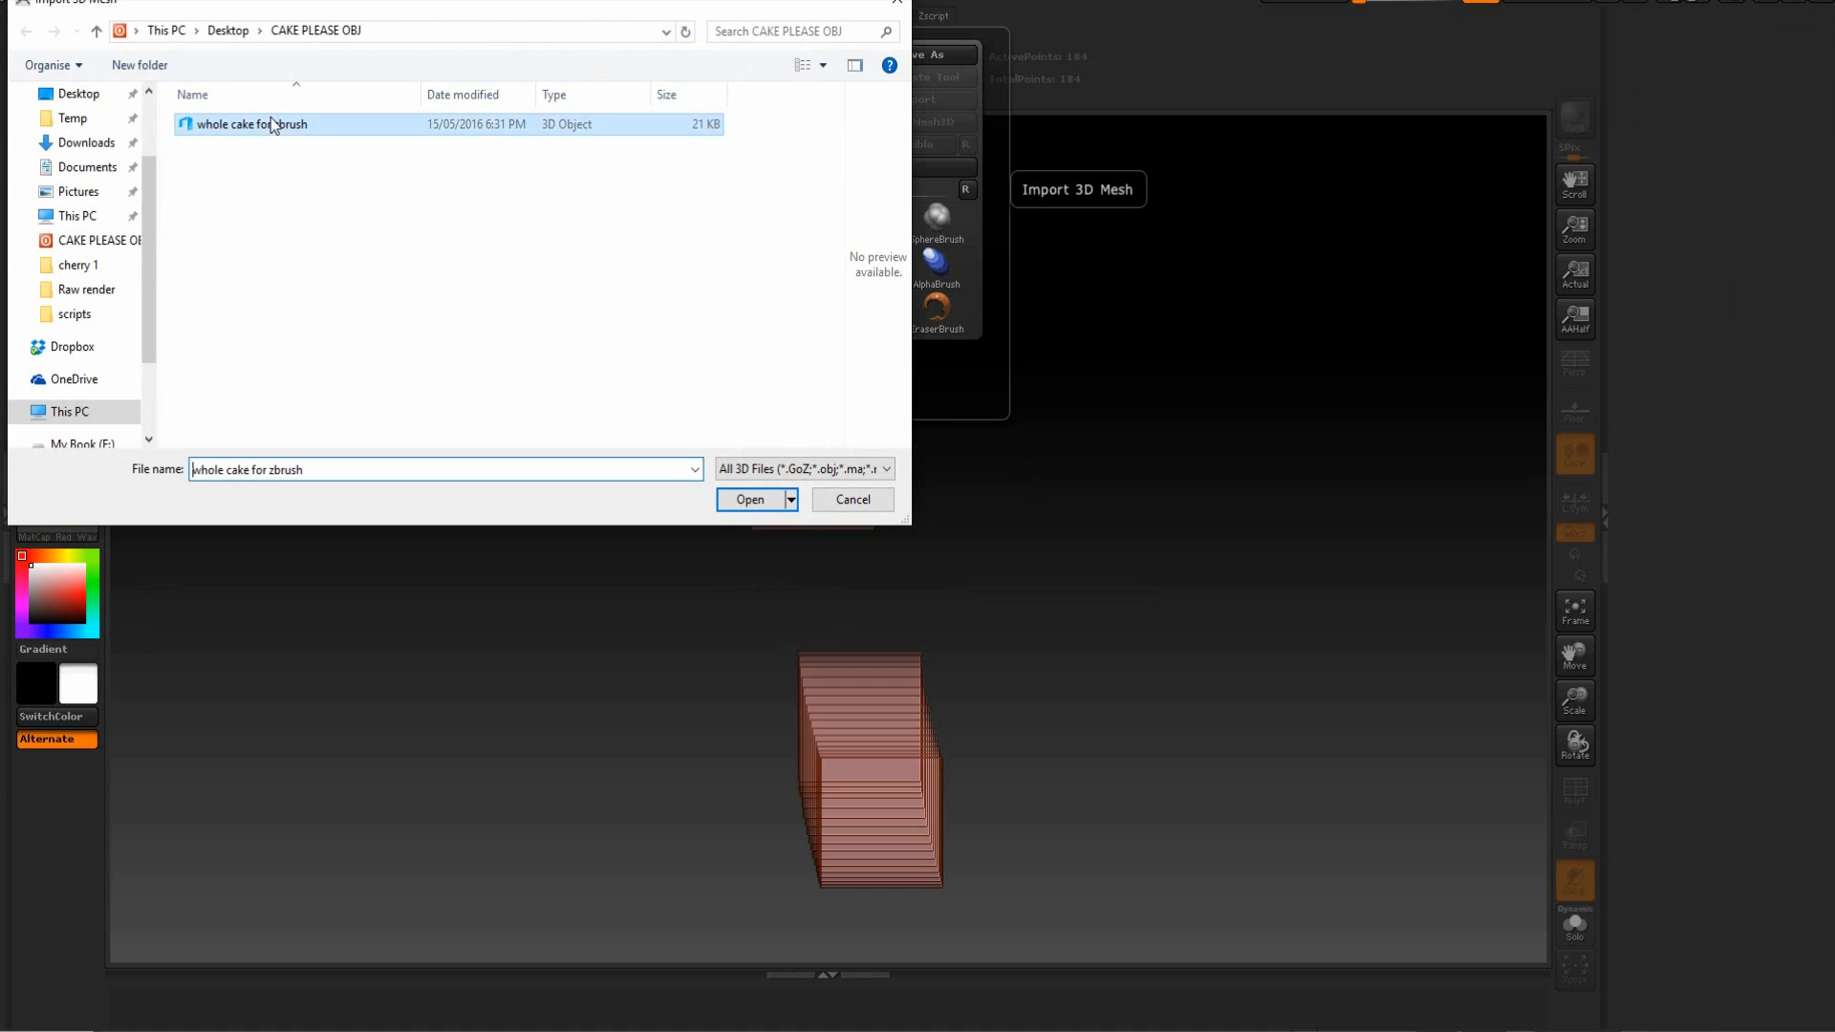
{"action": "left_click_drag", "start_coordinate": [655, 361], "coordinate": [707, 569]}
{"action": "left_click", "coordinate": [286, 67]}
Clear the leftover test strokes from the canvas while keeping the cake in Edit mode.
{"action": "mouse_move", "coordinate": [1076, 520]}
{"action": "left_mouse_down"}
{"action": "mouse_move", "coordinate": [1037, 444]}
{"action": "mouse_move", "coordinate": [961, 427]}
{"action": "mouse_move", "coordinate": [994, 441]}
{"action": "mouse_move", "coordinate": [980, 484]}
{"action": "mouse_move", "coordinate": [998, 497]}
{"action": "mouse_move", "coordinate": [1086, 484]}
{"action": "mouse_move", "coordinate": [1032, 462]}
{"action": "mouse_move", "coordinate": [983, 524]}
{"action": "mouse_move", "coordinate": [899, 545]}
{"action": "left_mouse_up"}
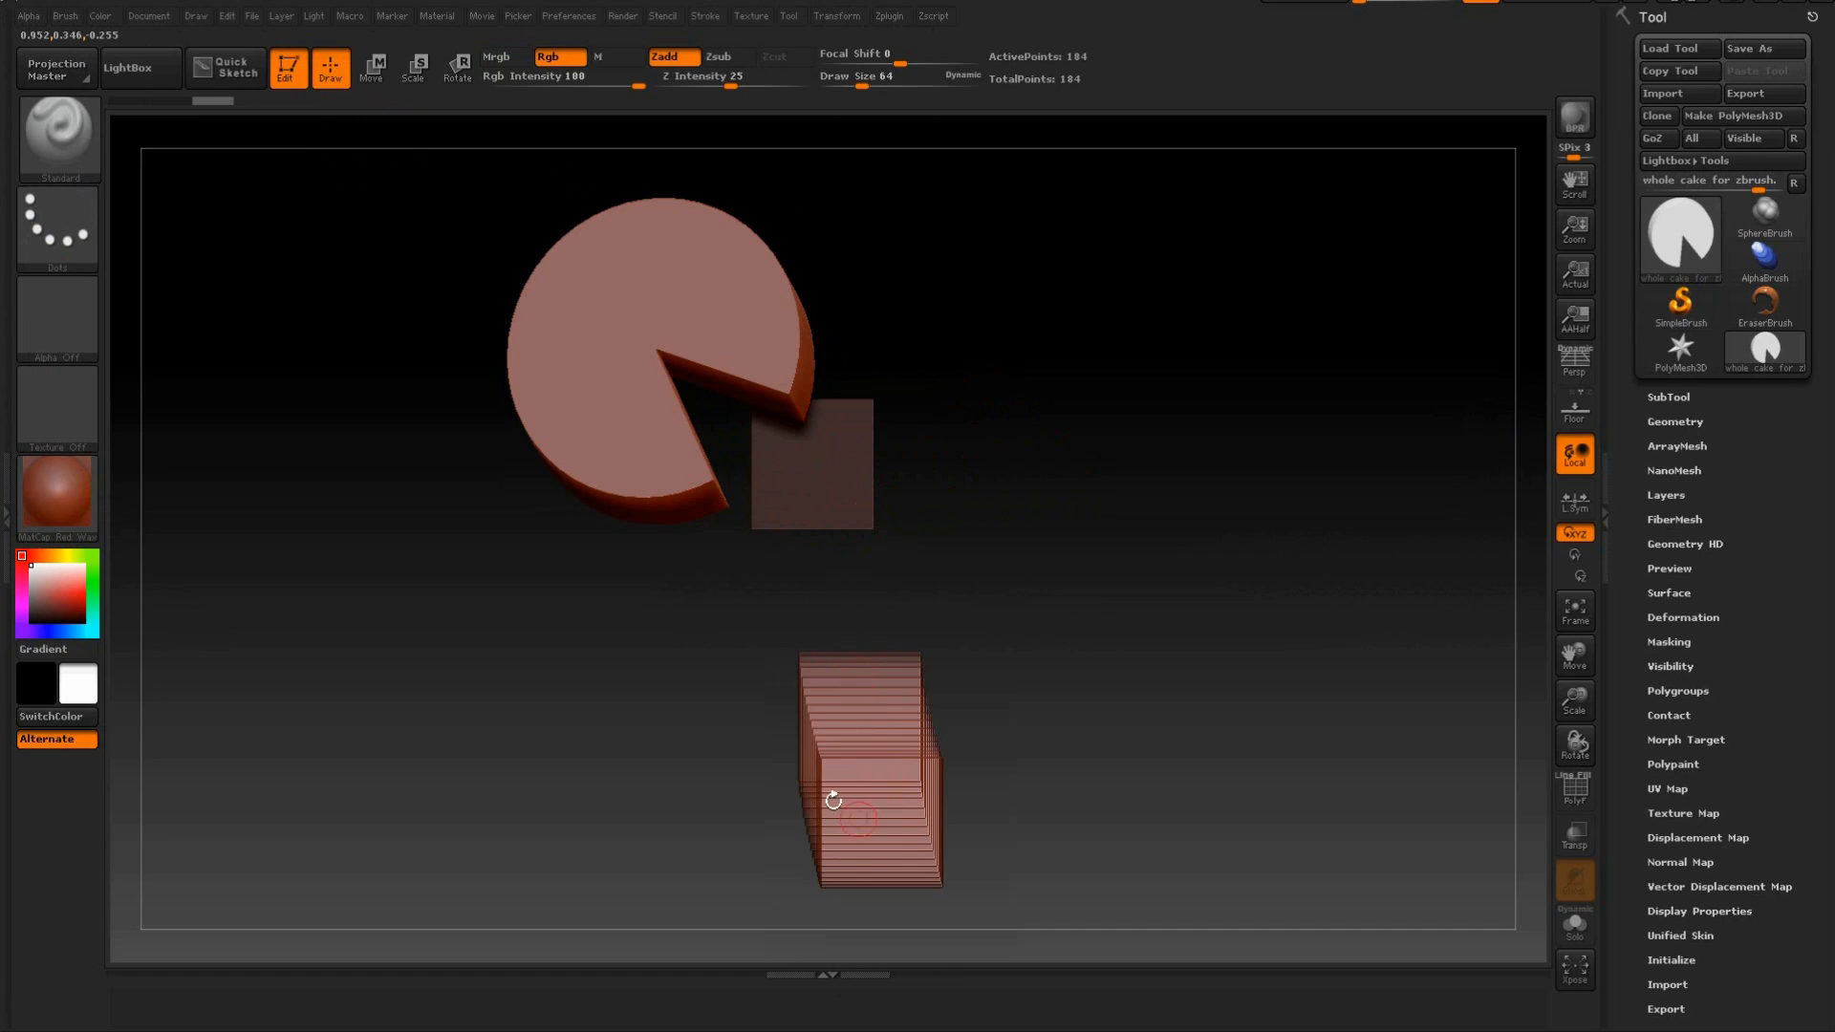
{"action": "left_click_drag", "start_coordinate": [988, 428], "coordinate": [1012, 359]}
{"action": "left_click_drag", "start_coordinate": [1094, 450], "coordinate": [1095, 453]}
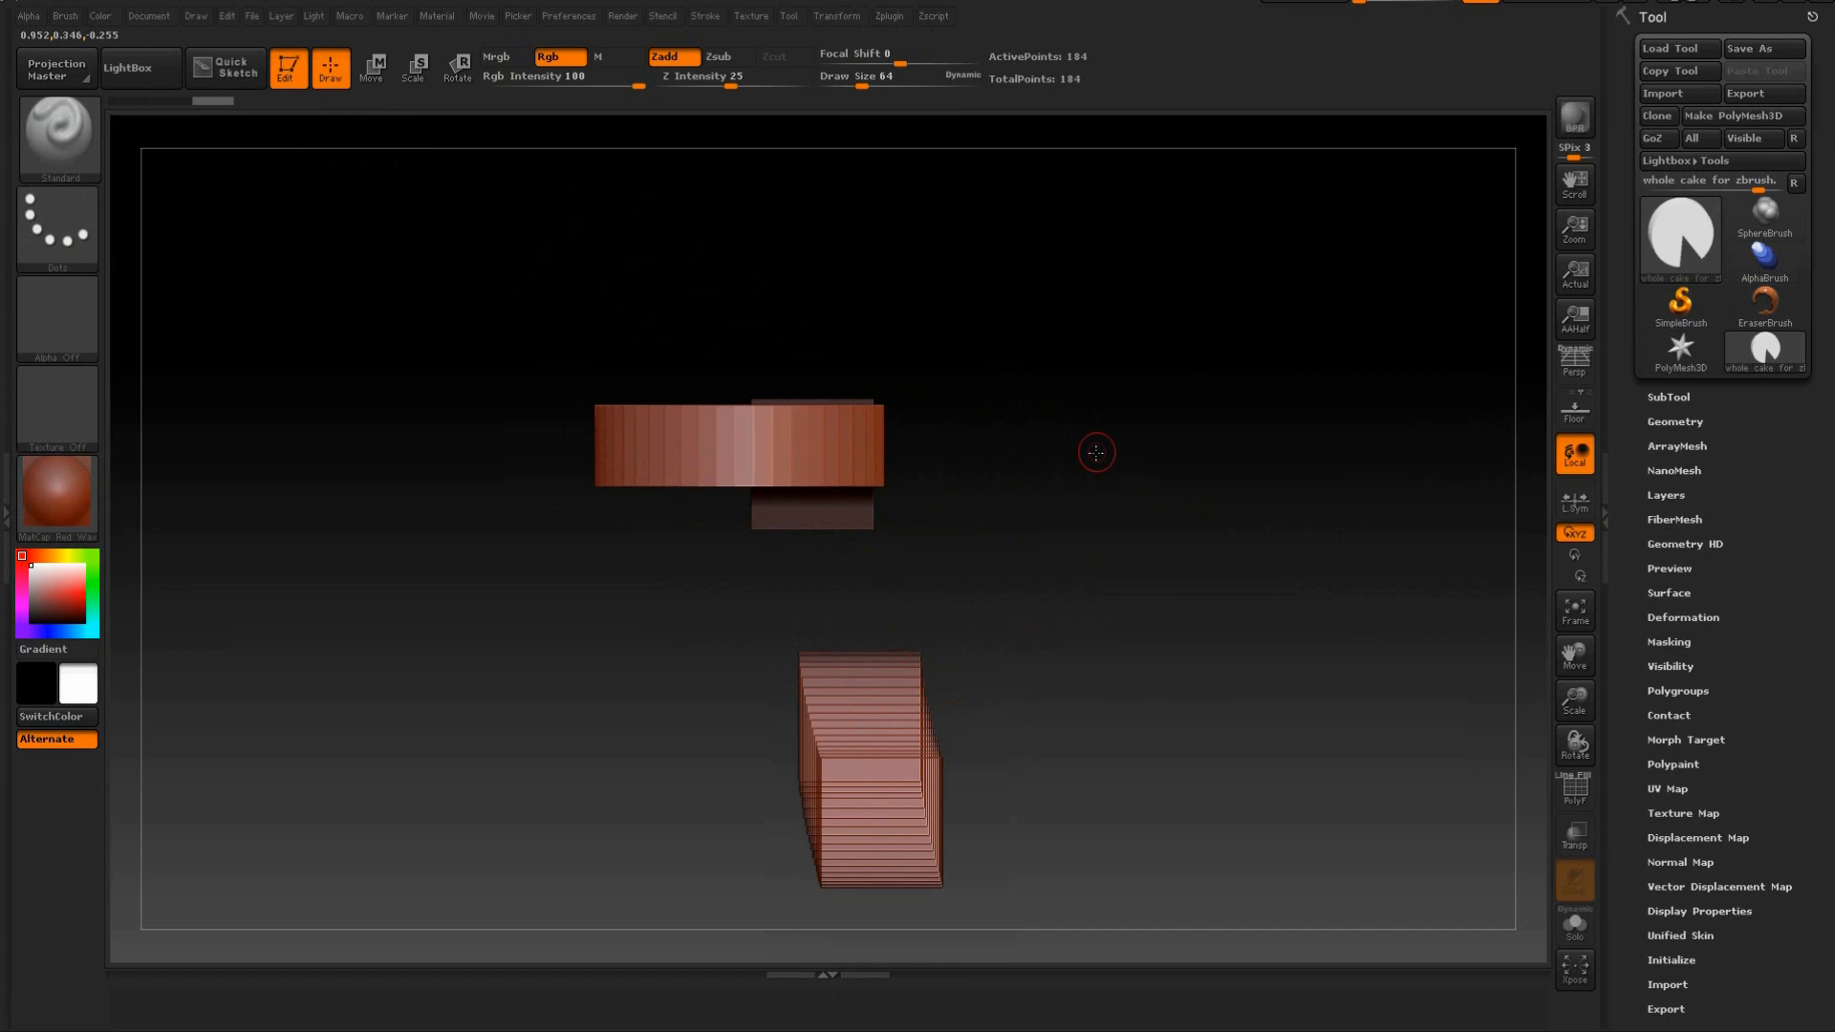
{"action": "key", "text": "ctrl"}
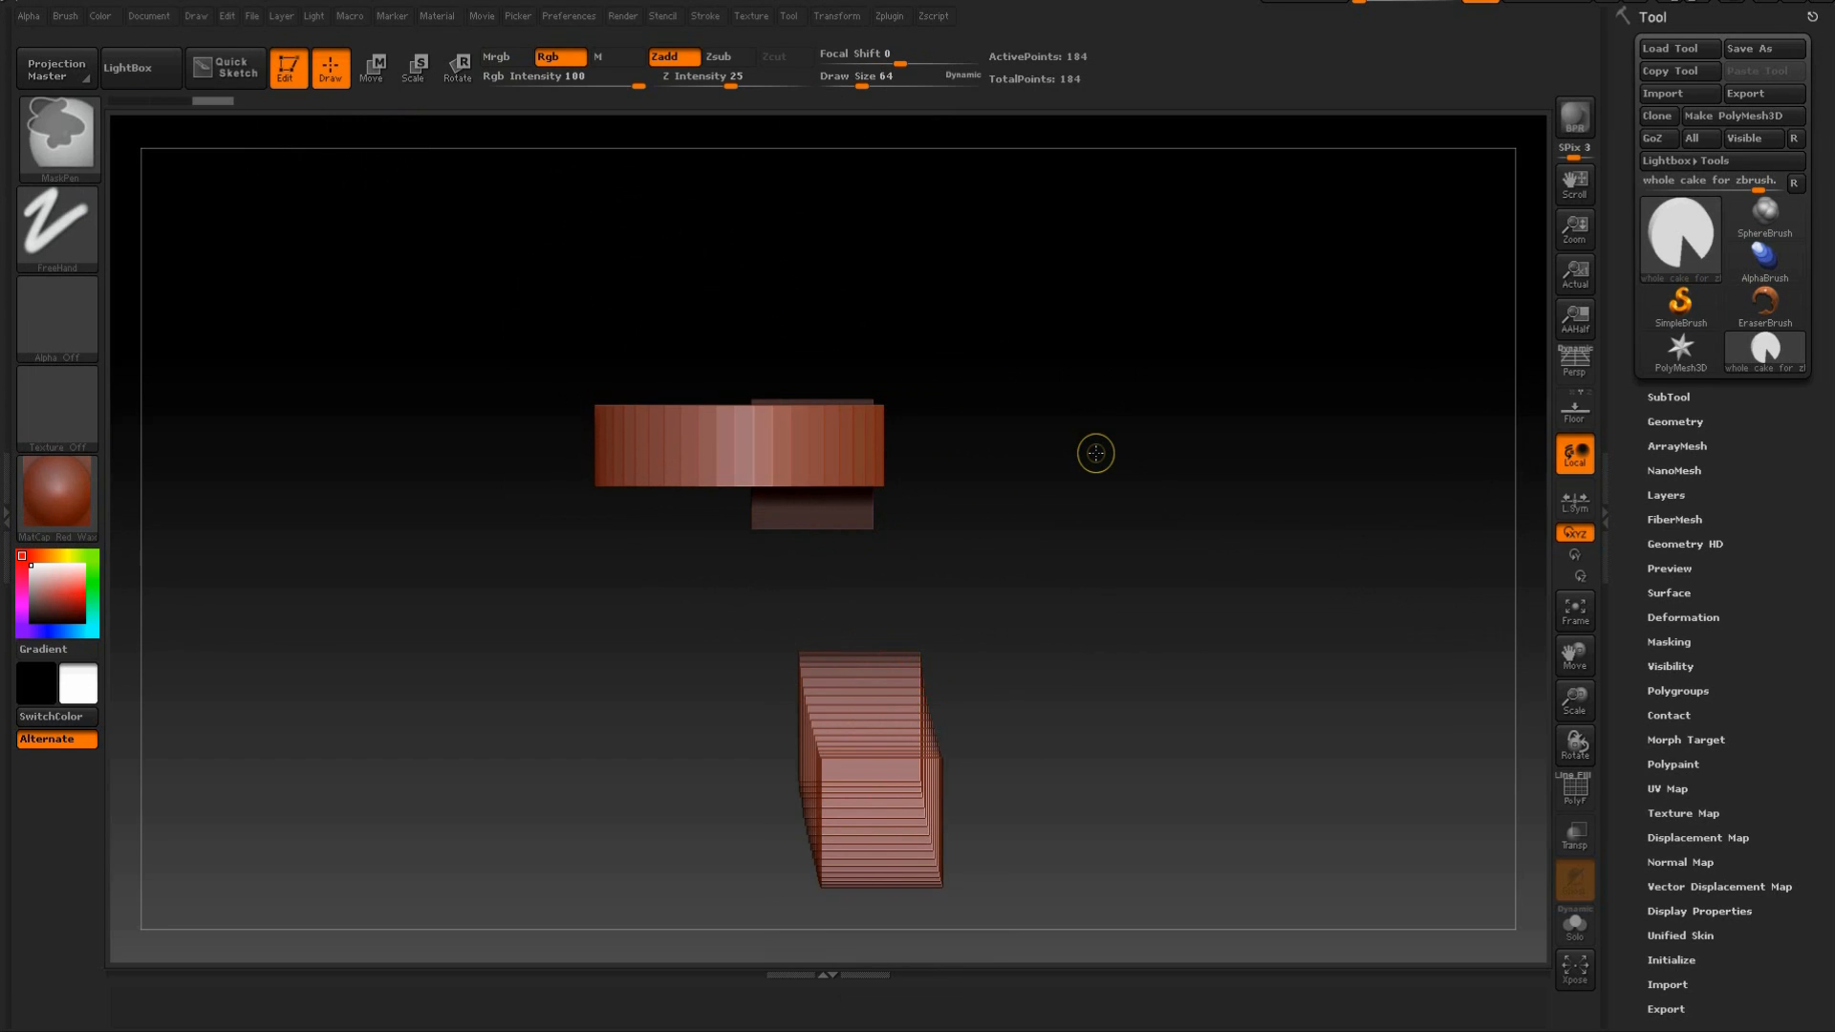
Examine the cake mesh from all sides and at different zoom levels.
{"action": "mouse_move", "coordinate": [1085, 418]}
{"action": "left_mouse_down"}
{"action": "mouse_move", "coordinate": [1052, 410]}
{"action": "mouse_move", "coordinate": [1036, 459]}
{"action": "mouse_move", "coordinate": [1080, 490]}
{"action": "mouse_move", "coordinate": [1041, 496]}
{"action": "mouse_move", "coordinate": [1041, 479]}
{"action": "mouse_move", "coordinate": [1001, 513]}
{"action": "mouse_move", "coordinate": [1007, 450]}
{"action": "mouse_move", "coordinate": [1098, 496]}
{"action": "mouse_move", "coordinate": [1114, 567]}
{"action": "left_mouse_up"}
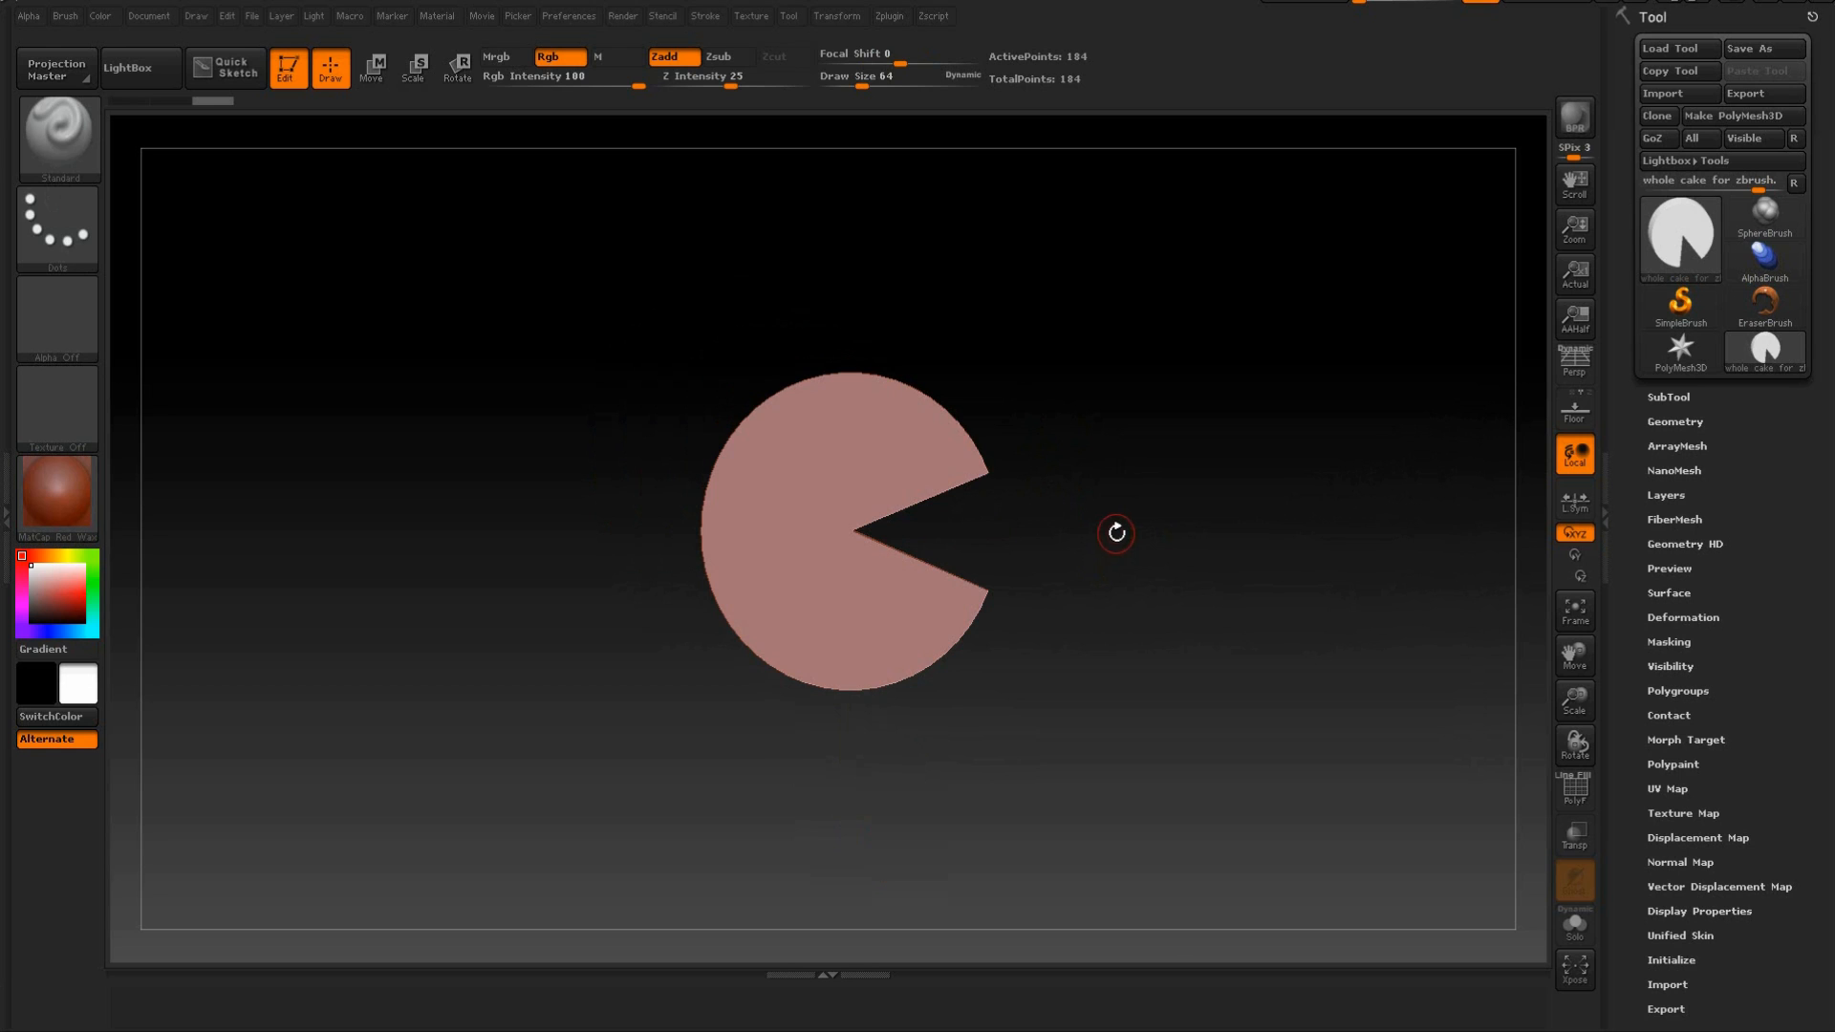
{"action": "left_click_drag", "start_coordinate": [1111, 515], "coordinate": [1166, 537]}
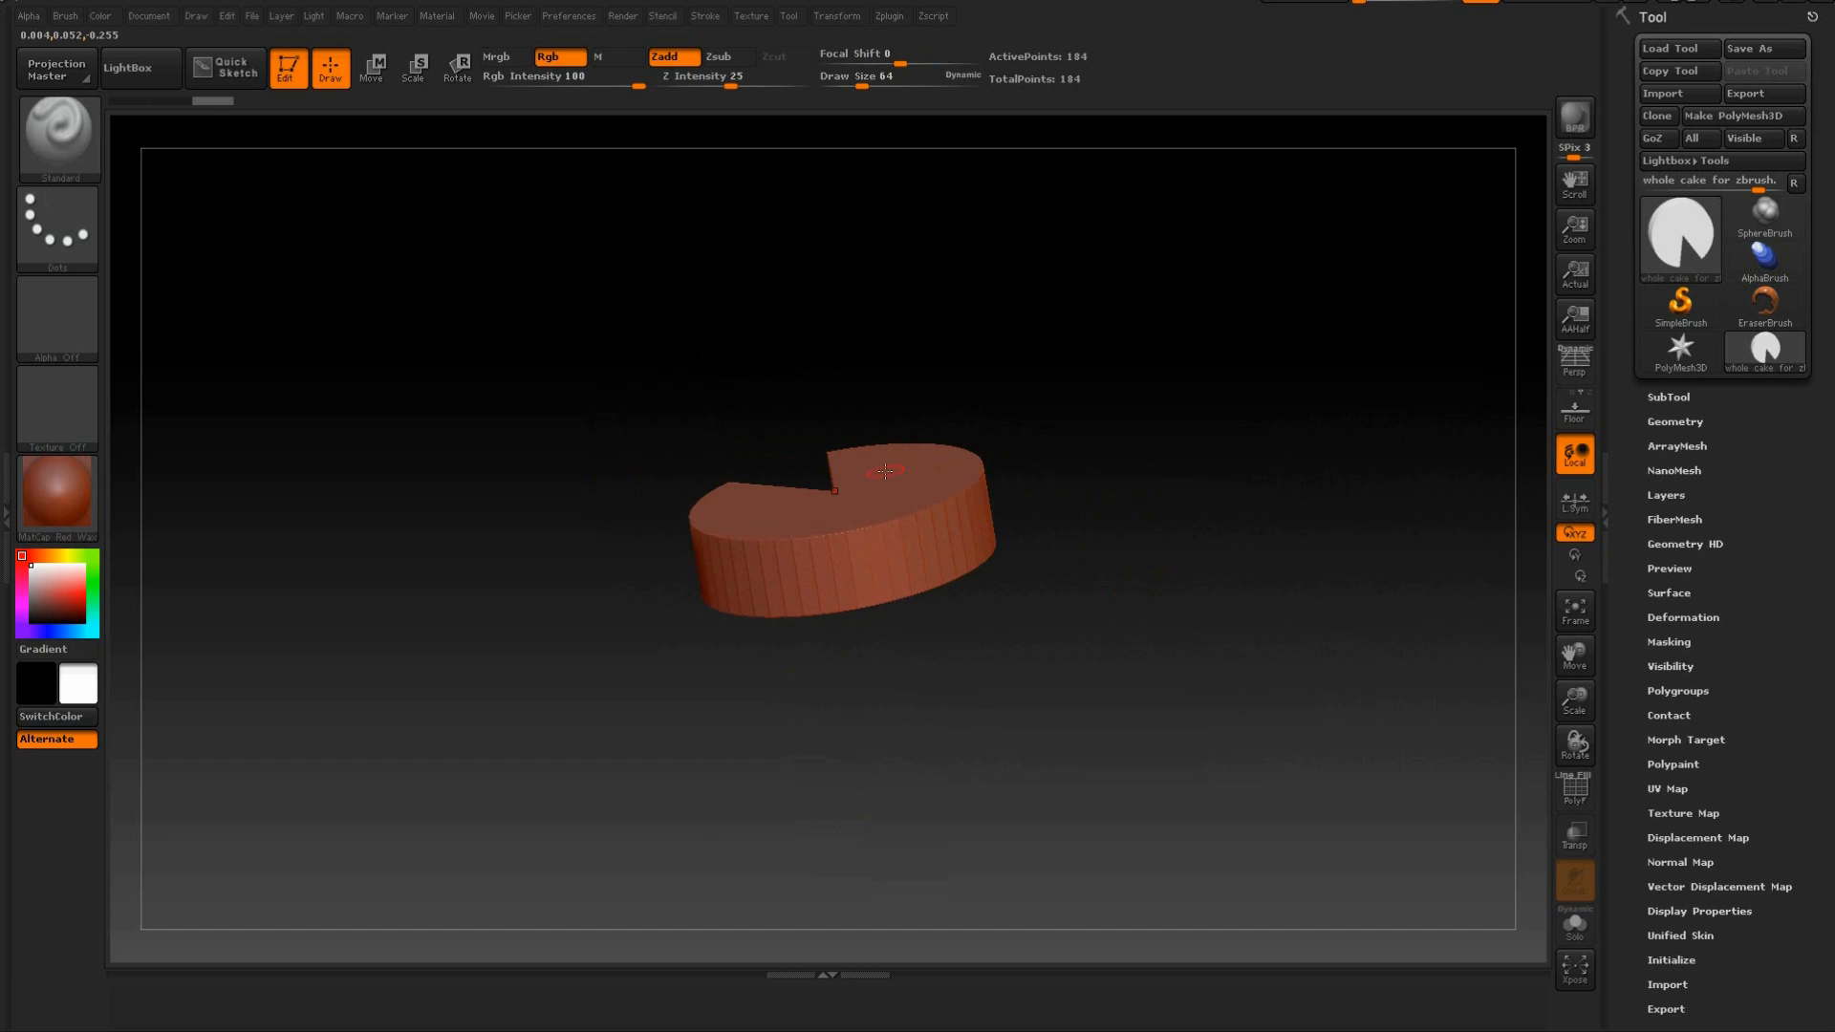
{"action": "left_click_drag", "start_coordinate": [1265, 458], "coordinate": [1268, 549]}
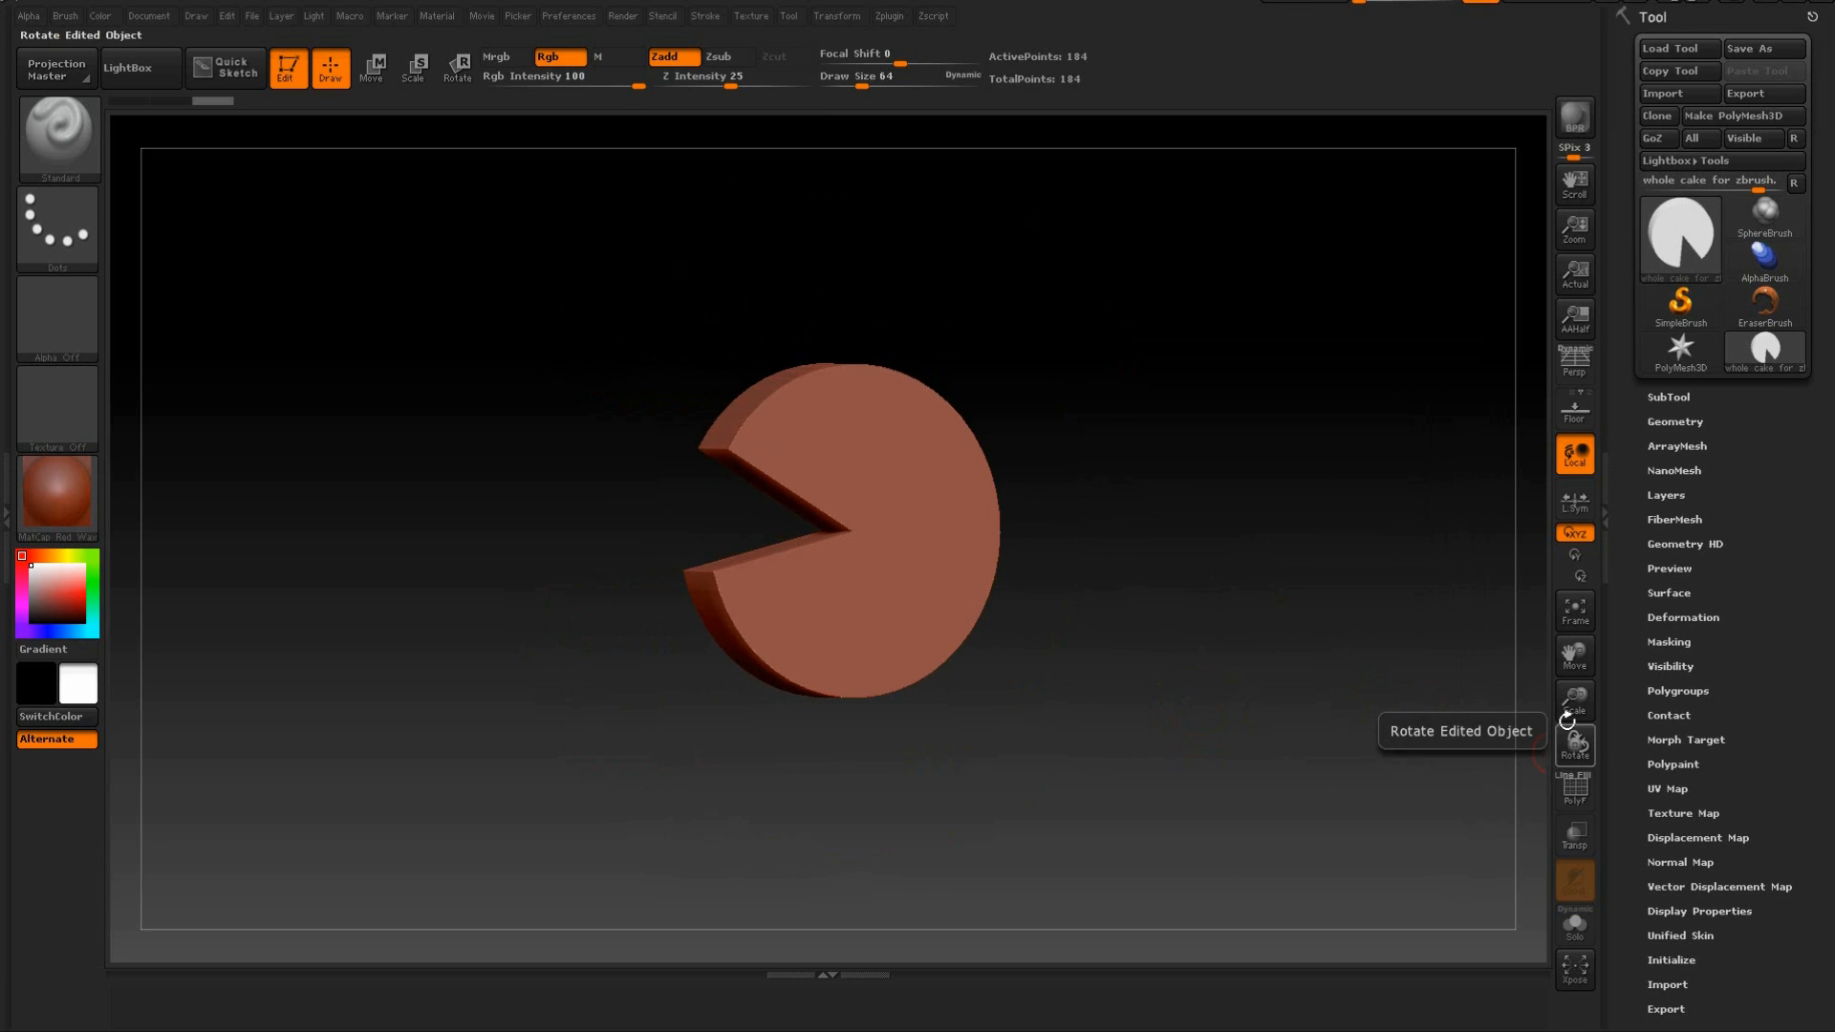
{"action": "mouse_move", "coordinate": [1570, 704]}
{"action": "left_mouse_down"}
{"action": "mouse_move", "coordinate": [1569, 661]}
{"action": "mouse_move", "coordinate": [1581, 765]}
{"action": "mouse_move", "coordinate": [1575, 693]}
{"action": "mouse_move", "coordinate": [1579, 764]}
{"action": "mouse_move", "coordinate": [1575, 732]}
{"action": "left_mouse_up"}
{"action": "left_click_drag", "start_coordinate": [1272, 659], "coordinate": [1207, 602]}
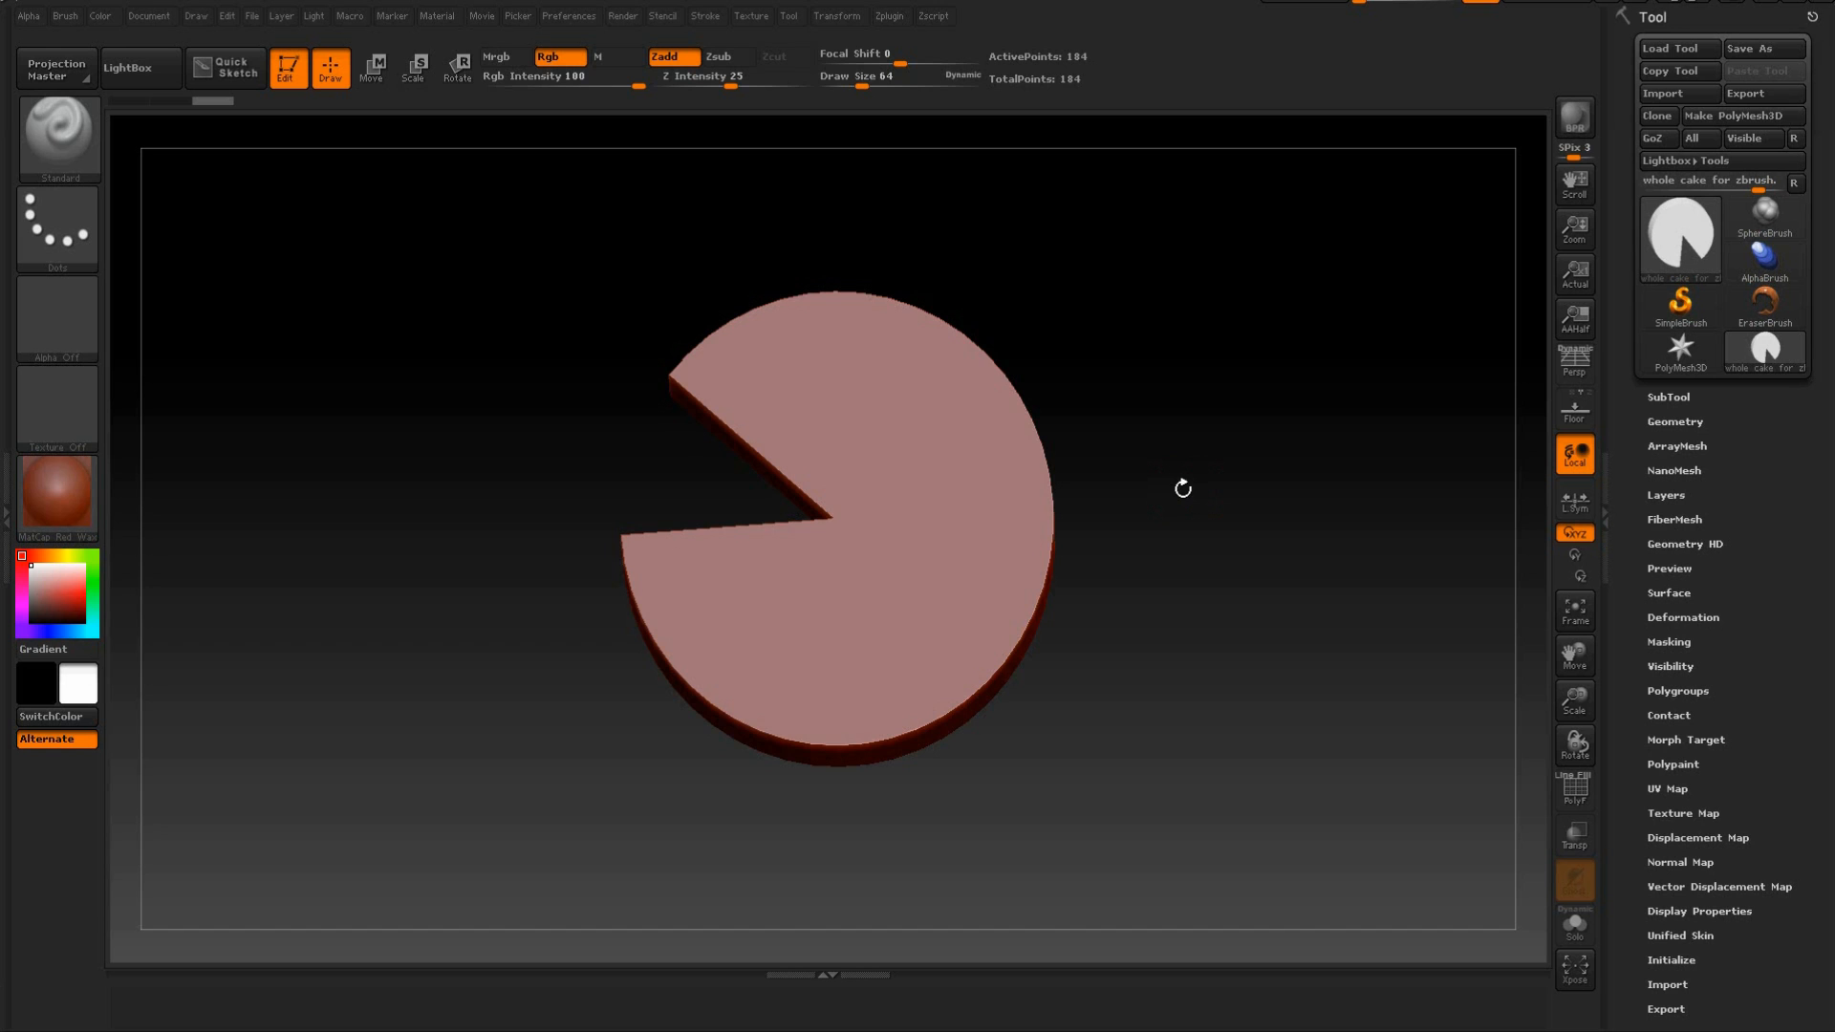
{"action": "left_click_drag", "start_coordinate": [1185, 504], "coordinate": [1229, 468], "text": "alt"}
{"action": "left_click_drag", "start_coordinate": [1234, 562], "coordinate": [1350, 587]}
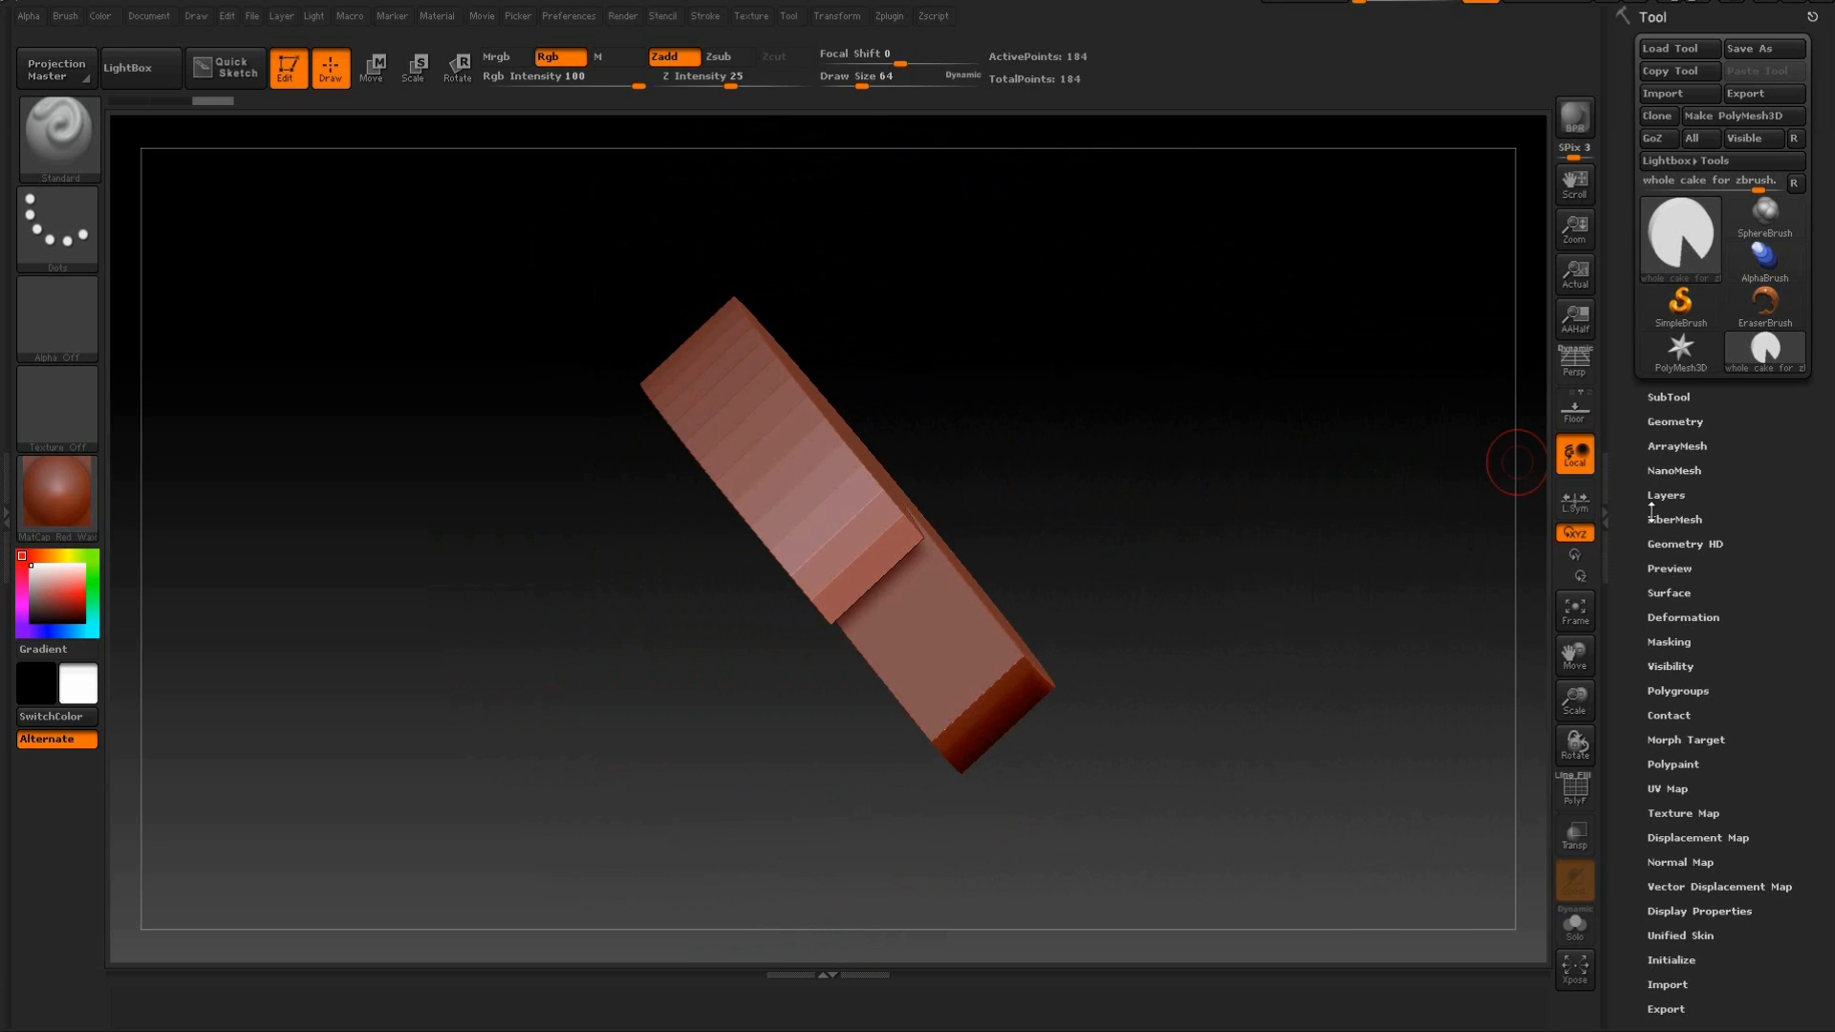
{"action": "left_click_drag", "start_coordinate": [1202, 360], "coordinate": [1551, 472]}
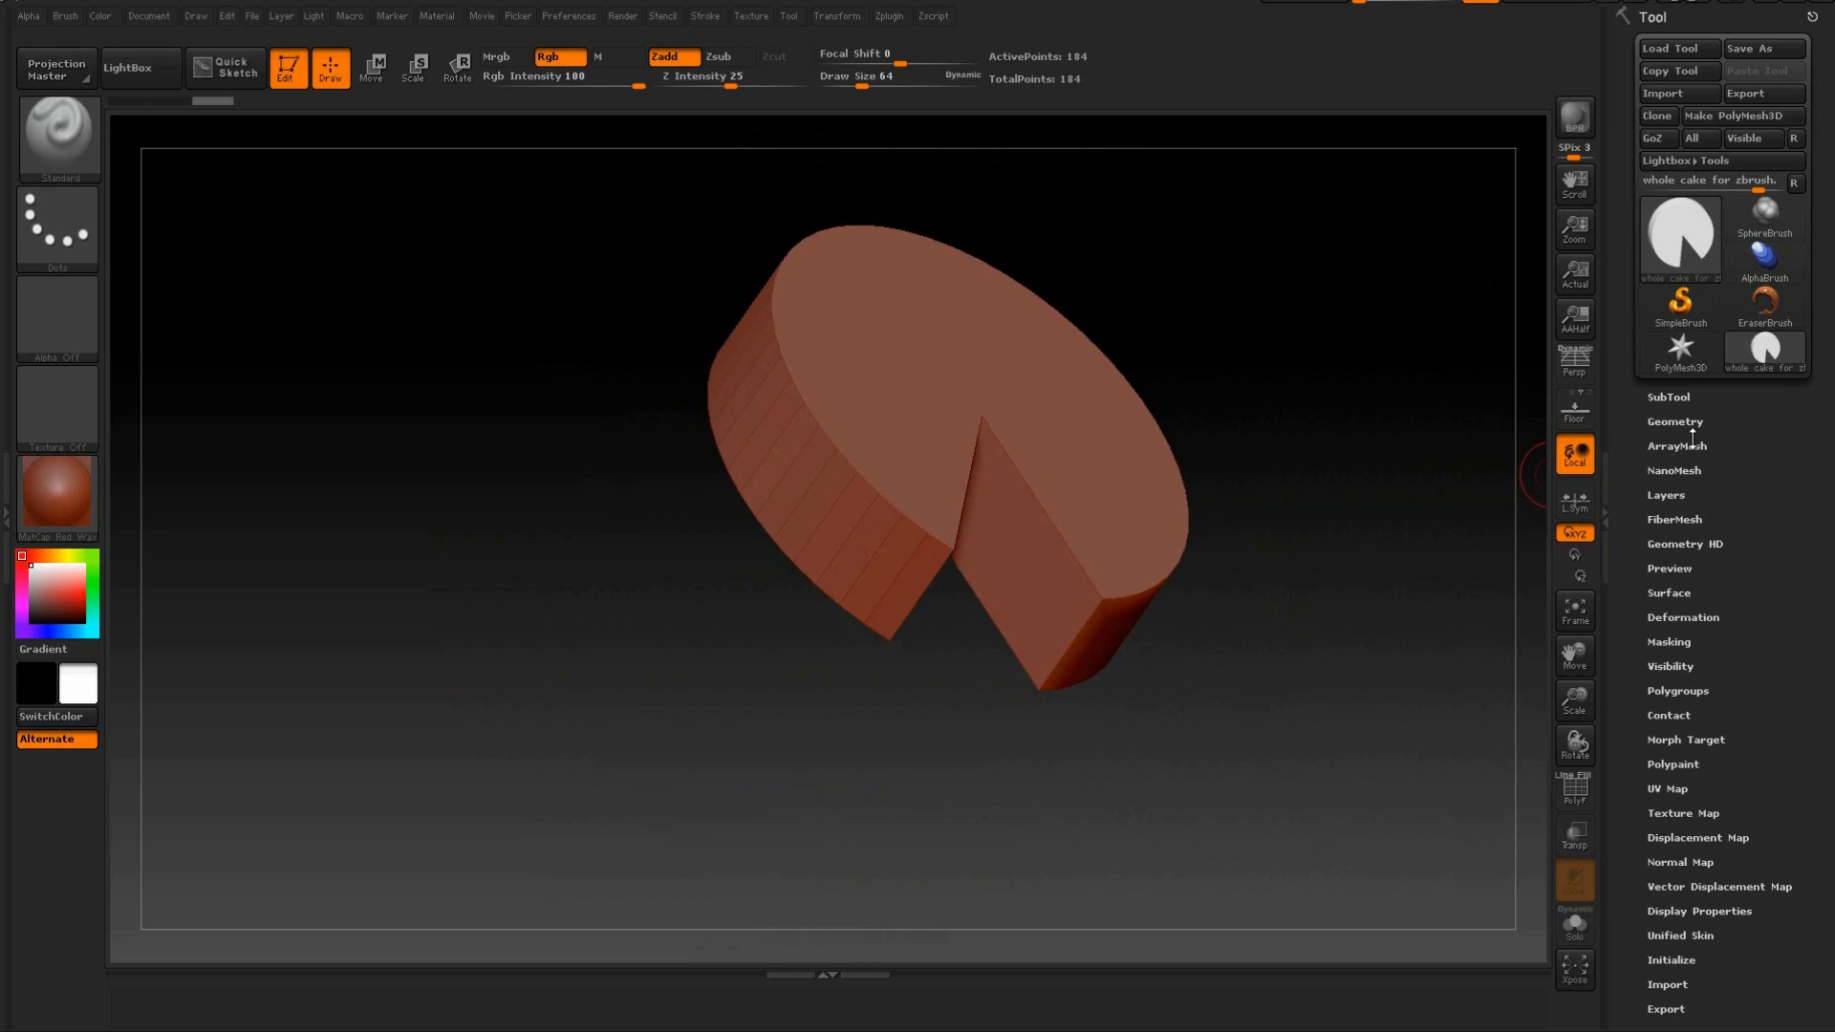
Expand the Geometry settings and turn on the polyframe to display the cake's wireframe.
{"action": "left_click", "coordinate": [1676, 421]}
{"action": "left_click_drag", "start_coordinate": [1619, 392], "coordinate": [1621, 256]}
{"action": "left_click_drag", "start_coordinate": [1381, 373], "coordinate": [1349, 391]}
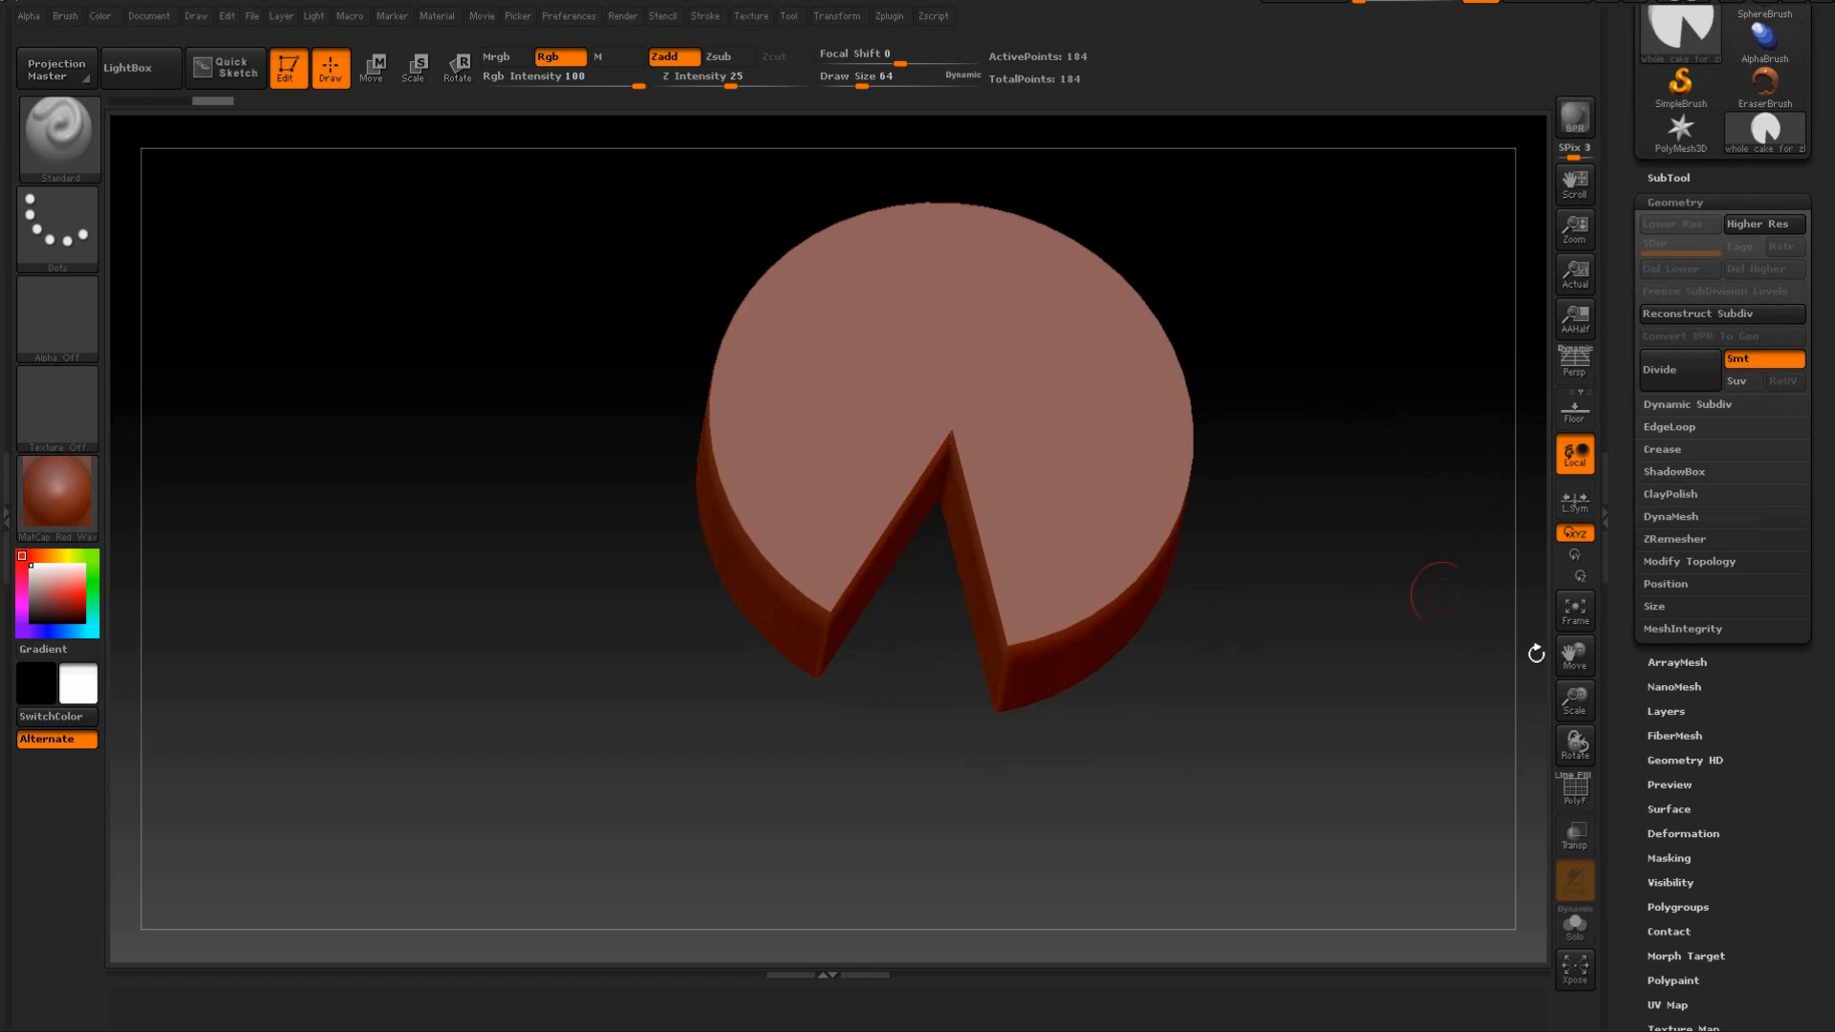
{"action": "left_click", "coordinate": [1582, 803]}
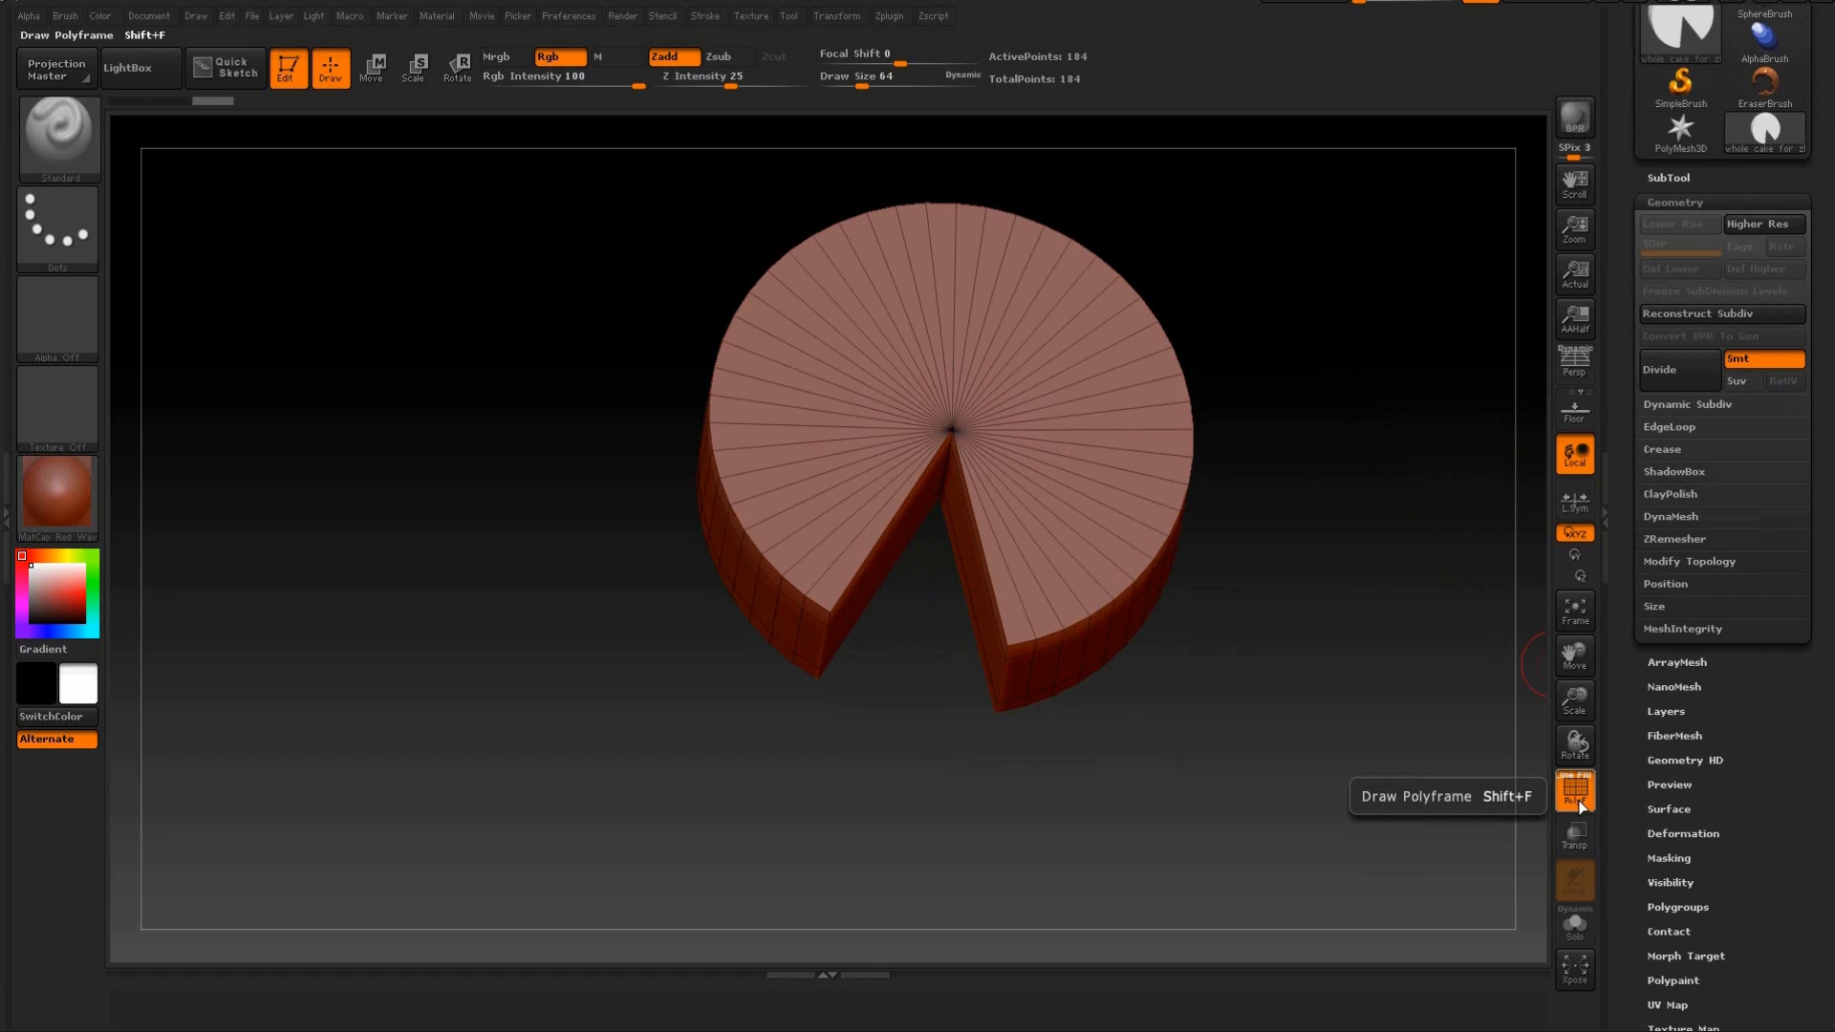
{"action": "left_click_drag", "start_coordinate": [1414, 669], "coordinate": [1307, 494]}
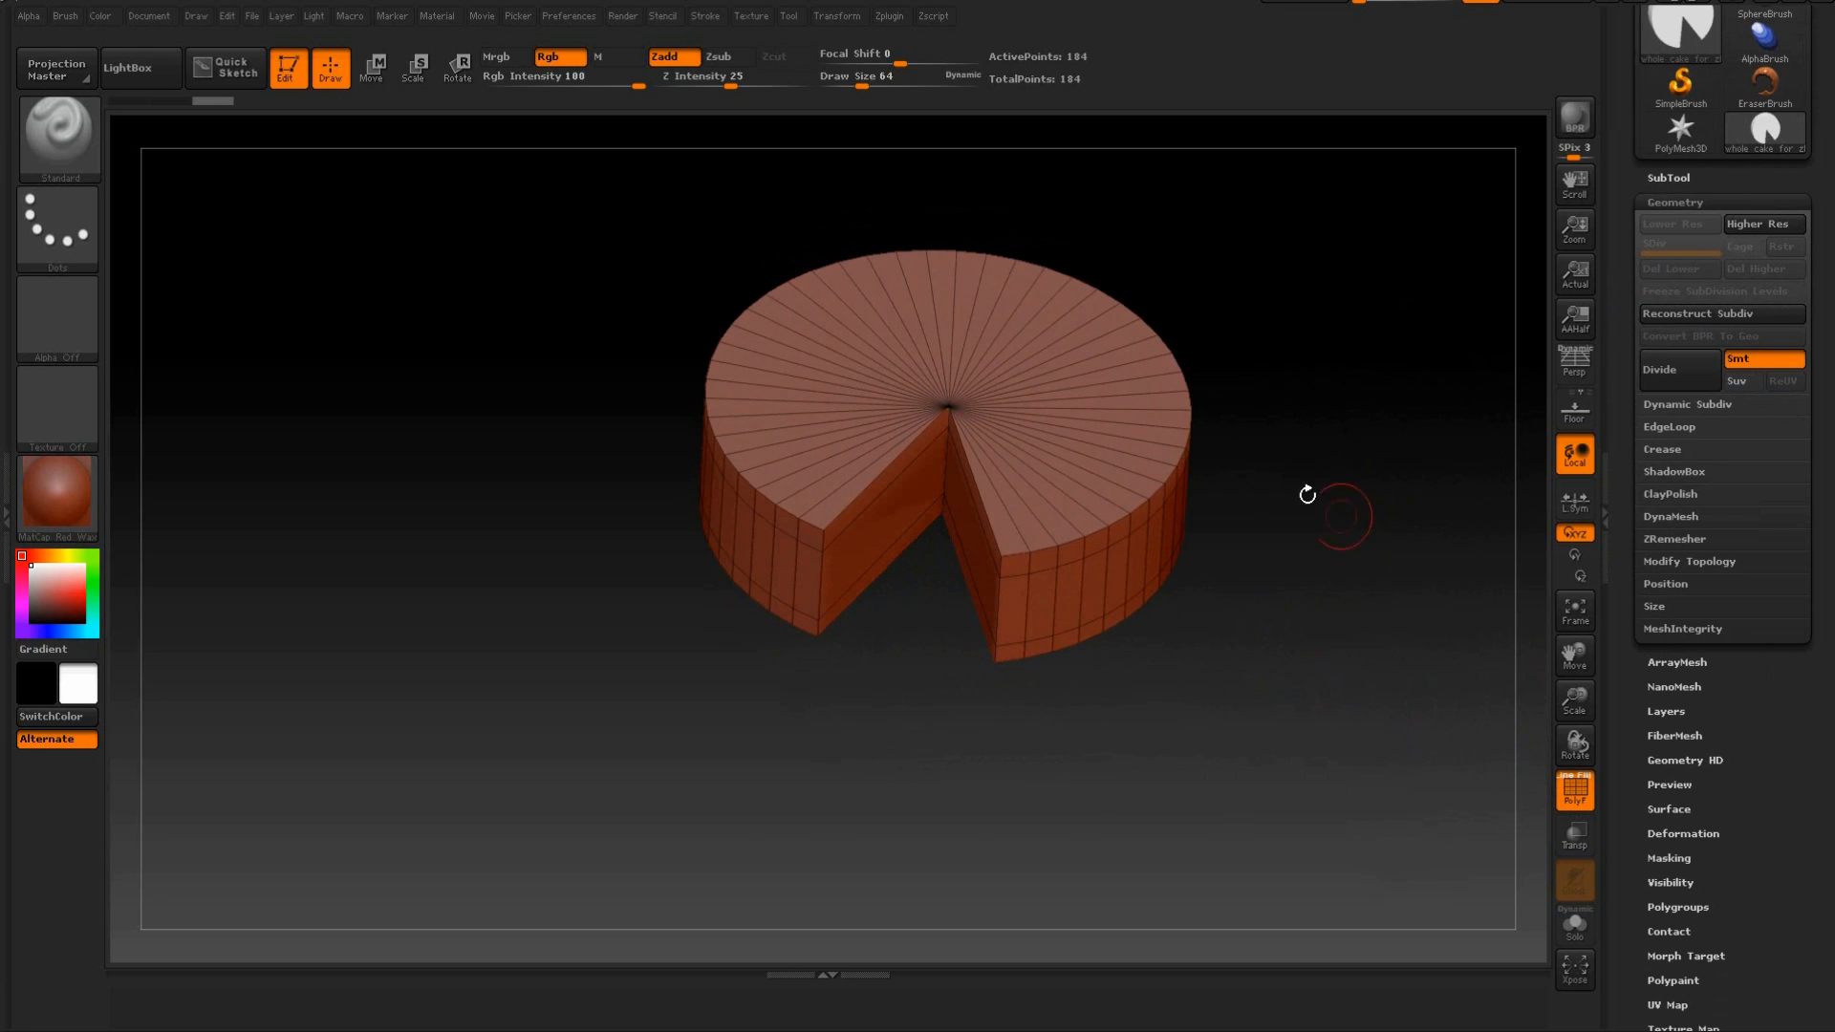
{"action": "left_click_drag", "start_coordinate": [1363, 335], "coordinate": [1516, 398]}
Divide the cake mesh once with Smt smoothing off to keep its hard edges.
{"action": "left_click", "coordinate": [1678, 204]}
{"action": "left_click", "coordinate": [1677, 204]}
{"action": "left_click", "coordinate": [1669, 202]}
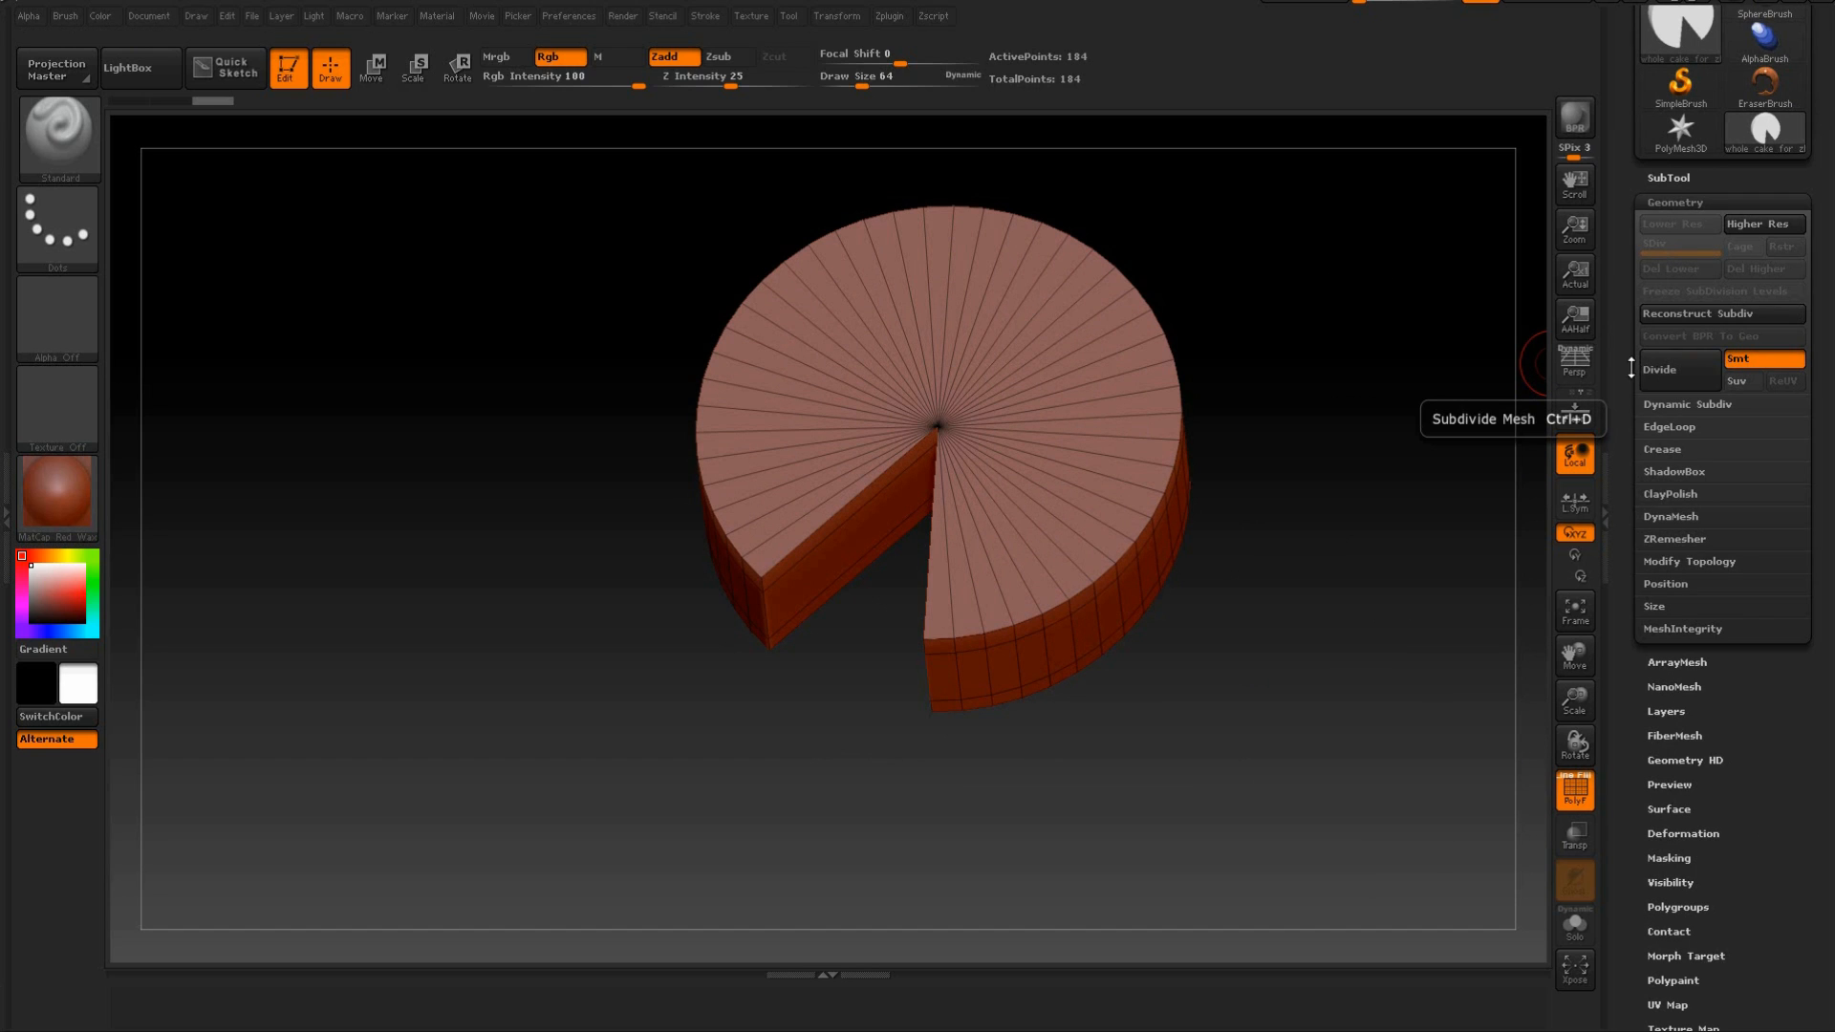
{"action": "left_click_drag", "start_coordinate": [1391, 401], "coordinate": [1388, 376]}
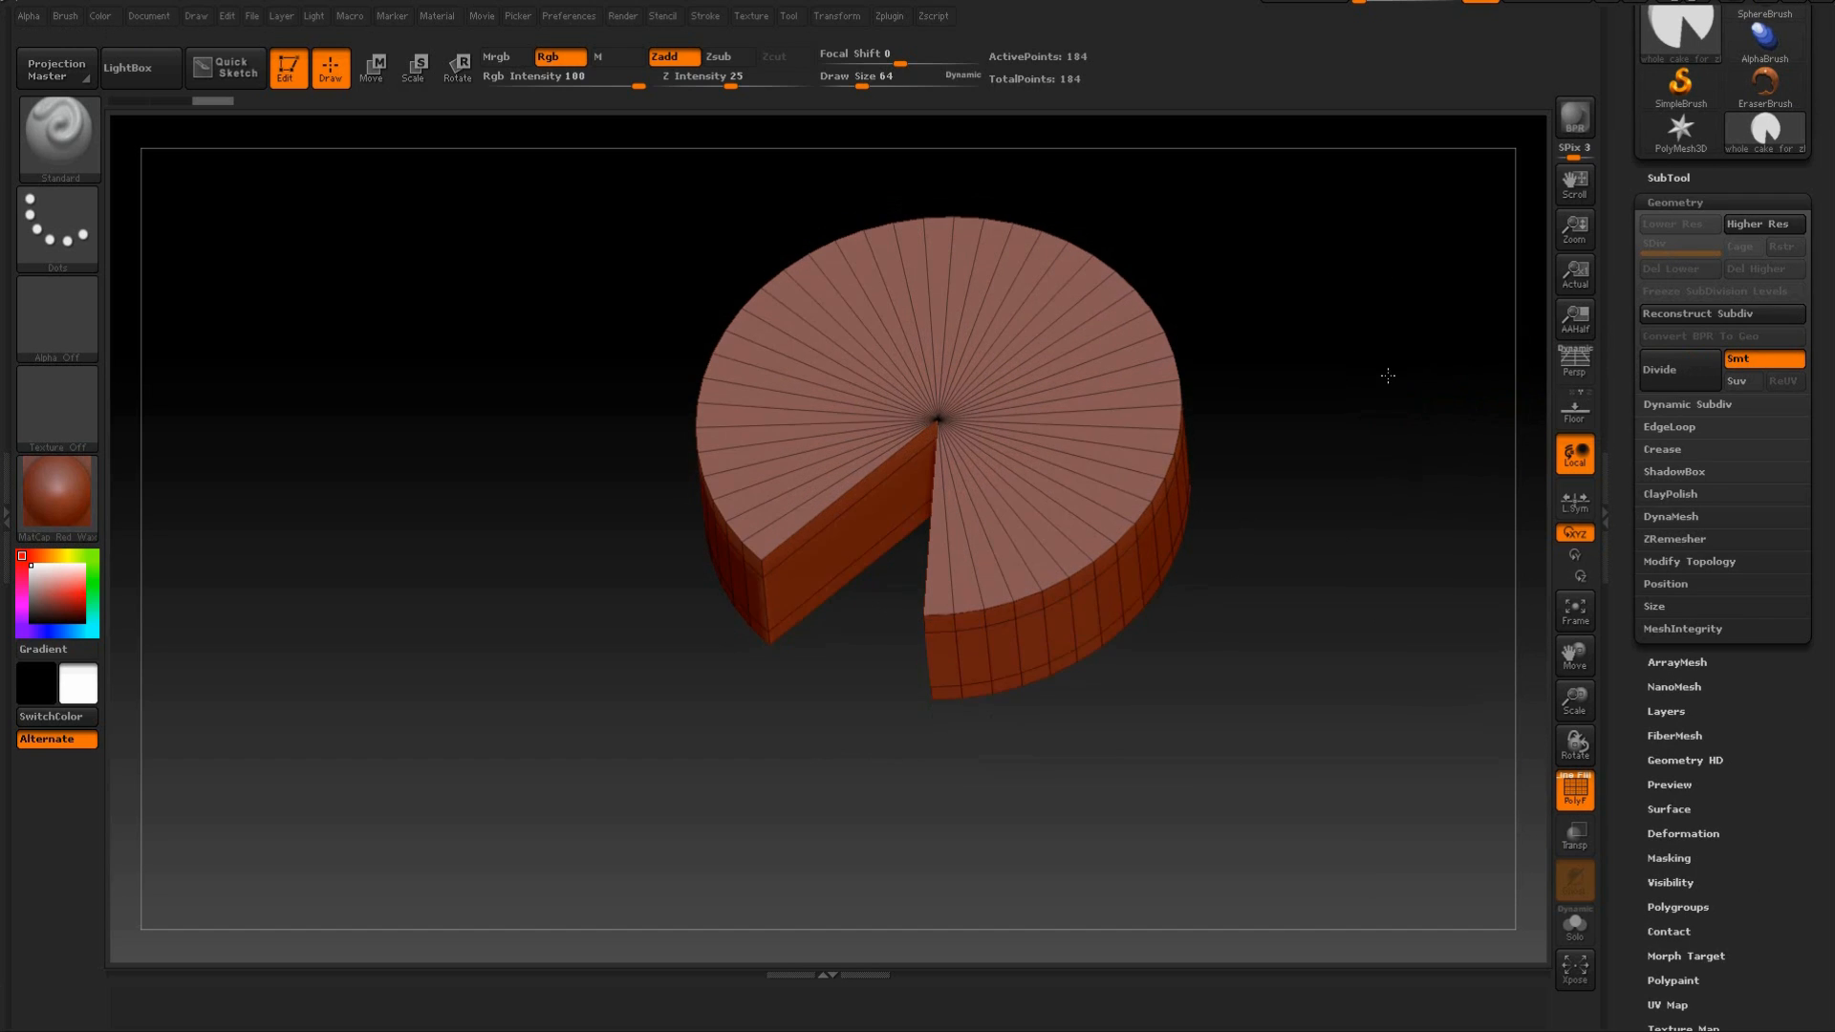
{"action": "mouse_move", "coordinate": [861, 678]}
{"action": "left_mouse_down"}
{"action": "mouse_move", "coordinate": [867, 575]}
{"action": "mouse_move", "coordinate": [835, 663]}
{"action": "left_mouse_up"}
{"action": "left_click_drag", "start_coordinate": [1243, 363], "coordinate": [1523, 421]}
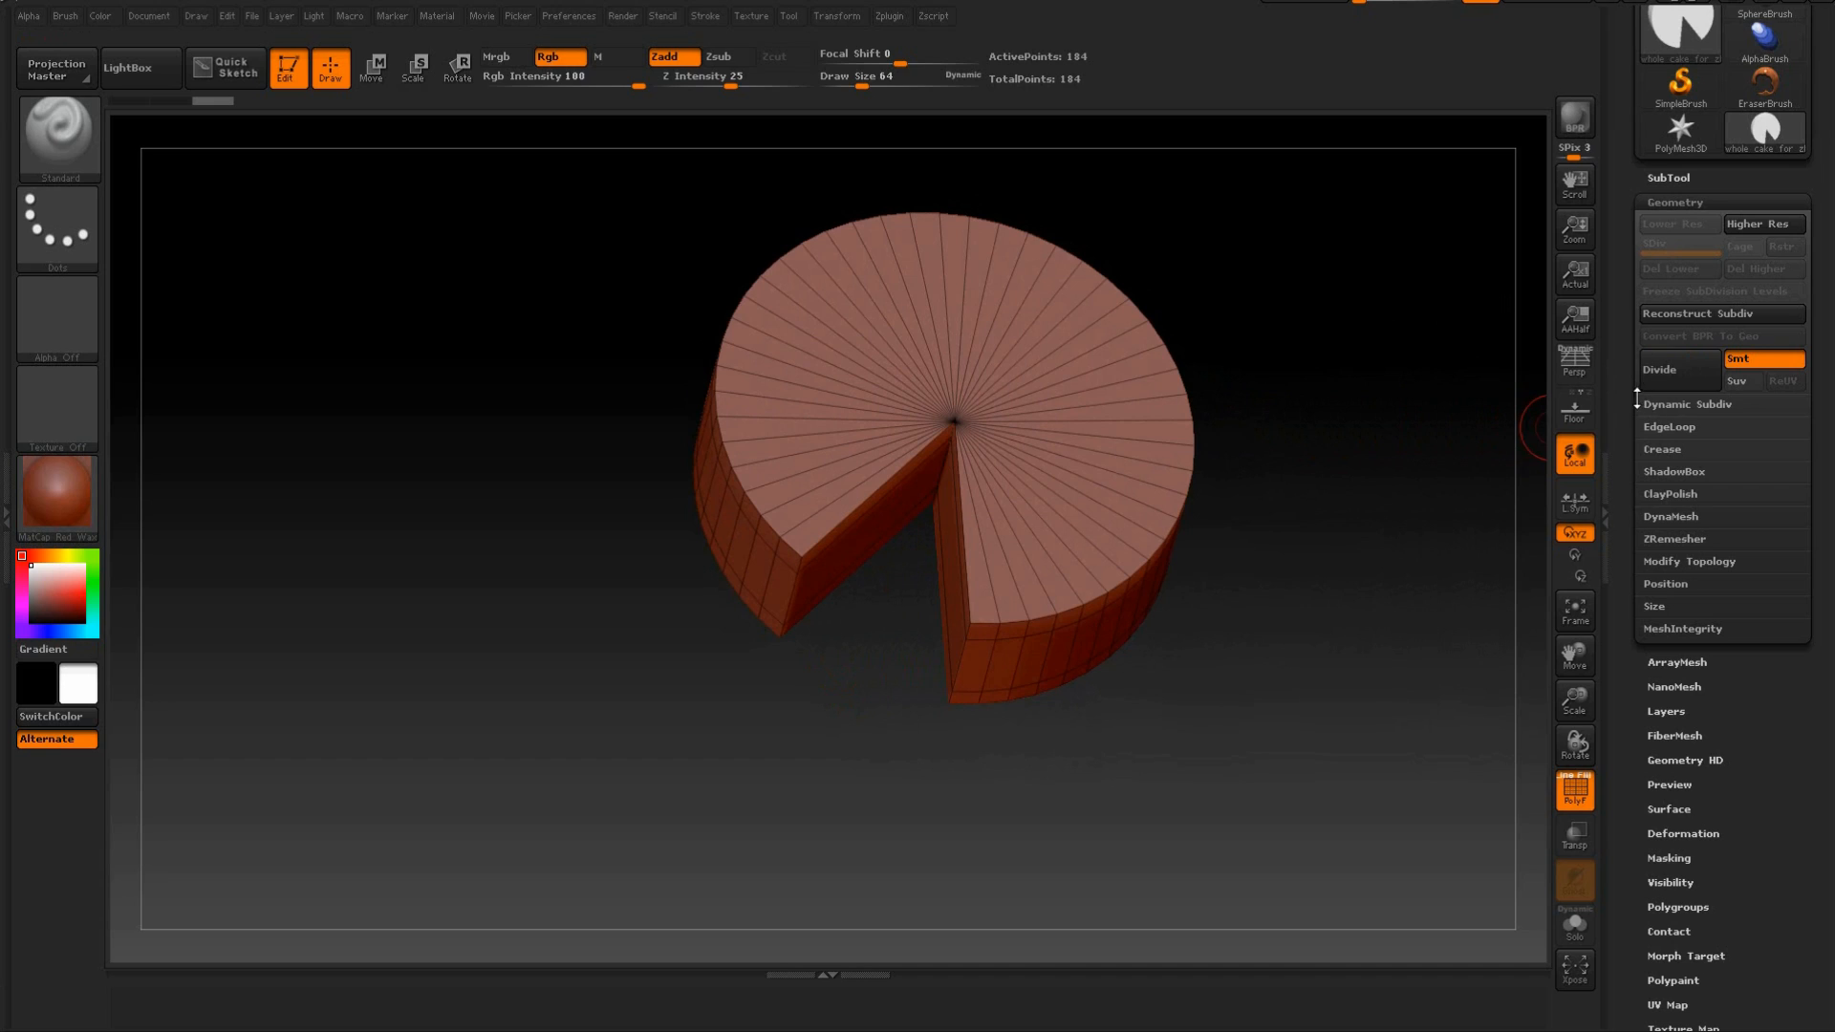
{"action": "left_click", "coordinate": [1739, 363]}
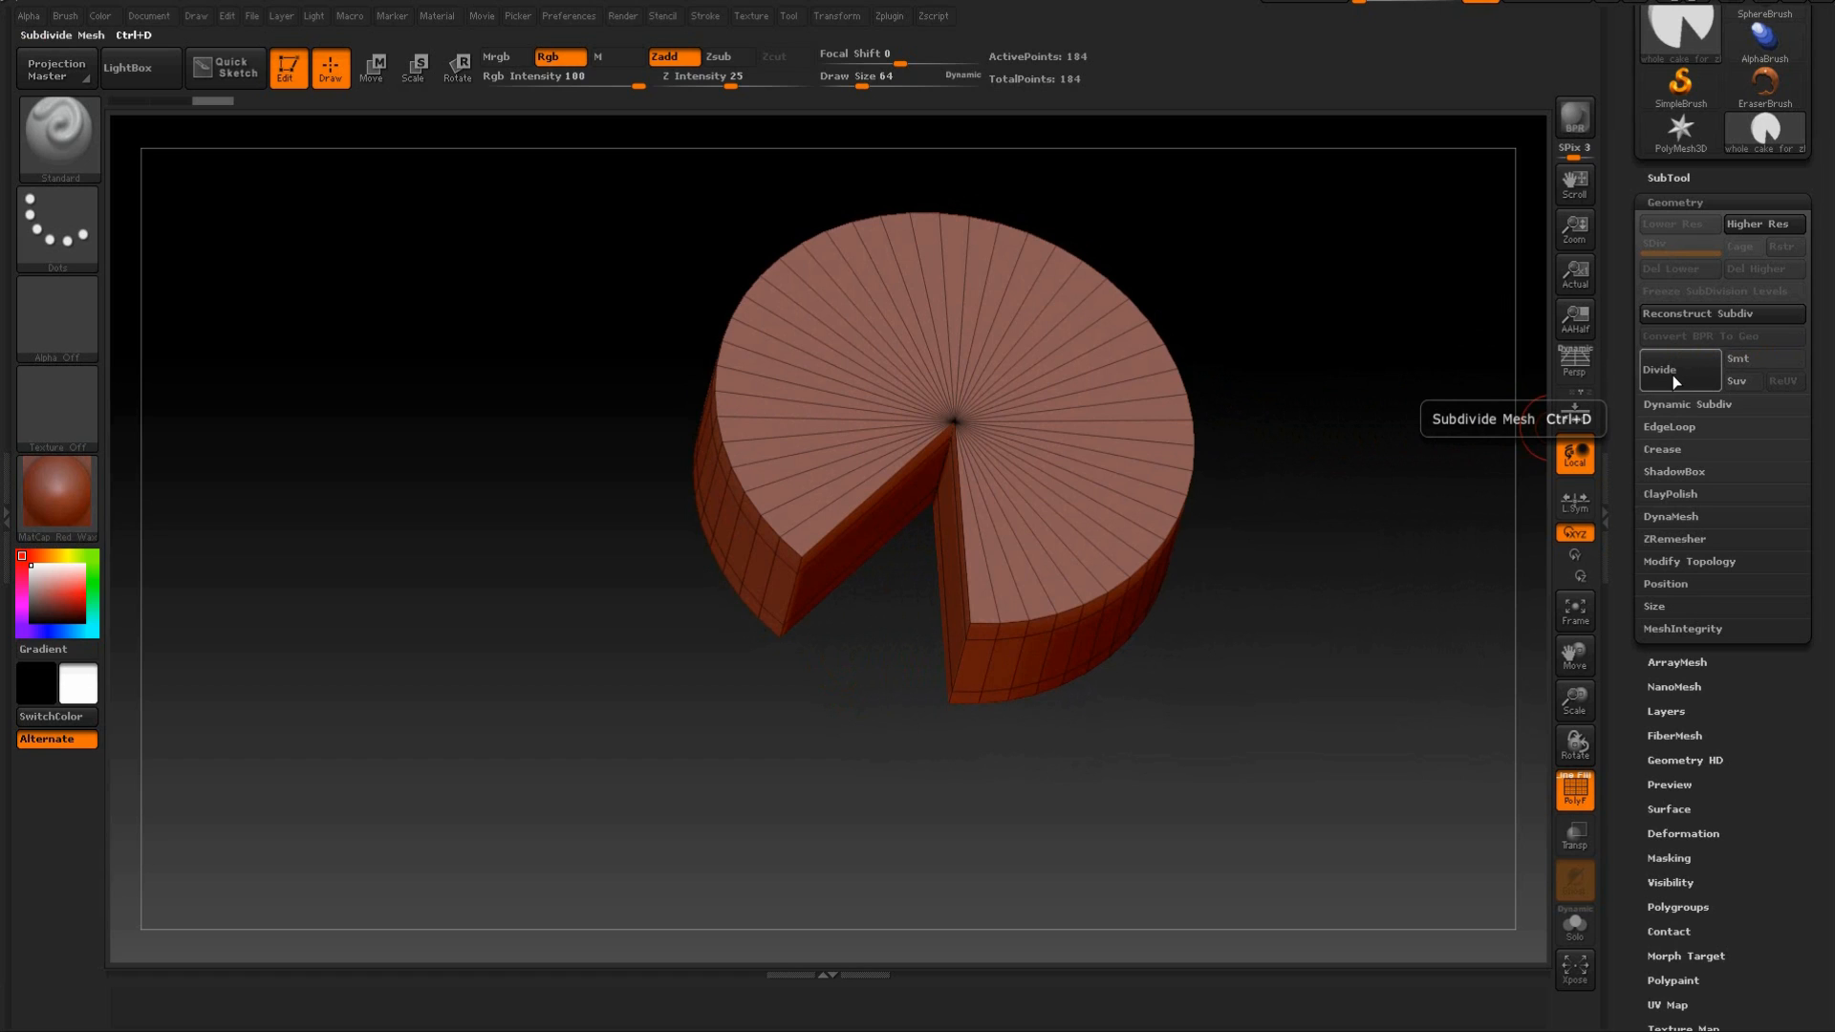
{"action": "left_click", "coordinate": [1672, 374]}
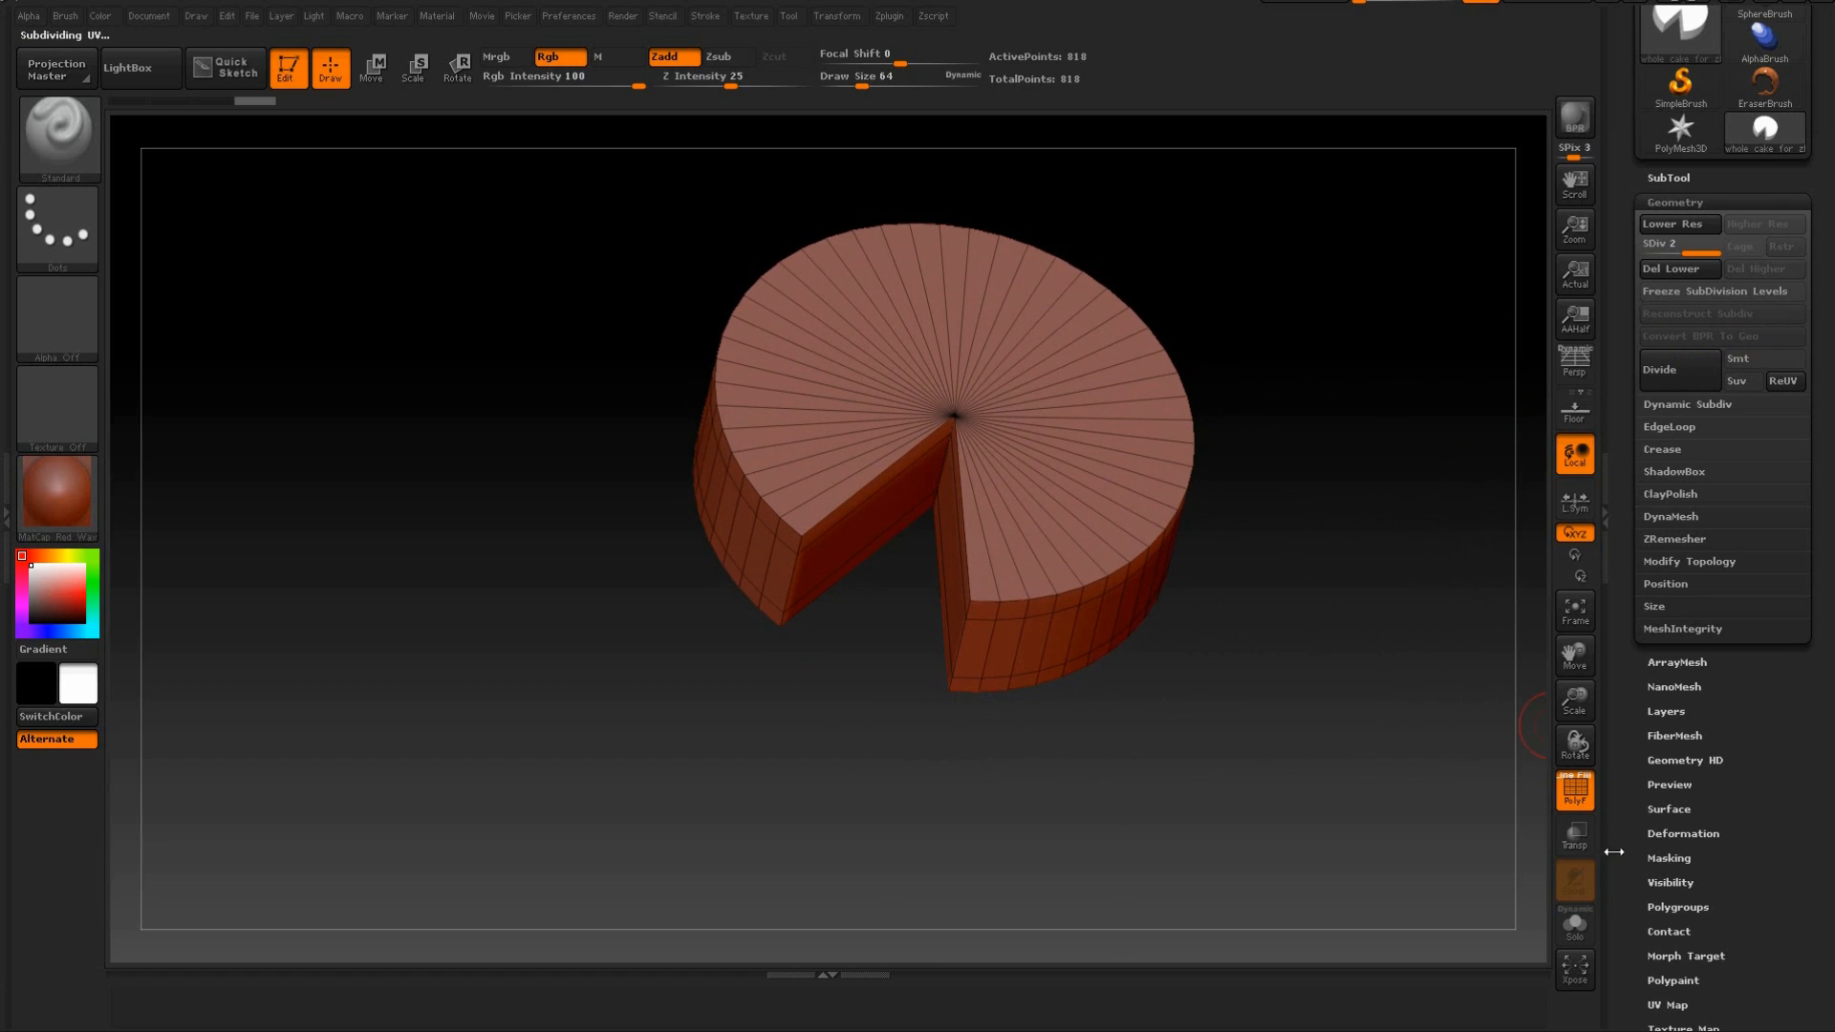
Compare the cake's wireframe and point counts at subdivision levels 1 and 2.
{"action": "left_click", "coordinate": [1577, 793]}
{"action": "left_click", "coordinate": [1577, 794]}
{"action": "left_click_drag", "start_coordinate": [1351, 594], "coordinate": [1299, 415]}
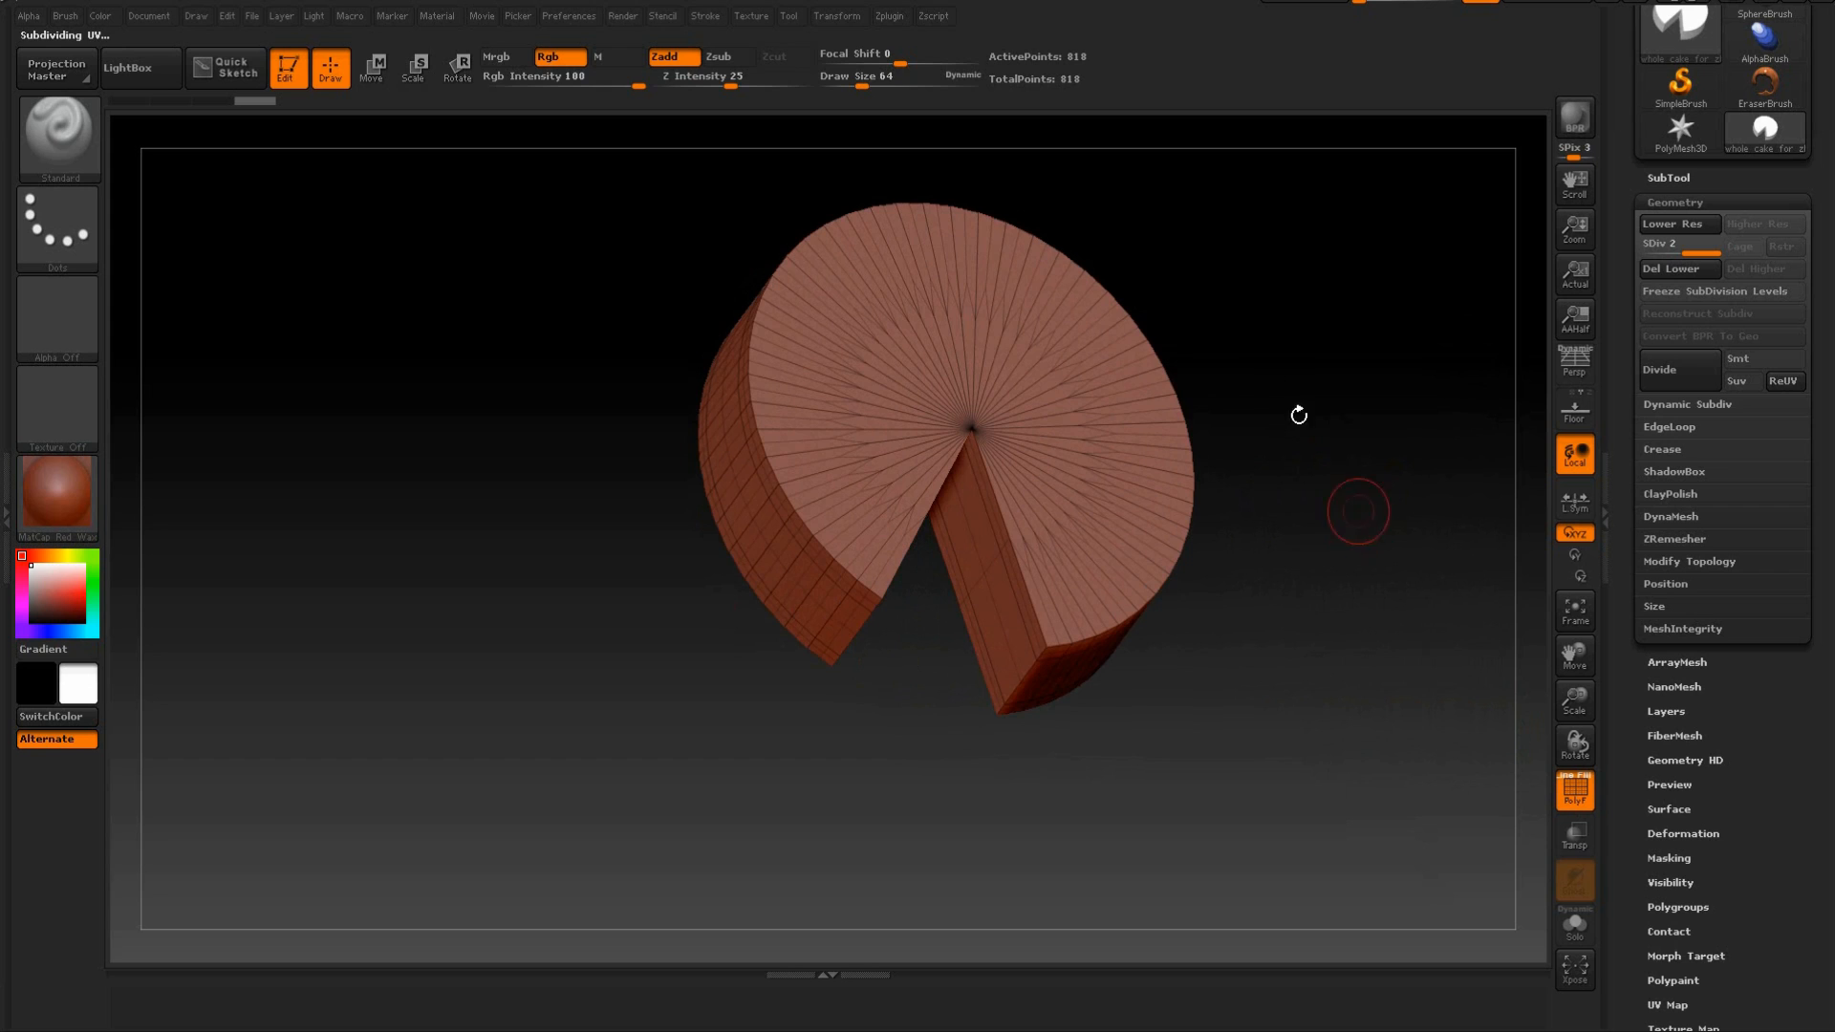
{"action": "left_click_drag", "start_coordinate": [1233, 255], "coordinate": [1122, 156]}
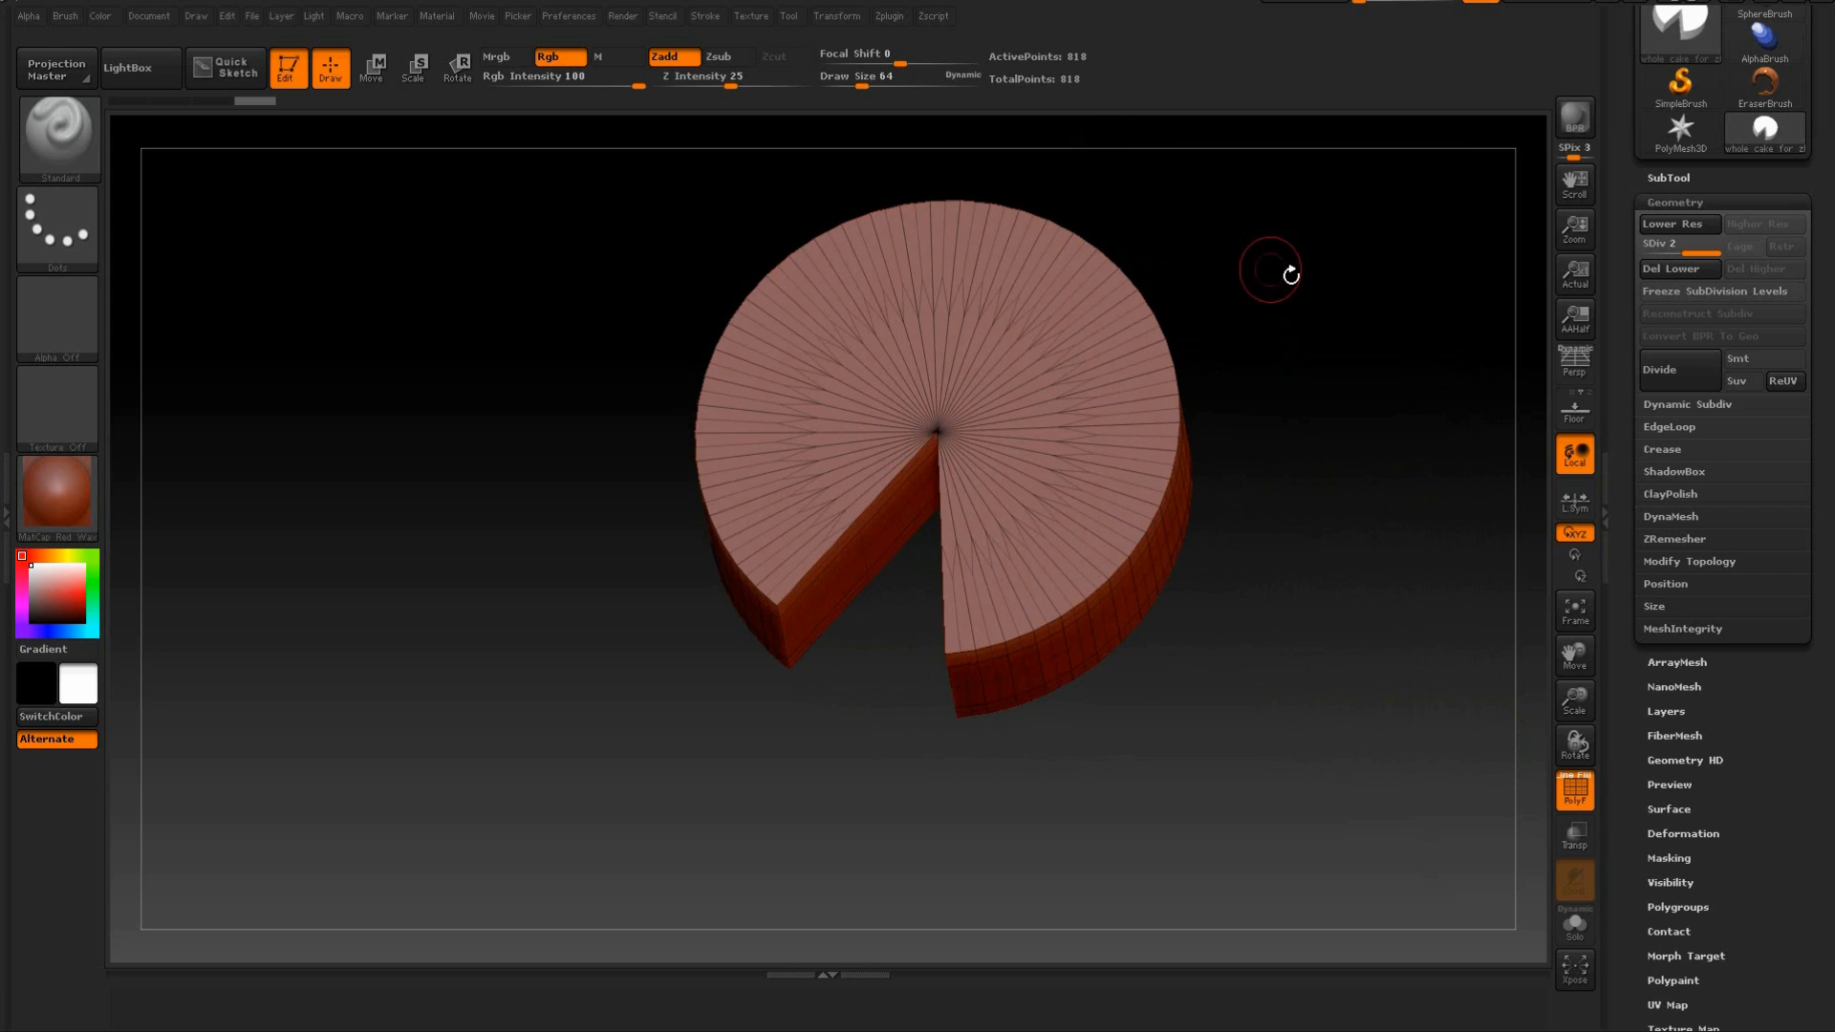
{"action": "left_click_drag", "start_coordinate": [1291, 275], "coordinate": [1274, 238]}
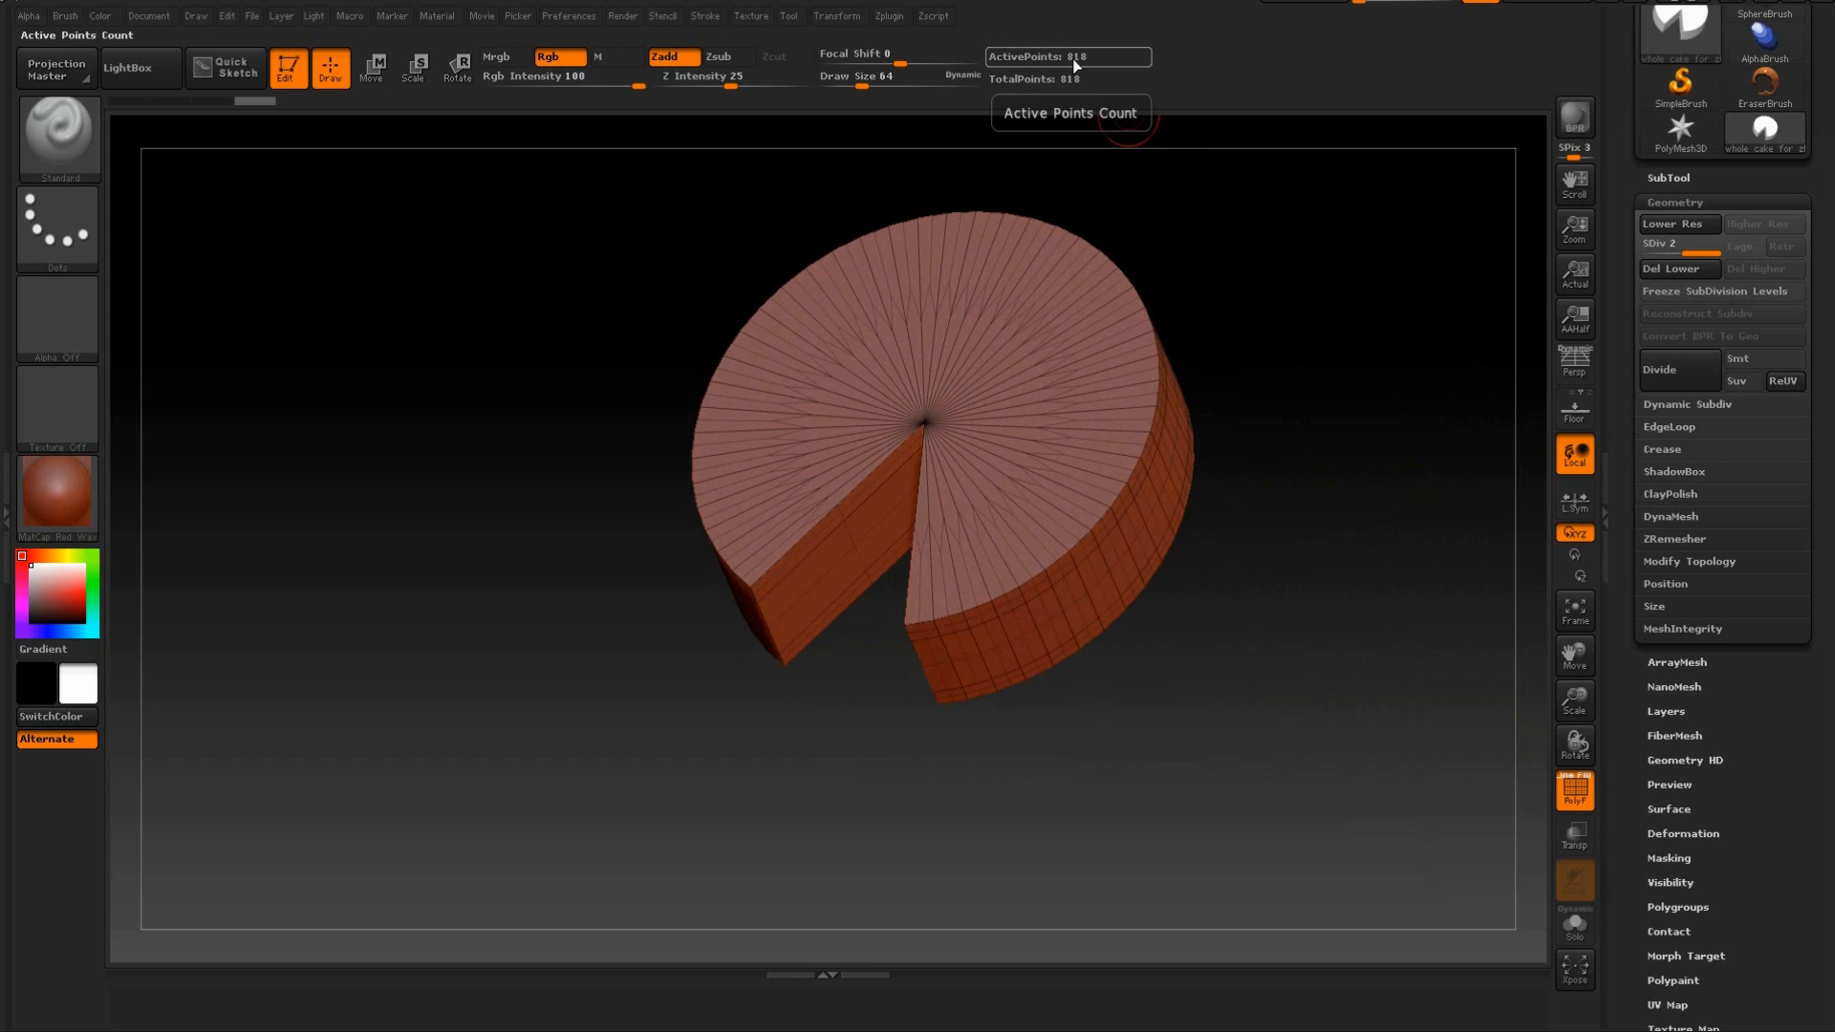
{"action": "key", "text": "shift+d"}
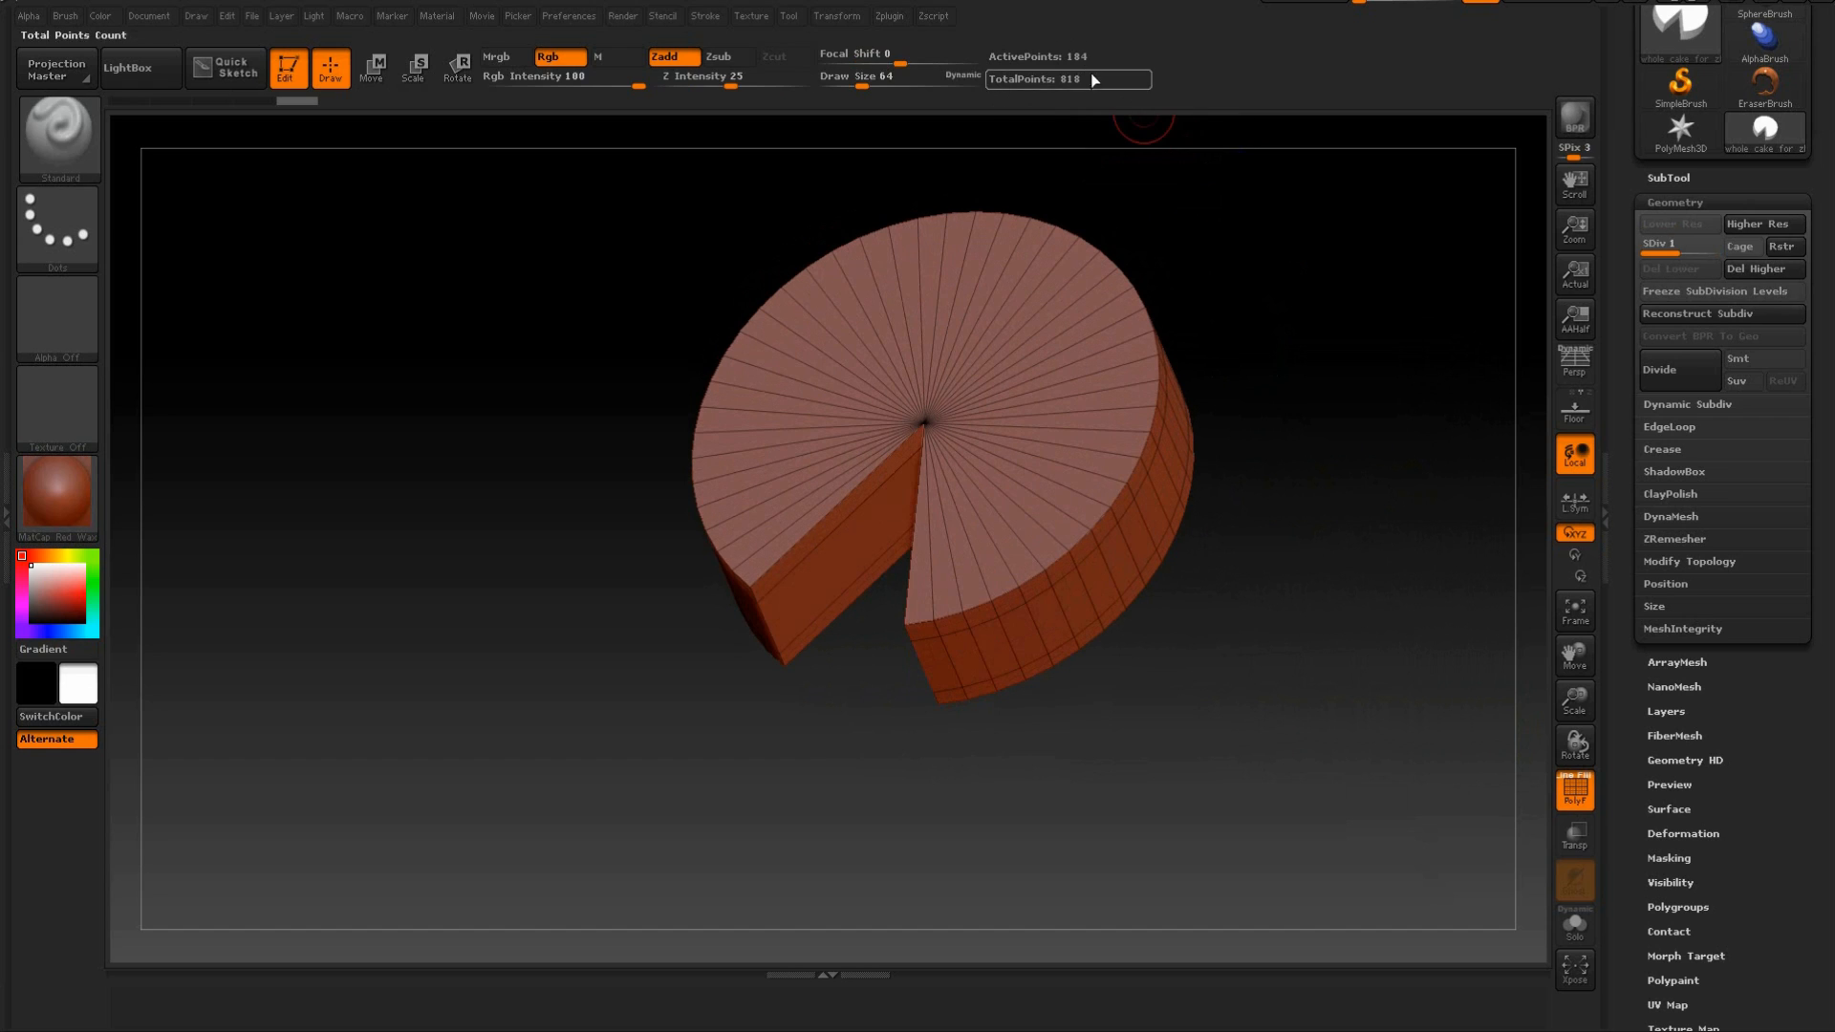
{"action": "left_click_drag", "start_coordinate": [1231, 308], "coordinate": [1185, 239]}
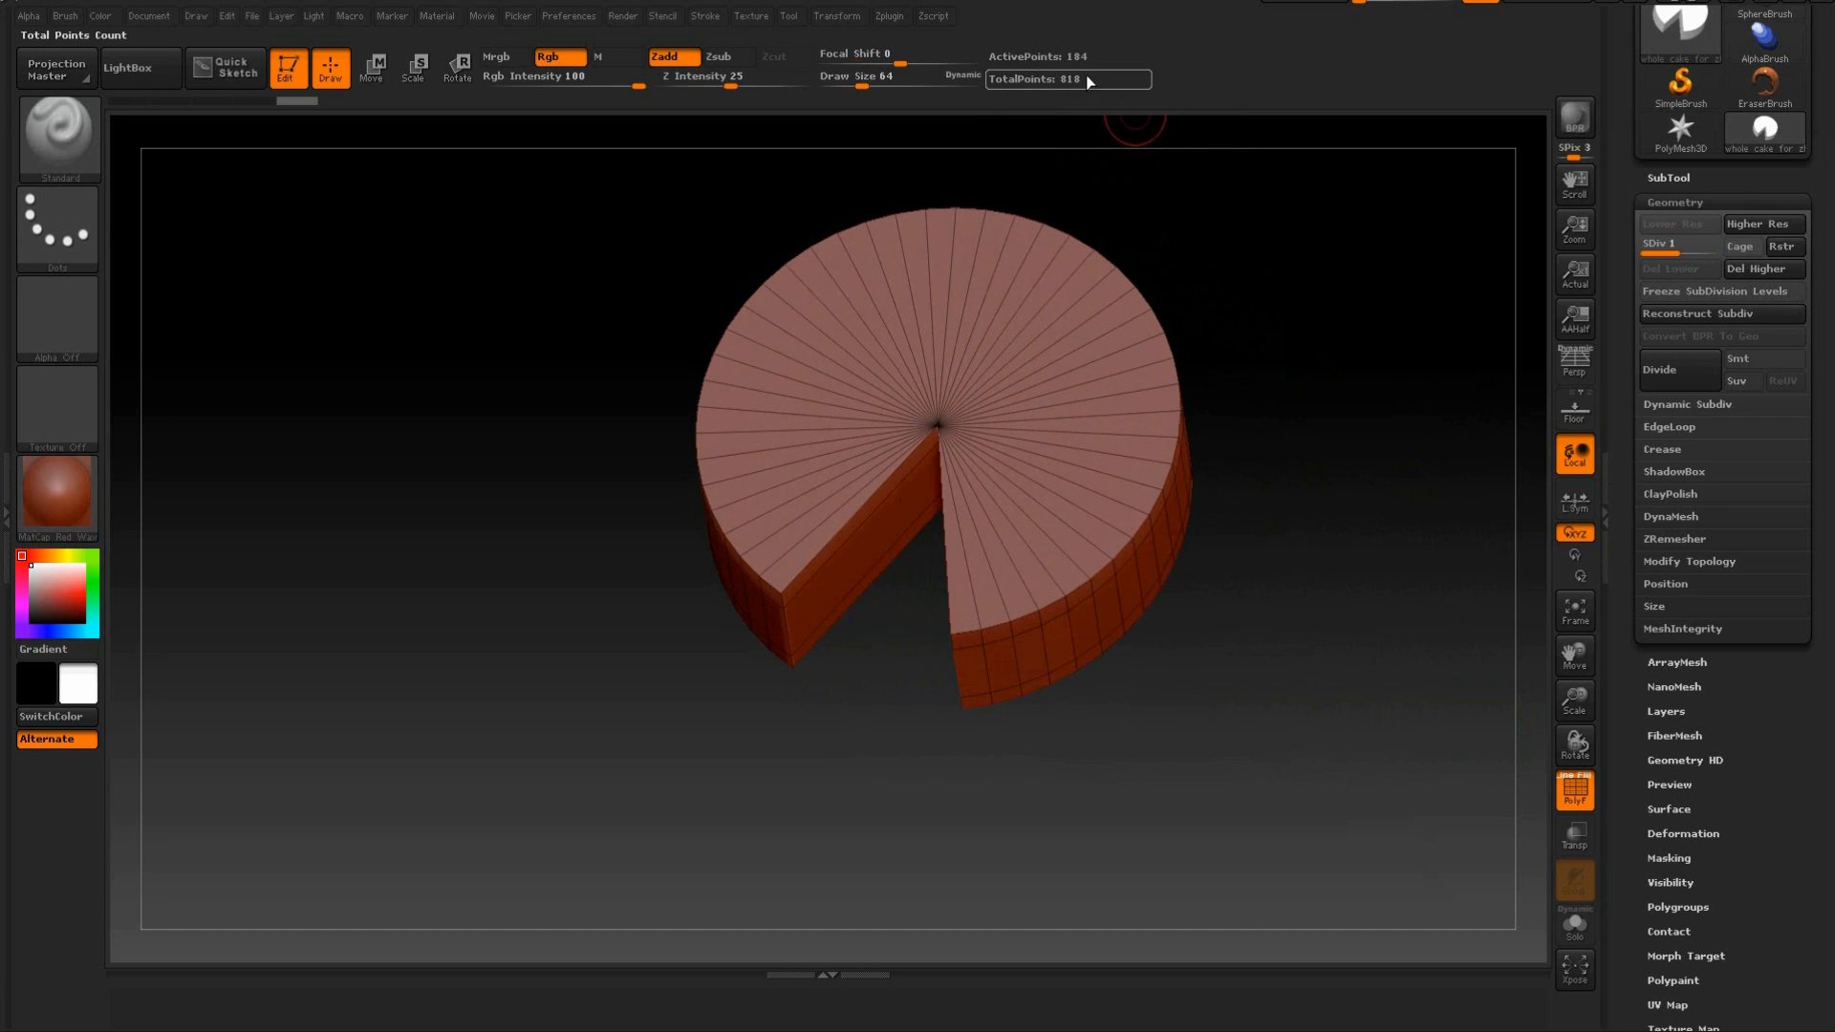
{"action": "key", "text": "d"}
{"action": "left_click_drag", "start_coordinate": [1206, 256], "coordinate": [1298, 380]}
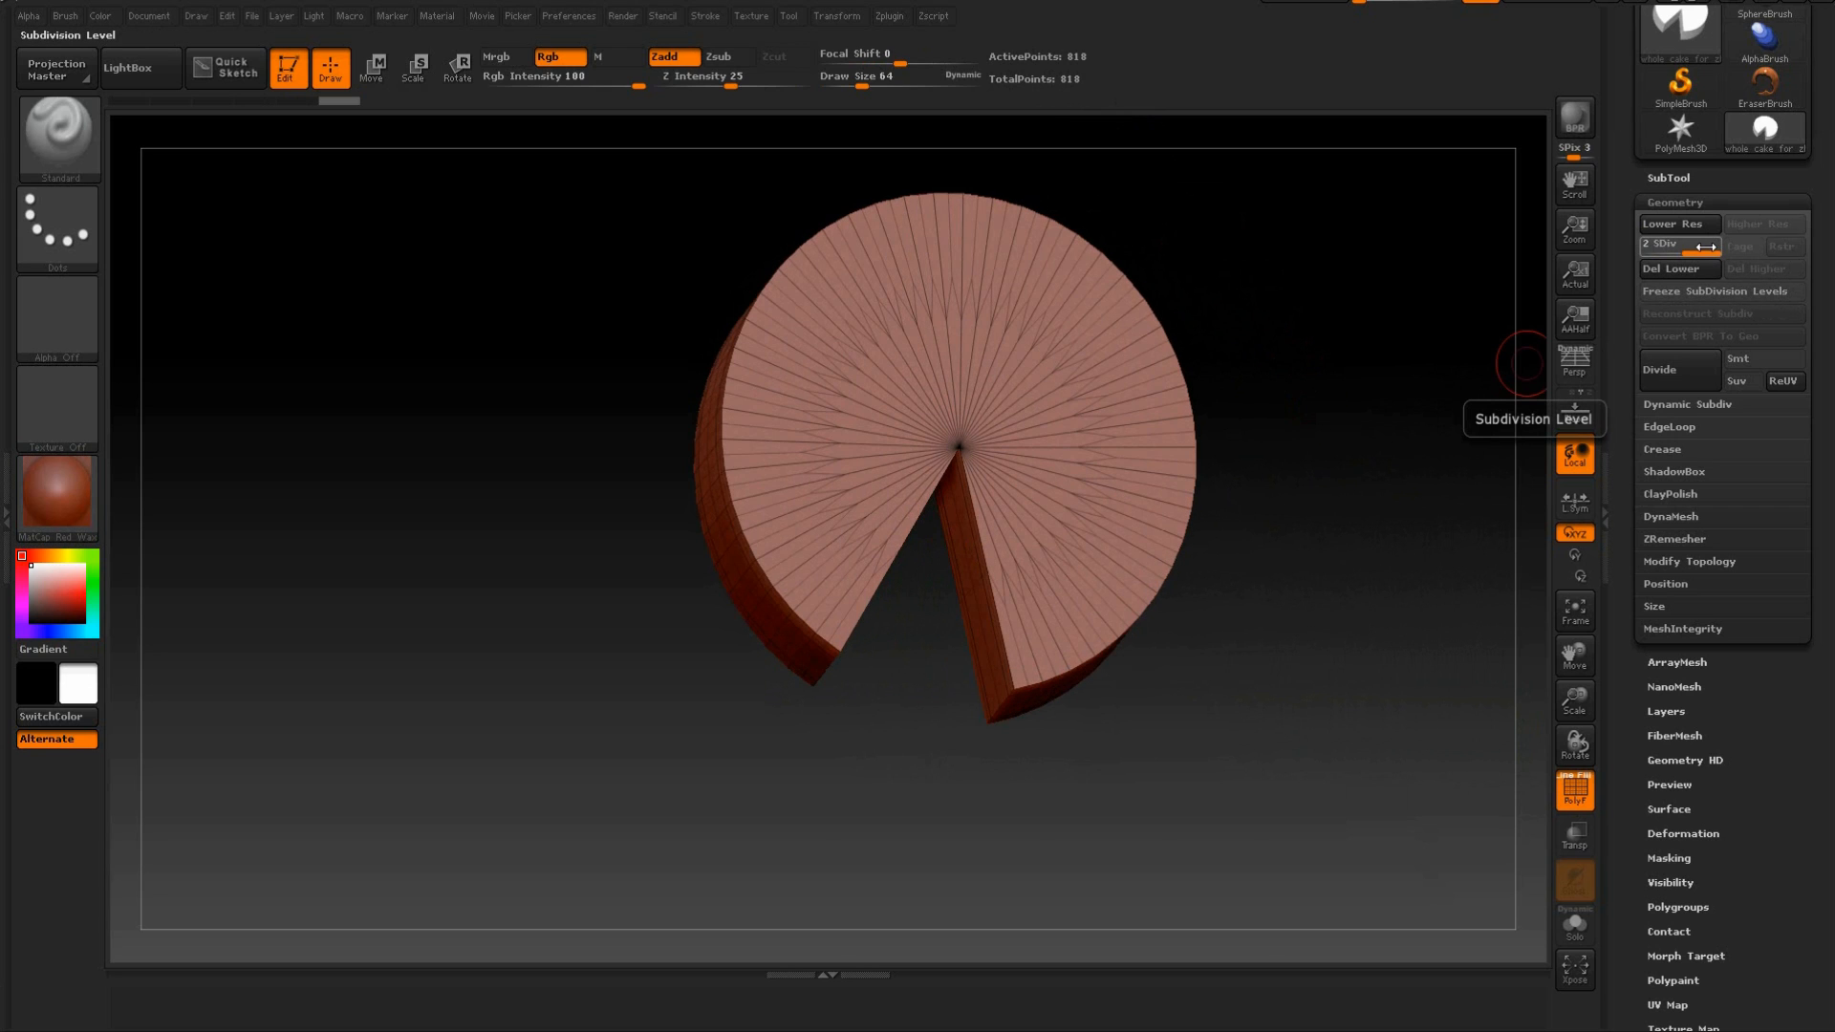
{"action": "left_click_drag", "start_coordinate": [1303, 267], "coordinate": [1328, 387]}
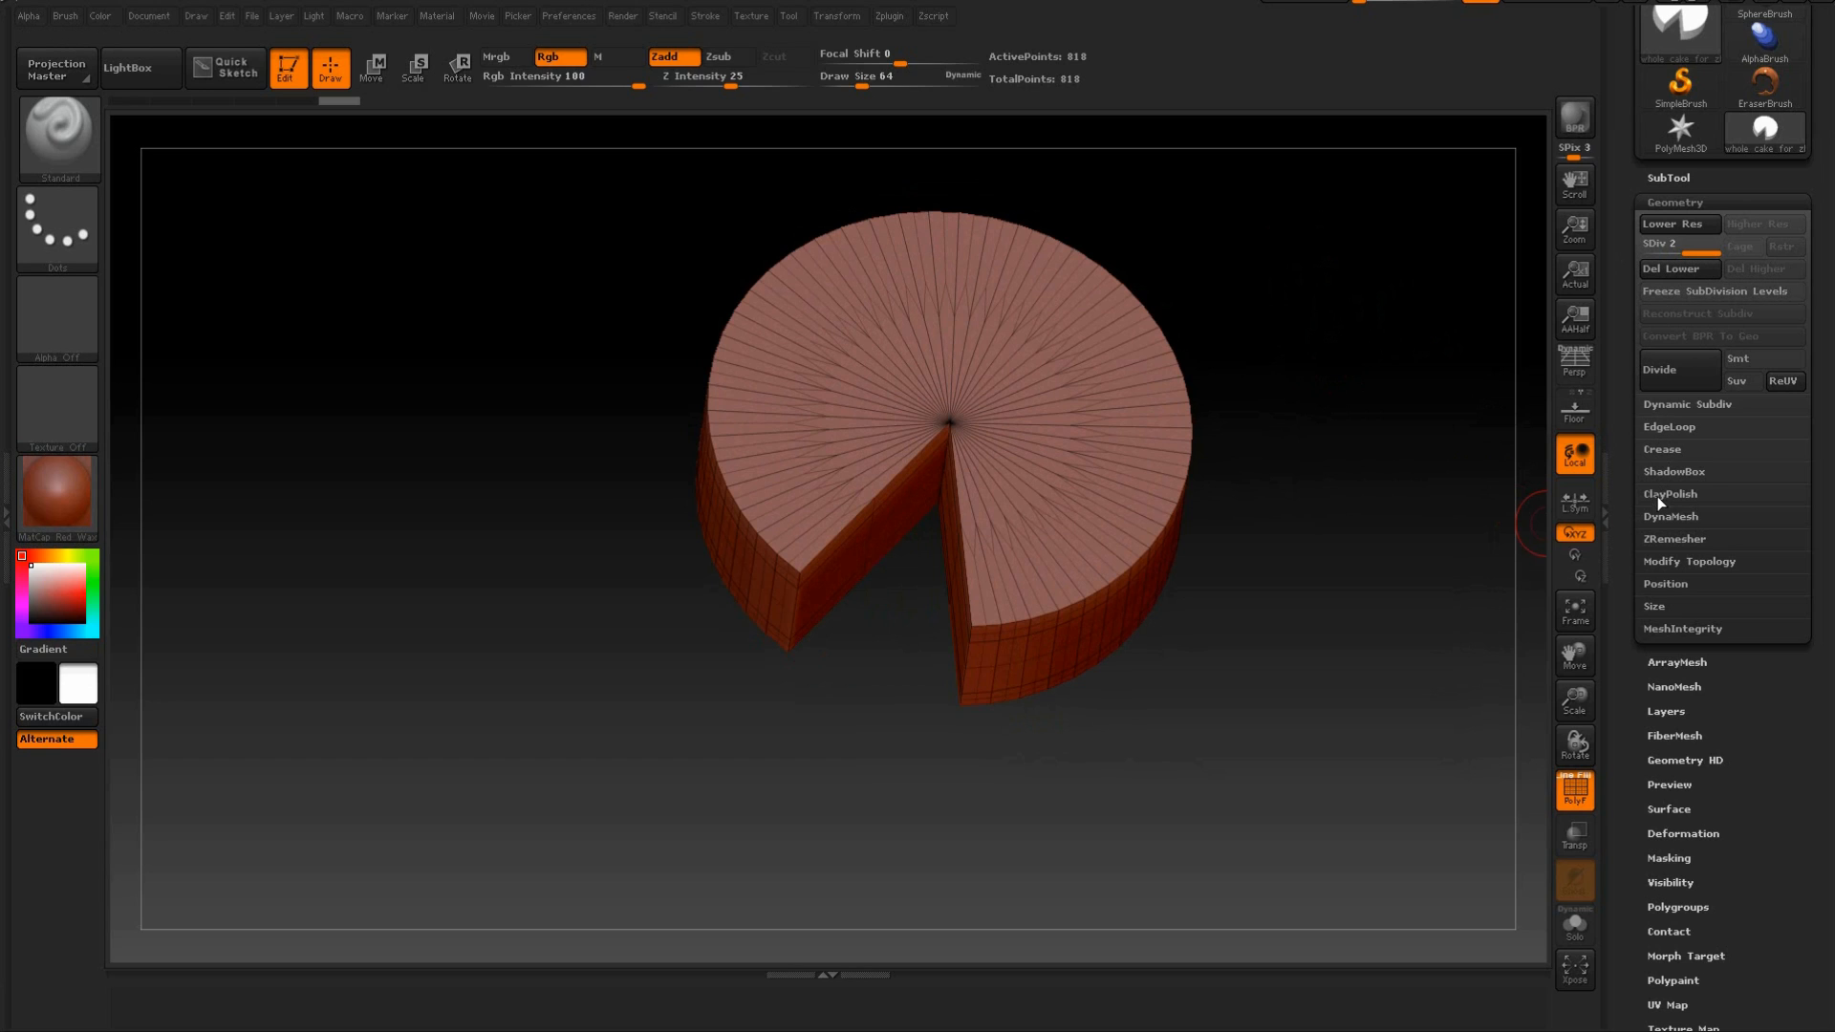
Remesh the cake with ZRemesher at a target polygon count of 5 with Adapt on, and check its new wireframe.
{"action": "left_click", "coordinate": [1660, 538]}
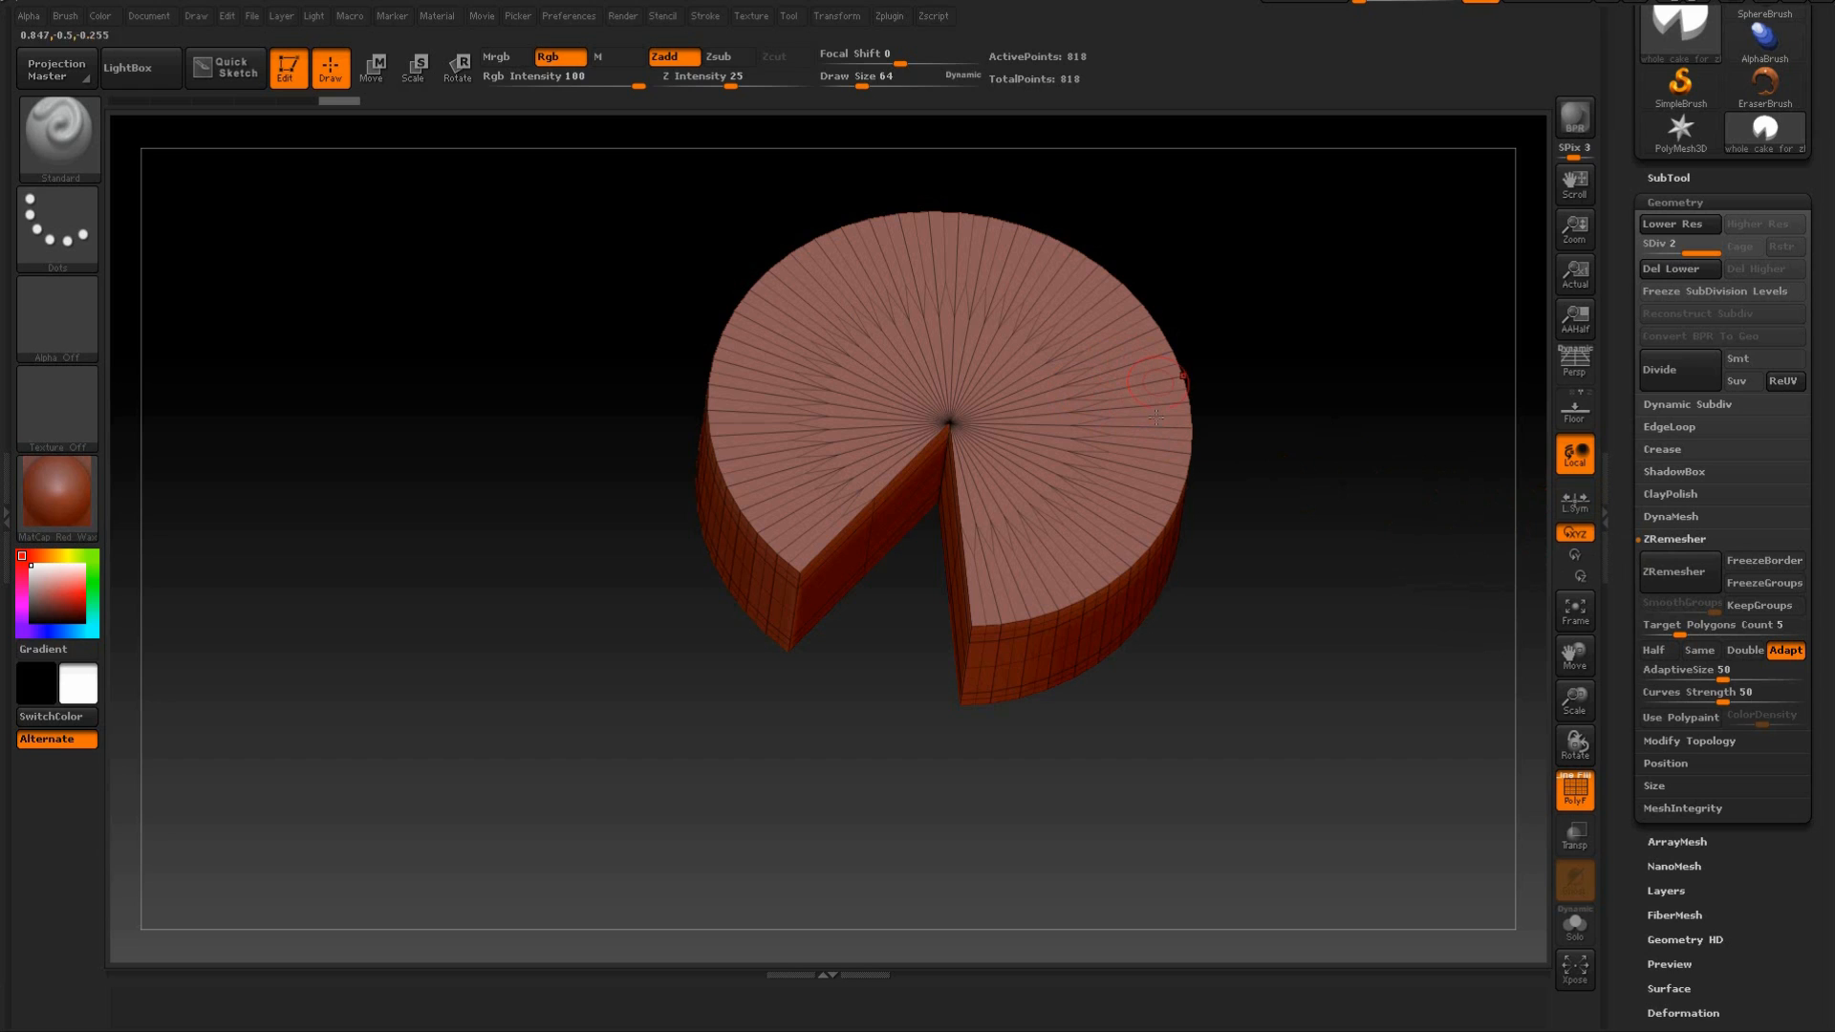
{"action": "left_click", "coordinate": [1665, 578]}
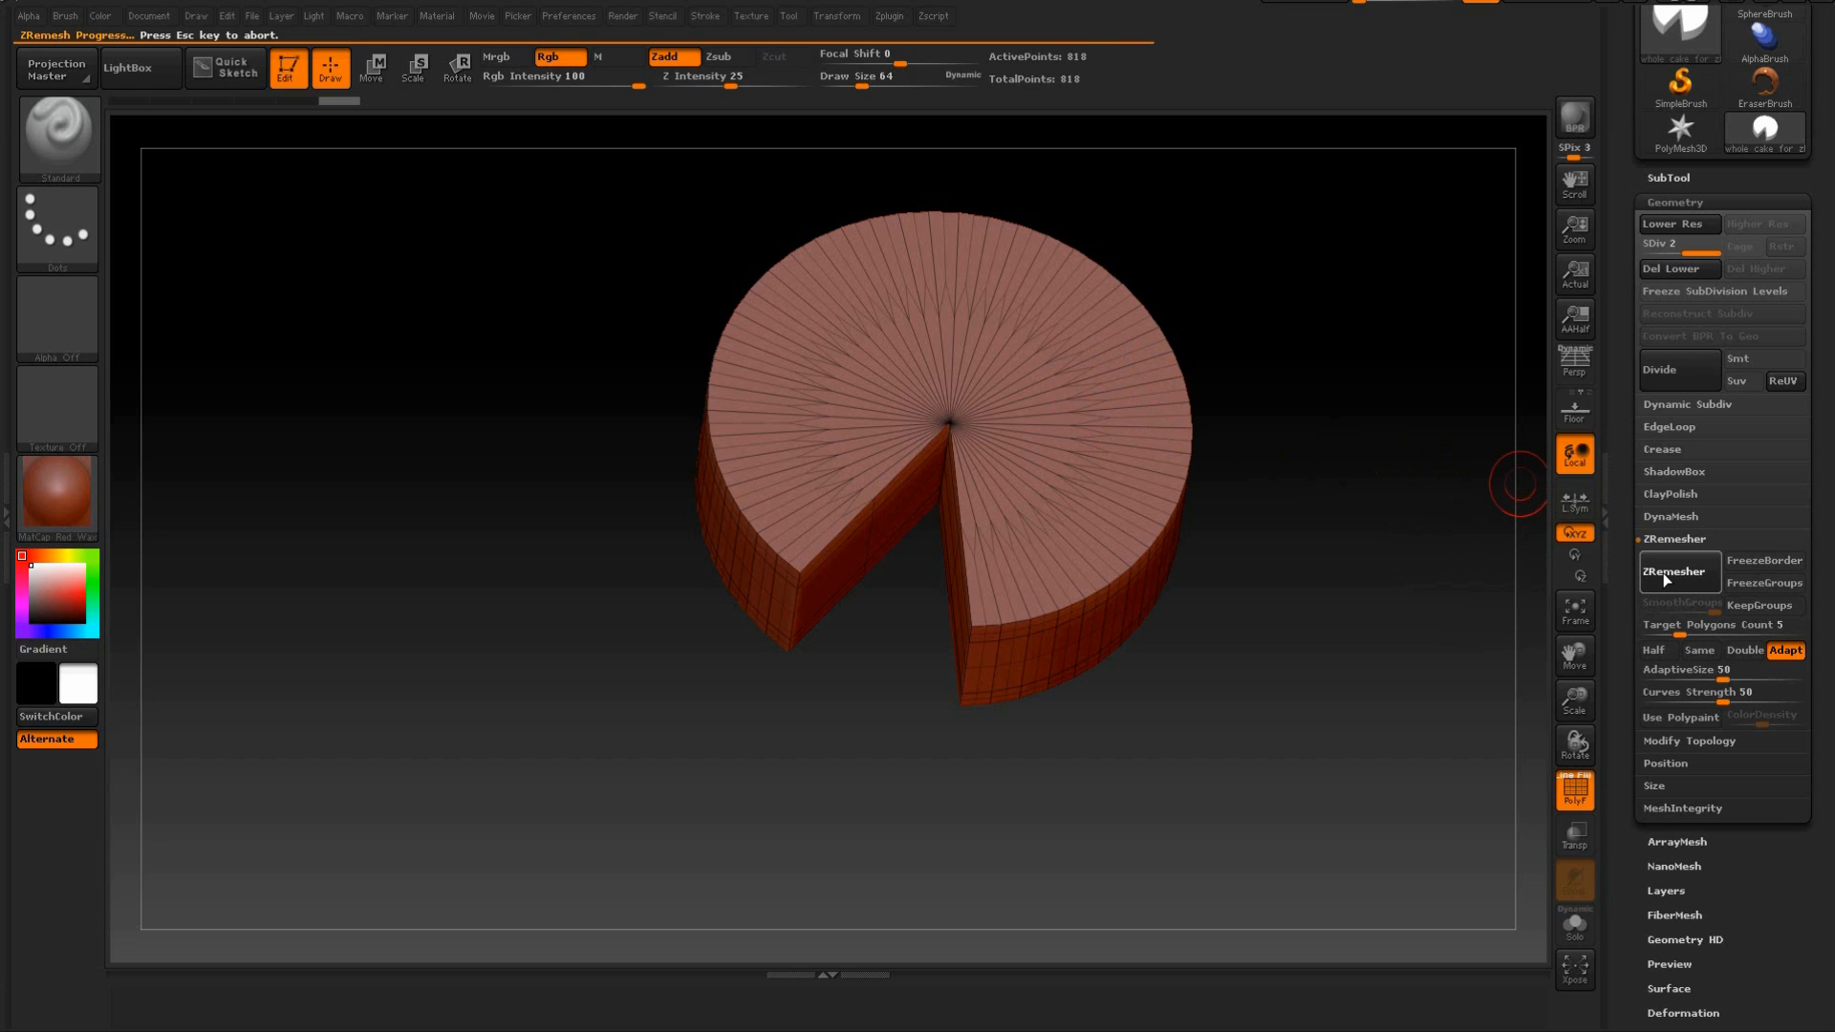
{"action": "mouse_move", "coordinate": [1416, 540]}
{"action": "left_mouse_down"}
{"action": "mouse_move", "coordinate": [1360, 439]}
{"action": "mouse_move", "coordinate": [1385, 389]}
{"action": "mouse_move", "coordinate": [1377, 503]}
{"action": "mouse_move", "coordinate": [1401, 557]}
{"action": "mouse_move", "coordinate": [1433, 536]}
{"action": "mouse_move", "coordinate": [1426, 491]}
{"action": "left_mouse_up"}
{"action": "left_click_drag", "start_coordinate": [1399, 583], "coordinate": [1368, 429]}
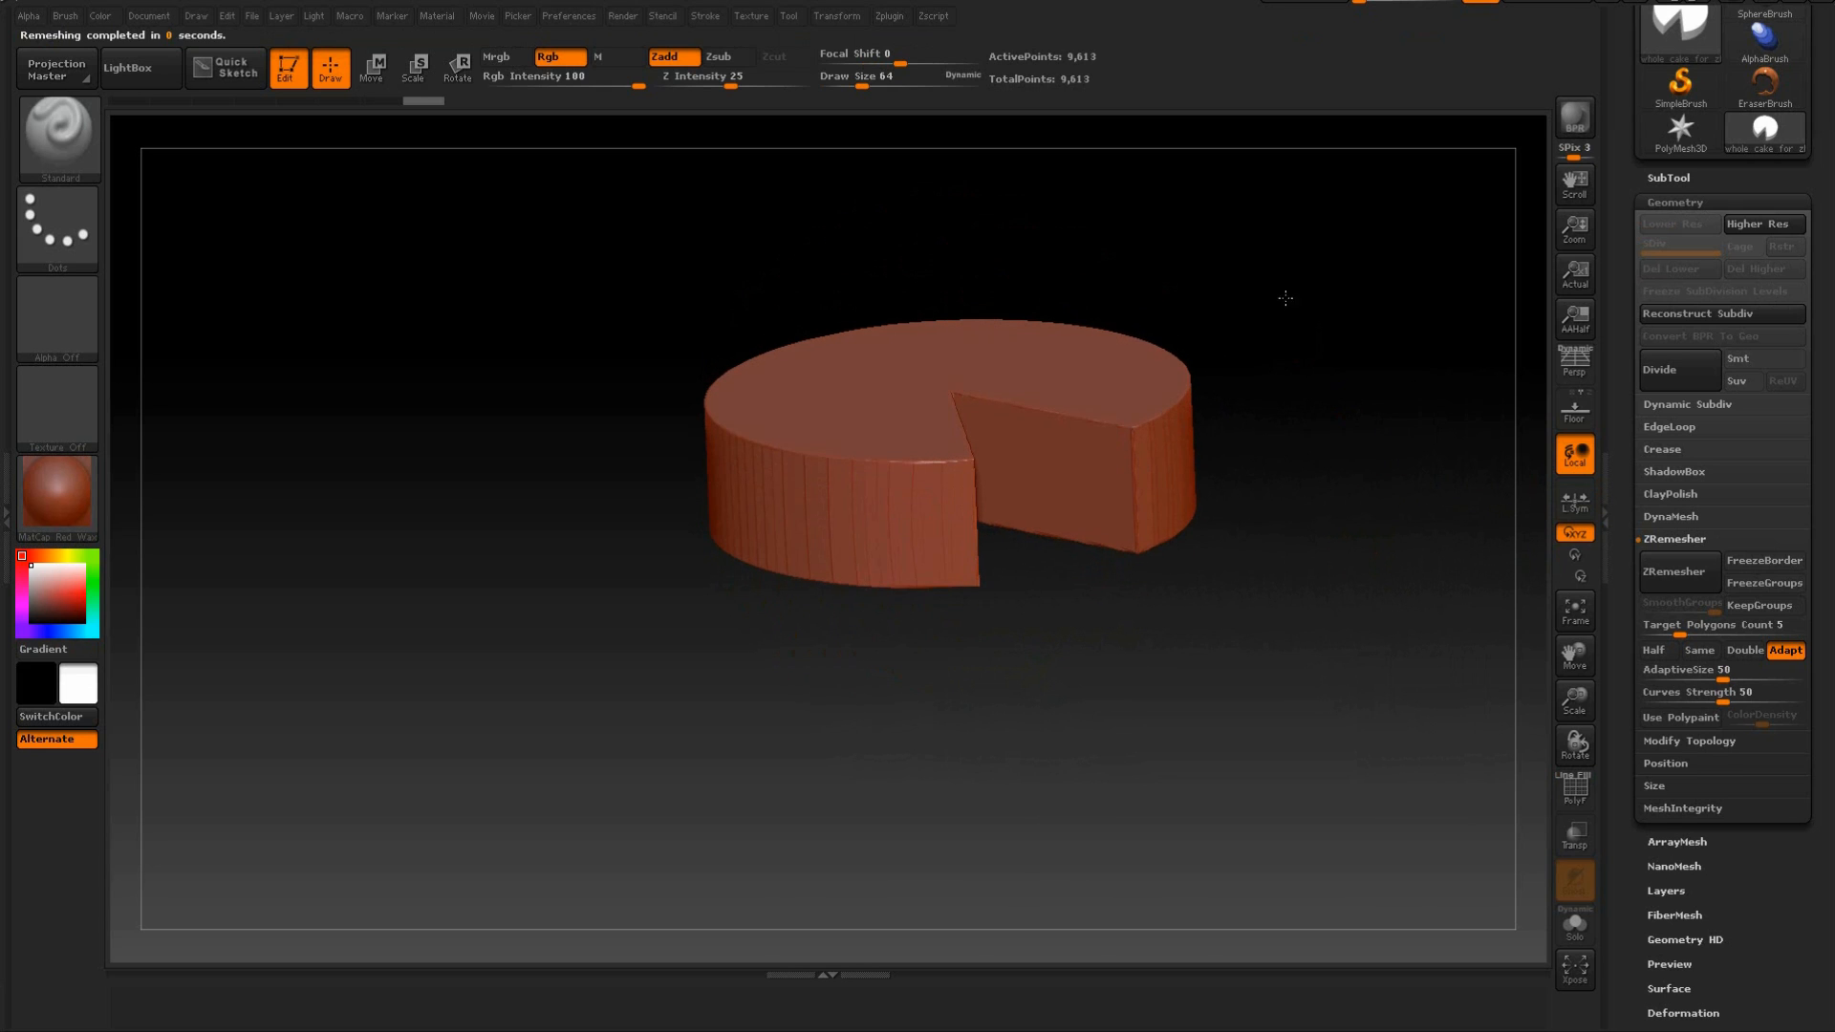
{"action": "left_click_drag", "start_coordinate": [1294, 301], "coordinate": [1171, 170]}
{"action": "left_click_drag", "start_coordinate": [1281, 276], "coordinate": [1337, 430]}
{"action": "key", "text": "shift+f"}
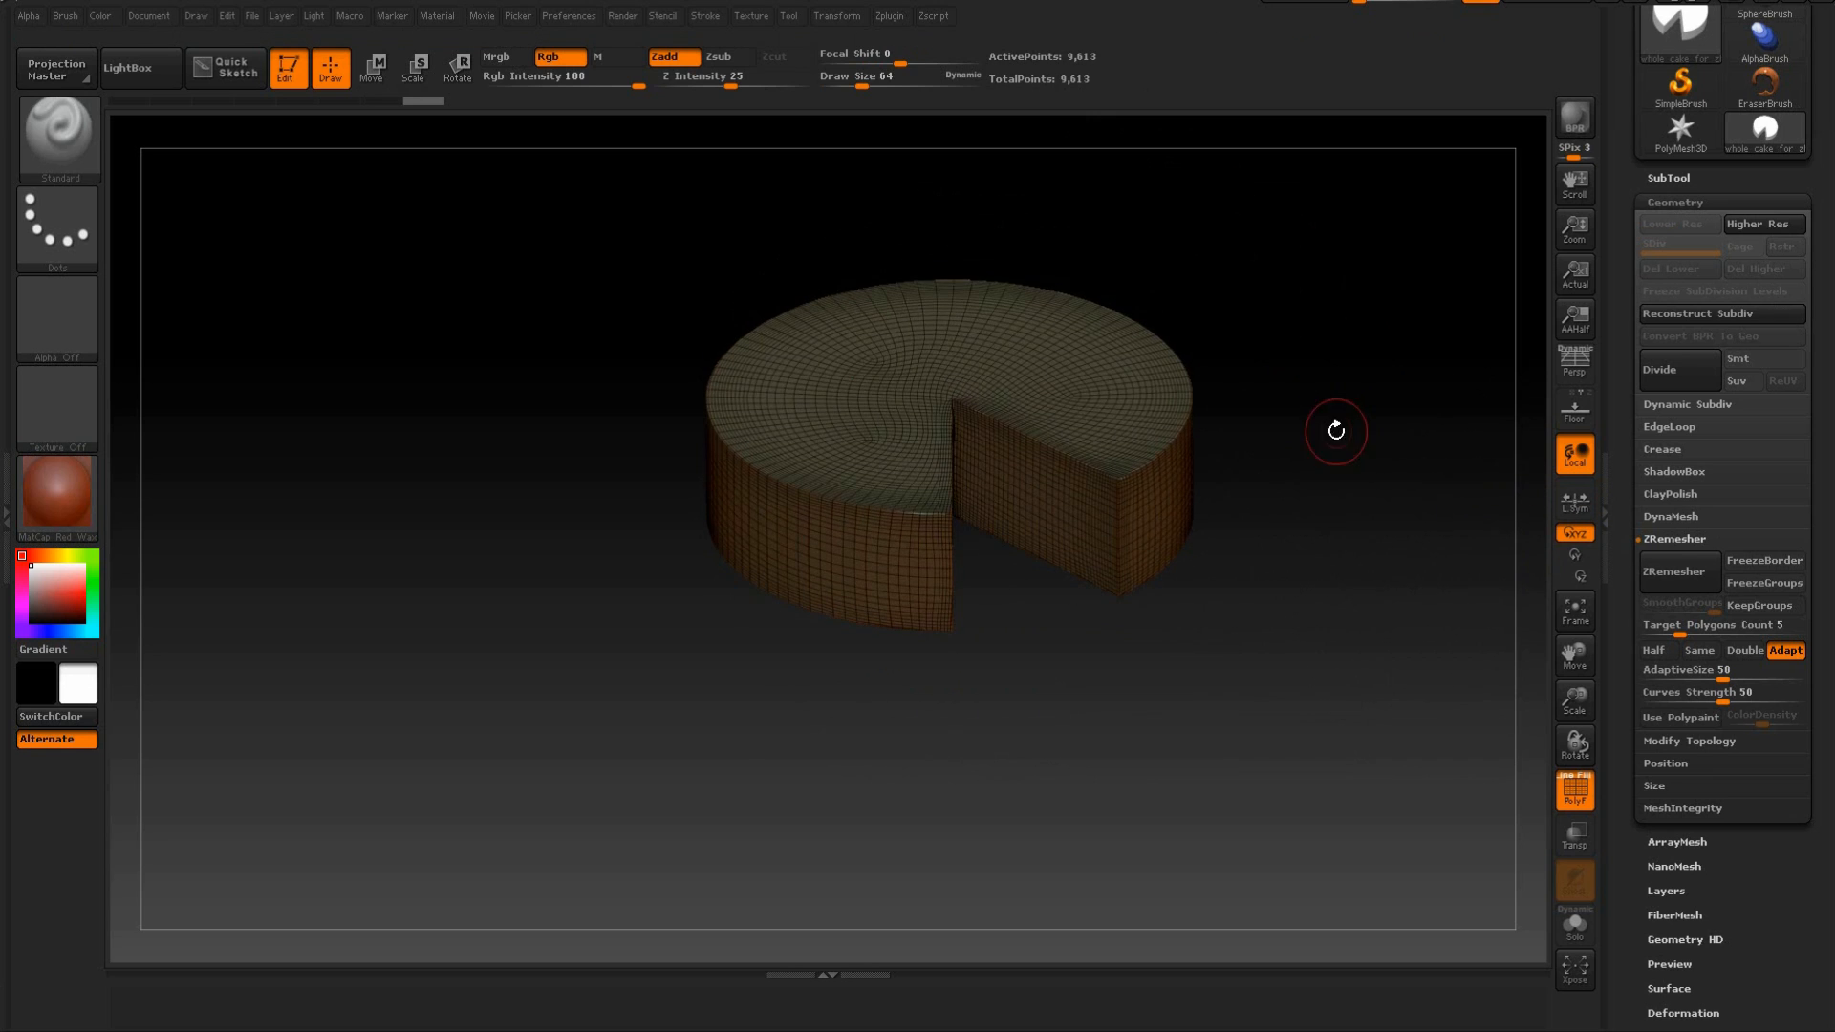
{"action": "key", "text": "shift+f"}
Turn off the polyframe so the remeshed cake shows only its shaded surface.
{"action": "key", "text": "shift+f"}
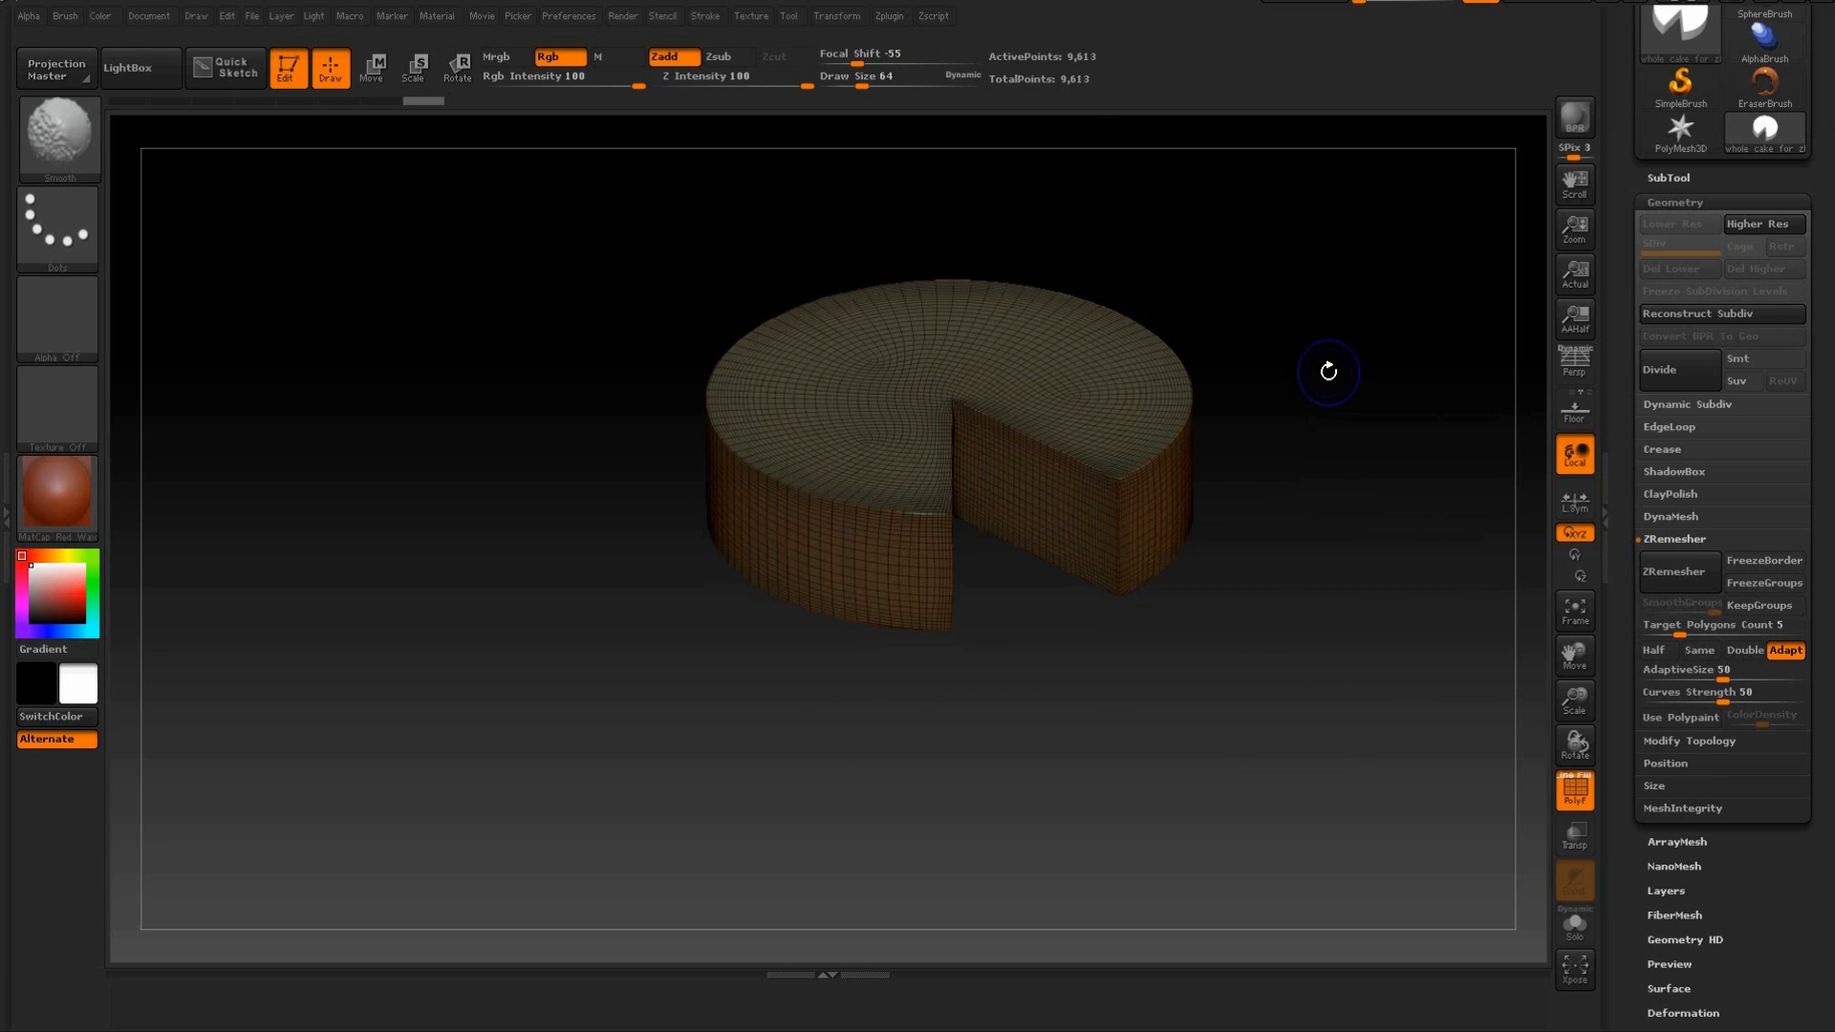
{"action": "left_click_drag", "start_coordinate": [1328, 371], "coordinate": [1329, 435]}
{"action": "key", "text": "shift+f"}
{"action": "key", "text": "shift+f"}
{"action": "key", "text": "shift+f"}
{"action": "mouse_move", "coordinate": [1331, 439]}
{"action": "left_mouse_down"}
{"action": "mouse_move", "coordinate": [1348, 356]}
{"action": "mouse_move", "coordinate": [1372, 463]}
{"action": "mouse_move", "coordinate": [1376, 402]}
{"action": "mouse_move", "coordinate": [1368, 523]}
{"action": "mouse_move", "coordinate": [1281, 380]}
{"action": "mouse_move", "coordinate": [1312, 430]}
{"action": "mouse_move", "coordinate": [1313, 398]}
{"action": "mouse_move", "coordinate": [1302, 463]}
{"action": "mouse_move", "coordinate": [1310, 434]}
{"action": "left_mouse_up"}
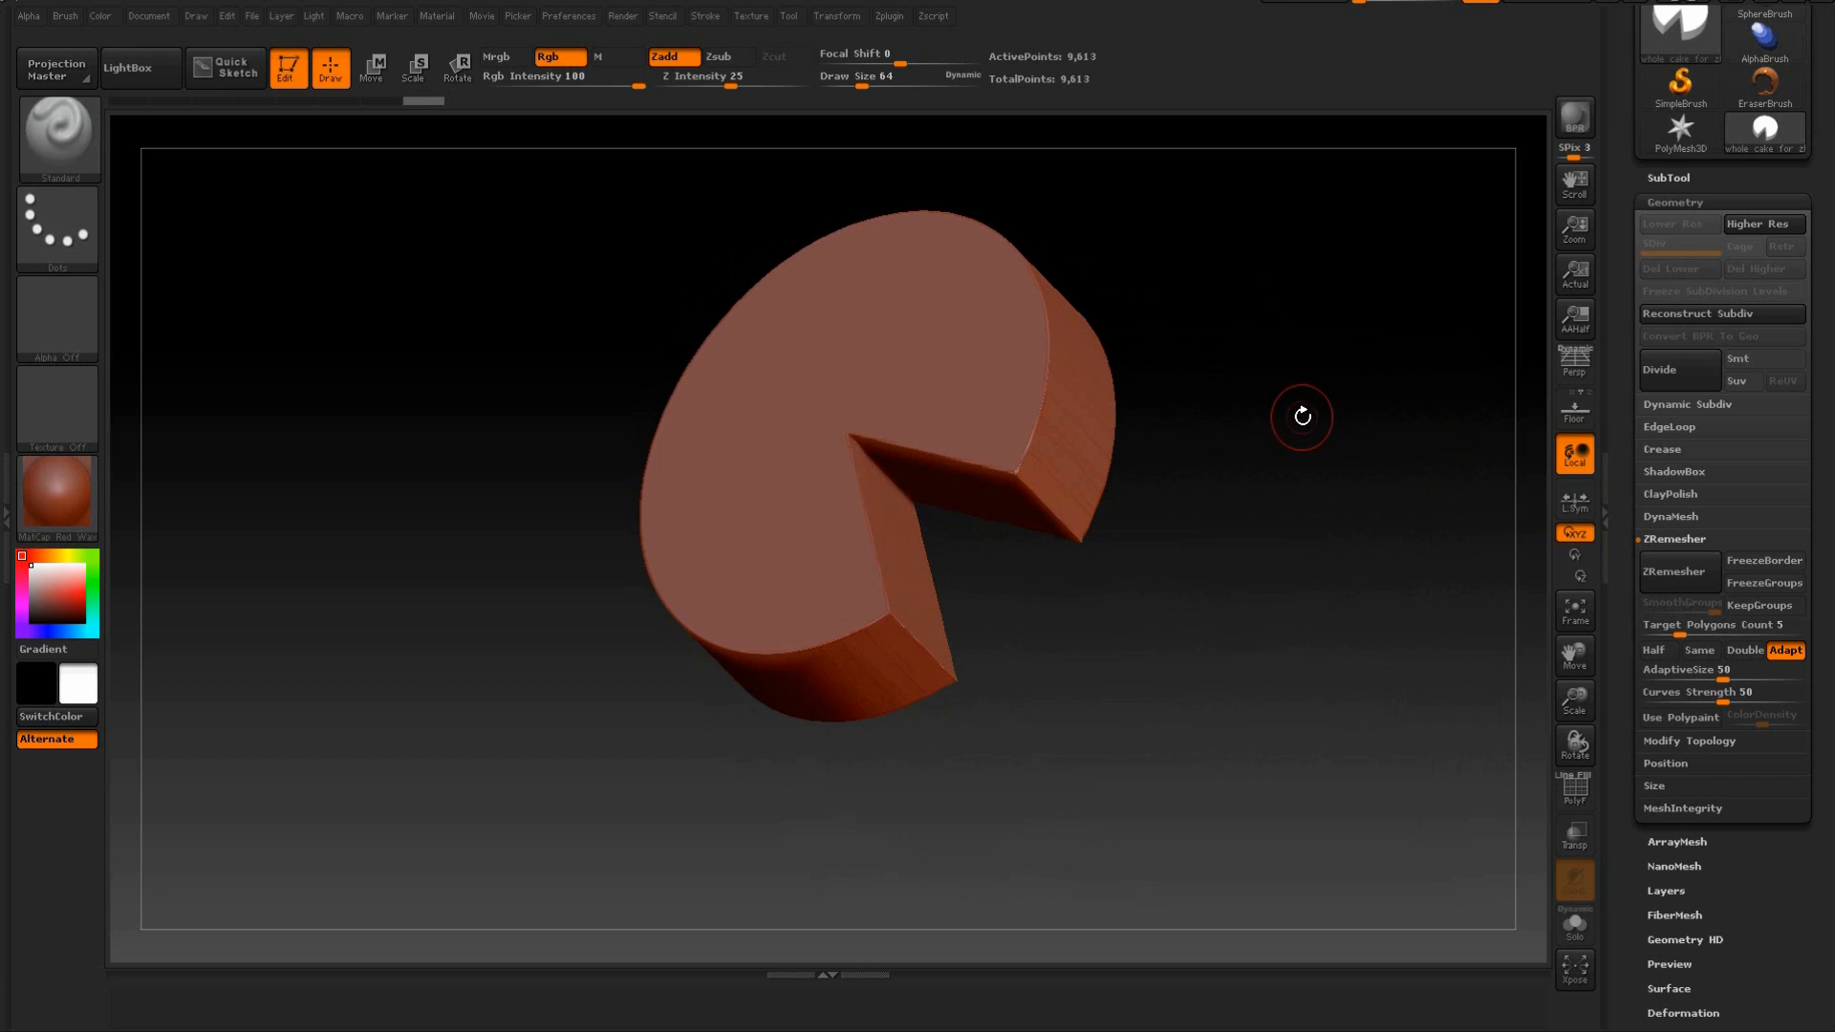
Increase the Standard brush's draw size to 170 for working on the cake.
{"action": "key", "text": "bracketright"}
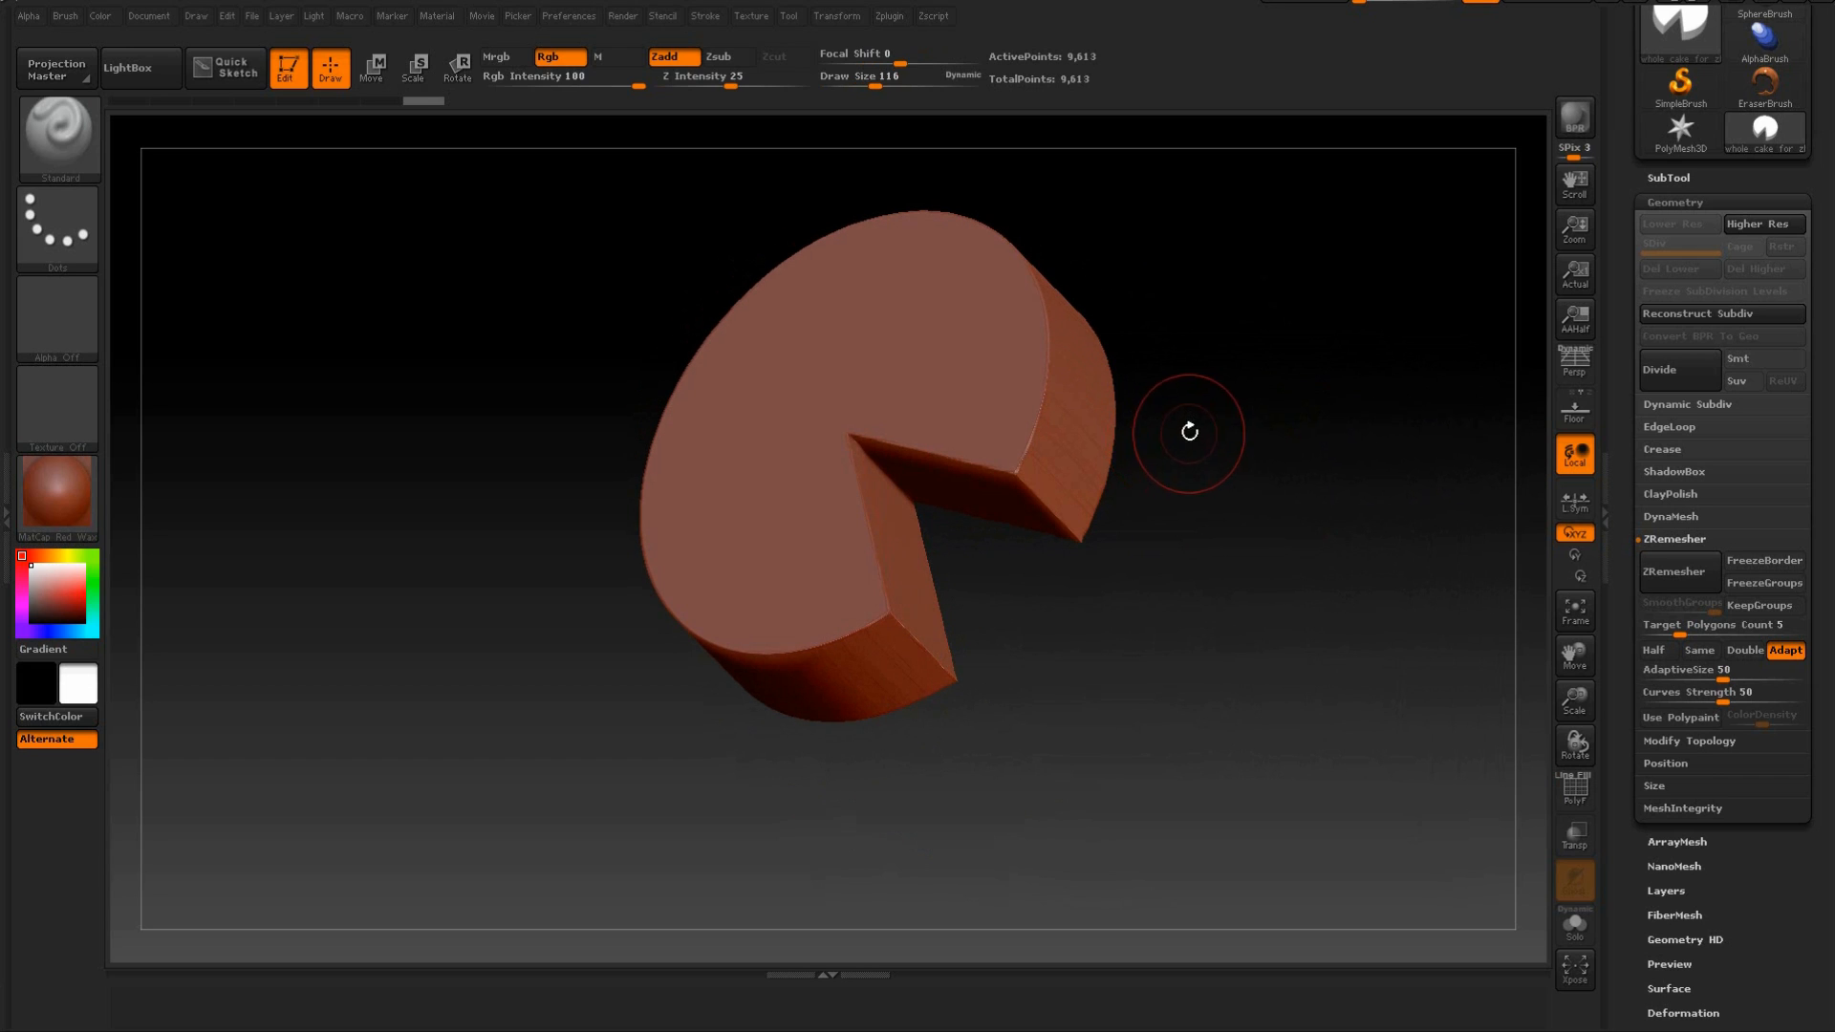
{"action": "left_click_drag", "start_coordinate": [872, 86], "coordinate": [874, 86]}
{"action": "left_click_drag", "start_coordinate": [1273, 328], "coordinate": [1194, 285]}
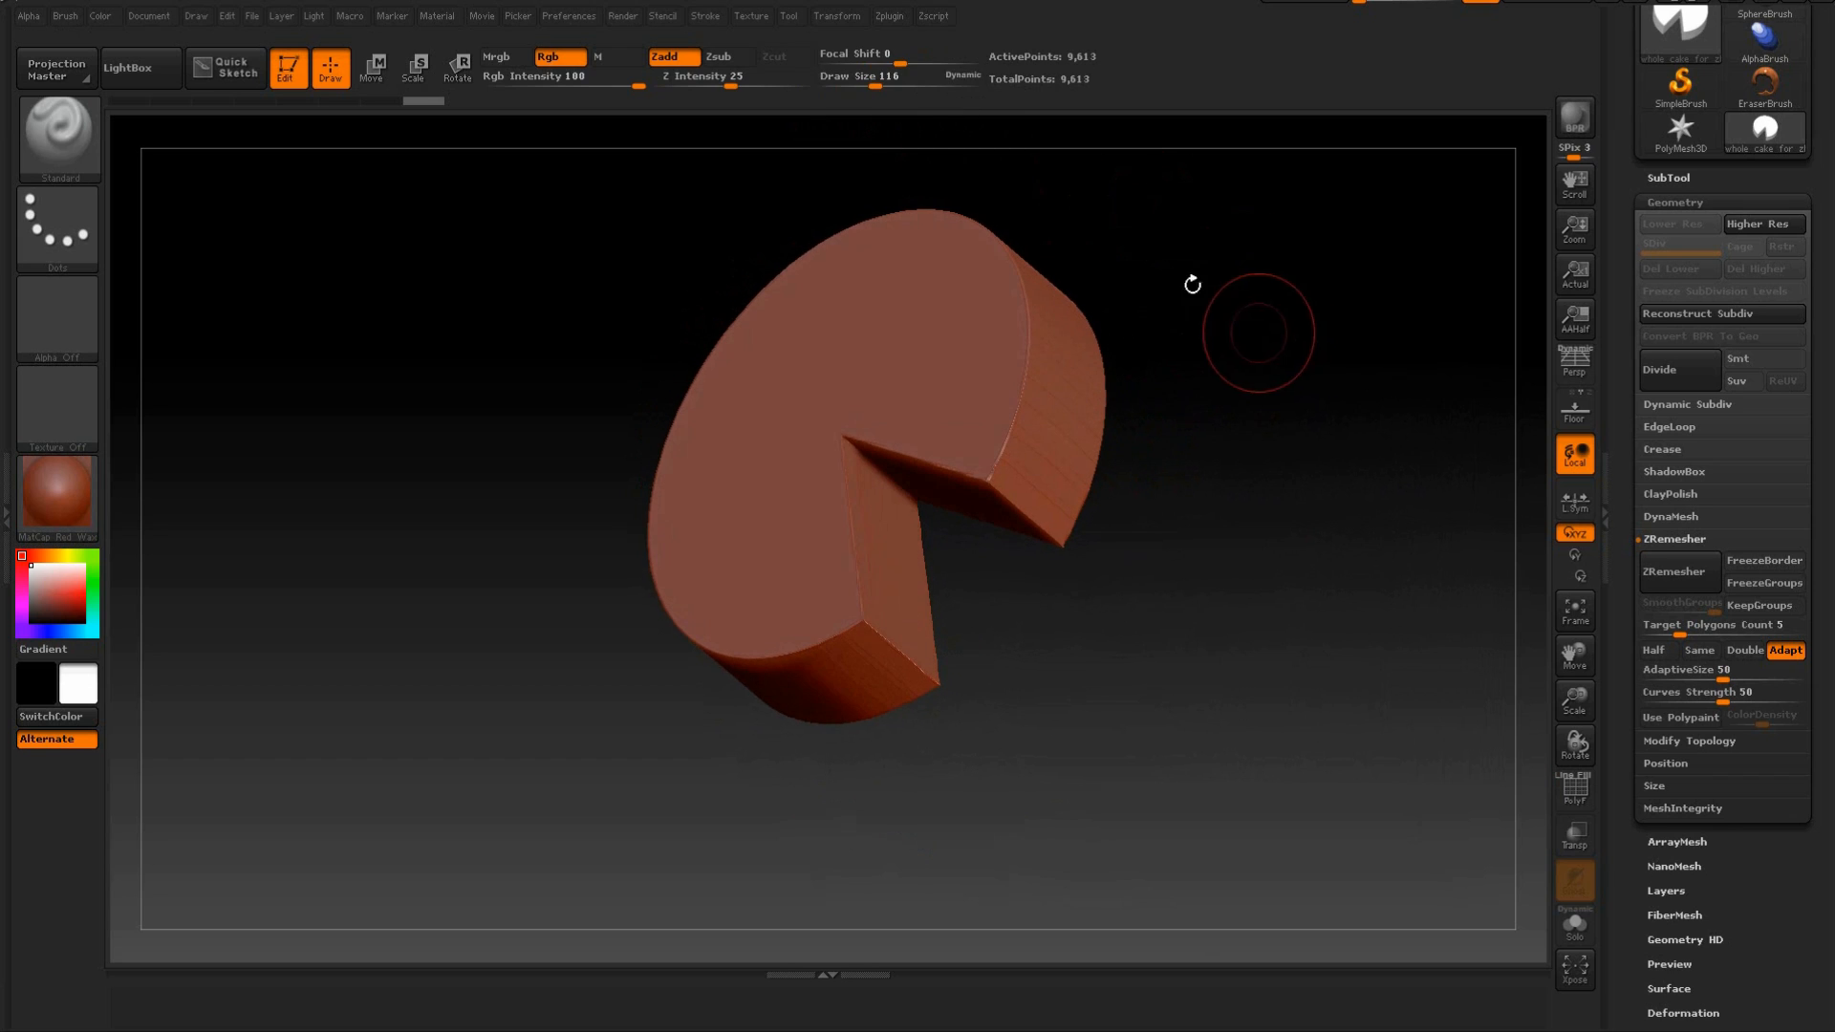
{"action": "left_click_drag", "start_coordinate": [874, 84], "coordinate": [929, 103]}
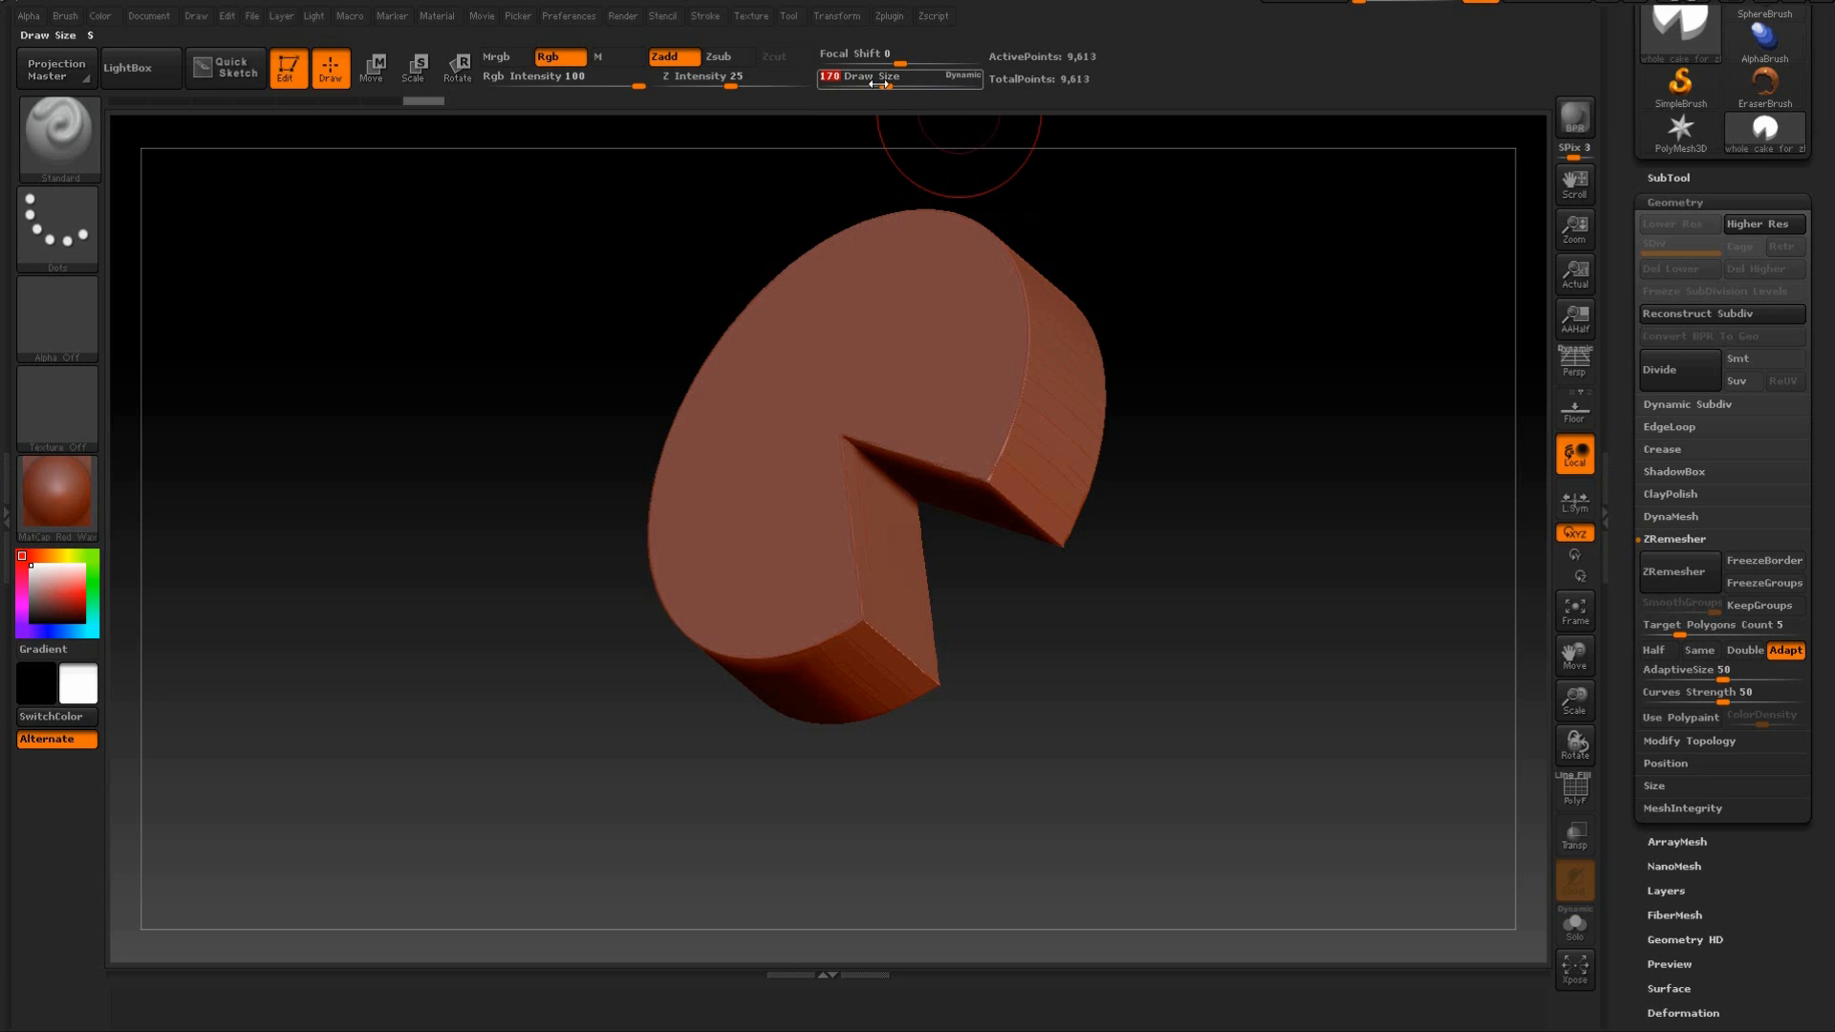
Examine the remeshed cake's sides, cut faces and hard edges from the front and from above.
{"action": "left_click_drag", "start_coordinate": [1130, 213], "coordinate": [1286, 405]}
{"action": "mouse_move", "coordinate": [1275, 539]}
{"action": "left_mouse_down"}
{"action": "mouse_move", "coordinate": [1270, 557]}
{"action": "mouse_move", "coordinate": [1265, 536]}
{"action": "mouse_move", "coordinate": [1294, 549]}
{"action": "mouse_move", "coordinate": [1303, 496]}
{"action": "mouse_move", "coordinate": [1303, 544]}
{"action": "mouse_move", "coordinate": [1319, 545]}
{"action": "mouse_move", "coordinate": [1287, 535]}
{"action": "mouse_move", "coordinate": [1294, 361]}
{"action": "mouse_move", "coordinate": [1257, 499]}
{"action": "mouse_move", "coordinate": [1281, 376]}
{"action": "mouse_move", "coordinate": [1264, 442]}
{"action": "mouse_move", "coordinate": [1258, 401]}
{"action": "mouse_move", "coordinate": [1240, 505]}
{"action": "mouse_move", "coordinate": [1241, 472]}
{"action": "mouse_move", "coordinate": [1294, 546]}
{"action": "left_mouse_up"}
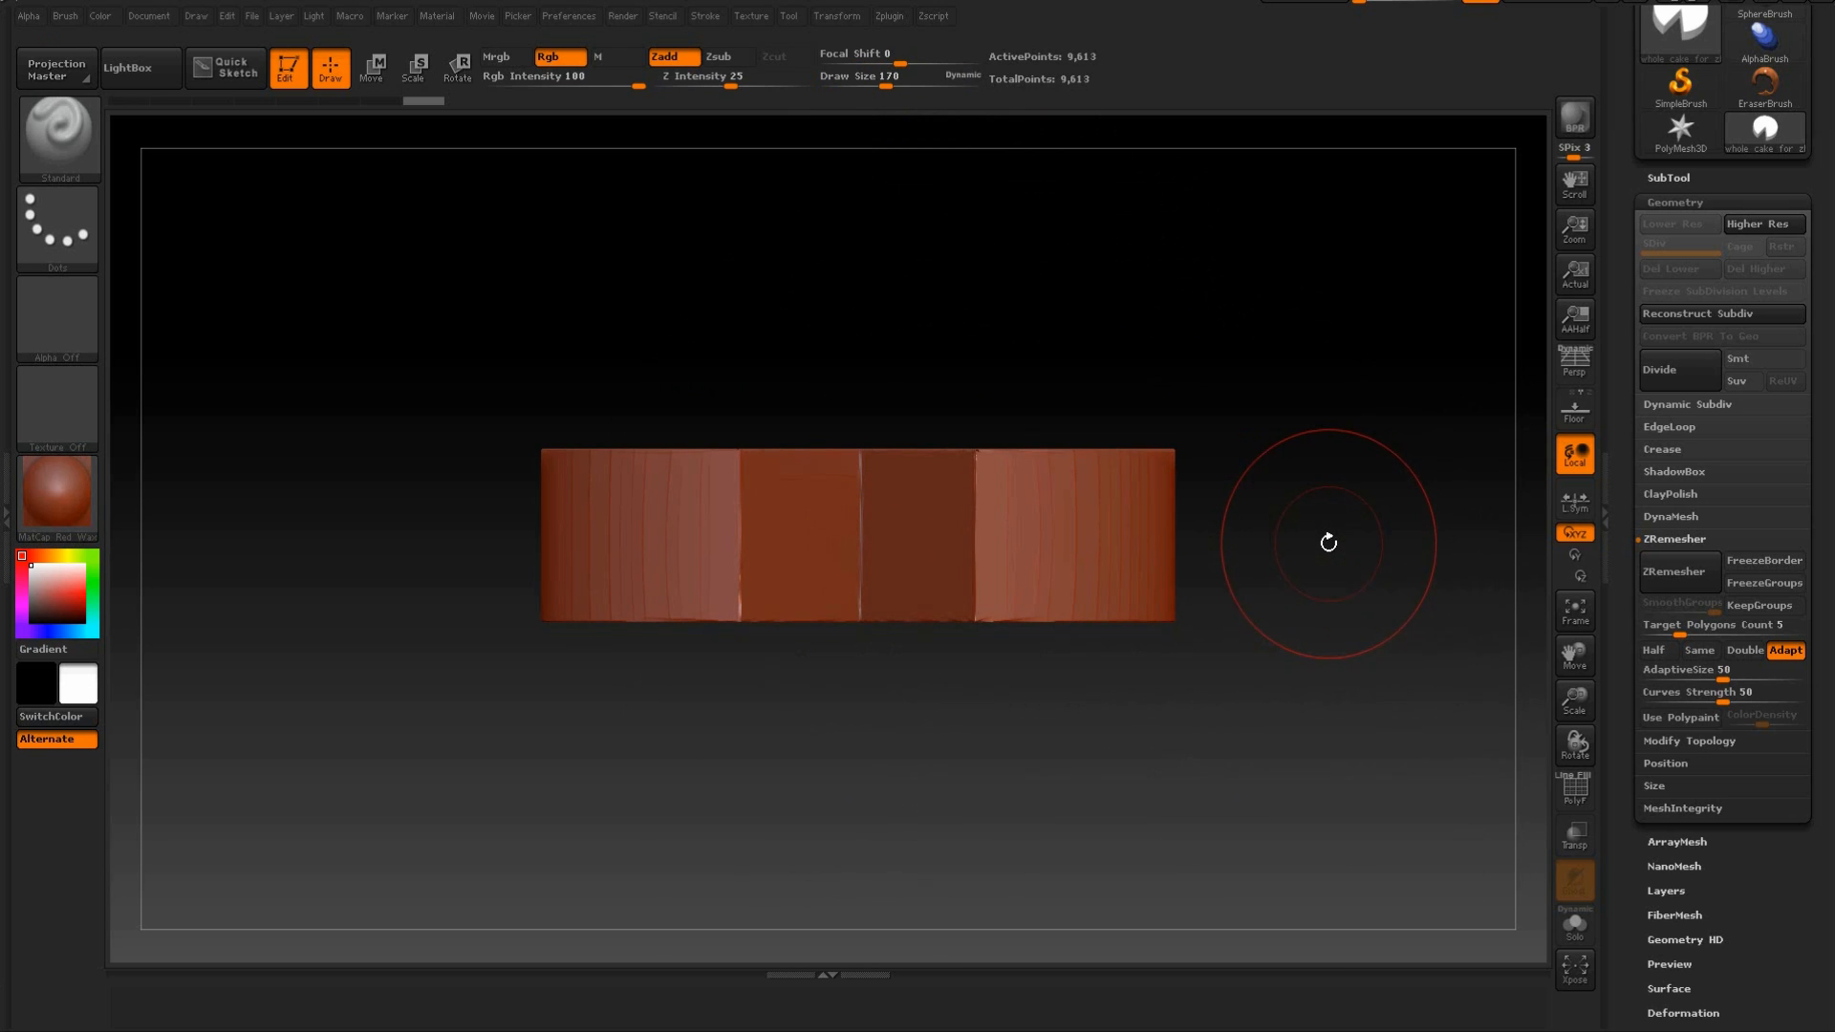
{"action": "mouse_move", "coordinate": [1319, 524]}
{"action": "left_mouse_down", "text": "alt"}
{"action": "mouse_move", "coordinate": [1264, 562]}
{"action": "mouse_move", "coordinate": [1261, 541]}
{"action": "mouse_move", "coordinate": [1262, 606]}
{"action": "mouse_move", "coordinate": [1310, 569]}
{"action": "mouse_move", "coordinate": [1296, 623]}
{"action": "mouse_move", "coordinate": [1270, 574]}
{"action": "mouse_move", "coordinate": [1298, 536]}
{"action": "left_mouse_up", "text": "alt"}
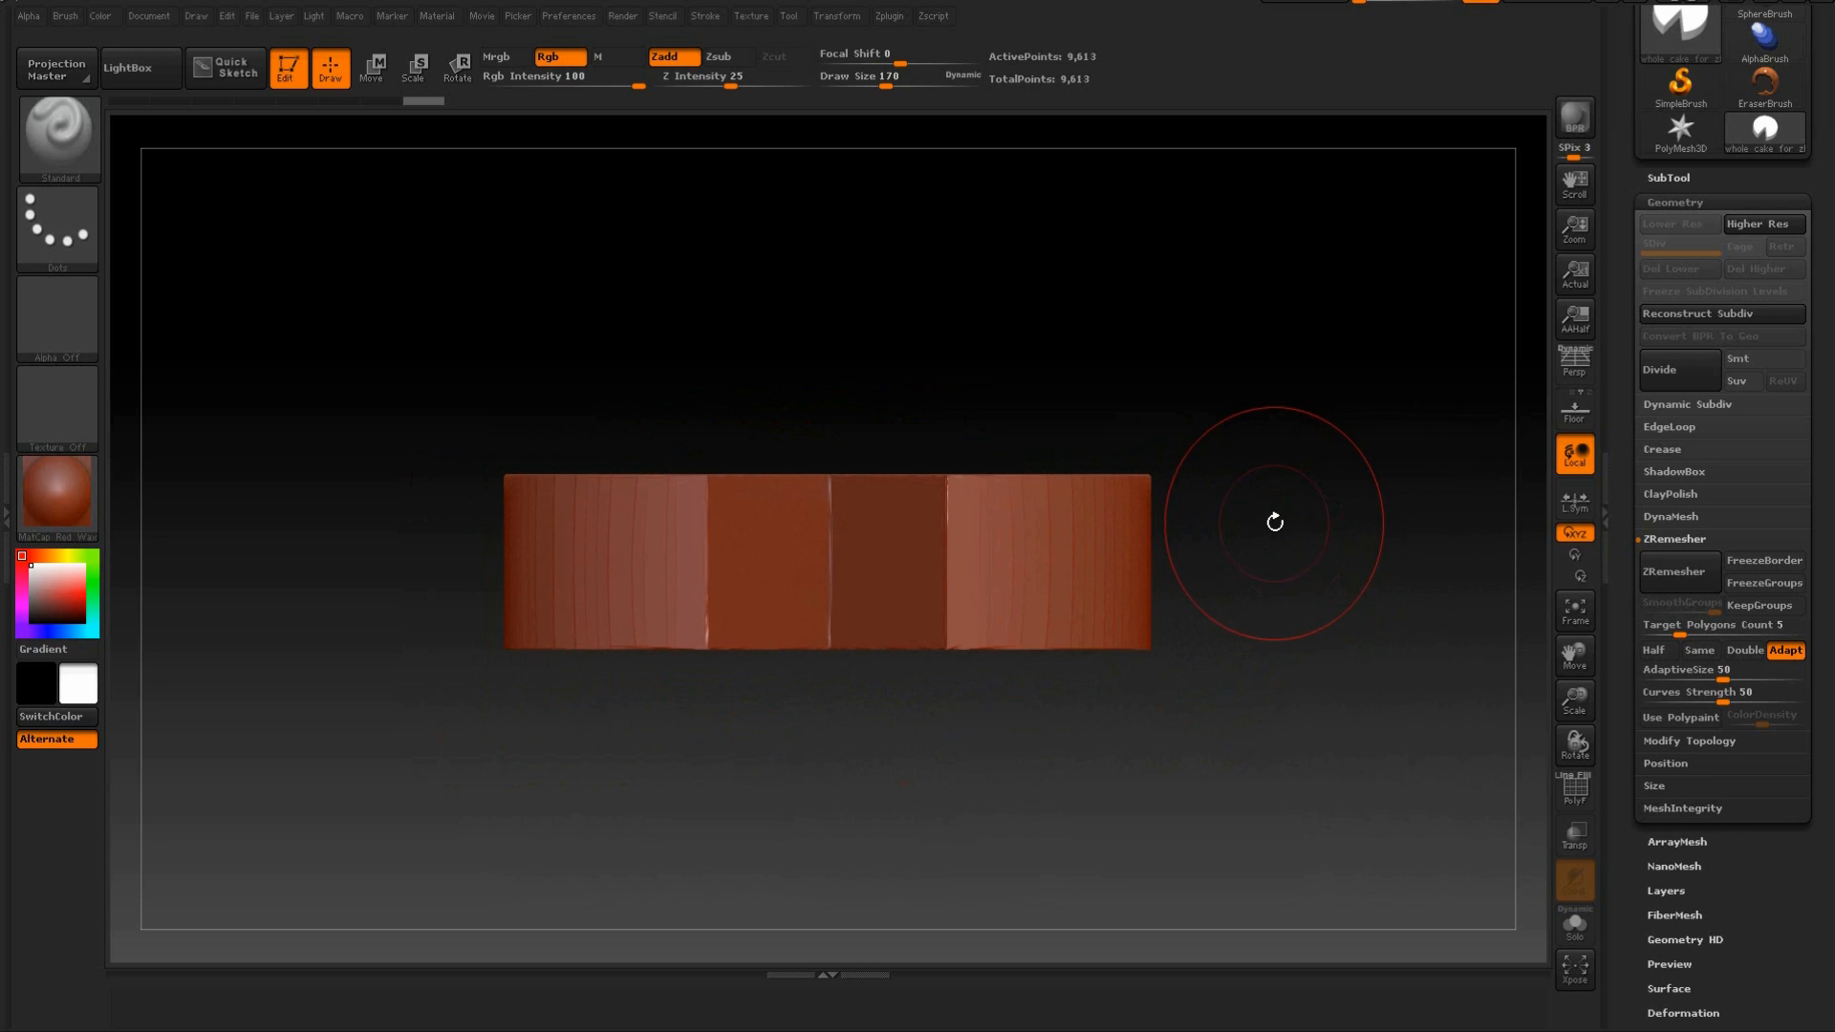
{"action": "left_click_drag", "start_coordinate": [1276, 520], "coordinate": [1273, 561]}
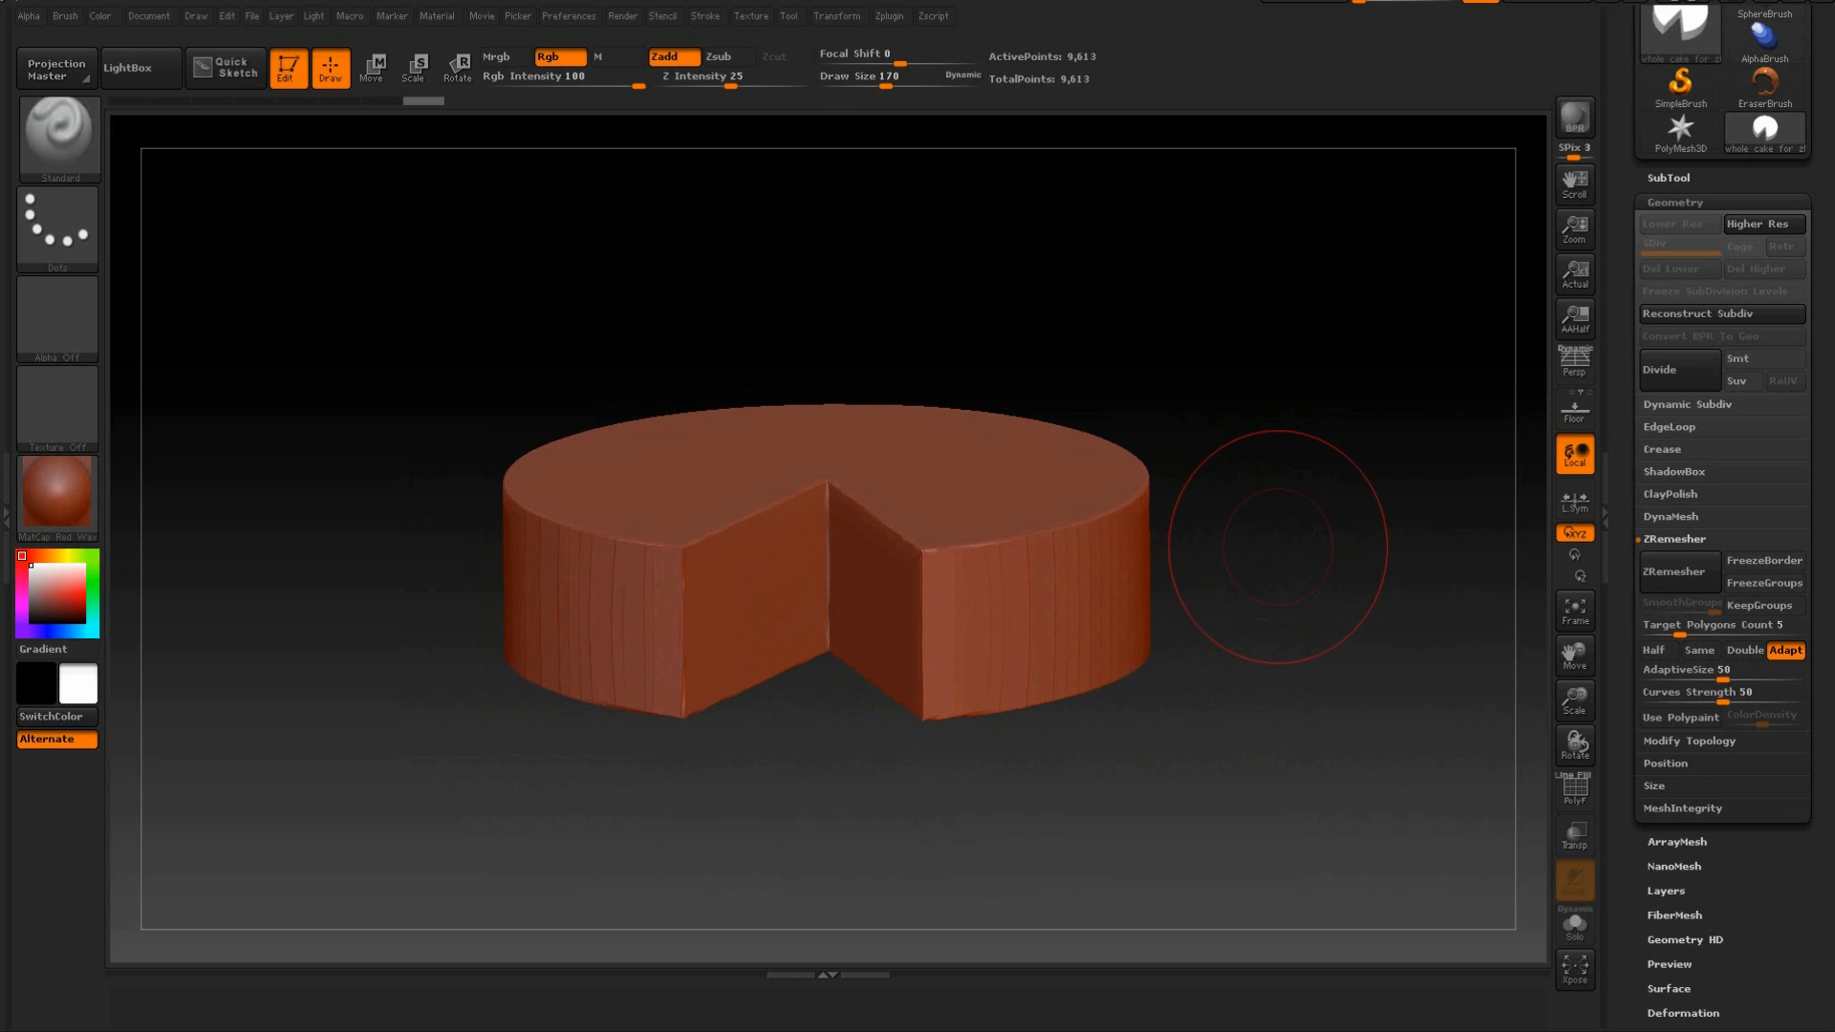
{"action": "left_click_drag", "start_coordinate": [1274, 389], "coordinate": [1337, 497]}
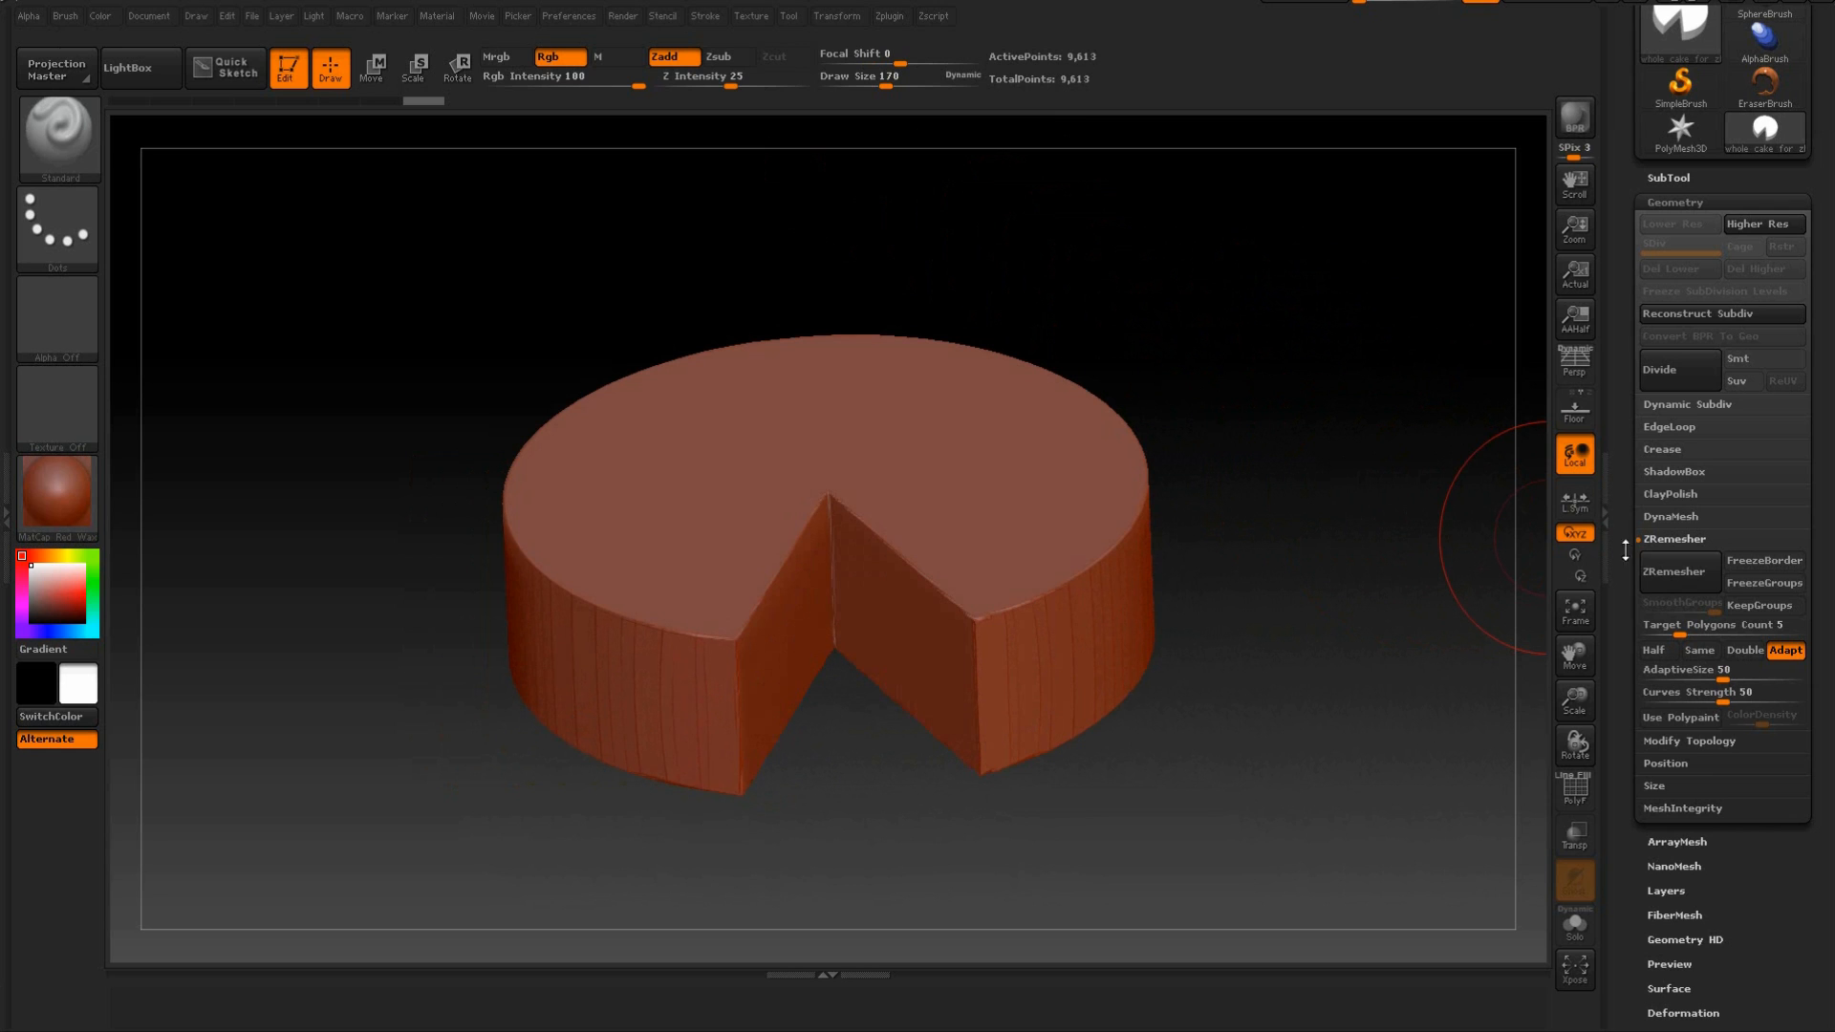
{"action": "left_click_drag", "start_coordinate": [1338, 411], "coordinate": [1303, 369]}
{"action": "key", "text": "shift+f"}
{"action": "key", "text": "shift+f"}
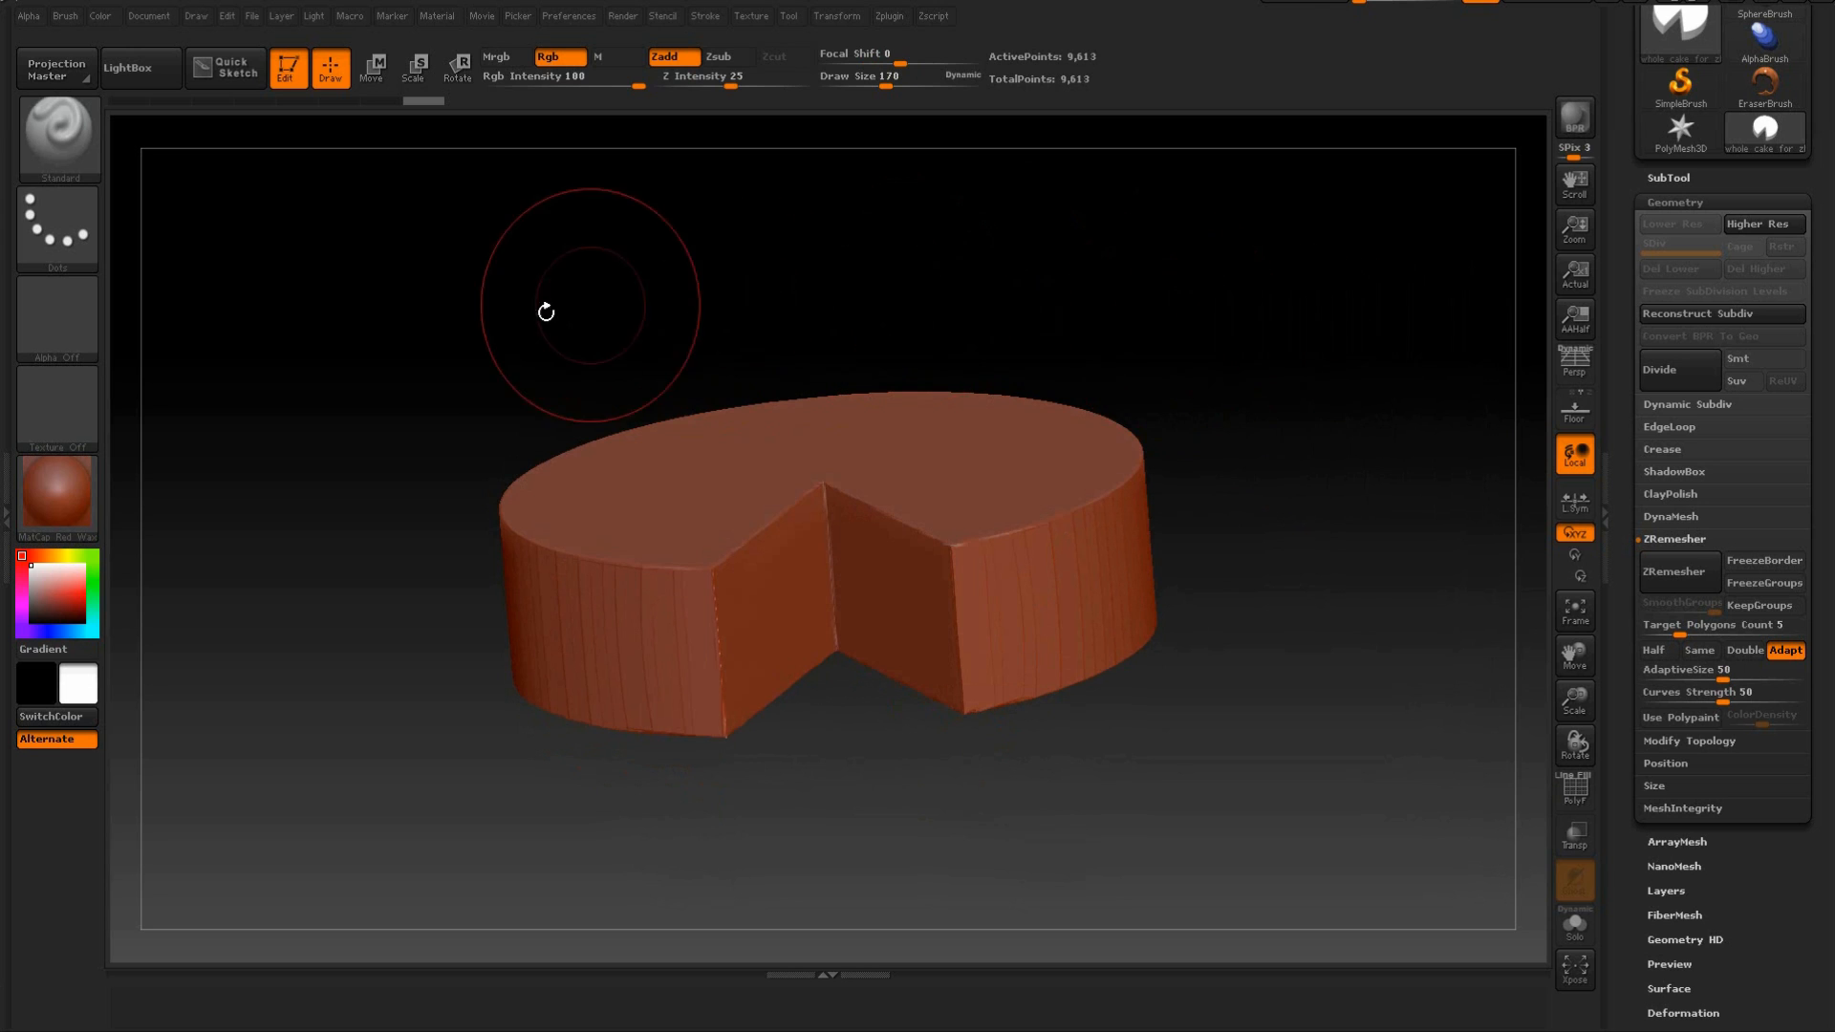
{"action": "left_click_drag", "start_coordinate": [508, 287], "coordinate": [439, 270]}
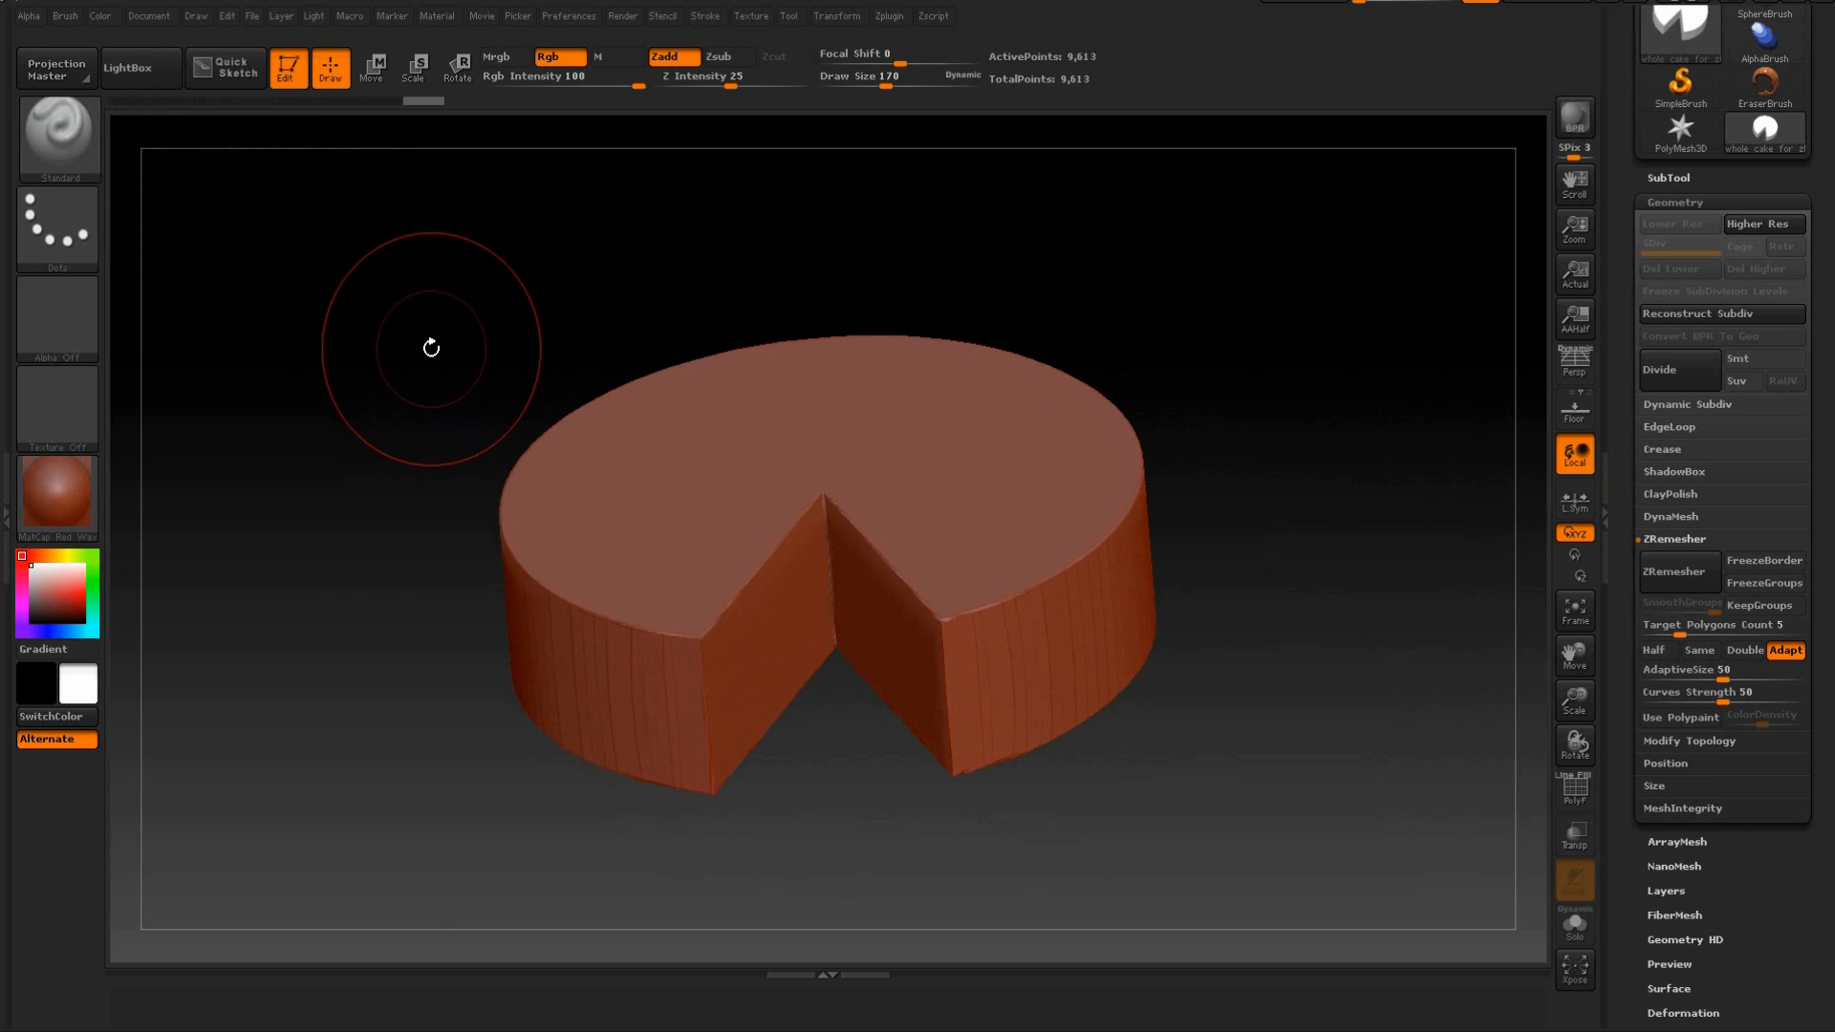
Look through the sculpting brush library and compare the Standard brush with the temporary Smooth brush.
{"action": "key", "text": "b"}
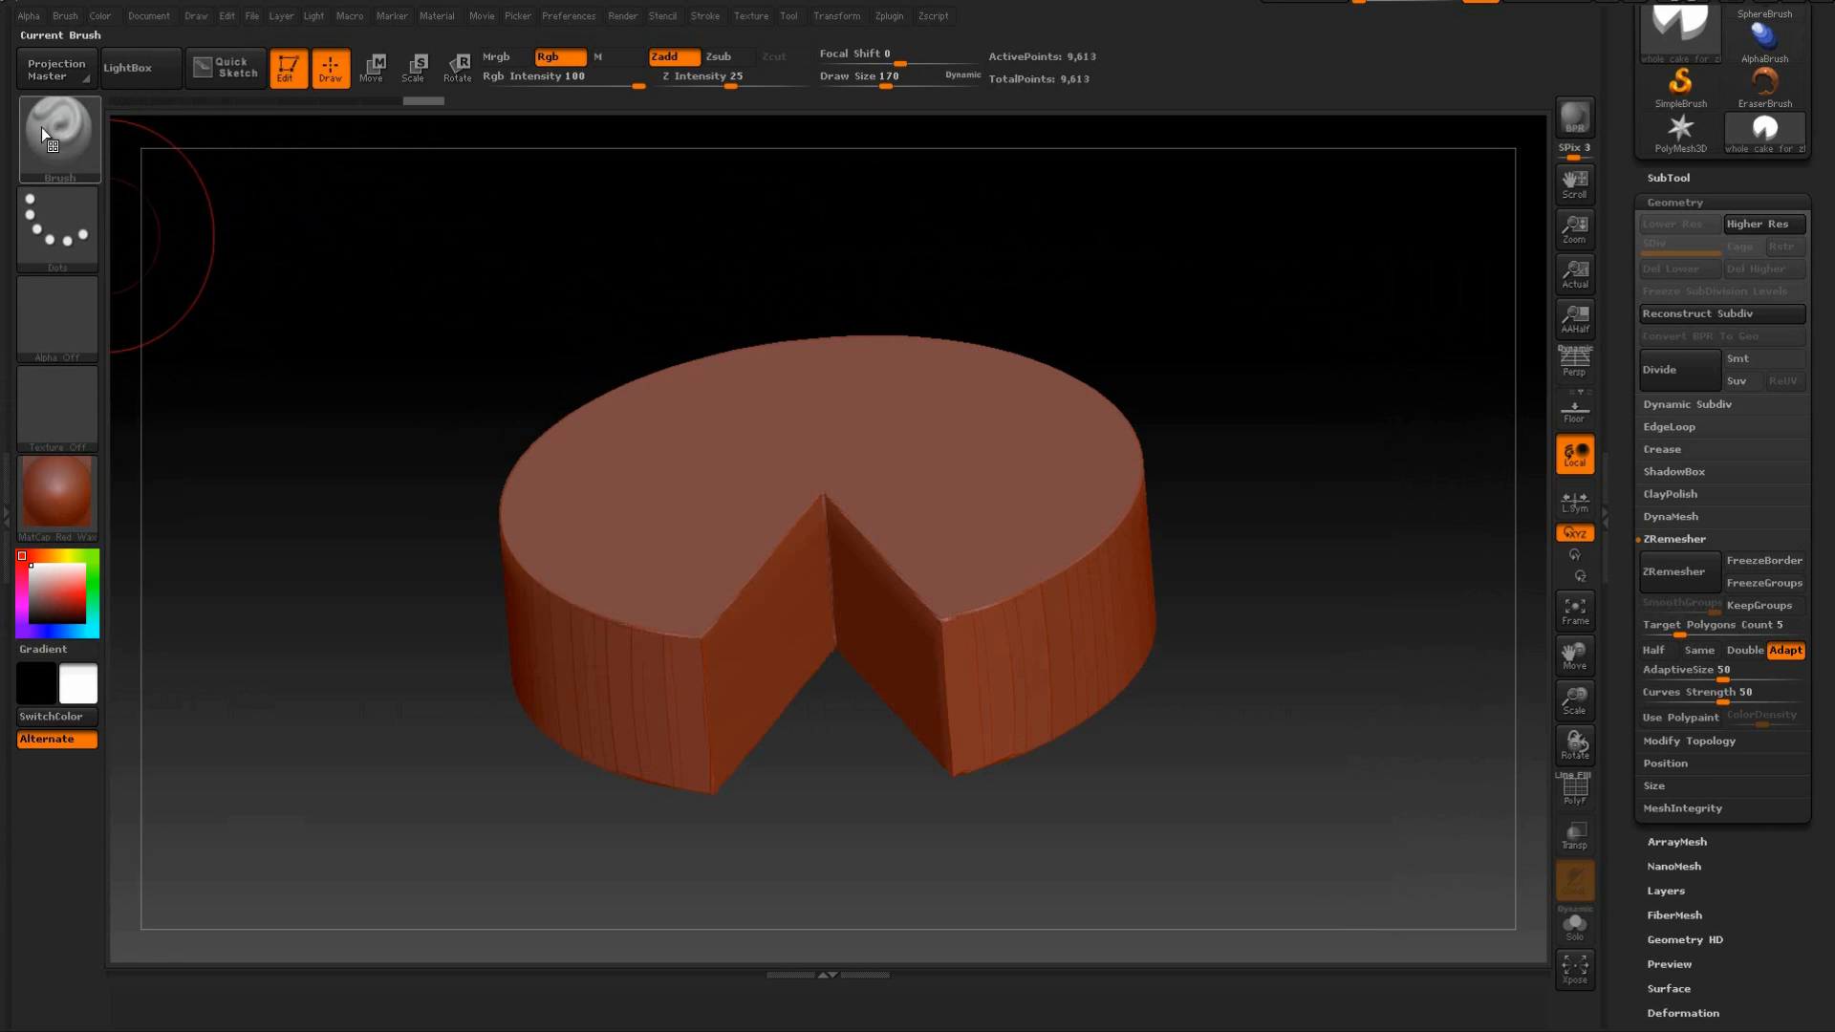
{"action": "left_click", "coordinate": [50, 122]}
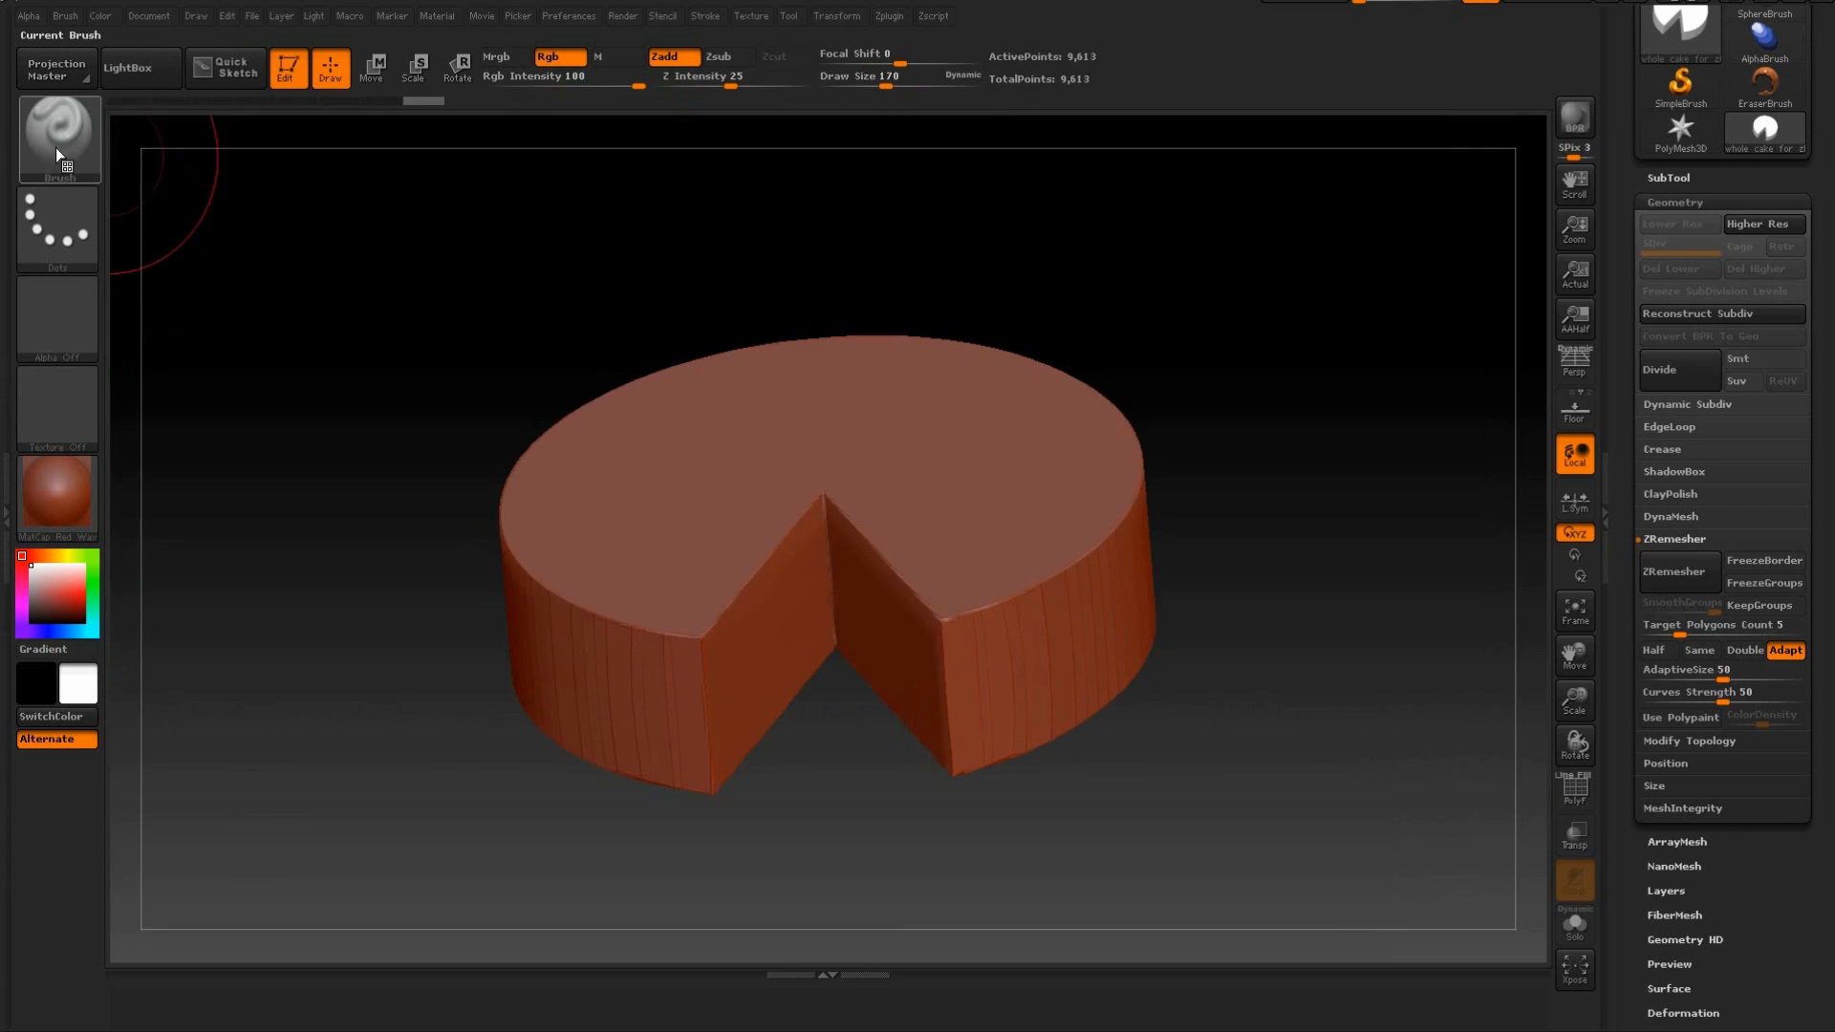
{"action": "left_click", "coordinate": [57, 144]}
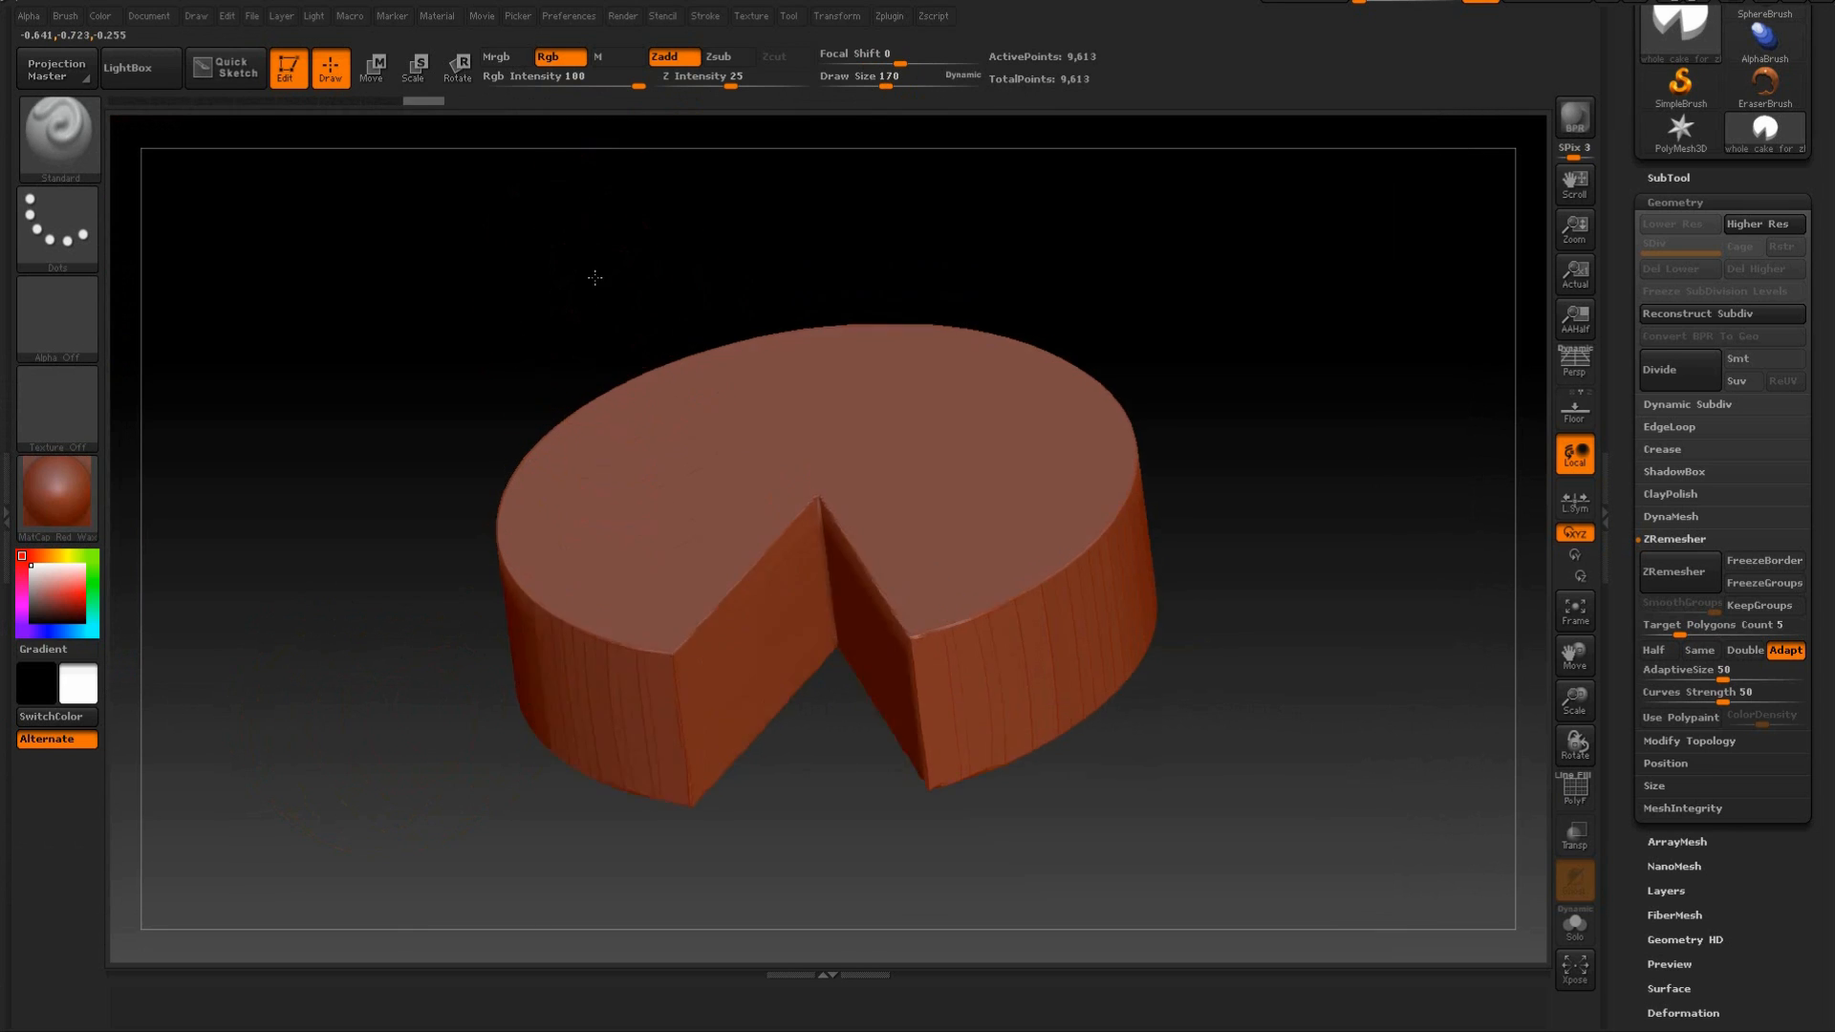
{"action": "left_click_drag", "start_coordinate": [378, 247], "coordinate": [407, 337]}
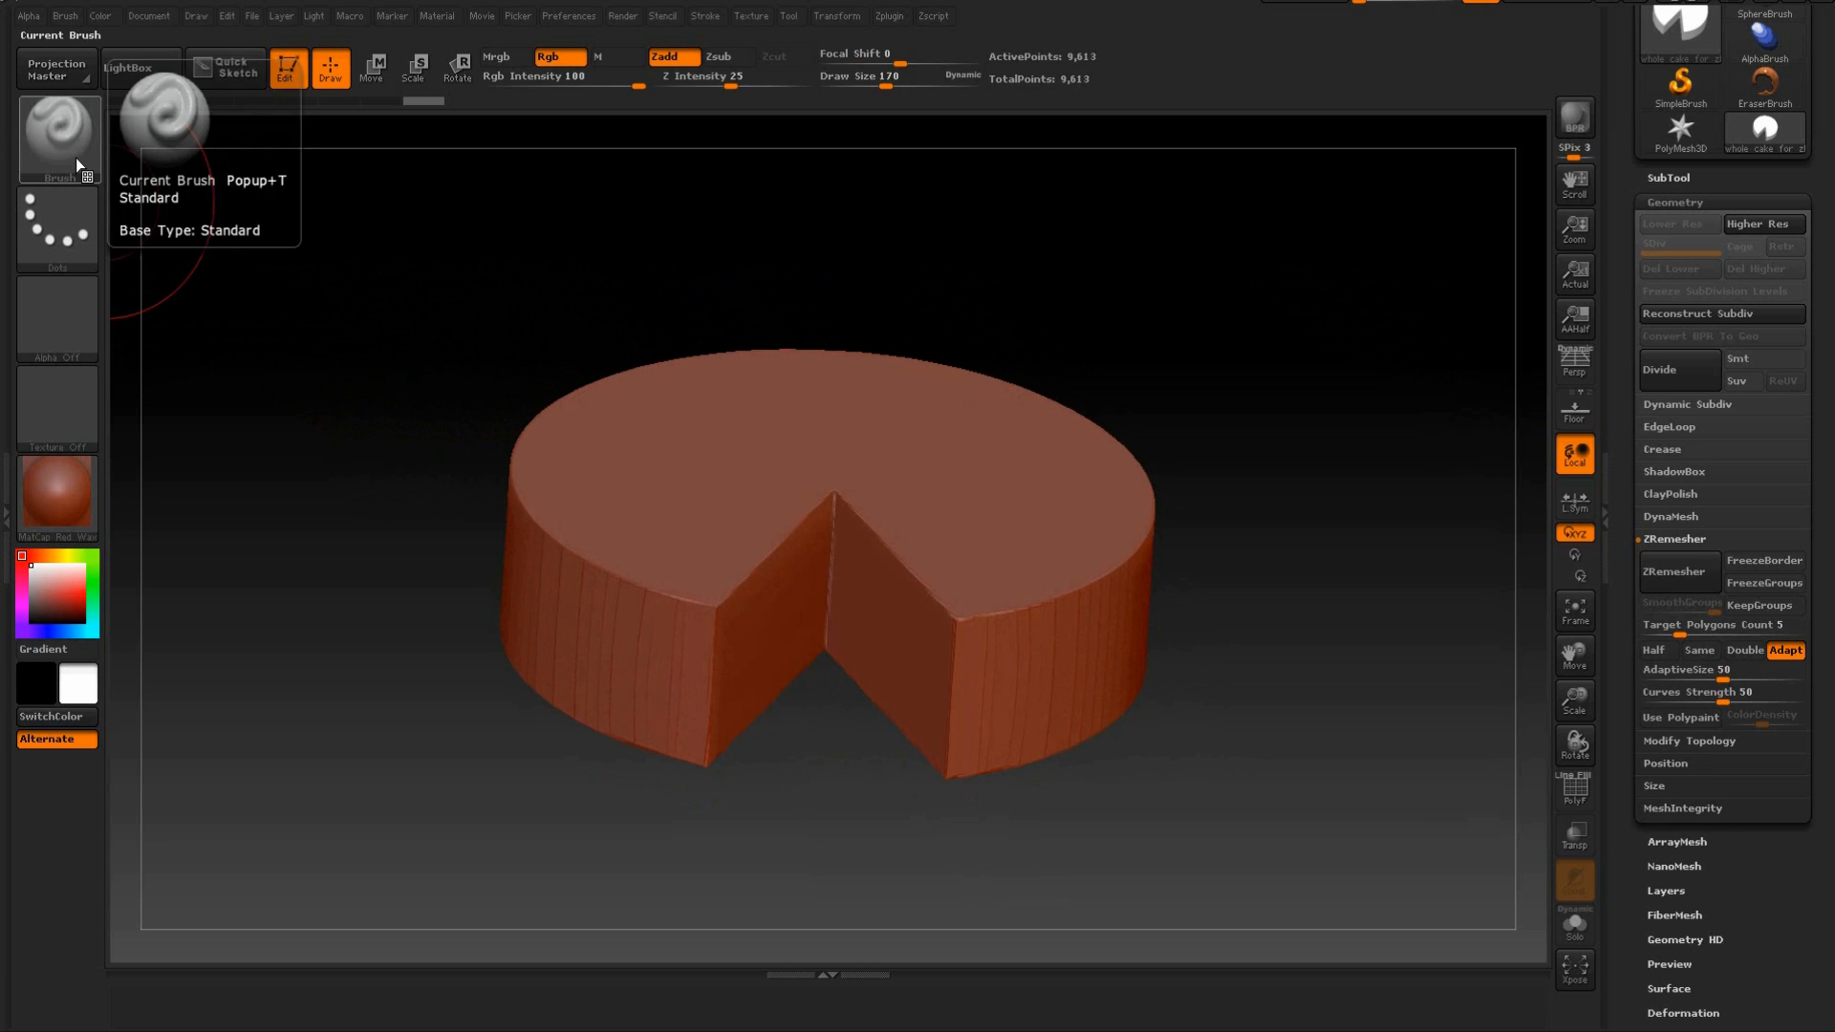
{"action": "key", "text": "shift"}
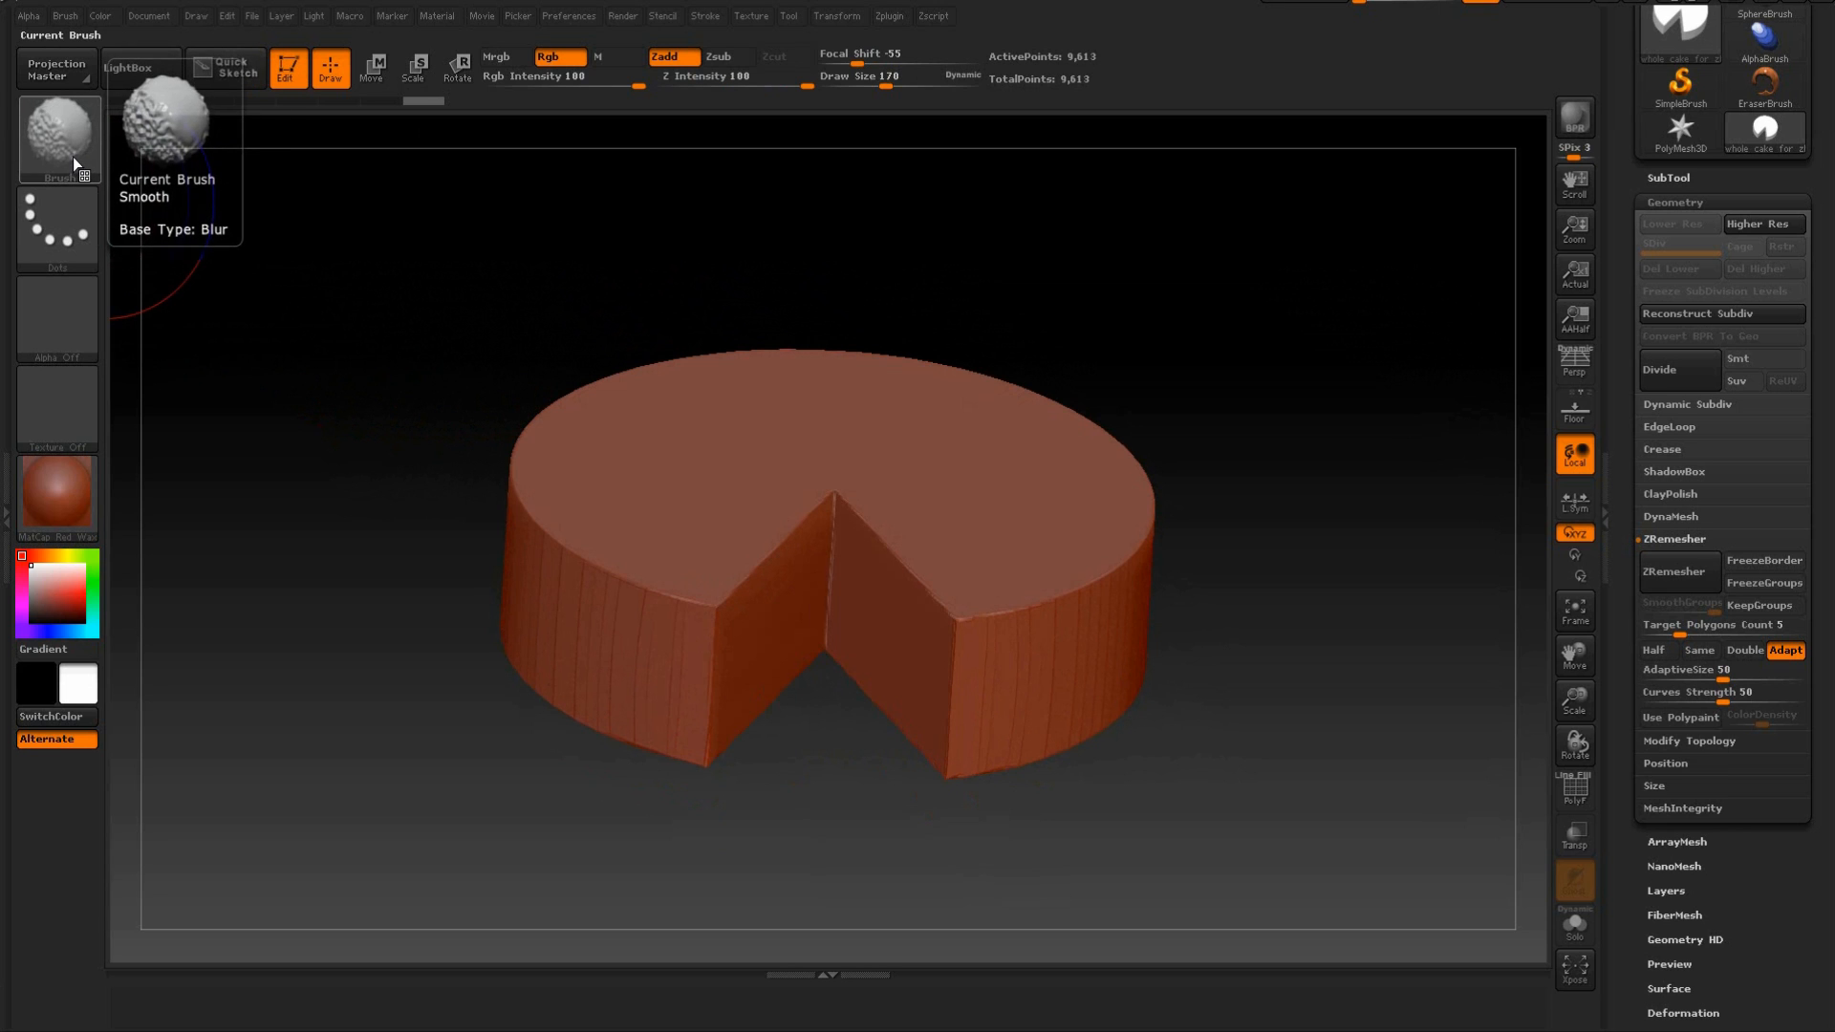
{"action": "mouse_move", "coordinate": [487, 265]}
{"action": "left_mouse_down"}
{"action": "mouse_move", "coordinate": [369, 381]}
{"action": "mouse_move", "coordinate": [470, 360]}
{"action": "mouse_move", "coordinate": [430, 307]}
{"action": "mouse_move", "coordinate": [480, 458]}
{"action": "mouse_move", "coordinate": [392, 410]}
{"action": "mouse_move", "coordinate": [401, 475]}
{"action": "left_mouse_up"}
{"action": "key", "text": "shift"}
{"action": "key", "text": "shift"}
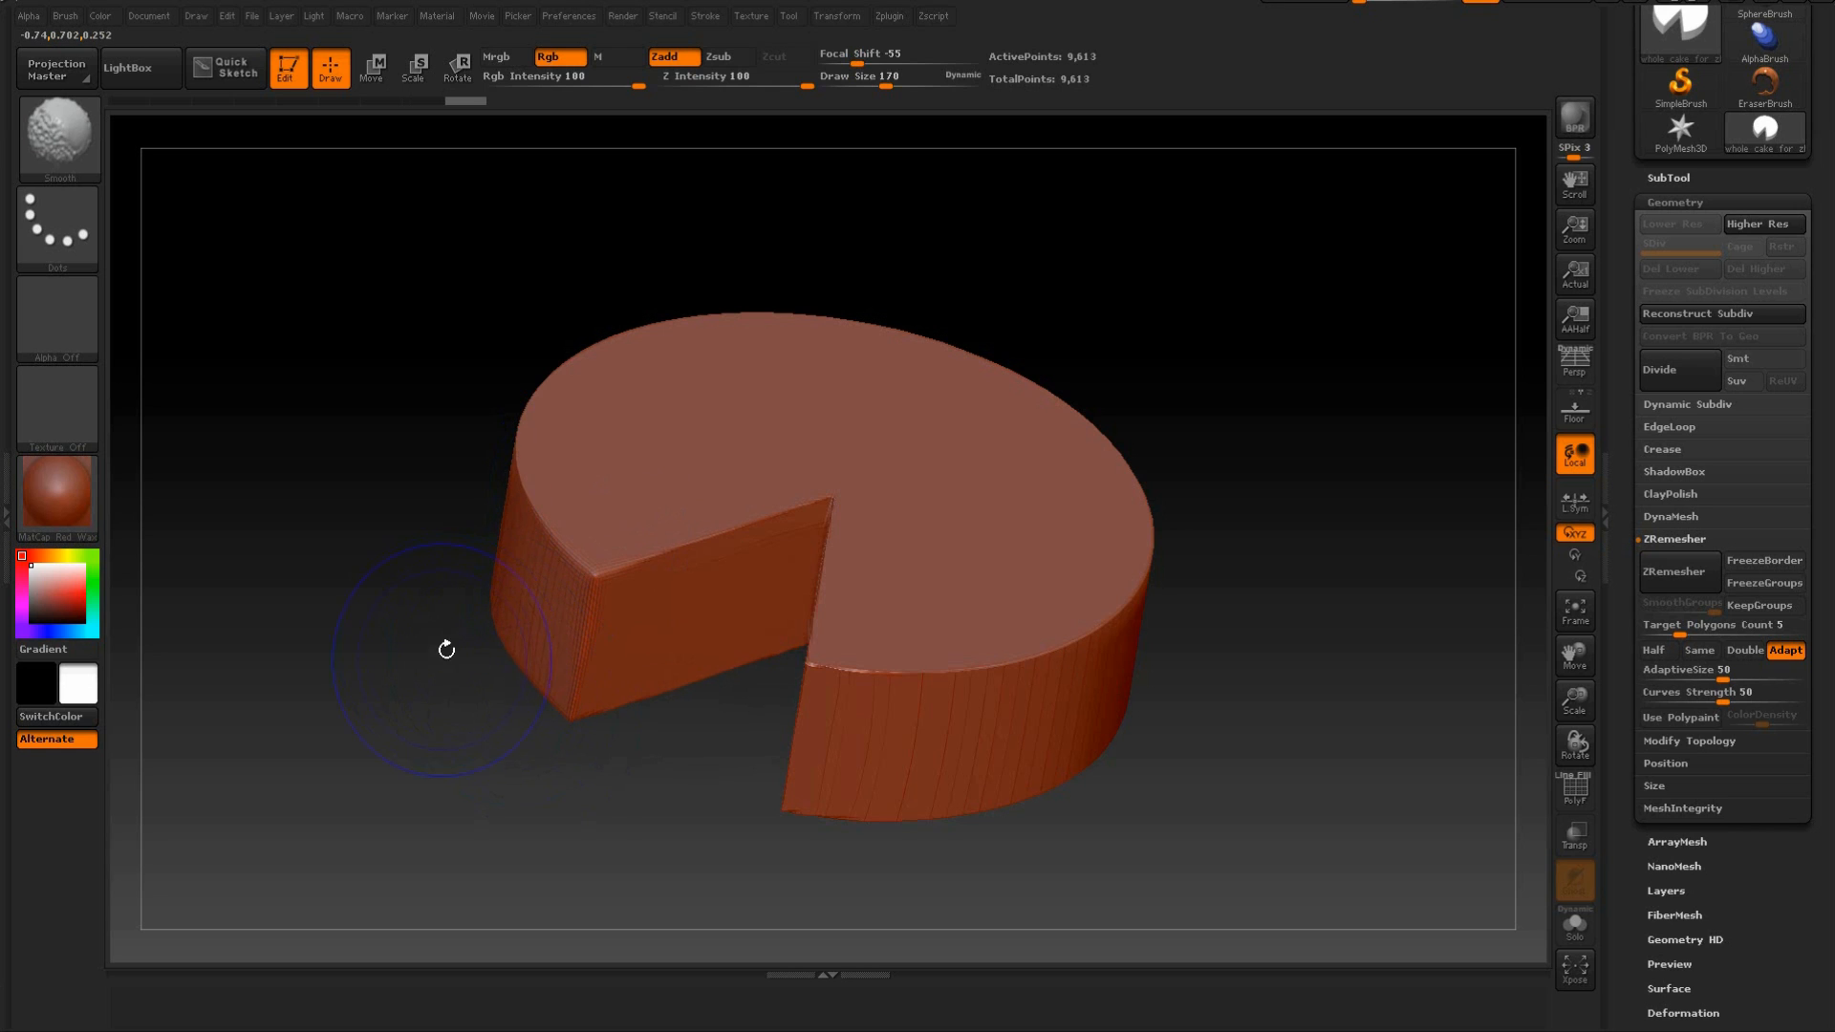
Soften the hard edges and corners around the cake's wedge cutout with the Smooth brush.
{"action": "left_click_drag", "start_coordinate": [445, 656], "coordinate": [431, 746]}
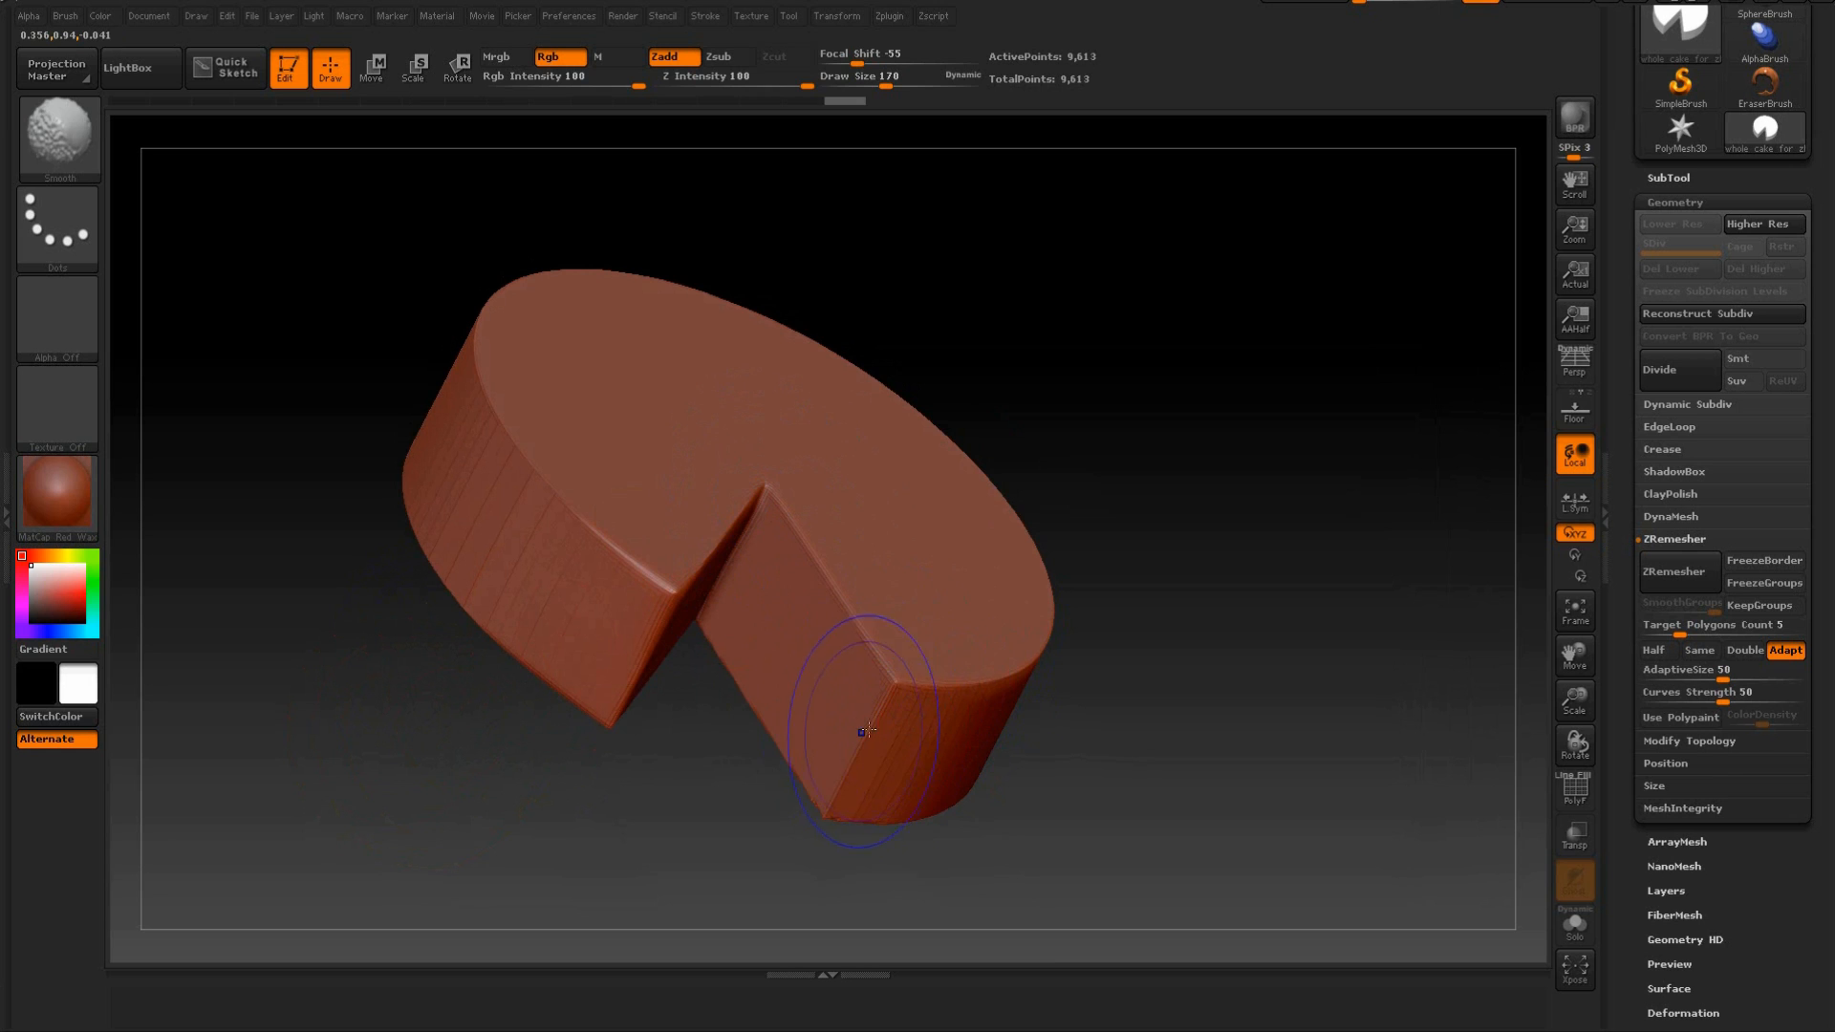
{"action": "left_click_drag", "start_coordinate": [806, 836], "coordinate": [745, 669]}
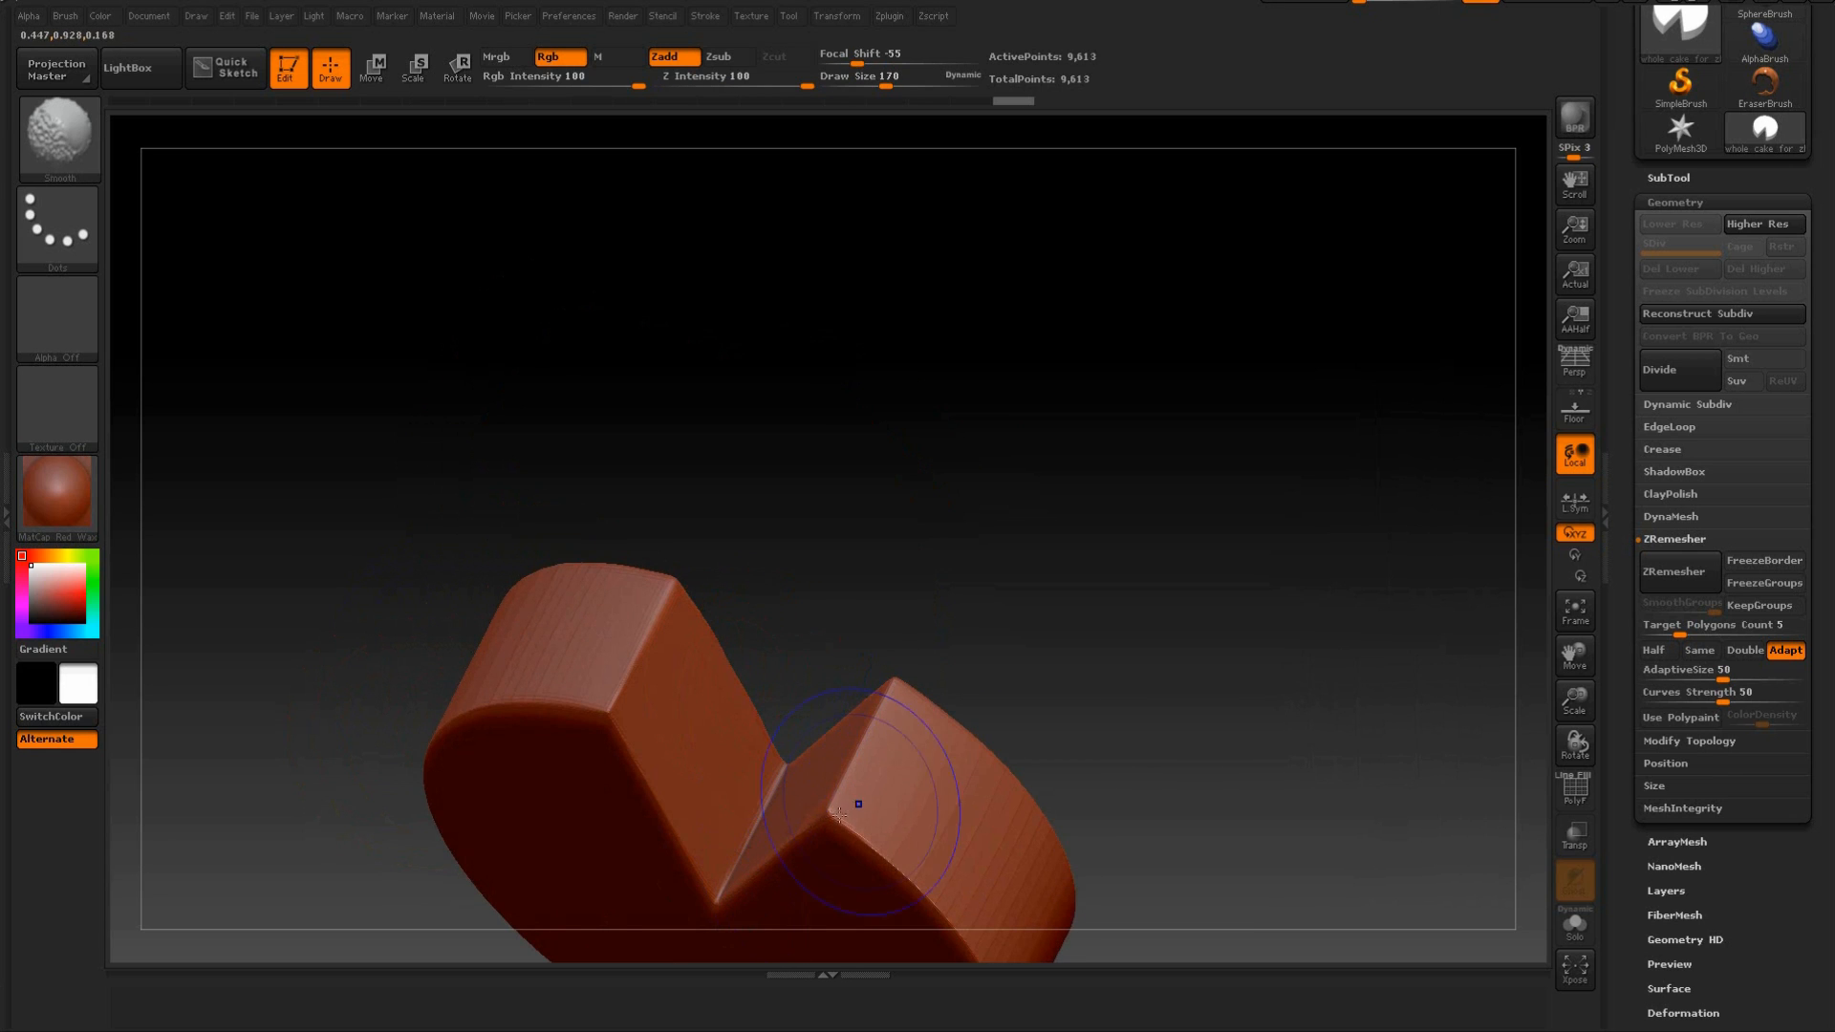
{"action": "left_click_drag", "start_coordinate": [1114, 662], "coordinate": [1142, 593]}
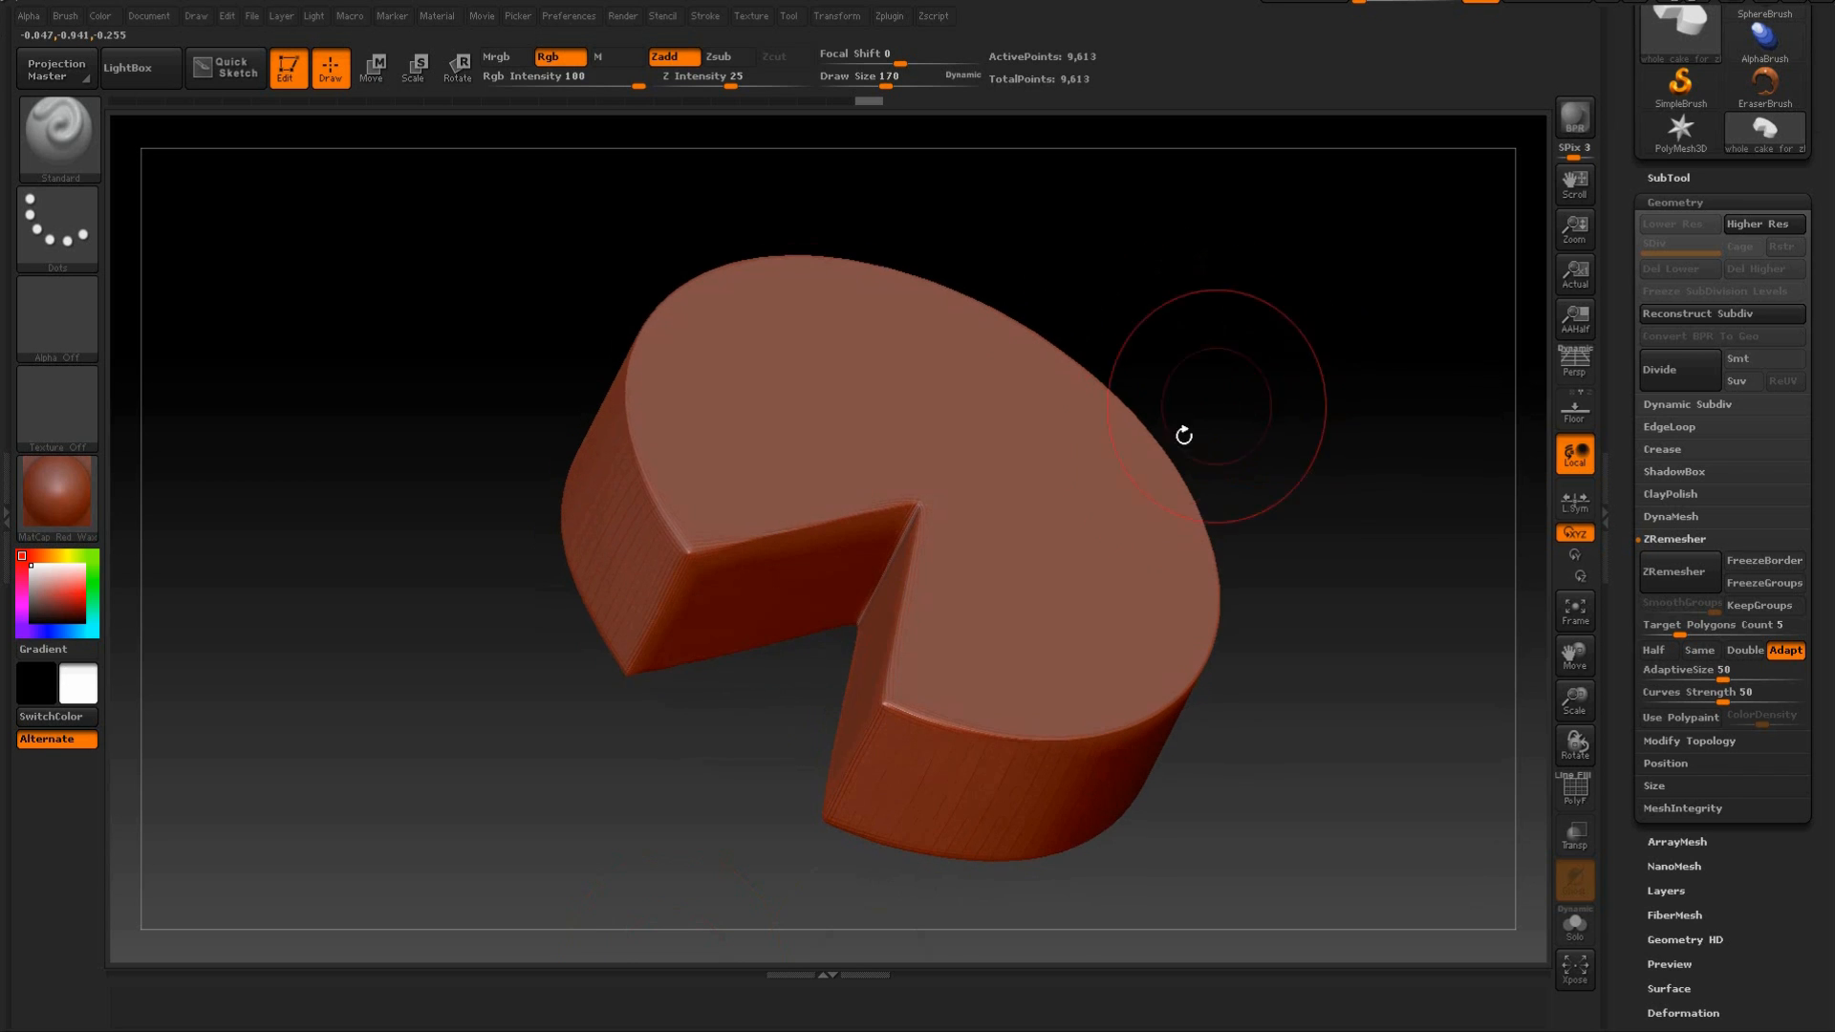
{"action": "key", "text": "shift"}
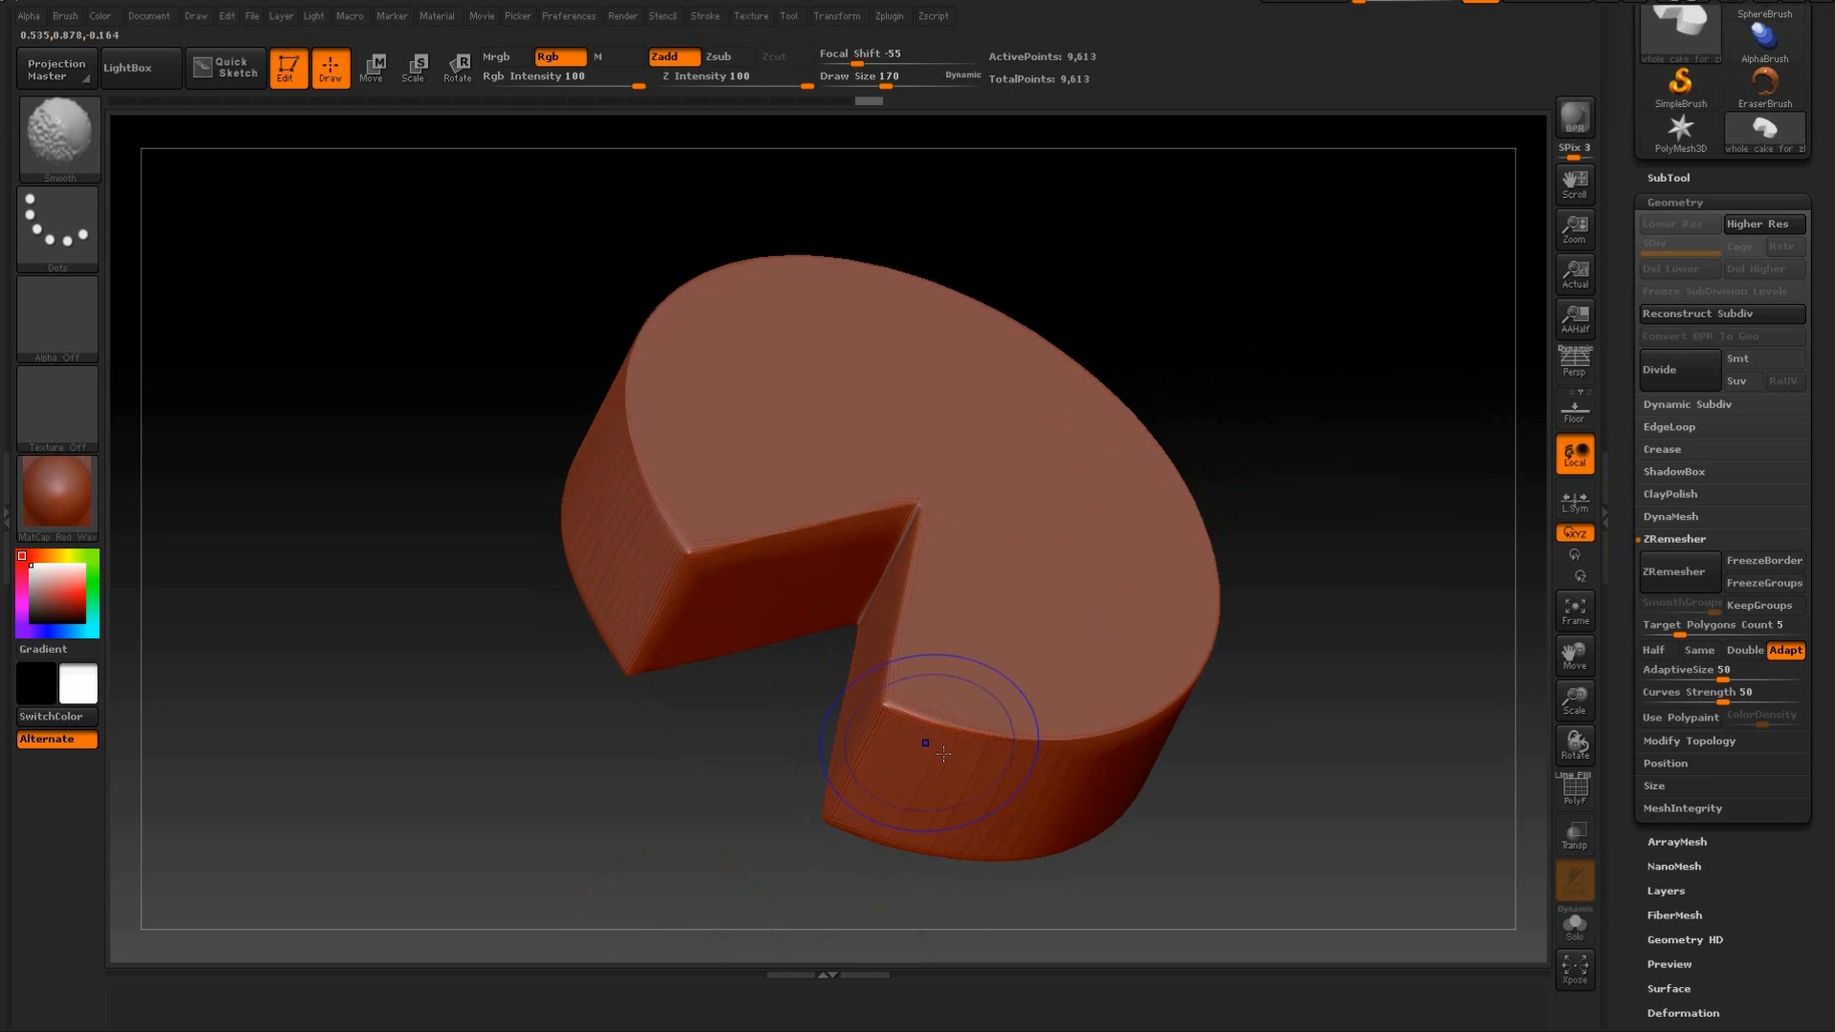
Smooth the cake's outer rims along its top and underside.
{"action": "left_click_drag", "start_coordinate": [1332, 582], "coordinate": [1227, 631]}
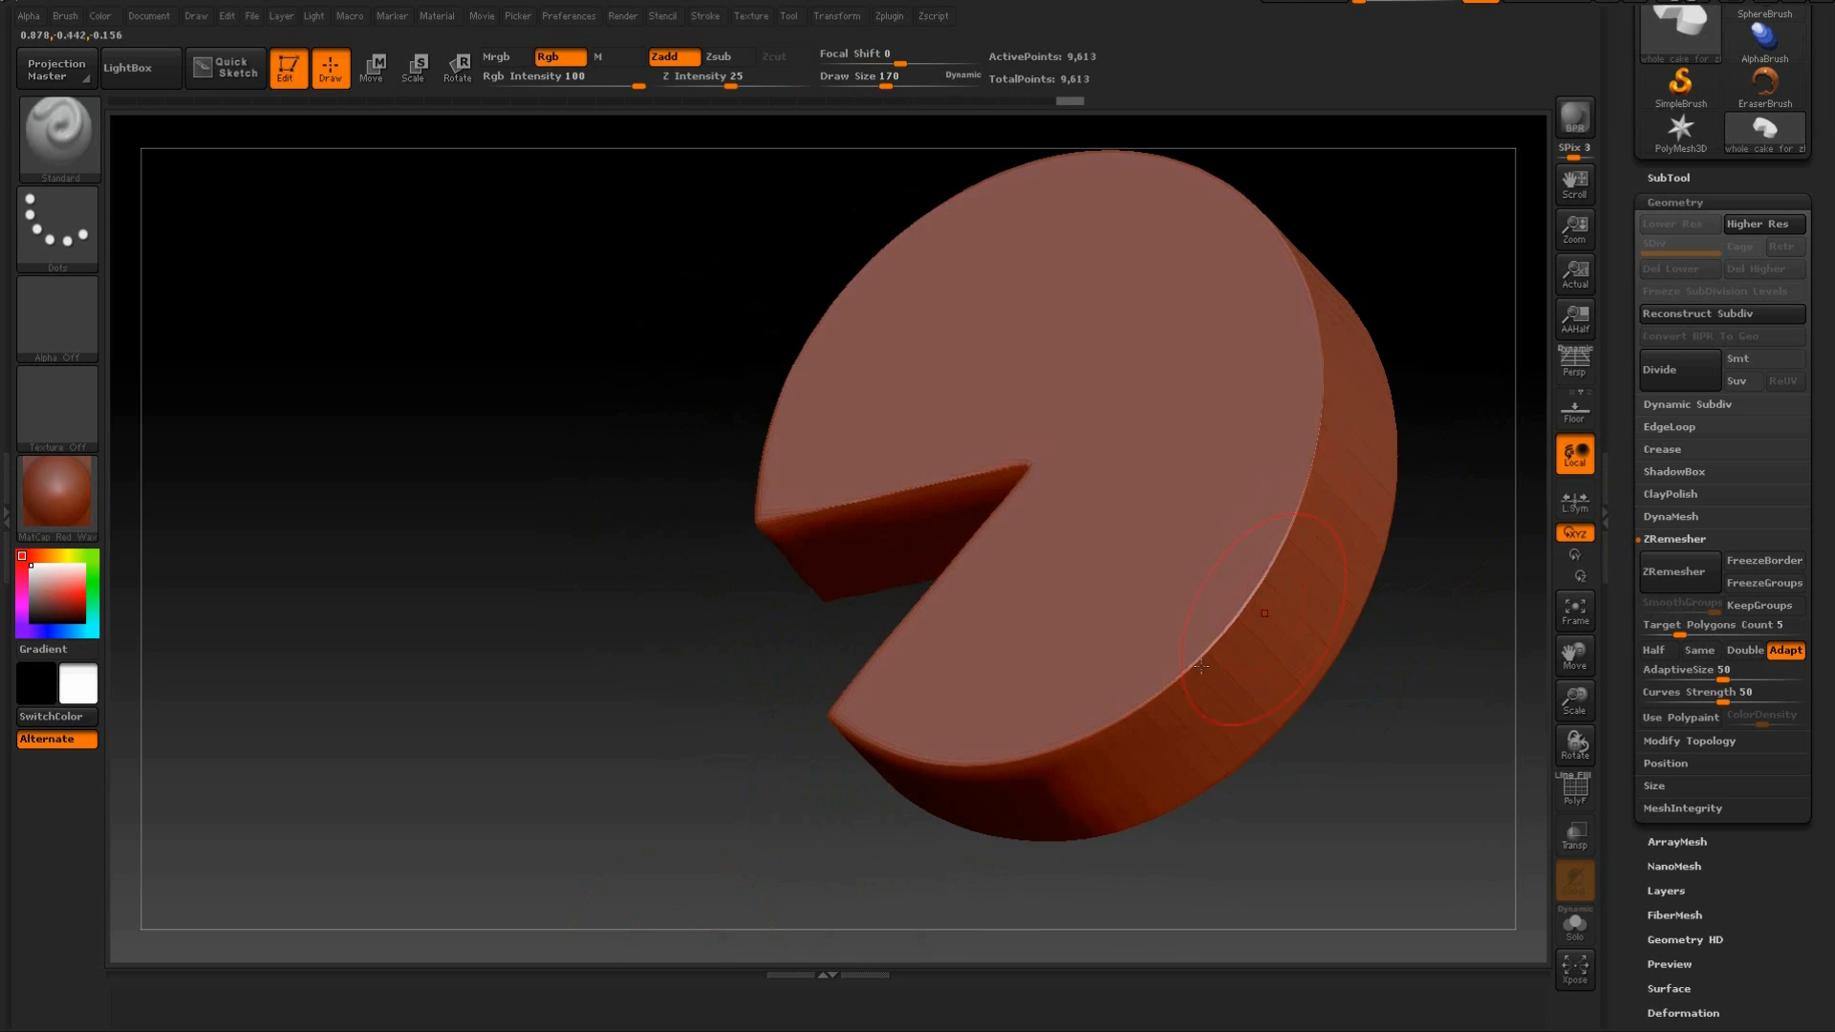
{"action": "left_click_drag", "start_coordinate": [1314, 378], "coordinate": [1434, 361]}
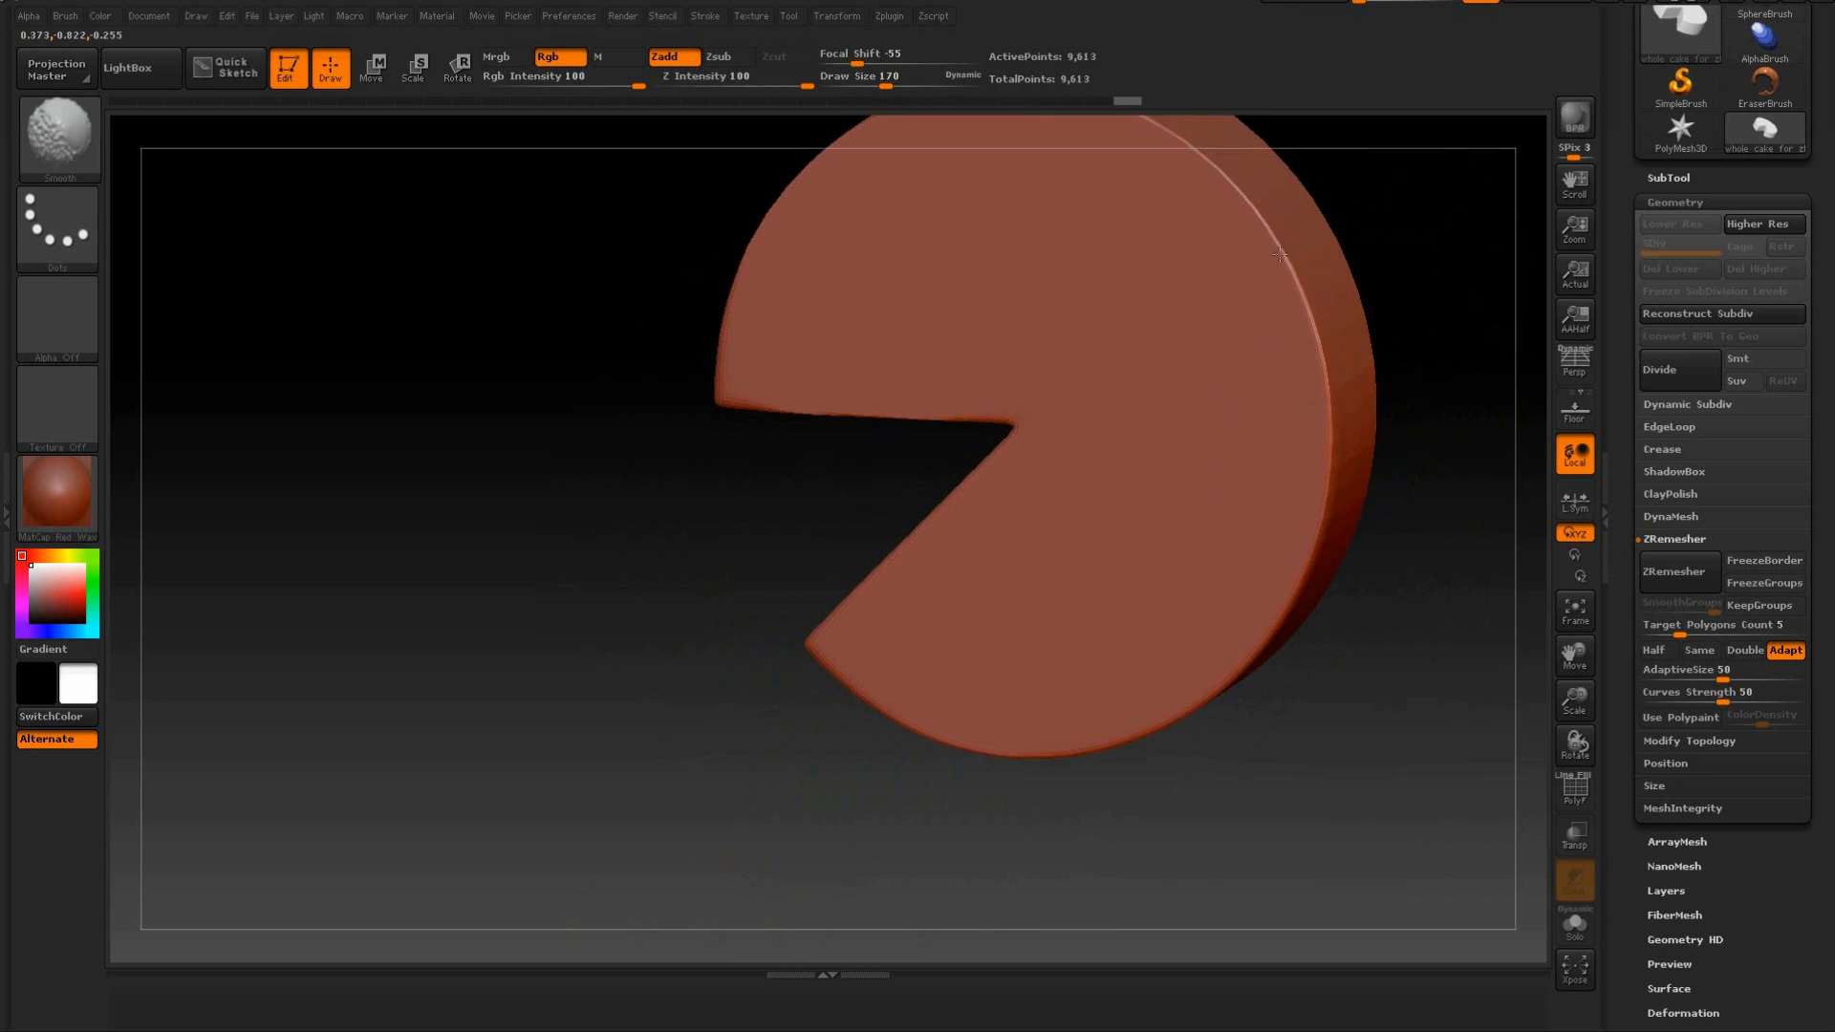
{"action": "left_click_drag", "start_coordinate": [504, 439], "coordinate": [631, 422]}
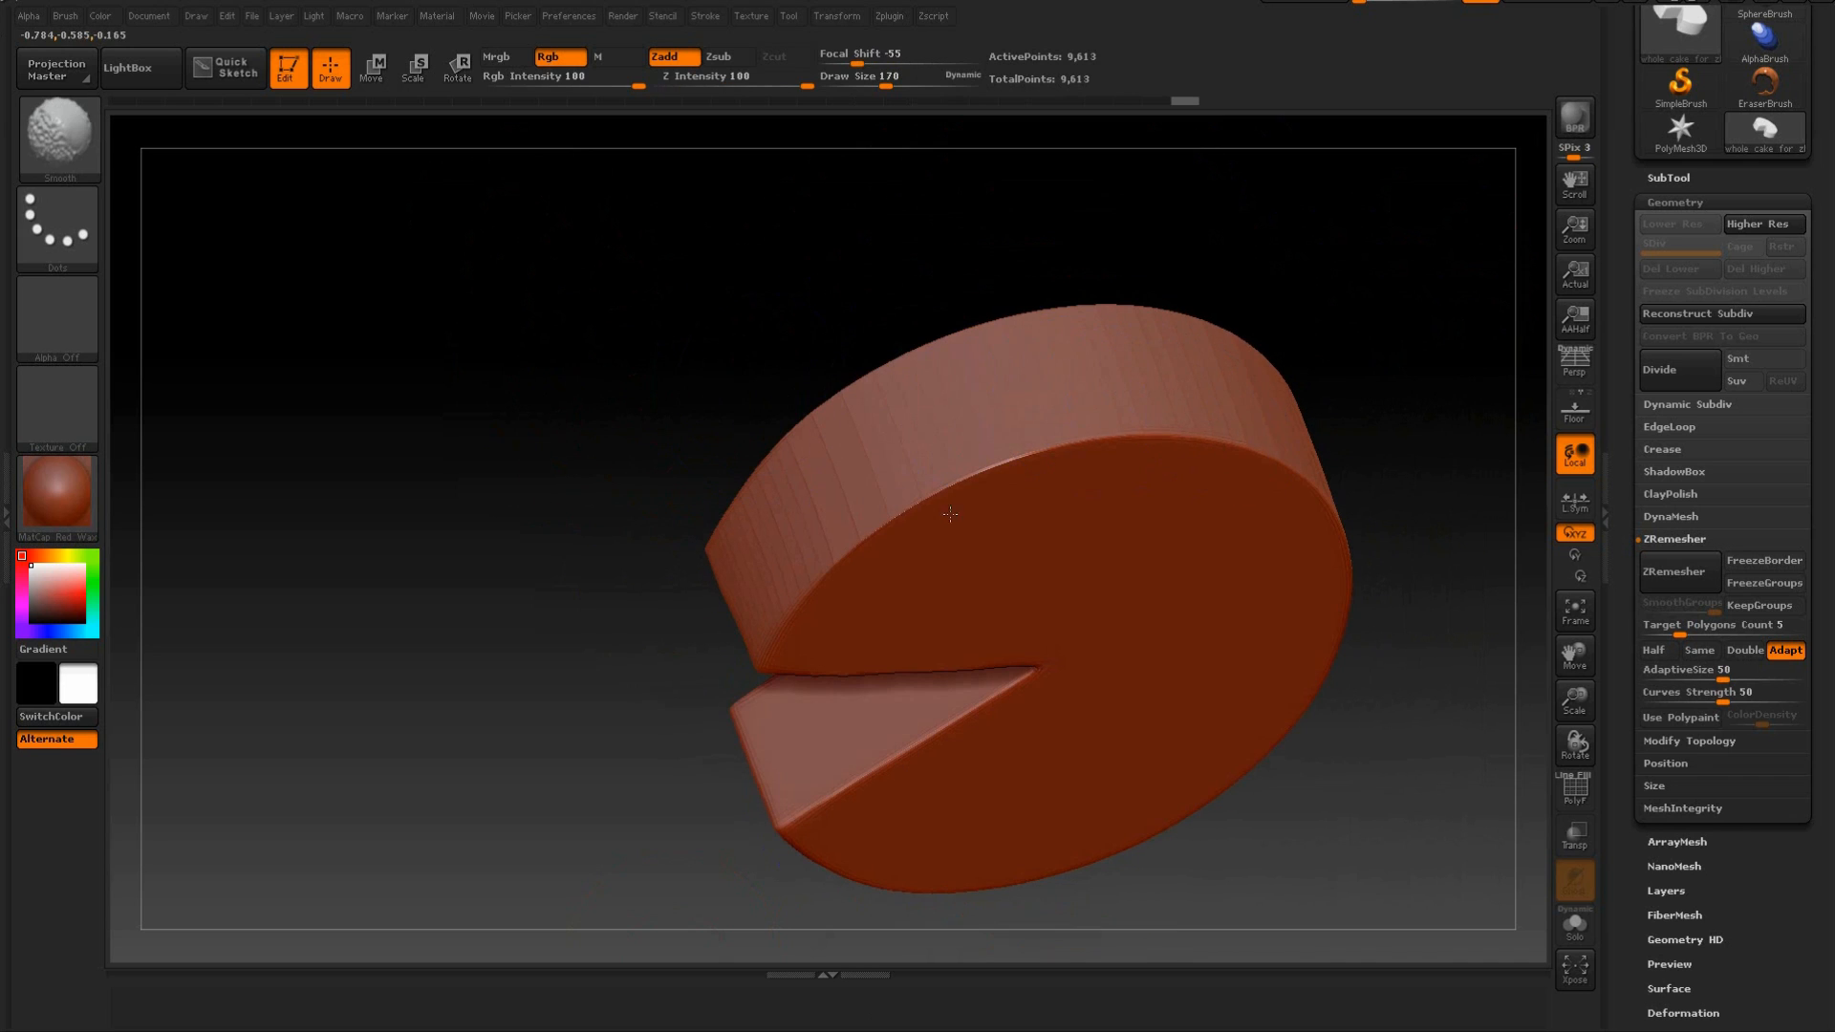
{"action": "left_click_drag", "start_coordinate": [741, 475], "coordinate": [1167, 532]}
{"action": "left_click", "coordinate": [734, 304], "text": "shift"}
{"action": "mouse_move", "coordinate": [649, 279]}
{"action": "left_mouse_down", "text": "shift"}
{"action": "mouse_move", "coordinate": [620, 275]}
{"action": "mouse_move", "coordinate": [581, 373]}
{"action": "mouse_move", "coordinate": [651, 316]}
{"action": "mouse_move", "coordinate": [622, 316]}
{"action": "mouse_move", "coordinate": [631, 347]}
{"action": "mouse_move", "coordinate": [609, 284]}
{"action": "mouse_move", "coordinate": [491, 577]}
{"action": "mouse_move", "coordinate": [496, 491]}
{"action": "mouse_move", "coordinate": [484, 530]}
{"action": "mouse_move", "coordinate": [475, 488]}
{"action": "left_mouse_up", "text": "shift"}
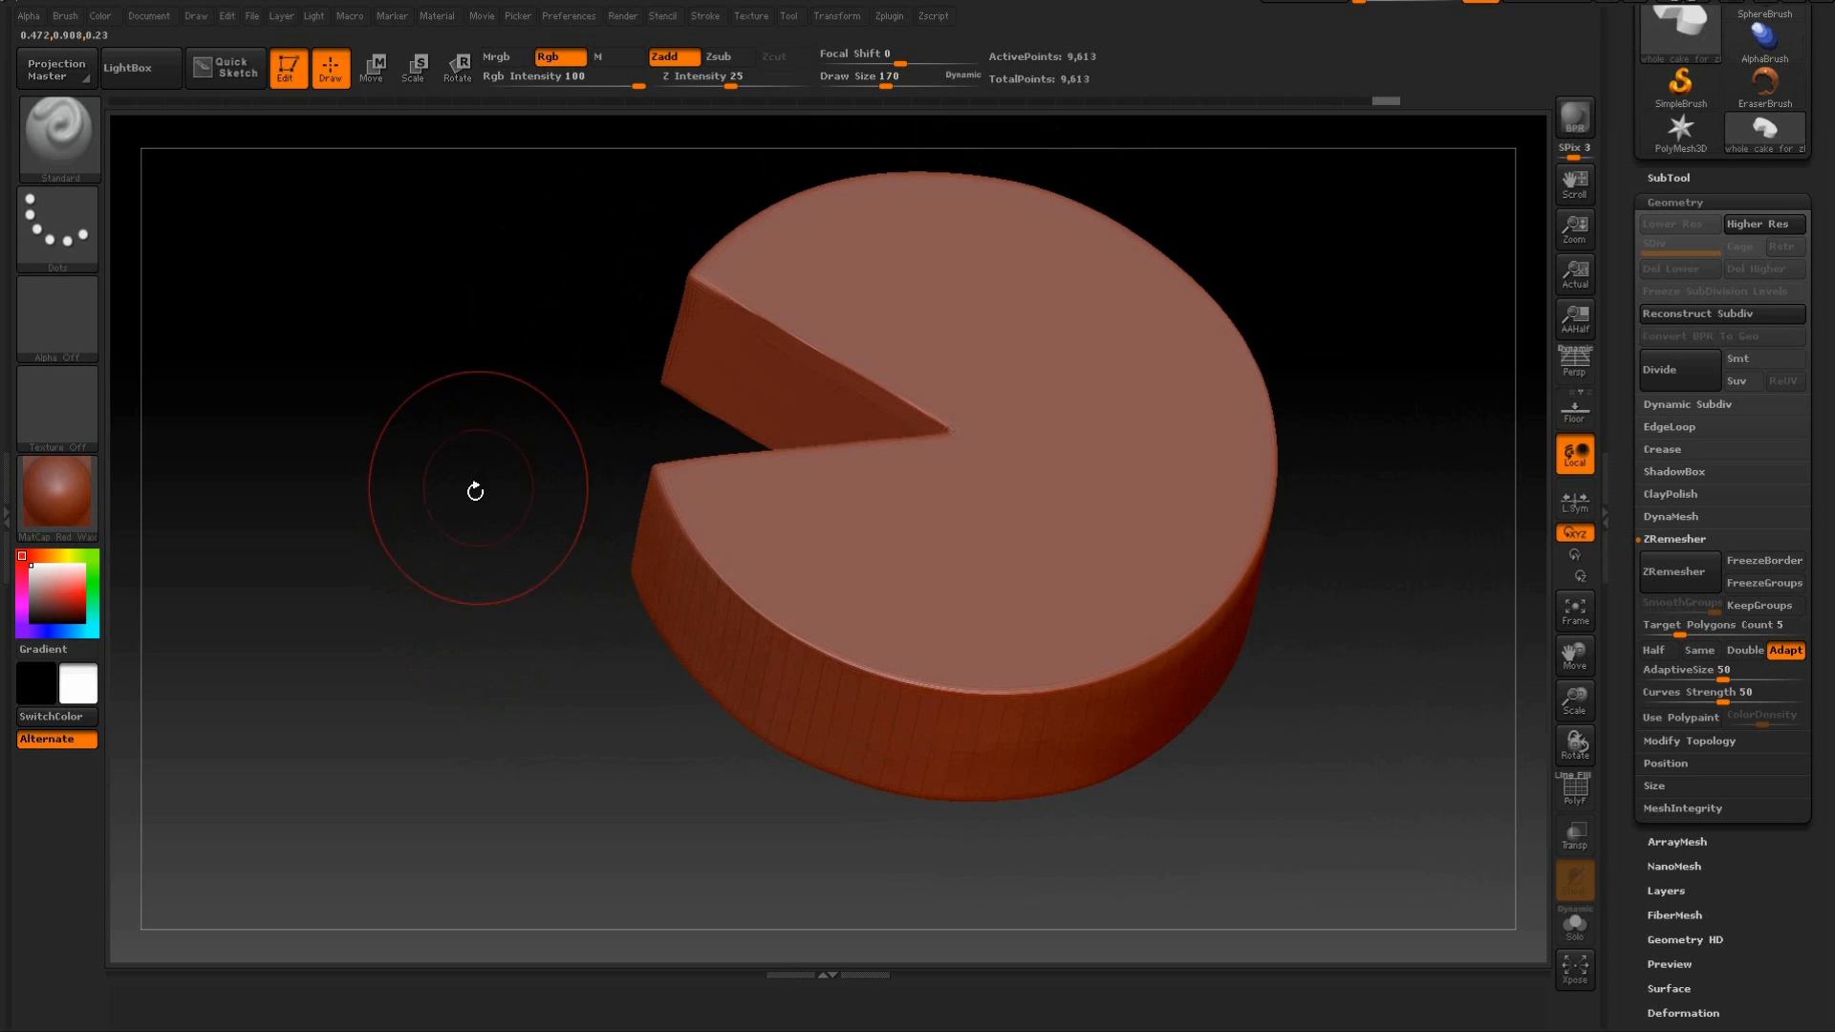
Smooth the cake's side wall, cut edges and bottom rim further with the Smooth brush for a softer, rounder shape.
{"action": "left_click", "coordinate": [76, 143]}
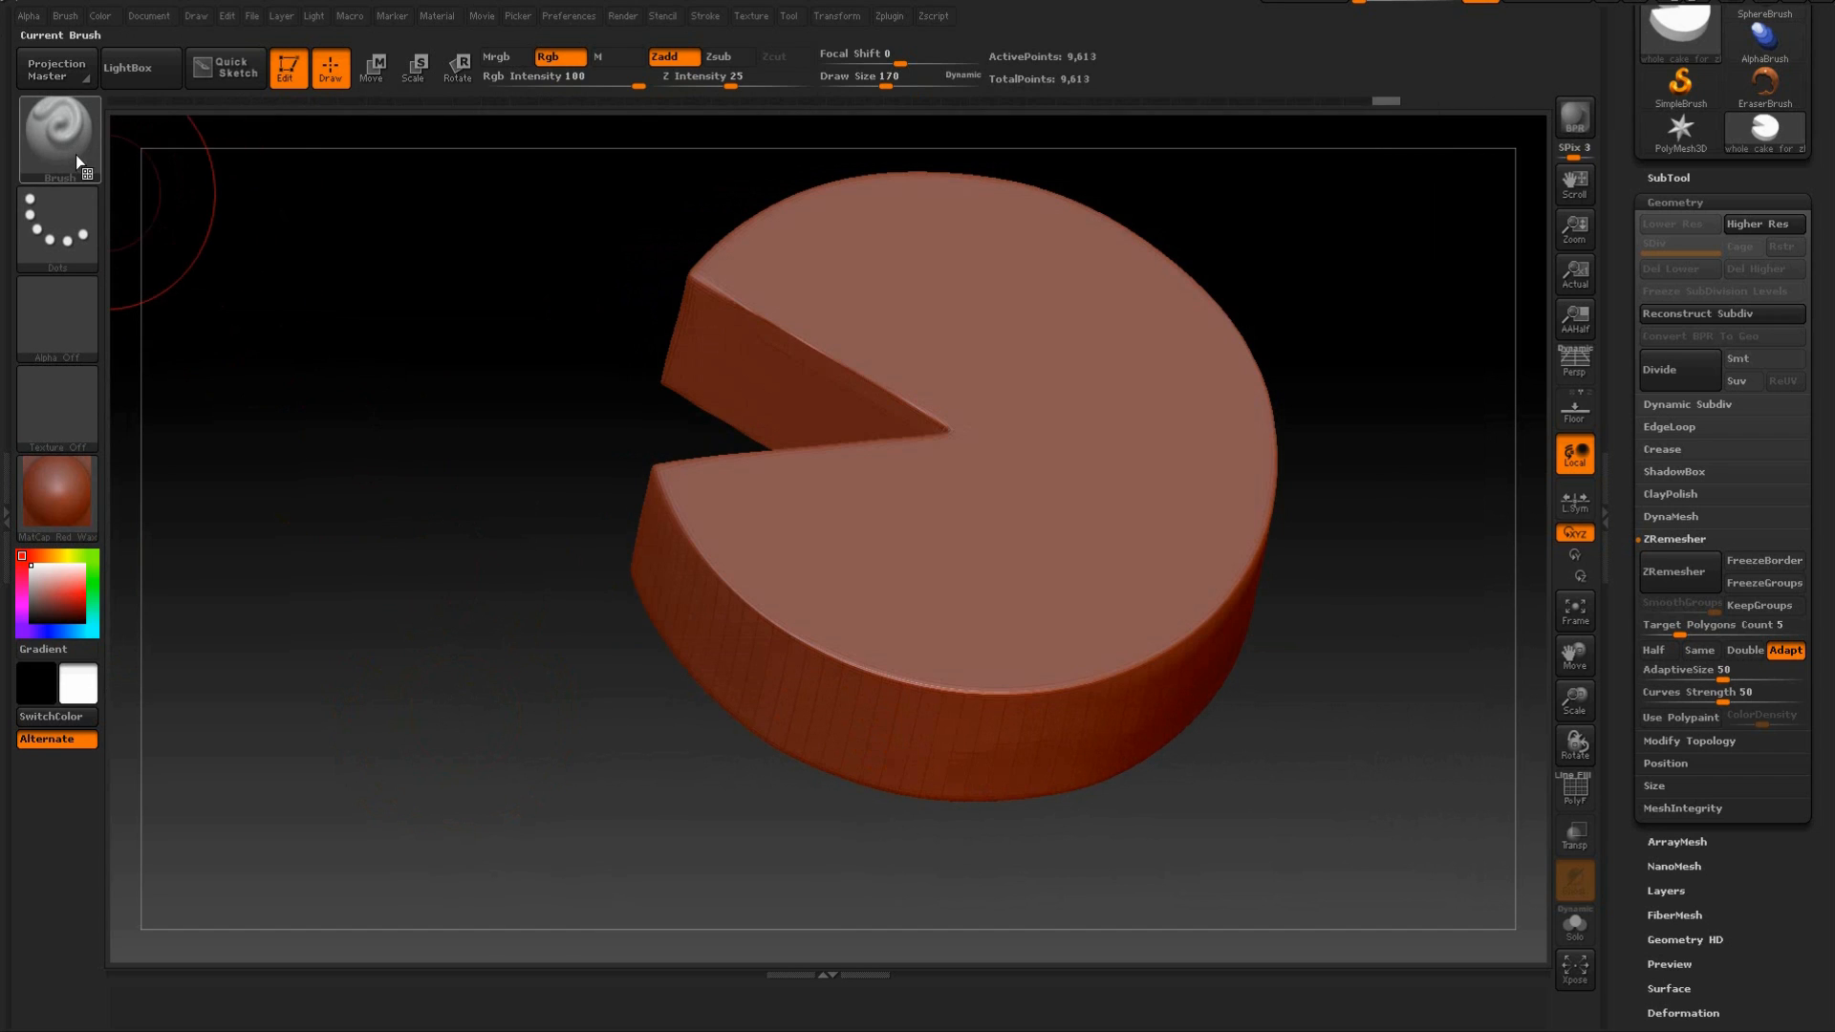
{"action": "left_click_drag", "start_coordinate": [485, 371], "coordinate": [492, 367]}
{"action": "key", "text": "shift"}
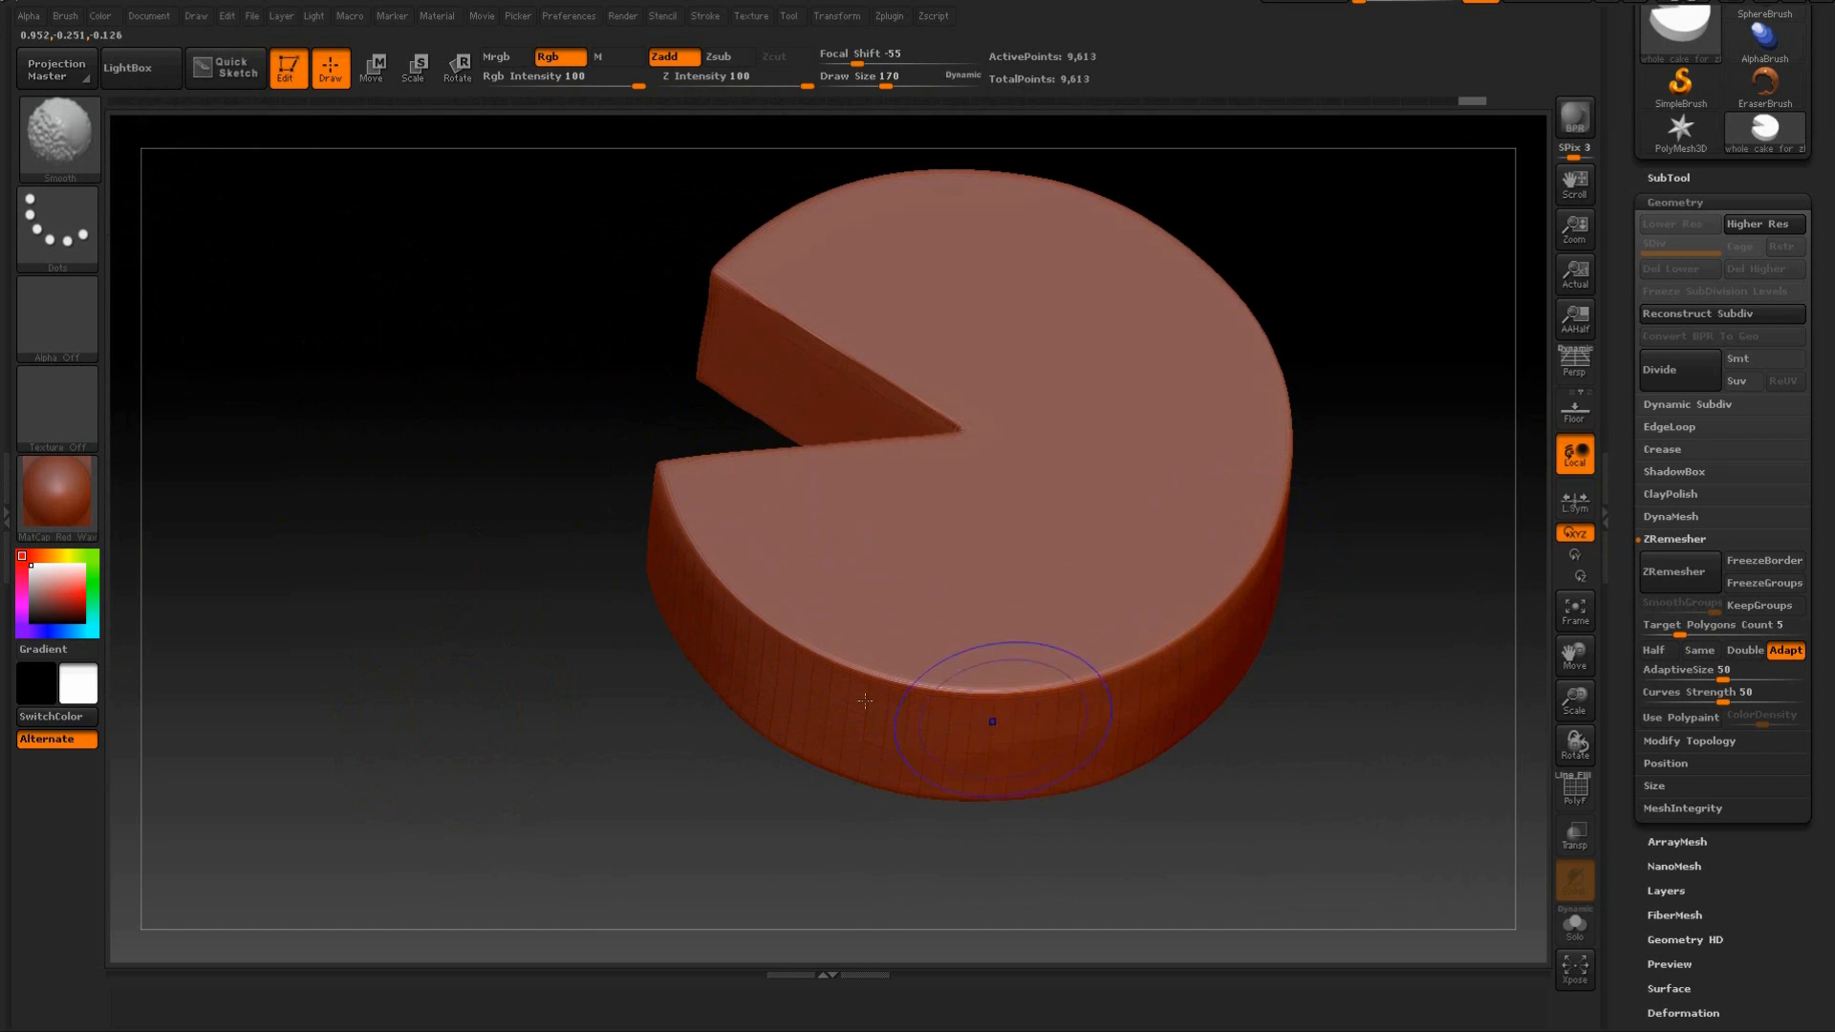
{"action": "left_click_drag", "start_coordinate": [1434, 581], "coordinate": [1209, 483], "text": "shift"}
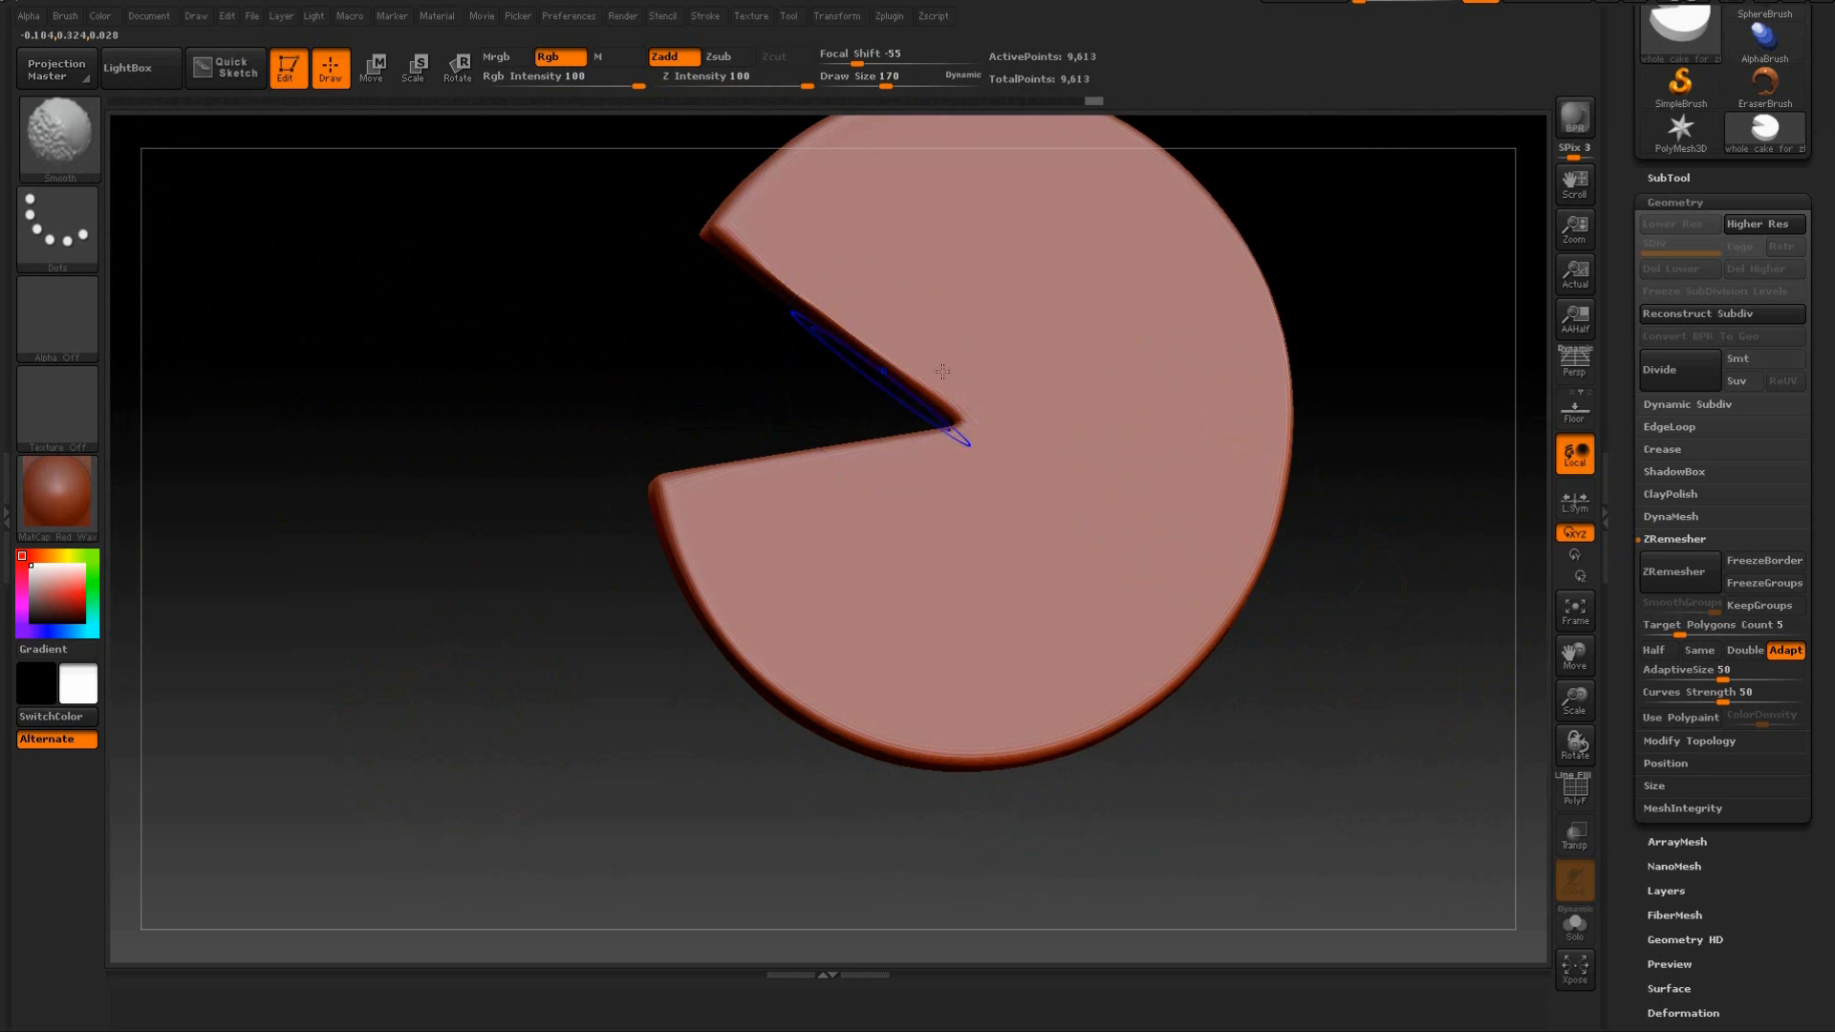
{"action": "left_click_drag", "start_coordinate": [1387, 347], "coordinate": [1266, 479], "text": "alt"}
{"action": "left_click_drag", "start_coordinate": [1180, 266], "coordinate": [982, 453]}
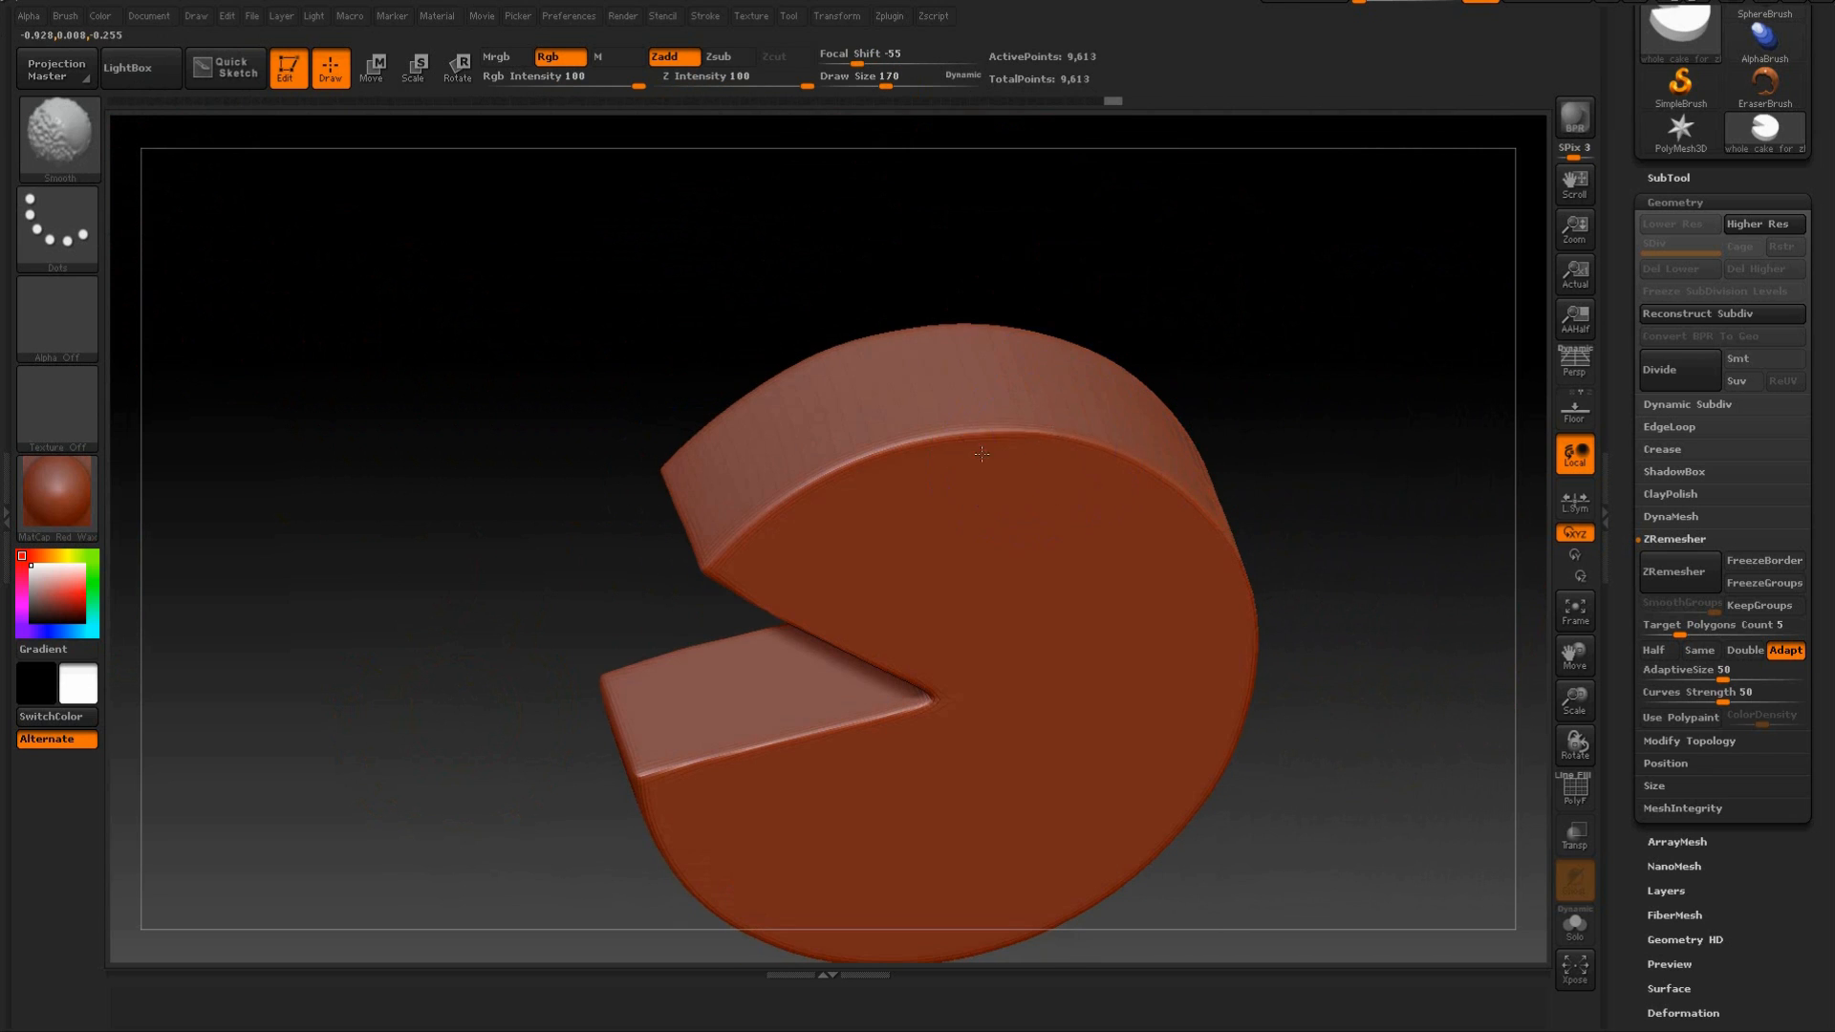
{"action": "left_click_drag", "start_coordinate": [837, 250], "coordinate": [884, 364]}
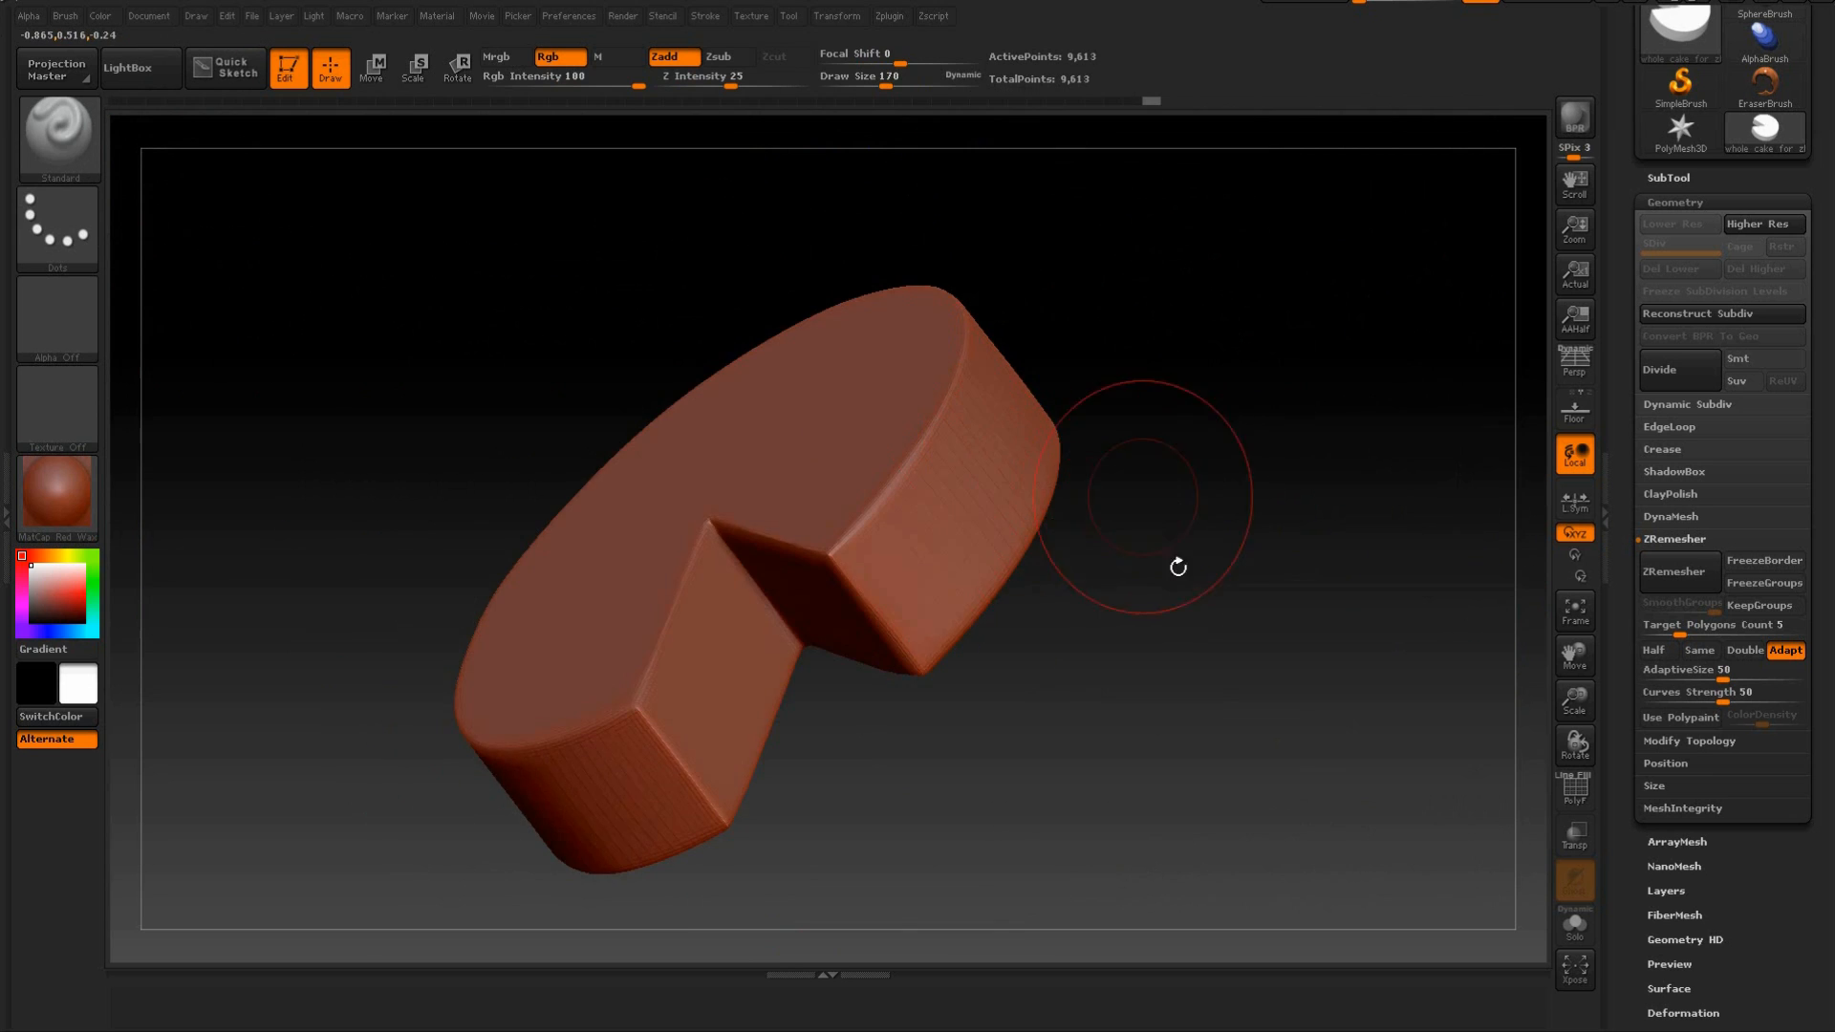
Inspect the smoothed edges from several angles, ending with a front view of the cutout.
{"action": "left_click_drag", "start_coordinate": [1158, 510], "coordinate": [1109, 614]}
{"action": "left_click_drag", "start_coordinate": [1208, 775], "coordinate": [1188, 606]}
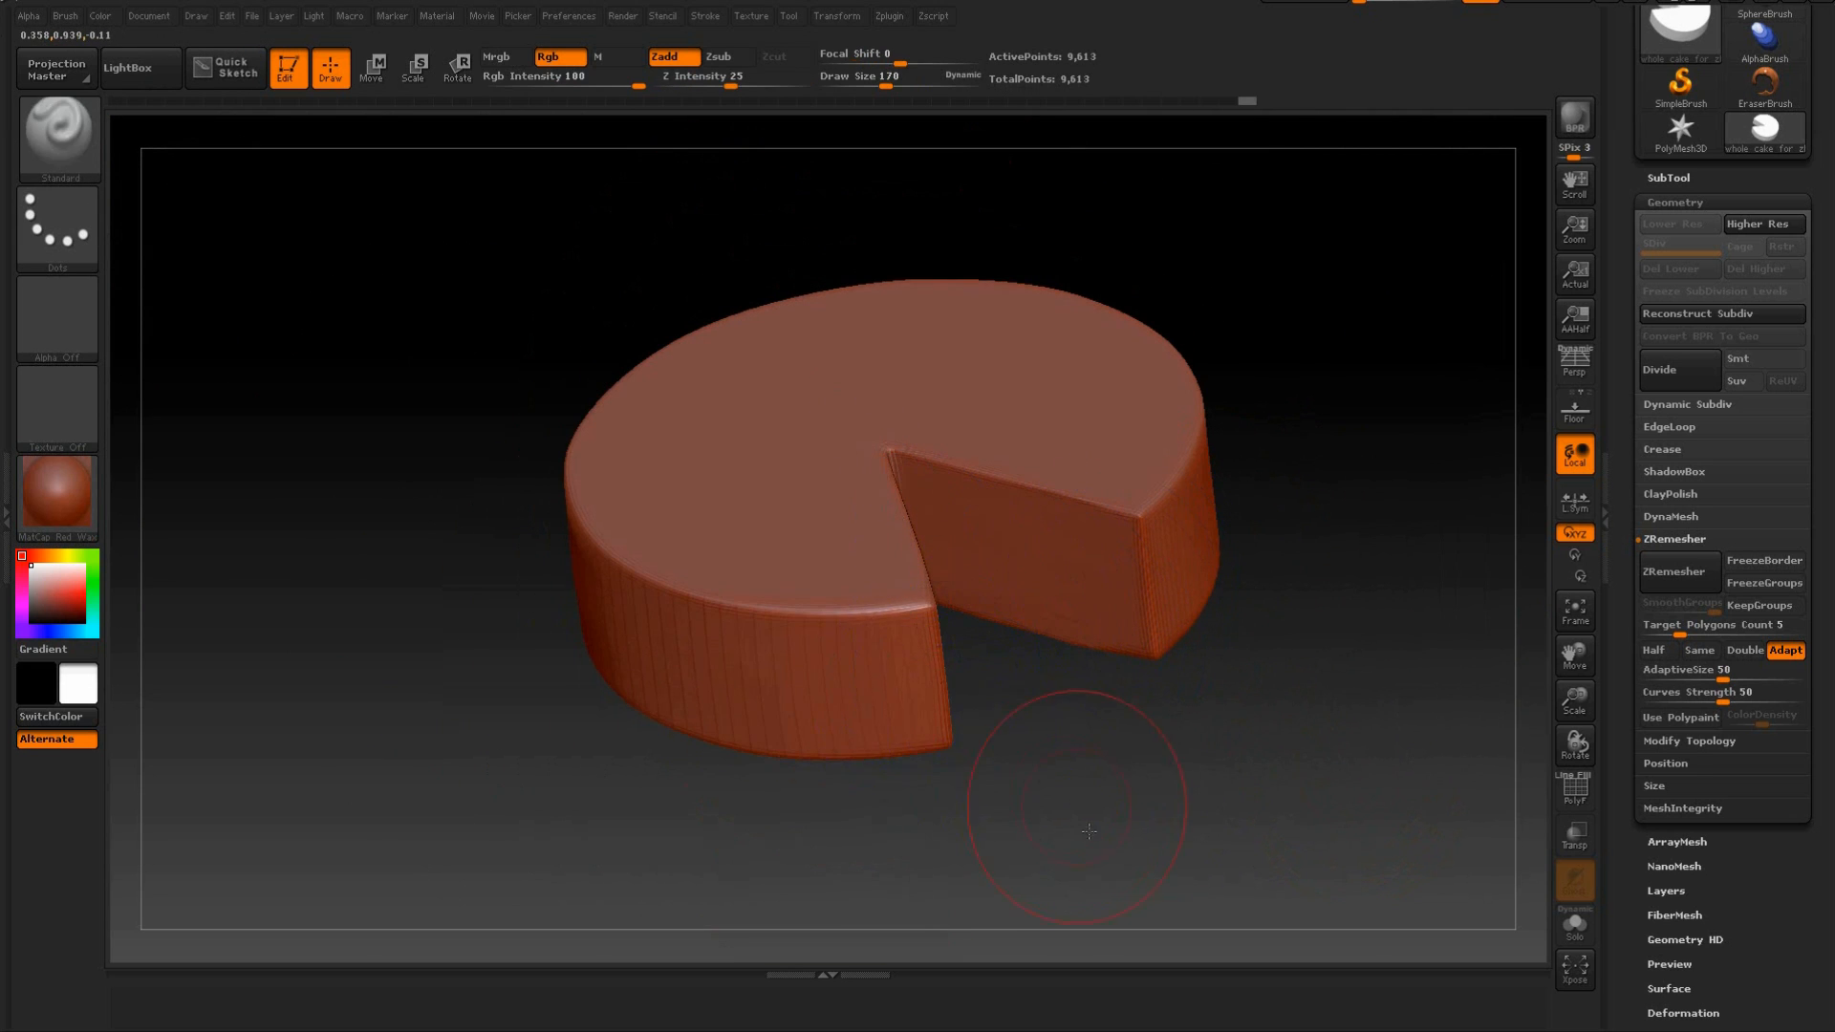
{"action": "left_click_drag", "start_coordinate": [1077, 803], "coordinate": [815, 393]}
{"action": "mouse_move", "coordinate": [1334, 382]}
{"action": "left_mouse_down"}
{"action": "mouse_move", "coordinate": [1321, 533]}
{"action": "mouse_move", "coordinate": [1343, 464]}
{"action": "left_mouse_up"}
{"action": "left_click_drag", "start_coordinate": [1371, 530], "coordinate": [1360, 417], "text": "alt"}
{"action": "left_click_drag", "start_coordinate": [1273, 500], "coordinate": [1274, 565]}
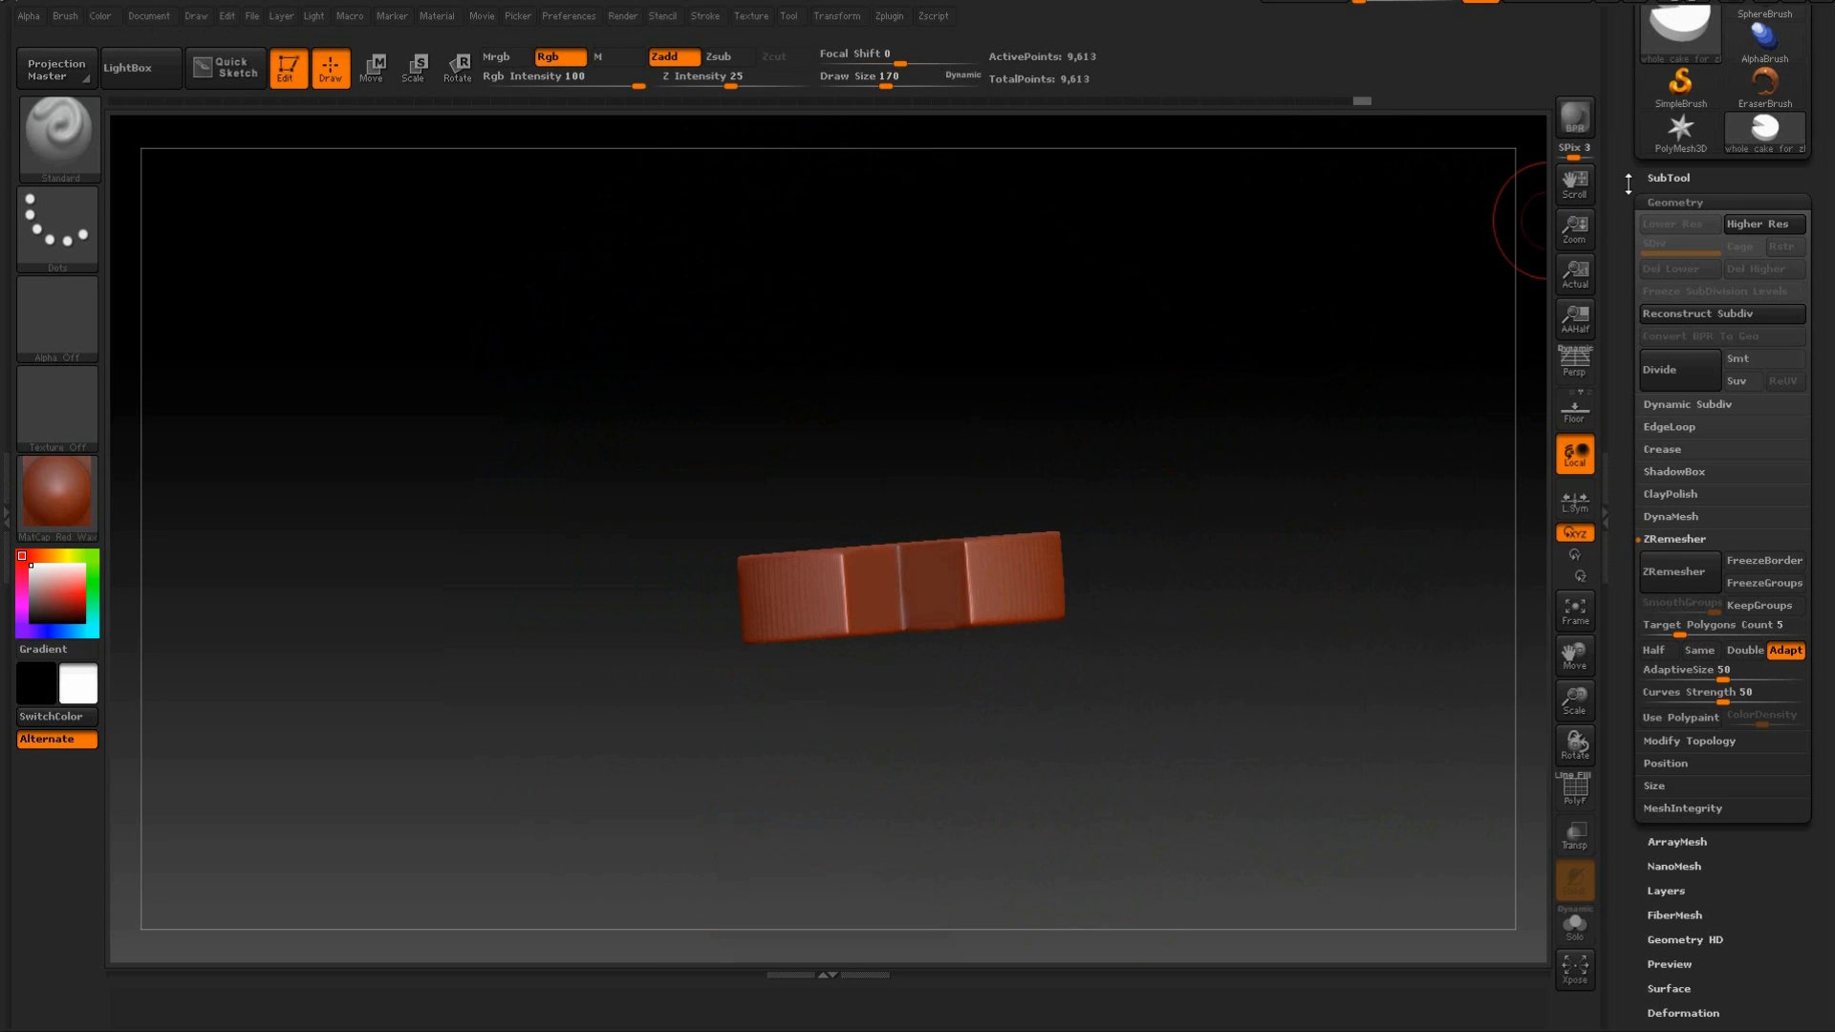
Expand the SubTool settings to show the whole cake's subtool and its list controls, with the cake seen from the front.
{"action": "left_click", "coordinate": [1631, 181]}
{"action": "left_click_drag", "start_coordinate": [1142, 447], "coordinate": [1291, 389]}
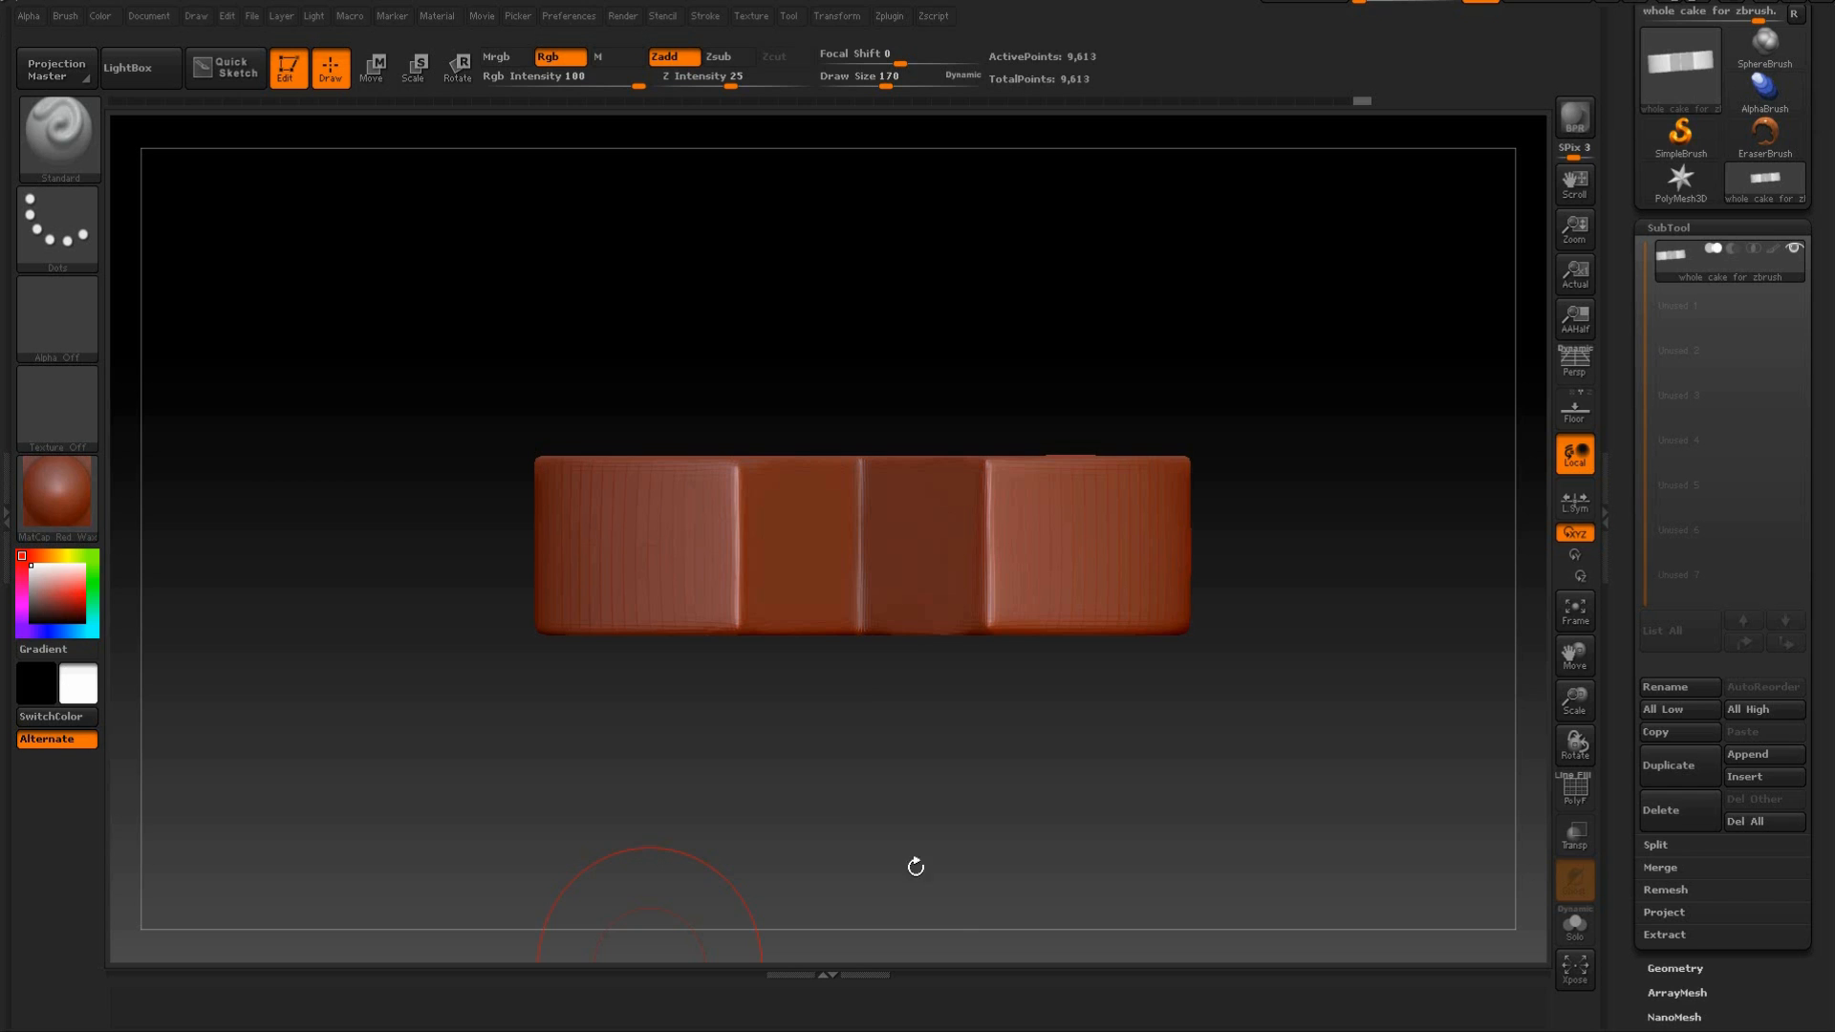
{"action": "left_click_drag", "start_coordinate": [1270, 319], "coordinate": [1200, 550]}
{"action": "left_click_drag", "start_coordinate": [1333, 531], "coordinate": [1282, 376]}
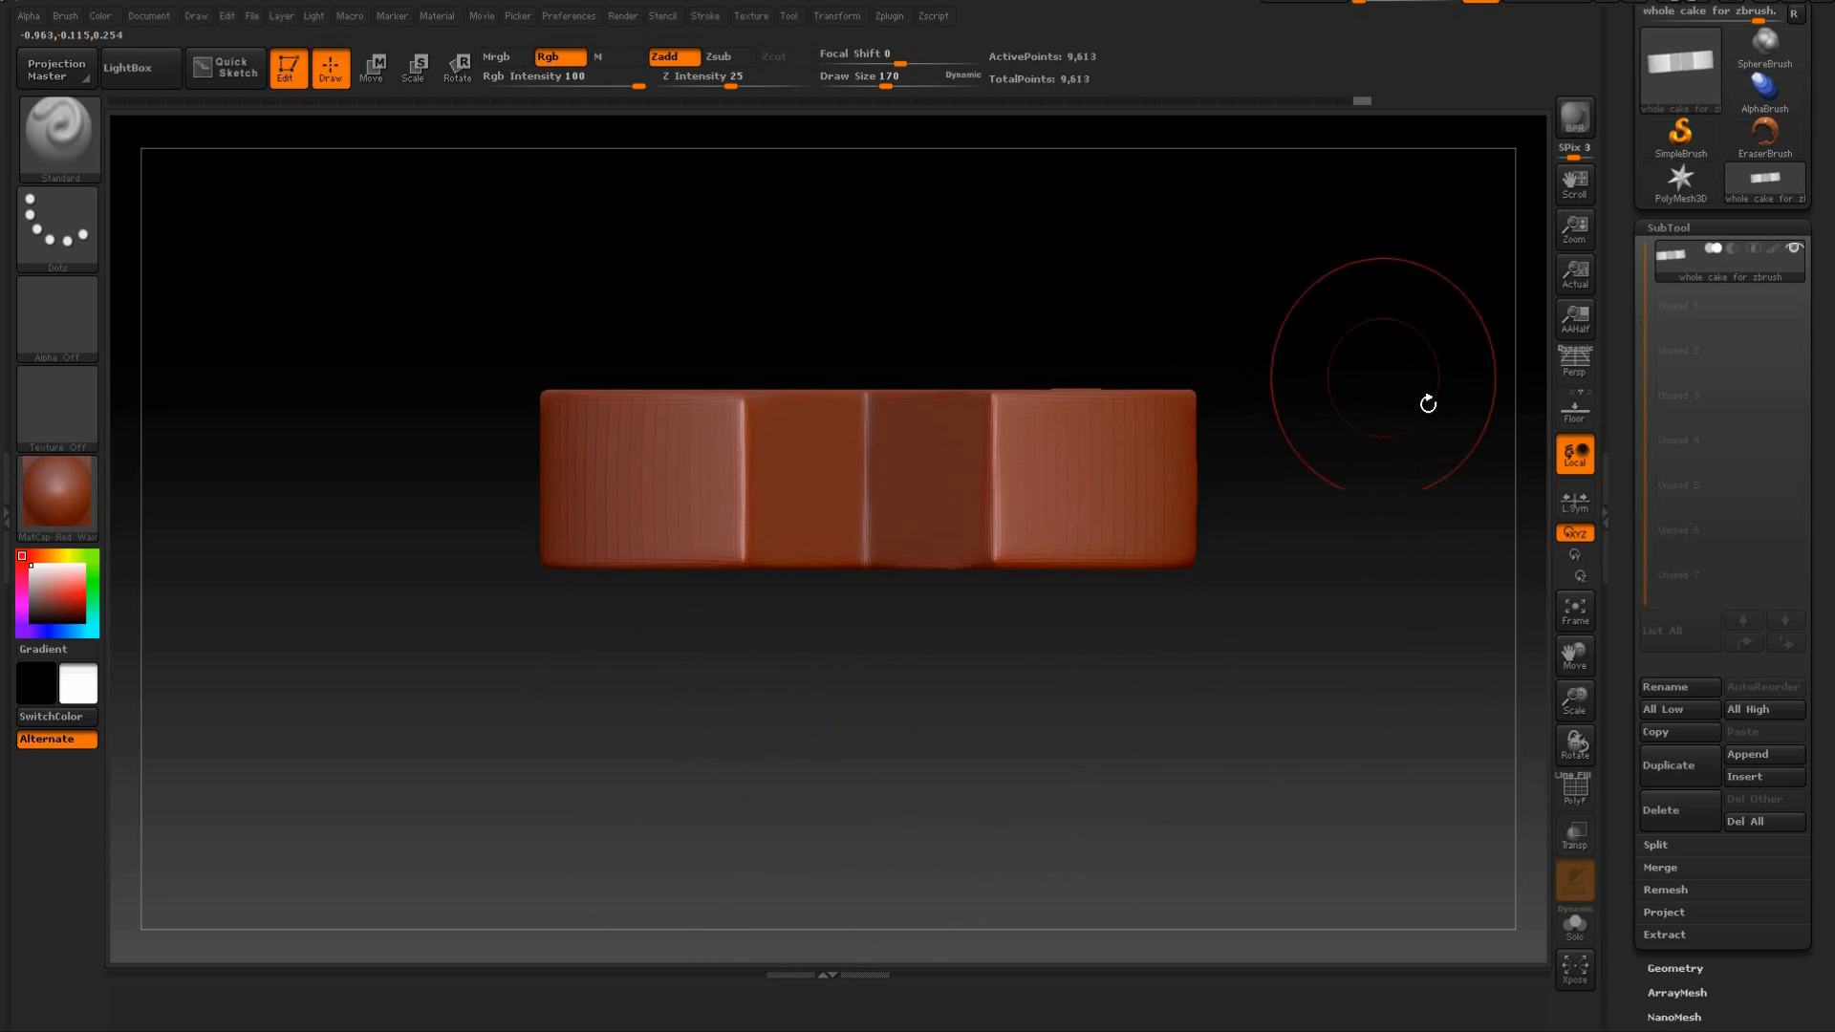
{"action": "left_click_drag", "start_coordinate": [1627, 419], "coordinate": [1627, 256]}
{"action": "left_click_drag", "start_coordinate": [1630, 369], "coordinate": [1627, 486]}
{"action": "left_click", "coordinate": [1667, 157]}
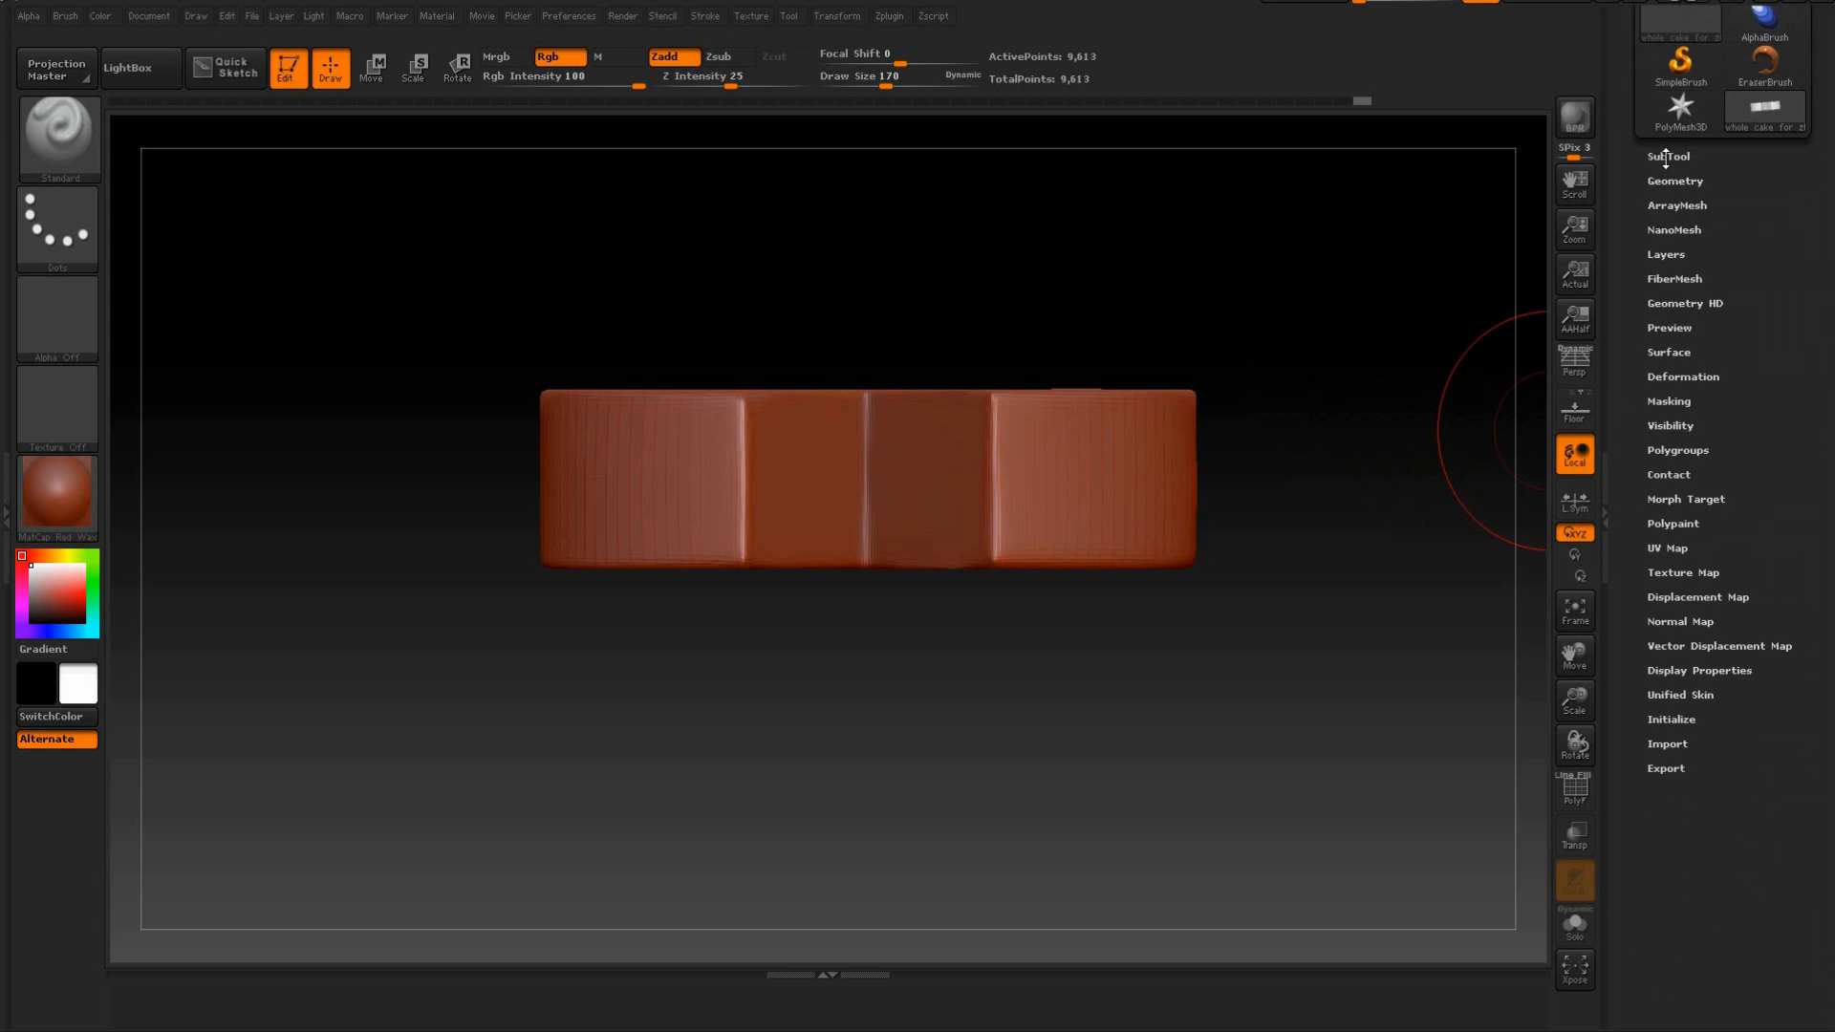
{"action": "left_click", "coordinate": [1670, 157]}
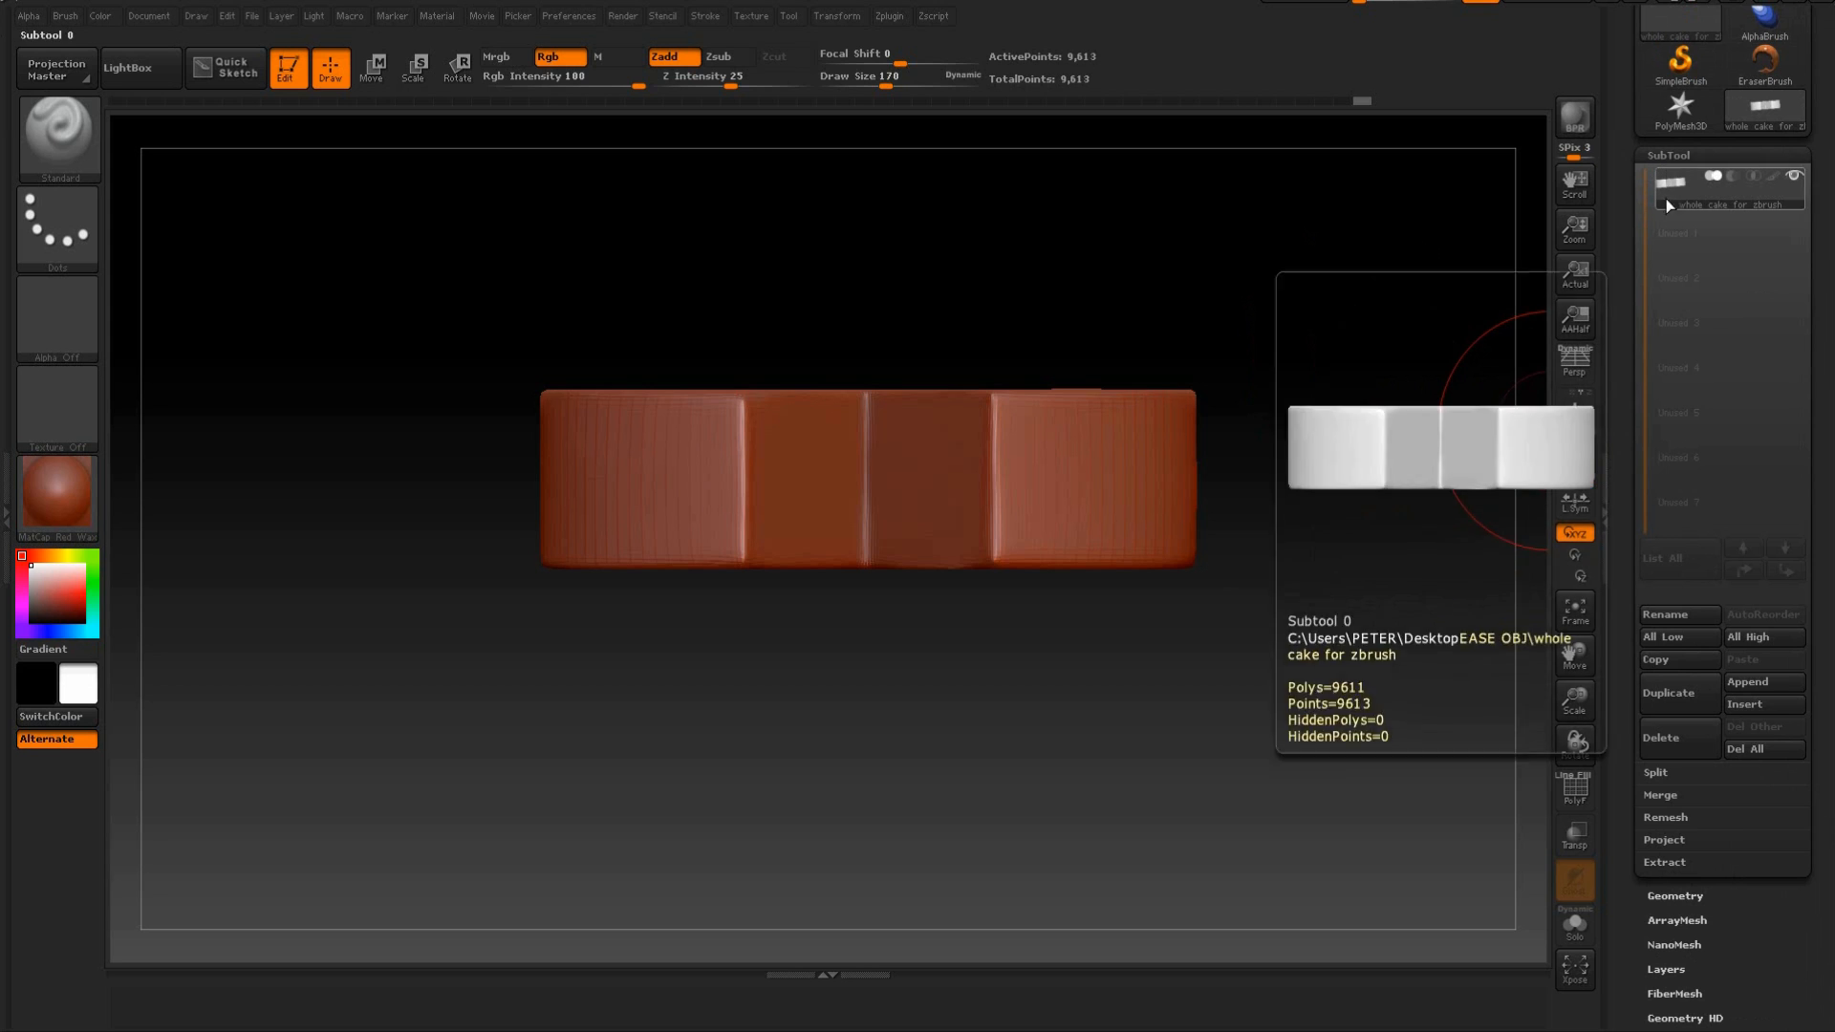
Expand the subtool's Extract settings and view the cake's top and cutout from a raised angle.
{"action": "left_click", "coordinate": [1663, 863]}
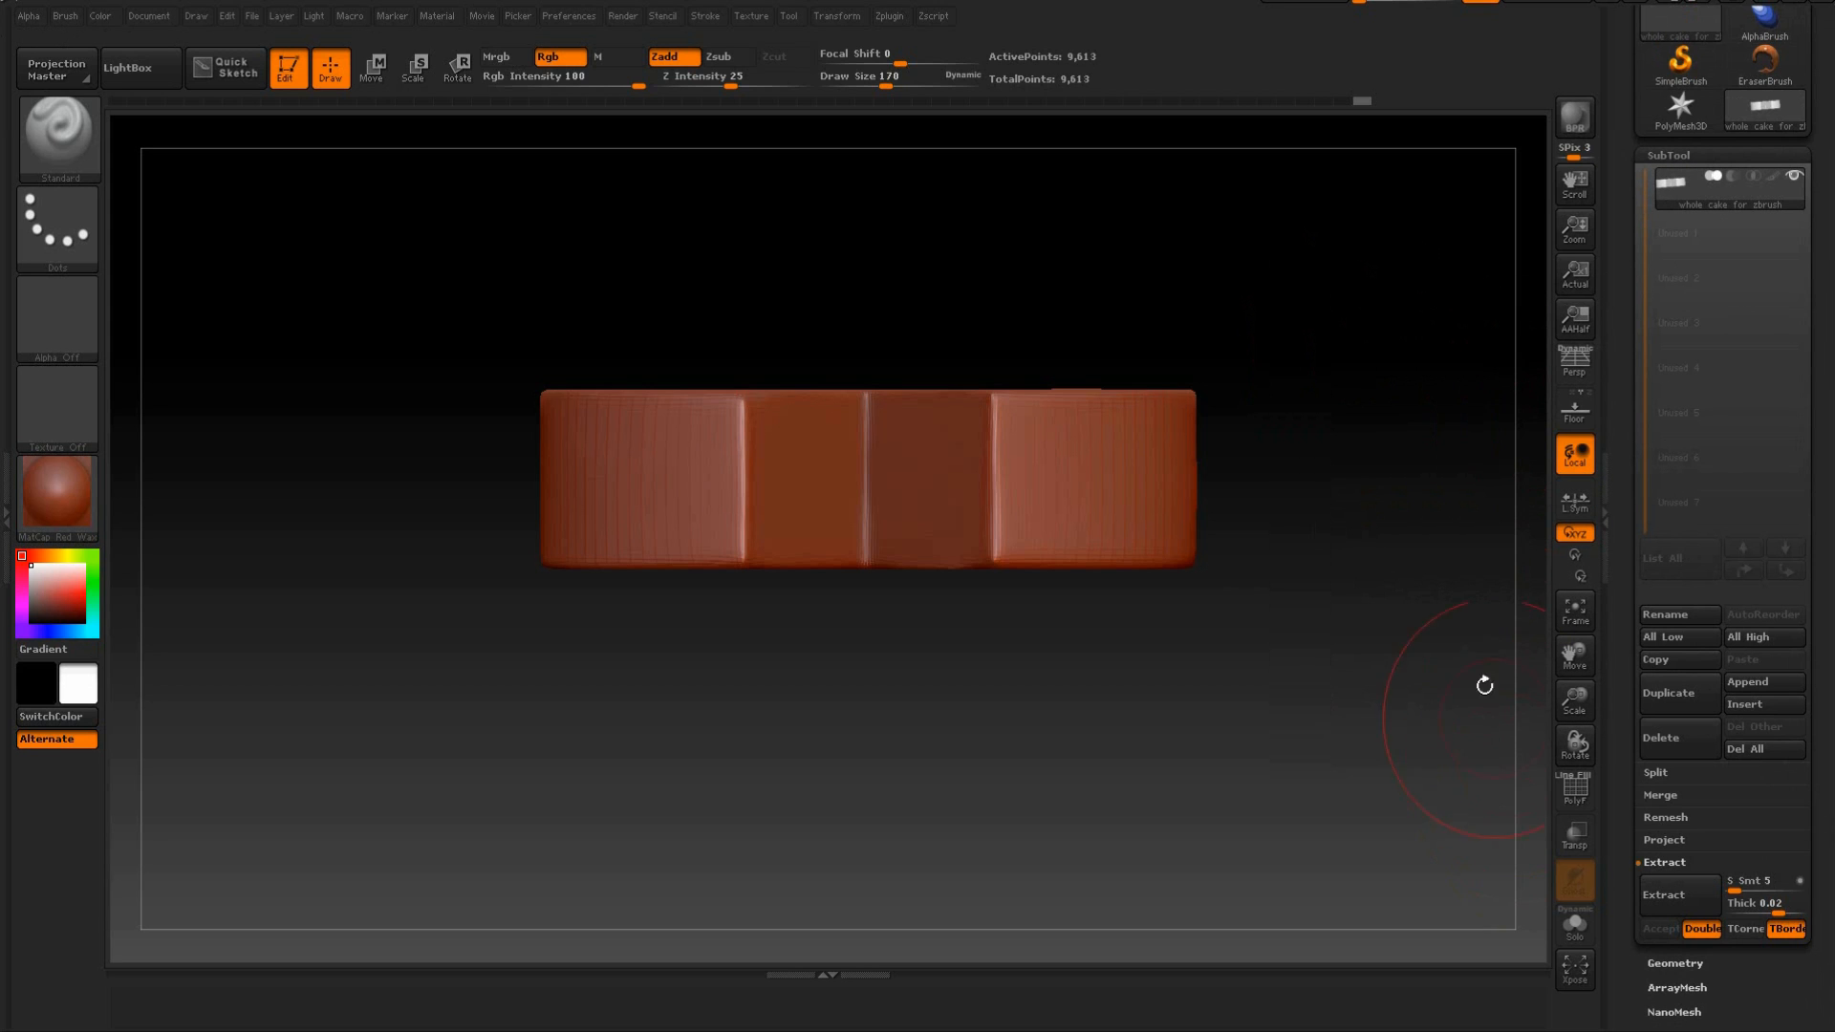
{"action": "left_click_drag", "start_coordinate": [1553, 793], "coordinate": [1370, 432]}
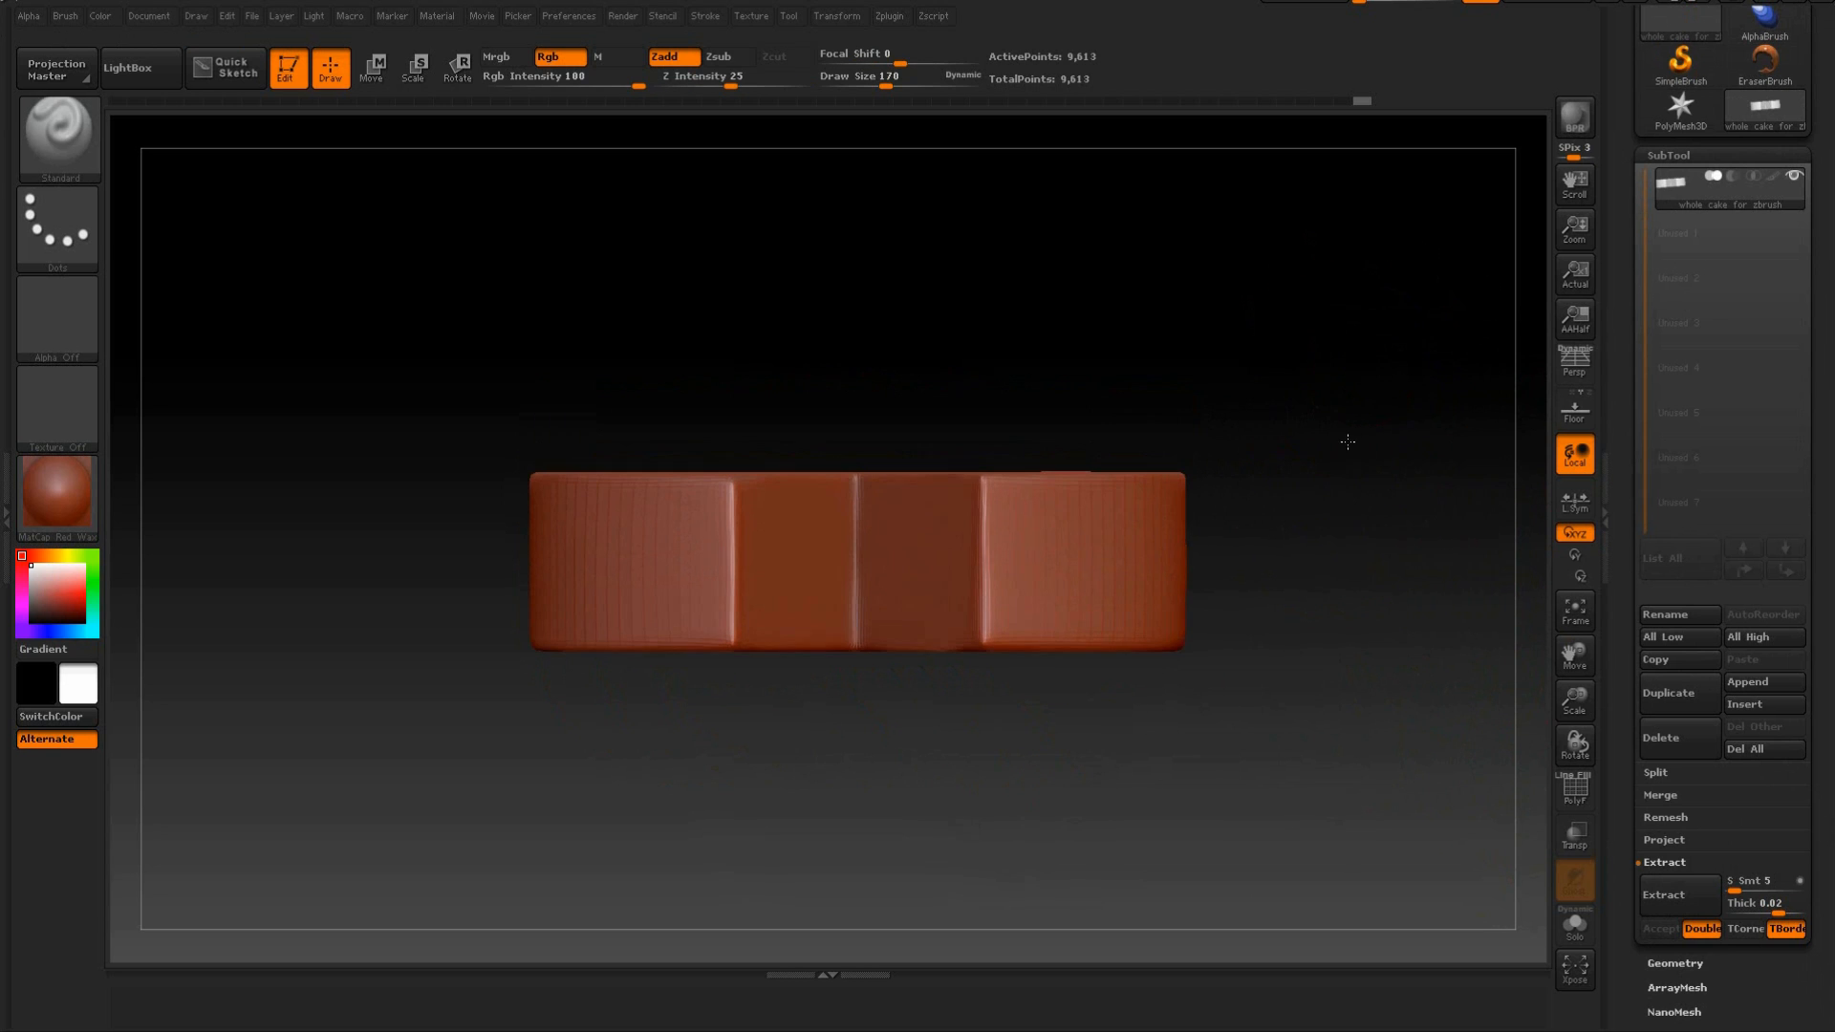
{"action": "key", "text": "ctrl"}
{"action": "mouse_move", "coordinate": [1287, 369]}
{"action": "left_mouse_down"}
{"action": "mouse_move", "coordinate": [1323, 426]}
{"action": "mouse_move", "coordinate": [1311, 369]}
{"action": "mouse_move", "coordinate": [1185, 362]}
{"action": "mouse_move", "coordinate": [1319, 496]}
{"action": "mouse_move", "coordinate": [1319, 475]}
{"action": "mouse_move", "coordinate": [1316, 619]}
{"action": "mouse_move", "coordinate": [1329, 571]}
{"action": "left_mouse_up"}
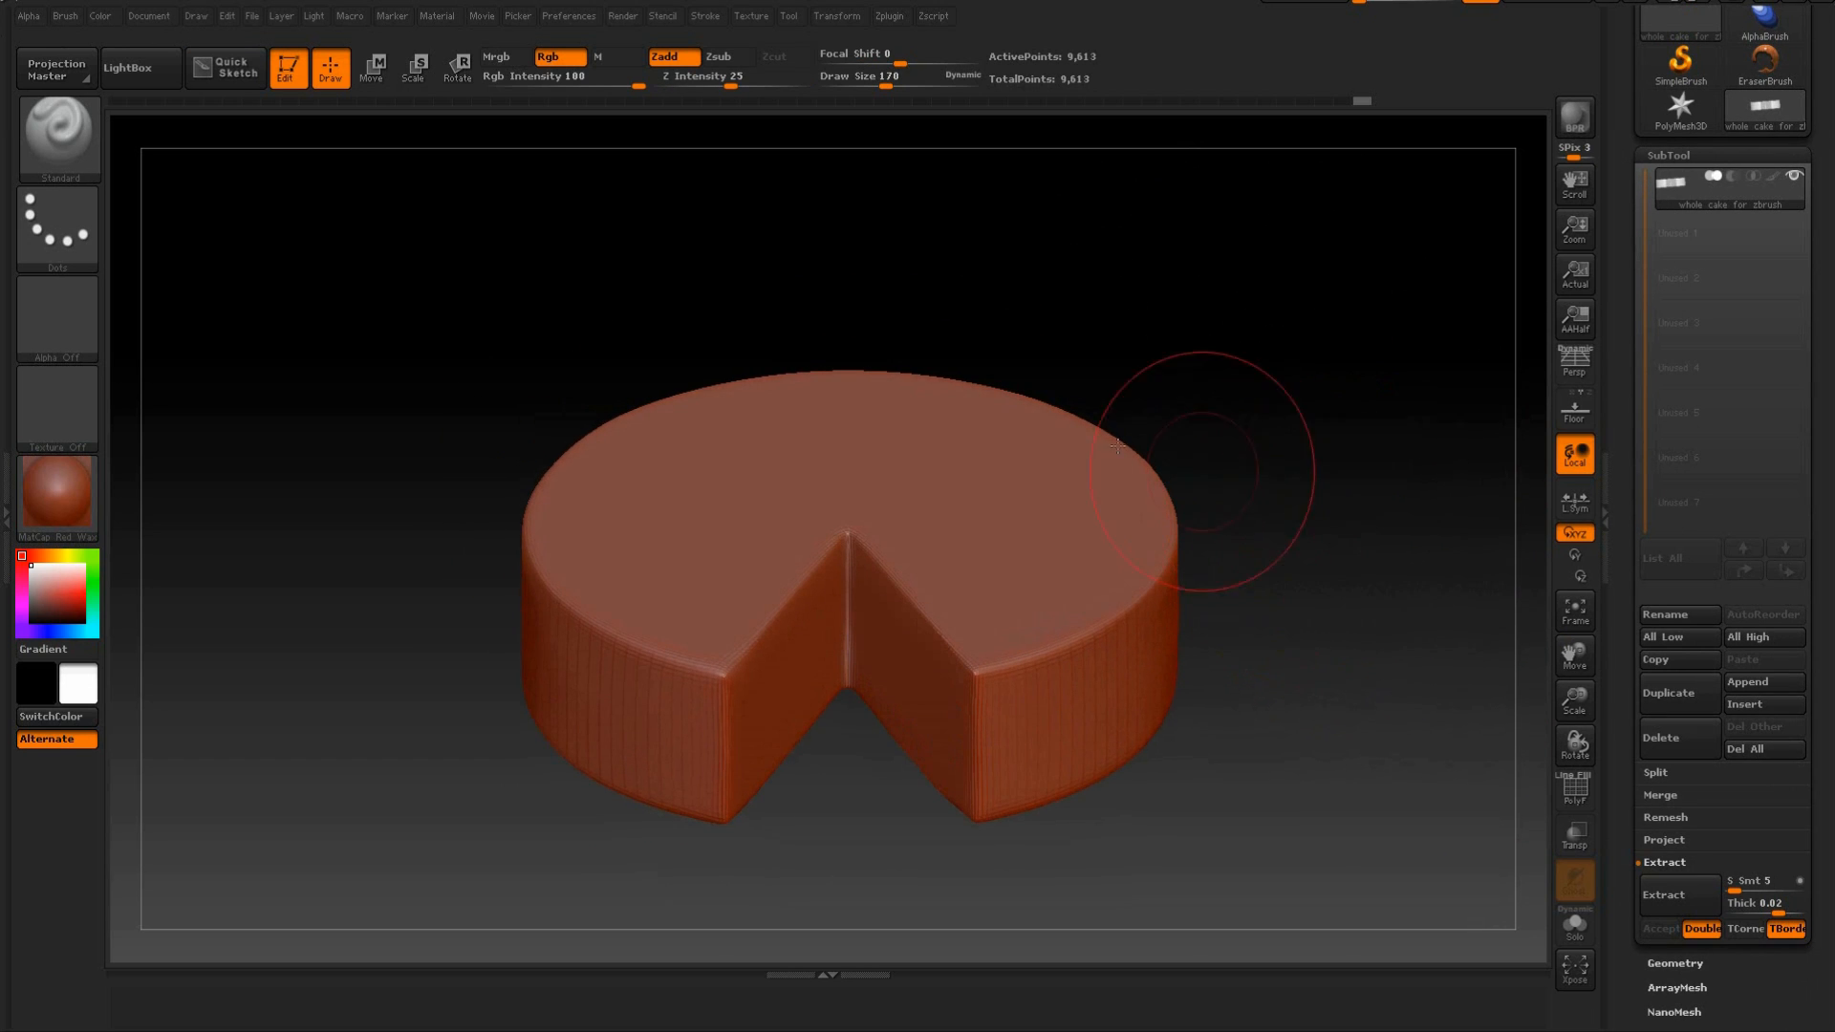
{"action": "left_click_drag", "start_coordinate": [1024, 398], "coordinate": [1342, 529], "text": "shift"}
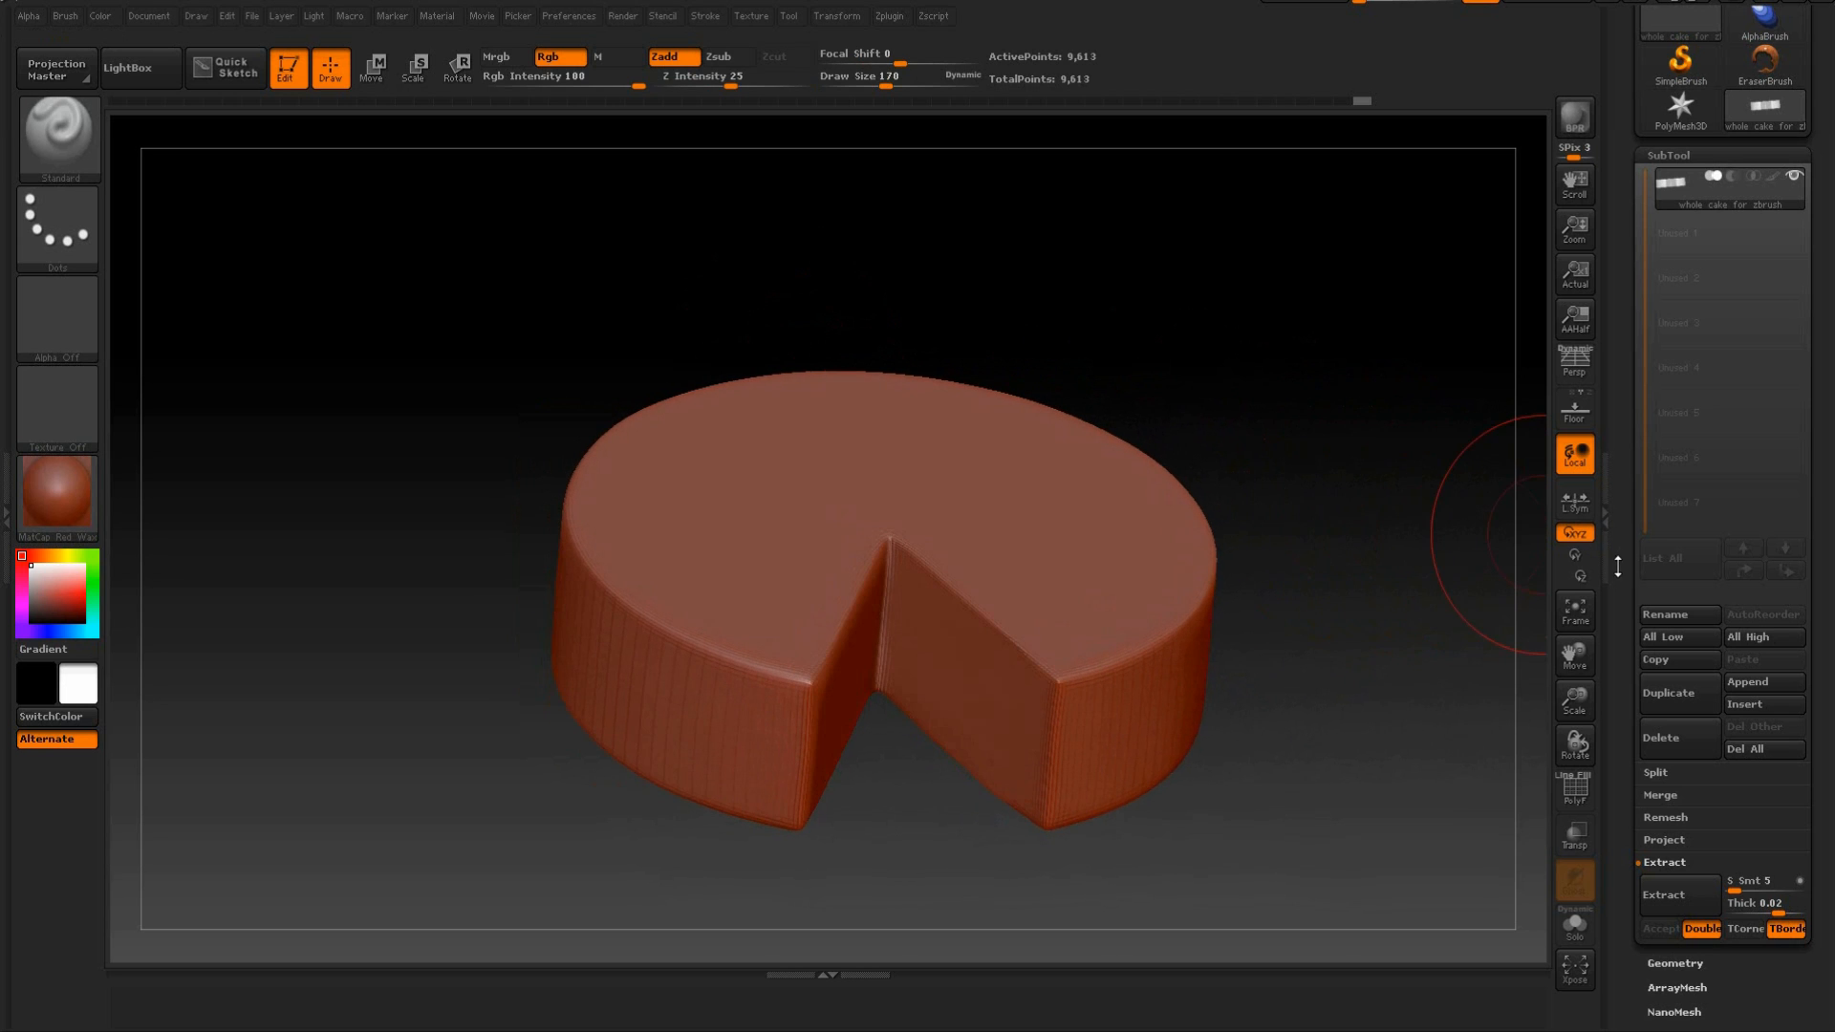
Show the cake's polygon wireframe to check its topology, and hide it again.
{"action": "scroll", "coordinate": [1721, 382], "scroll_direction": "down", "scroll_amount": 2}
{"action": "left_click_drag", "start_coordinate": [1385, 410], "coordinate": [1375, 403]}
{"action": "key", "text": "shift+f"}
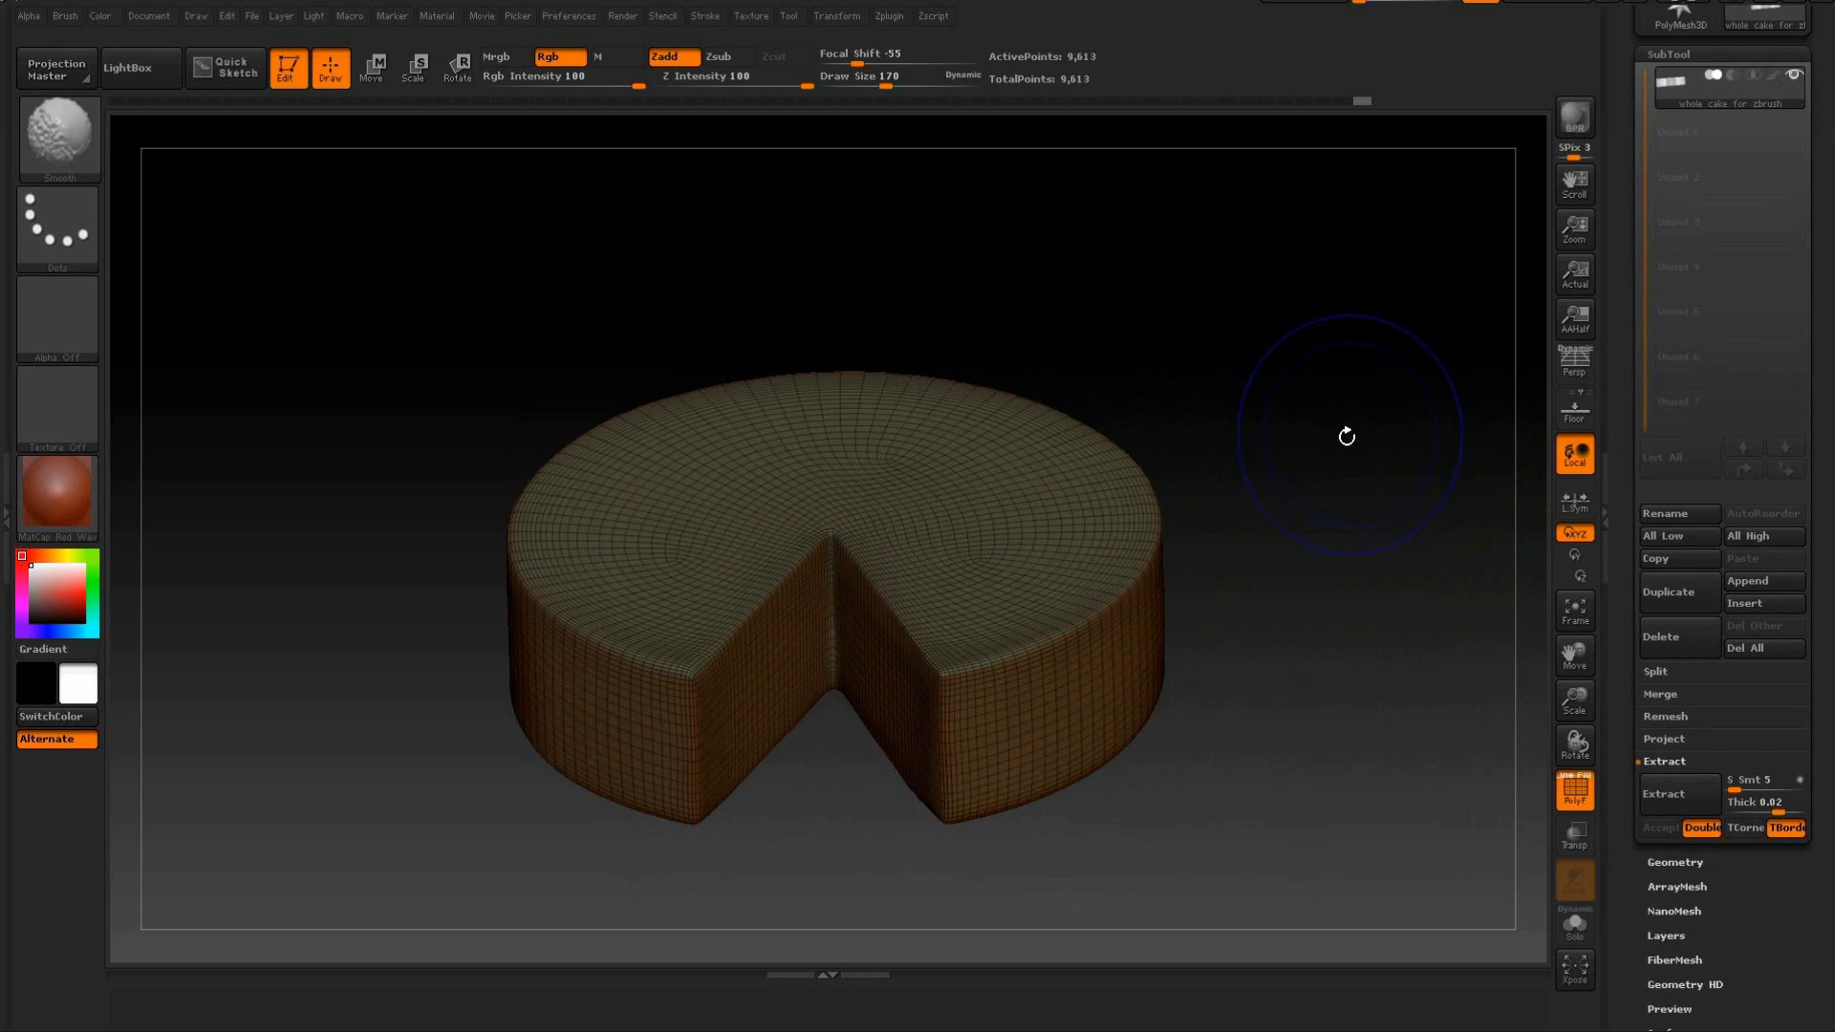
{"action": "key", "text": "shift+f"}
{"action": "key", "text": "shift+f"}
{"action": "key", "text": "shift+f"}
Divide the cake's geometry twice, up to subdivision level 3.
{"action": "scroll", "coordinate": [1634, 660], "scroll_direction": "down", "scroll_amount": 5}
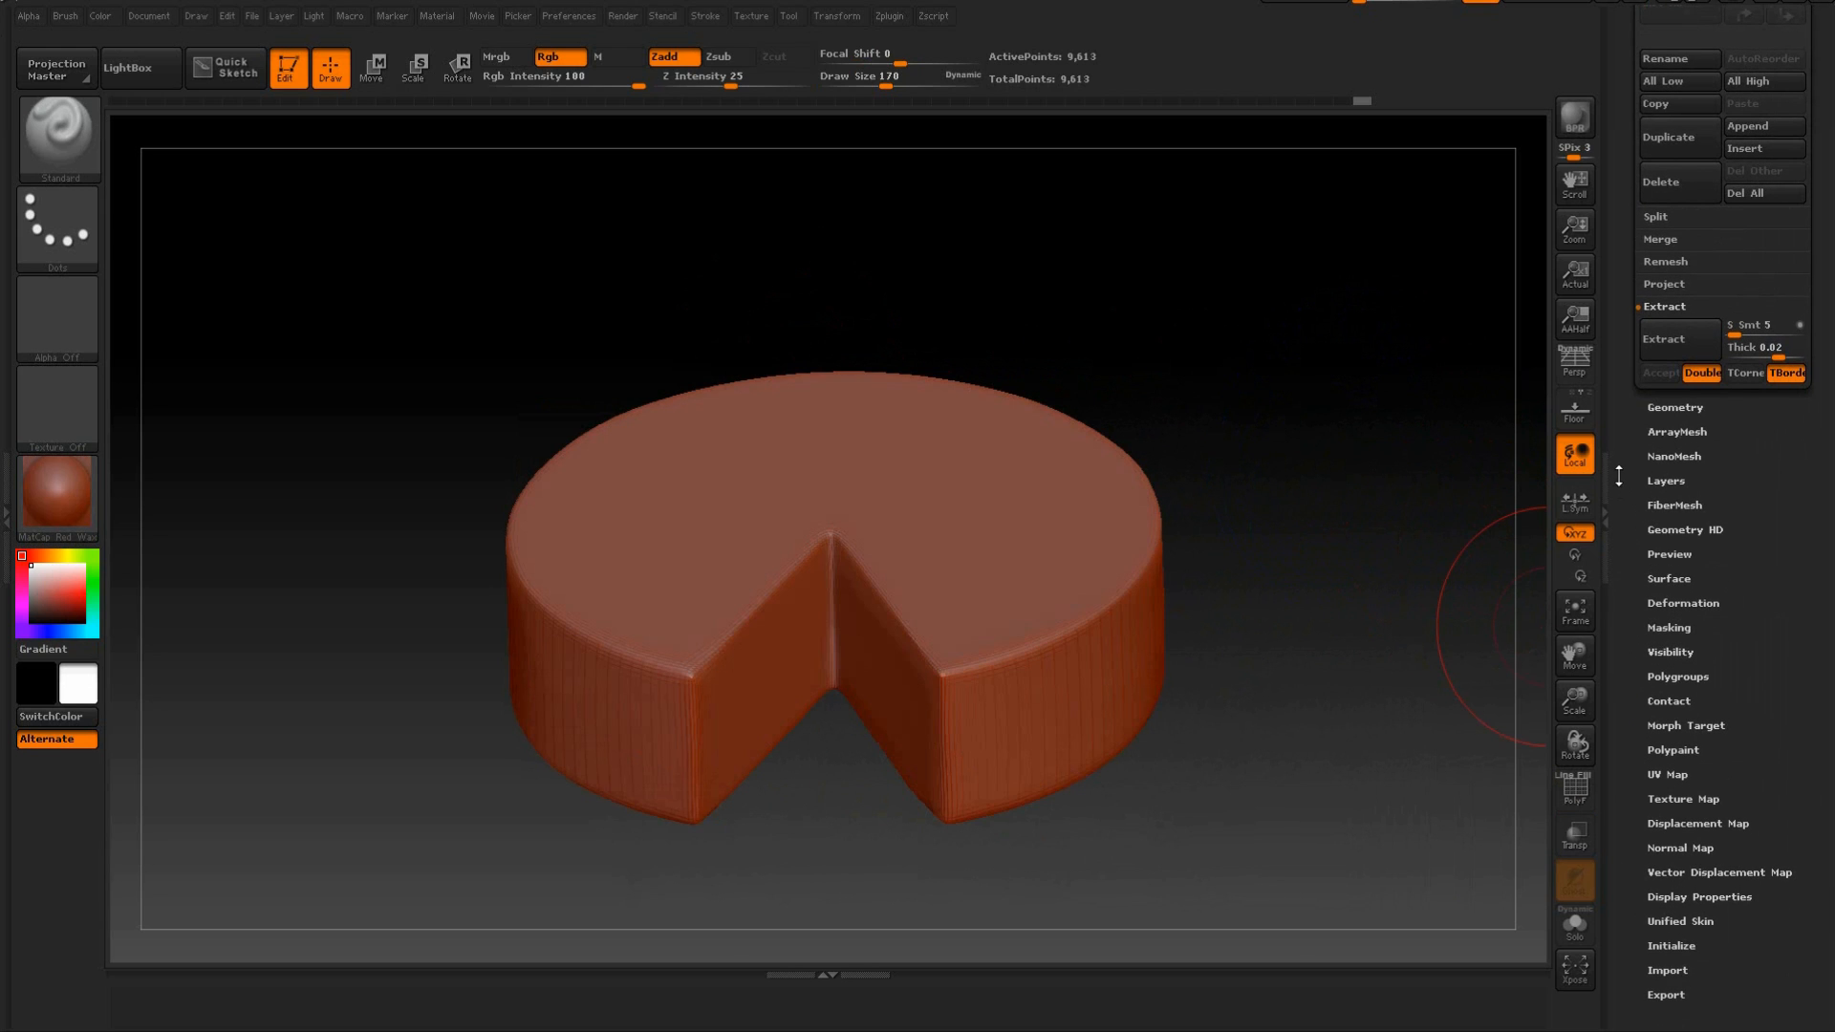
{"action": "left_click", "coordinate": [1669, 406]}
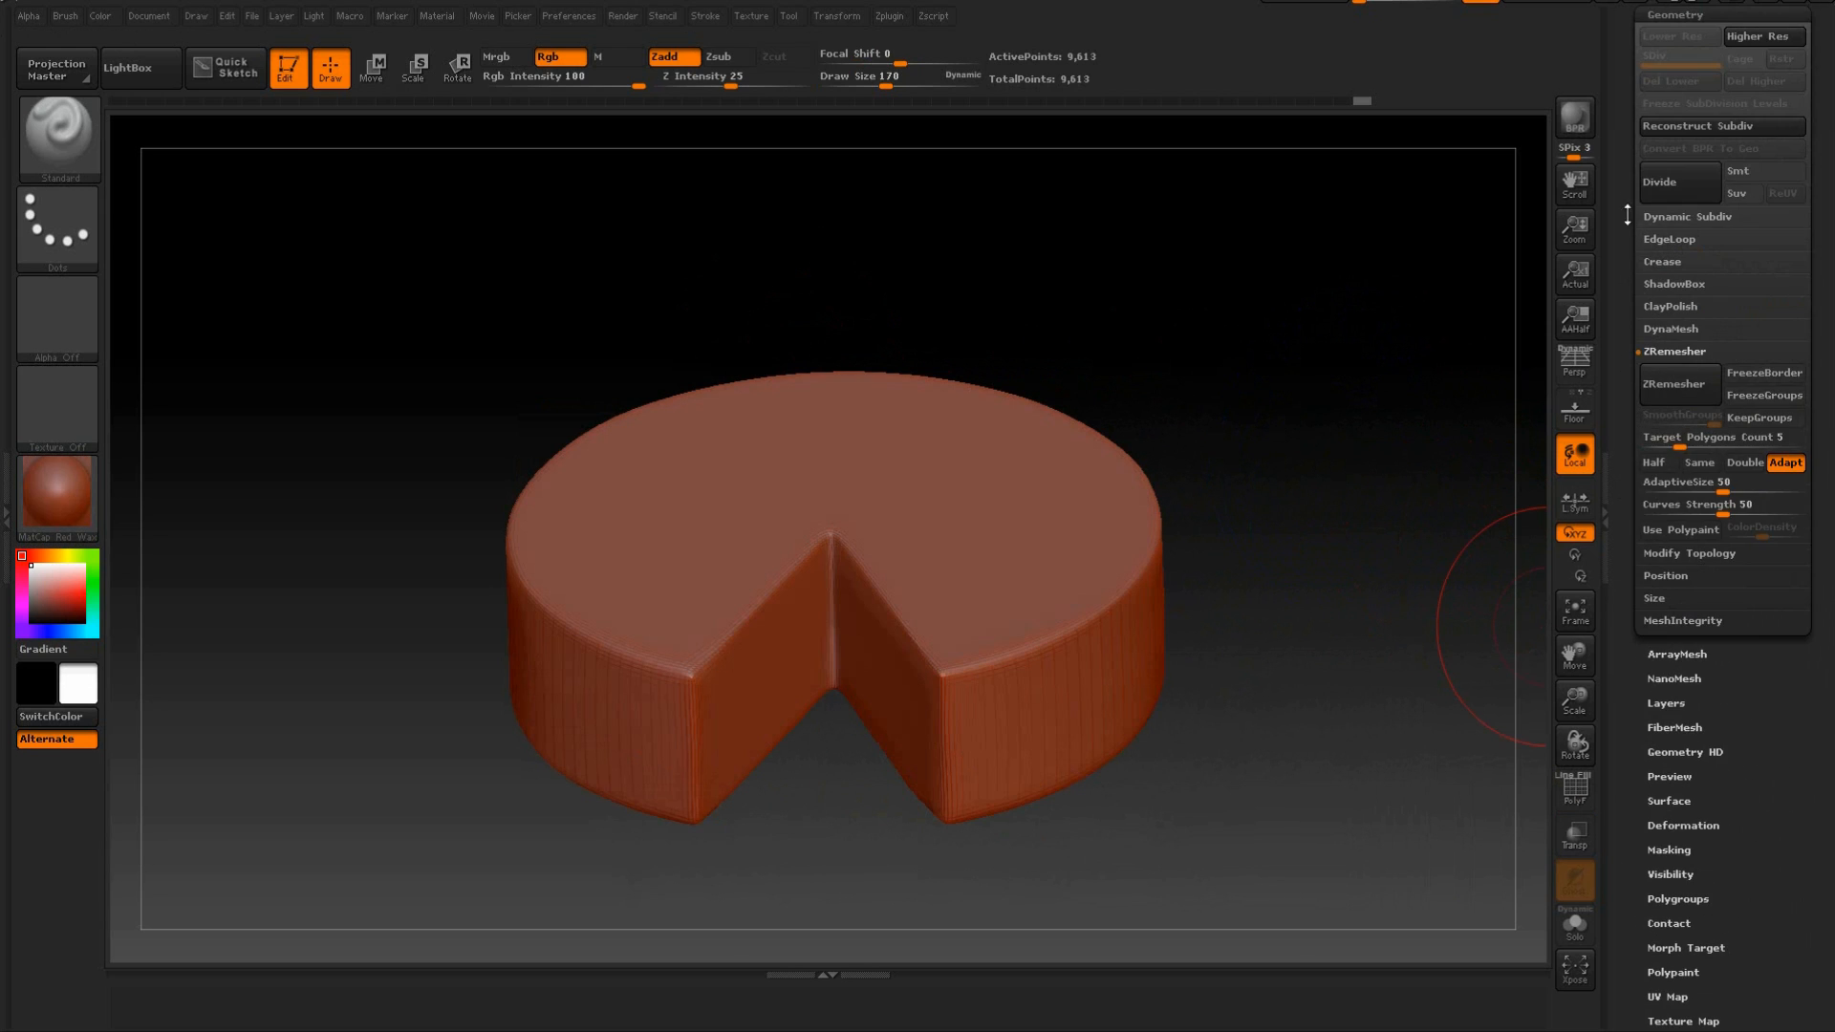
{"action": "scroll", "coordinate": [1625, 183], "scroll_direction": "up", "scroll_amount": 3}
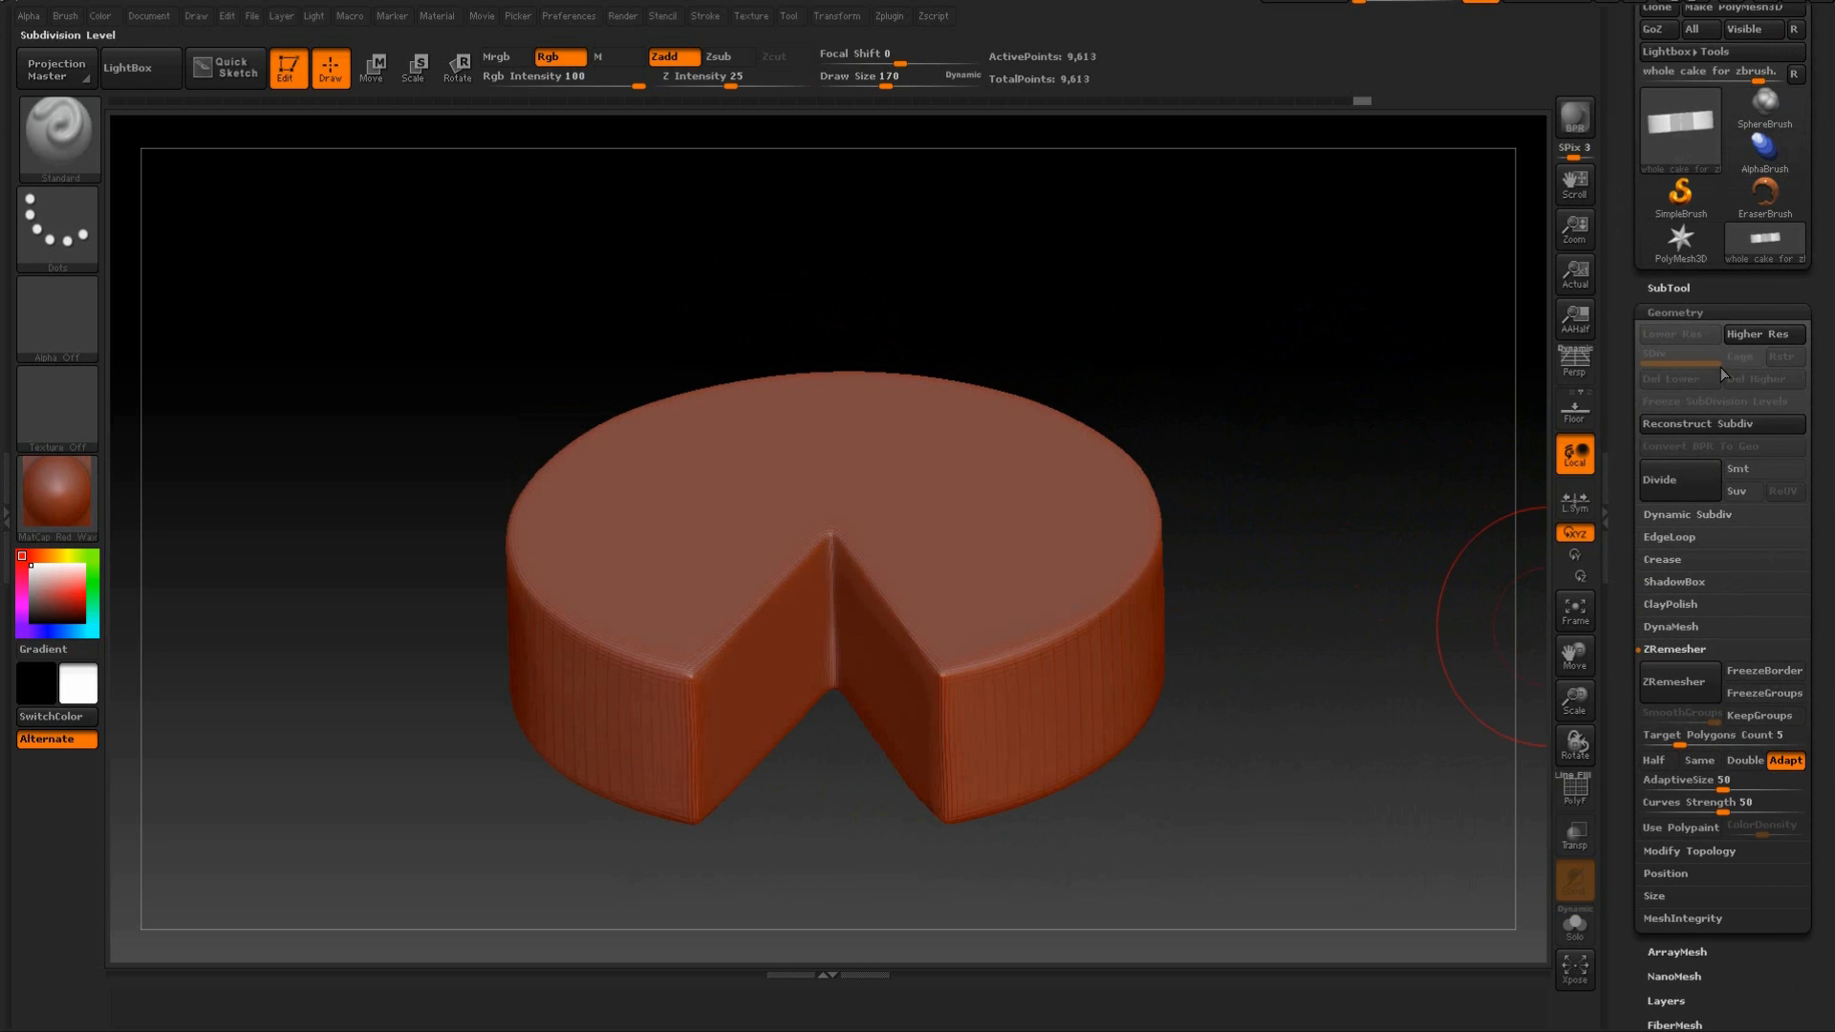
{"action": "left_click_drag", "start_coordinate": [1352, 278], "coordinate": [1321, 268]}
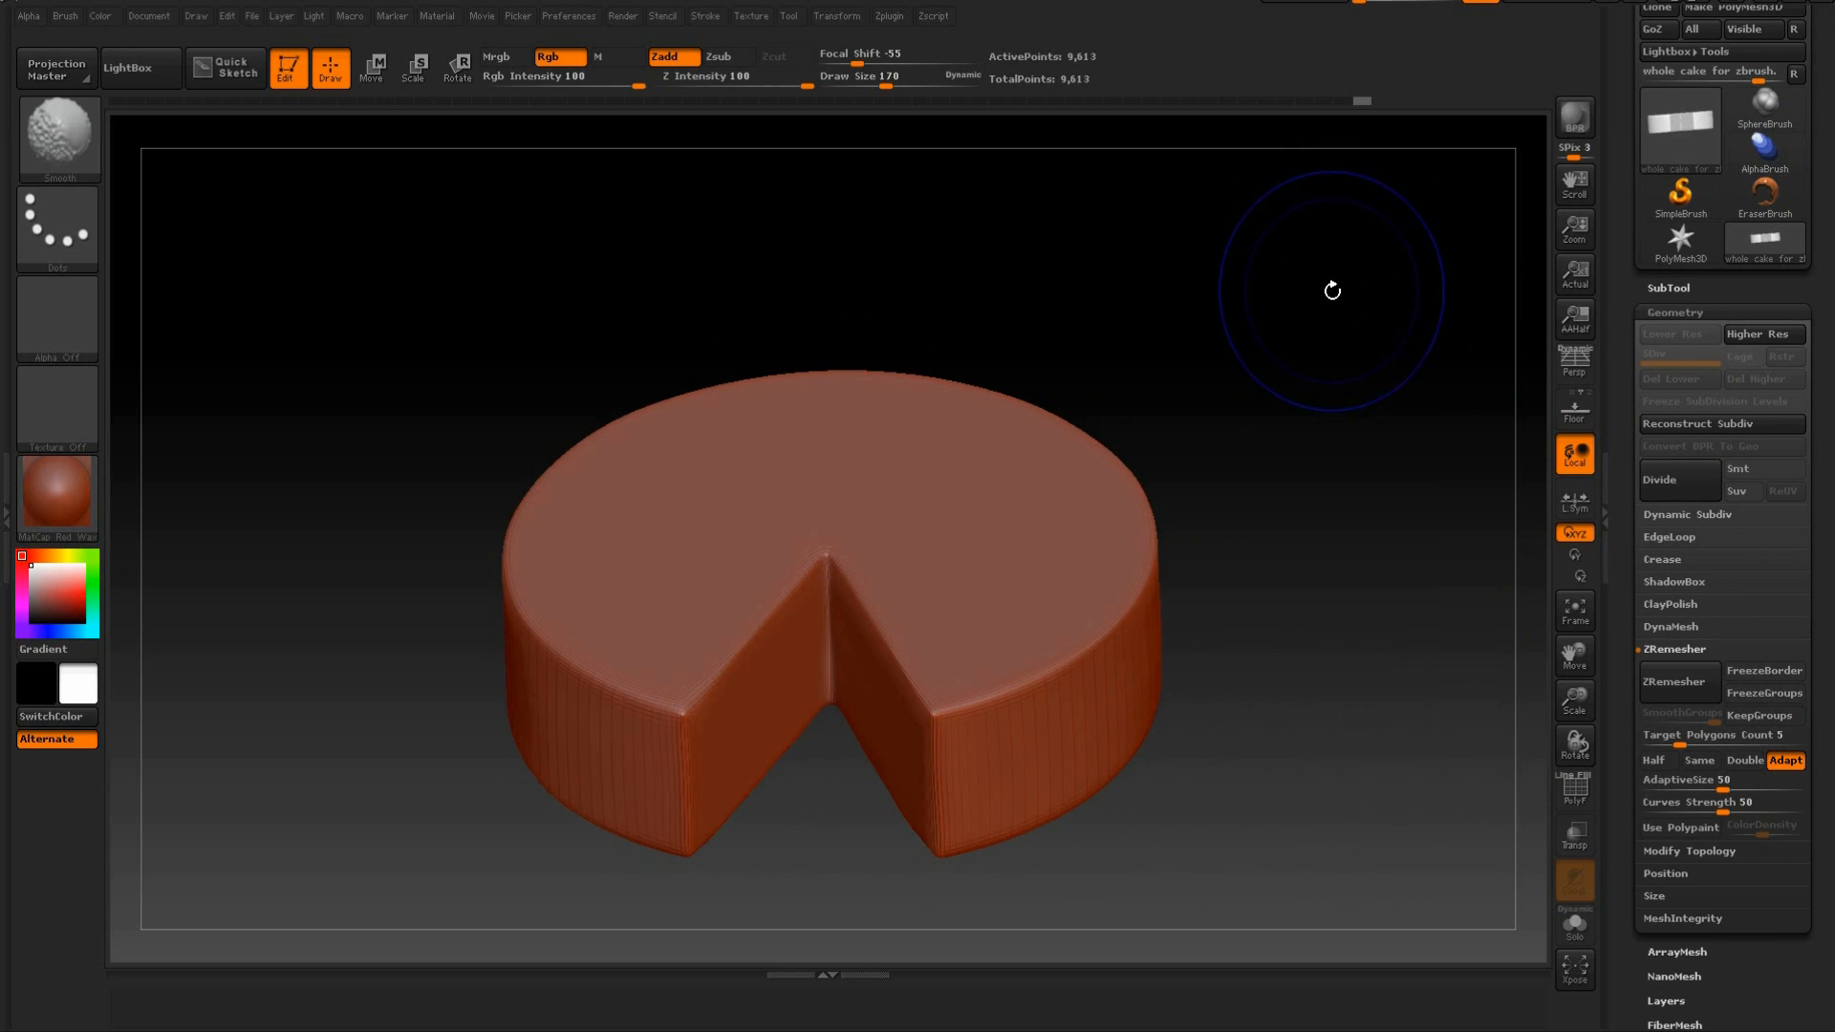
{"action": "left_click_drag", "start_coordinate": [1376, 336], "coordinate": [1392, 318]}
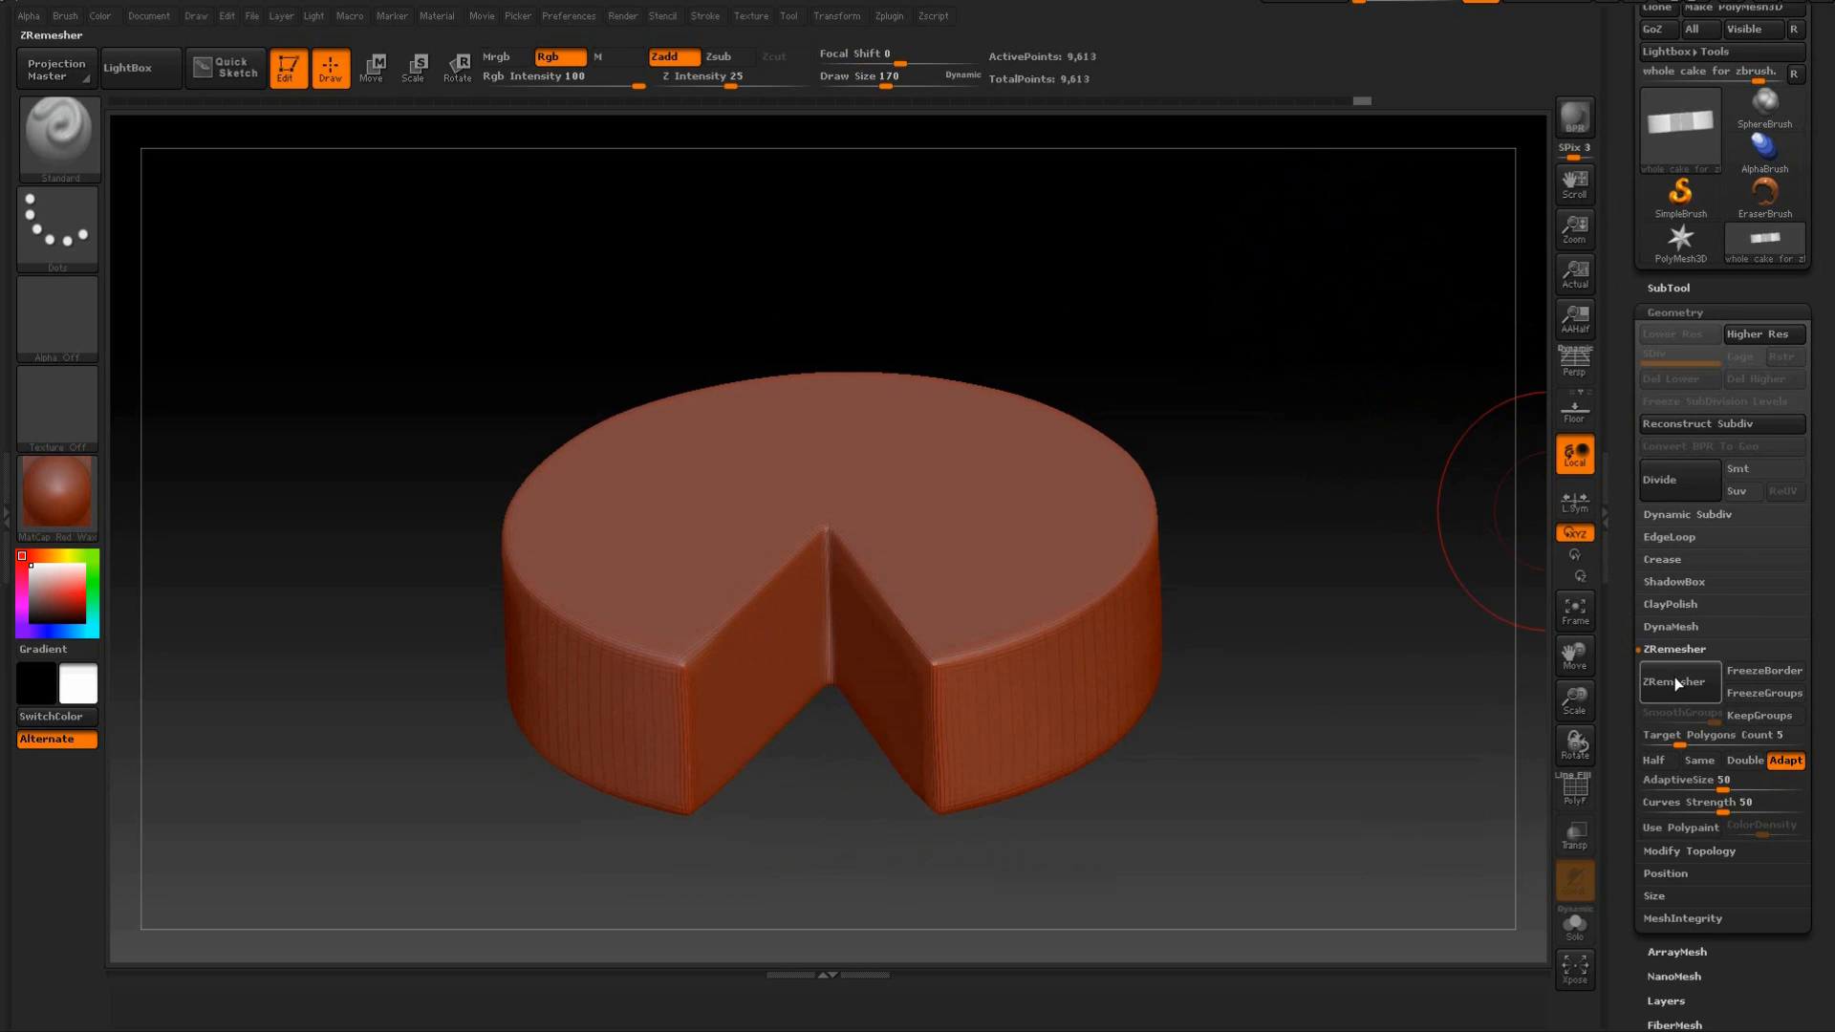
{"action": "key", "text": "d"}
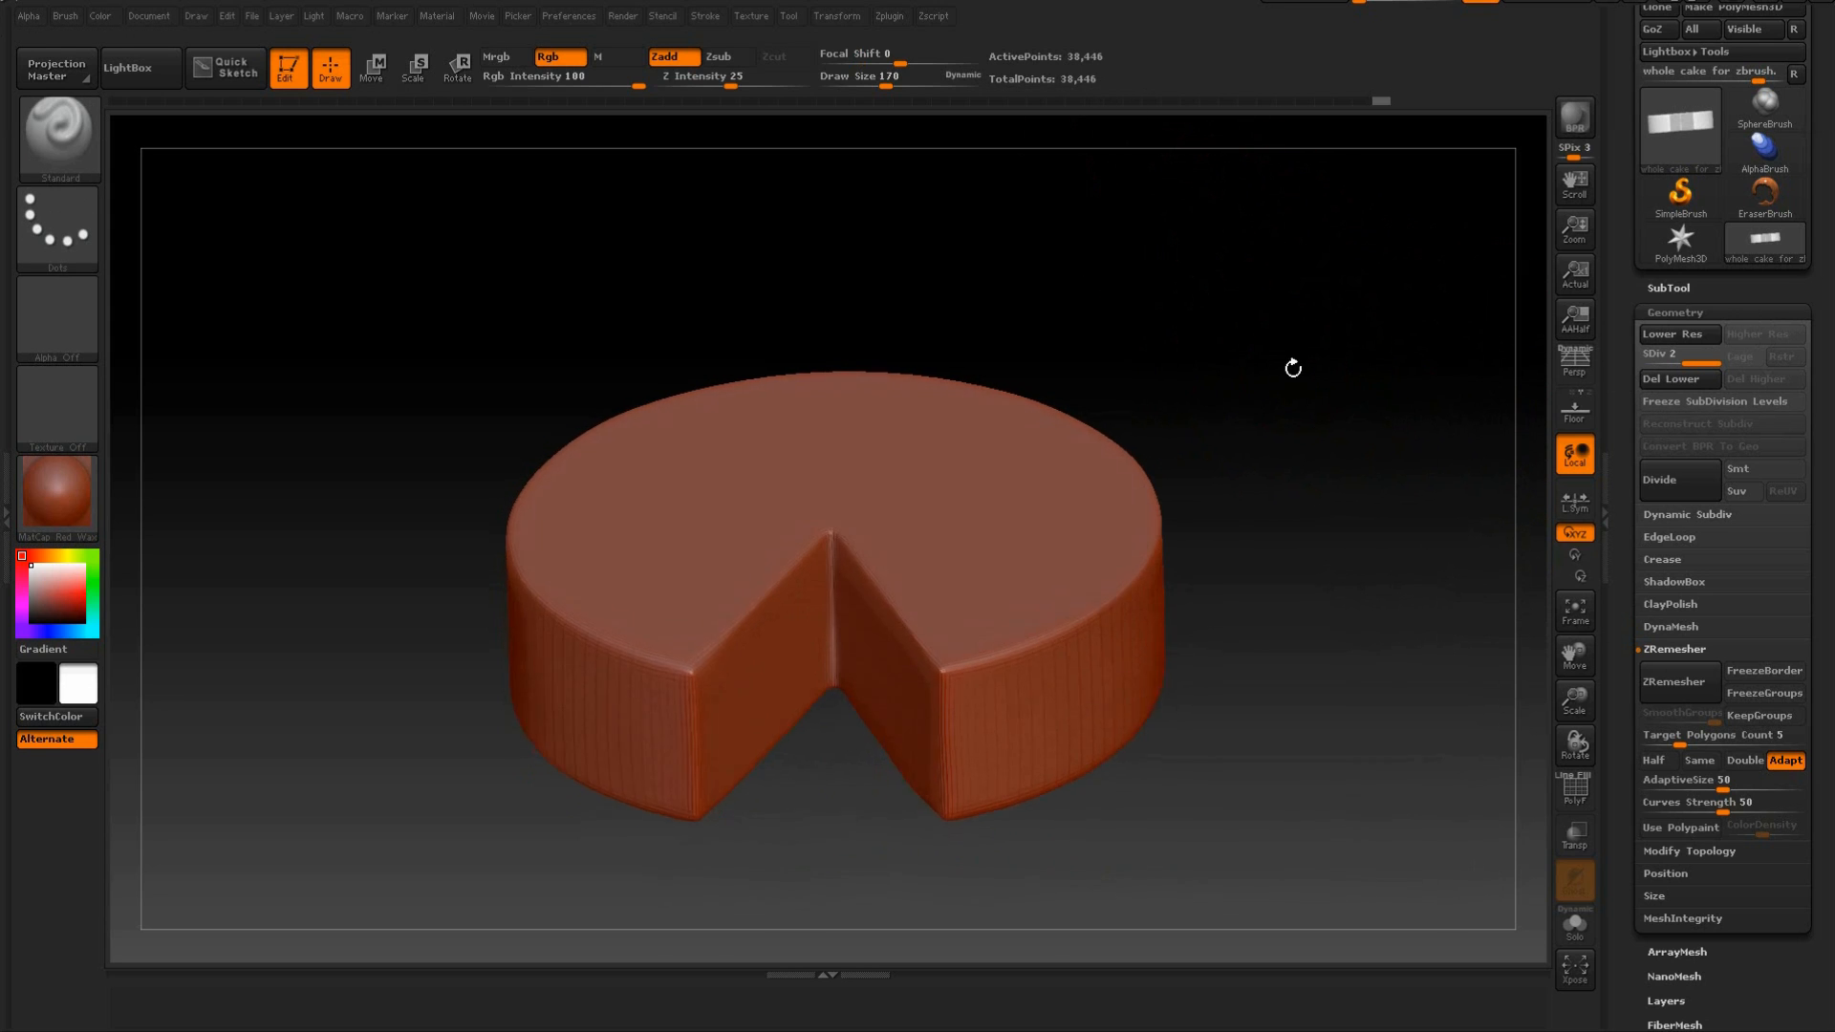
{"action": "mouse_move", "coordinate": [1331, 410]}
{"action": "left_mouse_down"}
{"action": "mouse_move", "coordinate": [1330, 379]}
{"action": "mouse_move", "coordinate": [1319, 414]}
{"action": "left_mouse_up"}
{"action": "key", "text": "d"}
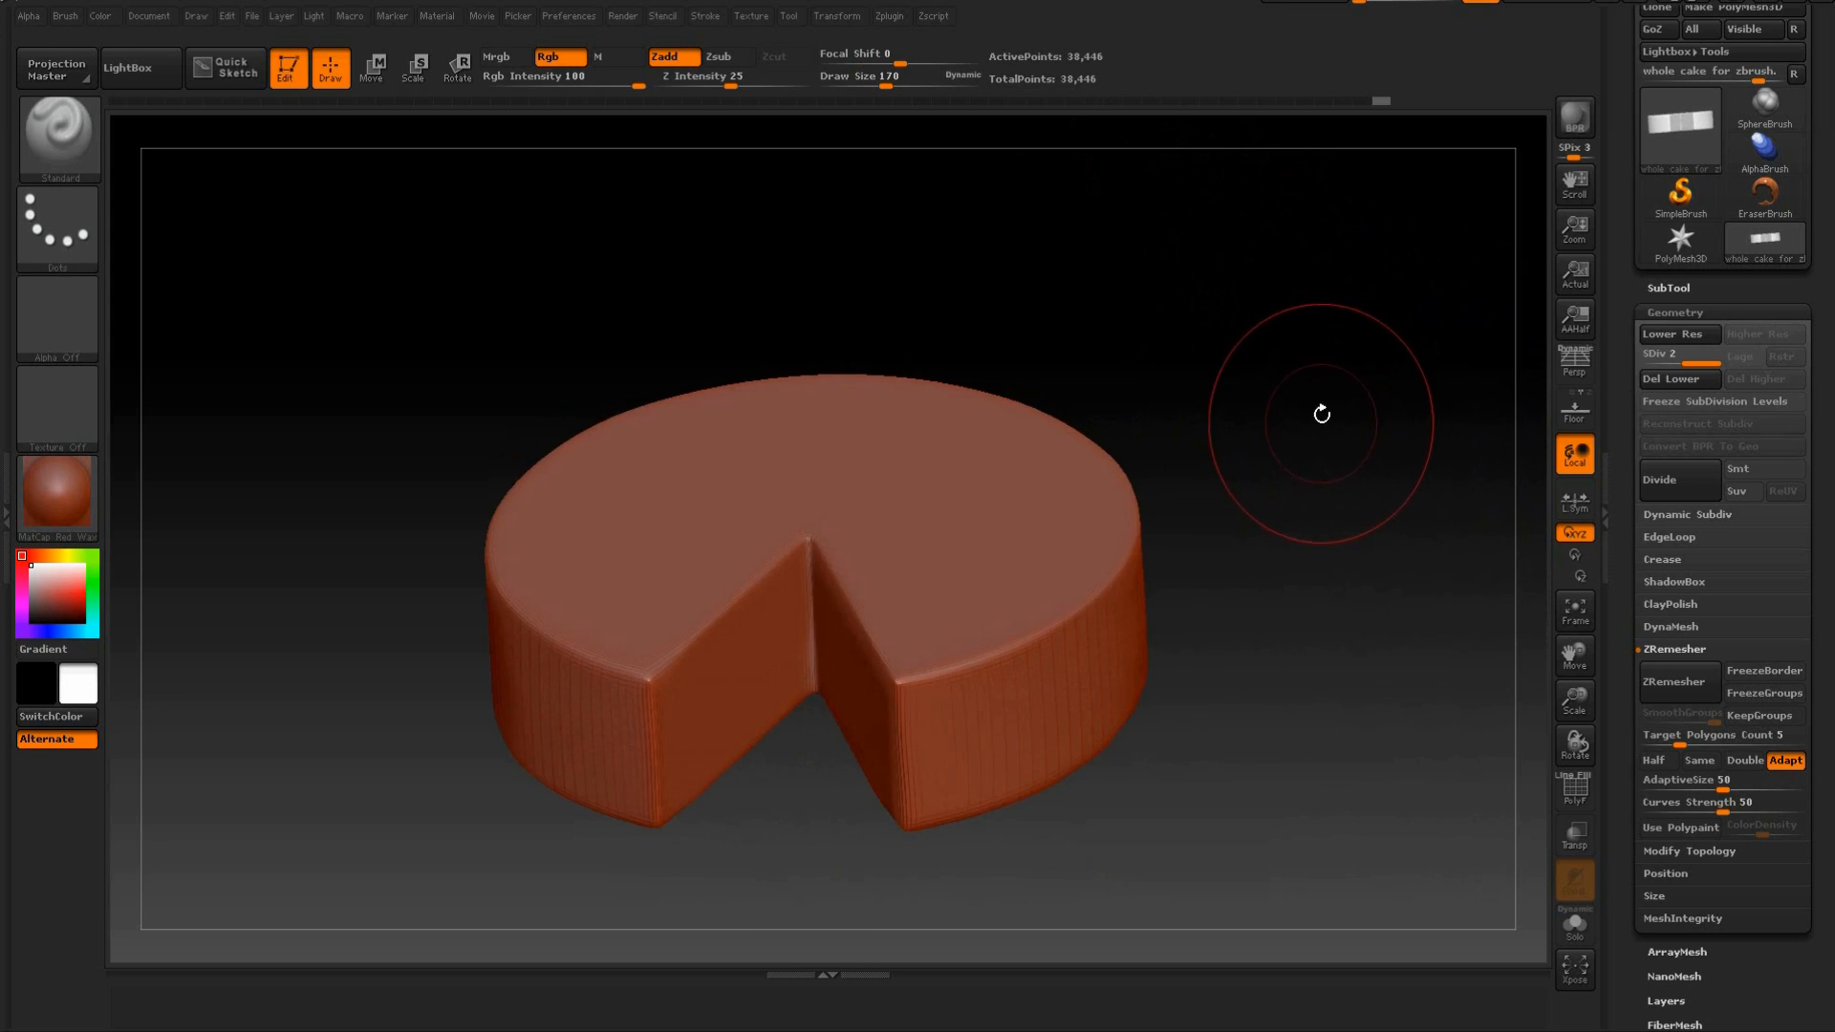
{"action": "key", "text": "ctrl"}
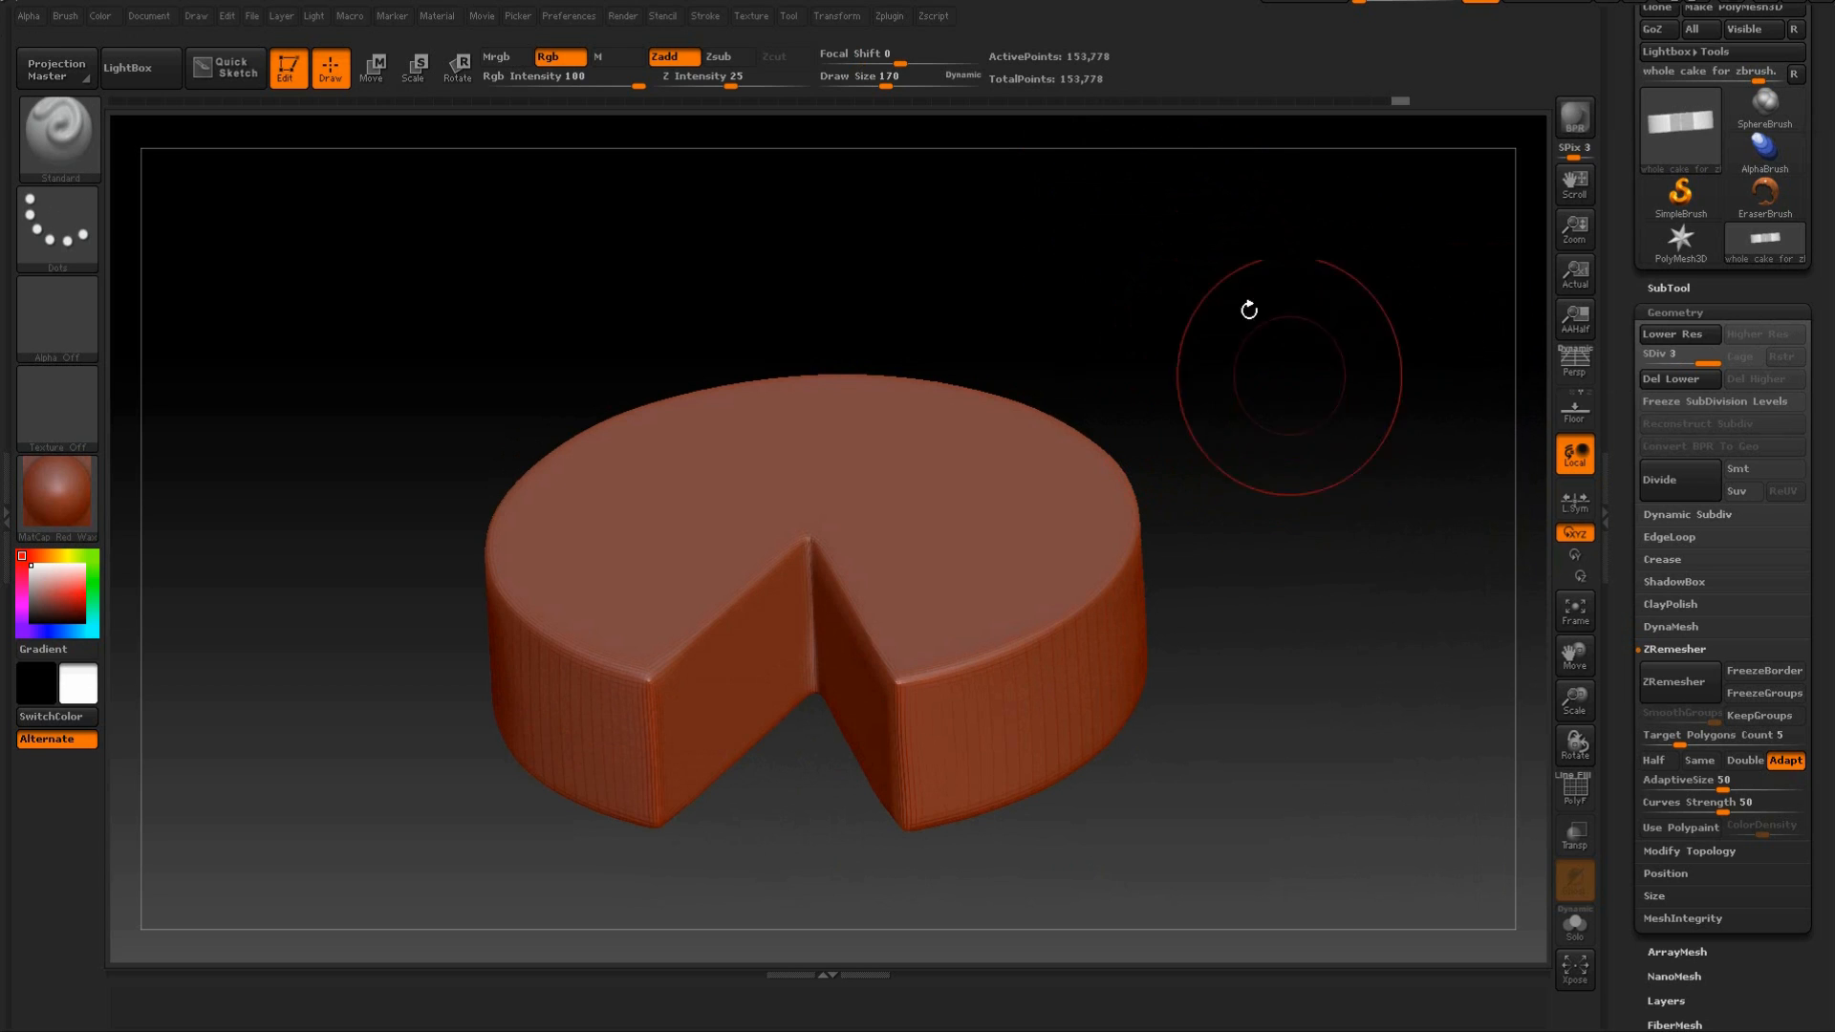
{"action": "left_click", "coordinate": [889, 17]}
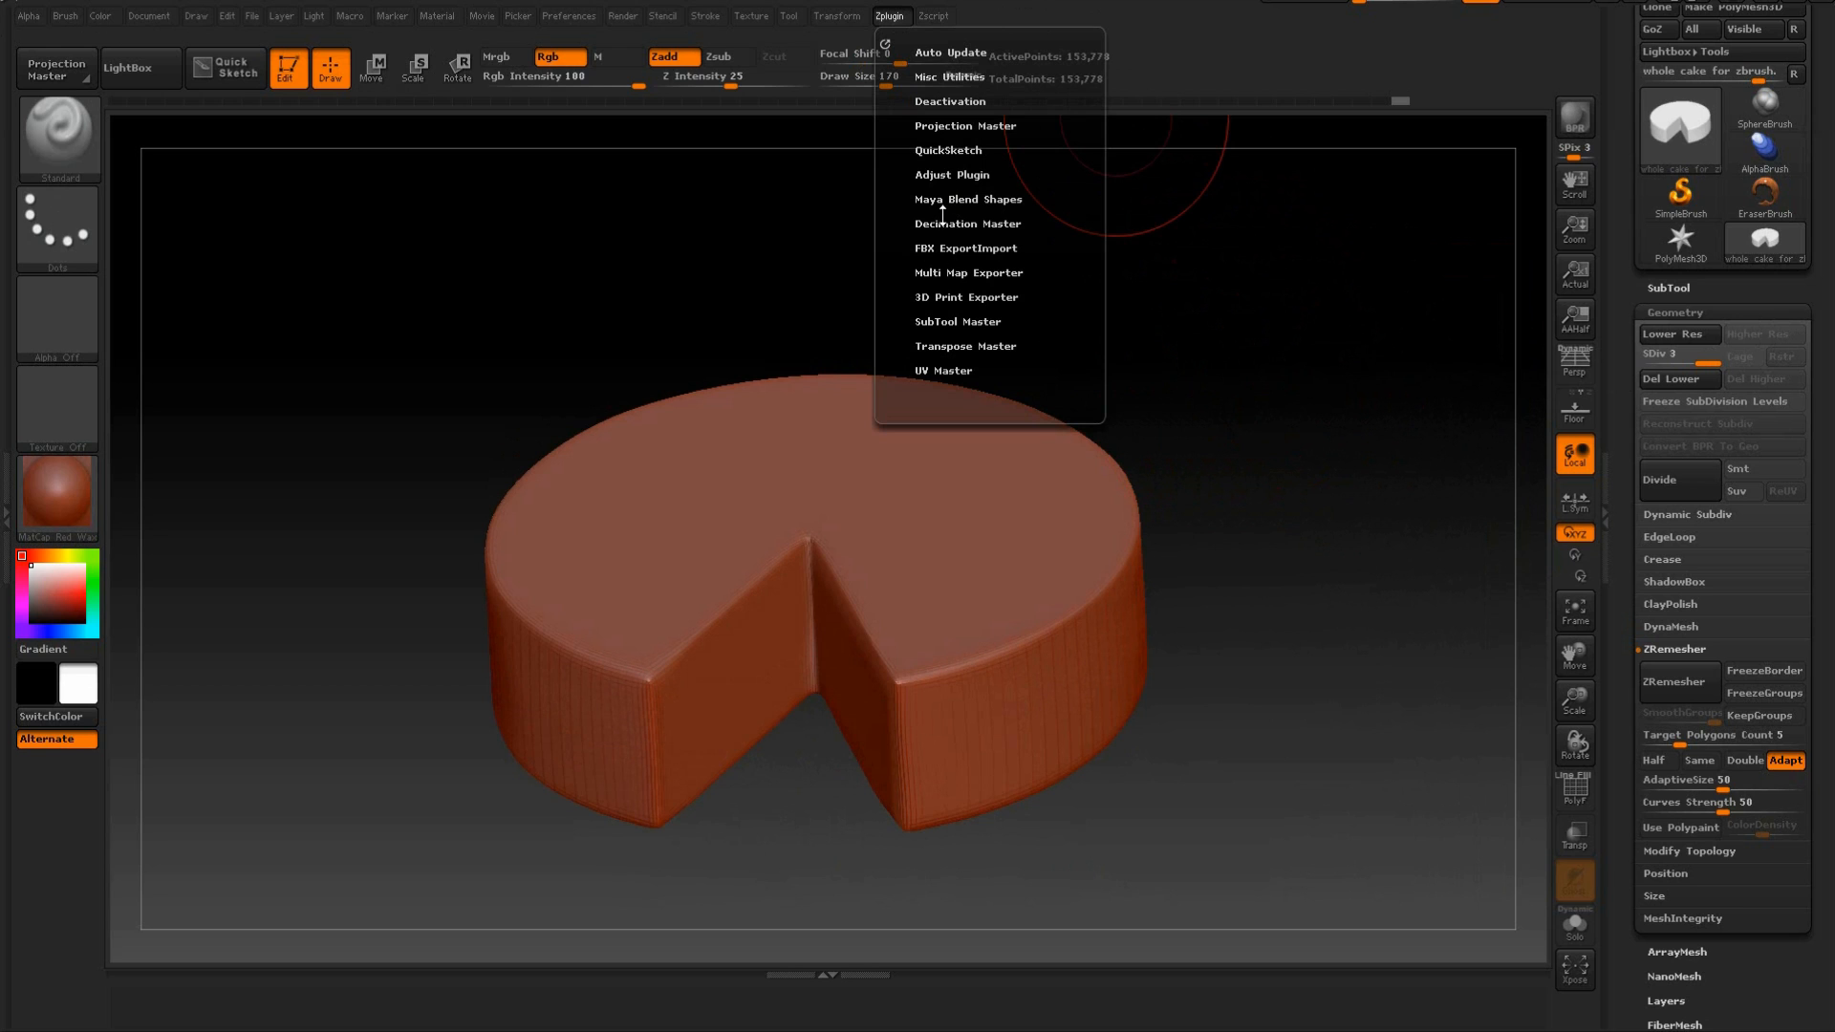
{"action": "mouse_move", "coordinate": [1331, 508]}
{"action": "left_mouse_down"}
{"action": "mouse_move", "coordinate": [1310, 402]}
{"action": "mouse_move", "coordinate": [1325, 415]}
{"action": "mouse_move", "coordinate": [1300, 496]}
{"action": "left_mouse_up"}
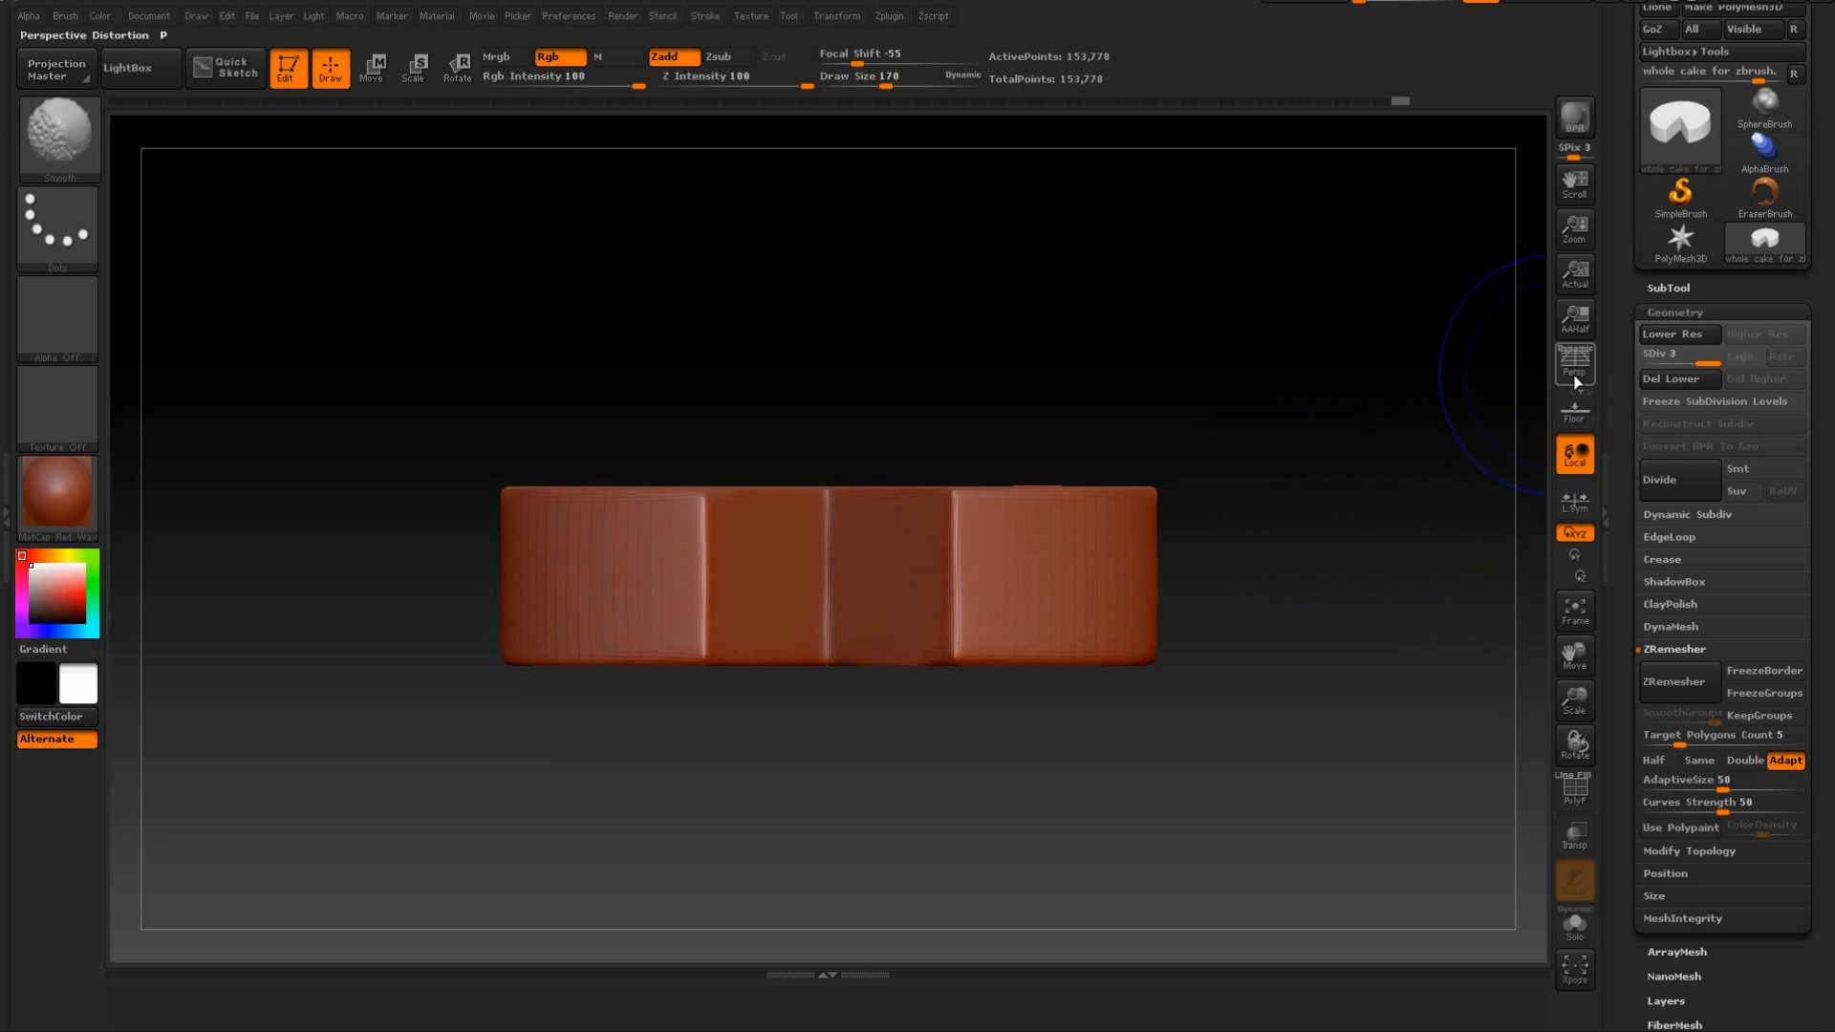
Delete the subdivision level below level 2 and check the cake at the remaining levels, ending on the higher one.
{"action": "left_click", "coordinate": [1680, 363]}
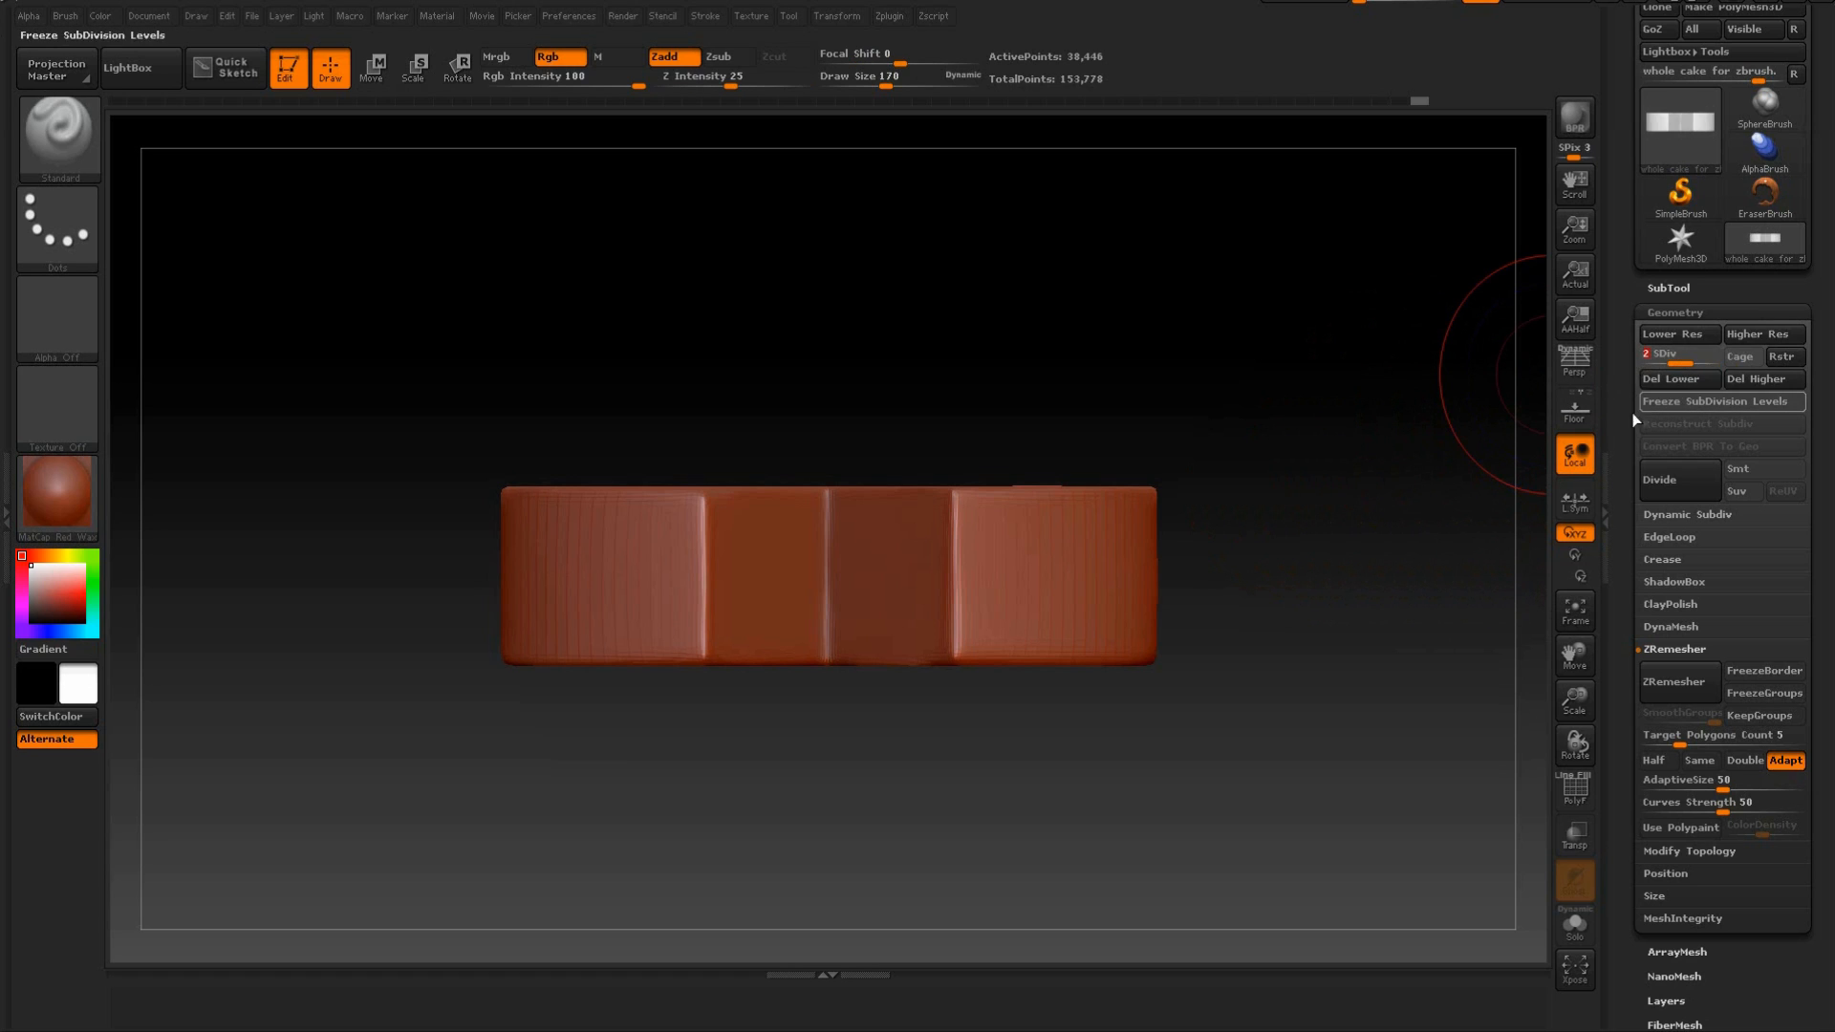
{"action": "left_click", "coordinate": [1668, 380]}
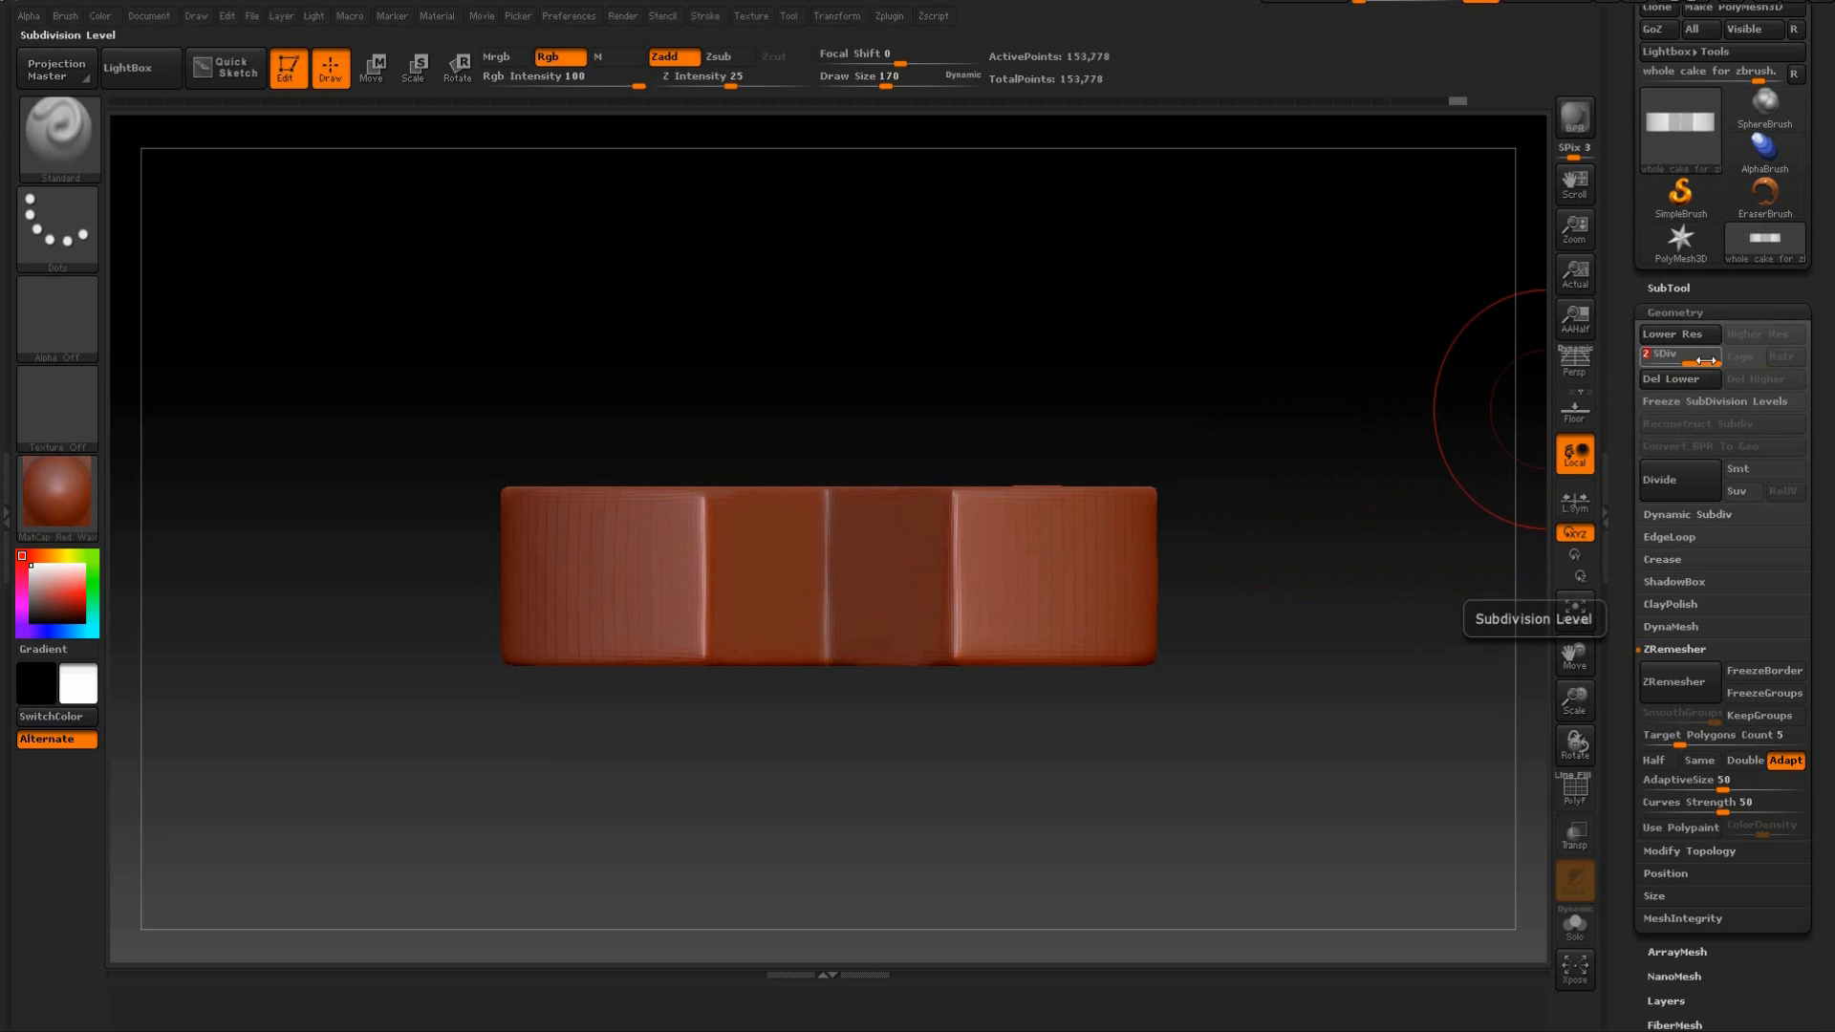
{"action": "left_click_drag", "start_coordinate": [1699, 361], "coordinate": [1635, 359]}
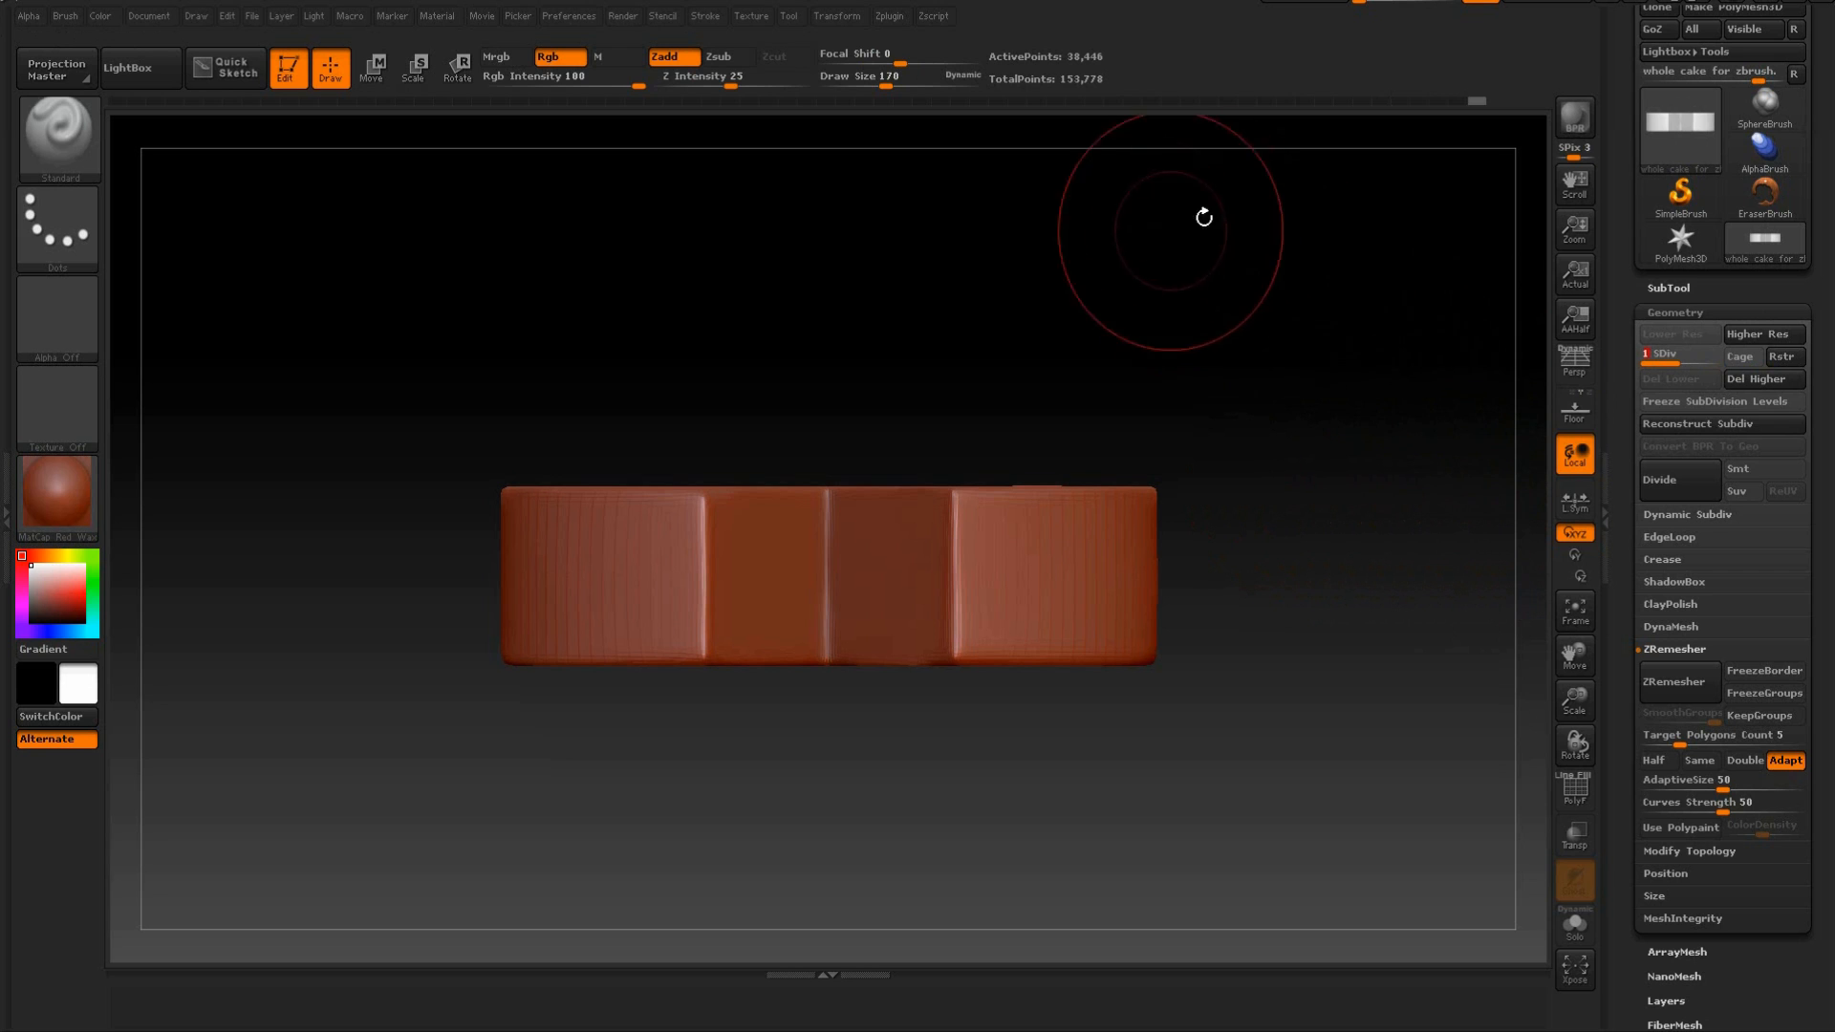
{"action": "left_click_drag", "start_coordinate": [1705, 361], "coordinate": [1720, 360]}
{"action": "mouse_move", "coordinate": [1335, 344]}
{"action": "left_mouse_down"}
{"action": "mouse_move", "coordinate": [1303, 352]}
{"action": "mouse_move", "coordinate": [1315, 322]}
{"action": "left_mouse_up"}
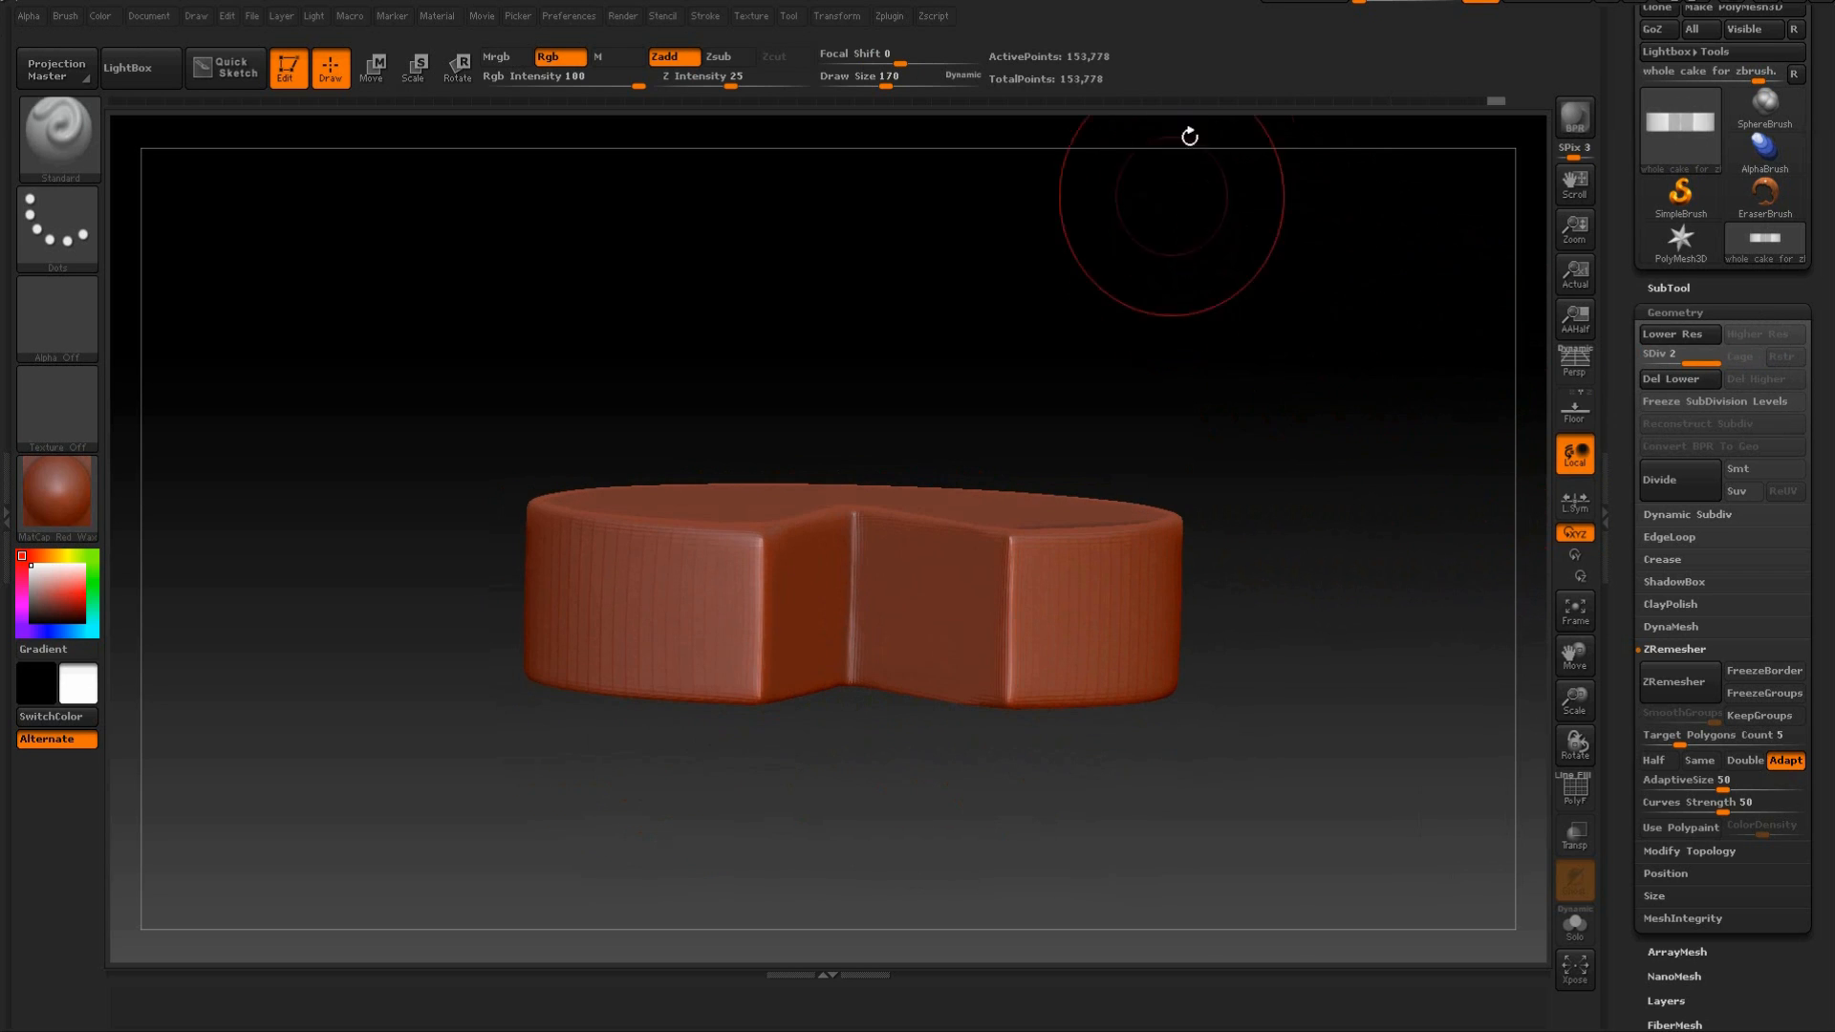
{"action": "left_click_drag", "start_coordinate": [1348, 496], "coordinate": [1352, 490], "text": "shift"}
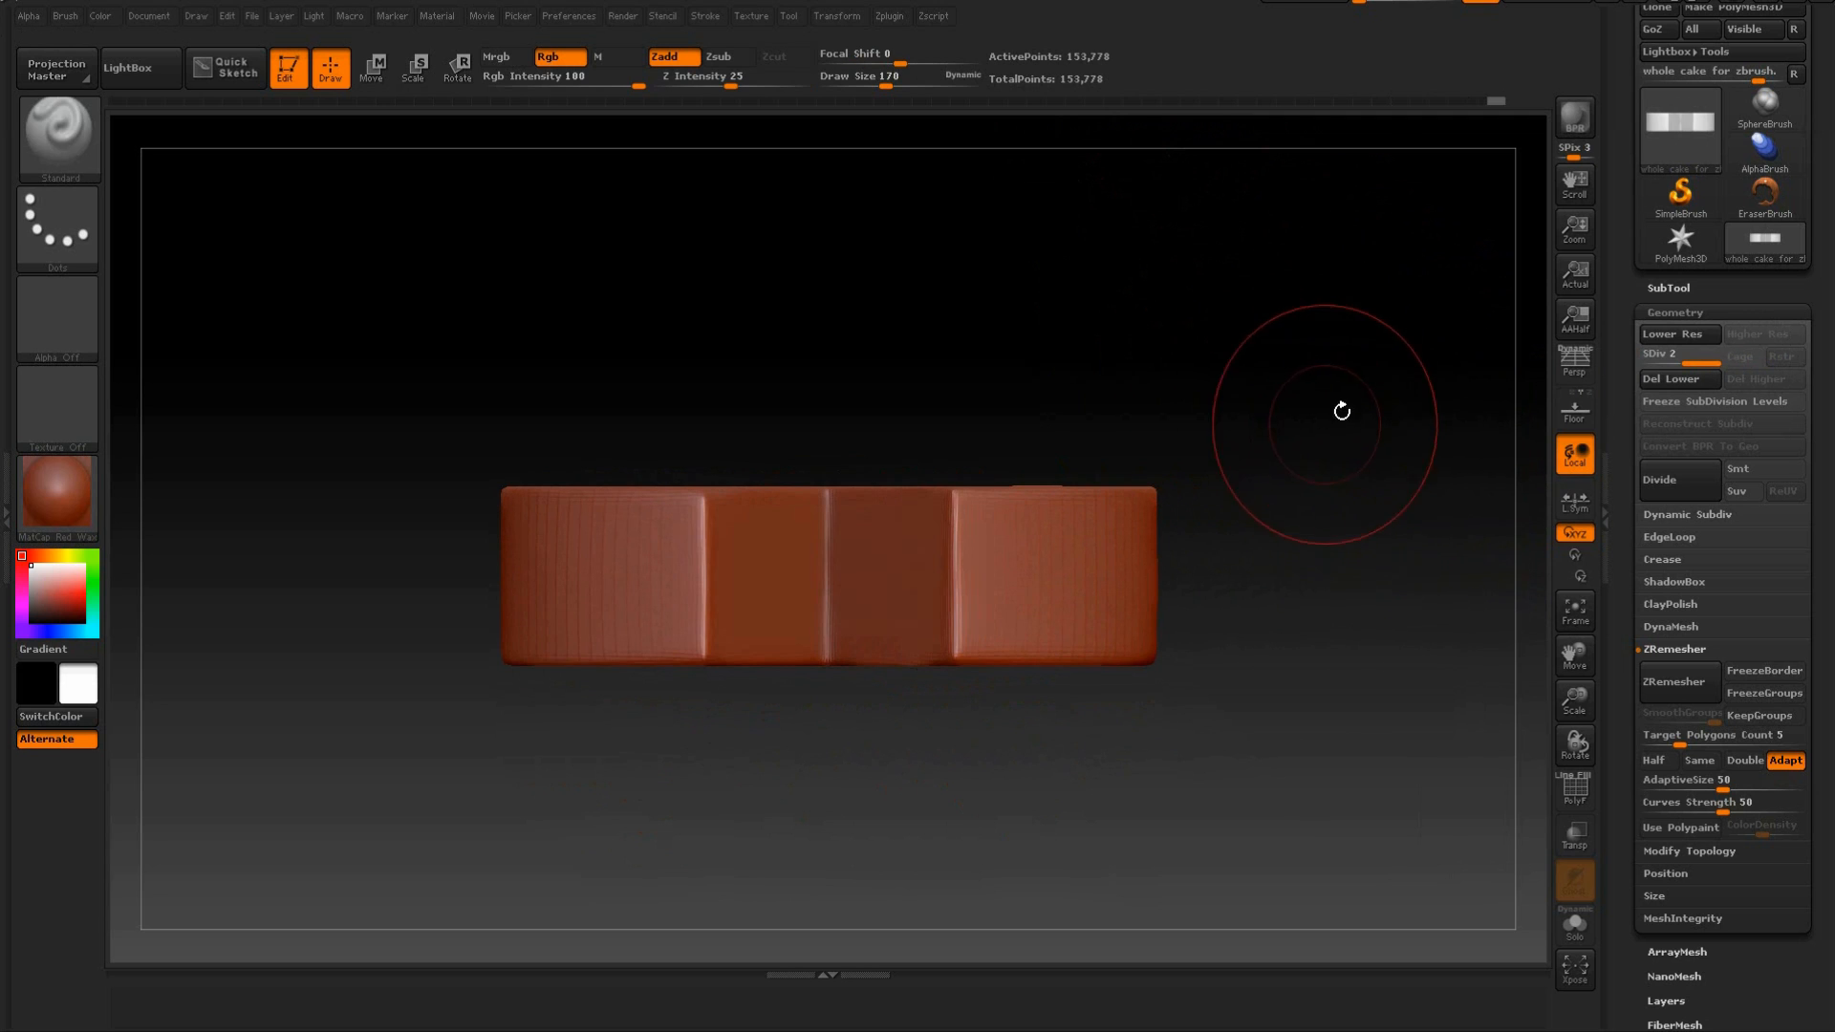
Divide the cake once more to add subdivision level 3.
{"action": "key", "text": "ctrl"}
{"action": "key", "text": "ctrl+d"}
{"action": "mouse_move", "coordinate": [1308, 421]}
{"action": "left_mouse_down"}
{"action": "mouse_move", "coordinate": [1291, 415]}
{"action": "mouse_move", "coordinate": [1302, 398]}
{"action": "mouse_move", "coordinate": [1143, 364]}
{"action": "left_mouse_up"}
Try to mask a thin strip along the cake's top edge with a rectangular selection from the front.
{"action": "key", "text": "ctrl"}
{"action": "mouse_move", "coordinate": [1294, 318]}
{"action": "left_mouse_down", "text": "ctrl"}
{"action": "mouse_move", "coordinate": [421, 519]}
{"action": "mouse_move", "coordinate": [393, 510]}
{"action": "left_mouse_up", "text": "ctrl"}
{"action": "mouse_move", "coordinate": [1183, 427]}
{"action": "left_mouse_down"}
{"action": "mouse_move", "coordinate": [1217, 466]}
{"action": "mouse_move", "coordinate": [1294, 410]}
{"action": "mouse_move", "coordinate": [1286, 458]}
{"action": "mouse_move", "coordinate": [1282, 376]}
{"action": "mouse_move", "coordinate": [1277, 405]}
{"action": "left_mouse_up"}
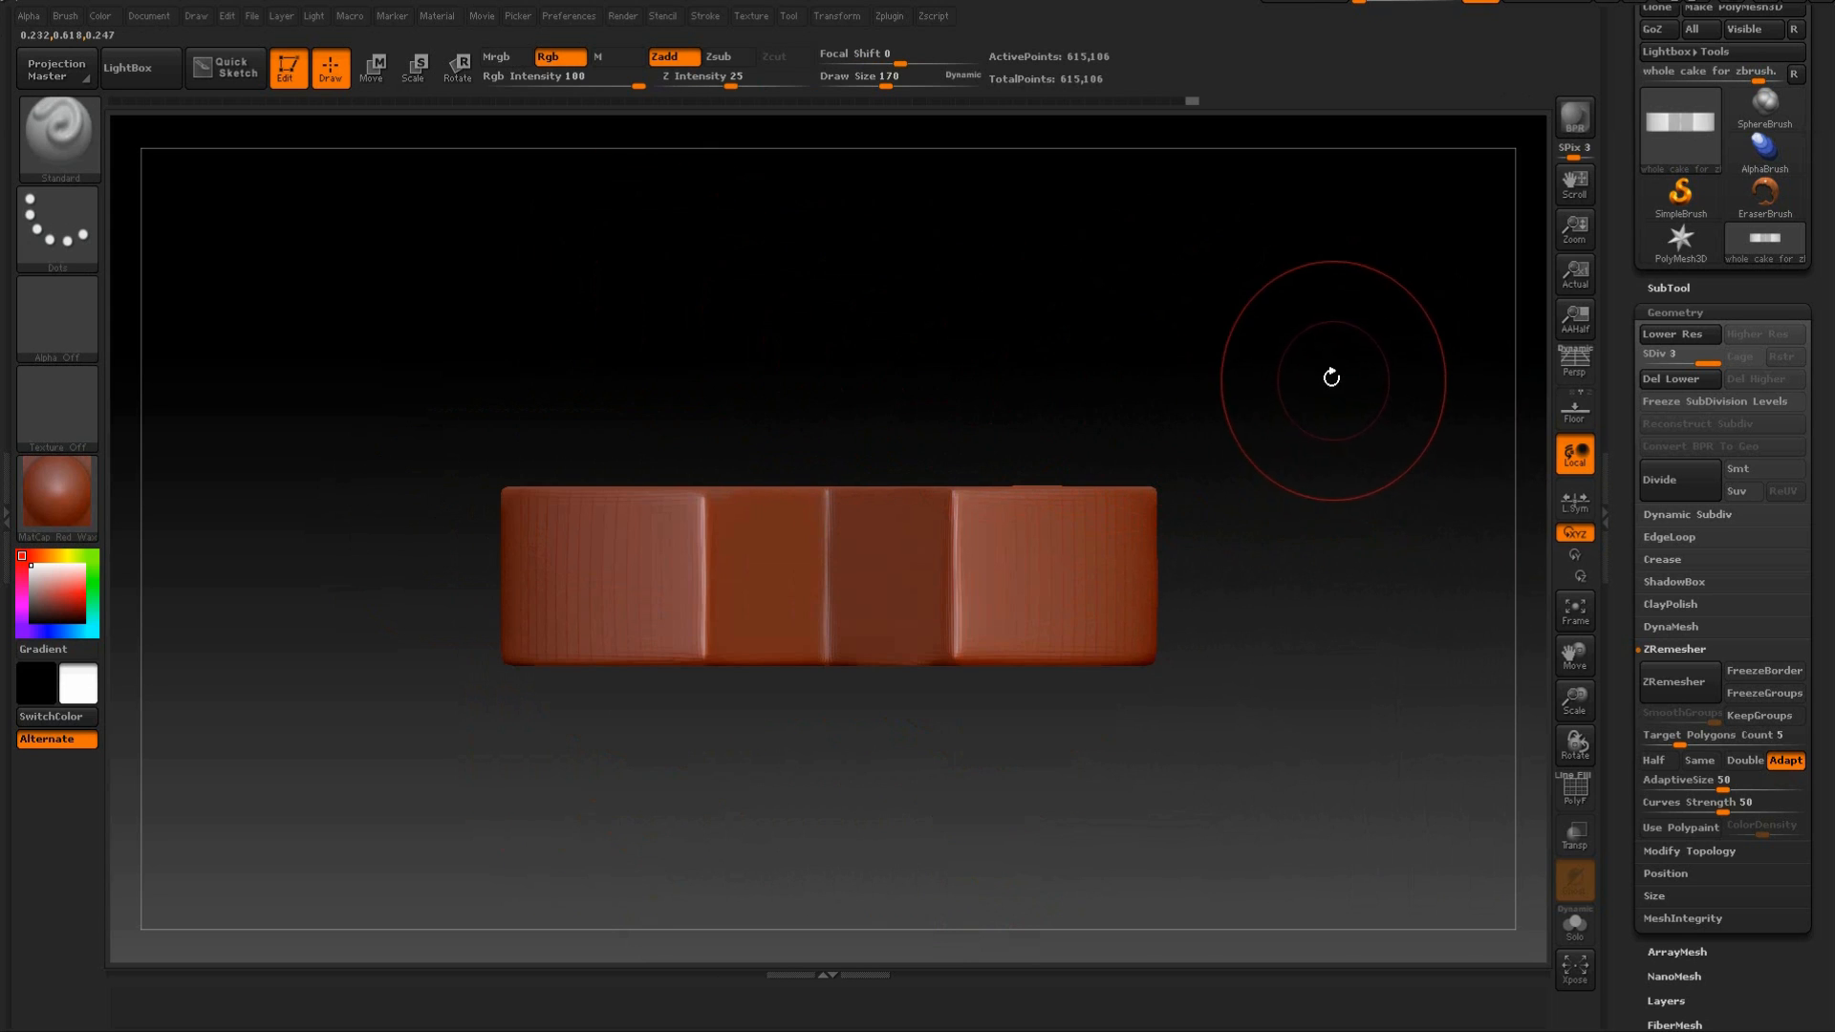
{"action": "key", "text": "ctrl"}
{"action": "left_click_drag", "start_coordinate": [1195, 432], "coordinate": [991, 356], "text": "ctrl"}
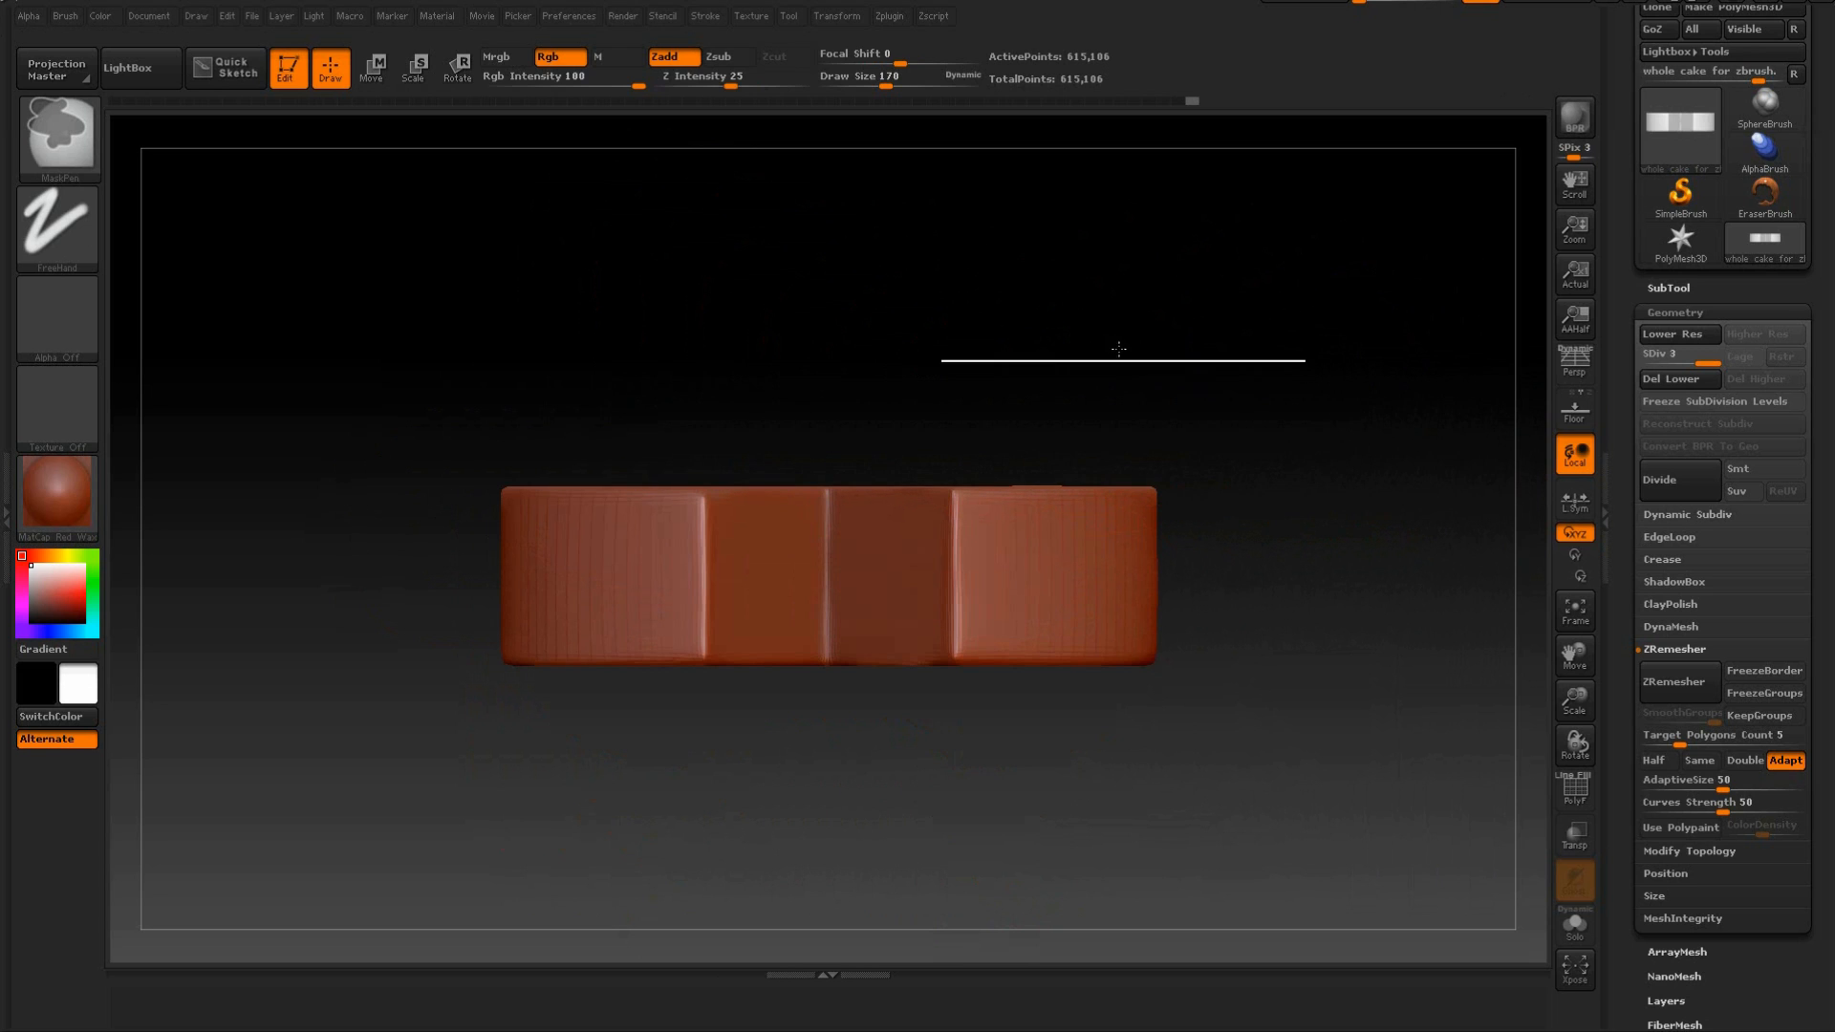
{"action": "key", "text": "ctrl"}
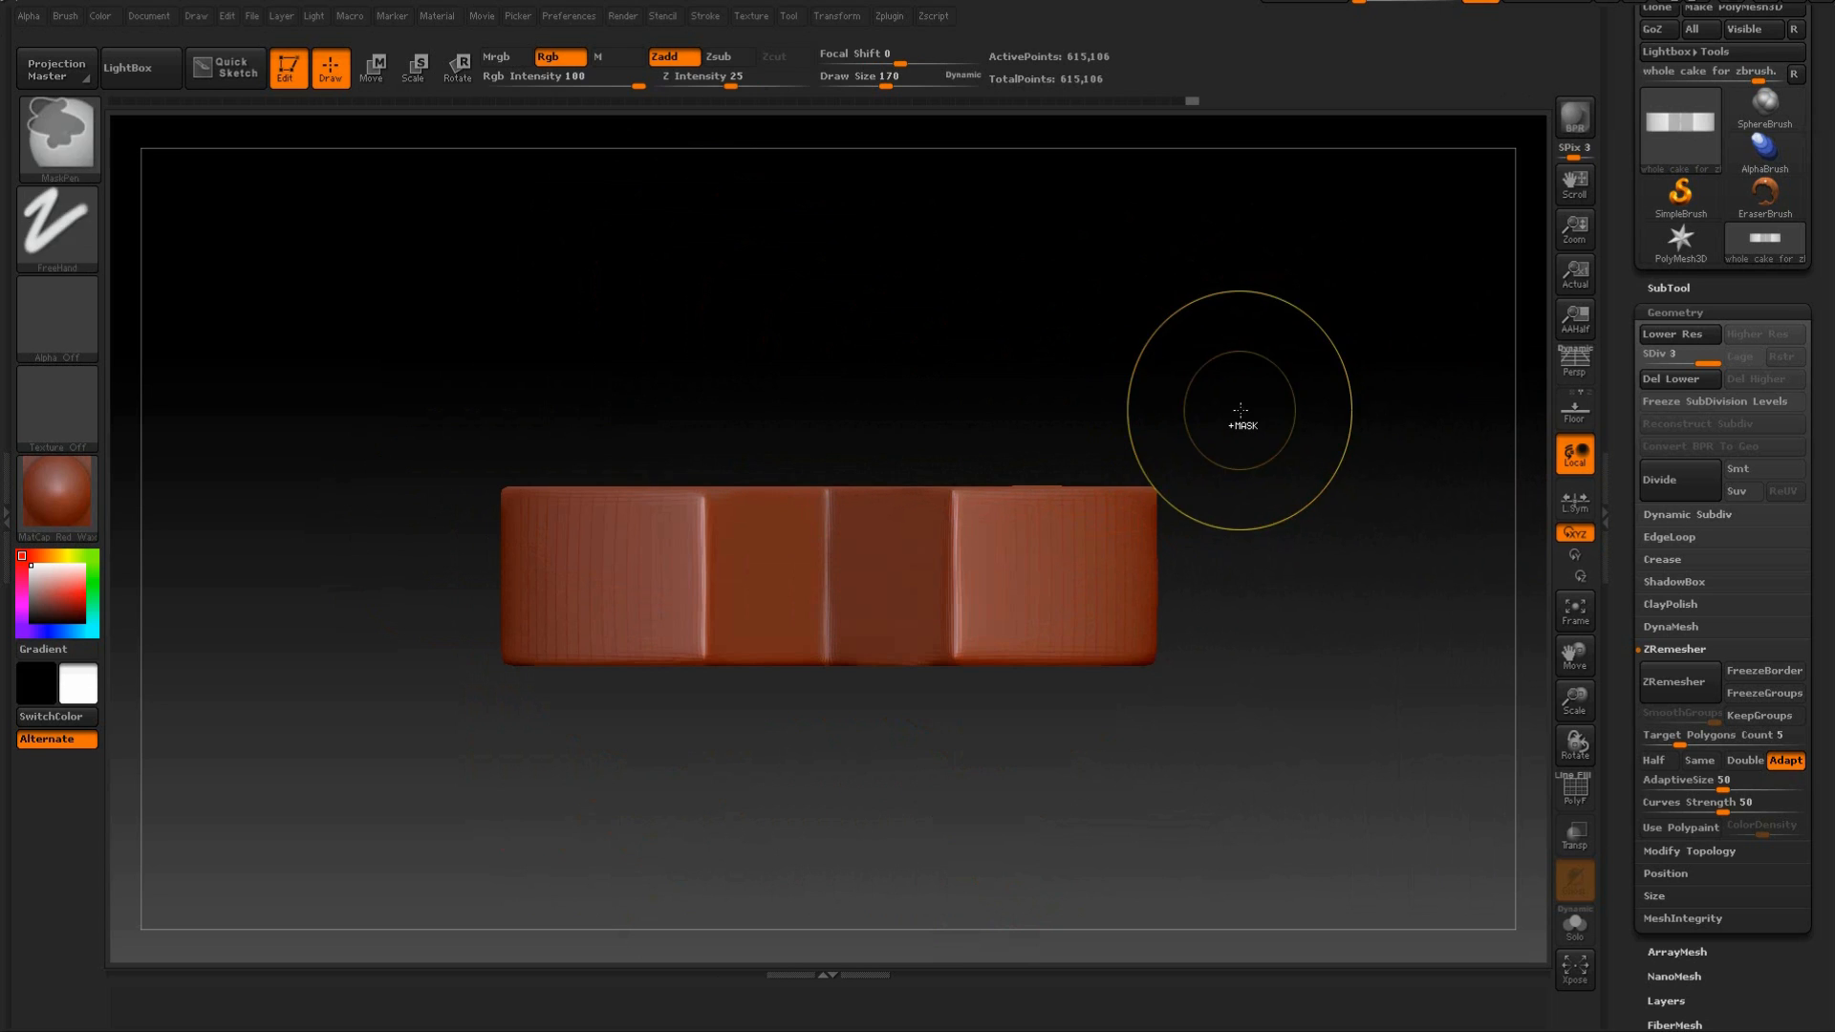
{"action": "left_click_drag", "start_coordinate": [1243, 368], "coordinate": [462, 500], "text": "ctrl"}
{"action": "mouse_move", "coordinate": [1315, 398]}
{"action": "left_mouse_down"}
{"action": "mouse_move", "coordinate": [1311, 532]}
{"action": "mouse_move", "coordinate": [1303, 414]}
{"action": "left_mouse_up"}
{"action": "mouse_move", "coordinate": [1303, 482]}
{"action": "left_mouse_down"}
{"action": "mouse_move", "coordinate": [1261, 507]}
{"action": "mouse_move", "coordinate": [1308, 477]}
{"action": "left_mouse_up"}
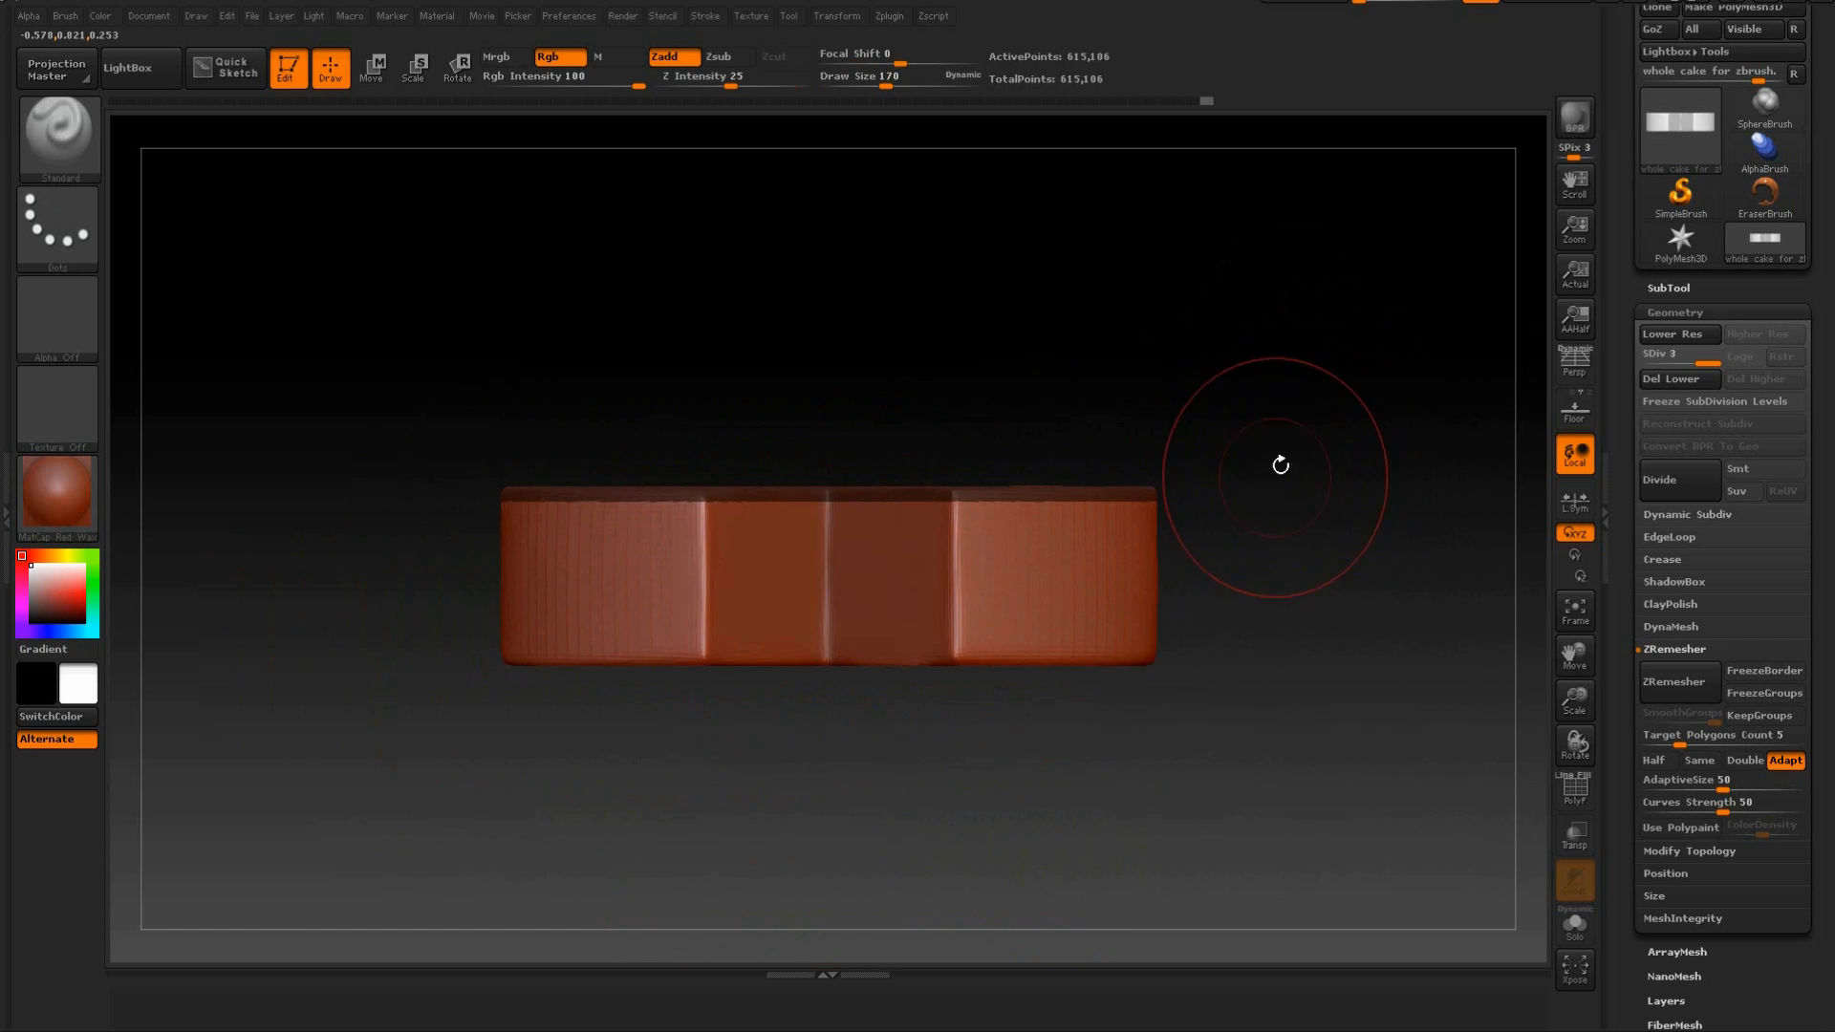
Mask the entire cake and check the coverage around the cutout from several angles.
{"action": "left_click_drag", "start_coordinate": [1319, 338], "coordinate": [369, 772], "text": "ctrl"}
{"action": "left_click_drag", "start_coordinate": [1285, 497], "coordinate": [976, 547]}
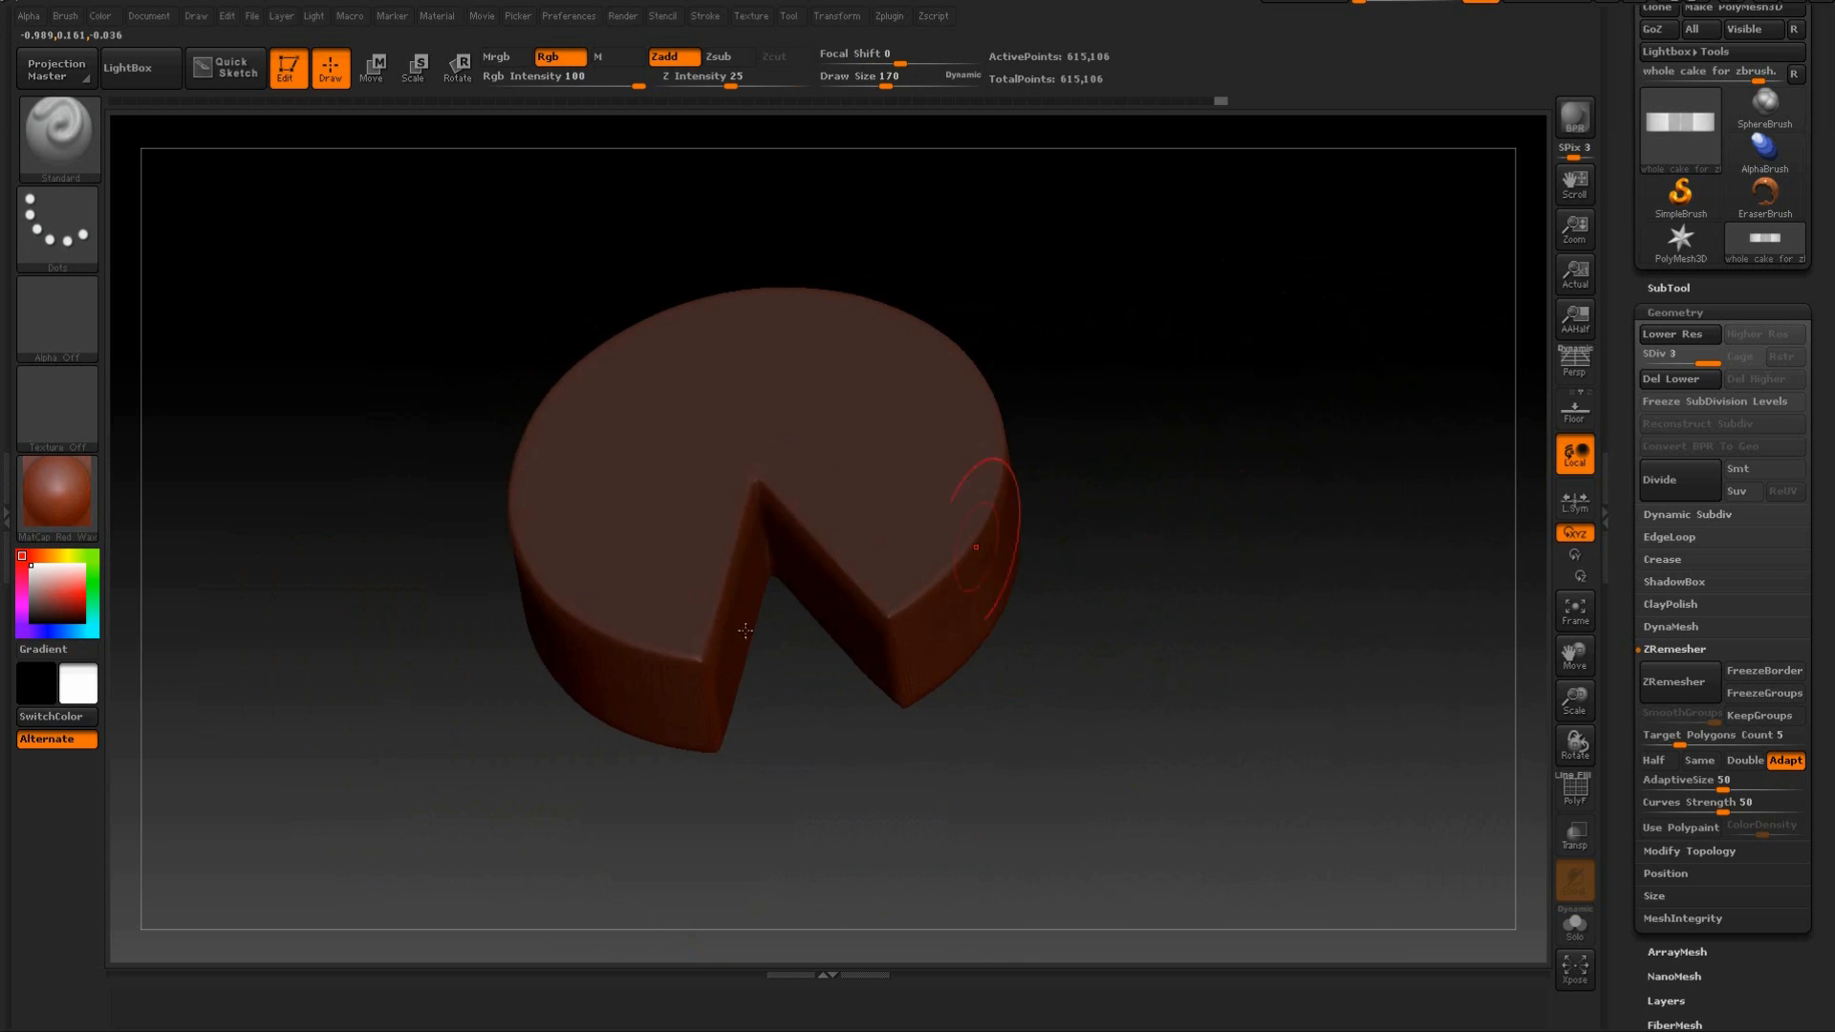
{"action": "mouse_move", "coordinate": [867, 482]}
{"action": "left_mouse_down"}
{"action": "mouse_move", "coordinate": [1114, 500]}
{"action": "mouse_move", "coordinate": [884, 474]}
{"action": "left_mouse_up"}
{"action": "left_click_drag", "start_coordinate": [1133, 557], "coordinate": [1294, 659]}
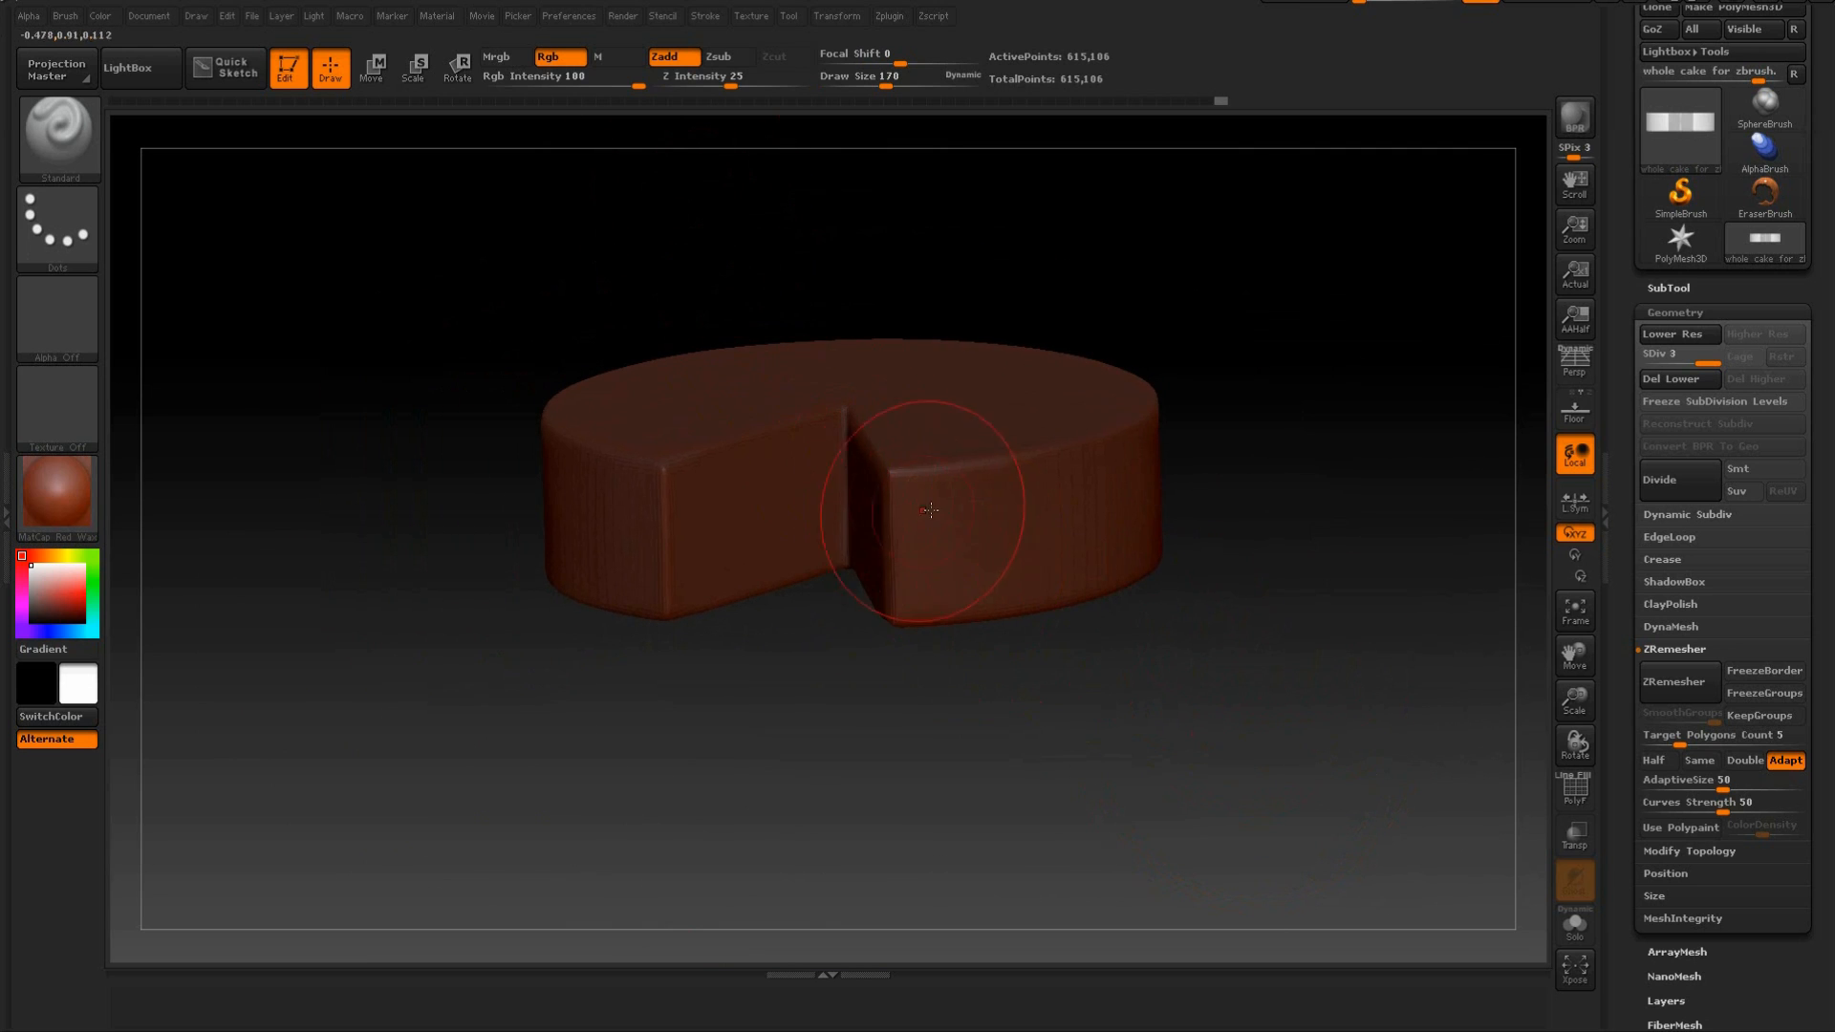
Set the Draw Size to 35 and erase the mask from one cut face, keeping its outer edges masked.
{"action": "left_click_drag", "start_coordinate": [887, 87], "coordinate": [849, 88]}
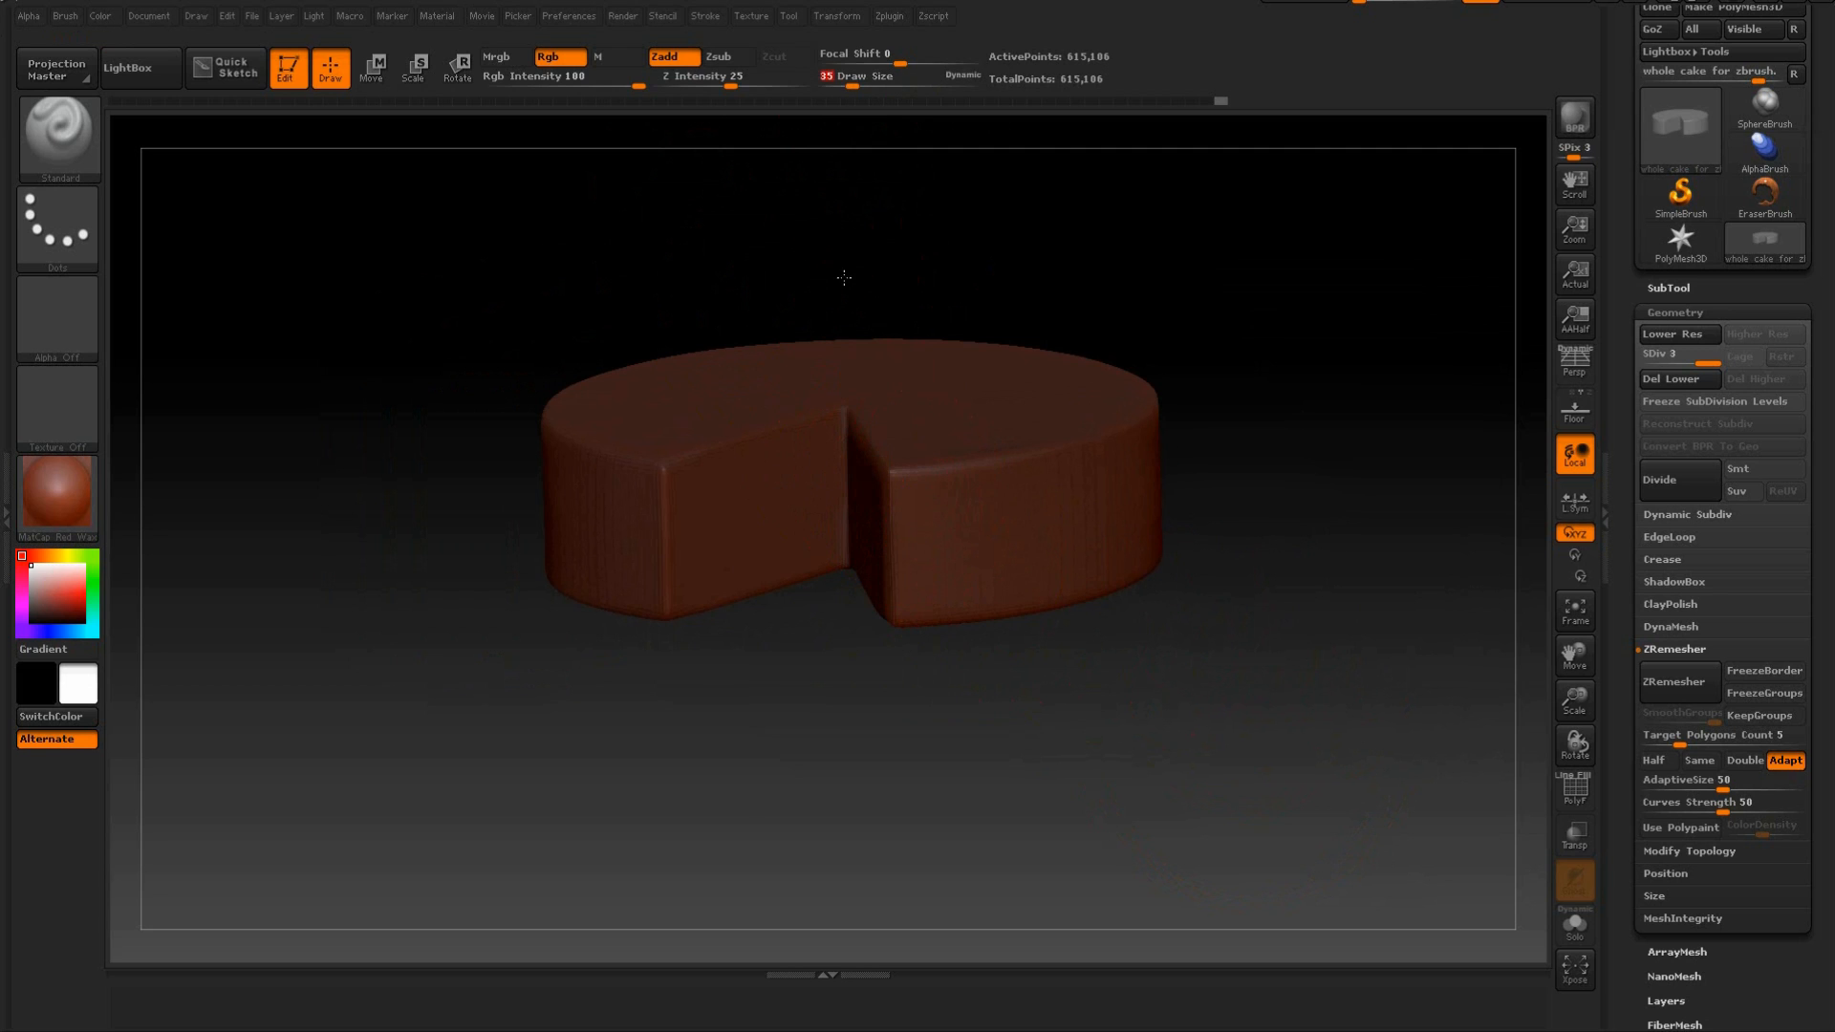
{"action": "left_click_drag", "start_coordinate": [836, 243], "coordinate": [869, 409], "text": "alt"}
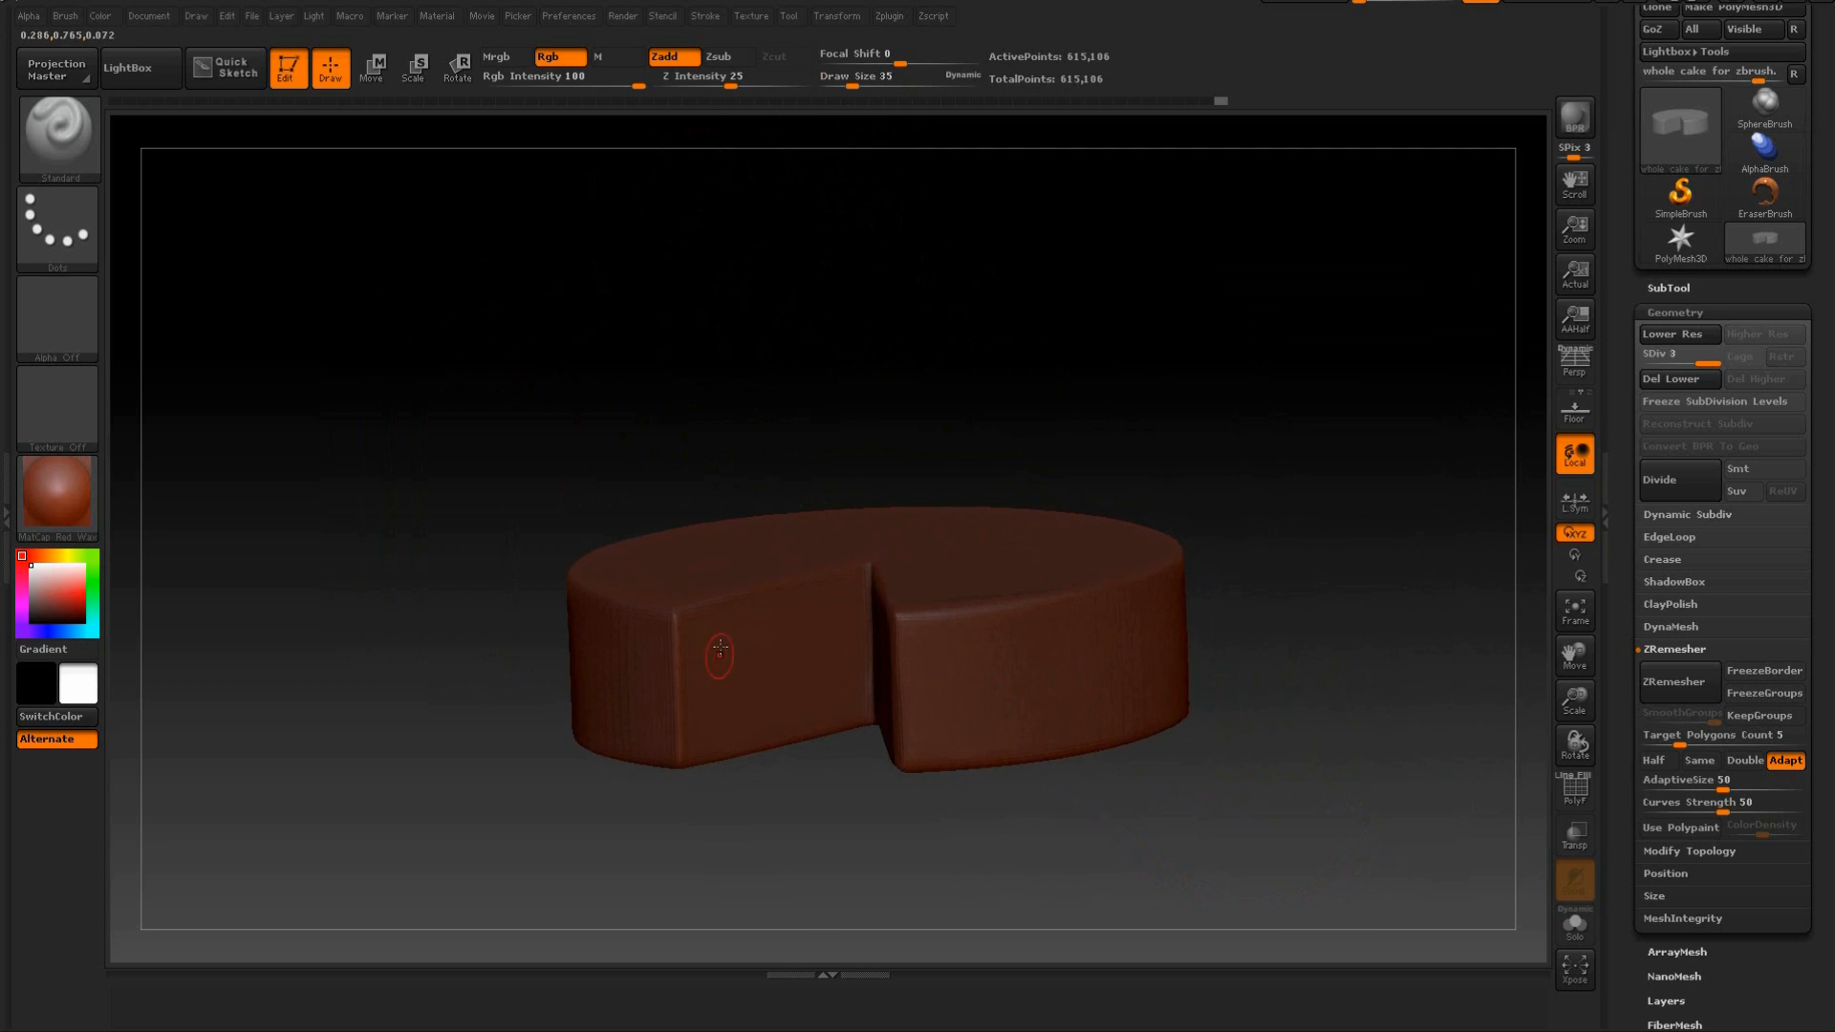
{"action": "left_click_drag", "start_coordinate": [742, 479], "coordinate": [786, 411]}
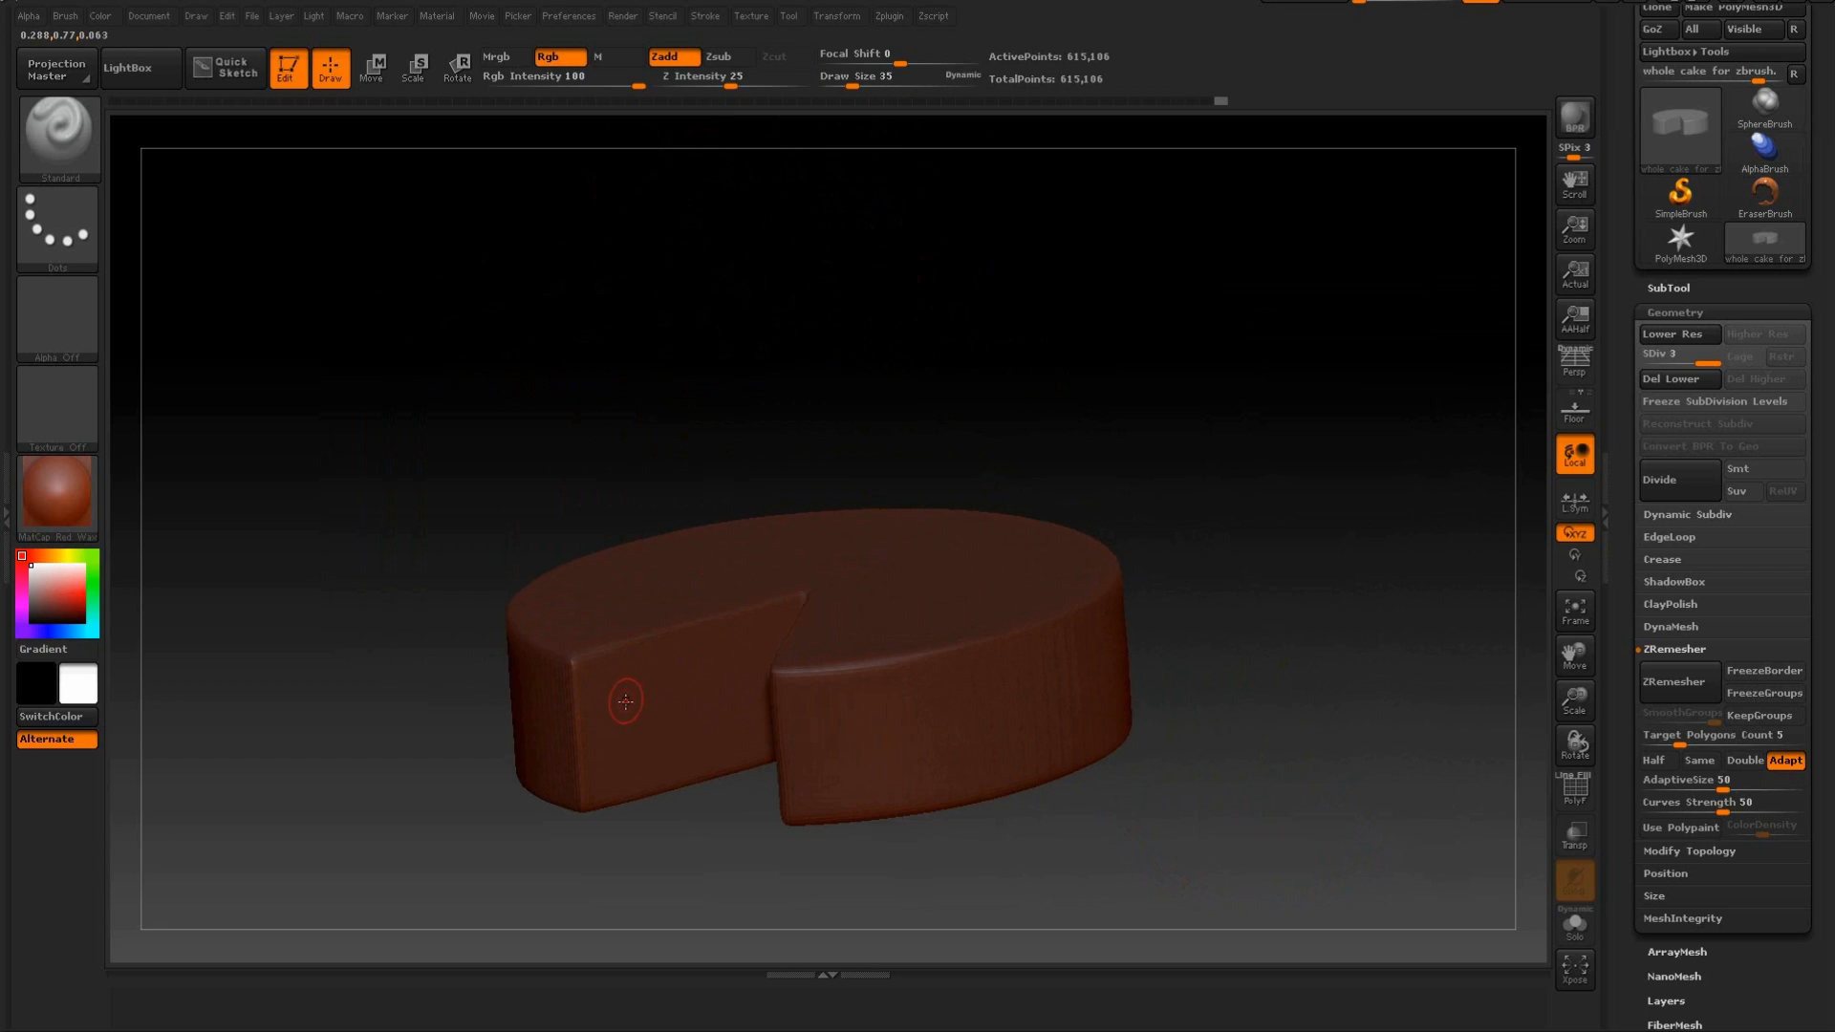
{"action": "key", "text": "ctrl"}
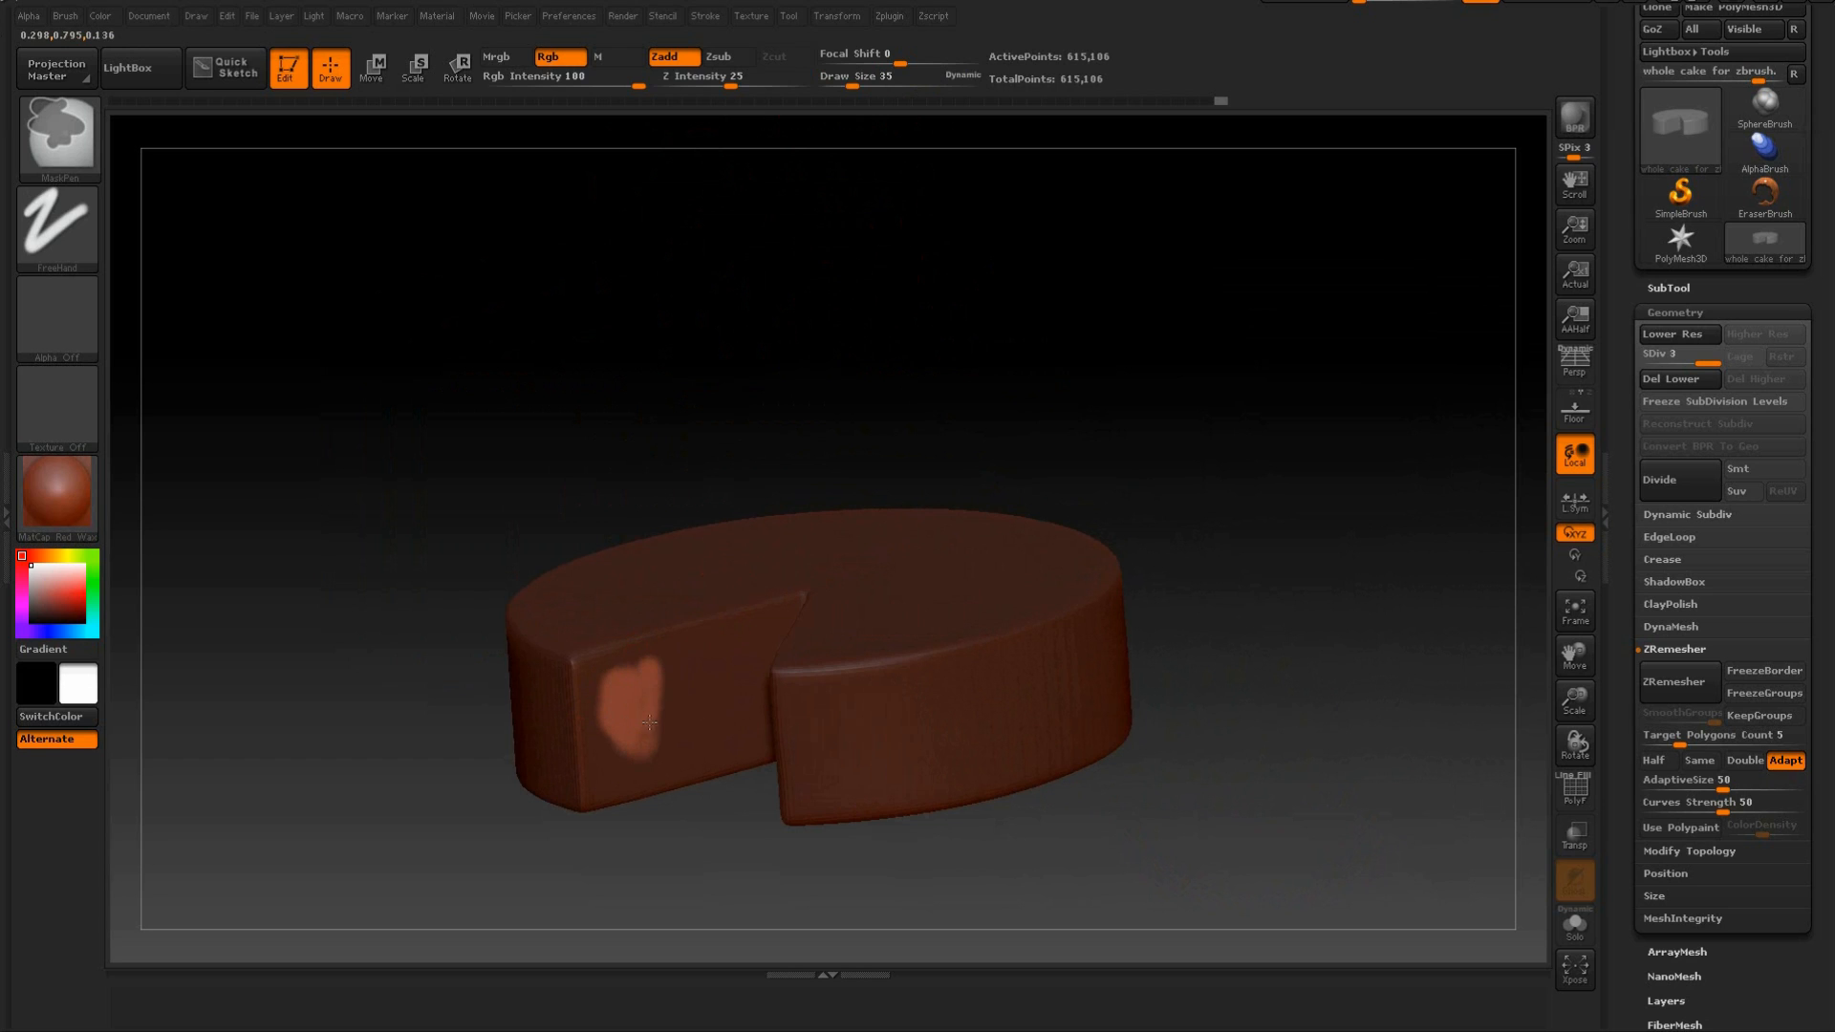
{"action": "mouse_move", "coordinate": [650, 389]}
{"action": "left_mouse_down"}
{"action": "mouse_move", "coordinate": [675, 401]}
{"action": "mouse_move", "coordinate": [708, 369]}
{"action": "mouse_move", "coordinate": [835, 331]}
{"action": "mouse_move", "coordinate": [802, 603]}
{"action": "left_mouse_up"}
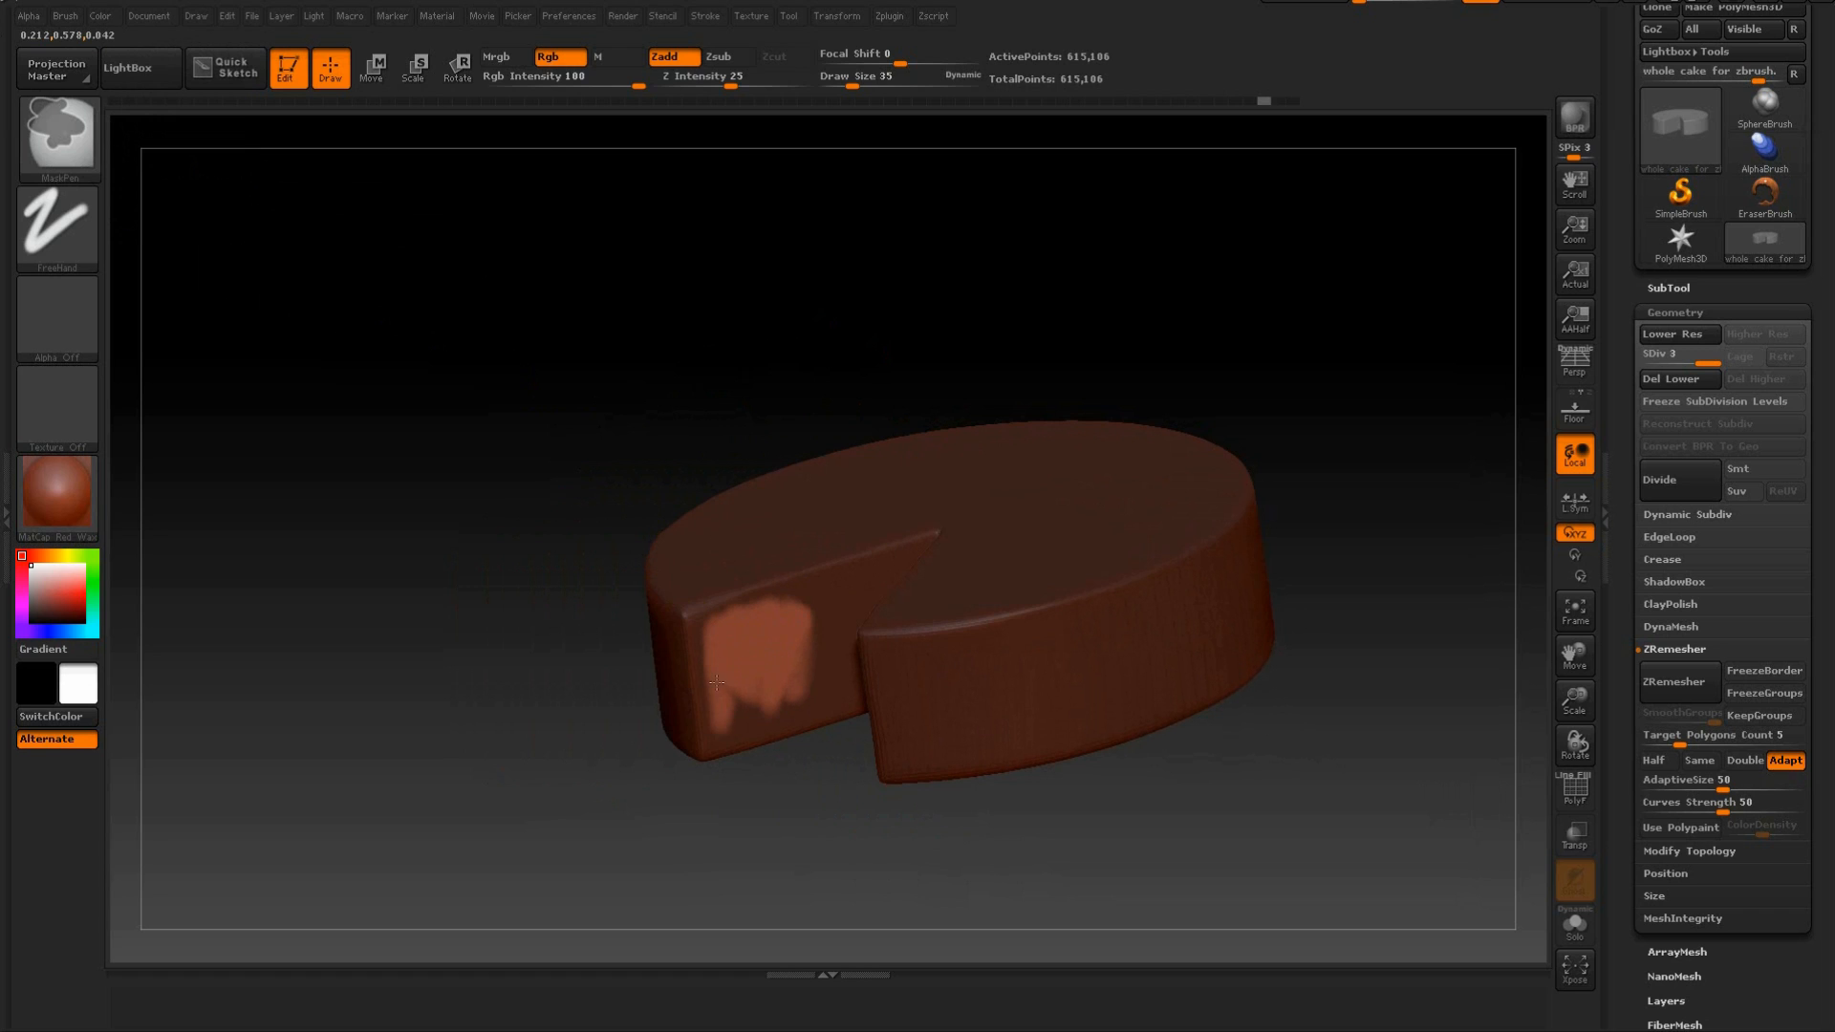
{"action": "mouse_move", "coordinate": [704, 414]}
{"action": "left_mouse_down"}
{"action": "mouse_move", "coordinate": [741, 398]}
{"action": "mouse_move", "coordinate": [766, 353]}
{"action": "mouse_move", "coordinate": [776, 419]}
{"action": "left_mouse_up"}
{"action": "key", "text": "ctrl"}
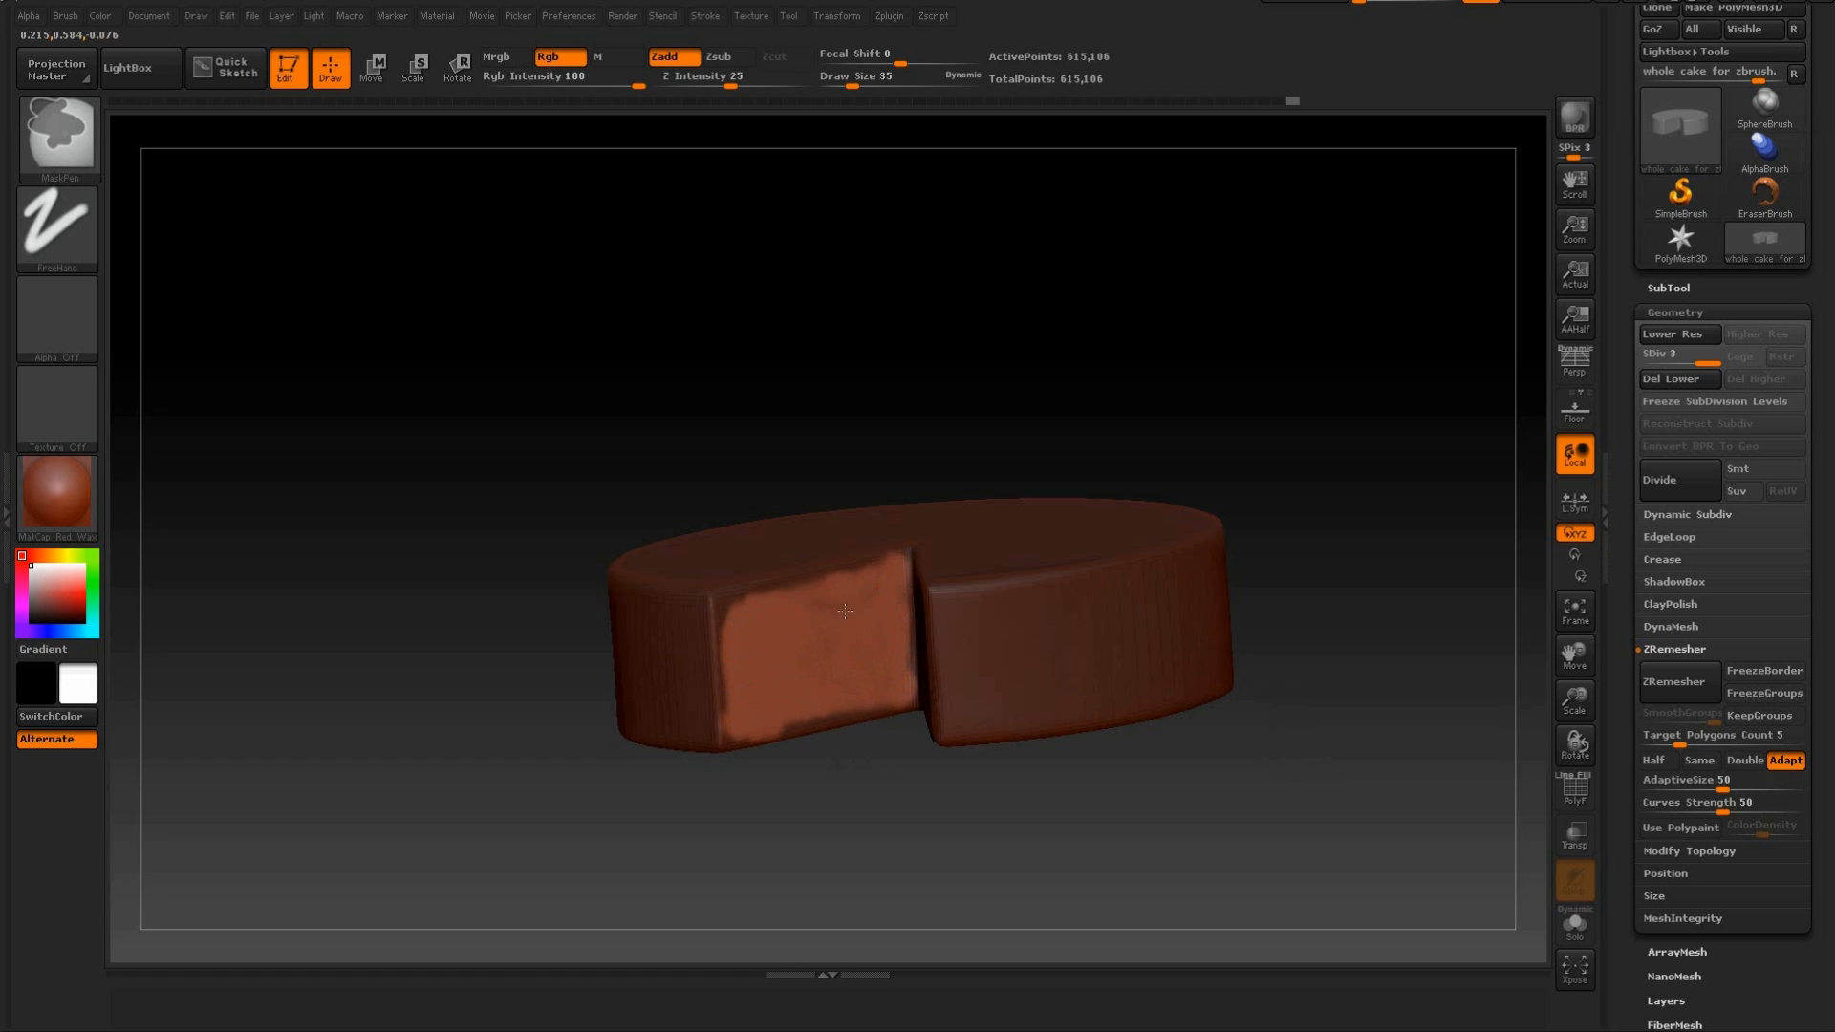
Erase the mask from the opposite cut face, raising the Draw Size to 82 to clear its middle.
{"action": "mouse_move", "coordinate": [875, 784]}
{"action": "left_mouse_down"}
{"action": "mouse_move", "coordinate": [971, 851]}
{"action": "mouse_move", "coordinate": [938, 826]}
{"action": "mouse_move", "coordinate": [853, 621]}
{"action": "left_mouse_up"}
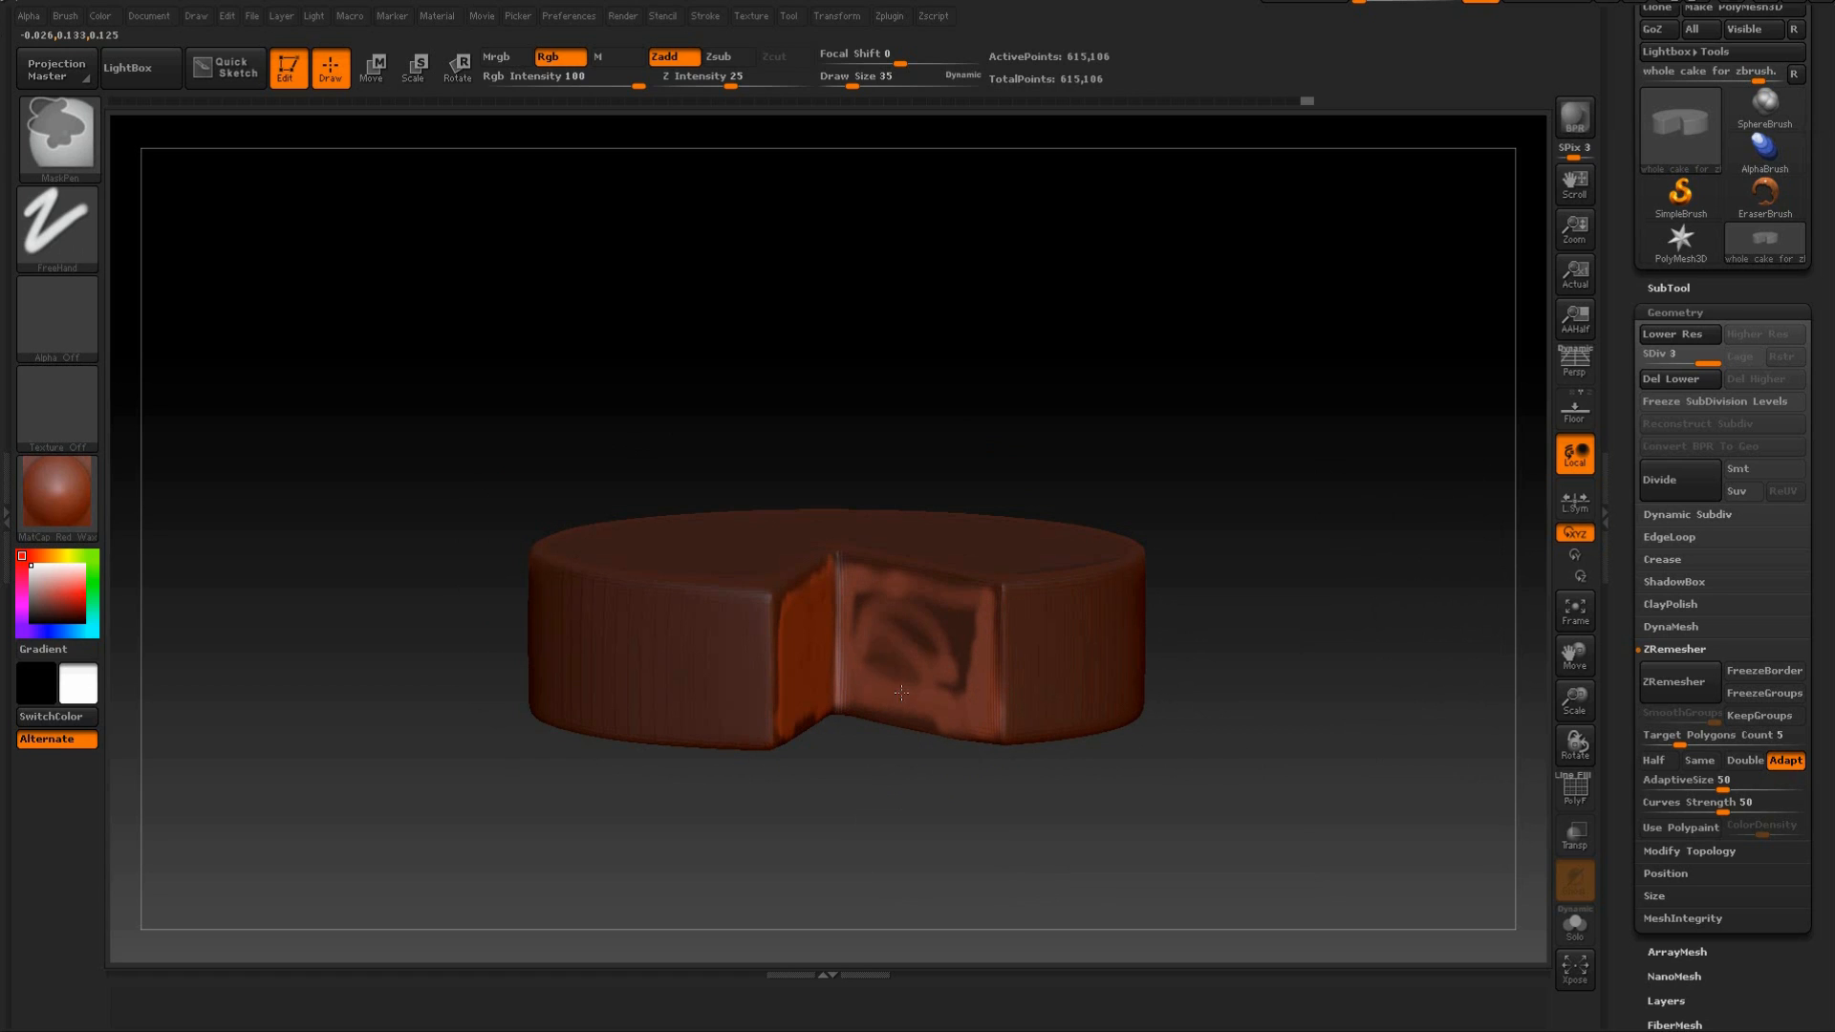
{"action": "mouse_move", "coordinate": [855, 86]}
{"action": "left_mouse_down"}
{"action": "mouse_move", "coordinate": [884, 87]}
{"action": "mouse_move", "coordinate": [868, 87]}
{"action": "left_mouse_up"}
{"action": "left_click_drag", "start_coordinate": [964, 660], "coordinate": [961, 698], "text": "ctrl+alt"}
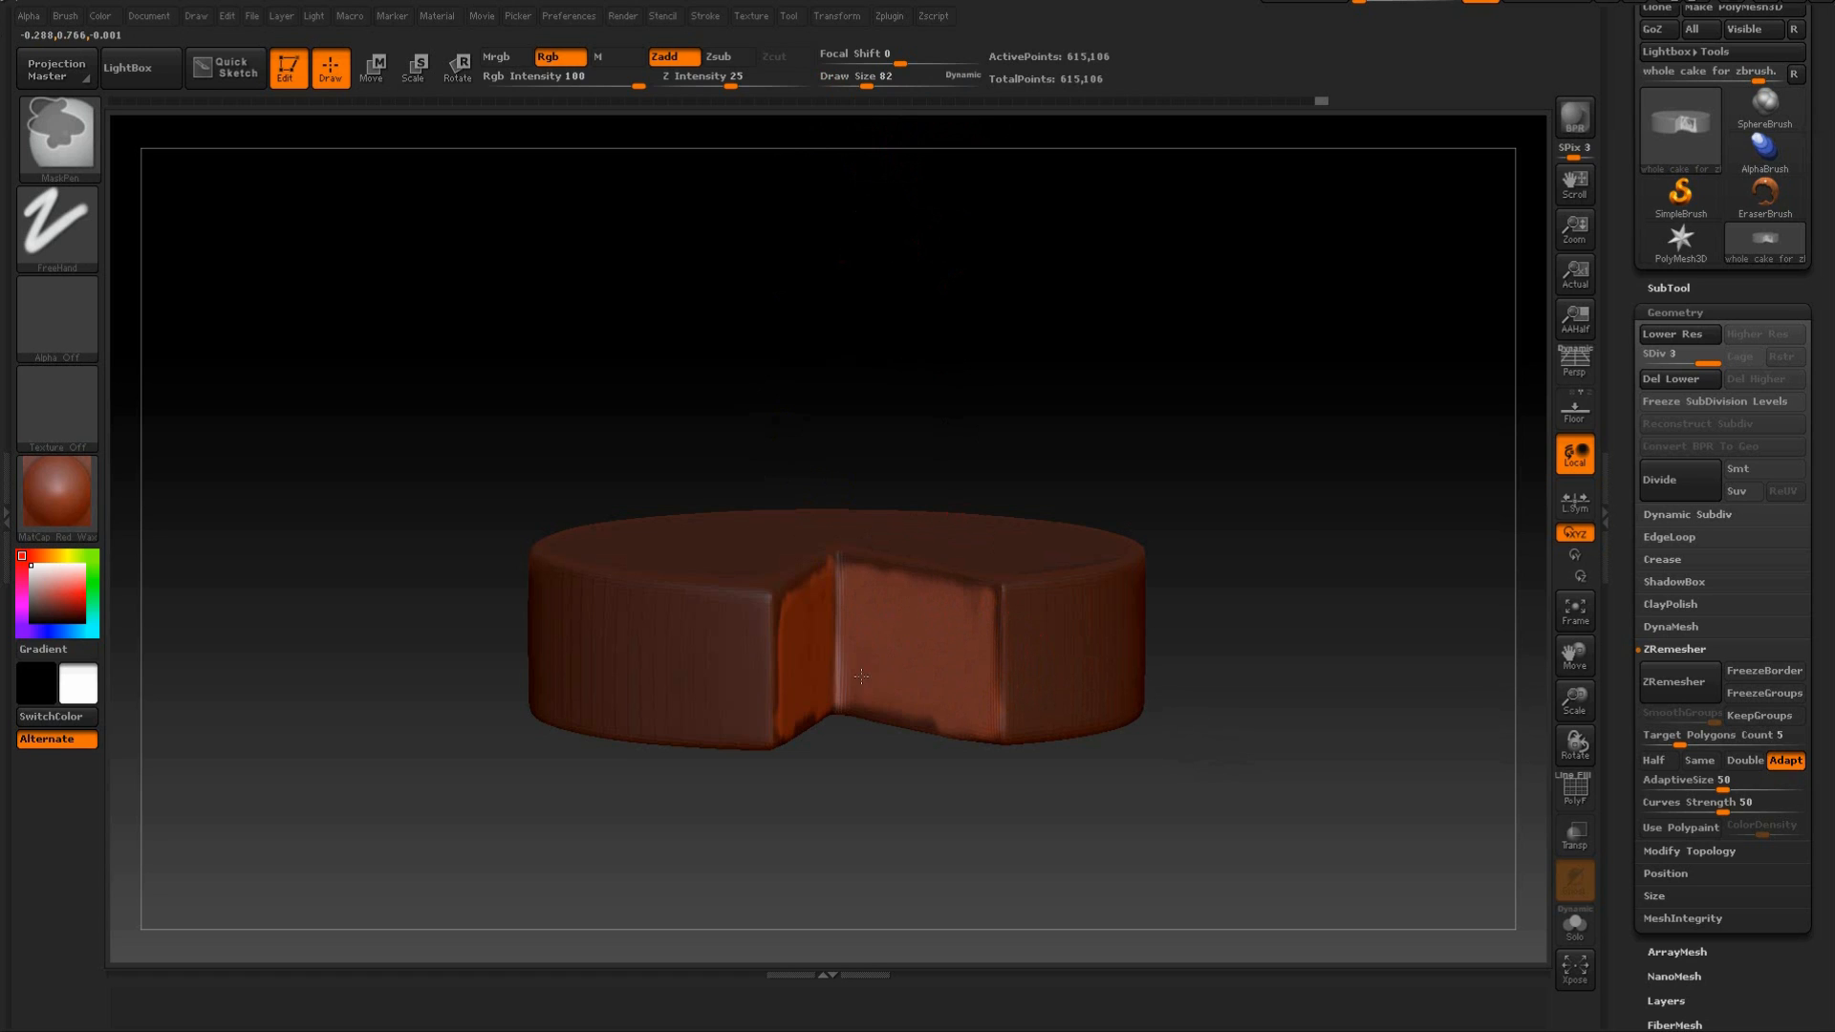
{"action": "left_click_drag", "start_coordinate": [1142, 350], "coordinate": [1012, 348]}
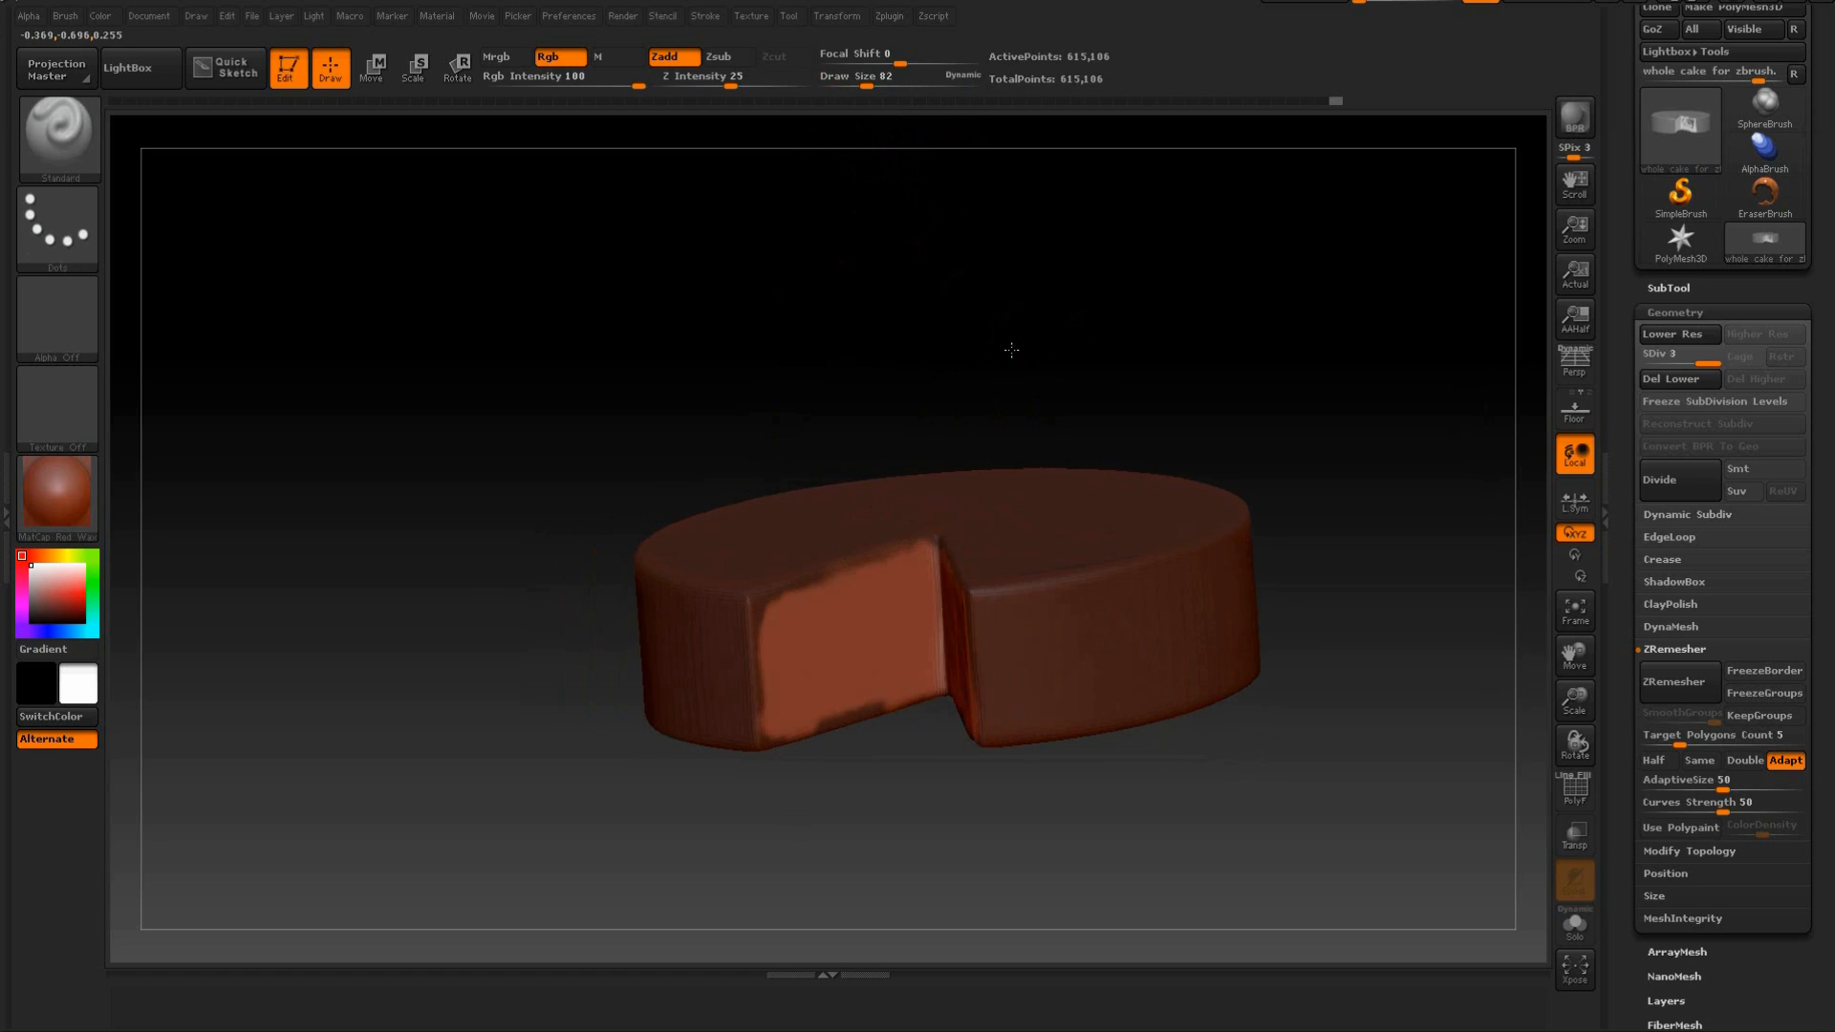
Clear the mask from the cake's underside with a rectangular selection across its lower edge from the front.
{"action": "mouse_move", "coordinate": [1046, 449]}
{"action": "left_mouse_down"}
{"action": "mouse_move", "coordinate": [1110, 287]}
{"action": "mouse_move", "coordinate": [1192, 344]}
{"action": "mouse_move", "coordinate": [1085, 393]}
{"action": "mouse_move", "coordinate": [1074, 327]}
{"action": "mouse_move", "coordinate": [1143, 225]}
{"action": "mouse_move", "coordinate": [1208, 348]}
{"action": "mouse_move", "coordinate": [1278, 393]}
{"action": "mouse_move", "coordinate": [1270, 360]}
{"action": "mouse_move", "coordinate": [1188, 586]}
{"action": "mouse_move", "coordinate": [1310, 559]}
{"action": "mouse_move", "coordinate": [1319, 574]}
{"action": "mouse_move", "coordinate": [1040, 625]}
{"action": "left_mouse_up"}
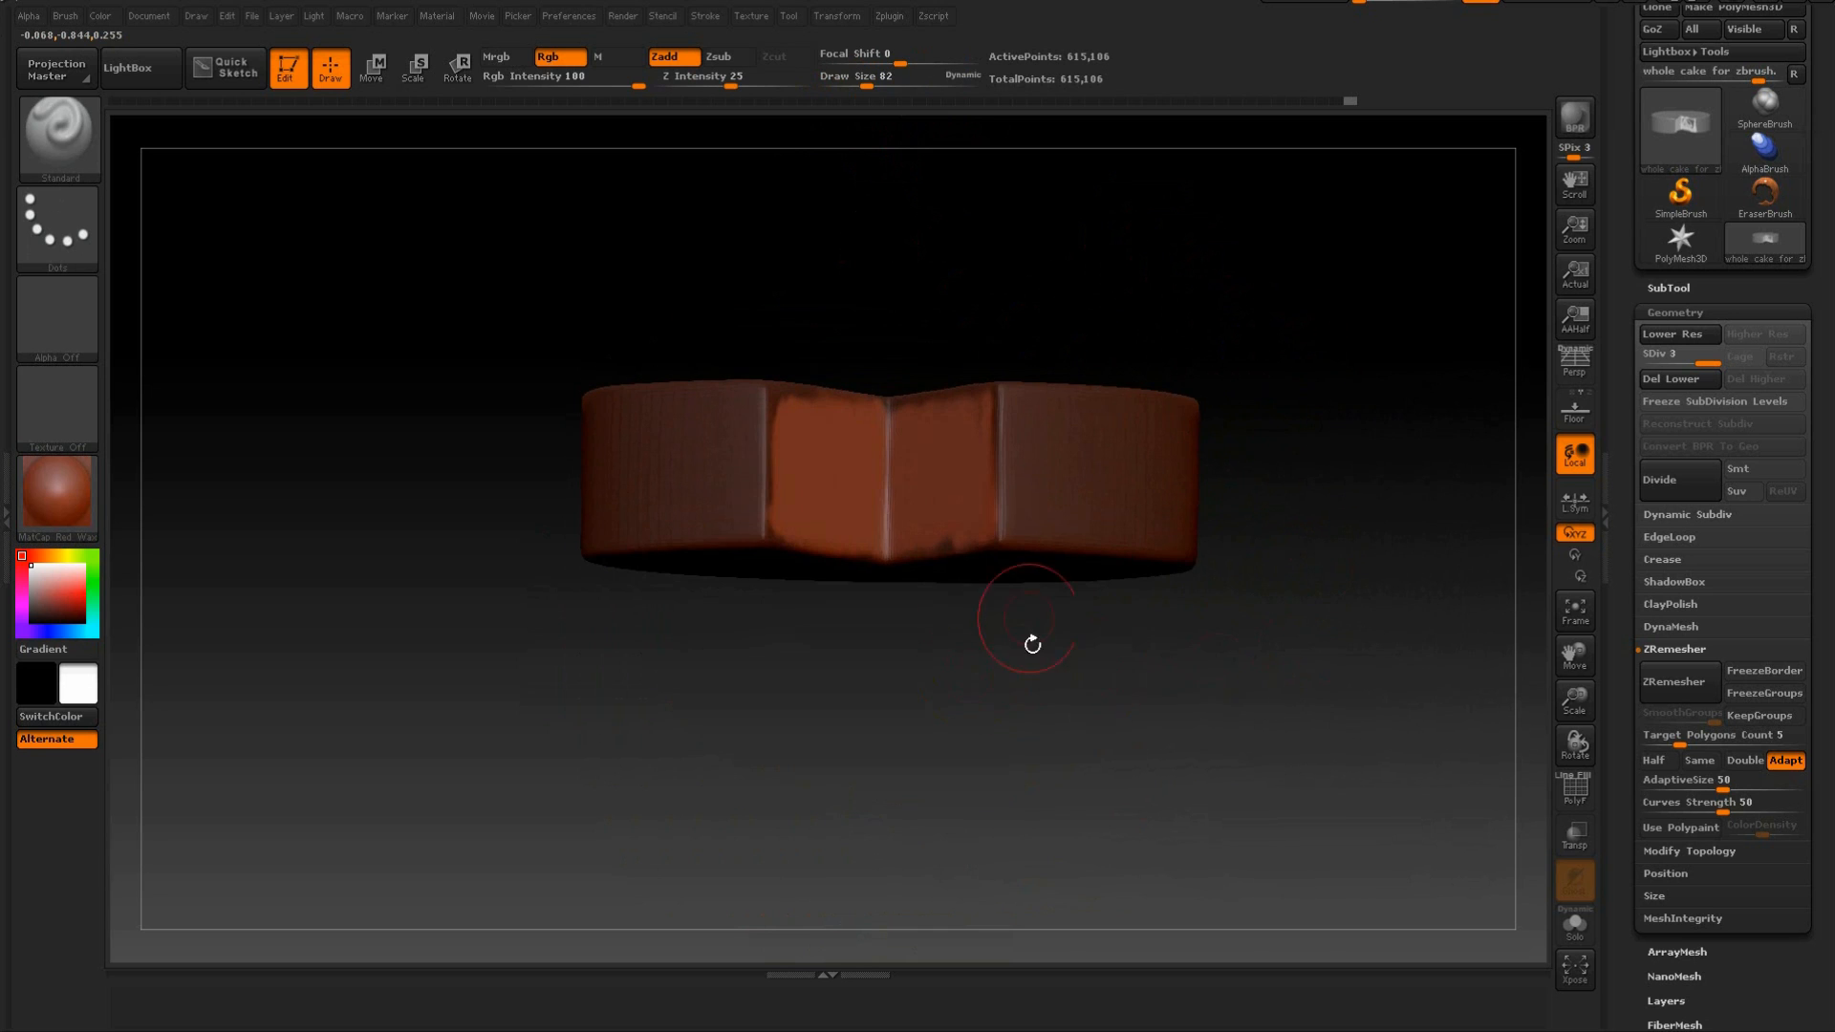
{"action": "mouse_move", "coordinate": [1265, 606]}
{"action": "left_mouse_down"}
{"action": "mouse_move", "coordinate": [1261, 664]}
{"action": "mouse_move", "coordinate": [1252, 651]}
{"action": "left_mouse_up"}
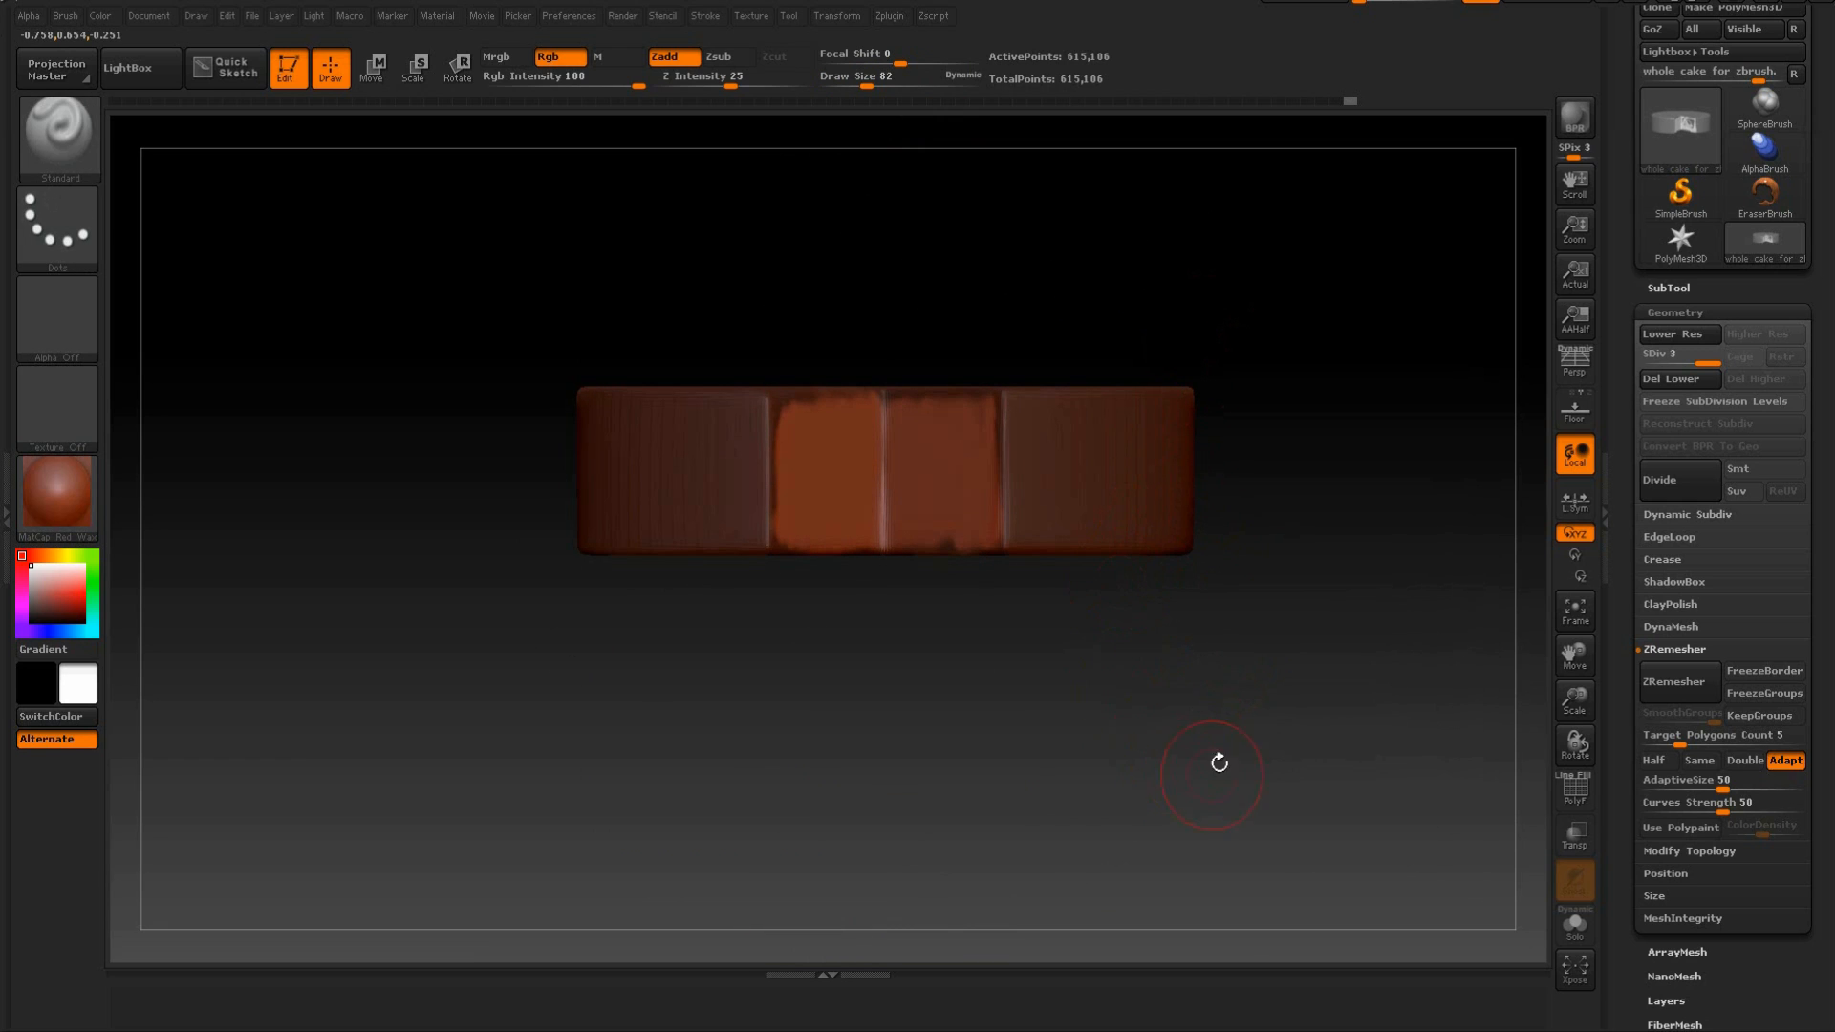
{"action": "key", "text": "ctrl"}
{"action": "key", "text": "ctrl"}
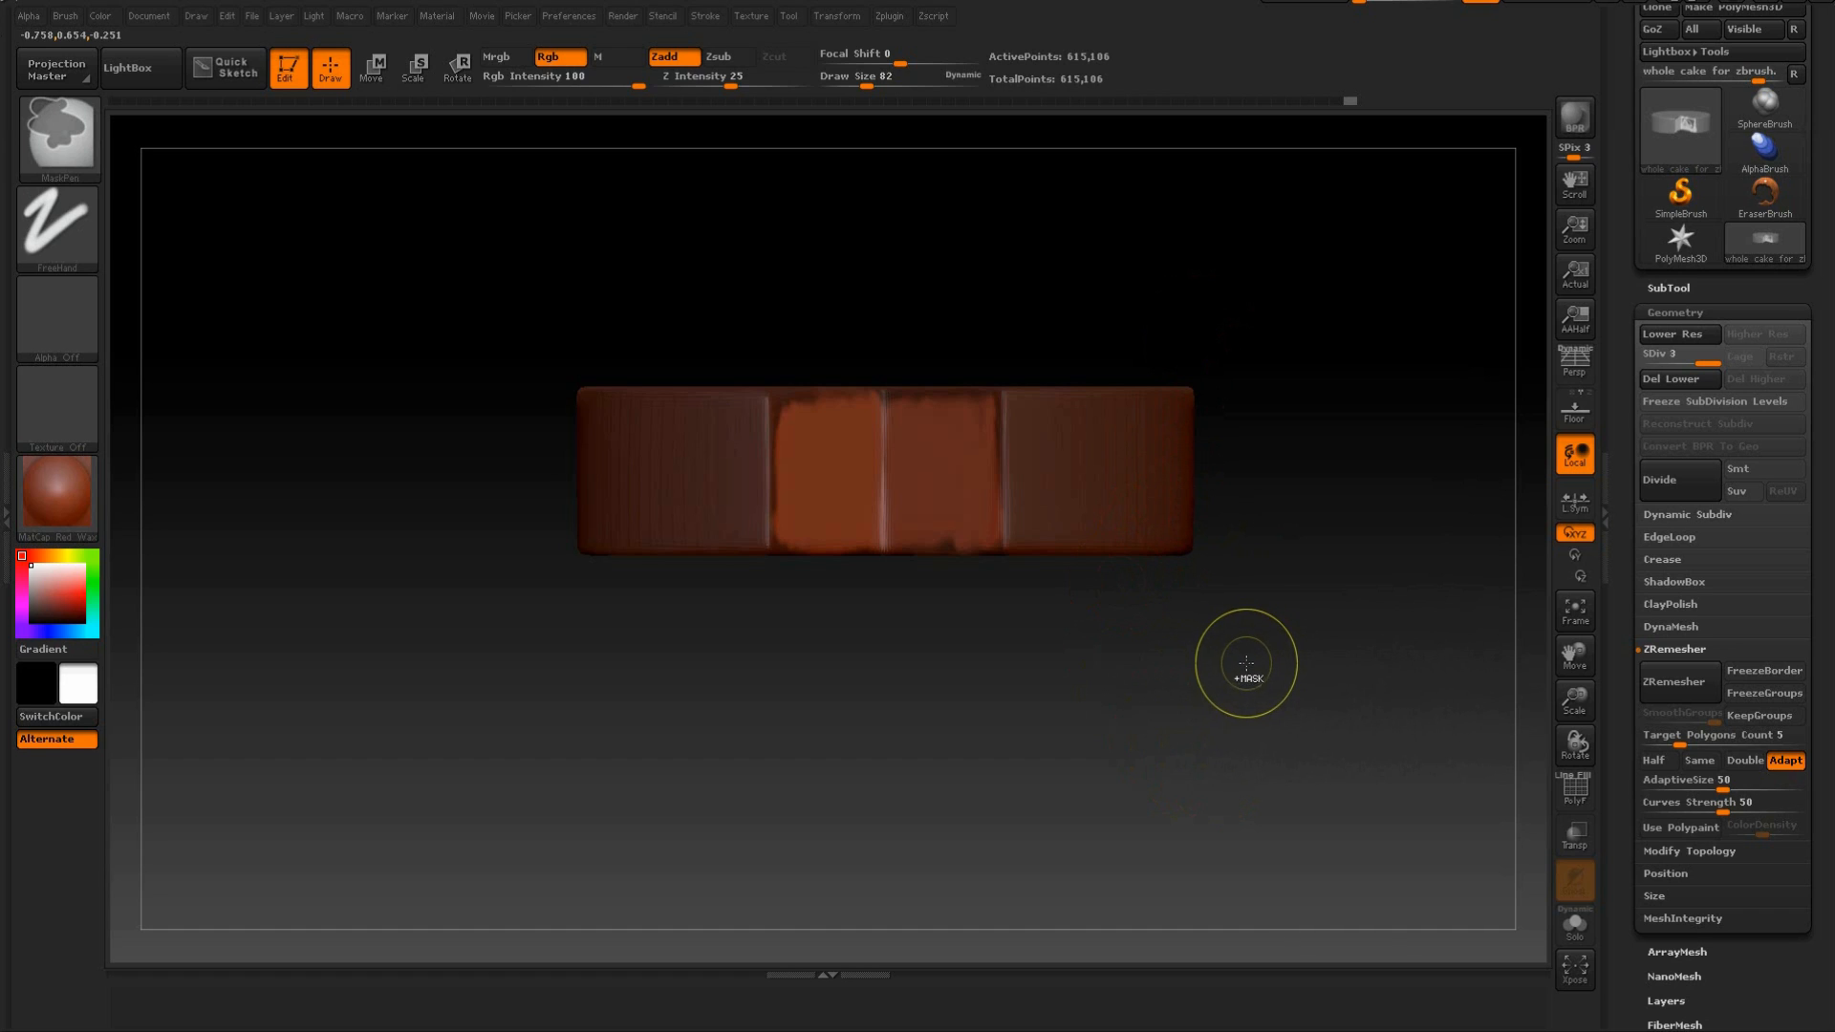
{"action": "mouse_move", "coordinate": [1320, 690]}
{"action": "left_mouse_down", "text": "ctrl"}
{"action": "mouse_move", "coordinate": [484, 565]}
{"action": "mouse_move", "coordinate": [473, 543]}
{"action": "left_mouse_up", "text": "ctrl"}
{"action": "left_click_drag", "start_coordinate": [918, 683], "coordinate": [900, 568]}
{"action": "left_click_drag", "start_coordinate": [838, 254], "coordinate": [822, 215]}
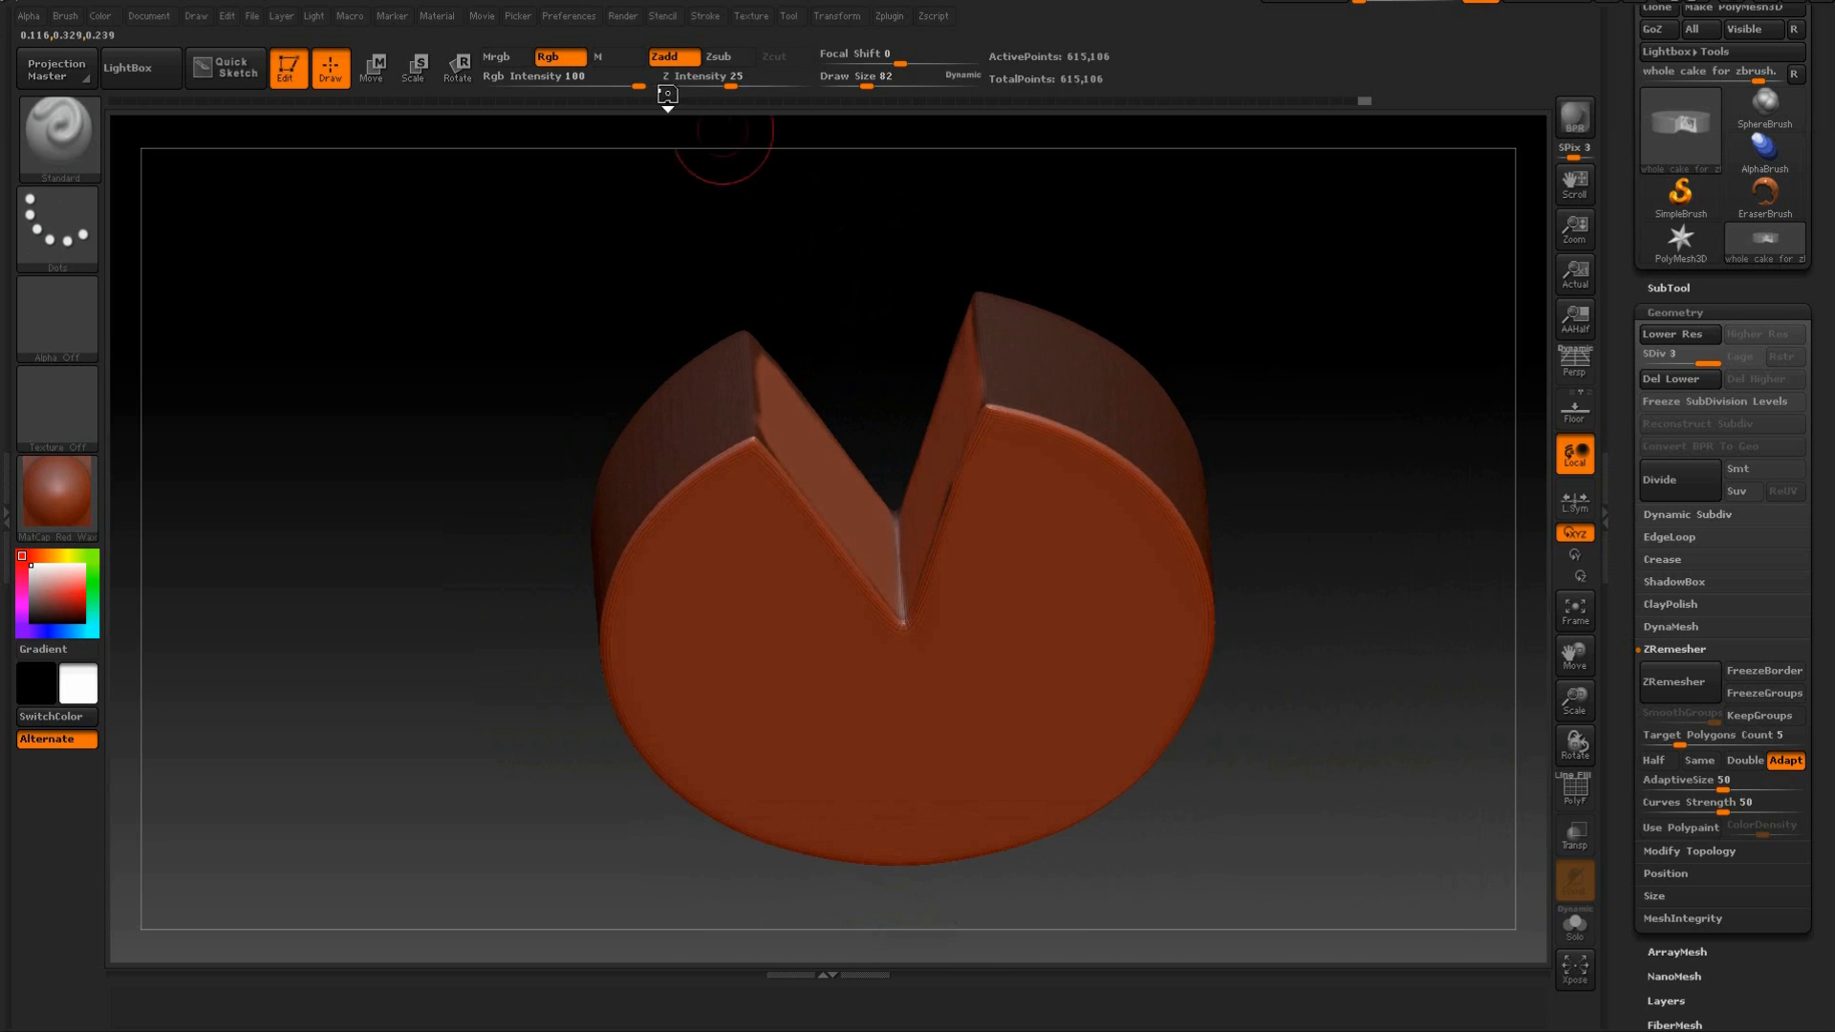
Set the Draw Size to 37 and paint a mask along the outer rim of the cake's underside.
{"action": "left_click_drag", "start_coordinate": [867, 86], "coordinate": [851, 86]}
{"action": "mouse_move", "coordinate": [807, 290]}
{"action": "left_mouse_down"}
{"action": "mouse_move", "coordinate": [805, 270]}
{"action": "mouse_move", "coordinate": [822, 353]}
{"action": "left_mouse_up"}
{"action": "key", "text": "ctrl"}
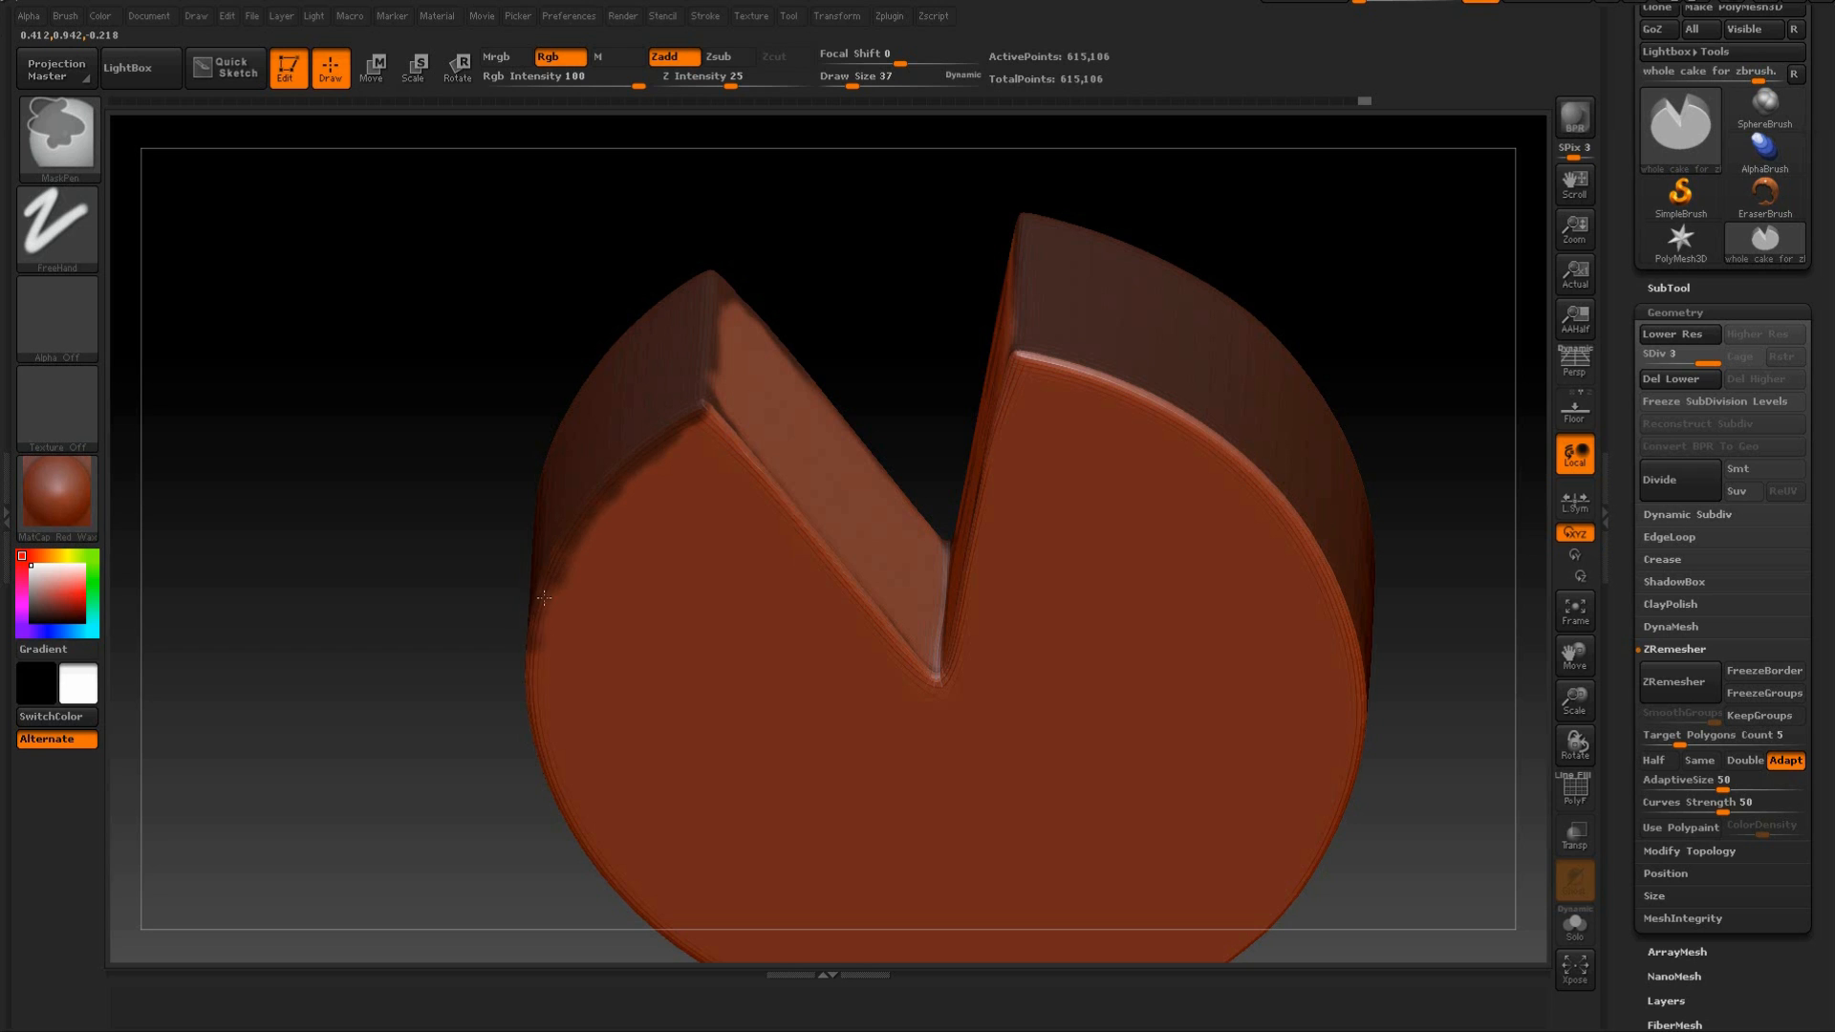
{"action": "mouse_move", "coordinate": [422, 536]}
{"action": "left_mouse_down"}
{"action": "mouse_move", "coordinate": [409, 643]}
{"action": "mouse_move", "coordinate": [464, 654]}
{"action": "left_mouse_up"}
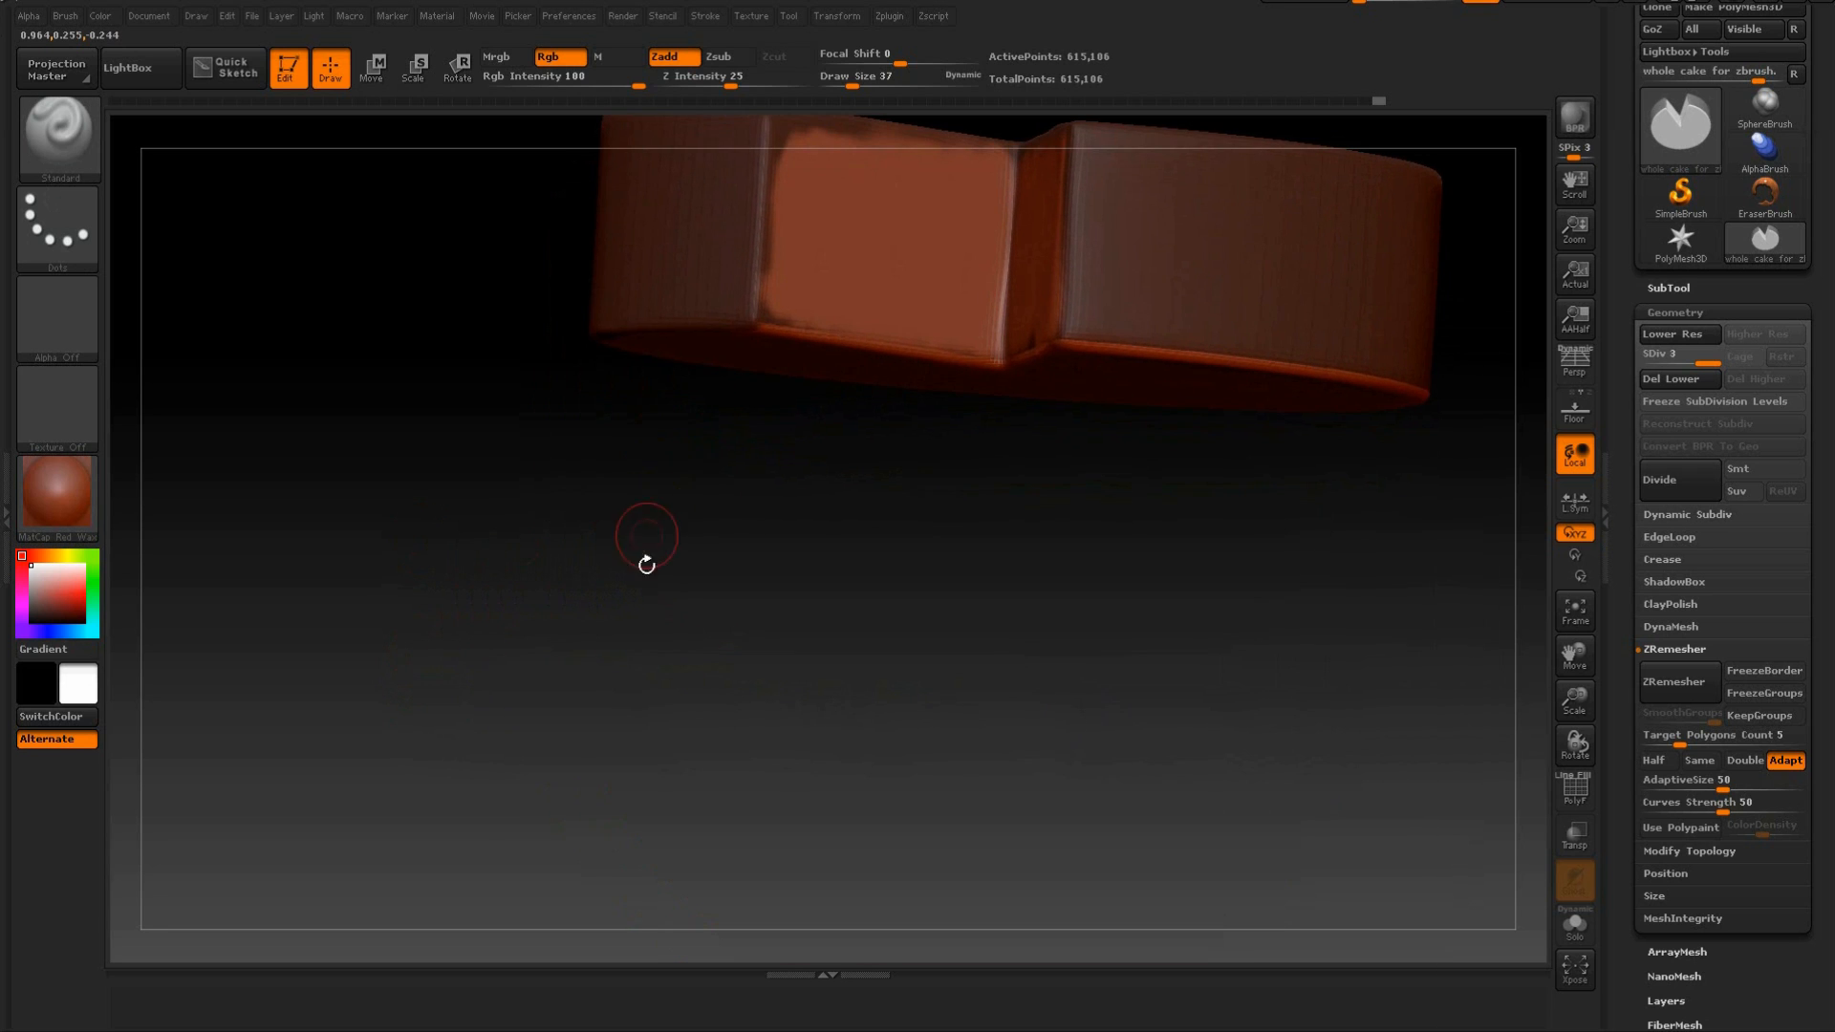
{"action": "left_click_drag", "start_coordinate": [646, 564], "coordinate": [762, 319]}
{"action": "key", "text": "ctrl"}
{"action": "mouse_move", "coordinate": [638, 437]}
{"action": "left_mouse_down"}
{"action": "mouse_move", "coordinate": [418, 459]}
{"action": "mouse_move", "coordinate": [699, 239]}
{"action": "mouse_move", "coordinate": [620, 464]}
{"action": "mouse_move", "coordinate": [629, 635]}
{"action": "mouse_move", "coordinate": [705, 778]}
{"action": "mouse_move", "coordinate": [762, 824]}
{"action": "left_mouse_up"}
{"action": "left_click_drag", "start_coordinate": [1497, 884], "coordinate": [1377, 573]}
{"action": "left_click_drag", "start_coordinate": [1413, 405], "coordinate": [1372, 531], "text": "alt"}
{"action": "left_click_drag", "start_coordinate": [1192, 447], "coordinate": [1153, 614], "text": "ctrl"}
{"action": "mouse_move", "coordinate": [1102, 707]}
{"action": "left_mouse_down", "text": "ctrl"}
{"action": "mouse_move", "coordinate": [951, 827]}
{"action": "mouse_move", "coordinate": [1055, 762]}
{"action": "left_mouse_up", "text": "ctrl"}
{"action": "left_click_drag", "start_coordinate": [772, 881], "coordinate": [860, 872]}
{"action": "mouse_move", "coordinate": [947, 824]}
{"action": "left_mouse_down", "text": "ctrl"}
{"action": "mouse_move", "coordinate": [730, 854]}
{"action": "mouse_move", "coordinate": [588, 793]}
{"action": "mouse_move", "coordinate": [511, 712]}
{"action": "mouse_move", "coordinate": [630, 812]}
{"action": "left_mouse_up", "text": "ctrl"}
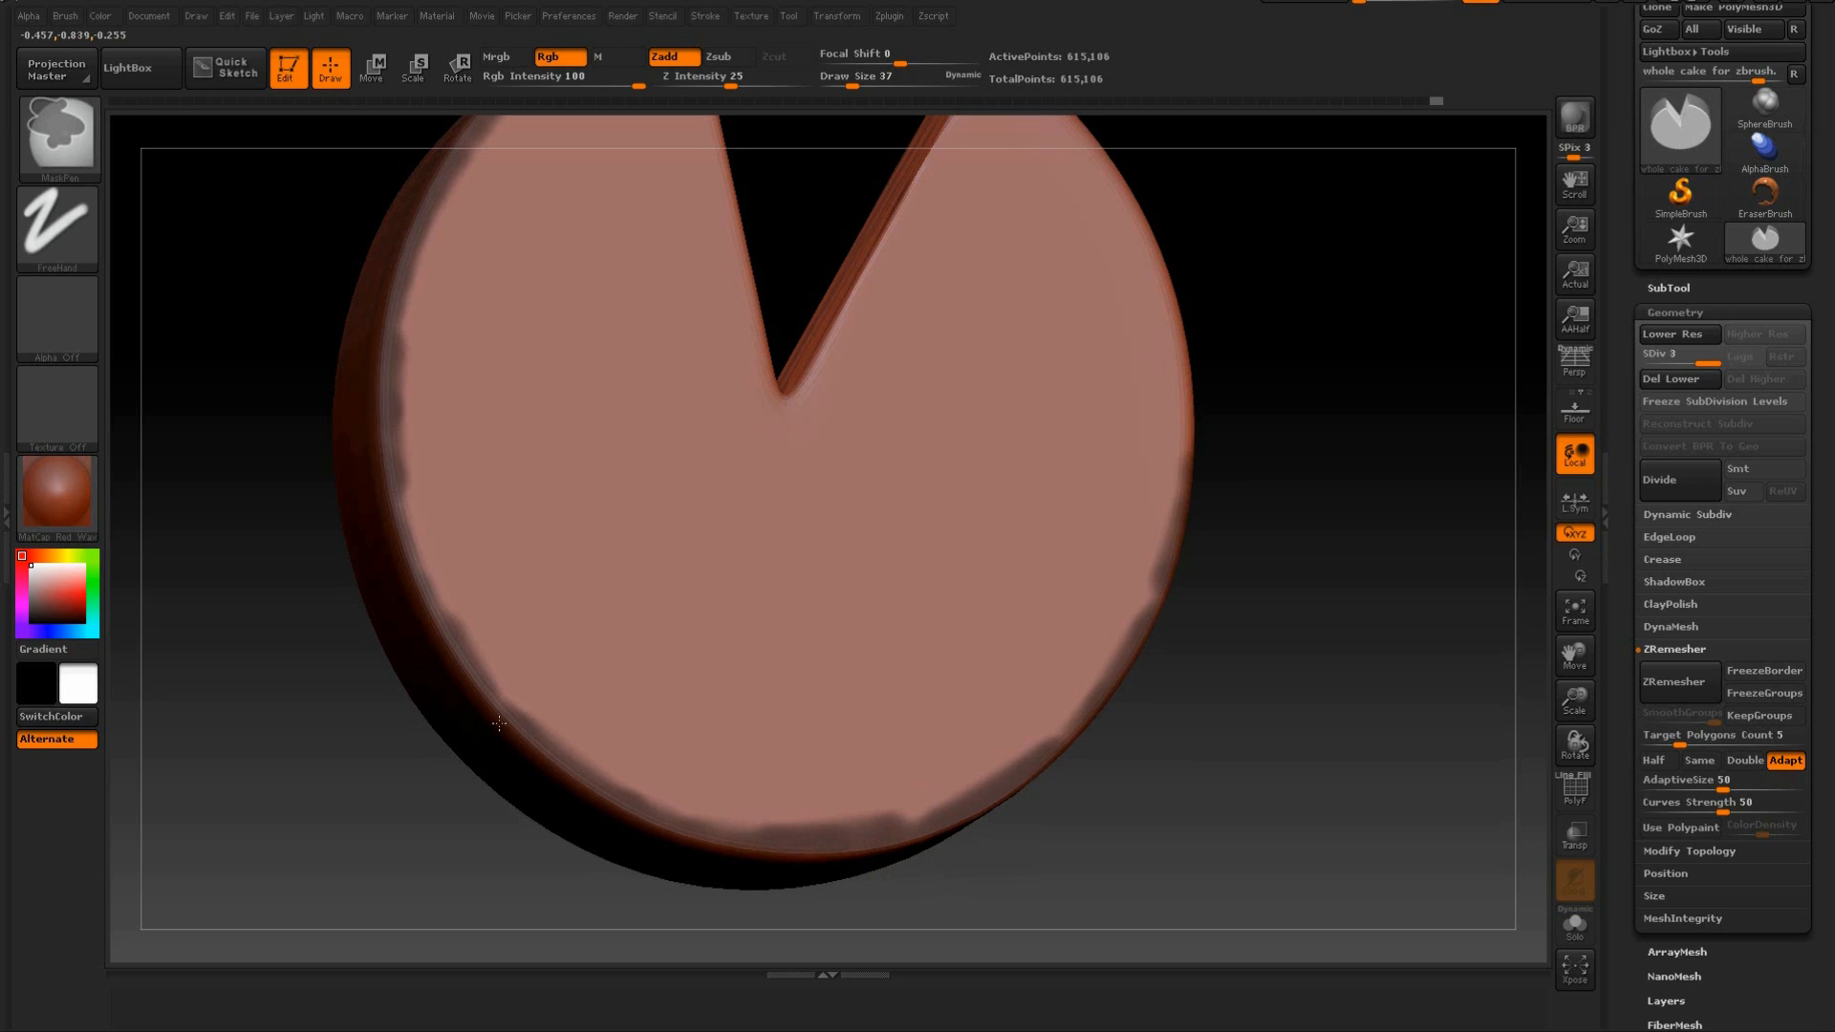
Finish masking the remaining stretches of the underside's rim and check the rim from several angles.
{"action": "mouse_move", "coordinate": [1335, 508]}
{"action": "left_mouse_down"}
{"action": "mouse_move", "coordinate": [1351, 459]}
{"action": "mouse_move", "coordinate": [1352, 585]}
{"action": "mouse_move", "coordinate": [1339, 475]}
{"action": "left_mouse_up"}
{"action": "mouse_move", "coordinate": [1198, 631]}
{"action": "left_mouse_down", "text": "ctrl"}
{"action": "mouse_move", "coordinate": [1190, 673]}
{"action": "mouse_move", "coordinate": [1166, 512]}
{"action": "mouse_move", "coordinate": [1128, 425]}
{"action": "mouse_move", "coordinate": [1058, 310]}
{"action": "mouse_move", "coordinate": [1011, 274]}
{"action": "left_mouse_up", "text": "ctrl"}
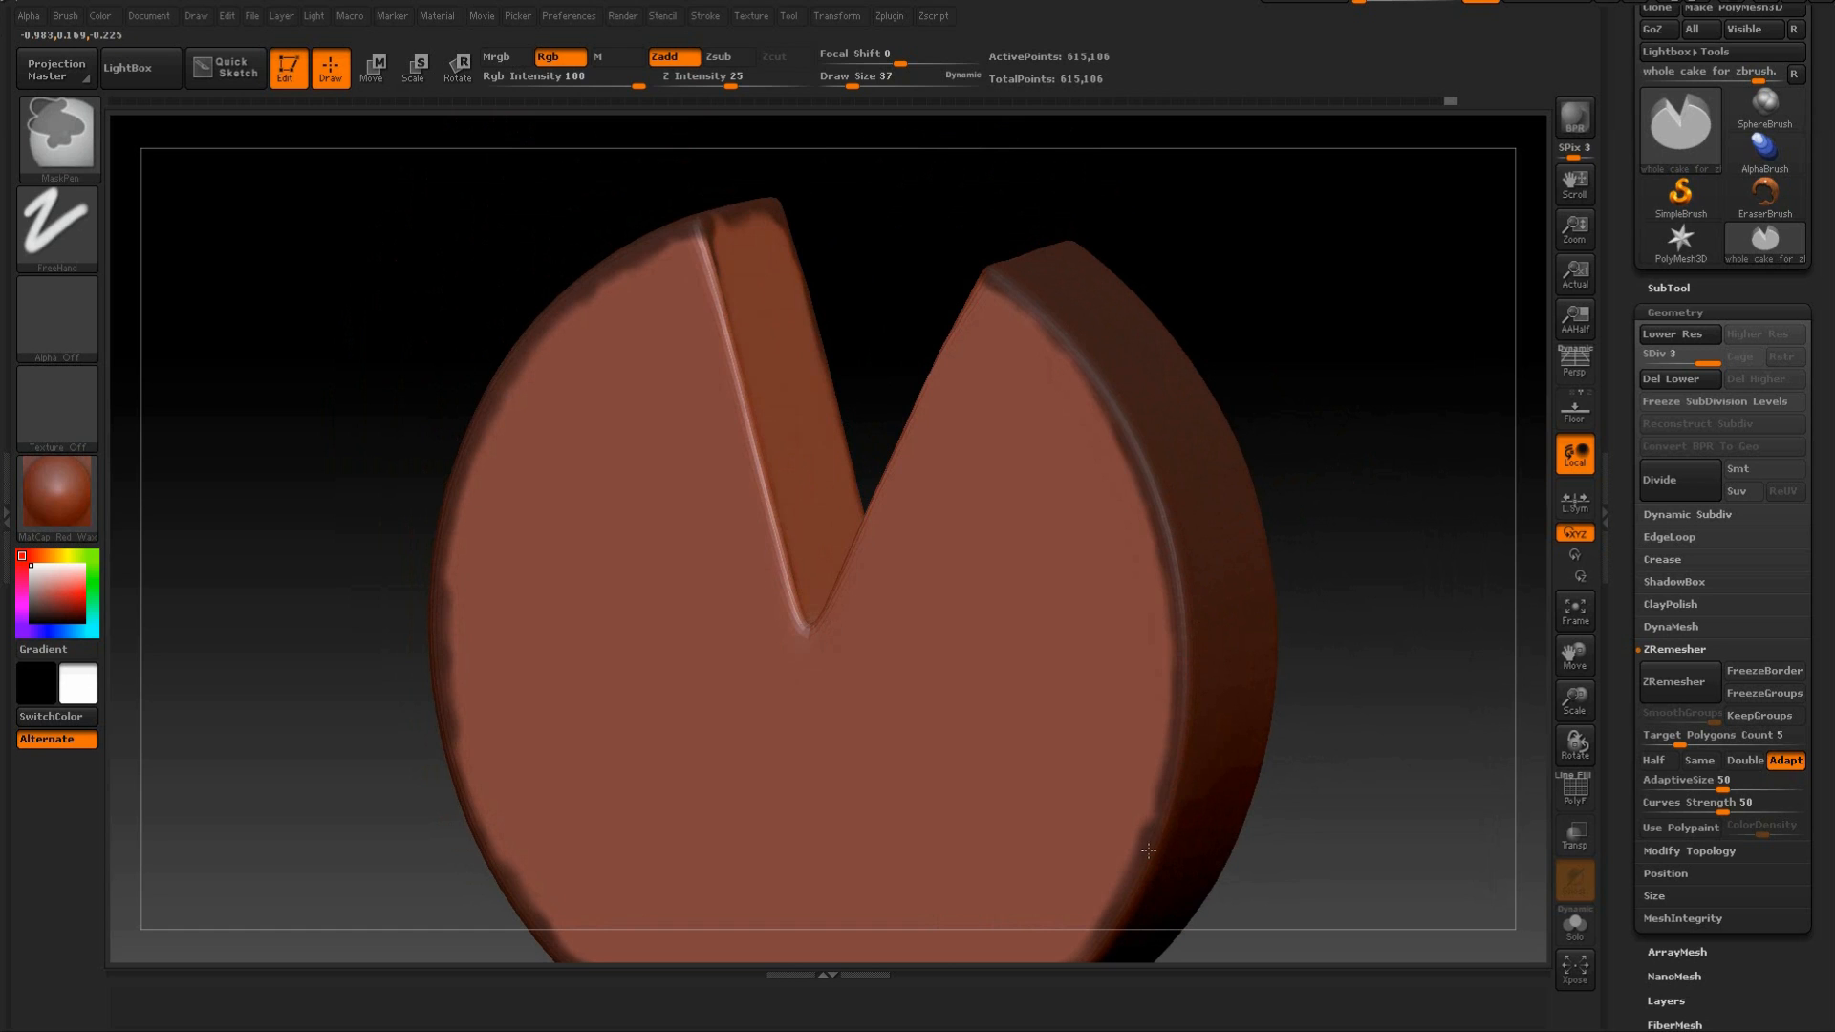
{"action": "mouse_move", "coordinate": [1393, 574]}
{"action": "left_mouse_down"}
{"action": "mouse_move", "coordinate": [1267, 601]}
{"action": "mouse_move", "coordinate": [1267, 475]}
{"action": "left_mouse_up"}
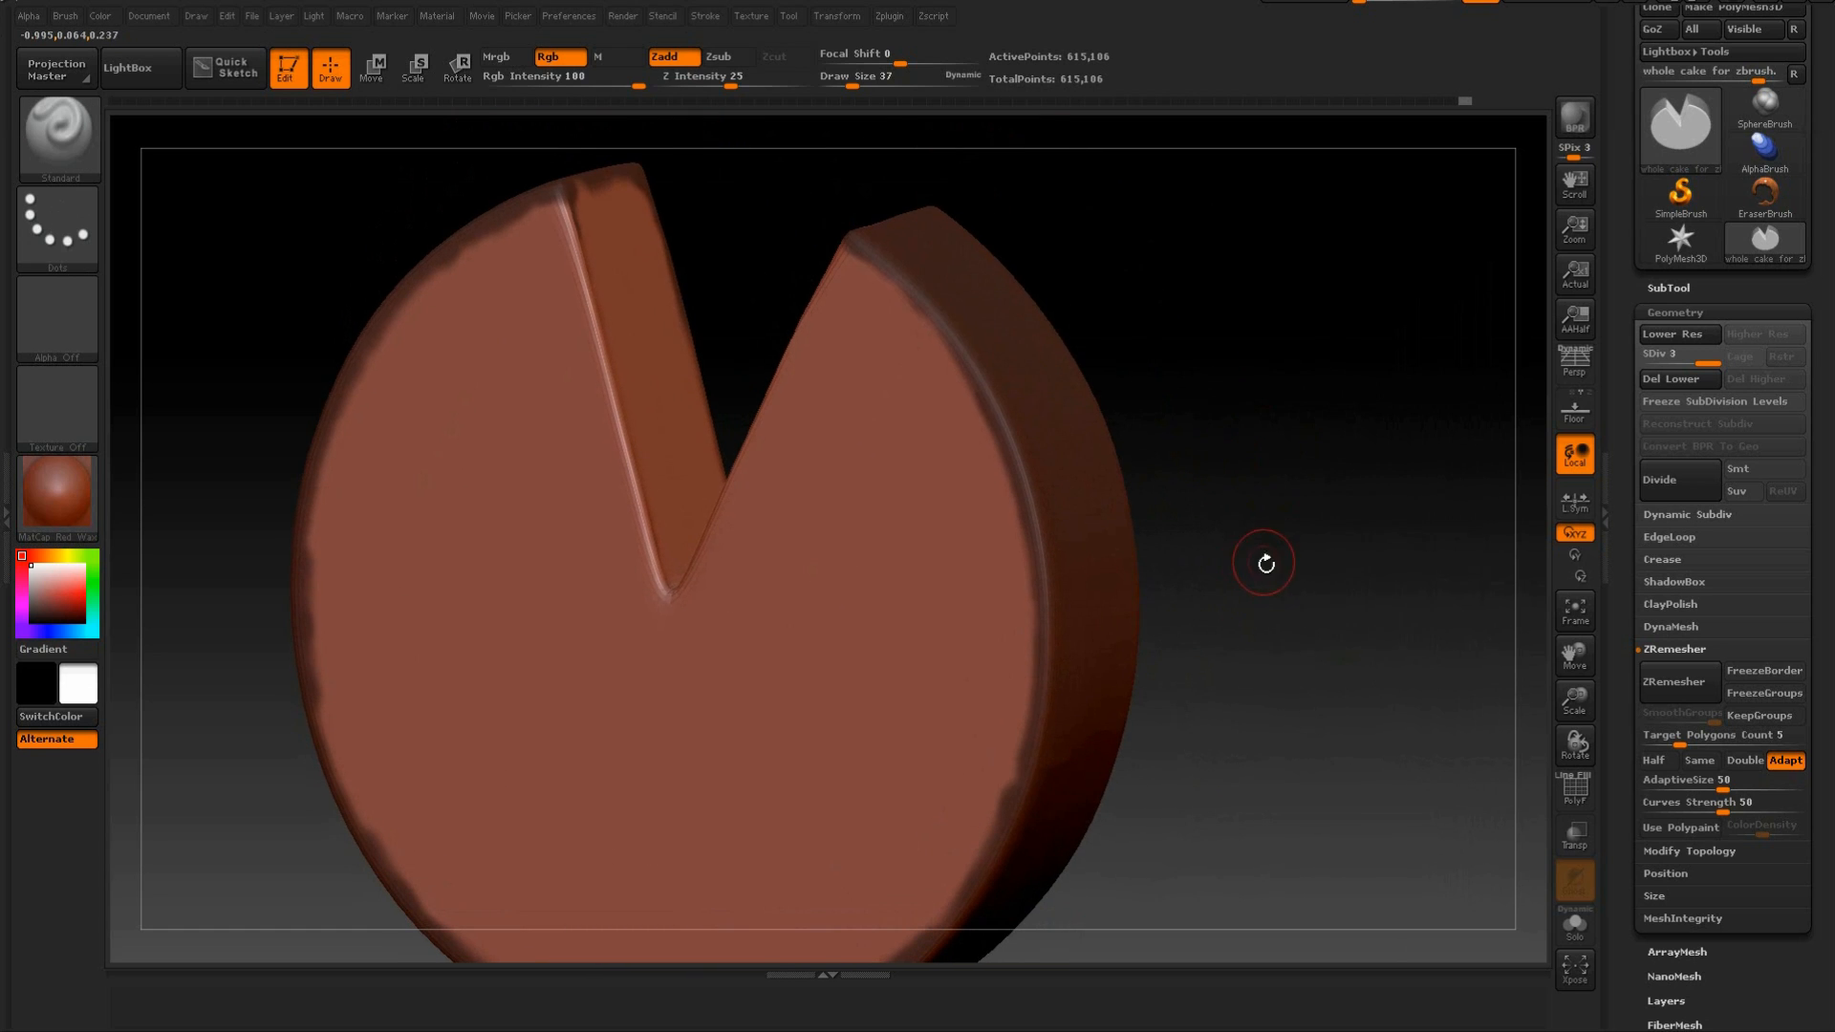
{"action": "mouse_move", "coordinate": [1299, 543]}
{"action": "left_mouse_down"}
{"action": "mouse_move", "coordinate": [1311, 520]}
{"action": "mouse_move", "coordinate": [1310, 577]}
{"action": "mouse_move", "coordinate": [1312, 534]}
{"action": "left_mouse_up"}
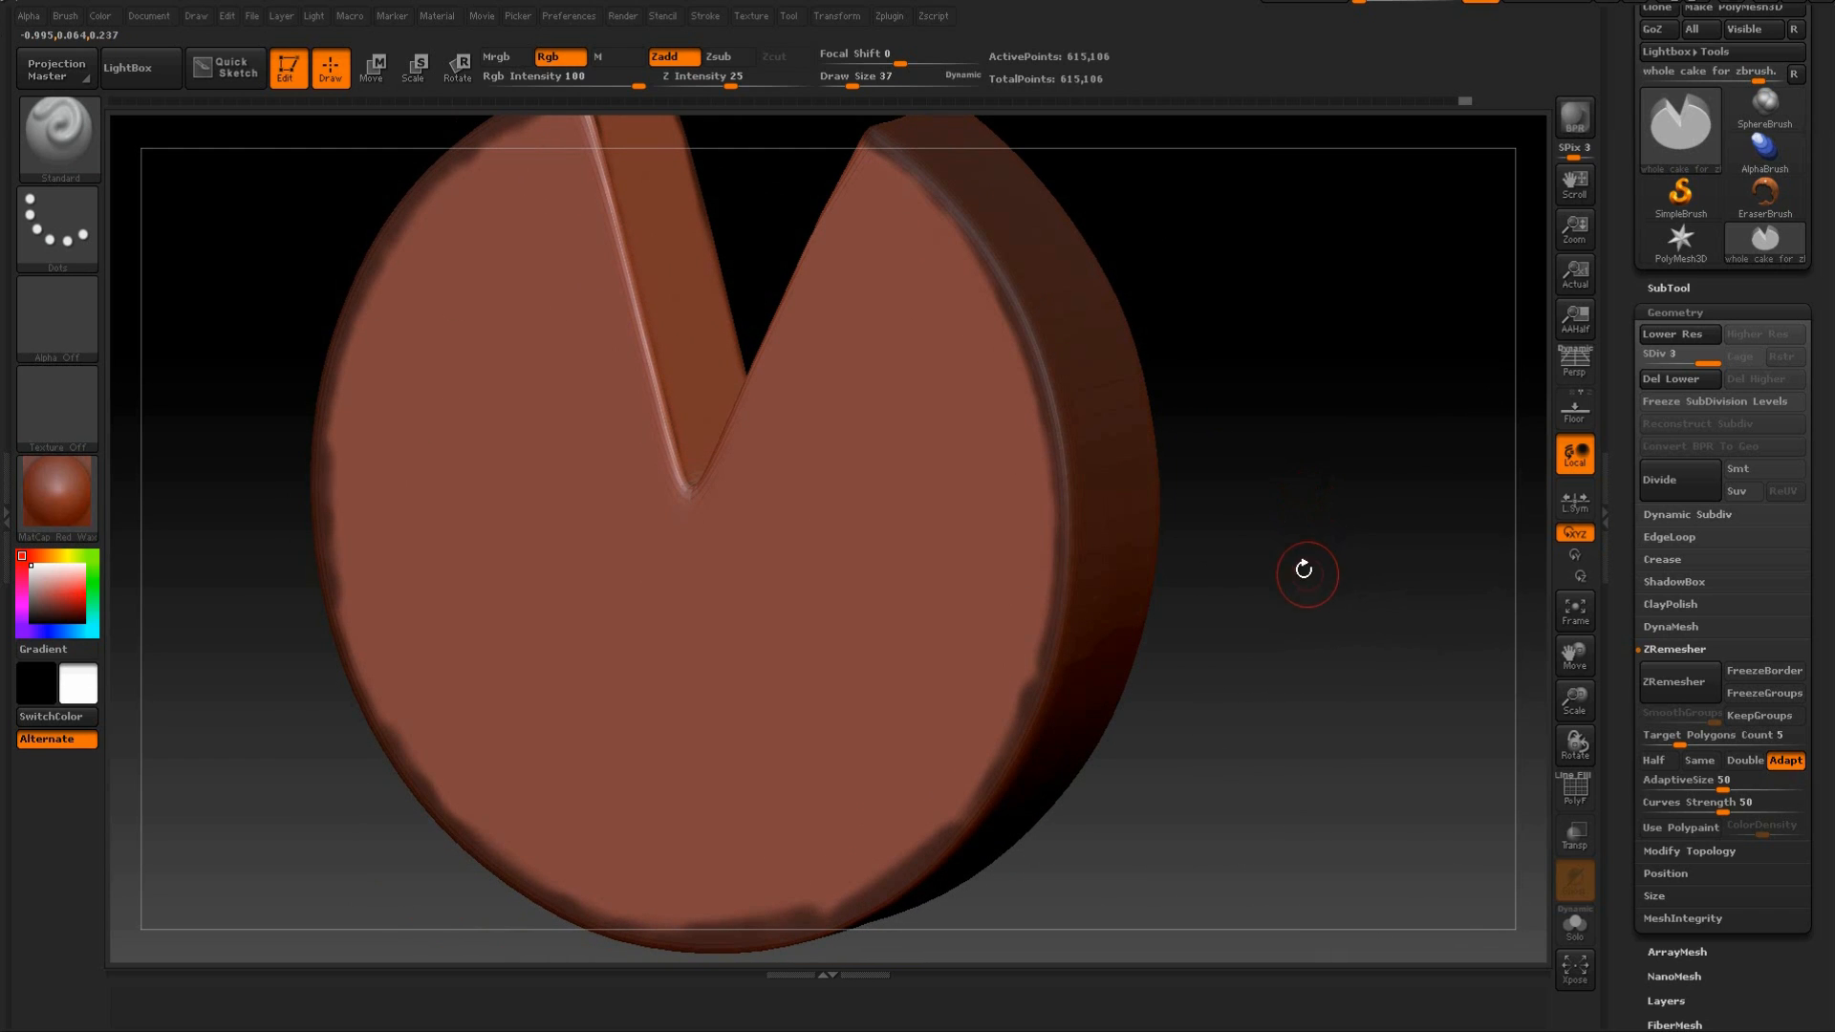
{"action": "mouse_move", "coordinate": [1303, 546]}
{"action": "left_mouse_down"}
{"action": "mouse_move", "coordinate": [1401, 262]}
{"action": "mouse_move", "coordinate": [1306, 490]}
{"action": "mouse_move", "coordinate": [1332, 554]}
{"action": "left_mouse_up"}
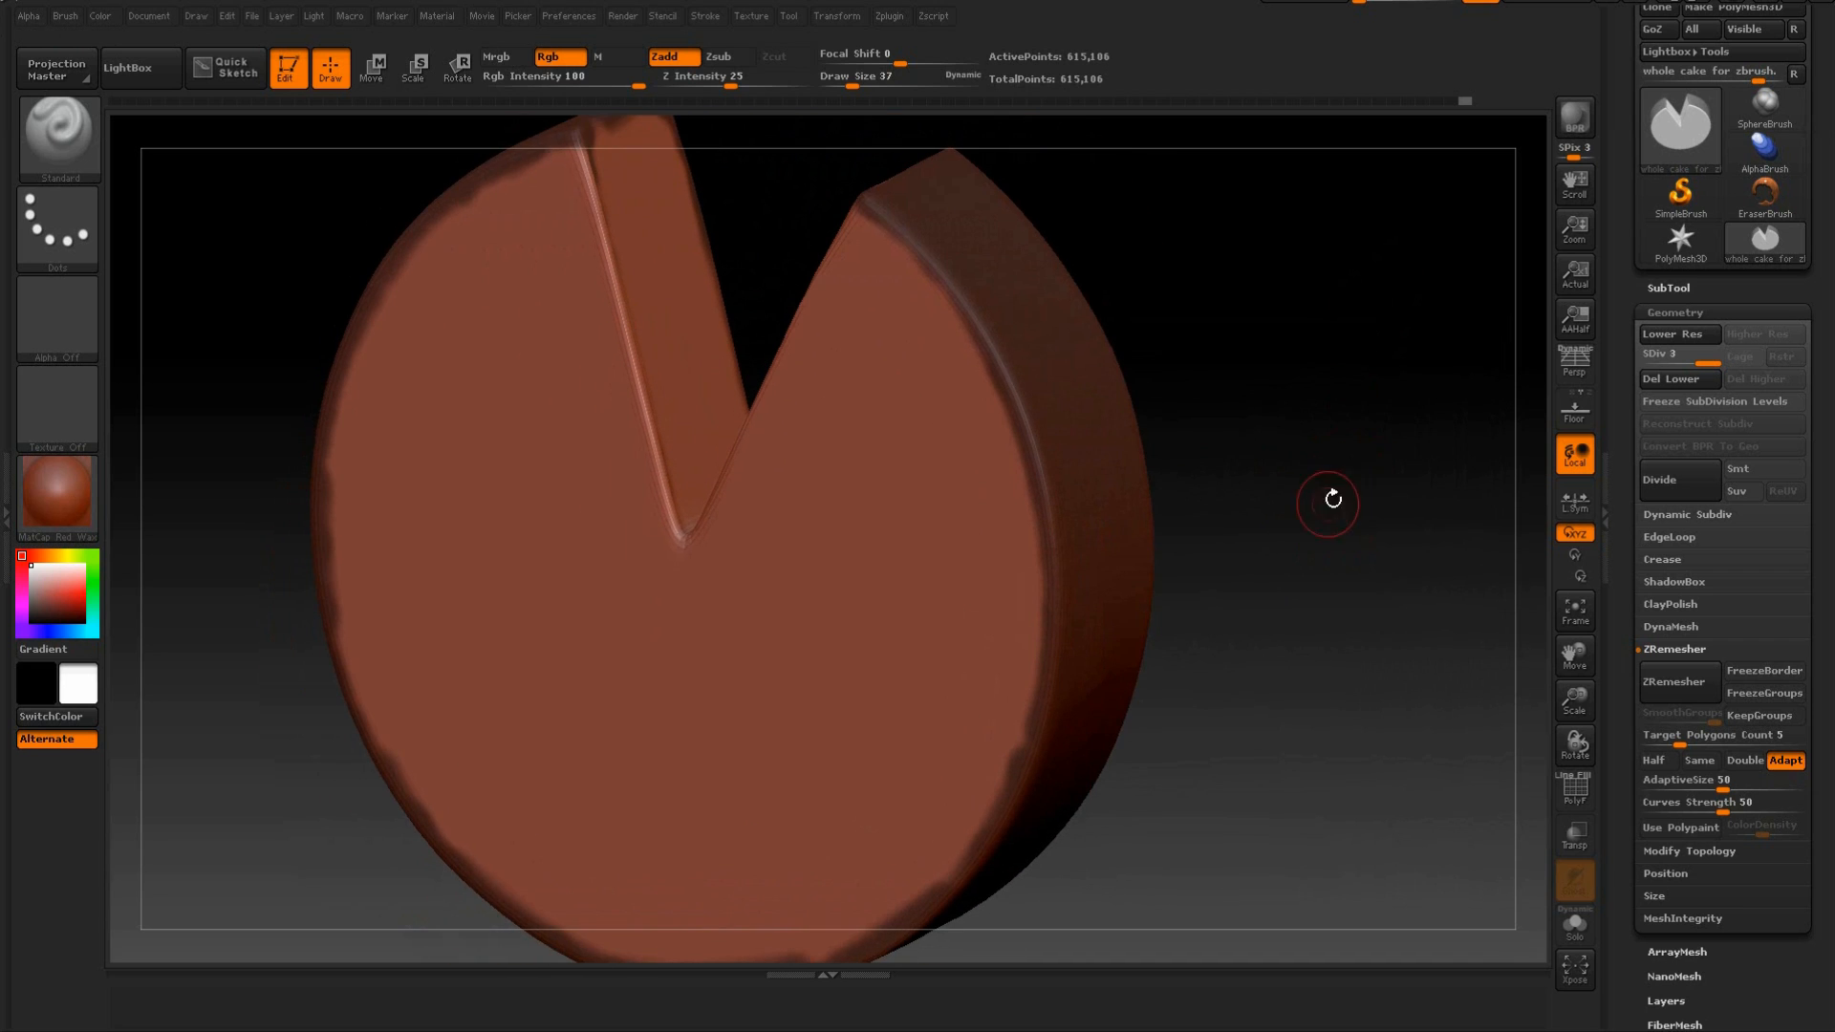
{"action": "mouse_move", "coordinate": [1355, 450]}
{"action": "left_mouse_down"}
{"action": "mouse_move", "coordinate": [1360, 475]}
{"action": "mouse_move", "coordinate": [1351, 421]}
{"action": "mouse_move", "coordinate": [1392, 402]}
{"action": "mouse_move", "coordinate": [1401, 466]}
{"action": "mouse_move", "coordinate": [1346, 480]}
{"action": "mouse_move", "coordinate": [1373, 459]}
{"action": "mouse_move", "coordinate": [1385, 369]}
{"action": "mouse_move", "coordinate": [1392, 430]}
{"action": "mouse_move", "coordinate": [1378, 382]}
{"action": "mouse_move", "coordinate": [1294, 622]}
{"action": "mouse_move", "coordinate": [1425, 491]}
{"action": "mouse_move", "coordinate": [1392, 389]}
{"action": "mouse_move", "coordinate": [1396, 606]}
{"action": "mouse_move", "coordinate": [1385, 352]}
{"action": "mouse_move", "coordinate": [1345, 376]}
{"action": "mouse_move", "coordinate": [1323, 483]}
{"action": "mouse_move", "coordinate": [1364, 347]}
{"action": "mouse_move", "coordinate": [1344, 448]}
{"action": "left_mouse_up"}
{"action": "left_click_drag", "start_coordinate": [1416, 565], "coordinate": [1430, 527]}
{"action": "mouse_move", "coordinate": [1154, 767]}
{"action": "left_mouse_down", "text": "ctrl"}
{"action": "mouse_move", "coordinate": [1095, 818]}
{"action": "mouse_move", "coordinate": [1185, 610]}
{"action": "mouse_move", "coordinate": [1182, 497]}
{"action": "left_mouse_up", "text": "ctrl"}
{"action": "mouse_move", "coordinate": [1332, 427]}
{"action": "left_mouse_down"}
{"action": "mouse_move", "coordinate": [1374, 488]}
{"action": "mouse_move", "coordinate": [1343, 484]}
{"action": "left_mouse_up"}
{"action": "left_click_drag", "start_coordinate": [808, 394], "coordinate": [755, 463]}
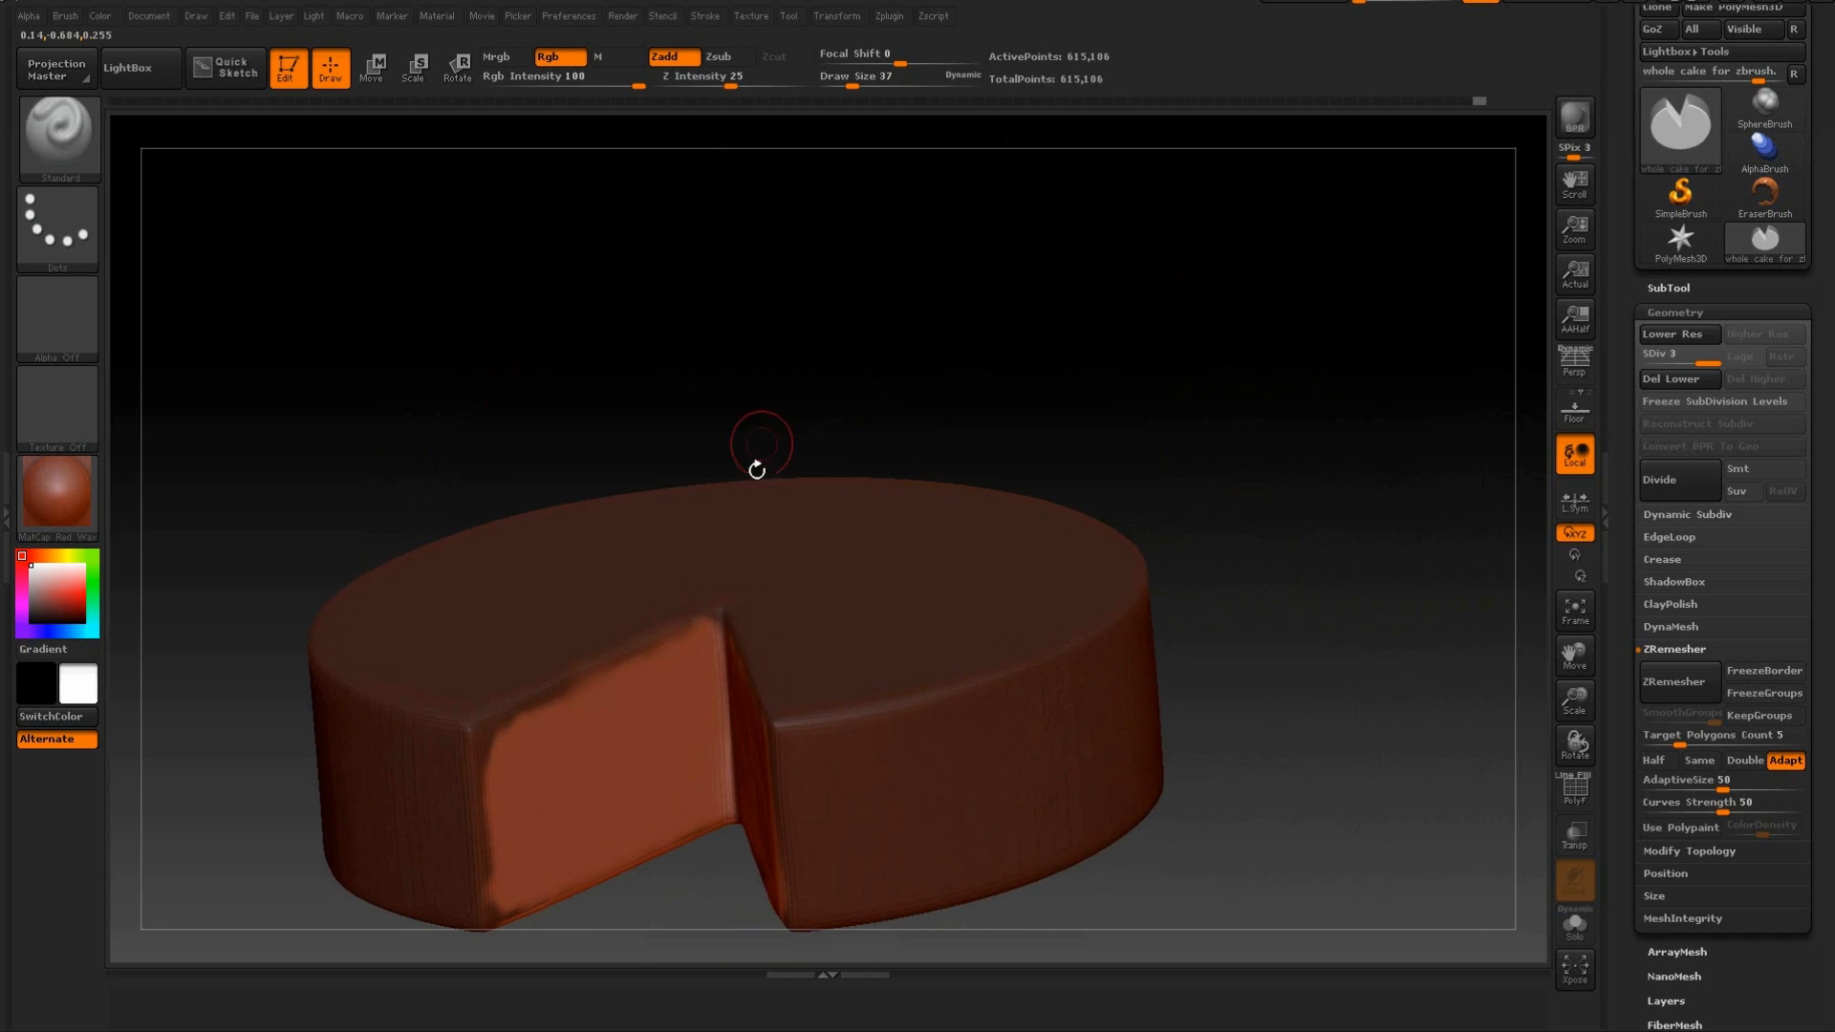
Touch up the mask along the upper and outer edges of both cut faces.
{"action": "left_click_drag", "start_coordinate": [693, 614], "coordinate": [550, 707], "text": "ctrl"}
{"action": "mouse_move", "coordinate": [818, 458]}
{"action": "left_mouse_down"}
{"action": "mouse_move", "coordinate": [885, 410]}
{"action": "mouse_move", "coordinate": [840, 472]}
{"action": "left_mouse_up"}
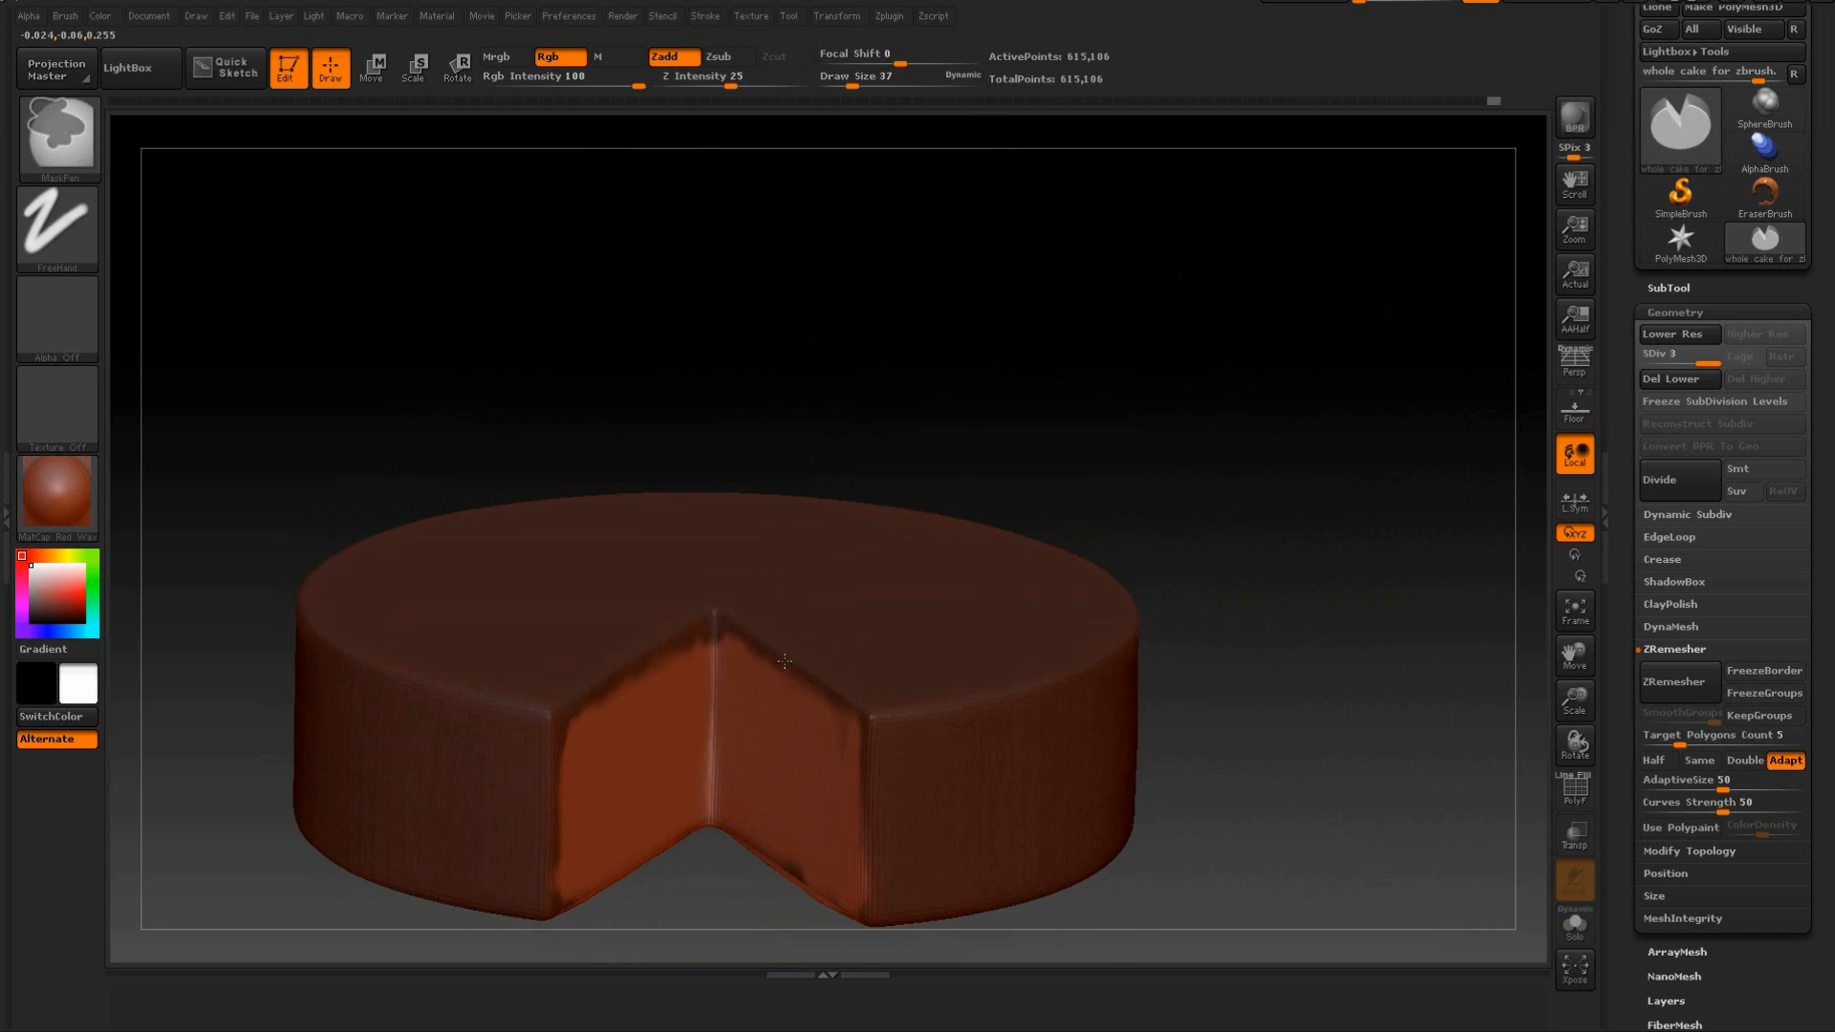
{"action": "left_click_drag", "start_coordinate": [862, 716], "coordinate": [878, 715], "text": "ctrl"}
{"action": "left_click_drag", "start_coordinate": [1109, 434], "coordinate": [1137, 368]}
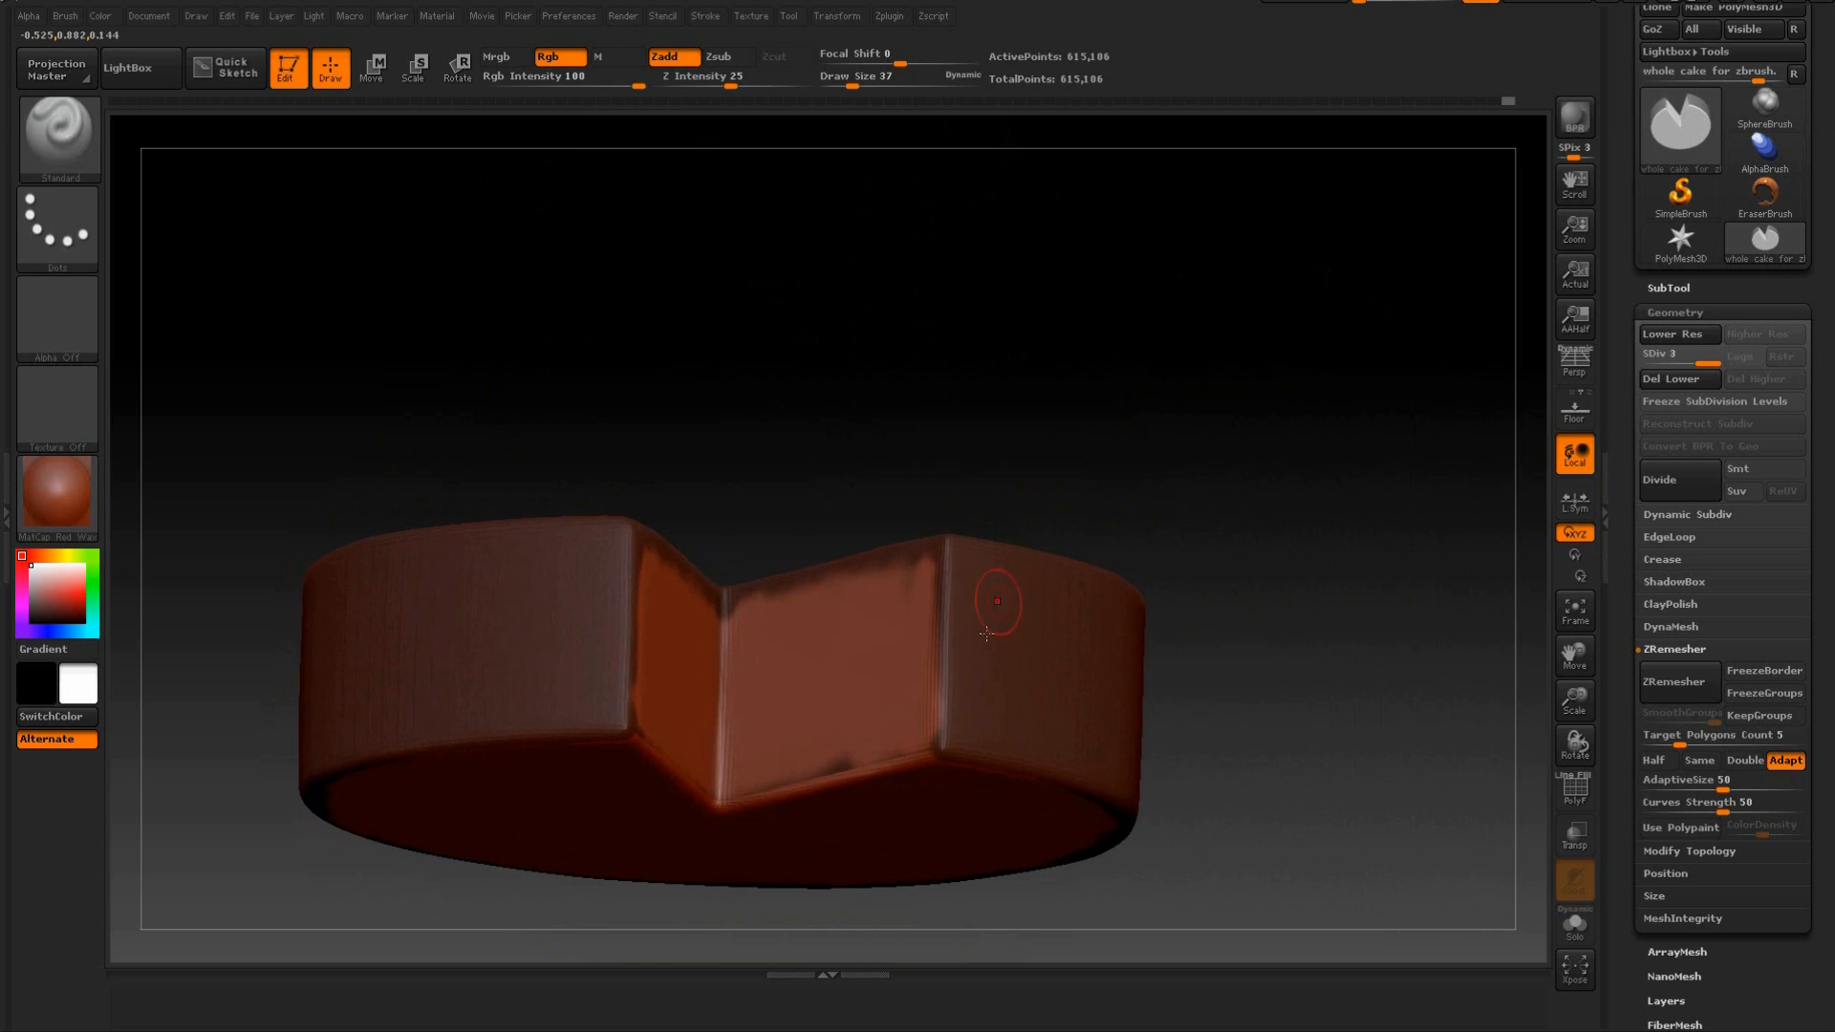
{"action": "left_click_drag", "start_coordinate": [951, 636], "coordinate": [946, 692], "text": "ctrl"}
{"action": "left_click_drag", "start_coordinate": [967, 421], "coordinate": [906, 465]}
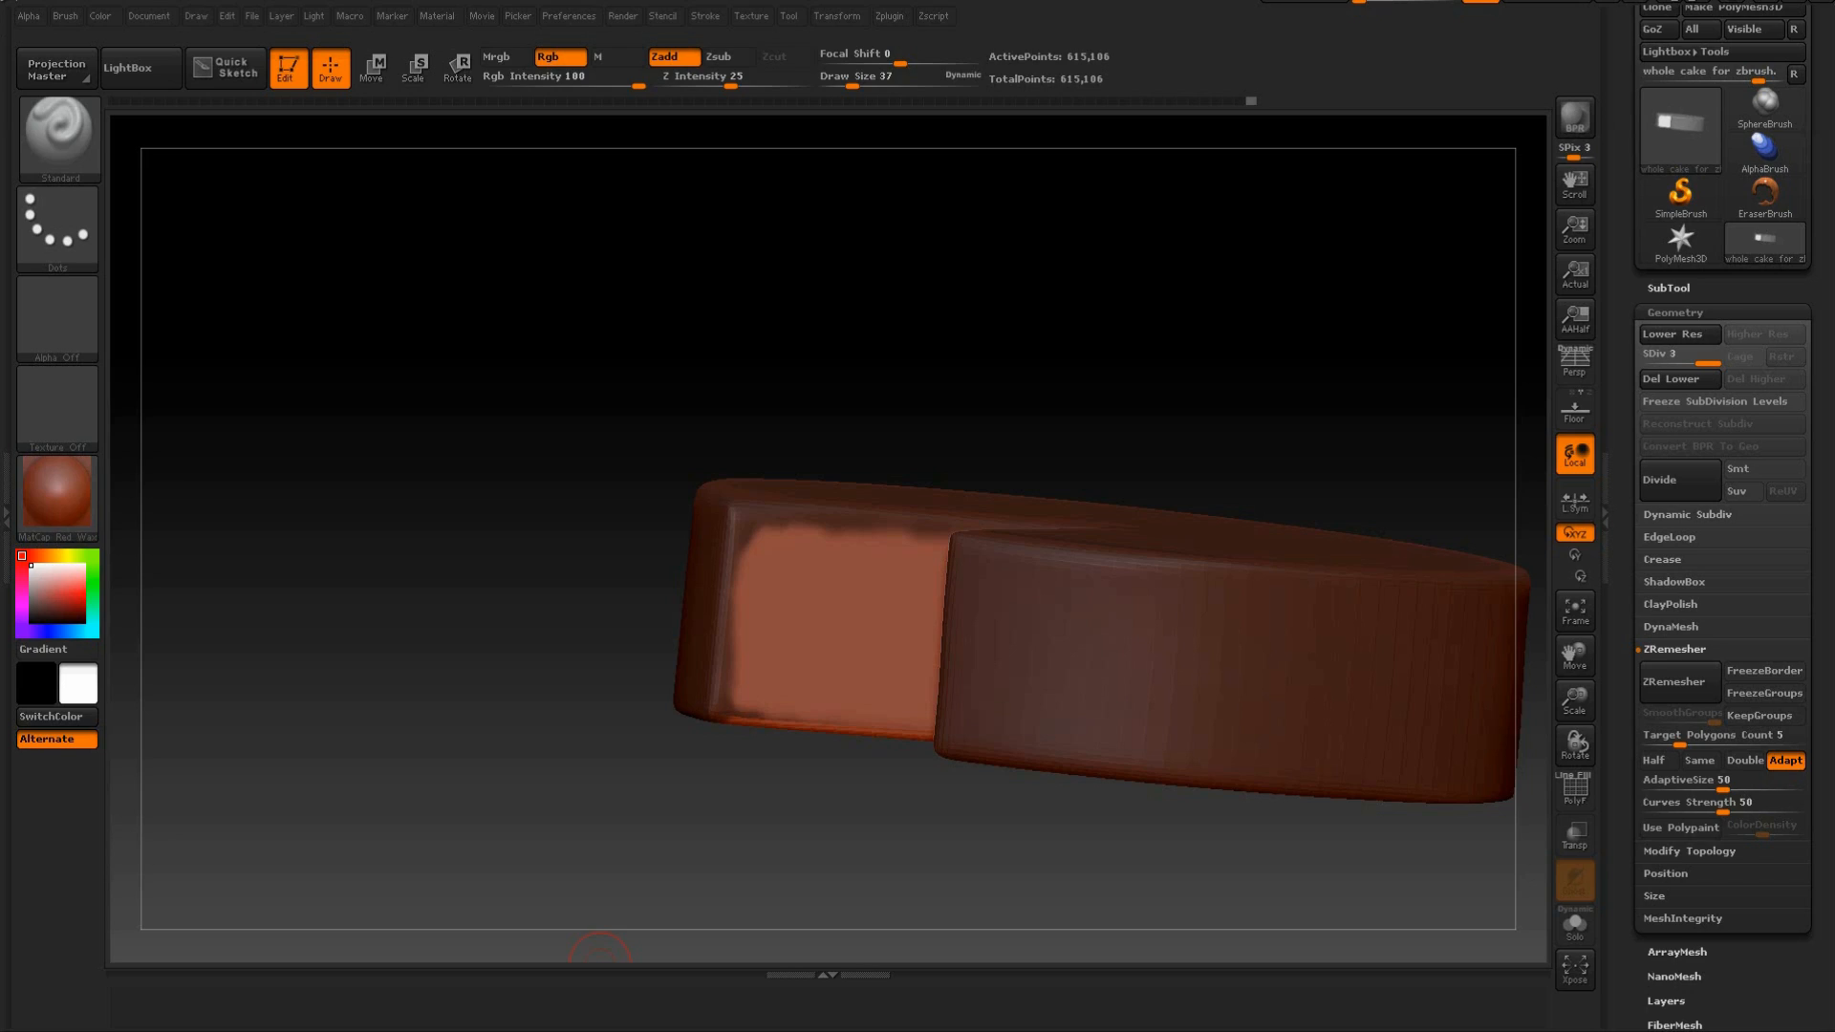
Erase the leftover mask spots along the lower edges of both cut faces.
{"action": "left_click_drag", "start_coordinate": [803, 340], "coordinate": [780, 380]}
{"action": "left_click_drag", "start_coordinate": [818, 287], "coordinate": [839, 256]}
{"action": "left_click_drag", "start_coordinate": [813, 715], "coordinate": [785, 711], "text": "ctrl"}
{"action": "left_click_drag", "start_coordinate": [1030, 341], "coordinate": [1098, 472]}
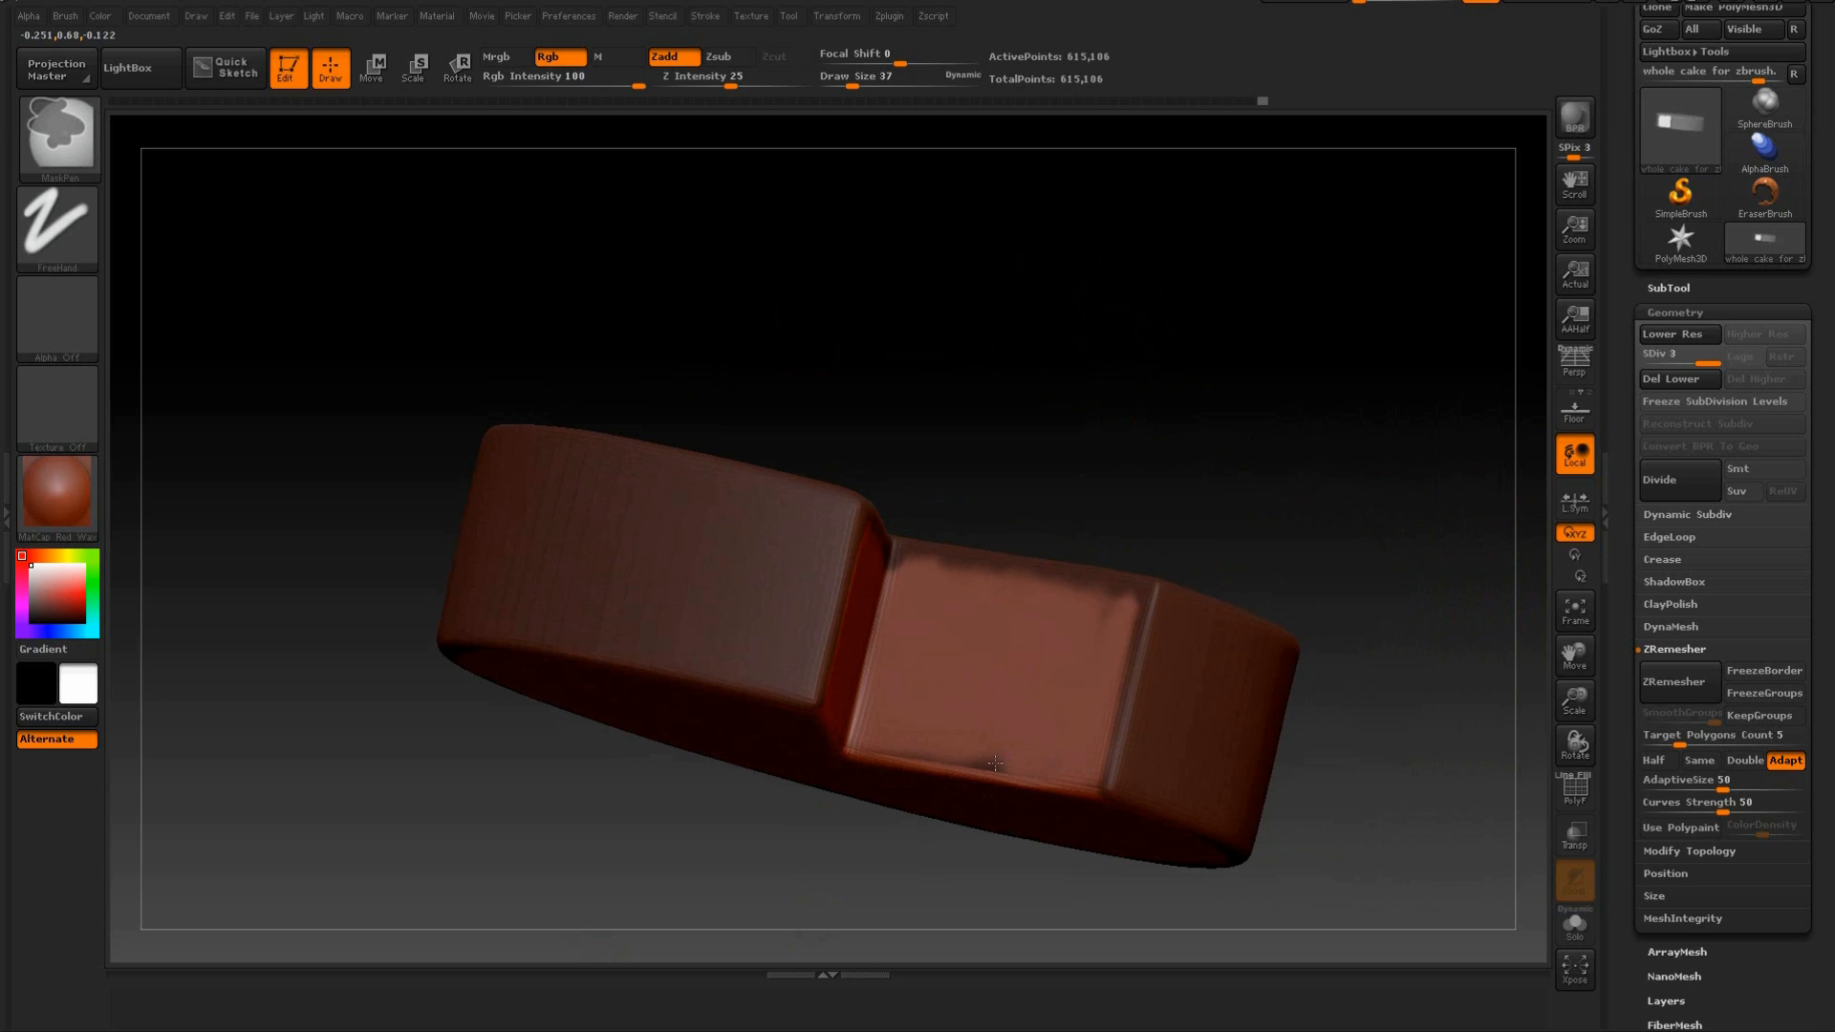
{"action": "left_click_drag", "start_coordinate": [1005, 441], "coordinate": [915, 497]}
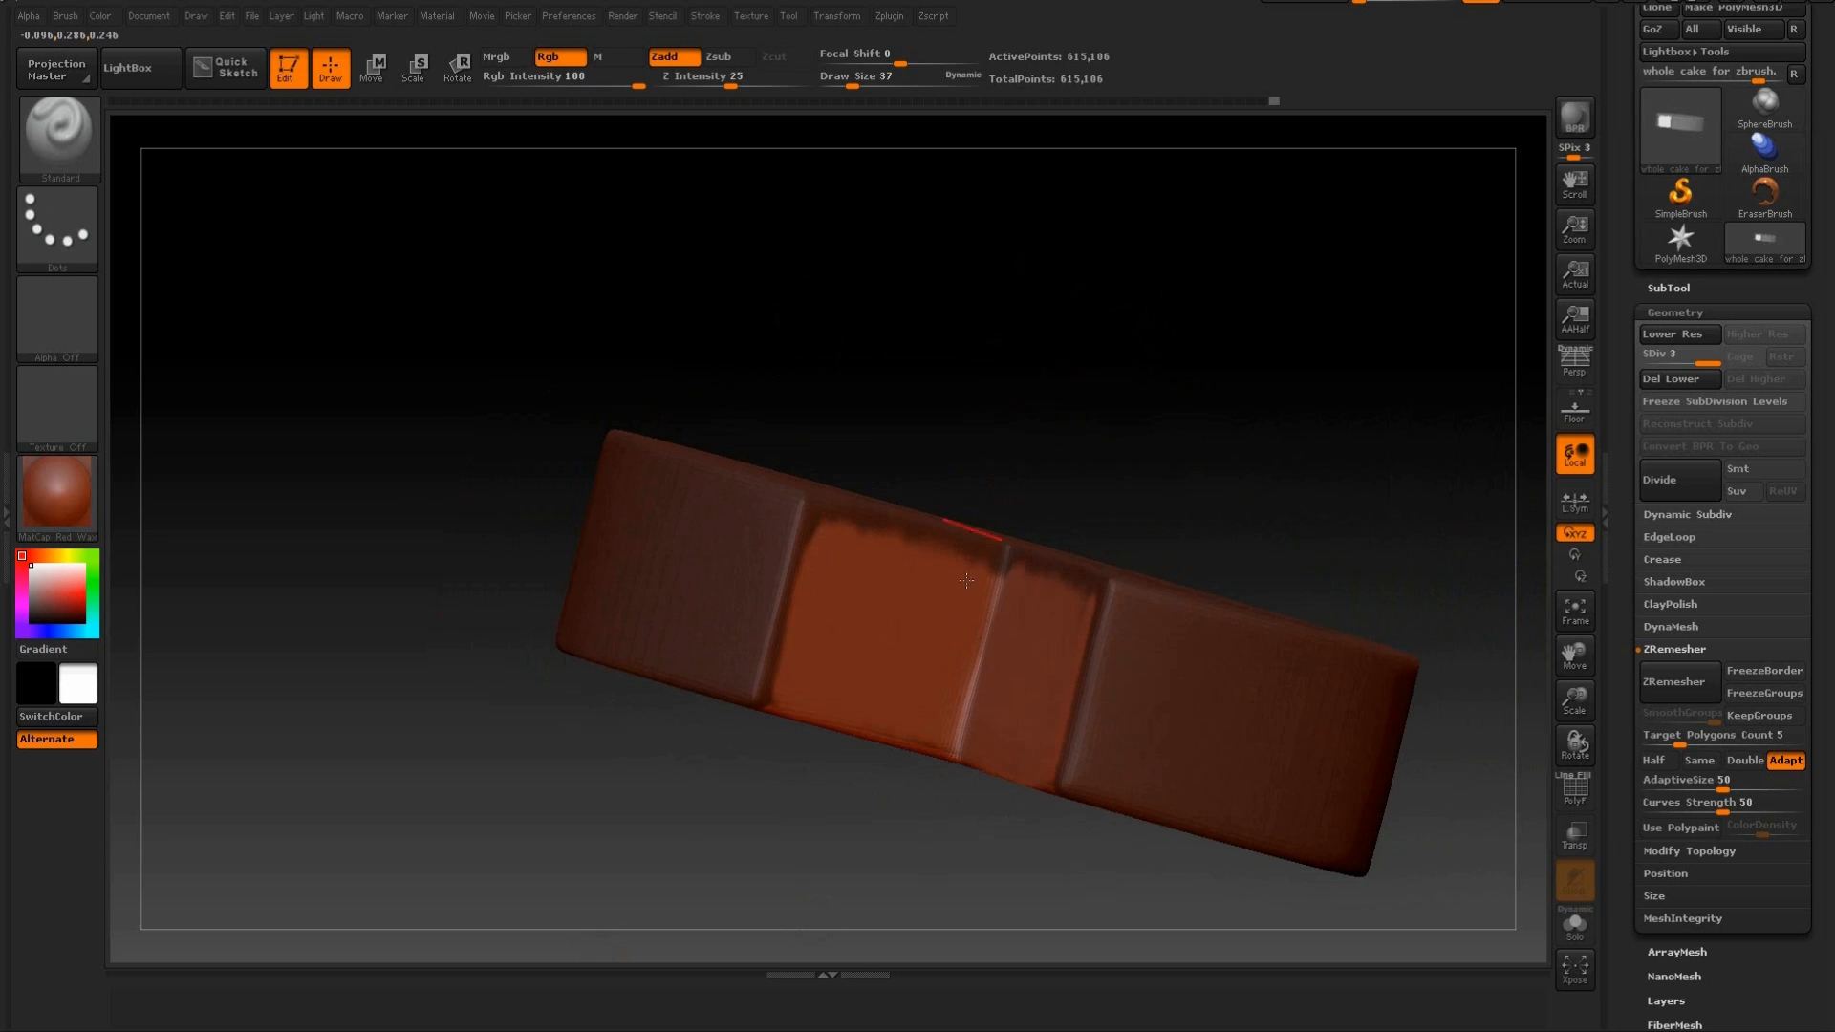
{"action": "left_click_drag", "start_coordinate": [950, 747], "coordinate": [889, 727], "text": "ctrl"}
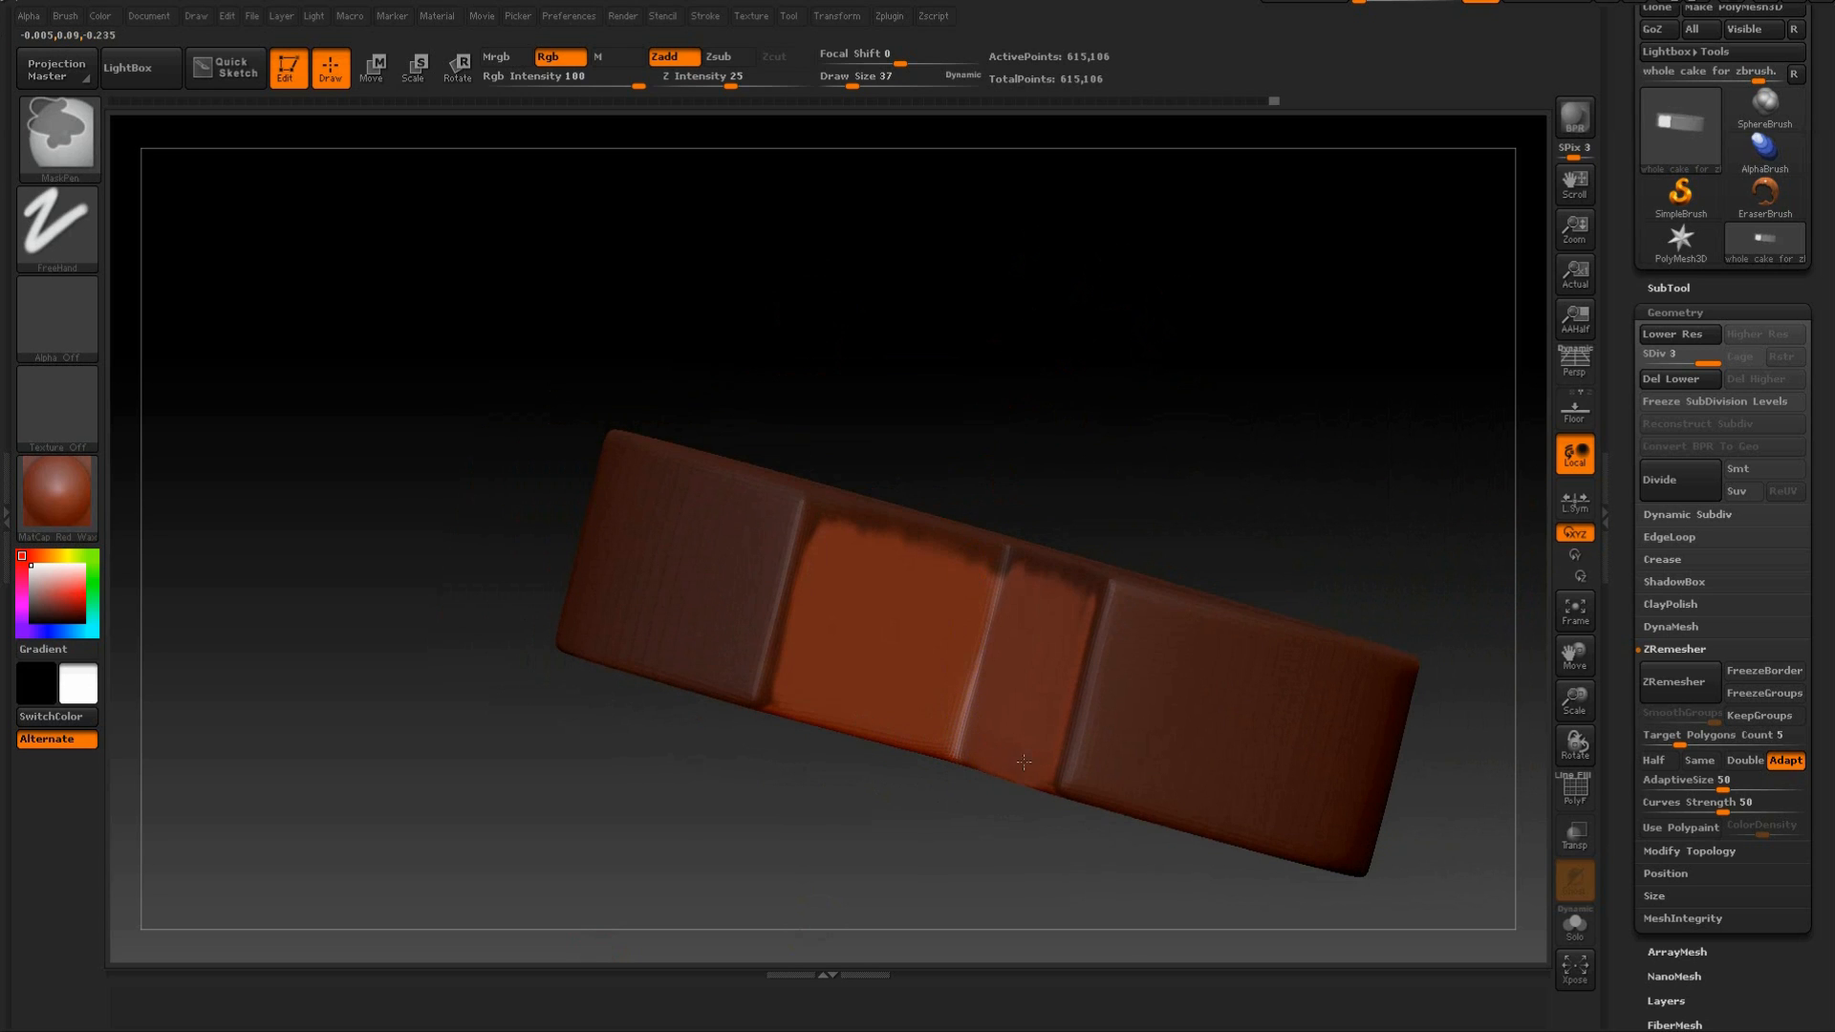
{"action": "left_click_drag", "start_coordinate": [1188, 369], "coordinate": [1219, 781]}
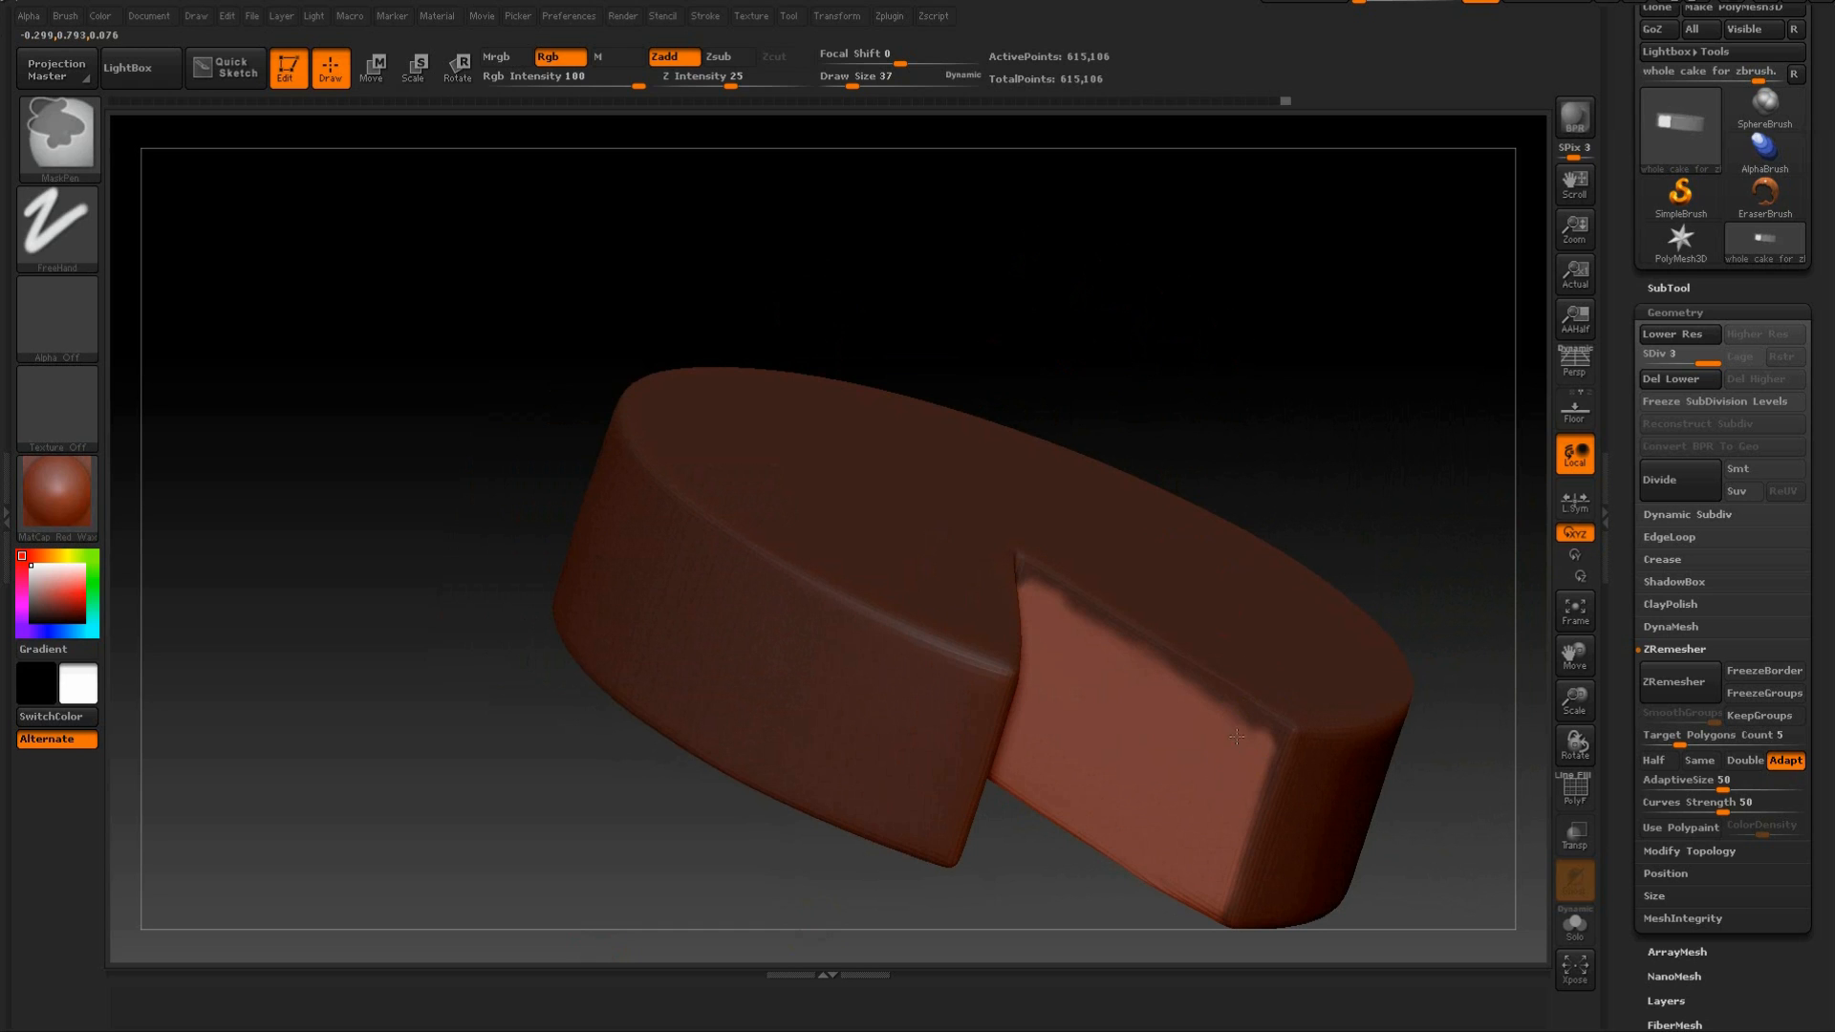
{"action": "mouse_move", "coordinate": [1190, 449]}
{"action": "left_mouse_down"}
{"action": "mouse_move", "coordinate": [1220, 315]}
{"action": "mouse_move", "coordinate": [1229, 426]}
{"action": "mouse_move", "coordinate": [1220, 393]}
{"action": "mouse_move", "coordinate": [1134, 646]}
{"action": "left_mouse_up"}
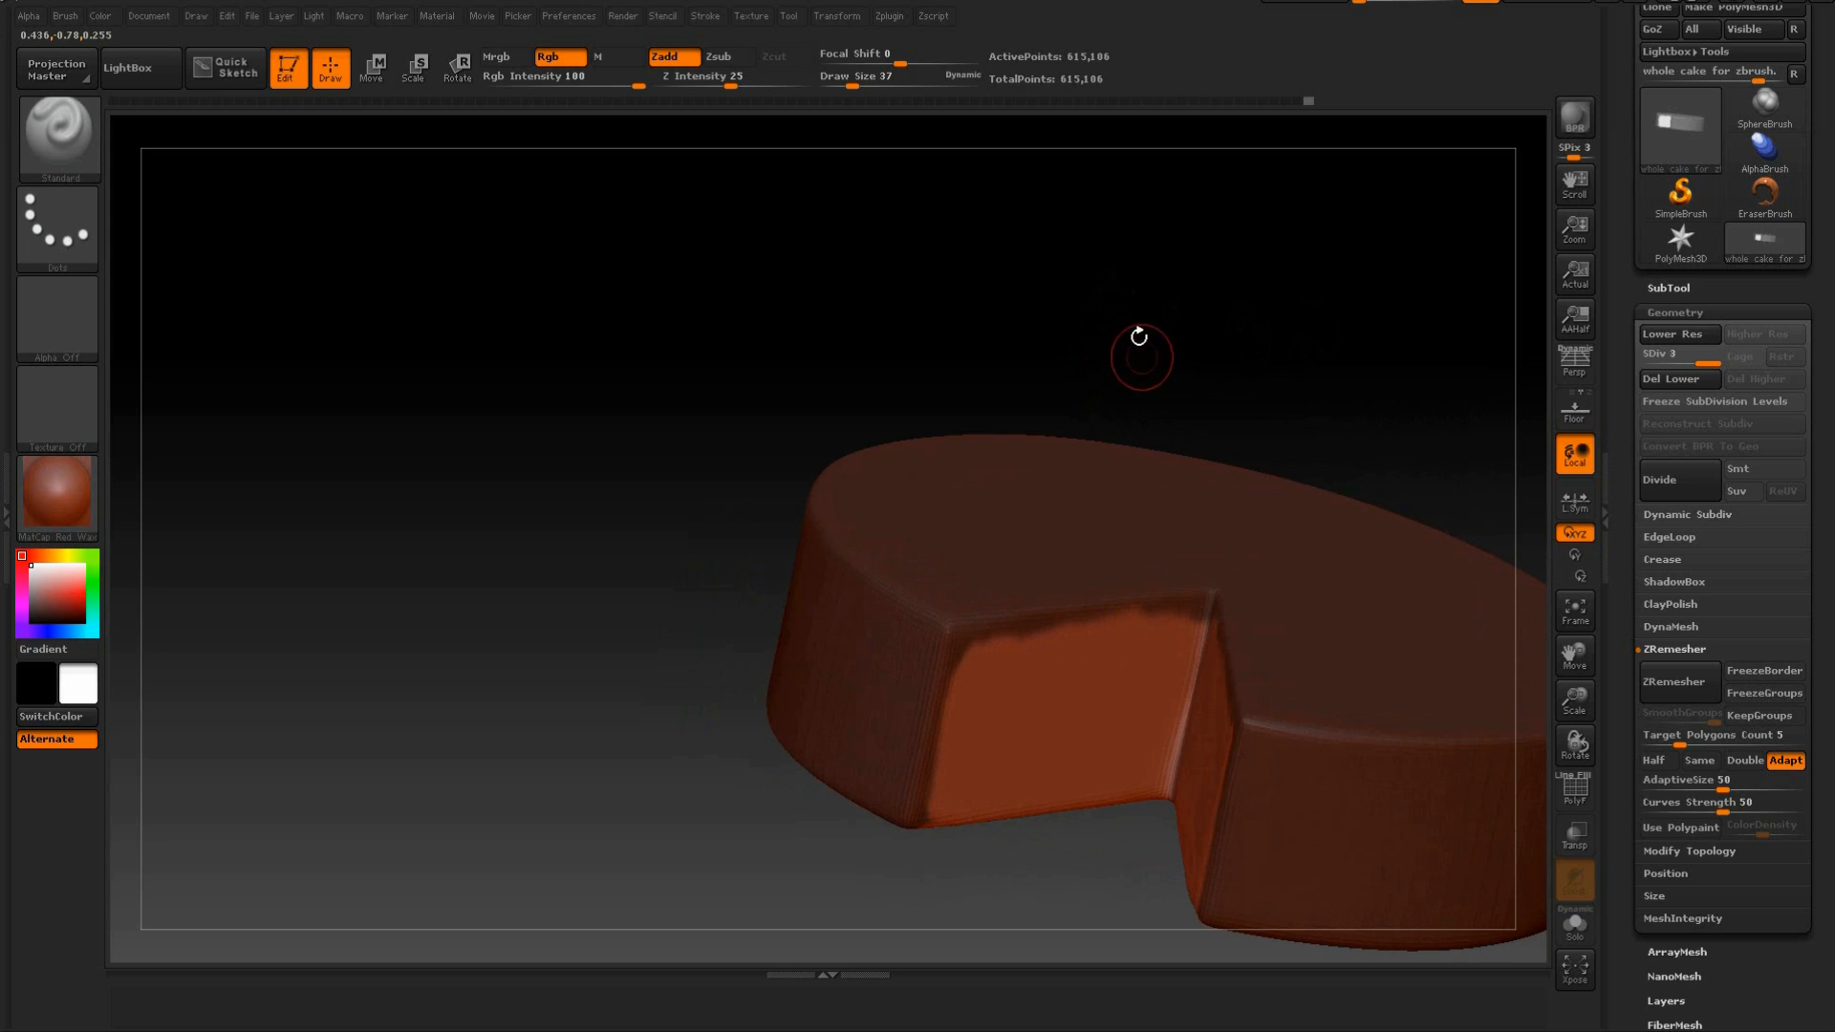
Set the Draw Size to 22 and paint masked icing drips of varying length down from one cut face's upper edge.
{"action": "mouse_move", "coordinate": [1167, 278]}
{"action": "left_mouse_down"}
{"action": "mouse_move", "coordinate": [1281, 295]}
{"action": "mouse_move", "coordinate": [1079, 292]}
{"action": "mouse_move", "coordinate": [983, 369]}
{"action": "mouse_move", "coordinate": [950, 500]}
{"action": "left_mouse_up"}
{"action": "key", "text": "ctrl"}
{"action": "left_click_drag", "start_coordinate": [1061, 287], "coordinate": [1223, 361]}
{"action": "mouse_move", "coordinate": [1286, 421]}
{"action": "left_mouse_down"}
{"action": "mouse_move", "coordinate": [1274, 484]}
{"action": "mouse_move", "coordinate": [1323, 340]}
{"action": "mouse_move", "coordinate": [1347, 373]}
{"action": "left_mouse_up"}
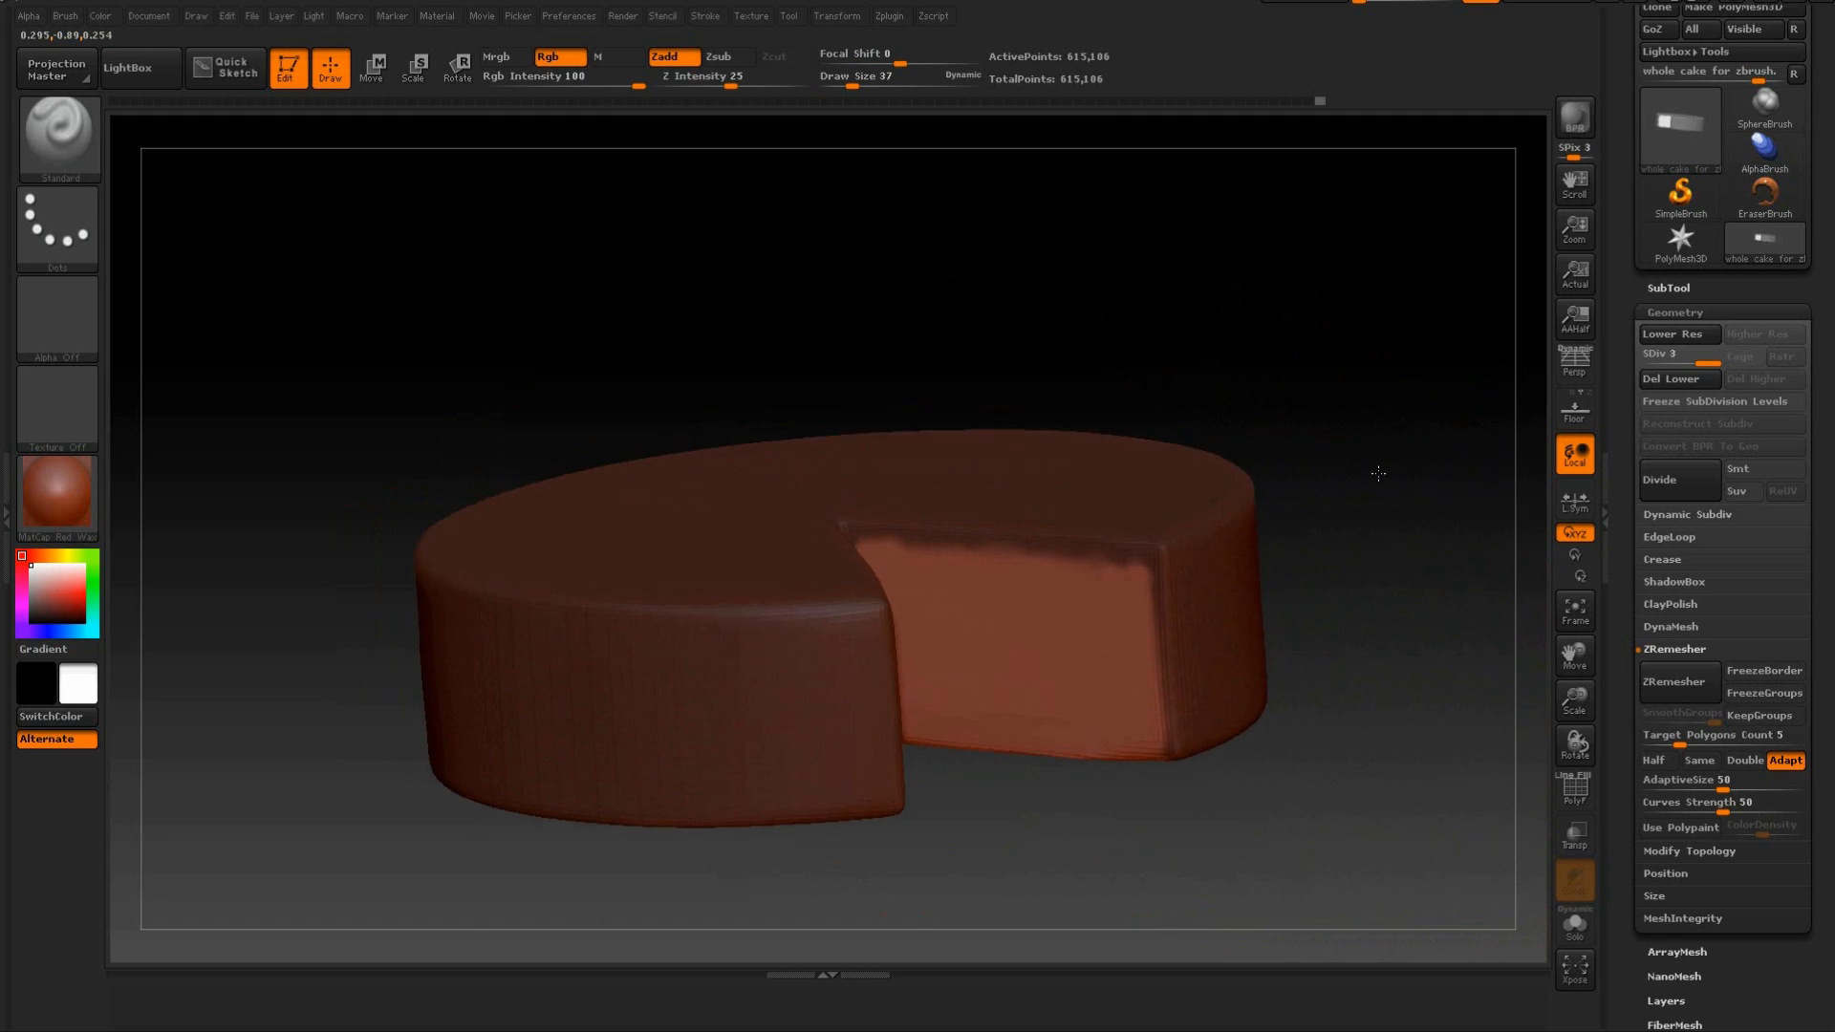
{"action": "left_click_drag", "start_coordinate": [1373, 443], "coordinate": [1349, 521], "text": "alt"}
{"action": "left_click_drag", "start_coordinate": [1216, 525], "coordinate": [986, 489], "text": "ctrl"}
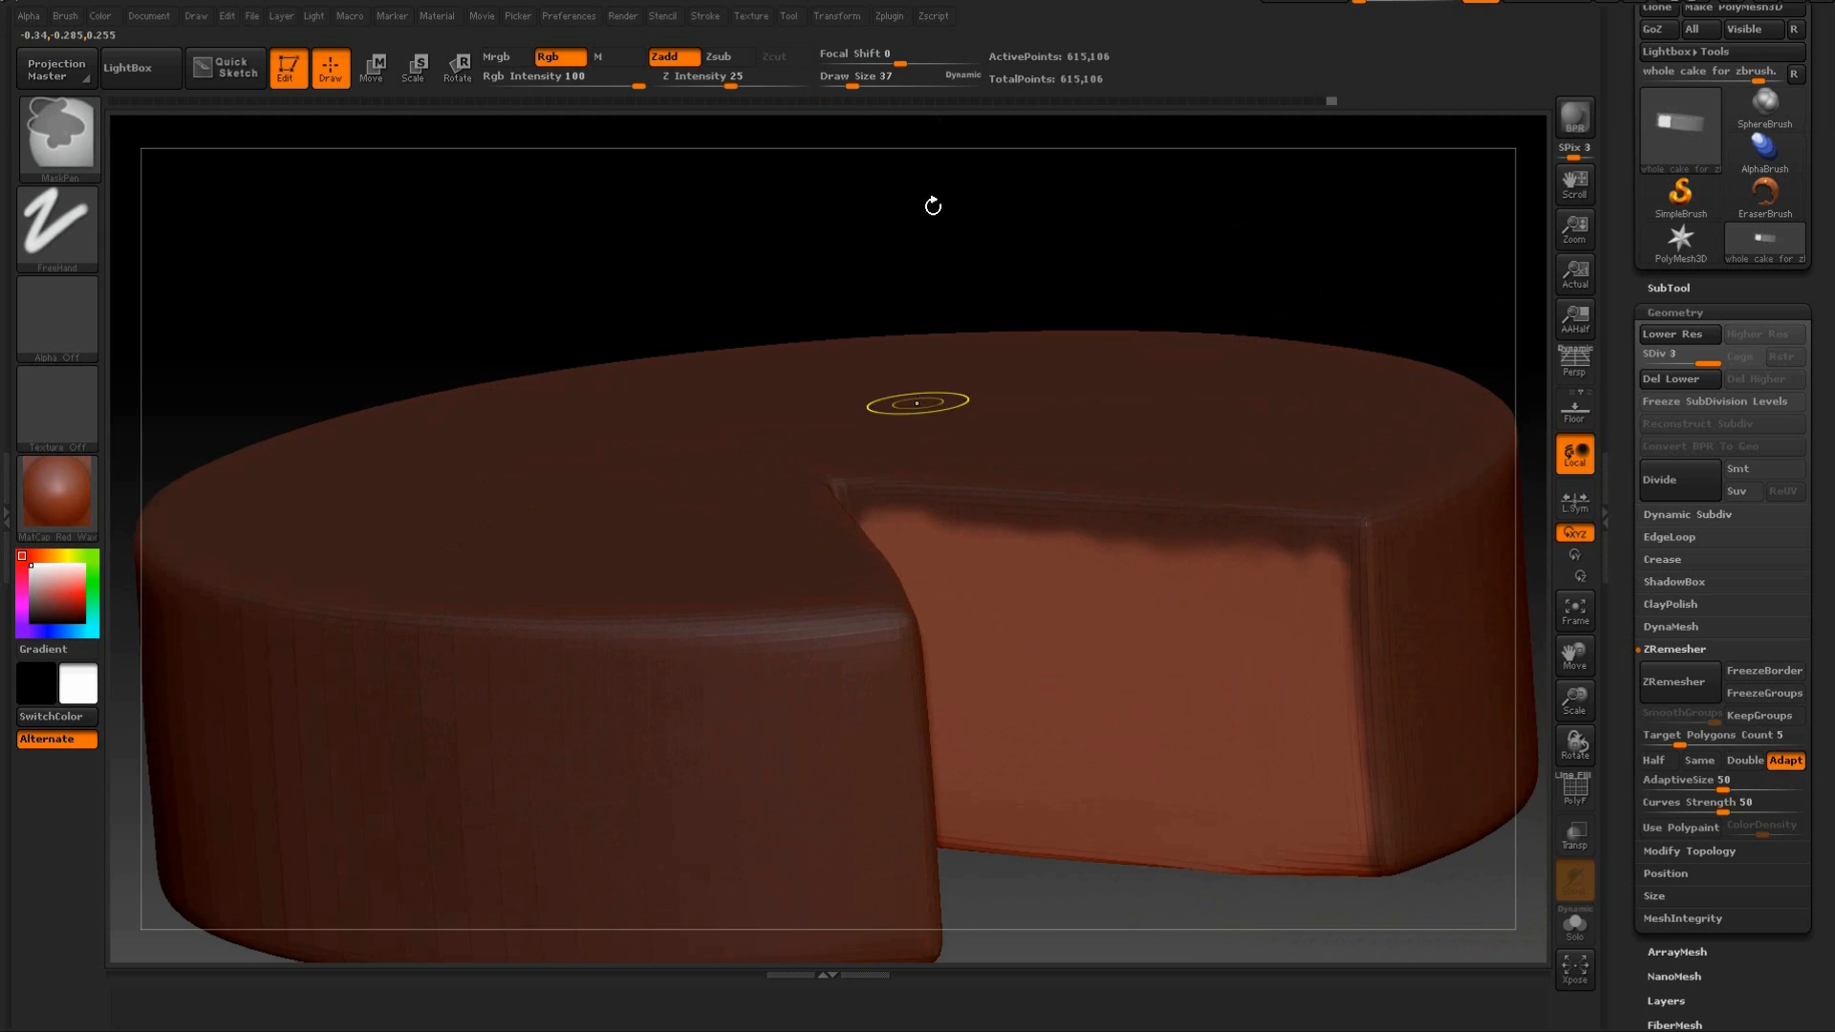
{"action": "left_click_drag", "start_coordinate": [845, 84], "coordinate": [844, 84]}
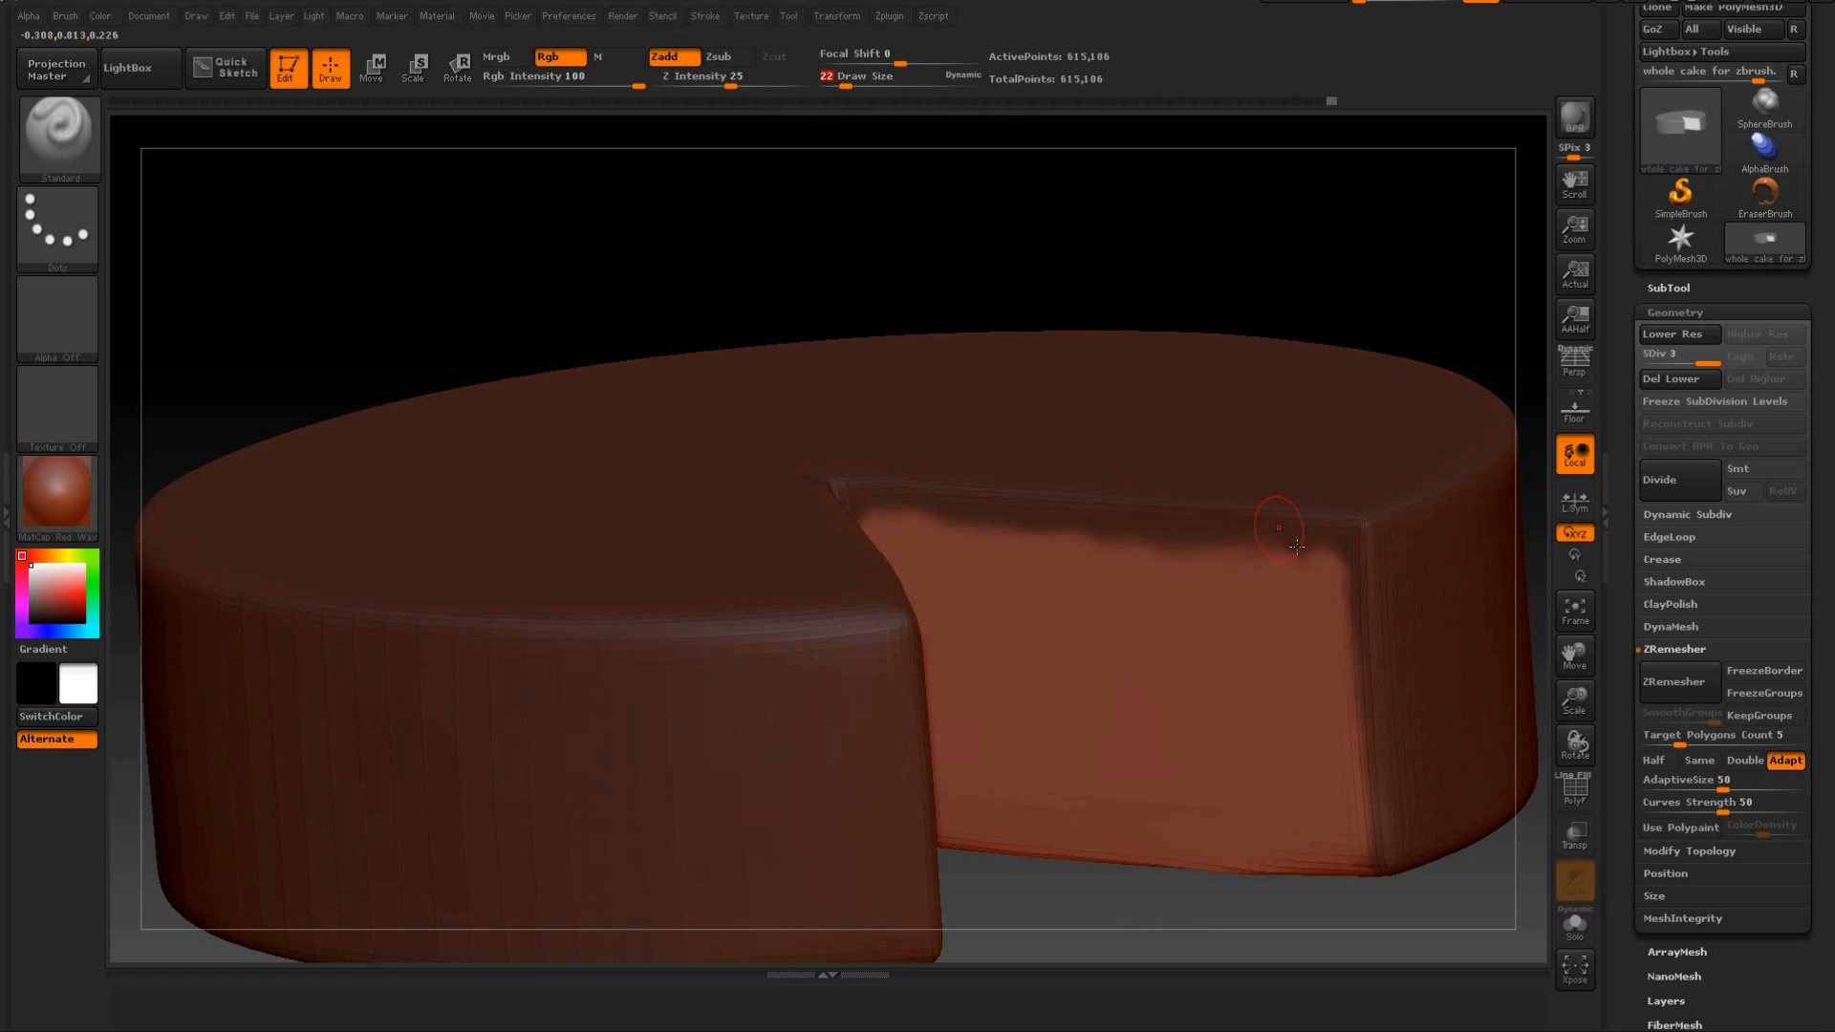
{"action": "key", "text": "ctrl"}
{"action": "left_click_drag", "start_coordinate": [1290, 641], "coordinate": [1291, 676], "text": "ctrl"}
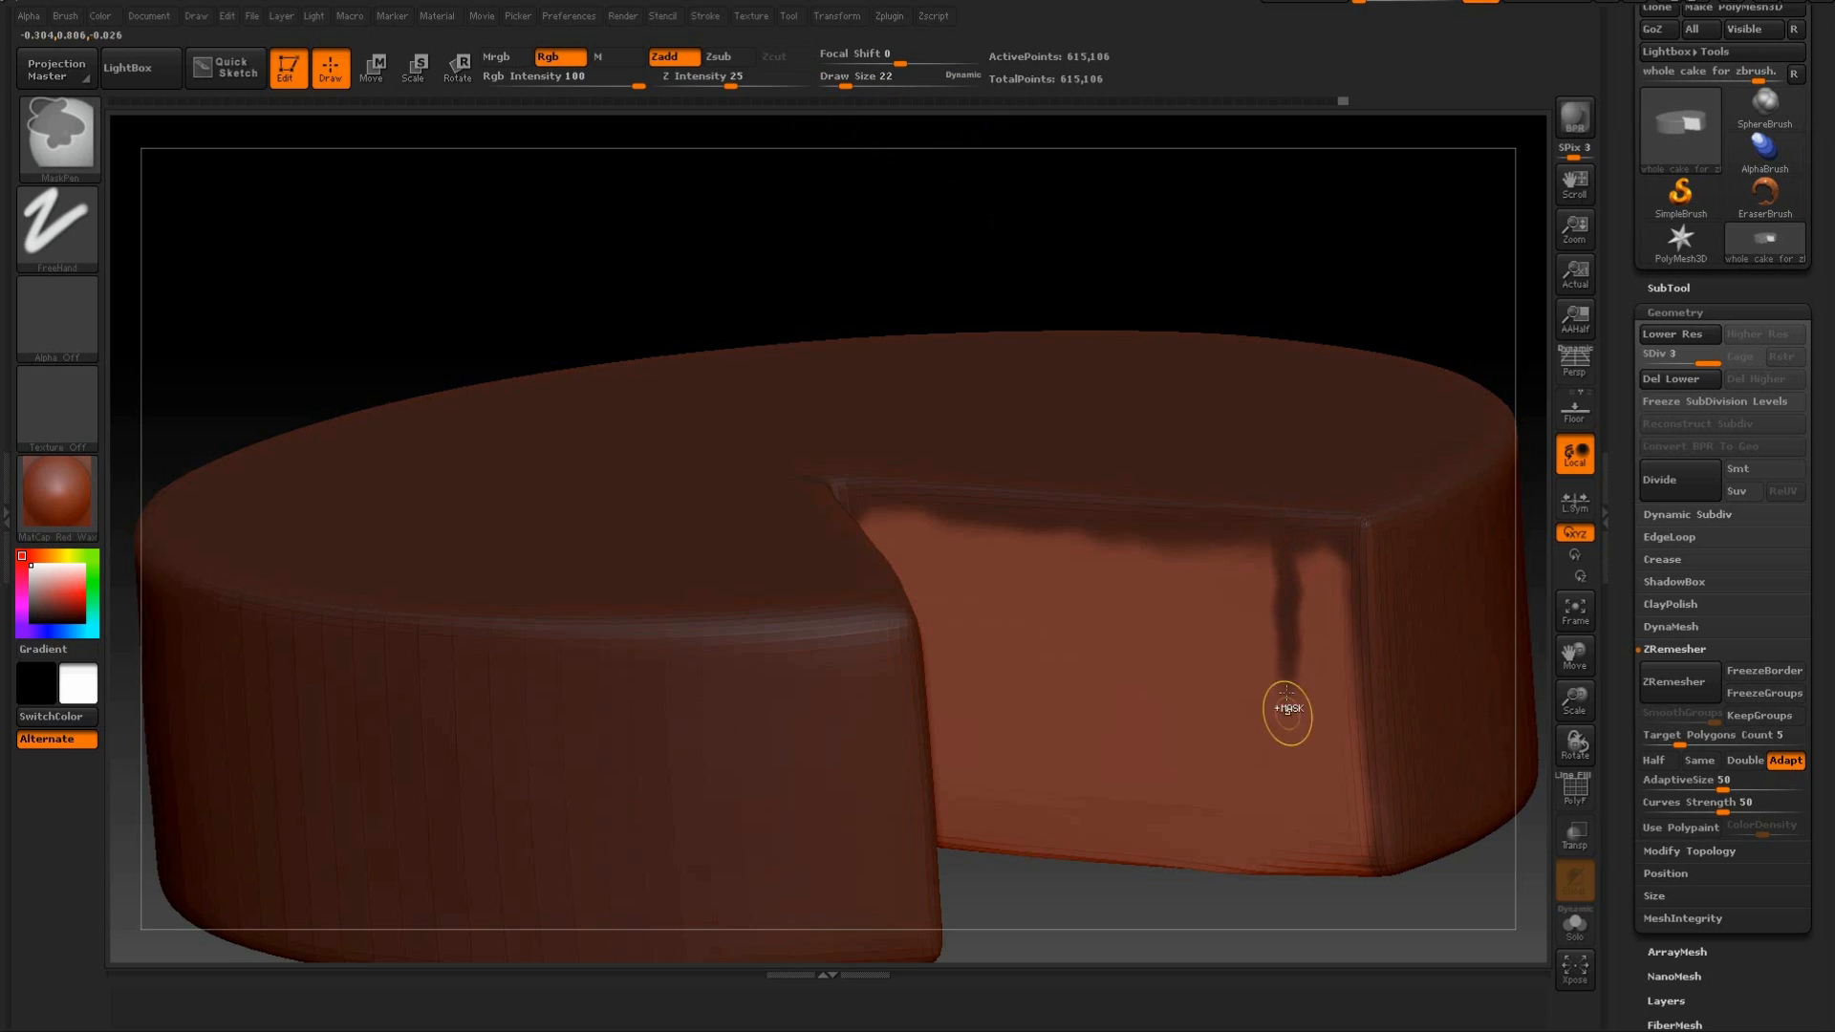
{"action": "left_click_drag", "start_coordinate": [1213, 529], "coordinate": [1217, 602], "text": "ctrl"}
{"action": "left_click_drag", "start_coordinate": [1111, 521], "coordinate": [1114, 582], "text": "ctrl"}
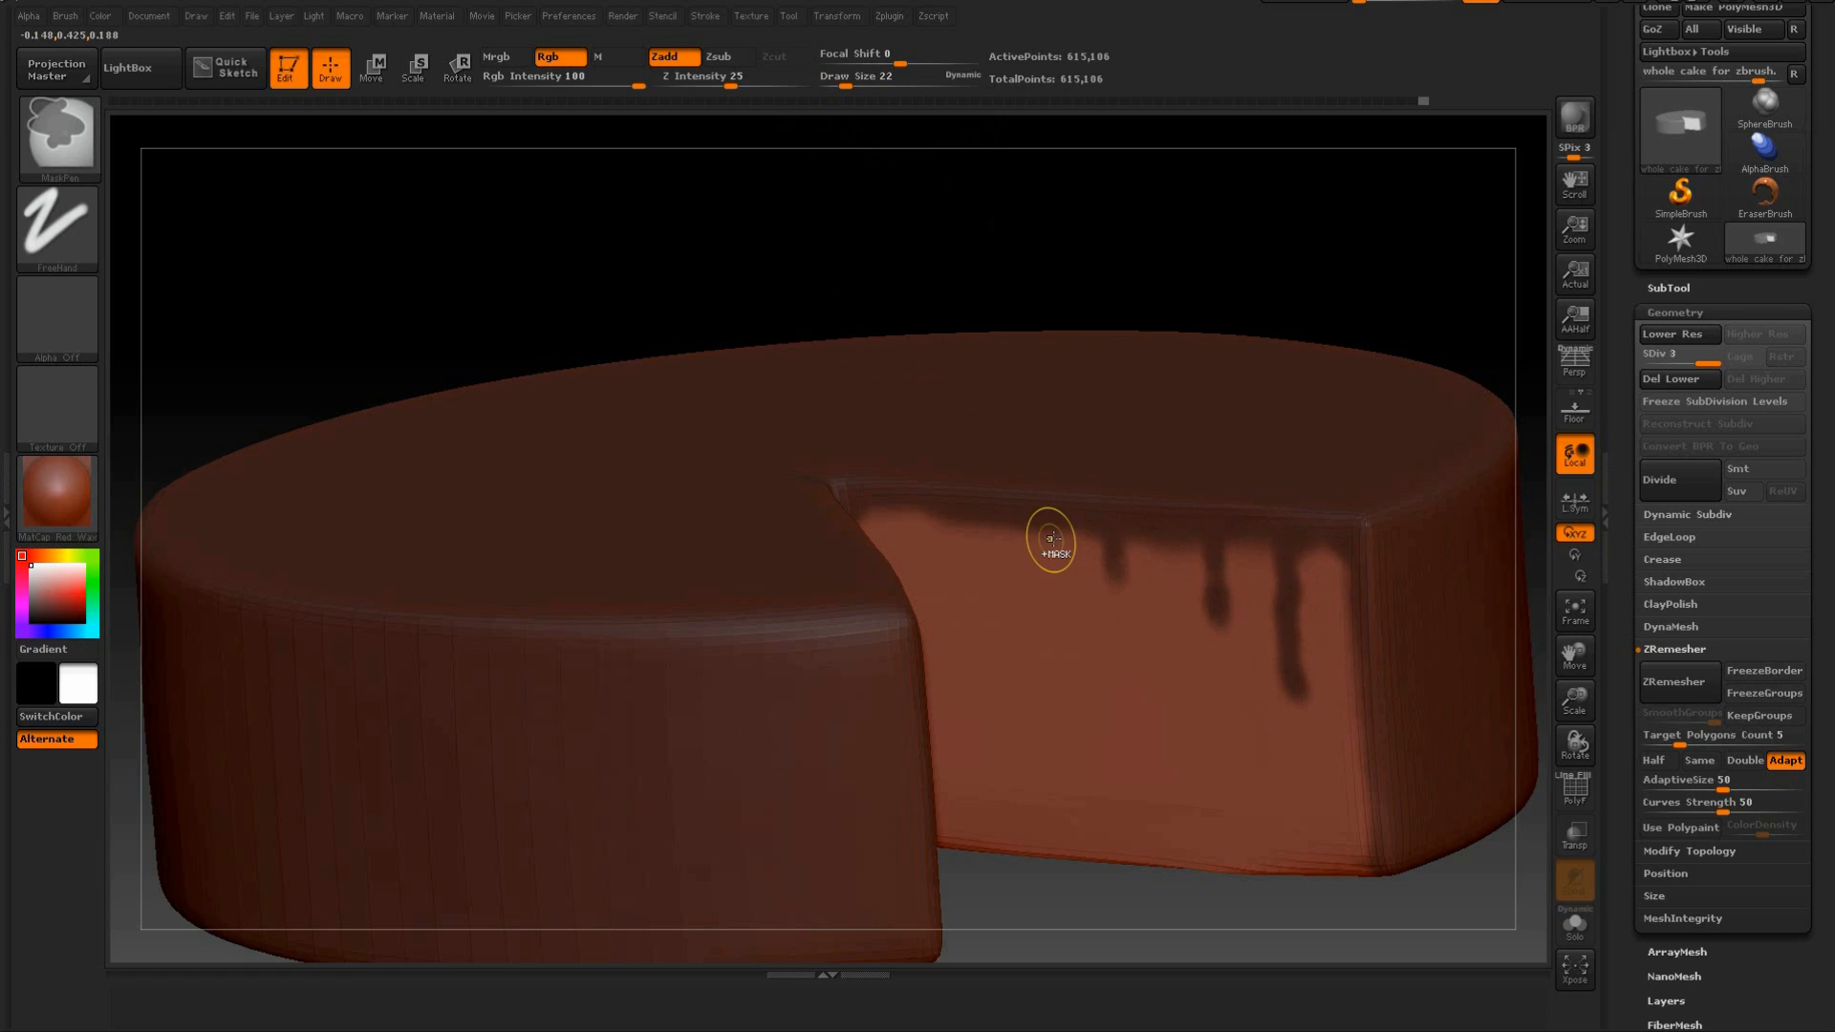
{"action": "left_click_drag", "start_coordinate": [1024, 526], "coordinate": [1027, 572], "text": "ctrl"}
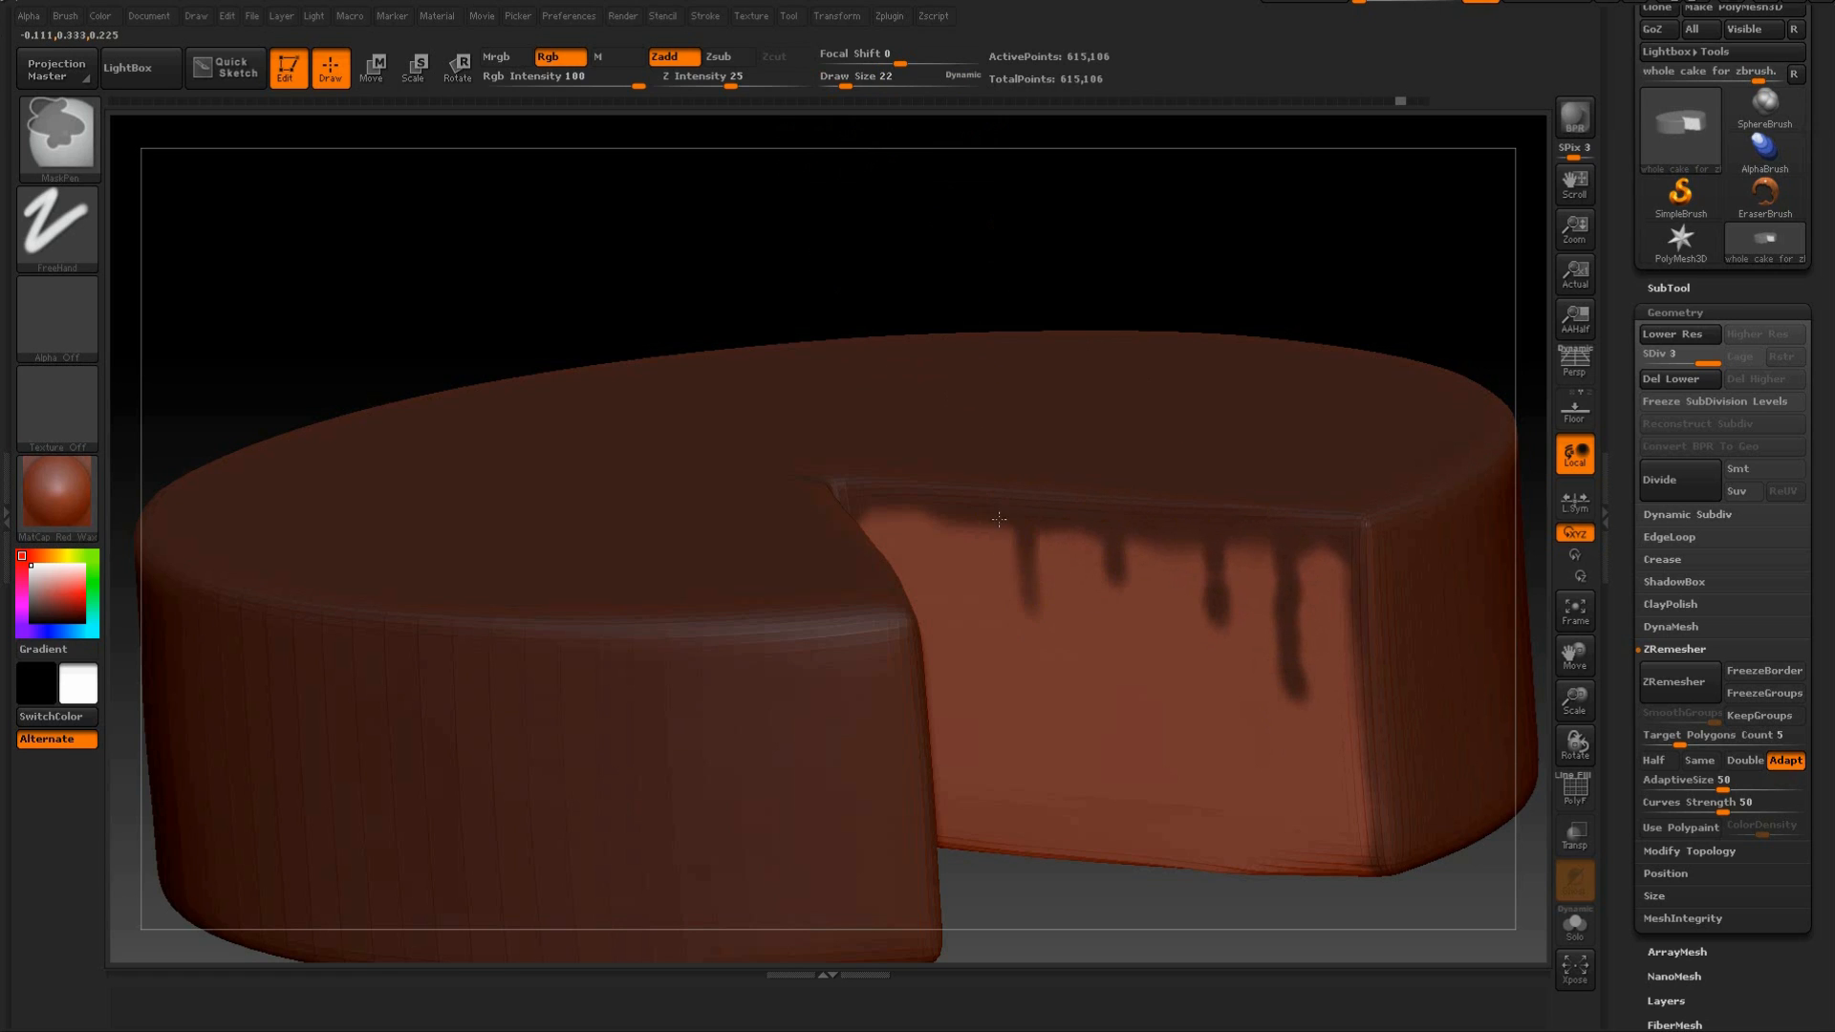
{"action": "left_click_drag", "start_coordinate": [999, 287], "coordinate": [967, 332]}
{"action": "left_click_drag", "start_coordinate": [917, 516], "coordinate": [919, 606], "text": "ctrl"}
Paint matching masked drips down the opposite cut face, then inspect both faces from several angles.
{"action": "mouse_move", "coordinate": [980, 242]}
{"action": "left_mouse_down"}
{"action": "mouse_move", "coordinate": [864, 242]}
{"action": "mouse_move", "coordinate": [779, 585]}
{"action": "mouse_move", "coordinate": [790, 681]}
{"action": "left_mouse_up"}
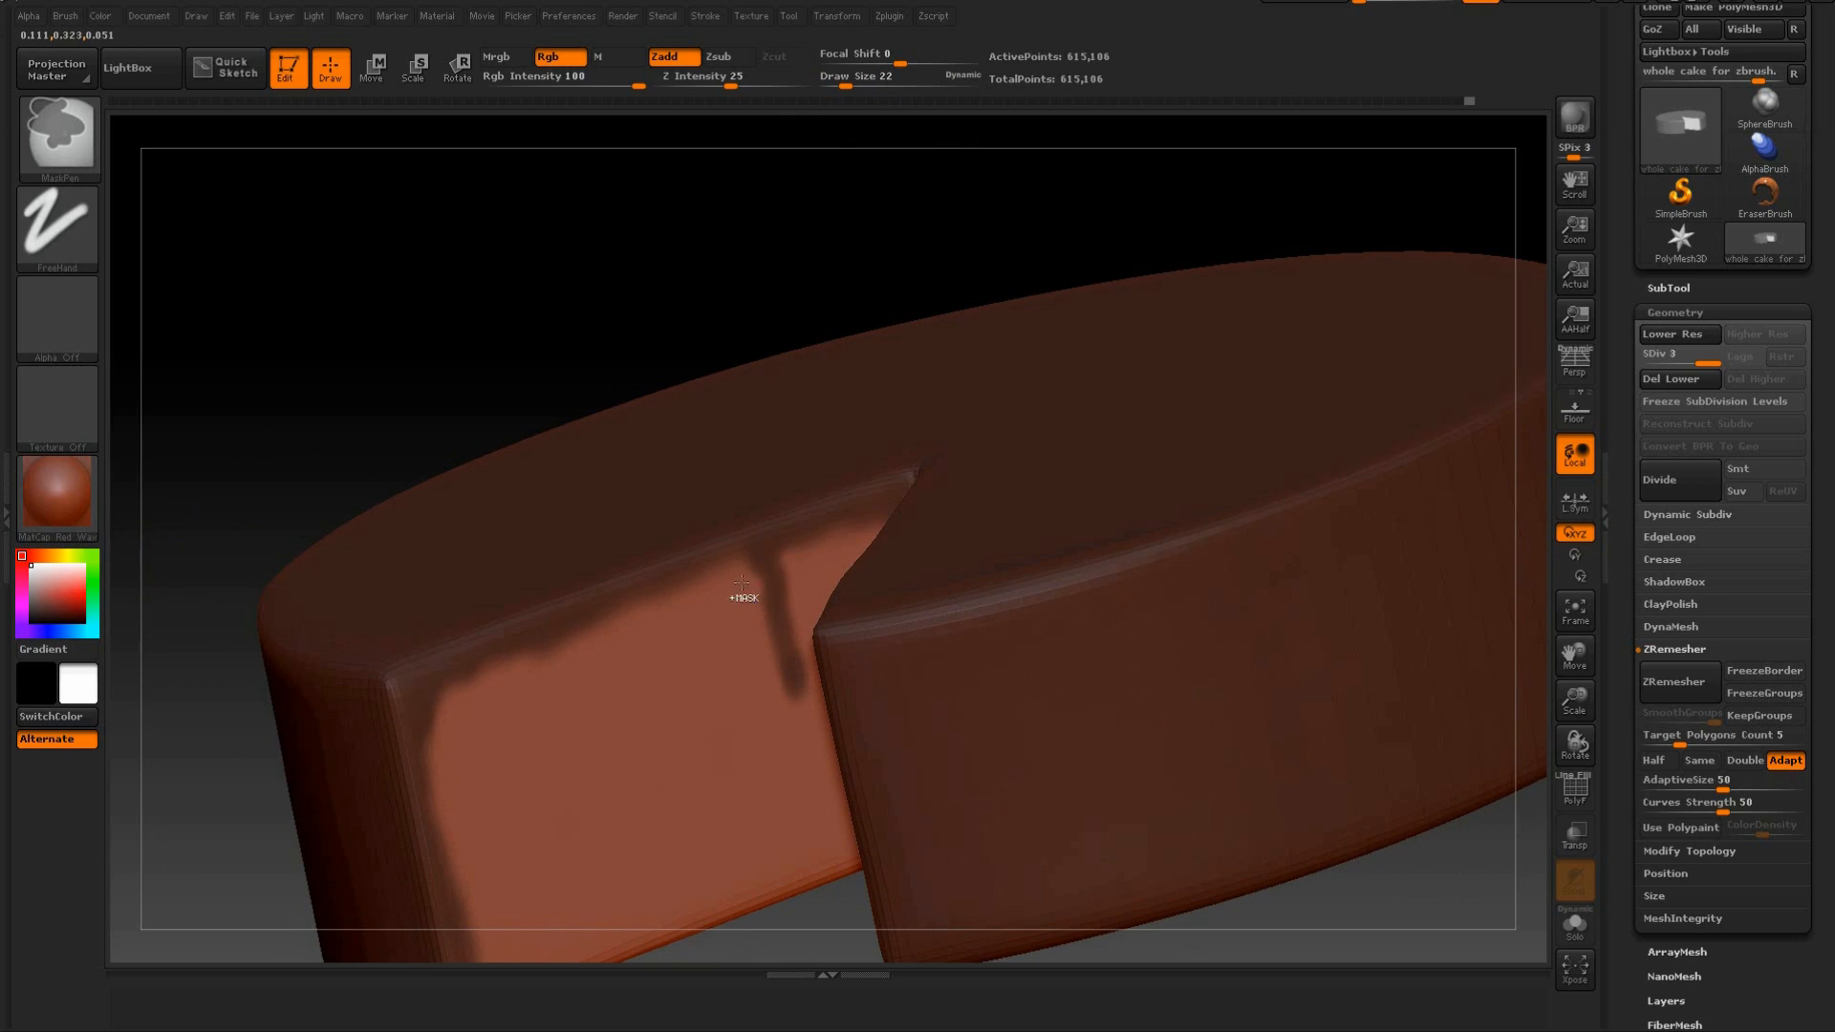
{"action": "left_click_drag", "start_coordinate": [658, 574], "coordinate": [664, 683], "text": "ctrl"}
{"action": "mouse_move", "coordinate": [543, 658]}
{"action": "left_mouse_down", "text": "ctrl"}
{"action": "mouse_move", "coordinate": [535, 702]}
{"action": "mouse_move", "coordinate": [479, 731]}
{"action": "mouse_move", "coordinate": [492, 798]}
{"action": "left_mouse_up", "text": "ctrl"}
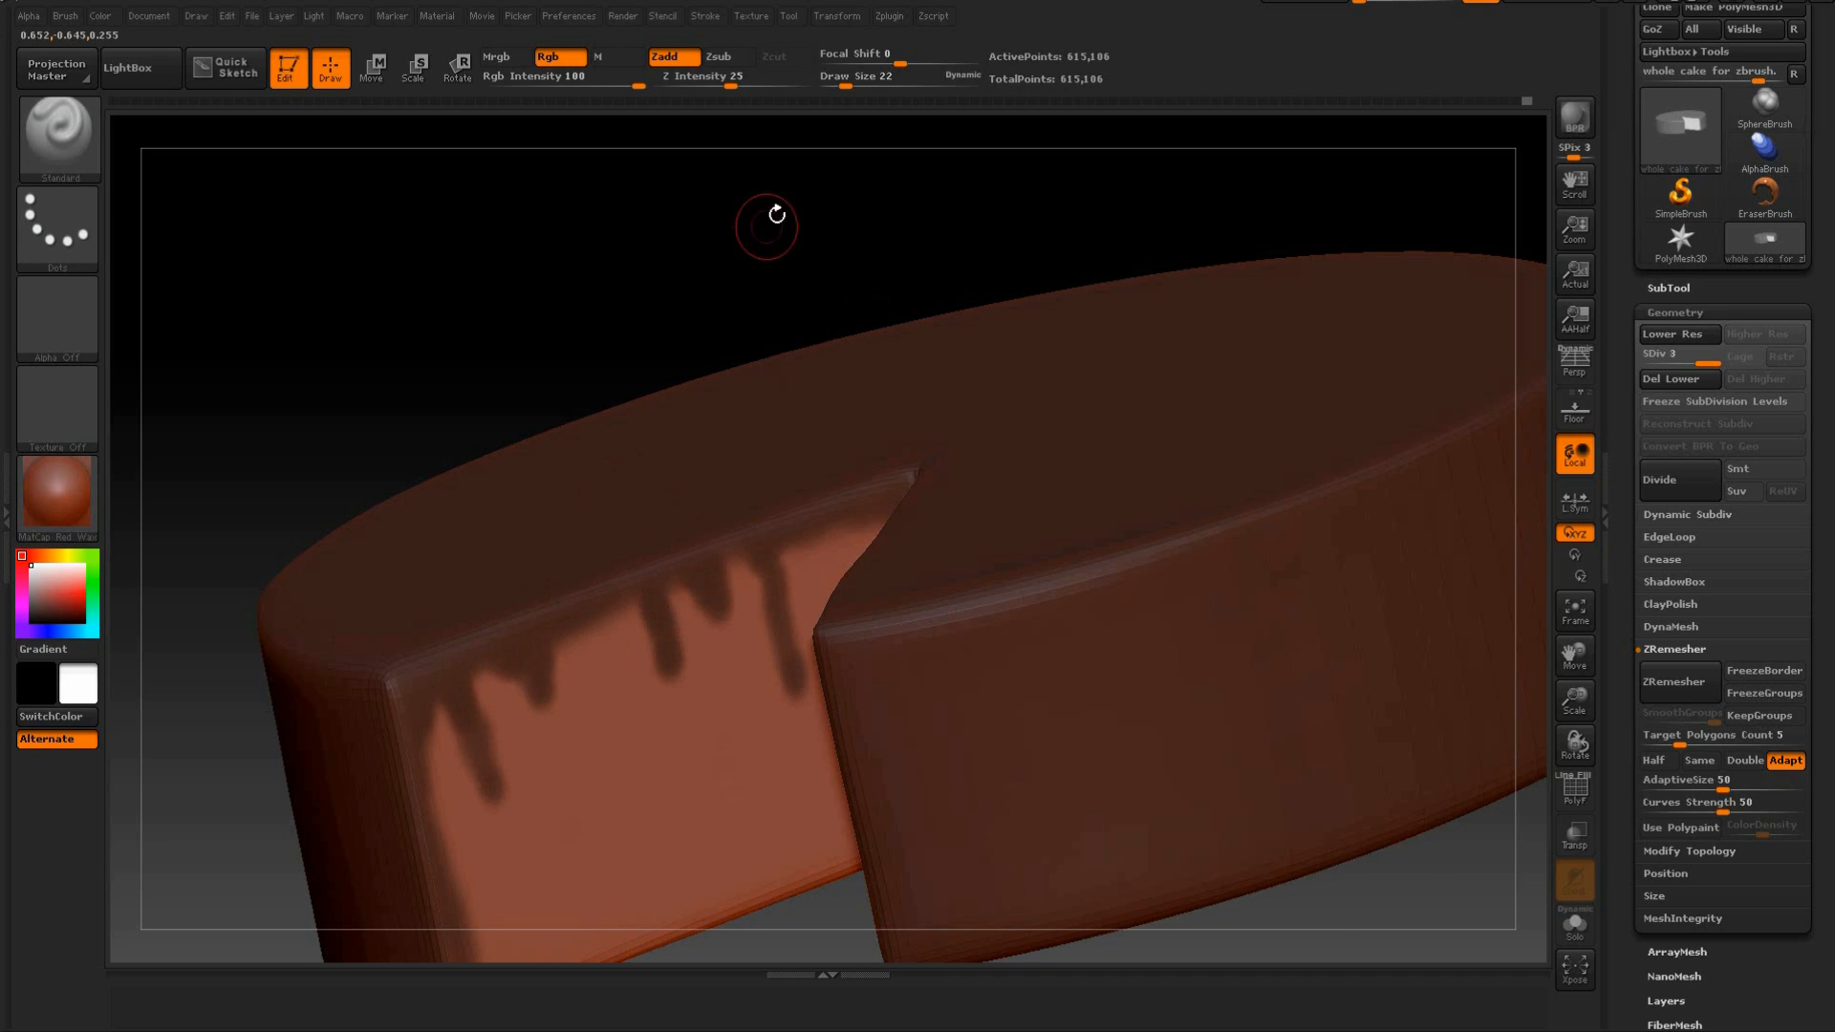
{"action": "left_click_drag", "start_coordinate": [773, 222], "coordinate": [840, 422]}
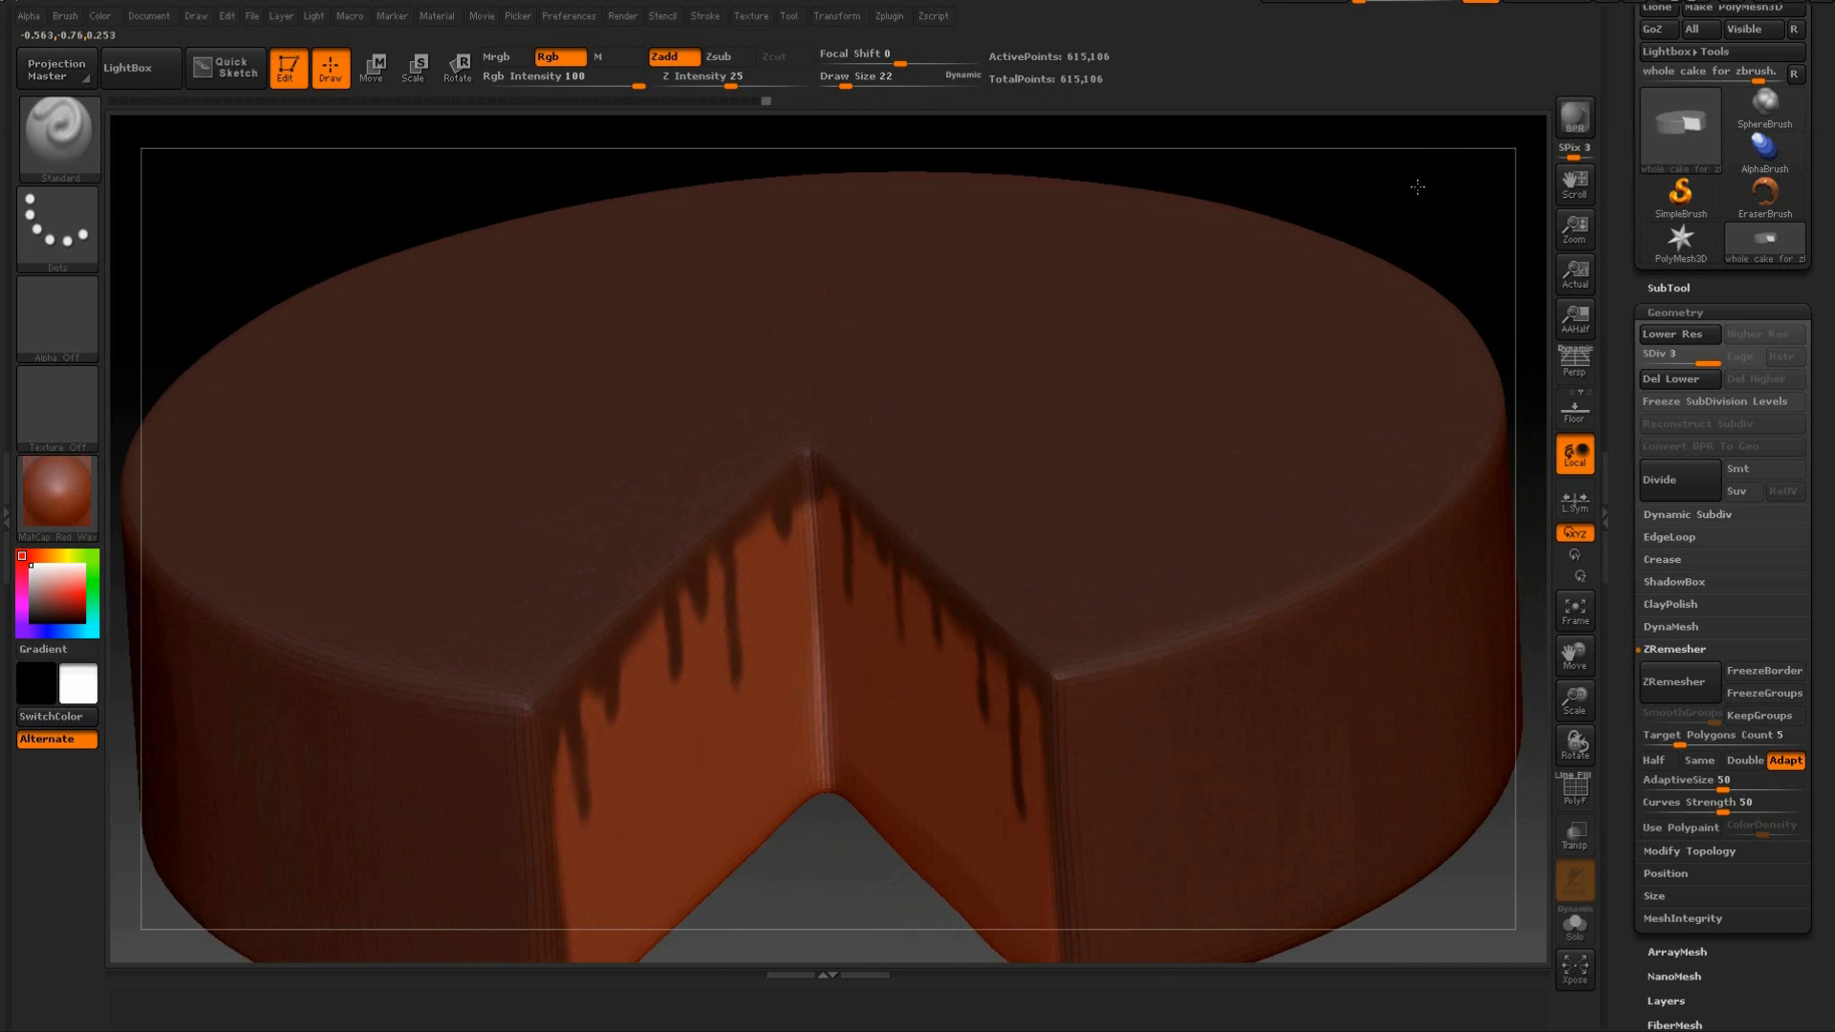
{"action": "key", "text": "f"}
{"action": "left_click_drag", "start_coordinate": [1352, 248], "coordinate": [1434, 191]}
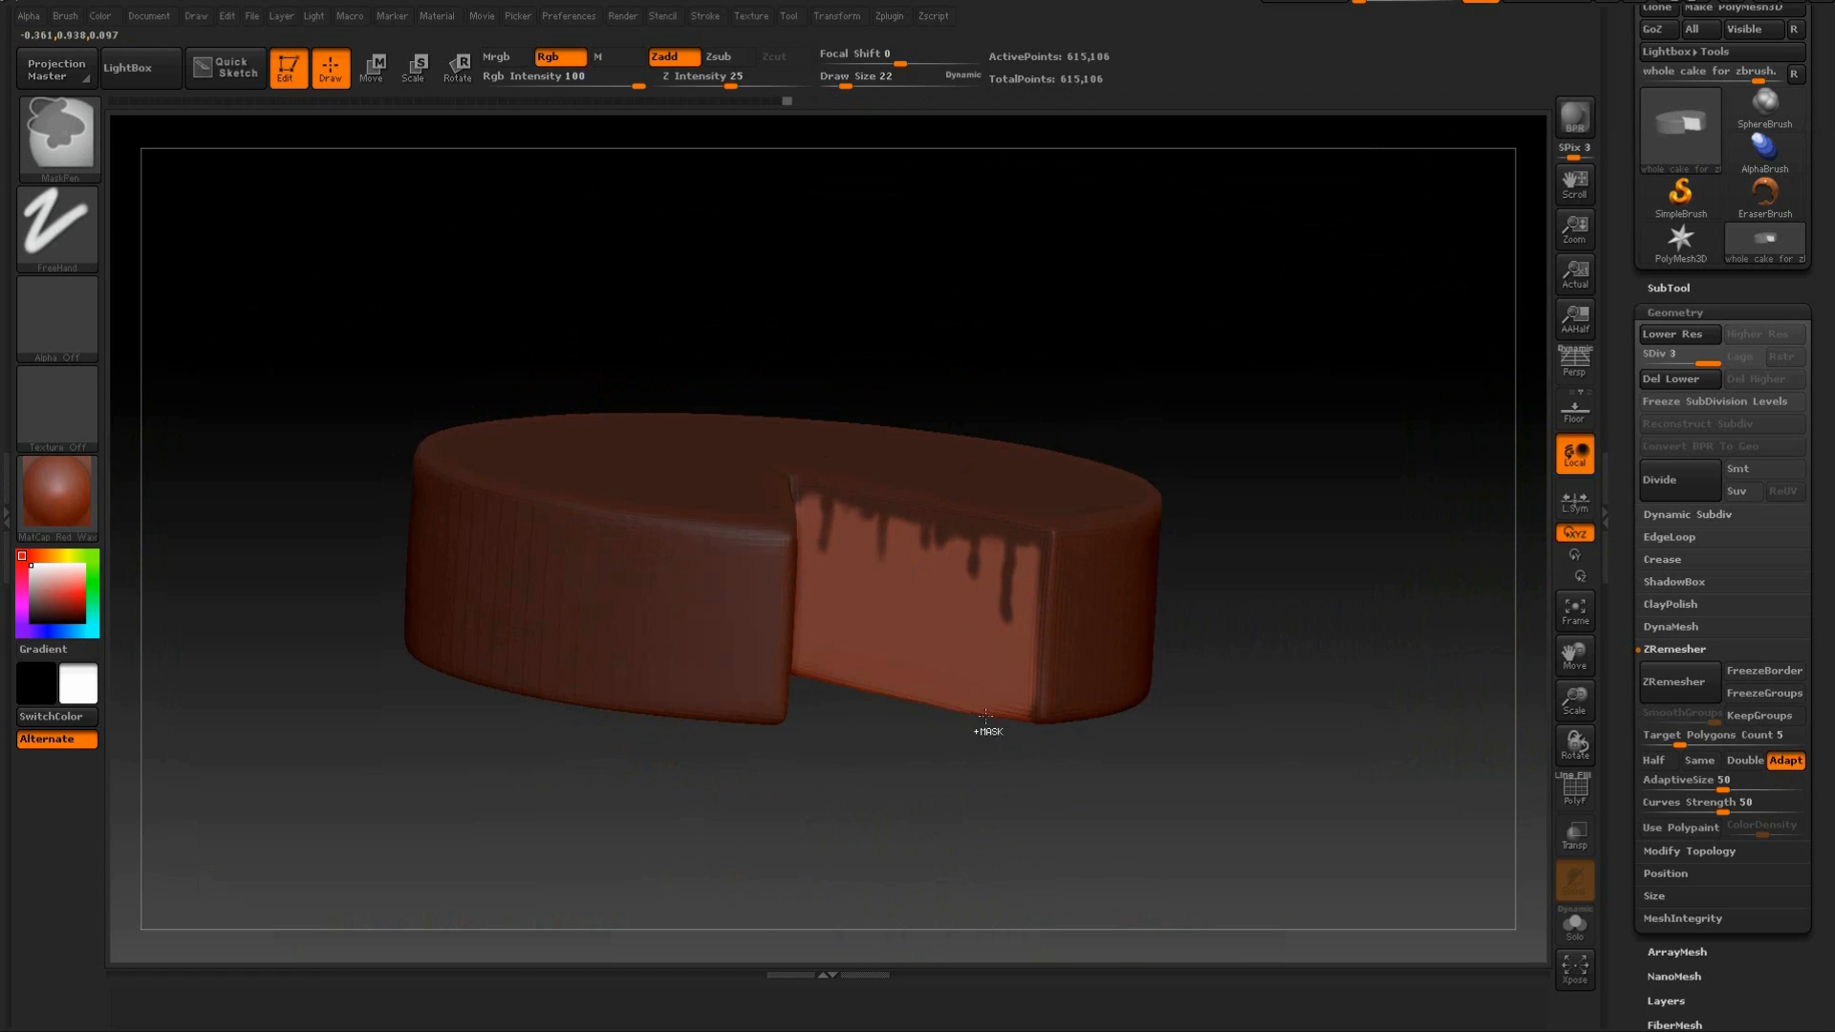
{"action": "left_click_drag", "start_coordinate": [1022, 724], "coordinate": [1125, 327]}
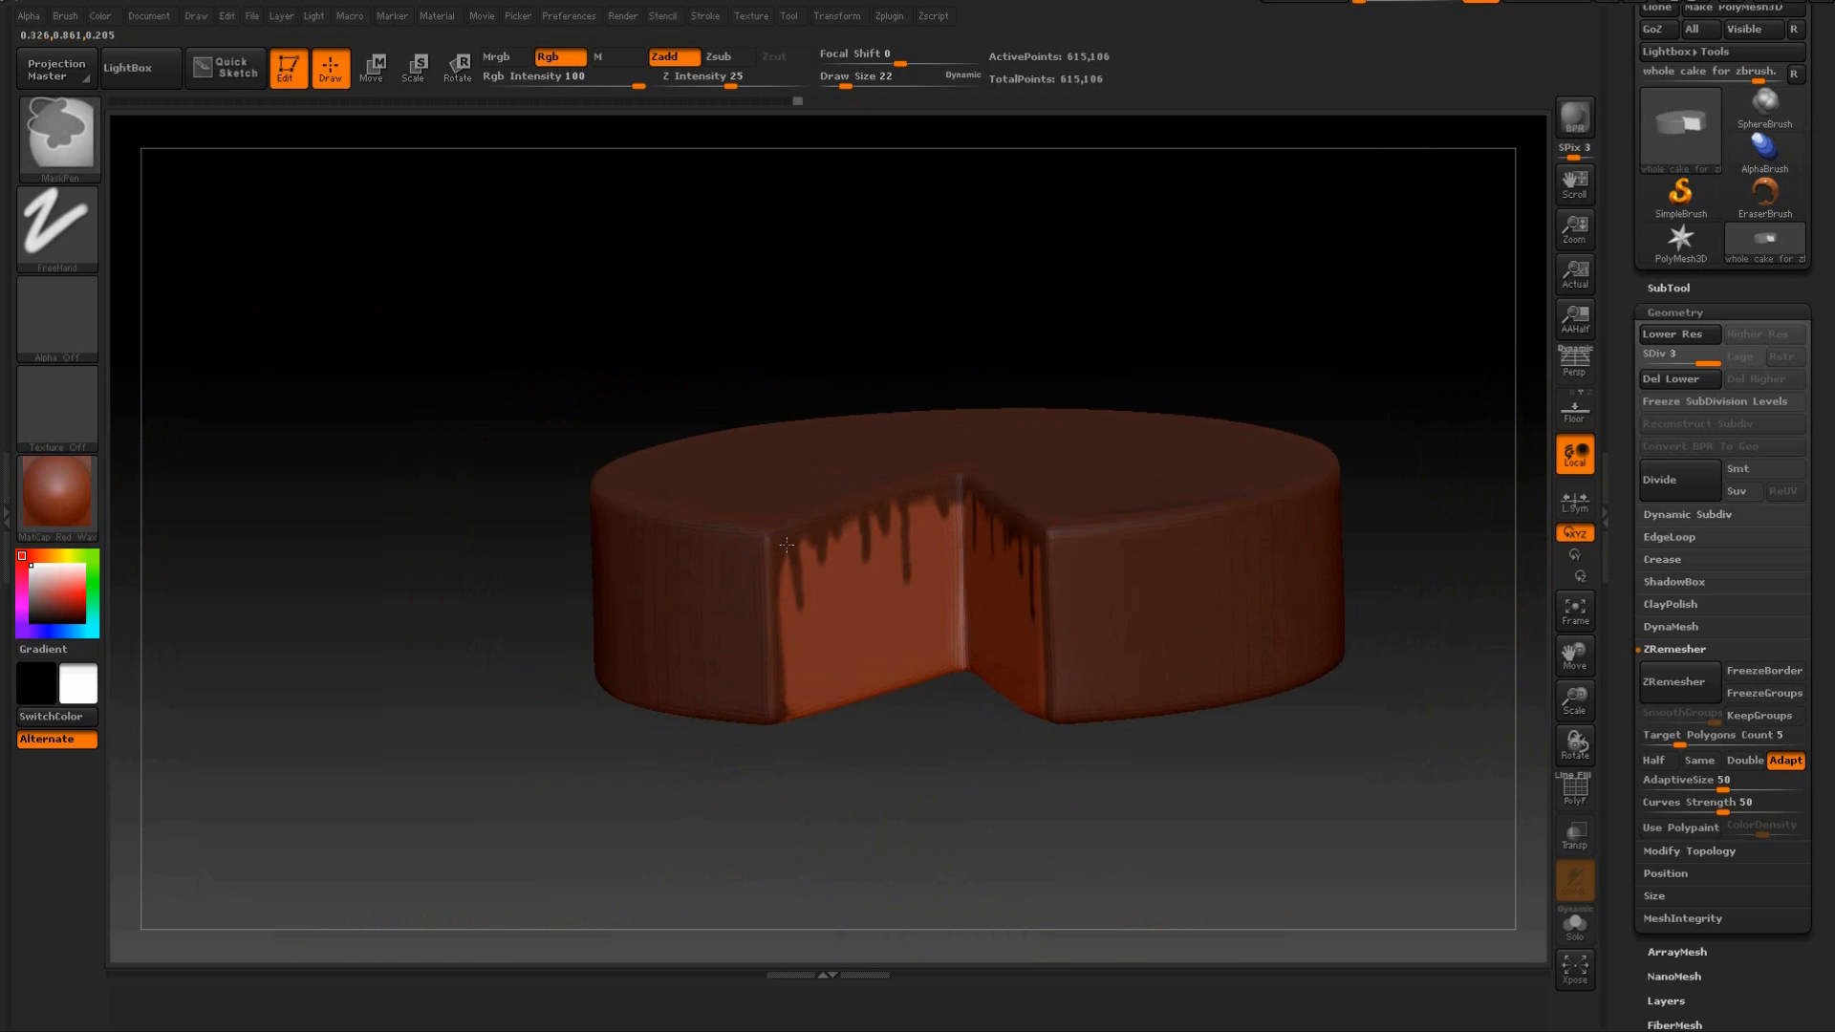
{"action": "left_click_drag", "start_coordinate": [1069, 342], "coordinate": [1068, 419]}
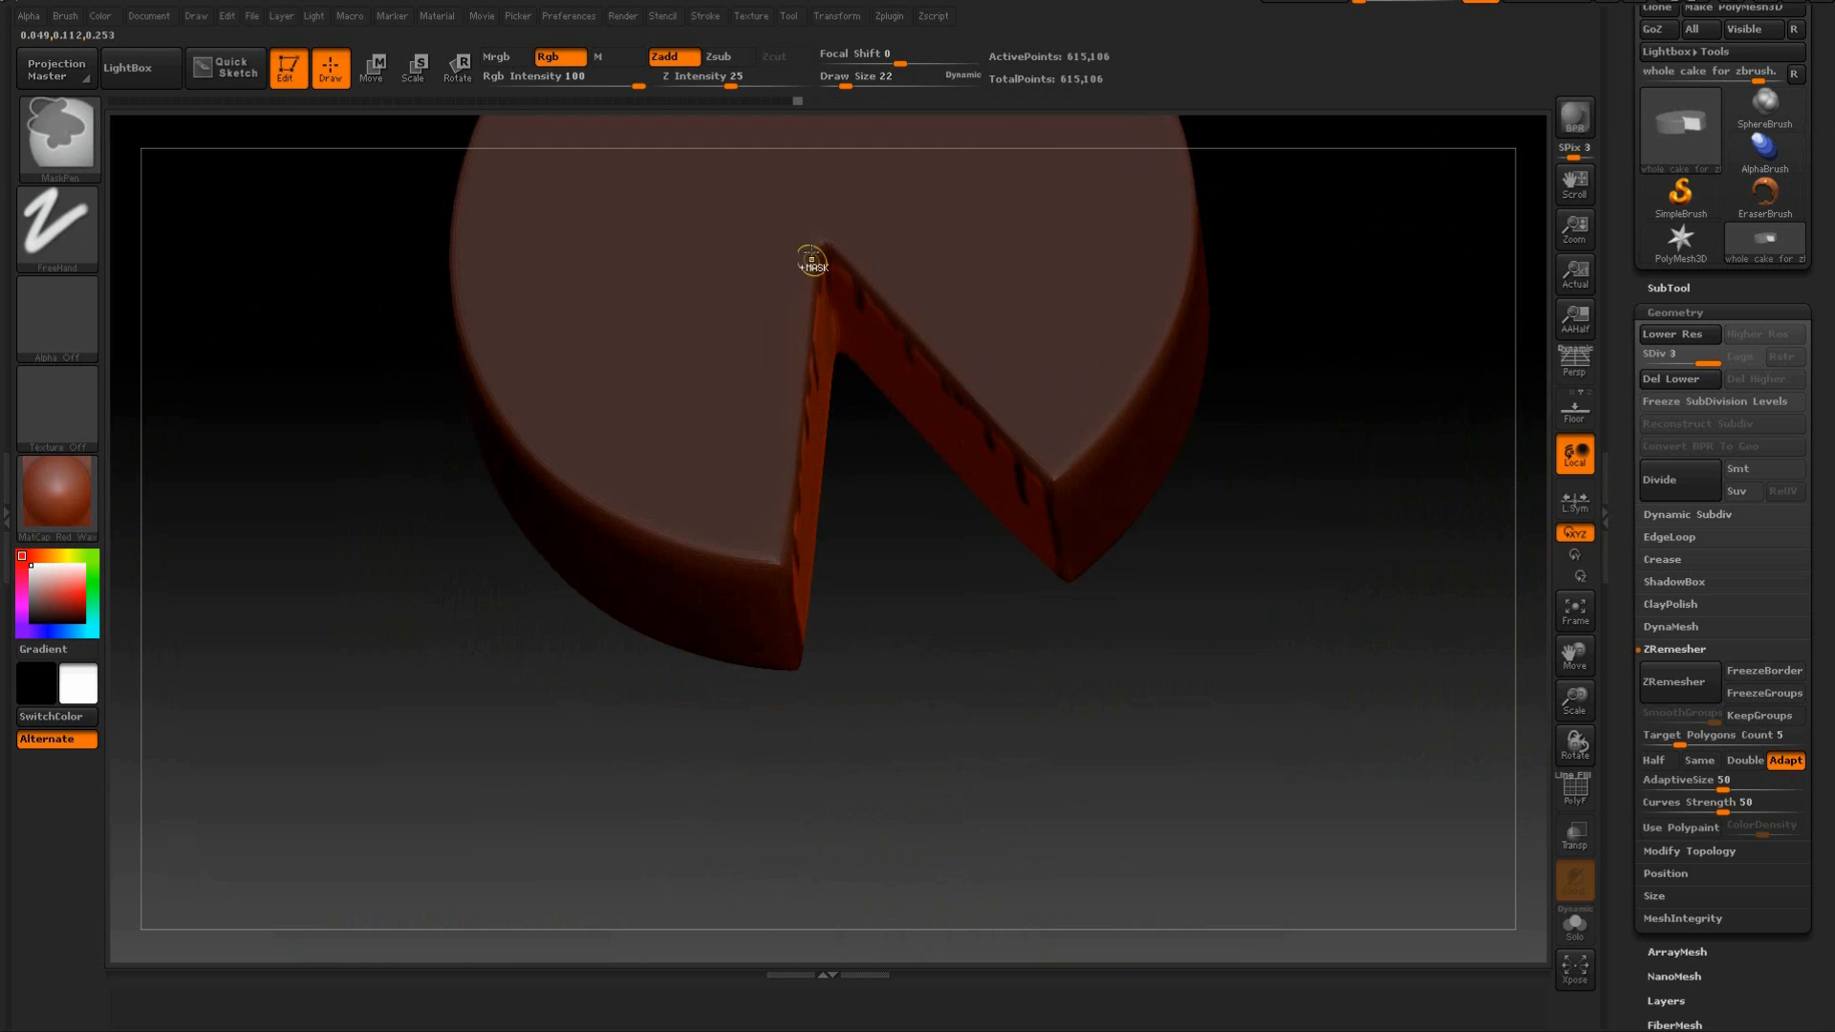
{"action": "left_click_drag", "start_coordinate": [1252, 564], "coordinate": [1282, 463]}
{"action": "left_click_drag", "start_coordinate": [1315, 610], "coordinate": [1332, 571]}
Preview an extraction of the masked cake surface at a thickness of 0.02 and inspect the drips on the cut faces.
{"action": "left_click", "coordinate": [1669, 288]}
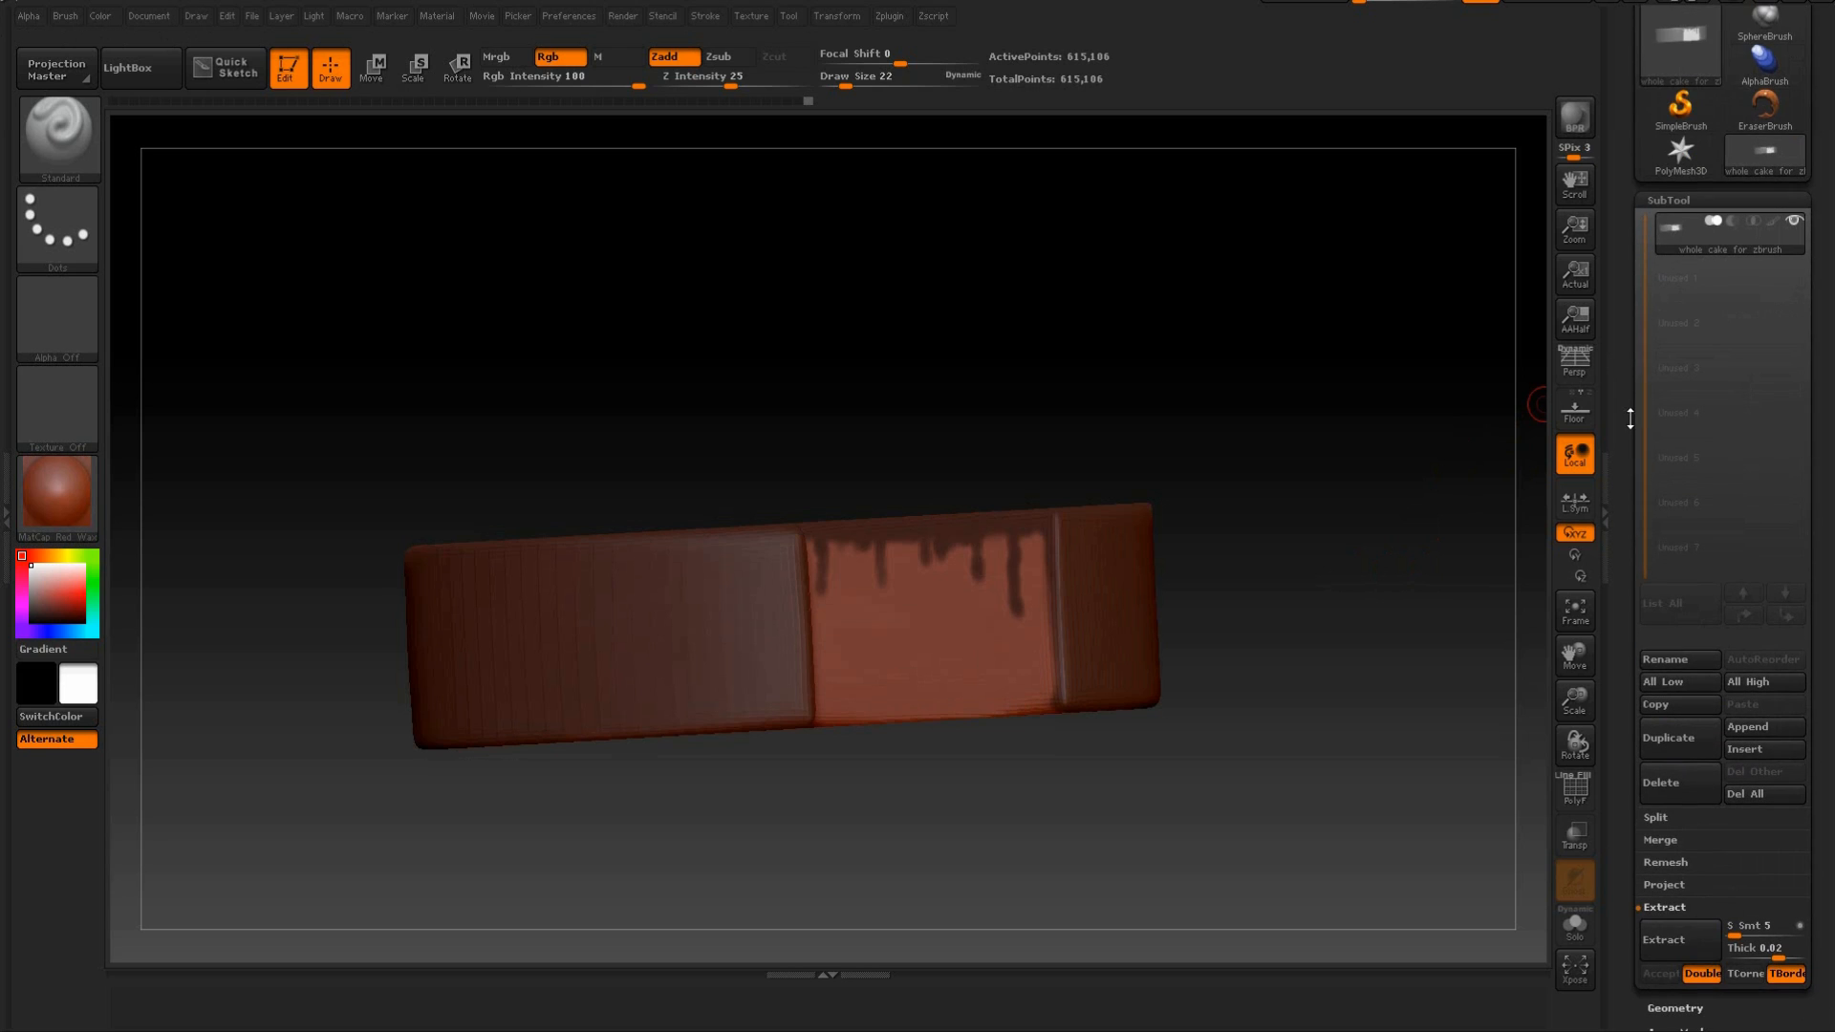
{"action": "left_click_drag", "start_coordinate": [1627, 395], "coordinate": [1631, 503]}
{"action": "left_click_drag", "start_coordinate": [1622, 192], "coordinate": [1640, 253]}
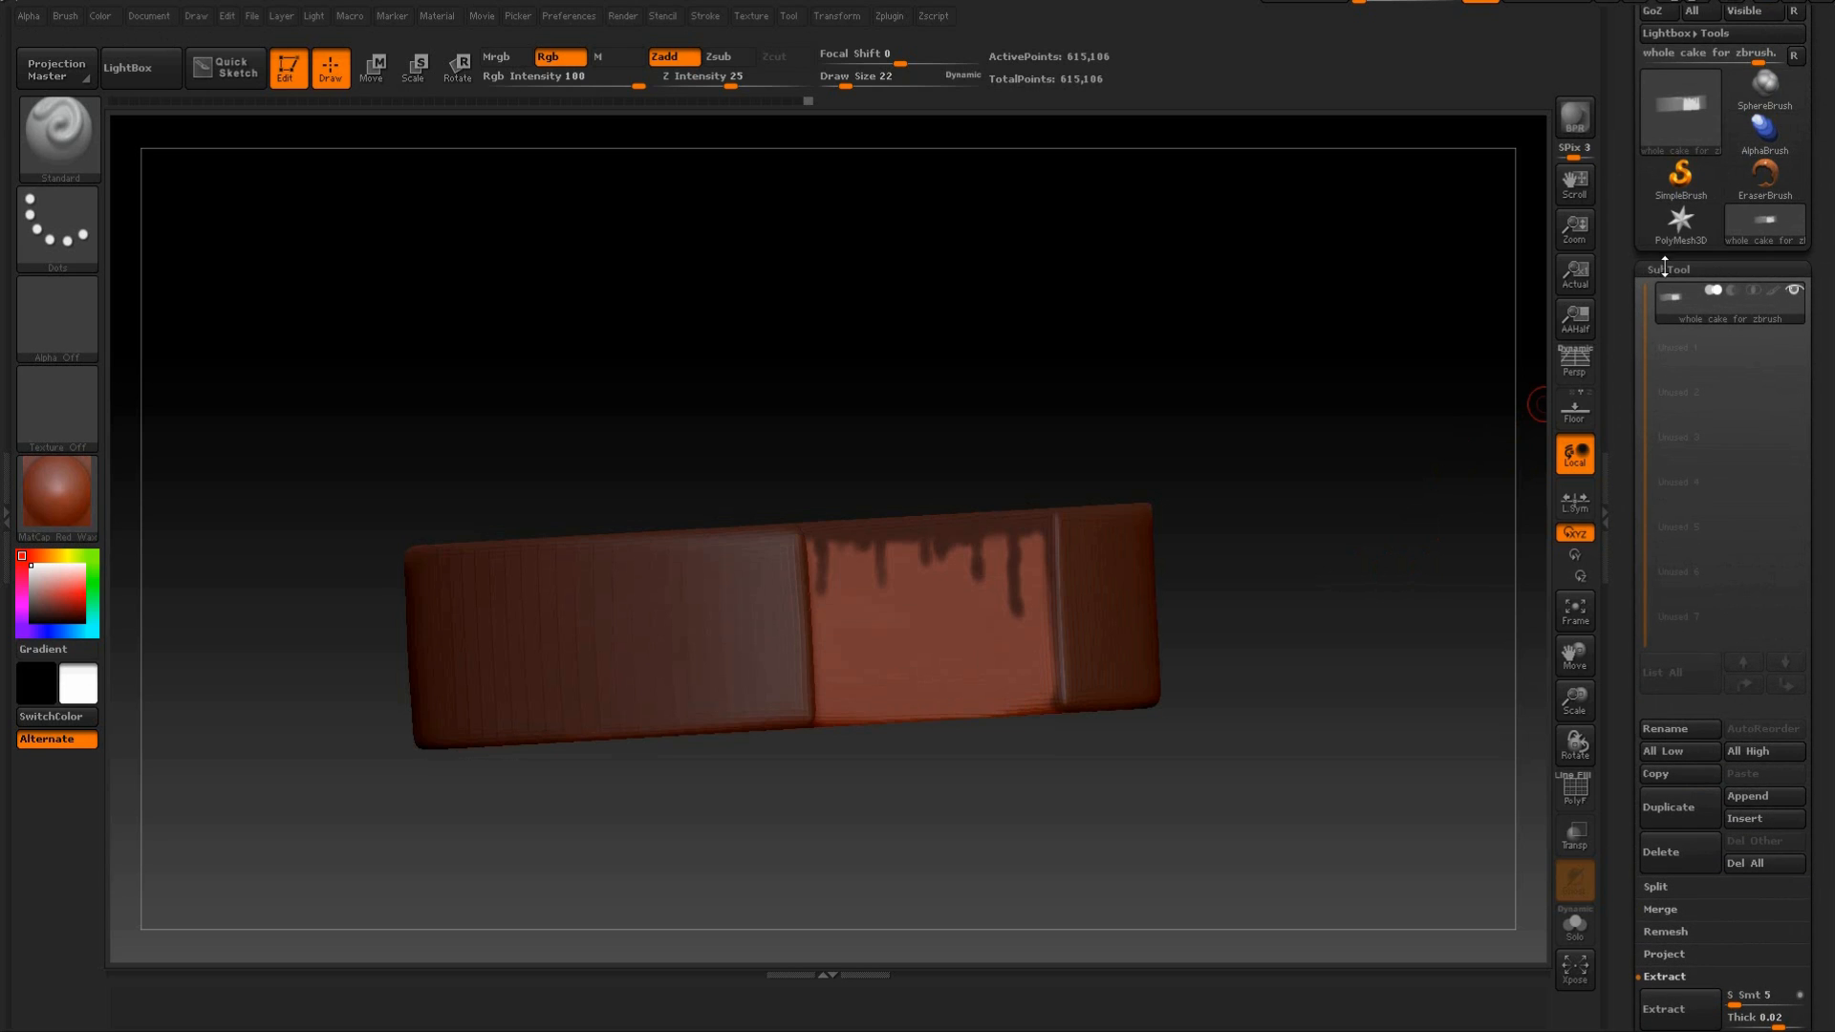
{"action": "left_click_drag", "start_coordinate": [1634, 540], "coordinate": [1631, 423]}
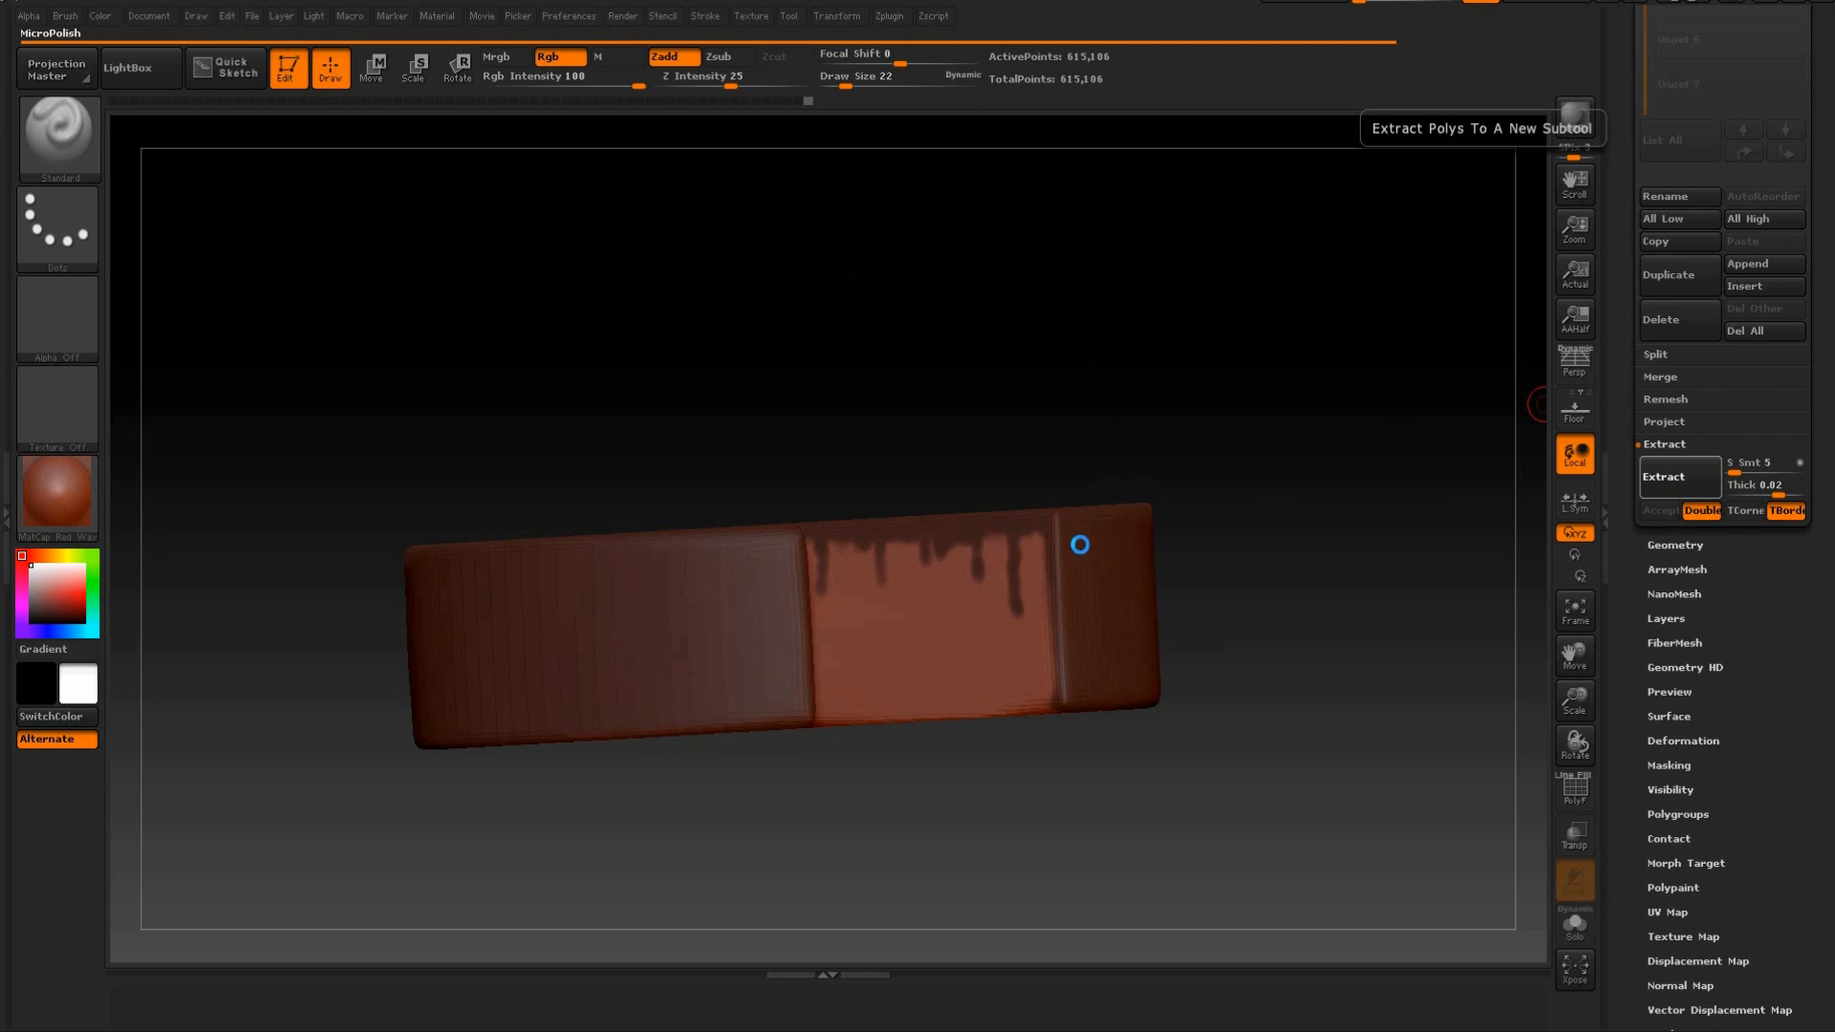
{"action": "left_click_drag", "start_coordinate": [1283, 447], "coordinate": [1304, 529]}
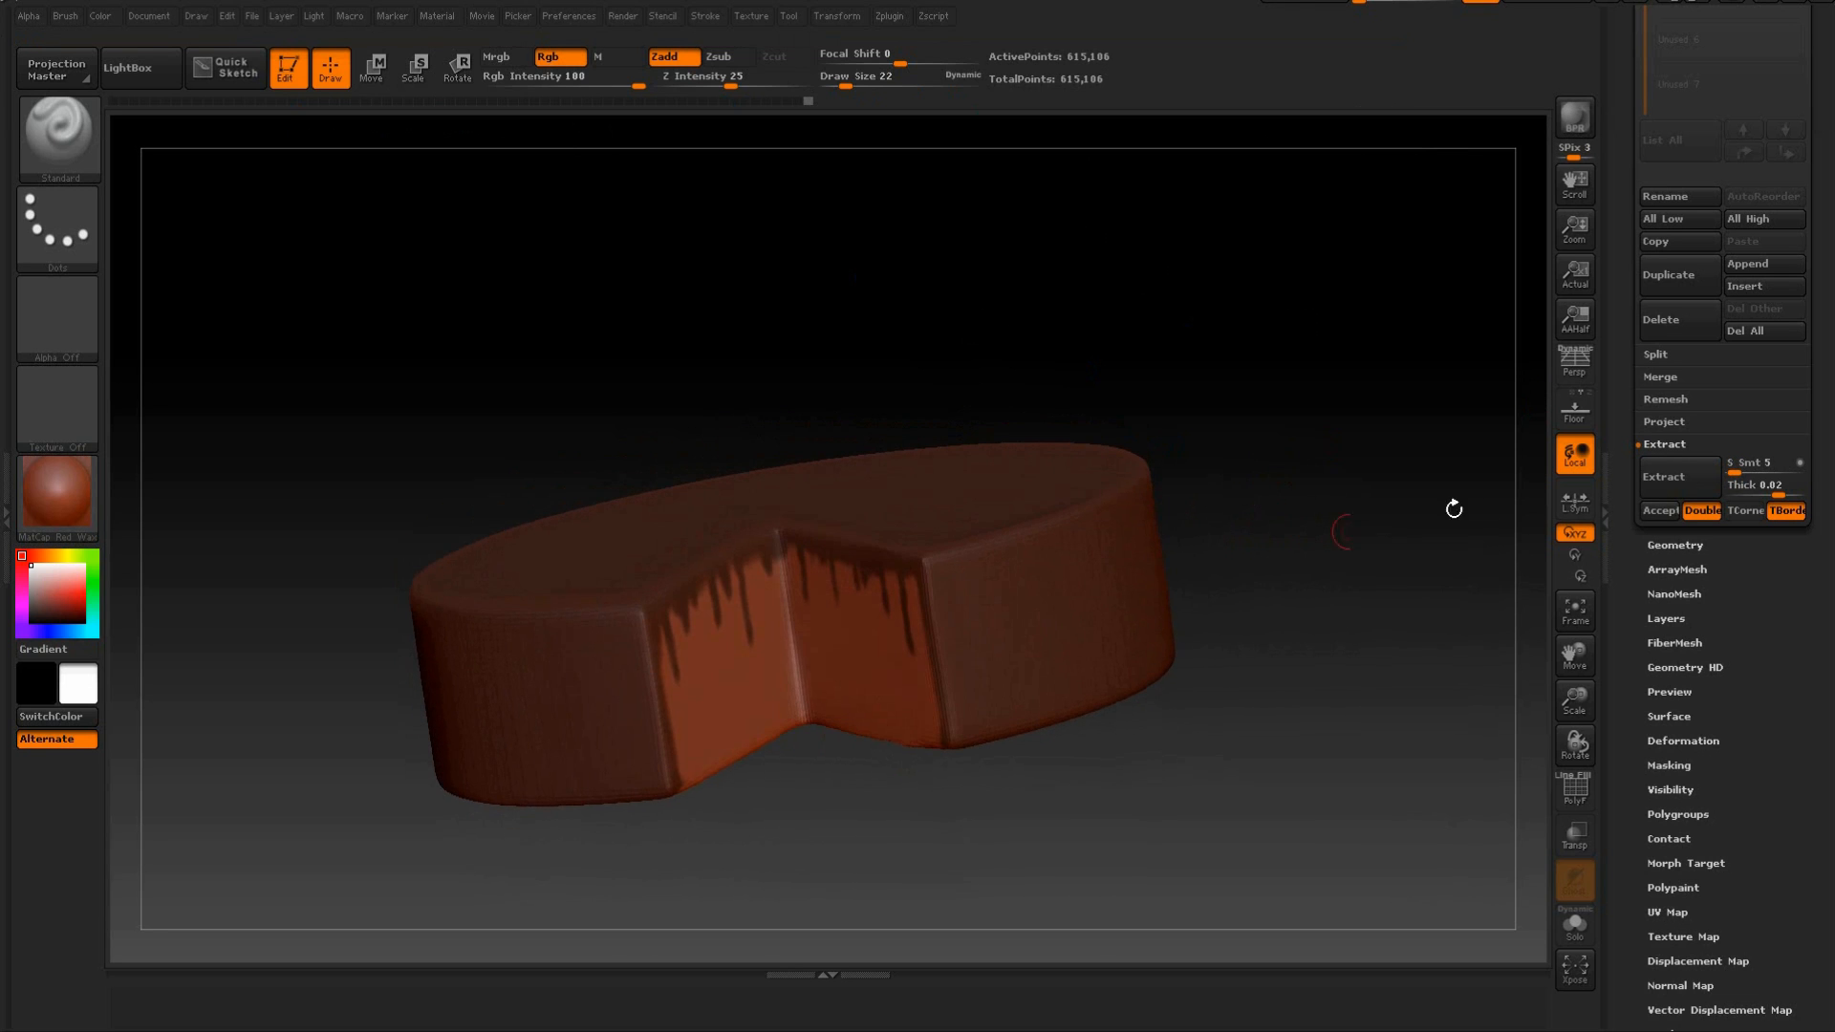
{"action": "left_click_drag", "start_coordinate": [1384, 479], "coordinate": [1387, 531]}
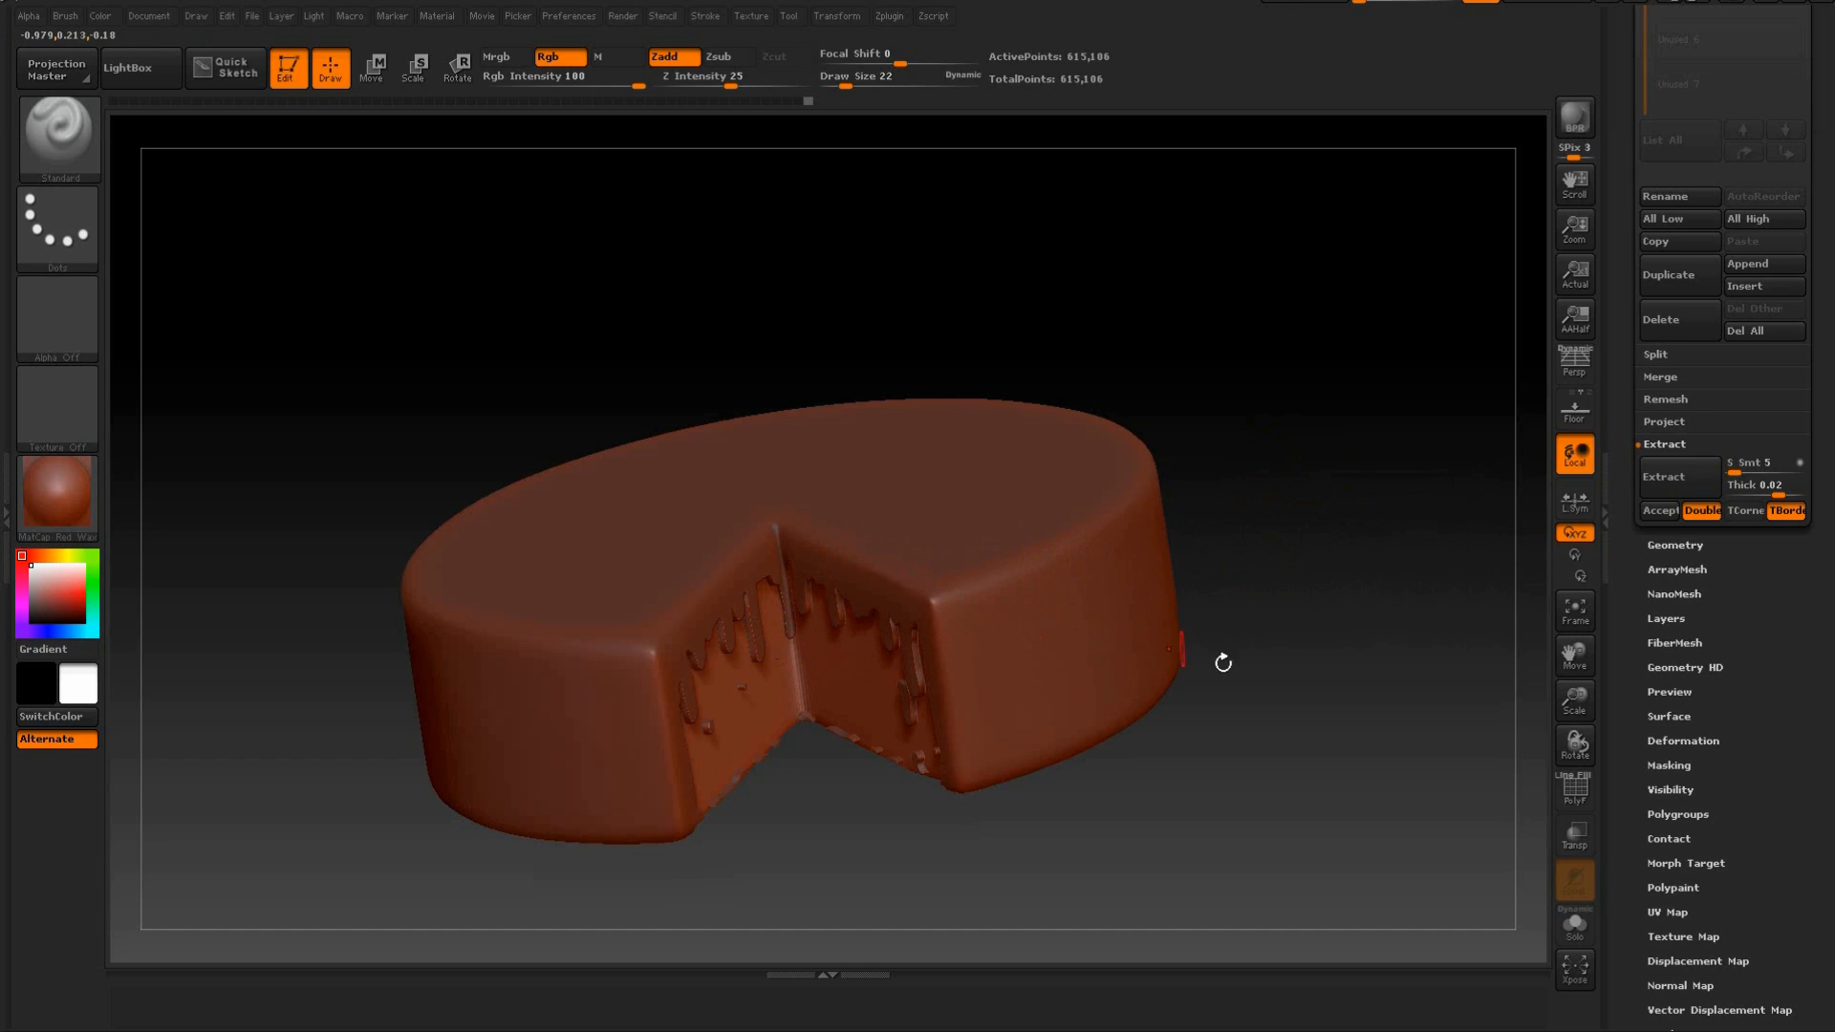
Set the extraction thickness to 0.01 and preview the masked icing shell again around the cut faces.
{"action": "left_click_drag", "start_coordinate": [1778, 488], "coordinate": [1780, 487]}
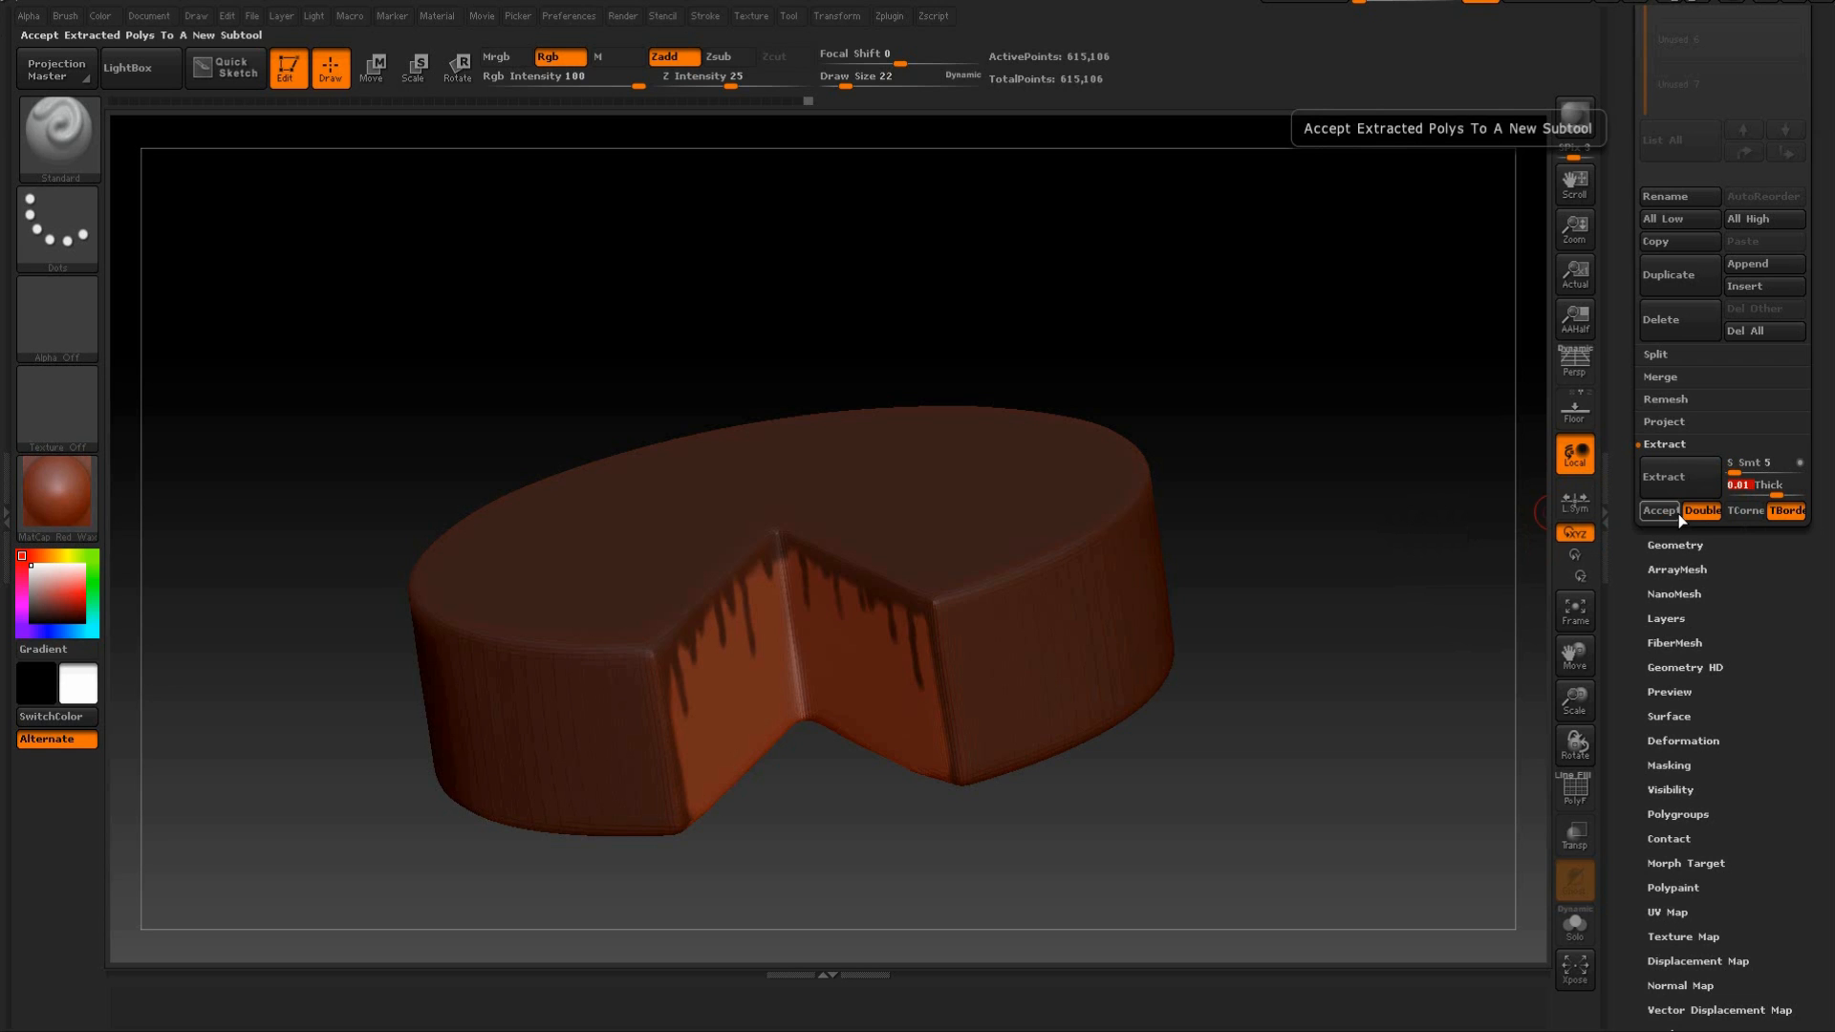
{"action": "left_click_drag", "start_coordinate": [1274, 389], "coordinate": [1309, 420]}
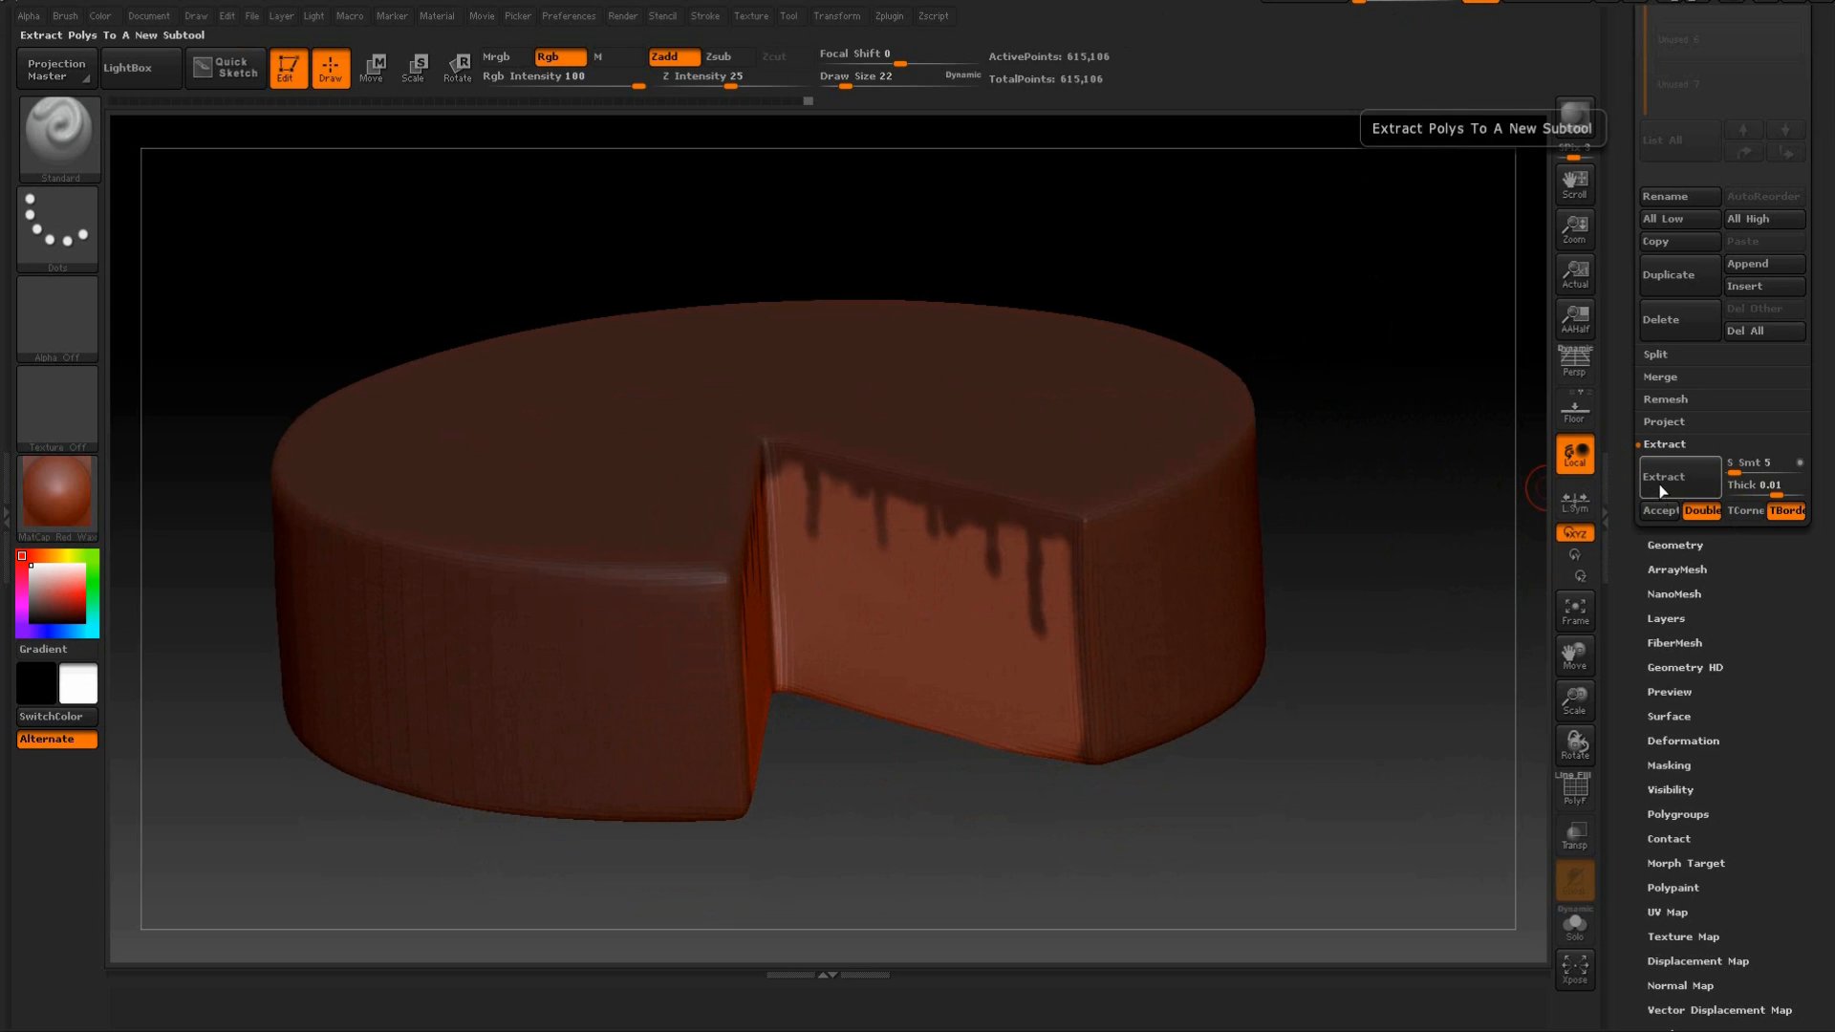
{"action": "left_click_drag", "start_coordinate": [1442, 462], "coordinate": [1447, 490]}
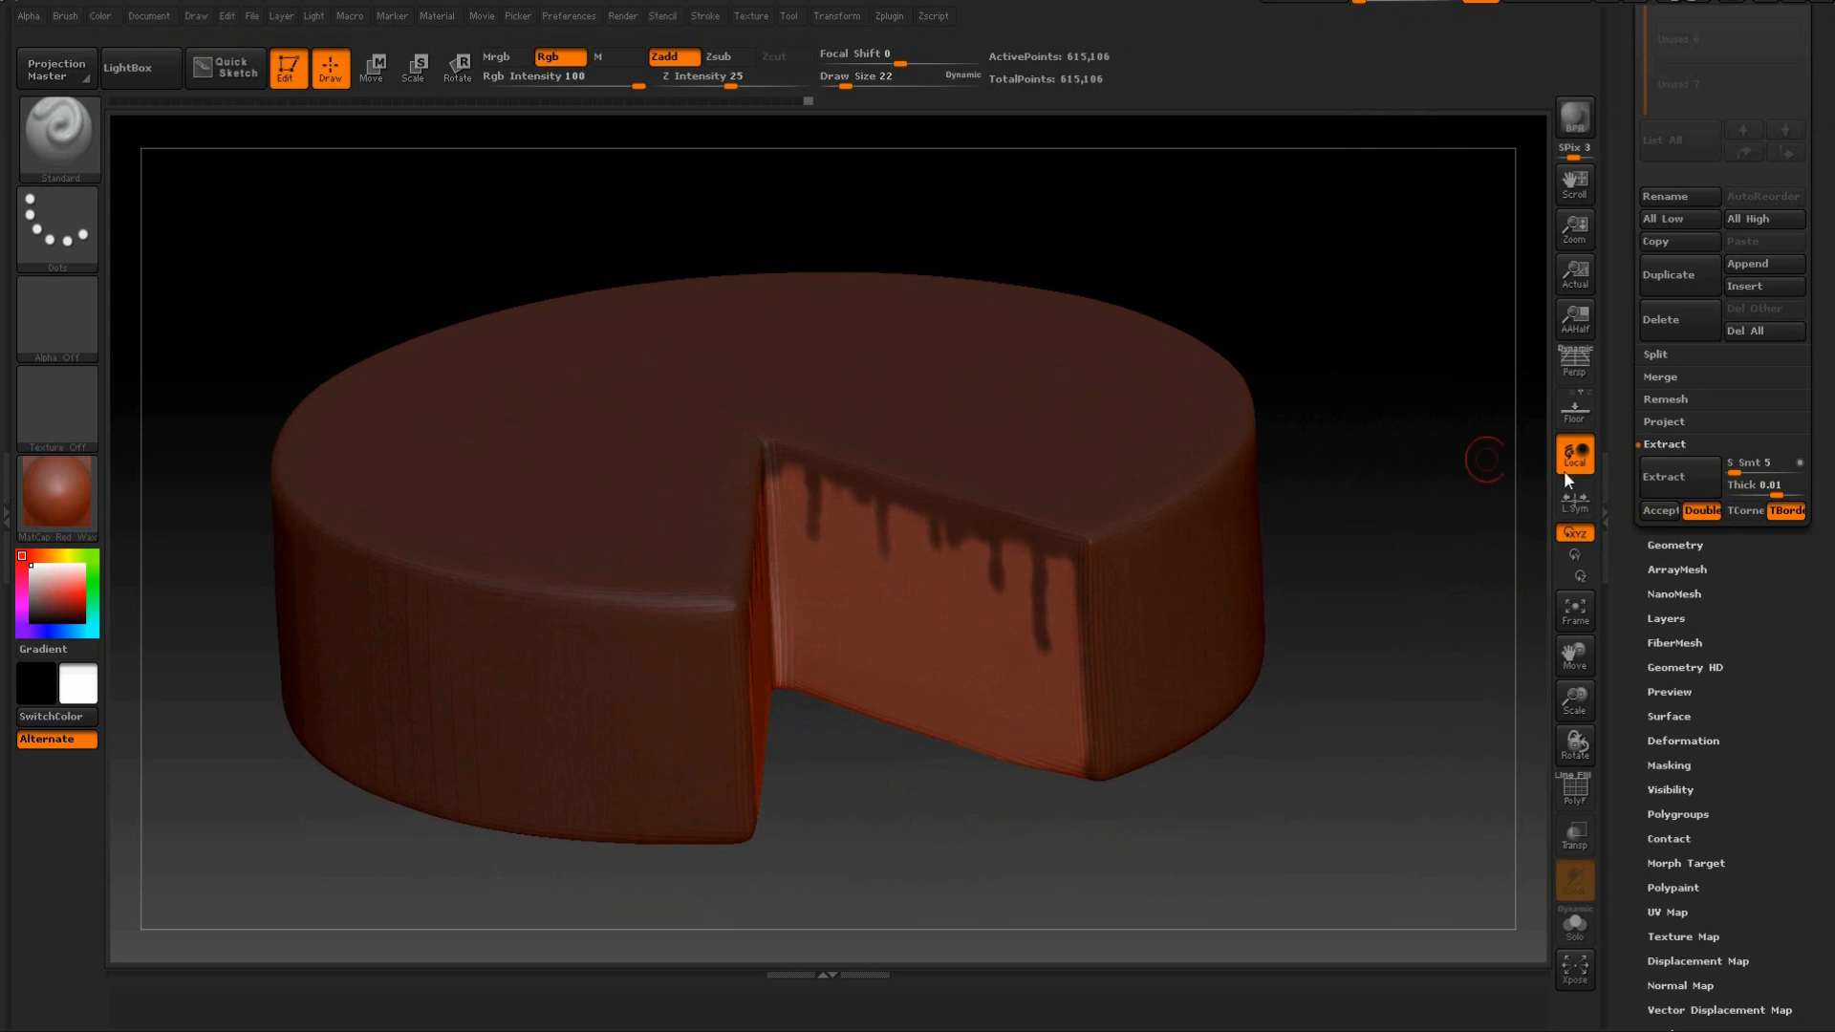
{"action": "left_click", "coordinate": [1666, 485]}
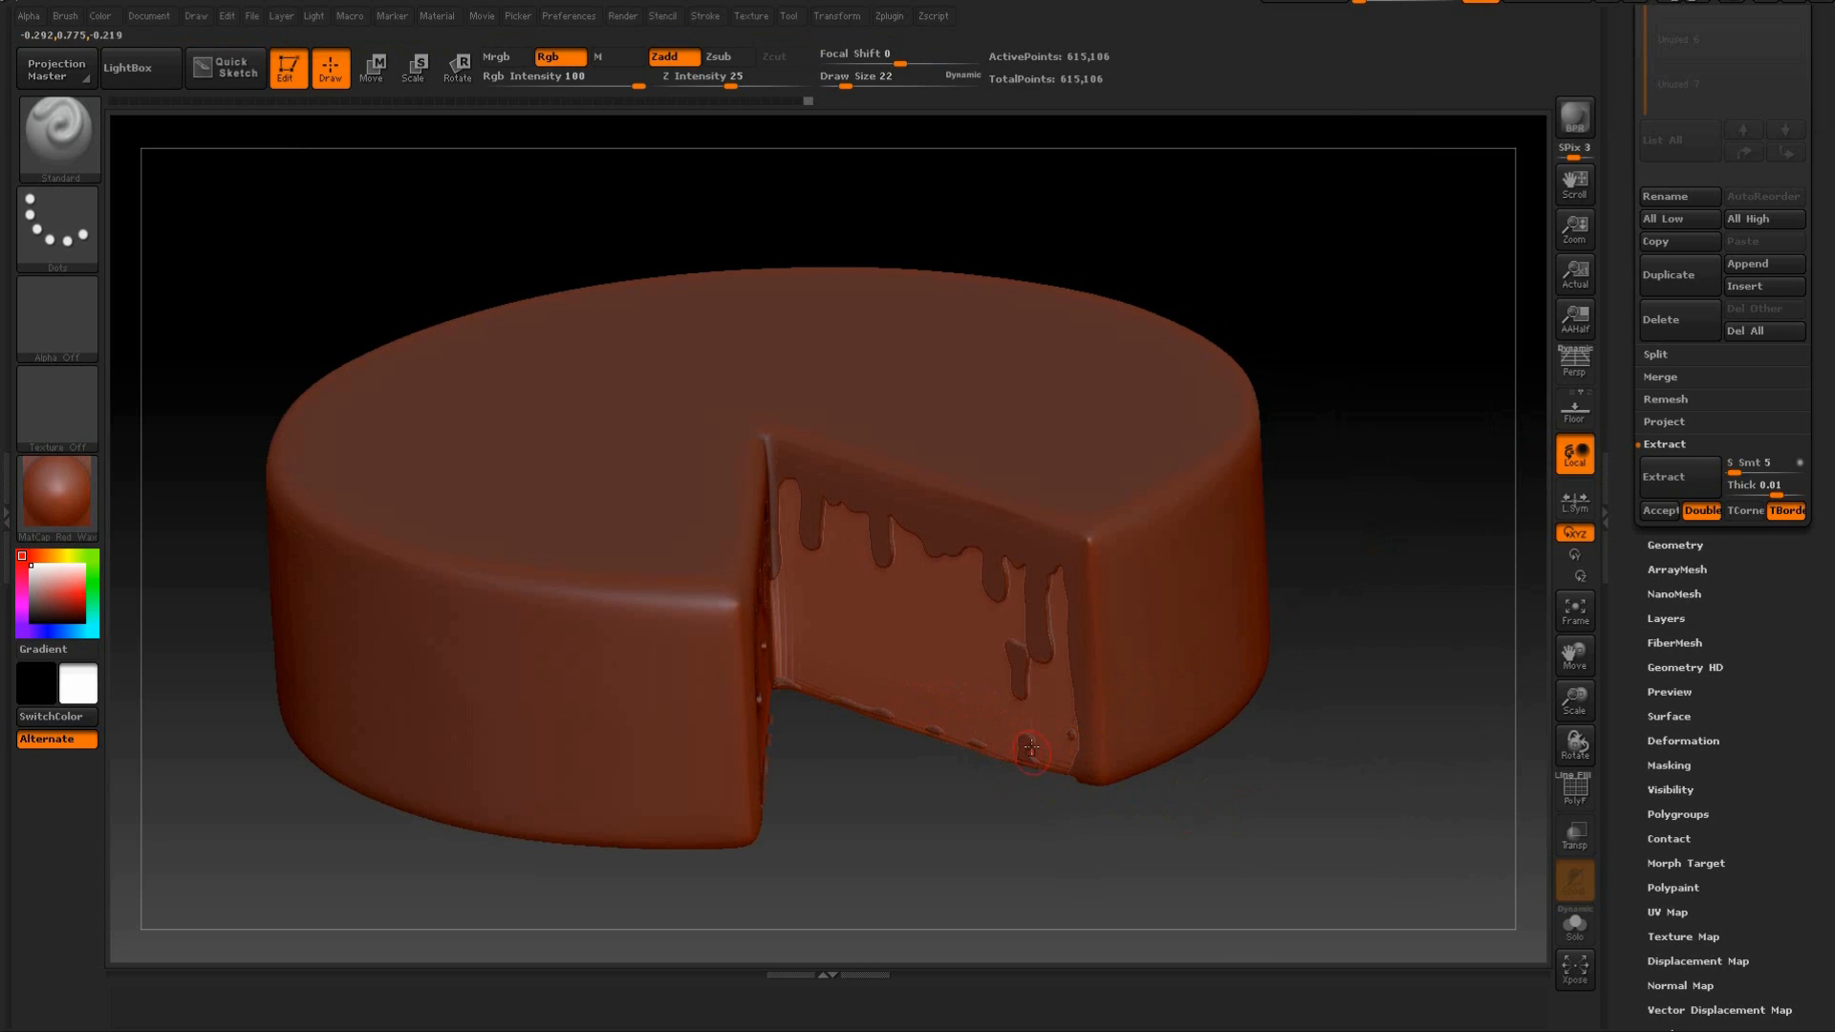
{"action": "mouse_move", "coordinate": [1374, 736]}
{"action": "left_mouse_down"}
{"action": "mouse_move", "coordinate": [1376, 668]}
{"action": "mouse_move", "coordinate": [1310, 807]}
{"action": "mouse_move", "coordinate": [1217, 778]}
{"action": "left_mouse_up"}
Clean the remaining mask off the lower edges of the cut faces, checking them from below and from both sides.
{"action": "key", "text": "ctrl"}
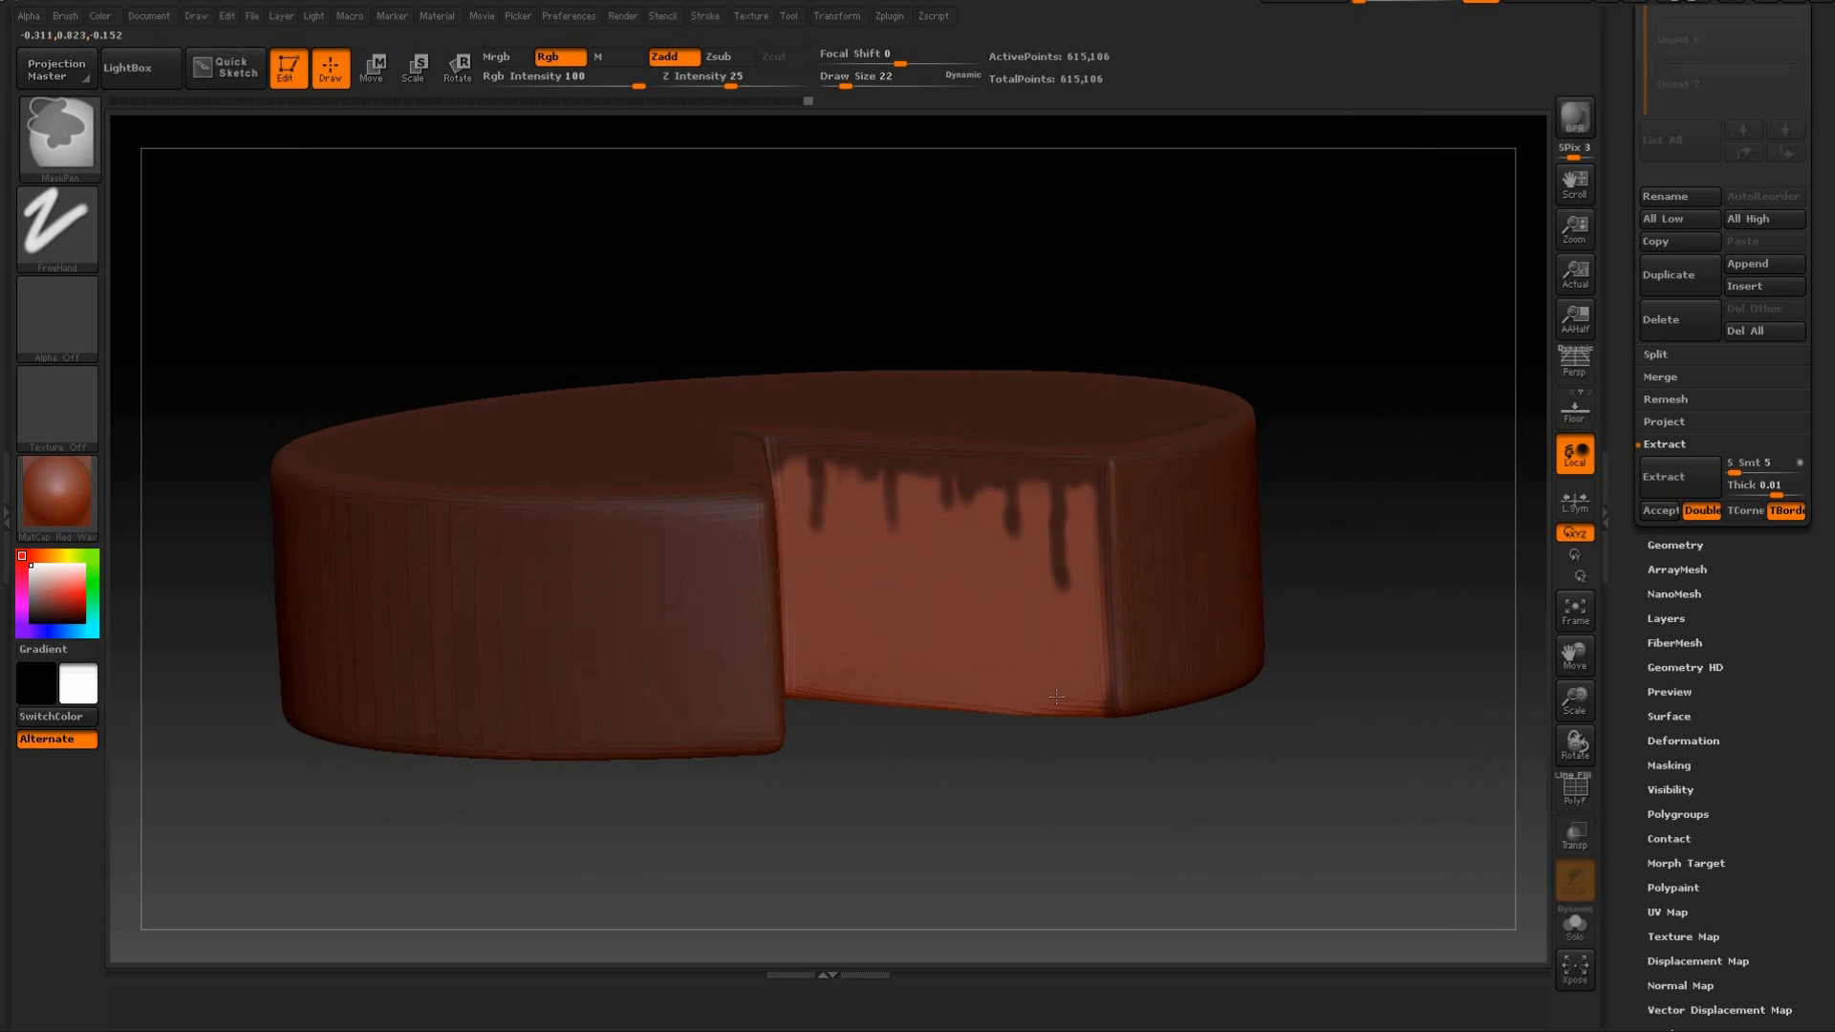
{"action": "right_click_drag", "start_coordinate": [813, 666], "coordinate": [1229, 647]}
{"action": "mouse_move", "coordinate": [1116, 630]}
{"action": "right_mouse_down"}
{"action": "mouse_move", "coordinate": [1209, 723]}
{"action": "mouse_move", "coordinate": [1192, 659]}
{"action": "right_mouse_up"}
{"action": "key", "text": "ctrl"}
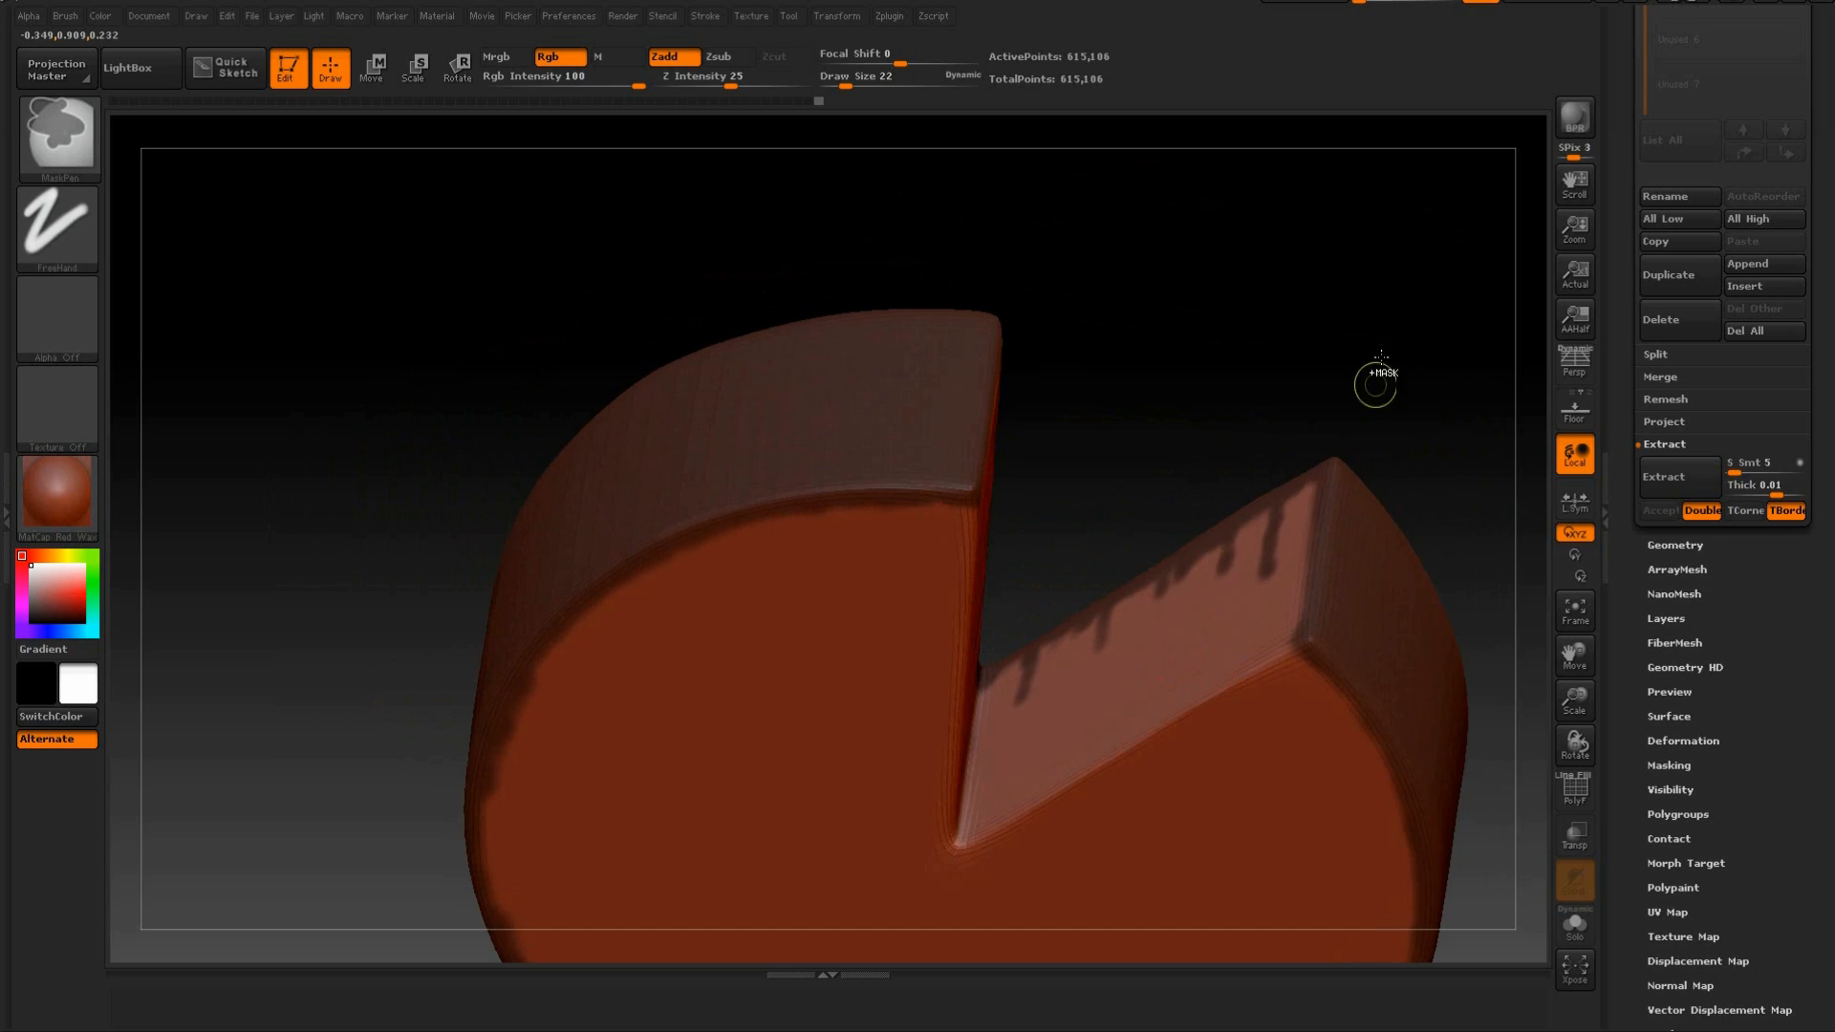
{"action": "right_click_drag", "start_coordinate": [1376, 385], "coordinate": [1257, 438]}
{"action": "right_click_drag", "start_coordinate": [1016, 662], "coordinate": [933, 709]}
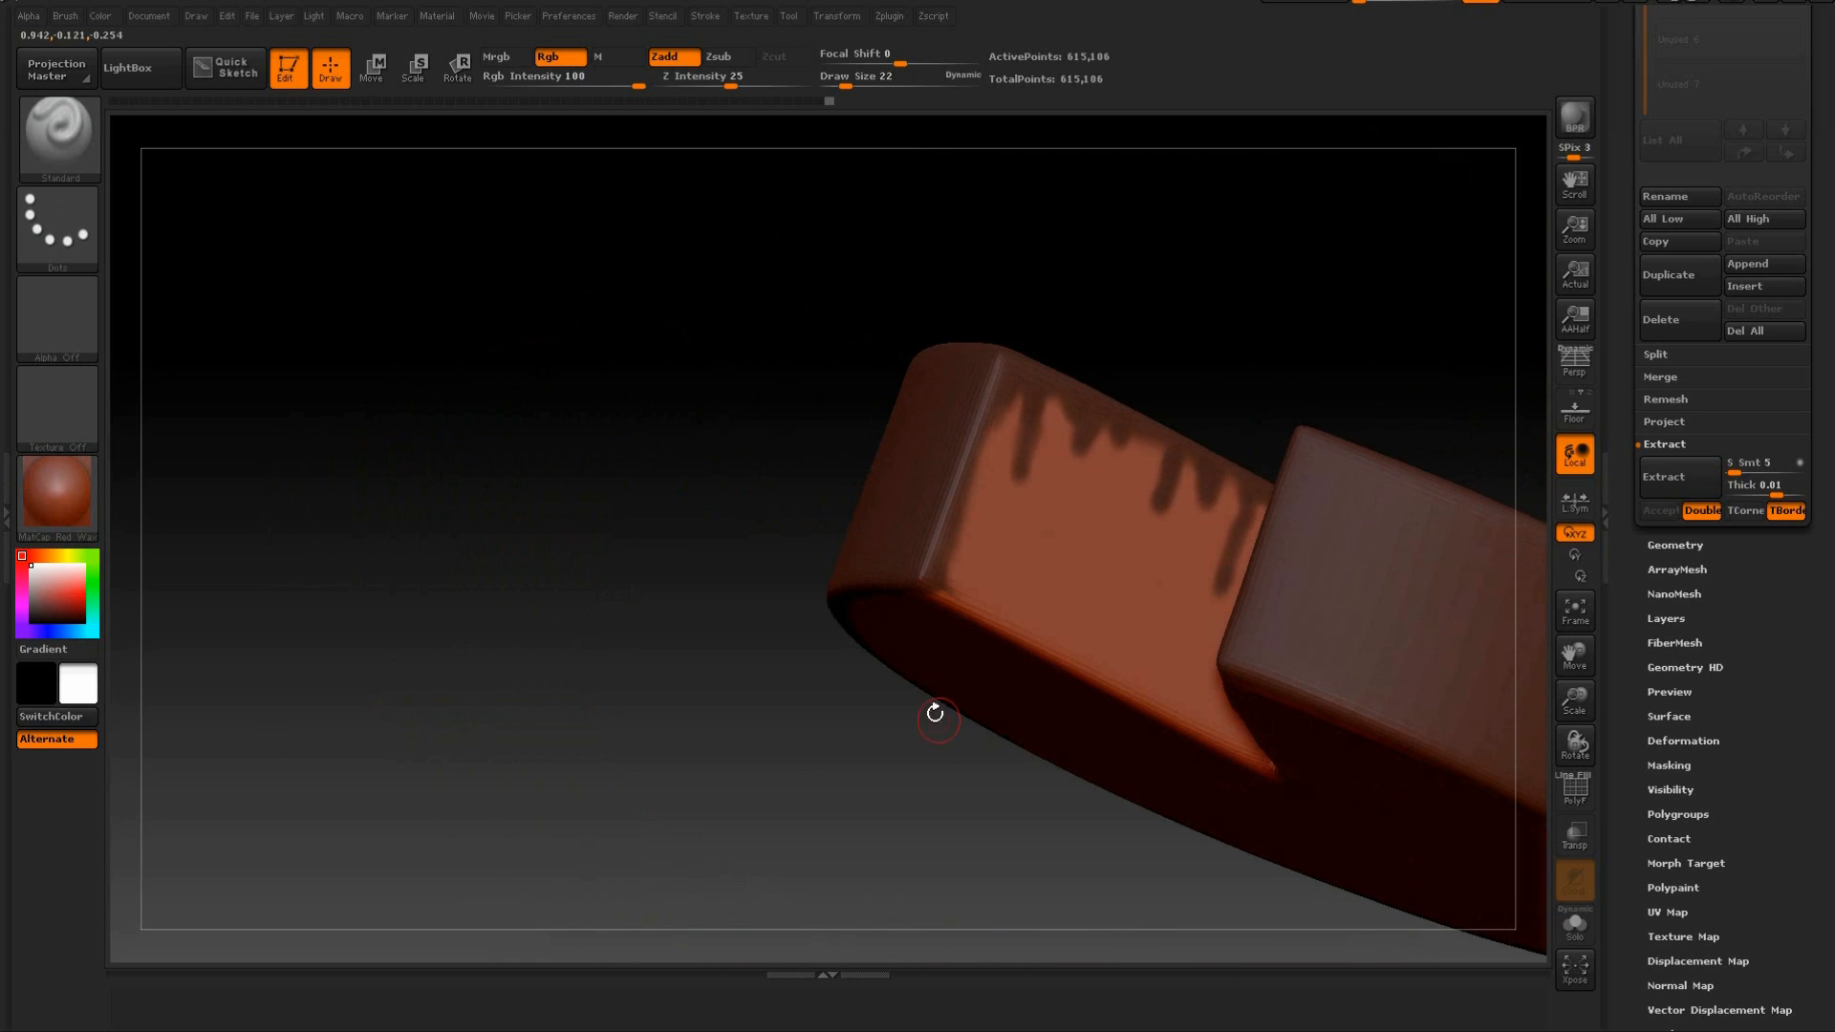
{"action": "key", "text": "ctrl"}
{"action": "mouse_move", "coordinate": [1233, 225]}
{"action": "right_mouse_down"}
{"action": "mouse_move", "coordinate": [1331, 245]}
{"action": "mouse_move", "coordinate": [1257, 287]}
{"action": "mouse_move", "coordinate": [1529, 482]}
{"action": "right_mouse_up"}
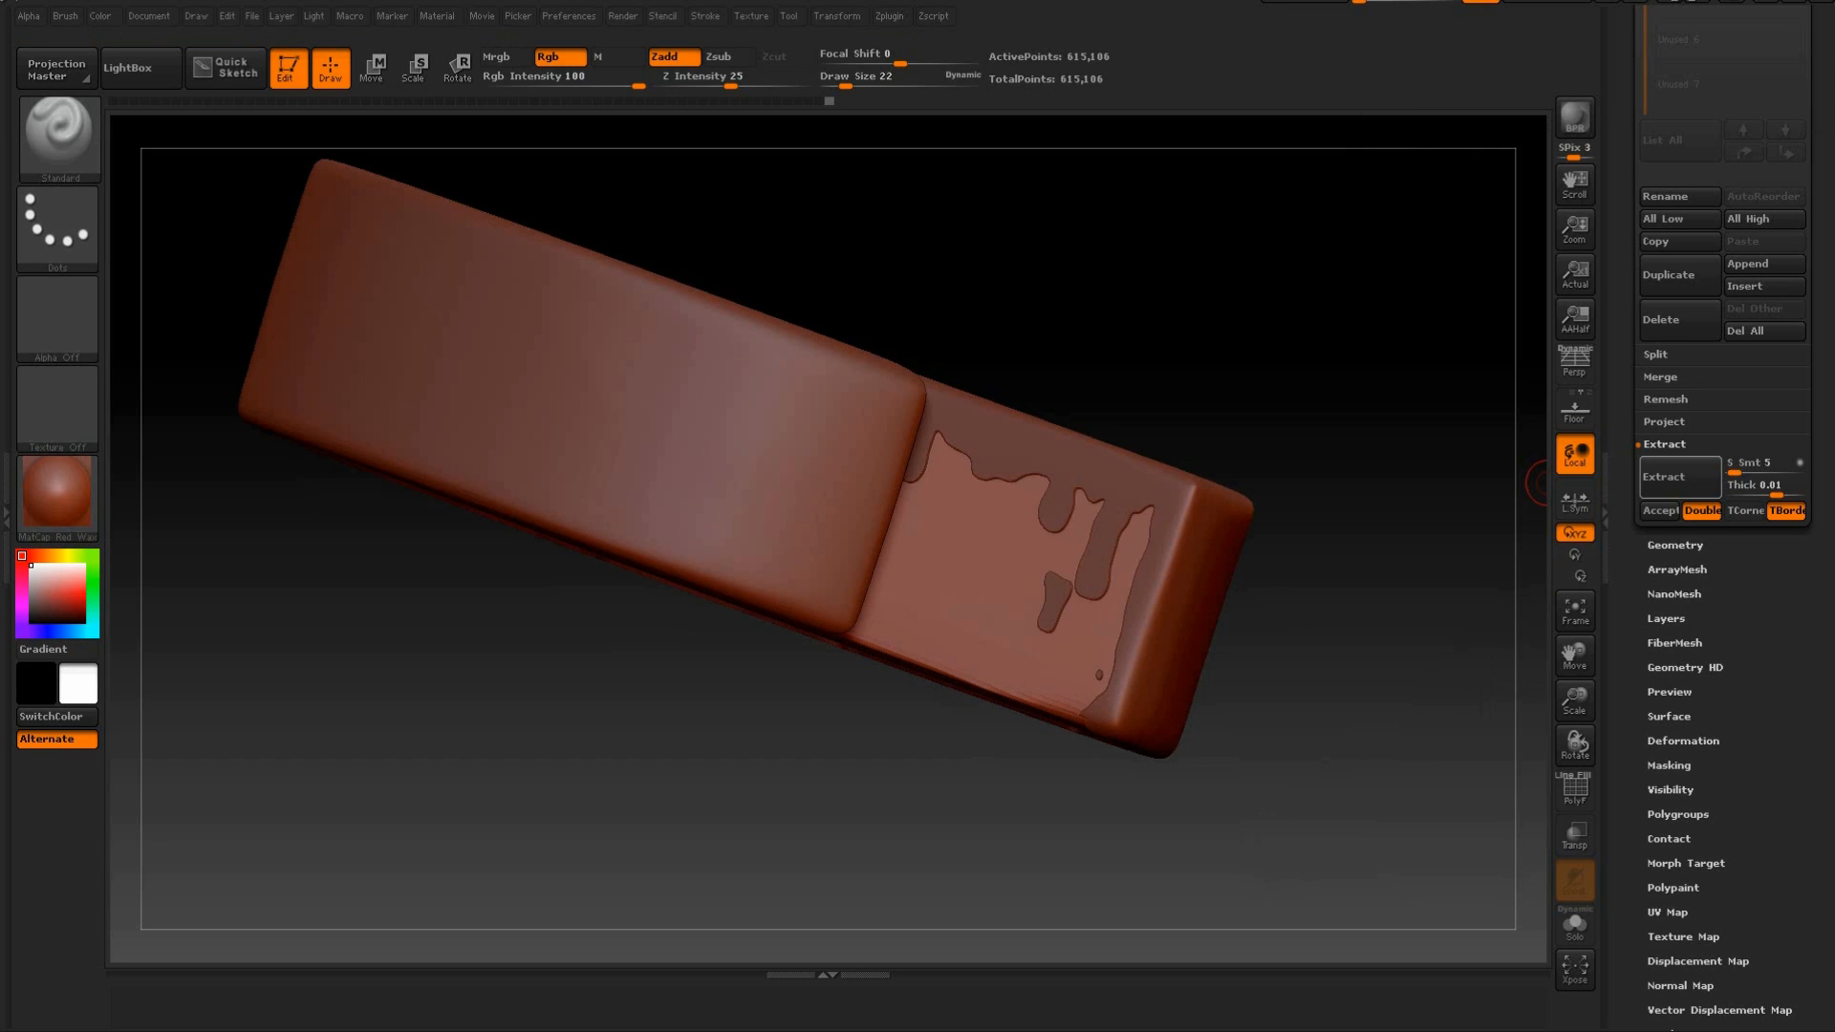
Extract the cleaned mask at 0.01 thickness and accept the icing shell as a new subtool.
{"action": "left_click_drag", "start_coordinate": [1067, 320], "coordinate": [1319, 373]}
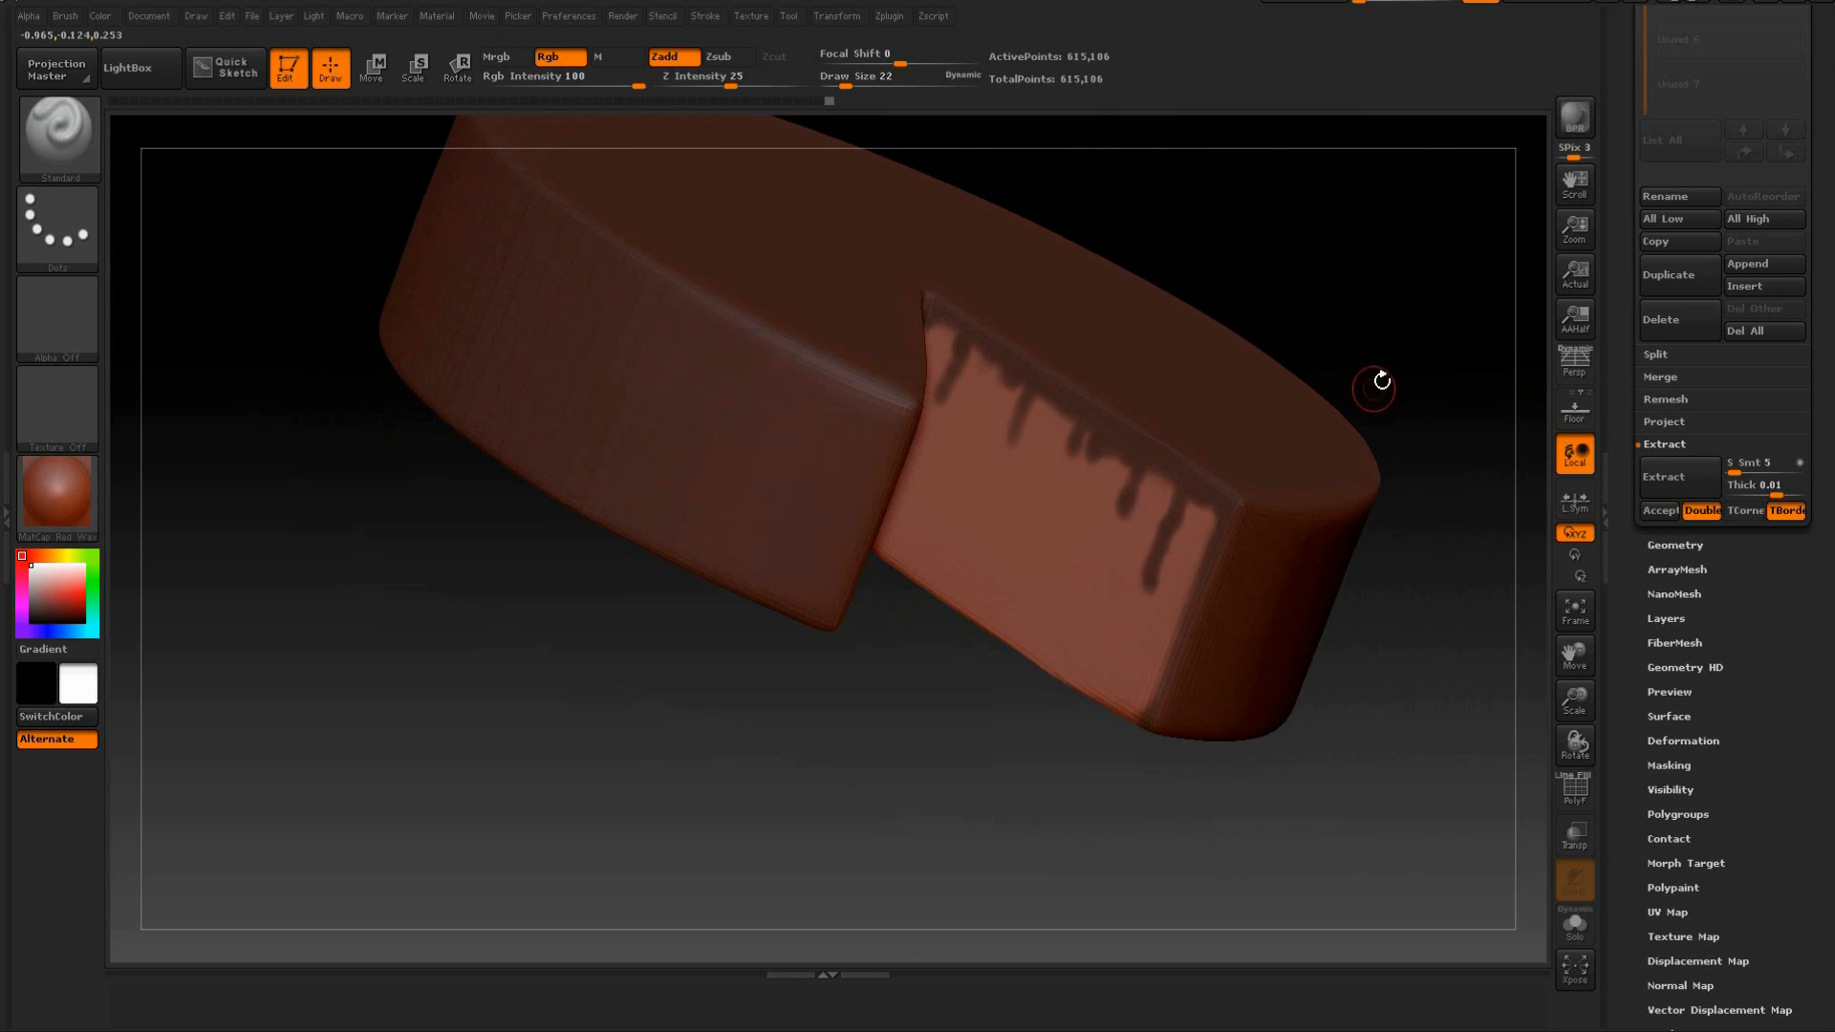
{"action": "left_click_drag", "start_coordinate": [1395, 387], "coordinate": [1491, 390]}
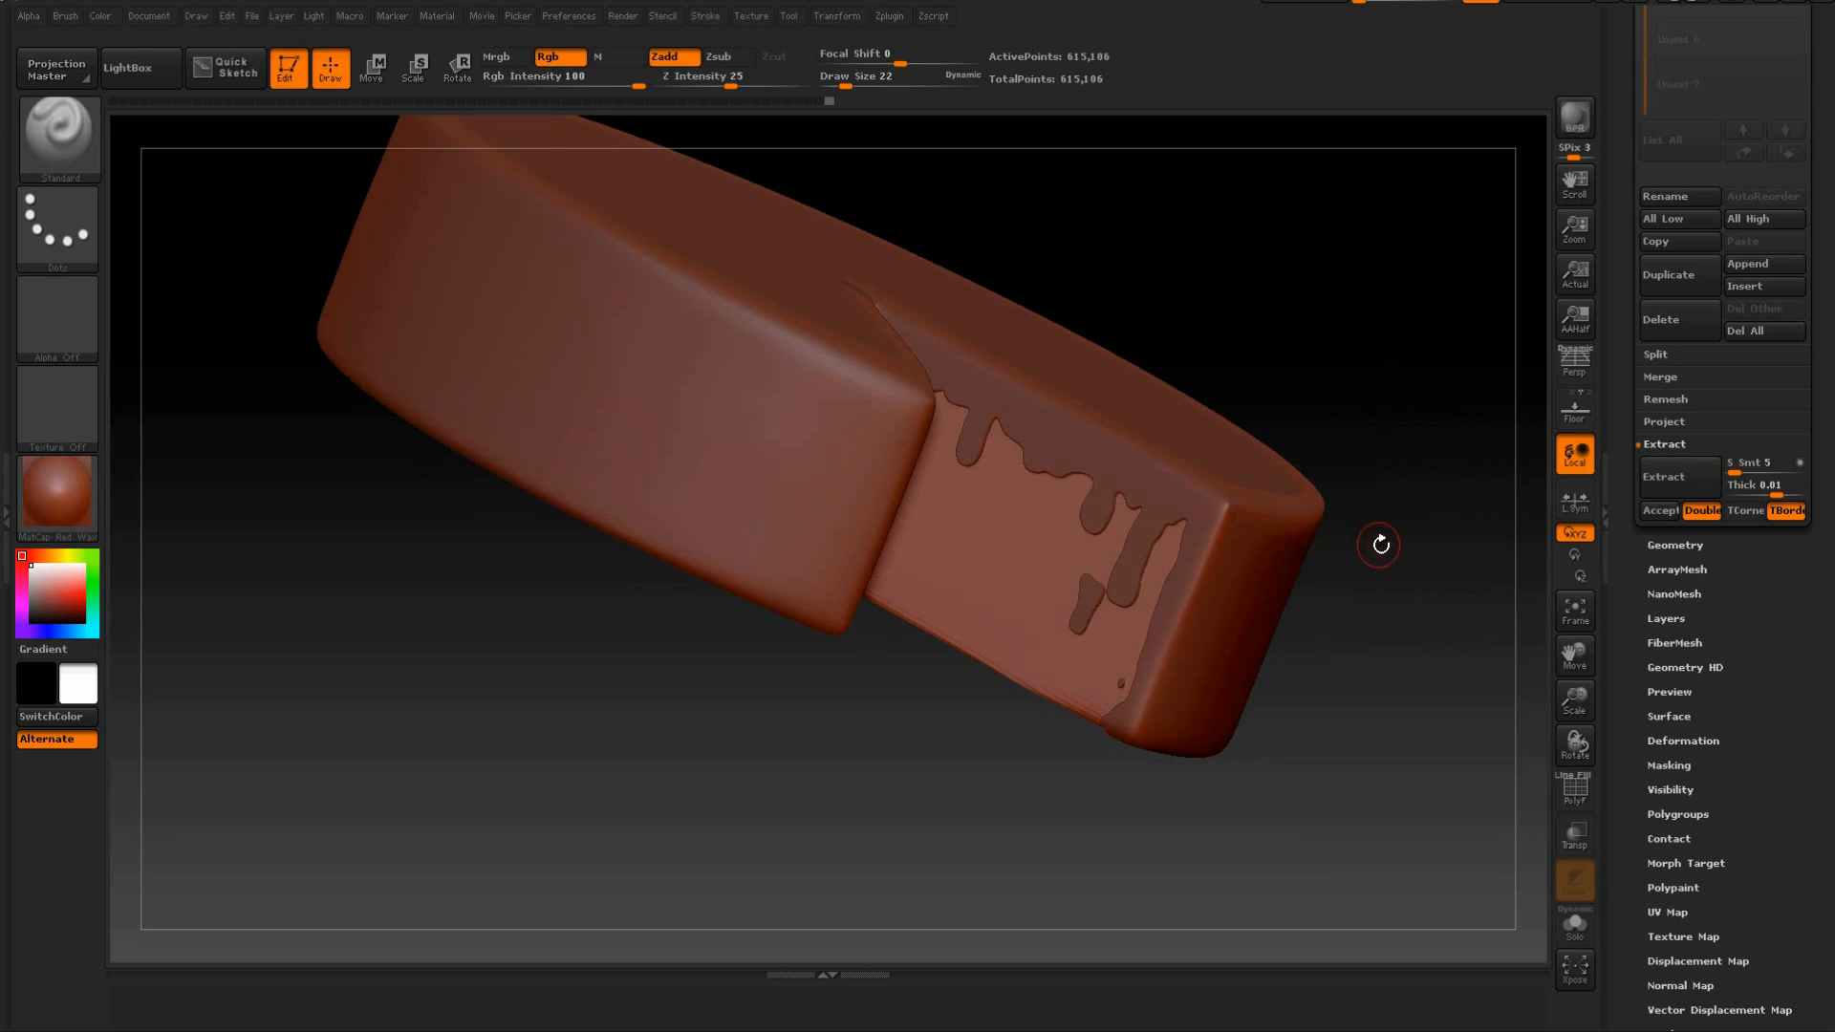
{"action": "left_click", "coordinate": [1660, 512]}
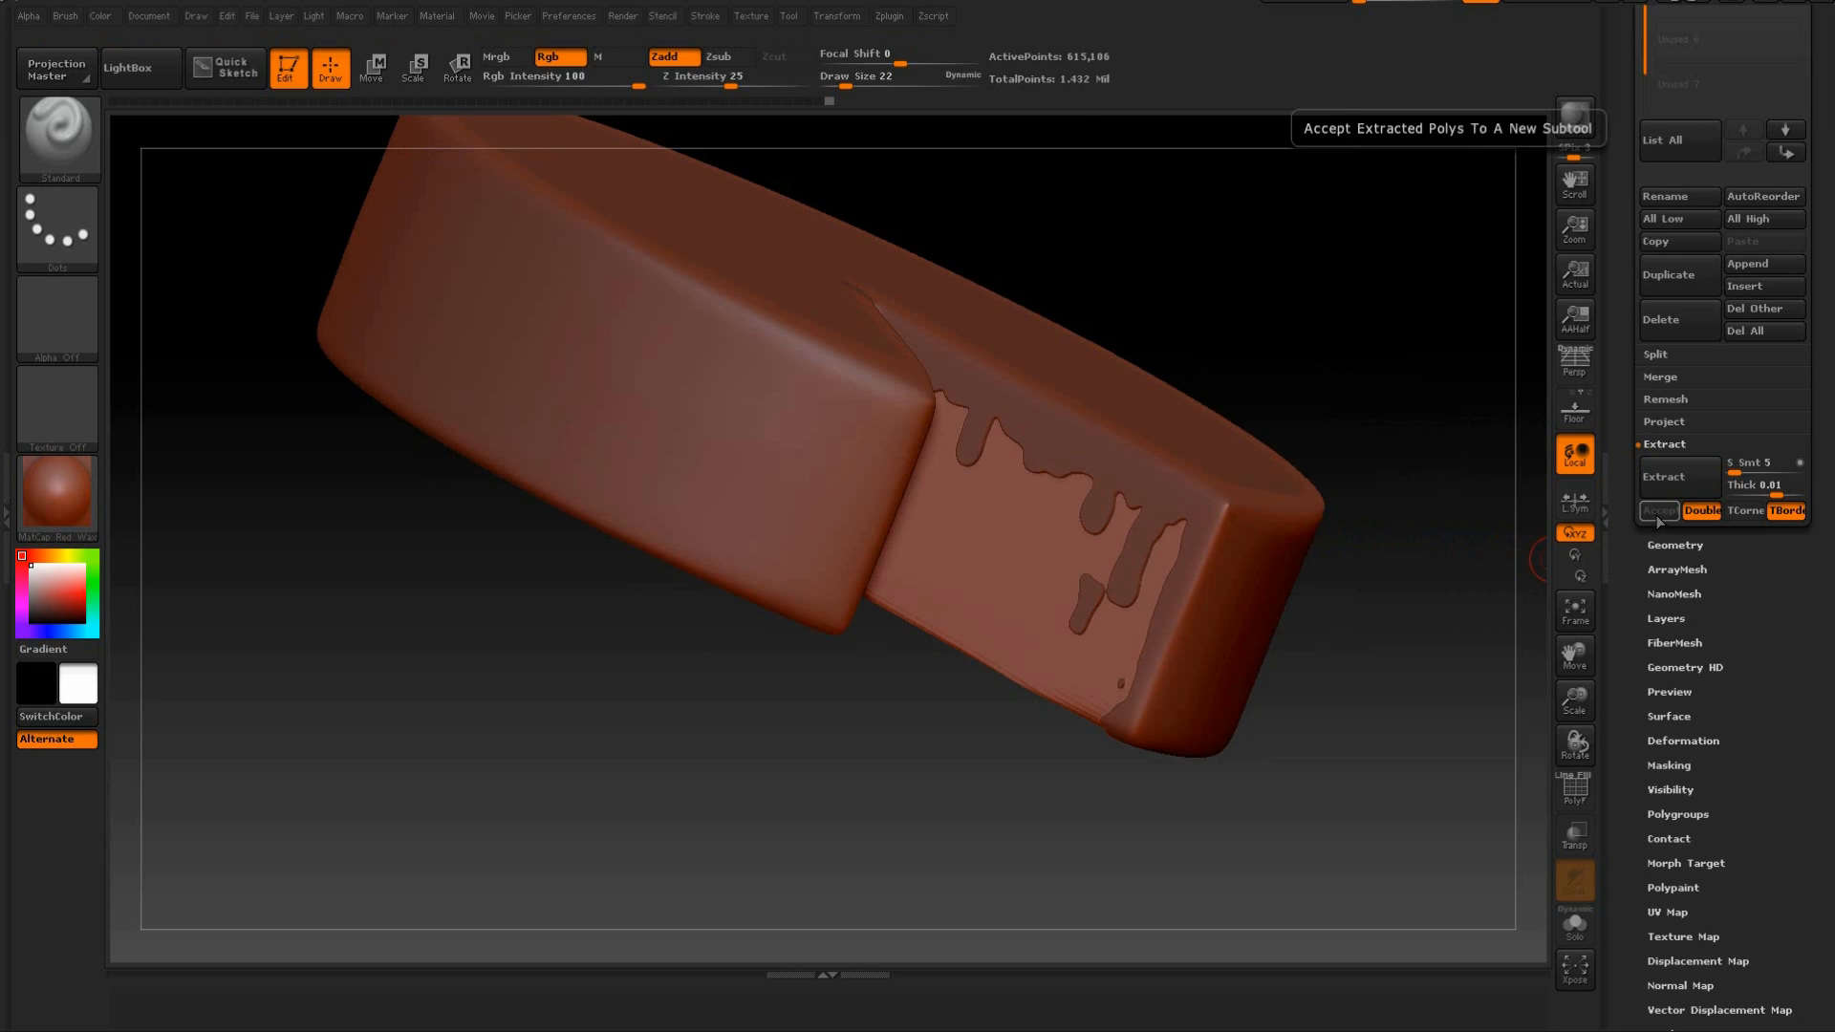
Make the extracted icing the active subtool and clear its mask.
{"action": "scroll", "coordinate": [1628, 276], "scroll_direction": "up", "scroll_amount": 6}
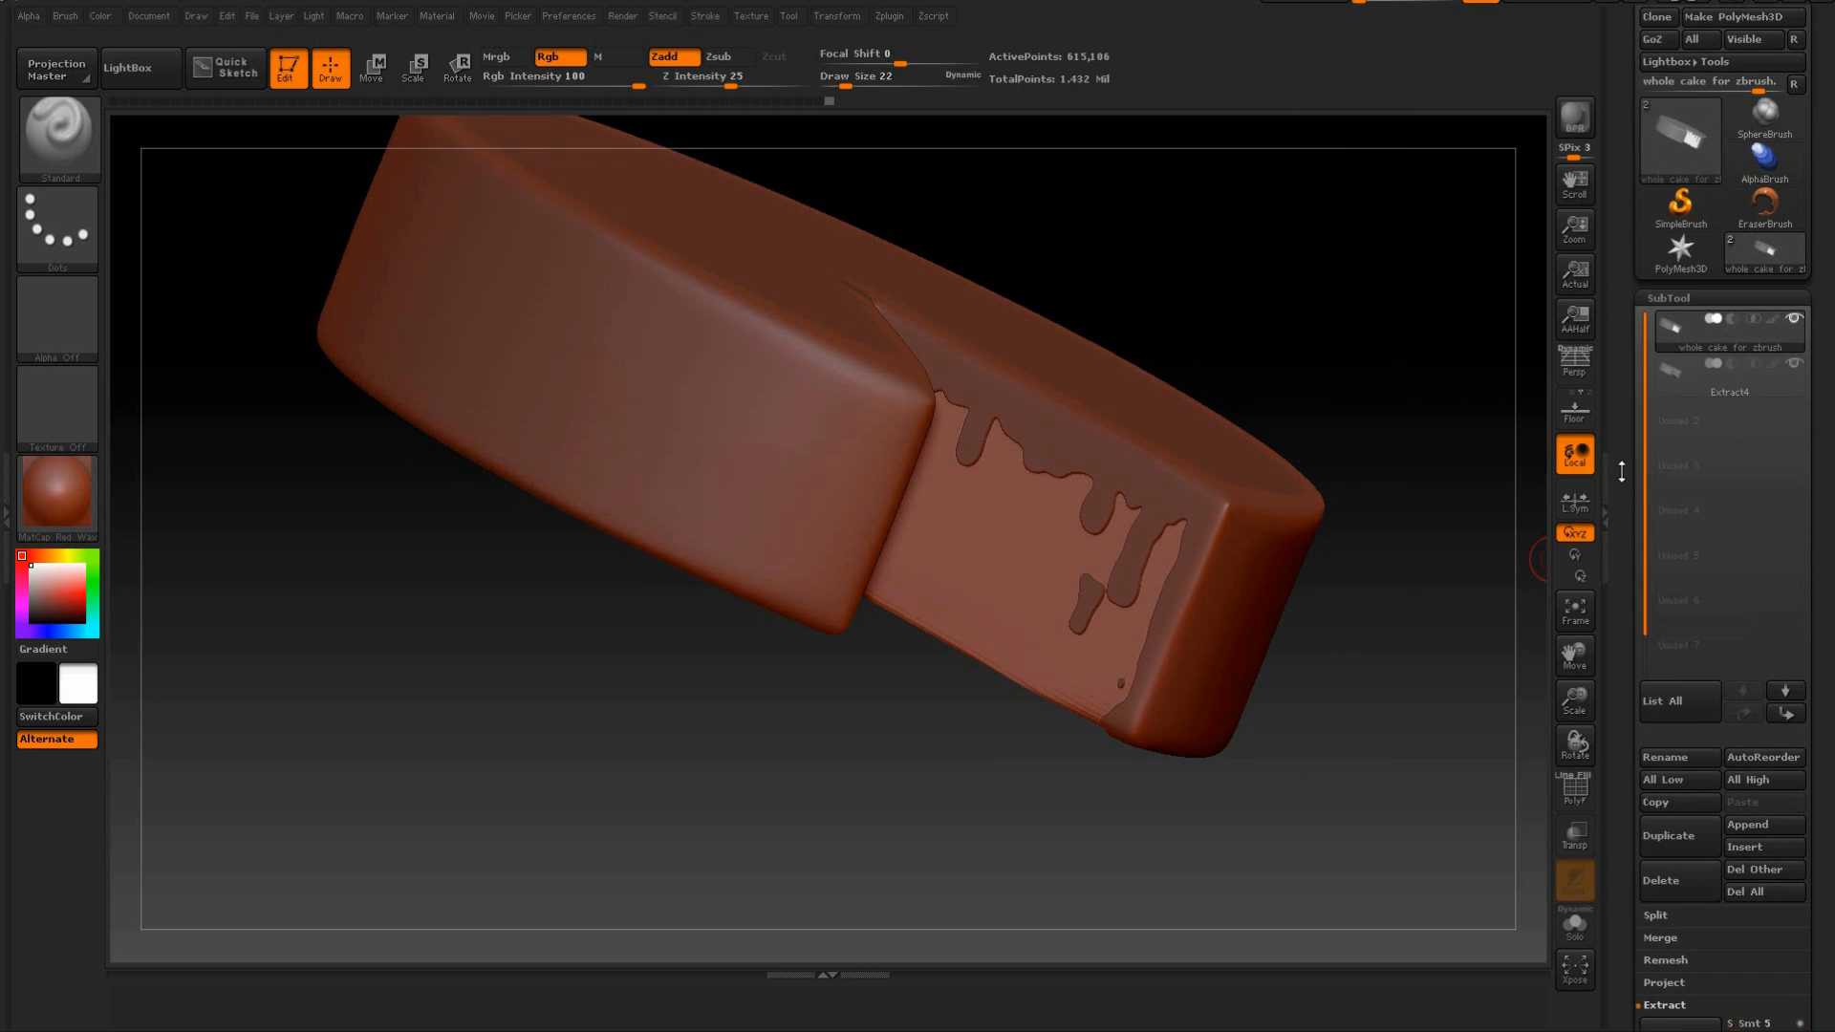
{"action": "mouse_move", "coordinate": [1712, 426]}
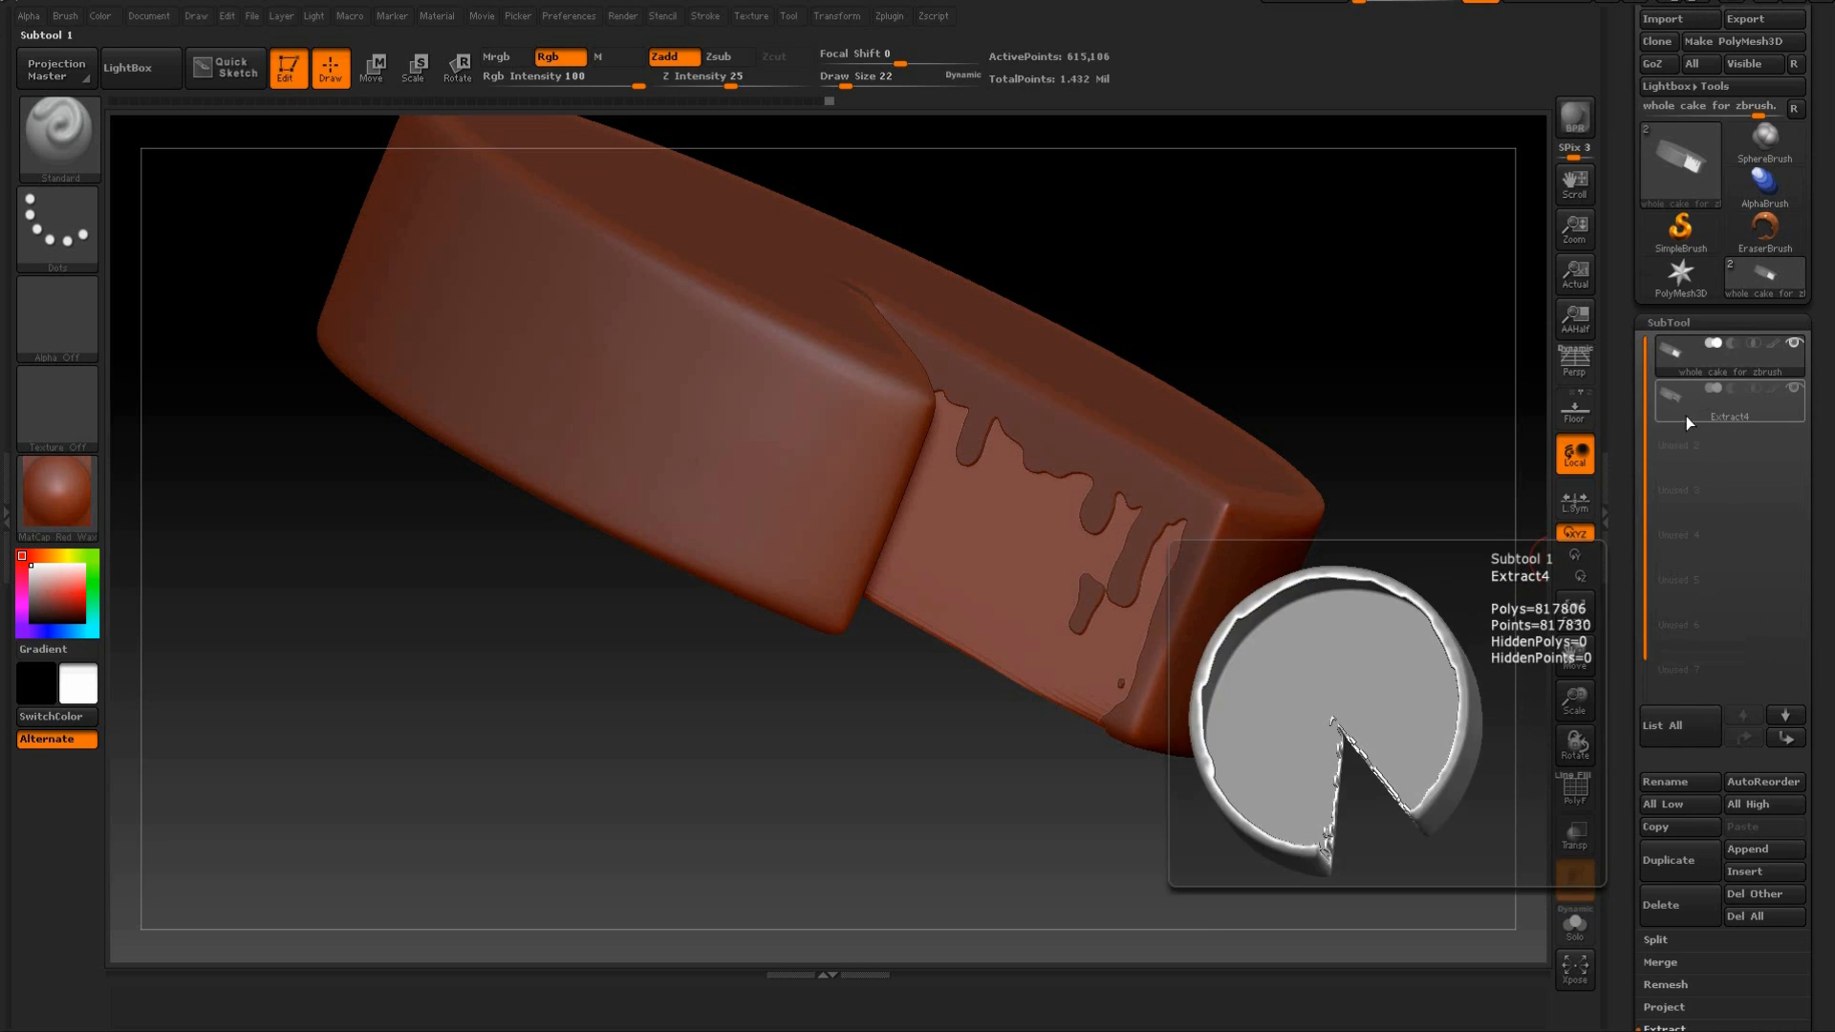
{"action": "left_click", "coordinate": [1759, 413]}
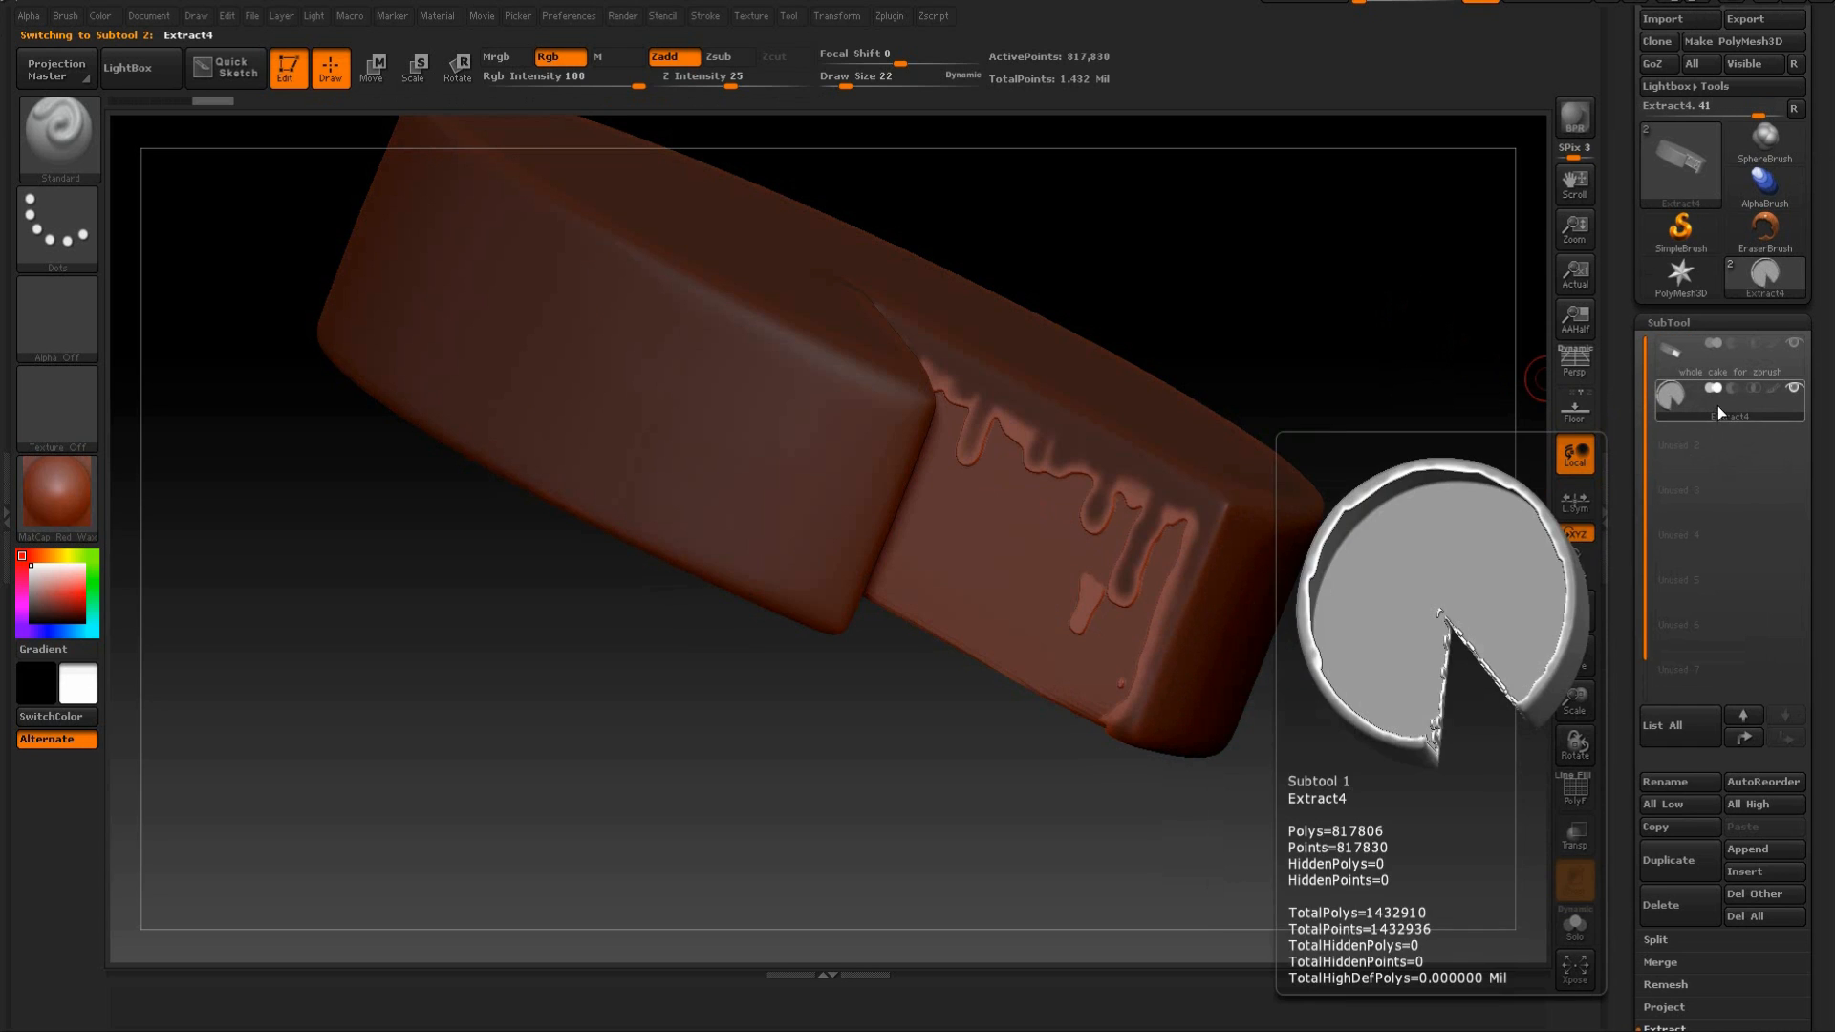
{"action": "mouse_move", "coordinate": [1520, 382]}
{"action": "left_mouse_down"}
{"action": "mouse_move", "coordinate": [1360, 278]}
{"action": "mouse_move", "coordinate": [1414, 230]}
{"action": "mouse_move", "coordinate": [1430, 299]}
{"action": "mouse_move", "coordinate": [1389, 319]}
{"action": "mouse_move", "coordinate": [1364, 269]}
{"action": "mouse_move", "coordinate": [1403, 327]}
{"action": "mouse_move", "coordinate": [1372, 369]}
{"action": "mouse_move", "coordinate": [1335, 369]}
{"action": "mouse_move", "coordinate": [1325, 417]}
{"action": "mouse_move", "coordinate": [1413, 253]}
{"action": "left_mouse_up"}
{"action": "key", "text": "ctrl"}
{"action": "key", "text": "ctrl+z"}
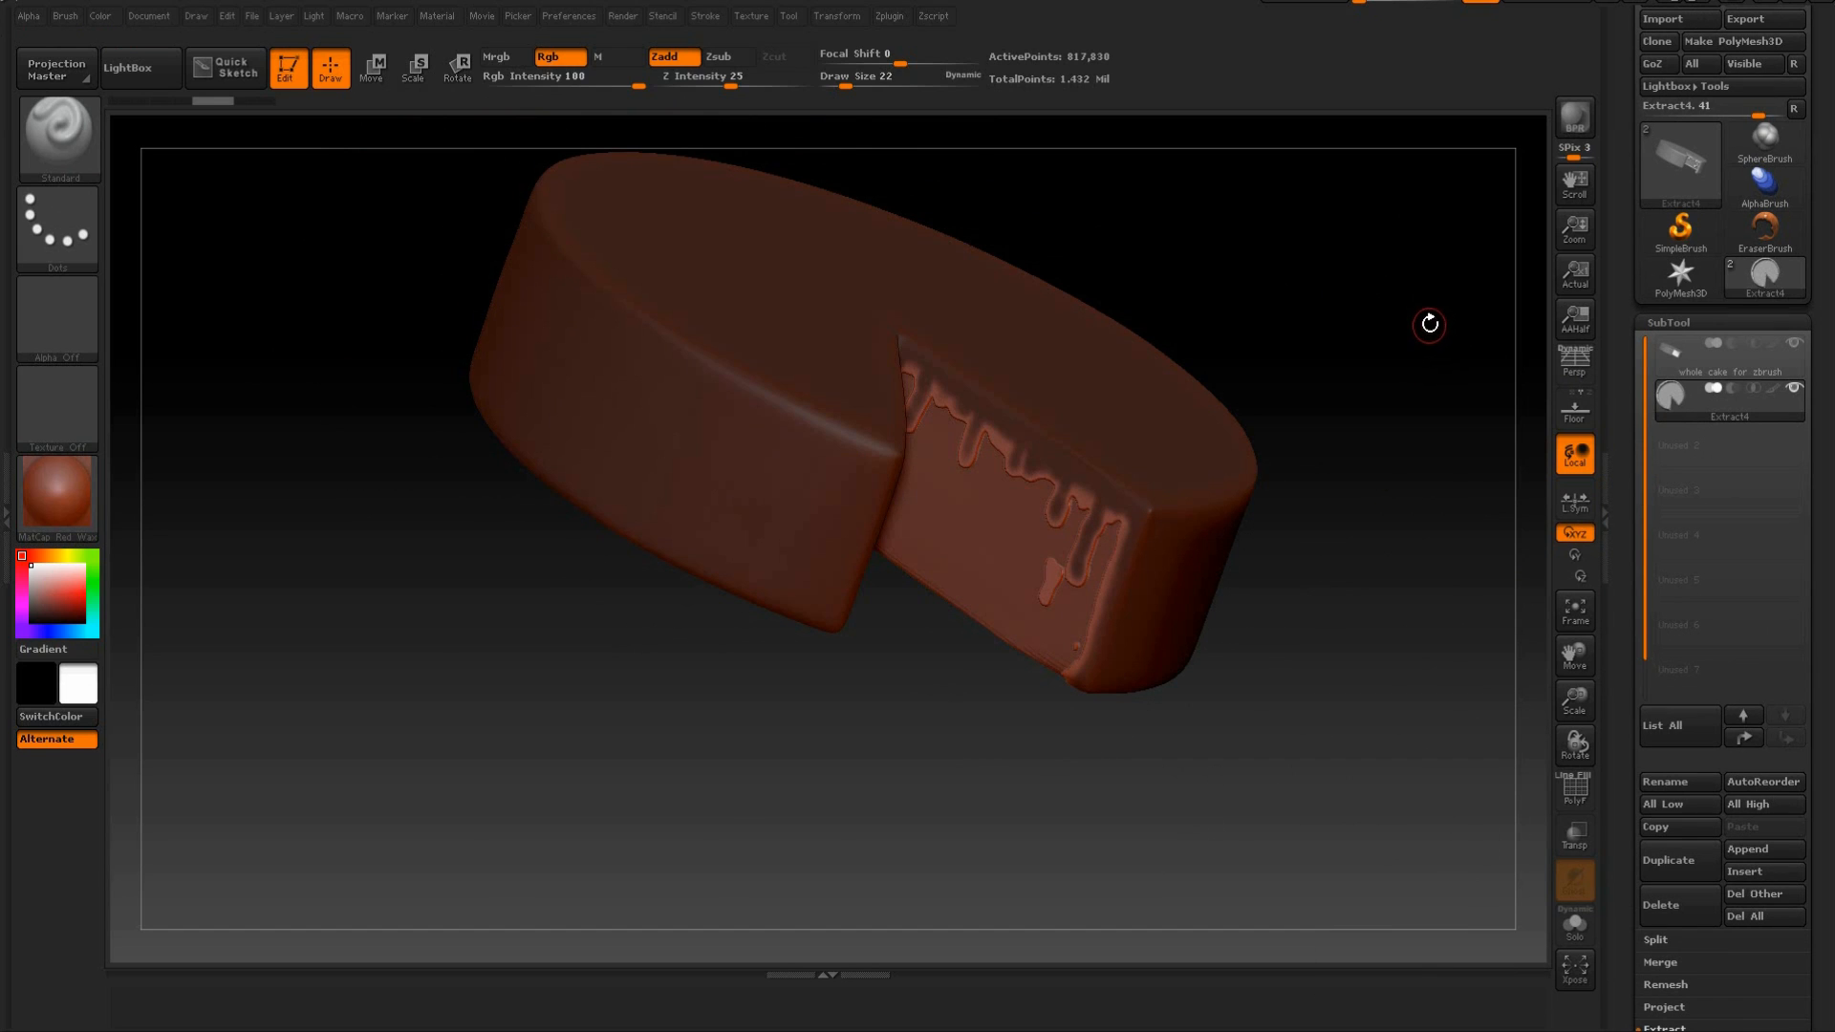
{"action": "key", "text": "ctrl"}
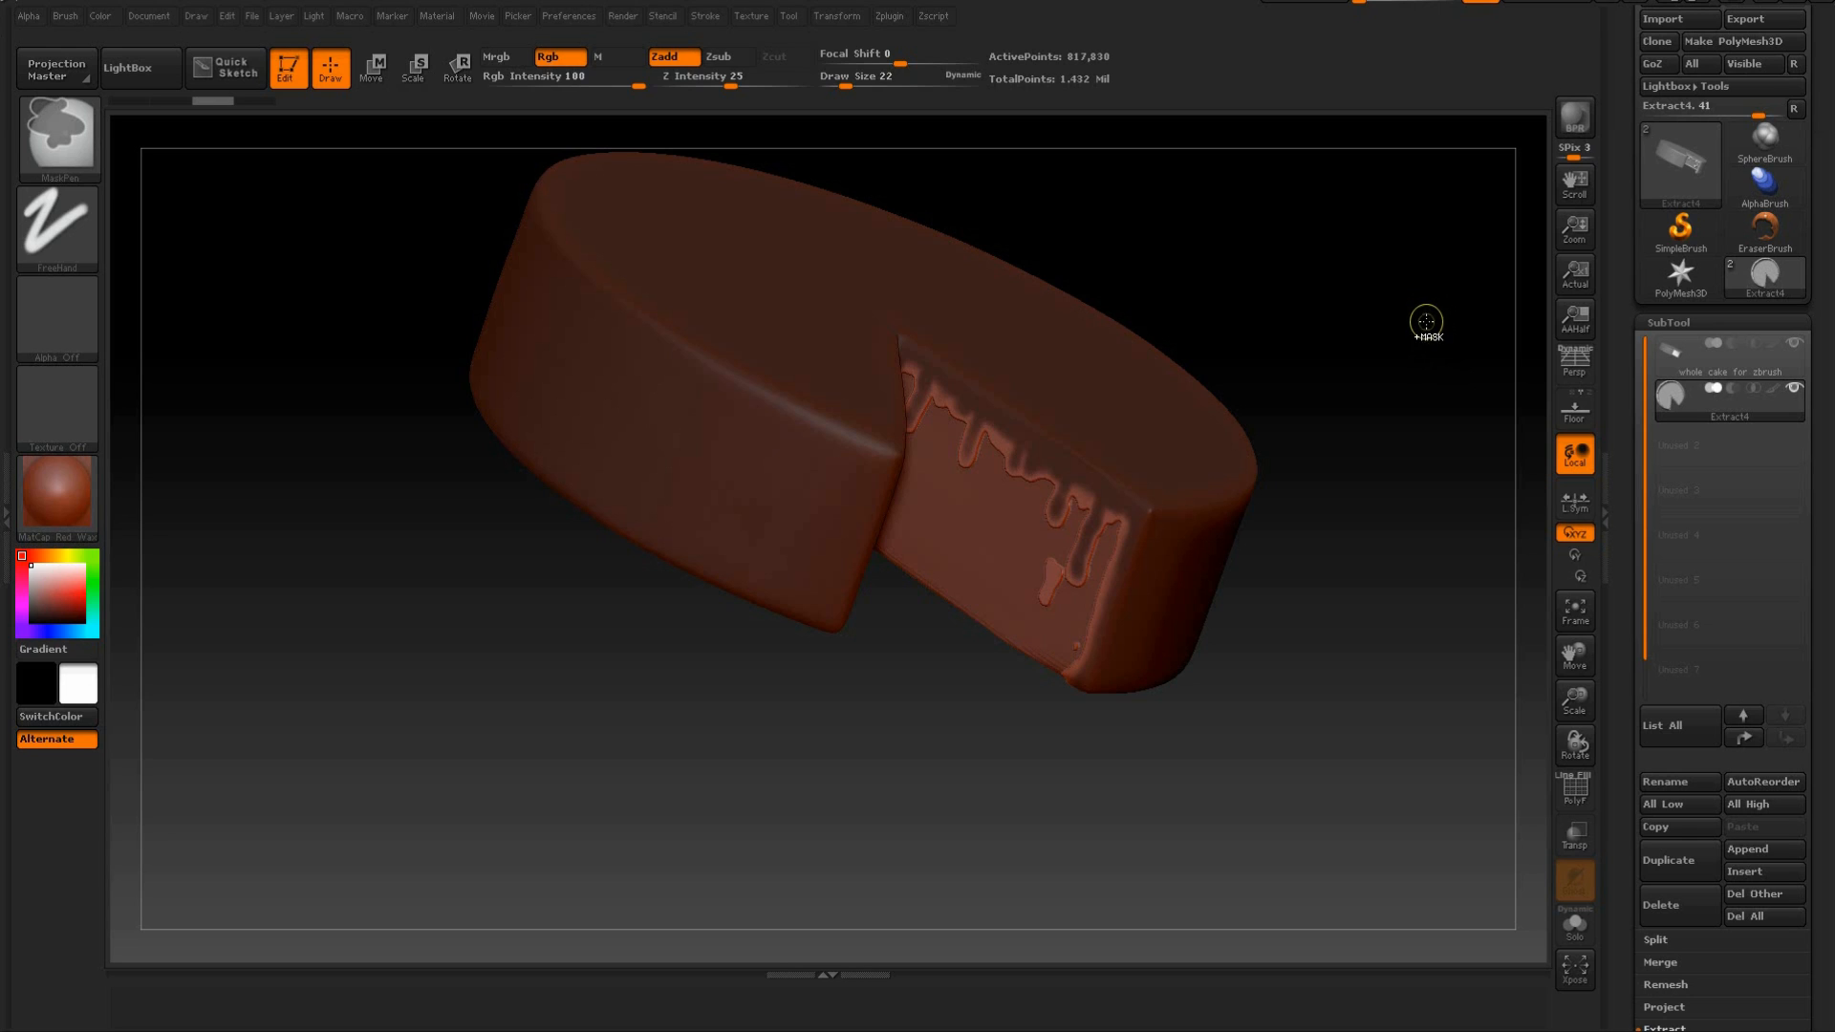
{"action": "mouse_move", "coordinate": [1453, 234]}
{"action": "left_mouse_down", "text": "ctrl"}
{"action": "mouse_move", "coordinate": [1386, 393]}
{"action": "mouse_move", "coordinate": [1405, 369]}
{"action": "left_mouse_up", "text": "ctrl"}
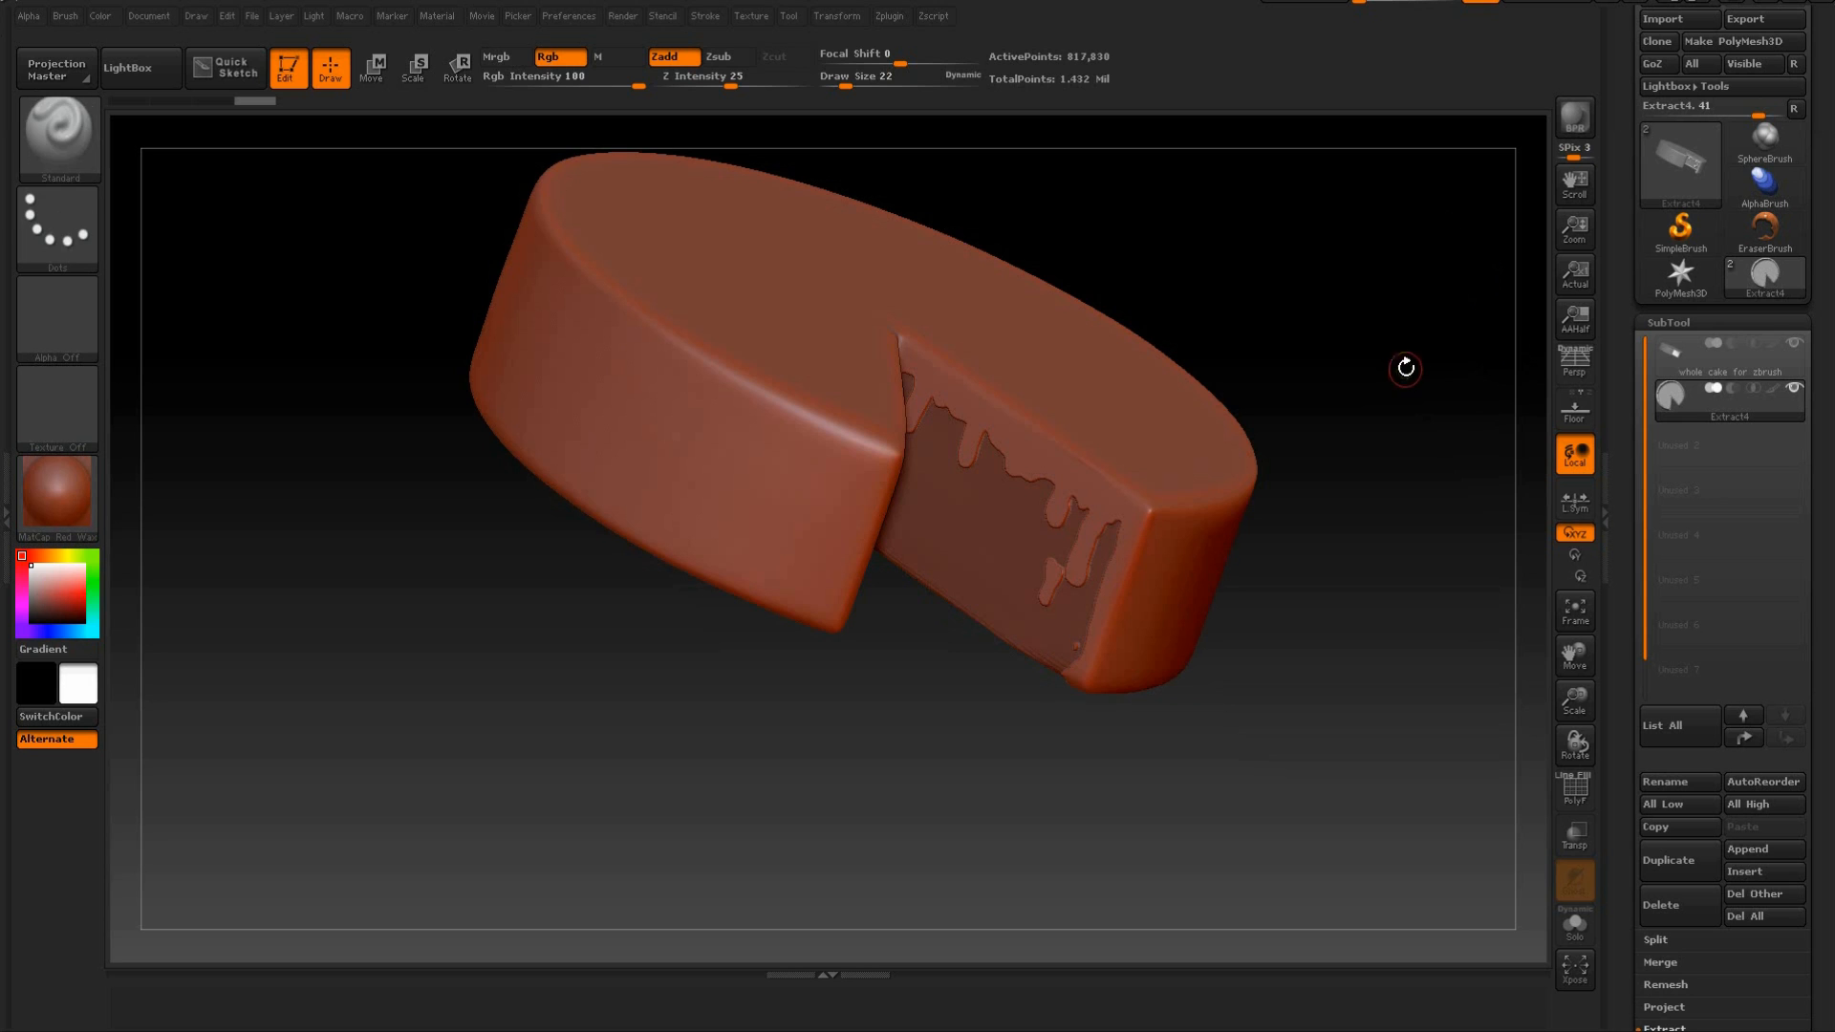
{"action": "mouse_move", "coordinate": [1394, 473]}
{"action": "left_mouse_down"}
{"action": "mouse_move", "coordinate": [1405, 426]}
{"action": "mouse_move", "coordinate": [1495, 400]}
{"action": "left_mouse_up"}
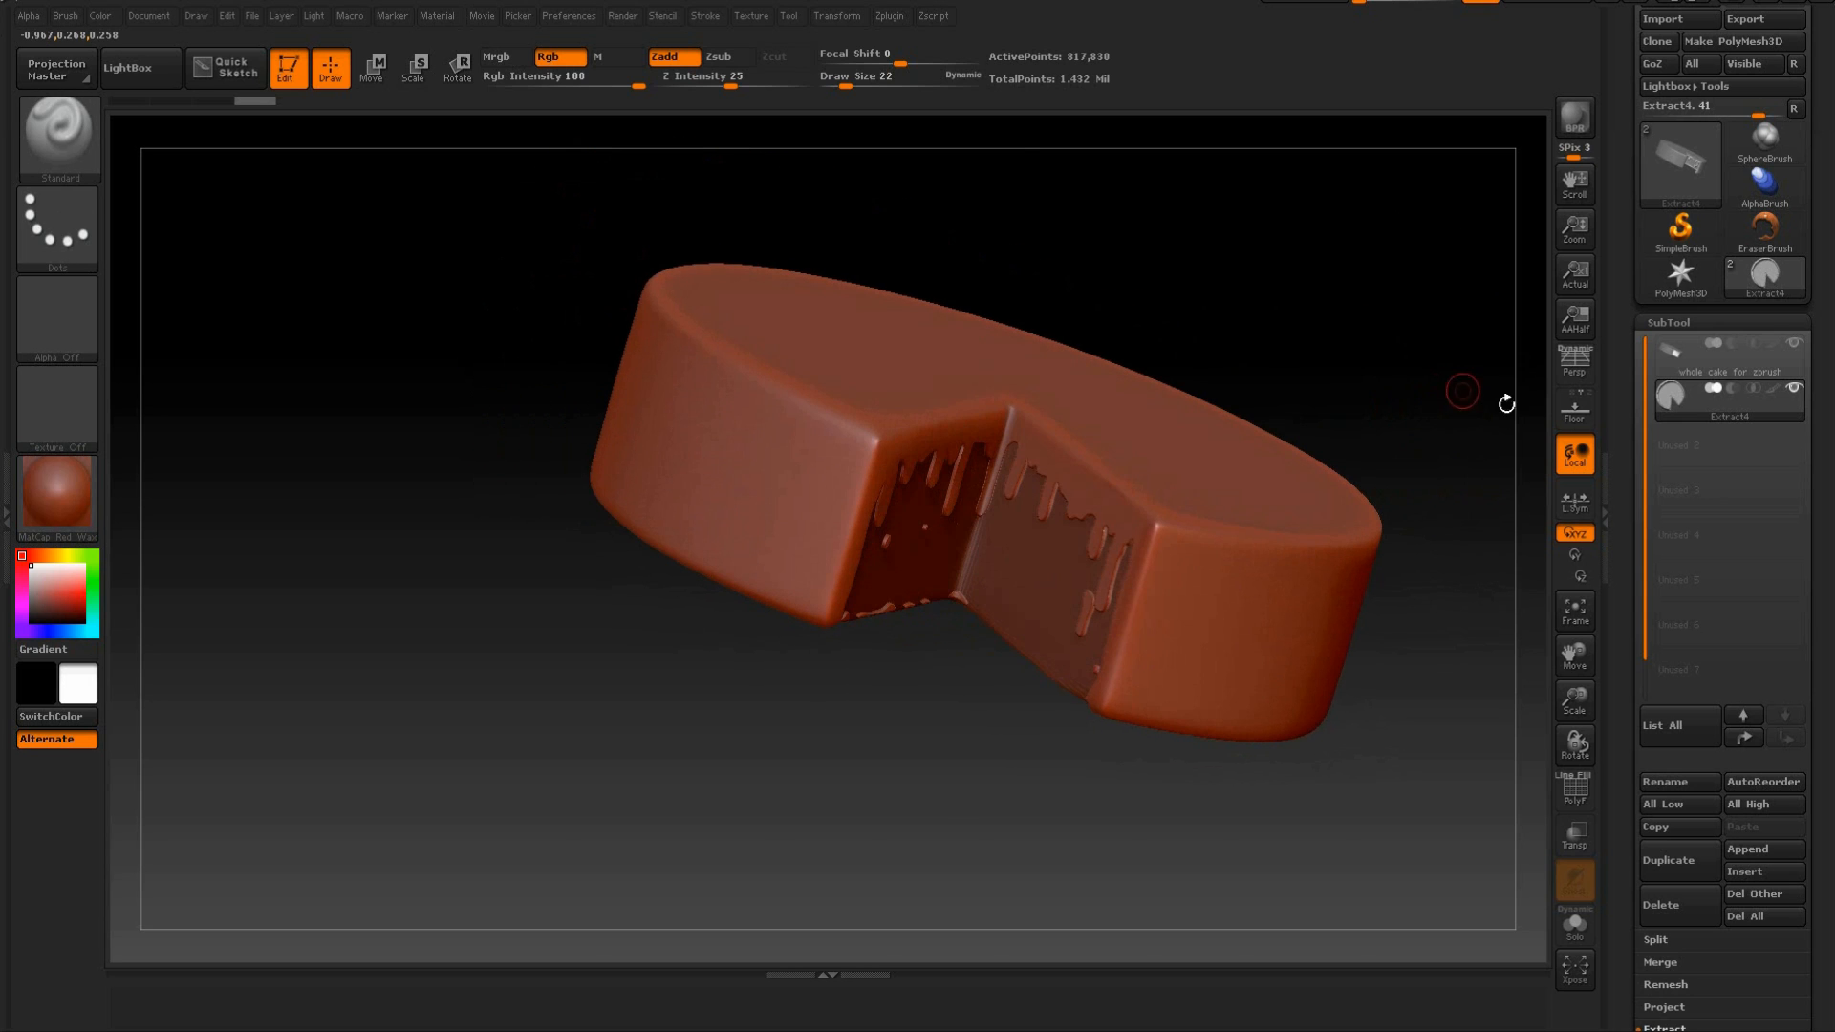
Select the original whole cake subtool, hide the extracted icing, and clear the cake's mask.
{"action": "mouse_move", "coordinate": [1717, 372]}
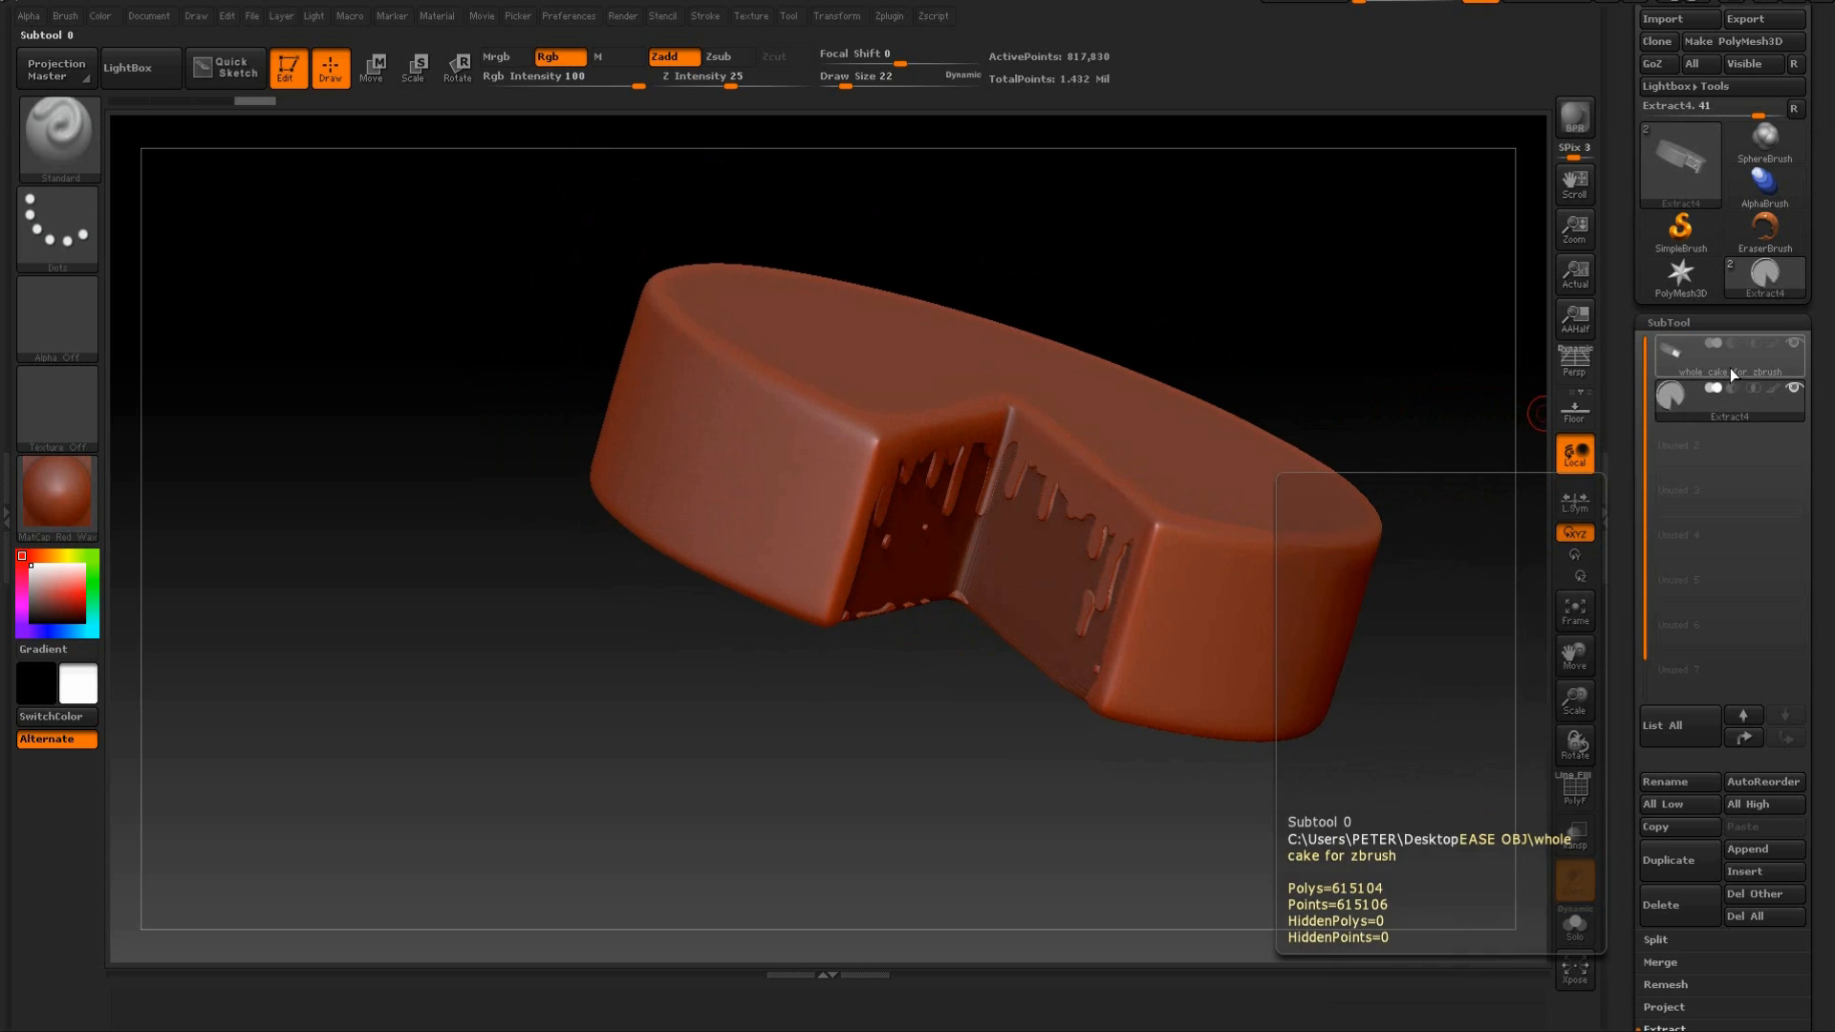
{"action": "left_click", "coordinate": [1729, 369]}
{"action": "mouse_move", "coordinate": [1762, 410]}
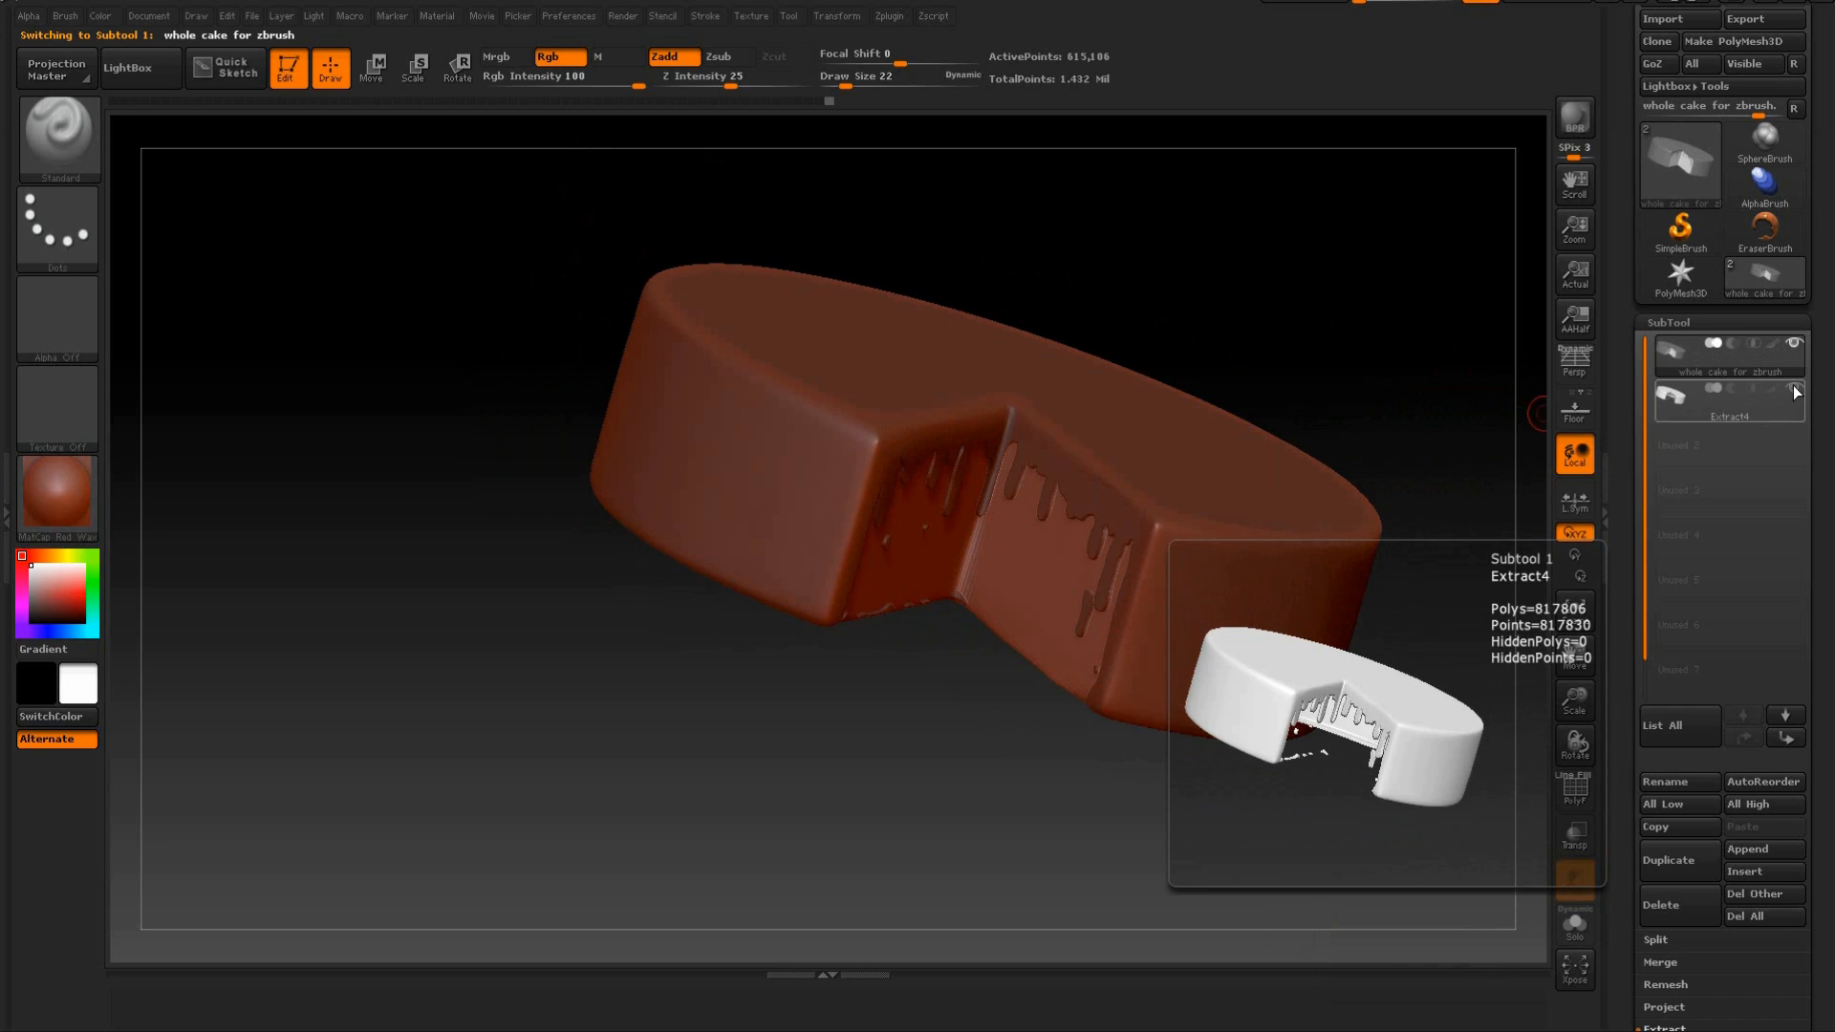
{"action": "mouse_move", "coordinate": [1537, 413]}
{"action": "left_mouse_down"}
{"action": "mouse_move", "coordinate": [1319, 287]}
{"action": "mouse_move", "coordinate": [1393, 234]}
{"action": "mouse_move", "coordinate": [1390, 280]}
{"action": "mouse_move", "coordinate": [1265, 275]}
{"action": "left_mouse_up"}
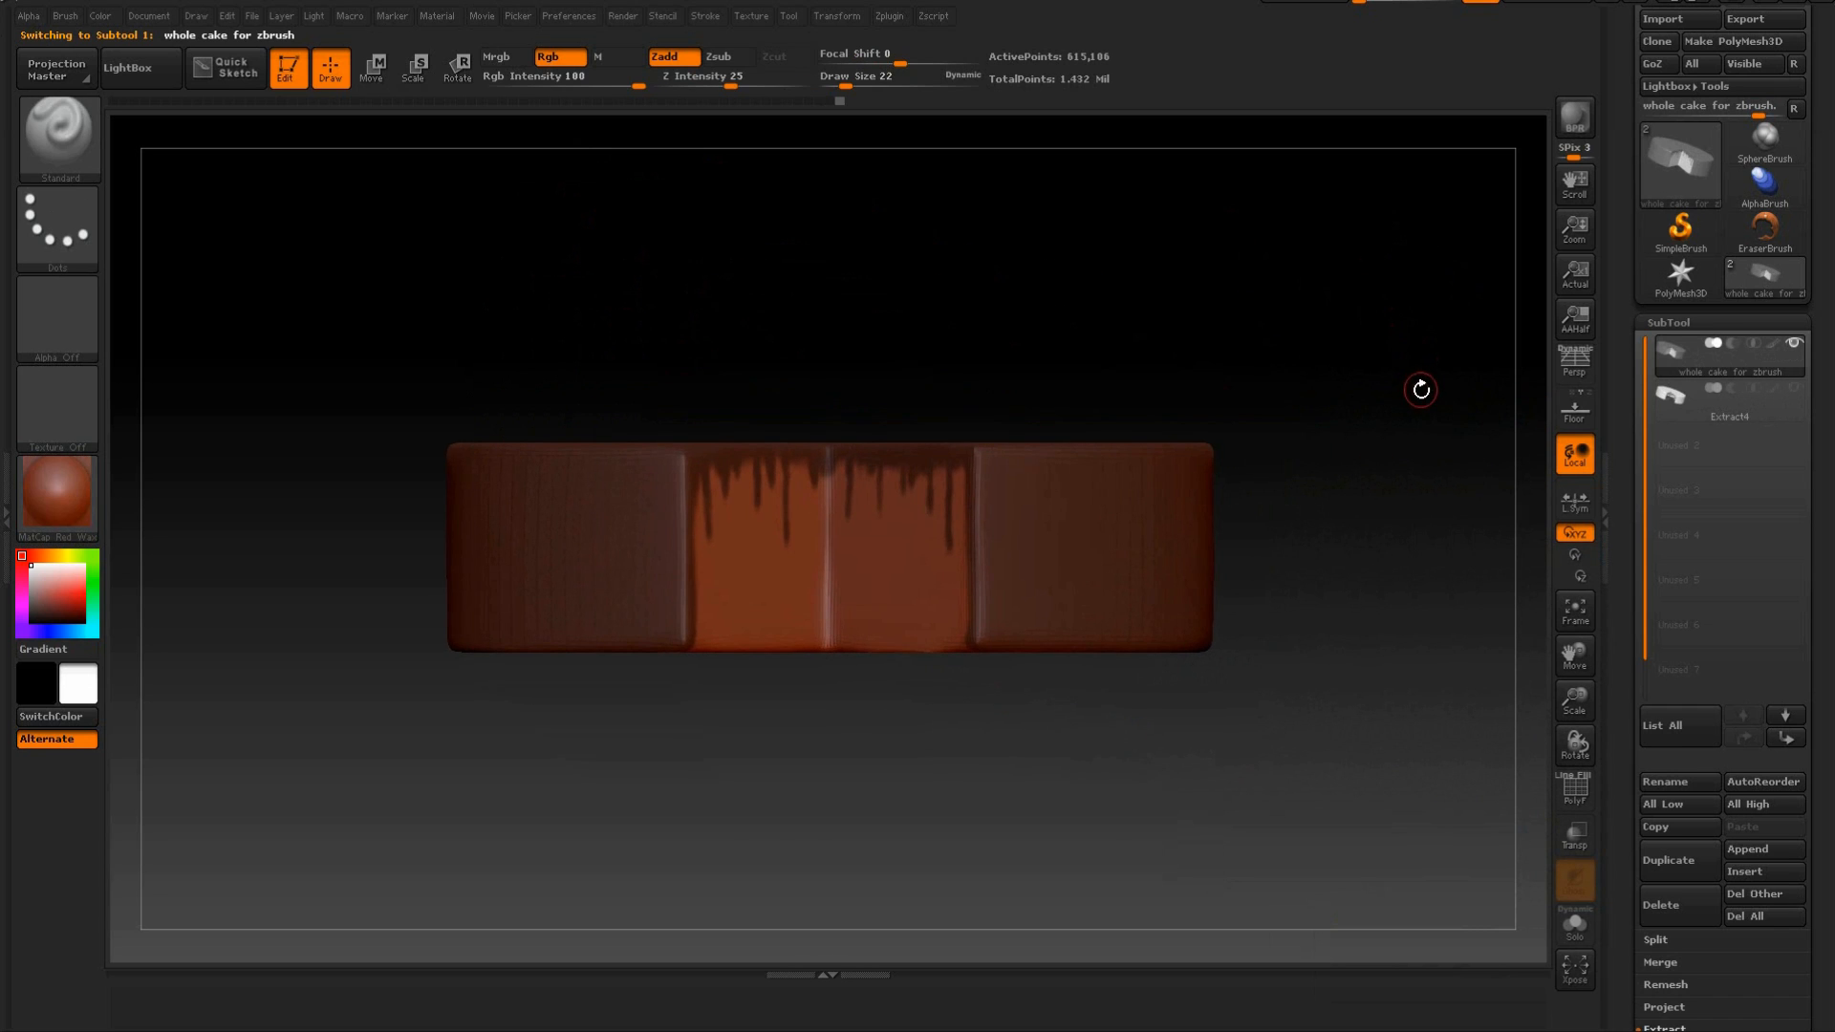
{"action": "key", "text": "ctrl"}
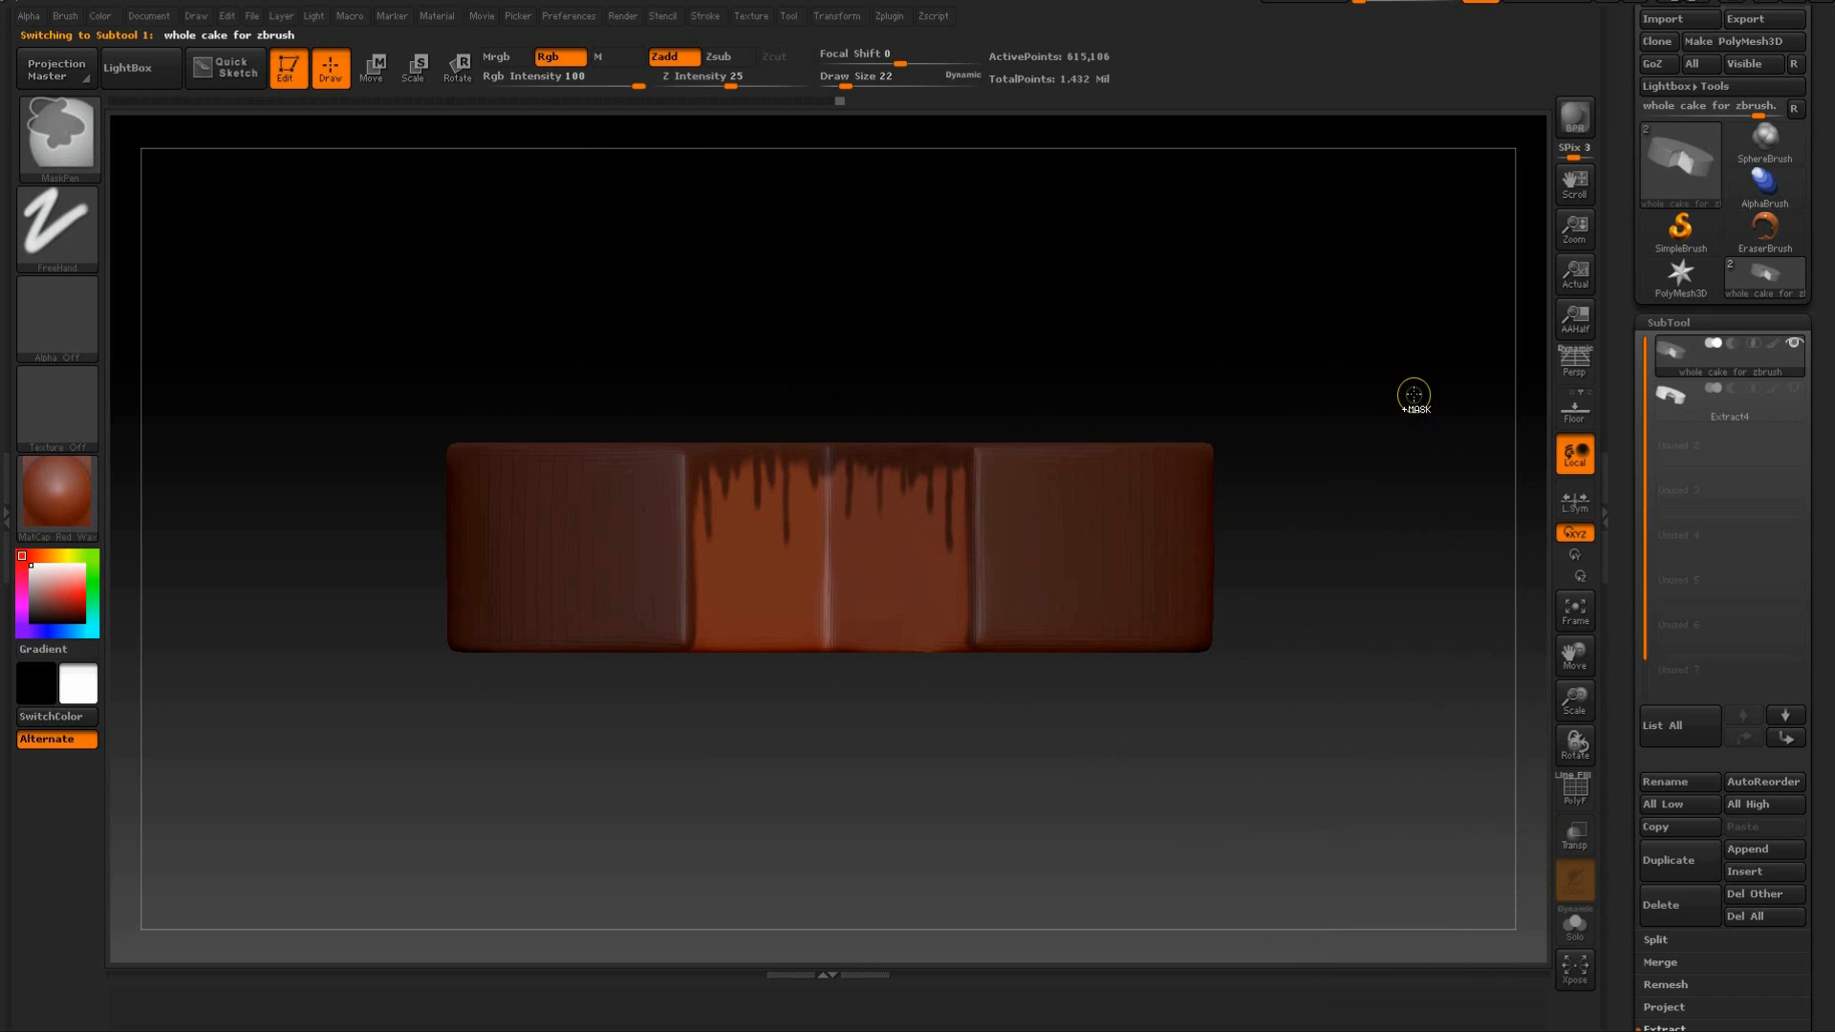
{"action": "mouse_move", "coordinate": [1372, 397]}
{"action": "left_mouse_down", "text": "ctrl"}
{"action": "mouse_move", "coordinate": [1331, 467]}
{"action": "mouse_move", "coordinate": [1364, 443]}
{"action": "mouse_move", "coordinate": [1348, 360]}
{"action": "mouse_move", "coordinate": [1347, 392]}
{"action": "mouse_move", "coordinate": [1348, 373]}
{"action": "mouse_move", "coordinate": [1534, 427]}
{"action": "left_mouse_up", "text": "ctrl"}
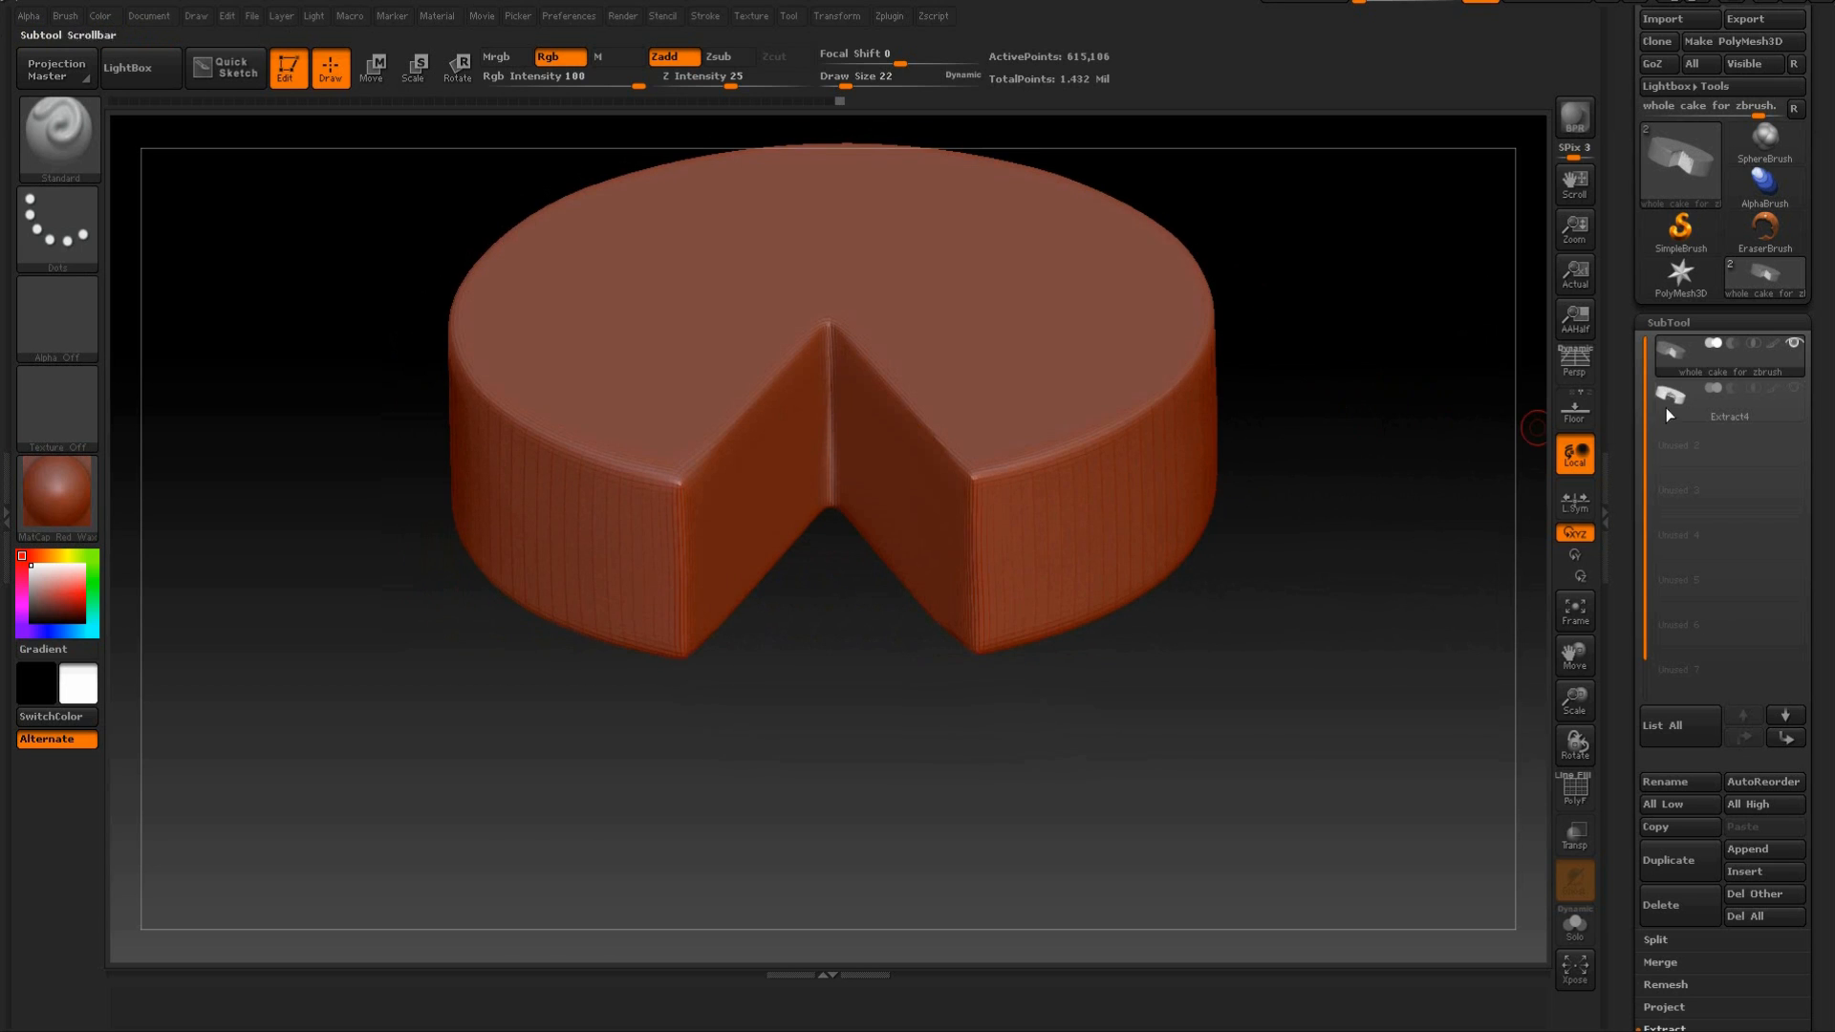
Show the extracted icing subtool over the cake again and inspect the drips on the cut faces.
{"action": "left_click", "coordinate": [1794, 345]}
{"action": "left_click", "coordinate": [1794, 388]}
{"action": "left_click_drag", "start_coordinate": [1464, 365], "coordinate": [1355, 496]}
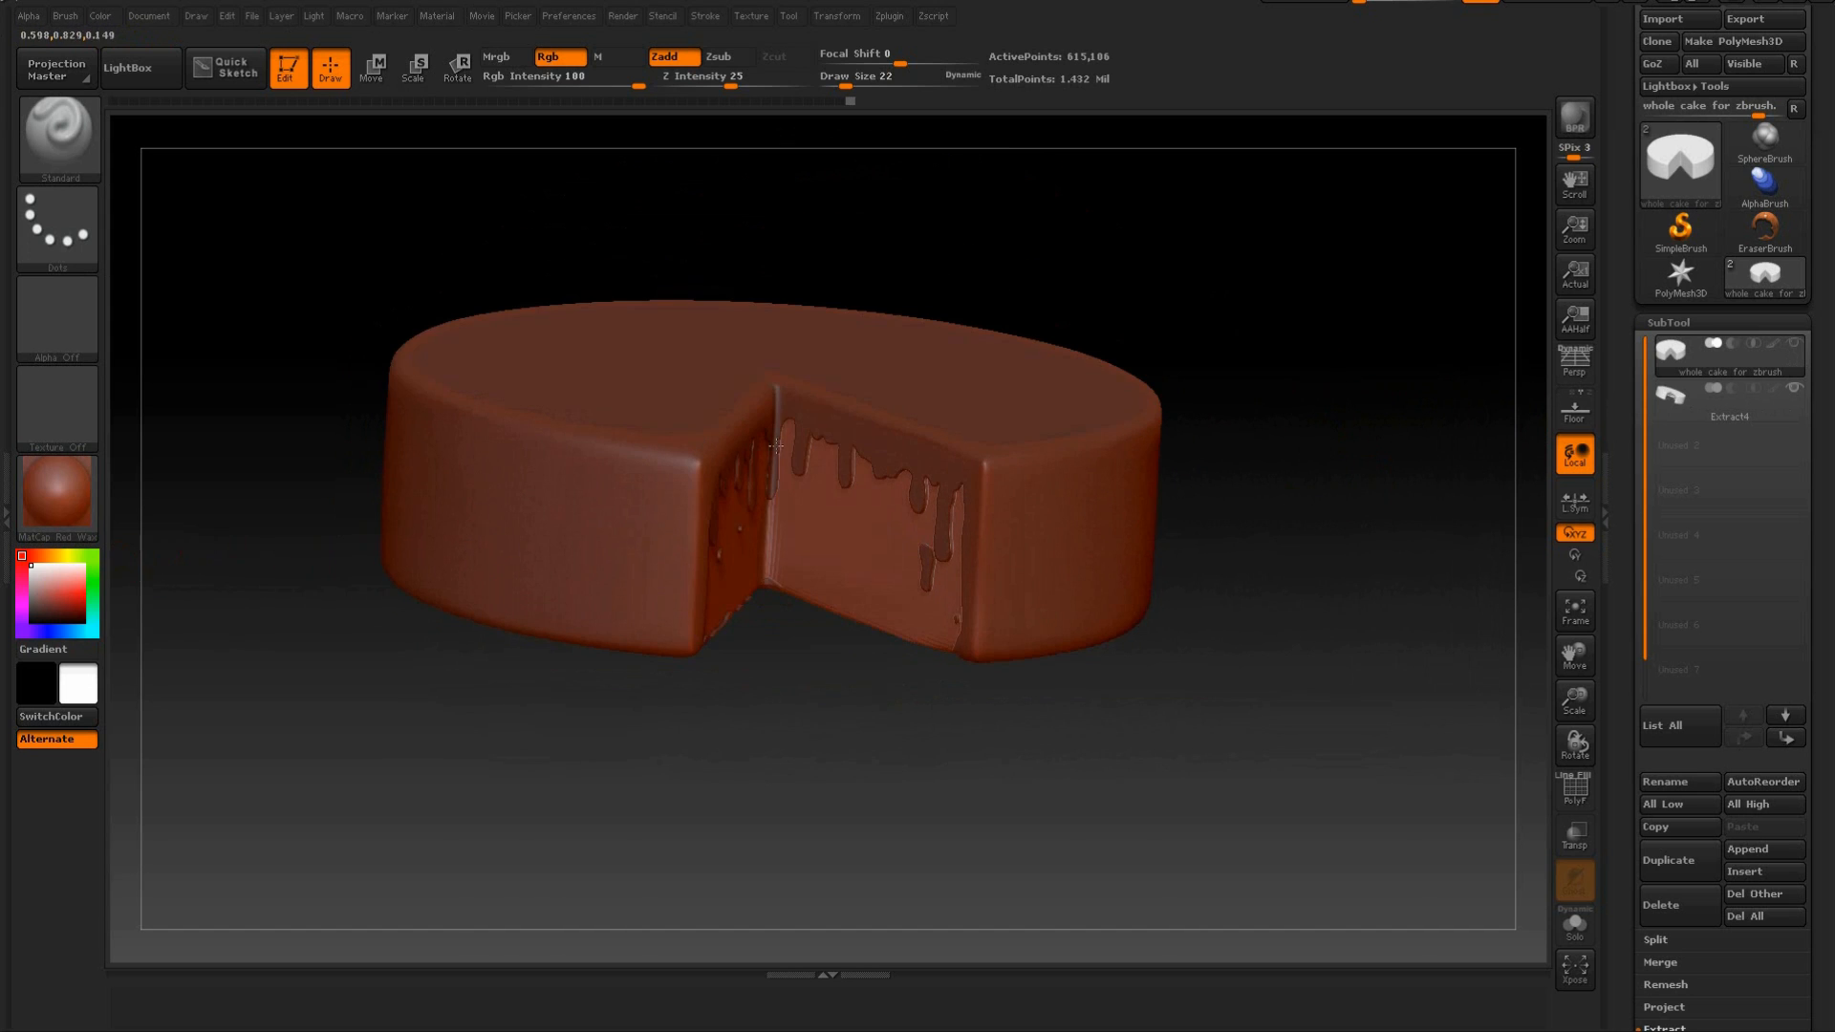
{"action": "mouse_move", "coordinate": [1328, 307]}
{"action": "left_mouse_down"}
{"action": "mouse_move", "coordinate": [1331, 414]}
{"action": "mouse_move", "coordinate": [1349, 383]}
{"action": "mouse_move", "coordinate": [1348, 434]}
{"action": "mouse_move", "coordinate": [1384, 432]}
{"action": "mouse_move", "coordinate": [1362, 432]}
{"action": "left_mouse_up"}
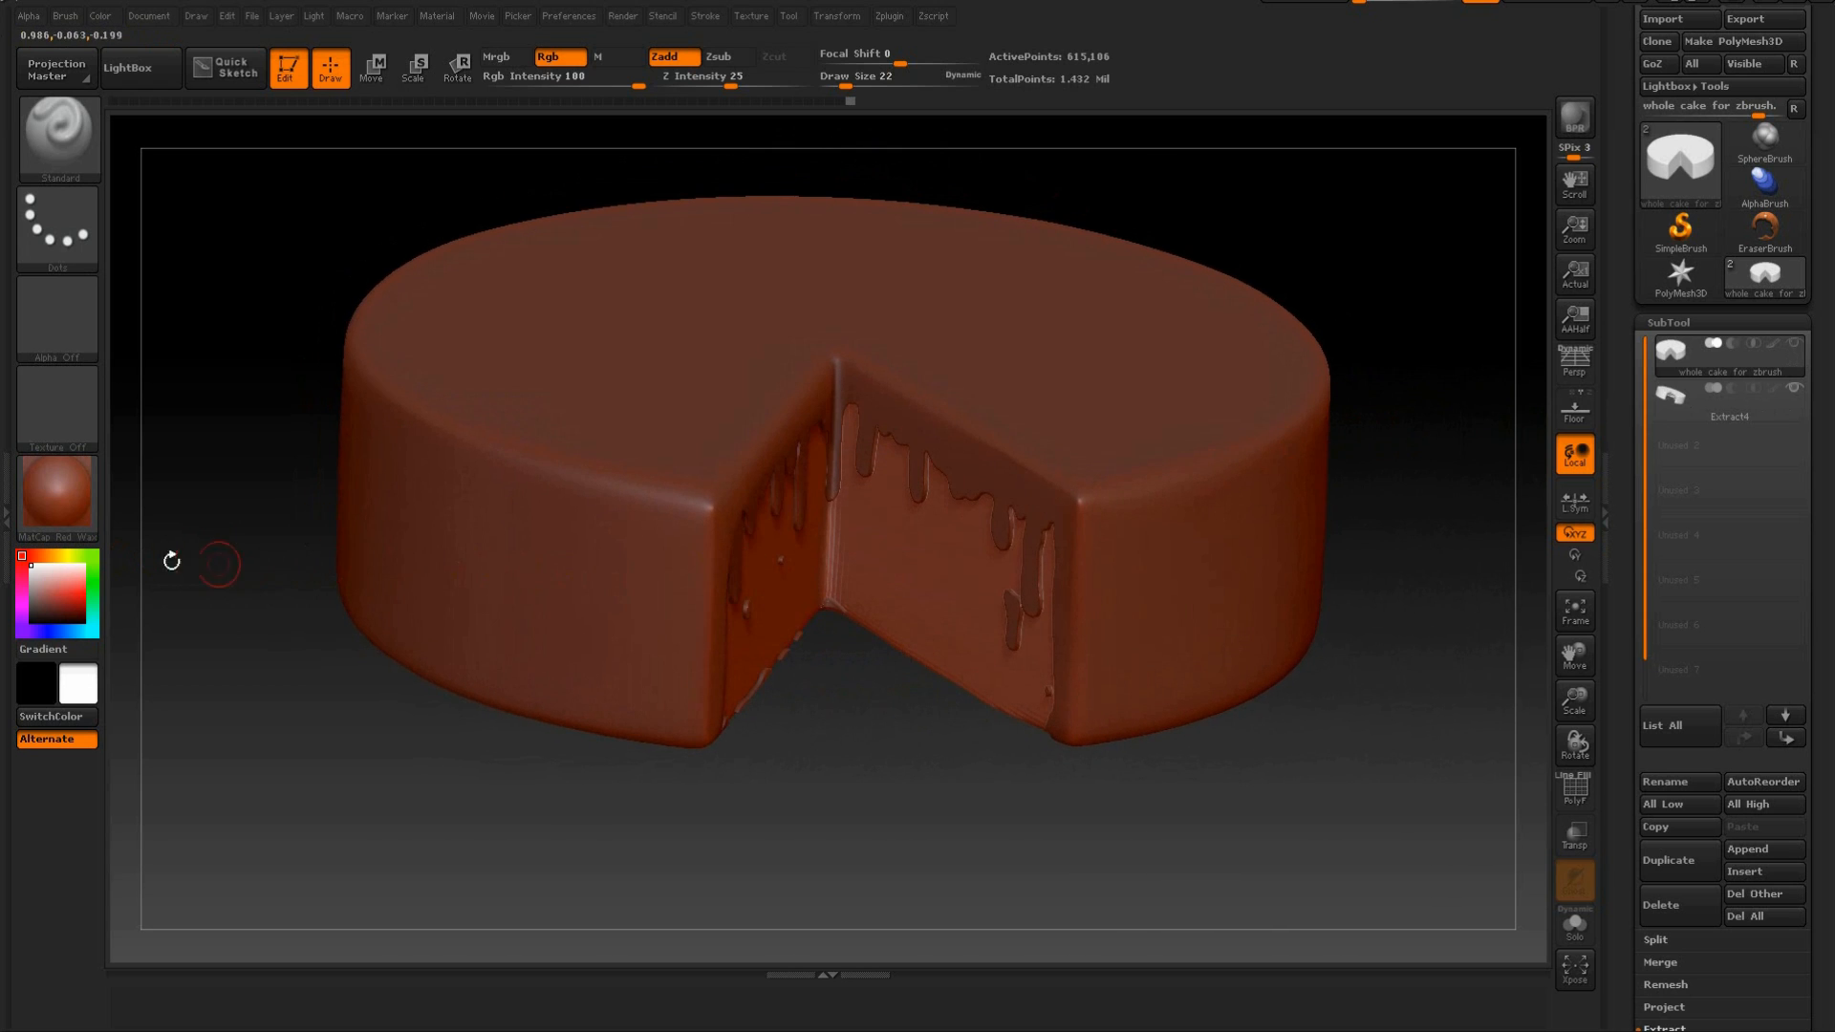
Try a grey paint color on the cake and return the current color to white.
{"action": "left_click", "coordinate": [36, 593]}
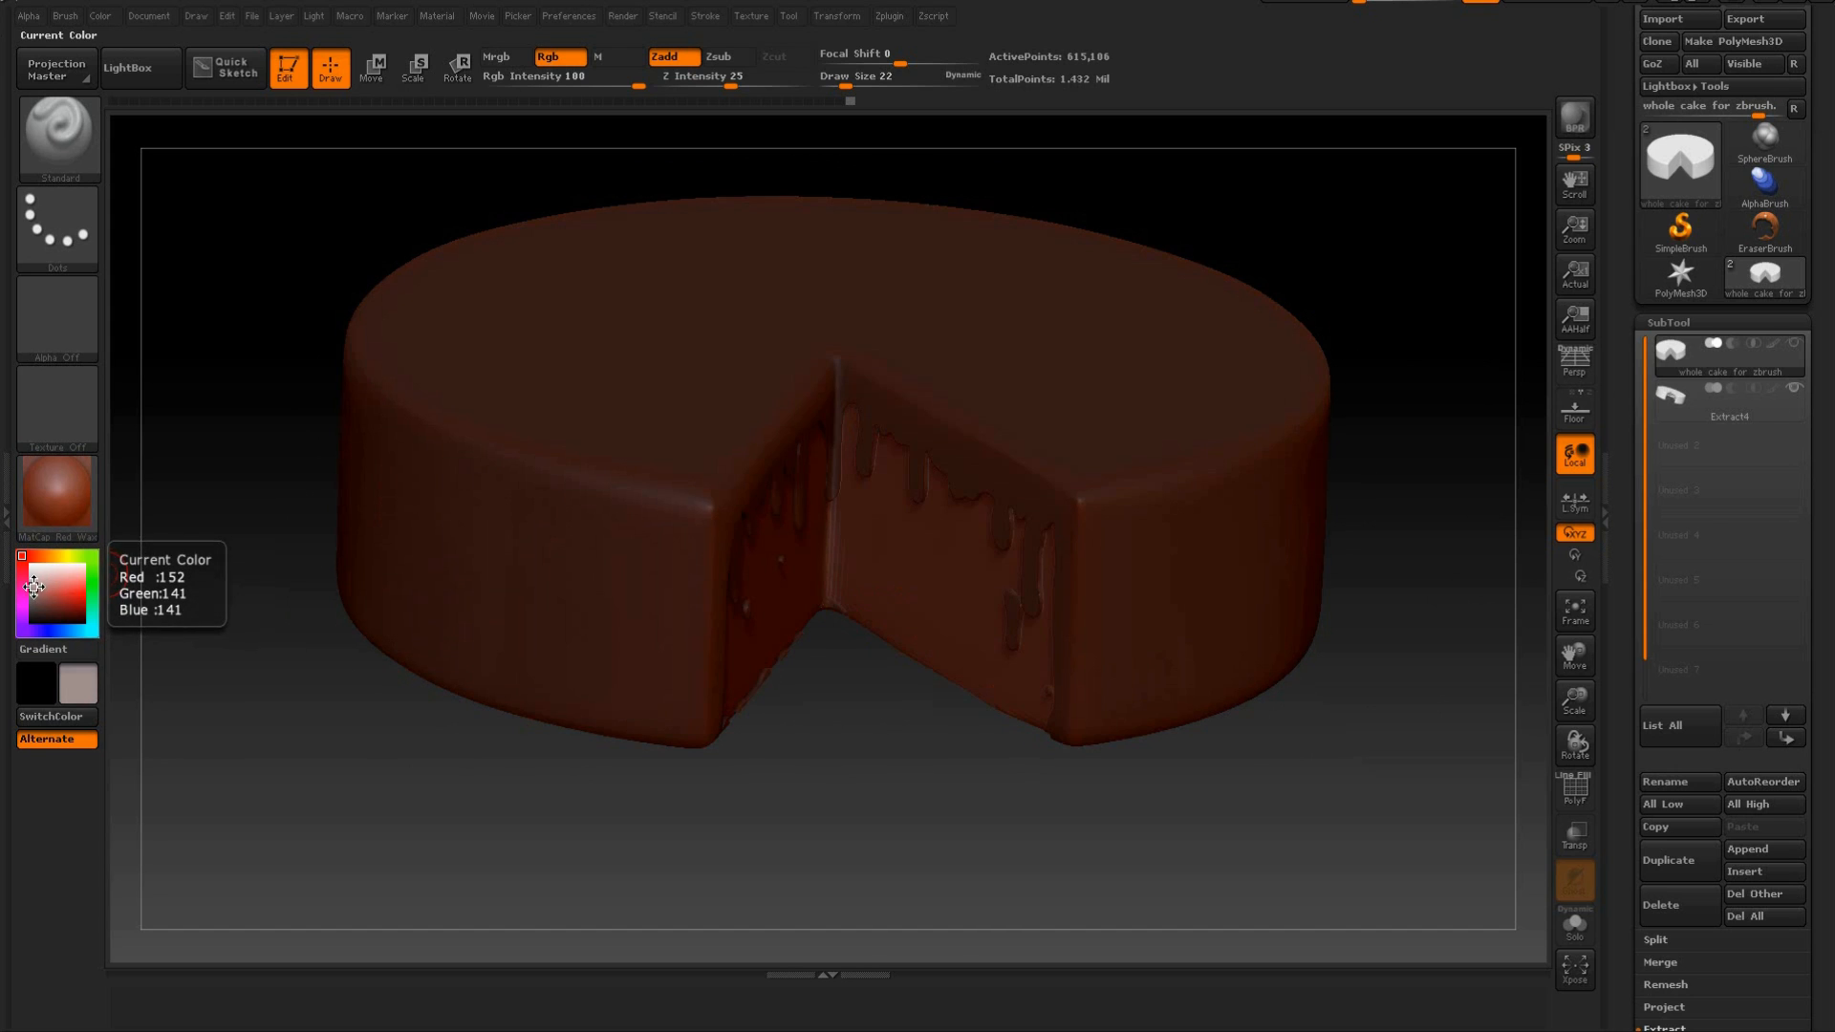
{"action": "left_click", "coordinate": [31, 565]}
{"action": "left_click_drag", "start_coordinate": [32, 569], "coordinate": [29, 564]}
Inspect the iced cake from several angles and raise the brush Draw Size to just over 100.
{"action": "left_click_drag", "start_coordinate": [934, 766], "coordinate": [942, 651]}
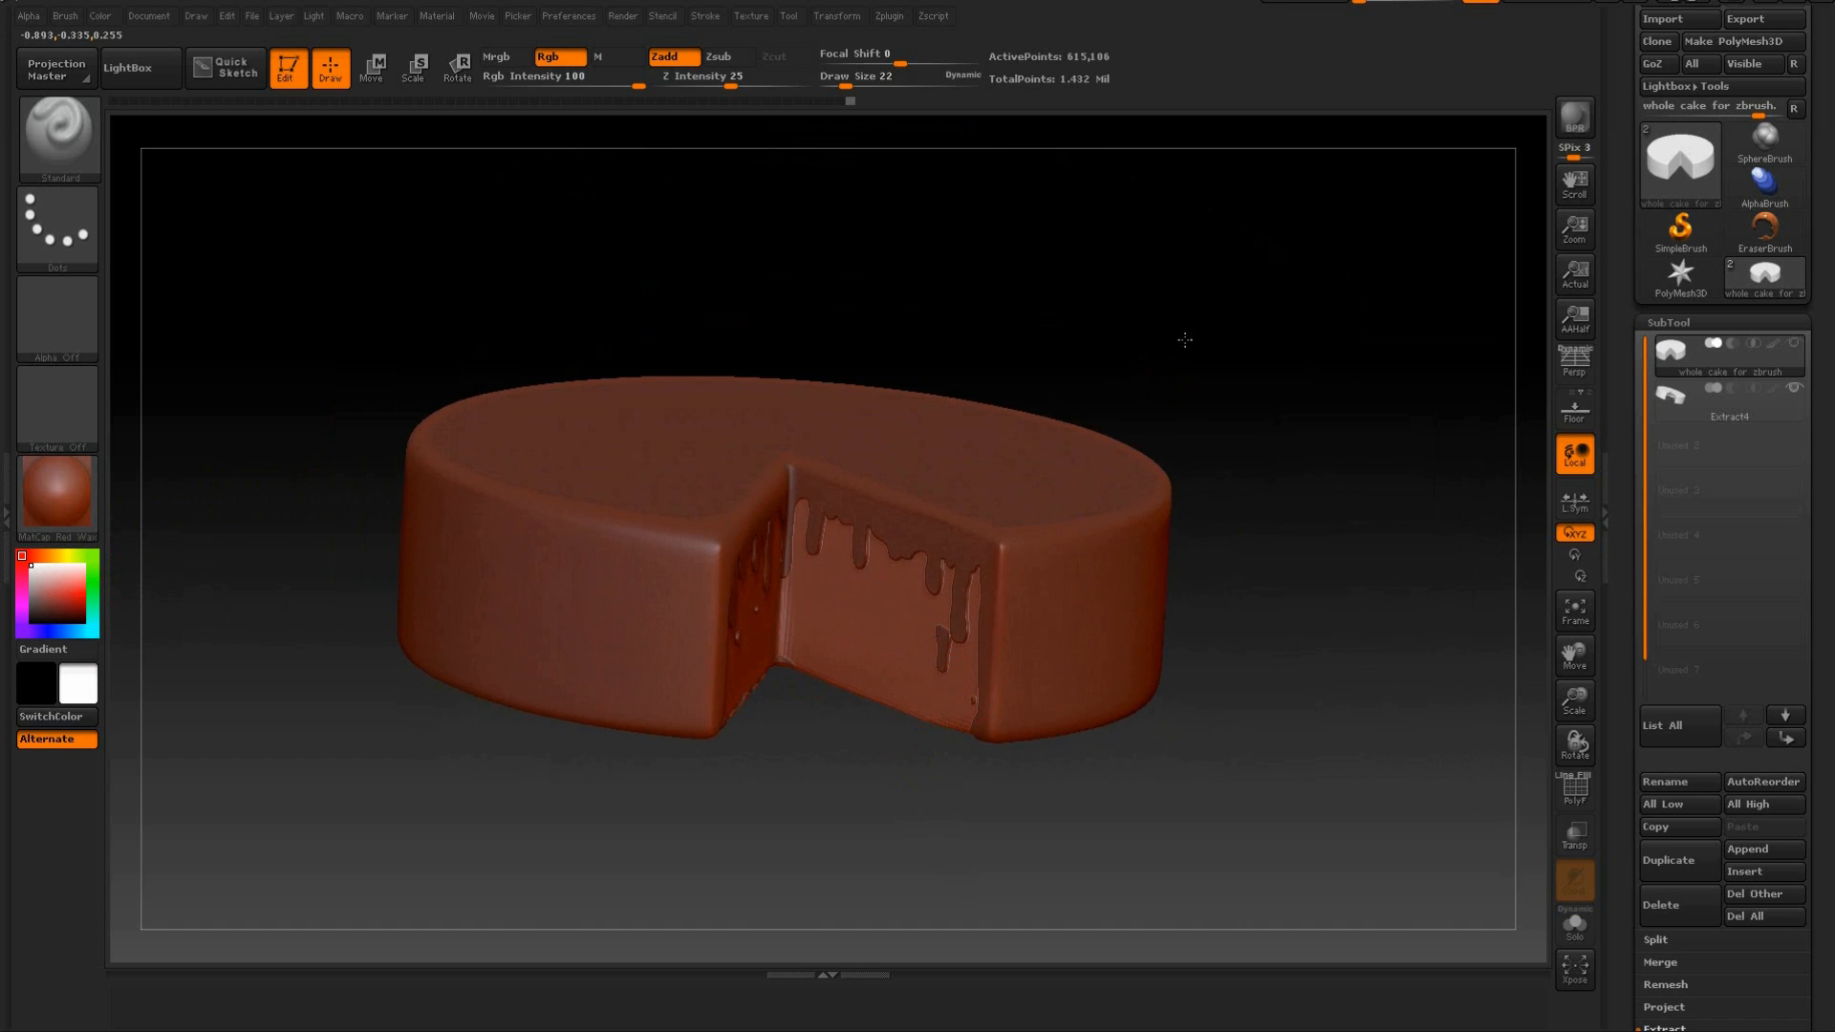
{"action": "left_click_drag", "start_coordinate": [1182, 333], "coordinate": [1156, 492]}
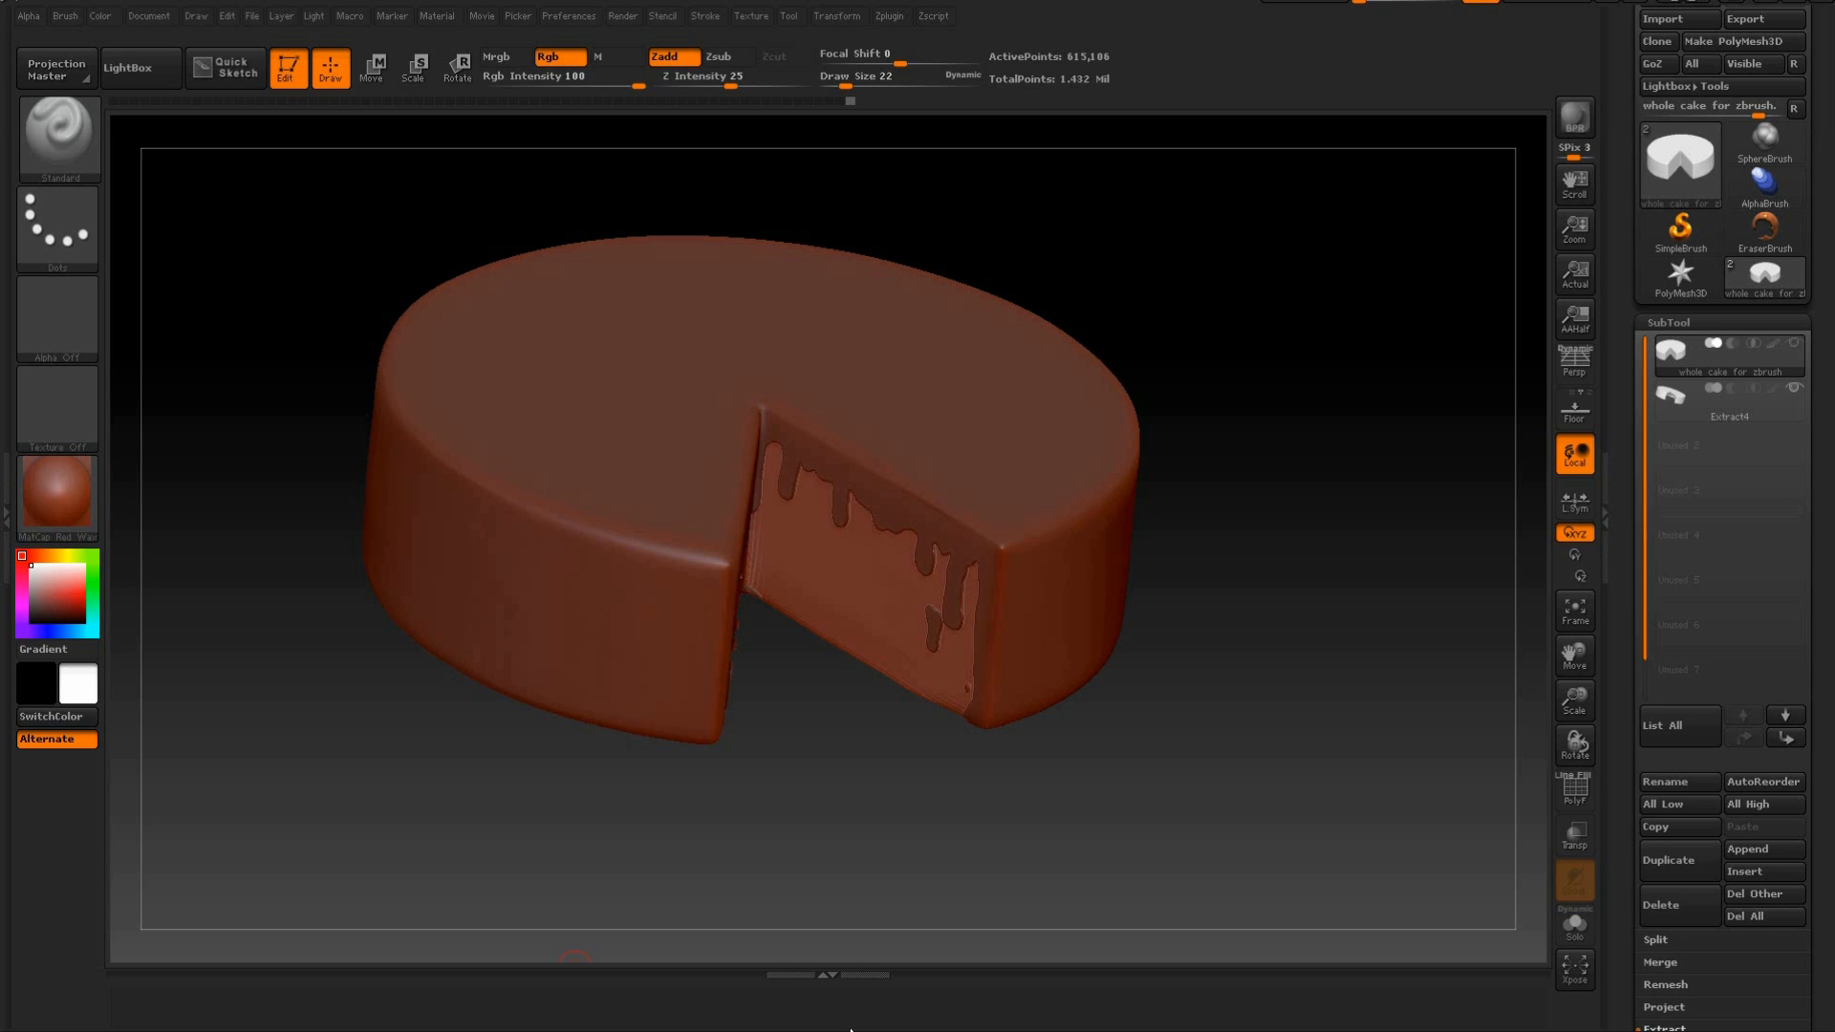
{"action": "left_click_drag", "start_coordinate": [1159, 810], "coordinate": [943, 729]}
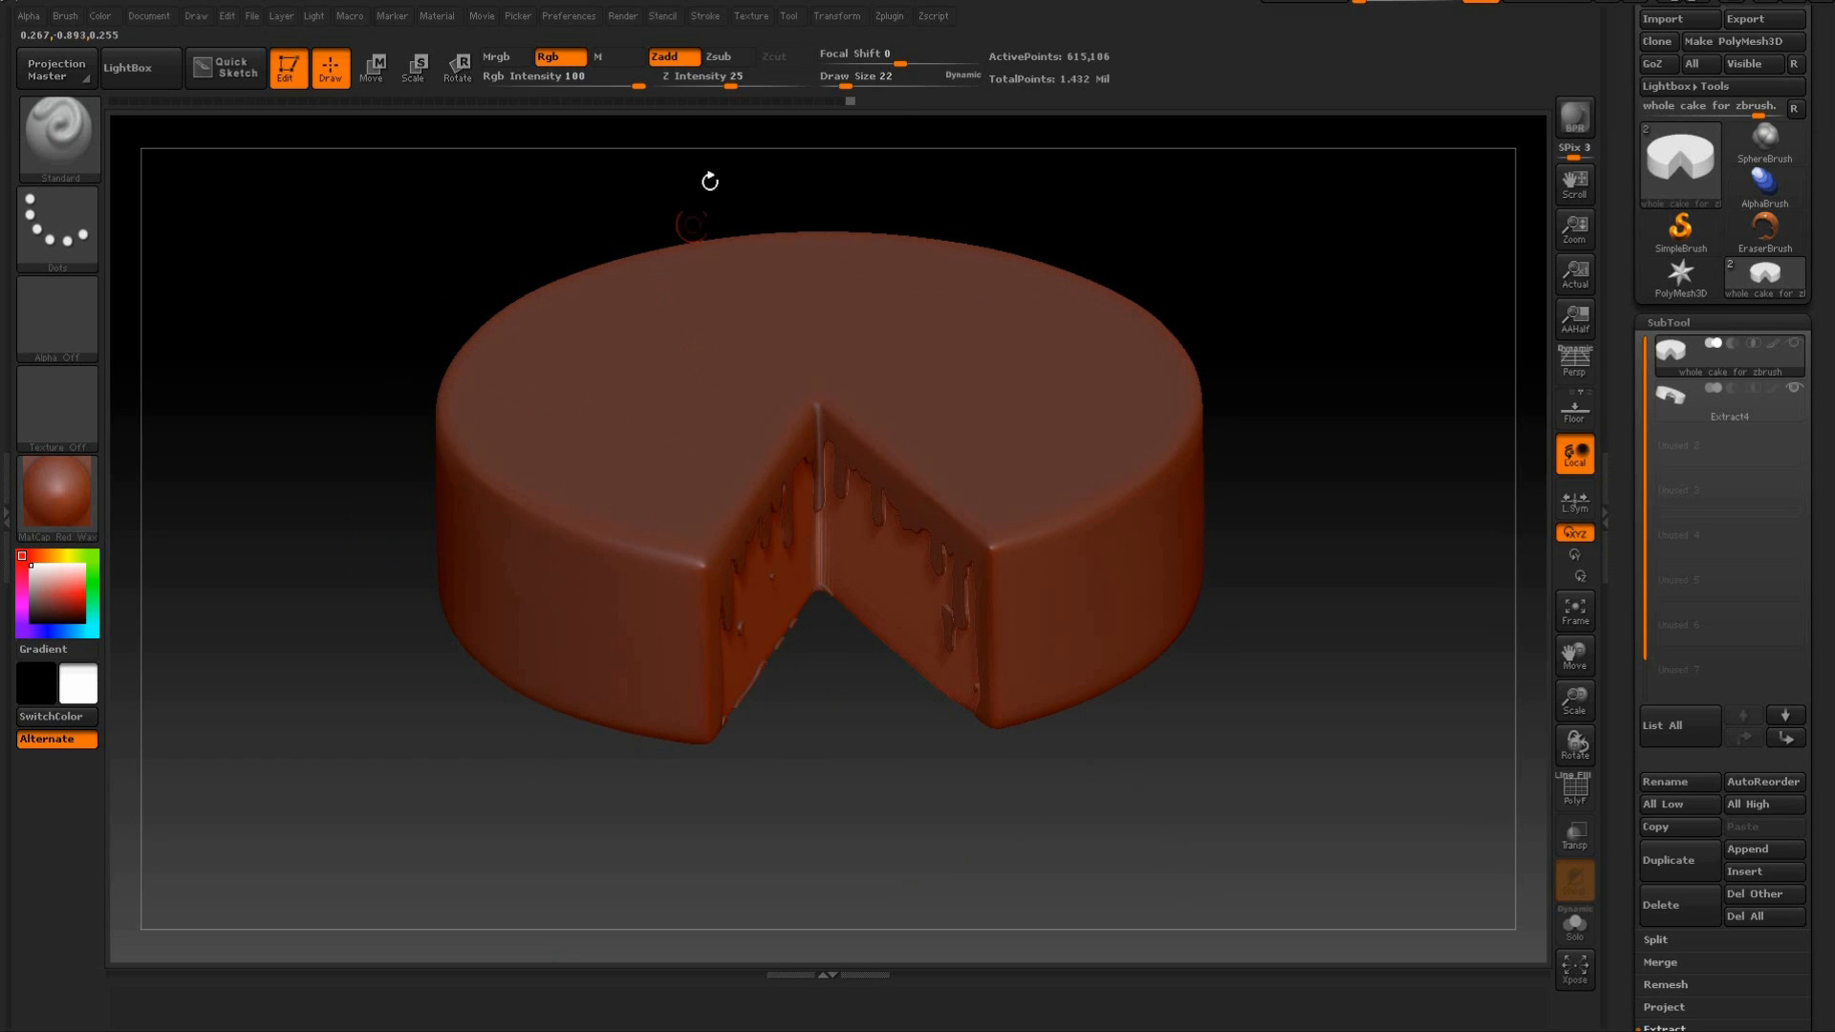
{"action": "left_click_drag", "start_coordinate": [845, 86], "coordinate": [872, 86]}
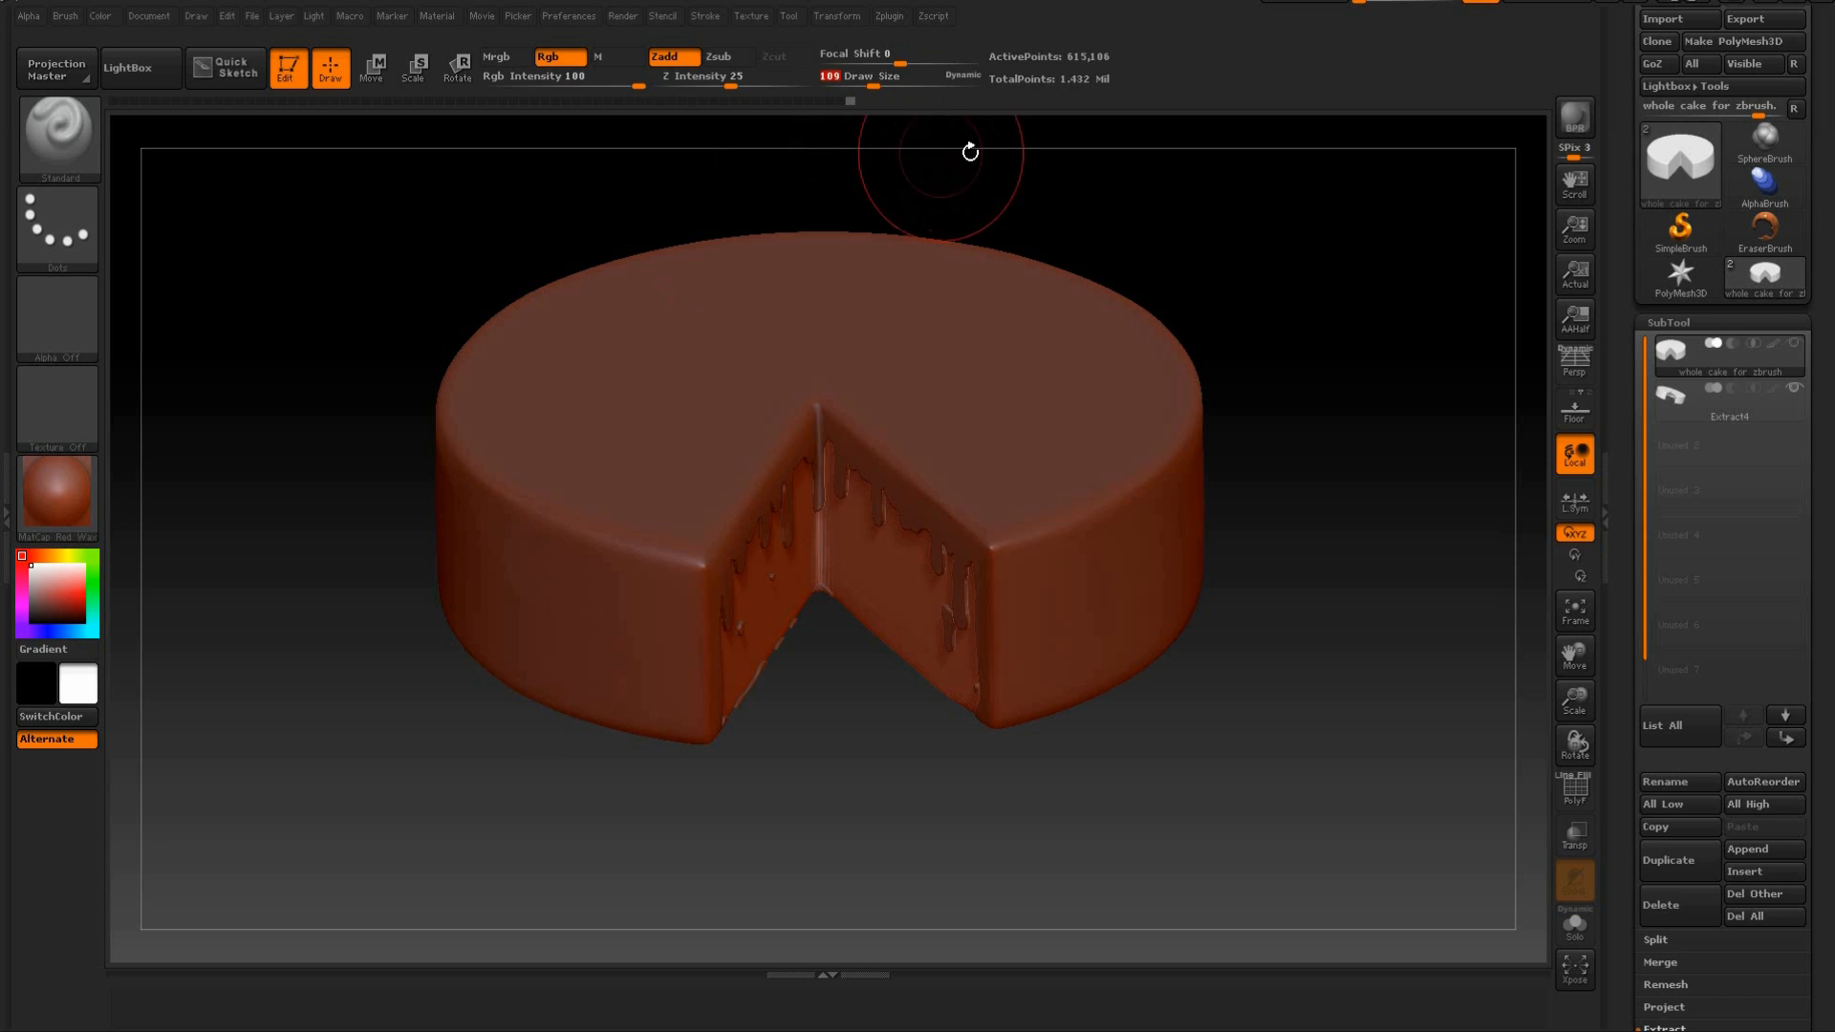
Select the extracted icing subtool and make the whole cake subtool visible beneath it.
{"action": "left_click_drag", "start_coordinate": [970, 152], "coordinate": [1057, 168]}
{"action": "left_click_drag", "start_coordinate": [1191, 234], "coordinate": [1247, 256]}
{"action": "mouse_move", "coordinate": [762, 261]}
{"action": "left_mouse_down"}
{"action": "mouse_move", "coordinate": [774, 233]}
{"action": "mouse_move", "coordinate": [749, 245]}
{"action": "mouse_move", "coordinate": [746, 286]}
{"action": "left_mouse_up"}
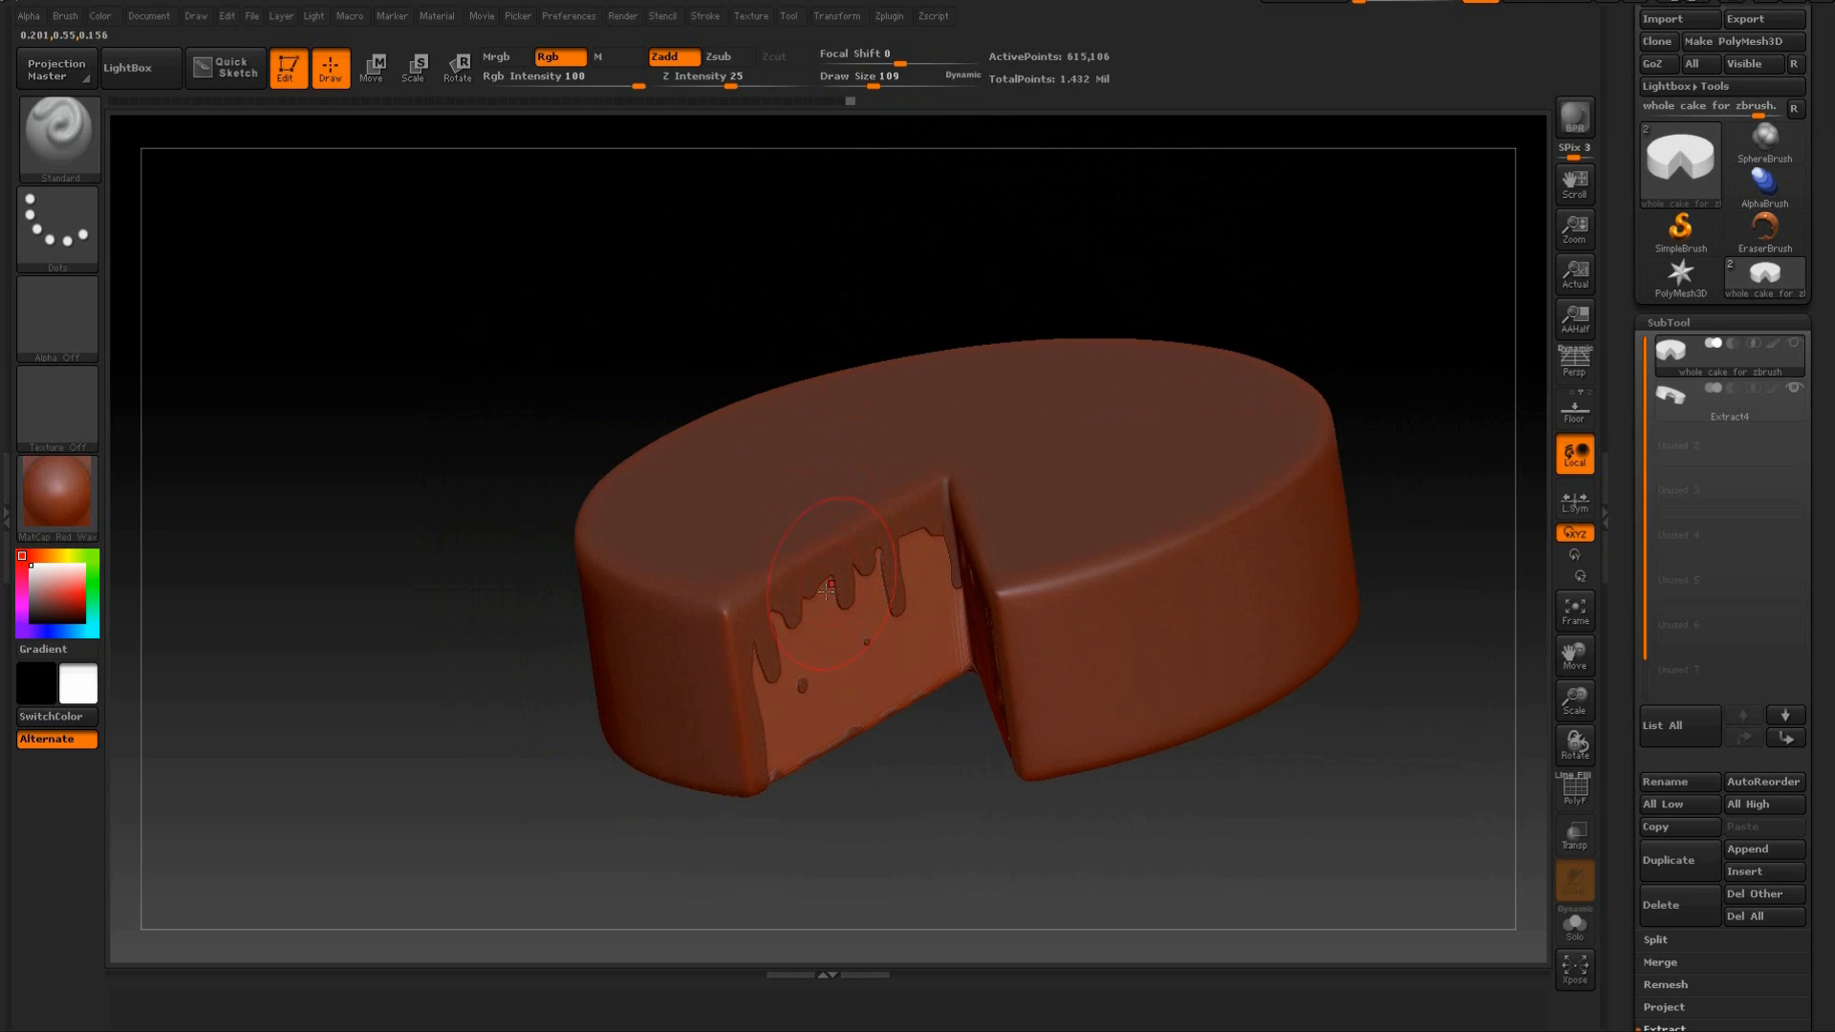
{"action": "key", "text": "shift"}
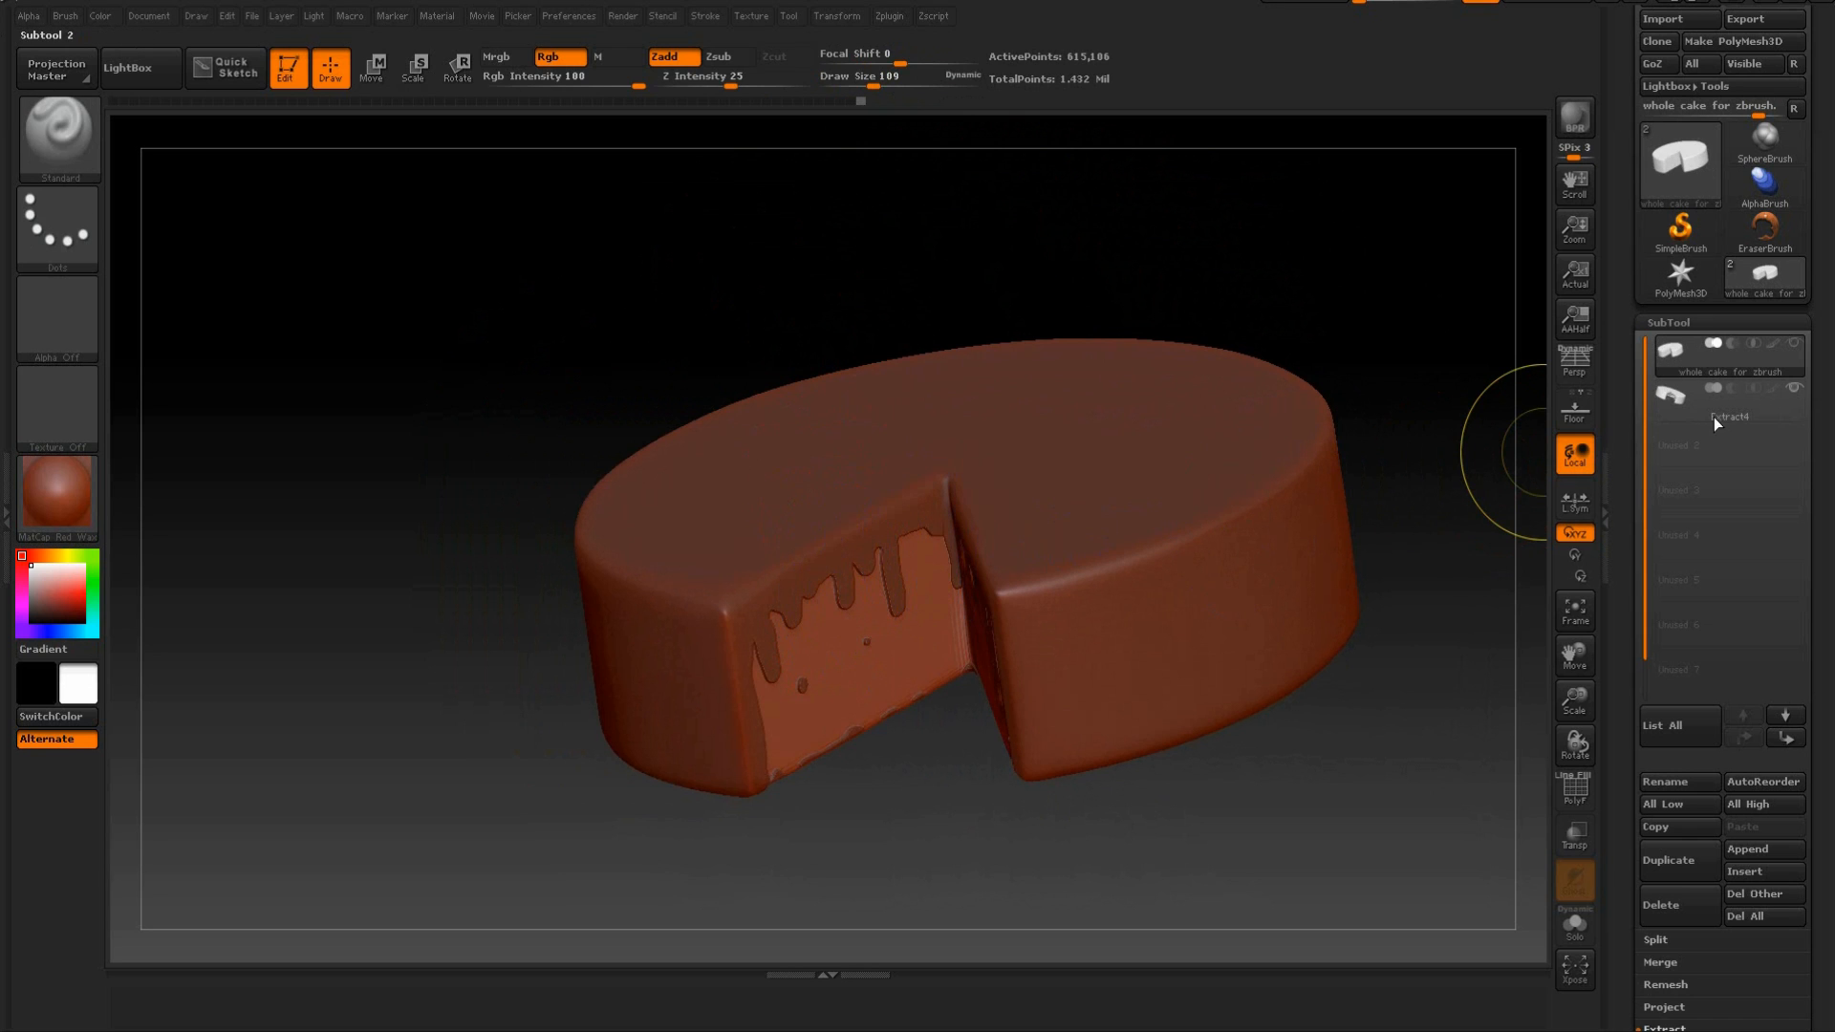
{"action": "left_click", "coordinate": [1673, 412]}
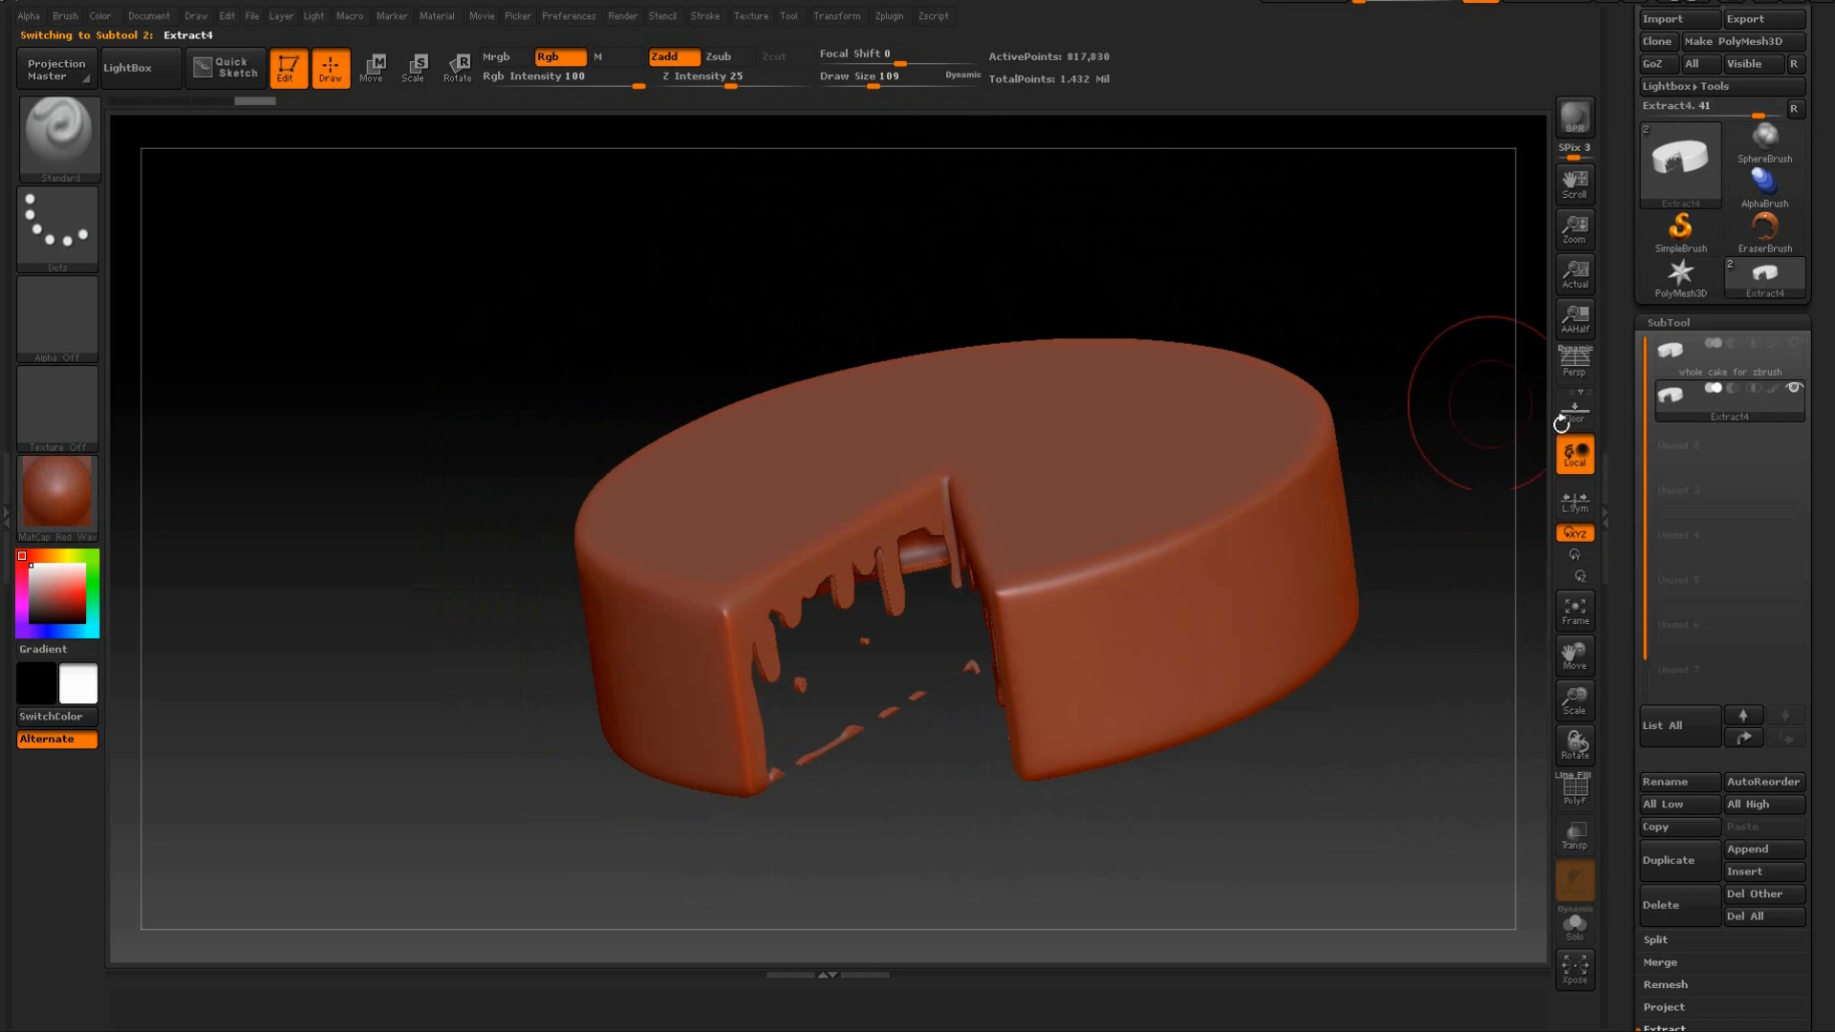
{"action": "left_click_drag", "start_coordinate": [1332, 296], "coordinate": [1357, 289]}
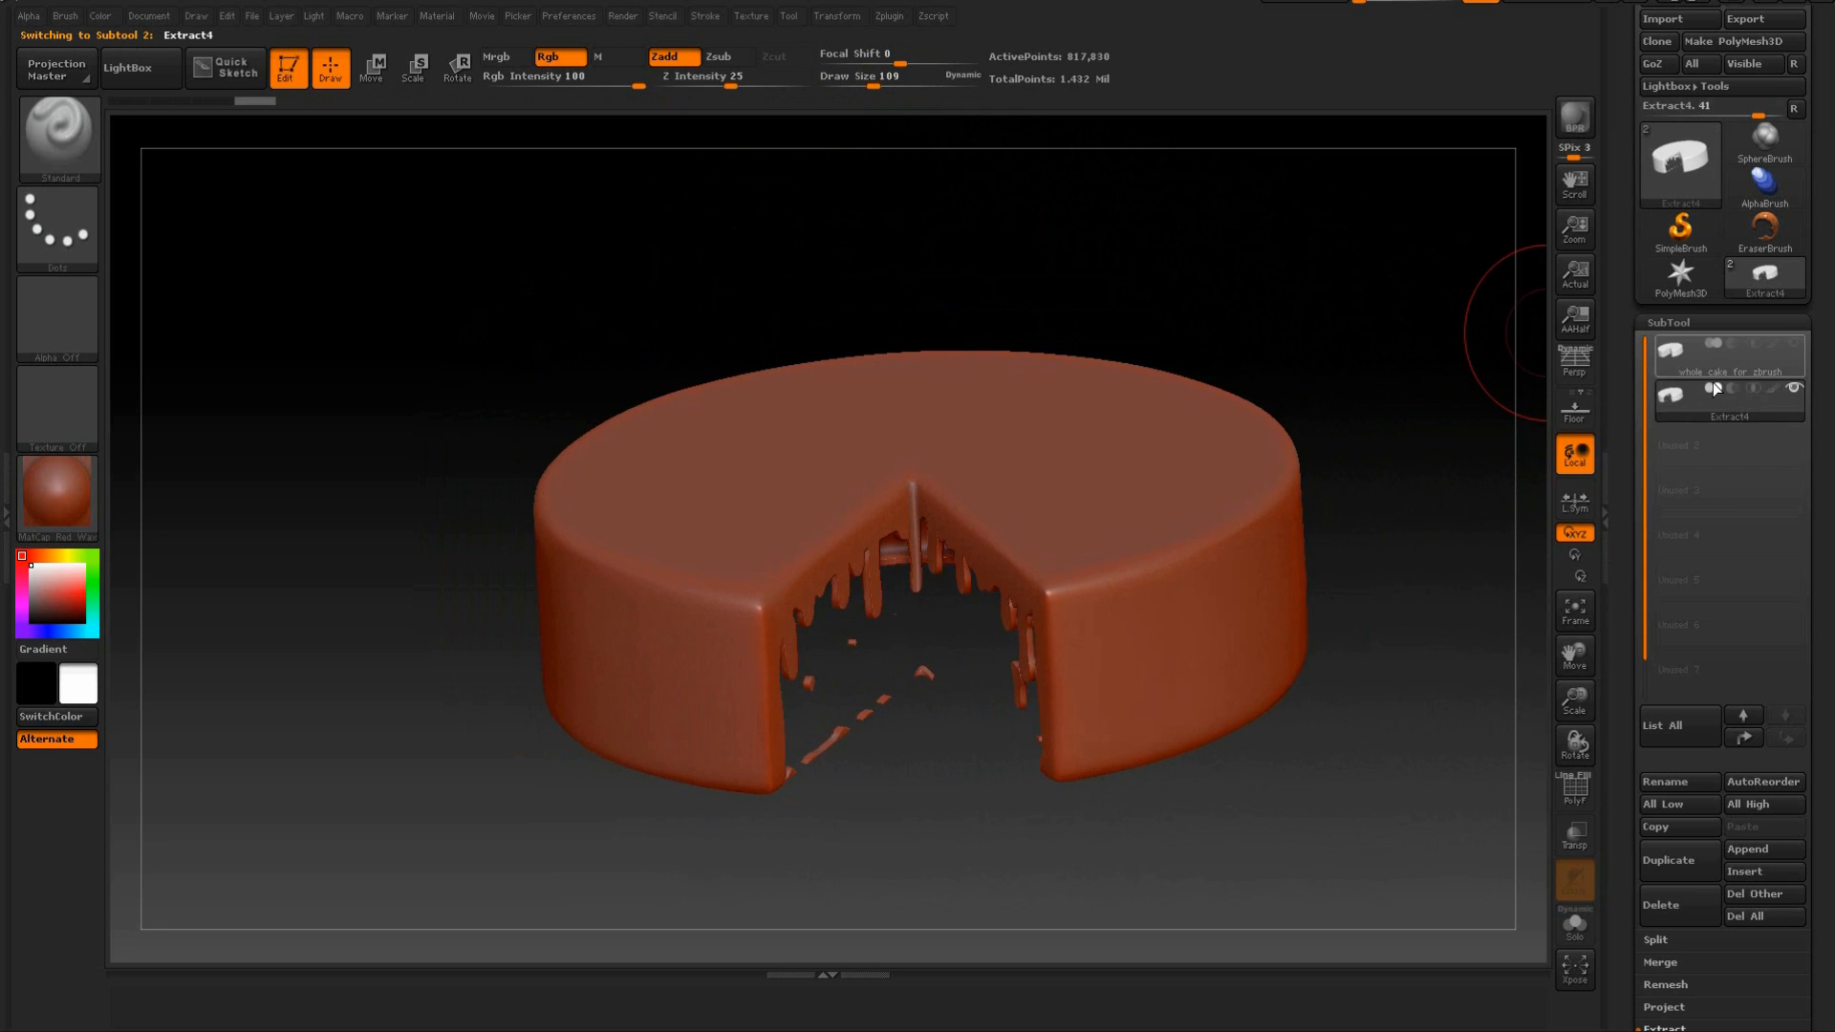
{"action": "left_click", "coordinate": [1792, 344]}
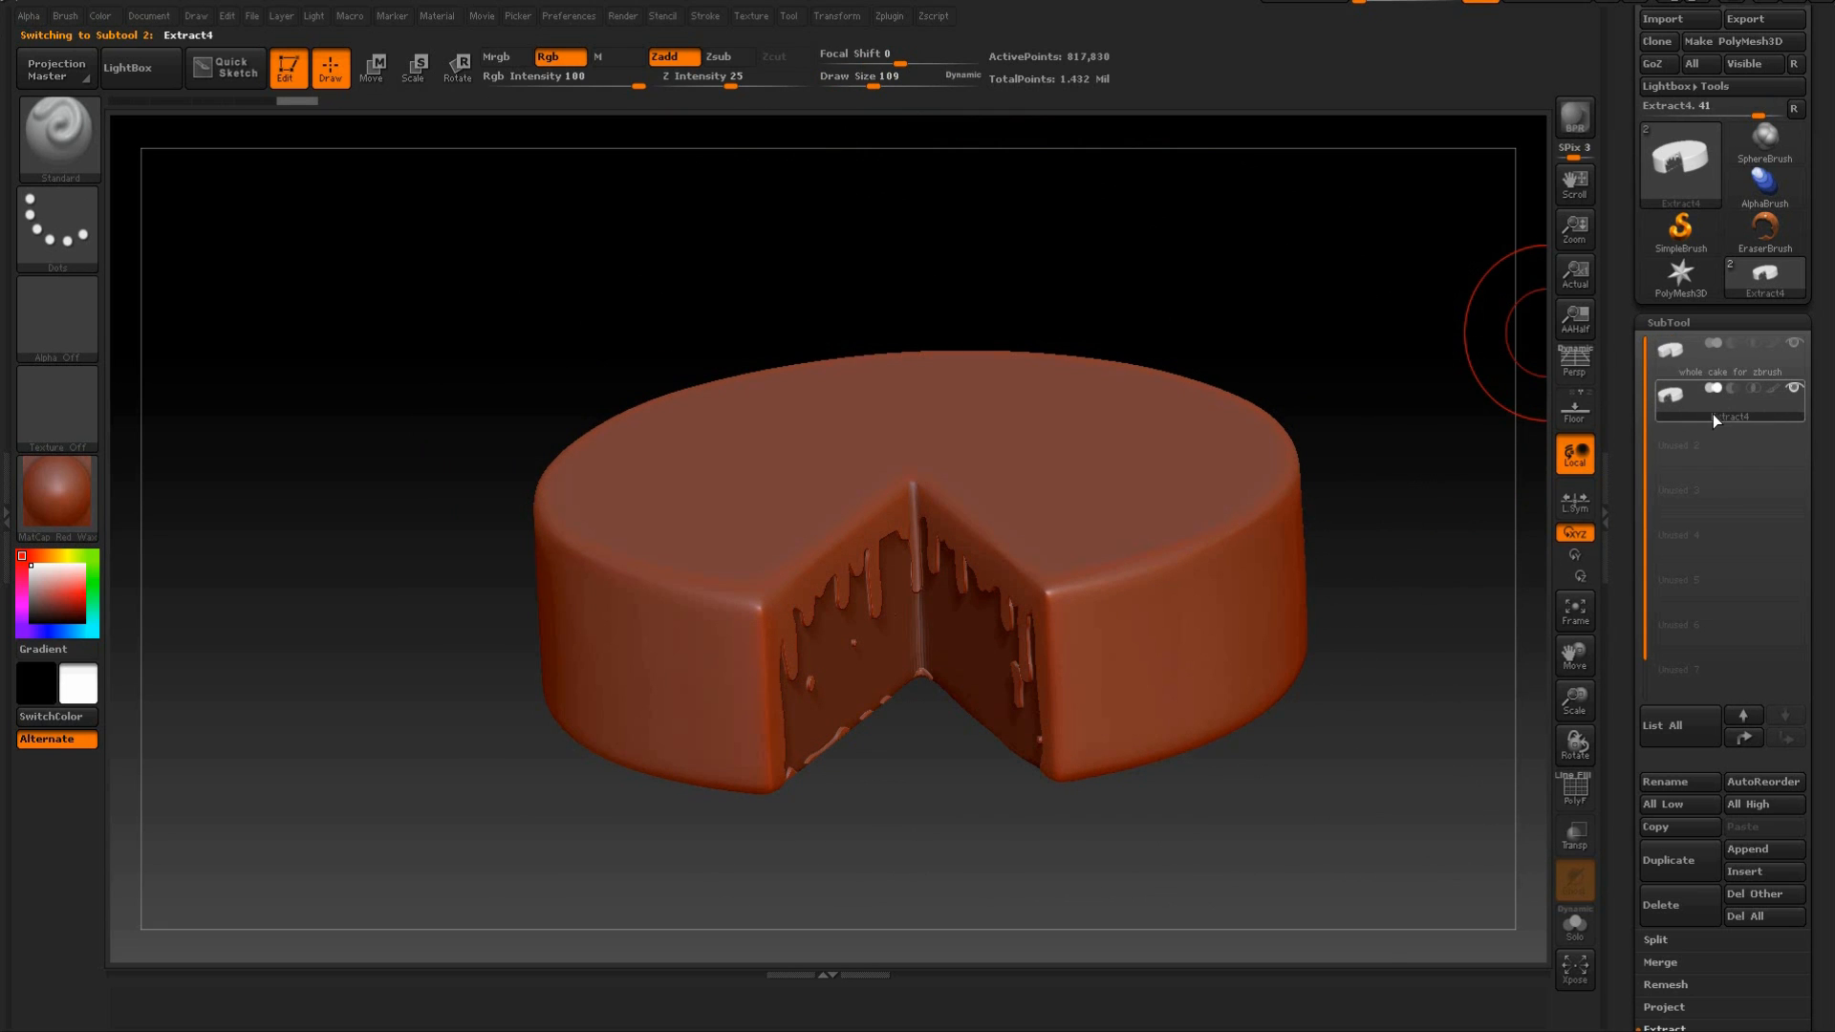
{"action": "mouse_move", "coordinate": [1705, 411]}
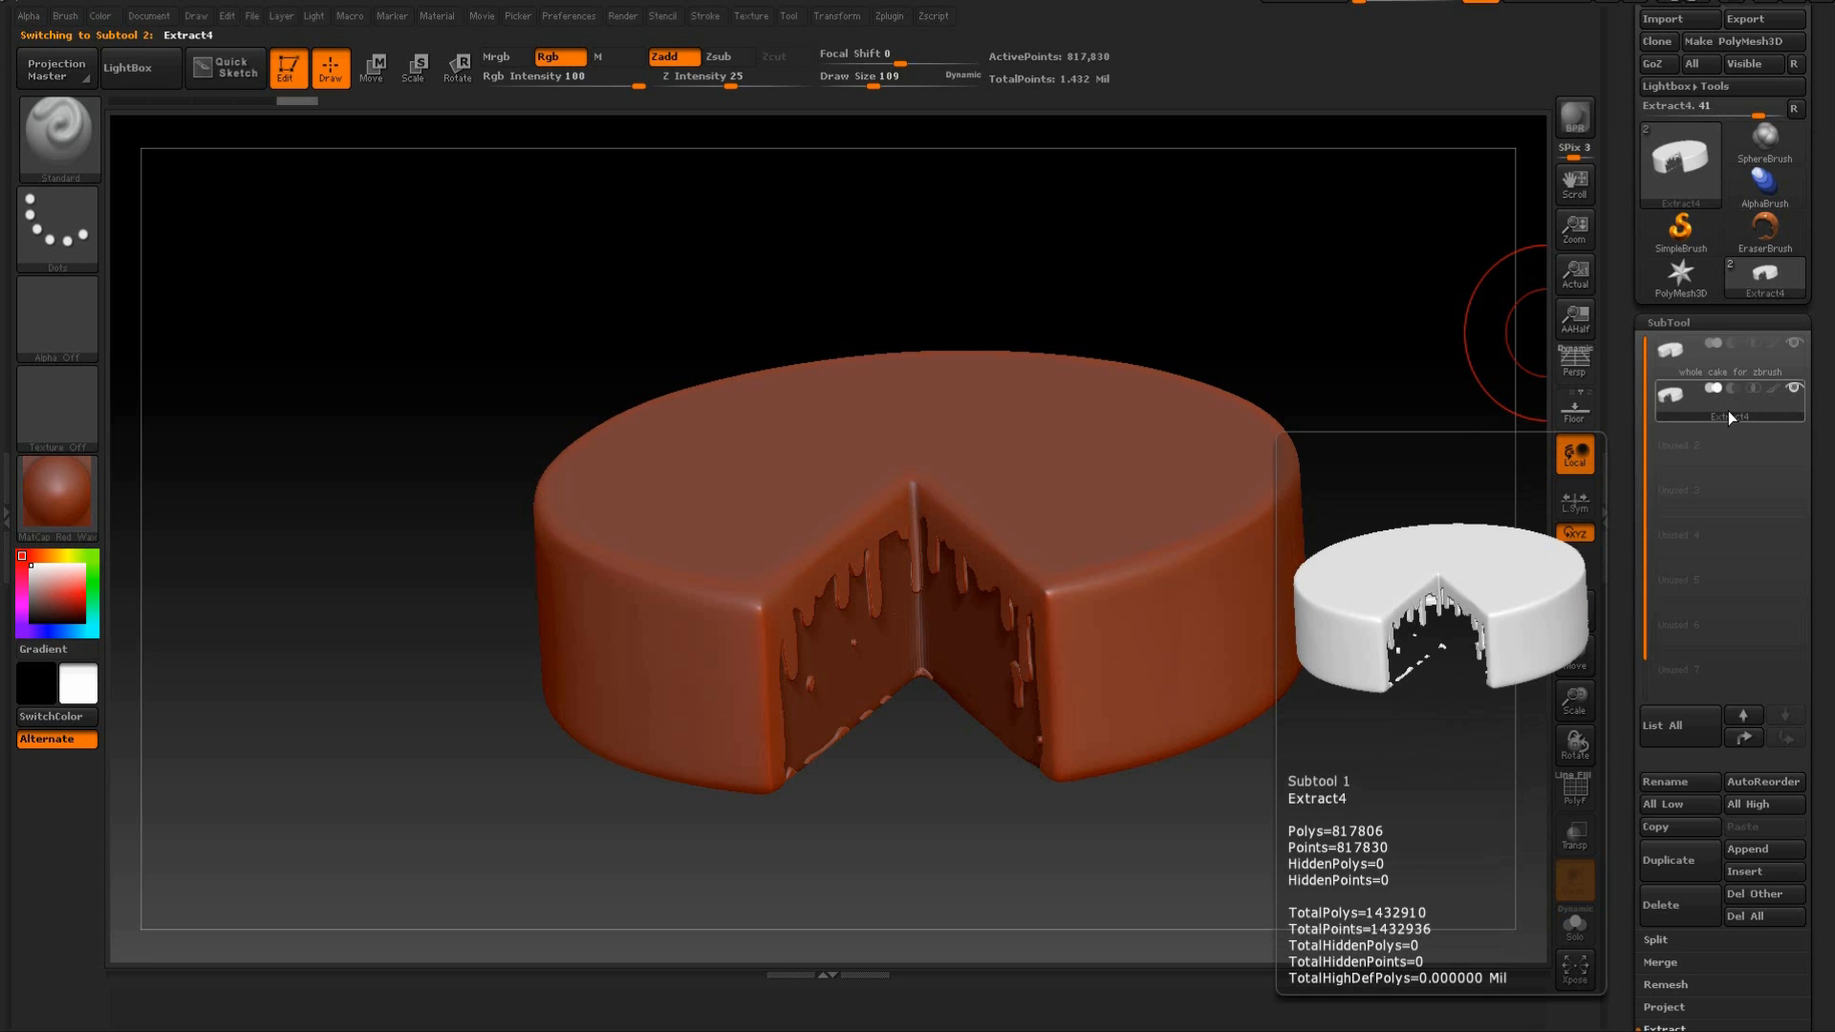
Smooth the icing drips and edges on the first cut face with the Smooth brush.
{"action": "left_click_drag", "start_coordinate": [1233, 233], "coordinate": [1124, 296]}
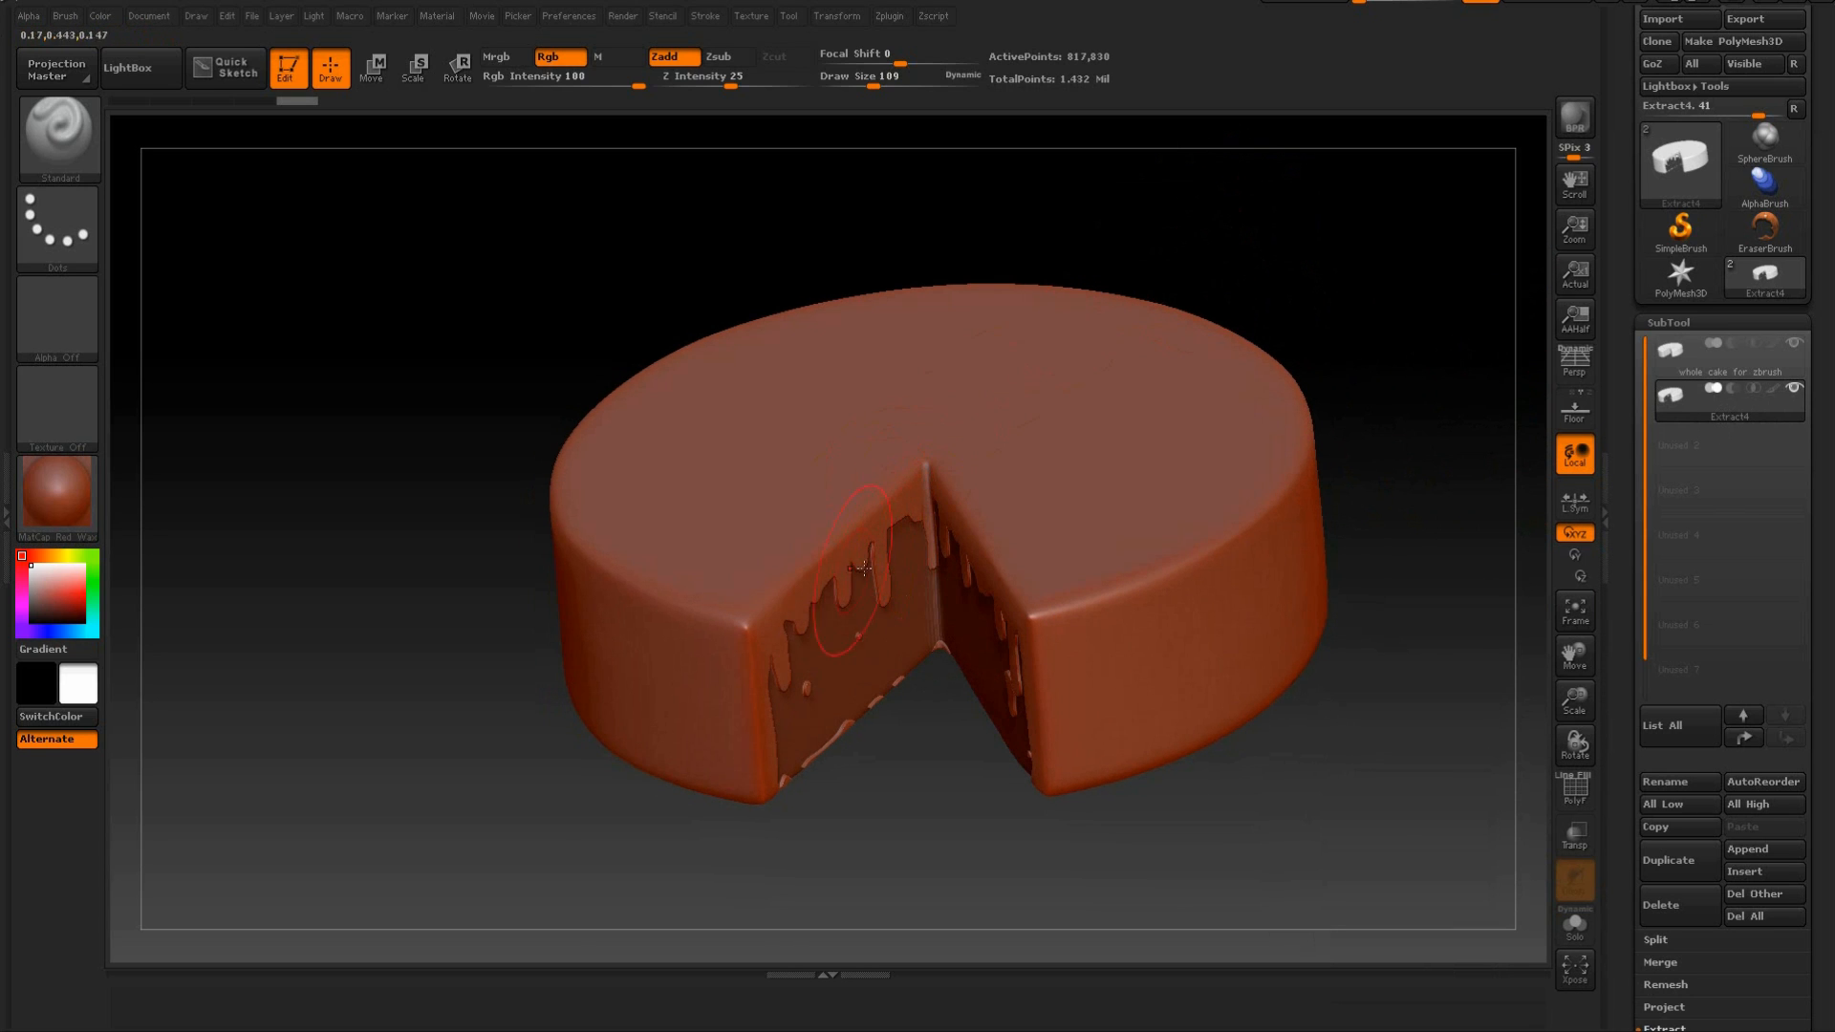
{"action": "key", "text": "shift"}
{"action": "left_click_drag", "start_coordinate": [885, 631], "coordinate": [807, 604], "text": "shift"}
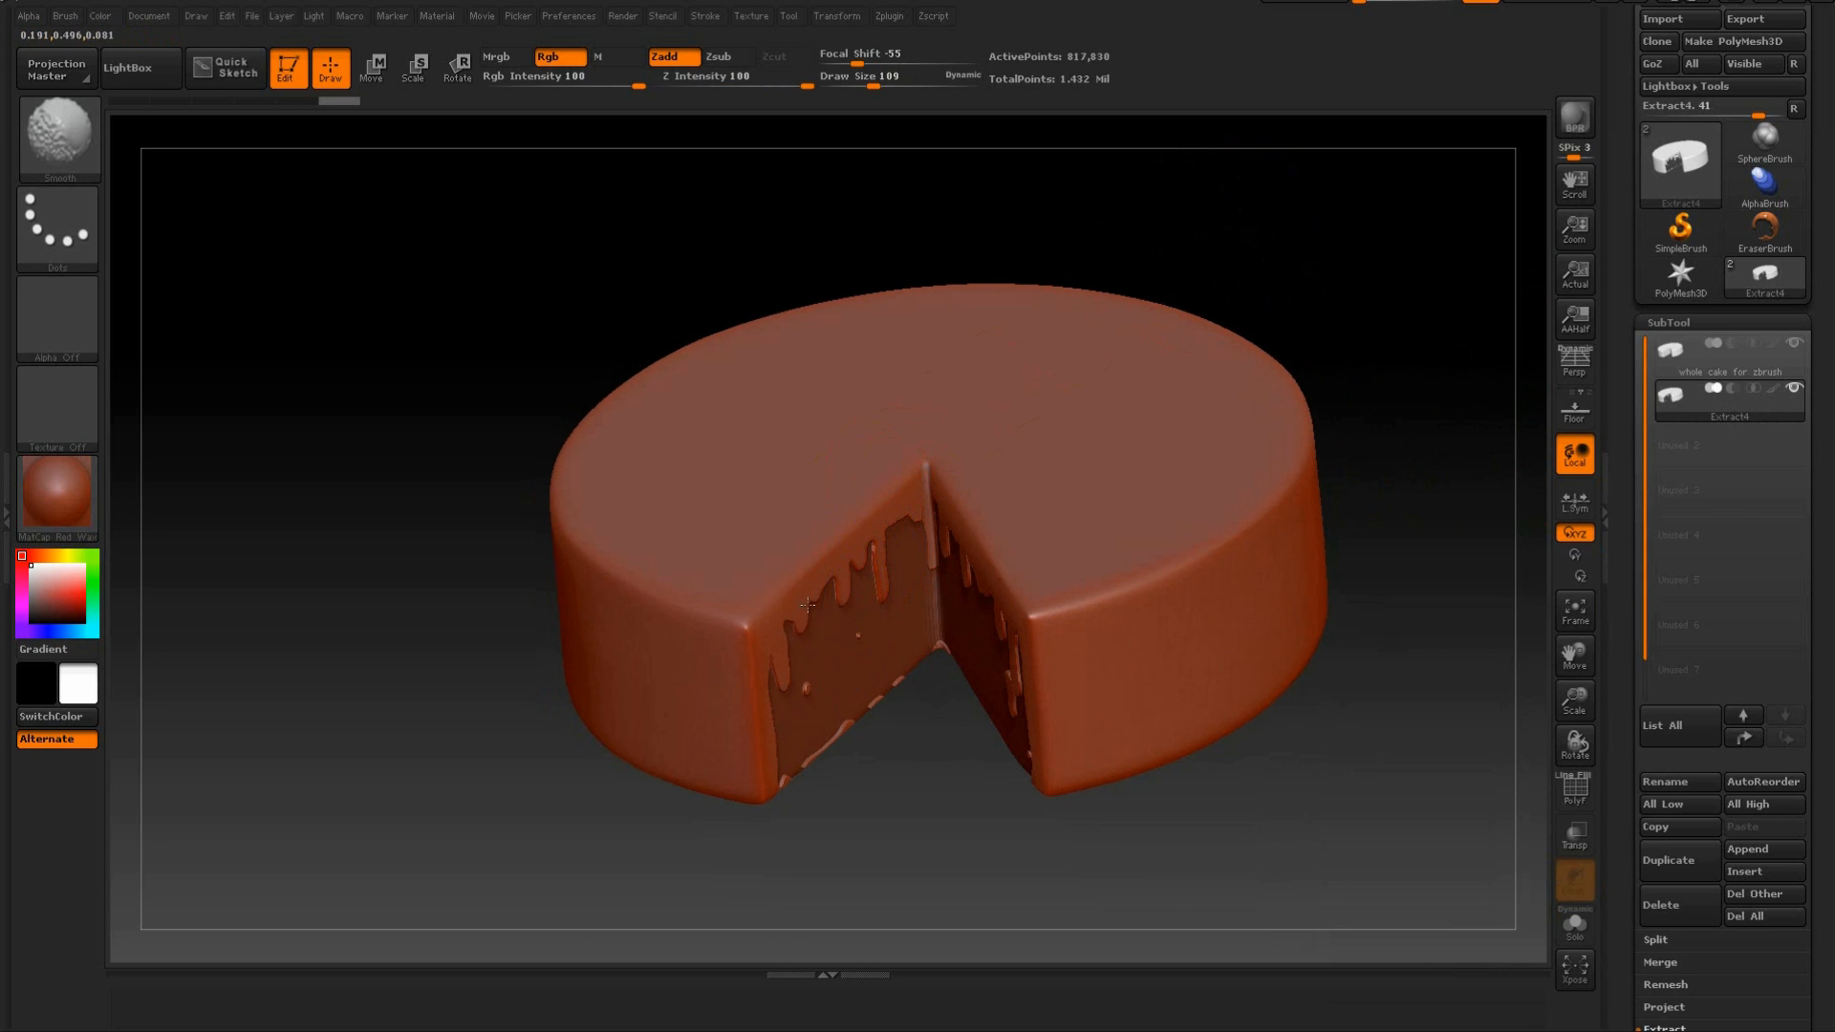
{"action": "left_click_drag", "start_coordinate": [814, 673], "coordinate": [811, 690], "text": "shift"}
{"action": "left_click_drag", "start_coordinate": [858, 880], "coordinate": [844, 730]}
{"action": "left_click_drag", "start_coordinate": [716, 644], "coordinate": [731, 621], "text": "shift"}
{"action": "left_click_drag", "start_coordinate": [770, 392], "coordinate": [776, 511]}
{"action": "left_click_drag", "start_coordinate": [880, 464], "coordinate": [895, 465], "text": "shift"}
Smooth the icing drips and edges on the opposite cut face of the cake.
{"action": "mouse_move", "coordinate": [1041, 238]}
{"action": "left_mouse_down"}
{"action": "mouse_move", "coordinate": [955, 552]}
{"action": "mouse_move", "coordinate": [962, 599]}
{"action": "mouse_move", "coordinate": [1063, 591]}
{"action": "left_mouse_up"}
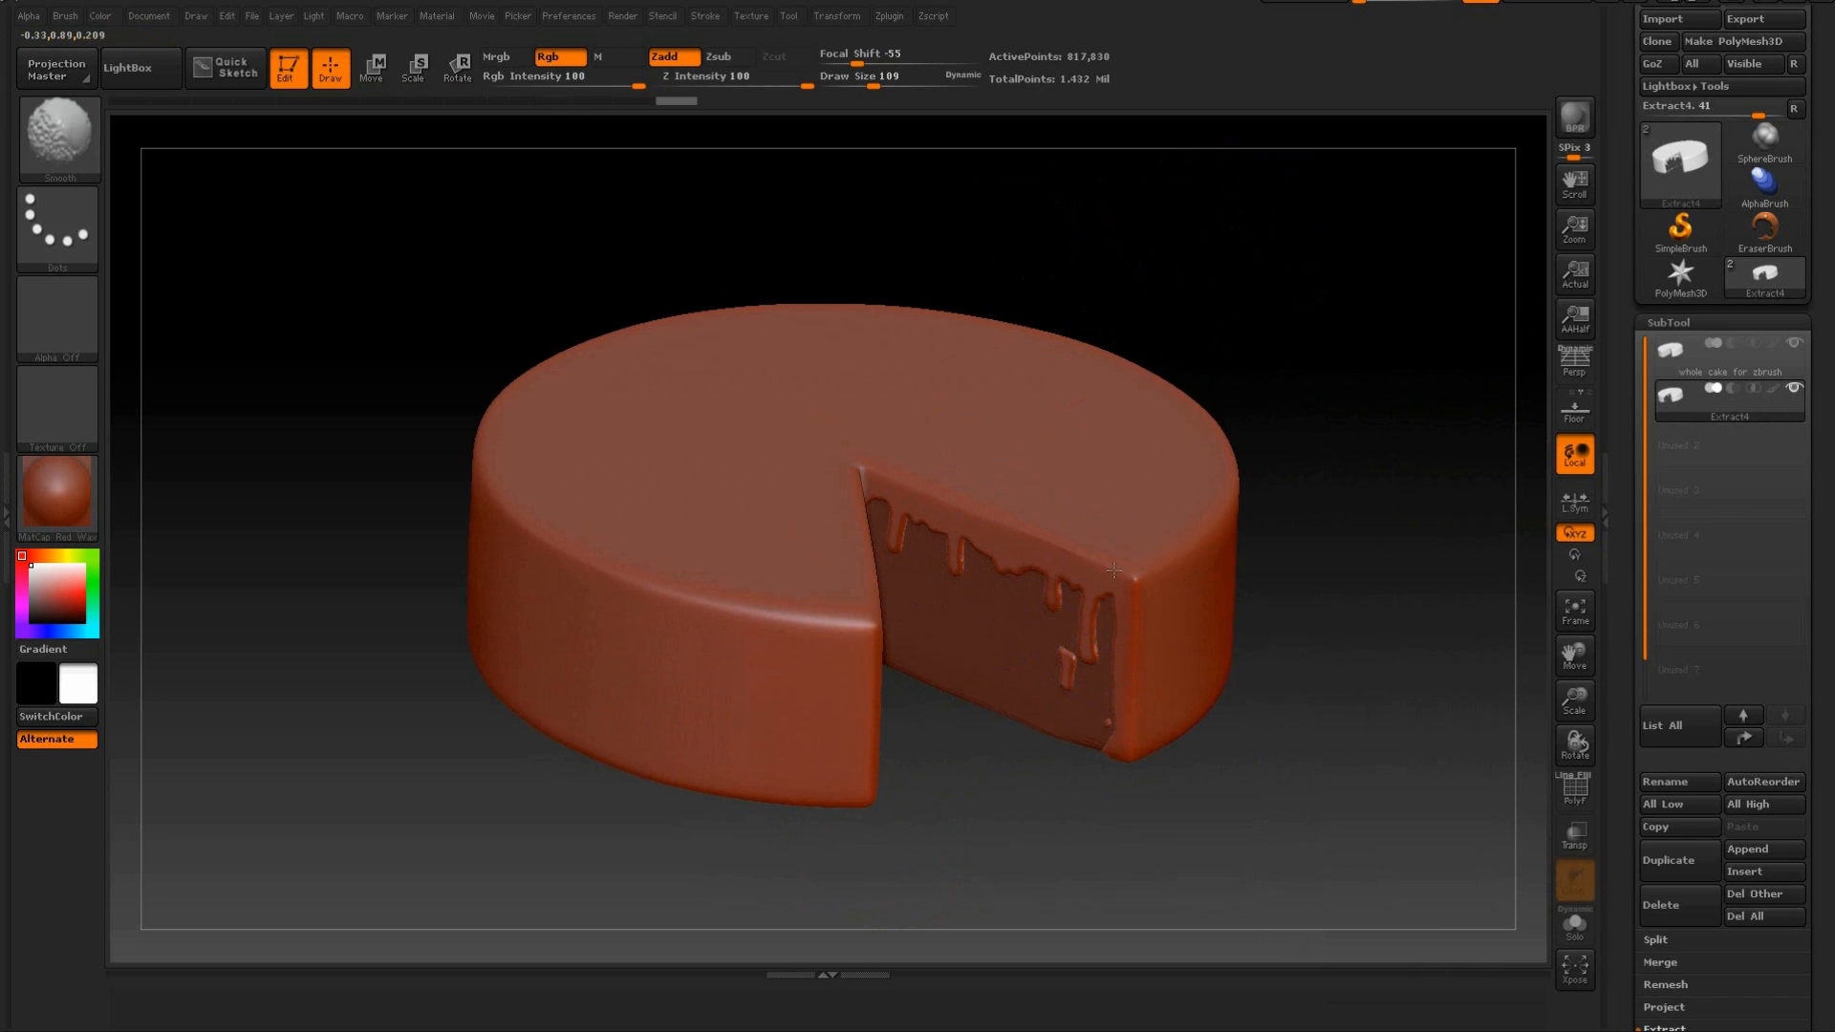
{"action": "left_click_drag", "start_coordinate": [1084, 327], "coordinate": [987, 414]}
{"action": "left_click_drag", "start_coordinate": [765, 697], "coordinate": [860, 744], "text": "shift"}
{"action": "left_click_drag", "start_coordinate": [796, 687], "coordinate": [880, 717], "text": "shift"}
{"action": "mouse_move", "coordinate": [909, 787]}
{"action": "left_mouse_down"}
{"action": "mouse_move", "coordinate": [911, 691]}
{"action": "mouse_move", "coordinate": [1062, 772]}
{"action": "mouse_move", "coordinate": [1185, 723]}
{"action": "left_mouse_up"}
{"action": "left_click_drag", "start_coordinate": [1215, 580], "coordinate": [1109, 546], "text": "shift"}
Smooth the upper drips on the first cut face again and examine their rounded edges up close.
{"action": "left_click_drag", "start_coordinate": [1240, 251], "coordinate": [1057, 315]}
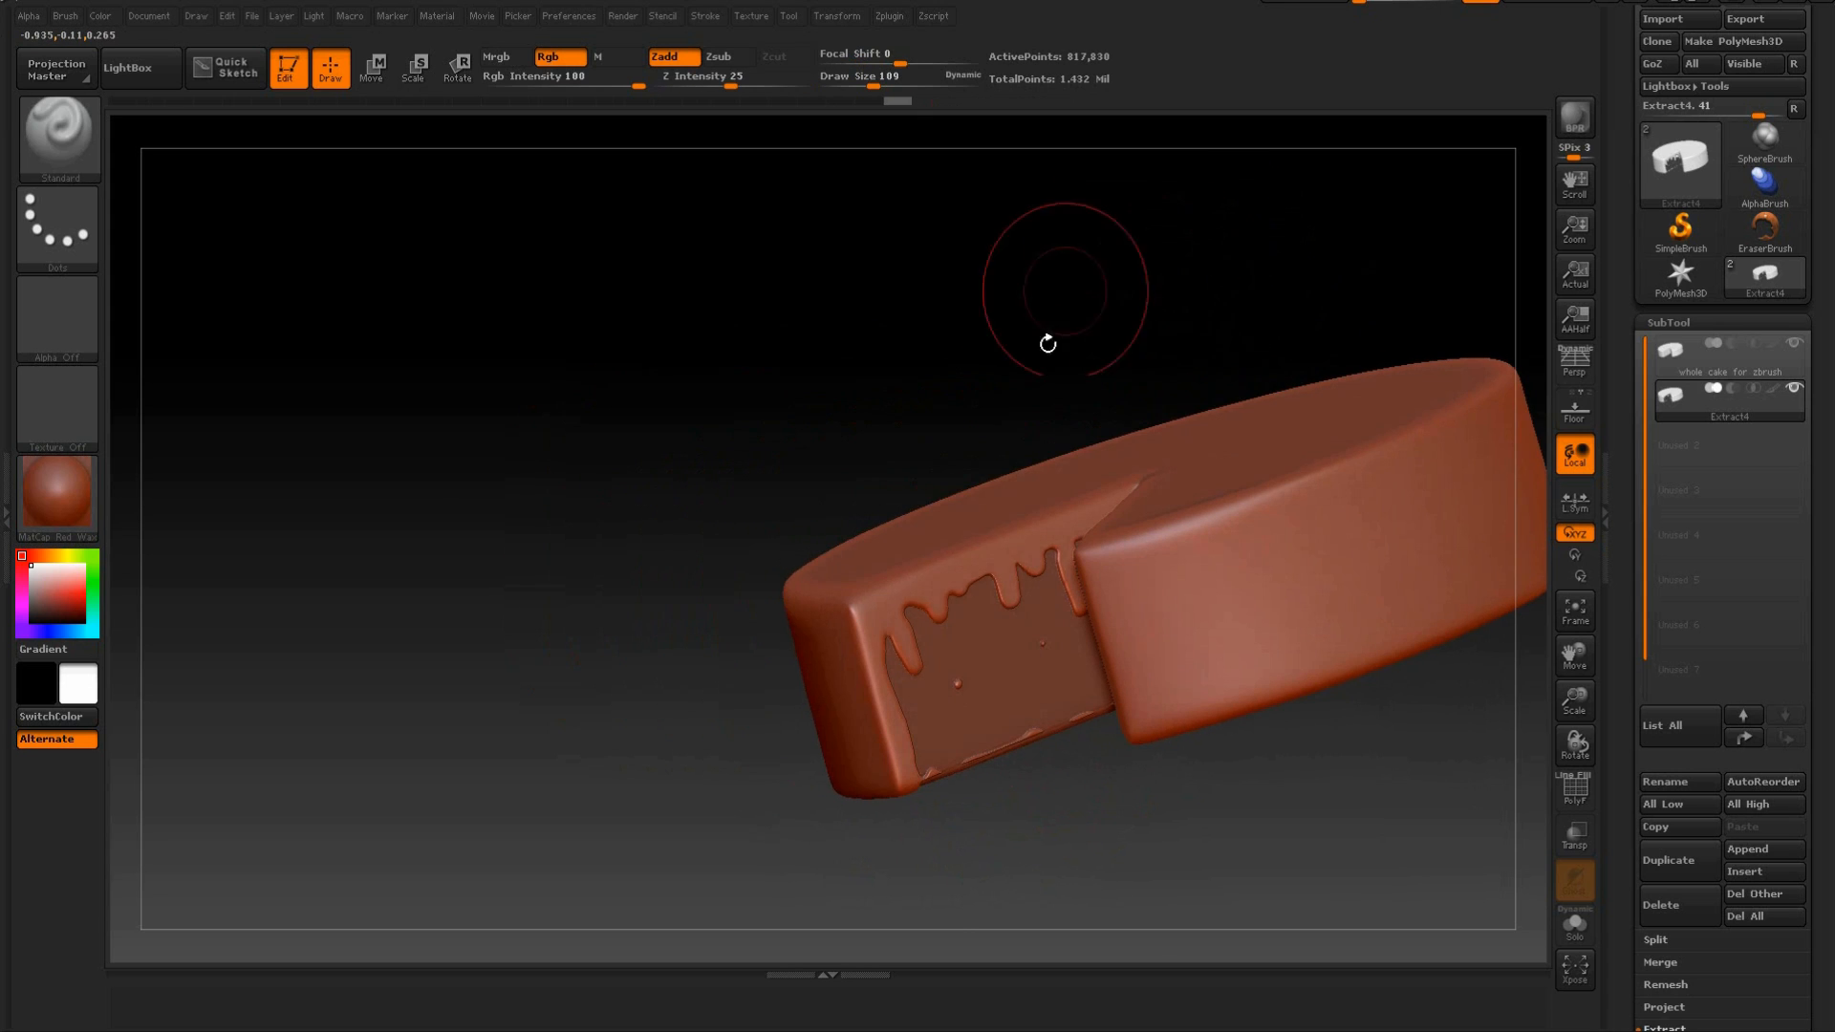
{"action": "left_click_drag", "start_coordinate": [1032, 540], "coordinate": [875, 588], "text": "shift"}
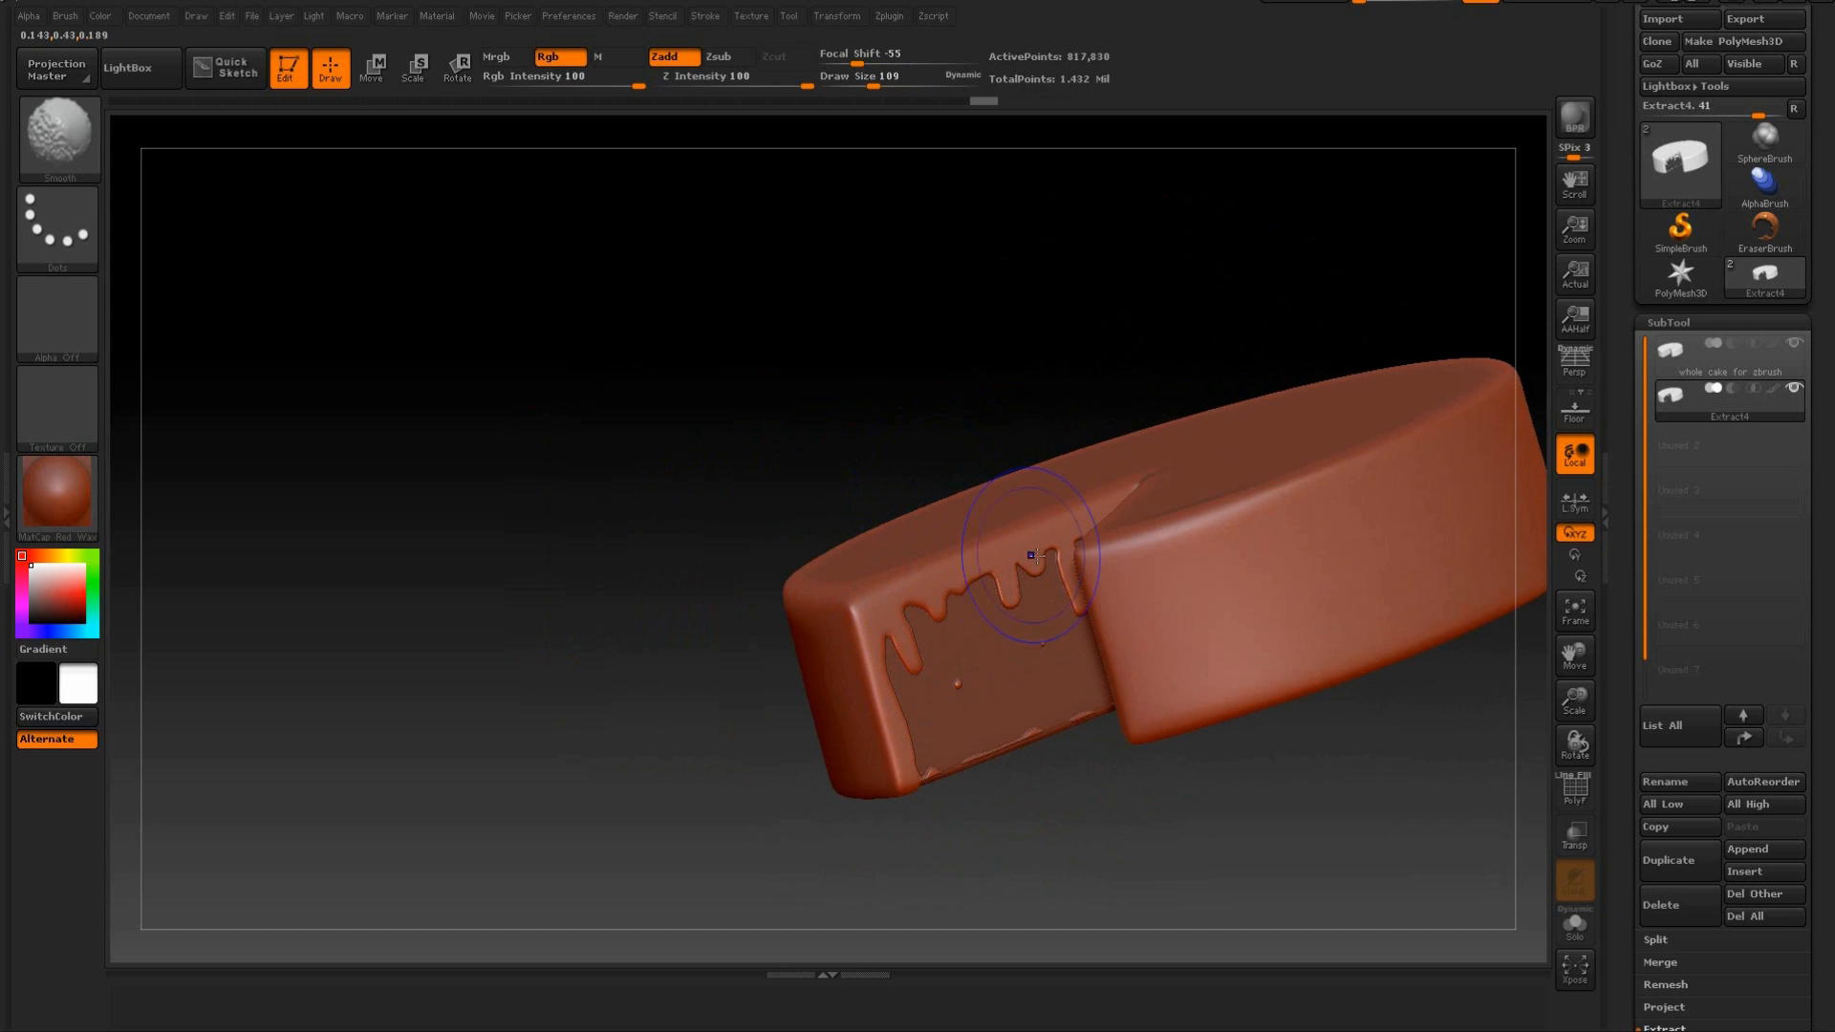
{"action": "left_click_drag", "start_coordinate": [1004, 315], "coordinate": [1018, 449], "text": "alt"}
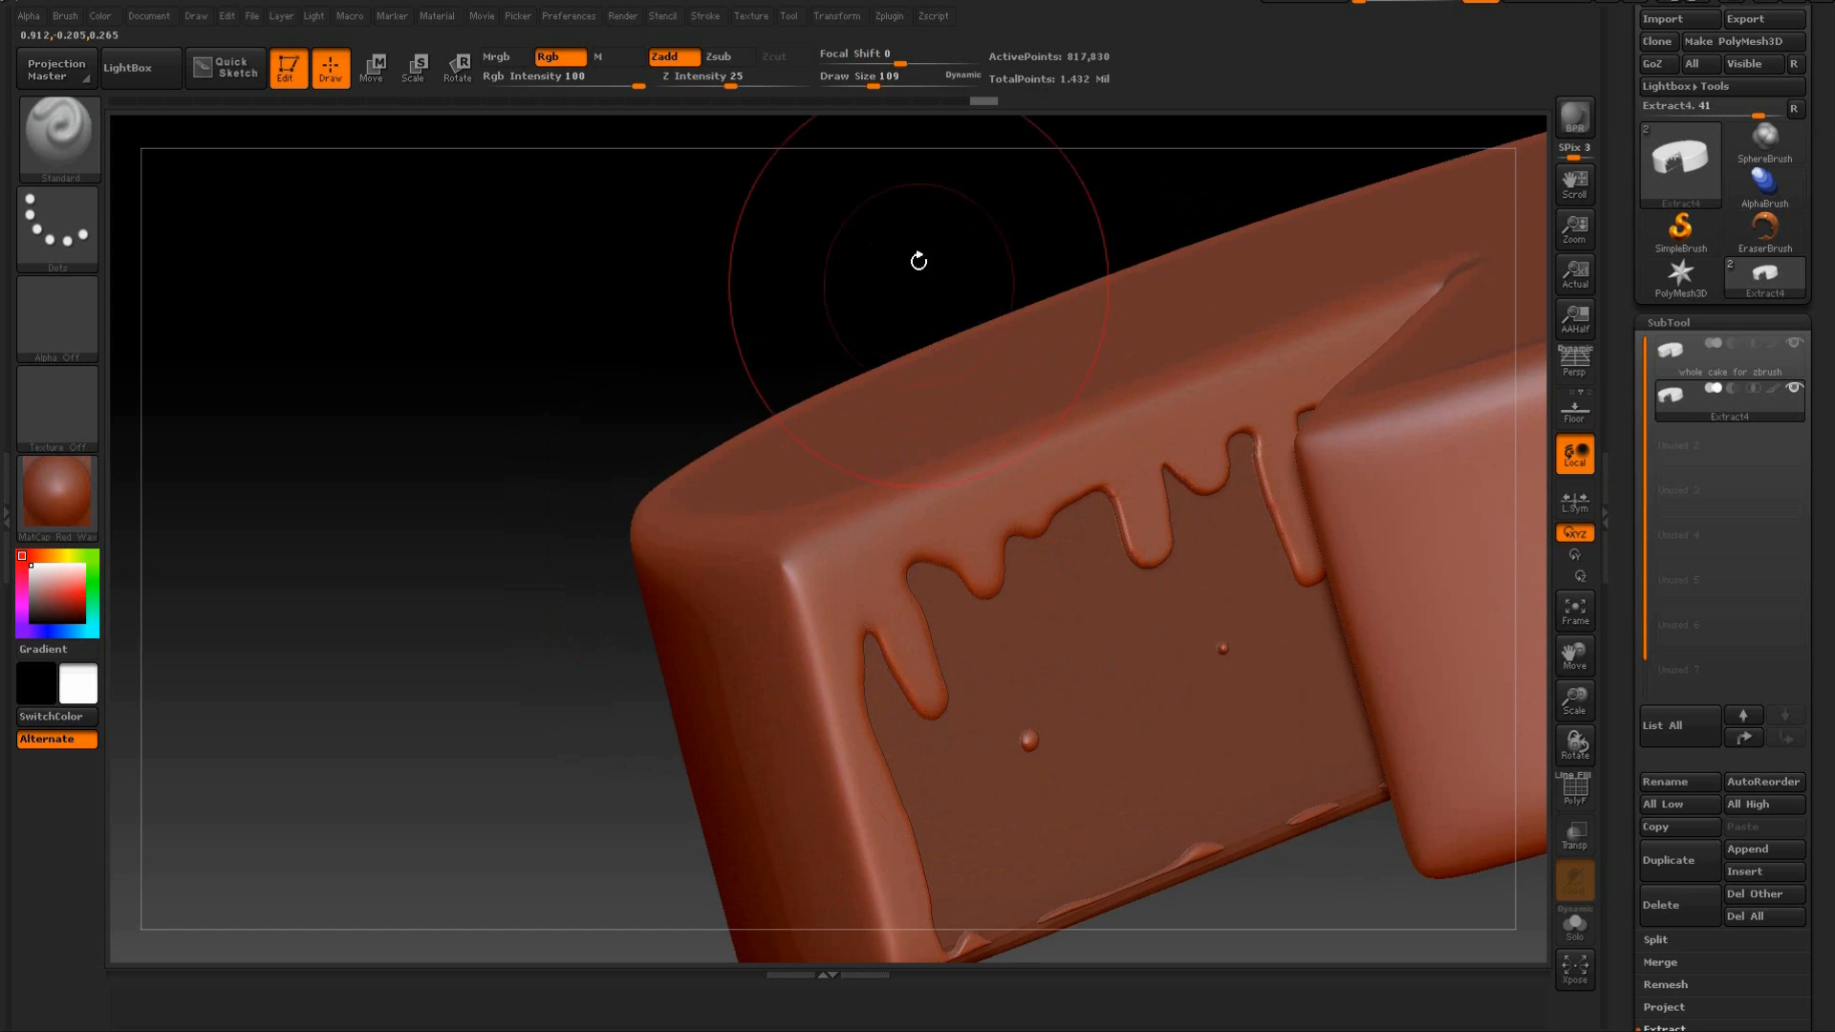
{"action": "left_click_drag", "start_coordinate": [918, 270], "coordinate": [1120, 399]}
{"action": "left_click_drag", "start_coordinate": [1338, 782], "coordinate": [1068, 572]}
{"action": "left_click_drag", "start_coordinate": [688, 378], "coordinate": [726, 440]}
{"action": "left_click_drag", "start_coordinate": [597, 340], "coordinate": [638, 327]}
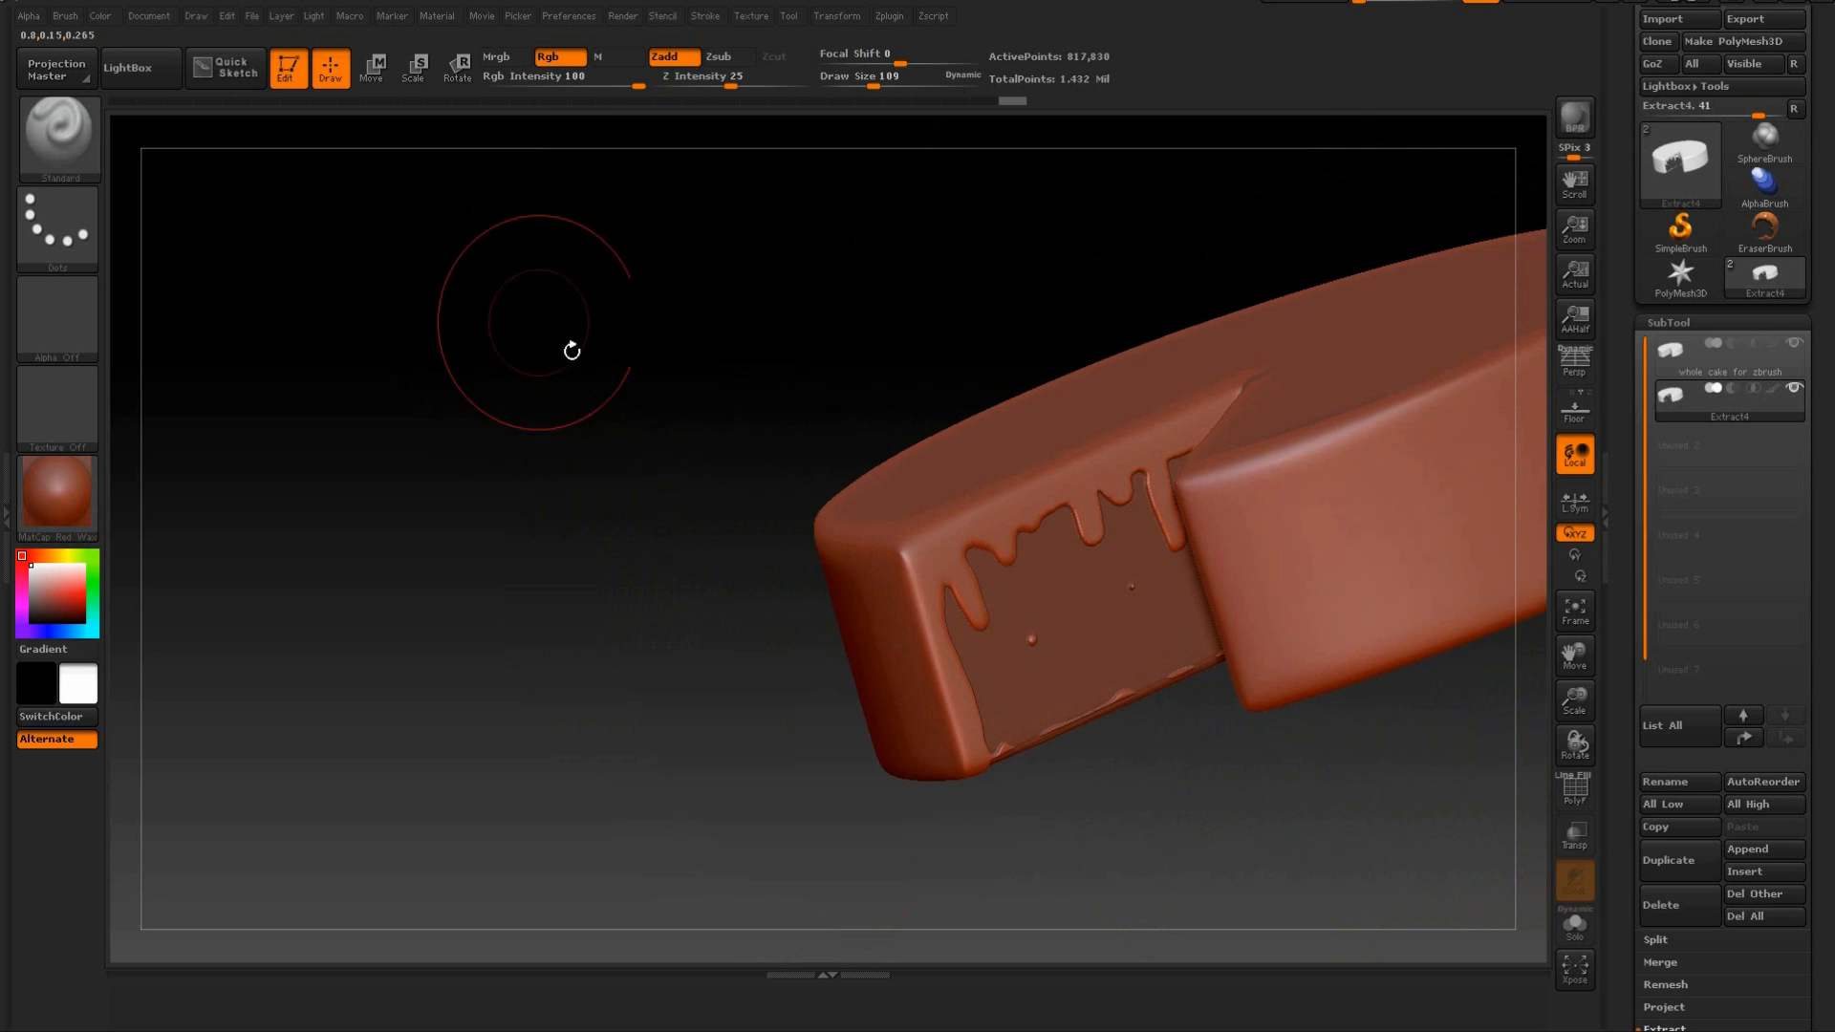
{"action": "left_click_drag", "start_coordinate": [496, 393], "coordinate": [577, 258]}
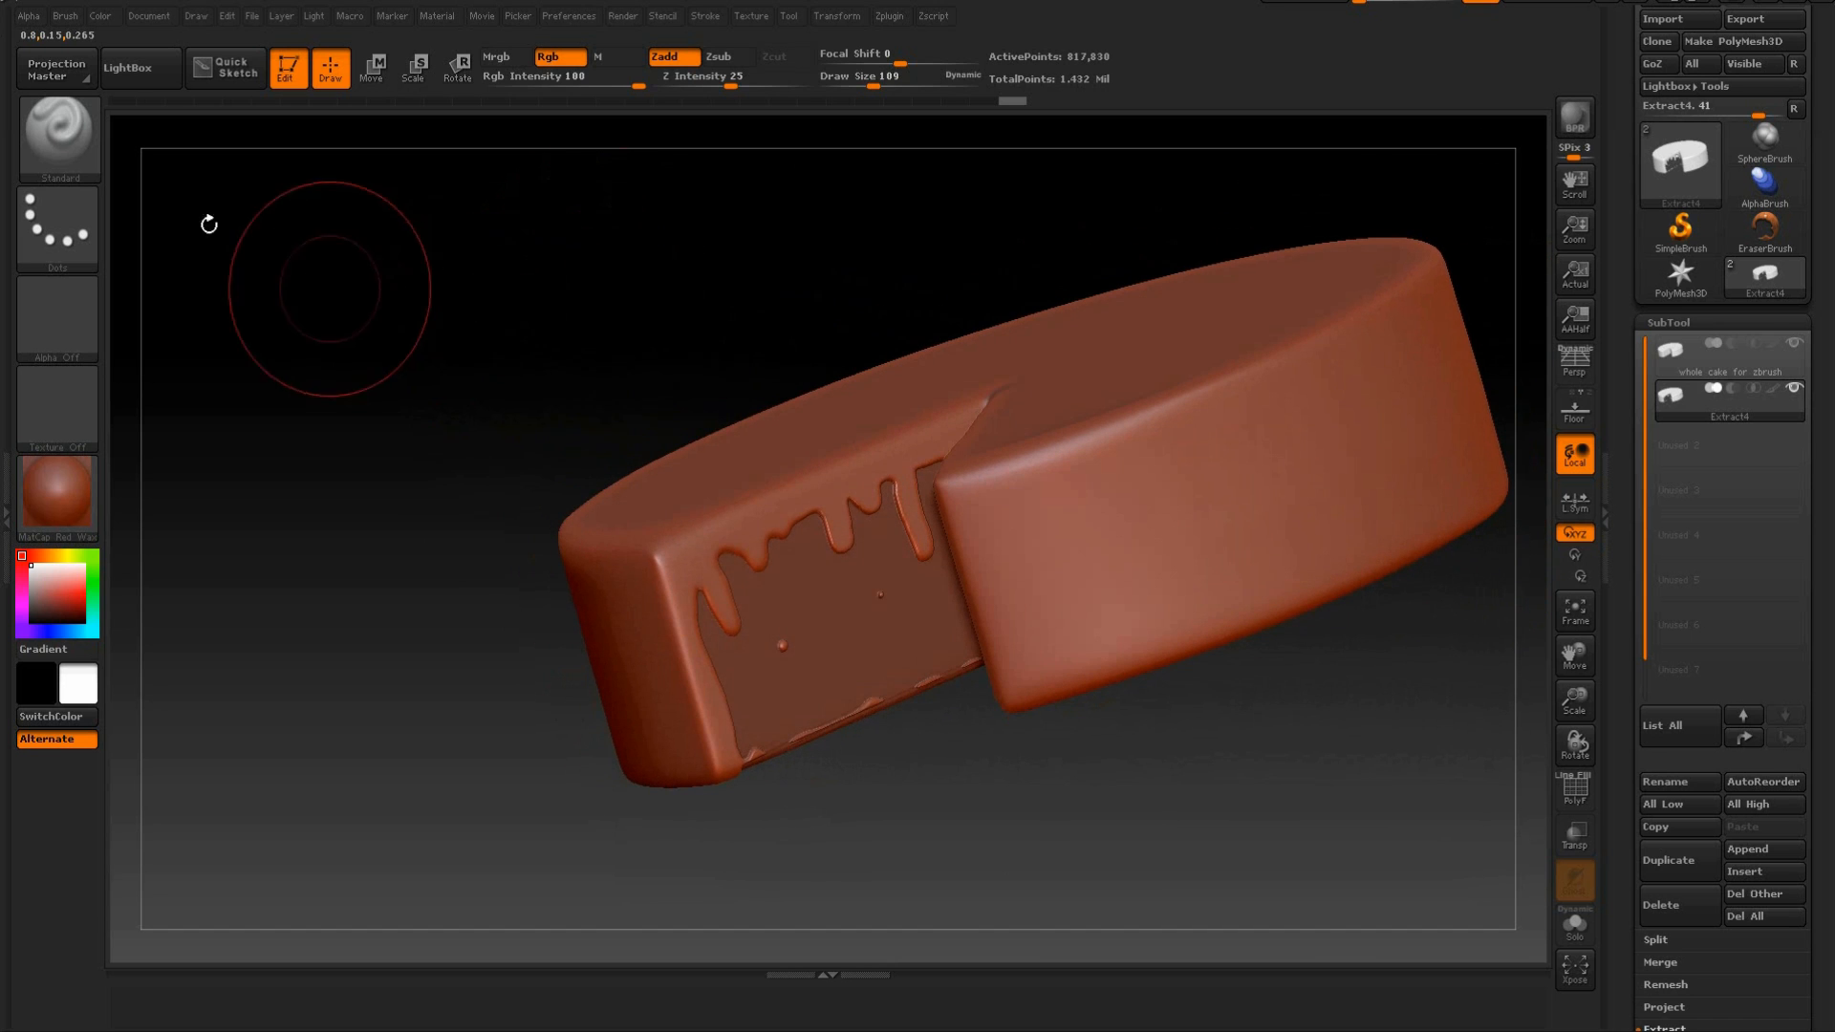
Switch the sculpting brush from Standard to SnakeHook.
{"action": "left_click", "coordinate": [65, 143]}
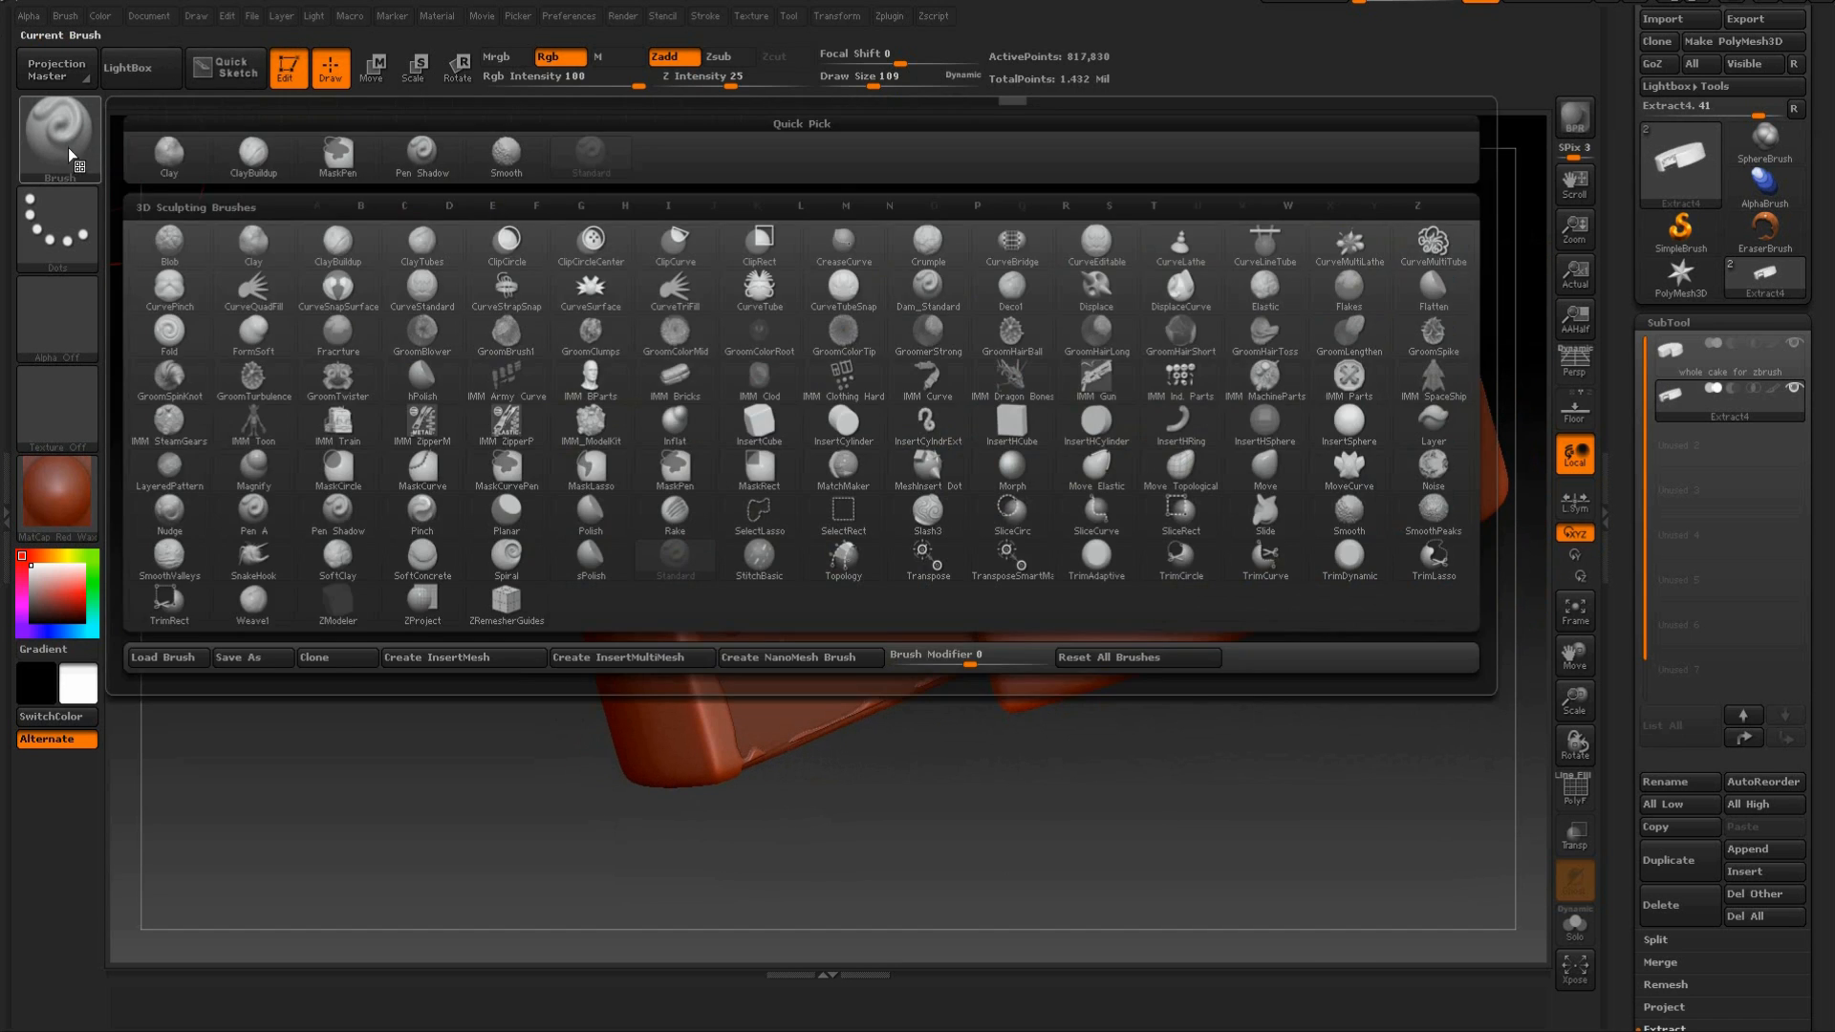
{"action": "left_click", "coordinate": [91, 146]}
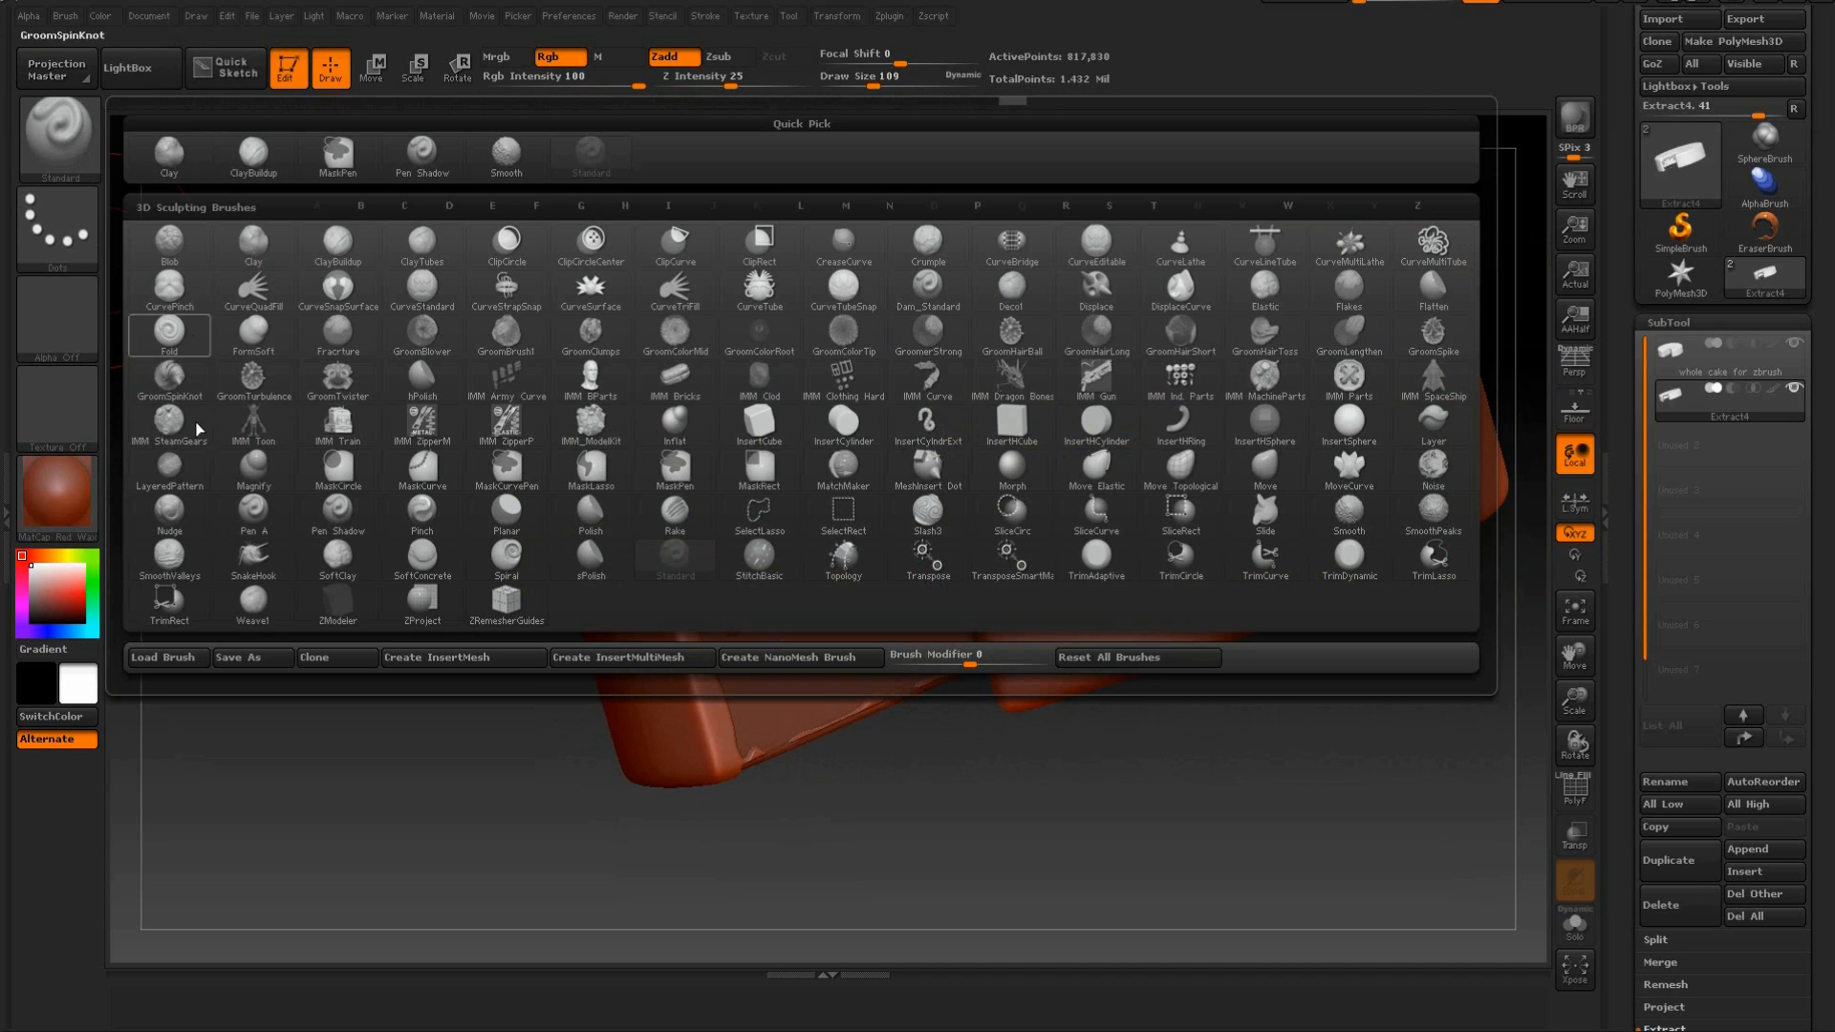
{"action": "left_click", "coordinate": [256, 565]}
Try pulling the icing's top edge out of shape with a large SnakeHook brush and undo the pulls.
{"action": "left_click_drag", "start_coordinate": [644, 299], "coordinate": [650, 303]}
{"action": "mouse_move", "coordinate": [752, 270]}
{"action": "left_mouse_down"}
{"action": "mouse_move", "coordinate": [737, 237]}
{"action": "mouse_move", "coordinate": [741, 312]}
{"action": "mouse_move", "coordinate": [729, 299]}
{"action": "mouse_move", "coordinate": [755, 283]}
{"action": "mouse_move", "coordinate": [766, 409]}
{"action": "left_mouse_up"}
{"action": "left_click_drag", "start_coordinate": [779, 528], "coordinate": [773, 411]}
{"action": "key", "text": "ctrl+z"}
{"action": "key", "text": "ctrl+z"}
{"action": "left_click_drag", "start_coordinate": [751, 327], "coordinate": [749, 367]}
{"action": "mouse_move", "coordinate": [776, 524]}
{"action": "left_mouse_down"}
{"action": "mouse_move", "coordinate": [751, 319]}
{"action": "mouse_move", "coordinate": [872, 226]}
{"action": "mouse_move", "coordinate": [968, 204]}
{"action": "mouse_move", "coordinate": [1013, 221]}
{"action": "left_mouse_up"}
{"action": "key", "text": "ctrl+z"}
{"action": "key", "text": "ctrl+z"}
{"action": "key", "text": "ctrl+z"}
{"action": "key", "text": "ctrl+z"}
{"action": "key", "text": "ctrl+z"}
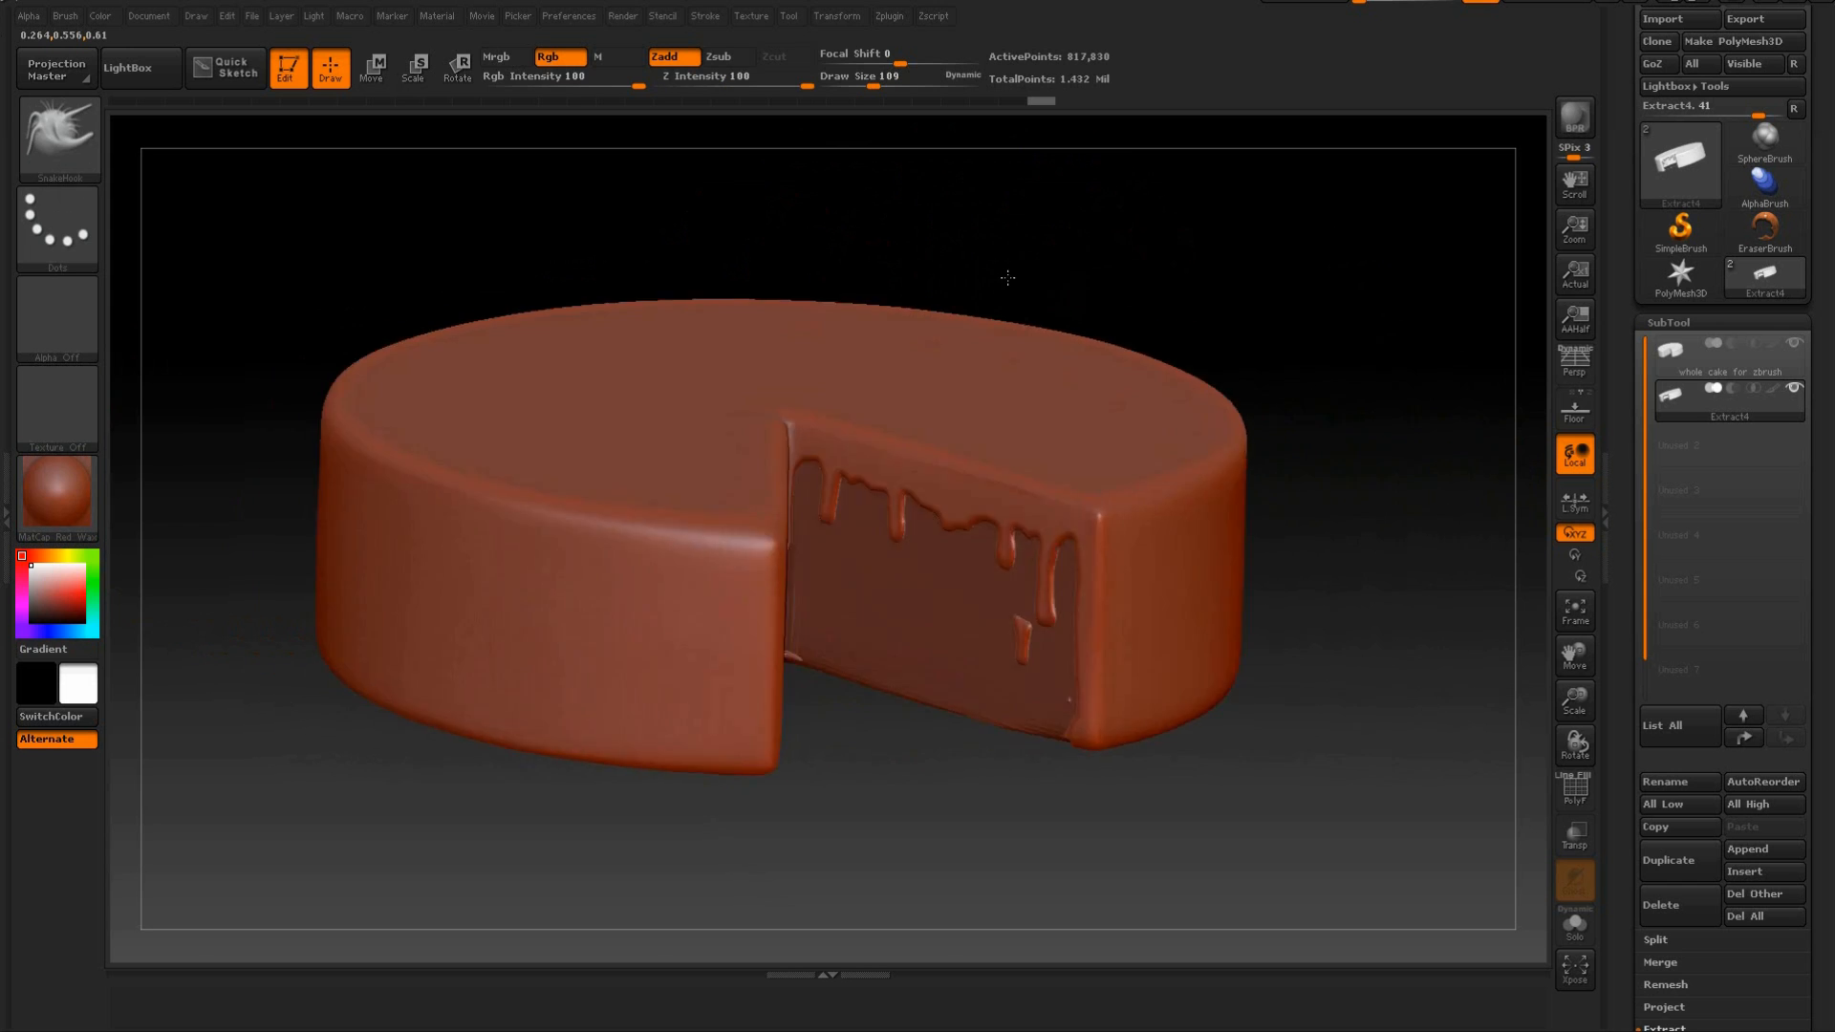
{"action": "key", "text": "ctrl+shift+z"}
{"action": "key", "text": "ctrl+shift+z"}
{"action": "key", "text": "ctrl+shift+z"}
{"action": "key", "text": "ctrl+shift+z"}
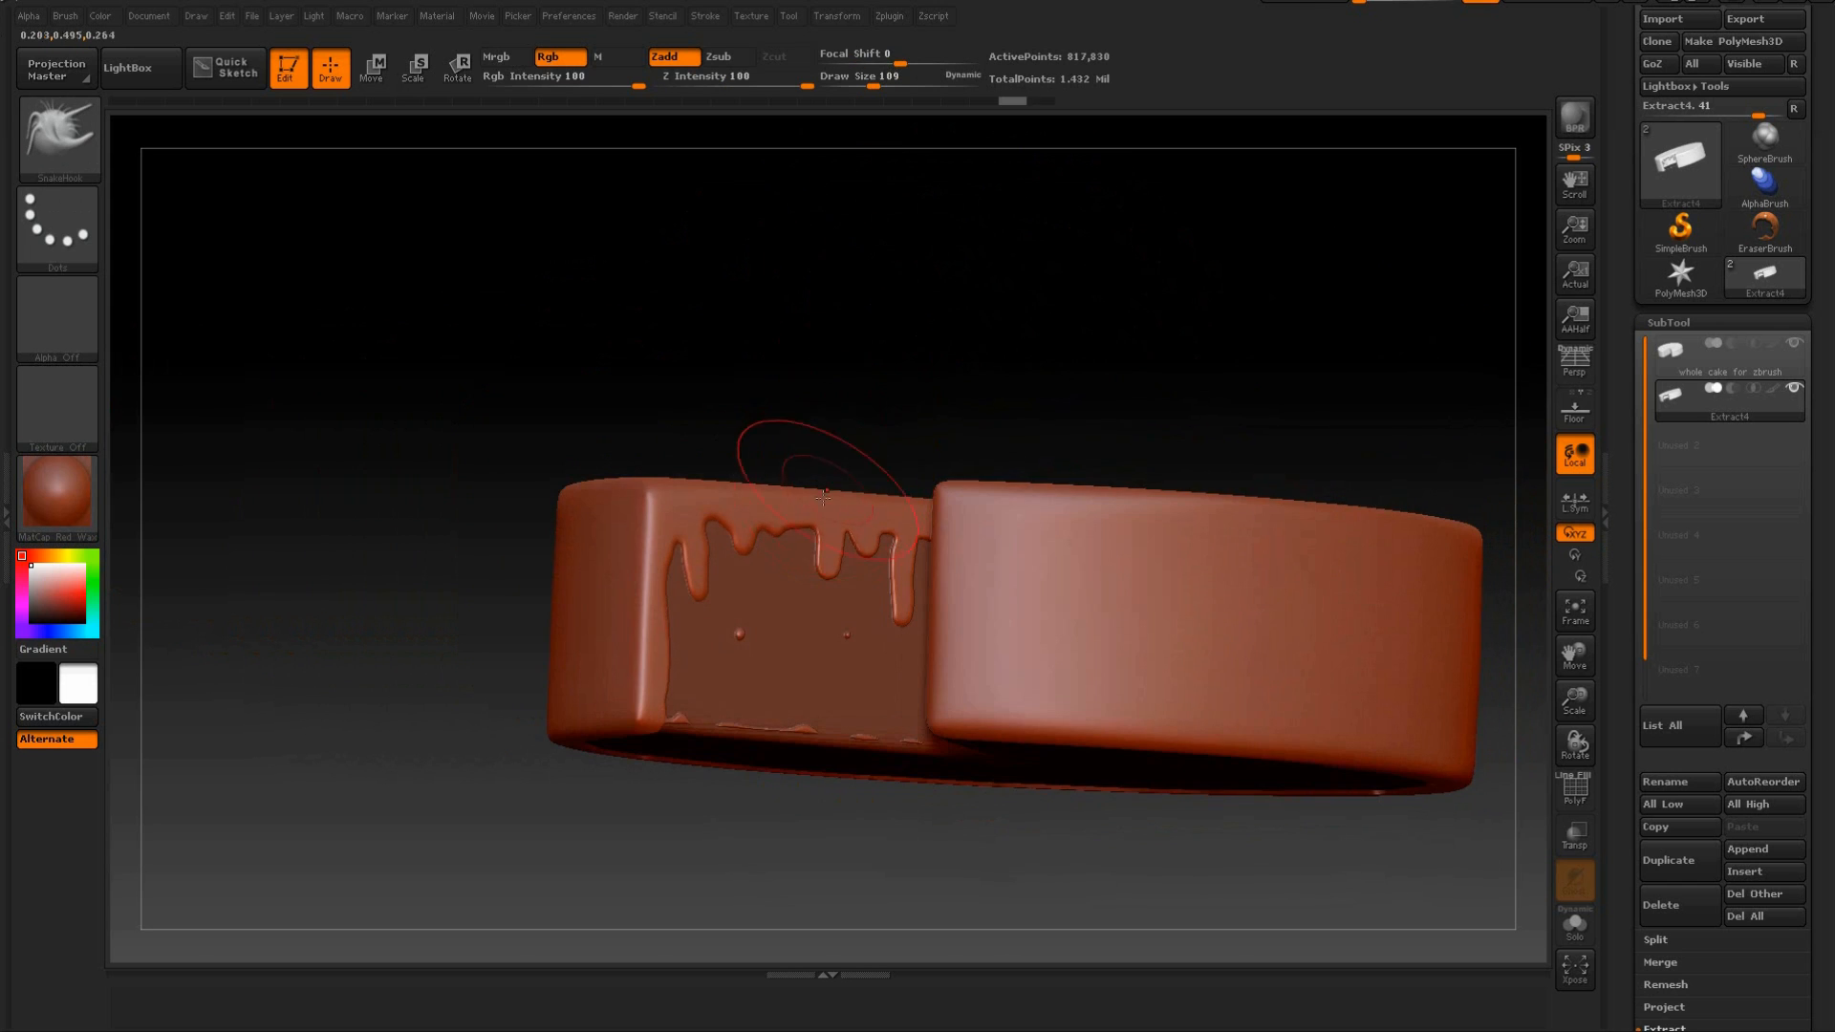
{"action": "key", "text": "ctrl+z"}
{"action": "key", "text": "ctrl+z"}
{"action": "key", "text": "ctrl+z"}
{"action": "key", "text": "ctrl+z"}
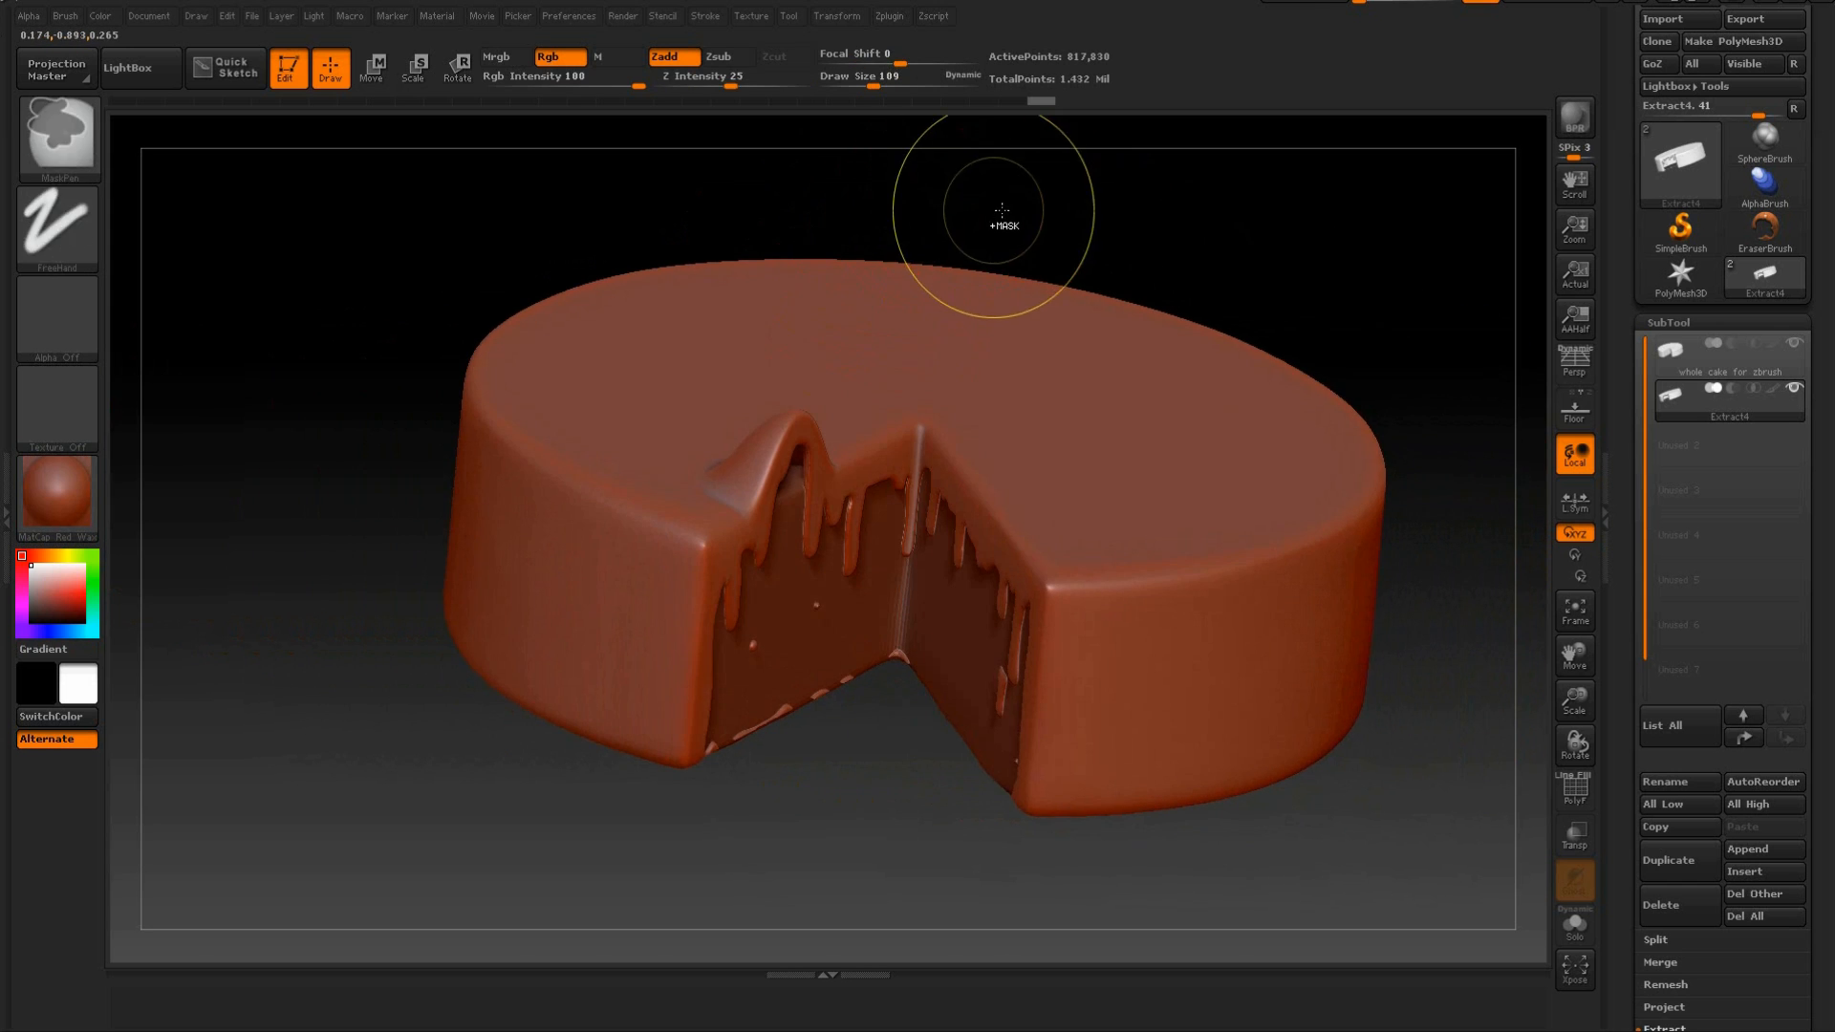
{"action": "left_click_drag", "start_coordinate": [890, 231], "coordinate": [831, 278]}
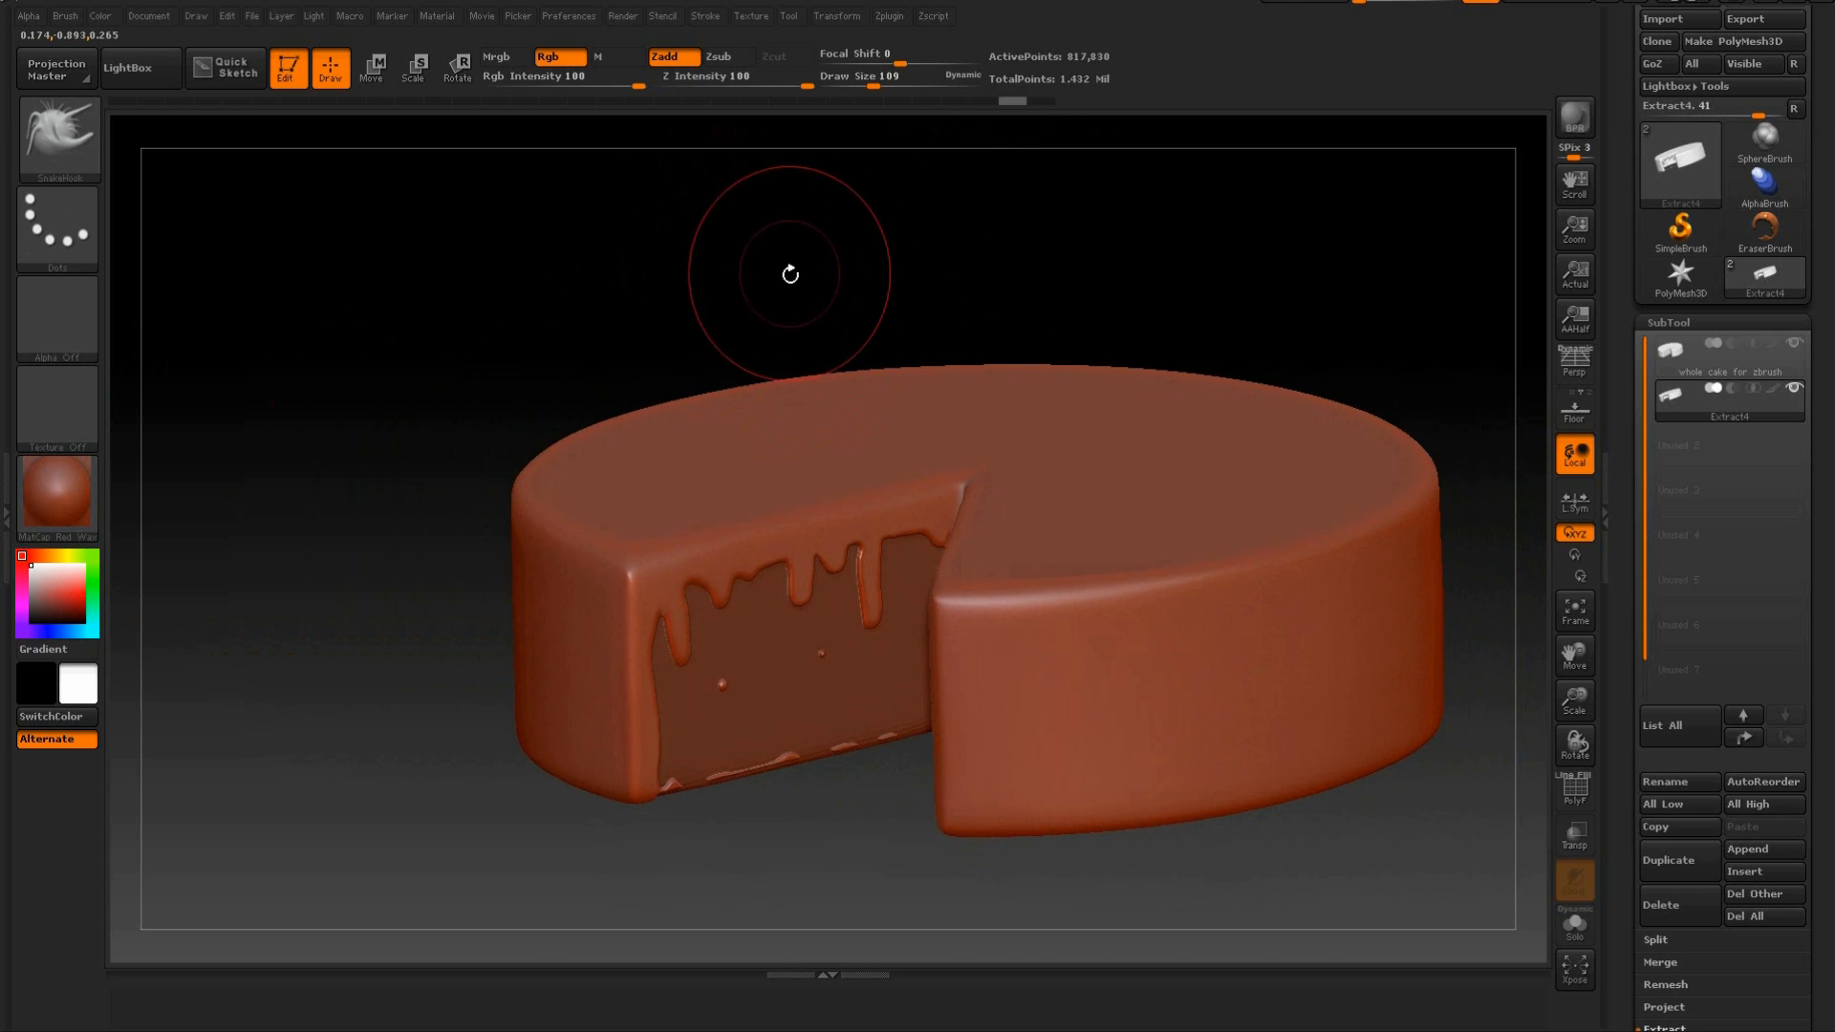
Reduce the Draw Size to 33 and reshape the gaps between the drips near the first cut face's outer edge.
{"action": "left_click_drag", "start_coordinate": [787, 274], "coordinate": [783, 527]}
{"action": "left_click_drag", "start_coordinate": [812, 234], "coordinate": [832, 344]}
{"action": "left_click_drag", "start_coordinate": [598, 283], "coordinate": [615, 335], "text": "alt"}
{"action": "left_click_drag", "start_coordinate": [554, 220], "coordinate": [578, 196], "text": "alt"}
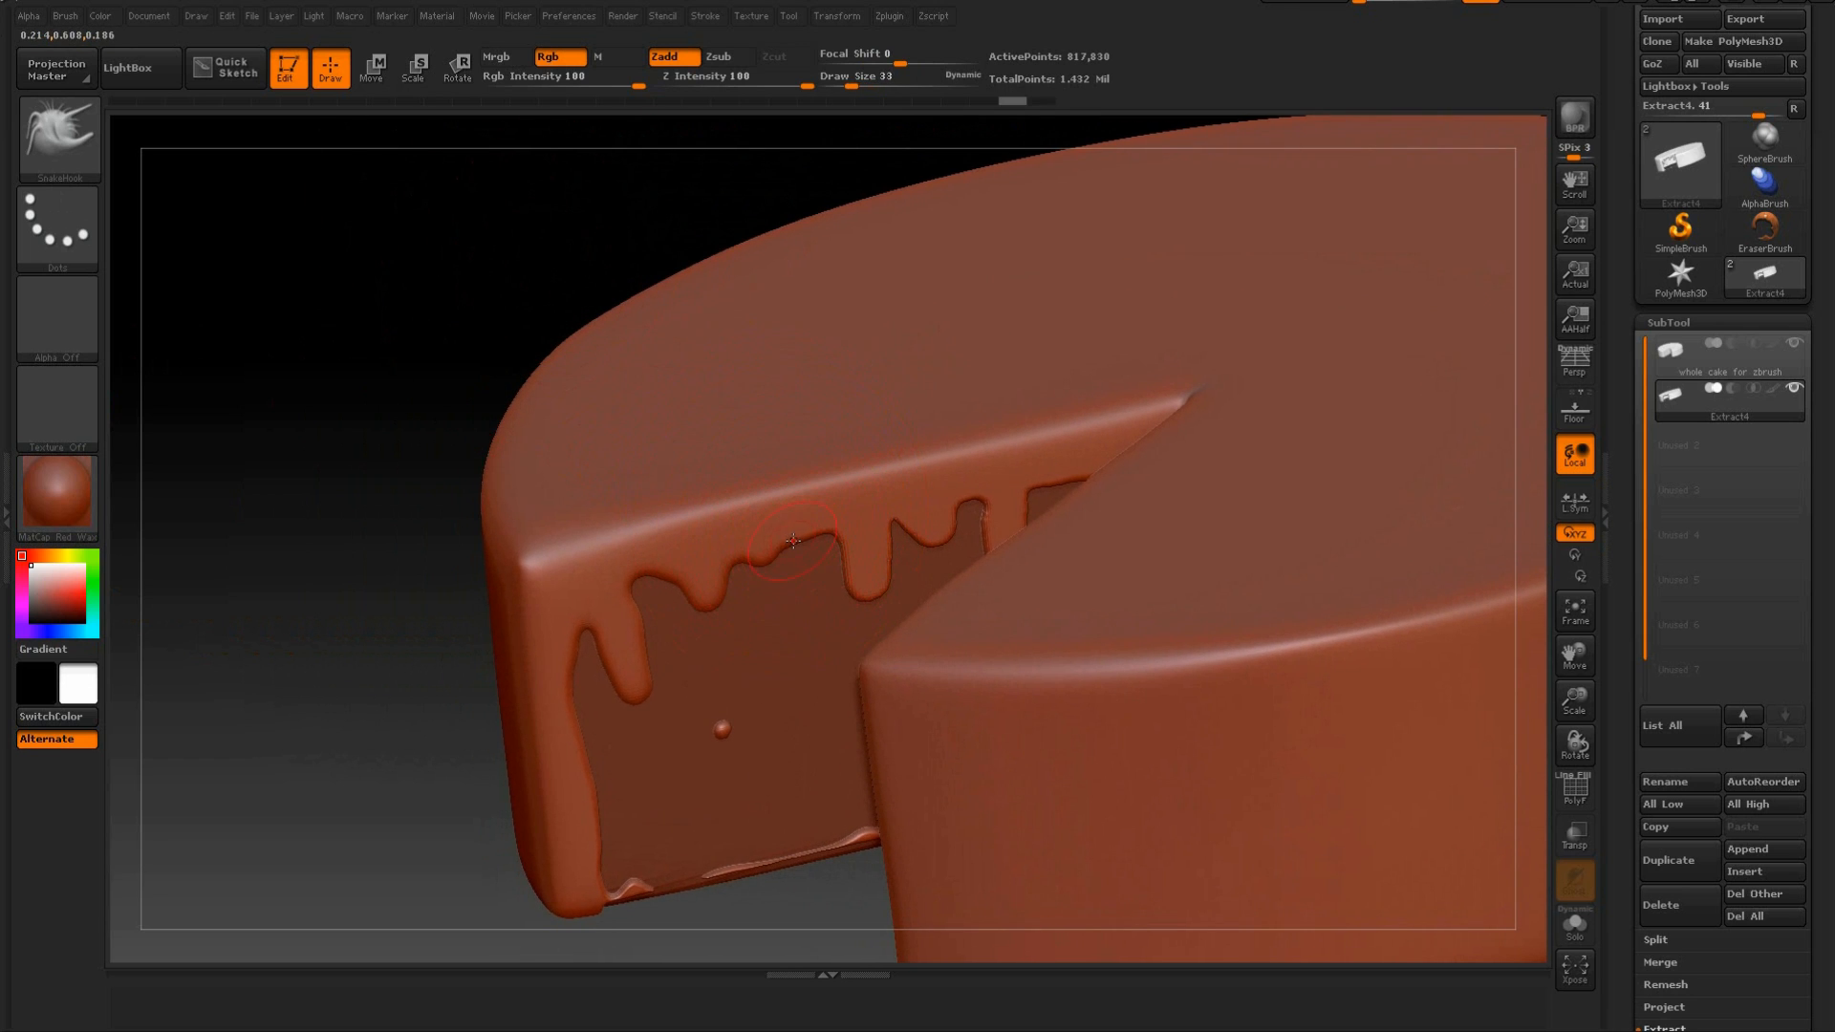
{"action": "left_click_drag", "start_coordinate": [796, 528], "coordinate": [727, 568]}
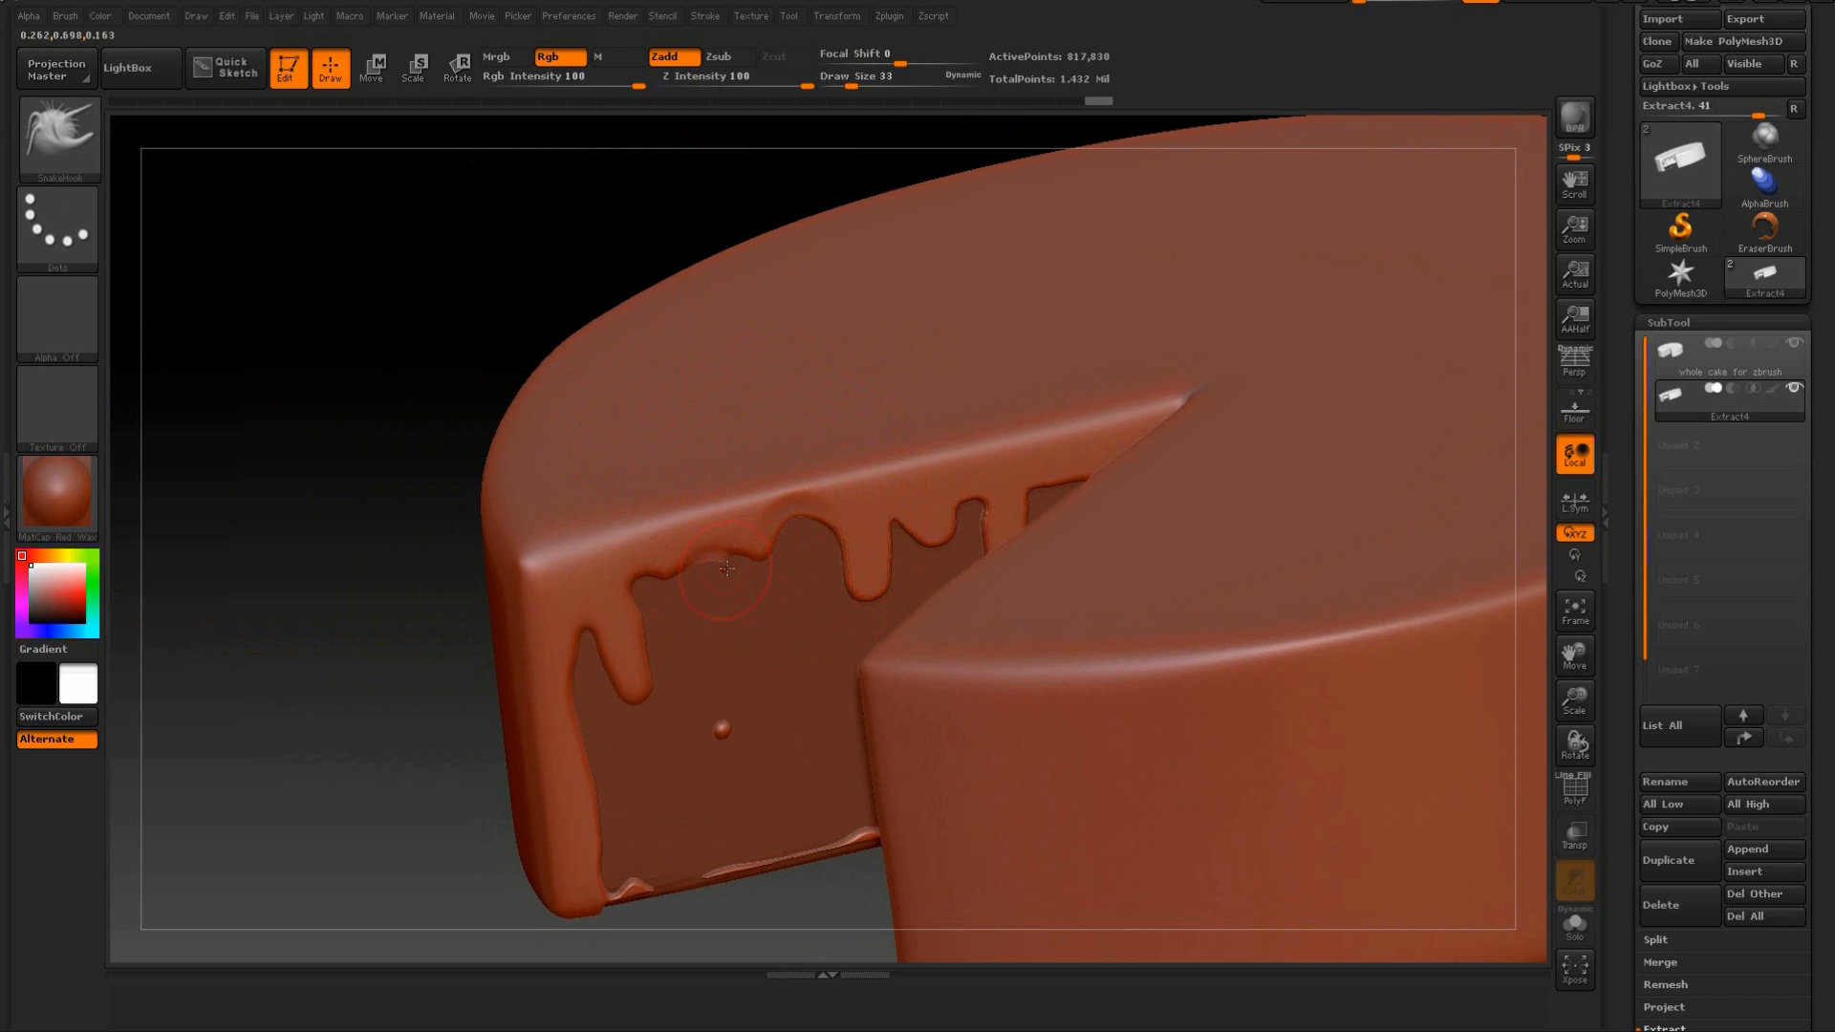
{"action": "left_click_drag", "start_coordinate": [531, 354], "coordinate": [760, 522]}
{"action": "left_click_drag", "start_coordinate": [660, 567], "coordinate": [651, 543]}
{"action": "mouse_move", "coordinate": [584, 606]}
{"action": "left_mouse_down"}
{"action": "mouse_move", "coordinate": [578, 548]}
{"action": "mouse_move", "coordinate": [600, 576]}
{"action": "mouse_move", "coordinate": [566, 586]}
{"action": "left_mouse_up"}
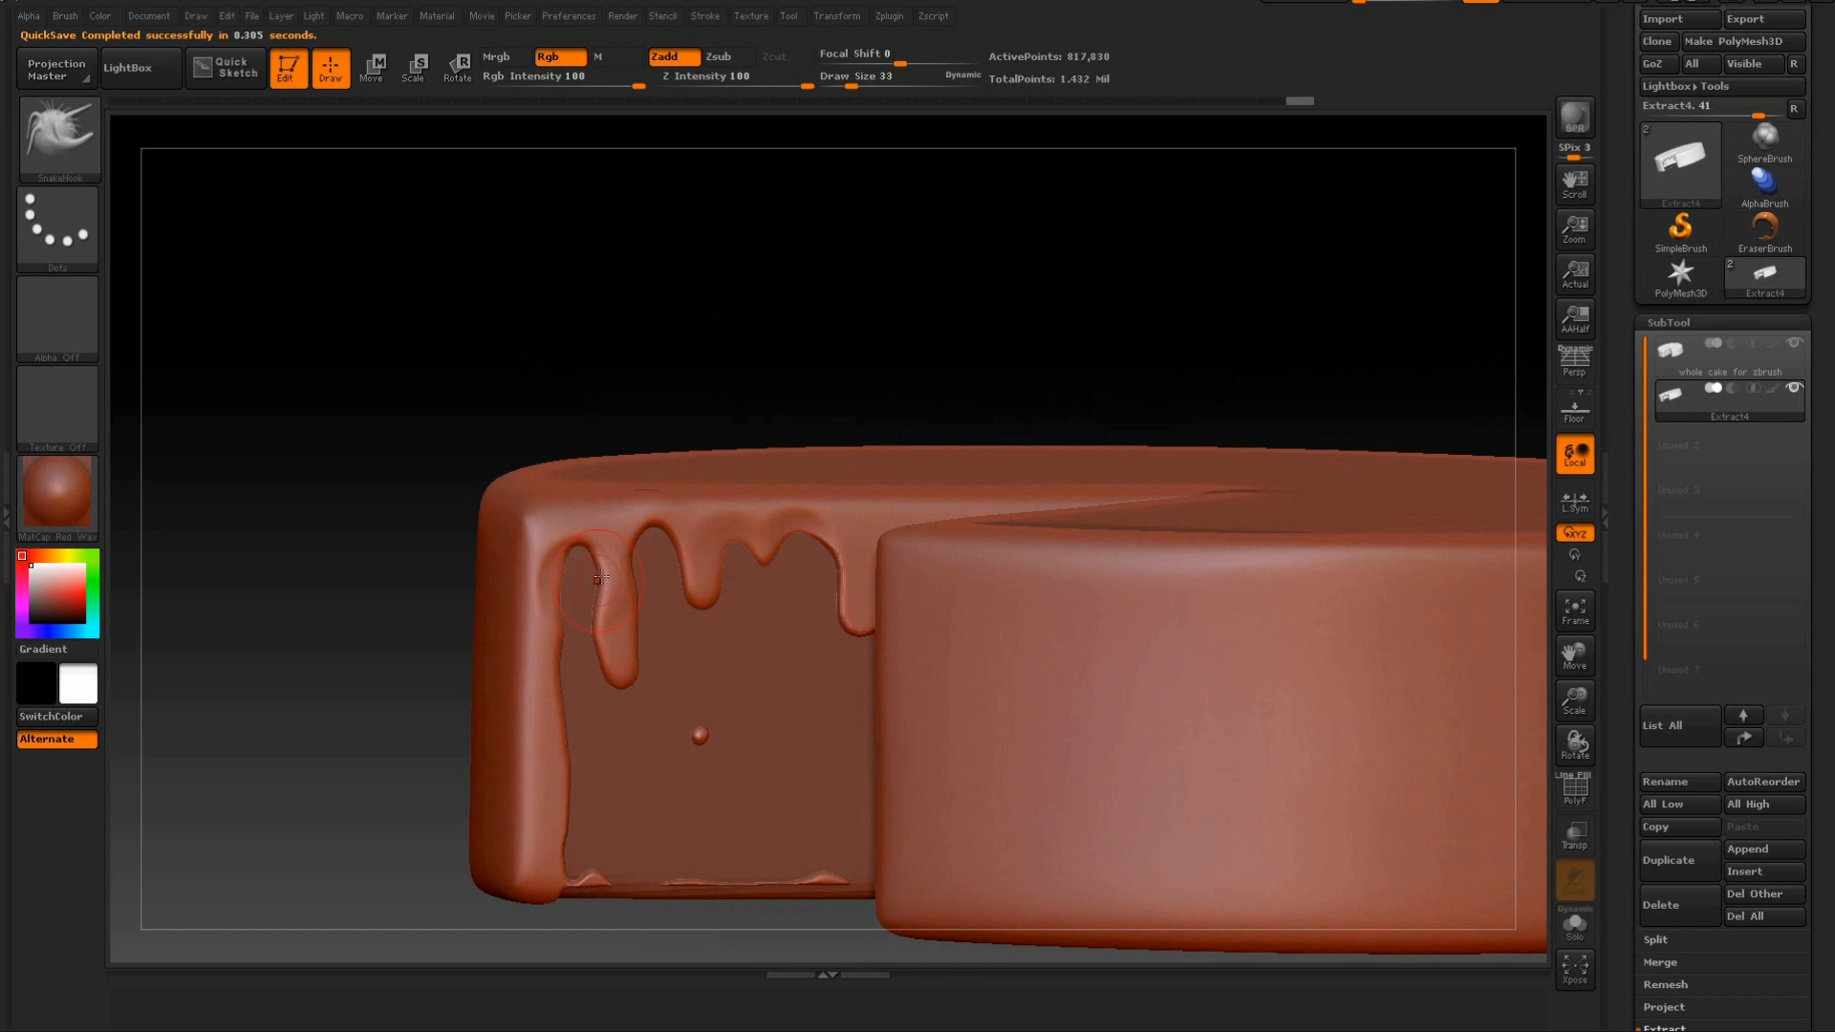
Reshape and deepen the gaps between the middle drips on the first cut face with SnakeHook.
{"action": "mouse_move", "coordinate": [762, 317]}
{"action": "left_mouse_down"}
{"action": "mouse_move", "coordinate": [834, 511]}
{"action": "mouse_move", "coordinate": [828, 569]}
{"action": "left_mouse_up"}
{"action": "left_click_drag", "start_coordinate": [984, 291], "coordinate": [861, 327]}
{"action": "left_click_drag", "start_coordinate": [903, 244], "coordinate": [871, 320]}
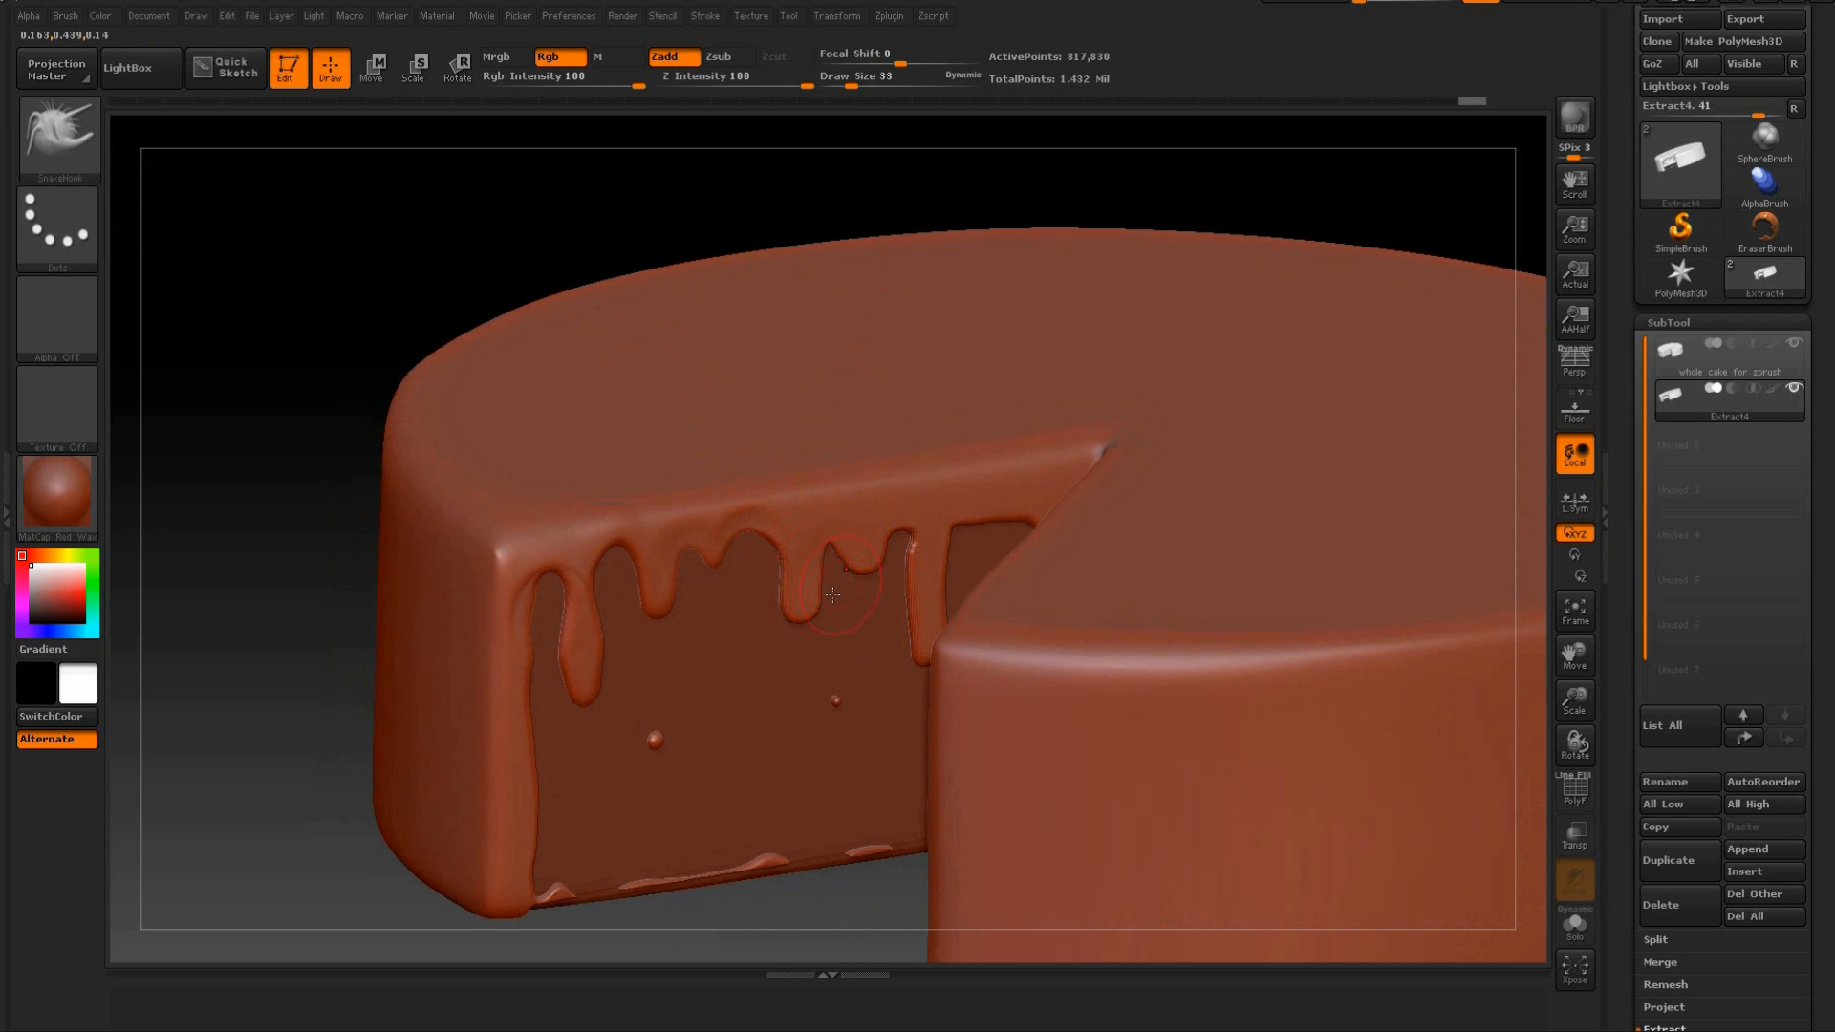
{"action": "key", "text": "shift"}
{"action": "key", "text": "shift"}
{"action": "mouse_move", "coordinate": [848, 205]}
{"action": "left_mouse_down"}
{"action": "mouse_move", "coordinate": [896, 559]}
{"action": "mouse_move", "coordinate": [826, 507]}
{"action": "left_mouse_up"}
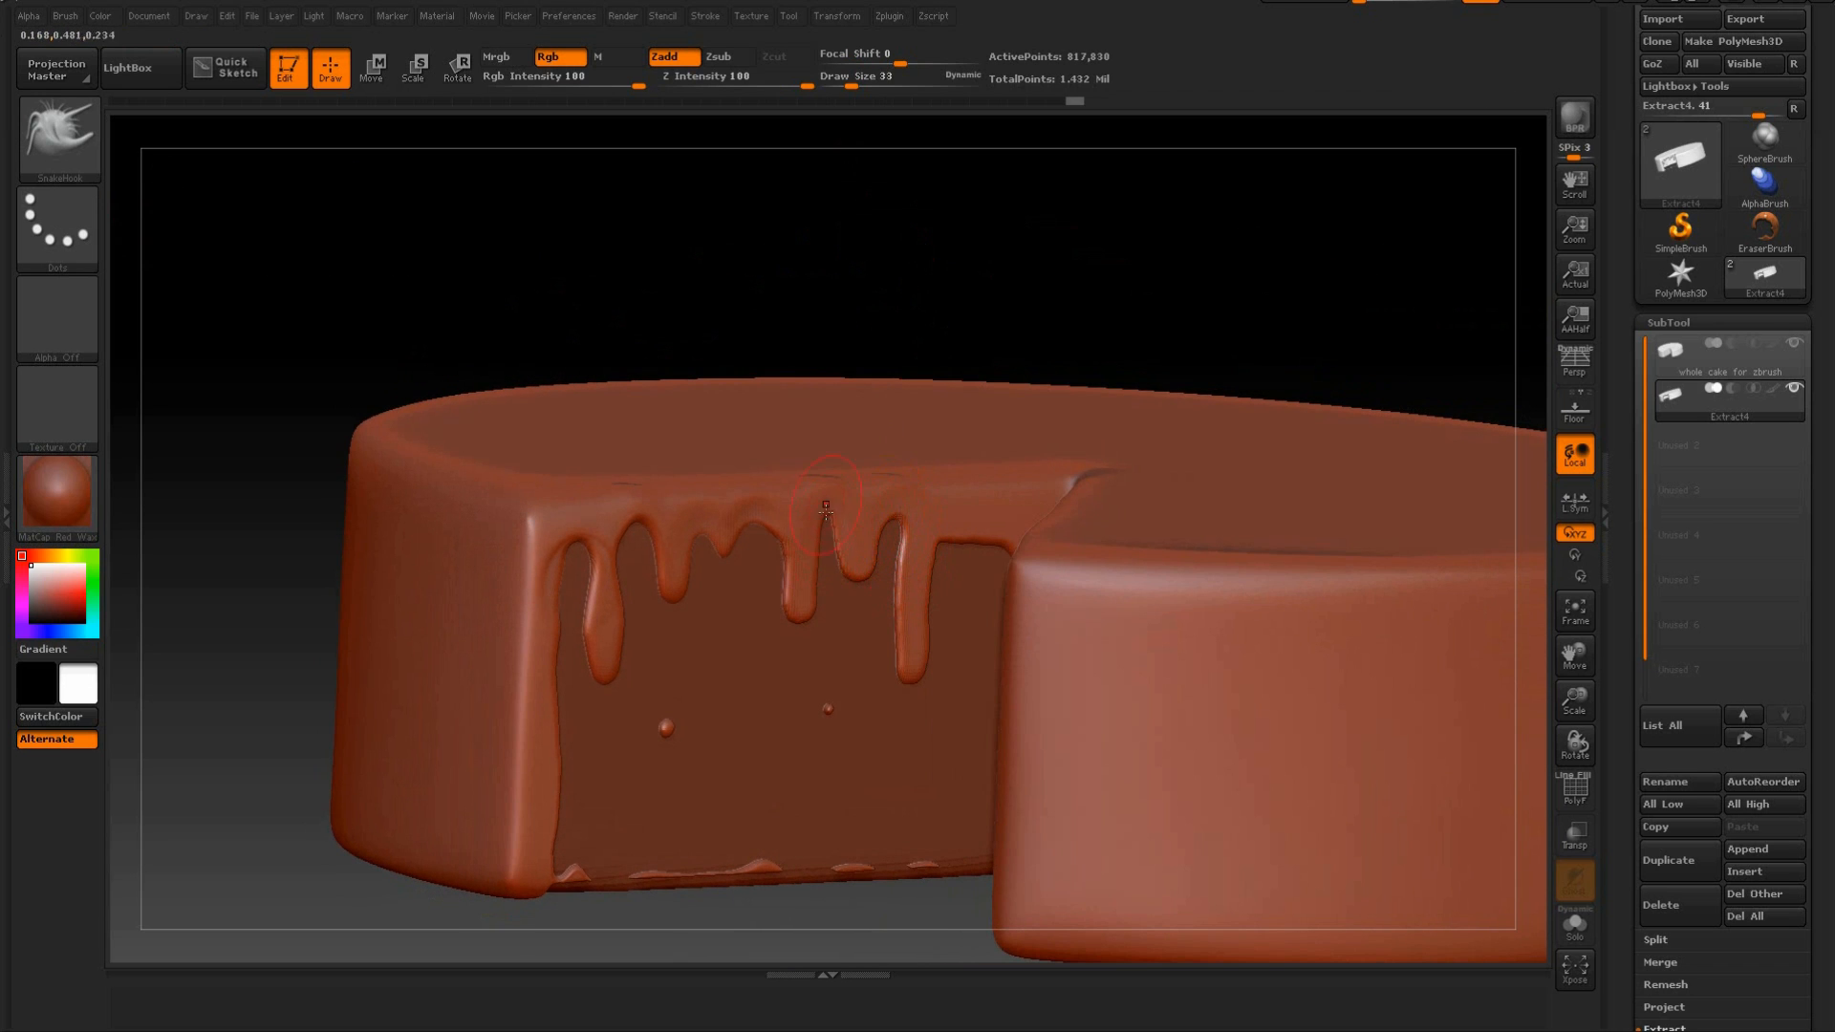
Pull the flat icing edge near the inner corner into an arch and widen the long drip beside it.
{"action": "left_click_drag", "start_coordinate": [934, 274], "coordinate": [946, 319]}
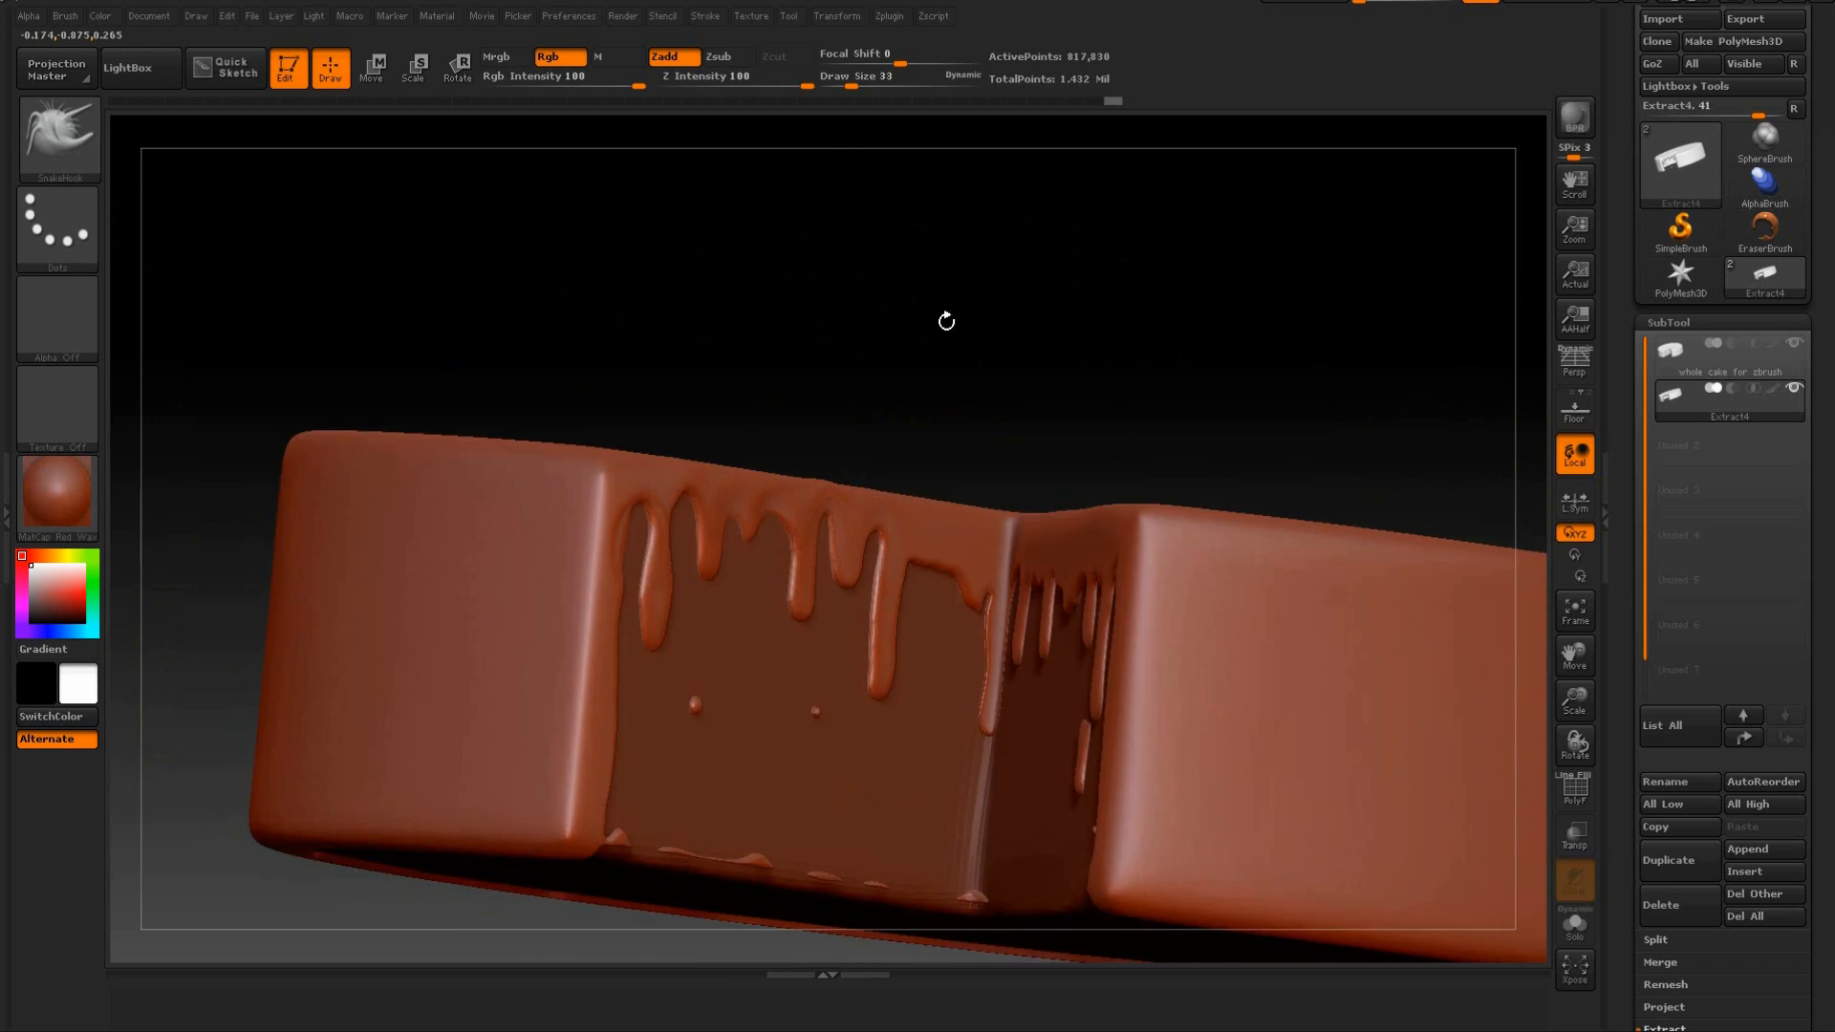
{"action": "left_click_drag", "start_coordinate": [937, 558], "coordinate": [937, 536]}
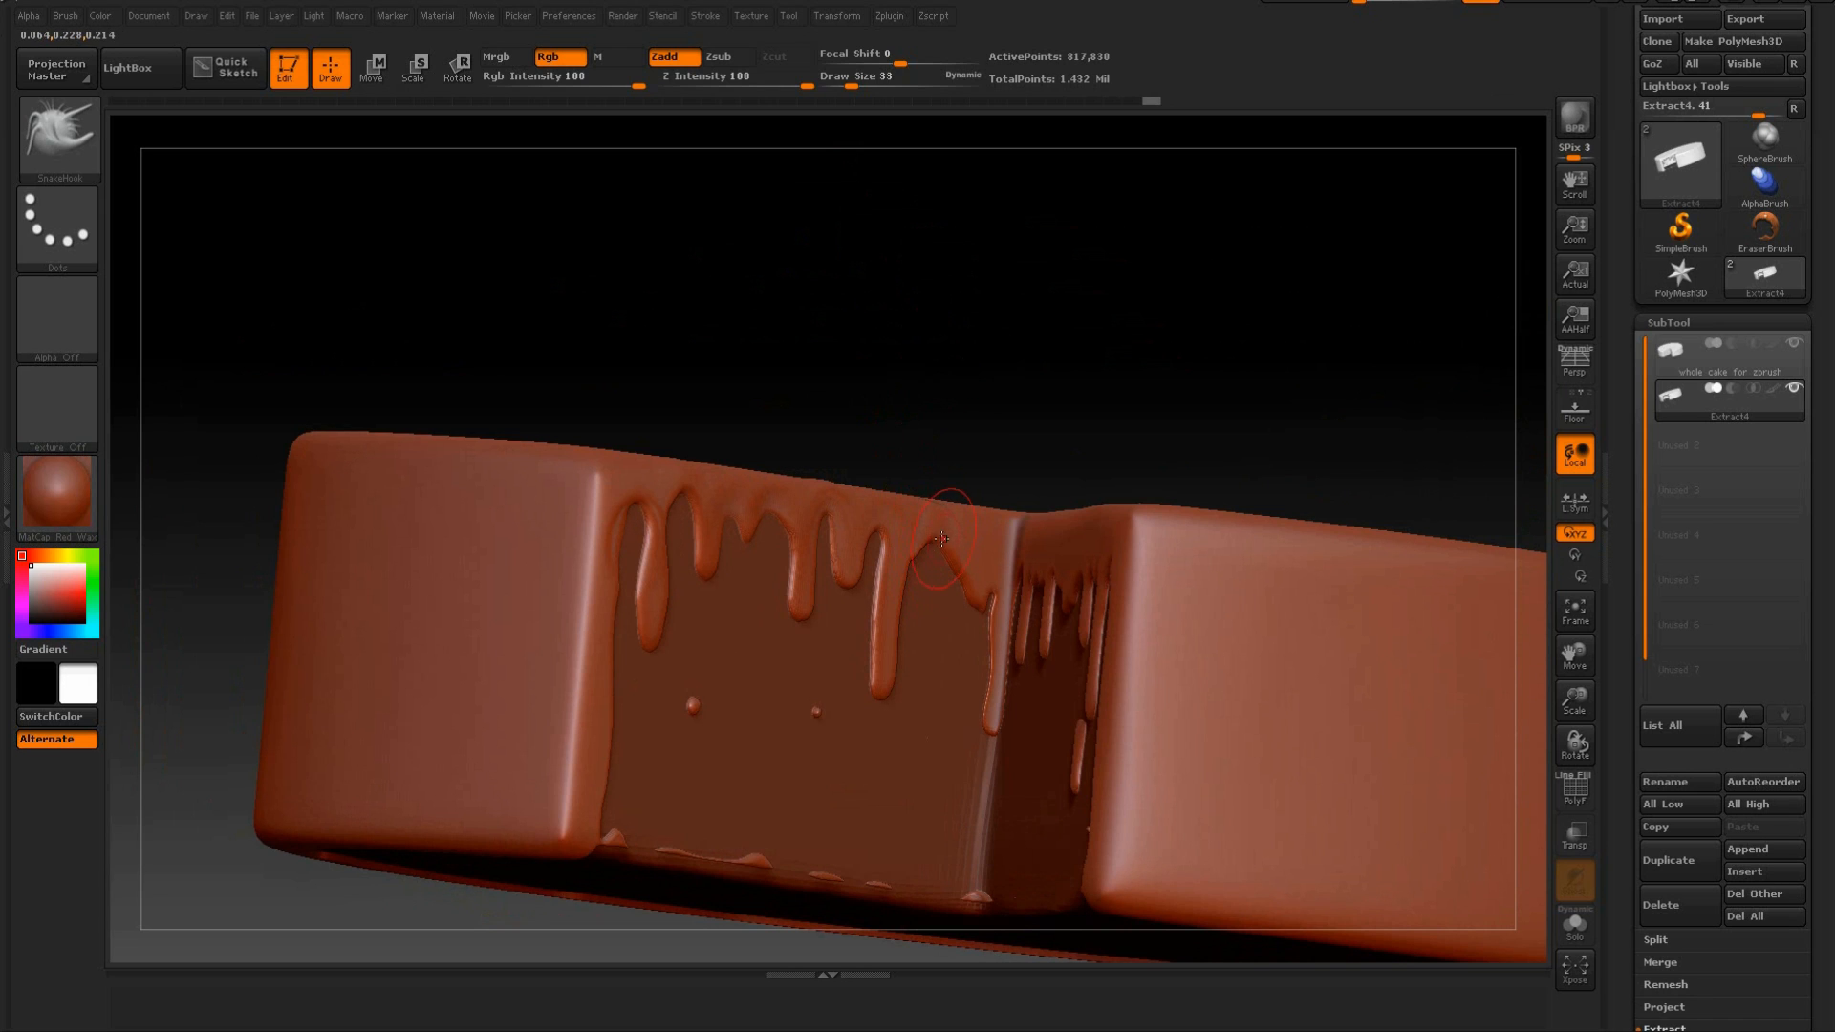
{"action": "left_click_drag", "start_coordinate": [876, 610], "coordinate": [889, 610]}
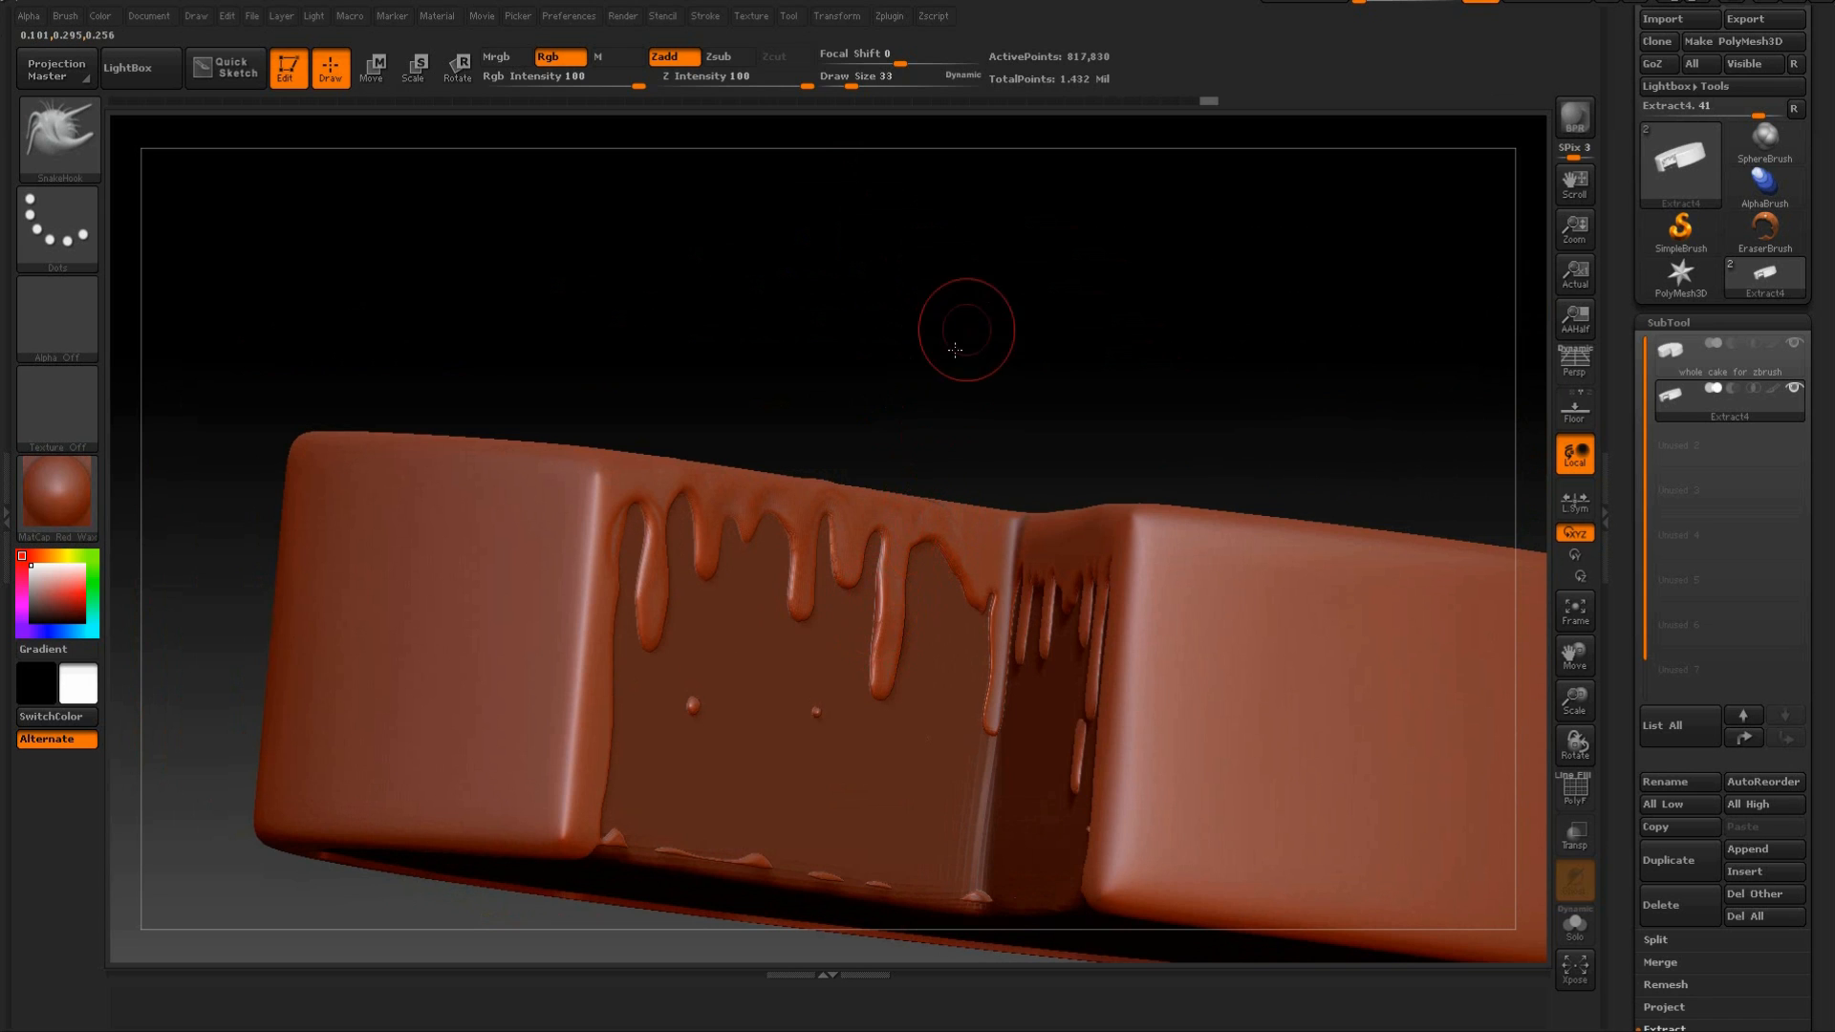
{"action": "left_click_drag", "start_coordinate": [963, 334], "coordinate": [927, 465]}
{"action": "left_click_drag", "start_coordinate": [883, 583], "coordinate": [907, 580]}
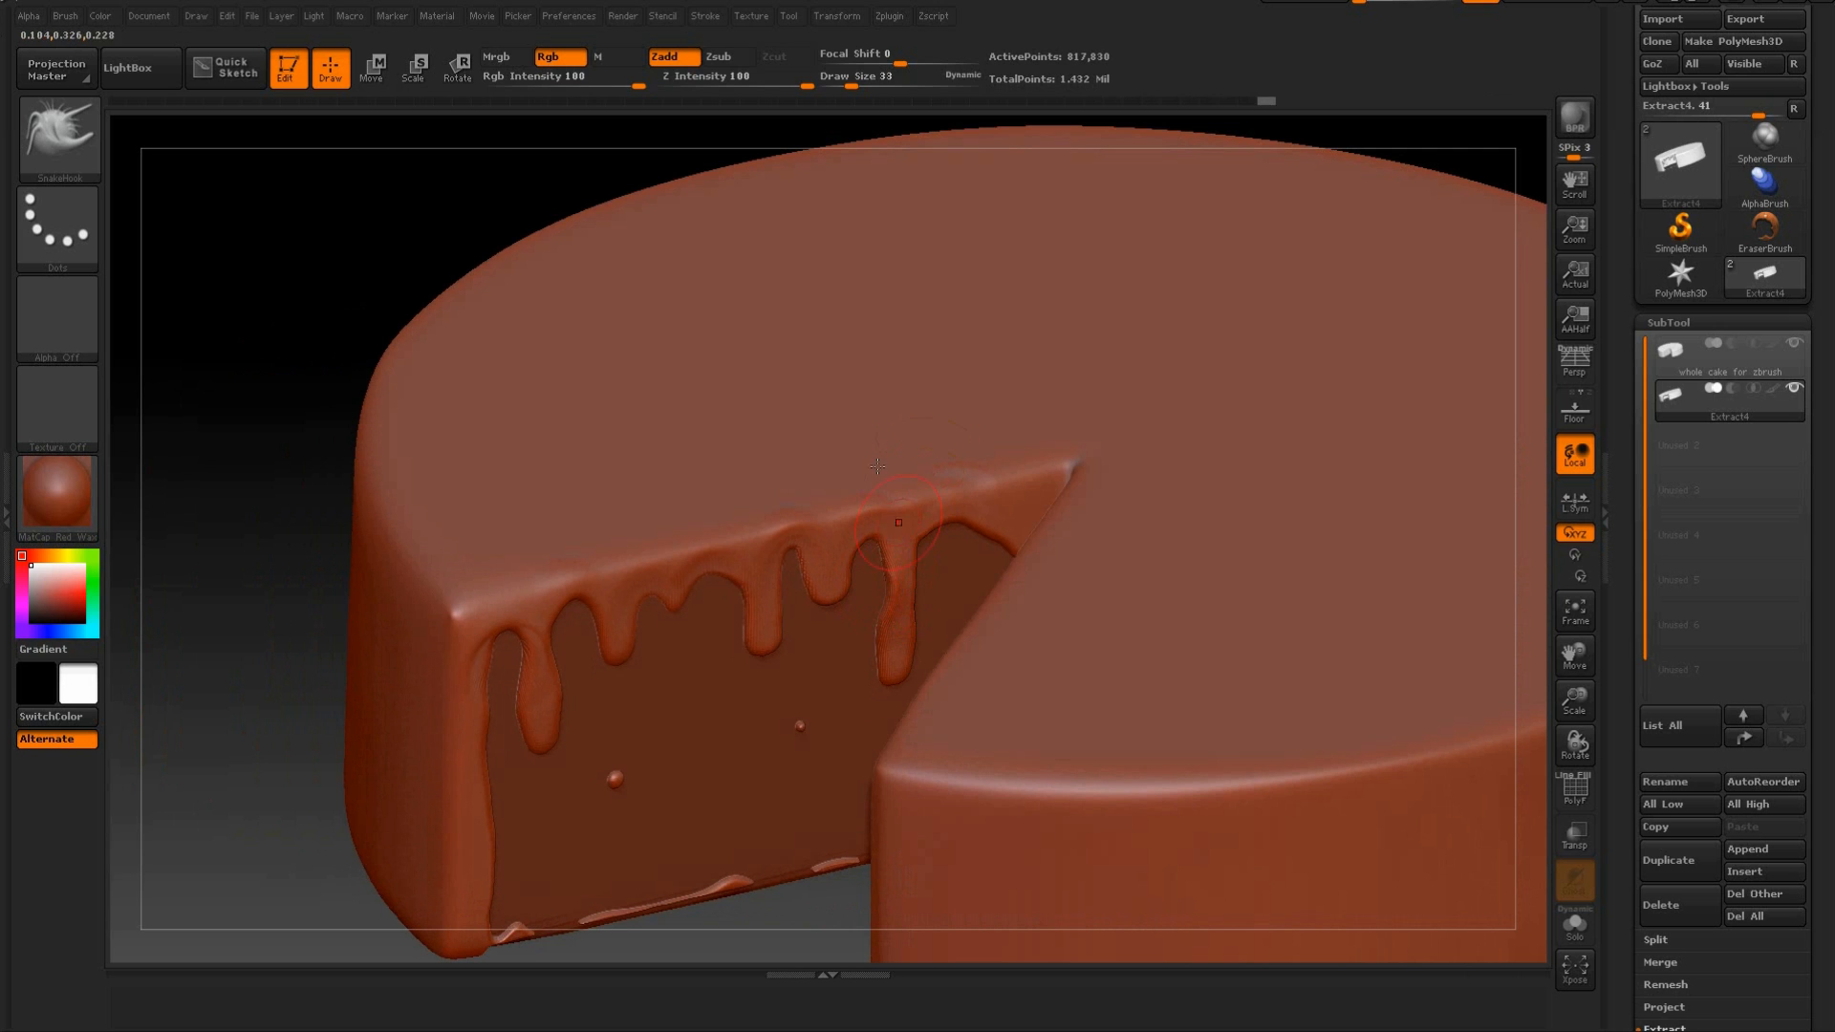
Reshape the icing edge and drips on the opposite cut face with SnakeHook, raising the gaps between drips.
{"action": "left_click_drag", "start_coordinate": [335, 233], "coordinate": [649, 179]}
{"action": "mouse_move", "coordinate": [1319, 243]}
{"action": "left_mouse_down"}
{"action": "mouse_move", "coordinate": [1357, 221]}
{"action": "mouse_move", "coordinate": [1412, 250]}
{"action": "mouse_move", "coordinate": [1330, 279]}
{"action": "mouse_move", "coordinate": [985, 564]}
{"action": "left_mouse_up"}
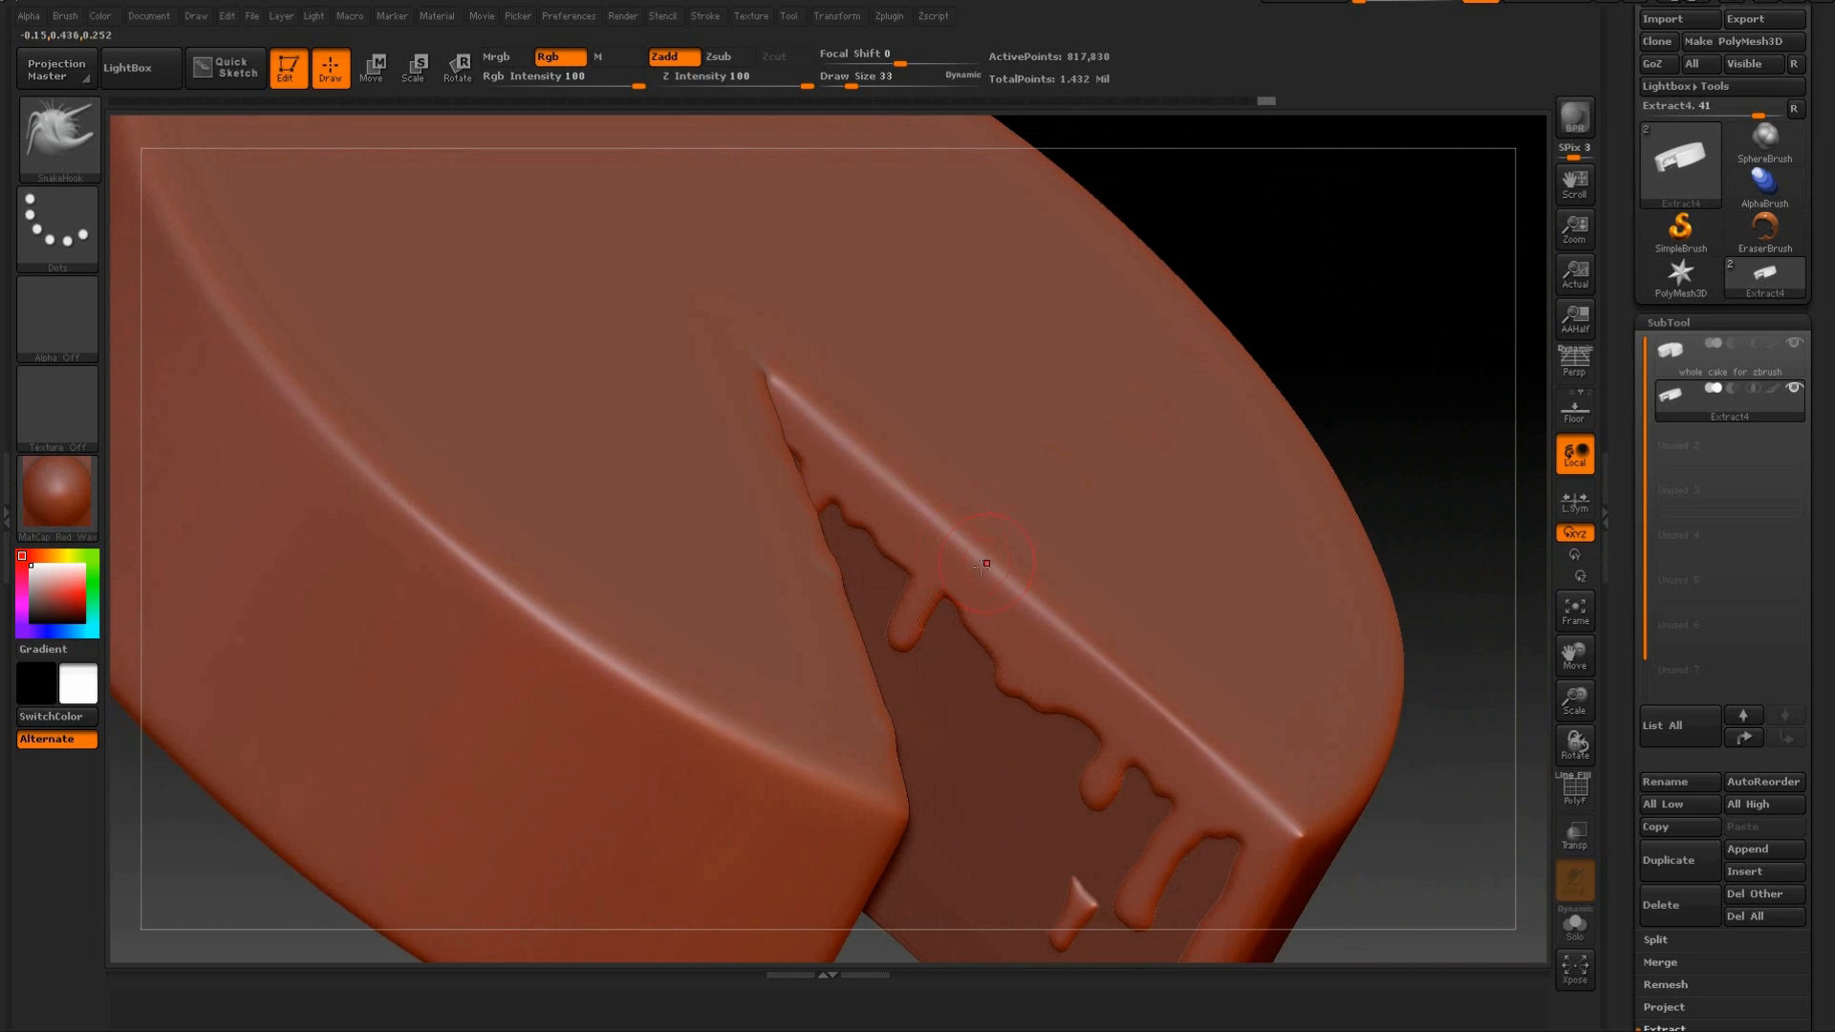
{"action": "mouse_move", "coordinate": [1252, 287]}
{"action": "left_mouse_down"}
{"action": "mouse_move", "coordinate": [1339, 233]}
{"action": "mouse_move", "coordinate": [1331, 307]}
{"action": "mouse_move", "coordinate": [1293, 344]}
{"action": "mouse_move", "coordinate": [997, 528]}
{"action": "left_mouse_up"}
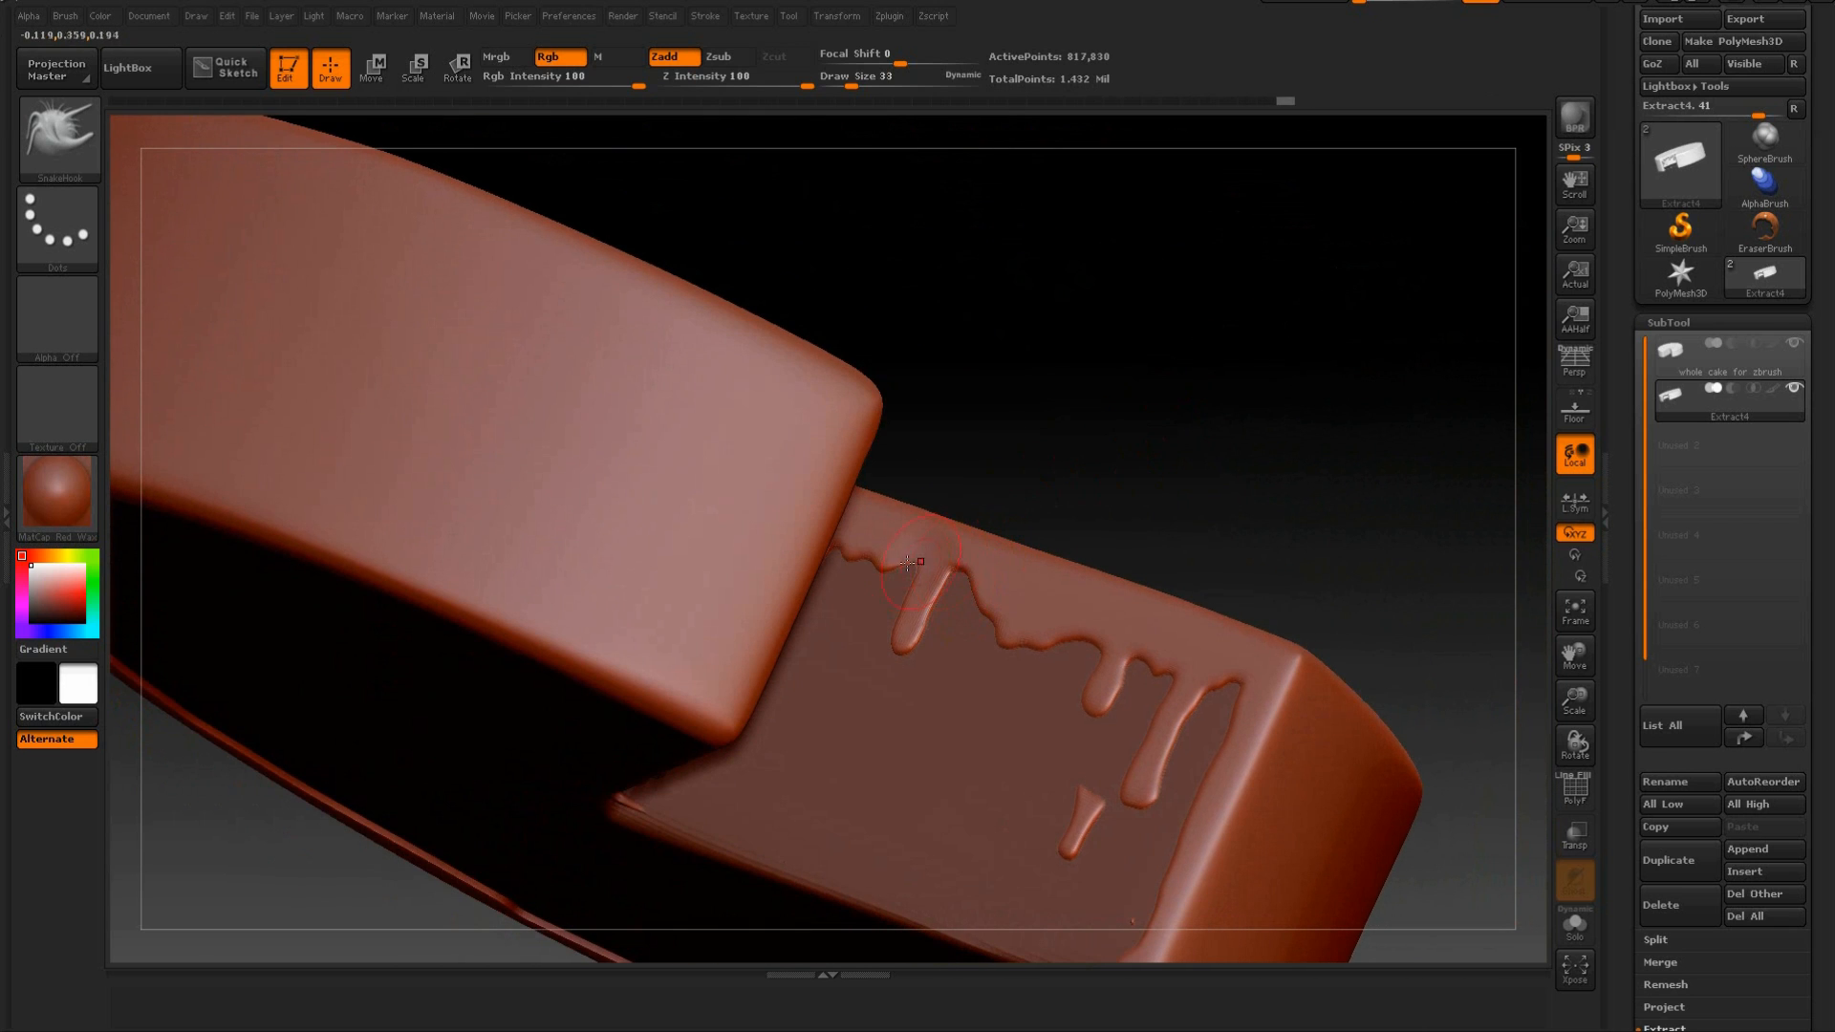
{"action": "mouse_move", "coordinate": [867, 553]}
{"action": "left_mouse_down"}
{"action": "mouse_move", "coordinate": [872, 531]}
{"action": "mouse_move", "coordinate": [848, 539]}
{"action": "left_mouse_up"}
{"action": "mouse_move", "coordinate": [983, 611]}
{"action": "left_mouse_down"}
{"action": "mouse_move", "coordinate": [999, 598]}
{"action": "mouse_move", "coordinate": [1124, 628]}
{"action": "left_mouse_up"}
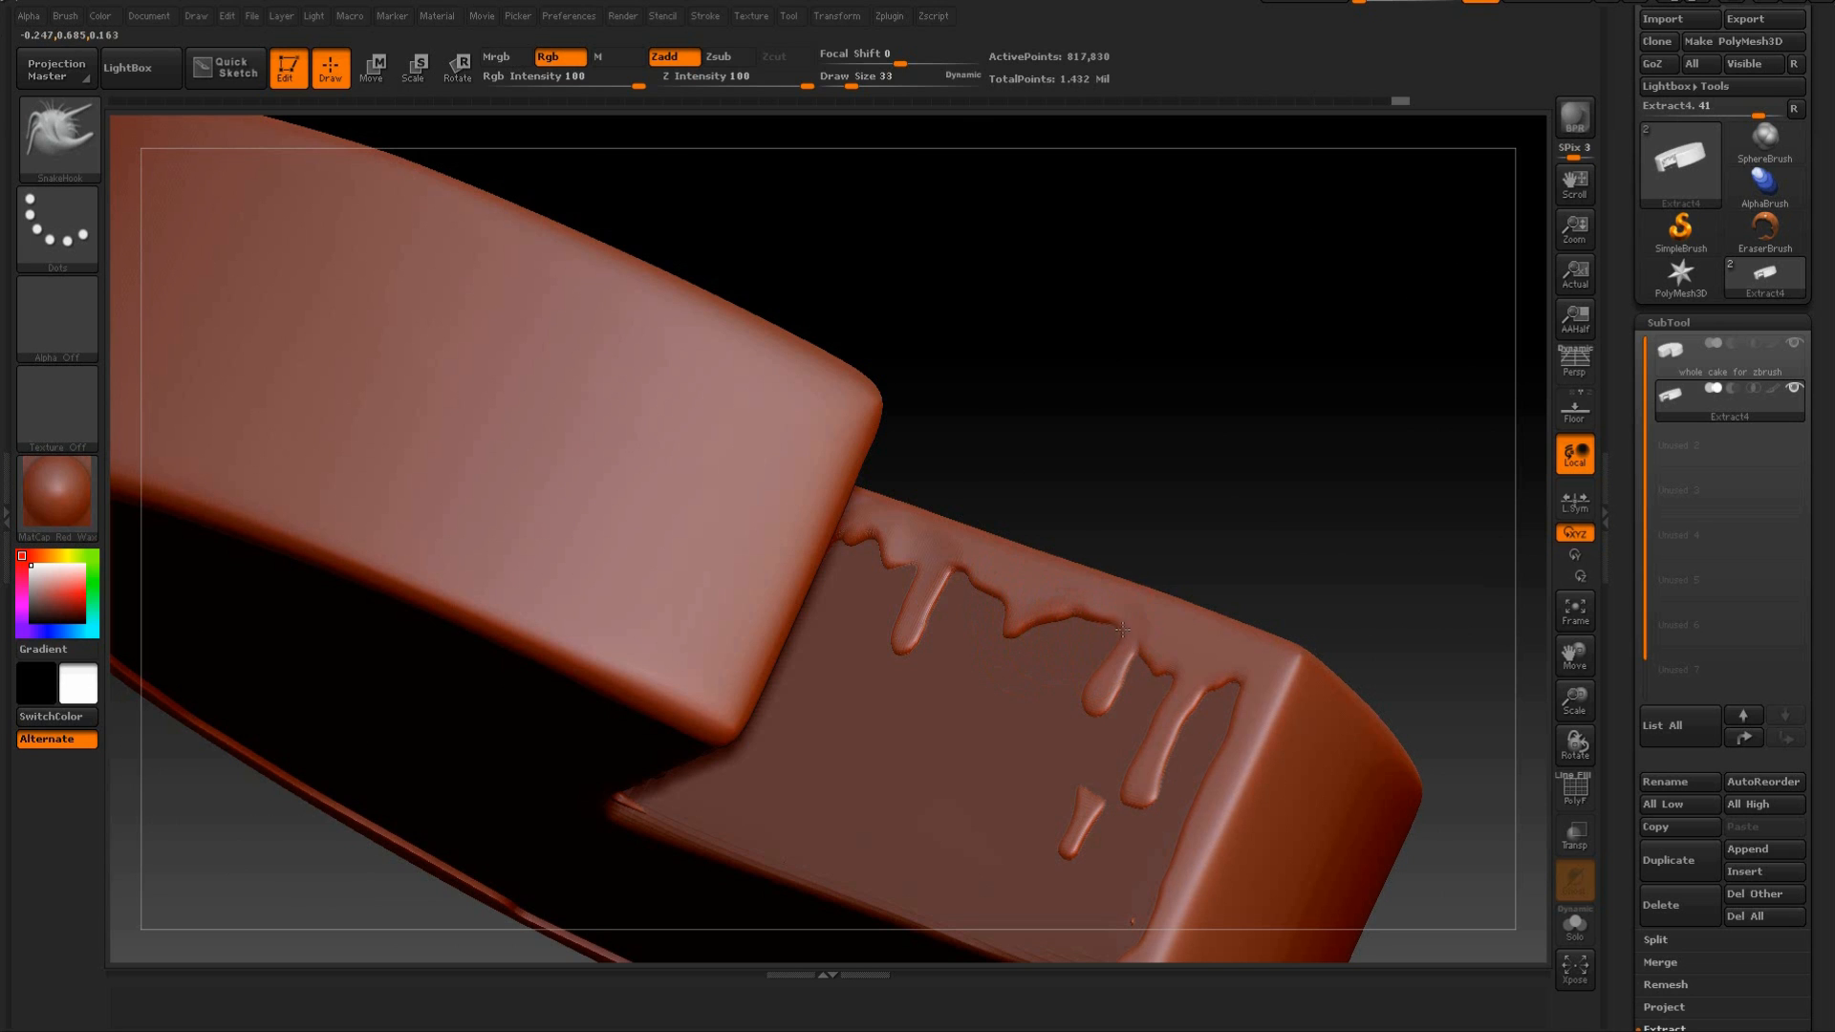
{"action": "left_click_drag", "start_coordinate": [1203, 700], "coordinate": [1220, 658]}
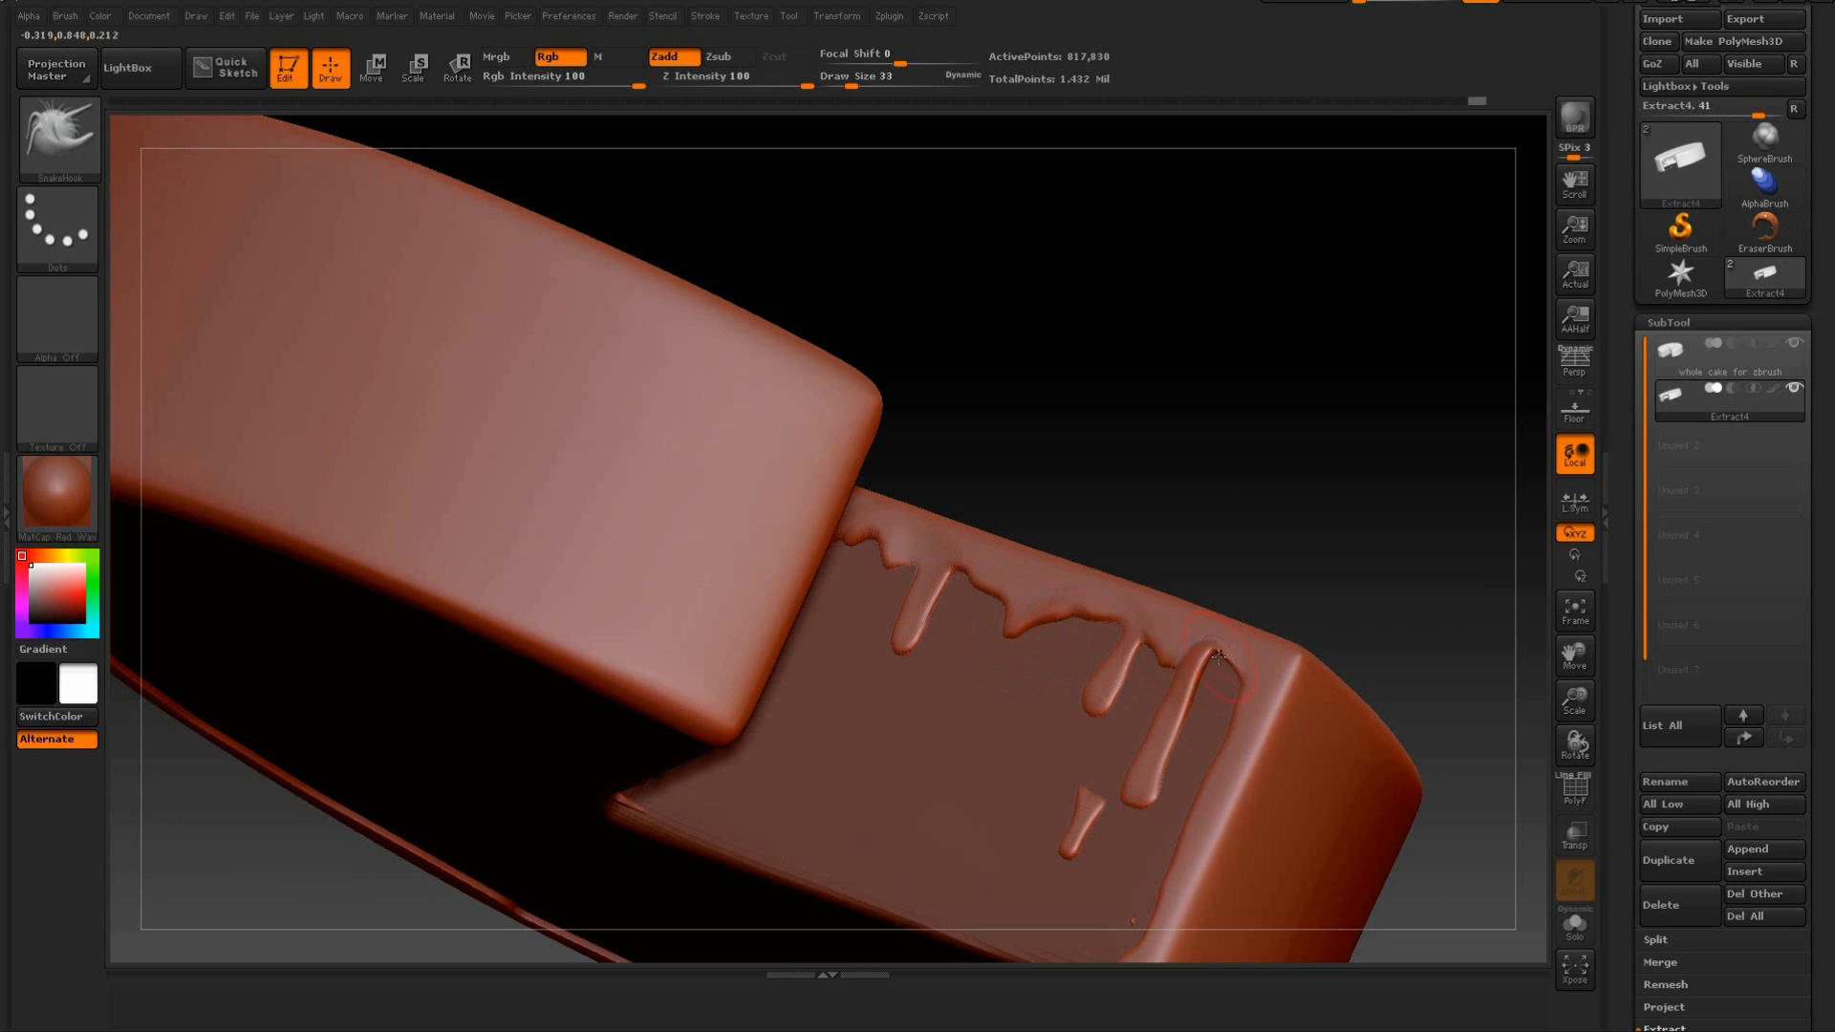
{"action": "mouse_move", "coordinate": [1303, 555]}
{"action": "left_mouse_down"}
{"action": "mouse_move", "coordinate": [1303, 427]}
{"action": "mouse_move", "coordinate": [1277, 545]}
{"action": "mouse_move", "coordinate": [1385, 656]}
{"action": "mouse_move", "coordinate": [1411, 618]}
{"action": "mouse_move", "coordinate": [1294, 668]}
{"action": "left_mouse_up"}
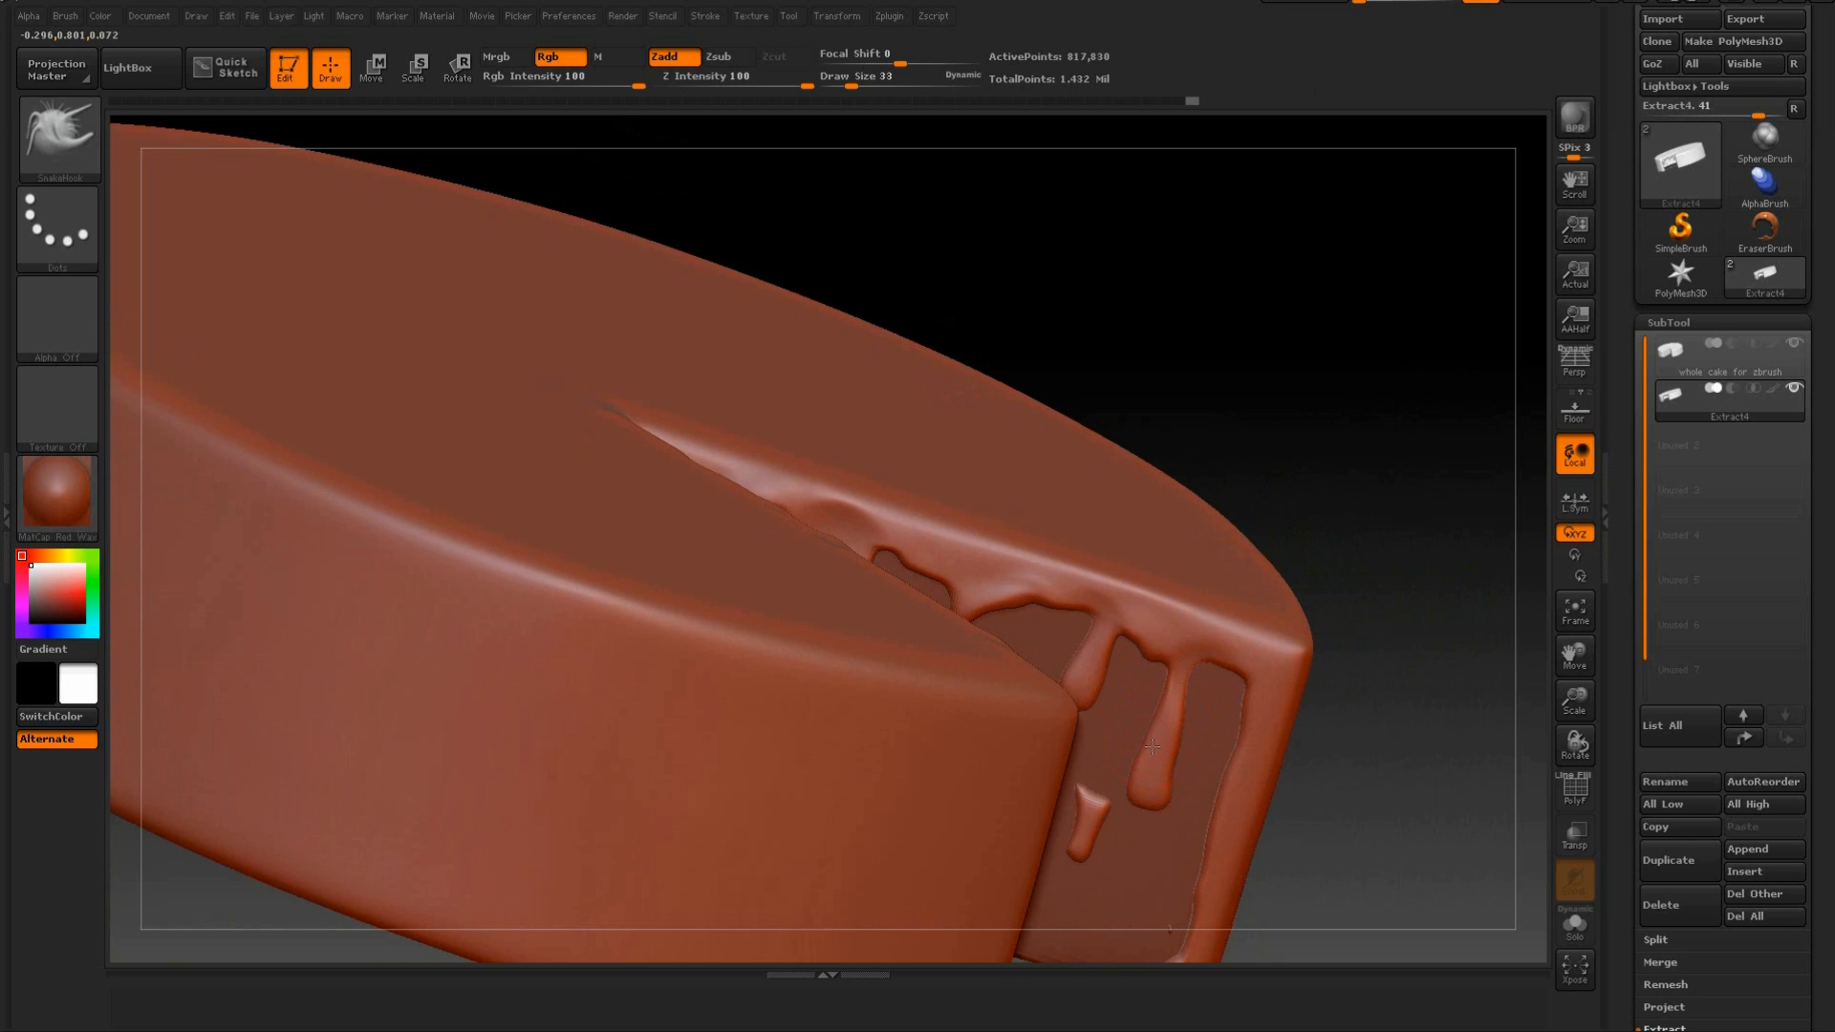
{"action": "mouse_move", "coordinate": [1341, 433]}
{"action": "left_mouse_down"}
{"action": "mouse_move", "coordinate": [1417, 655]}
{"action": "mouse_move", "coordinate": [1491, 784]}
{"action": "left_mouse_up"}
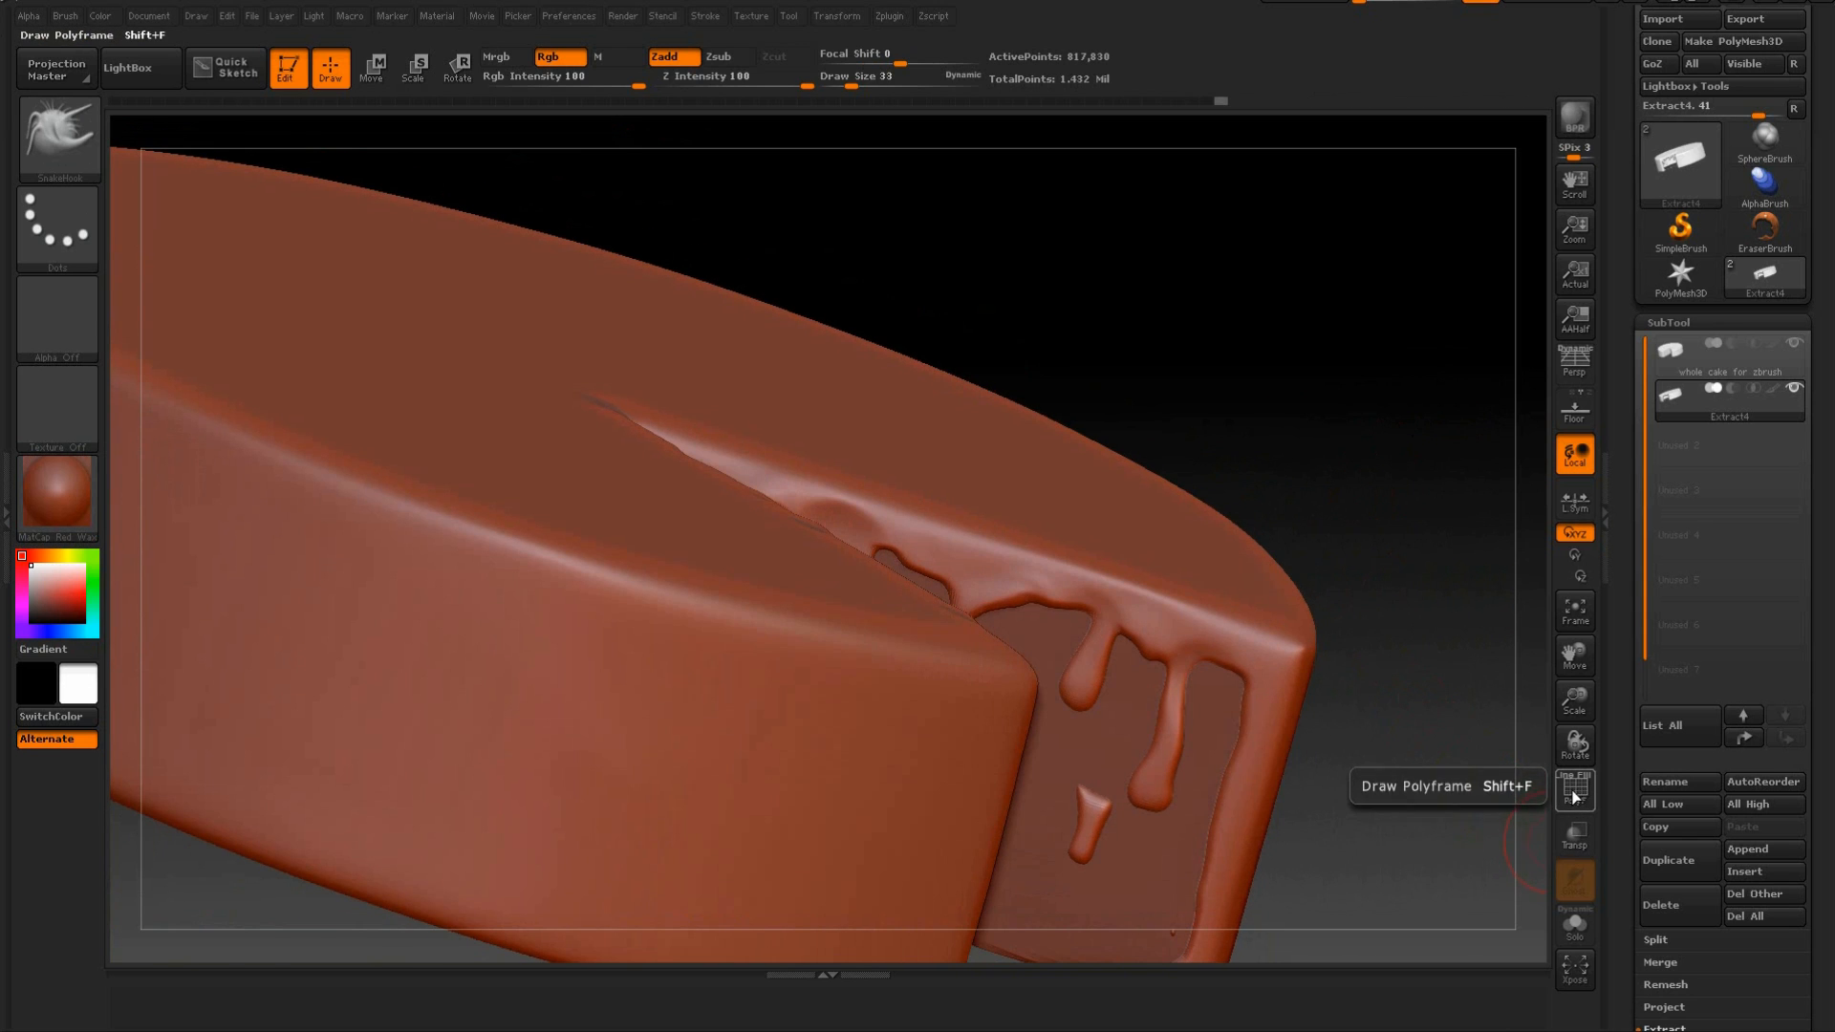
Display the polyframe and compare the mesh of the whole cake subtool with that of the icing subtool, ending on the icing.
{"action": "left_click", "coordinate": [1576, 801]}
{"action": "left_click_drag", "start_coordinate": [1425, 715], "coordinate": [1104, 203]}
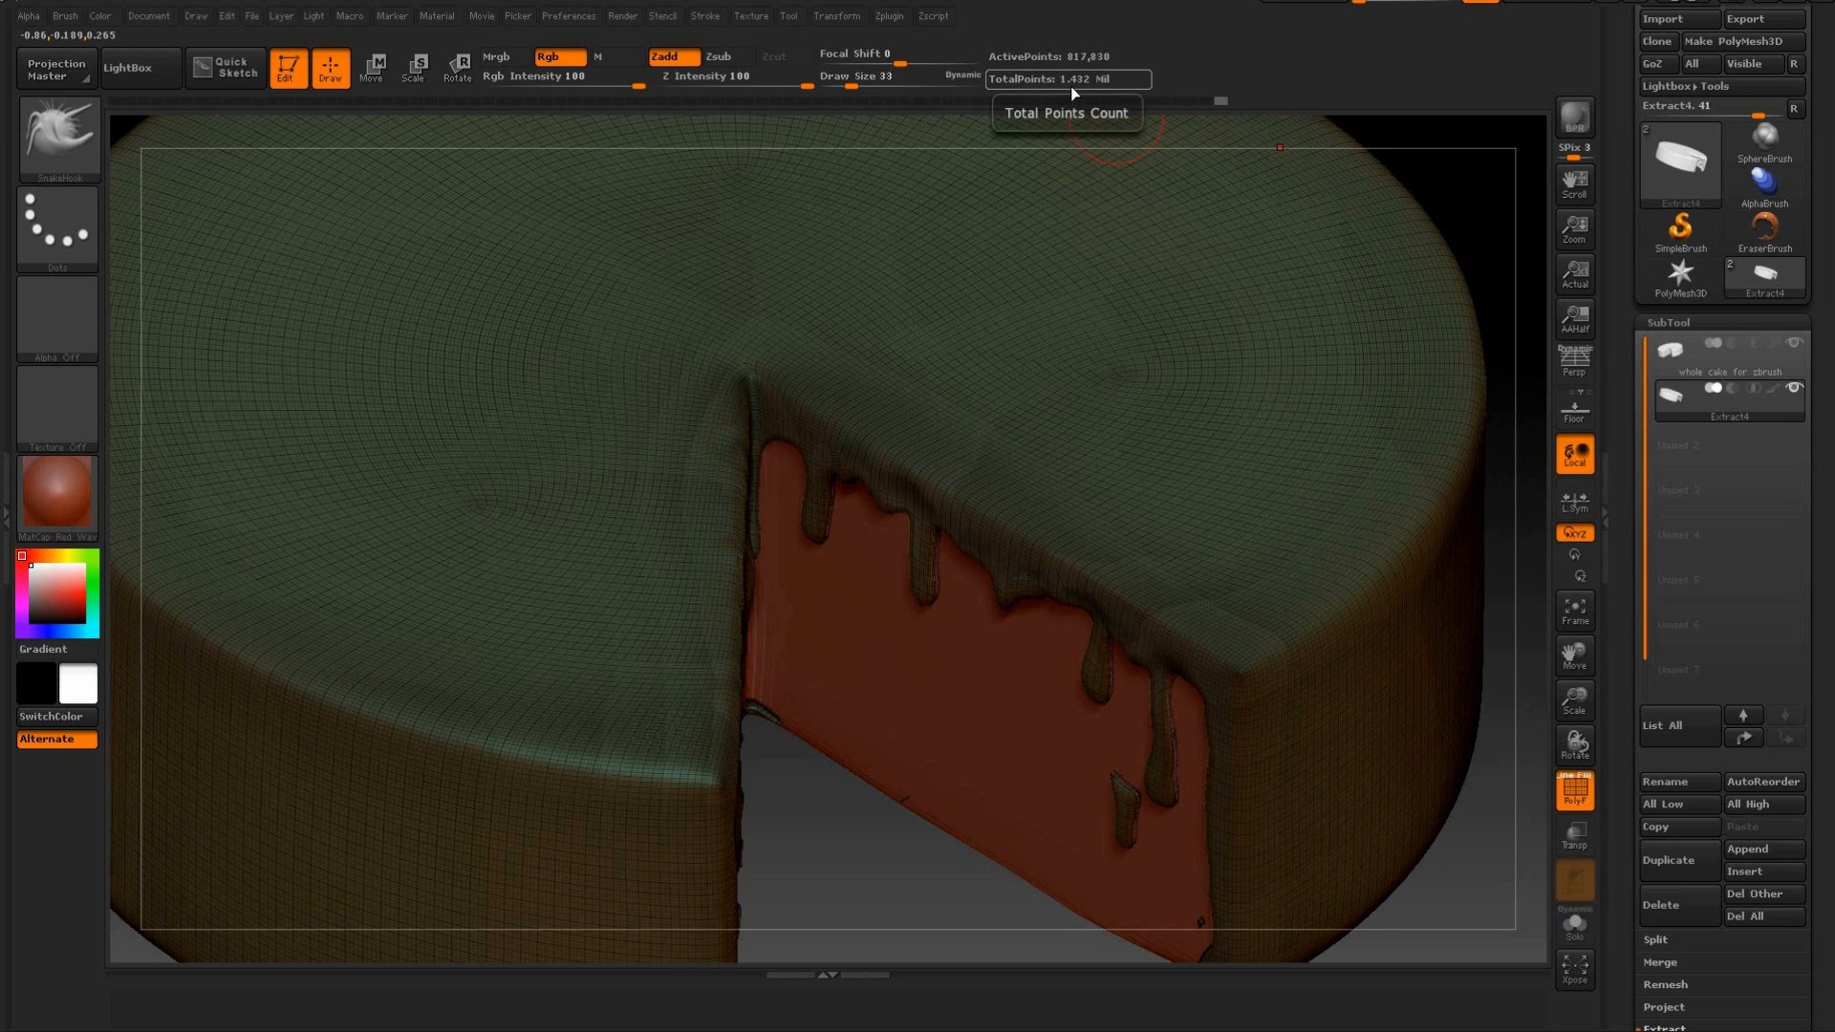
{"action": "left_click", "coordinate": [1716, 373]}
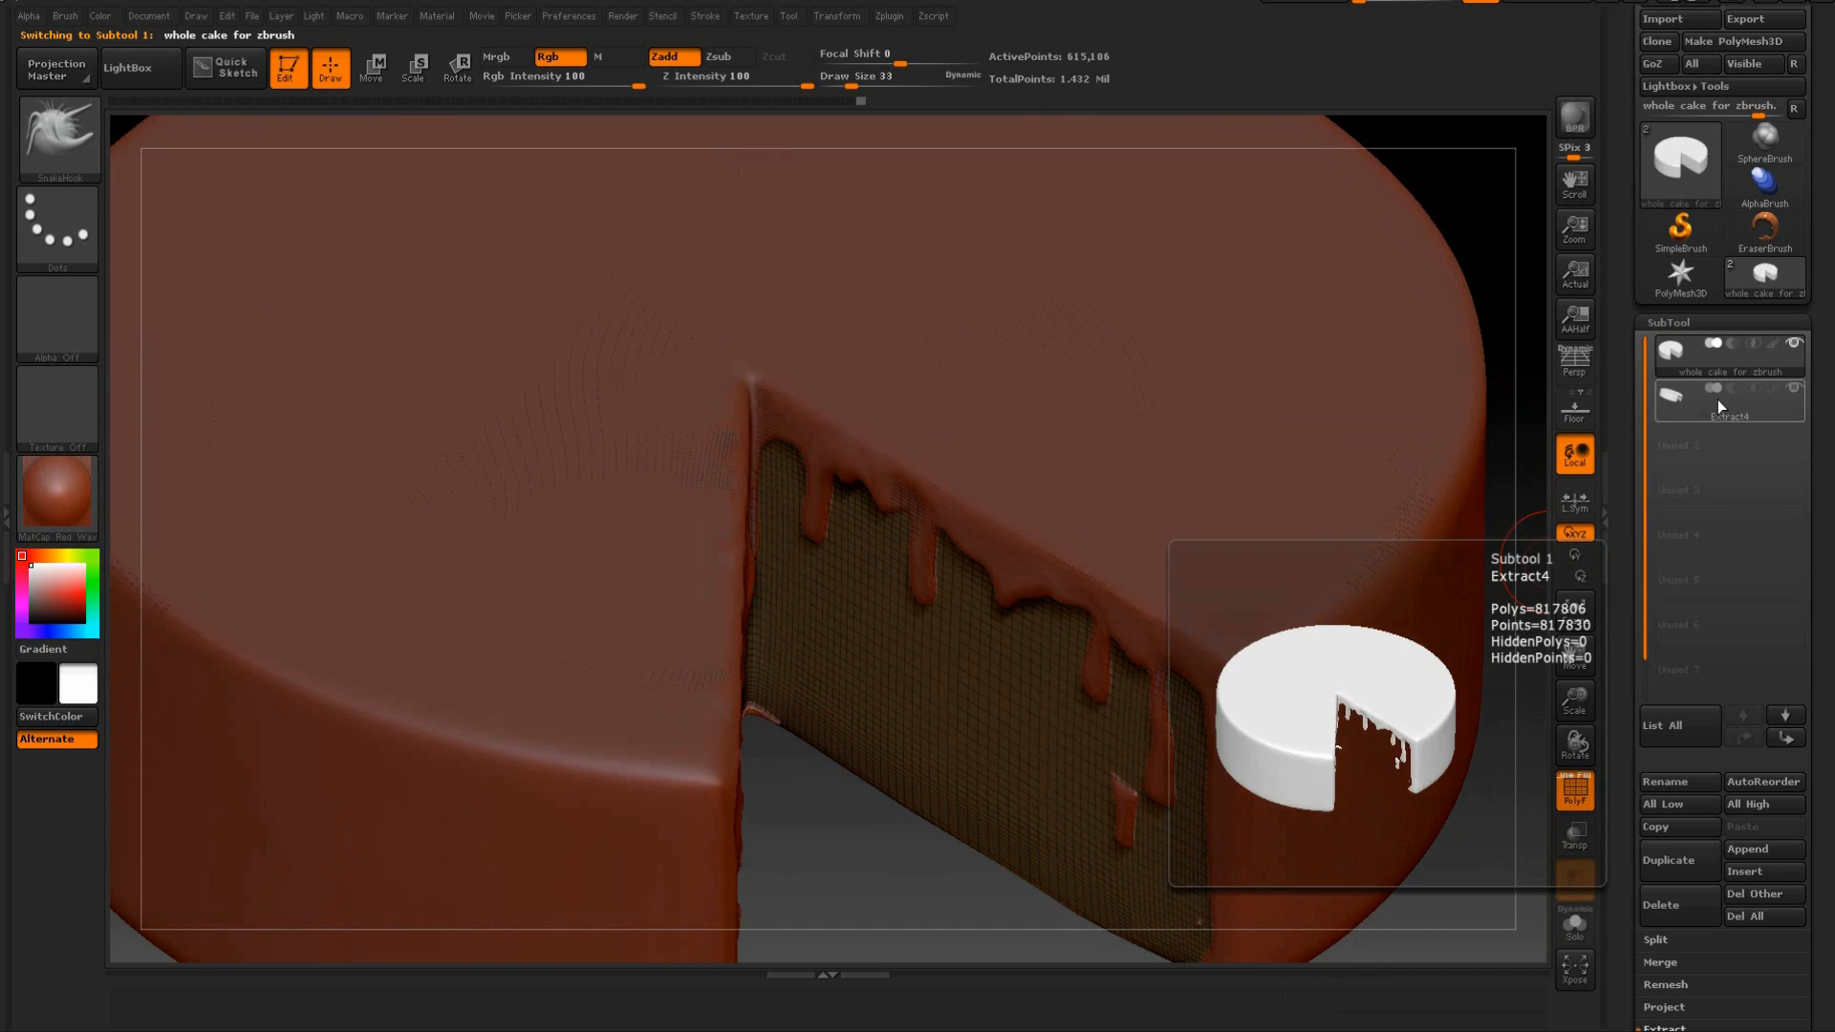
{"action": "left_click", "coordinate": [1701, 399]}
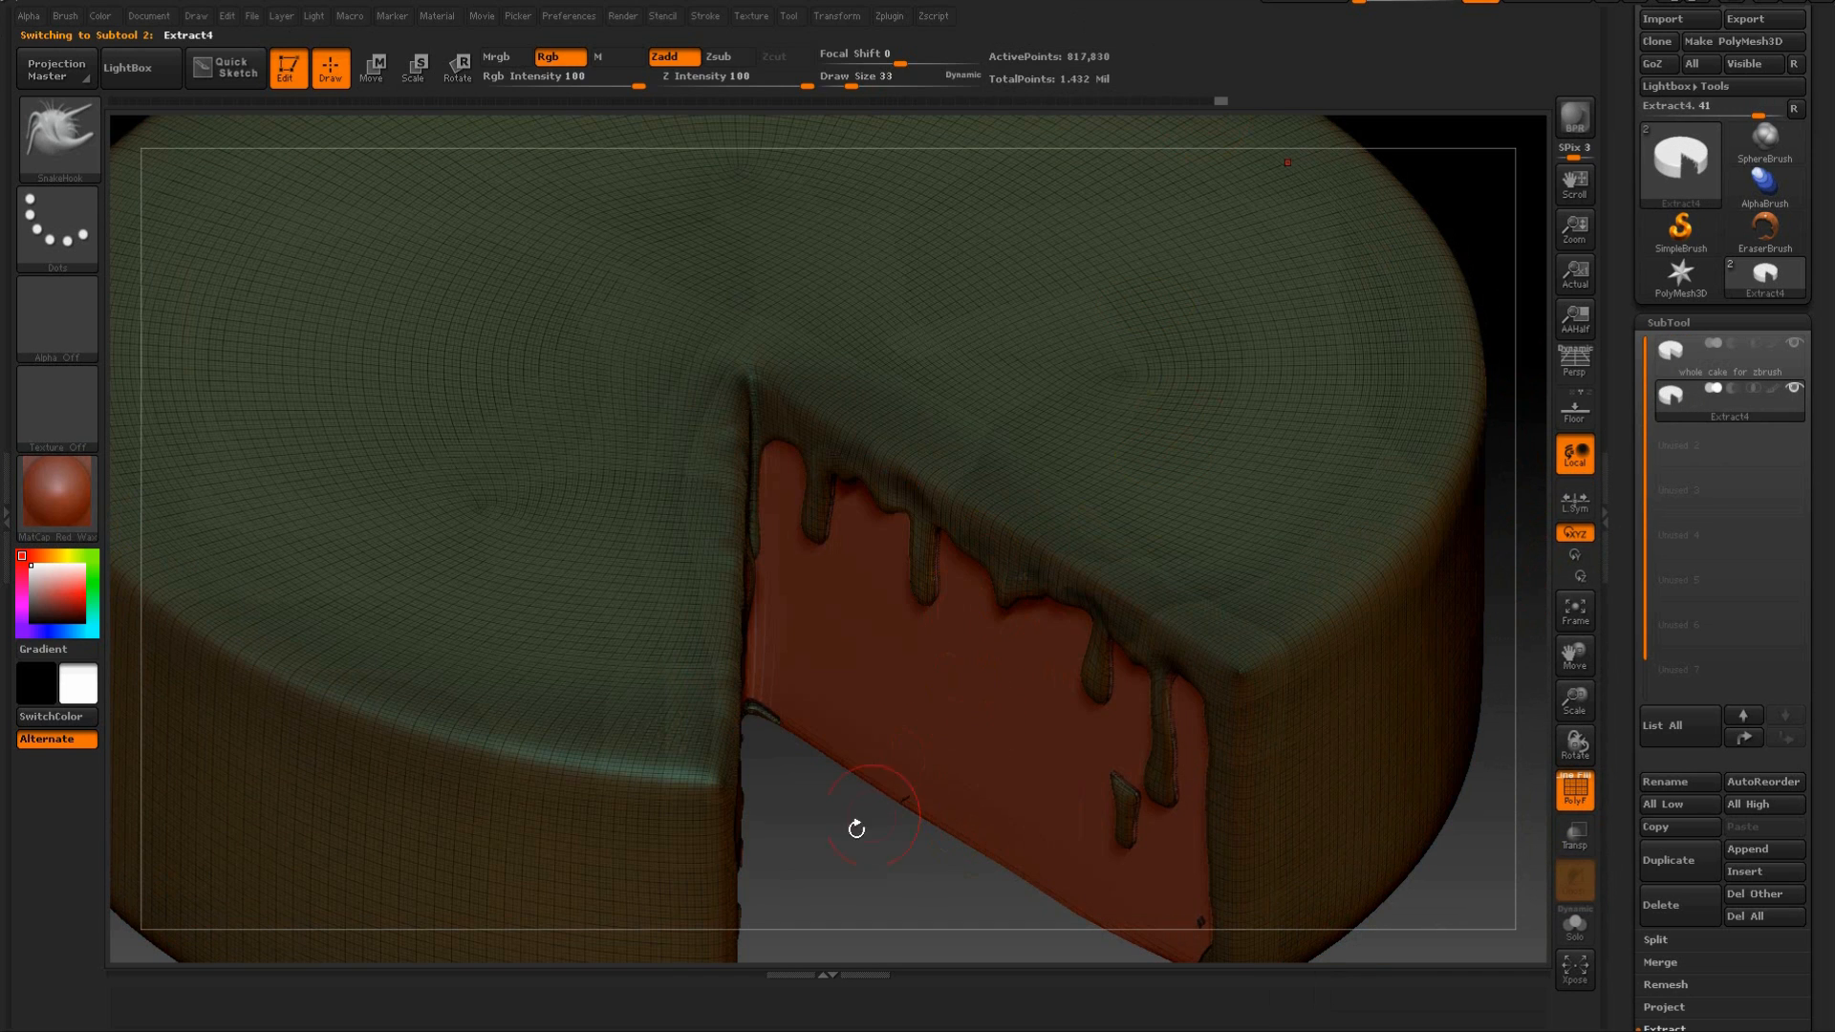
{"action": "left_click_drag", "start_coordinate": [873, 698], "coordinate": [925, 440], "text": "alt"}
{"action": "left_click_drag", "start_coordinate": [933, 725], "coordinate": [1056, 511]}
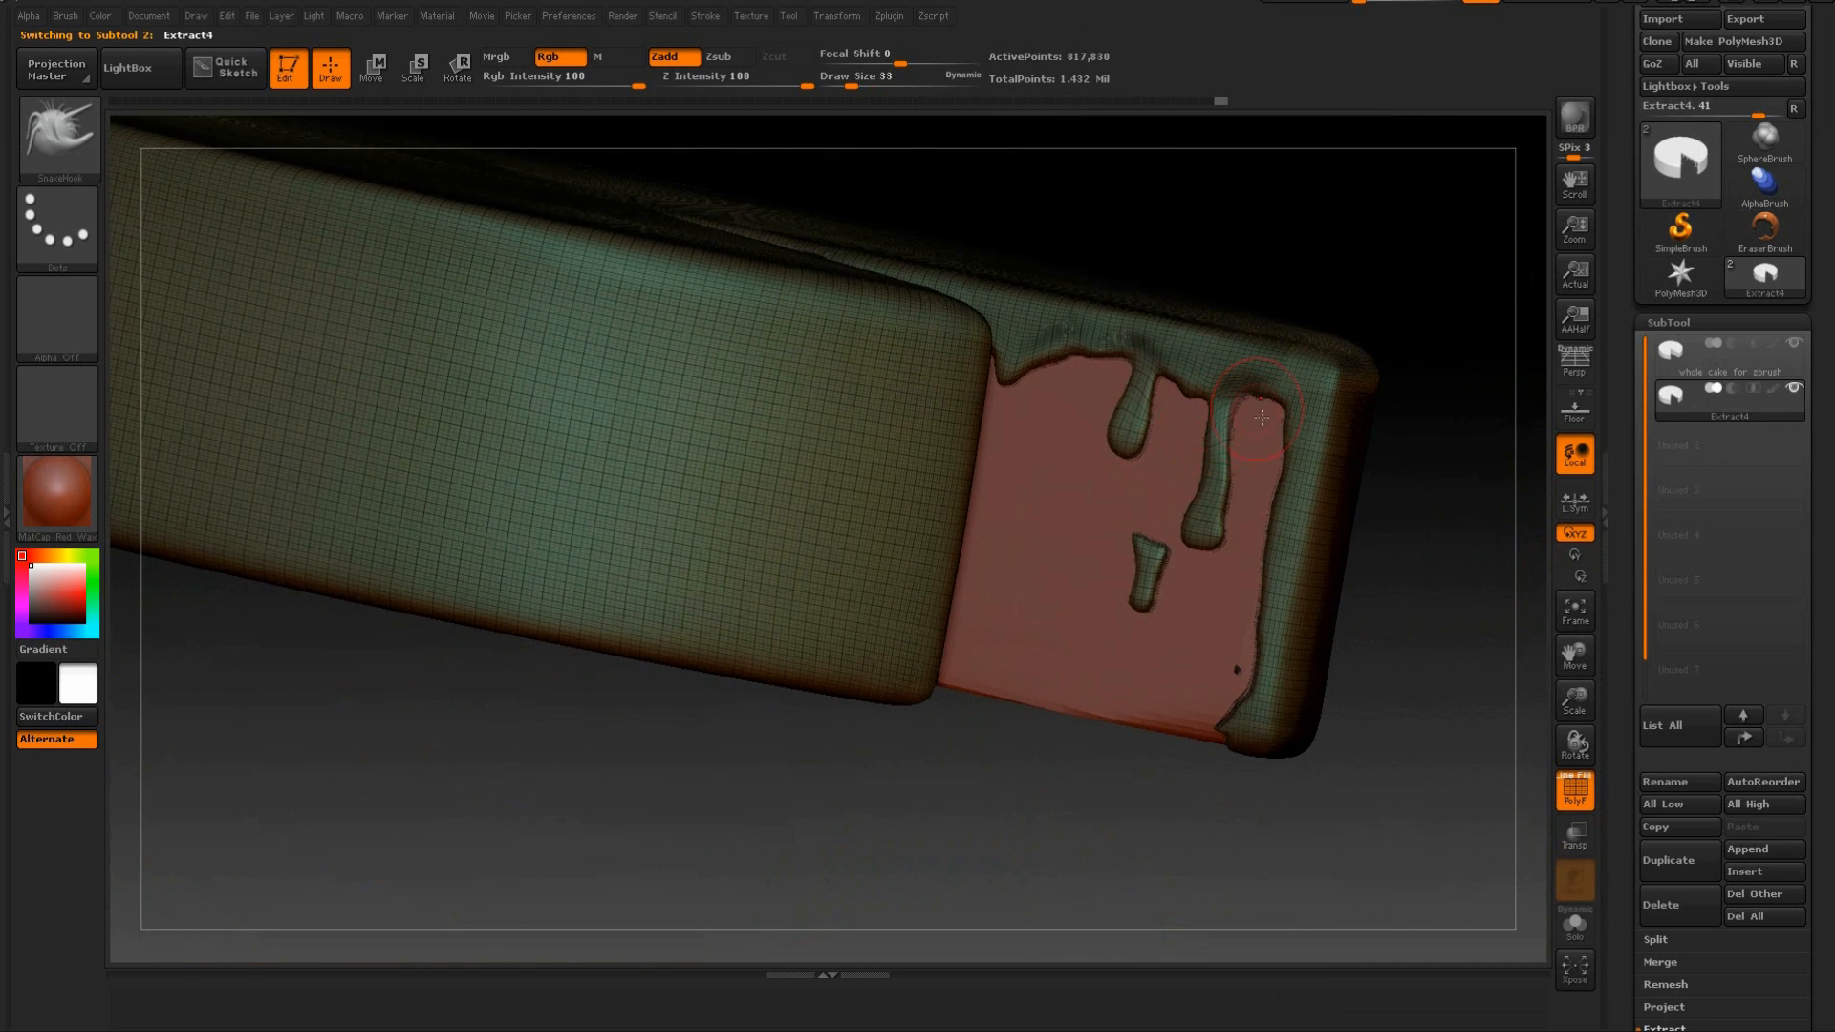
Reshape the outer long drip and the gap beside it on the first cut face with SnakeHook, and hide the polyframe.
{"action": "mouse_move", "coordinate": [1226, 471]}
{"action": "left_mouse_down"}
{"action": "mouse_move", "coordinate": [1208, 475]}
{"action": "mouse_move", "coordinate": [1234, 484]}
{"action": "mouse_move", "coordinate": [1208, 454]}
{"action": "left_mouse_up"}
{"action": "left_click_drag", "start_coordinate": [1242, 393], "coordinate": [1259, 387]}
{"action": "mouse_move", "coordinate": [1405, 245]}
{"action": "left_mouse_down"}
{"action": "mouse_move", "coordinate": [1358, 383]}
{"action": "mouse_move", "coordinate": [1367, 449]}
{"action": "mouse_move", "coordinate": [1304, 506]}
{"action": "mouse_move", "coordinate": [1311, 695]}
{"action": "mouse_move", "coordinate": [1466, 635]}
{"action": "left_mouse_up"}
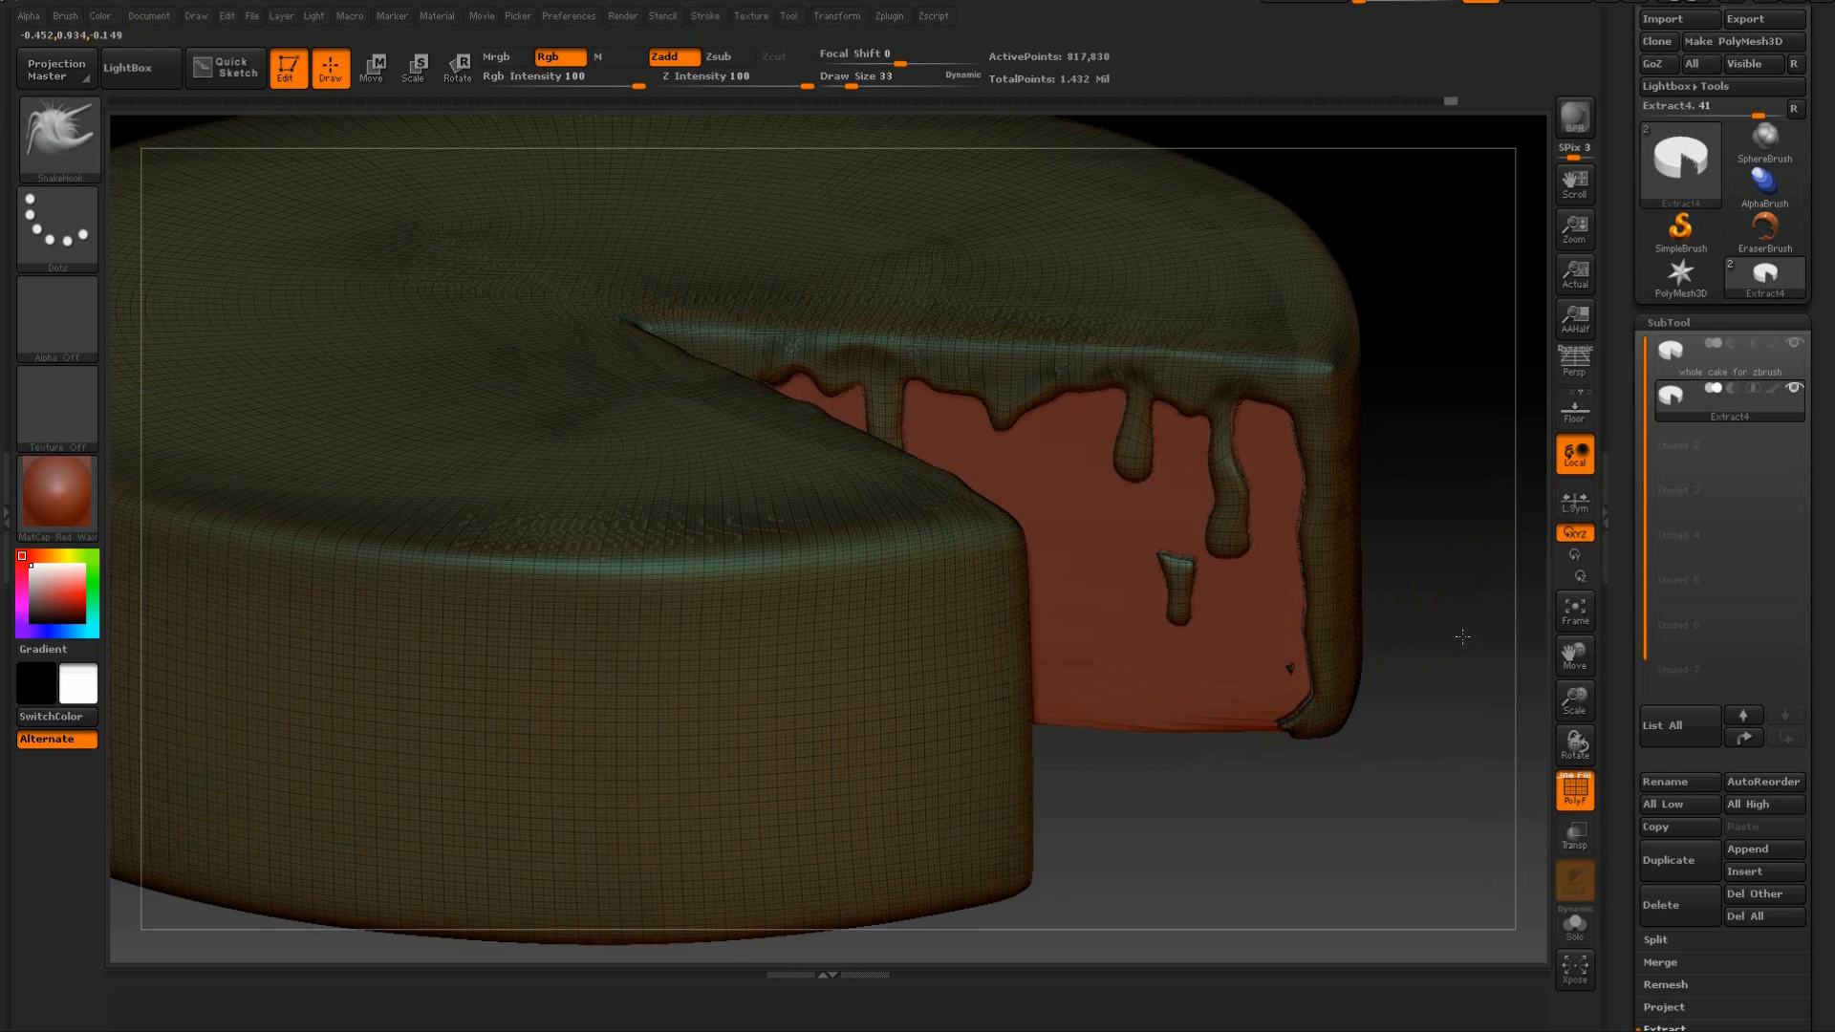
{"action": "left_click", "coordinate": [1578, 806]}
{"action": "left_click_drag", "start_coordinate": [1409, 803], "coordinate": [1329, 596]}
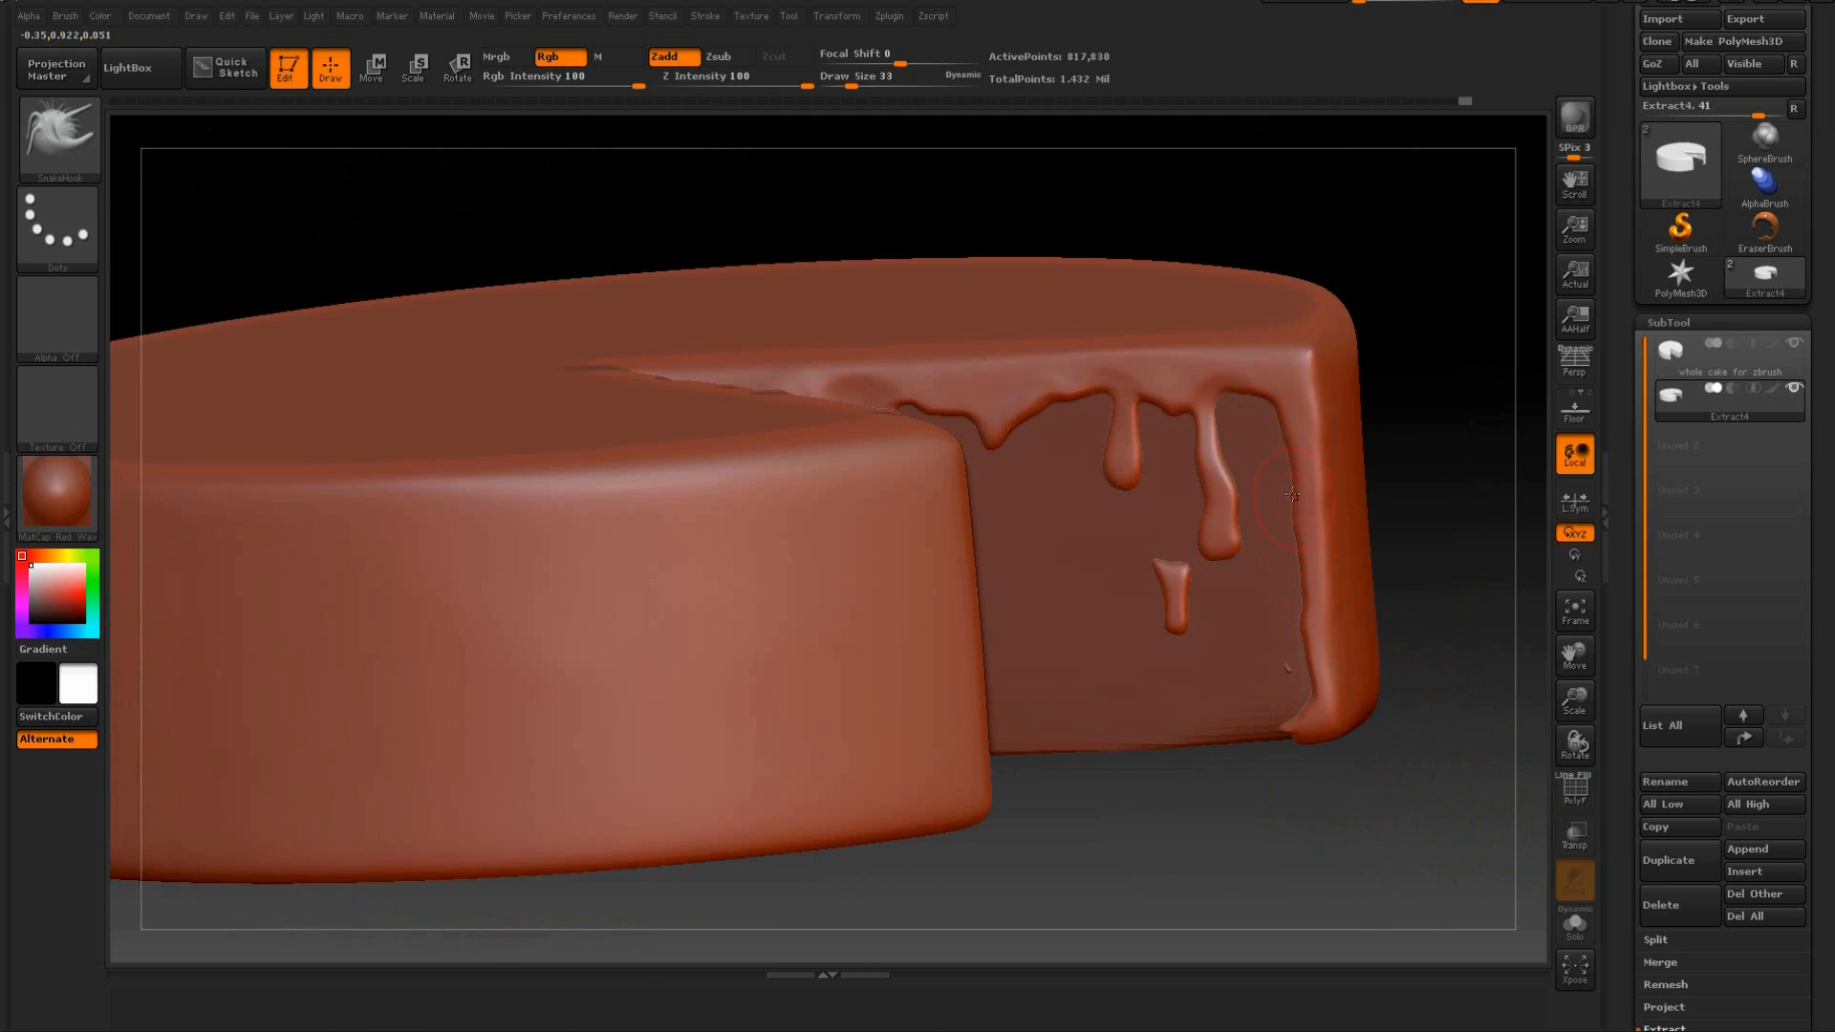
Undo the latest strokes and reshape the icing edge between the drips on the first cut face with SnakeHook.
{"action": "key", "text": "ctrl+z"}
{"action": "key", "text": "ctrl+z"}
{"action": "key", "text": "ctrl+z"}
{"action": "key", "text": "ctrl+z"}
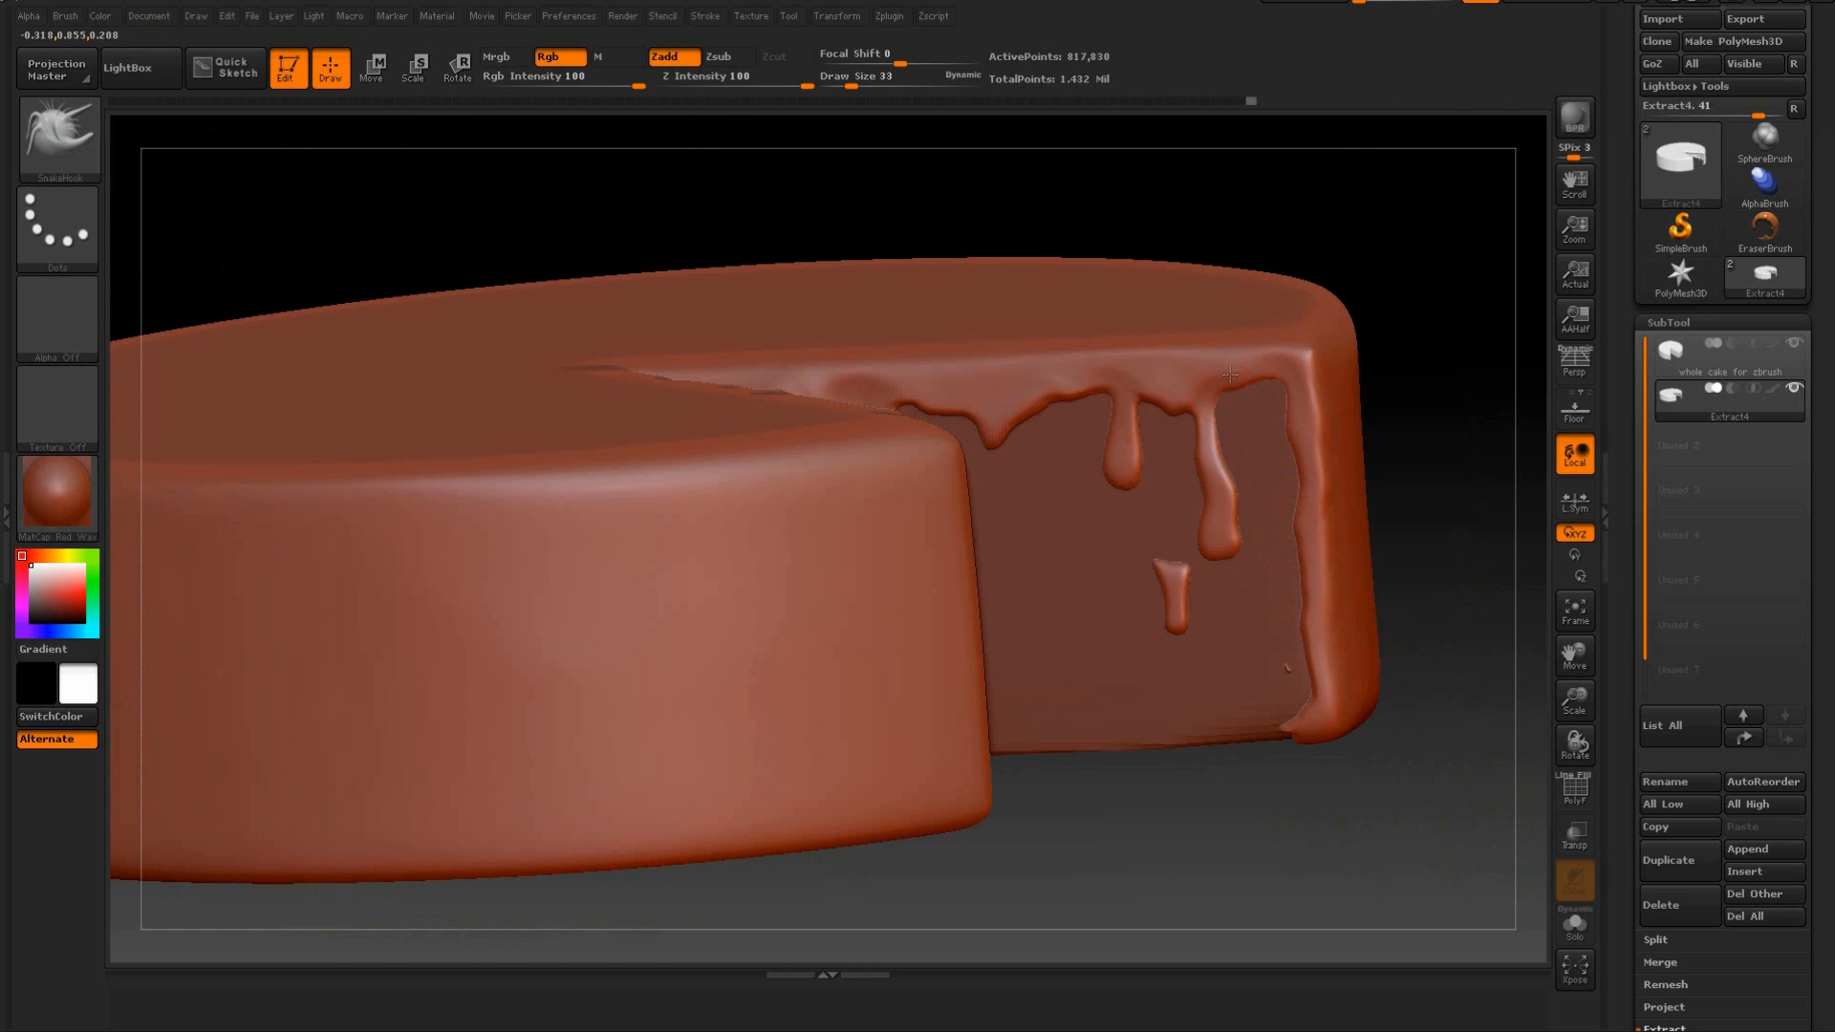
{"action": "left_click_drag", "start_coordinate": [1067, 392], "coordinate": [1036, 401]}
{"action": "left_click_drag", "start_coordinate": [1162, 215], "coordinate": [1147, 152]}
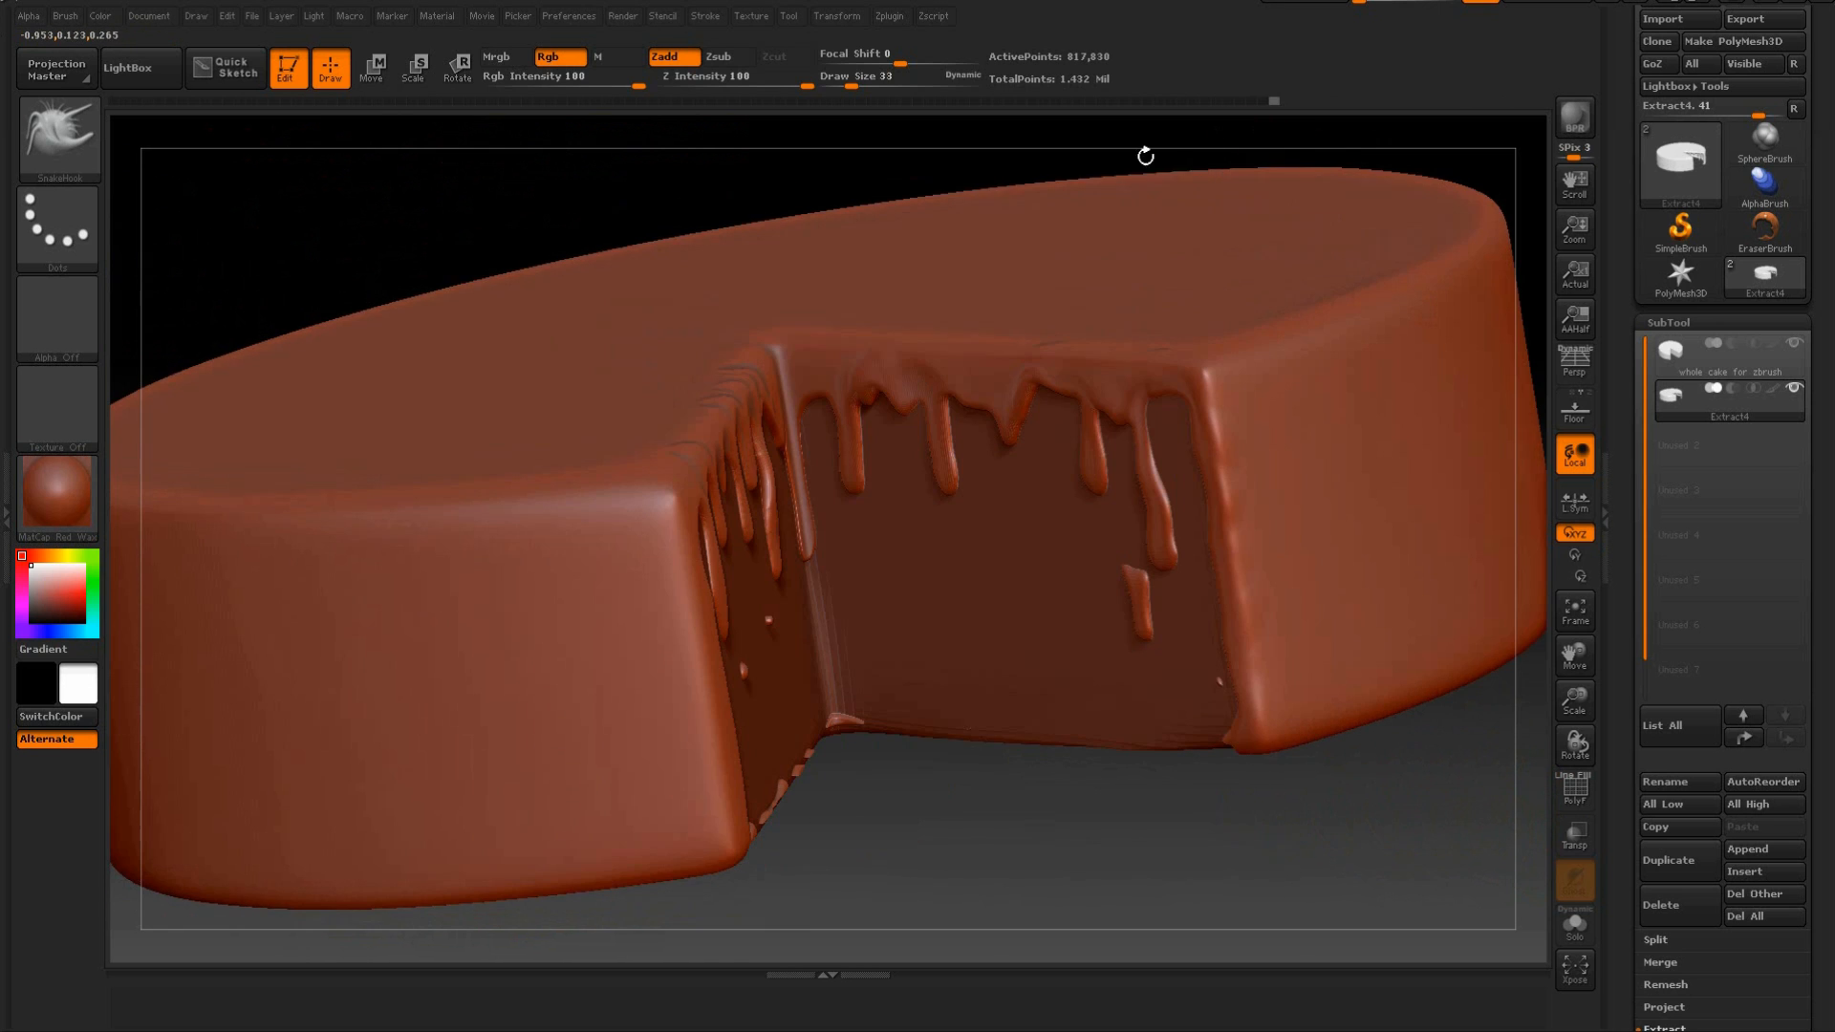
{"action": "left_click_drag", "start_coordinate": [957, 162], "coordinate": [962, 308]}
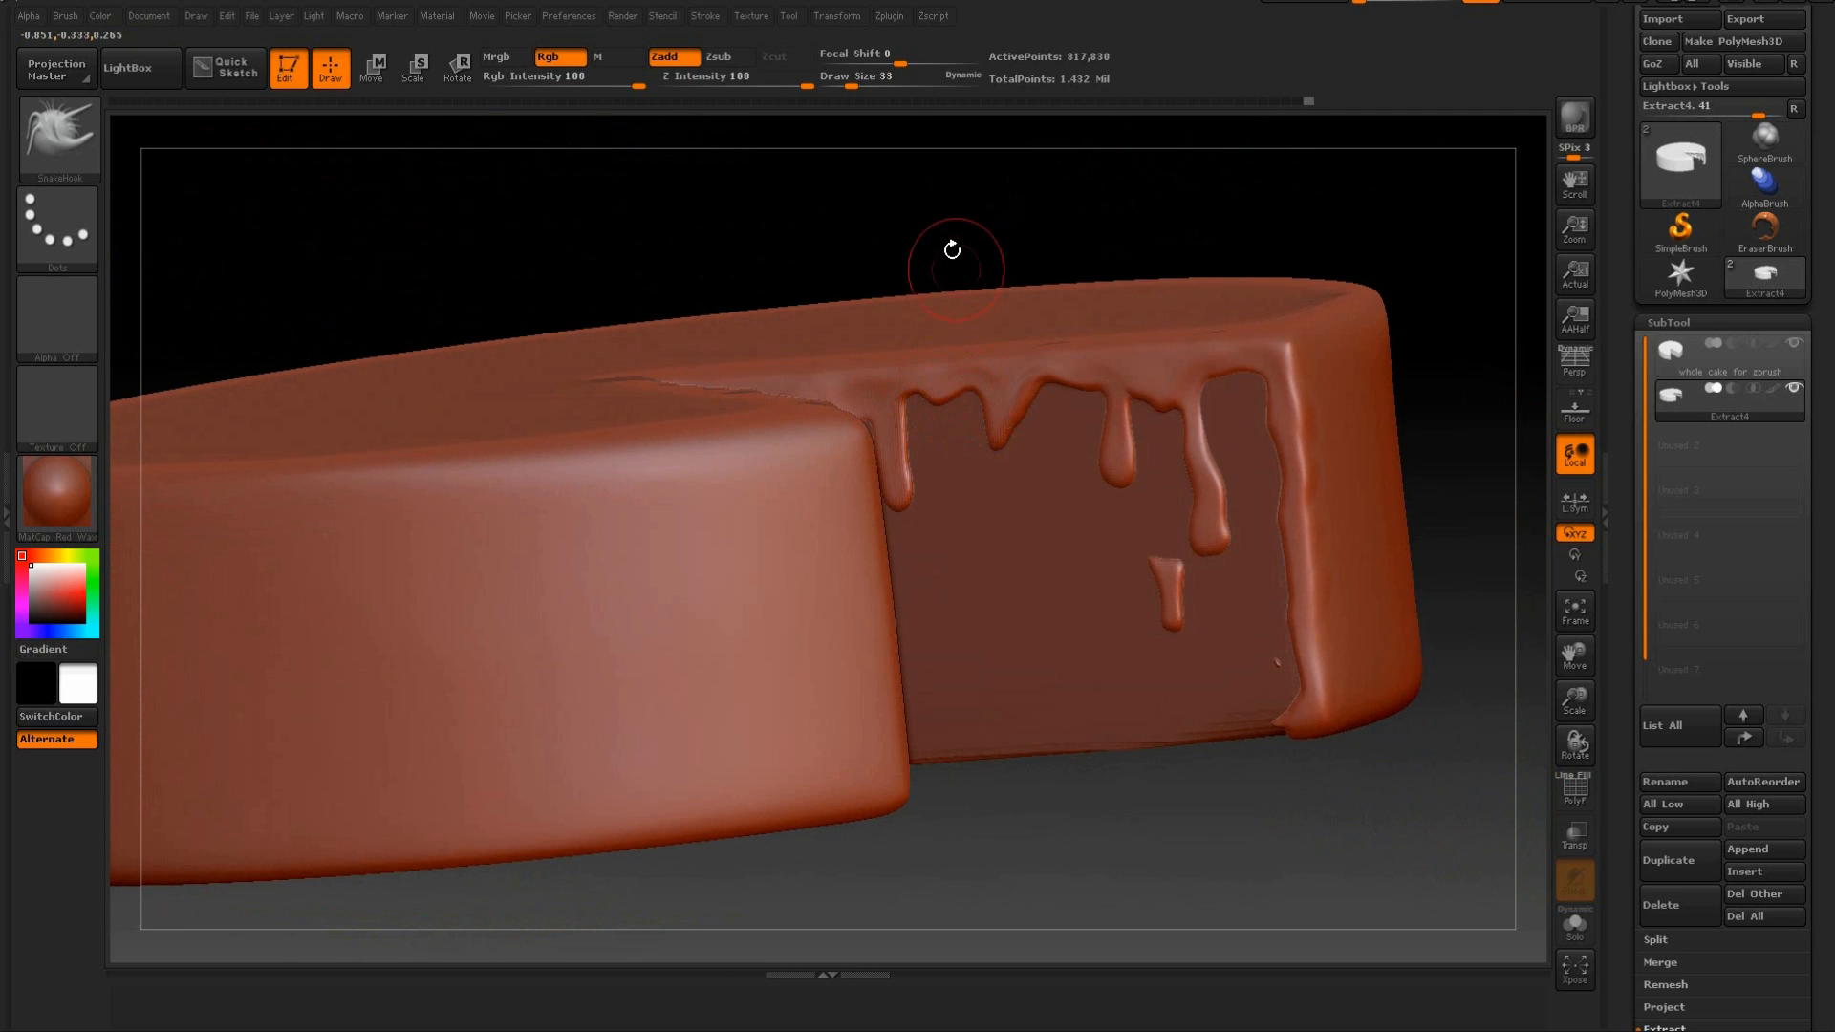
{"action": "left_click_drag", "start_coordinate": [952, 250], "coordinate": [884, 258]}
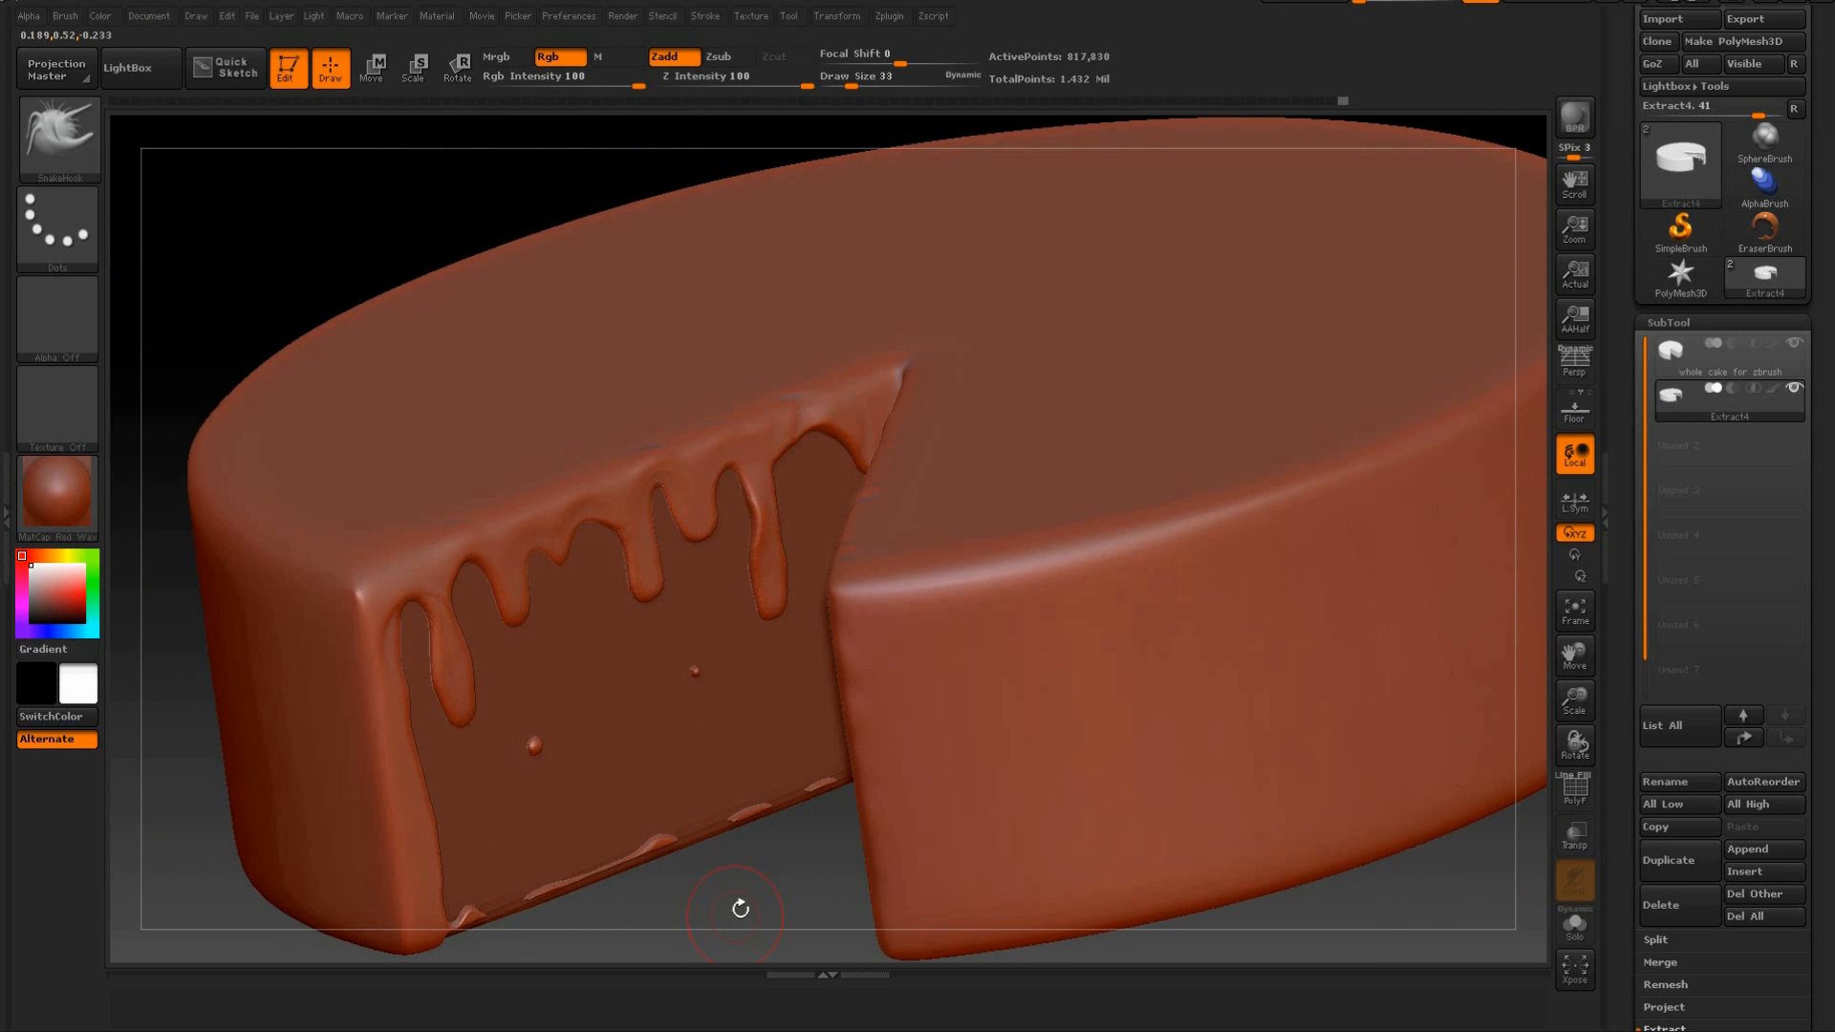
Narrow the necks of the drips on the opposite cut face with SnakeHook so they end in rounded drops.
{"action": "left_click_drag", "start_coordinate": [740, 908], "coordinate": [693, 541]}
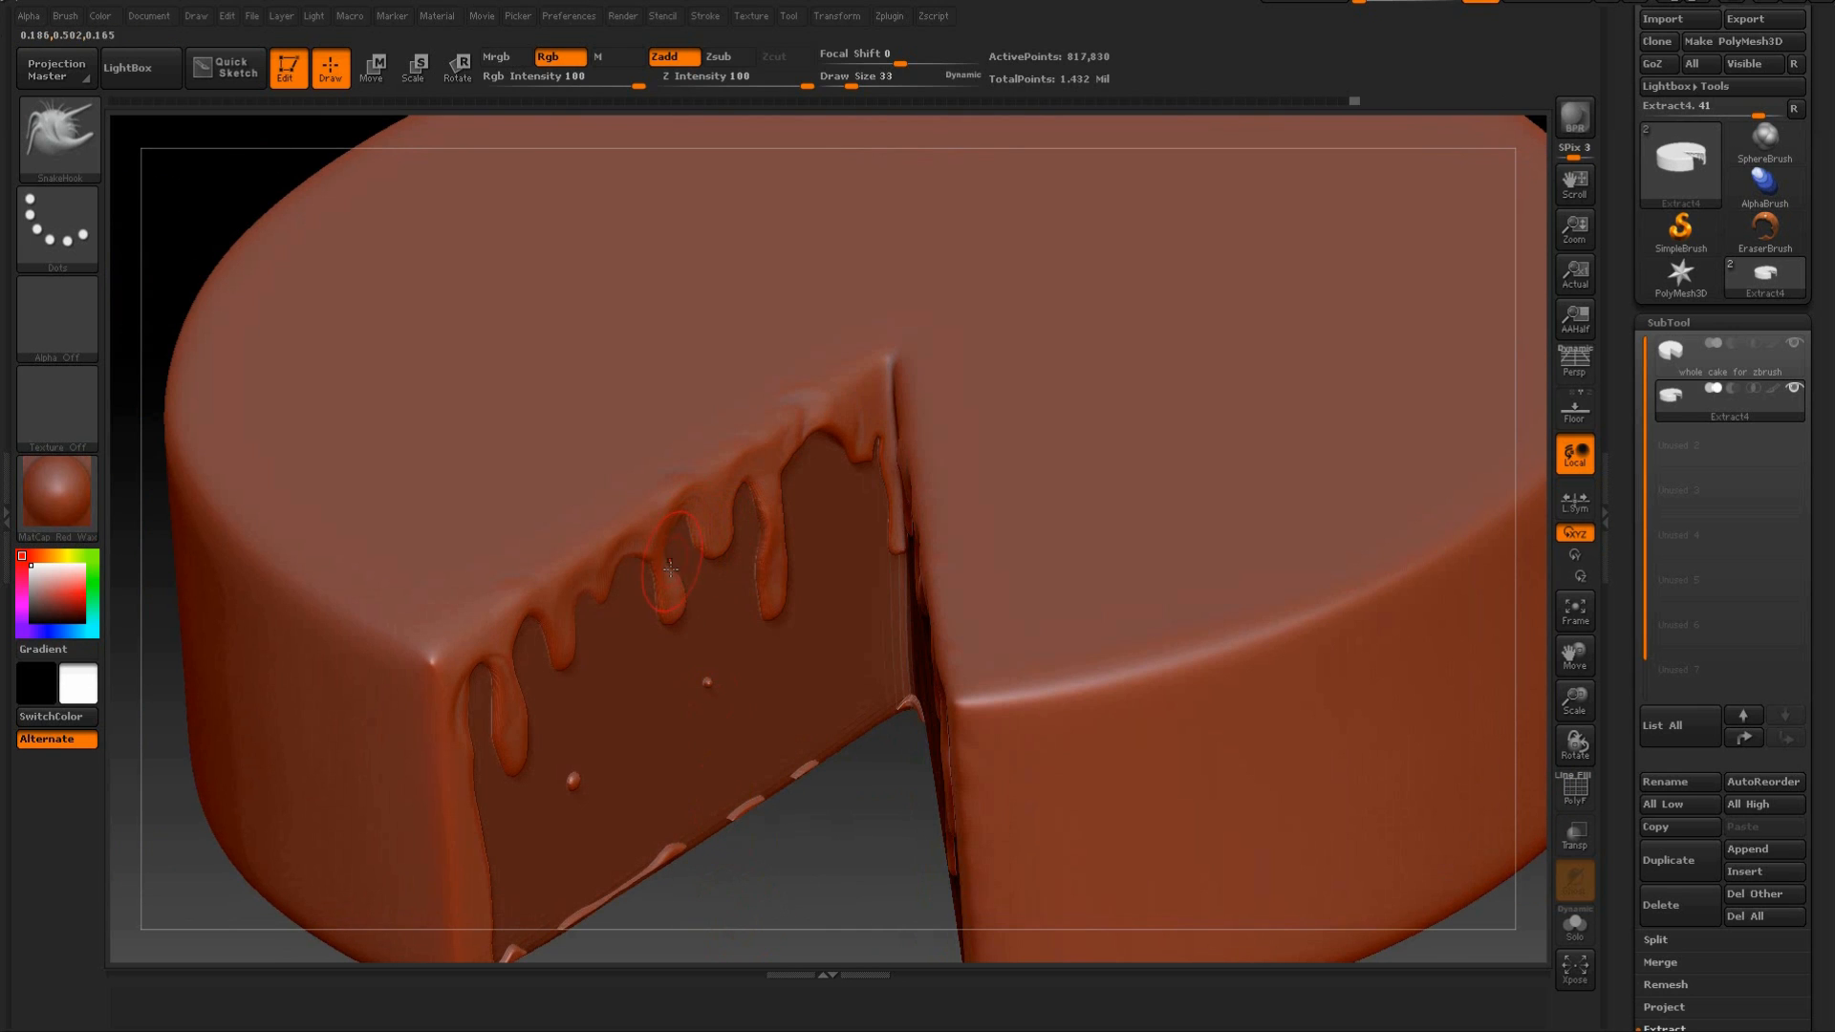
{"action": "left_click_drag", "start_coordinate": [805, 860], "coordinate": [698, 681]}
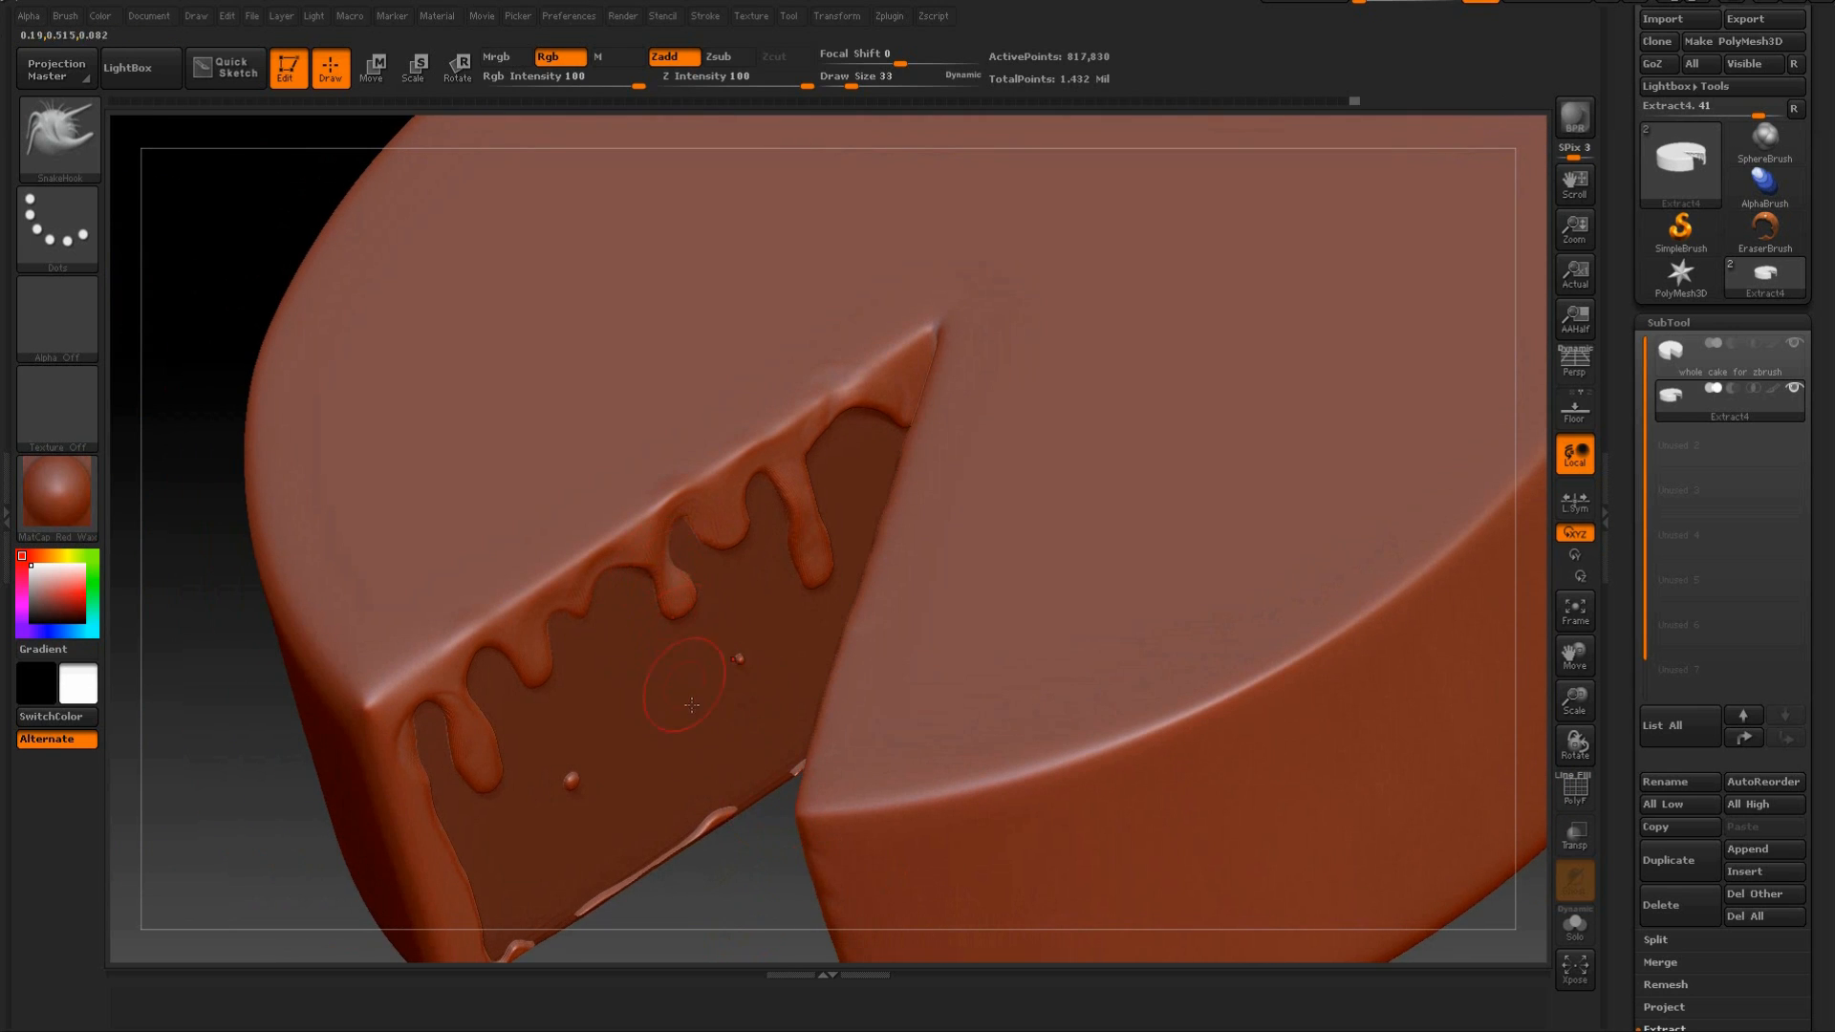
{"action": "left_click_drag", "start_coordinate": [758, 898], "coordinate": [729, 736]}
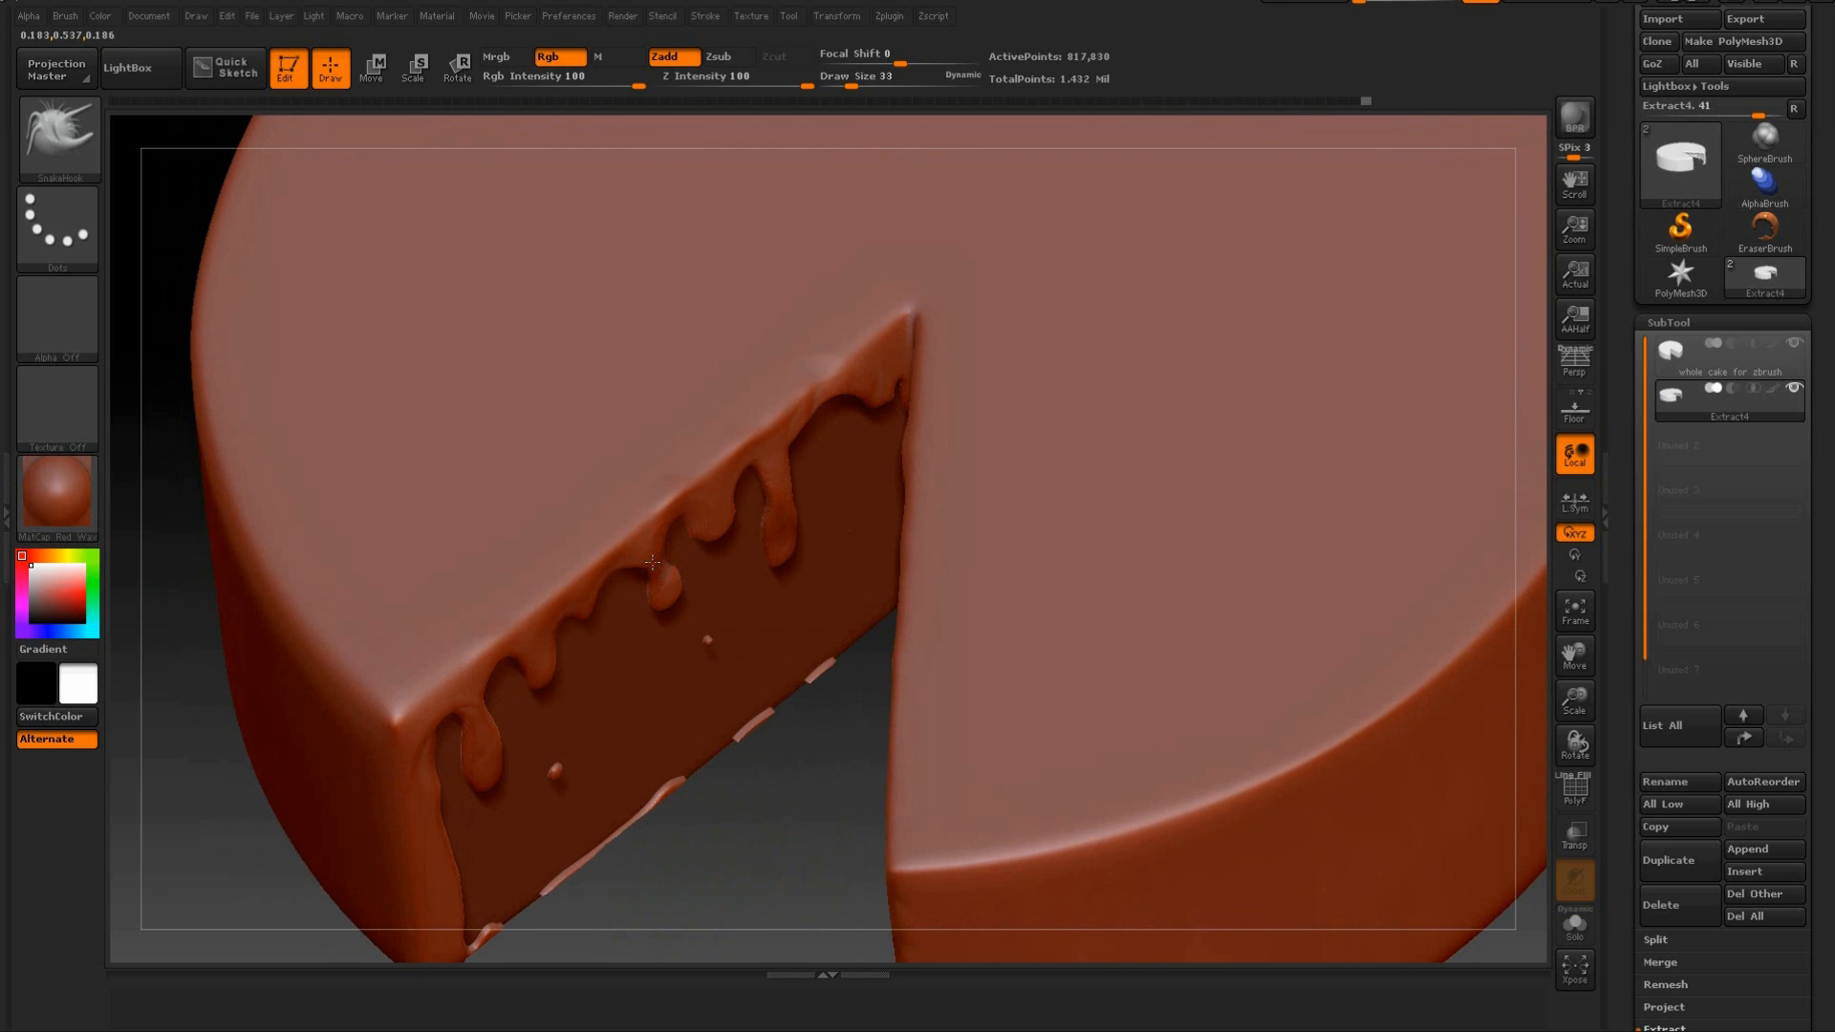
{"action": "left_click_drag", "start_coordinate": [545, 645], "coordinate": [538, 661]}
{"action": "left_click_drag", "start_coordinate": [537, 656], "coordinate": [489, 730]}
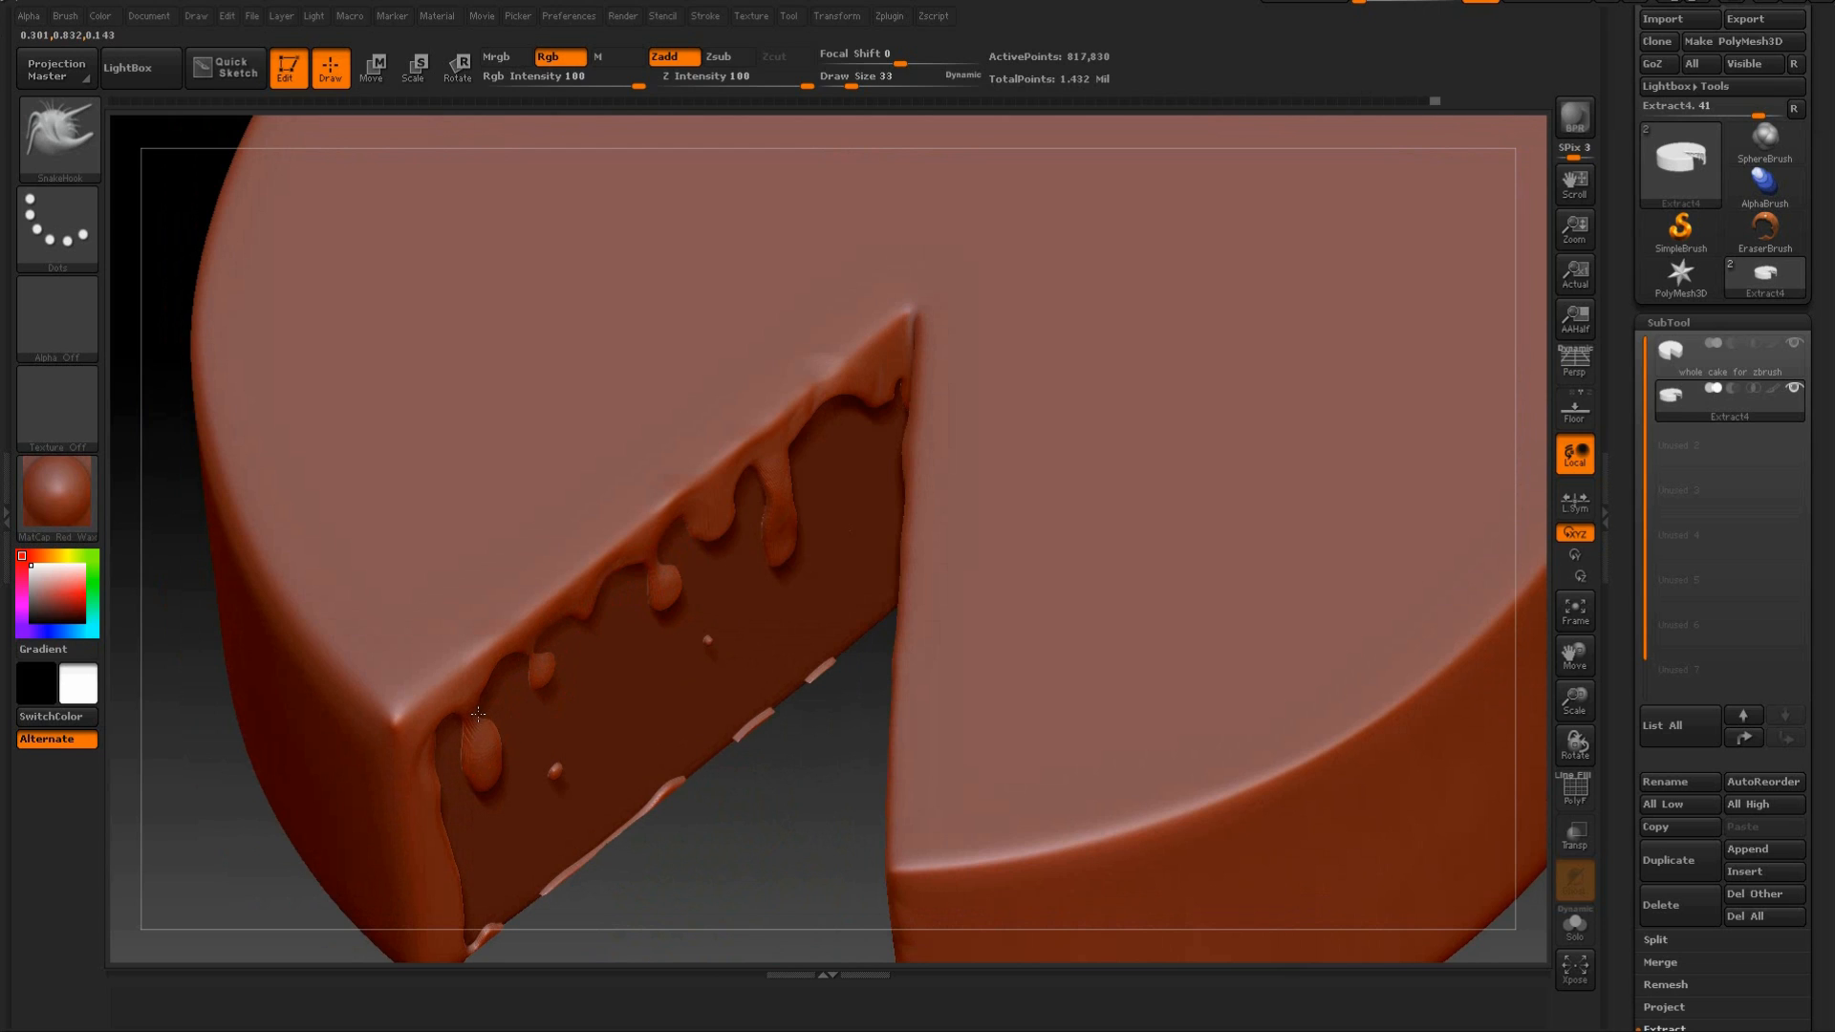
Stretch the small loose drop on the opposite cut face into an elongated teardrop, undoing the unwanted stroke.
{"action": "left_click_drag", "start_coordinate": [761, 920], "coordinate": [730, 752]}
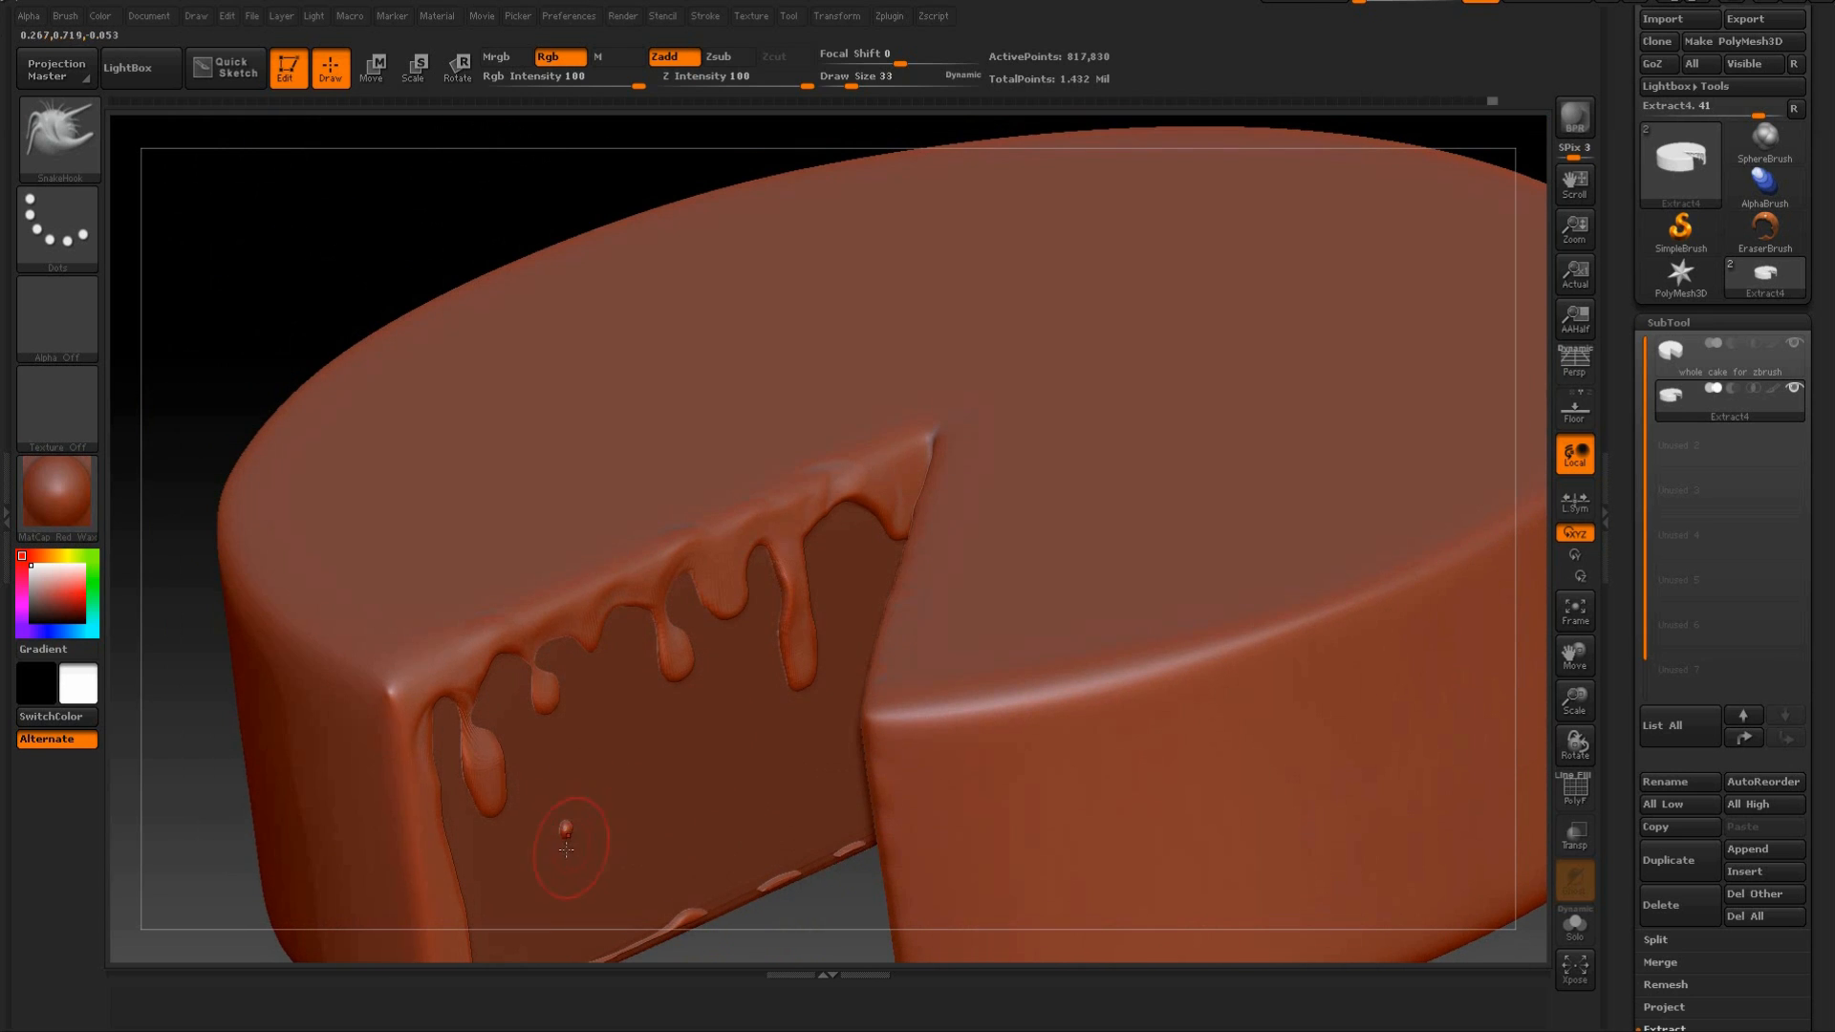
{"action": "key", "text": "ctrl+z"}
{"action": "mouse_move", "coordinate": [772, 913]}
{"action": "left_mouse_down"}
{"action": "mouse_move", "coordinate": [803, 872]}
{"action": "mouse_move", "coordinate": [758, 824]}
{"action": "mouse_move", "coordinate": [817, 615]}
{"action": "left_mouse_up"}
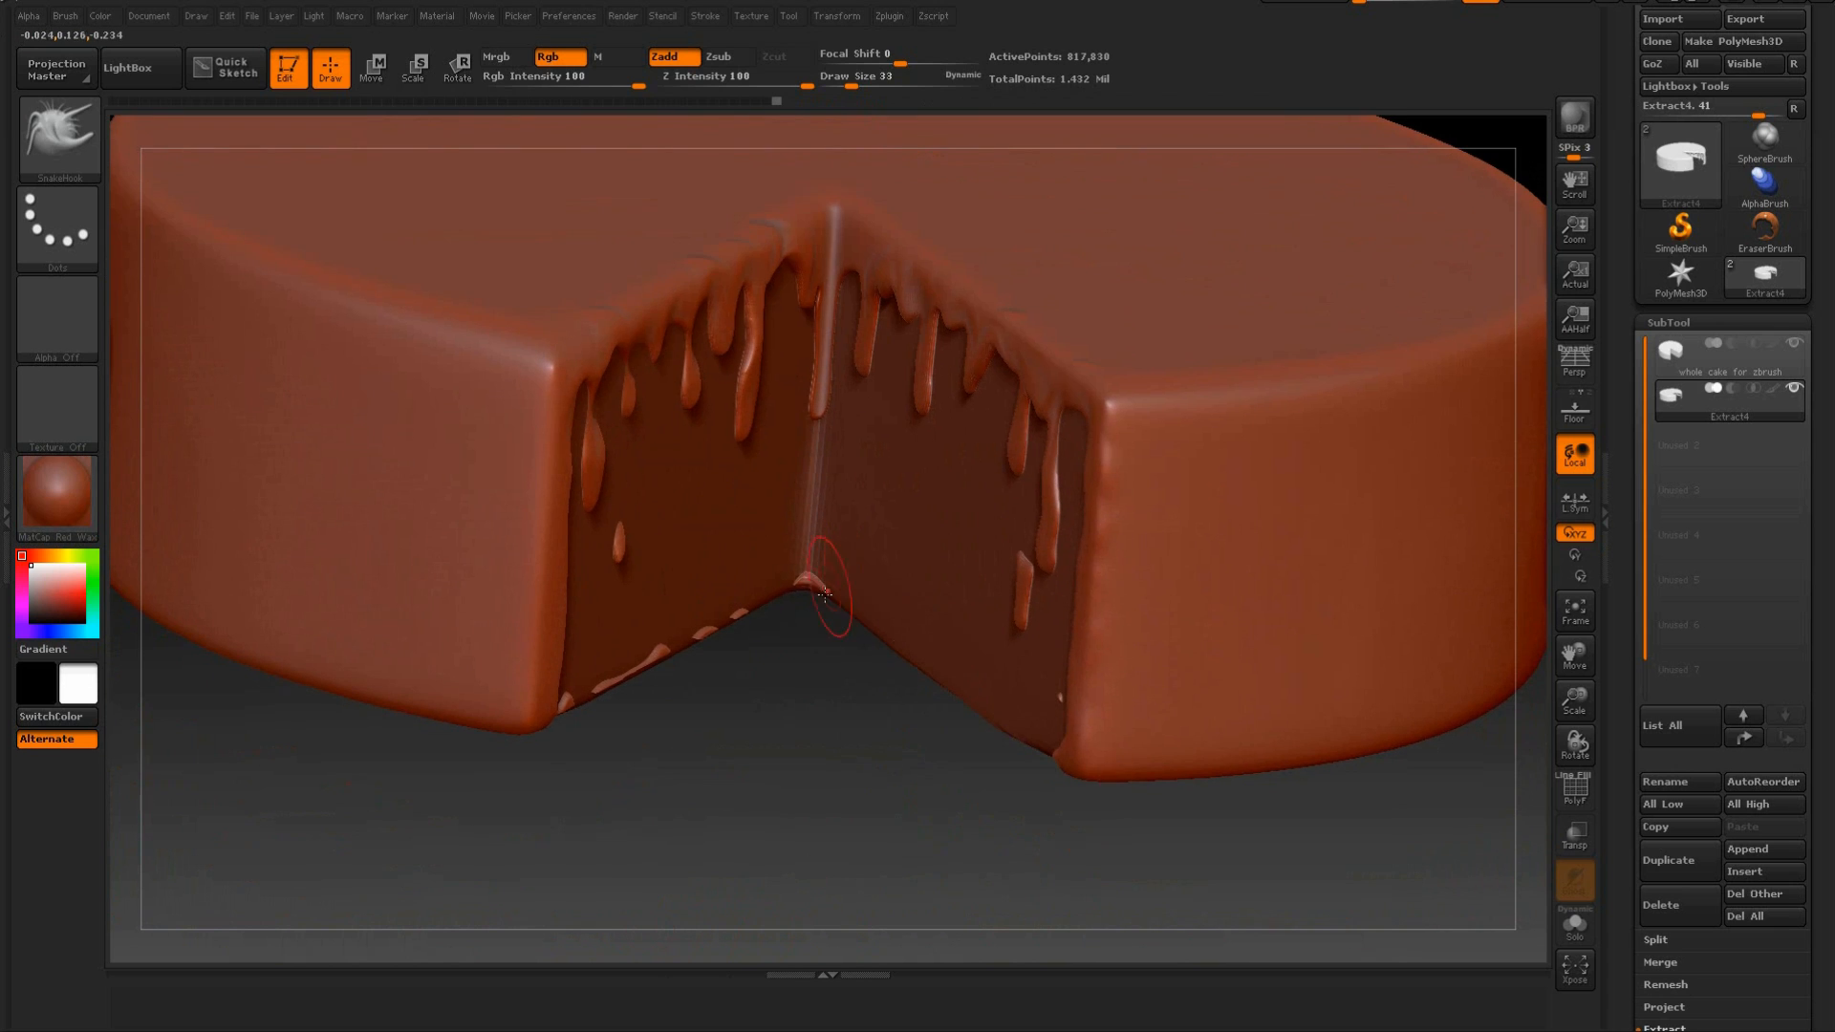
Pull the vertical icing border at the outer edge of the opposite cut face into an uneven, wavy contour with SnakeHook.
{"action": "key", "text": "shift"}
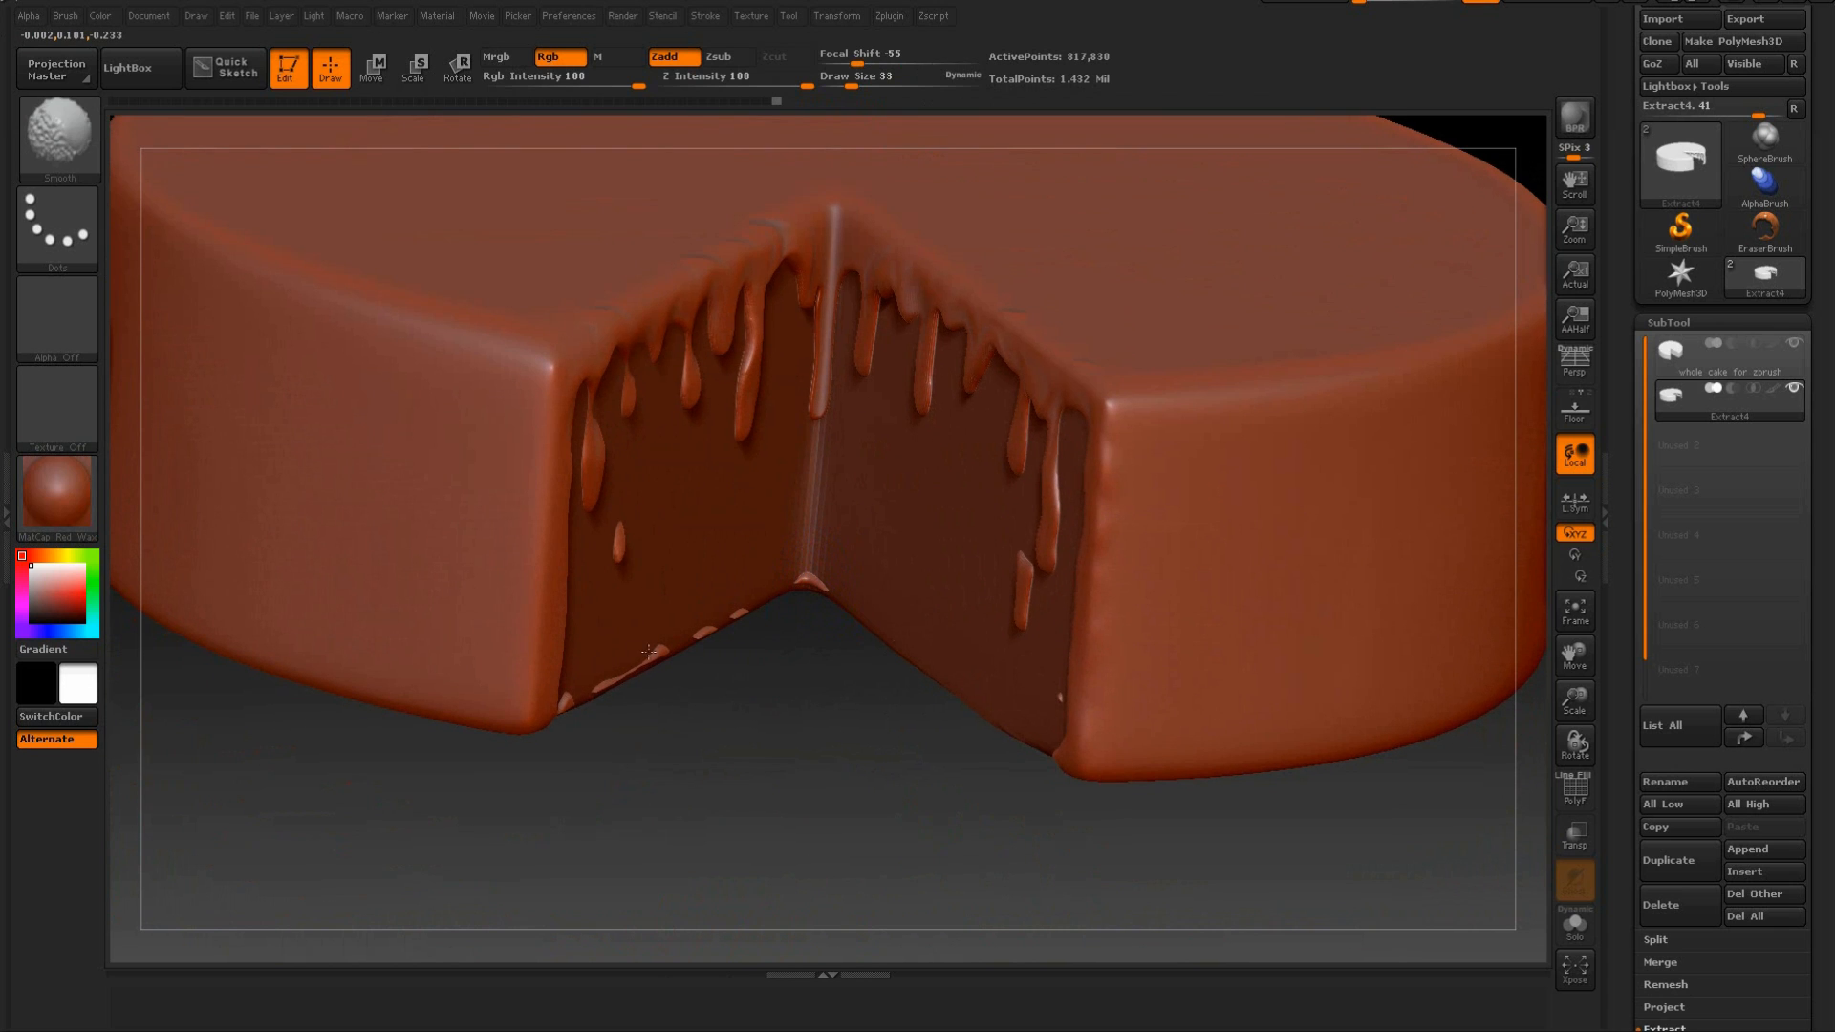
{"action": "left_click_drag", "start_coordinate": [577, 764], "coordinate": [515, 735]}
{"action": "mouse_move", "coordinate": [588, 611]}
{"action": "left_mouse_down"}
{"action": "mouse_move", "coordinate": [562, 612]}
{"action": "mouse_move", "coordinate": [577, 560]}
{"action": "mouse_move", "coordinate": [563, 486]}
{"action": "left_mouse_up"}
{"action": "left_click_drag", "start_coordinate": [577, 668], "coordinate": [567, 674]}
{"action": "left_click_drag", "start_coordinate": [457, 777], "coordinate": [561, 778]}
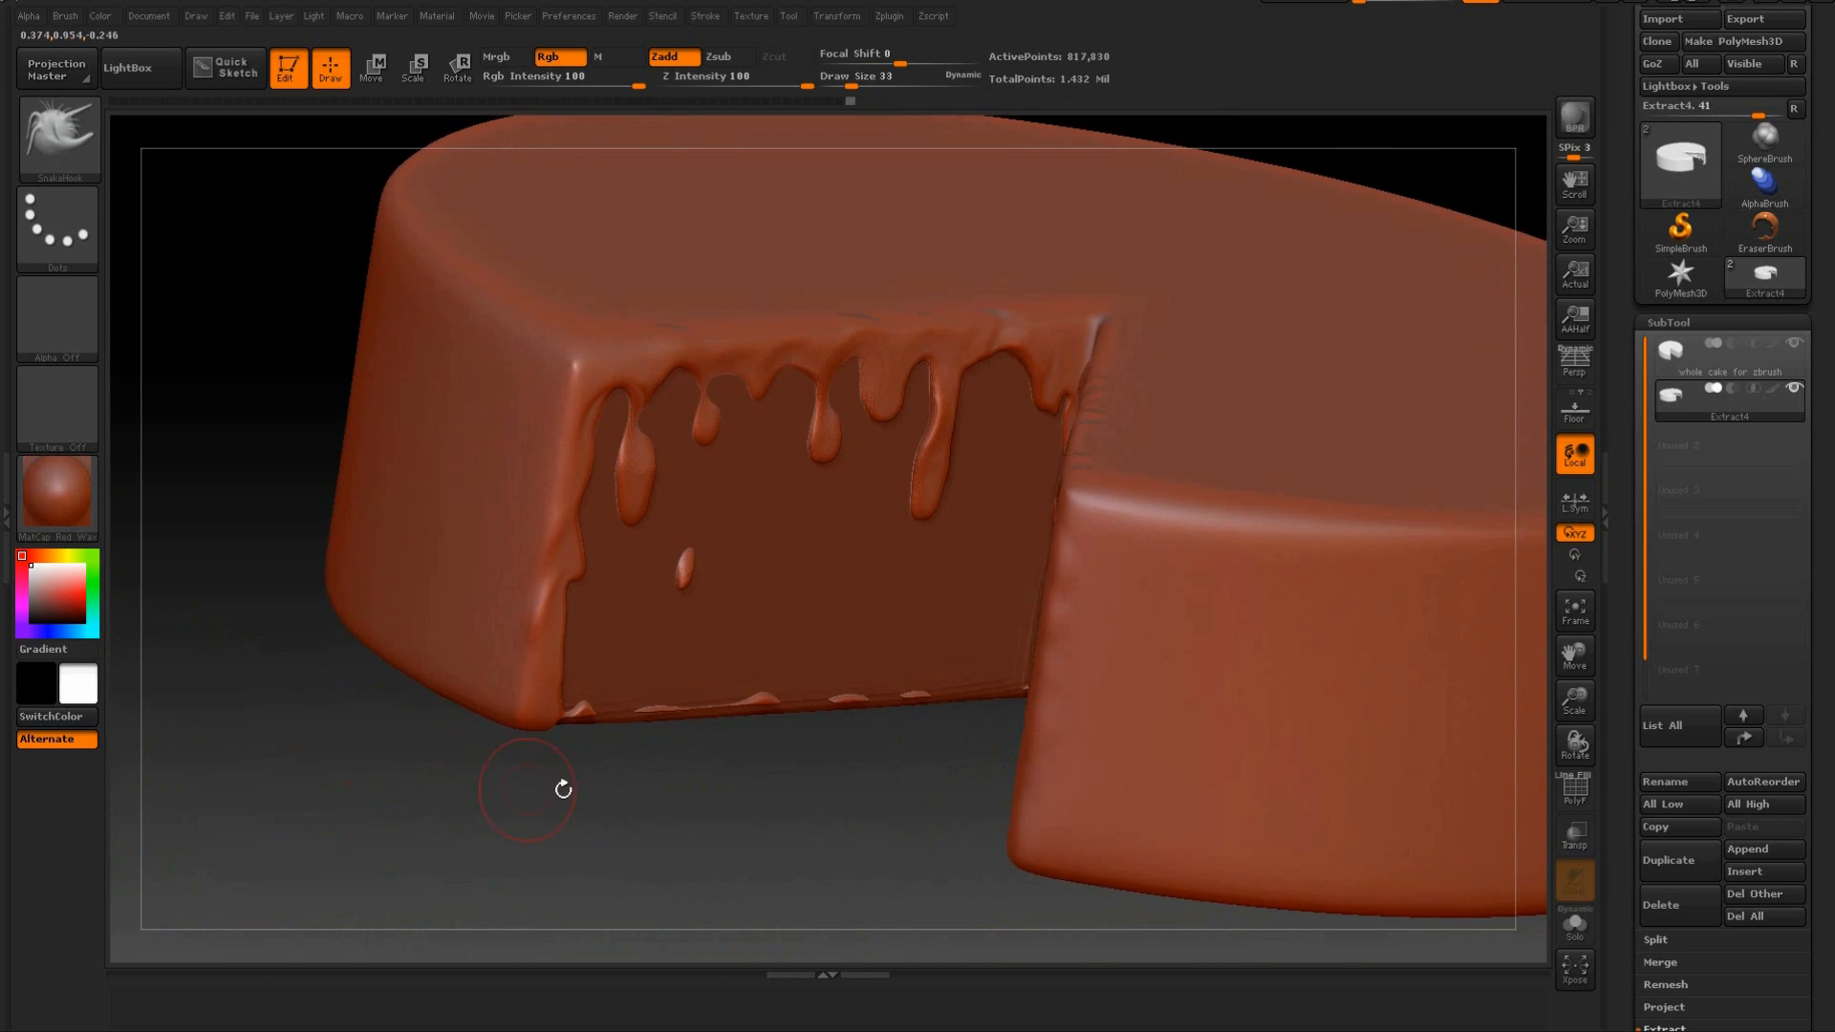
{"action": "left_click_drag", "start_coordinate": [724, 819], "coordinate": [1110, 790]}
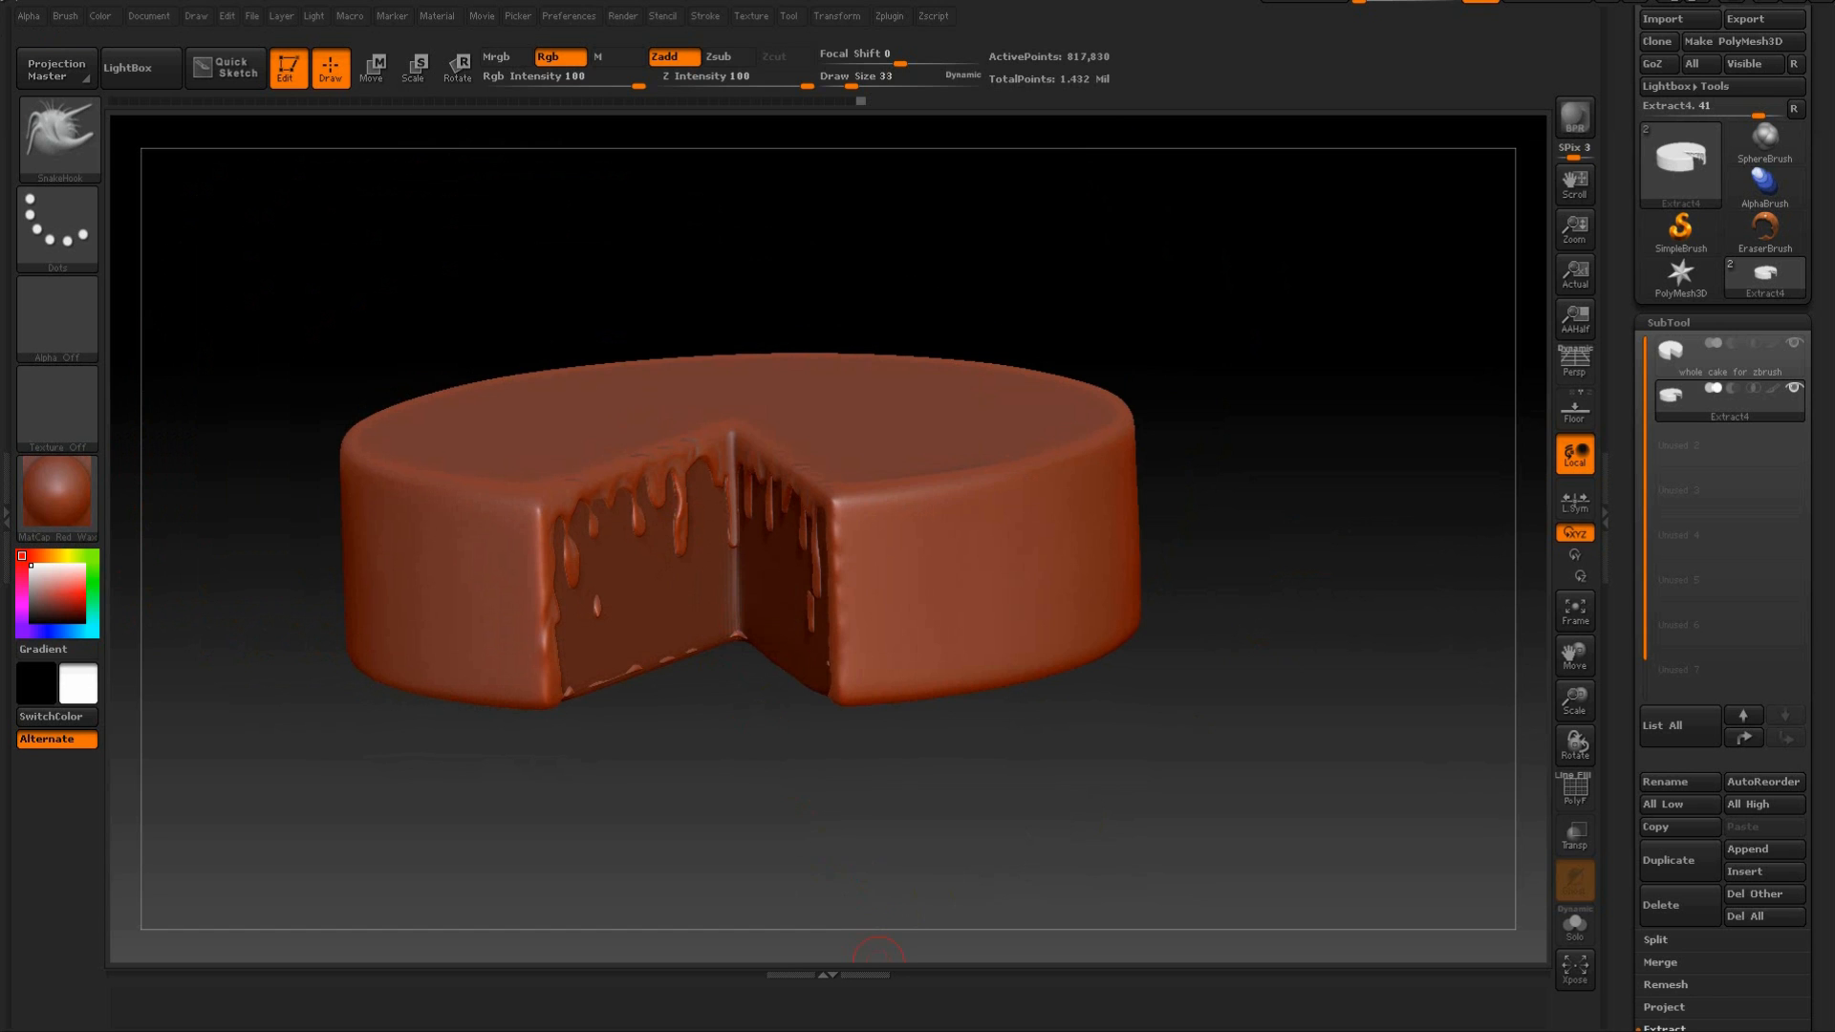
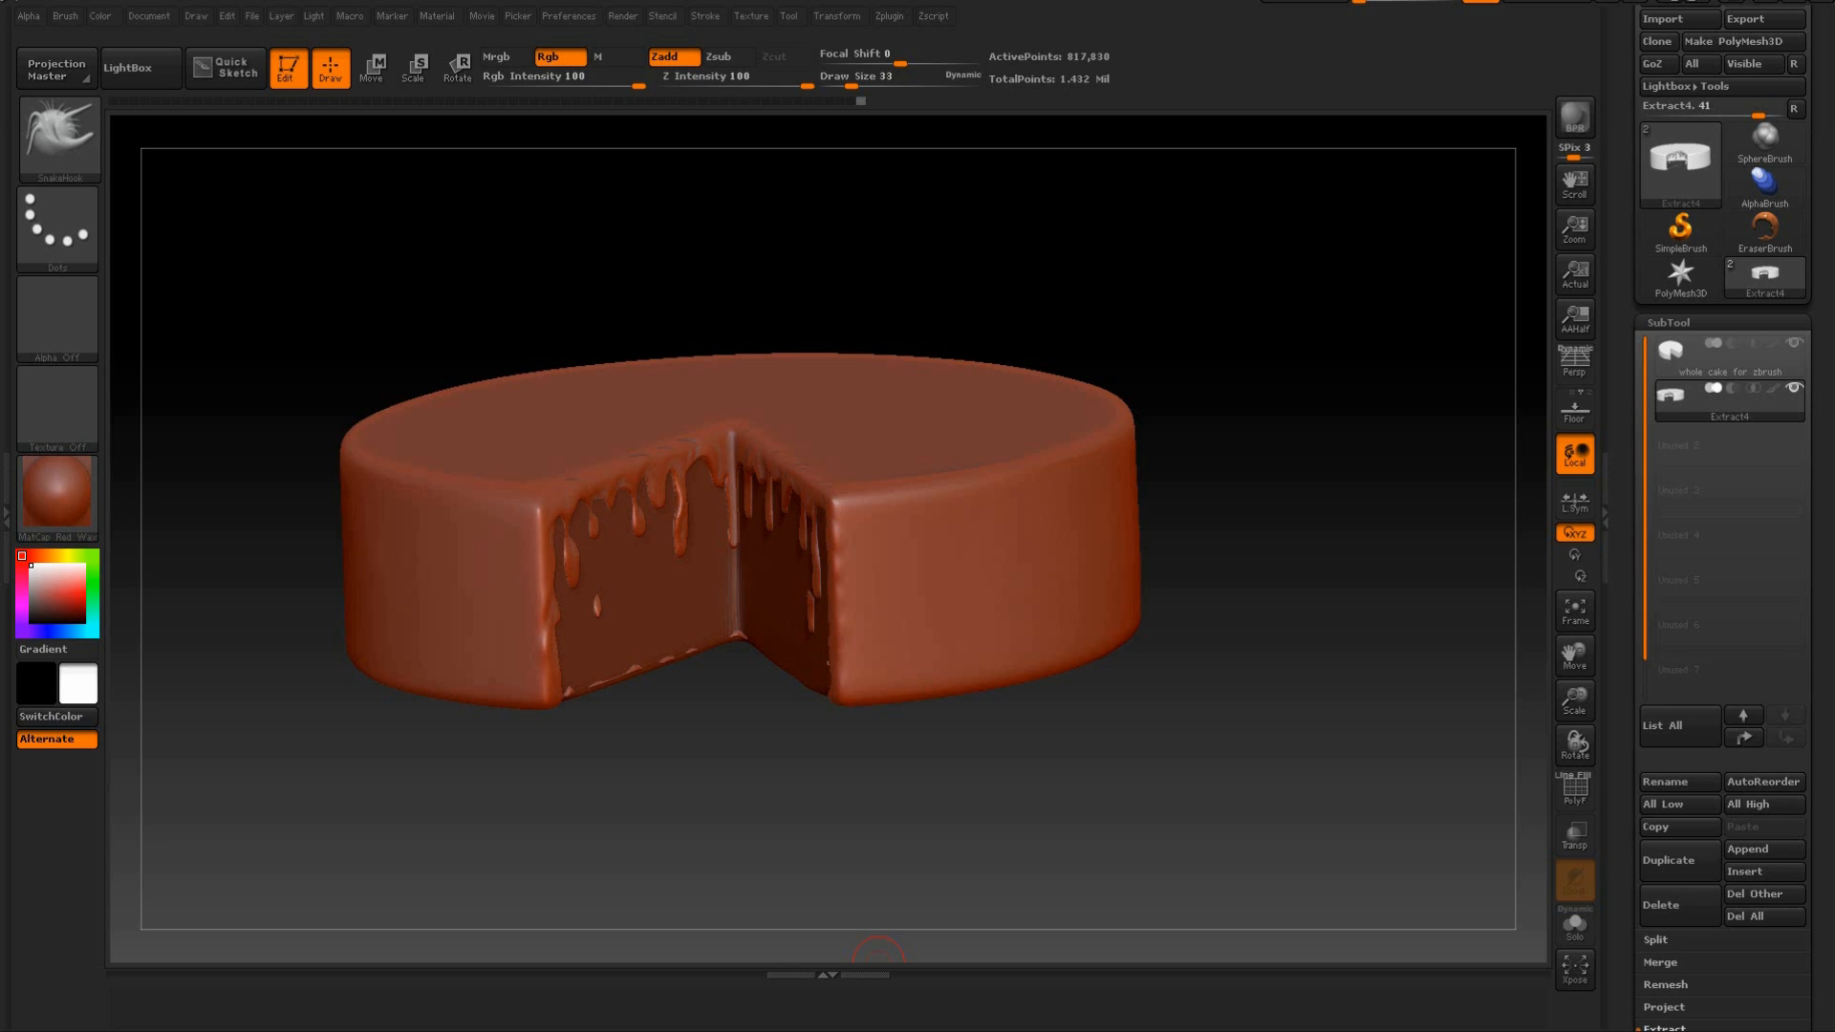
Switch to the ClayBuildup brush and set its draw size to 90 for sculpting the icing's outer wall.
{"action": "left_click_drag", "start_coordinate": [1262, 536], "coordinate": [1316, 479]}
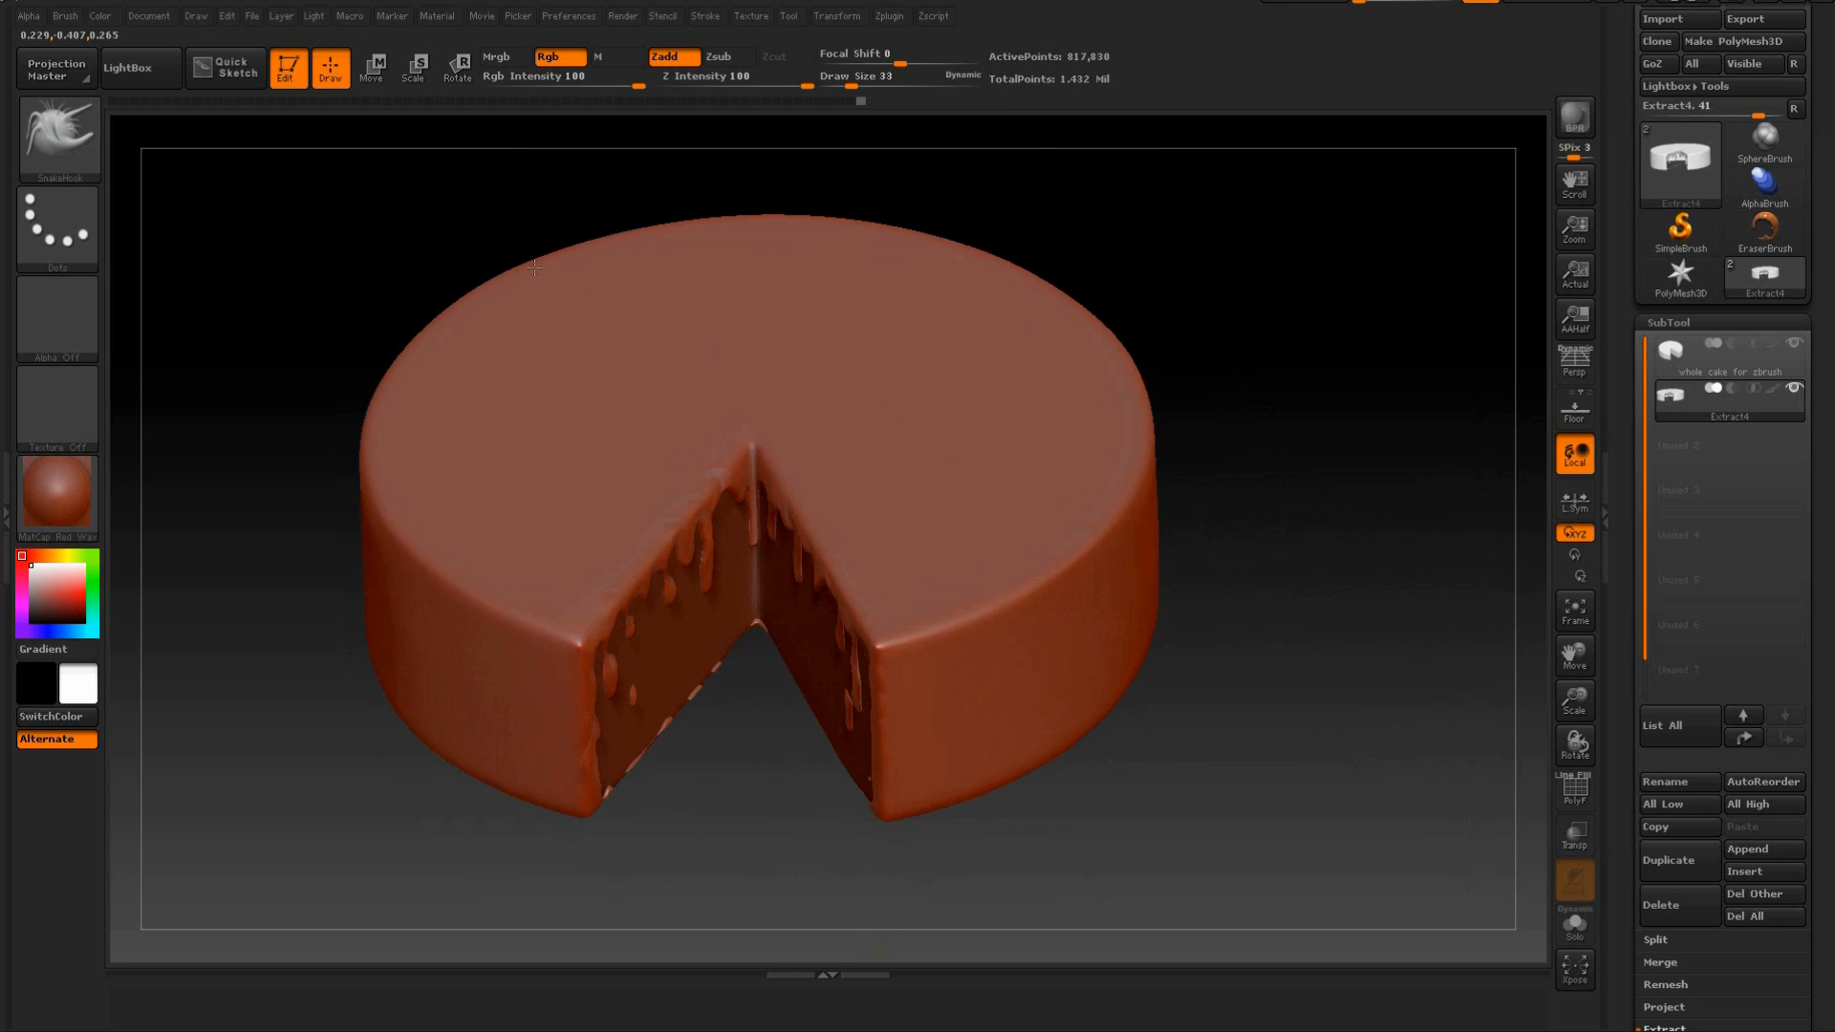
{"action": "left_click", "coordinate": [76, 158]}
{"action": "left_click", "coordinate": [67, 144]}
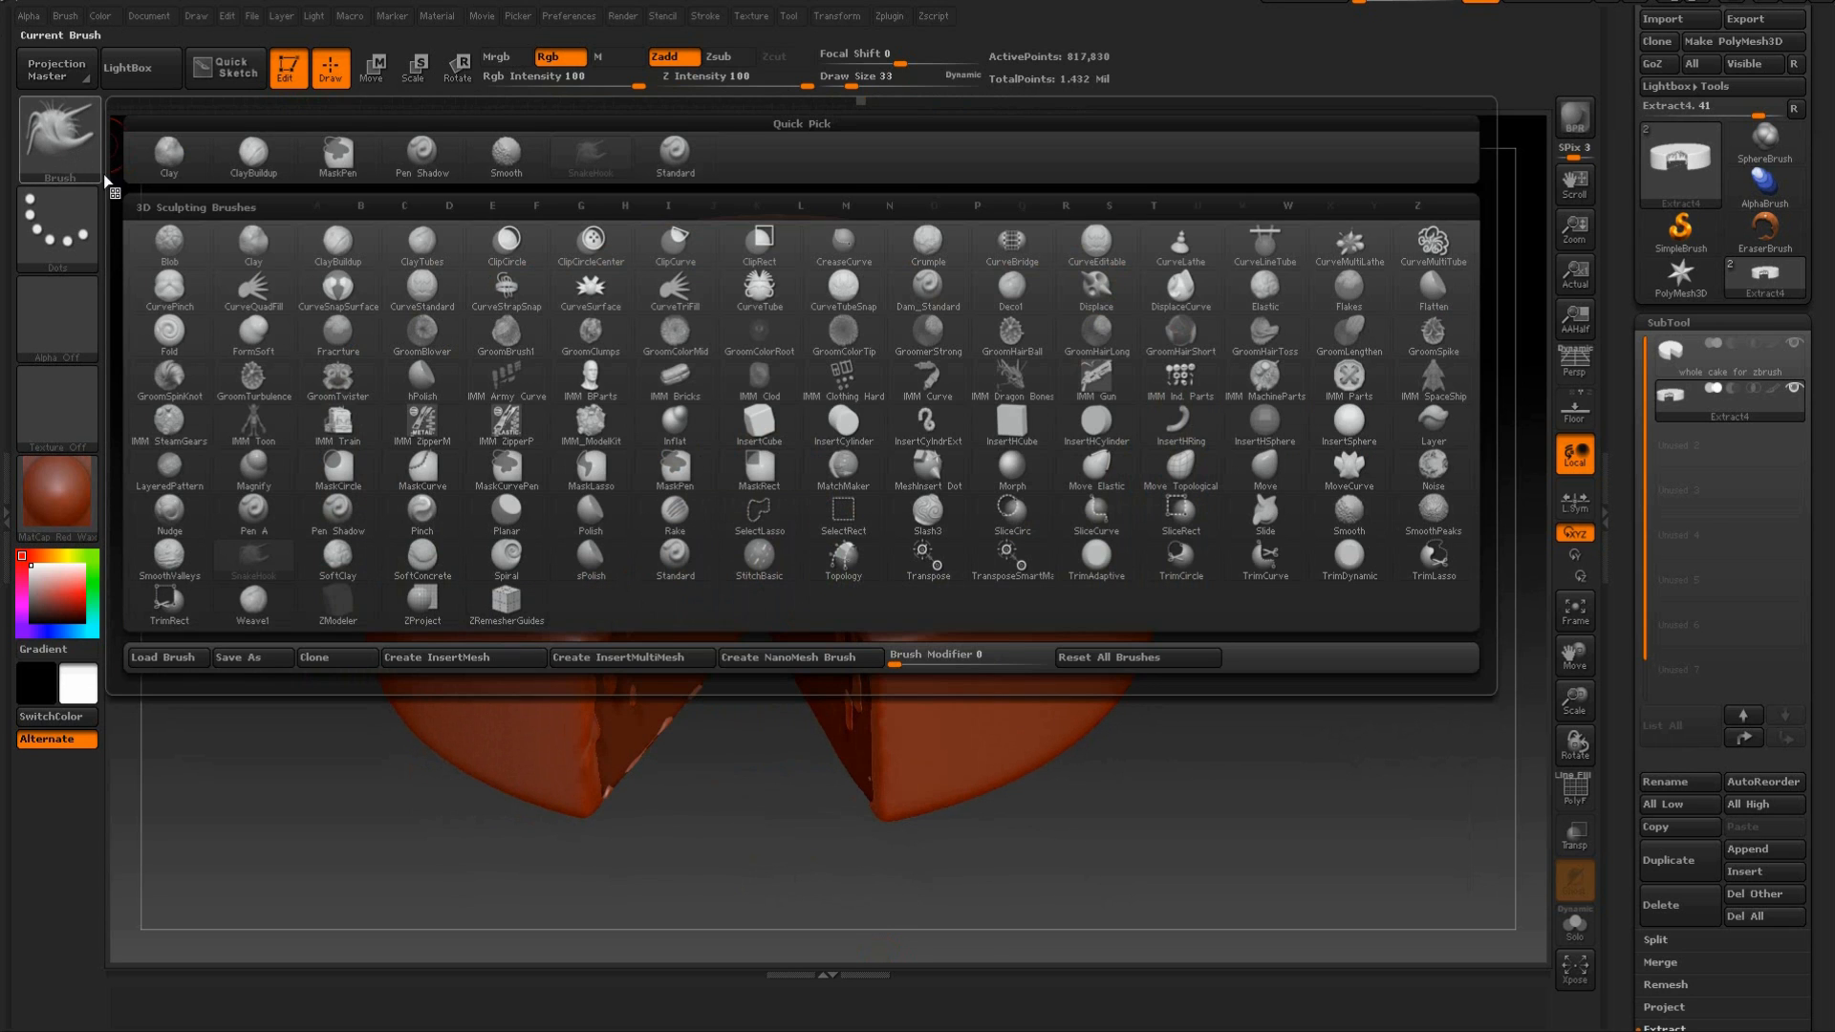
{"action": "left_click", "coordinate": [339, 254]}
{"action": "mouse_move", "coordinate": [1391, 440]}
{"action": "left_mouse_down"}
{"action": "mouse_move", "coordinate": [1377, 377]}
{"action": "mouse_move", "coordinate": [1299, 283]}
{"action": "mouse_move", "coordinate": [1282, 303]}
{"action": "left_mouse_up"}
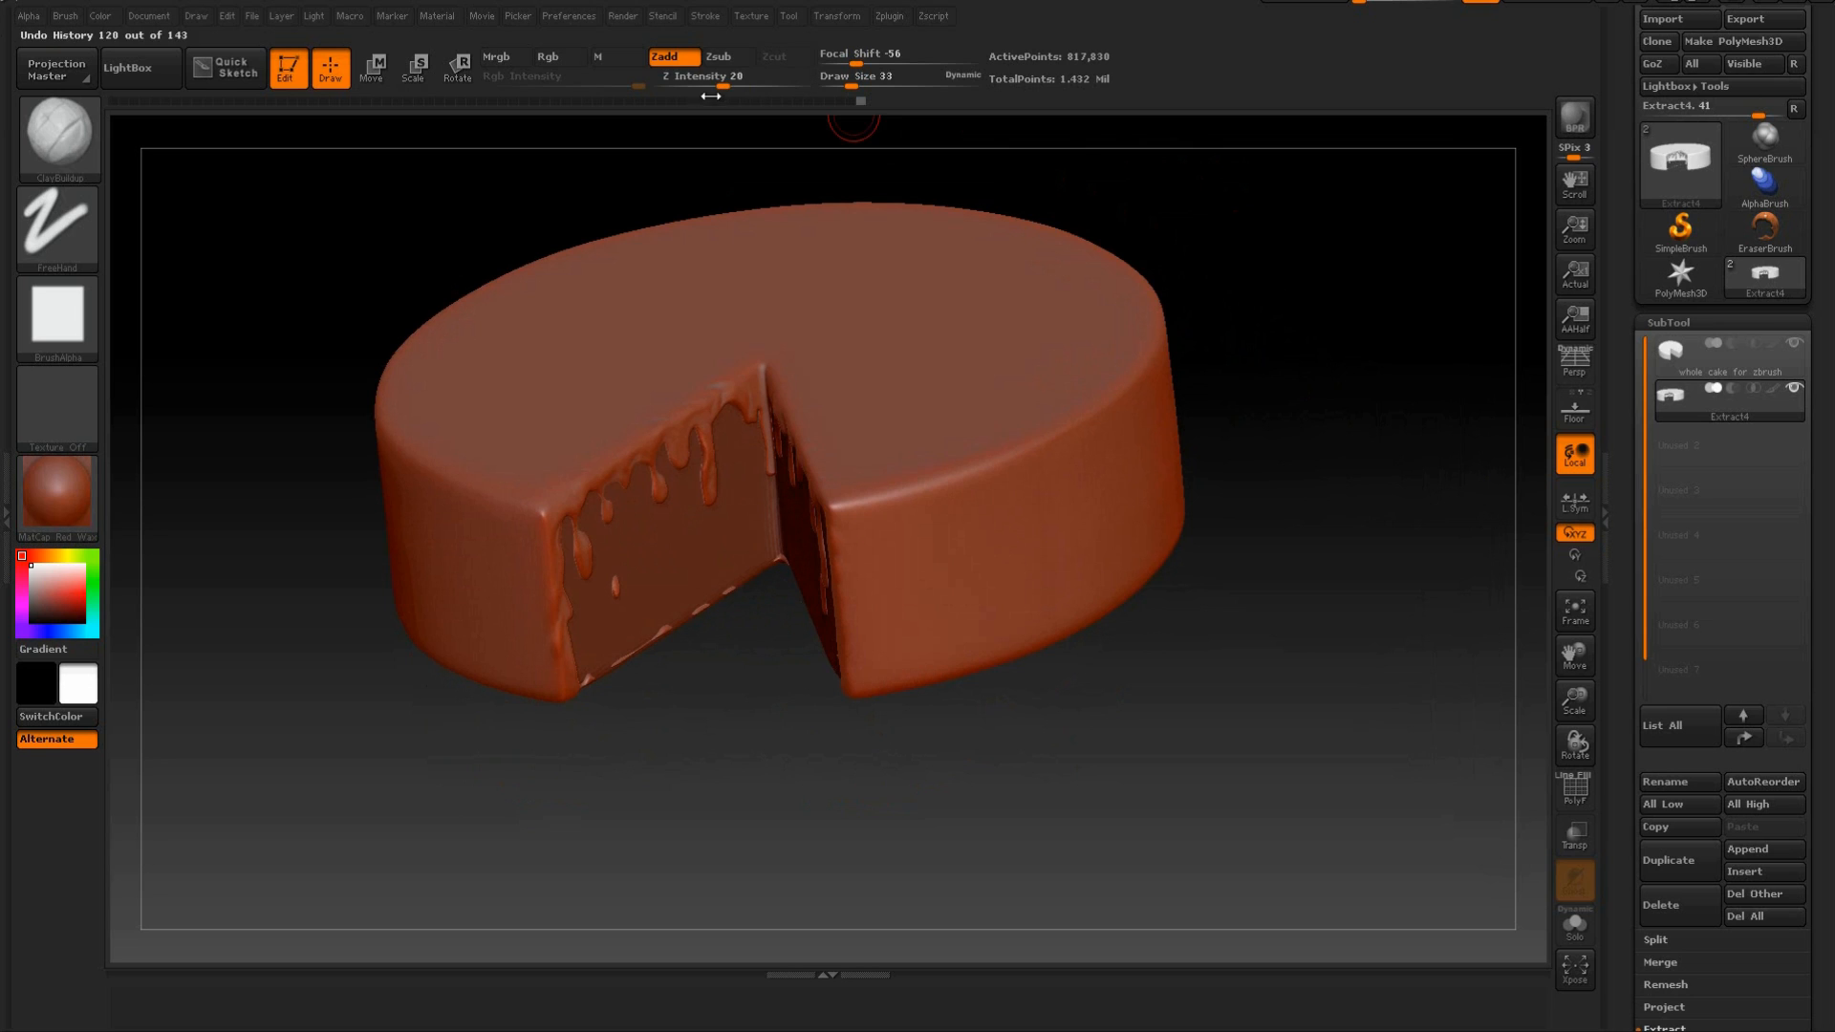
{"action": "left_click_drag", "start_coordinate": [1201, 240], "coordinate": [1196, 328], "text": "alt"}
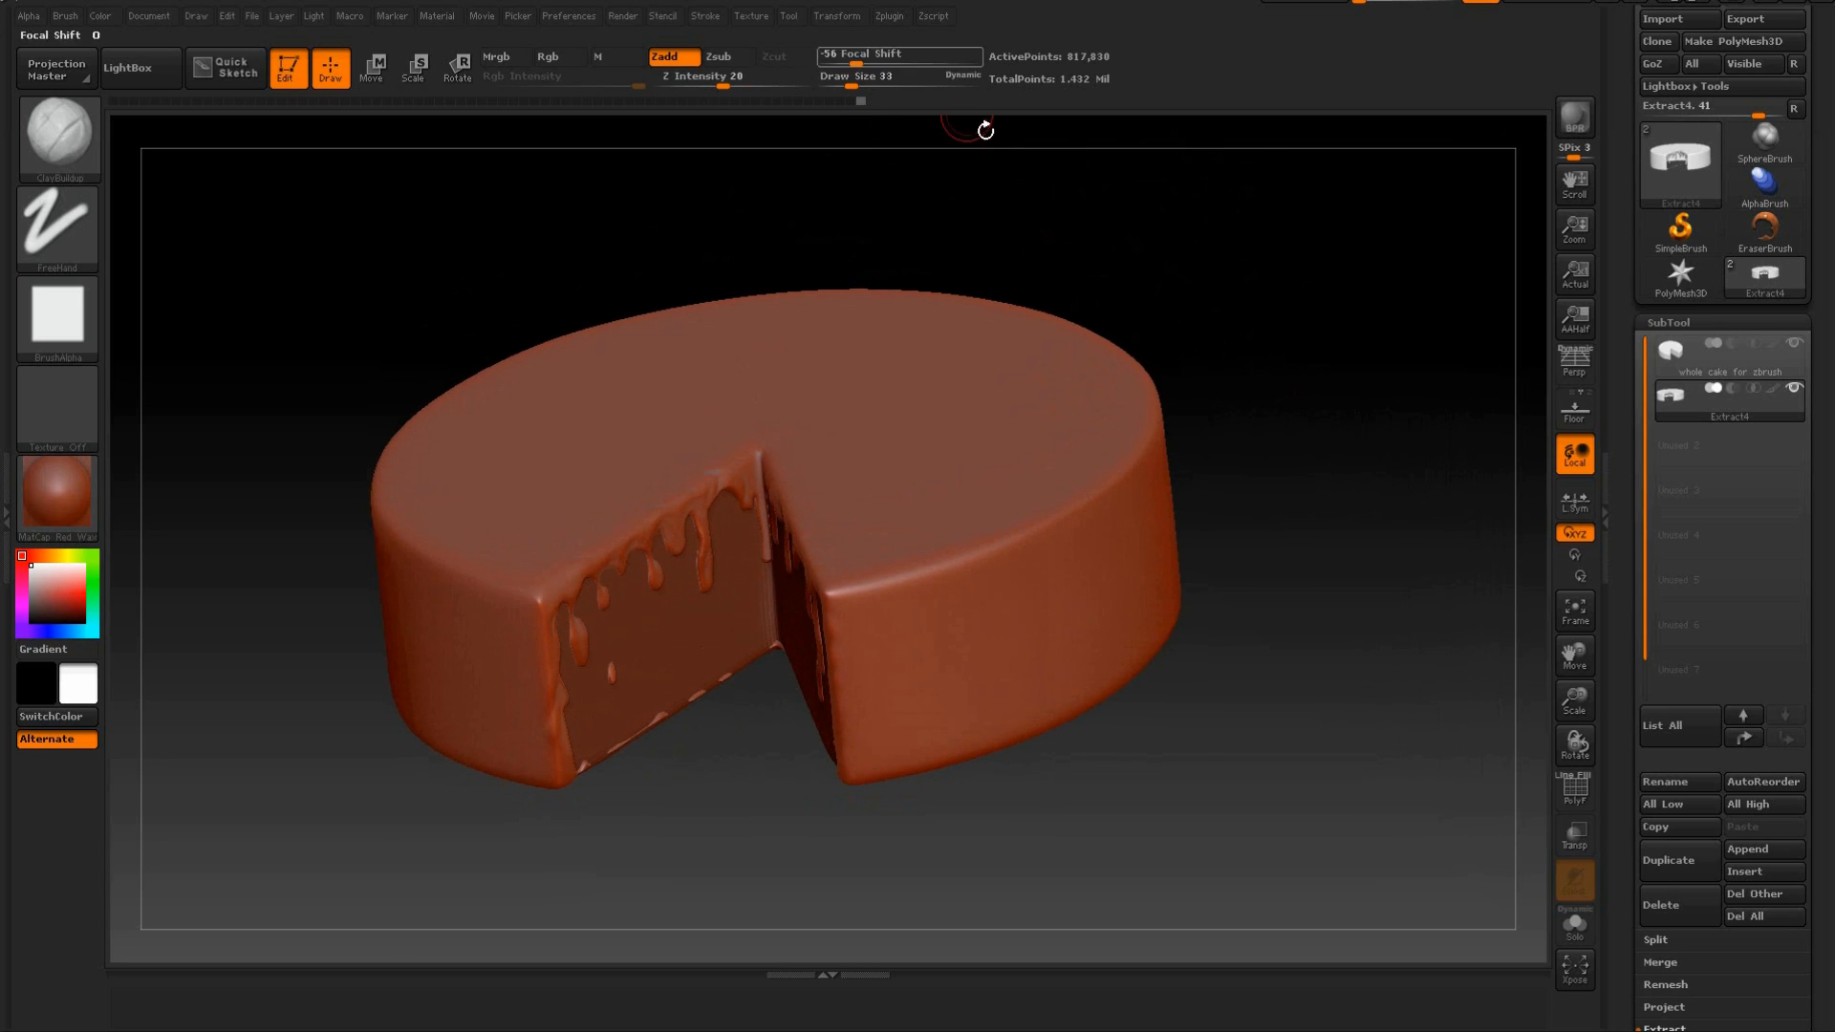
{"action": "left_click_drag", "start_coordinate": [852, 86], "coordinate": [865, 87]}
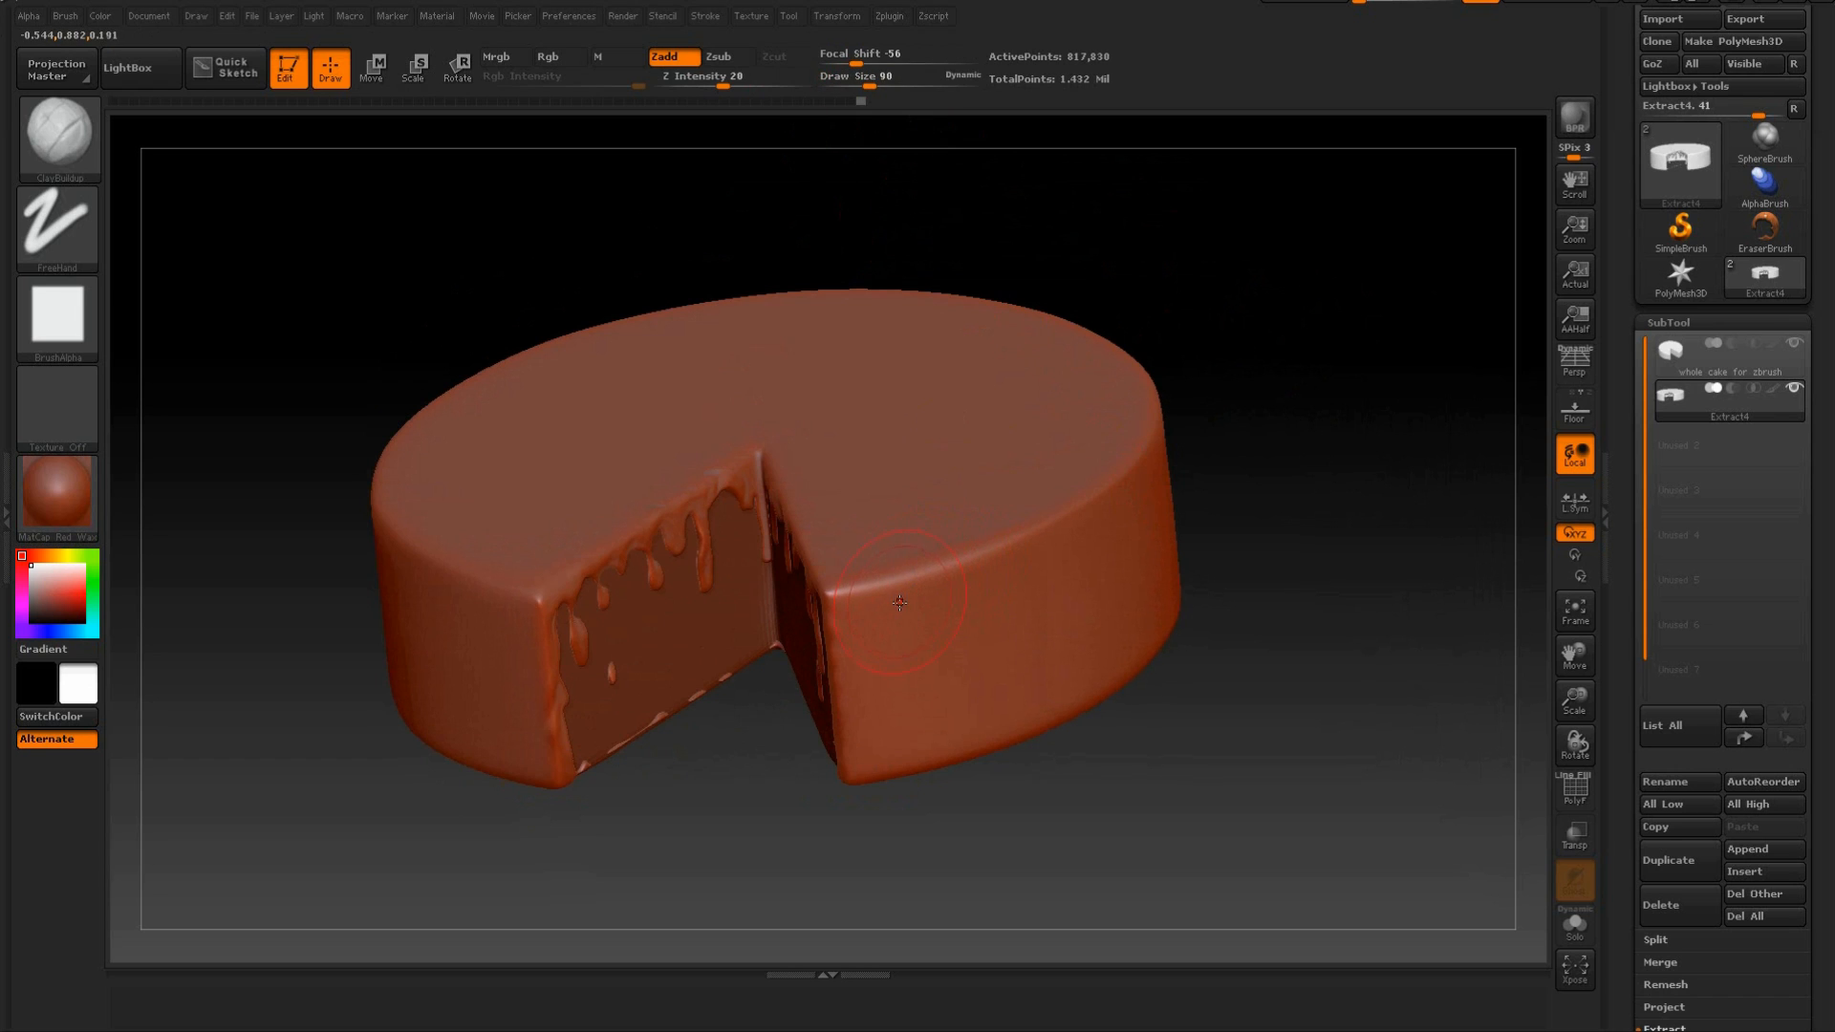
Sculpt curved, draped folds along the upper outer wall beside the cut with ClayBuildup, undoing the unwanted stroke and smoothing the ridges.
{"action": "mouse_move", "coordinate": [902, 607]}
{"action": "left_mouse_down"}
{"action": "mouse_move", "coordinate": [1119, 519]}
{"action": "mouse_move", "coordinate": [996, 620]}
{"action": "mouse_move", "coordinate": [877, 602]}
{"action": "mouse_move", "coordinate": [943, 593]}
{"action": "left_mouse_up"}
{"action": "key", "text": "ctrl+z"}
{"action": "key", "text": "shift"}
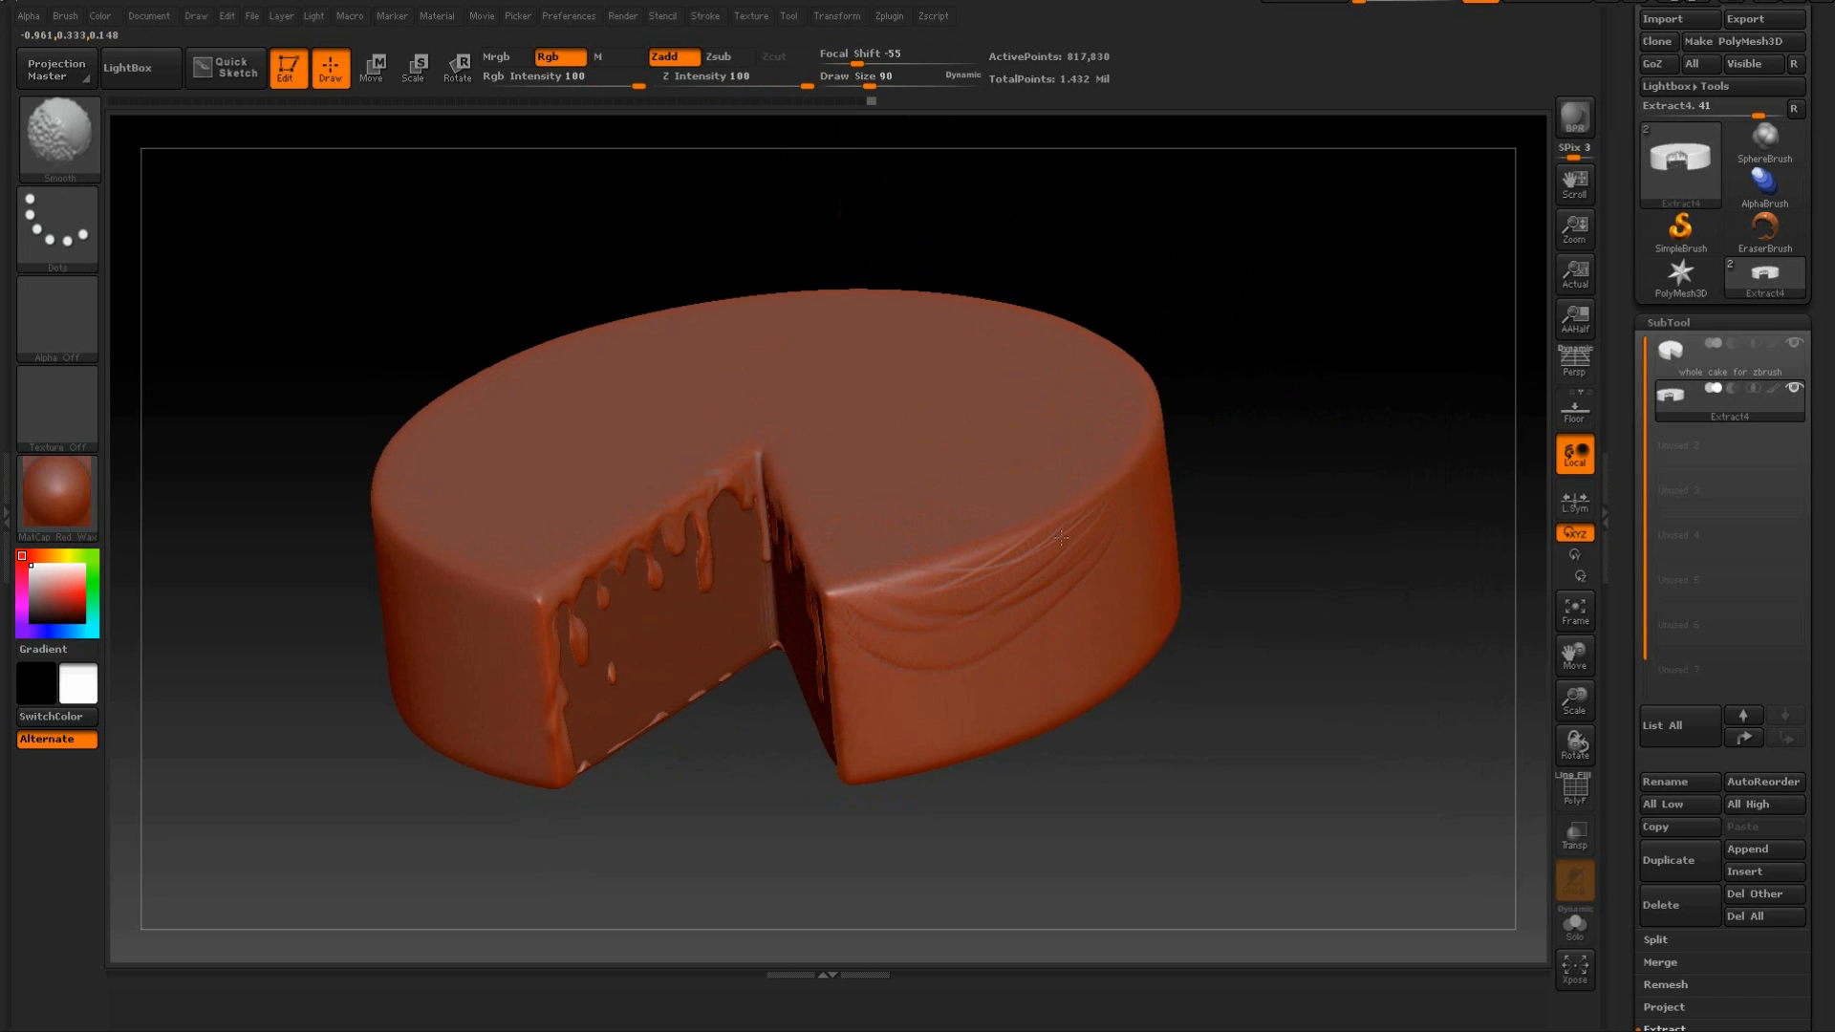
{"action": "mouse_move", "coordinate": [1319, 422]}
{"action": "left_mouse_down"}
{"action": "mouse_move", "coordinate": [1221, 530]}
{"action": "mouse_move", "coordinate": [899, 648]}
{"action": "left_mouse_up"}
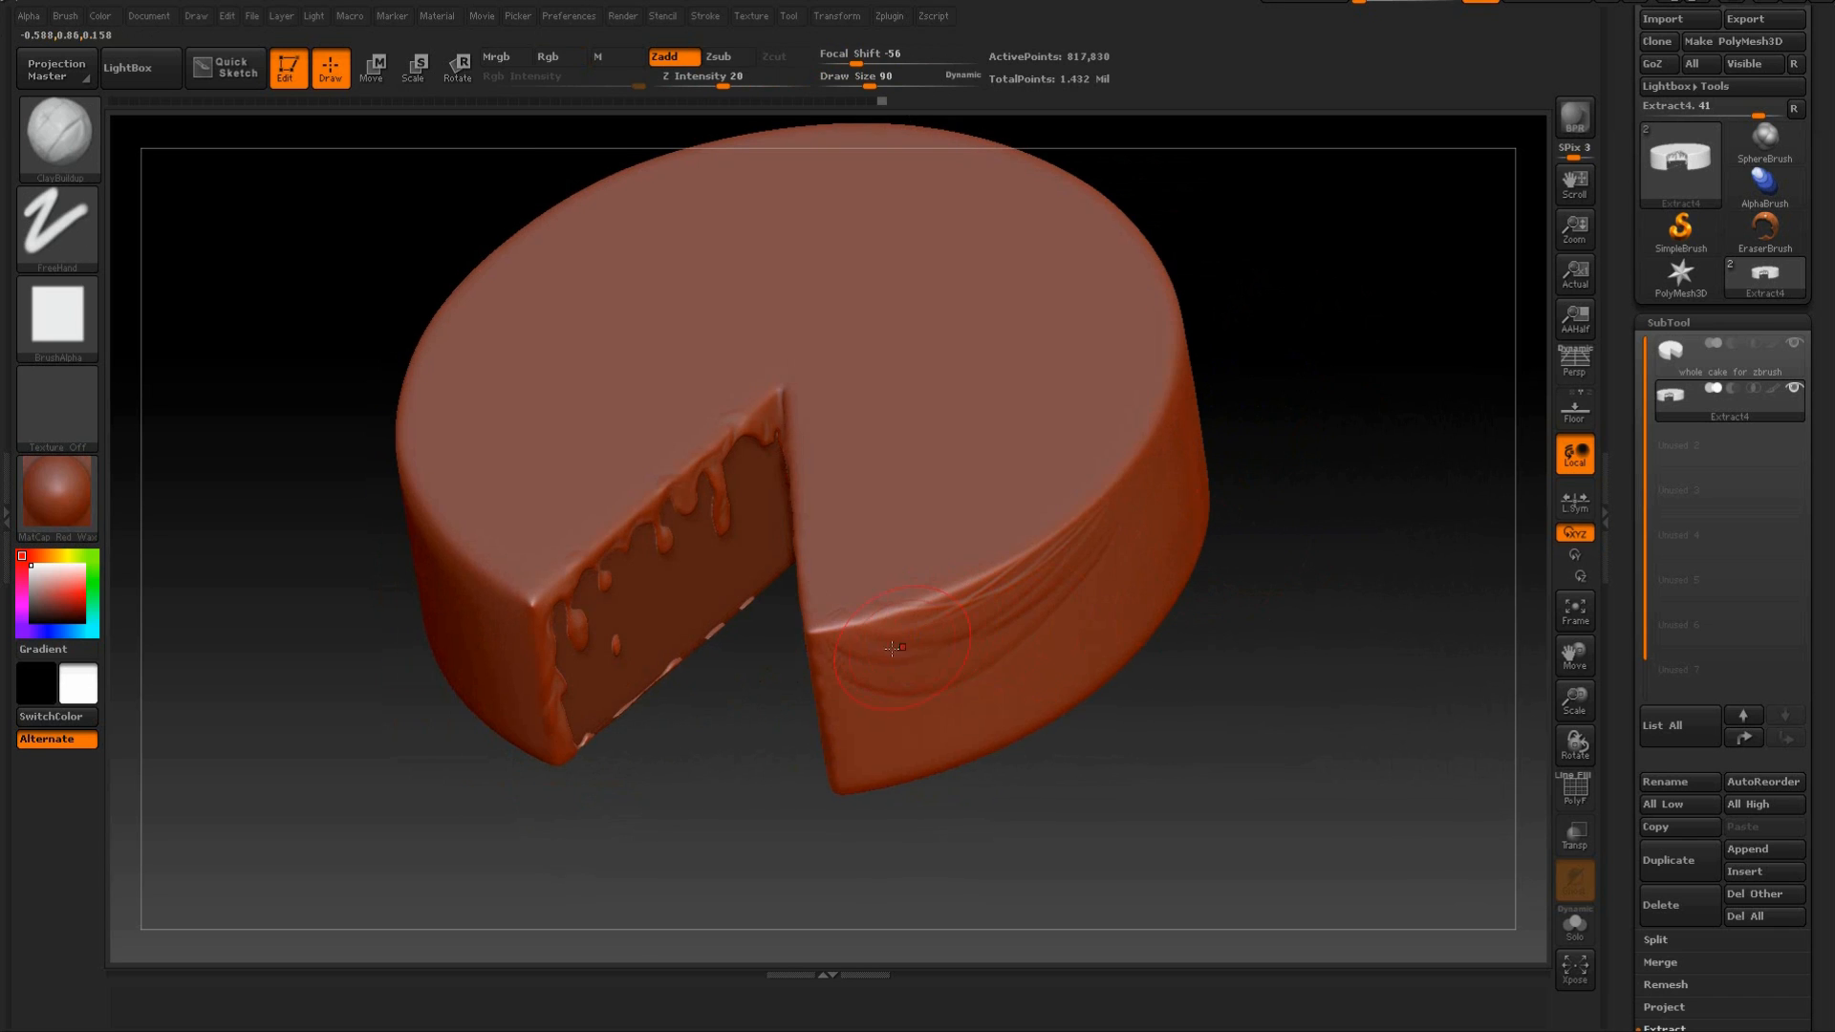
{"action": "mouse_move", "coordinate": [1078, 545]}
{"action": "left_mouse_down"}
{"action": "mouse_move", "coordinate": [948, 649]}
{"action": "mouse_move", "coordinate": [1075, 536]}
{"action": "mouse_move", "coordinate": [884, 640]}
{"action": "mouse_move", "coordinate": [1081, 537]}
{"action": "mouse_move", "coordinate": [882, 608]}
{"action": "mouse_move", "coordinate": [1061, 557]}
{"action": "mouse_move", "coordinate": [941, 617]}
{"action": "left_mouse_up"}
{"action": "left_click_drag", "start_coordinate": [1206, 767], "coordinate": [1161, 631]}
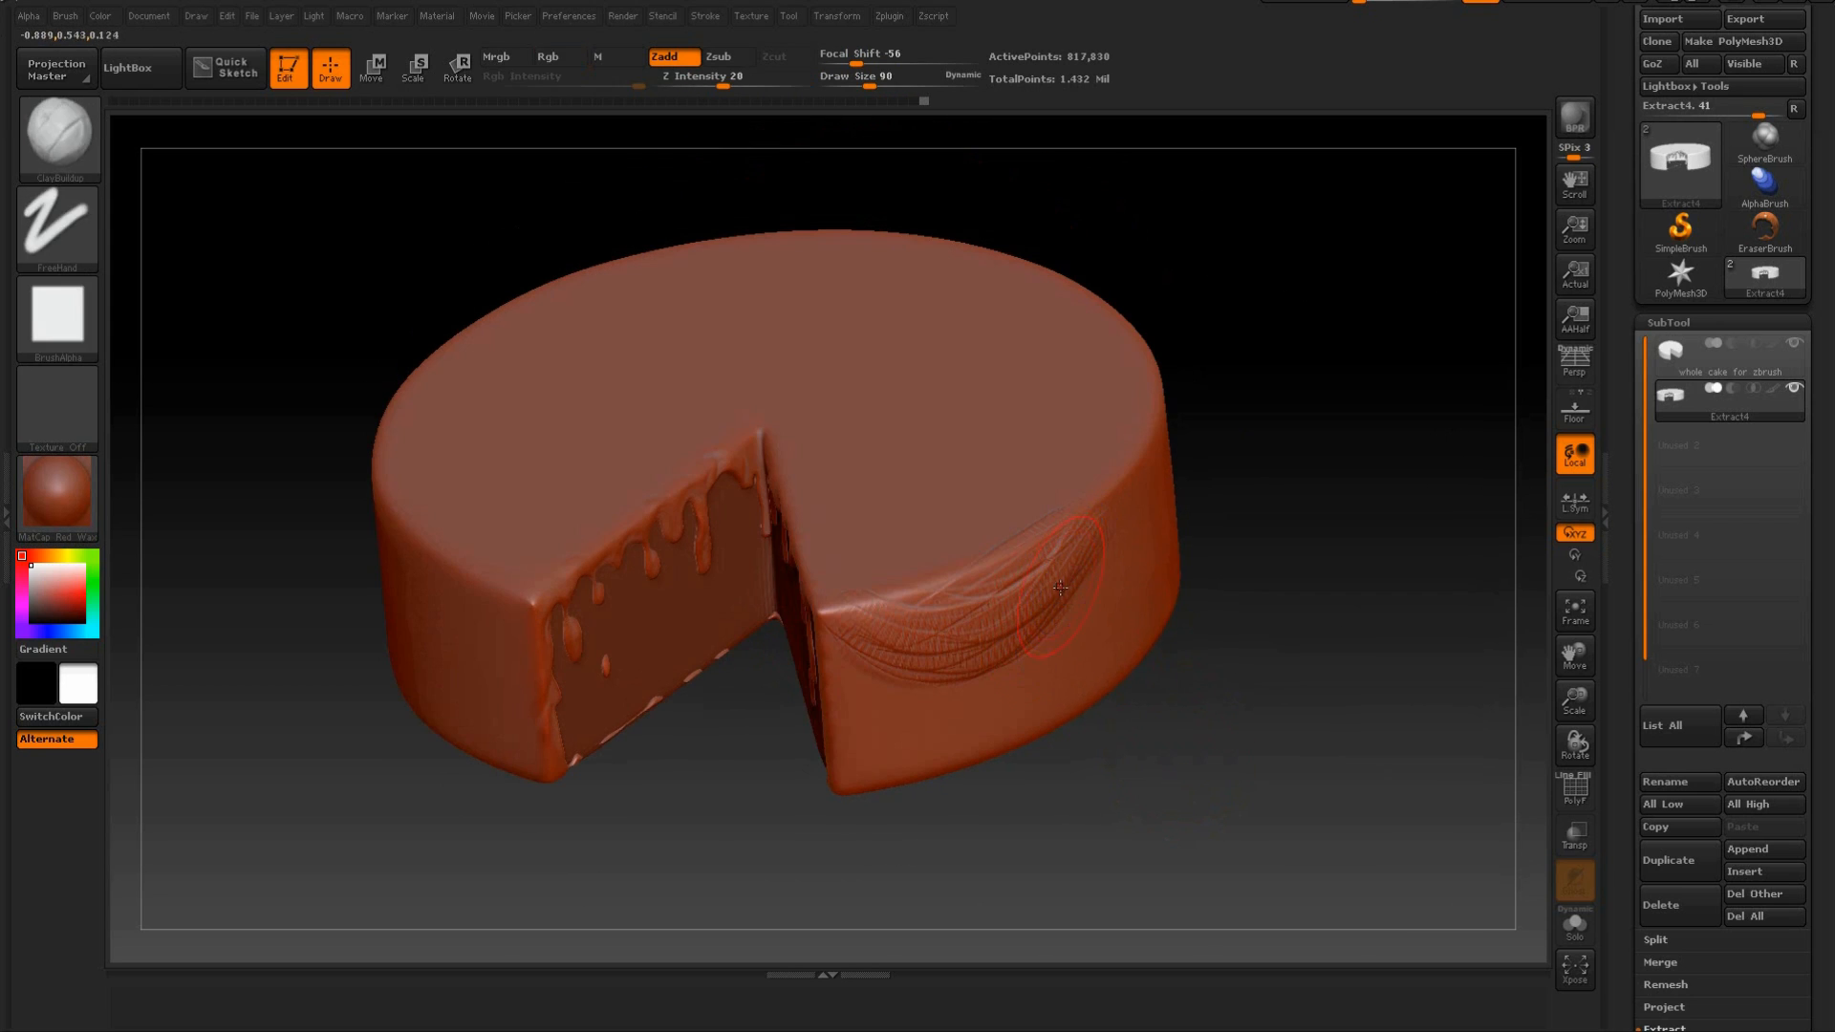
{"action": "key", "text": "shift"}
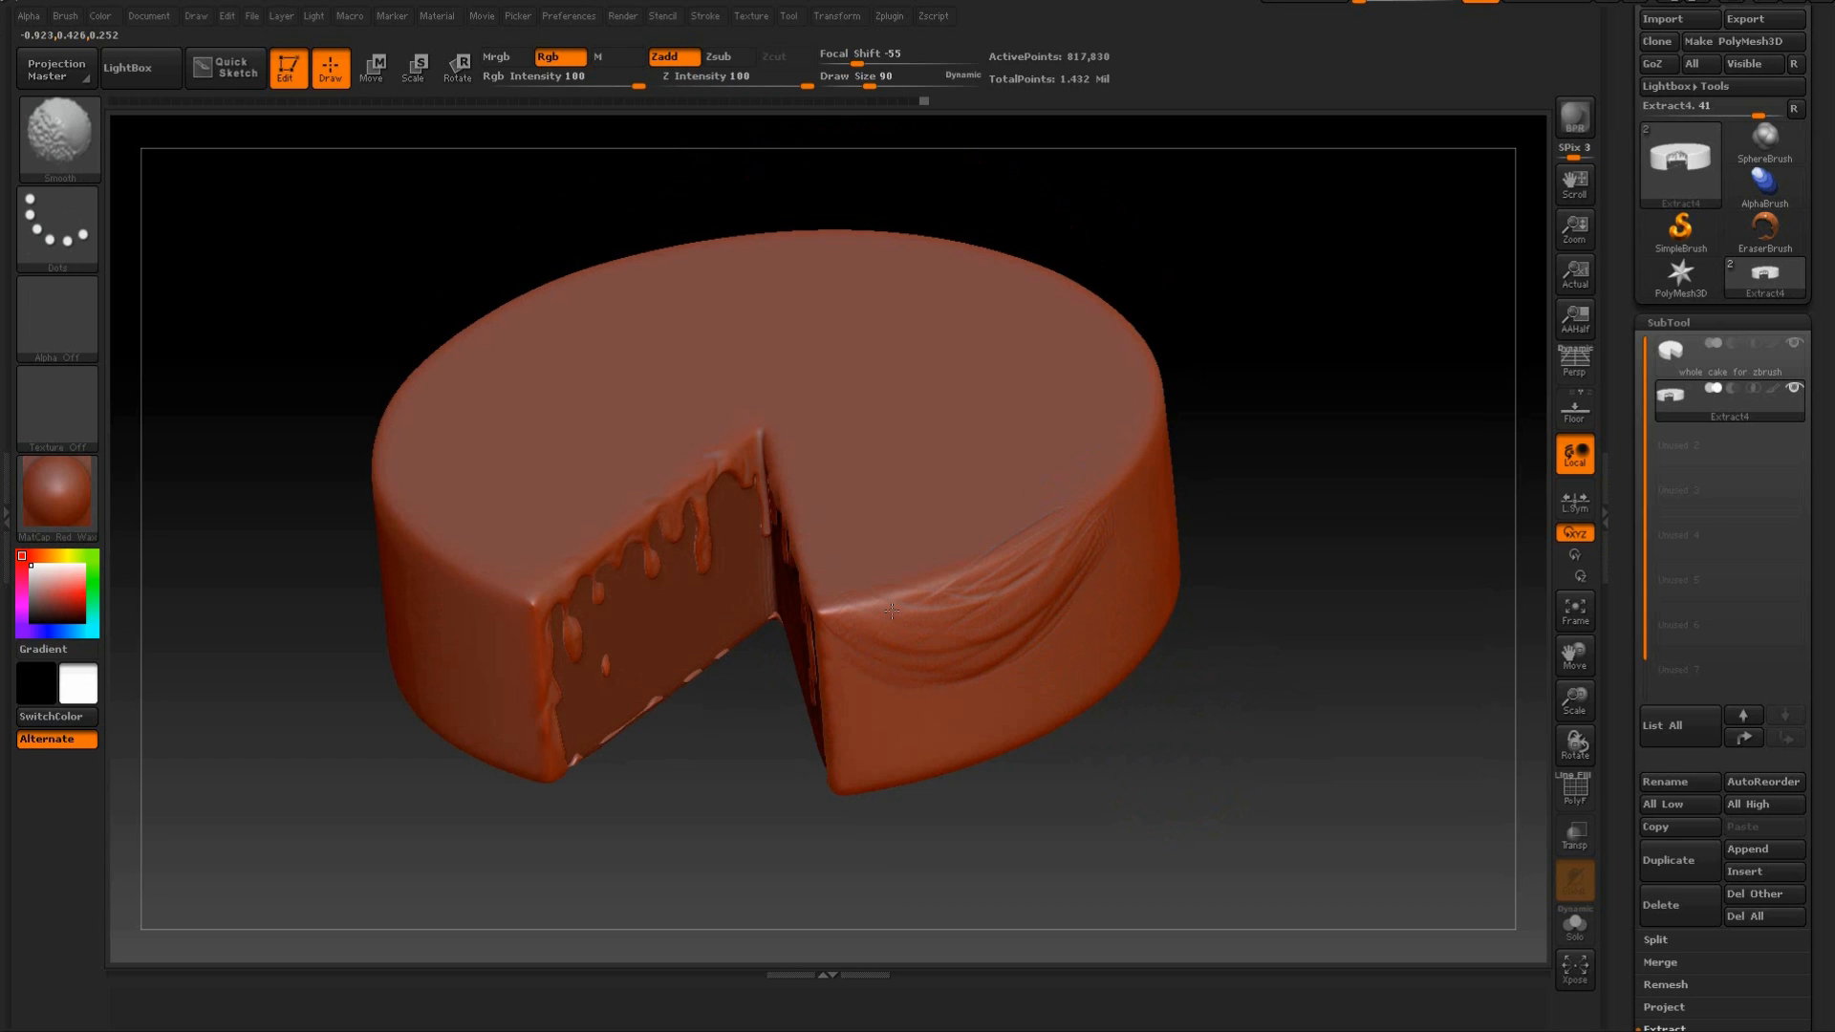
Add longer sweeping folds lower on the outer wall, rising toward the top rim, and smooth them.
{"action": "left_click_drag", "start_coordinate": [1224, 737], "coordinate": [1109, 676]}
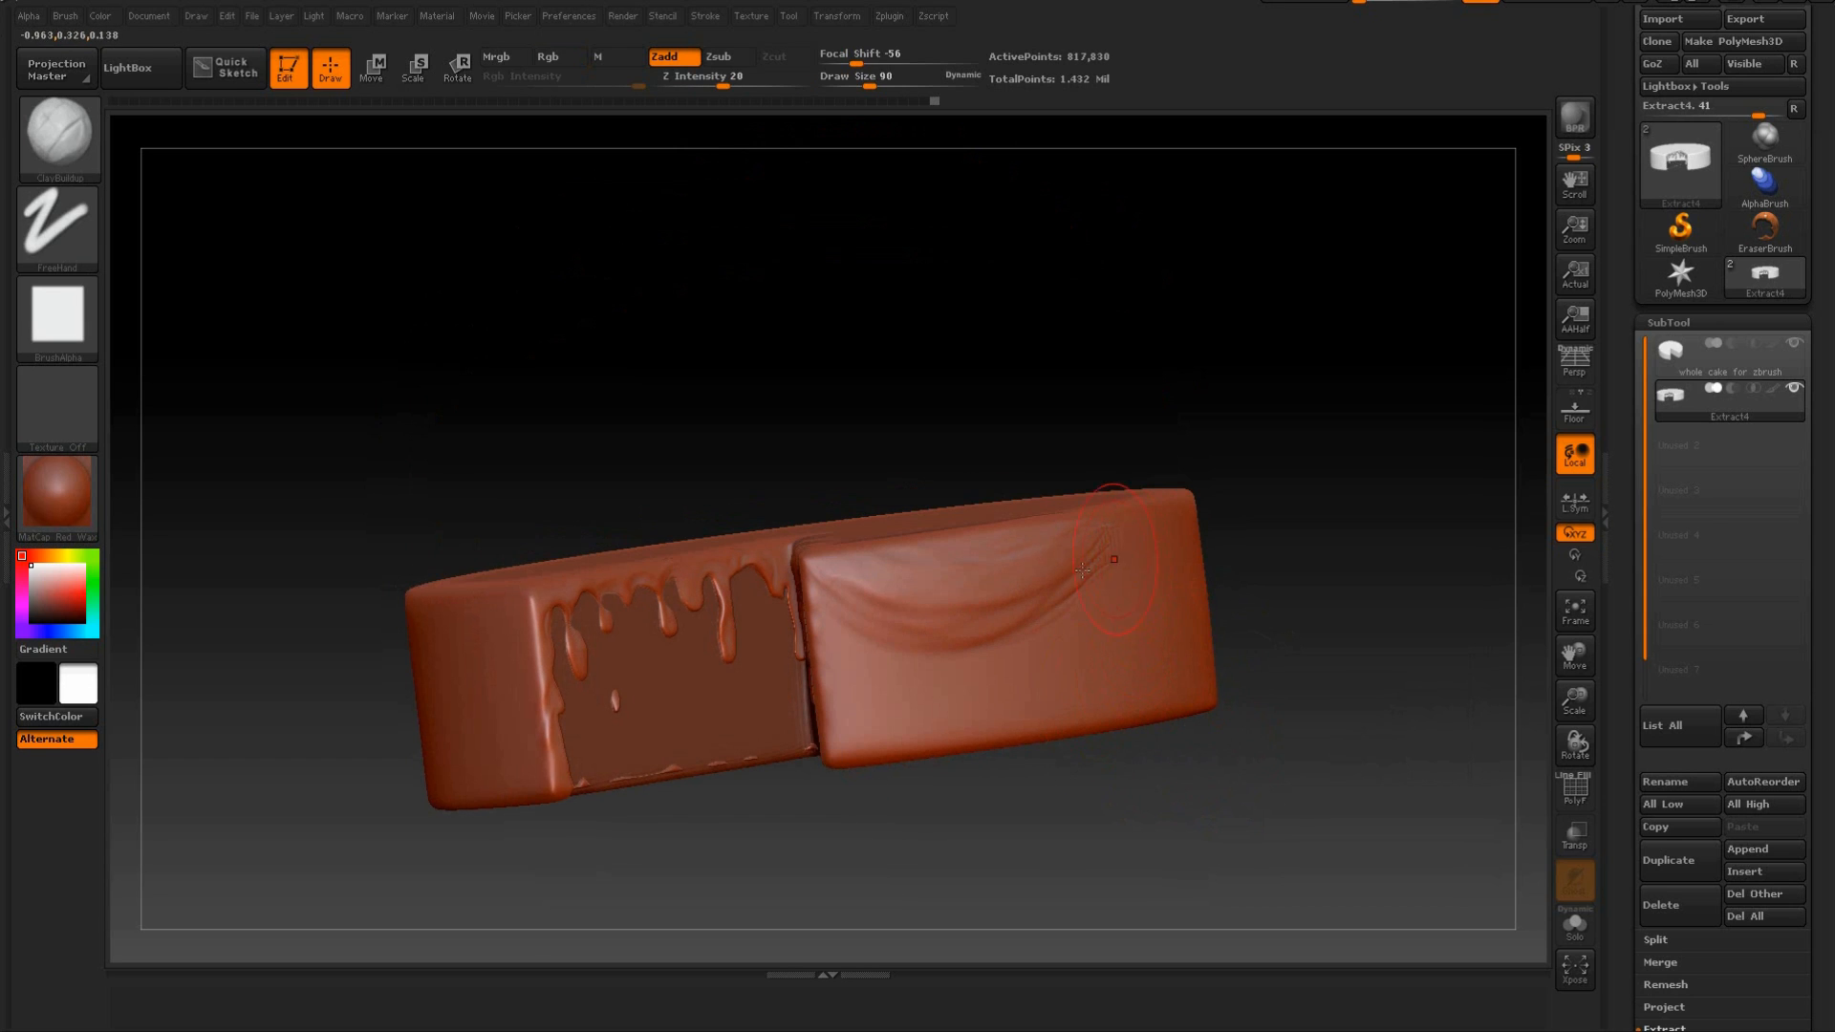
{"action": "mouse_move", "coordinate": [1261, 475]}
{"action": "left_mouse_down"}
{"action": "mouse_move", "coordinate": [1138, 545]}
{"action": "mouse_move", "coordinate": [1006, 698]}
{"action": "mouse_move", "coordinate": [1203, 578]}
{"action": "left_mouse_up"}
{"action": "key", "text": "shift"}
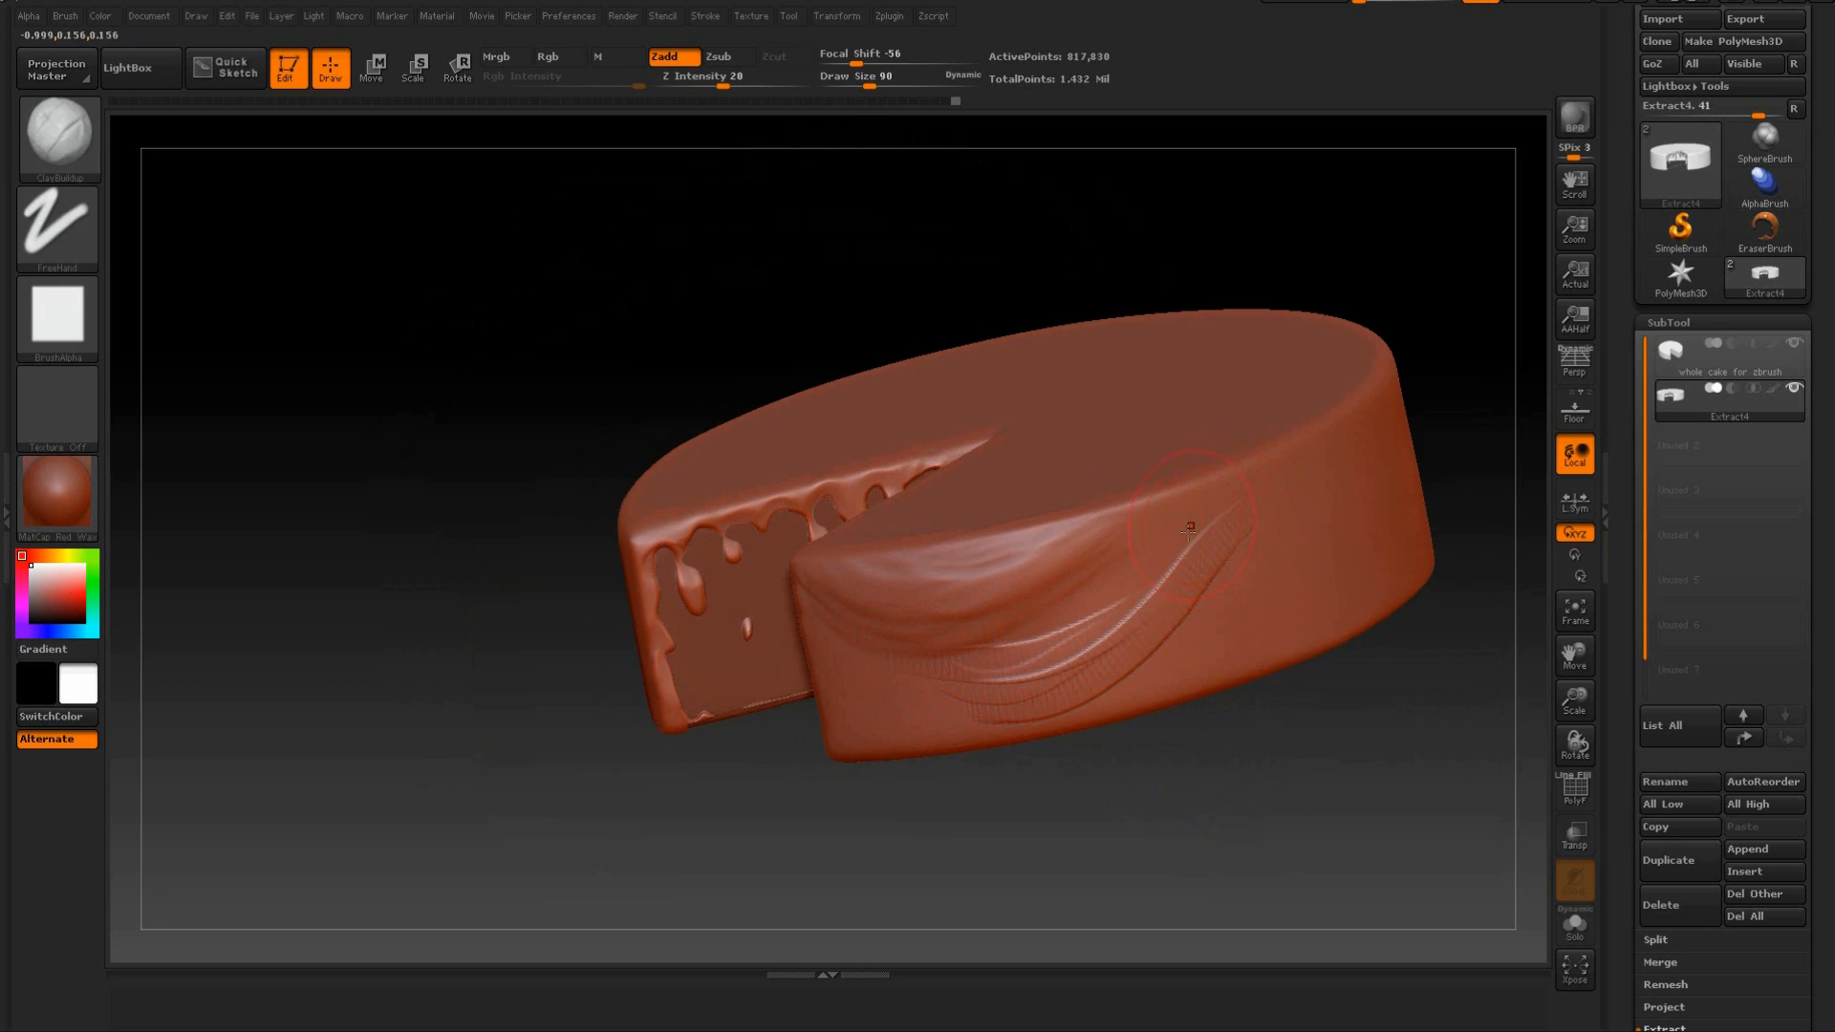
{"action": "key", "text": "shift"}
{"action": "mouse_move", "coordinate": [1142, 731]}
{"action": "left_mouse_down"}
{"action": "mouse_move", "coordinate": [1176, 741]}
{"action": "mouse_move", "coordinate": [1155, 734]}
{"action": "left_mouse_up"}
{"action": "key", "text": "shift"}
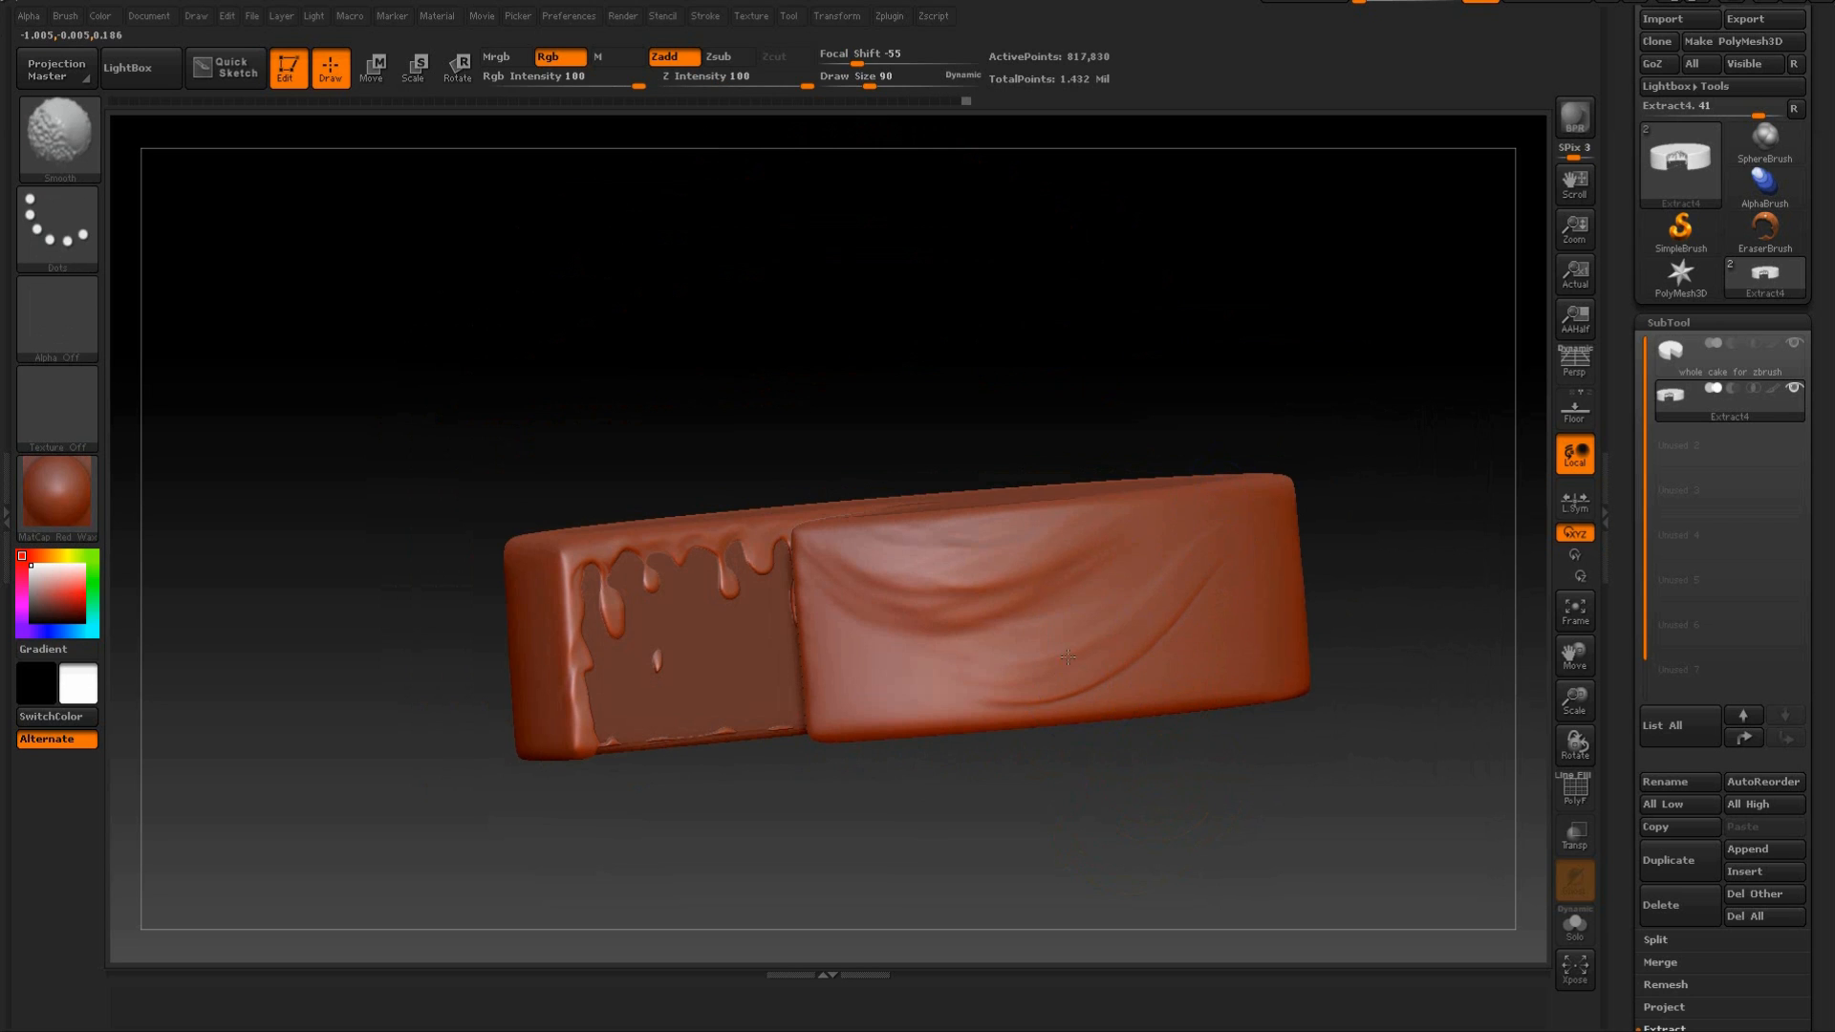
Fill the outer wall below the first folds near the cut edge with softened, overlapping curved strokes.
{"action": "left_click_drag", "start_coordinate": [1067, 658], "coordinate": [1002, 612], "text": "shift"}
{"action": "left_click_drag", "start_coordinate": [858, 617], "coordinate": [1039, 653]}
{"action": "left_click_drag", "start_coordinate": [843, 659], "coordinate": [1127, 627]}
{"action": "mouse_move", "coordinate": [833, 597]}
{"action": "left_mouse_down"}
{"action": "mouse_move", "coordinate": [1062, 650]}
{"action": "mouse_move", "coordinate": [882, 646]}
{"action": "left_mouse_up"}
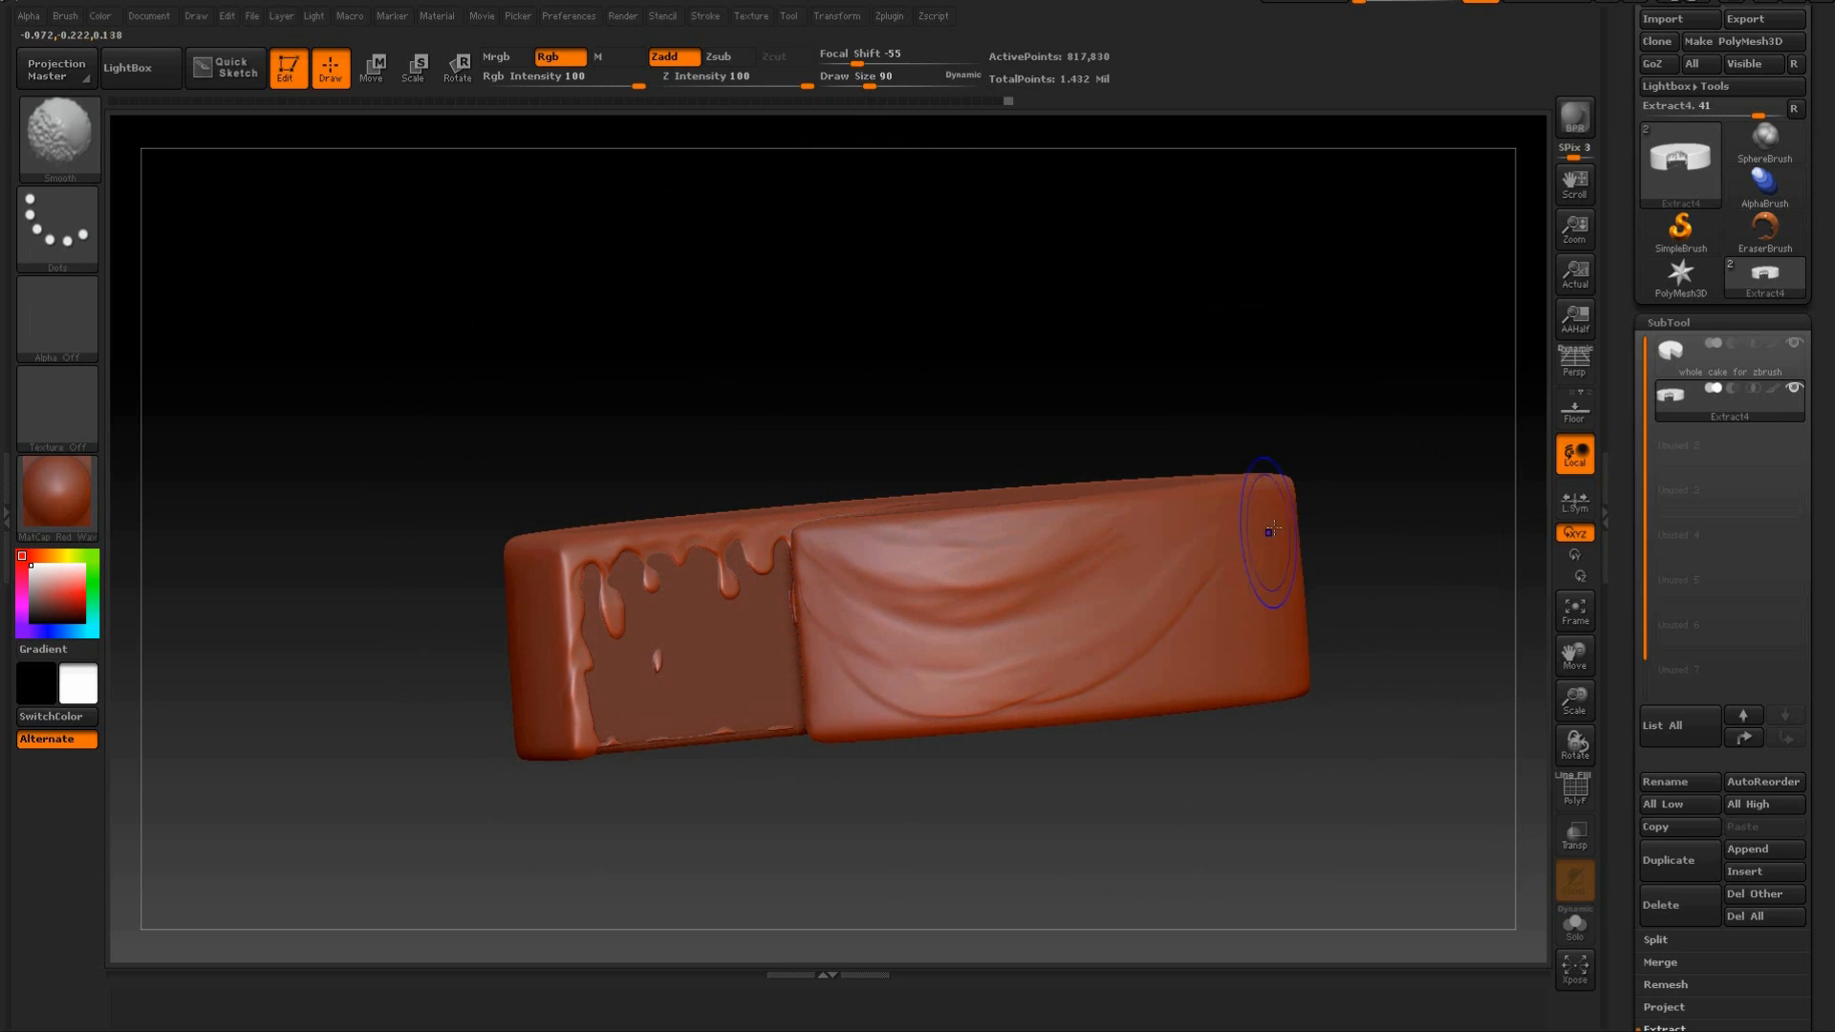
Layer diagonal folds from the top rim toward the base on the far side of the draped area and smooth them.
{"action": "left_click_drag", "start_coordinate": [1429, 393], "coordinate": [1401, 460]}
{"action": "left_click_drag", "start_coordinate": [1172, 537], "coordinate": [1011, 657]}
{"action": "left_click_drag", "start_coordinate": [1184, 489], "coordinate": [923, 632], "text": "shift"}
{"action": "left_click_drag", "start_coordinate": [1225, 540], "coordinate": [1113, 665]}
{"action": "mouse_move", "coordinate": [1235, 578]}
{"action": "left_mouse_down"}
{"action": "mouse_move", "coordinate": [1030, 681]}
{"action": "mouse_move", "coordinate": [1151, 654]}
{"action": "mouse_move", "coordinate": [994, 682]}
{"action": "left_mouse_up"}
{"action": "key", "text": "shift"}
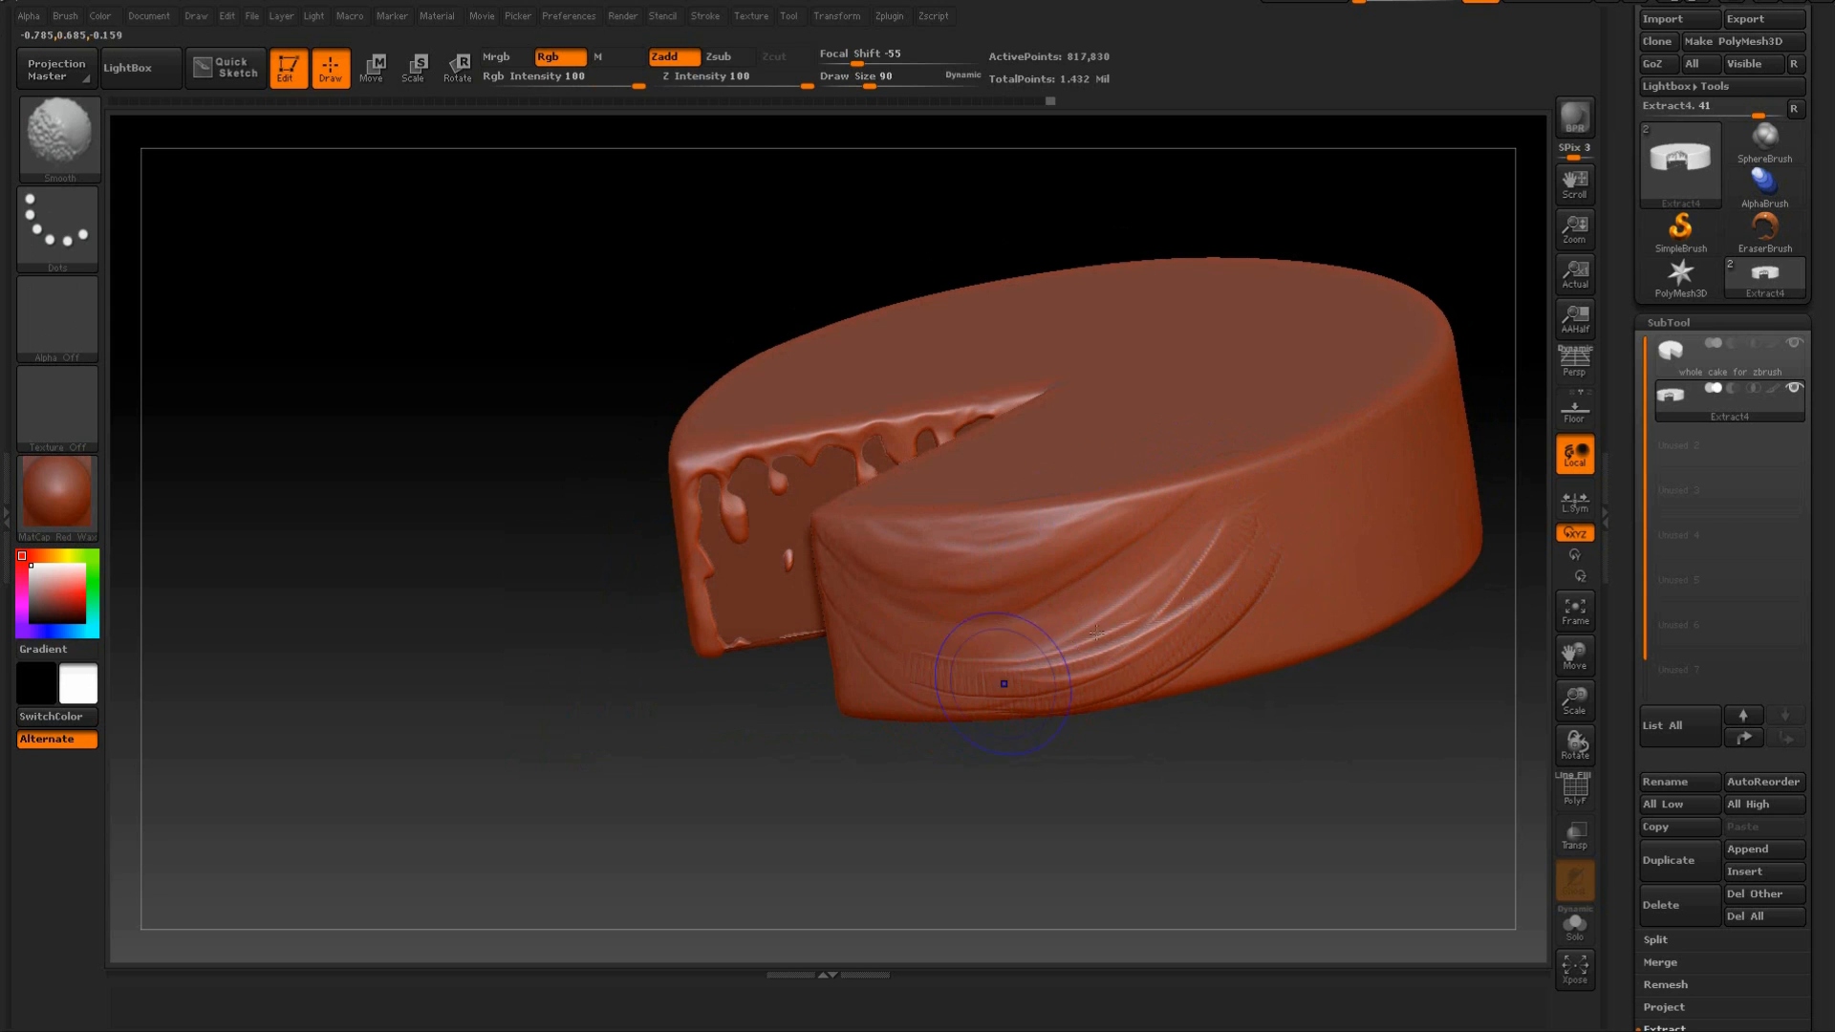
{"action": "left_click_drag", "start_coordinate": [1200, 639], "coordinate": [1138, 660], "text": "shift"}
Build up additional sweeping ridges through the middle of the draped outer wall with ClayBuildup.
{"action": "left_click_drag", "start_coordinate": [1011, 783], "coordinate": [1206, 774]}
{"action": "mouse_move", "coordinate": [1236, 591]}
{"action": "left_mouse_down"}
{"action": "mouse_move", "coordinate": [1212, 631]}
{"action": "mouse_move", "coordinate": [1241, 749]}
{"action": "mouse_move", "coordinate": [1262, 692]}
{"action": "mouse_move", "coordinate": [1228, 724]}
{"action": "left_mouse_up"}
{"action": "mouse_move", "coordinate": [1040, 604]}
{"action": "left_mouse_down", "text": "shift"}
{"action": "mouse_move", "coordinate": [1045, 546]}
{"action": "mouse_move", "coordinate": [922, 656]}
{"action": "mouse_move", "coordinate": [1003, 588]}
{"action": "mouse_move", "coordinate": [1089, 605]}
{"action": "mouse_move", "coordinate": [1051, 659]}
{"action": "left_mouse_up", "text": "shift"}
{"action": "left_click_drag", "start_coordinate": [1127, 541], "coordinate": [831, 730], "text": "shift"}
{"action": "left_click_drag", "start_coordinate": [943, 783], "coordinate": [927, 712]}
{"action": "left_click_drag", "start_coordinate": [1116, 521], "coordinate": [894, 623]}
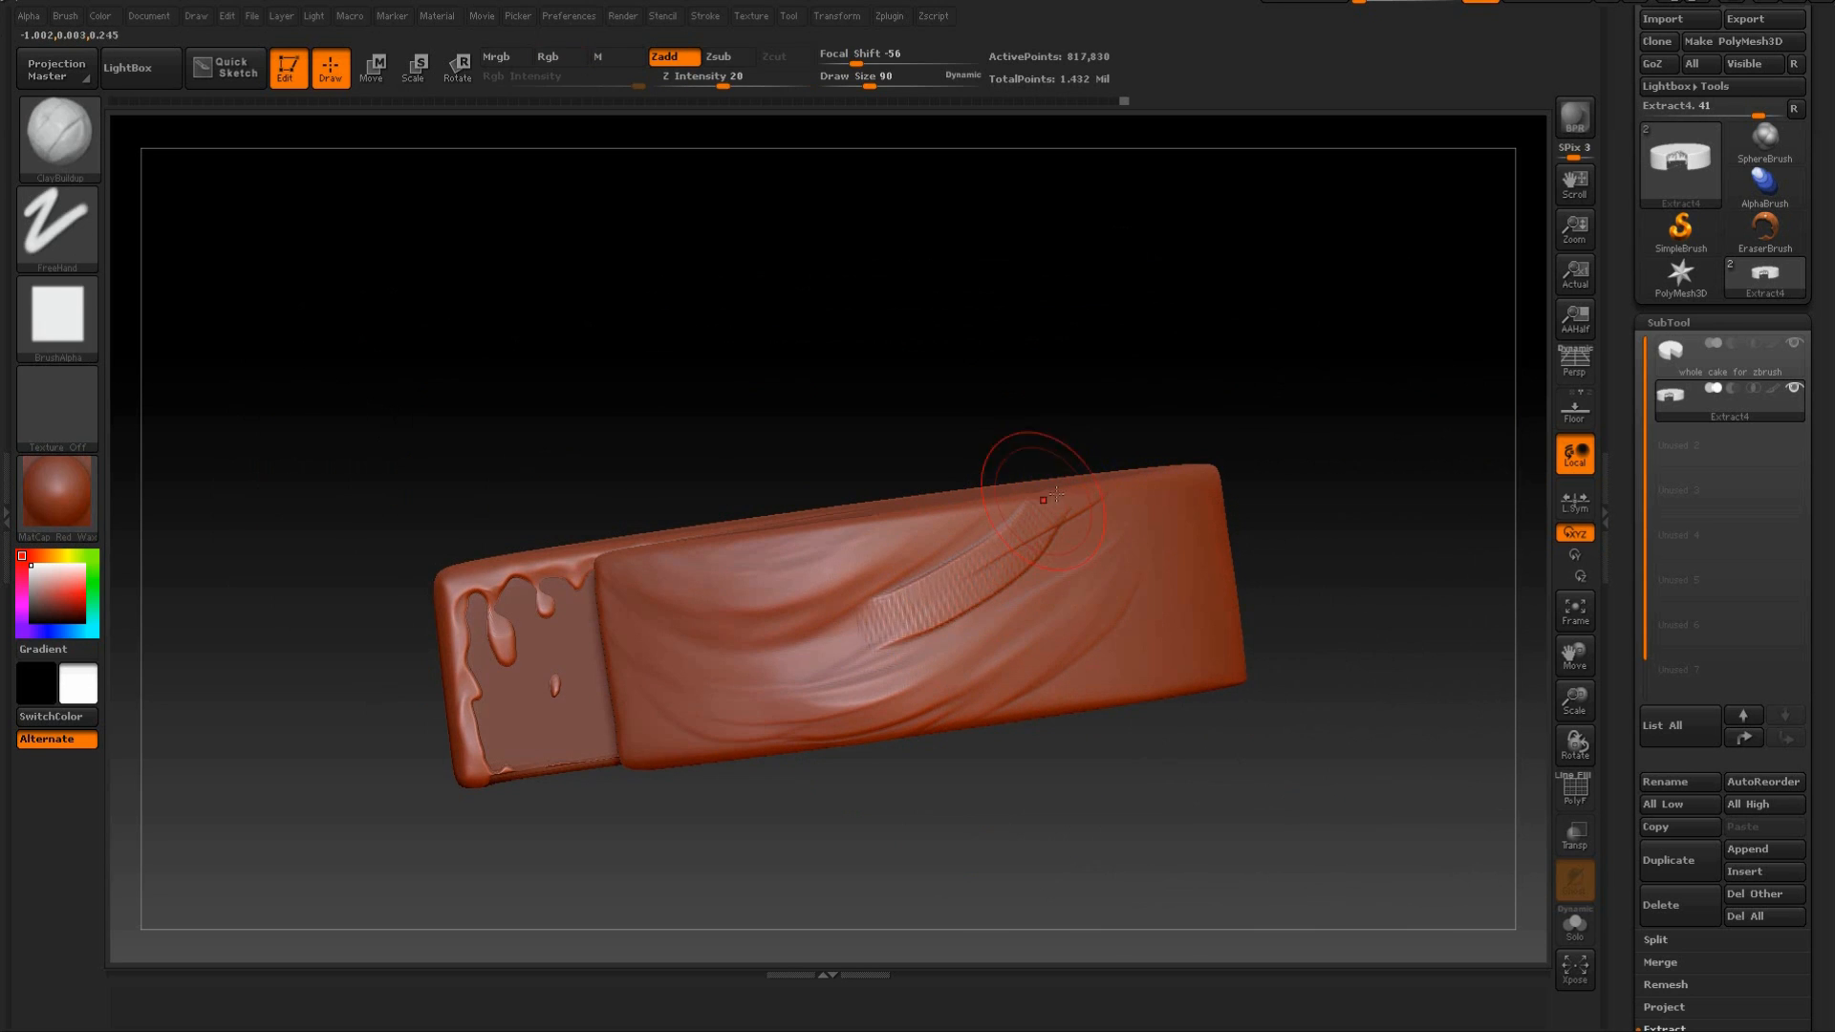
{"action": "mouse_move", "coordinate": [1061, 521]}
{"action": "left_mouse_down", "text": "shift"}
{"action": "mouse_move", "coordinate": [966, 589]}
{"action": "mouse_move", "coordinate": [874, 621]}
{"action": "left_mouse_up", "text": "shift"}
Extend the diagonal folds around the outer wall toward the plain icing and down to the base.
{"action": "mouse_move", "coordinate": [926, 350]}
{"action": "left_mouse_down"}
{"action": "mouse_move", "coordinate": [941, 506]}
{"action": "mouse_move", "coordinate": [889, 550]}
{"action": "left_mouse_up"}
{"action": "left_click_drag", "start_coordinate": [1323, 235], "coordinate": [1212, 483]}
{"action": "mouse_move", "coordinate": [1303, 541]}
{"action": "left_mouse_down"}
{"action": "mouse_move", "coordinate": [1348, 525]}
{"action": "mouse_move", "coordinate": [1343, 559]}
{"action": "mouse_move", "coordinate": [920, 750]}
{"action": "left_mouse_up"}
{"action": "left_click_drag", "start_coordinate": [1090, 622], "coordinate": [889, 721]}
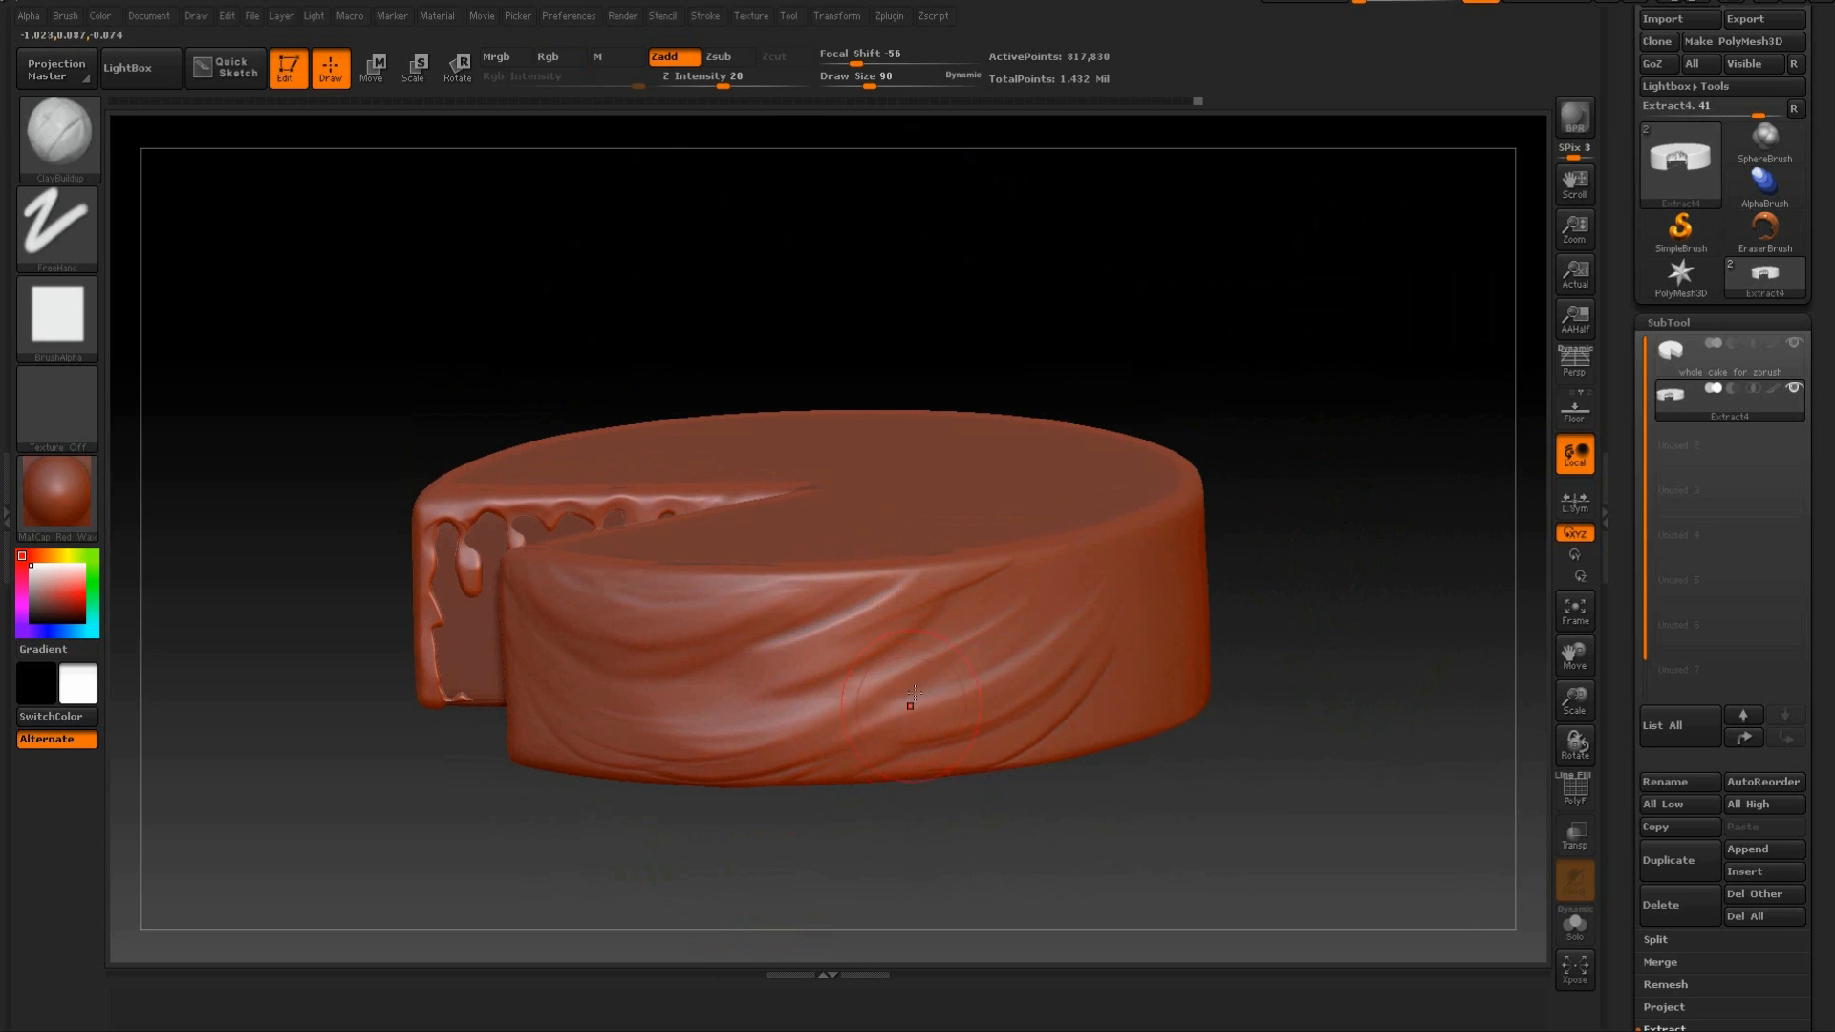
{"action": "left_click_drag", "start_coordinate": [1338, 532], "coordinate": [1038, 719]}
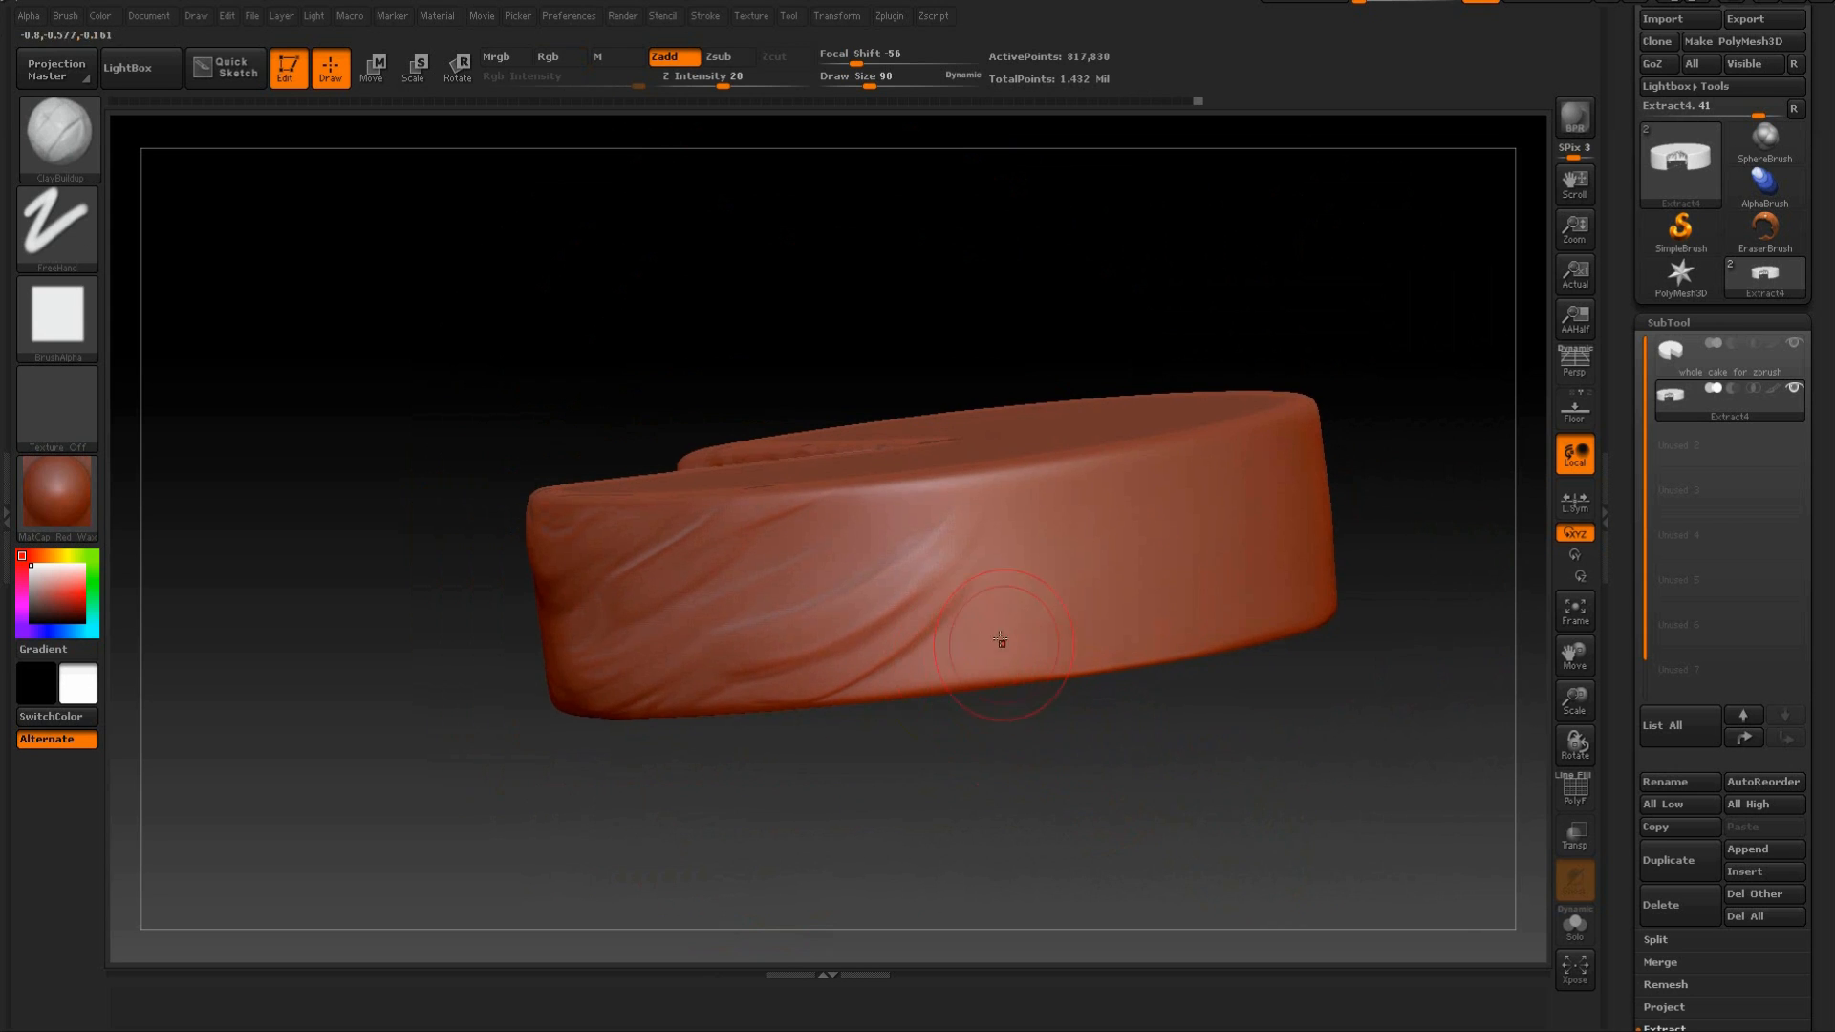
Sculpt a new group of draped folds on the adjoining plain stretch of outer wall, undoing the excessive strokes.
{"action": "mouse_move", "coordinate": [900, 614]}
{"action": "left_mouse_down"}
{"action": "mouse_move", "coordinate": [1190, 520]}
{"action": "mouse_move", "coordinate": [918, 587]}
{"action": "mouse_move", "coordinate": [1153, 601]}
{"action": "left_mouse_up"}
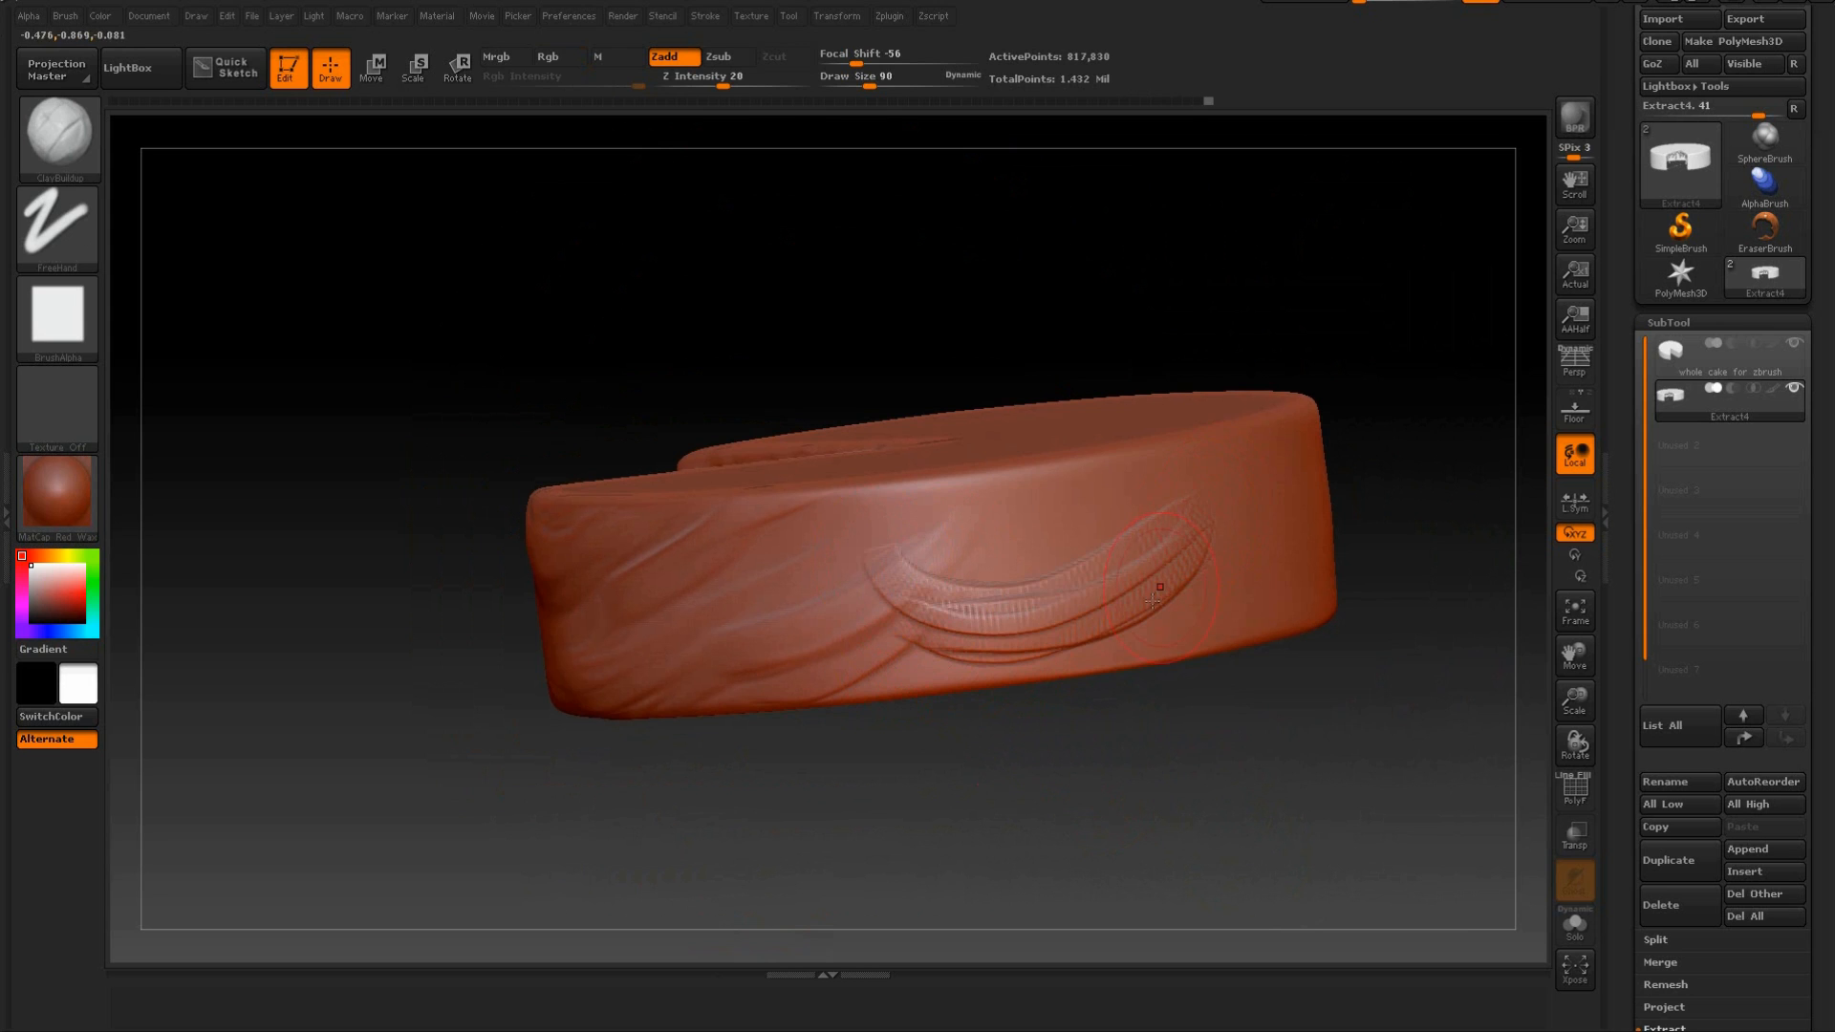
{"action": "mouse_move", "coordinate": [1006, 751]}
{"action": "left_mouse_down"}
{"action": "mouse_move", "coordinate": [1131, 559]}
{"action": "mouse_move", "coordinate": [850, 554]}
{"action": "mouse_move", "coordinate": [1094, 478]}
{"action": "mouse_move", "coordinate": [814, 532]}
{"action": "left_mouse_up"}
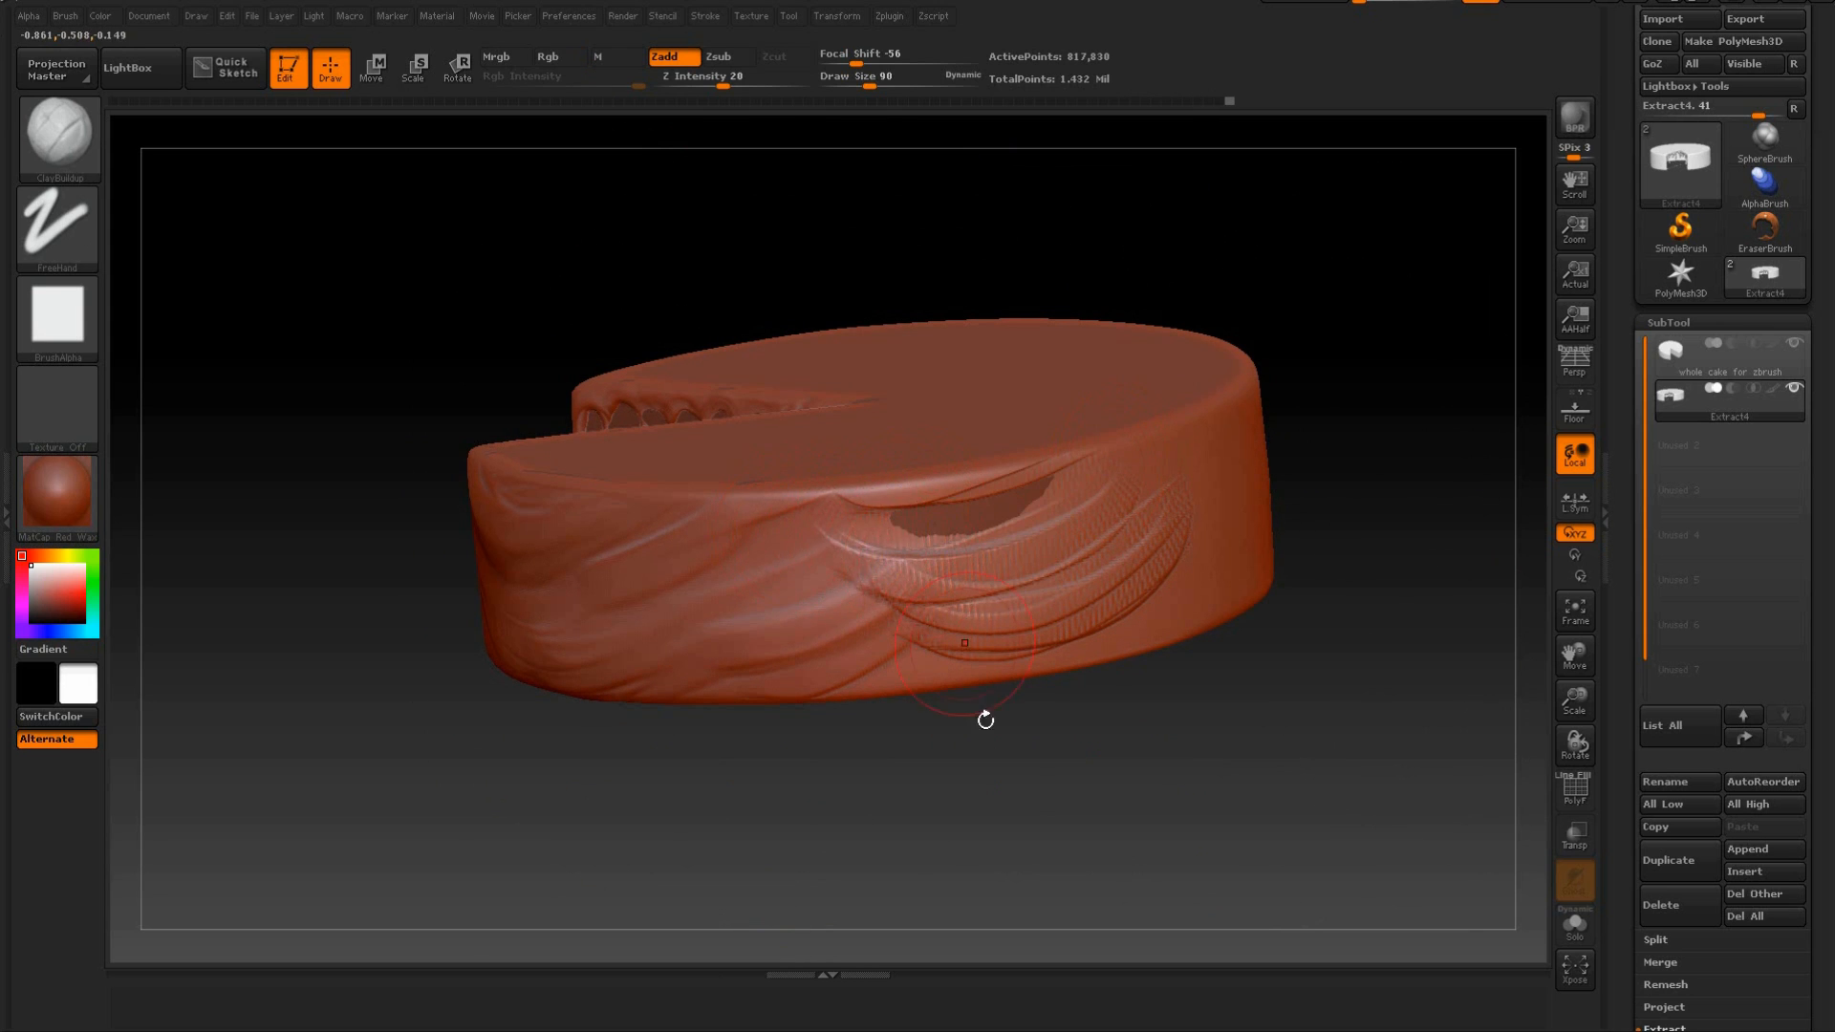
{"action": "left_click_drag", "start_coordinate": [983, 705], "coordinate": [995, 742]}
{"action": "key", "text": "ctrl+z"}
{"action": "key", "text": "ctrl+z"}
{"action": "left_click_drag", "start_coordinate": [880, 548], "coordinate": [859, 595], "text": "shift"}
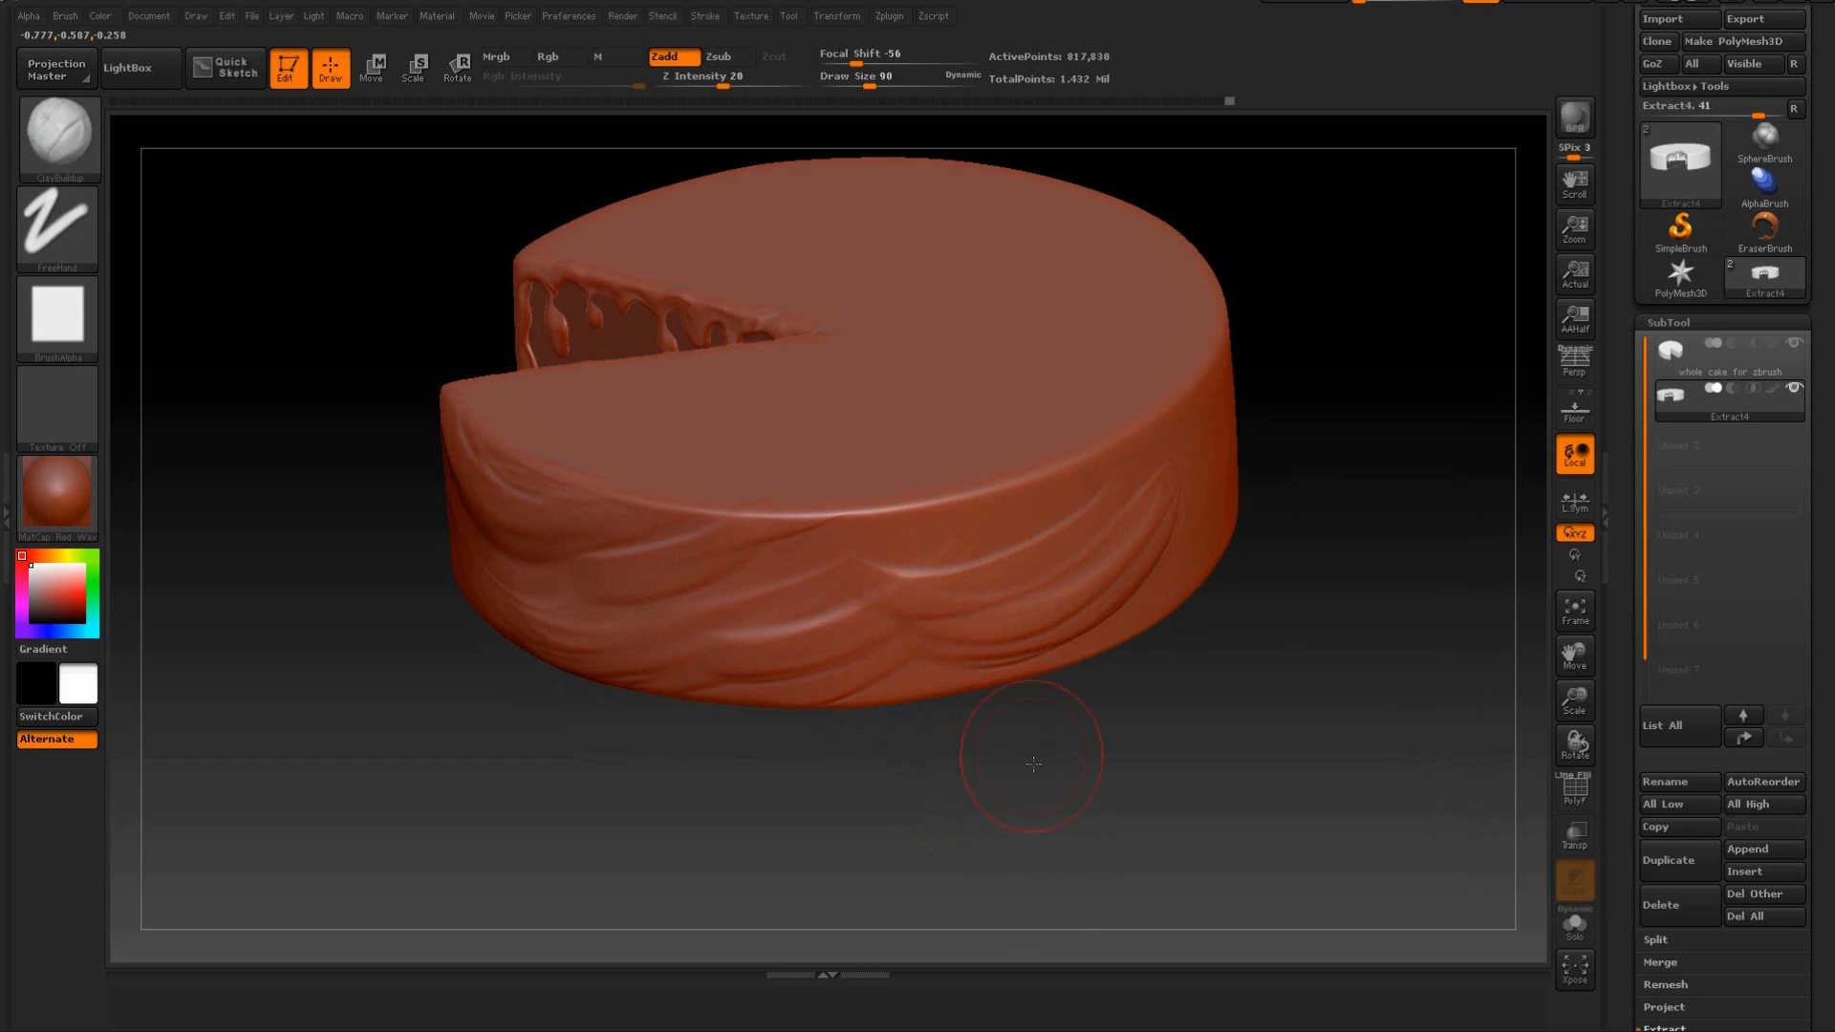
Blend the two groups of folds with curved, smoothed strokes across the upper outer wall.
{"action": "left_click_drag", "start_coordinate": [1030, 762], "coordinate": [941, 712]}
{"action": "mouse_move", "coordinate": [1040, 520]}
{"action": "left_mouse_down"}
{"action": "mouse_move", "coordinate": [786, 554]}
{"action": "mouse_move", "coordinate": [1065, 498]}
{"action": "mouse_move", "coordinate": [811, 552]}
{"action": "left_mouse_up"}
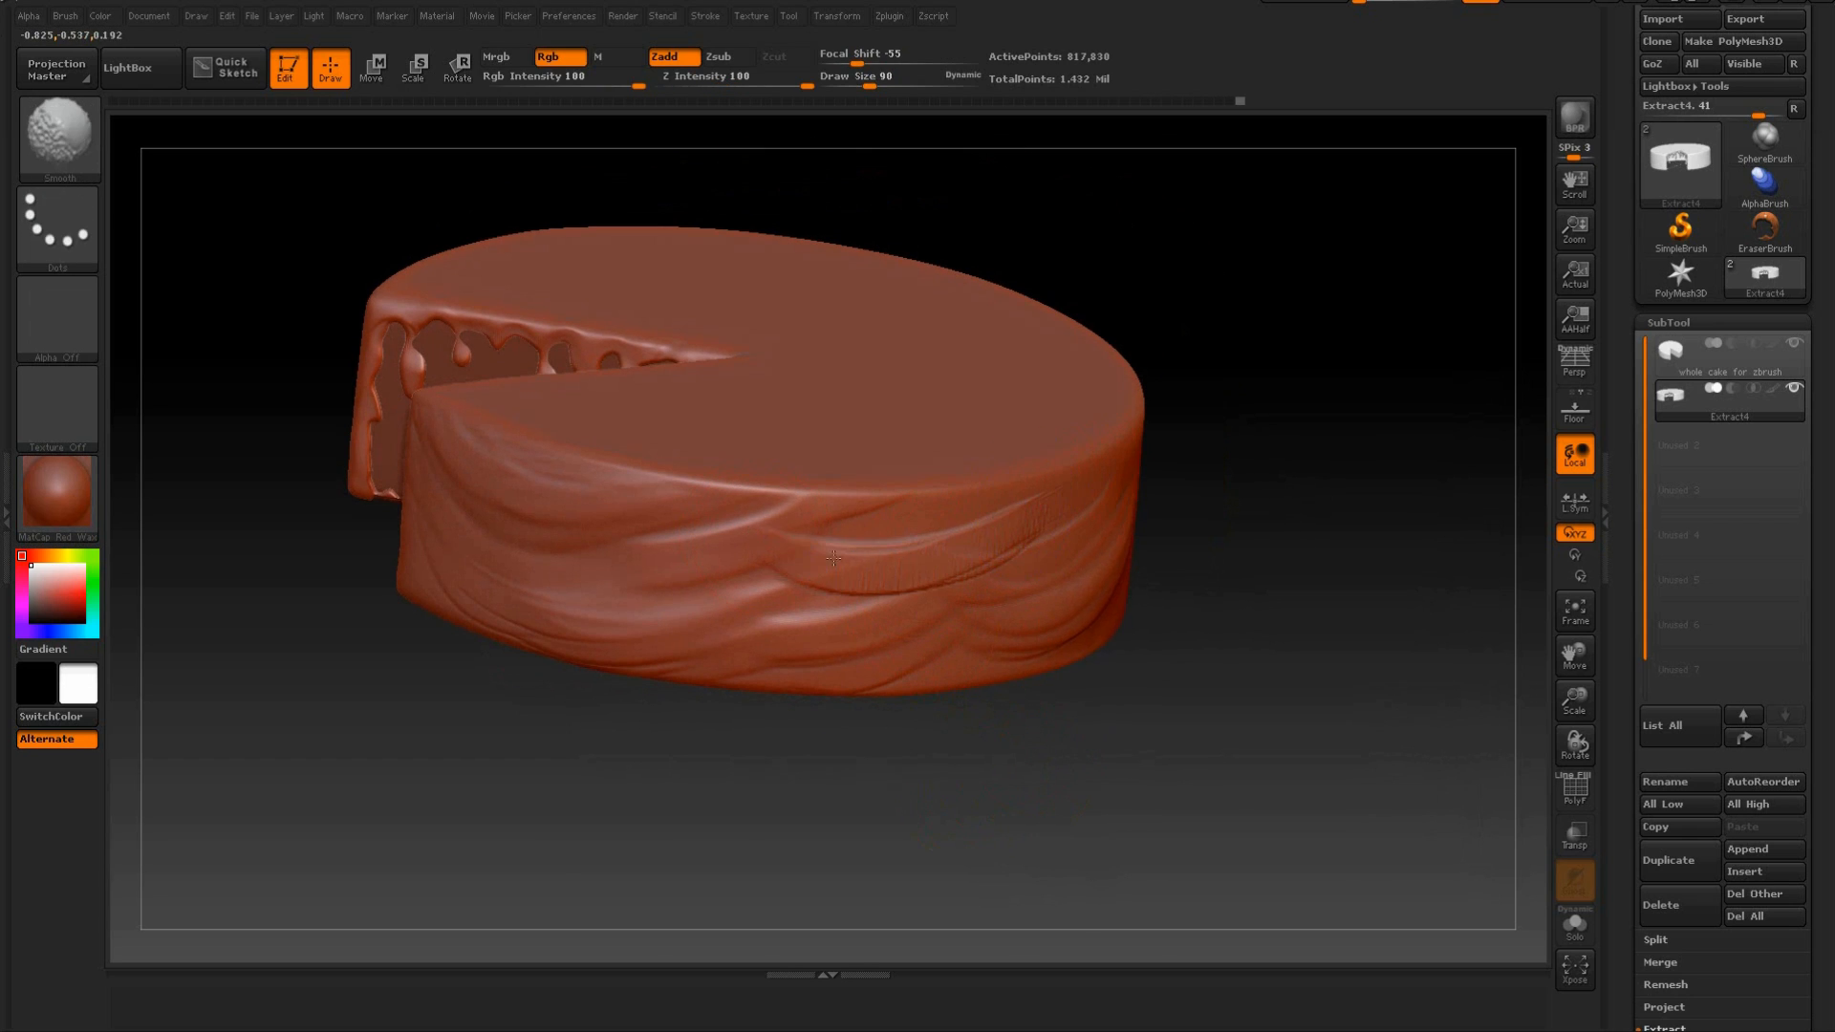
{"action": "mouse_move", "coordinate": [1004, 804]}
{"action": "left_mouse_down"}
{"action": "mouse_move", "coordinate": [940, 757]}
{"action": "mouse_move", "coordinate": [938, 779]}
{"action": "left_mouse_up"}
{"action": "mouse_move", "coordinate": [897, 522]}
{"action": "left_mouse_down", "text": "shift"}
{"action": "mouse_move", "coordinate": [920, 531]}
{"action": "mouse_move", "coordinate": [846, 525]}
{"action": "mouse_move", "coordinate": [925, 495]}
{"action": "mouse_move", "coordinate": [699, 555]}
{"action": "left_mouse_up", "text": "shift"}
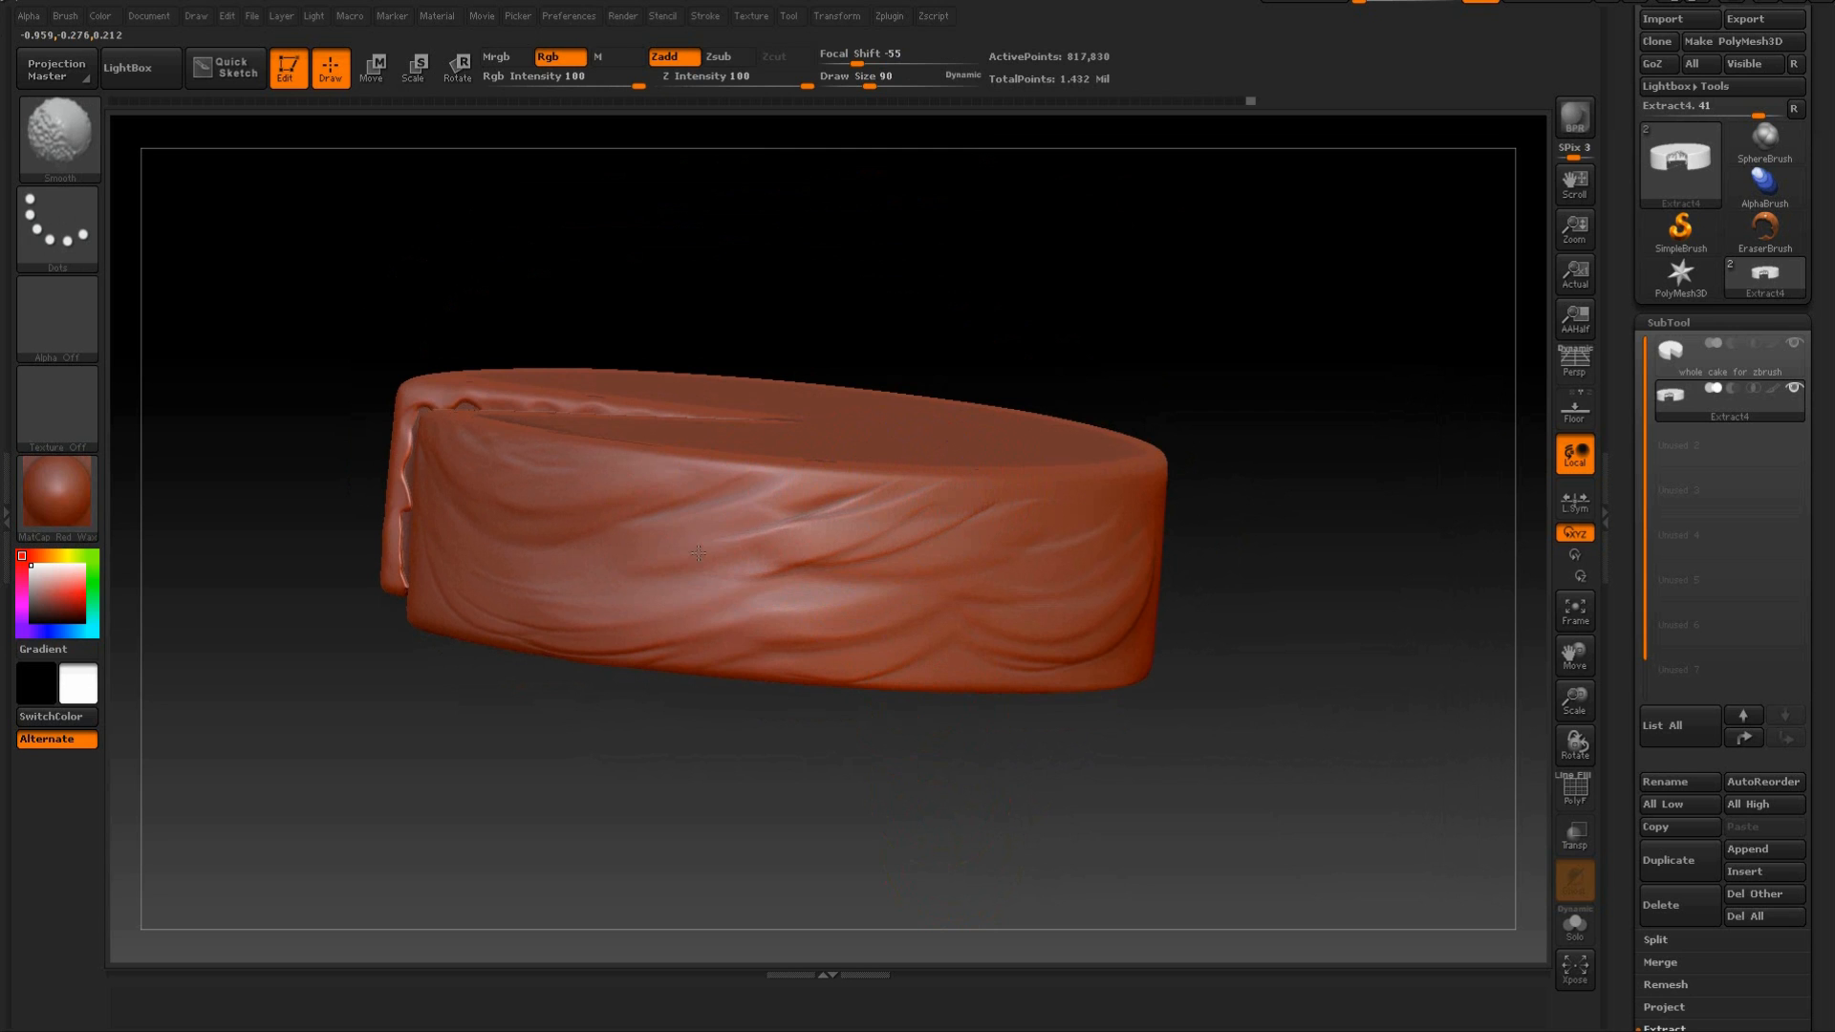
{"action": "mouse_move", "coordinate": [1294, 491]}
{"action": "left_mouse_down"}
{"action": "mouse_move", "coordinate": [1317, 597]}
{"action": "mouse_move", "coordinate": [1294, 499]}
{"action": "mouse_move", "coordinate": [1376, 564]}
{"action": "mouse_move", "coordinate": [1318, 532]}
{"action": "mouse_move", "coordinate": [1294, 614]}
{"action": "mouse_move", "coordinate": [1166, 535]}
{"action": "left_mouse_up"}
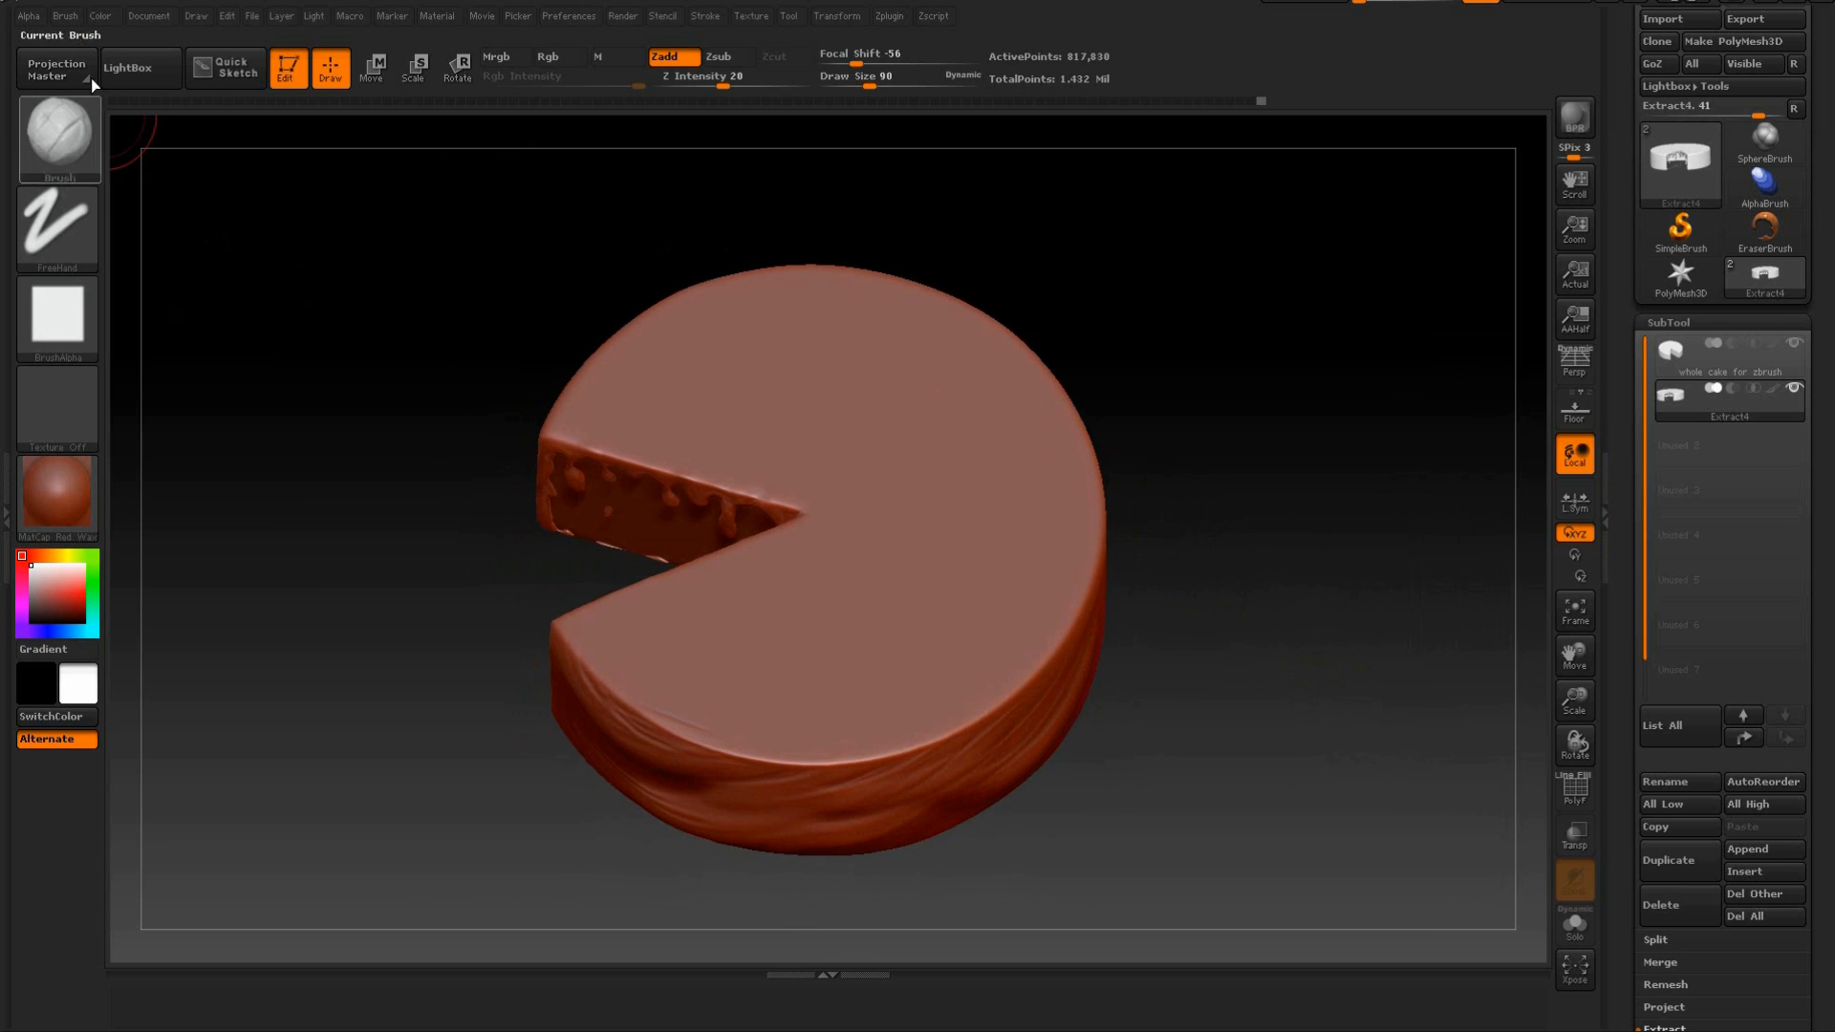
{"action": "left_click", "coordinate": [32, 17]}
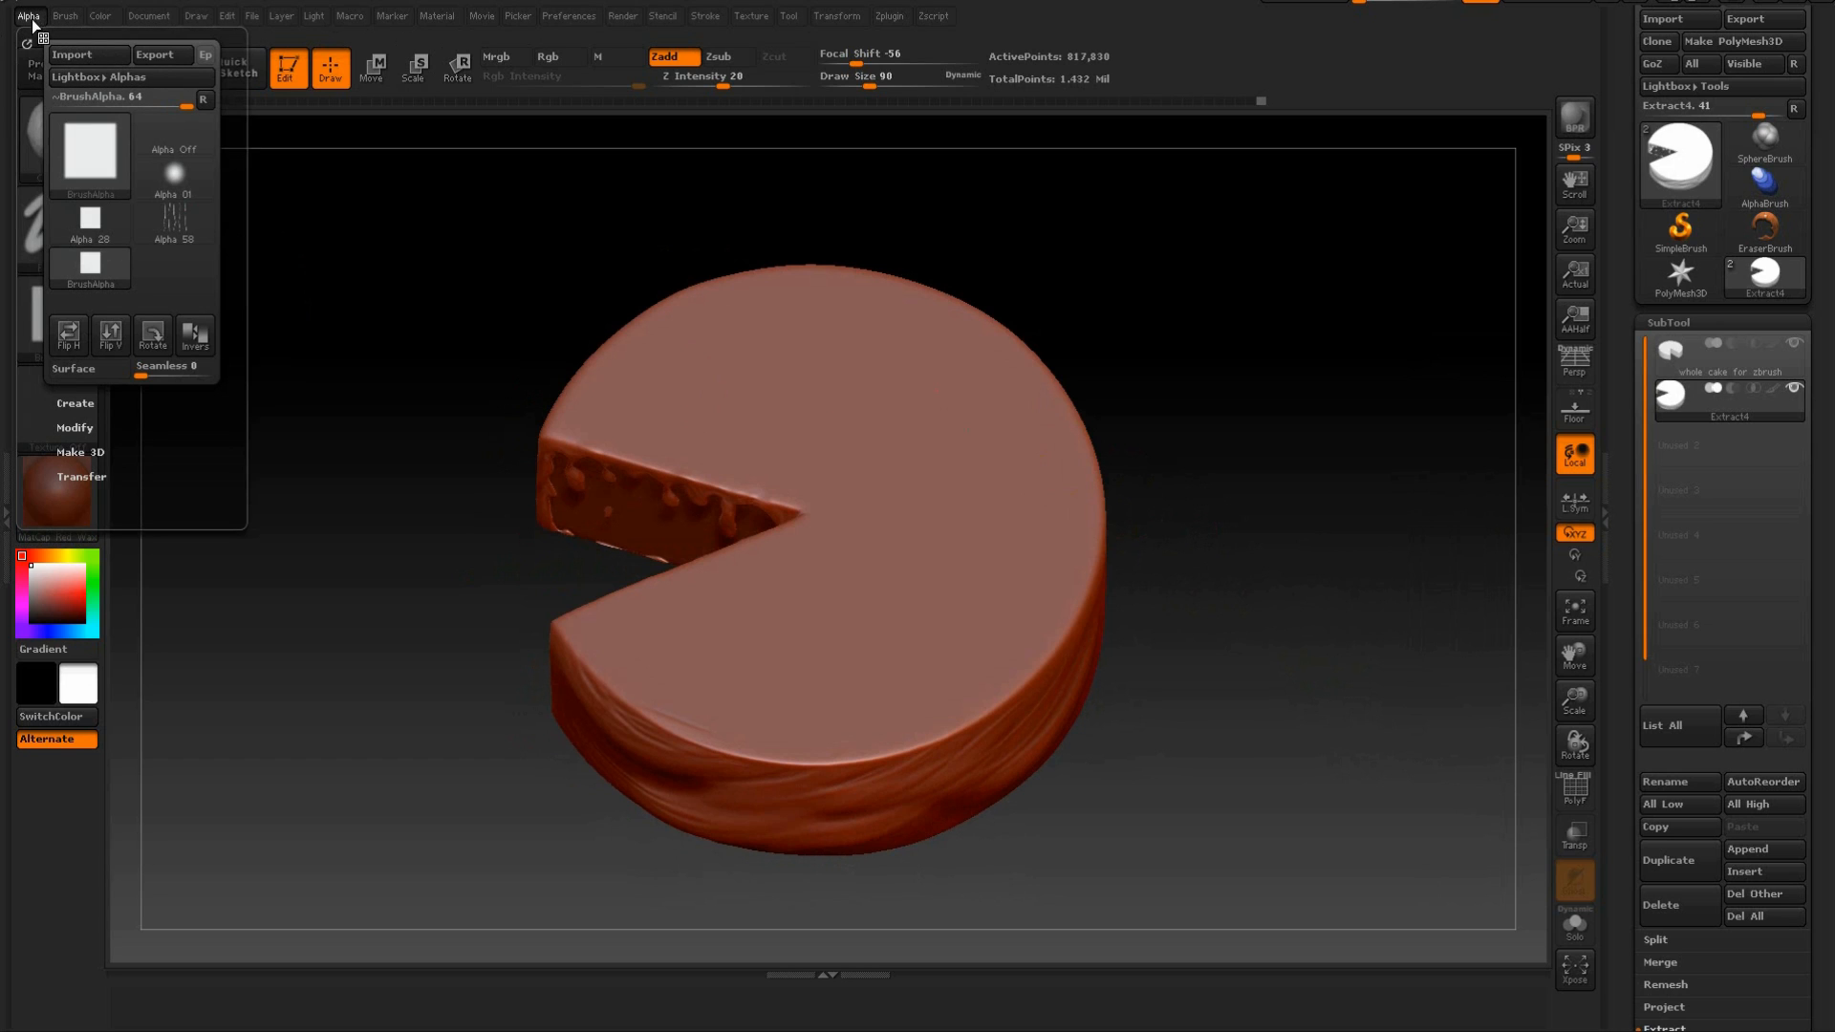
{"action": "left_click", "coordinate": [76, 427]}
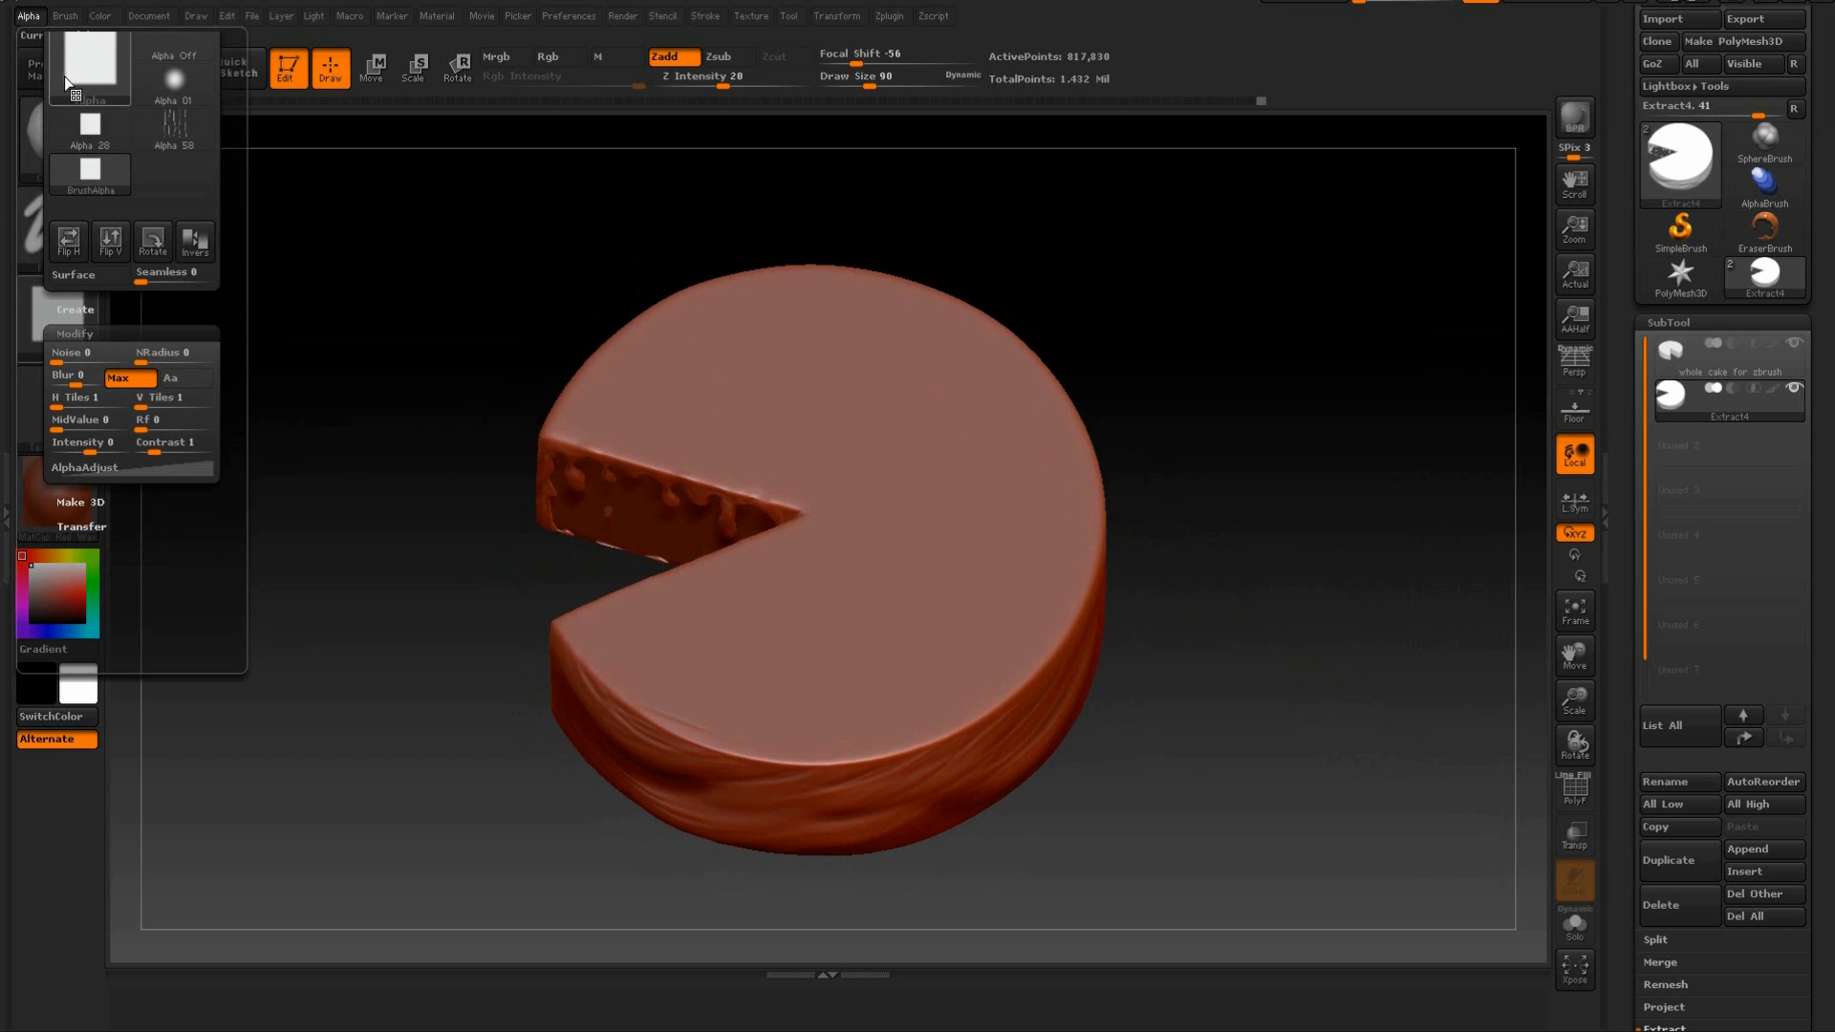
{"action": "left_click", "coordinate": [64, 20]}
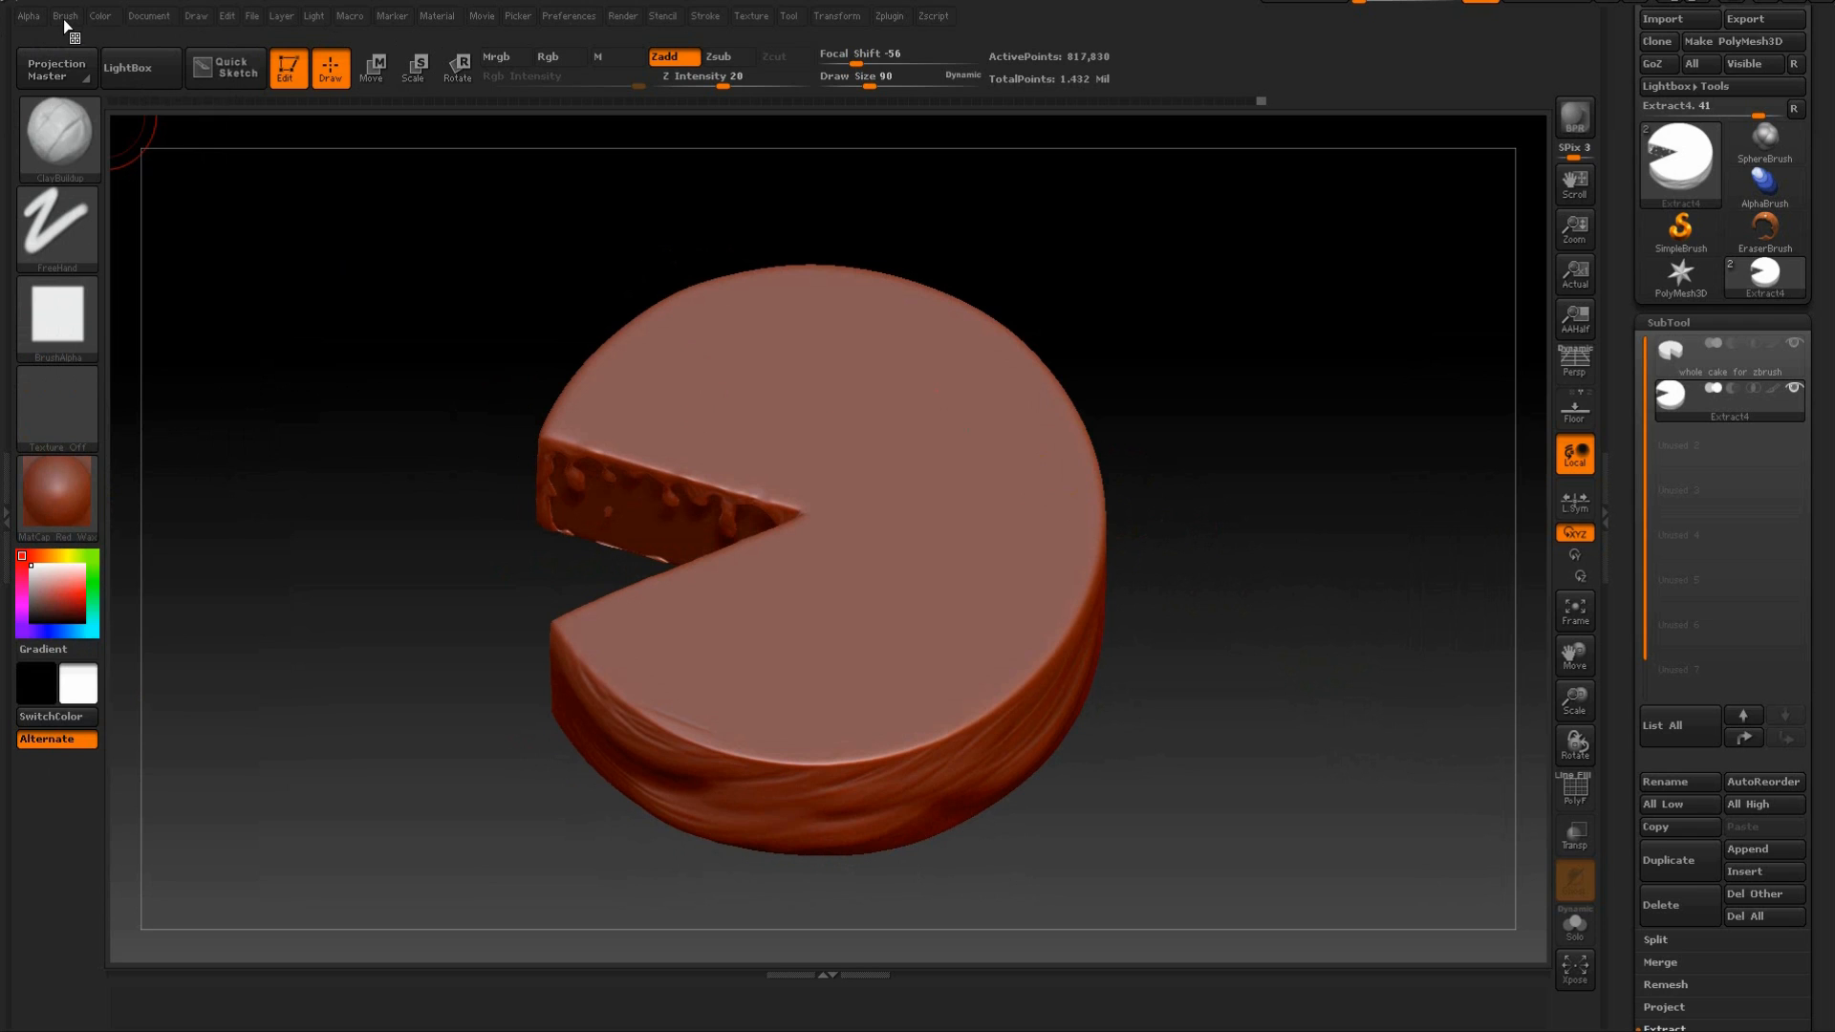
Enable BackfaceMask in the ClayBuildup brush's Auto Masking settings.
{"action": "left_click", "coordinate": [64, 20]}
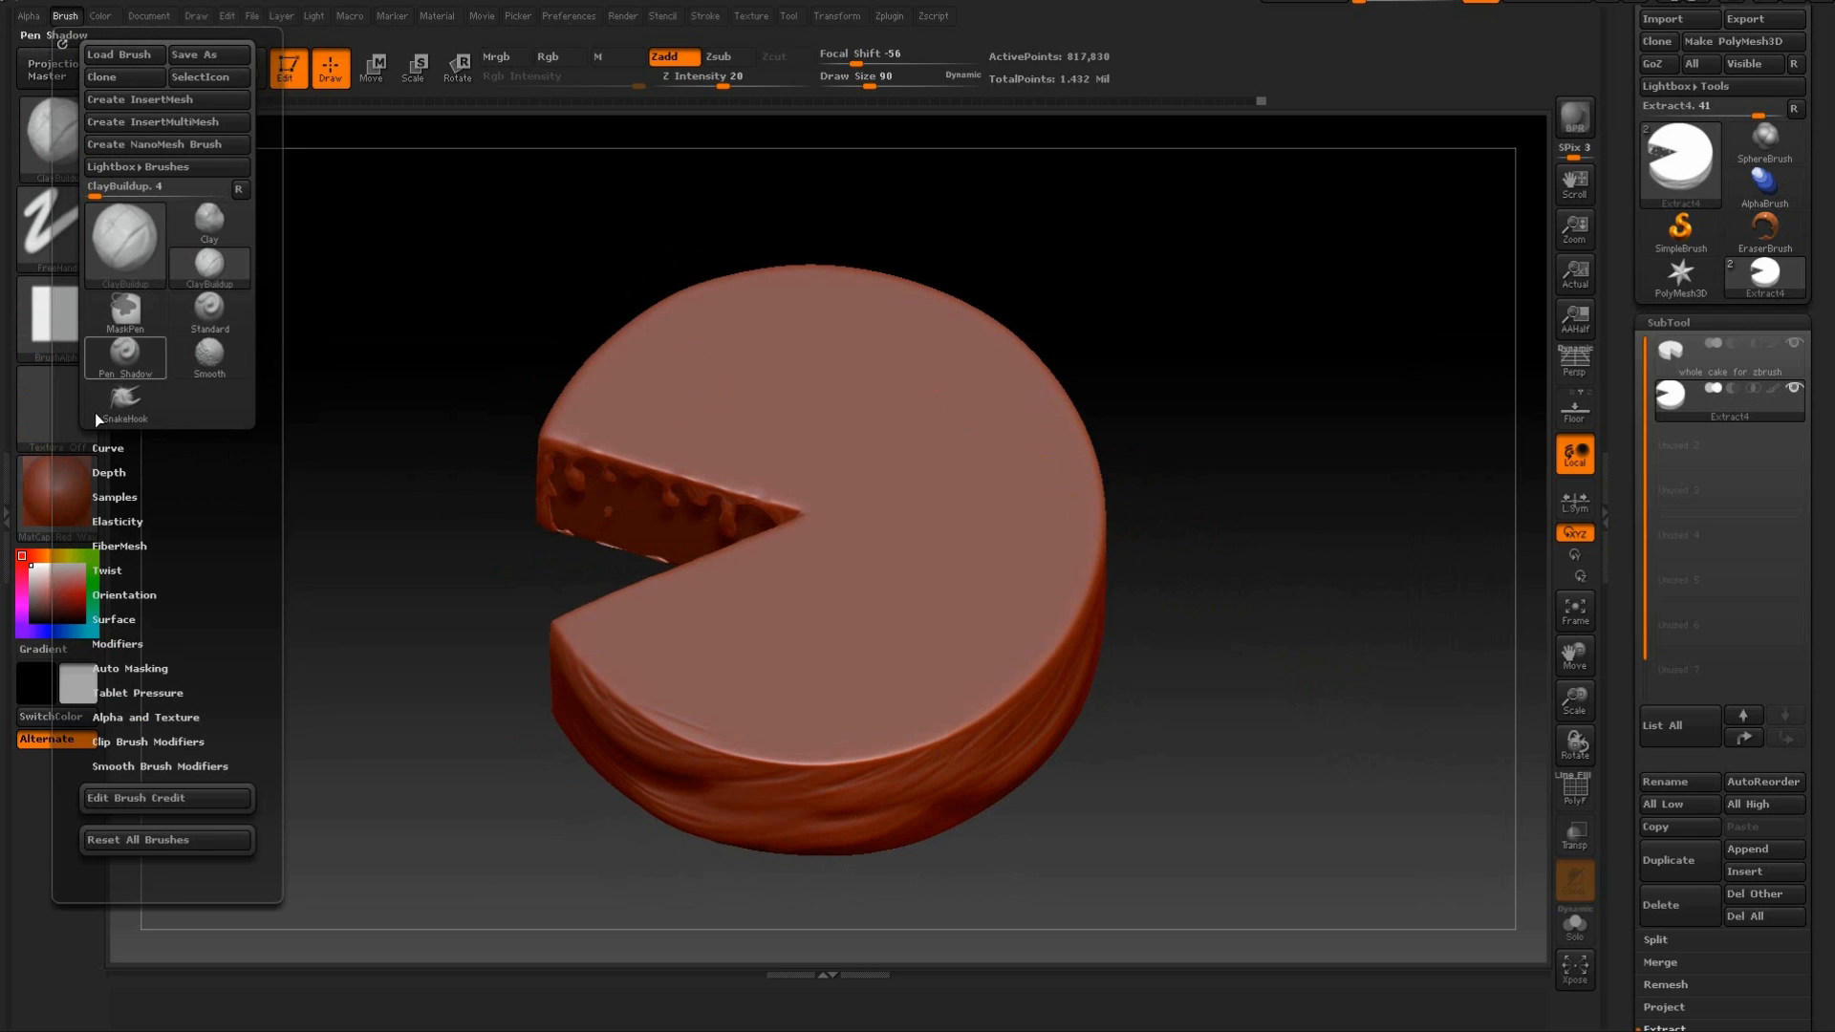
{"action": "left_click", "coordinate": [116, 667]}
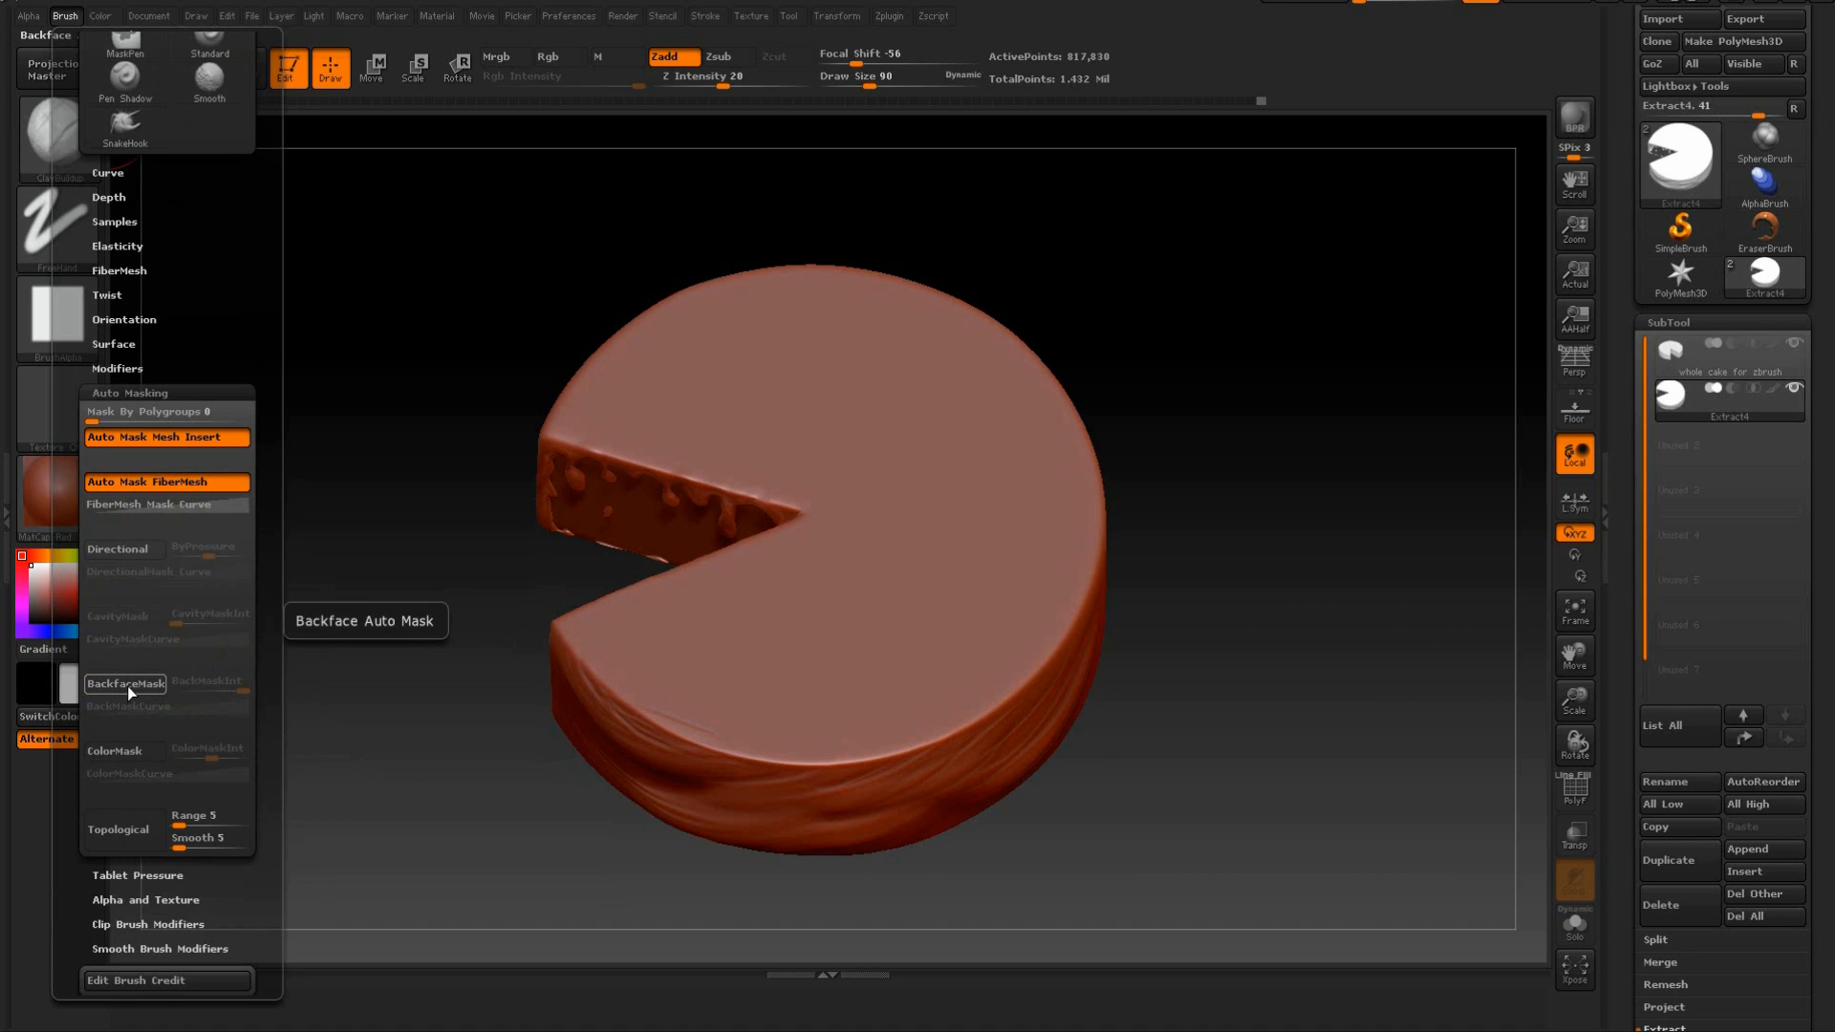
{"action": "left_click", "coordinate": [128, 685]}
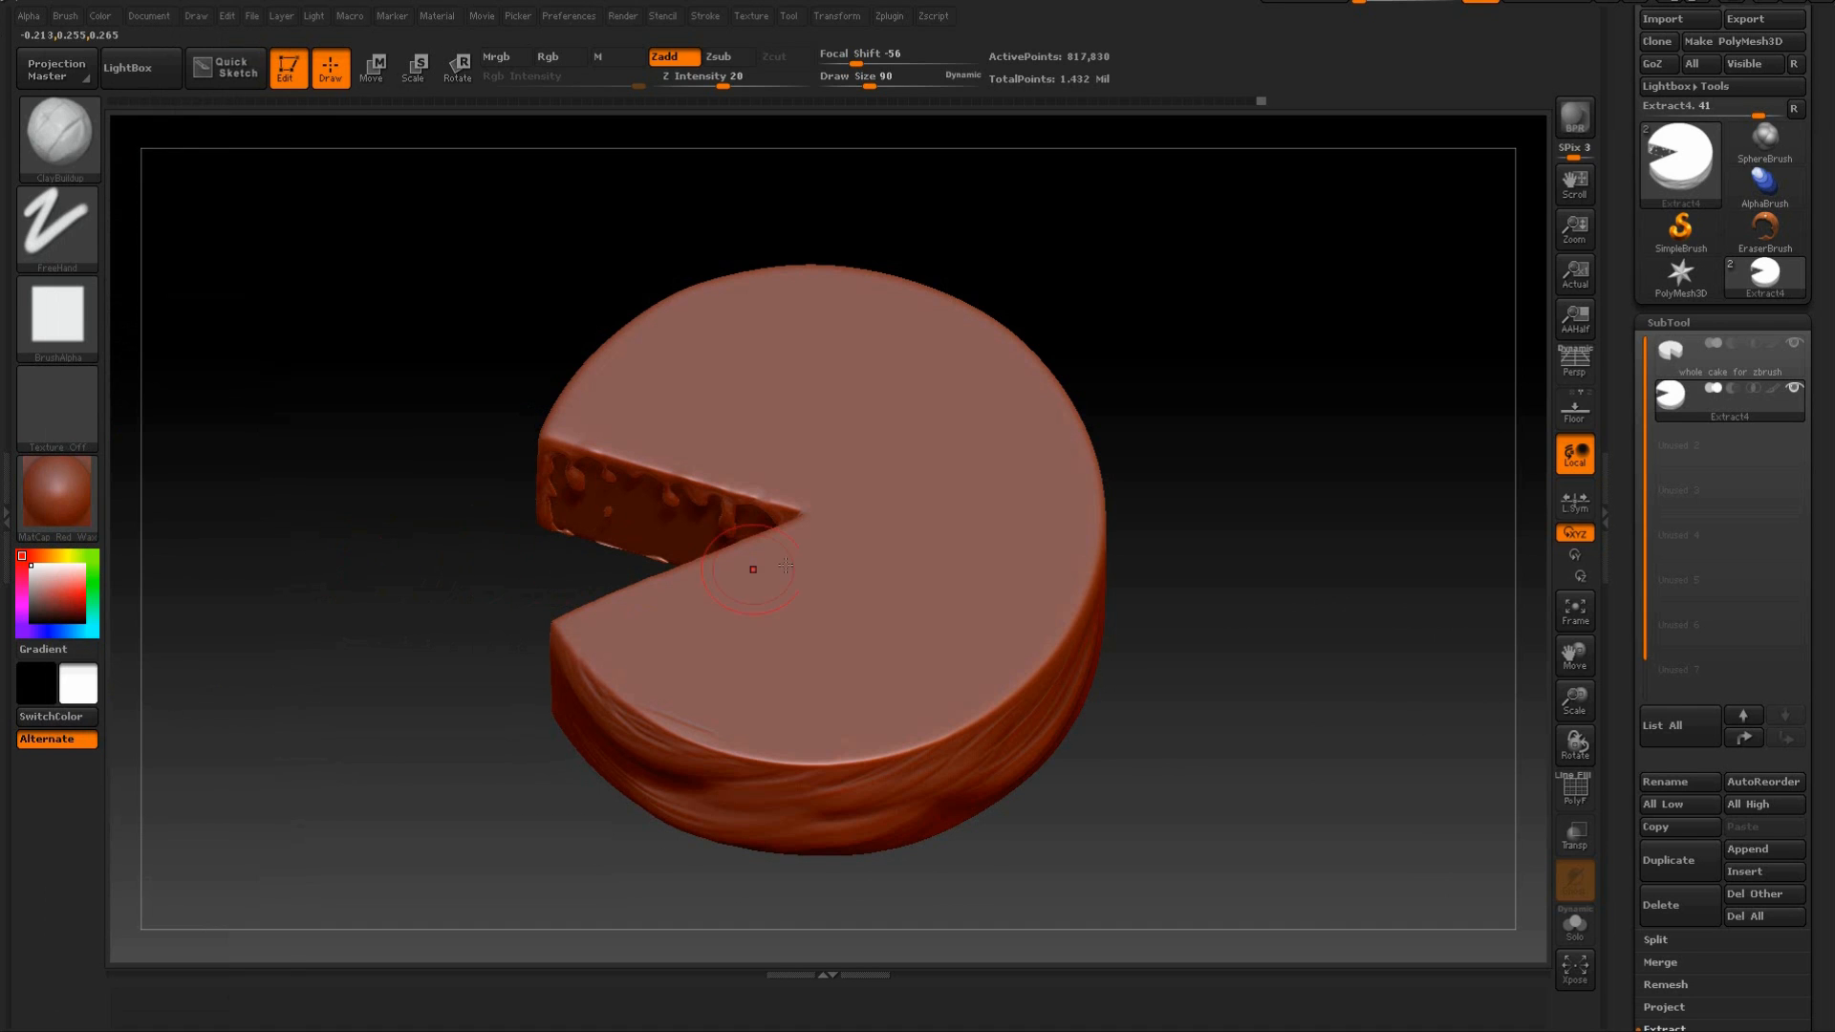
Hide the whole cake subtool and inspect the inner wall of the icing behind the sculpted folds.
{"action": "left_click_drag", "start_coordinate": [1208, 462], "coordinate": [1405, 483]}
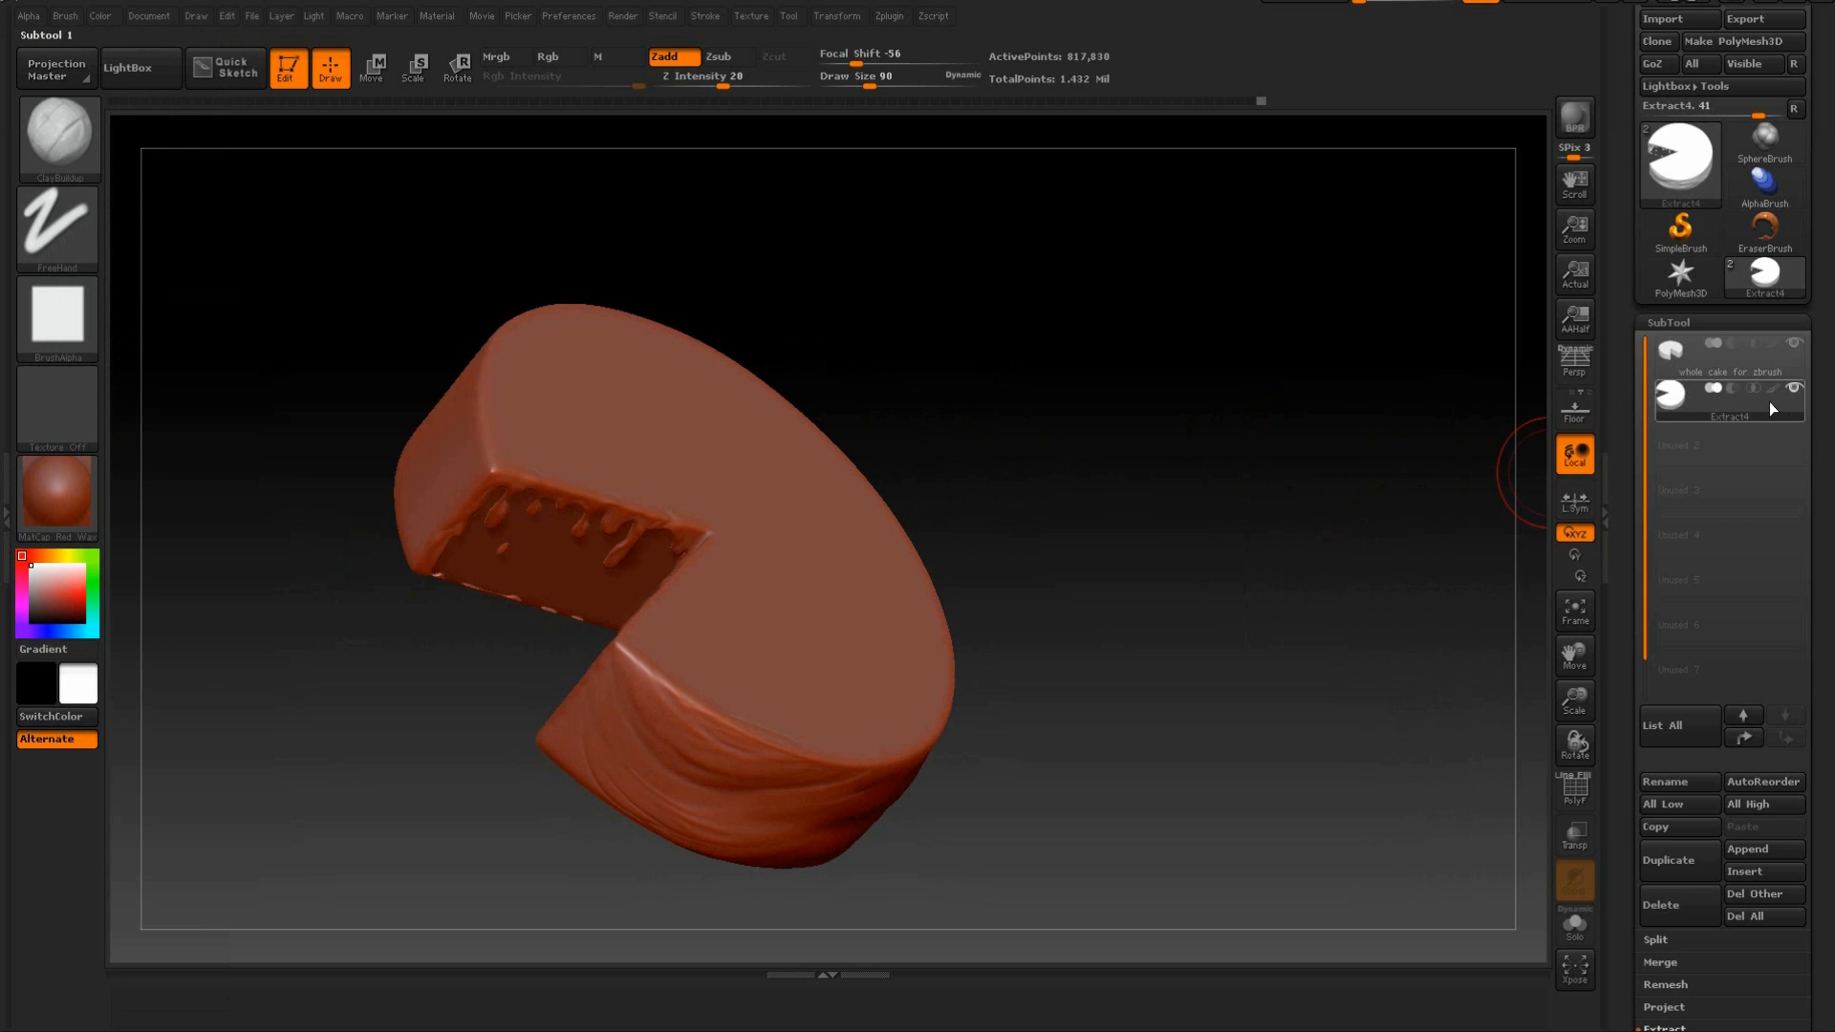
{"action": "left_click", "coordinate": [1791, 346]}
{"action": "left_click_drag", "start_coordinate": [1520, 477], "coordinate": [1004, 629]}
{"action": "left_click_drag", "start_coordinate": [936, 392], "coordinate": [769, 464]}
{"action": "left_click_drag", "start_coordinate": [635, 463], "coordinate": [639, 549]}
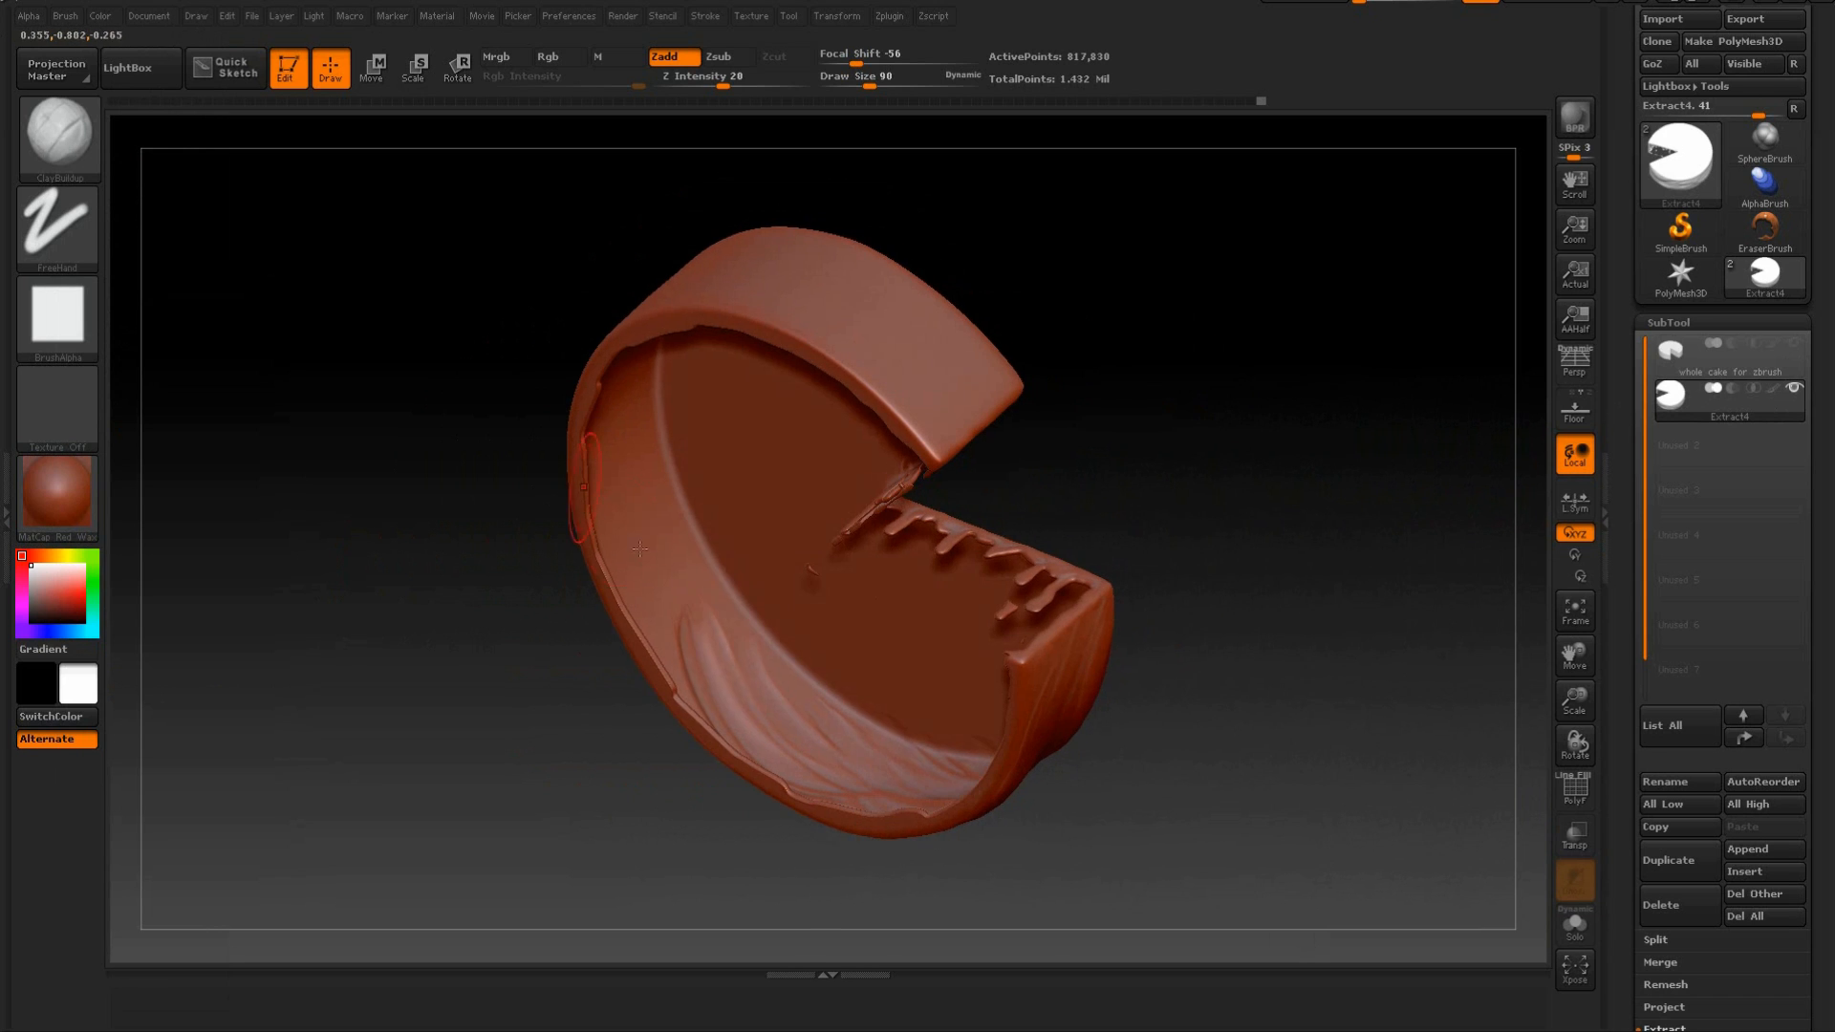
{"action": "left_click_drag", "start_coordinate": [1164, 491], "coordinate": [996, 598]}
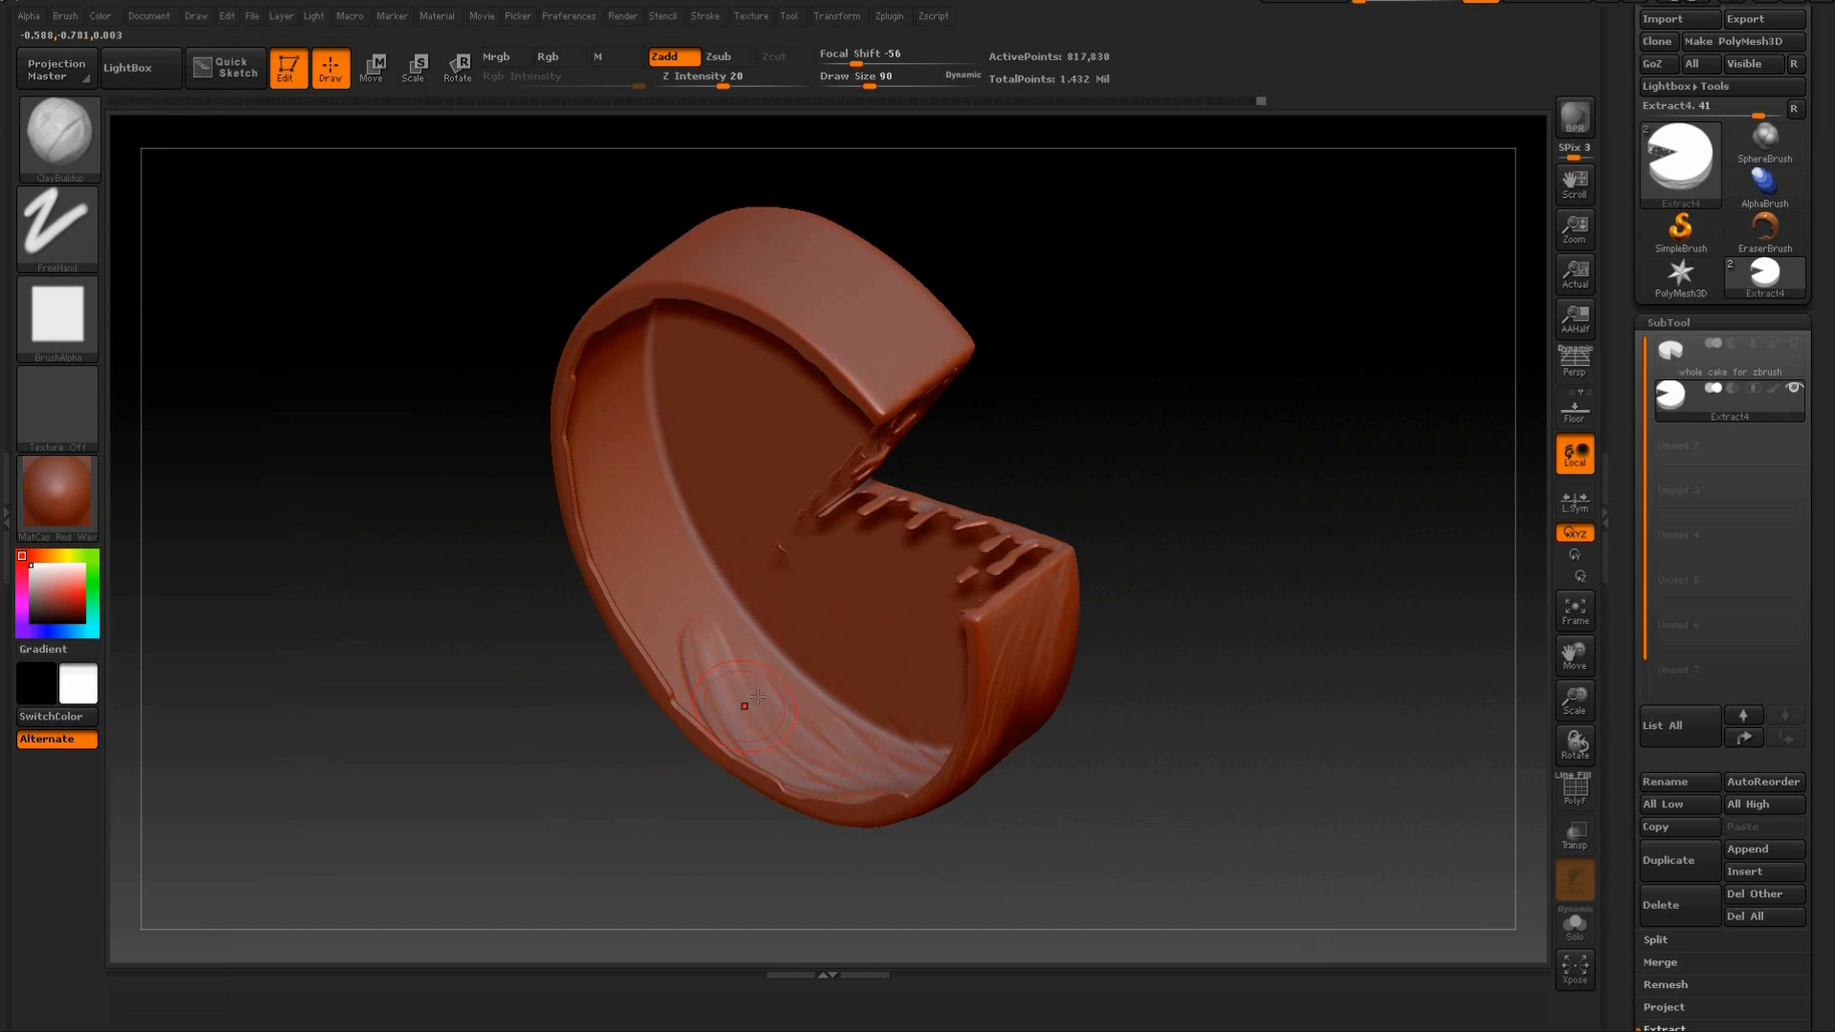
{"action": "left_click_drag", "start_coordinate": [570, 711], "coordinate": [666, 748]}
{"action": "mouse_move", "coordinate": [1053, 613]}
{"action": "left_mouse_down"}
{"action": "mouse_move", "coordinate": [1076, 573]}
{"action": "mouse_move", "coordinate": [1232, 535]}
{"action": "mouse_move", "coordinate": [1257, 439]}
{"action": "mouse_move", "coordinate": [1144, 519]}
{"action": "mouse_move", "coordinate": [1032, 443]}
{"action": "mouse_move", "coordinate": [712, 612]}
{"action": "left_mouse_up"}
{"action": "mouse_move", "coordinate": [1096, 537]}
{"action": "left_mouse_down"}
{"action": "mouse_move", "coordinate": [1160, 577]}
{"action": "mouse_move", "coordinate": [1098, 541]}
{"action": "left_mouse_up"}
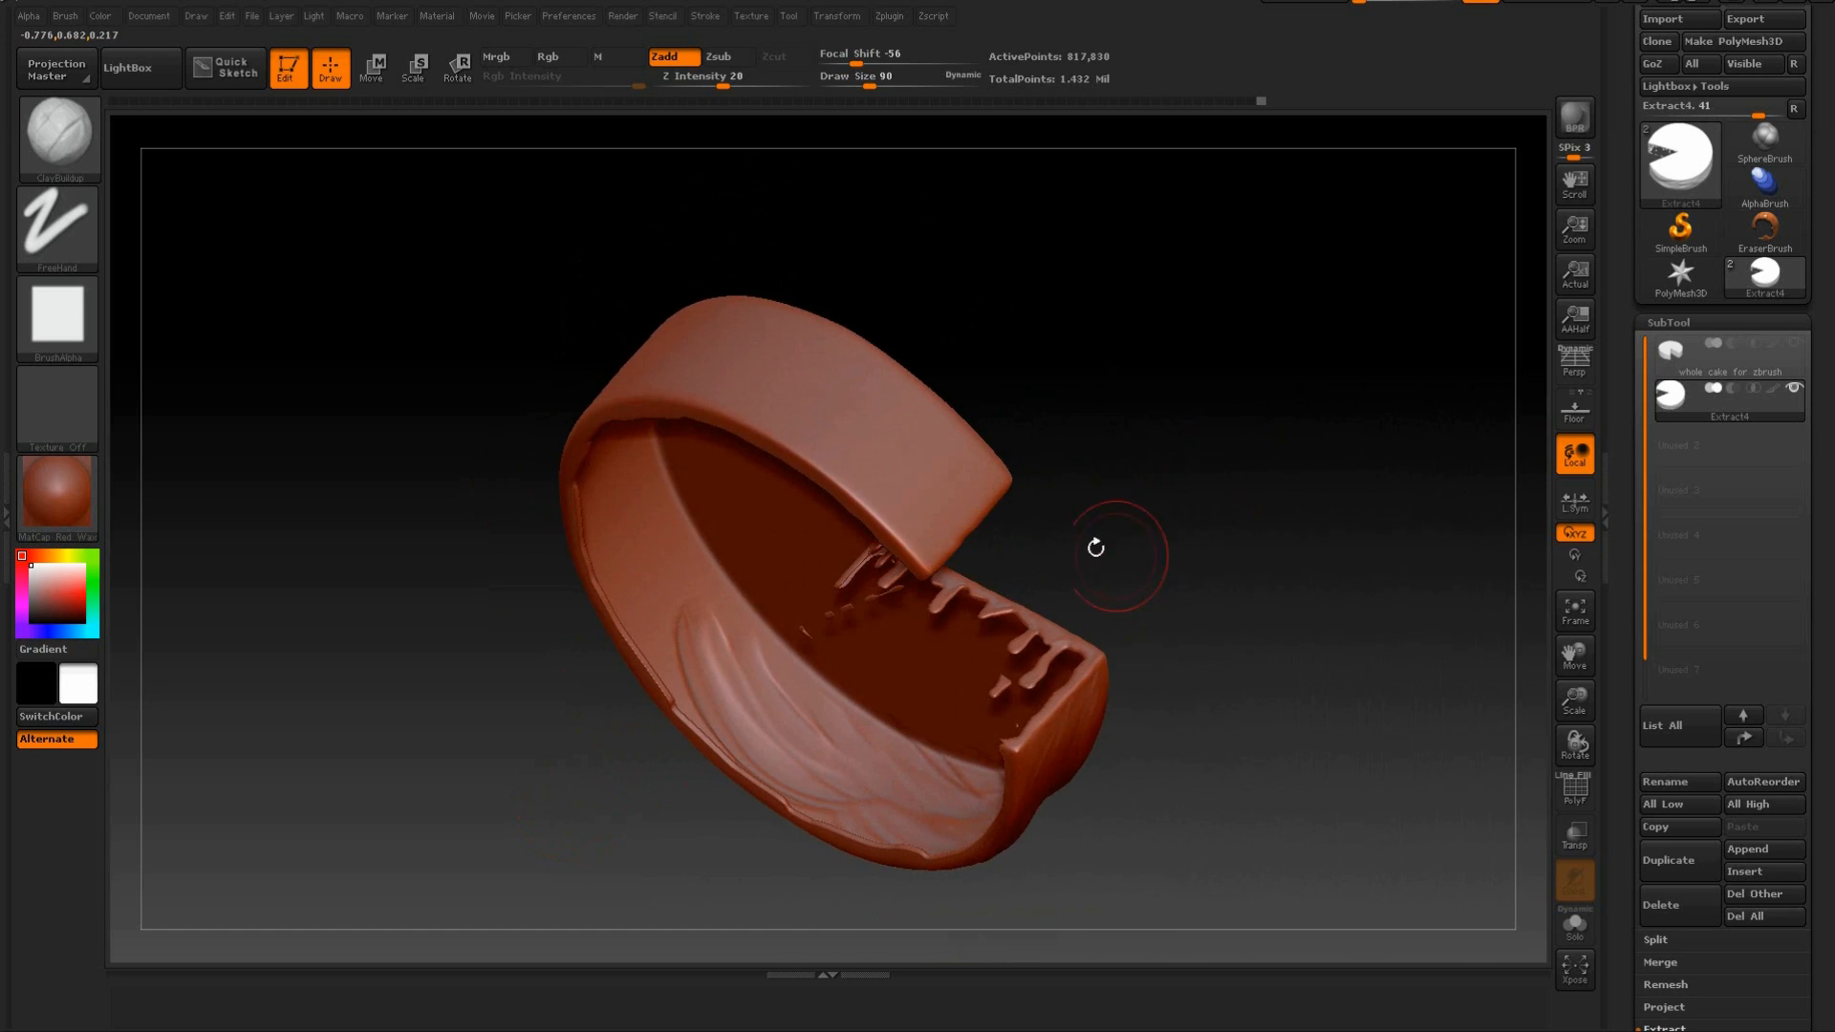
Check the ClayBuildup brush's BackfaceMask setting and view the icing's plain outer wall.
{"action": "left_click", "coordinate": [65, 15]}
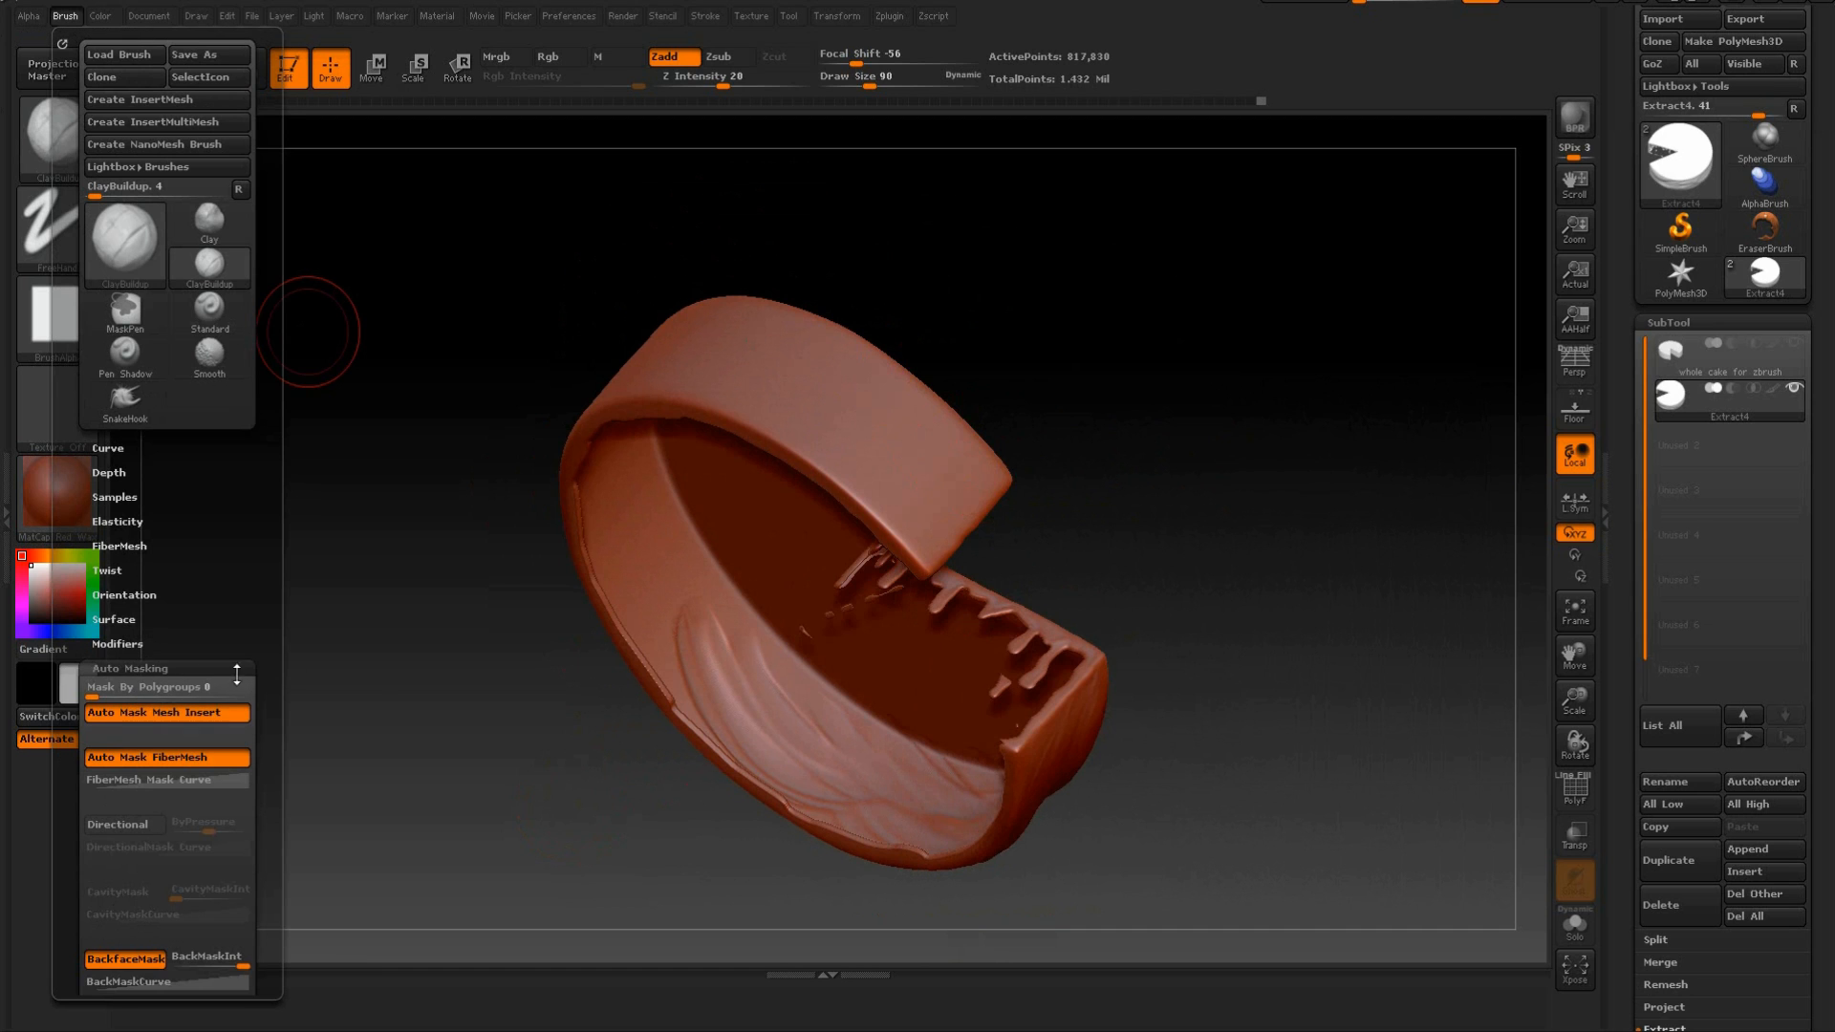
{"action": "left_click_drag", "start_coordinate": [1097, 455], "coordinate": [1057, 398]}
{"action": "mouse_move", "coordinate": [878, 284]}
{"action": "left_mouse_down"}
{"action": "mouse_move", "coordinate": [1041, 246]}
{"action": "mouse_move", "coordinate": [1089, 406]}
{"action": "mouse_move", "coordinate": [1077, 443]}
{"action": "mouse_move", "coordinate": [1086, 323]}
{"action": "mouse_move", "coordinate": [913, 429]}
{"action": "left_mouse_up"}
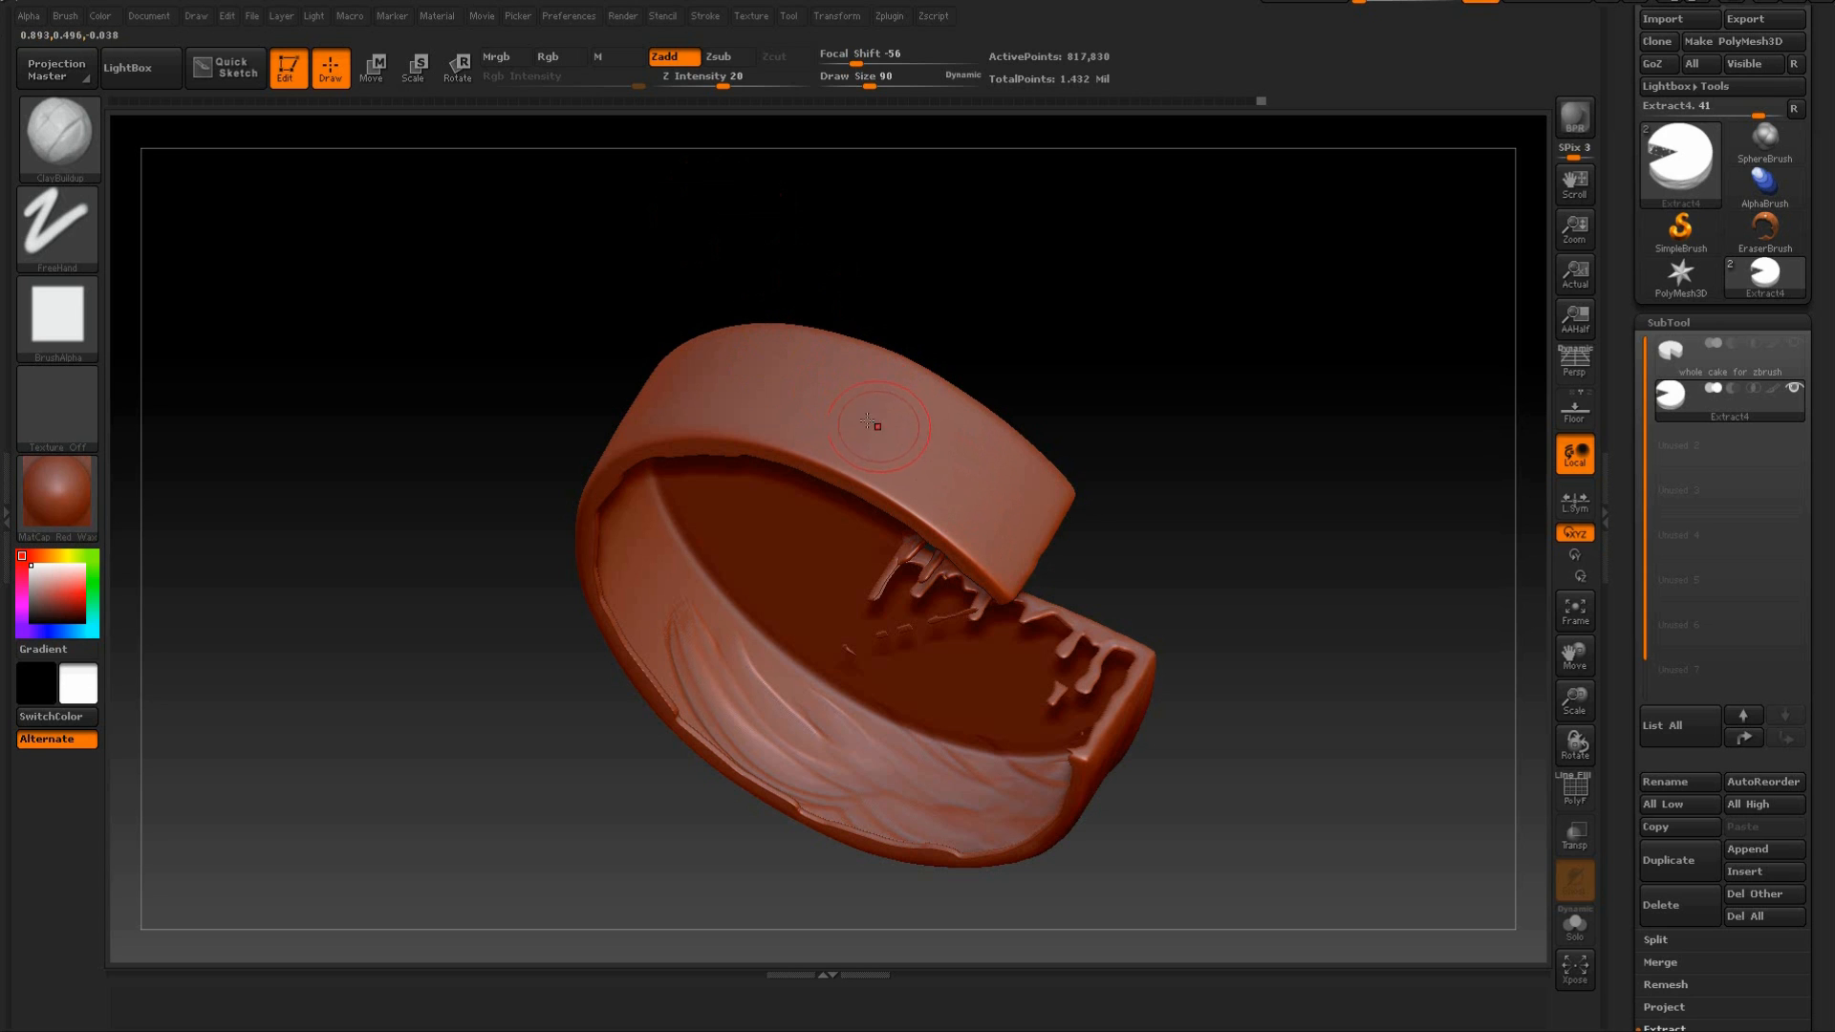
Toggle the ClayBuildup brush's BackfaceMask setting and show the whole cake subtool again inside the icing.
{"action": "left_click_drag", "start_coordinate": [994, 358], "coordinate": [815, 407]}
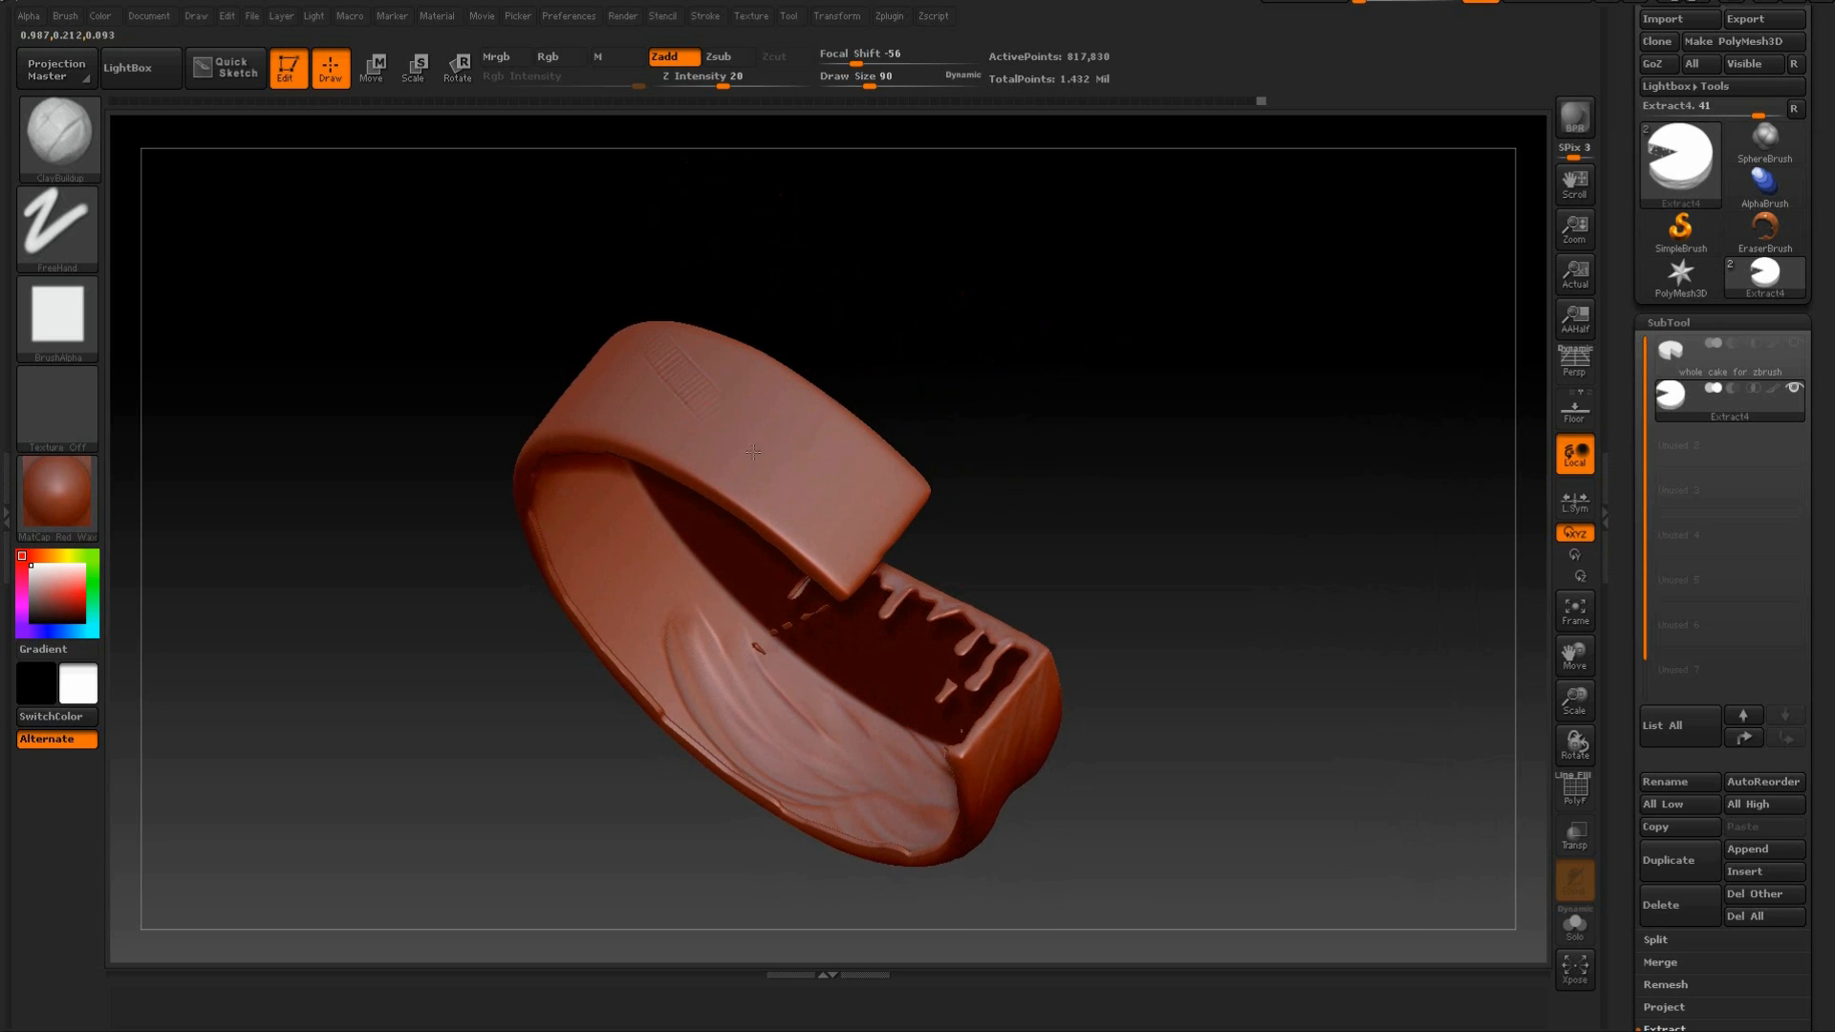
{"action": "mouse_move", "coordinate": [901, 328]}
{"action": "left_mouse_down"}
{"action": "mouse_move", "coordinate": [989, 249]}
{"action": "mouse_move", "coordinate": [991, 144]}
{"action": "mouse_move", "coordinate": [1057, 296]}
{"action": "mouse_move", "coordinate": [1035, 322]}
{"action": "mouse_move", "coordinate": [1045, 356]}
{"action": "mouse_move", "coordinate": [999, 331]}
{"action": "mouse_move", "coordinate": [934, 399]}
{"action": "mouse_move", "coordinate": [1036, 344]}
{"action": "mouse_move", "coordinate": [1073, 439]}
{"action": "mouse_move", "coordinate": [1026, 318]}
{"action": "mouse_move", "coordinate": [1000, 335]}
{"action": "mouse_move", "coordinate": [991, 450]}
{"action": "mouse_move", "coordinate": [1036, 500]}
{"action": "mouse_move", "coordinate": [1096, 382]}
{"action": "mouse_move", "coordinate": [1300, 358]}
{"action": "left_mouse_up"}
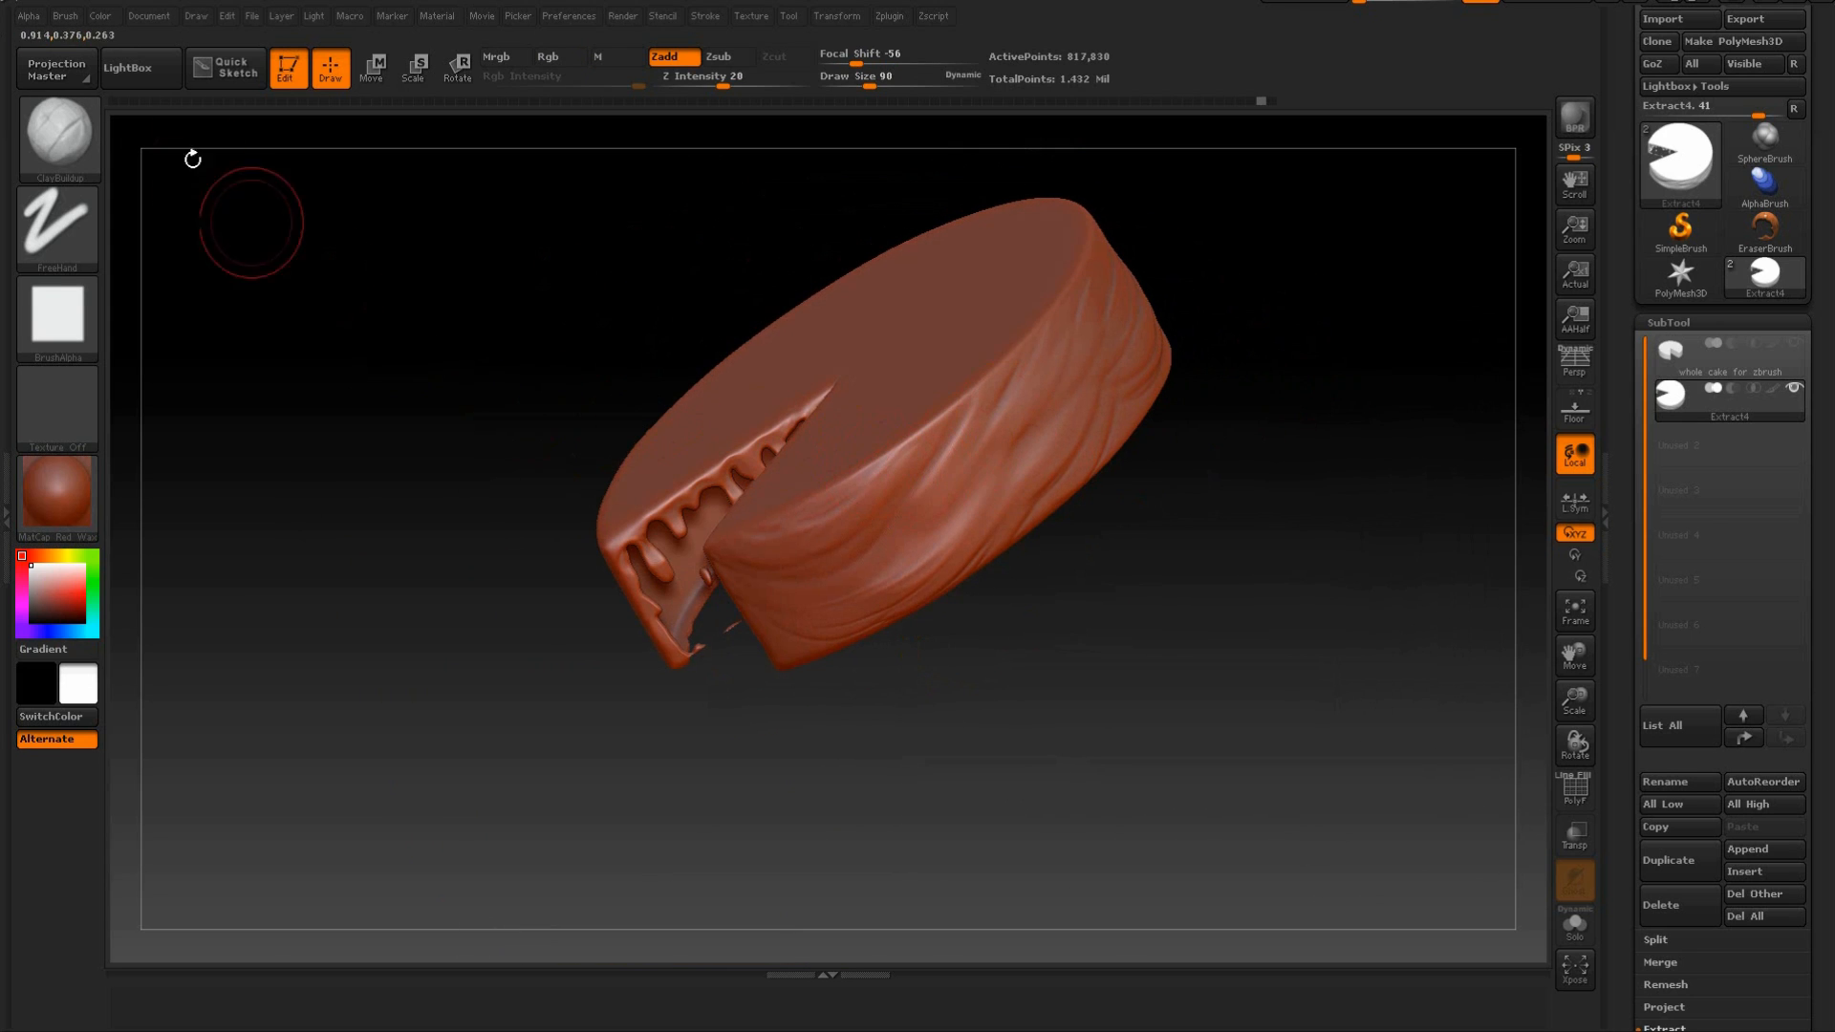
{"action": "left_click", "coordinate": [64, 16]}
{"action": "left_click", "coordinate": [127, 960]}
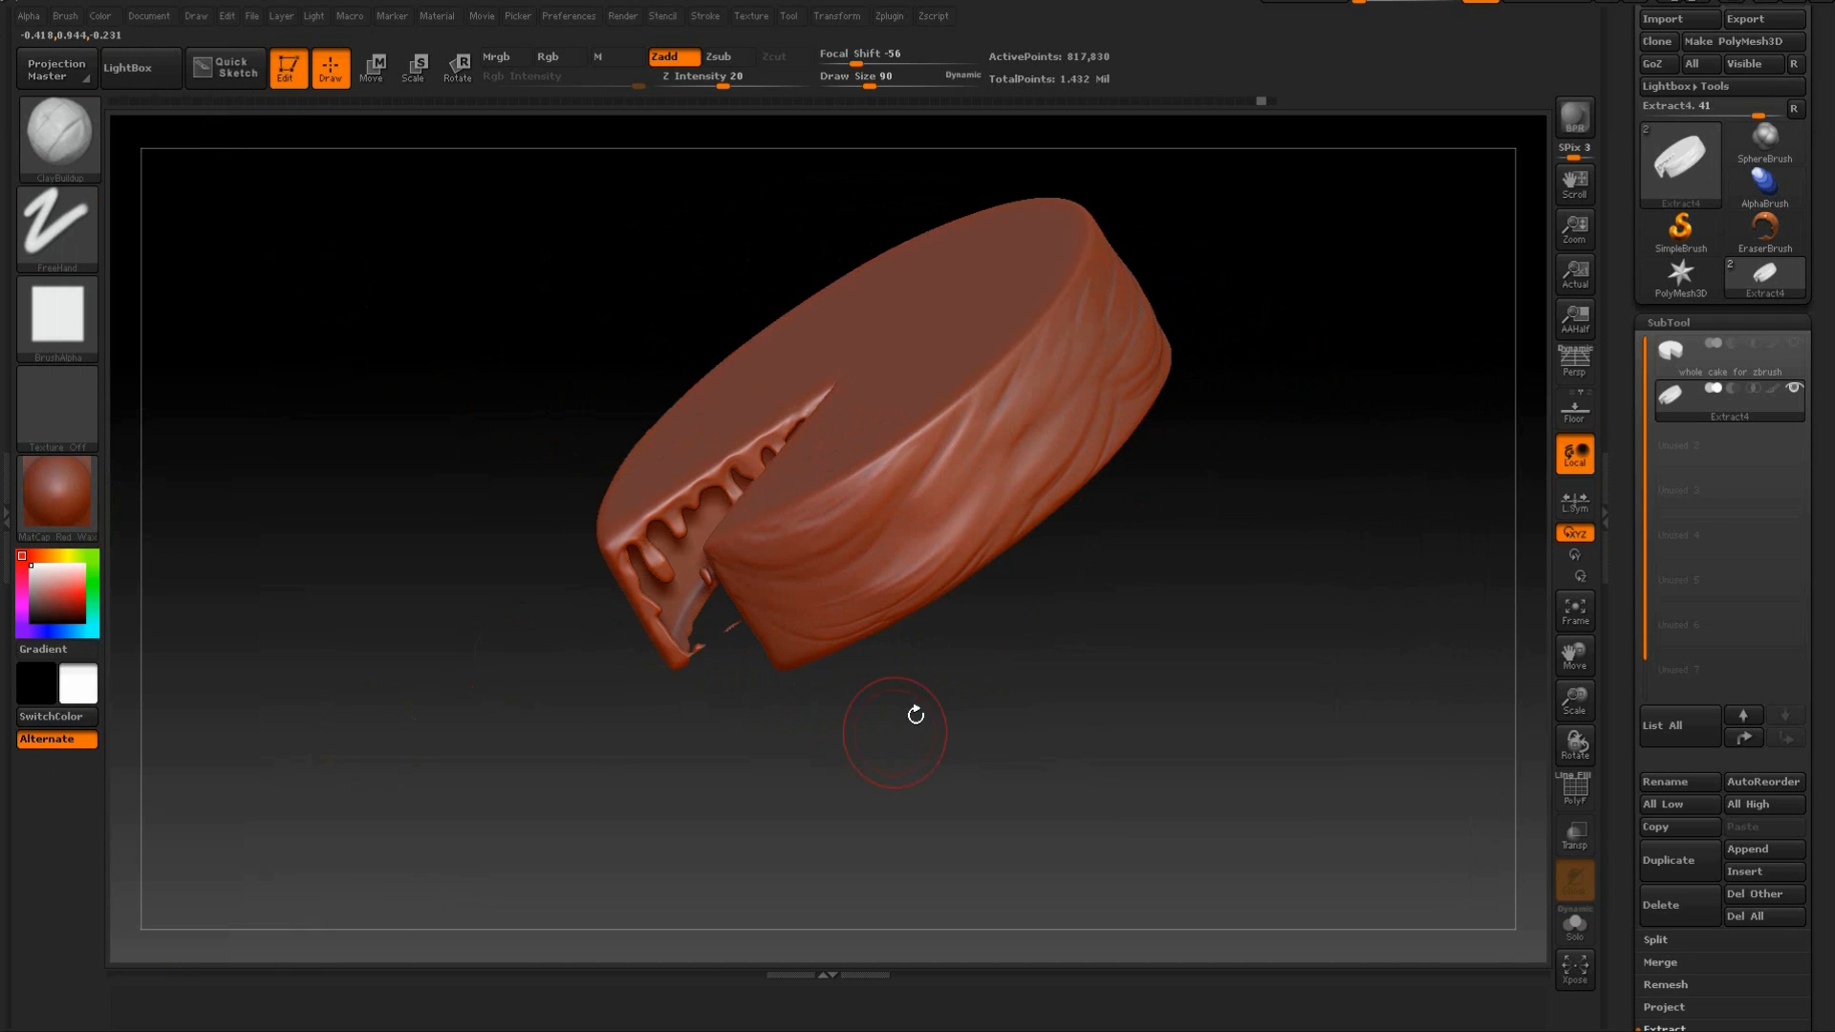
{"action": "left_click_drag", "start_coordinate": [909, 717], "coordinate": [1262, 473]}
{"action": "left_click", "coordinate": [1794, 342]}
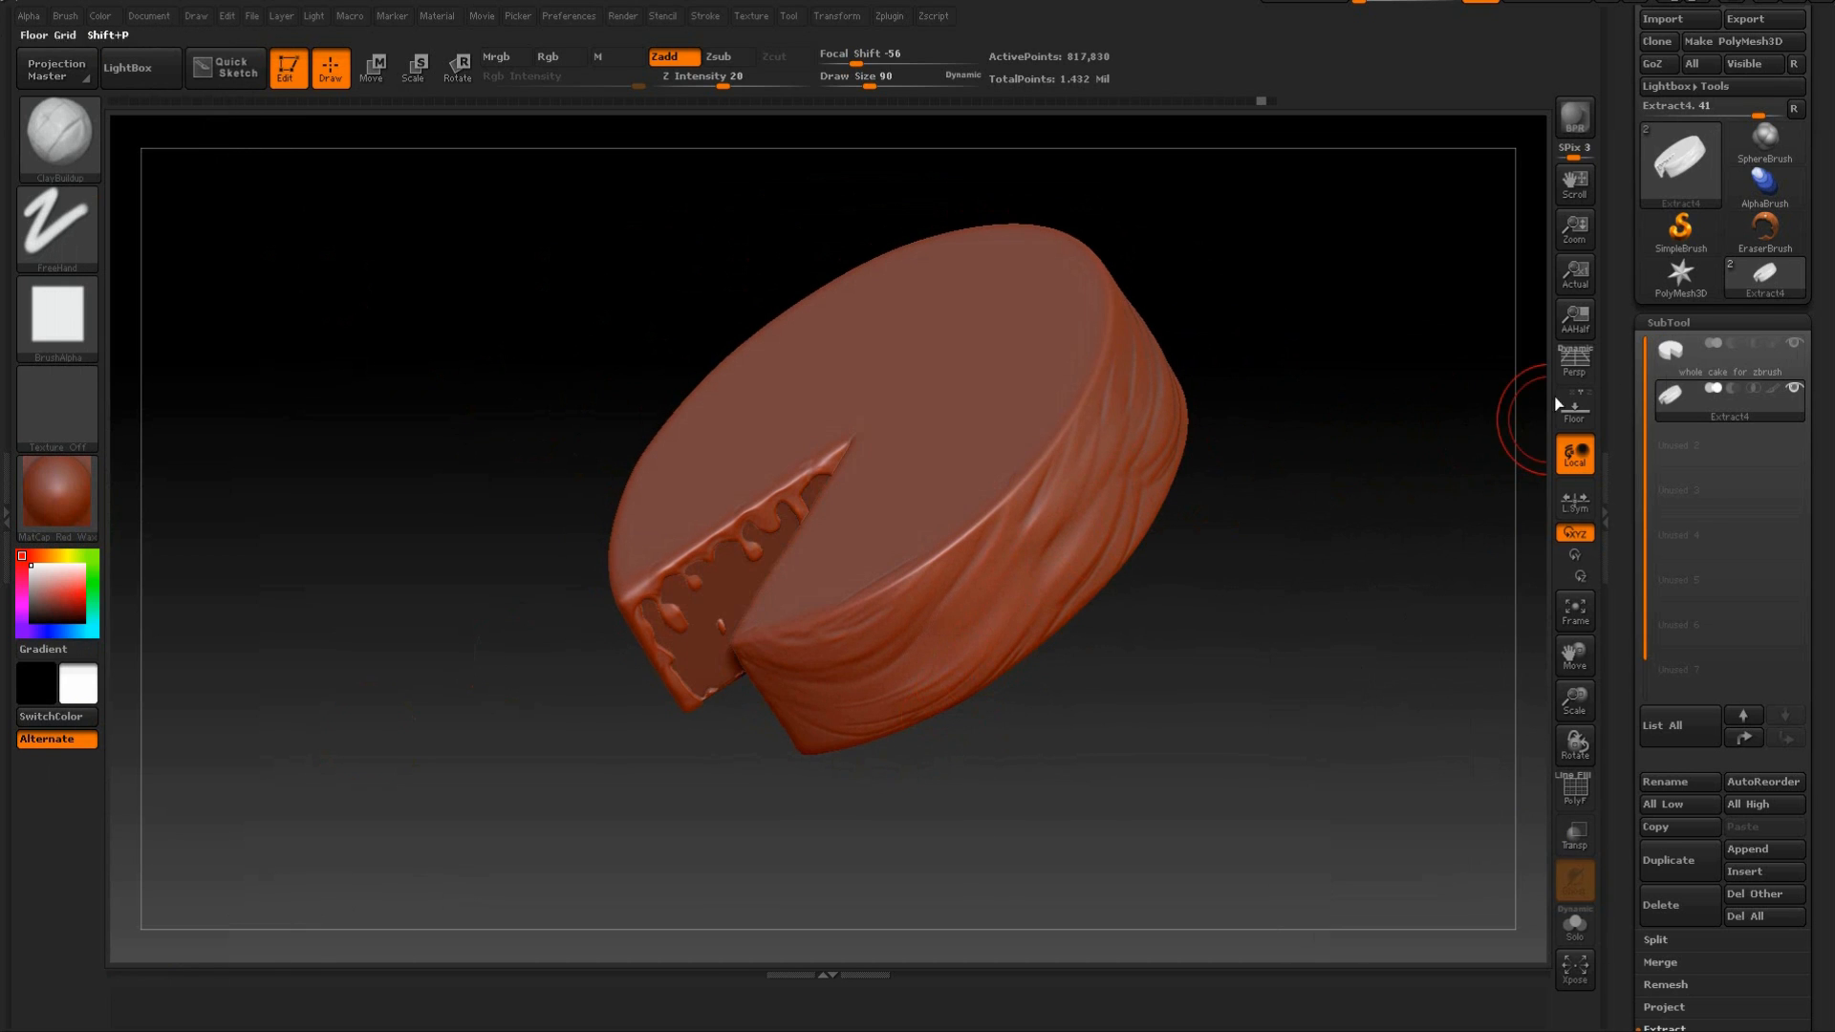
Try a ClayBuildup stroke with BackfaceMask enabled across the folds on the icing's outer wall.
{"action": "left_click", "coordinate": [63, 17]}
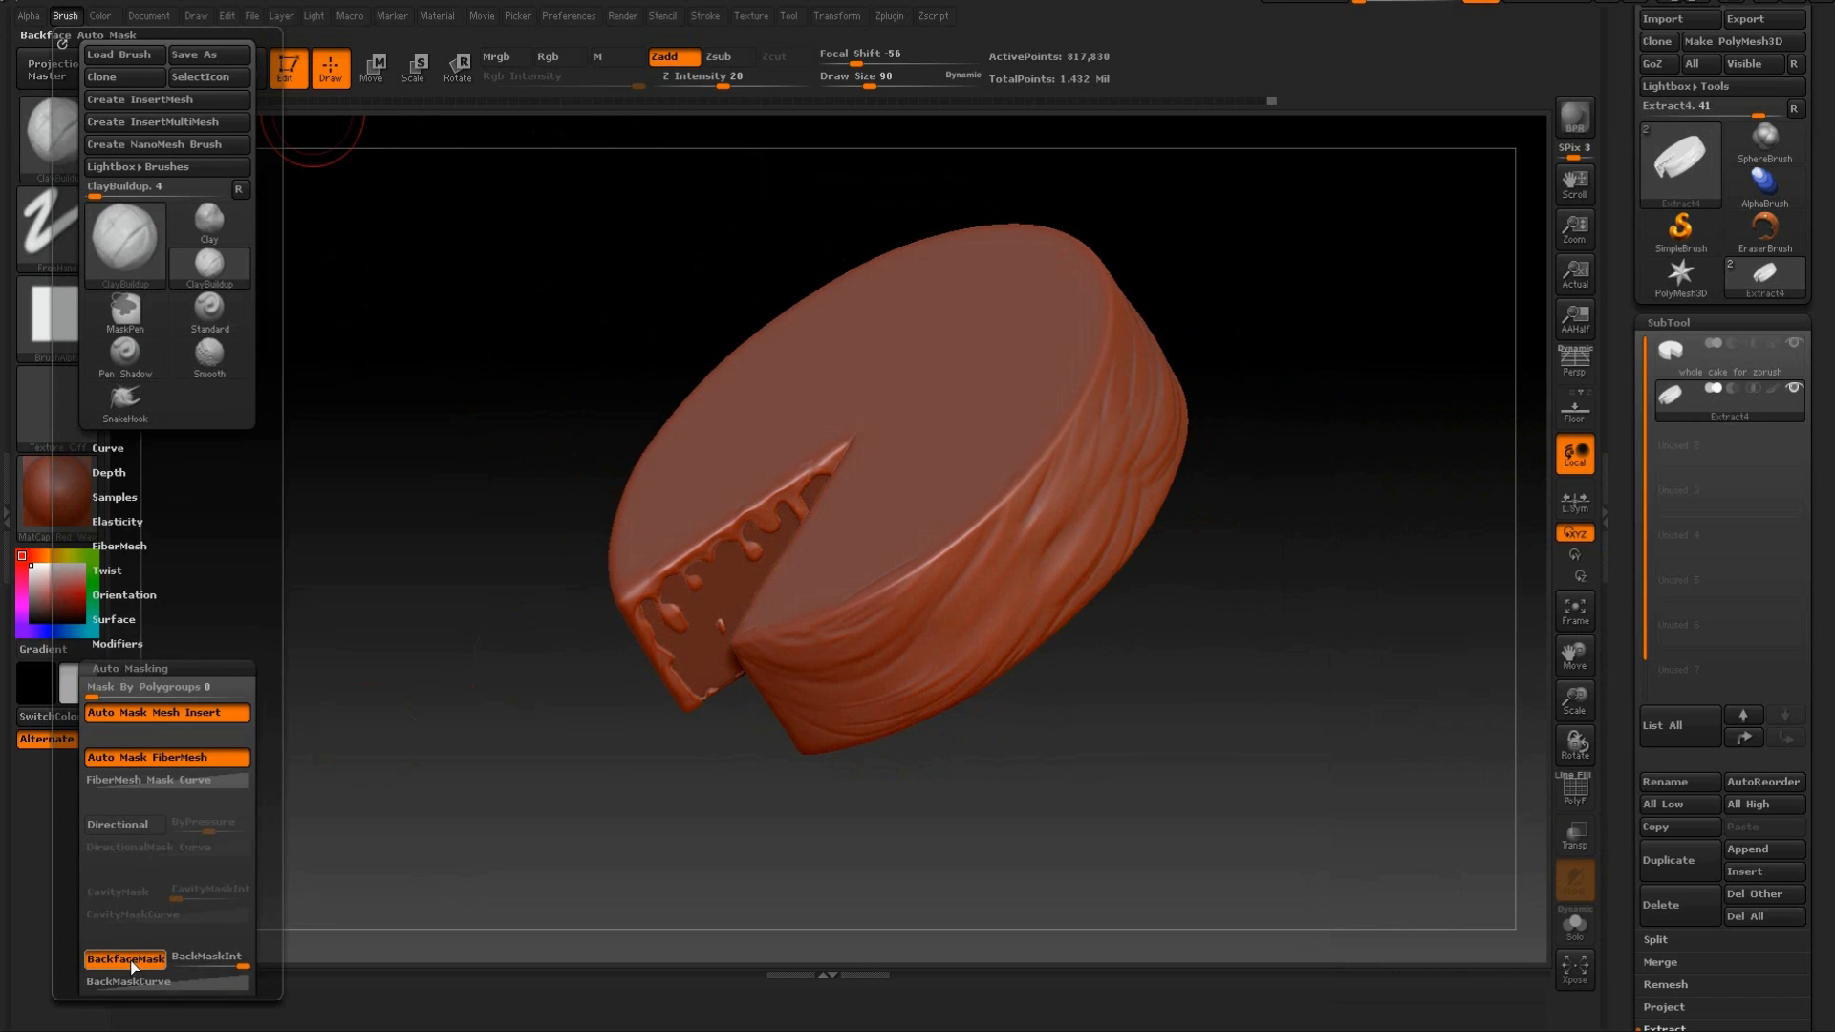
{"action": "mouse_move", "coordinate": [1114, 664]}
{"action": "left_mouse_down"}
{"action": "mouse_move", "coordinate": [1149, 597]}
{"action": "mouse_move", "coordinate": [1070, 544]}
{"action": "left_mouse_up"}
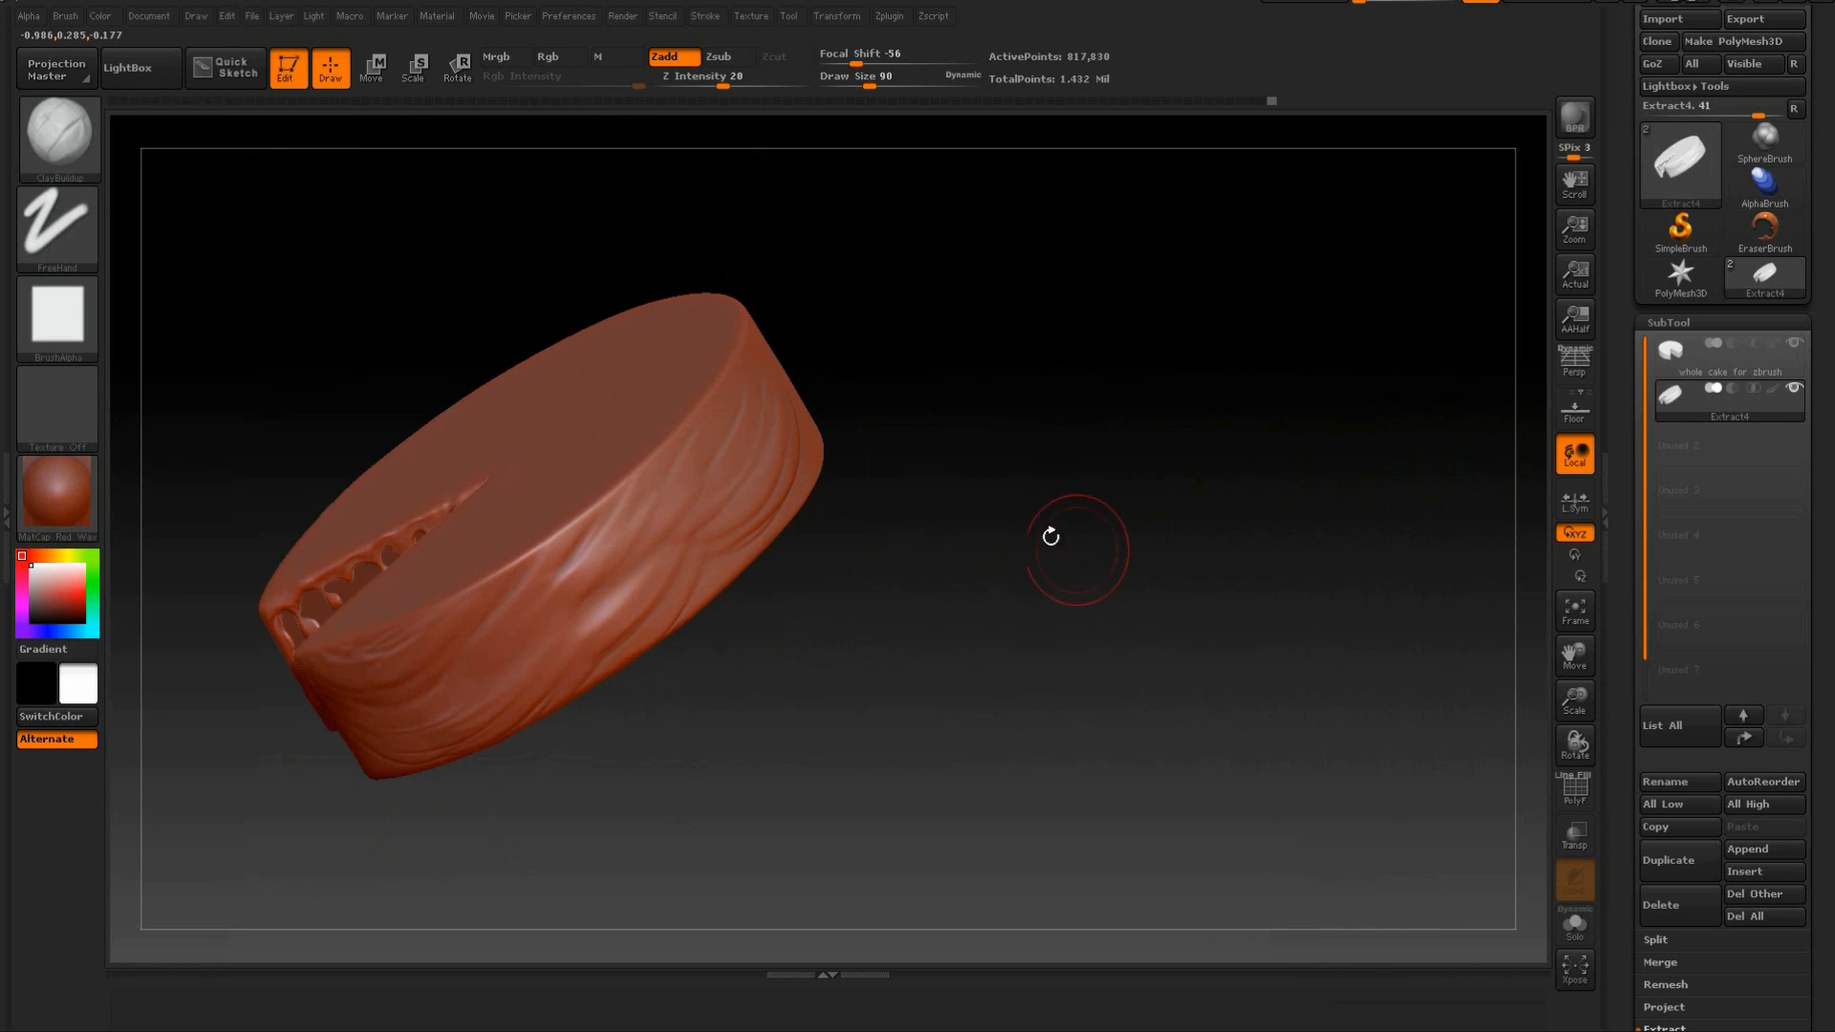
{"action": "mouse_move", "coordinate": [686, 517]}
{"action": "left_mouse_down", "text": "alt"}
{"action": "mouse_move", "coordinate": [720, 469]}
{"action": "mouse_move", "coordinate": [687, 505]}
{"action": "left_mouse_up", "text": "alt"}
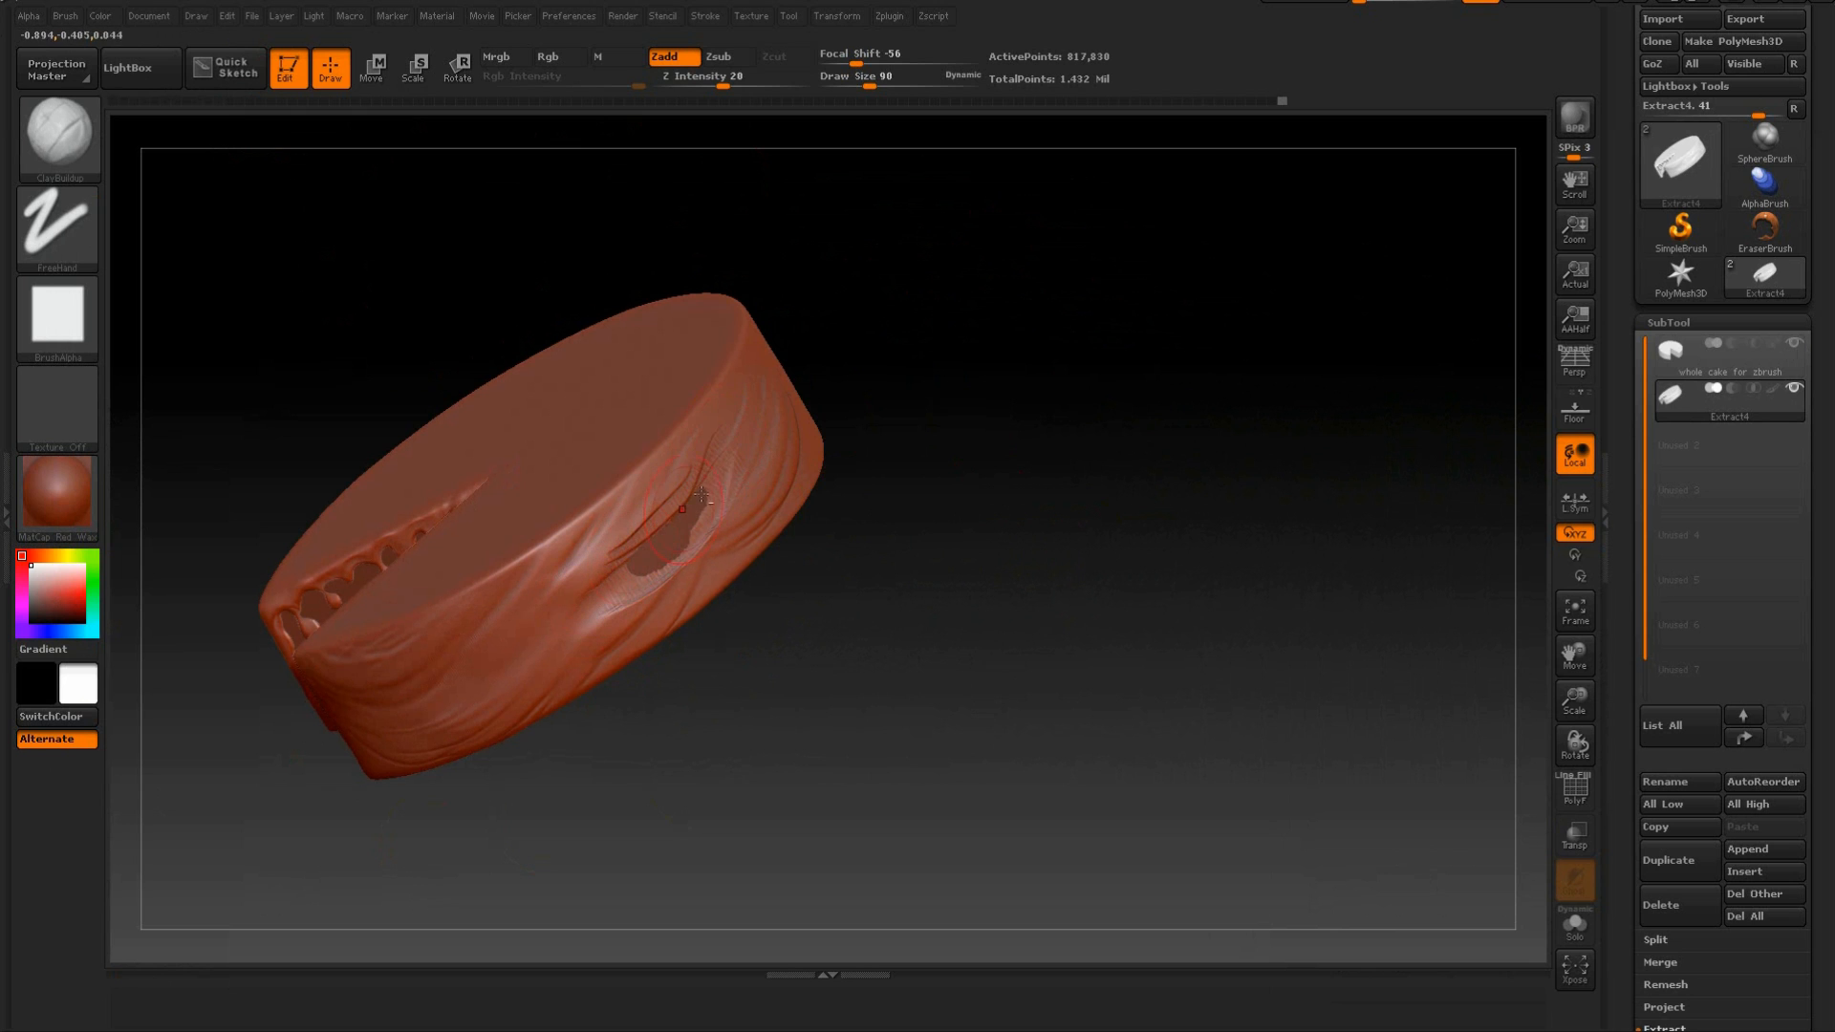
{"action": "left_click_drag", "start_coordinate": [782, 636], "coordinate": [1040, 548]}
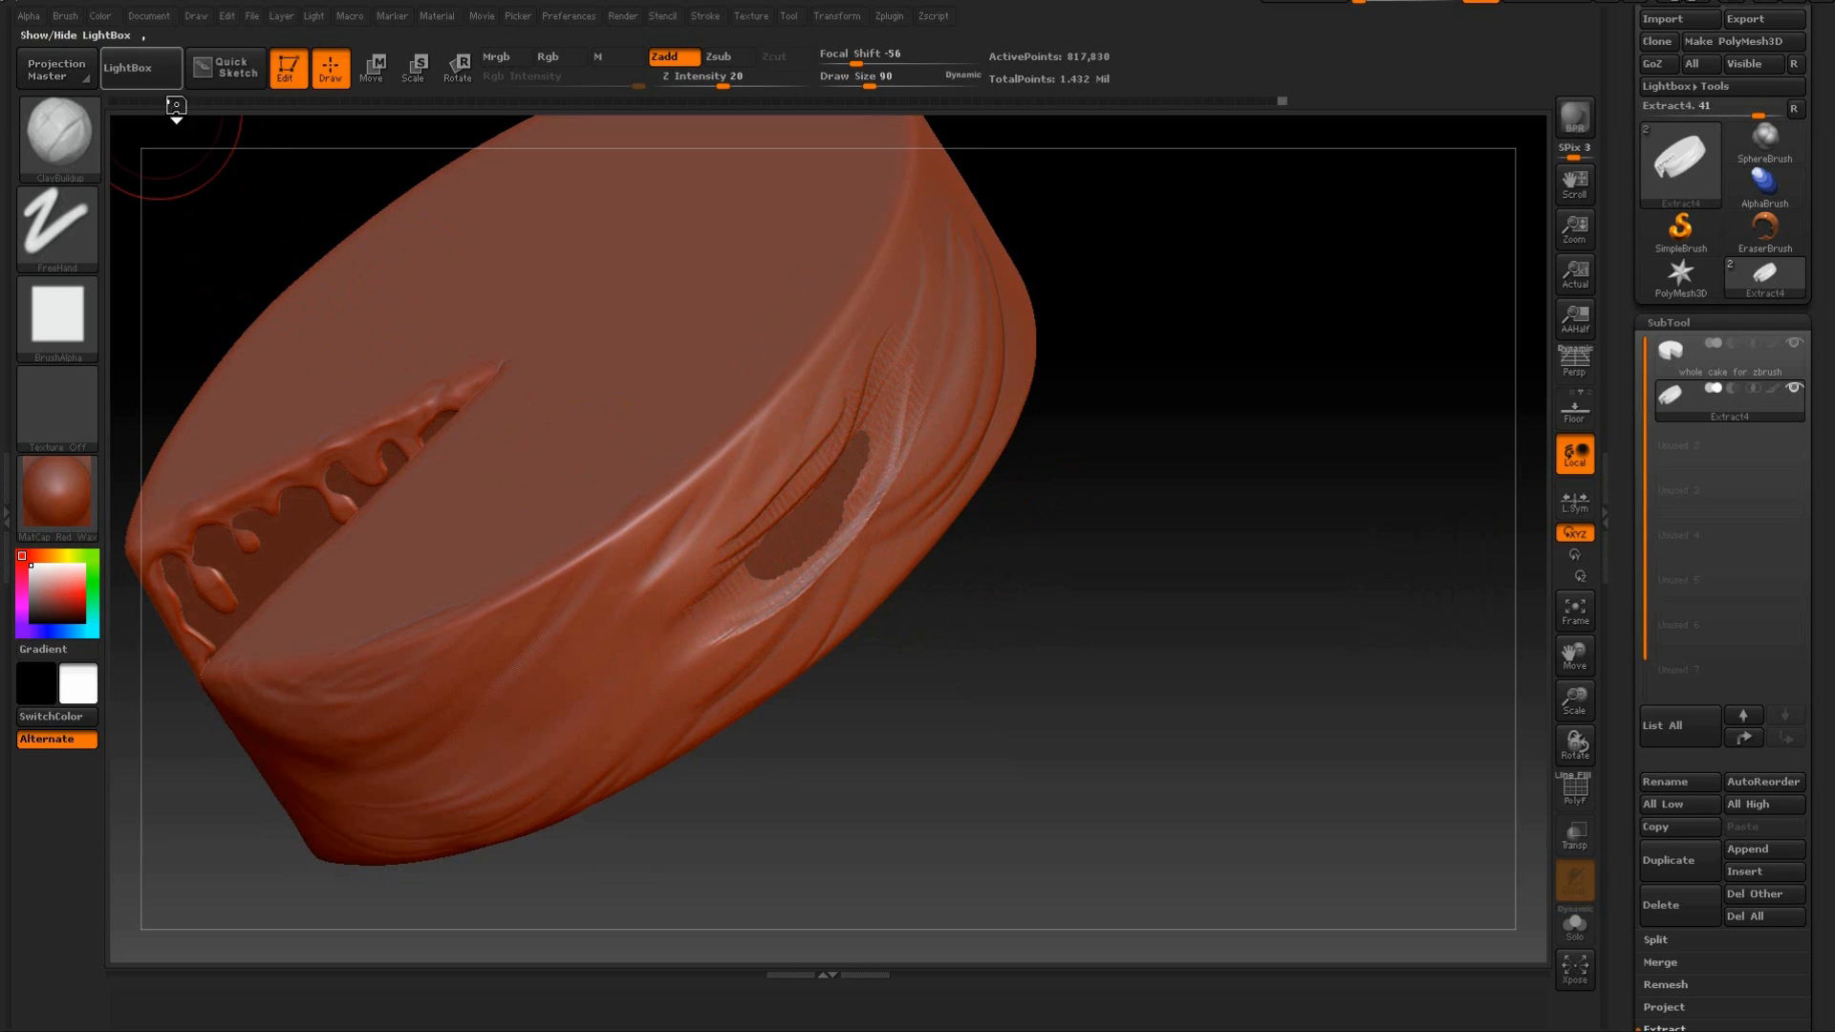
{"action": "key", "text": "ctrl+z"}
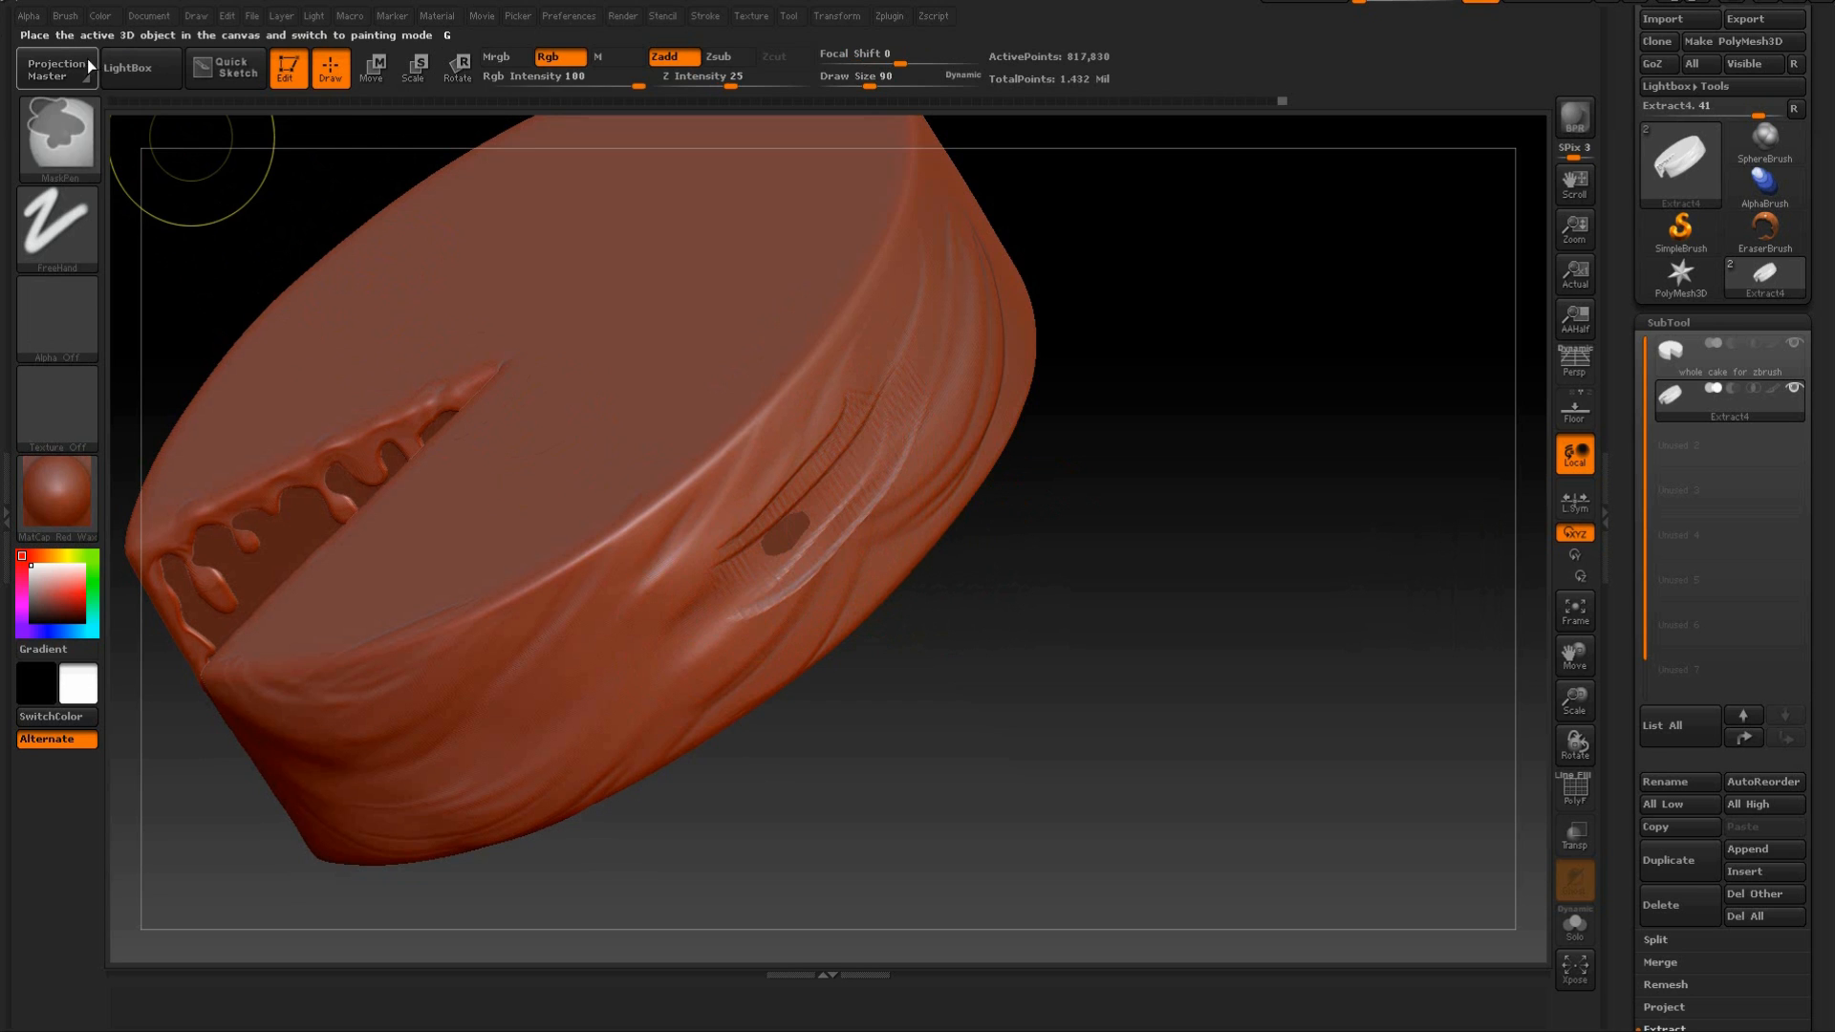
Turn off BackfaceMask for ClayBuildup and sculpt diagonal folds across the icing's outer wall.
{"action": "left_click", "coordinate": [66, 16]}
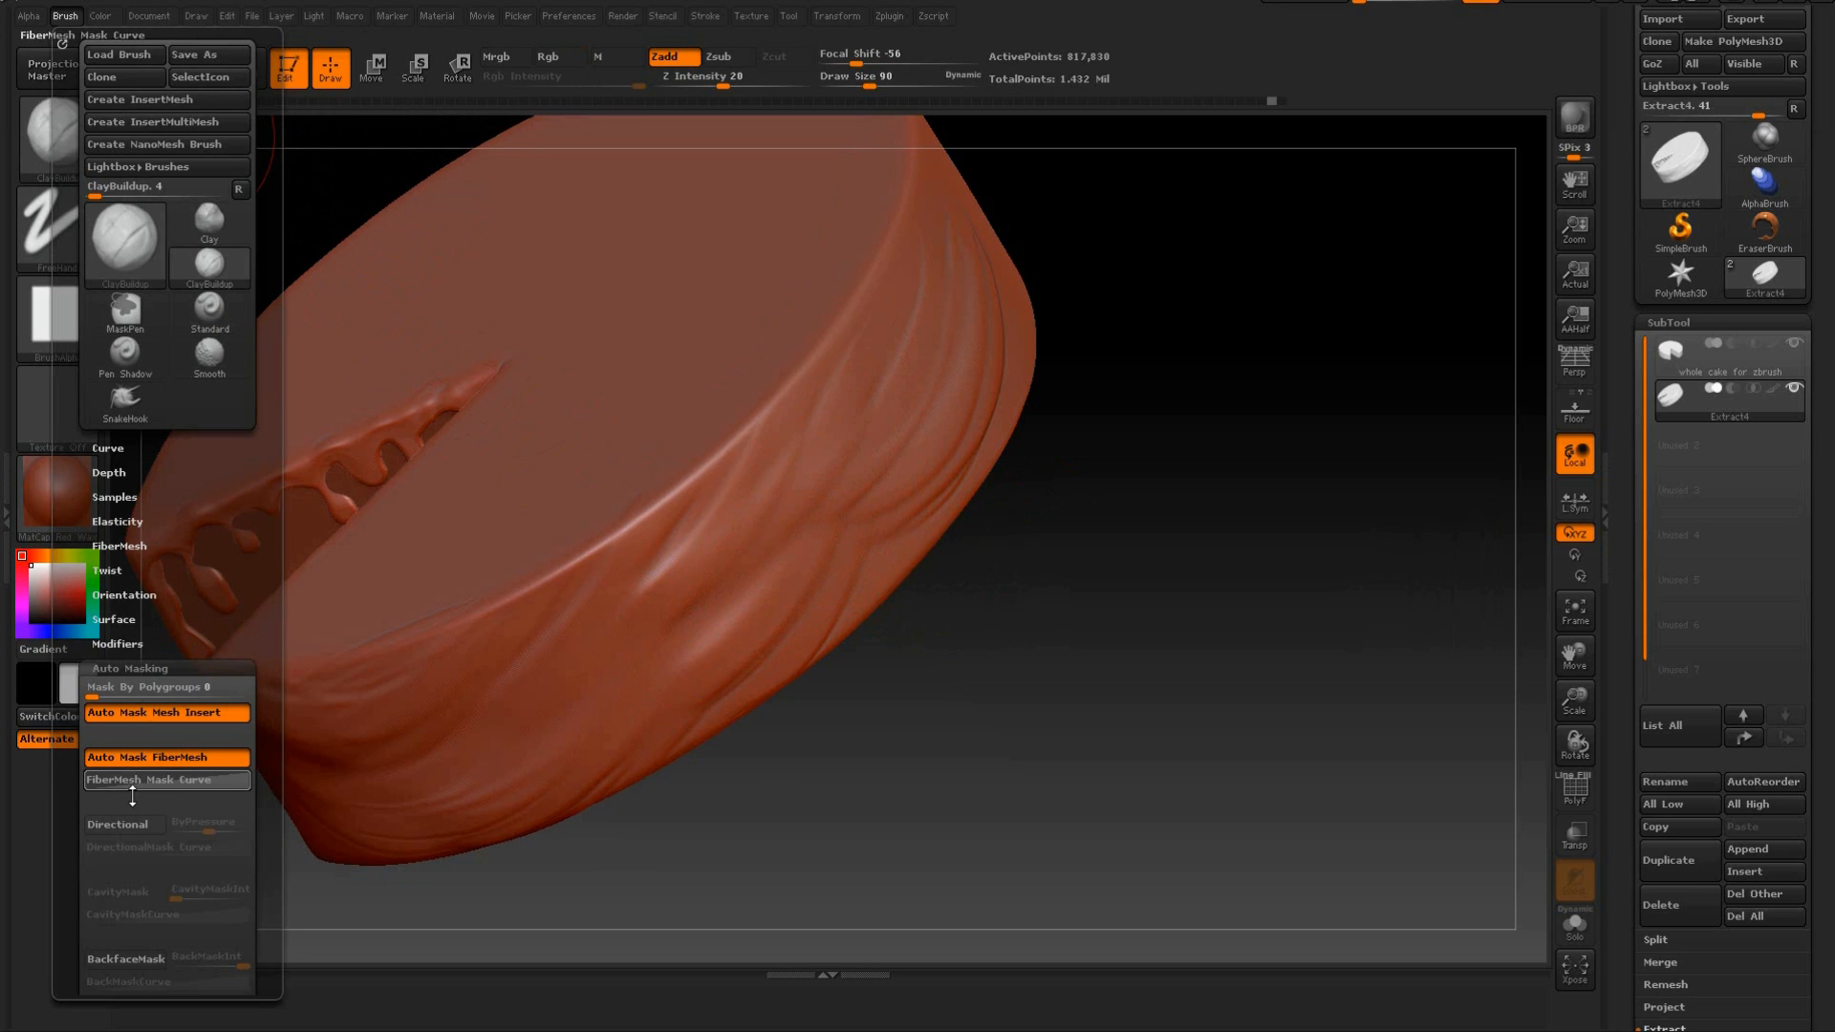
{"action": "left_click", "coordinate": [146, 959]}
{"action": "mouse_move", "coordinate": [1094, 586]}
{"action": "left_mouse_down"}
{"action": "mouse_move", "coordinate": [1124, 536]}
{"action": "mouse_move", "coordinate": [1129, 457]}
{"action": "mouse_move", "coordinate": [1159, 450]}
{"action": "mouse_move", "coordinate": [1105, 489]}
{"action": "mouse_move", "coordinate": [1056, 442]}
{"action": "left_mouse_up"}
{"action": "mouse_move", "coordinate": [969, 304]}
{"action": "left_mouse_down"}
{"action": "mouse_move", "coordinate": [861, 483]}
{"action": "mouse_move", "coordinate": [820, 502]}
{"action": "left_mouse_up"}
{"action": "mouse_move", "coordinate": [967, 302]}
{"action": "left_mouse_down"}
{"action": "mouse_move", "coordinate": [877, 461]}
{"action": "mouse_move", "coordinate": [764, 562]}
{"action": "left_mouse_up"}
Extend the diagonal folds along the plain part of the outer wall and smooth them into the surface.
{"action": "left_click_drag", "start_coordinate": [1260, 416], "coordinate": [913, 316]}
{"action": "mouse_move", "coordinate": [1003, 360]}
{"action": "left_mouse_down", "text": "alt"}
{"action": "mouse_move", "coordinate": [993, 421]}
{"action": "mouse_move", "coordinate": [913, 561]}
{"action": "mouse_move", "coordinate": [976, 485]}
{"action": "left_mouse_up", "text": "alt"}
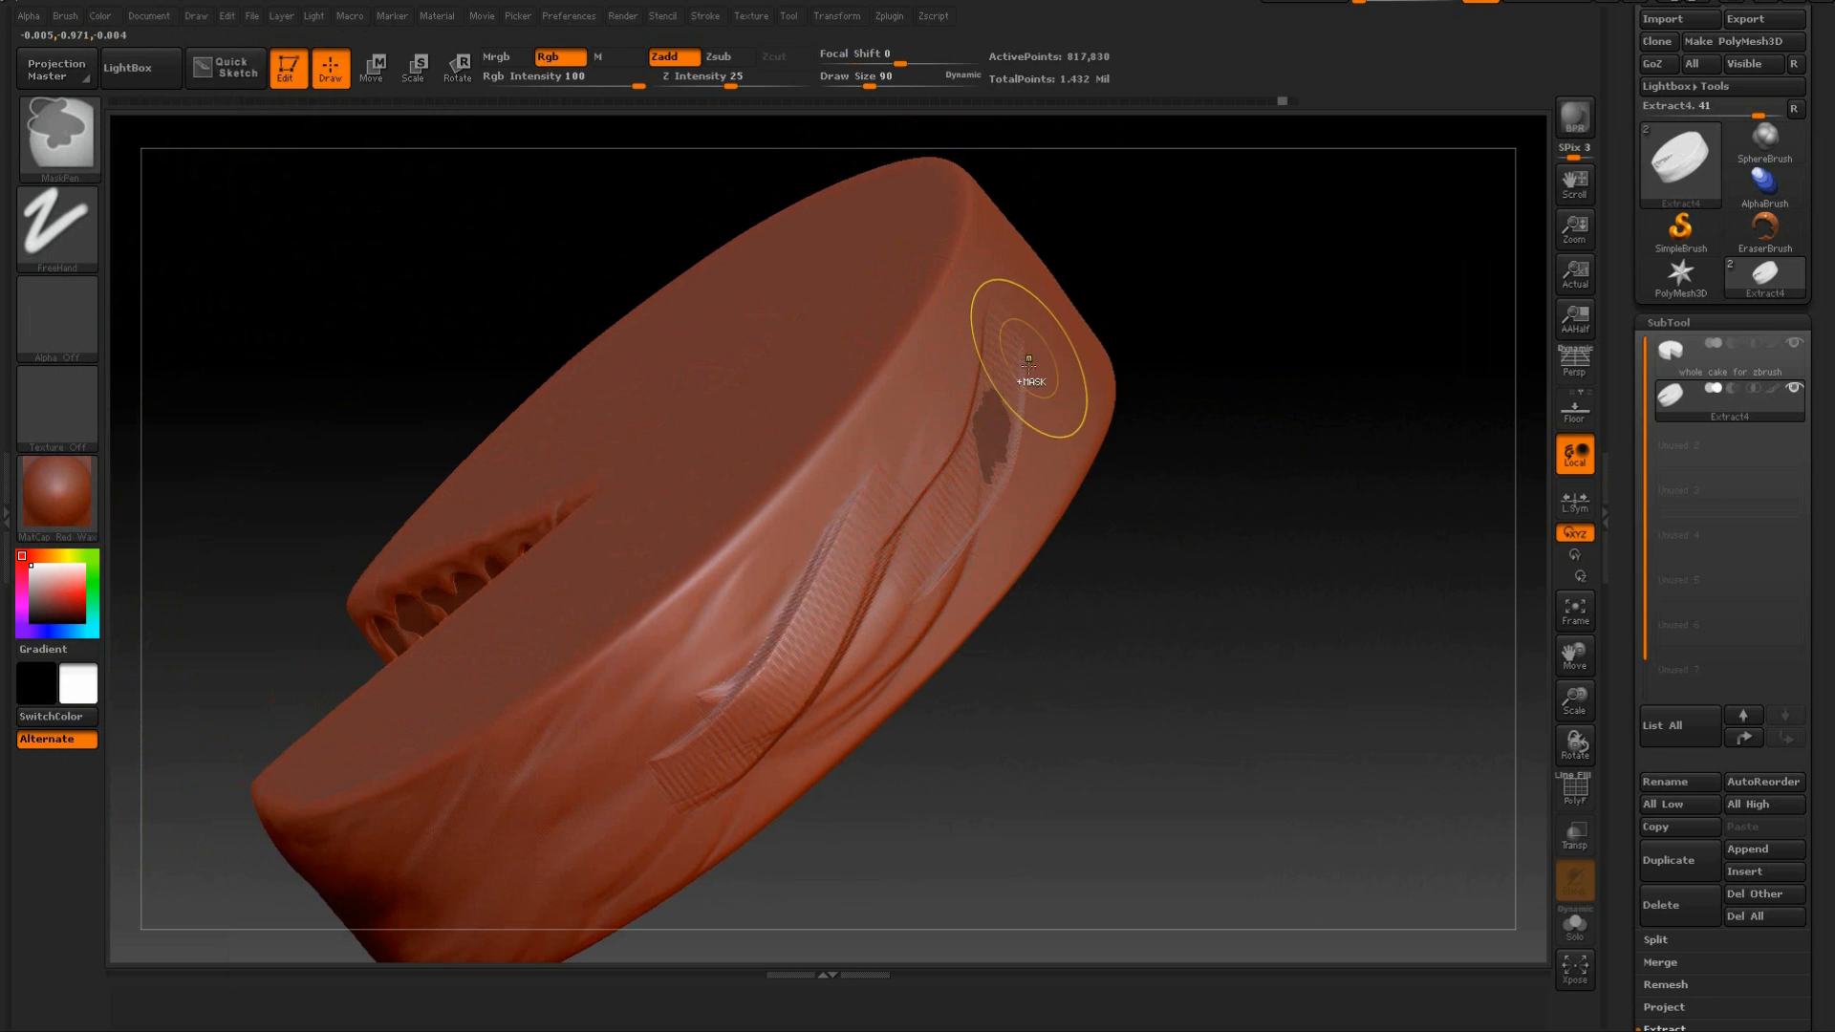
{"action": "key", "text": "ctrl+z"}
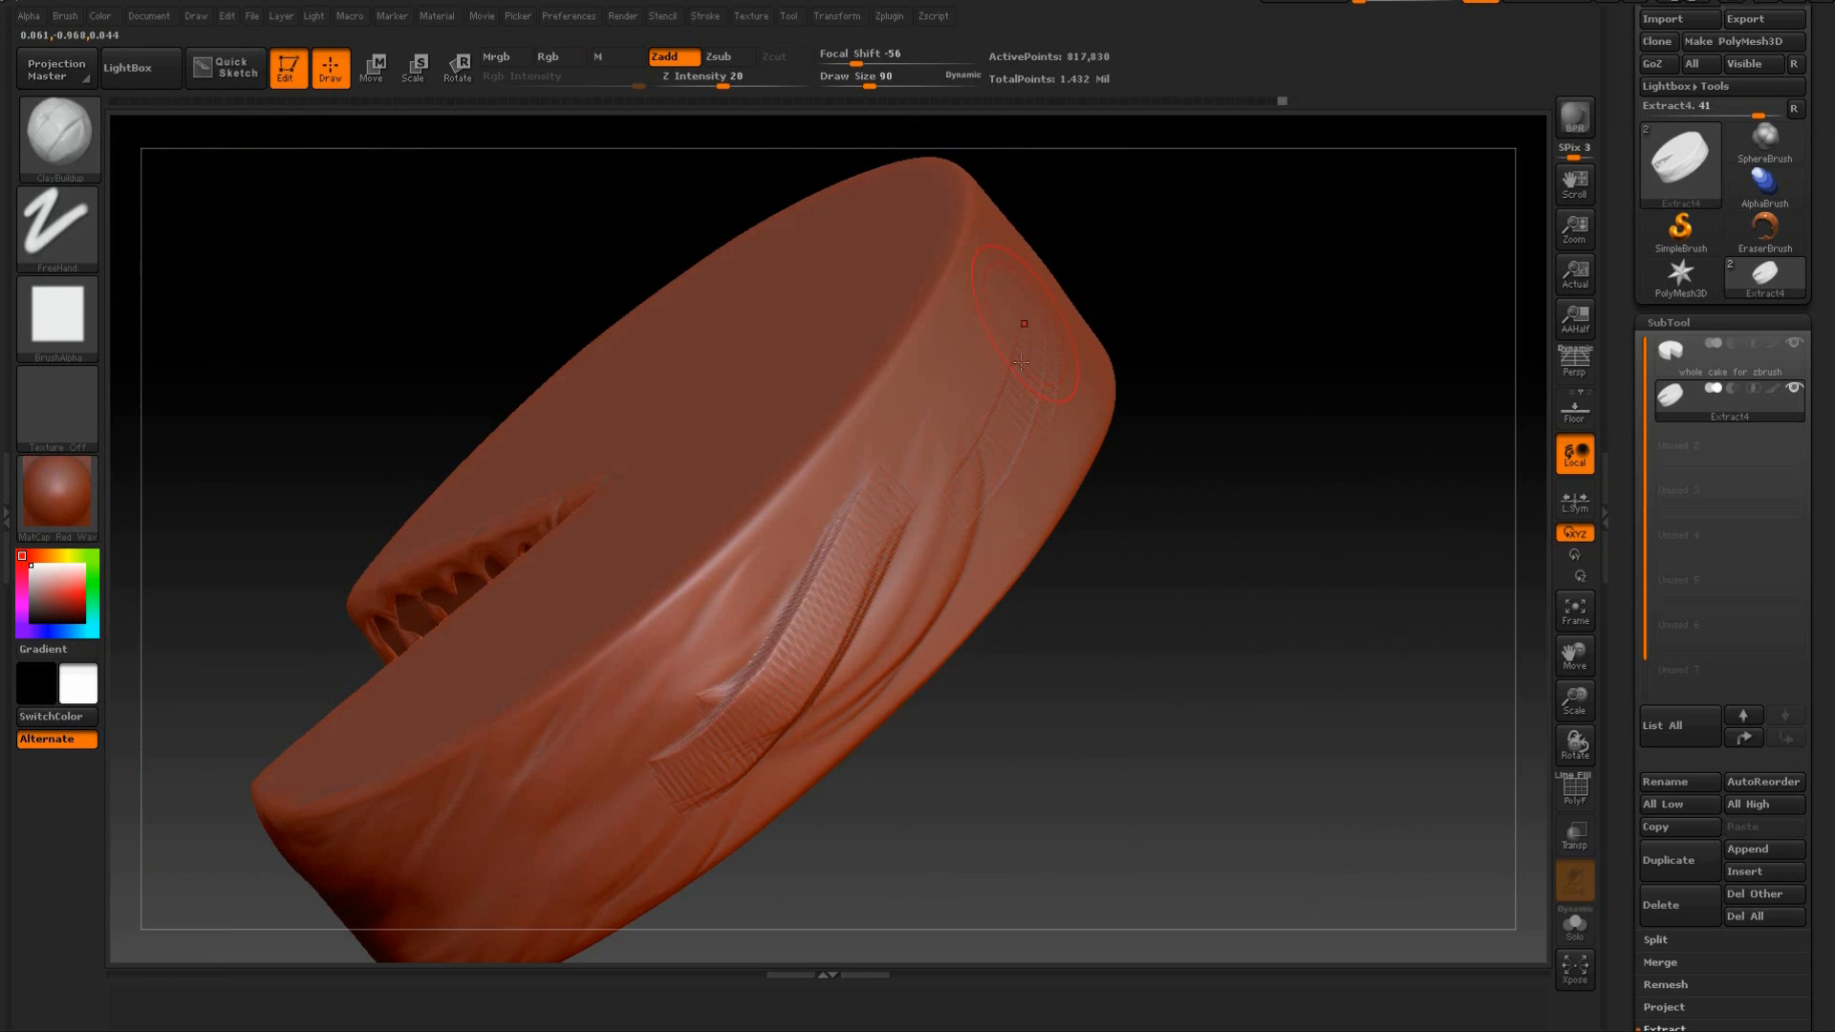
{"action": "left_click_drag", "start_coordinate": [1094, 340], "coordinate": [921, 595]}
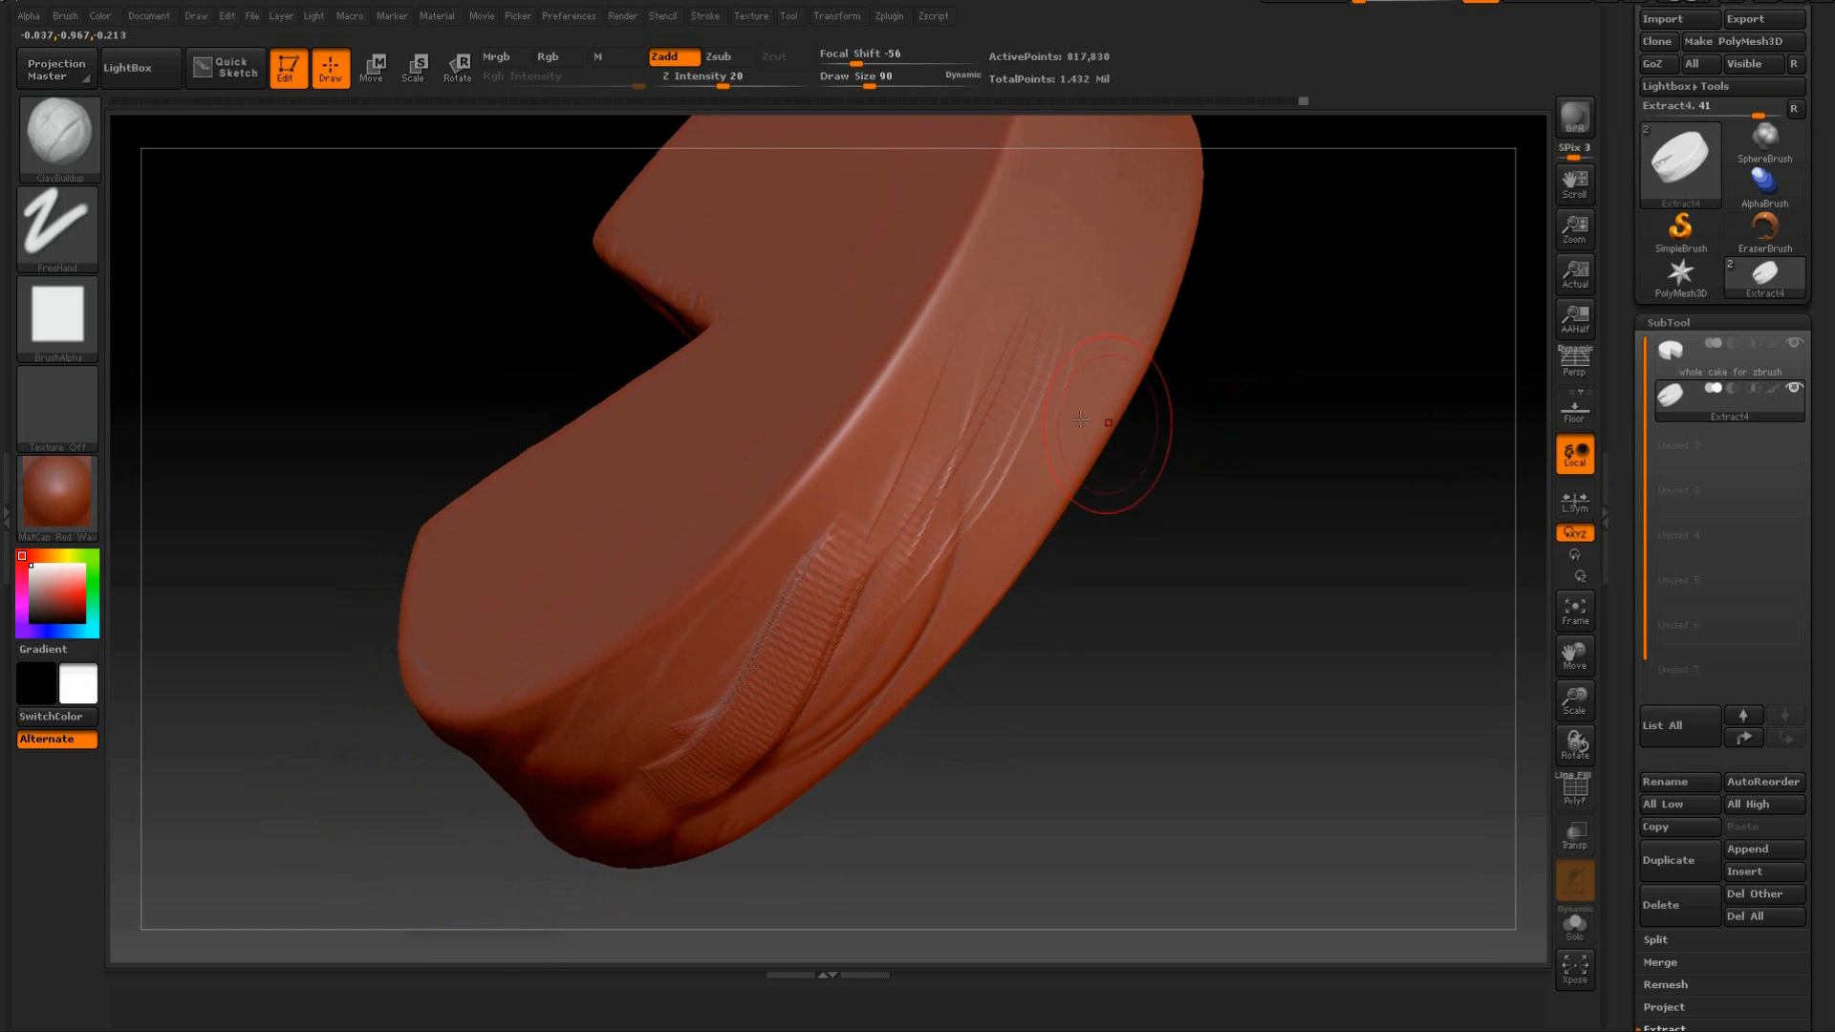
{"action": "key", "text": "shift"}
{"action": "left_click", "coordinate": [65, 16]}
{"action": "left_click_drag", "start_coordinate": [1138, 491], "coordinate": [1134, 484]}
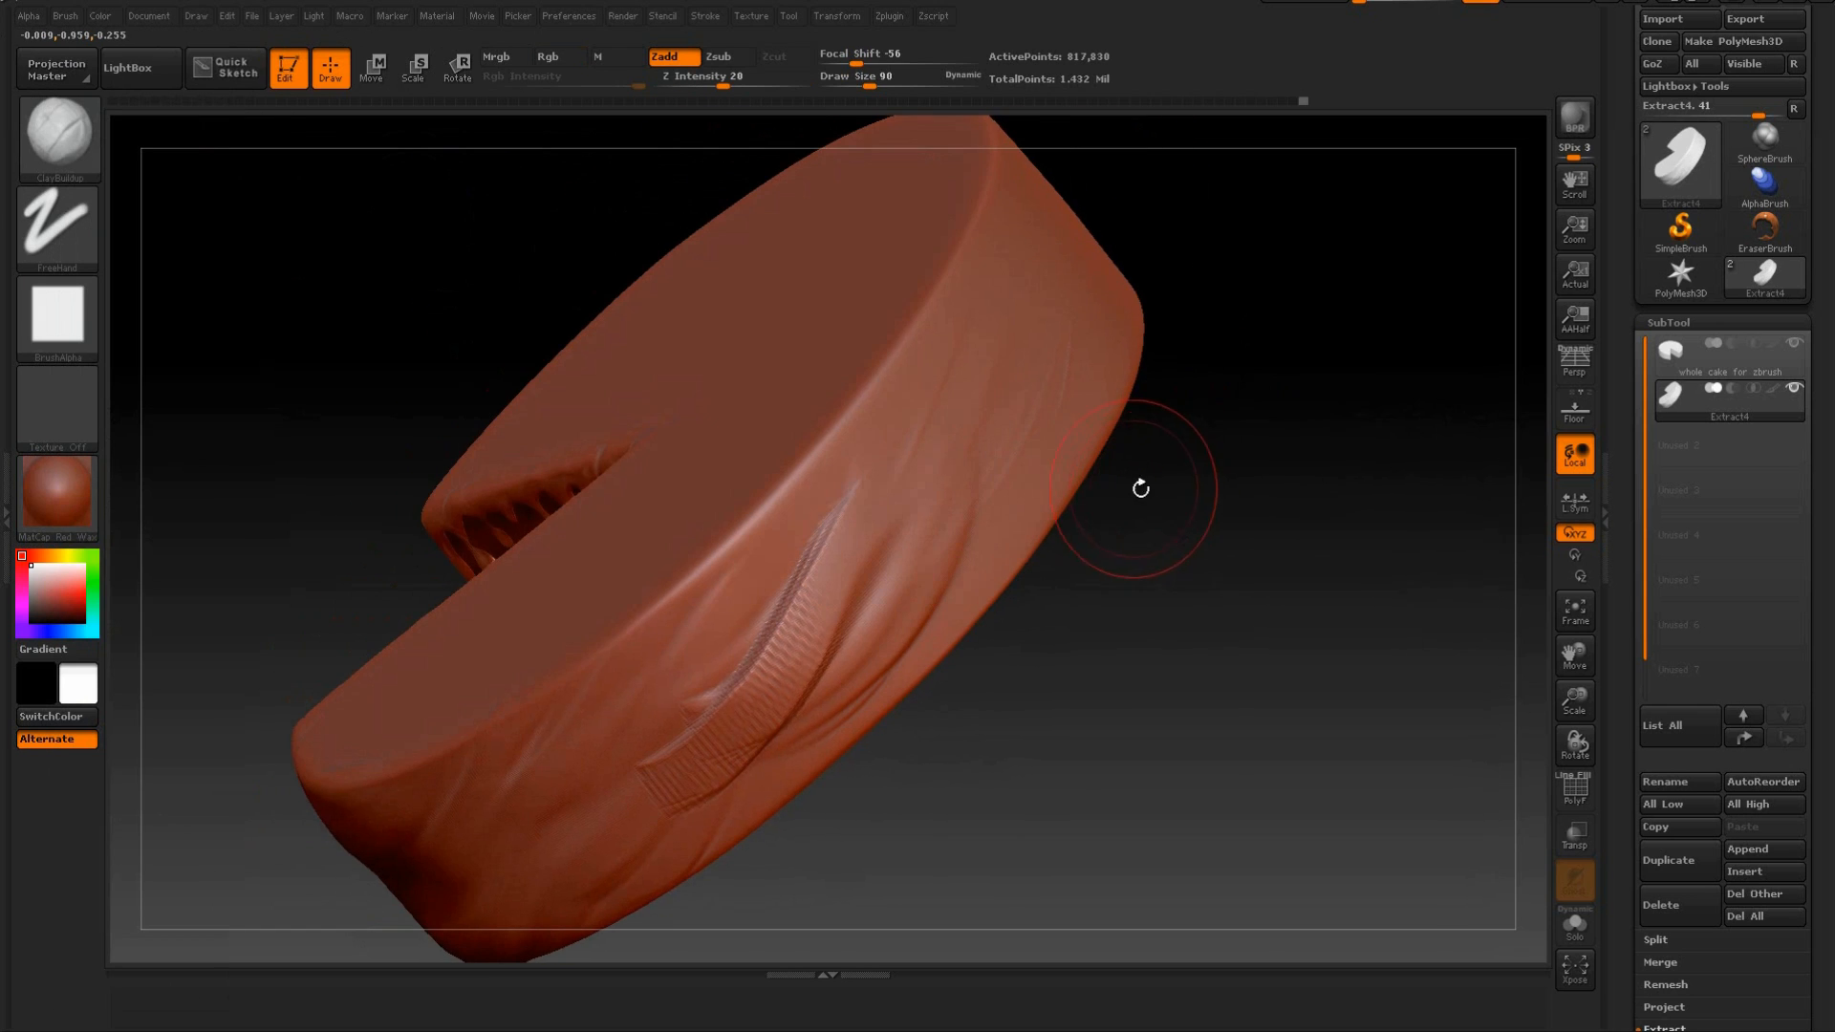
{"action": "mouse_move", "coordinate": [1188, 573]}
{"action": "left_mouse_down"}
{"action": "mouse_move", "coordinate": [1171, 664]}
{"action": "mouse_move", "coordinate": [1143, 521]}
{"action": "left_mouse_up"}
{"action": "left_click_drag", "start_coordinate": [940, 425], "coordinate": [815, 590], "text": "shift"}
Sculpt overlapping curved folds on the icing's top face below the cut wedge and smooth them.
{"action": "mouse_move", "coordinate": [968, 691]}
{"action": "left_mouse_down"}
{"action": "mouse_move", "coordinate": [1057, 680]}
{"action": "mouse_move", "coordinate": [994, 696]}
{"action": "mouse_move", "coordinate": [946, 771]}
{"action": "mouse_move", "coordinate": [1040, 780]}
{"action": "mouse_move", "coordinate": [1048, 837]}
{"action": "left_mouse_up"}
{"action": "mouse_move", "coordinate": [490, 545]}
{"action": "left_mouse_down"}
{"action": "mouse_move", "coordinate": [731, 651]}
{"action": "mouse_move", "coordinate": [829, 612]}
{"action": "left_mouse_up"}
{"action": "left_click_drag", "start_coordinate": [564, 578], "coordinate": [831, 543]}
{"action": "left_click_drag", "start_coordinate": [535, 609], "coordinate": [830, 608]}
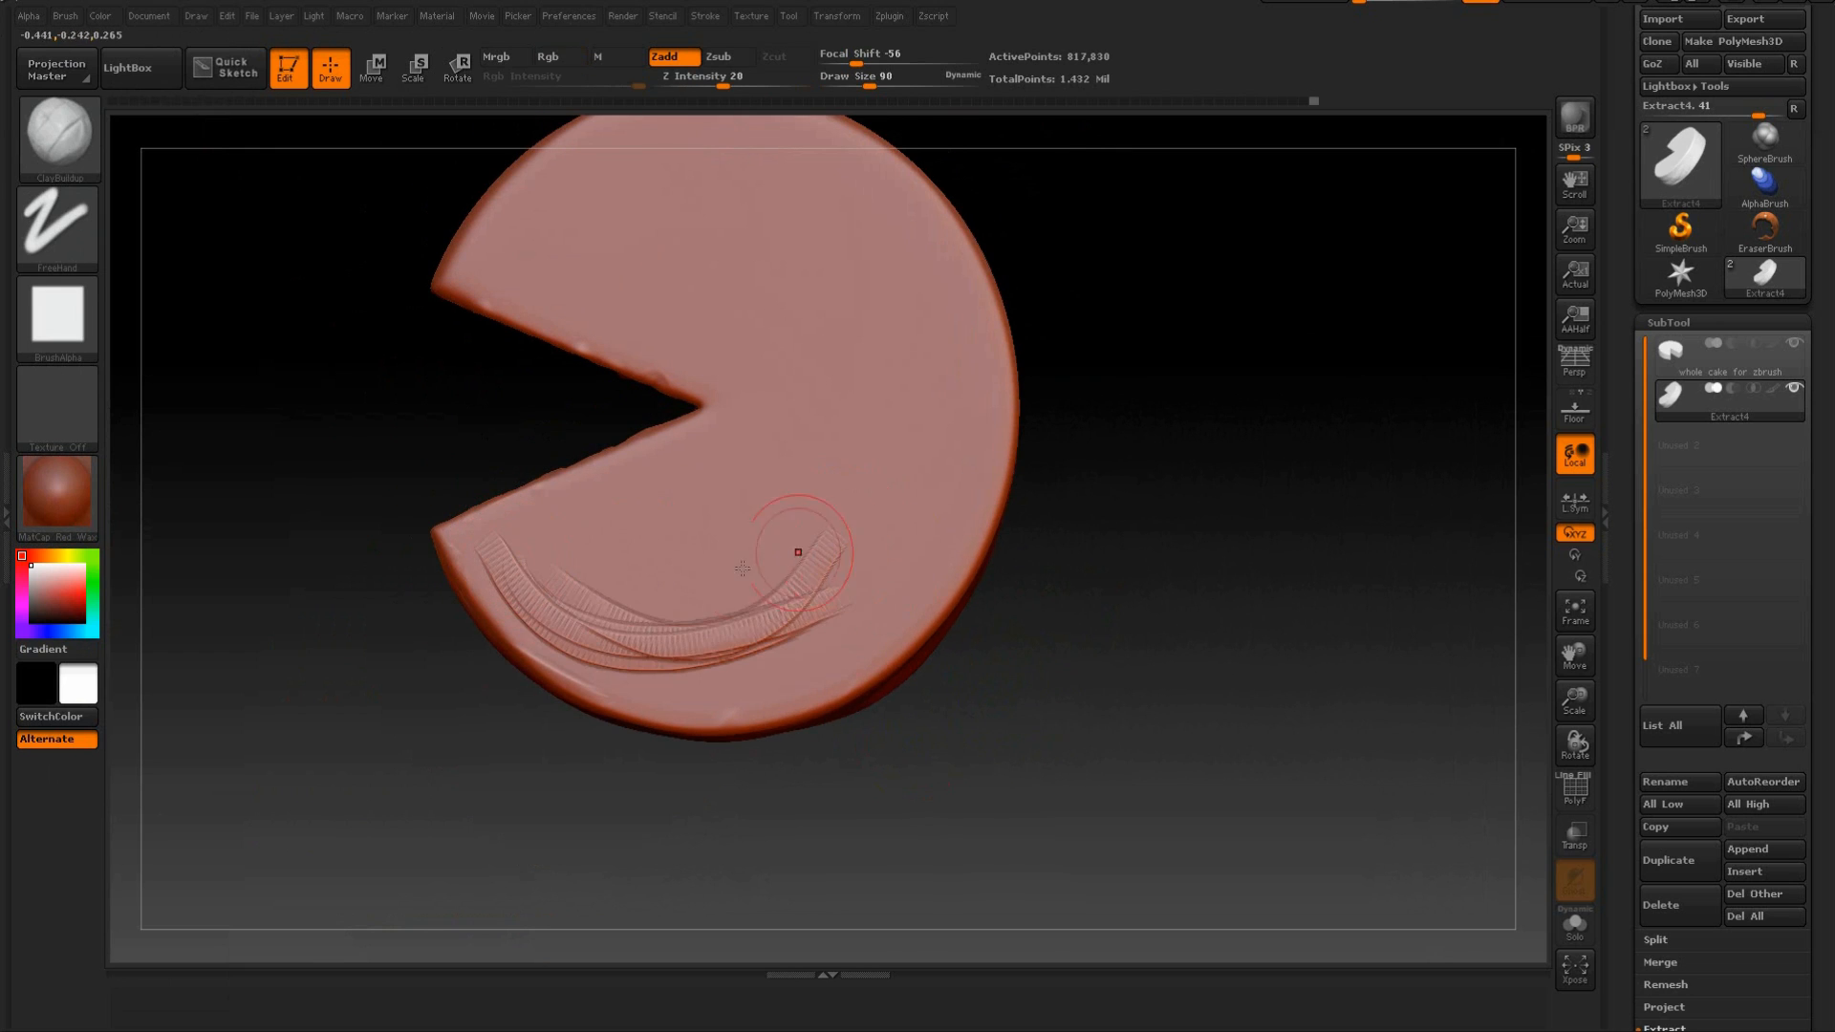
{"action": "key", "text": "shift"}
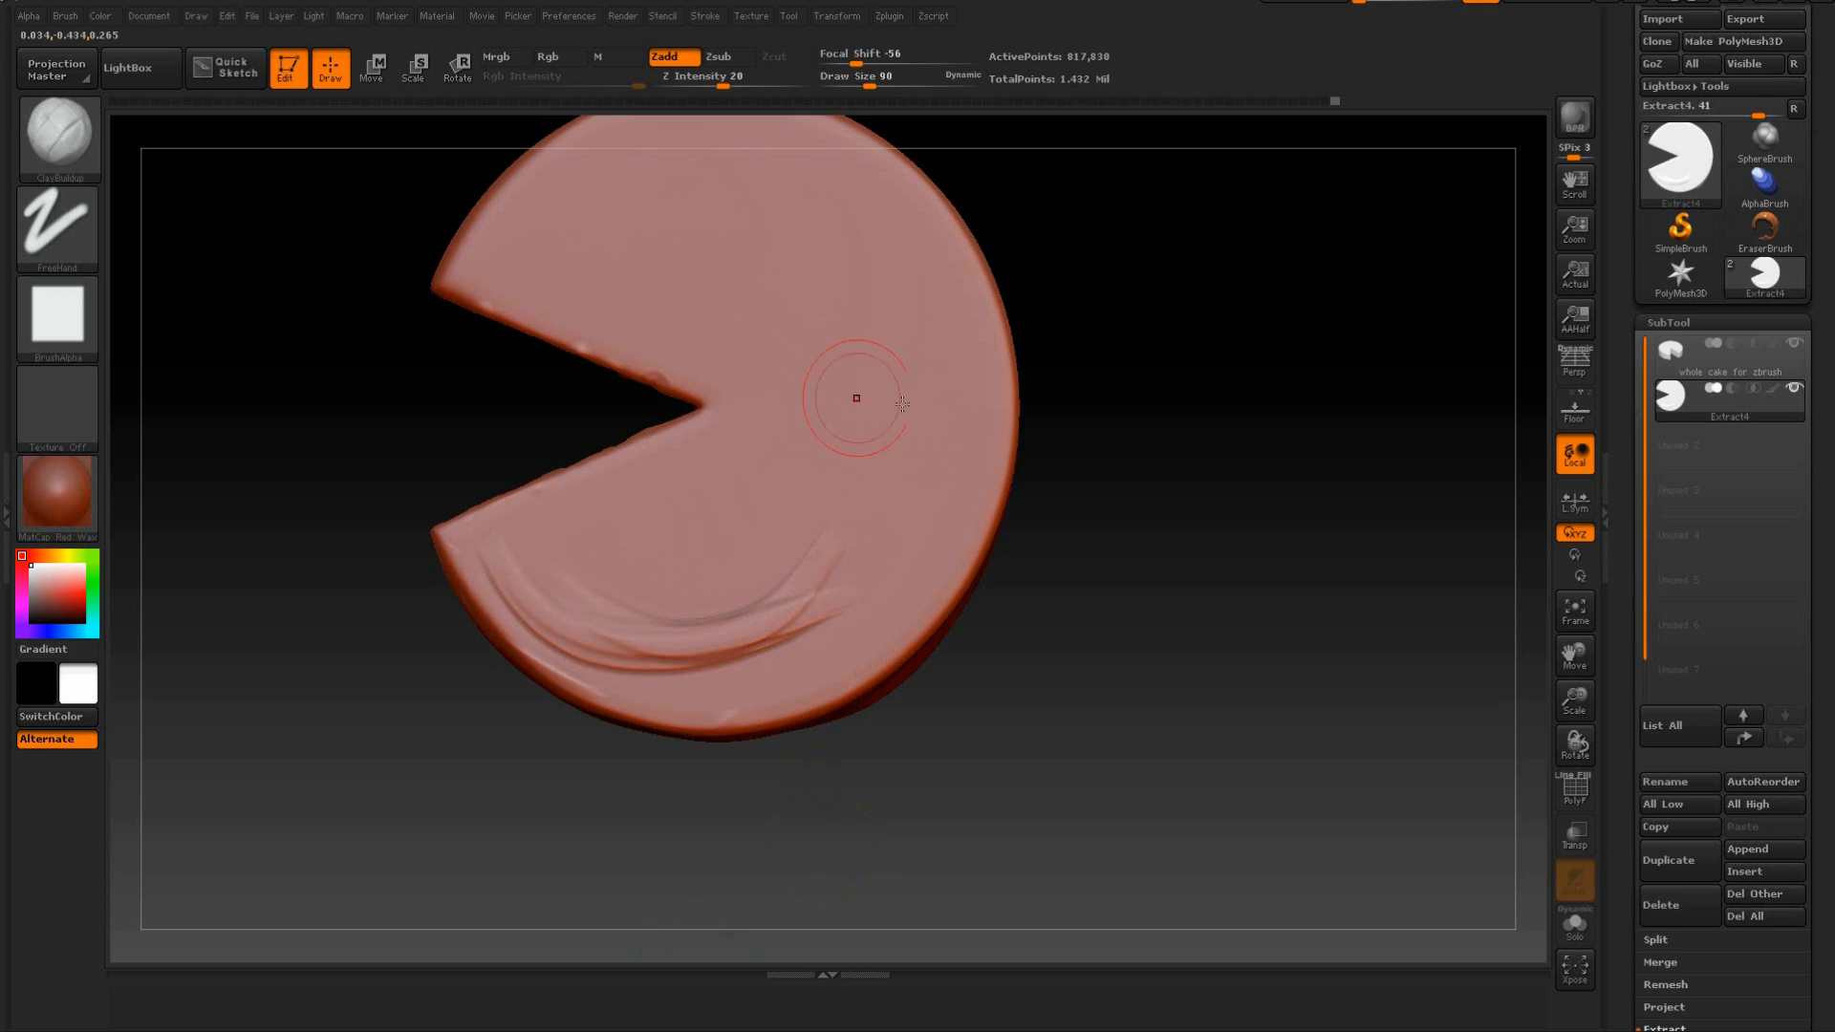
Enlarge the brush to draw size 118, then sculpt and smooth broad arcs across the top face above the cut wedge.
{"action": "left_click_drag", "start_coordinate": [1160, 401], "coordinate": [684, 196]}
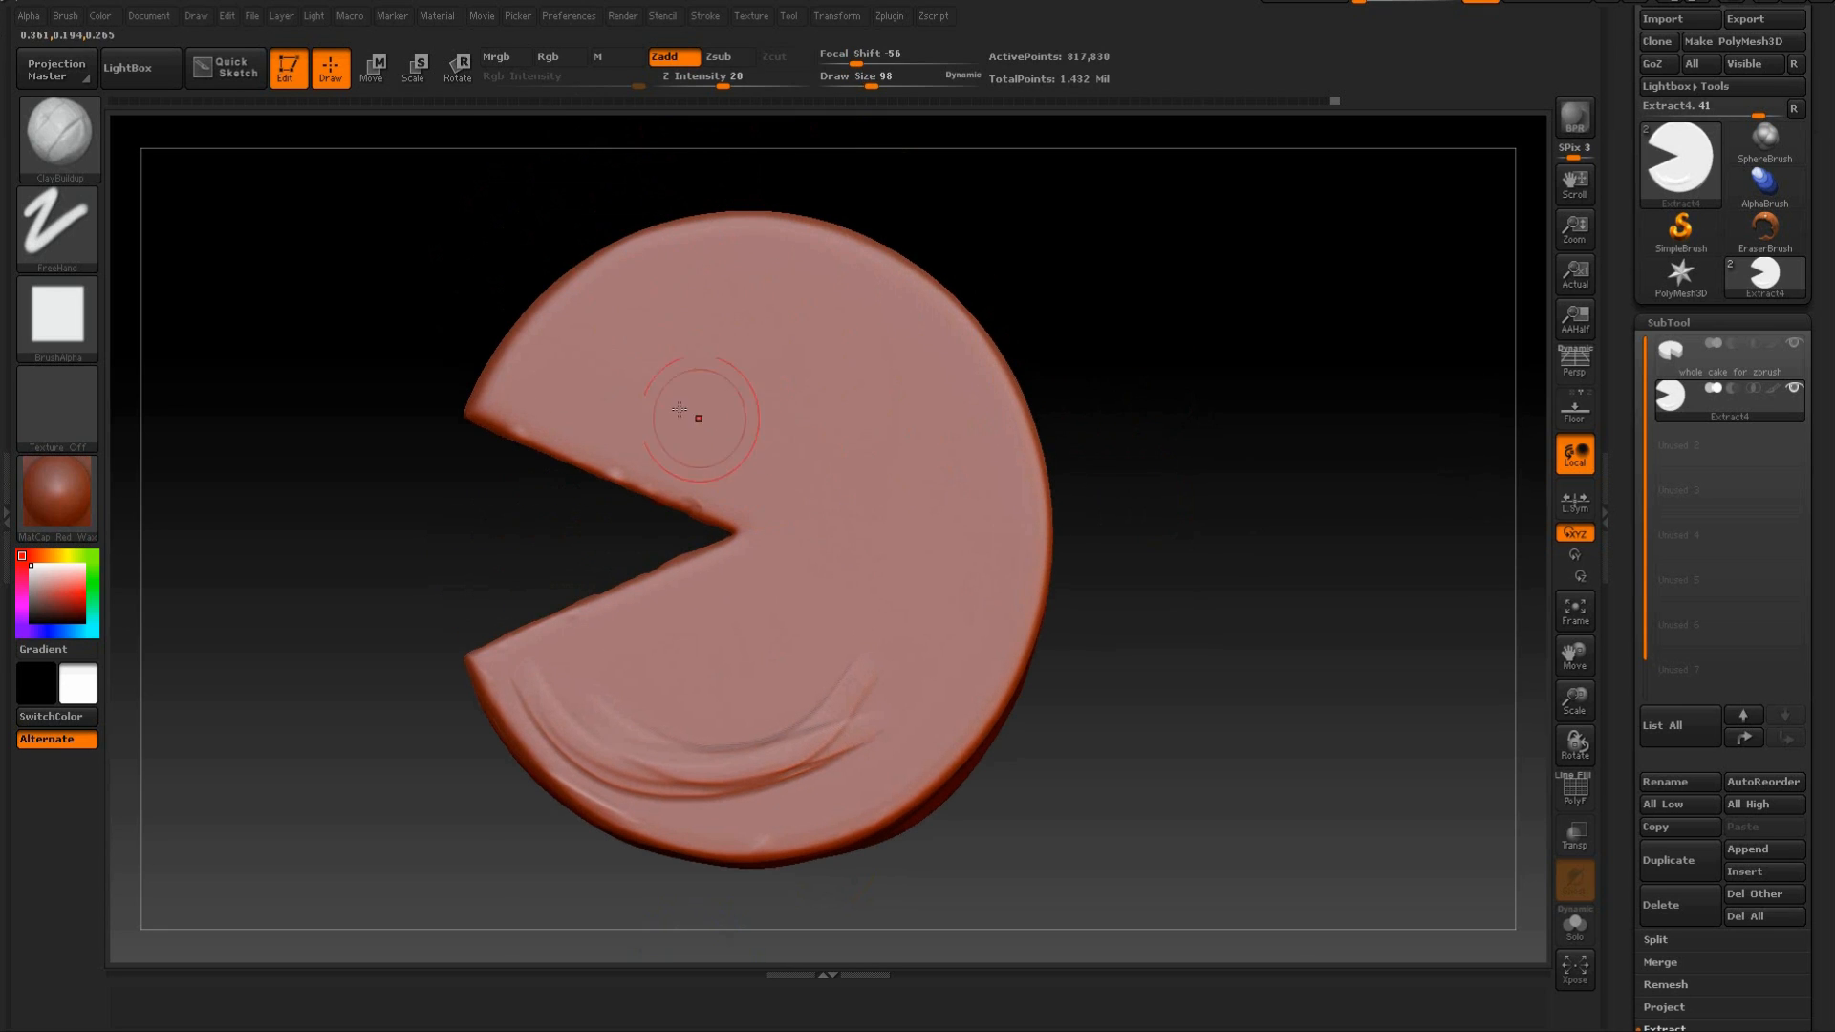
{"action": "key", "text": "bracketright"}
{"action": "left_click_drag", "start_coordinate": [770, 268], "coordinate": [773, 272]}
{"action": "mouse_move", "coordinate": [617, 351]}
{"action": "left_mouse_down"}
{"action": "mouse_move", "coordinate": [791, 320]}
{"action": "mouse_move", "coordinate": [975, 444]}
{"action": "left_mouse_up"}
{"action": "left_click_drag", "start_coordinate": [693, 352], "coordinate": [943, 564]}
{"action": "mouse_move", "coordinate": [839, 353]}
{"action": "left_mouse_down"}
{"action": "mouse_move", "coordinate": [974, 584]}
{"action": "mouse_move", "coordinate": [934, 401]}
{"action": "left_mouse_up"}
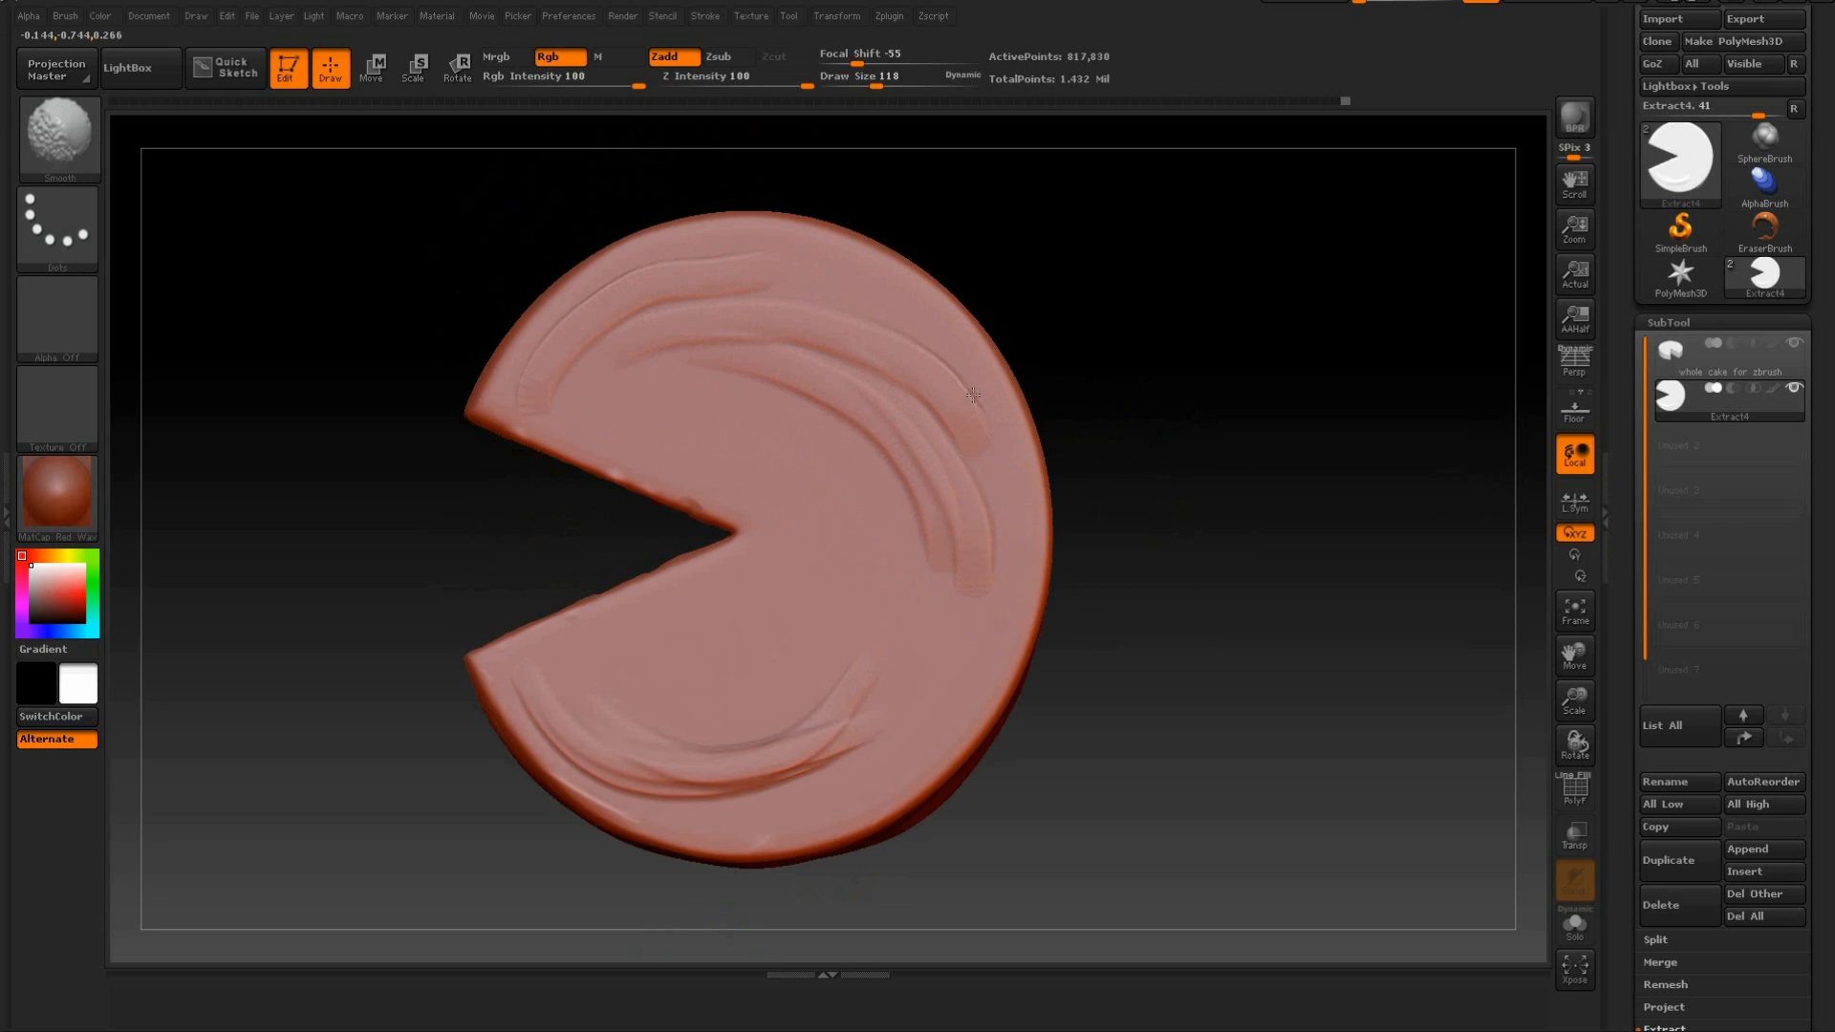
{"action": "left_click_drag", "start_coordinate": [967, 375], "coordinate": [851, 330], "text": "shift"}
Add tighter parallel arcs between the broad folds and the tip of the cut wedge on the top face.
{"action": "left_click_drag", "start_coordinate": [921, 520], "coordinate": [654, 382]}
{"action": "left_click_drag", "start_coordinate": [716, 411], "coordinate": [885, 544]}
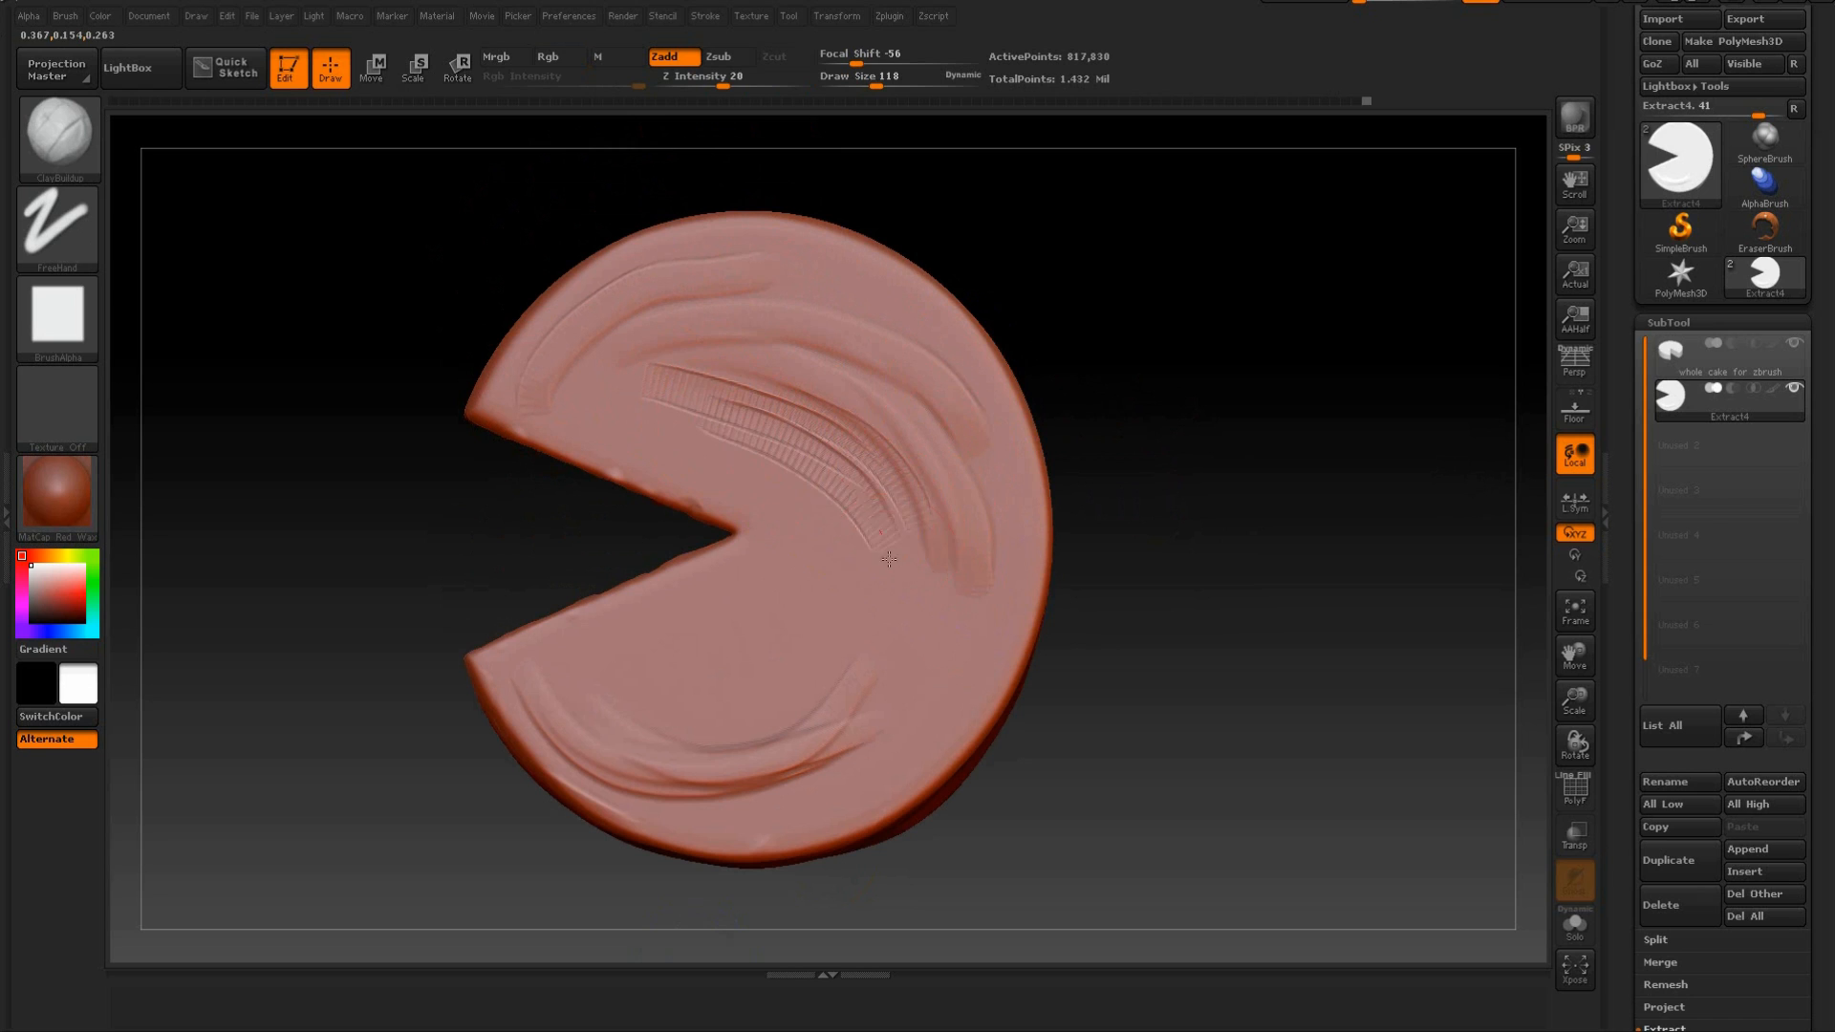
{"action": "mouse_move", "coordinate": [724, 382]}
{"action": "left_mouse_down"}
{"action": "mouse_move", "coordinate": [801, 413]}
{"action": "mouse_move", "coordinate": [914, 619]}
{"action": "left_mouse_up"}
{"action": "left_click_drag", "start_coordinate": [843, 461], "coordinate": [934, 656]}
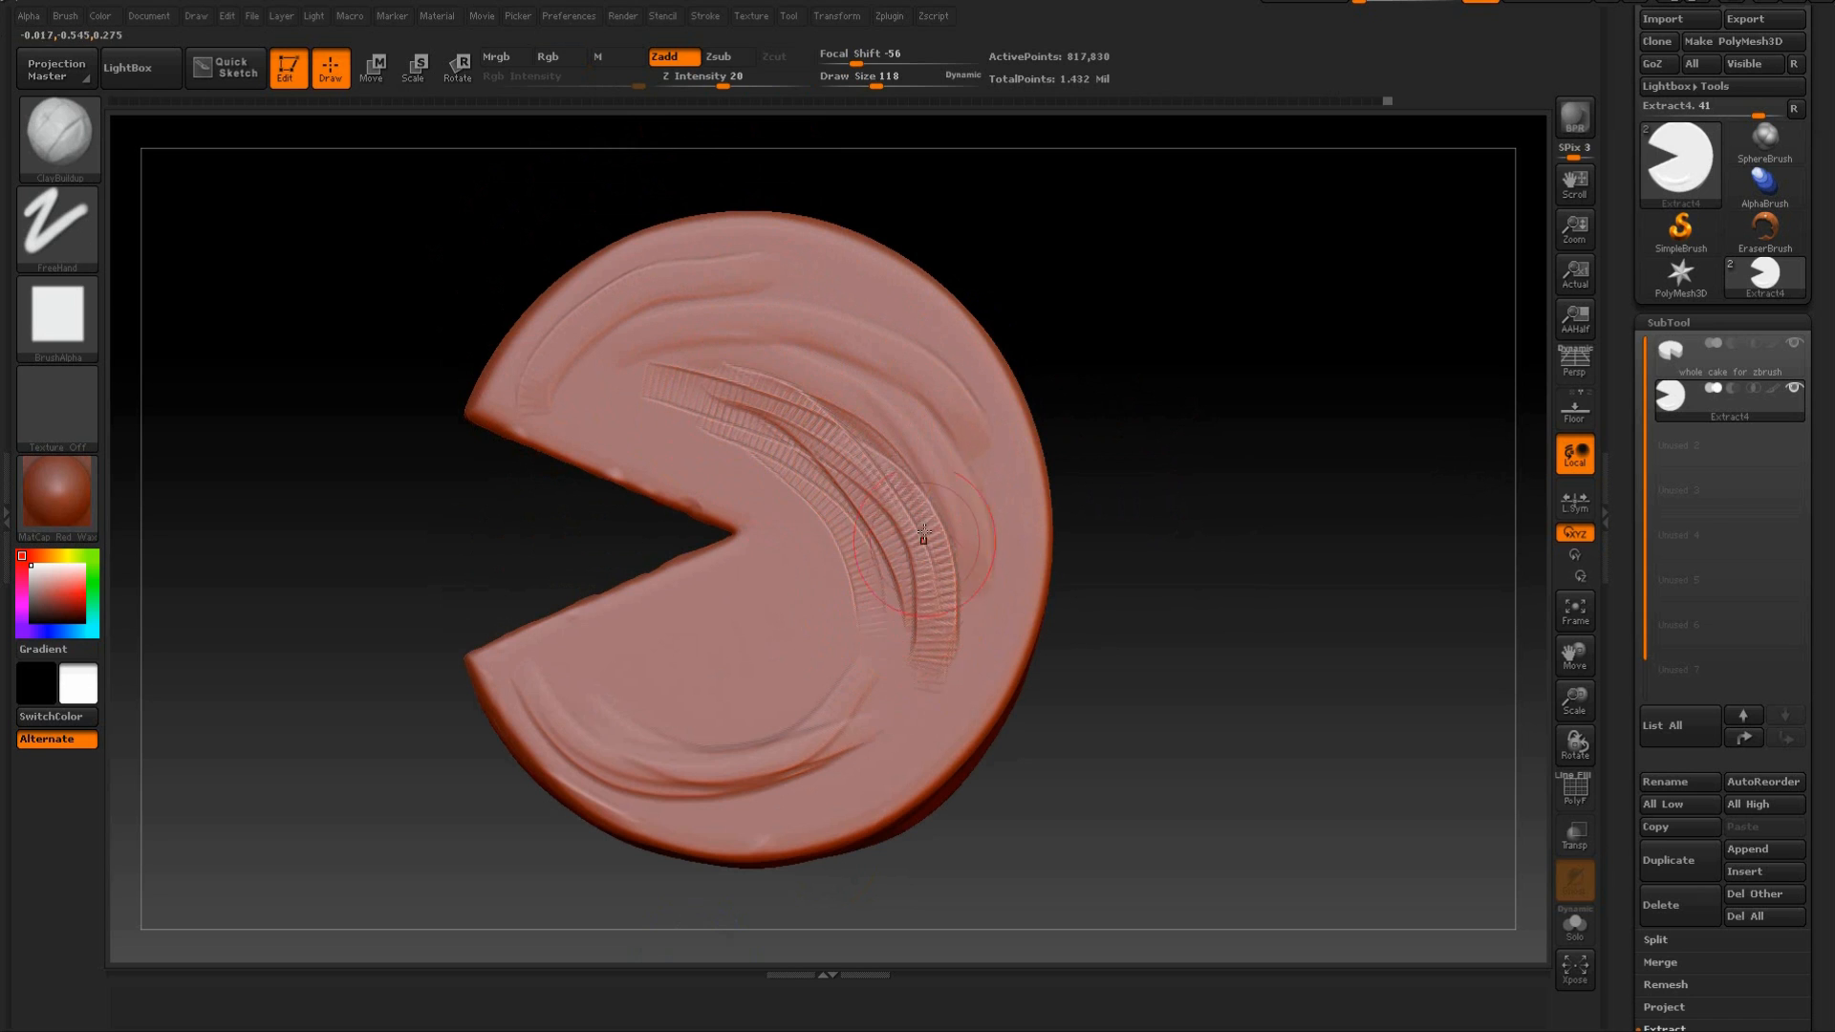
{"action": "left_click_drag", "start_coordinate": [877, 447], "coordinate": [954, 588], "text": "shift"}
{"action": "mouse_move", "coordinate": [755, 395]}
{"action": "left_mouse_down", "text": "shift"}
{"action": "mouse_move", "coordinate": [664, 382]}
{"action": "mouse_move", "coordinate": [817, 604]}
{"action": "left_mouse_up", "text": "shift"}
{"action": "mouse_move", "coordinate": [630, 459]}
{"action": "left_mouse_down"}
{"action": "mouse_move", "coordinate": [764, 506]}
{"action": "mouse_move", "coordinate": [801, 623]}
{"action": "left_mouse_up"}
{"action": "key", "text": "ctrl+z"}
{"action": "key", "text": "ctrl+z"}
{"action": "key", "text": "ctrl+z"}
Sculpt smoothed folds curving around the wedge tip and along the upper rim of the top face.
{"action": "mouse_move", "coordinate": [634, 426]}
{"action": "left_mouse_down", "text": "shift"}
{"action": "mouse_move", "coordinate": [776, 527]}
{"action": "mouse_move", "coordinate": [782, 561]}
{"action": "left_mouse_up", "text": "shift"}
{"action": "mouse_move", "coordinate": [673, 452]}
{"action": "left_mouse_down"}
{"action": "mouse_move", "coordinate": [811, 553]}
{"action": "mouse_move", "coordinate": [807, 656]}
{"action": "left_mouse_up"}
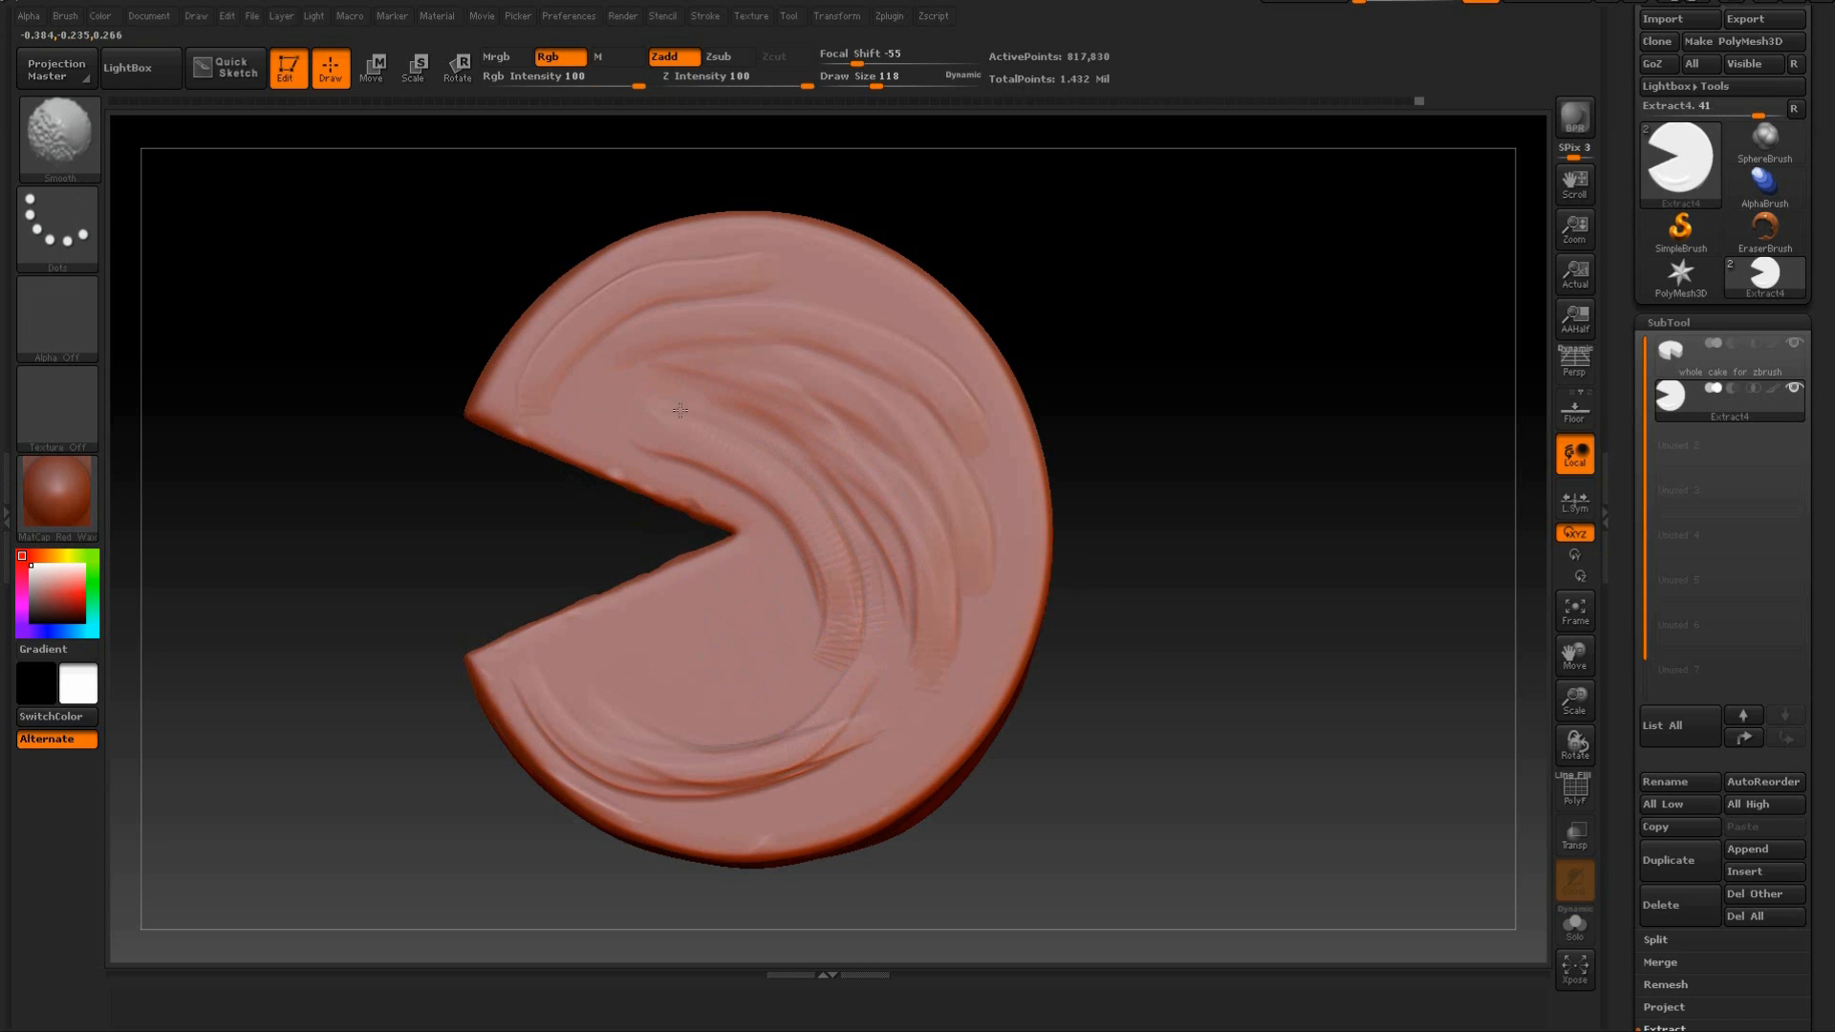
{"action": "mouse_move", "coordinate": [666, 259]}
{"action": "left_mouse_down"}
{"action": "mouse_move", "coordinate": [750, 248]}
{"action": "mouse_move", "coordinate": [926, 321]}
{"action": "mouse_move", "coordinate": [661, 257]}
{"action": "left_mouse_up"}
{"action": "left_click_drag", "start_coordinate": [854, 274], "coordinate": [802, 259], "text": "shift"}
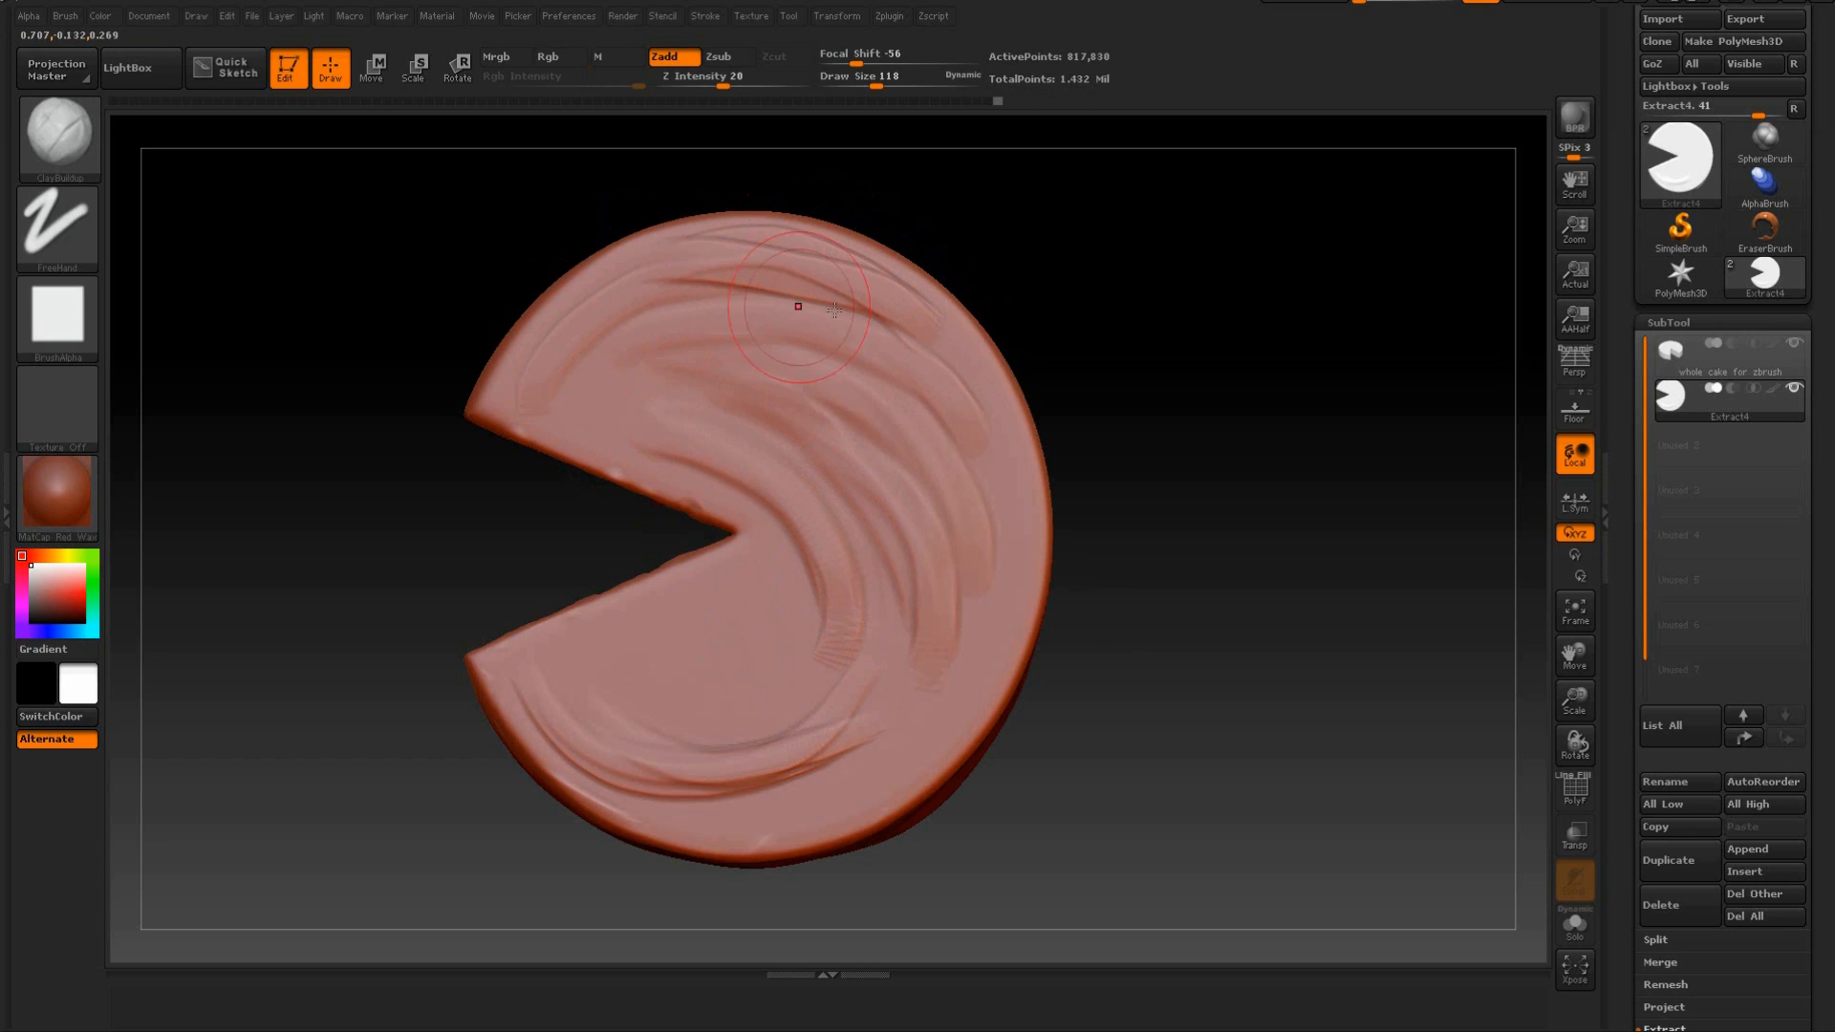
{"action": "mouse_move", "coordinate": [901, 316]}
{"action": "left_mouse_down", "text": "shift"}
{"action": "mouse_move", "coordinate": [741, 284]}
{"action": "mouse_move", "coordinate": [530, 358]}
{"action": "left_mouse_up", "text": "shift"}
{"action": "left_click_drag", "start_coordinate": [812, 286], "coordinate": [705, 285]}
{"action": "left_click_drag", "start_coordinate": [837, 280], "coordinate": [747, 242], "text": "shift"}
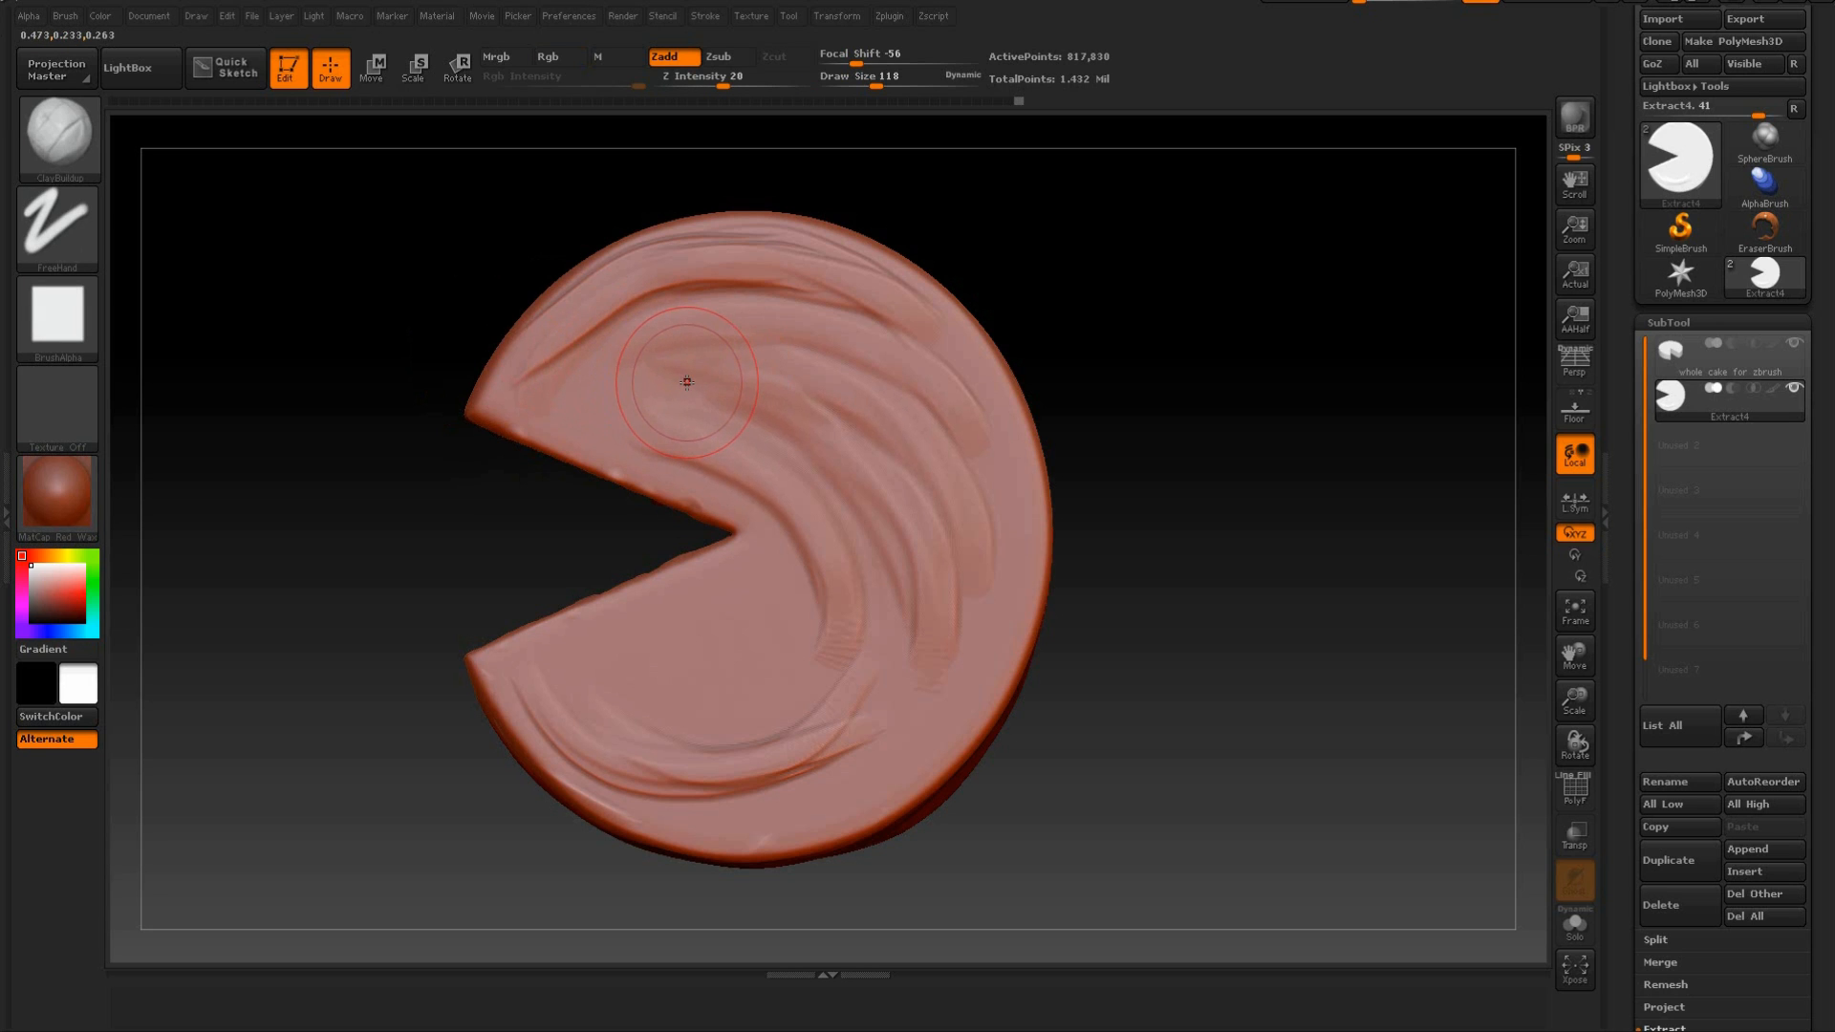
Soften the swirls on the top face and add short curved folds to the section above the cut.
{"action": "left_click_drag", "start_coordinate": [545, 479], "coordinate": [475, 462]}
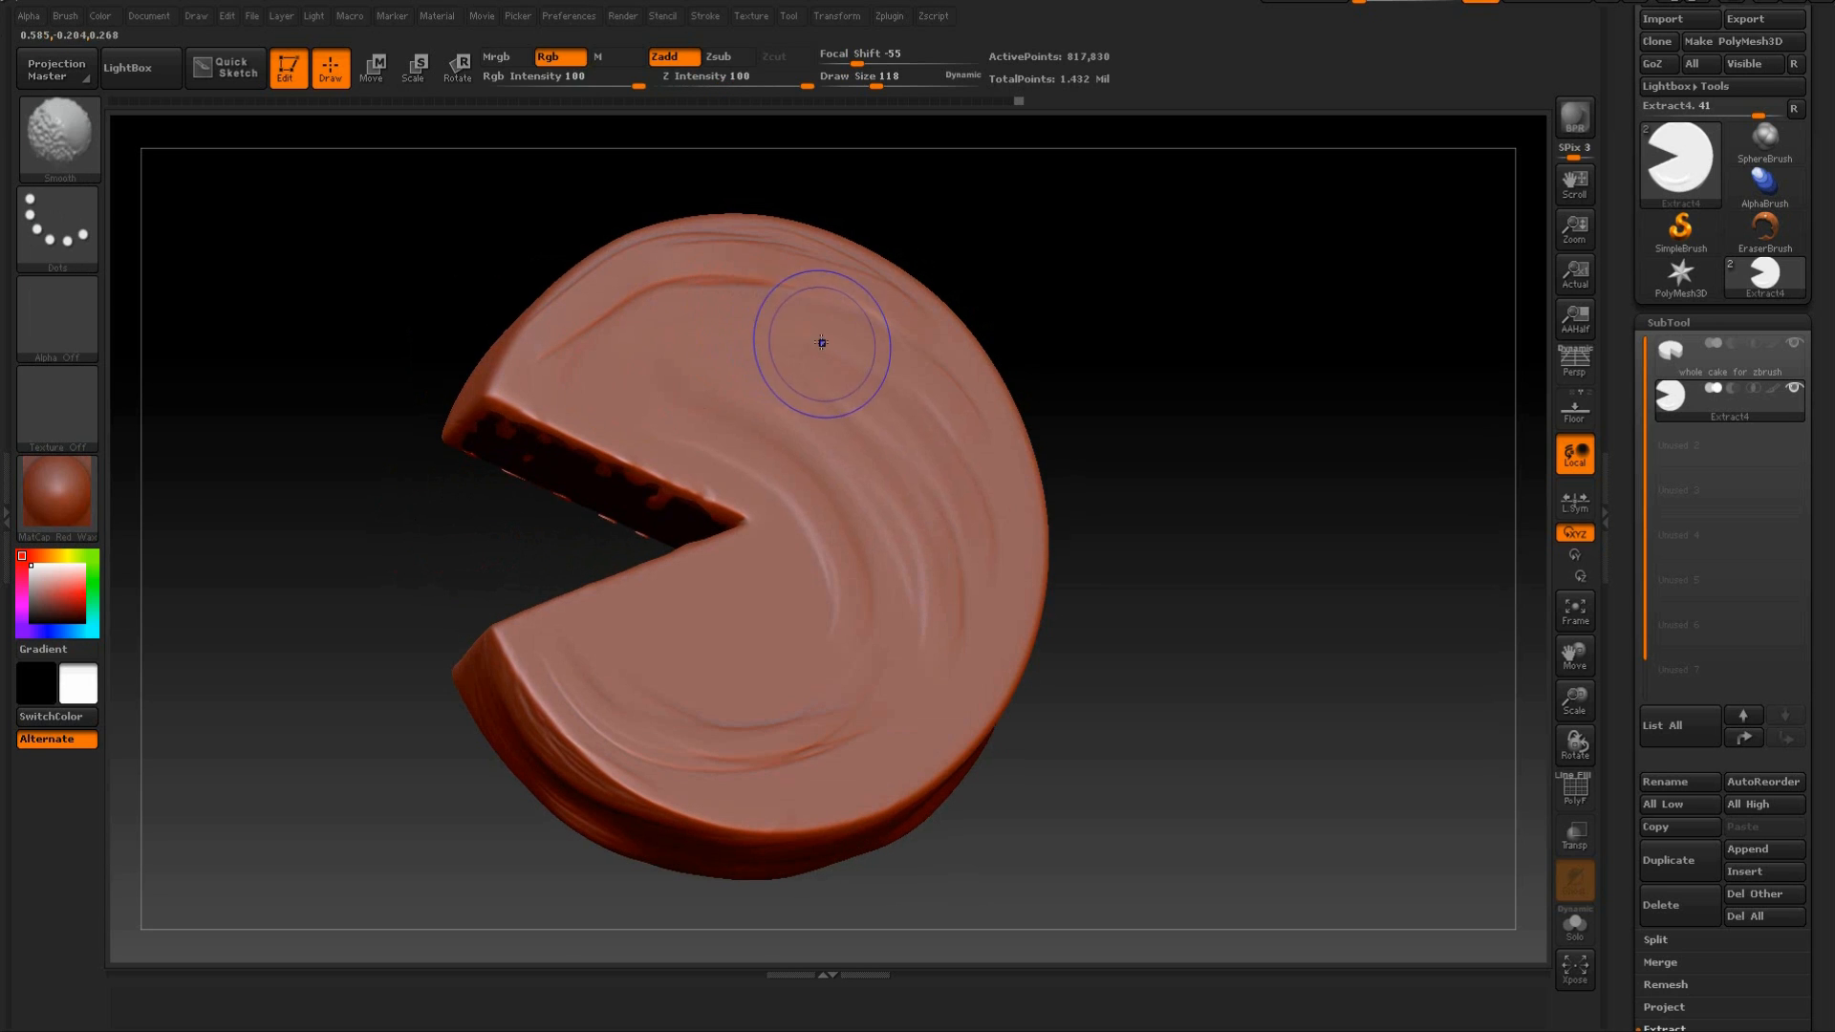
{"action": "right_click_drag", "start_coordinate": [855, 302], "coordinate": [807, 332]}
{"action": "key", "text": "shift"}
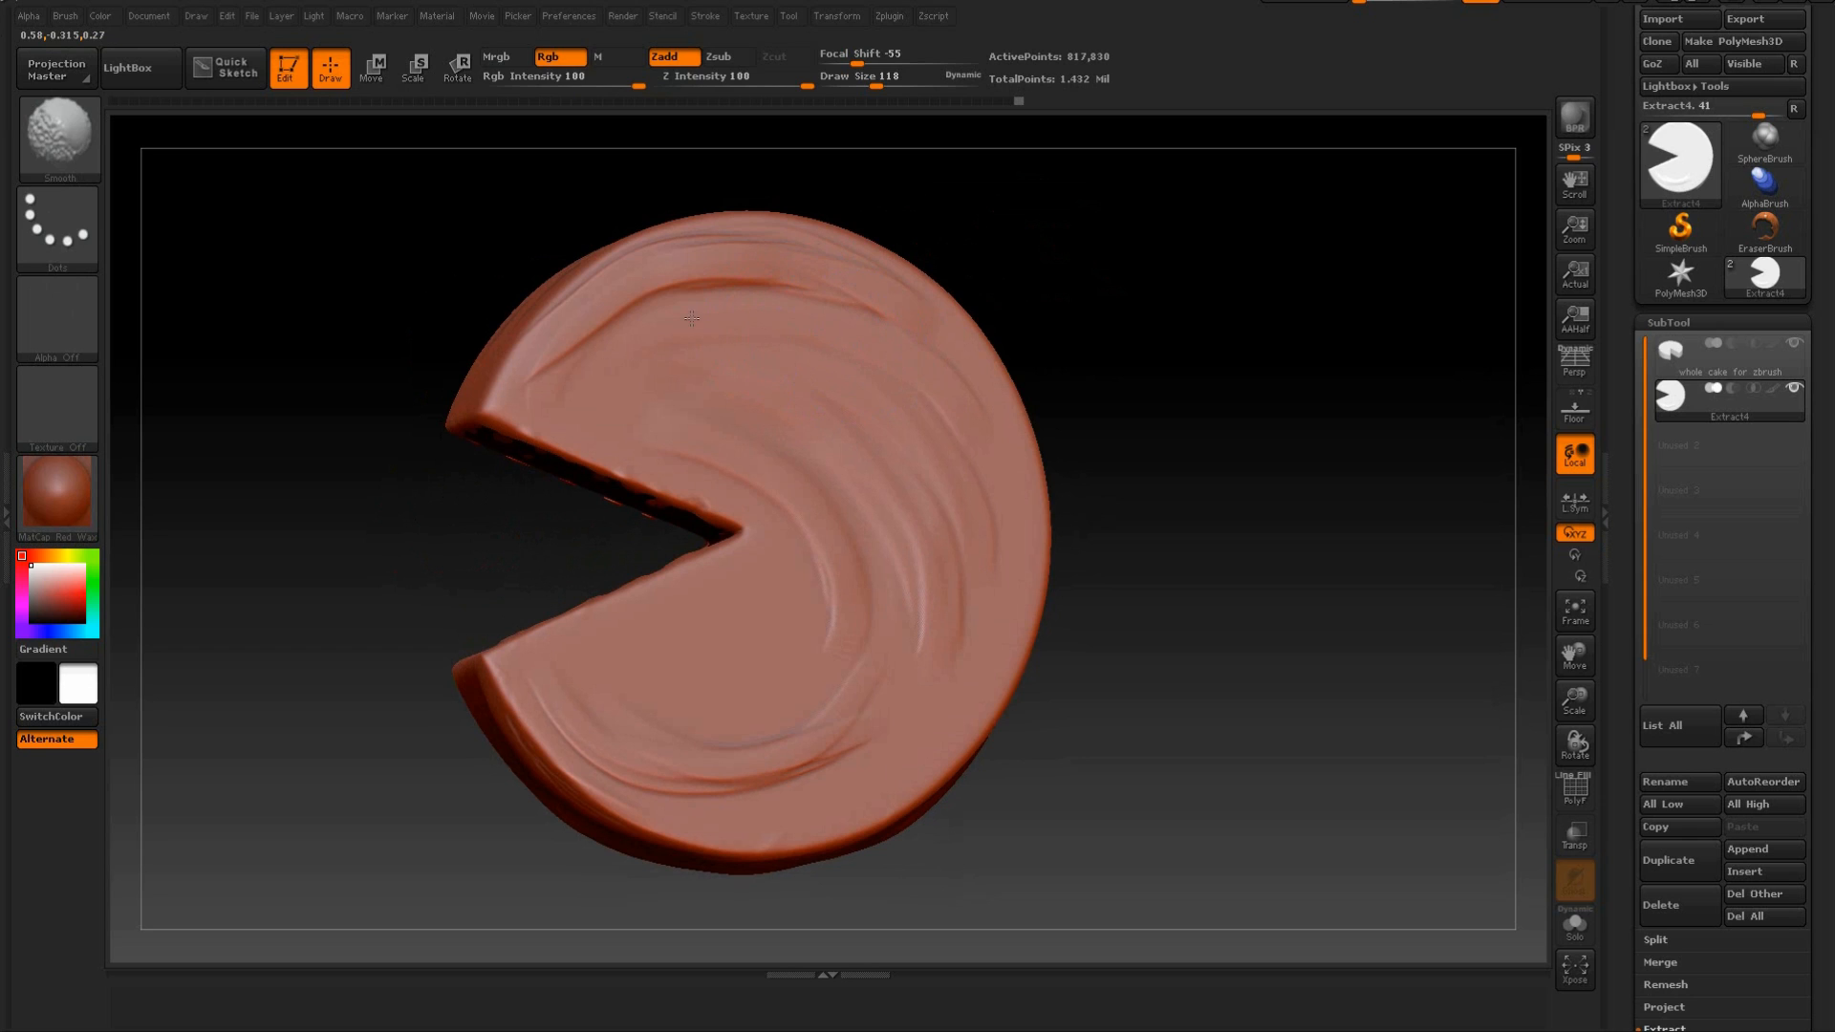
{"action": "left_click_drag", "start_coordinate": [585, 383], "coordinate": [596, 371], "text": "shift"}
{"action": "mouse_move", "coordinate": [585, 396]}
{"action": "left_mouse_down"}
{"action": "mouse_move", "coordinate": [612, 354]}
{"action": "mouse_move", "coordinate": [770, 302]}
{"action": "mouse_move", "coordinate": [889, 338]}
{"action": "mouse_move", "coordinate": [760, 289]}
{"action": "left_mouse_up"}
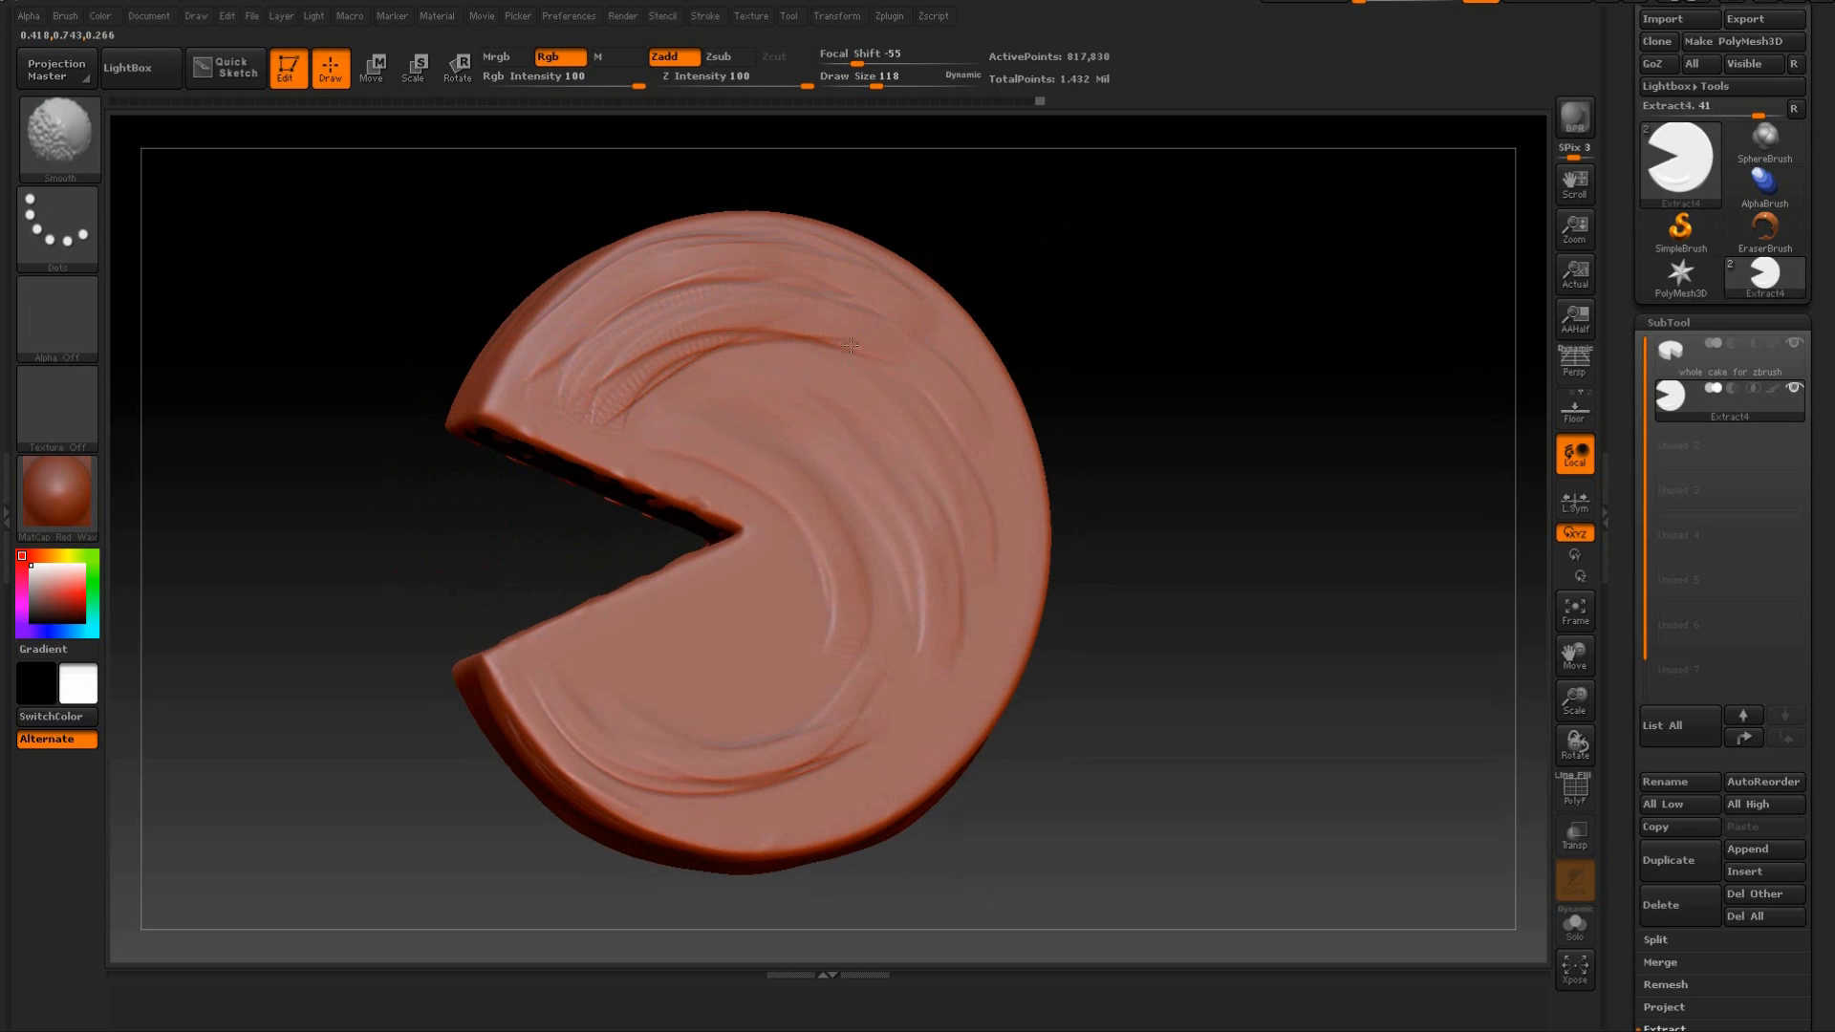
{"action": "mouse_move", "coordinate": [577, 395]}
{"action": "left_mouse_down", "text": "shift"}
{"action": "mouse_move", "coordinate": [544, 348]}
{"action": "mouse_move", "coordinate": [595, 290]}
{"action": "left_mouse_up", "text": "shift"}
Sculpt curved folds from the wedge tip into the section below the cut and smooth them.
{"action": "left_click_drag", "start_coordinate": [778, 520], "coordinate": [597, 673]}
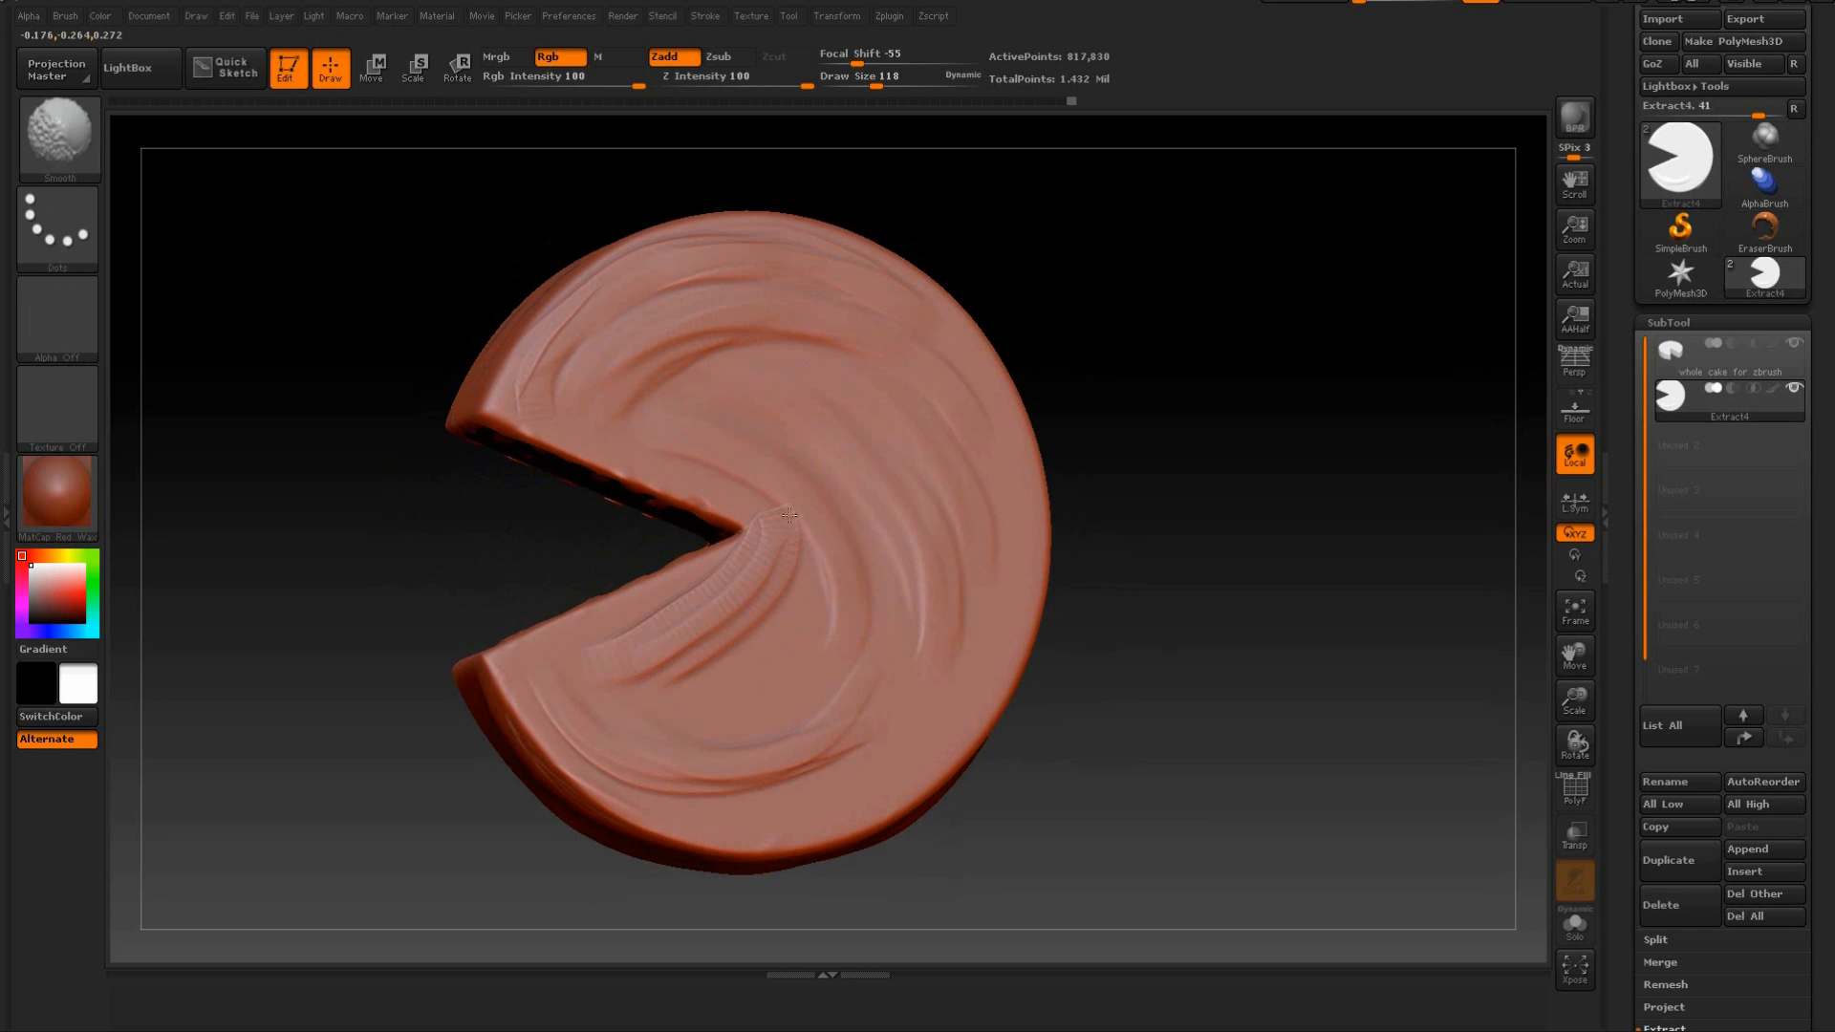
{"action": "left_click_drag", "start_coordinate": [772, 559], "coordinate": [652, 657]}
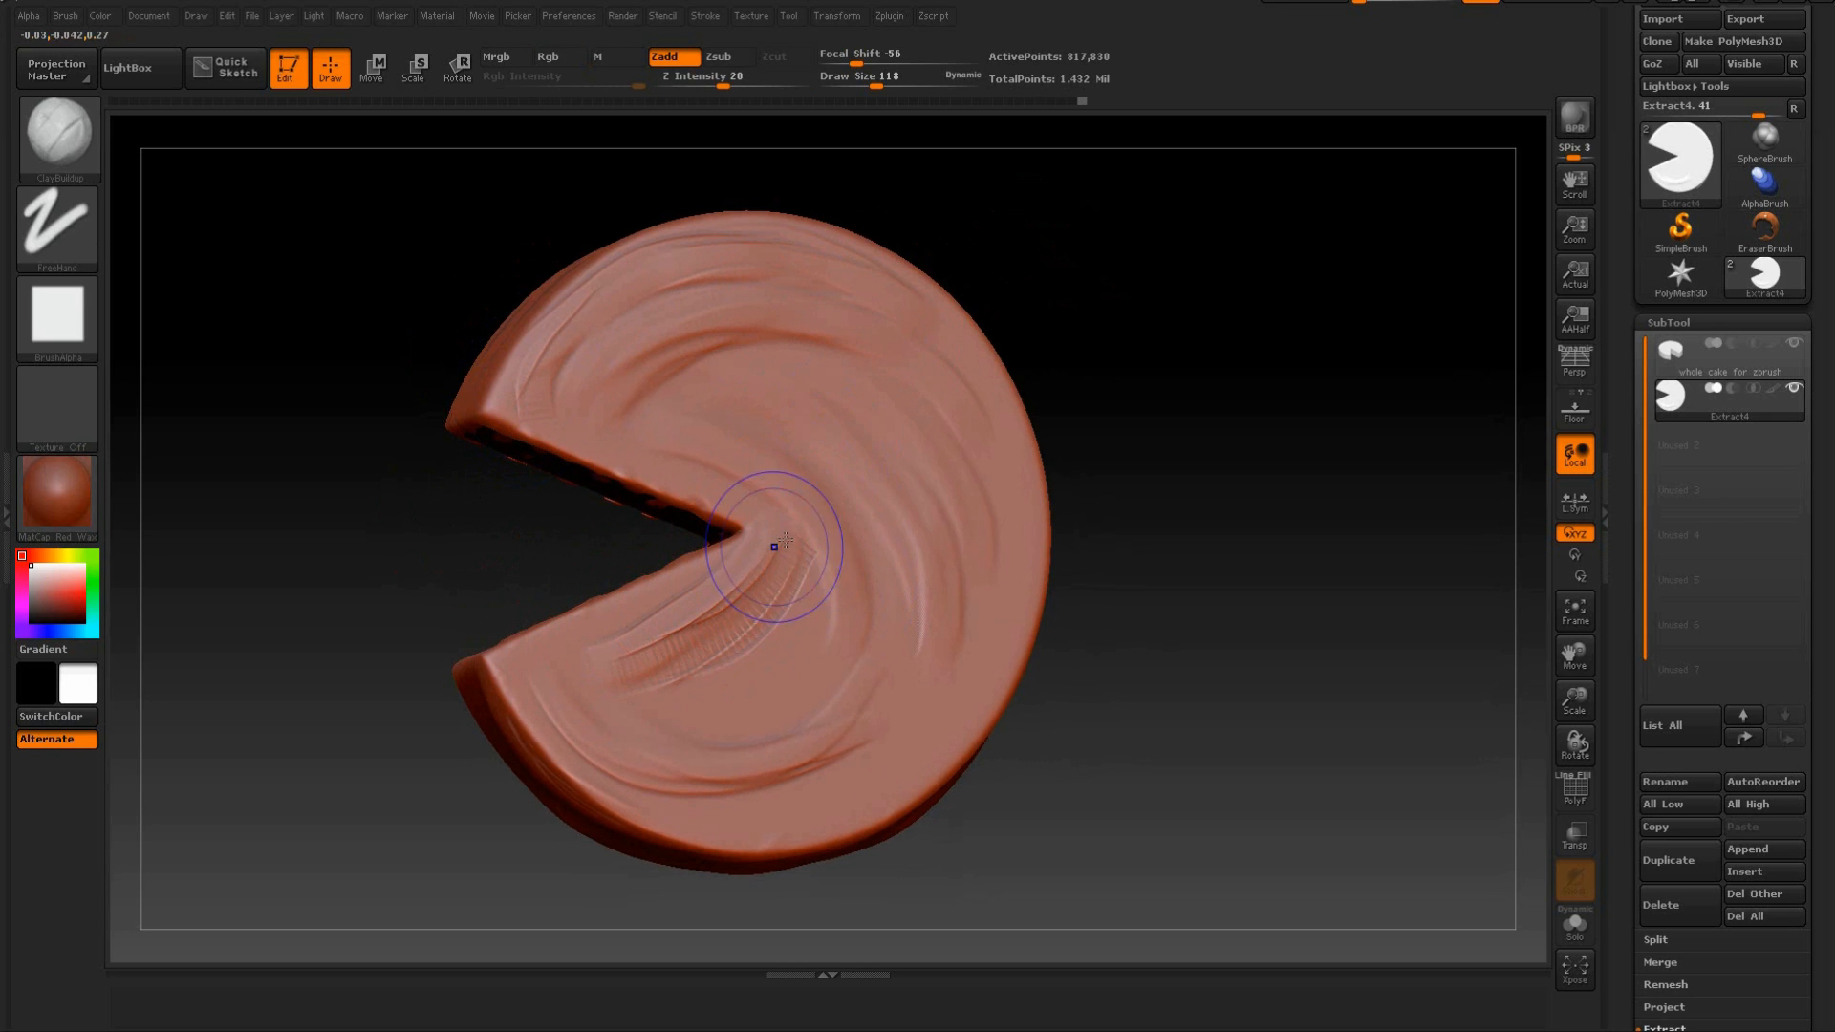
{"action": "key", "text": "shift"}
{"action": "mouse_move", "coordinate": [1143, 525]}
{"action": "left_mouse_down"}
{"action": "mouse_move", "coordinate": [1163, 430]}
{"action": "mouse_move", "coordinate": [1225, 434]}
{"action": "mouse_move", "coordinate": [1258, 529]}
{"action": "mouse_move", "coordinate": [1212, 455]}
{"action": "mouse_move", "coordinate": [1229, 565]}
{"action": "left_mouse_up"}
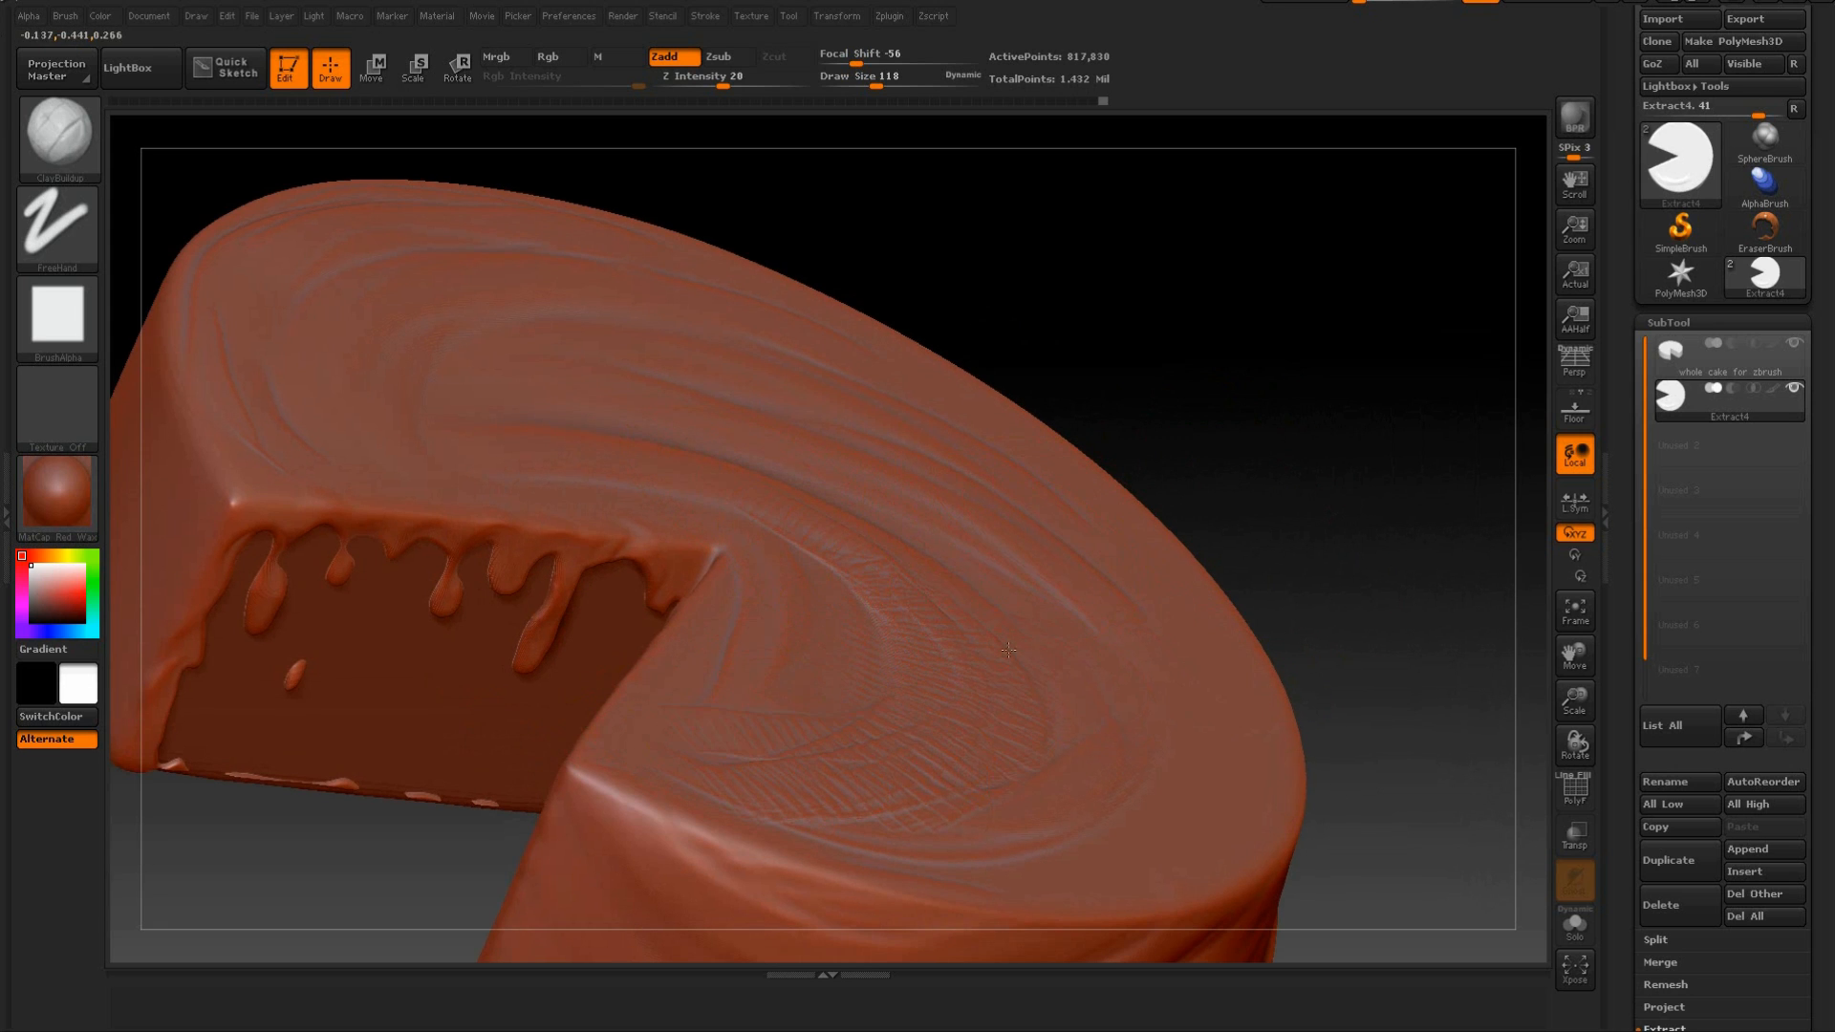
{"action": "key", "text": "shift"}
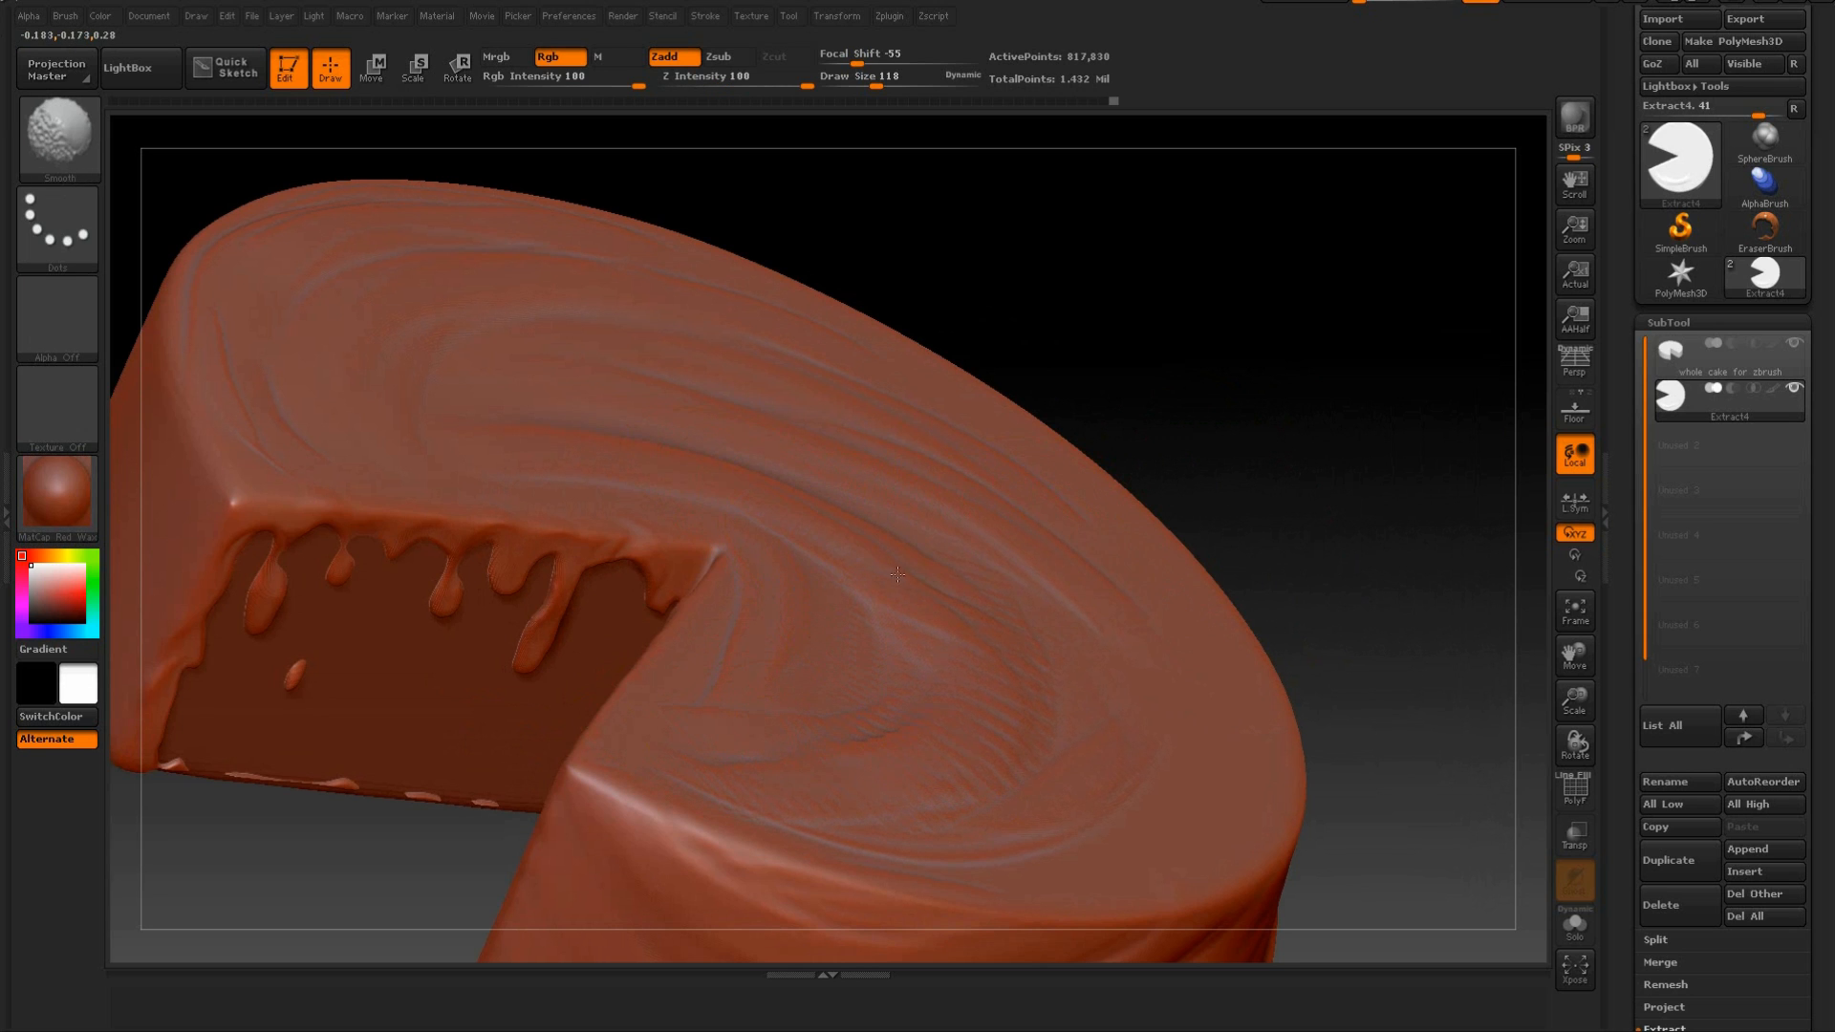
Sculpt long arcs down the side of the top face opposite the cut and smooth them into the swirl.
{"action": "mouse_move", "coordinate": [1258, 376]}
{"action": "left_mouse_down"}
{"action": "mouse_move", "coordinate": [1327, 504]}
{"action": "mouse_move", "coordinate": [1319, 327]}
{"action": "mouse_move", "coordinate": [1297, 408]}
{"action": "mouse_move", "coordinate": [1343, 466]}
{"action": "mouse_move", "coordinate": [1323, 398]}
{"action": "mouse_move", "coordinate": [1362, 425]}
{"action": "left_mouse_up"}
{"action": "mouse_move", "coordinate": [896, 409]}
{"action": "left_mouse_down"}
{"action": "mouse_move", "coordinate": [947, 583]}
{"action": "mouse_move", "coordinate": [887, 724]}
{"action": "left_mouse_up"}
{"action": "key", "text": "shift"}
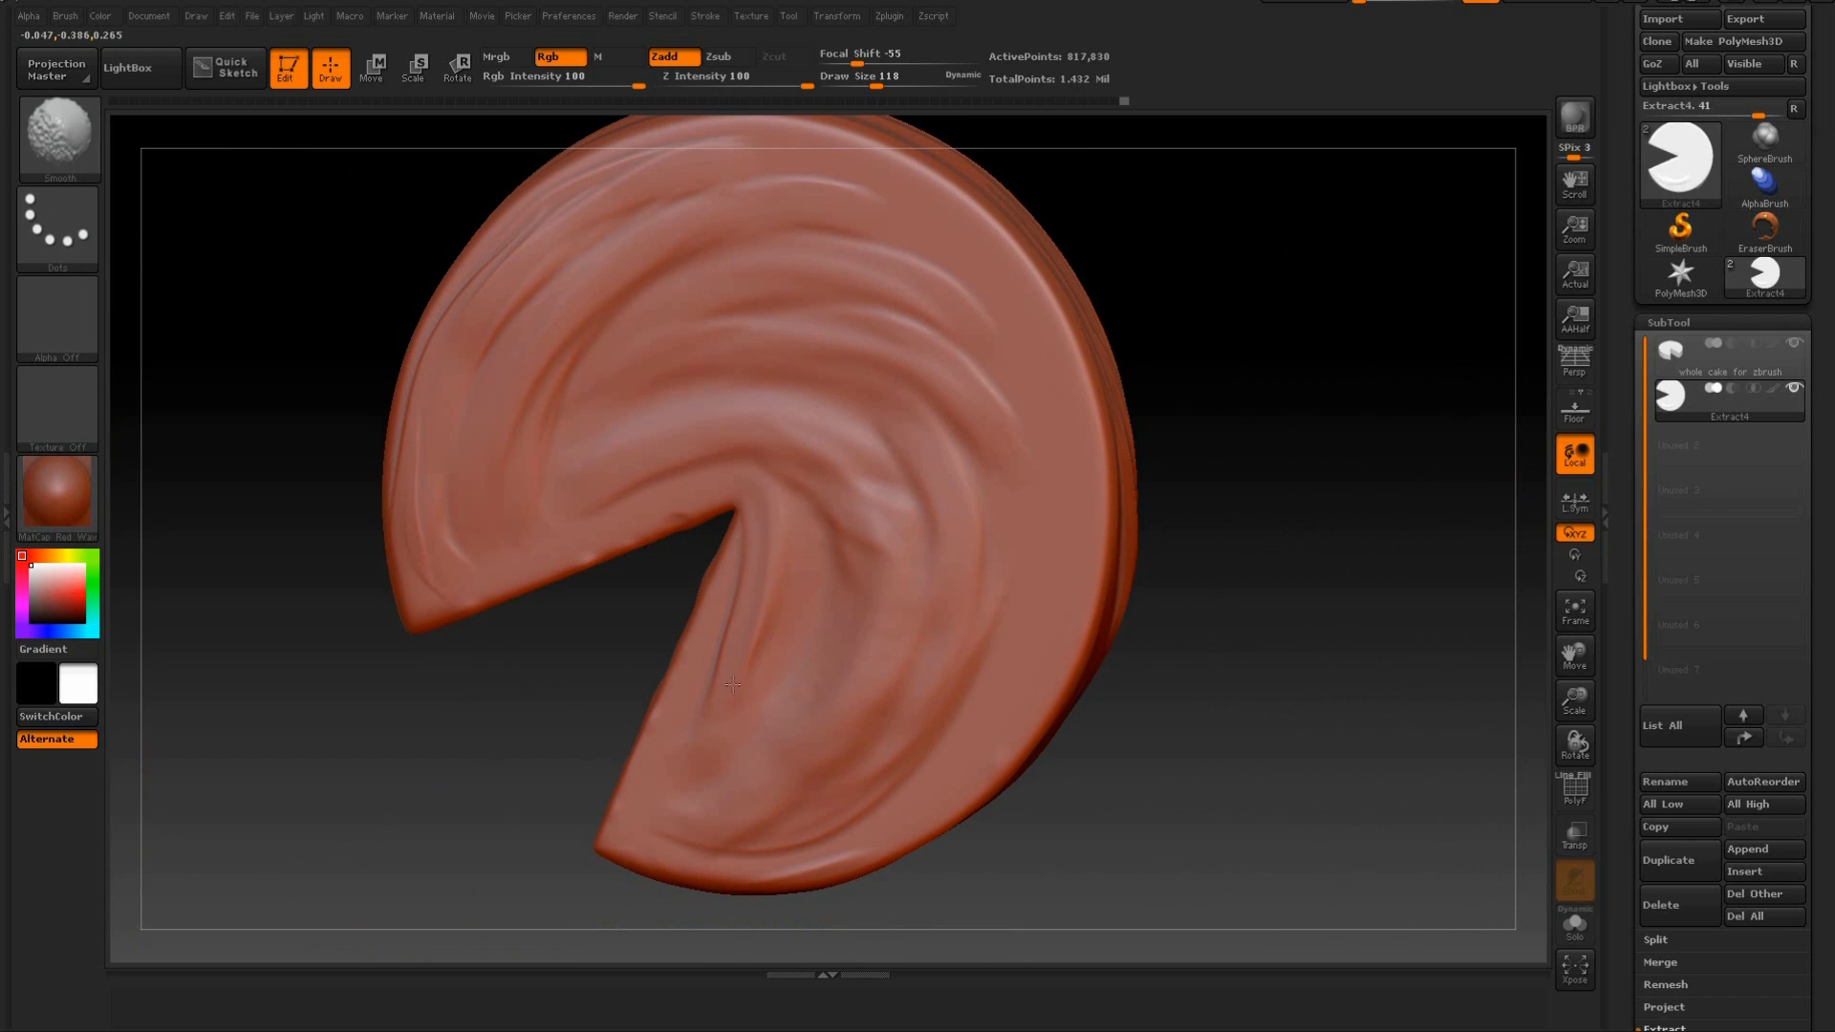
{"action": "mouse_move", "coordinate": [1034, 426]}
{"action": "left_mouse_down"}
{"action": "mouse_move", "coordinate": [1047, 581]}
{"action": "mouse_move", "coordinate": [985, 748]}
{"action": "left_mouse_up"}
{"action": "mouse_move", "coordinate": [1024, 516]}
{"action": "left_mouse_down"}
{"action": "mouse_move", "coordinate": [925, 791]}
{"action": "mouse_move", "coordinate": [1040, 517]}
{"action": "left_mouse_up"}
{"action": "key", "text": "shift"}
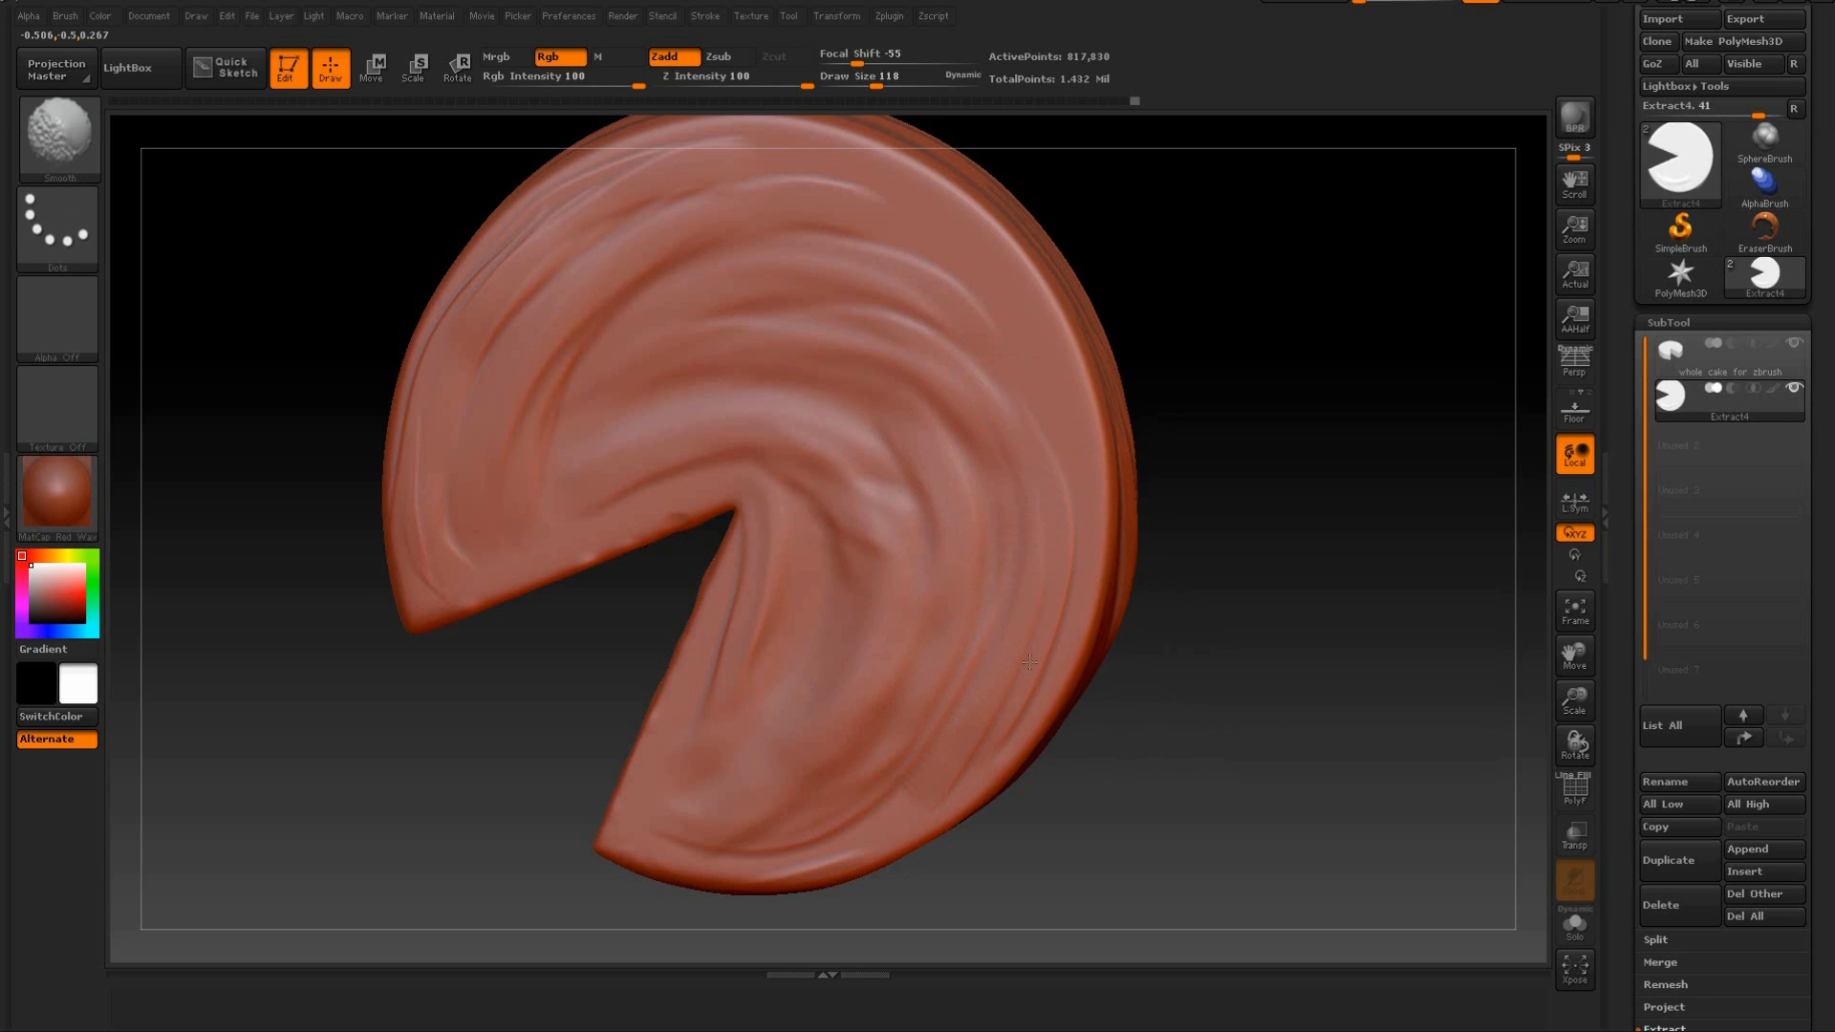
Sculpt long curved folds along the outer rim of the top face opposite the cut and smooth them.
{"action": "left_click_drag", "start_coordinate": [897, 204], "coordinate": [1058, 539]}
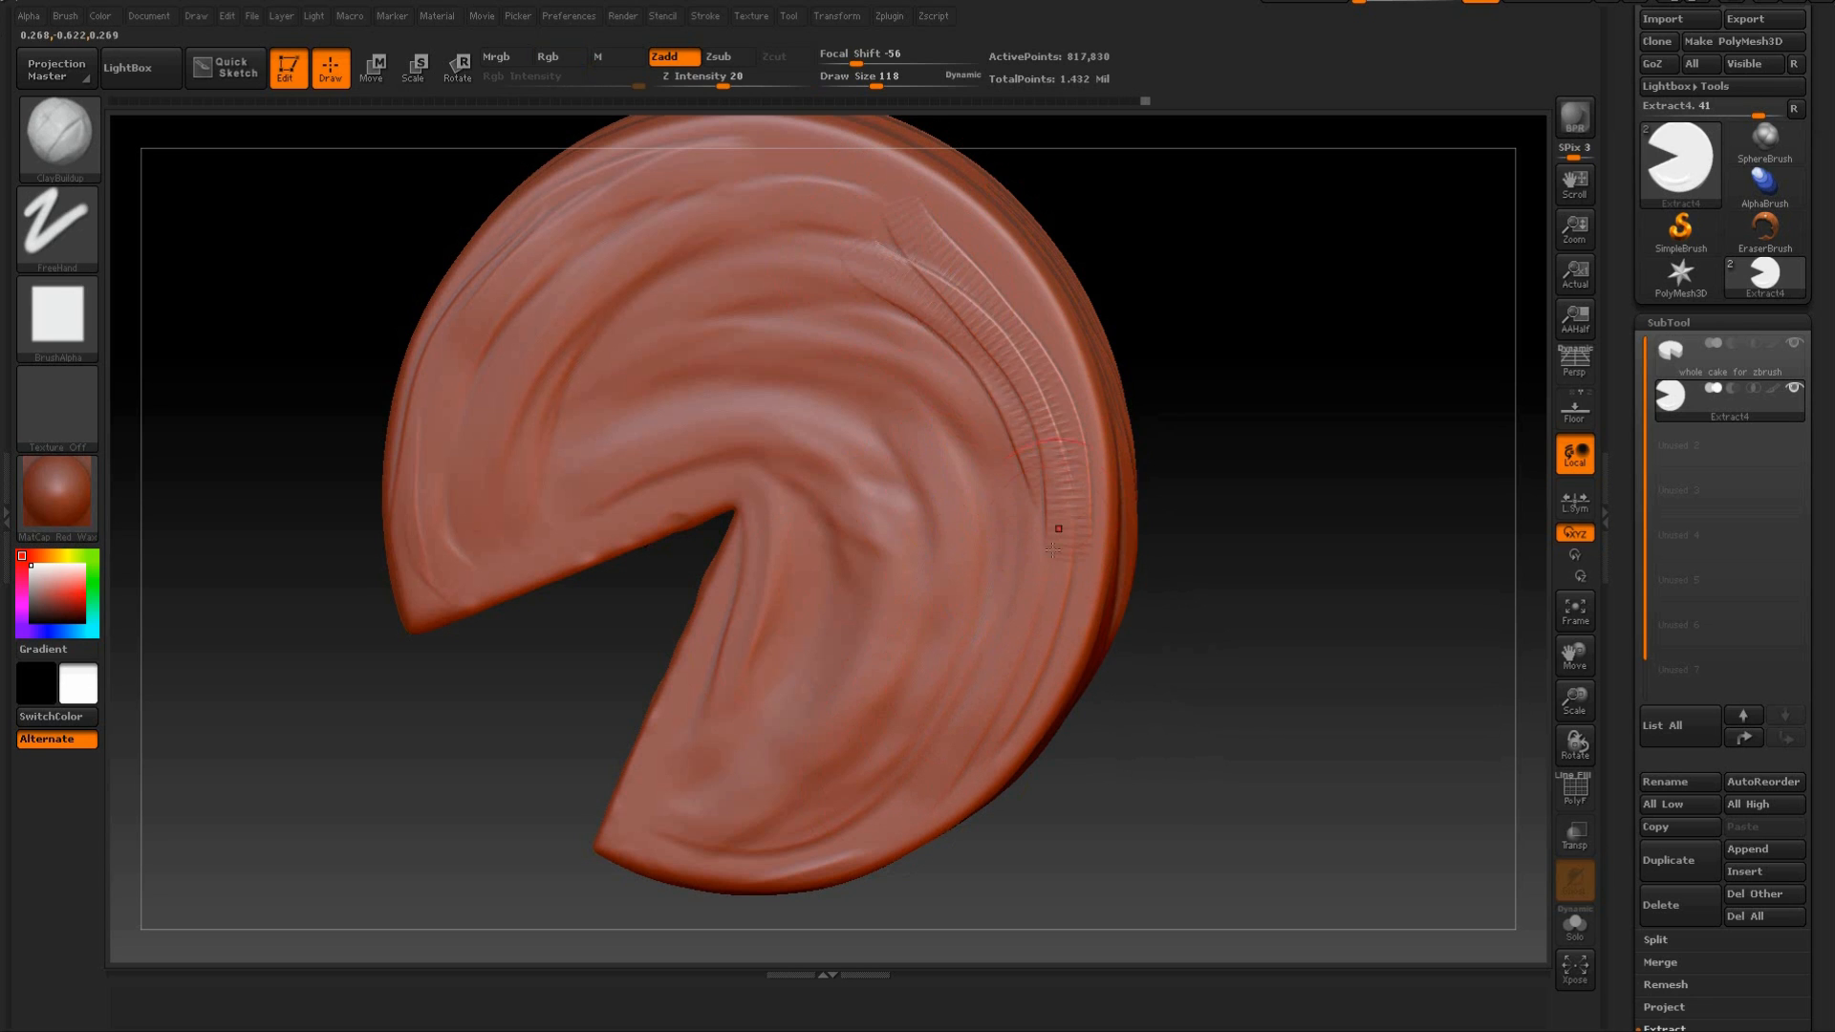
{"action": "key", "text": "shift"}
{"action": "mouse_move", "coordinate": [909, 265]}
{"action": "left_mouse_down", "text": "shift"}
{"action": "mouse_move", "coordinate": [918, 249]}
{"action": "mouse_move", "coordinate": [889, 277]}
{"action": "mouse_move", "coordinate": [956, 297]}
{"action": "left_mouse_up", "text": "shift"}
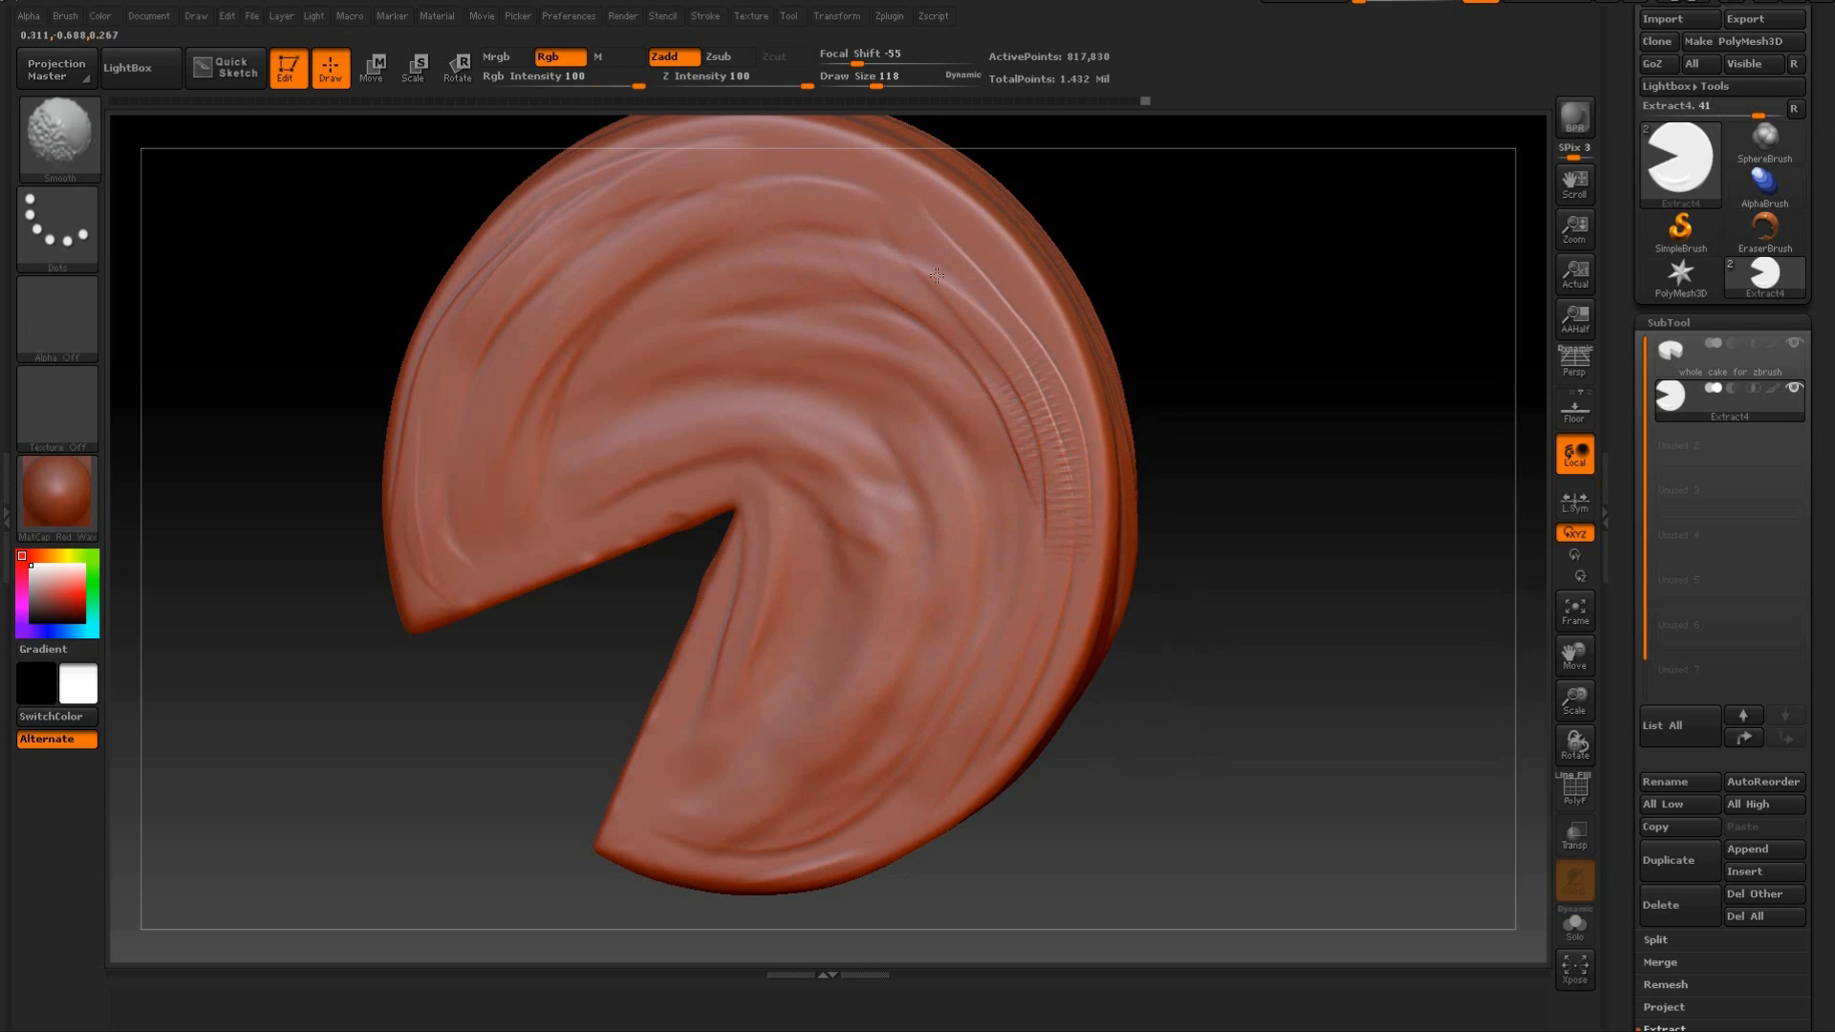
{"action": "left_click_drag", "start_coordinate": [918, 200], "coordinate": [1042, 383]}
{"action": "left_click_drag", "start_coordinate": [784, 183], "coordinate": [913, 205]}
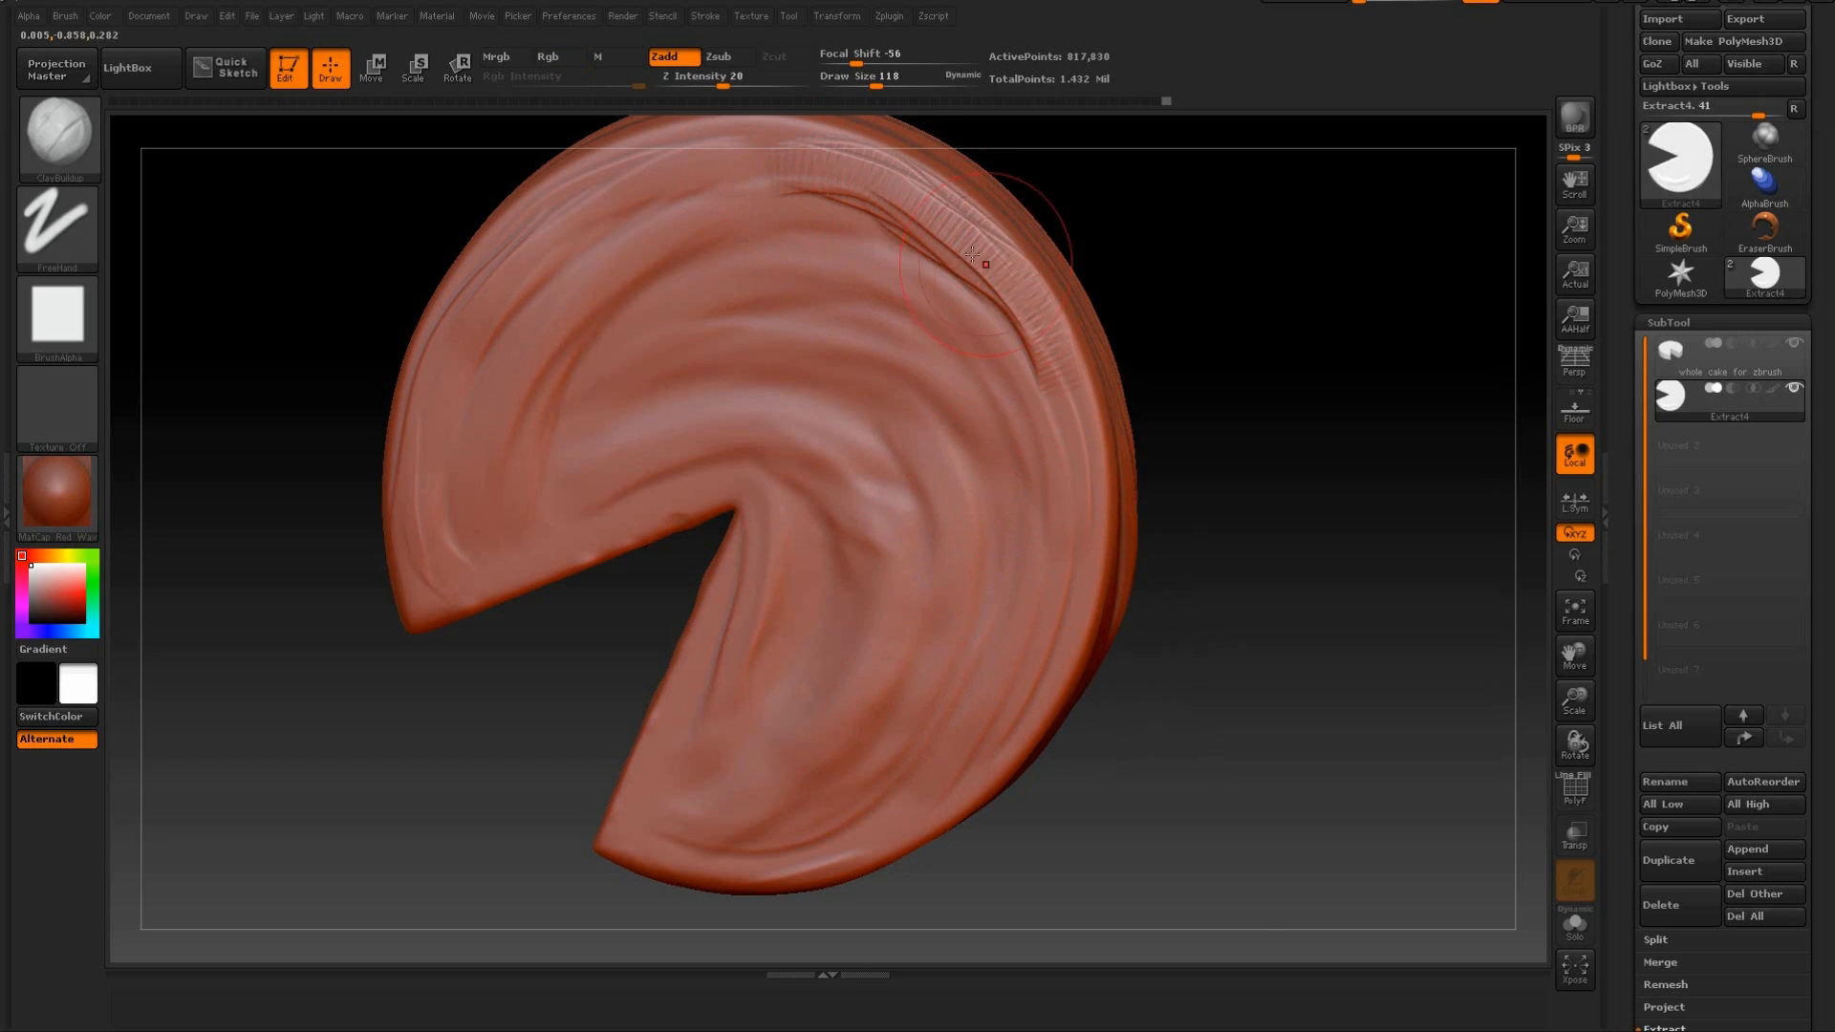
{"action": "key", "text": "shift"}
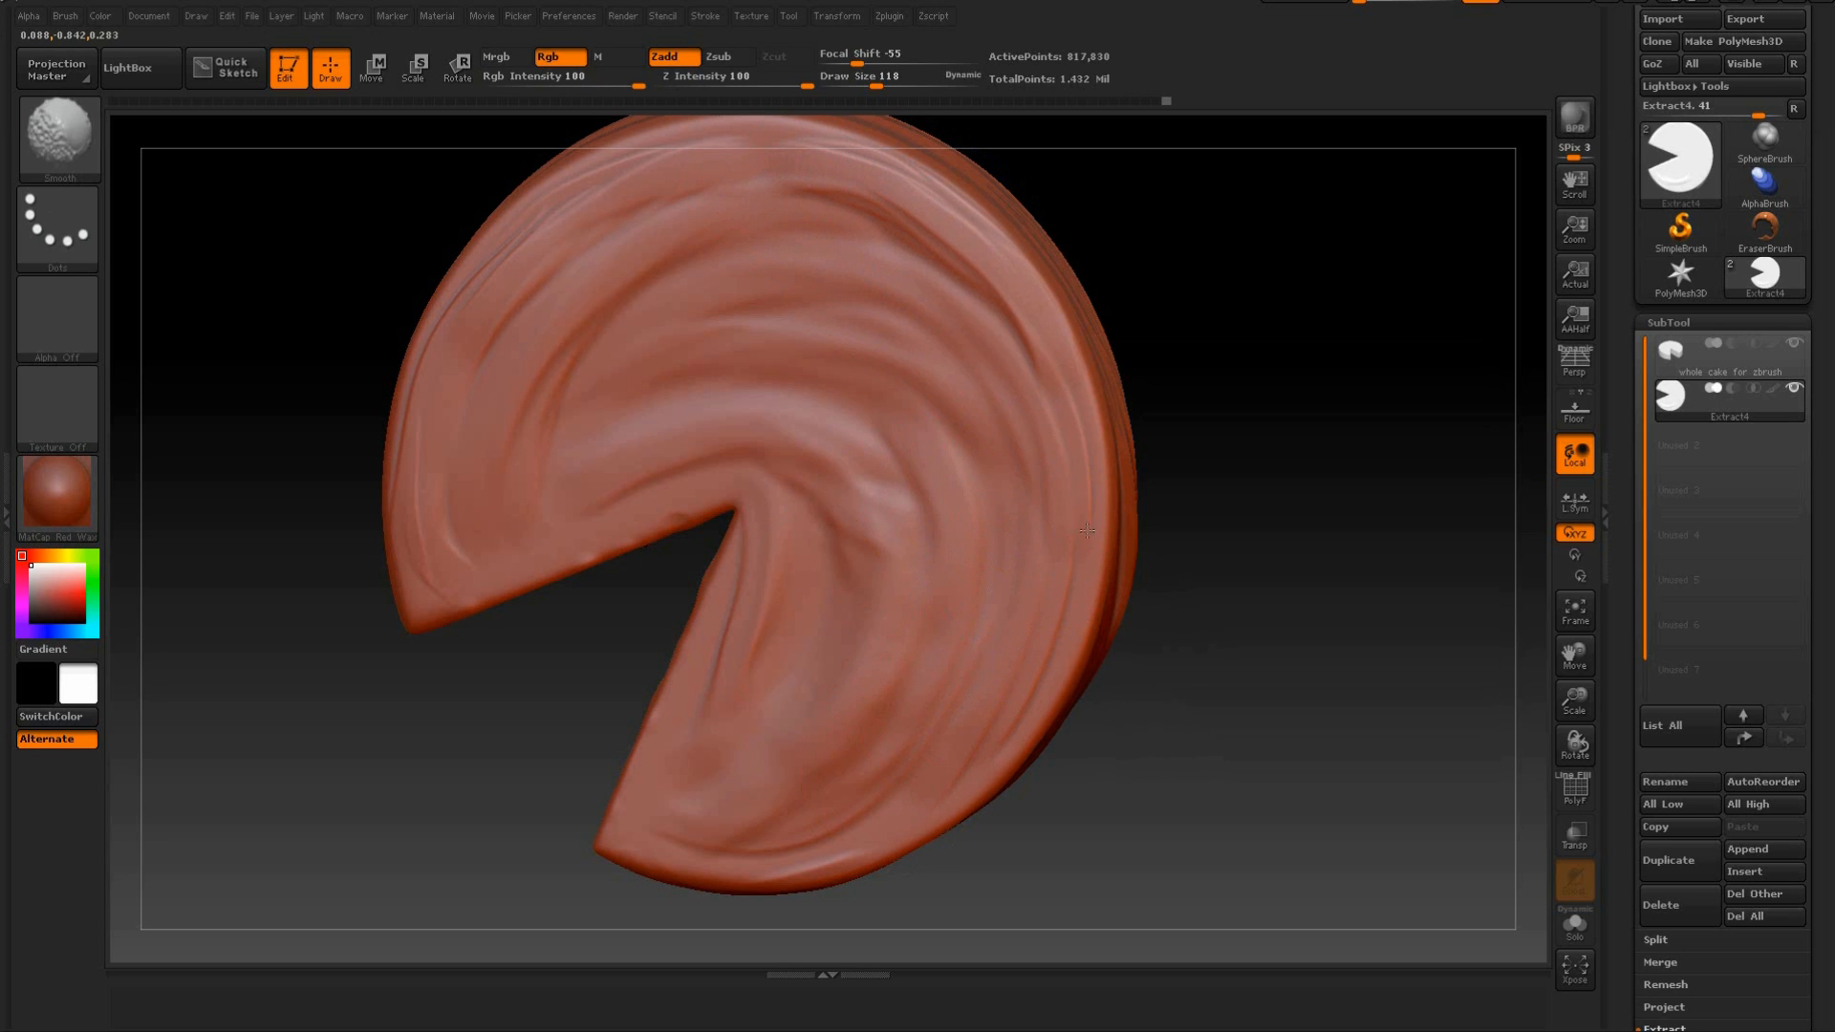
Sculpt a curved fold across the top face's section above the cut and smooth it into the swirl.
{"action": "left_click_drag", "start_coordinate": [531, 458], "coordinate": [531, 526]}
{"action": "left_click_drag", "start_coordinate": [679, 248], "coordinate": [626, 310]}
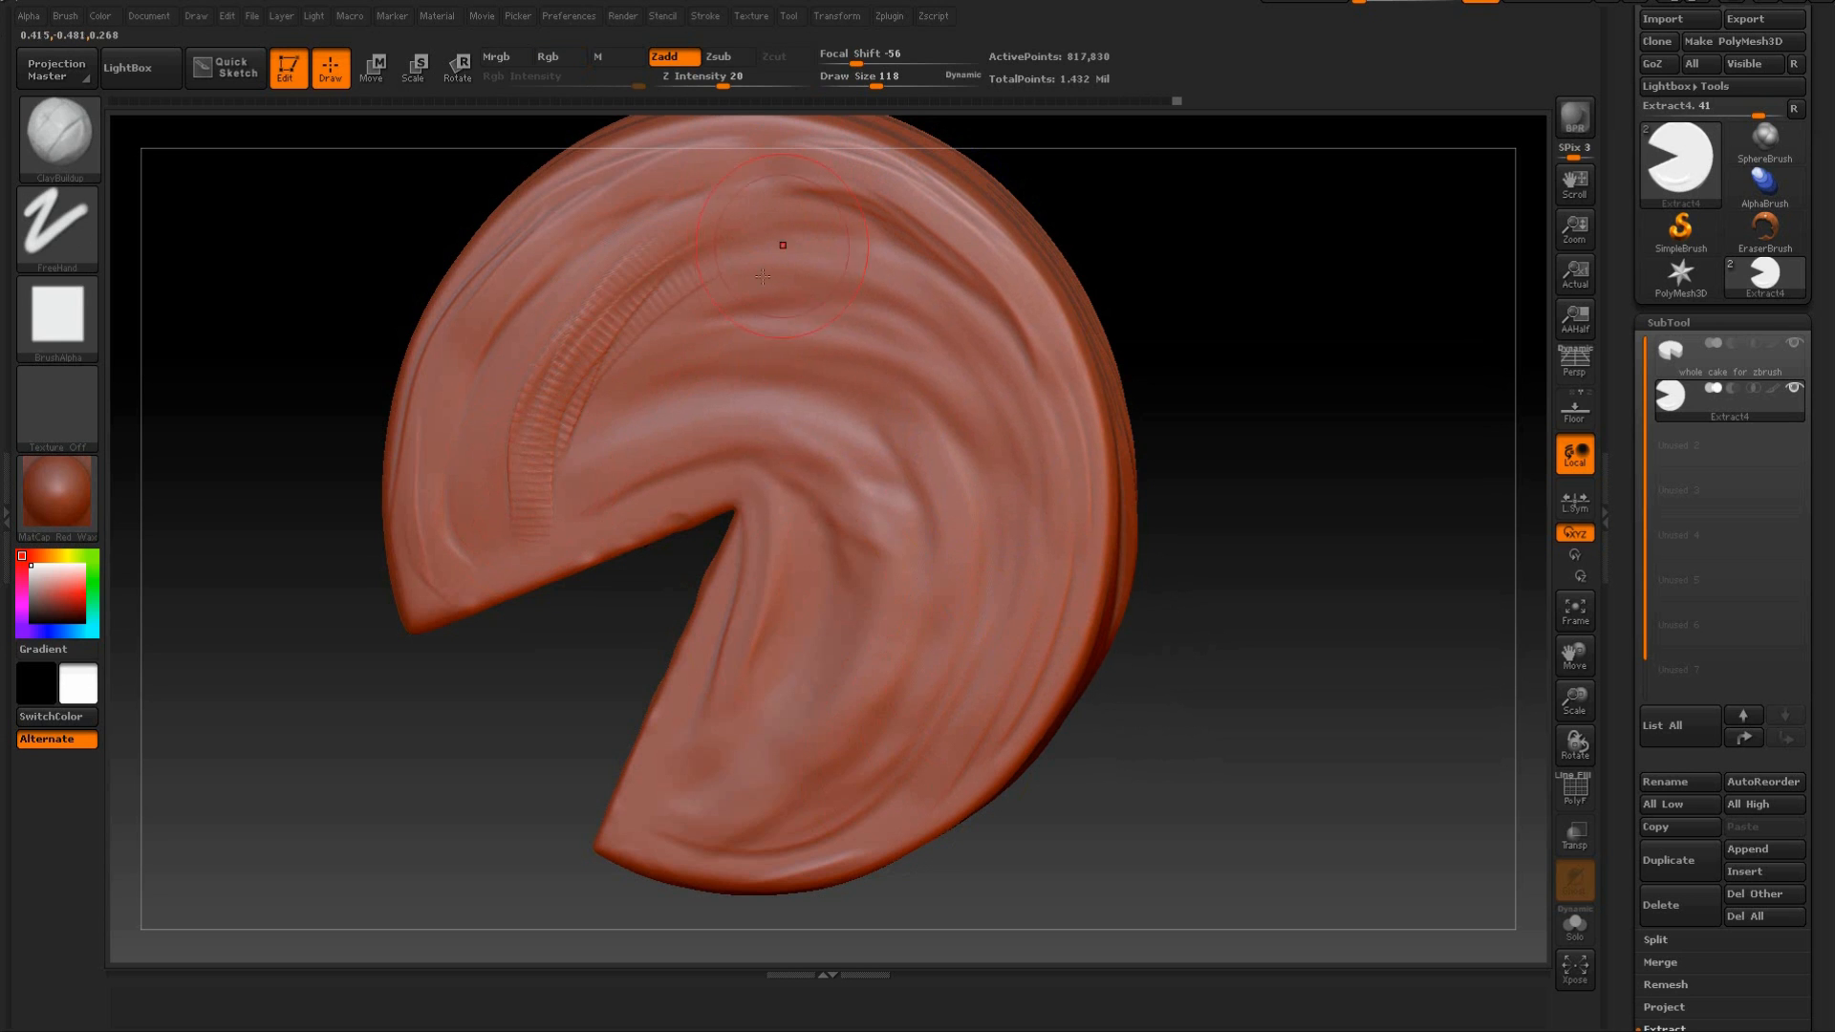
{"action": "key", "text": "shift"}
Sculpt overlapping arcs on the top face around the wedge tip and smooth them.
{"action": "mouse_move", "coordinate": [1271, 440]}
{"action": "left_mouse_down"}
{"action": "mouse_move", "coordinate": [1323, 426]}
{"action": "mouse_move", "coordinate": [1278, 422]}
{"action": "mouse_move", "coordinate": [1270, 398]}
{"action": "mouse_move", "coordinate": [1335, 557]}
{"action": "mouse_move", "coordinate": [924, 529]}
{"action": "mouse_move", "coordinate": [942, 491]}
{"action": "mouse_move", "coordinate": [819, 484]}
{"action": "left_mouse_up"}
{"action": "mouse_move", "coordinate": [994, 518]}
{"action": "left_mouse_down"}
{"action": "mouse_move", "coordinate": [841, 399]}
{"action": "mouse_move", "coordinate": [633, 571]}
{"action": "left_mouse_up"}
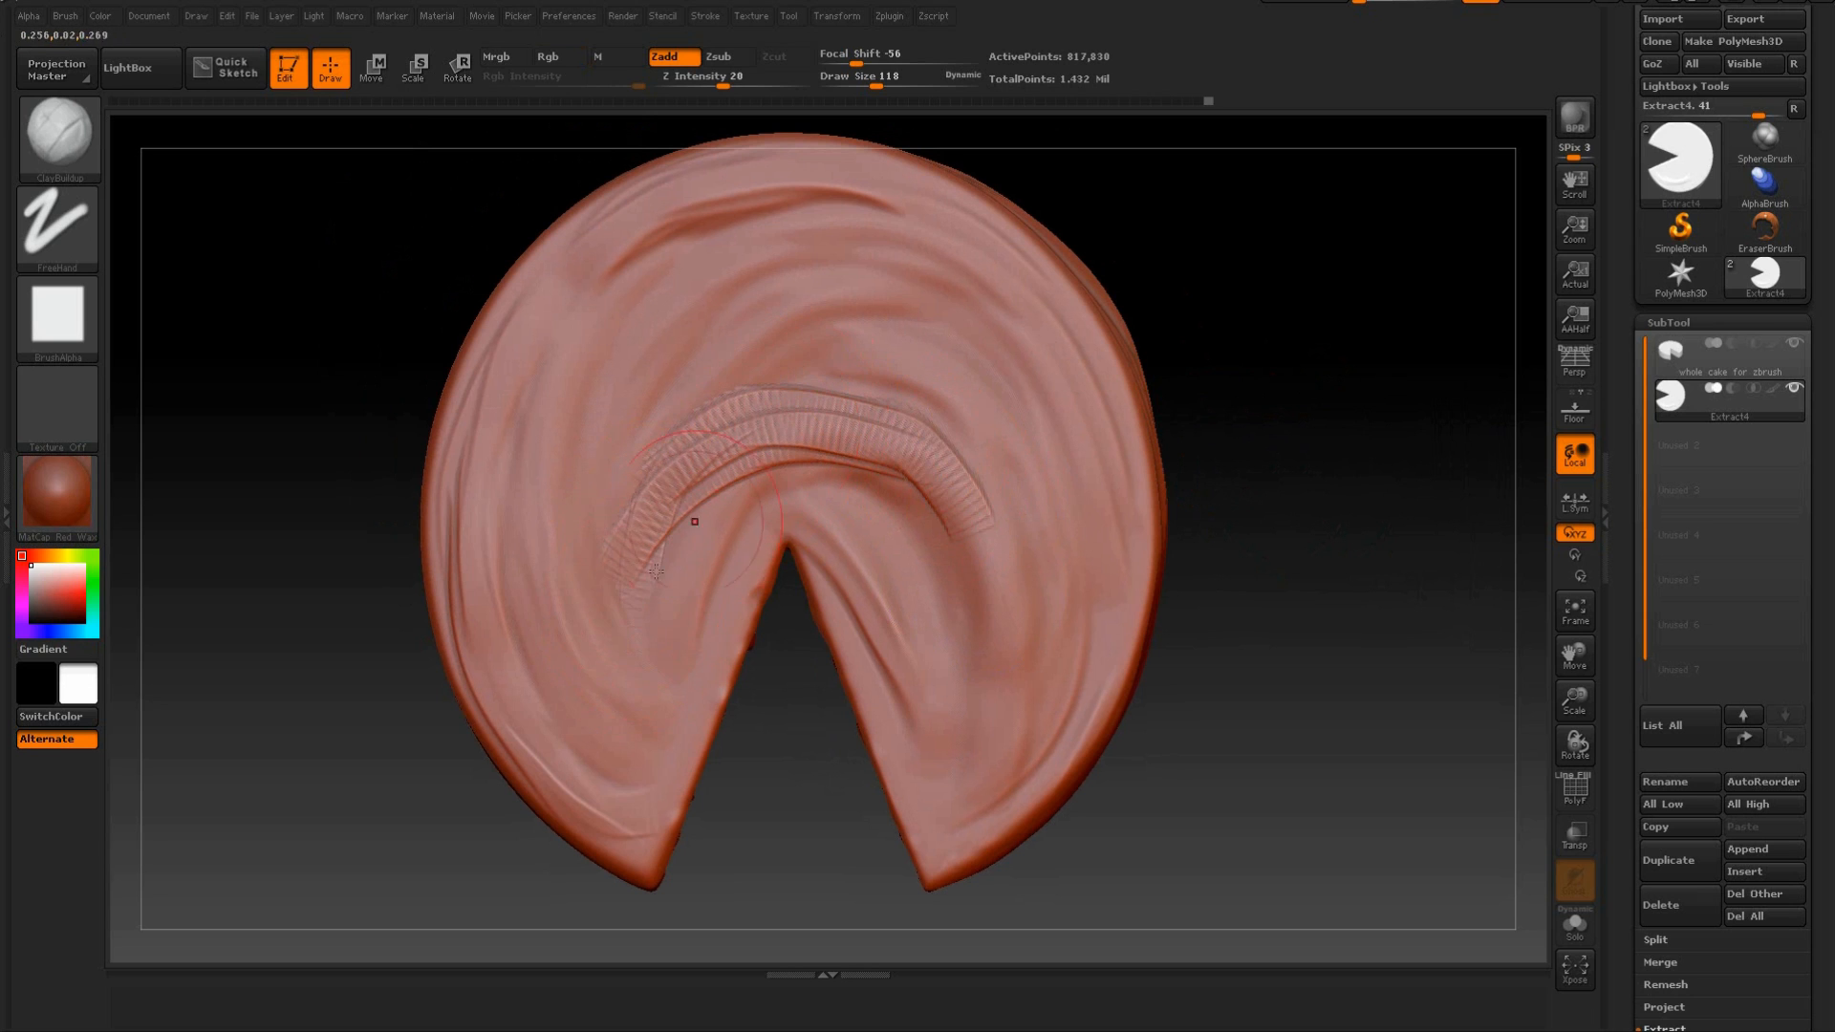
{"action": "key", "text": "shift"}
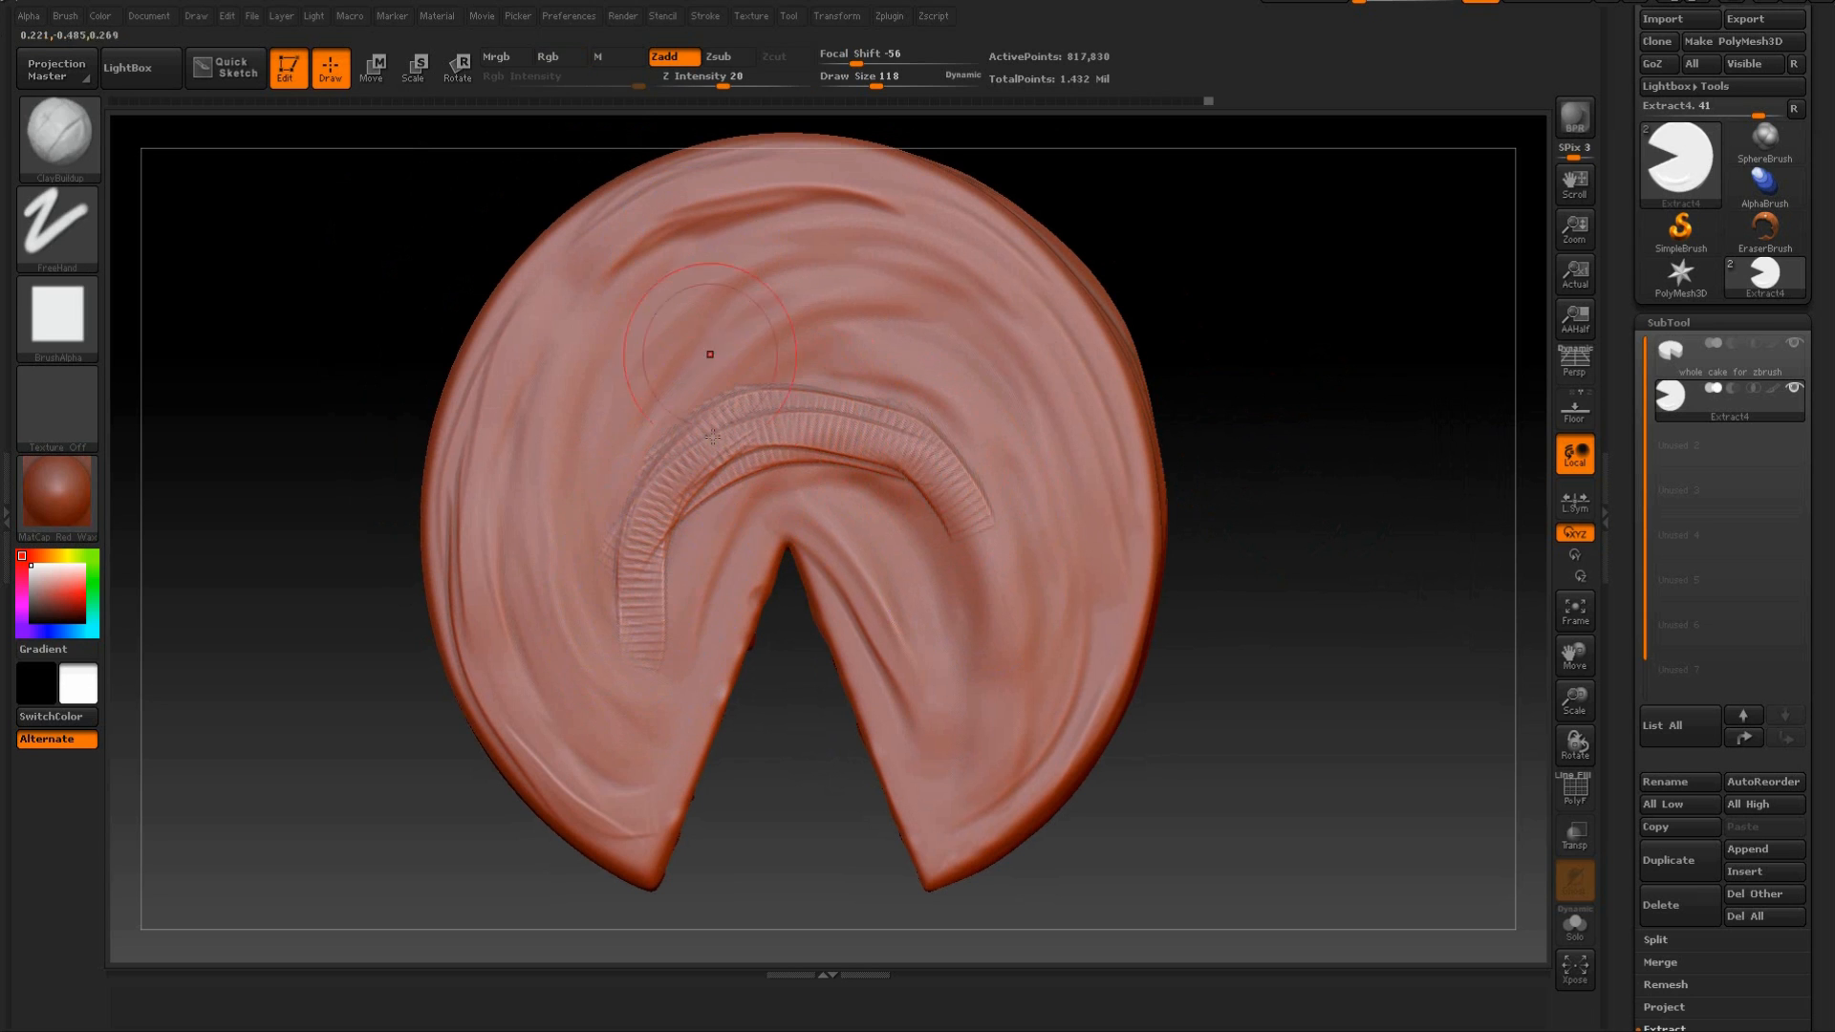
{"action": "key", "text": "shift"}
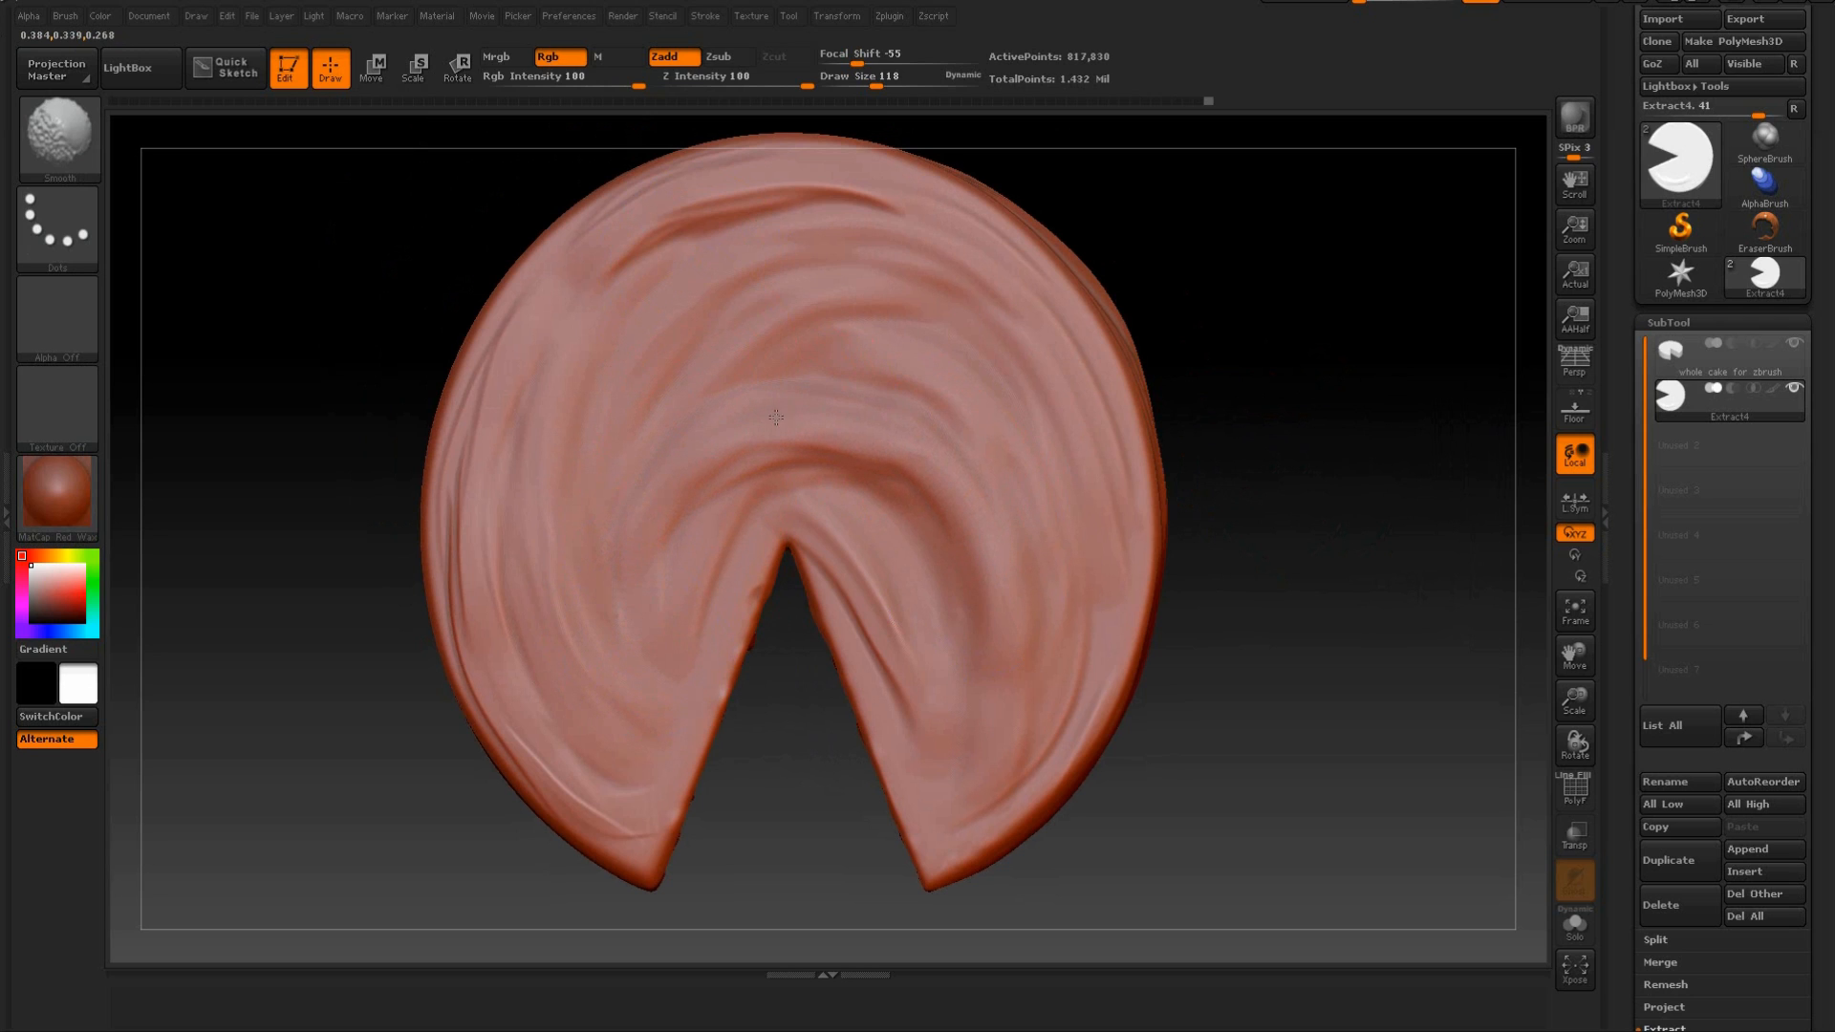
Soften the swirl beside the wedge tip and add a wider smoothed arc concentric with the tip's folds.
{"action": "mouse_move", "coordinate": [653, 480]}
{"action": "left_mouse_down", "text": "shift"}
{"action": "mouse_move", "coordinate": [713, 440]}
{"action": "mouse_move", "coordinate": [1138, 460]}
{"action": "mouse_move", "coordinate": [844, 412]}
{"action": "mouse_move", "coordinate": [937, 525]}
{"action": "mouse_move", "coordinate": [600, 439]}
{"action": "left_mouse_up", "text": "shift"}
{"action": "key", "text": "shift"}
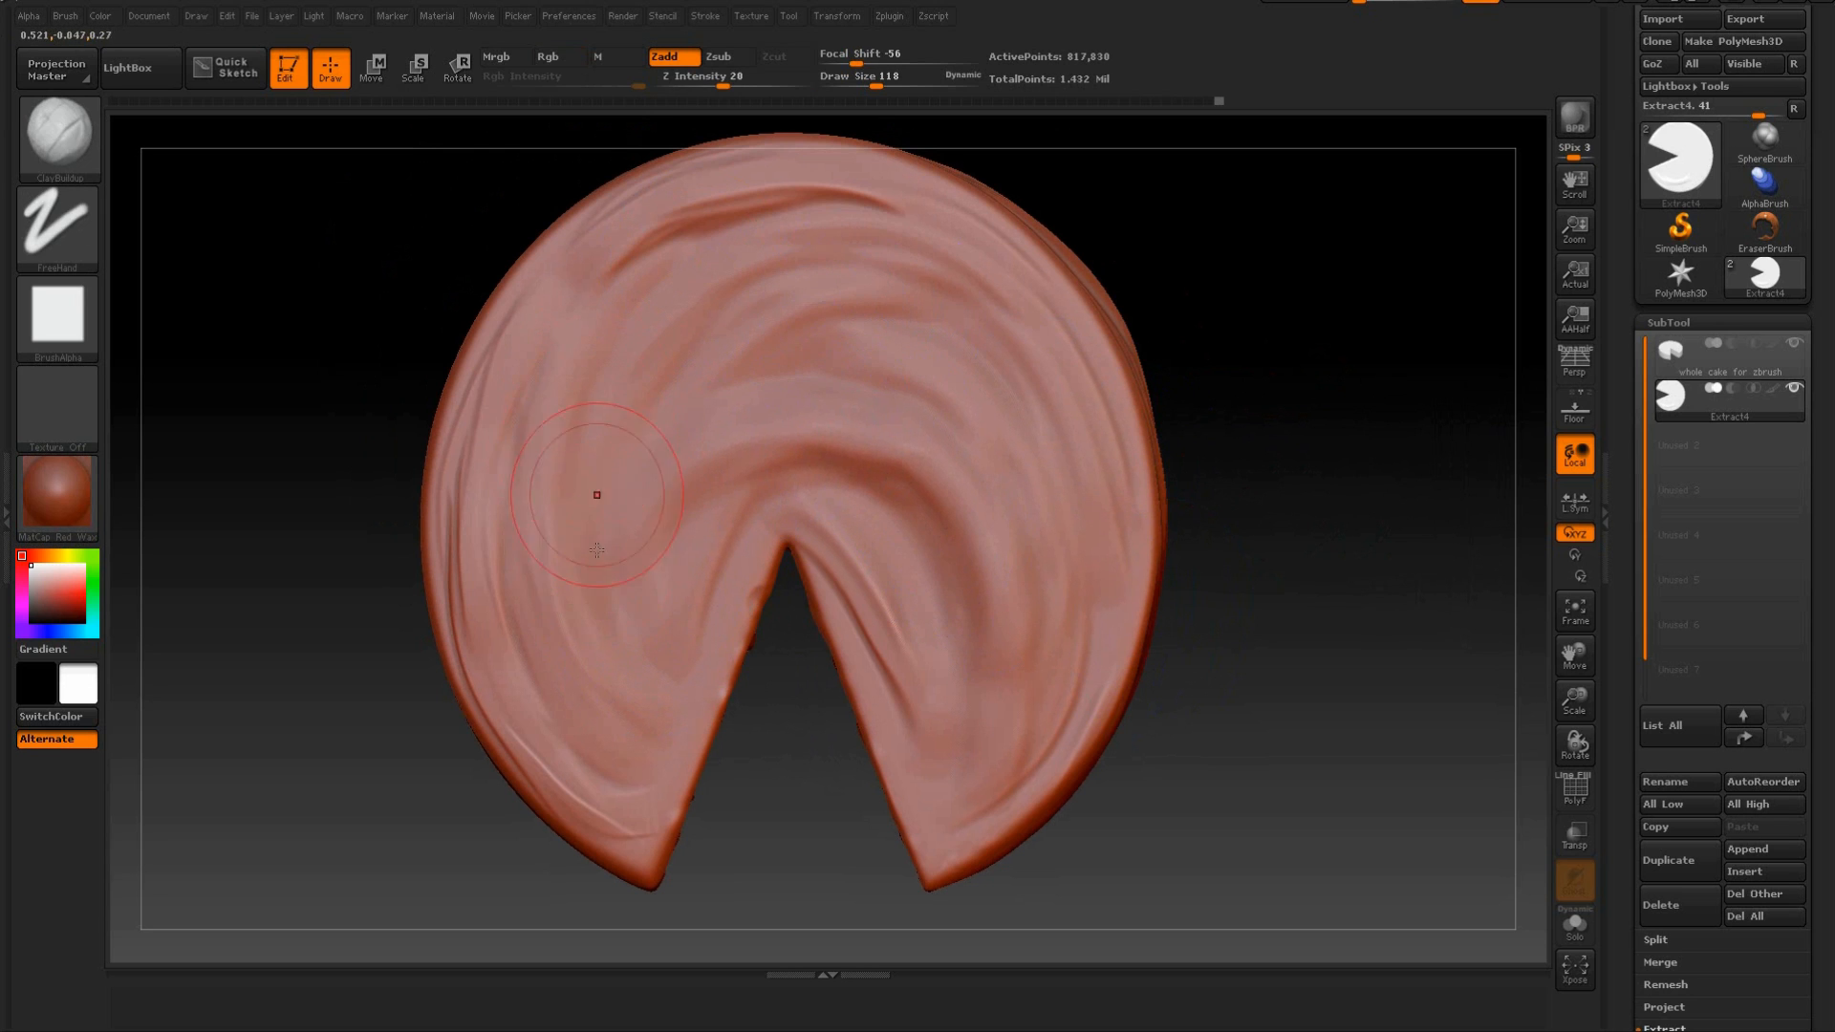
{"action": "mouse_move", "coordinate": [584, 491]}
{"action": "left_mouse_down", "text": "shift"}
{"action": "mouse_move", "coordinate": [635, 544]}
{"action": "mouse_move", "coordinate": [593, 533]}
{"action": "mouse_move", "coordinate": [643, 545]}
{"action": "mouse_move", "coordinate": [630, 535]}
{"action": "left_mouse_up", "text": "shift"}
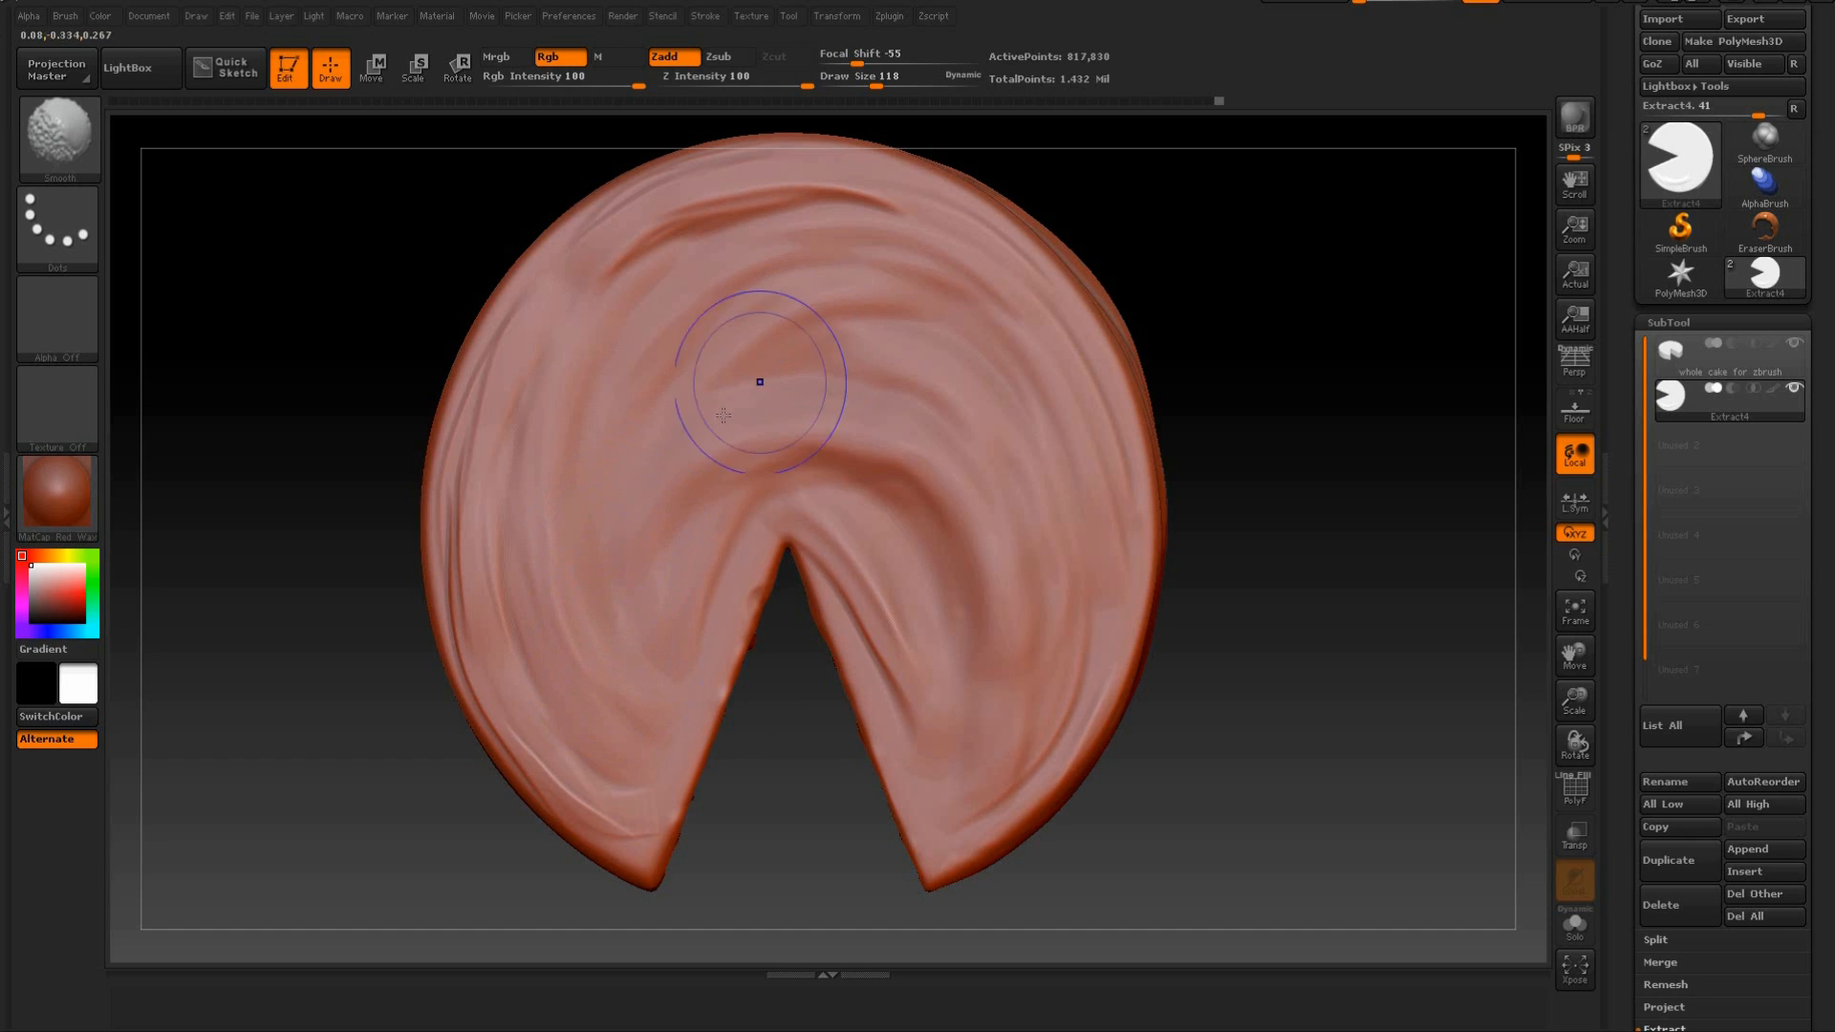
{"action": "key", "text": "shift"}
{"action": "mouse_move", "coordinate": [578, 626]}
{"action": "left_mouse_down"}
{"action": "mouse_move", "coordinate": [965, 406]}
{"action": "mouse_move", "coordinate": [665, 459]}
{"action": "left_mouse_up"}
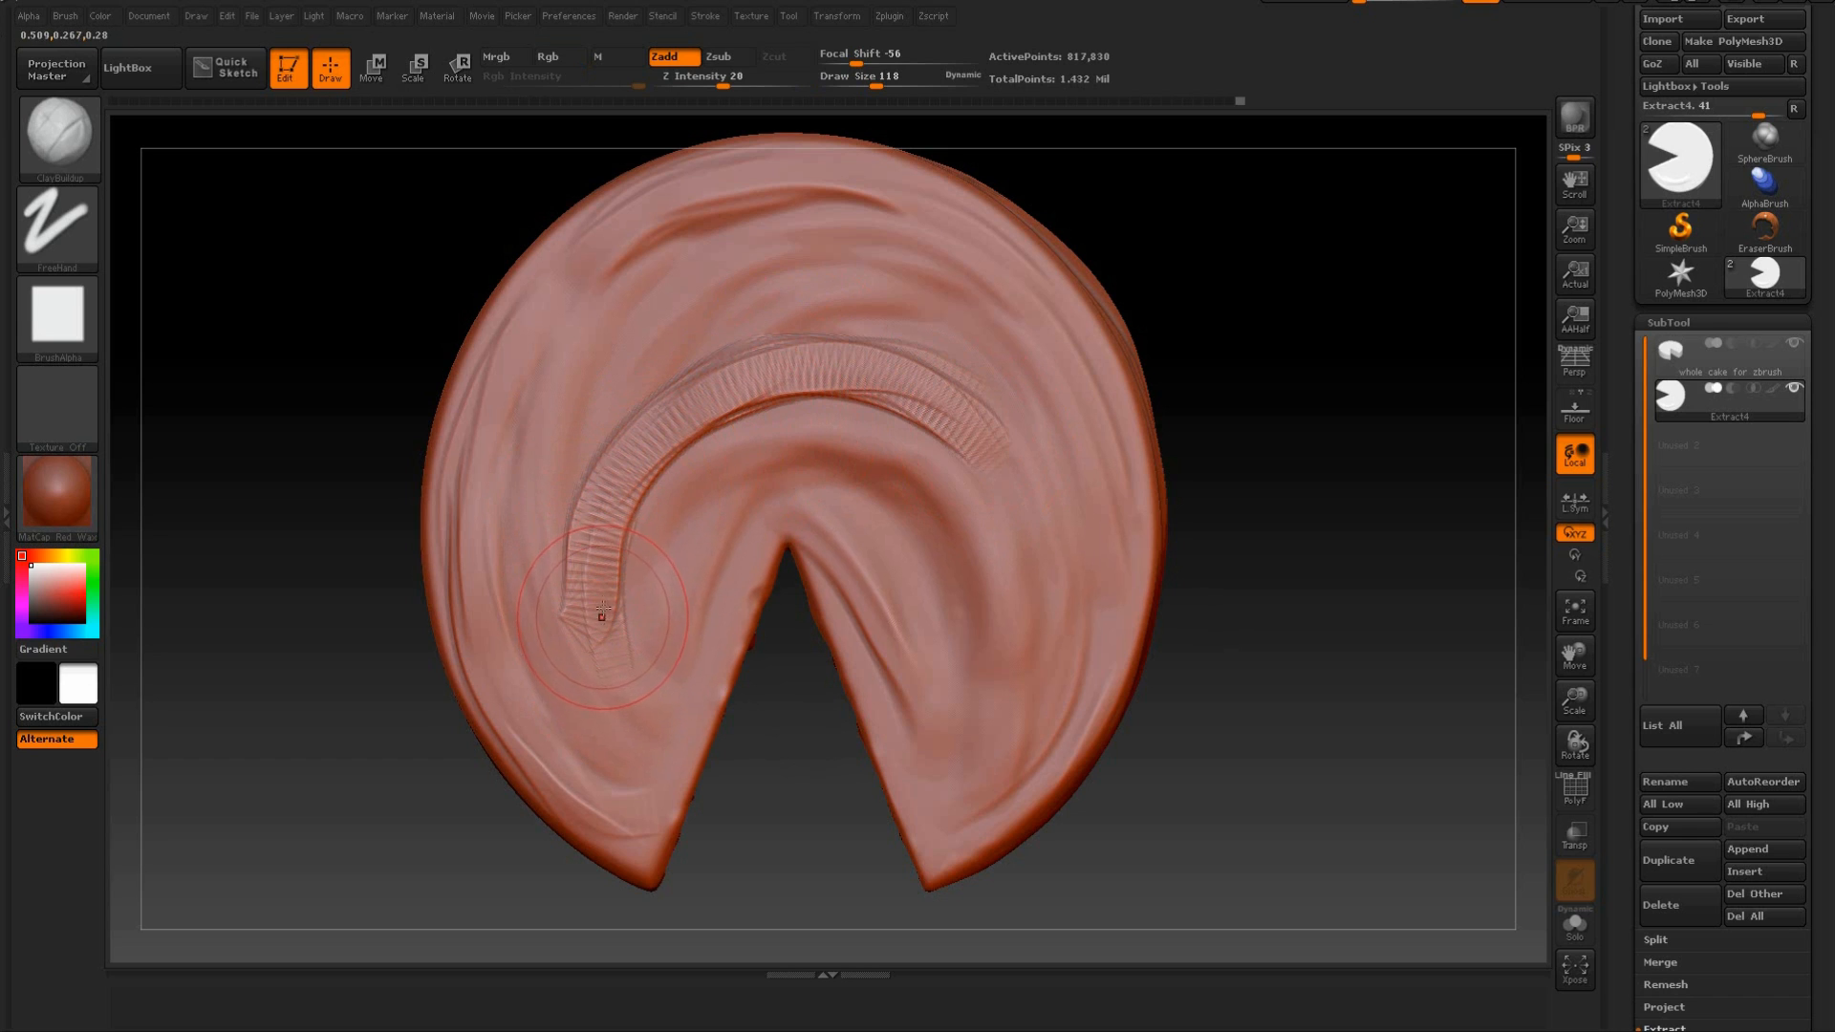
{"action": "key", "text": "shift"}
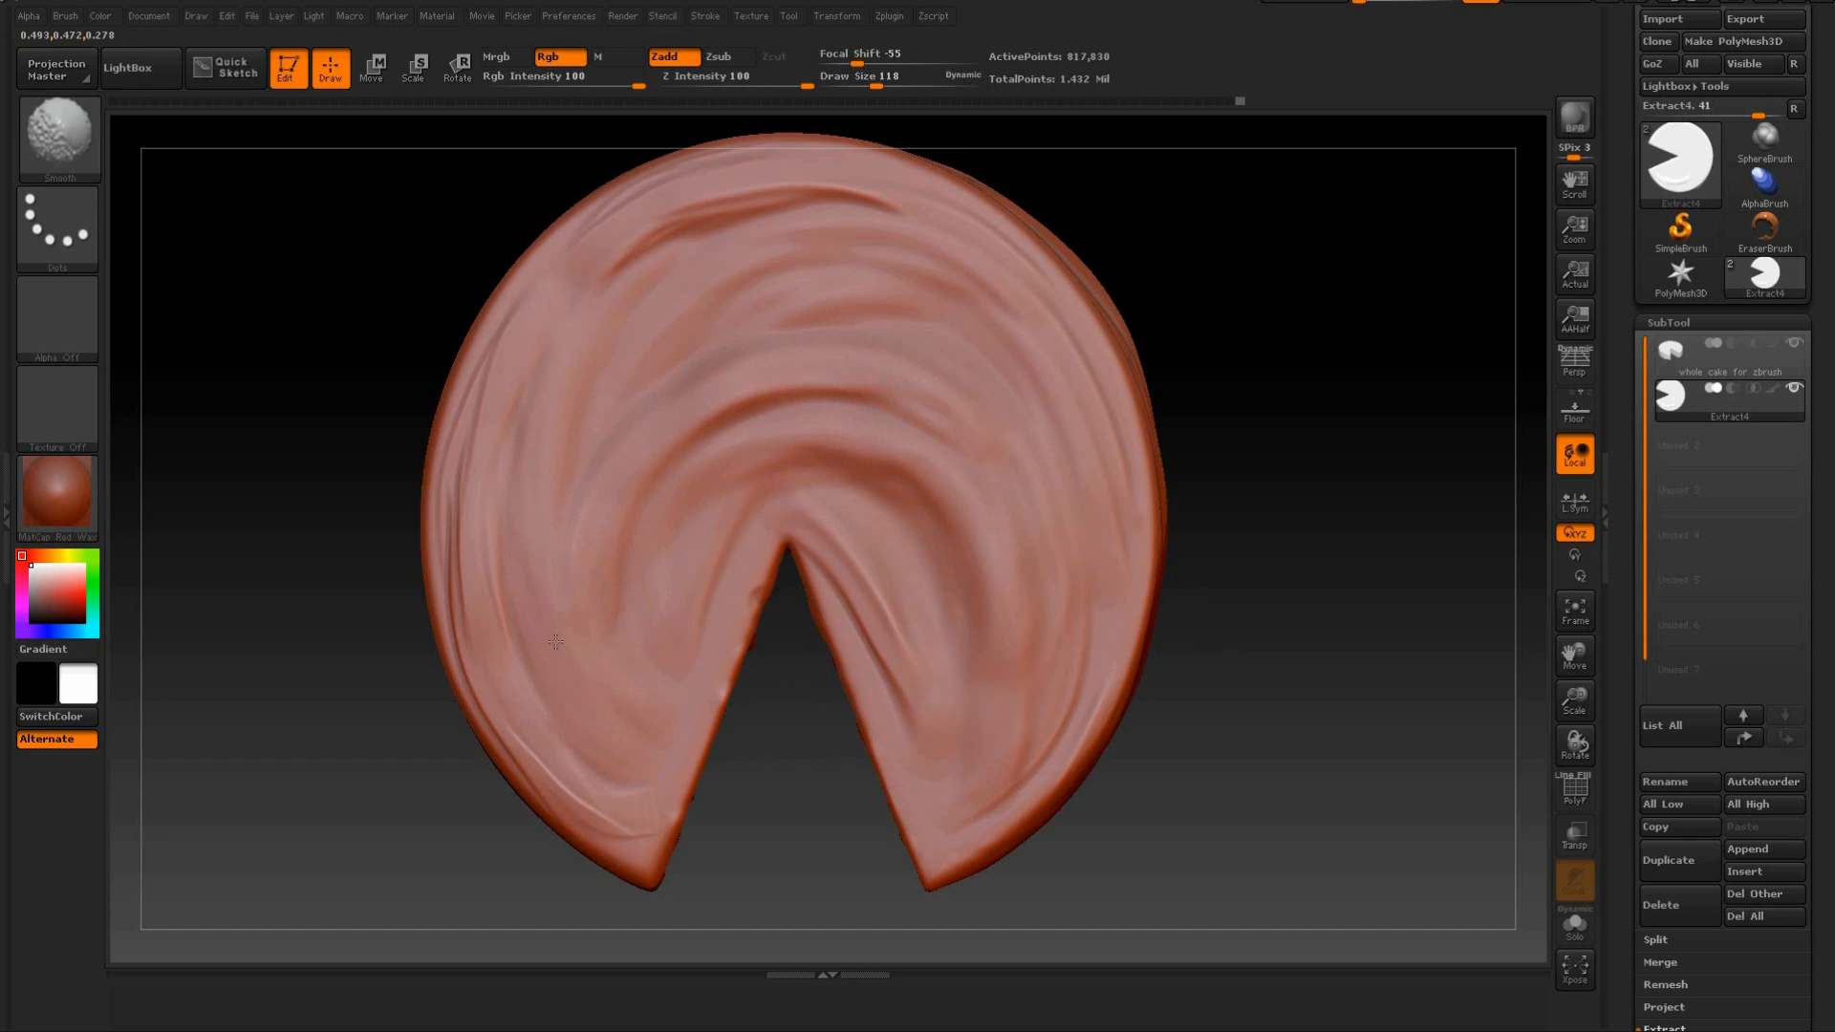
Sculpt sweeping folds midway between the wedge tip and the rim of the top face and smooth them.
{"action": "left_click_drag", "start_coordinate": [556, 641], "coordinate": [546, 602], "text": "shift"}
{"action": "left_click_drag", "start_coordinate": [323, 256], "coordinate": [279, 302]}
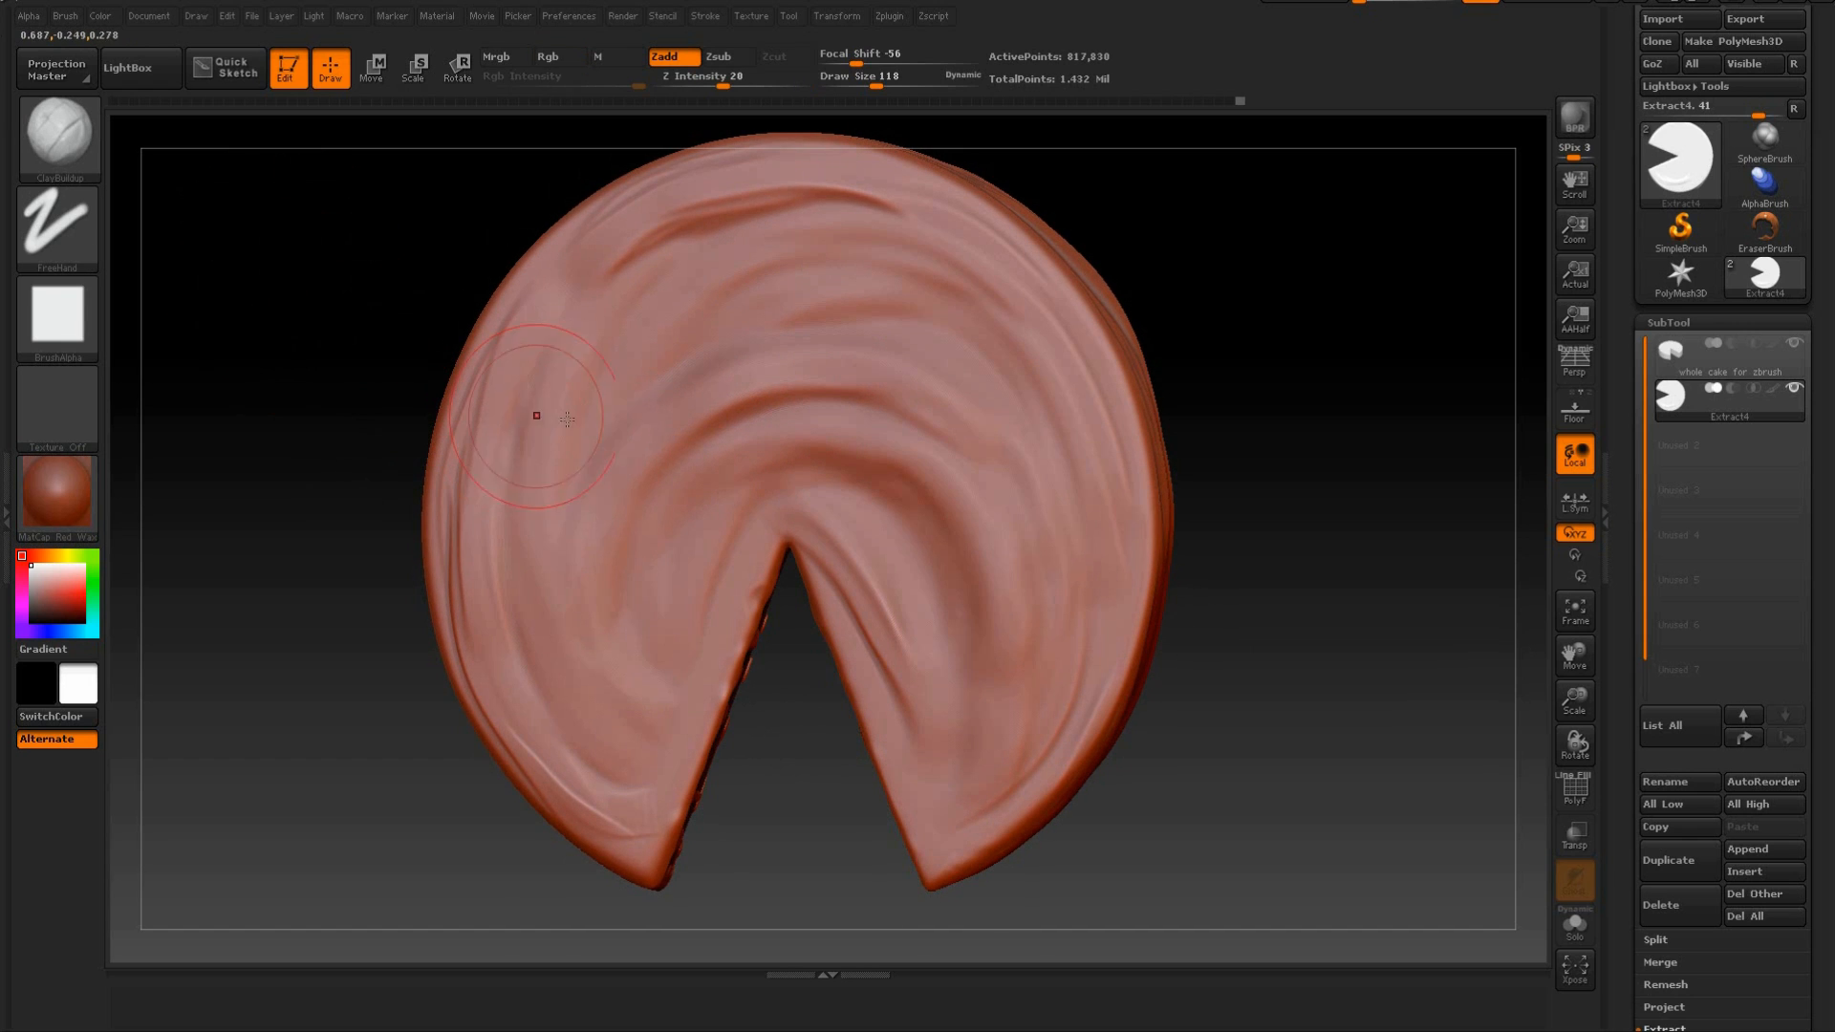
{"action": "key", "text": "shift"}
{"action": "mouse_move", "coordinate": [587, 458]}
{"action": "left_mouse_down", "text": "shift"}
{"action": "mouse_move", "coordinate": [578, 398]}
{"action": "mouse_move", "coordinate": [578, 471]}
{"action": "left_mouse_up", "text": "shift"}
{"action": "left_click_drag", "start_coordinate": [550, 584], "coordinate": [720, 268]}
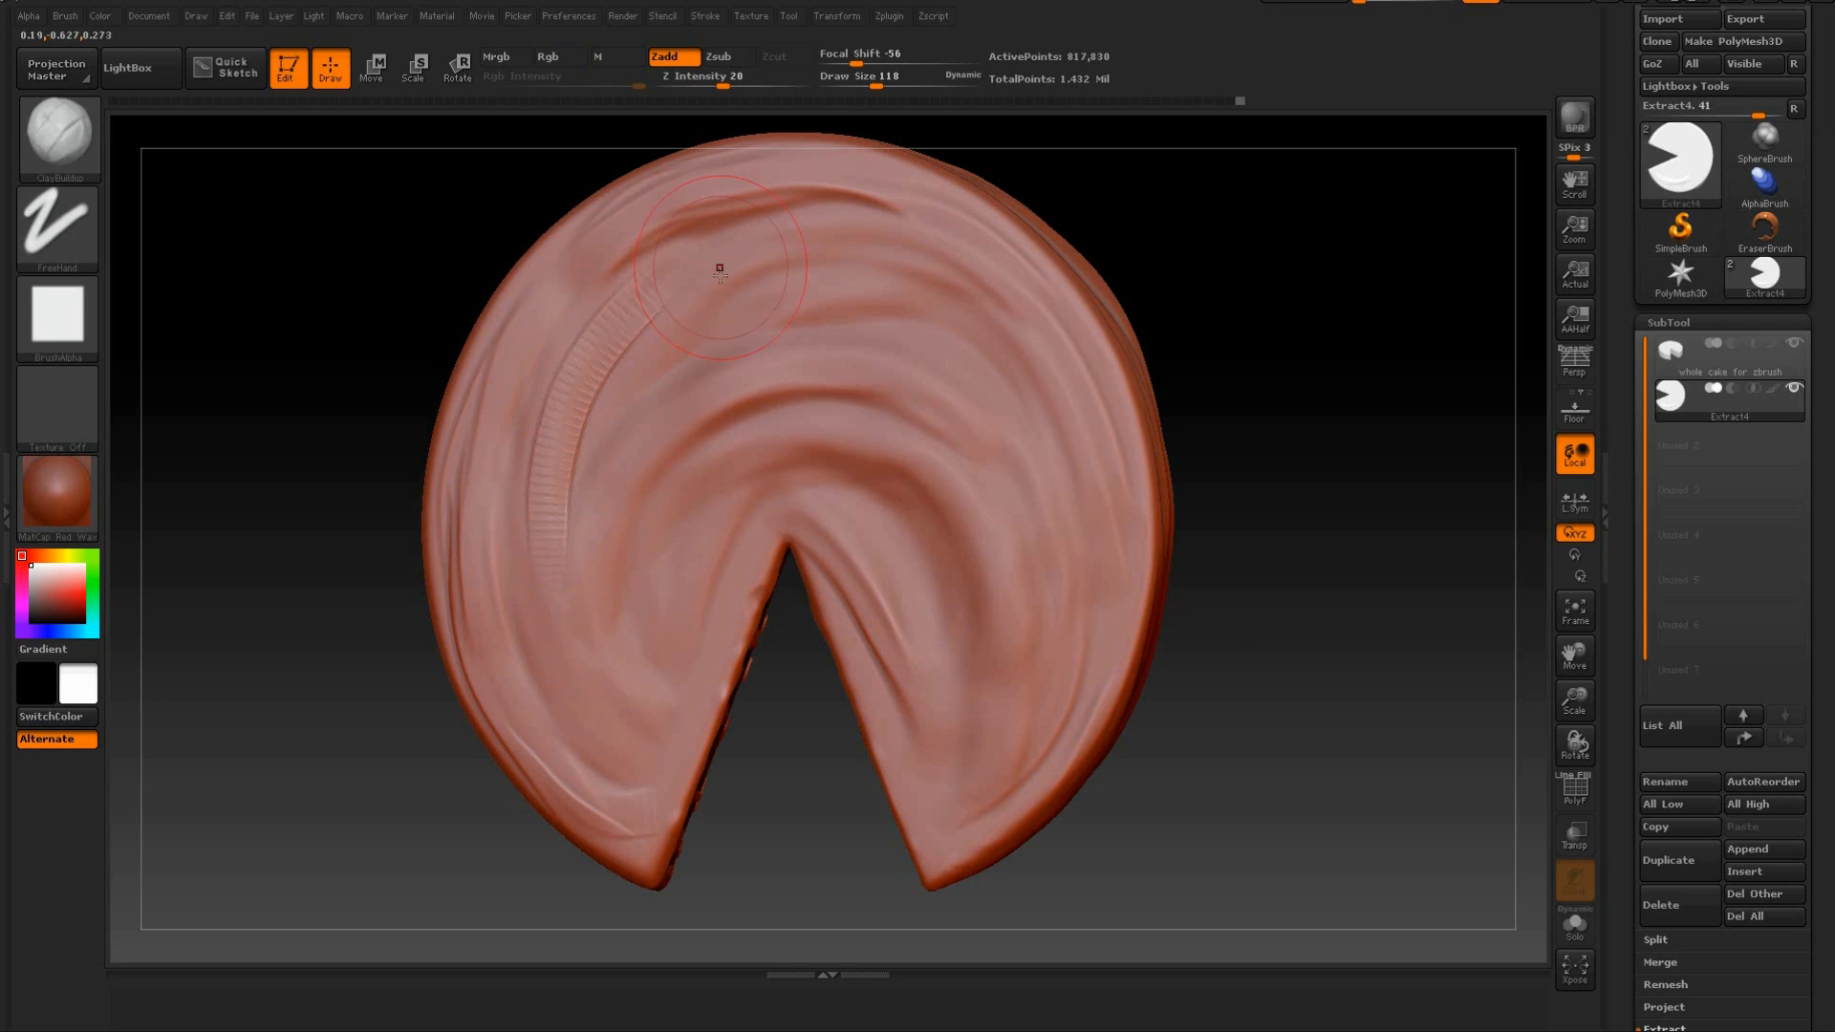
{"action": "mouse_move", "coordinate": [845, 232]}
{"action": "left_mouse_down"}
{"action": "mouse_move", "coordinate": [565, 471]}
{"action": "mouse_move", "coordinate": [710, 306]}
{"action": "left_mouse_up"}
{"action": "key", "text": "shift"}
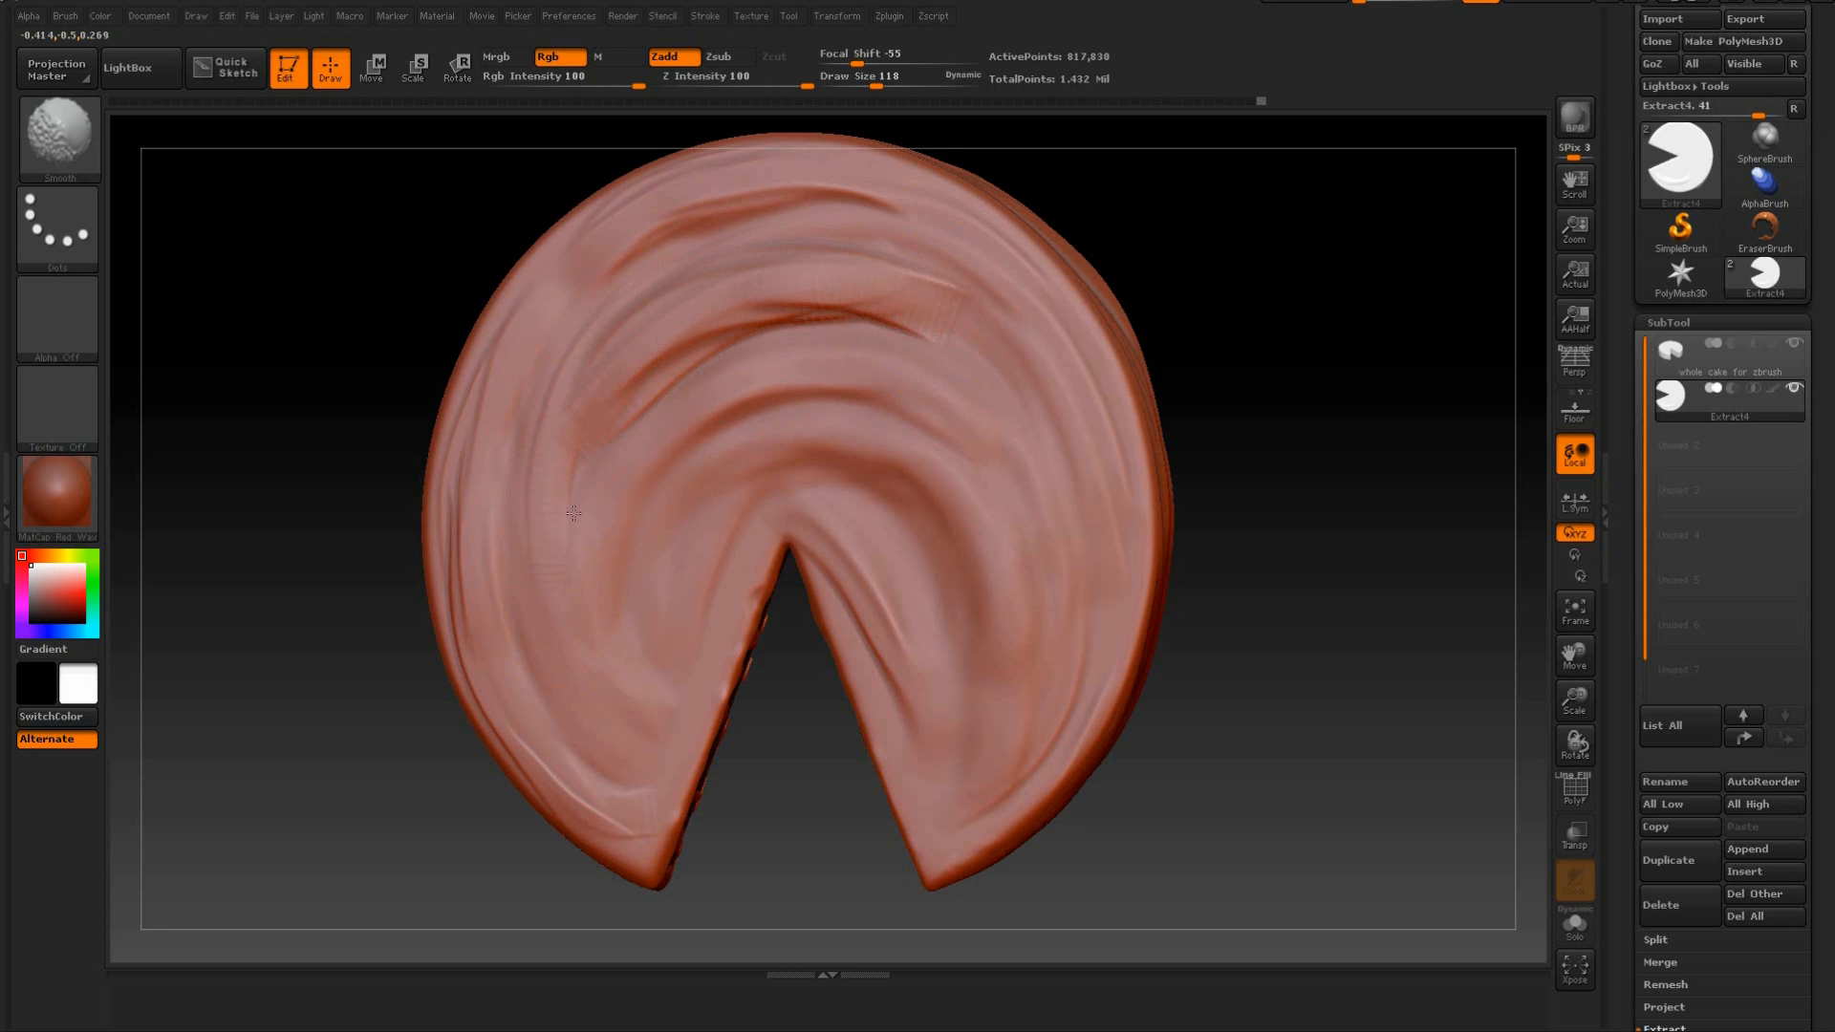
Sculpt a smoothed draped fold high on the plain outer wall beside the cut and add sagging strokes below it.
{"action": "mouse_move", "coordinate": [1307, 554]}
{"action": "left_mouse_down"}
{"action": "mouse_move", "coordinate": [1249, 421]}
{"action": "mouse_move", "coordinate": [1209, 465]}
{"action": "left_mouse_up"}
{"action": "left_click_drag", "start_coordinate": [791, 772], "coordinate": [728, 544]}
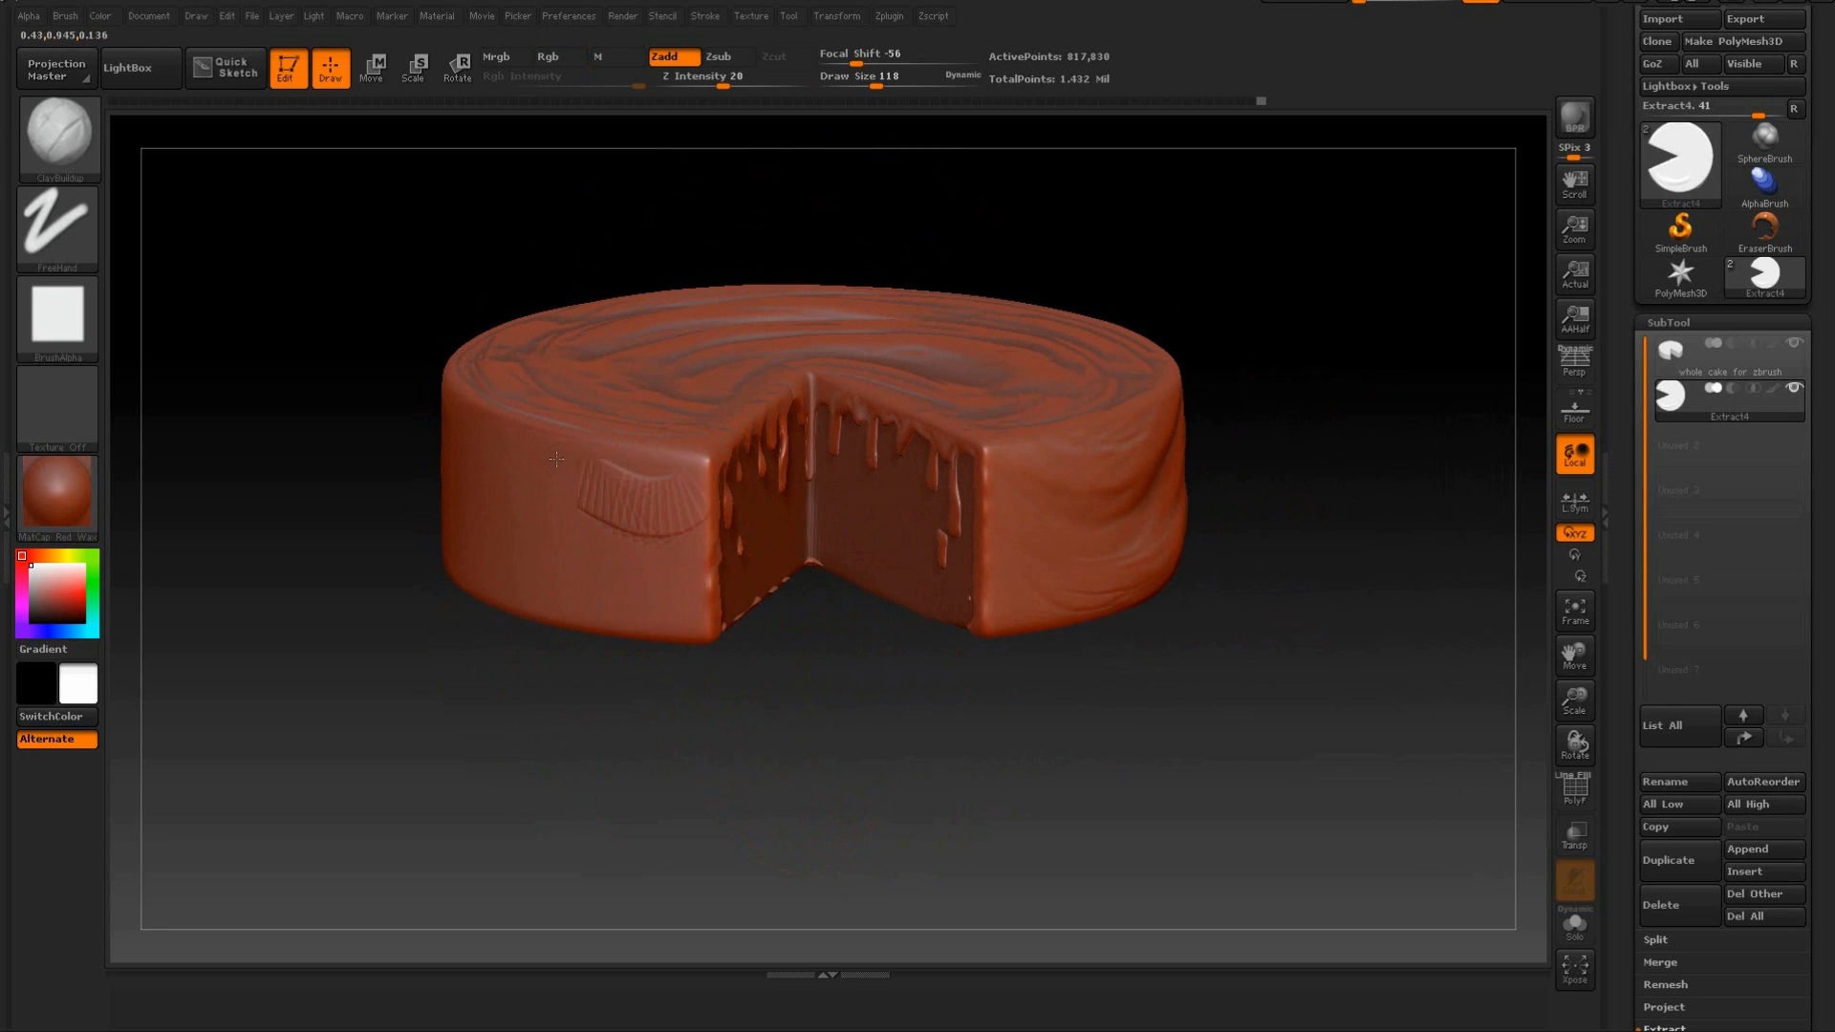
{"action": "key", "text": "shift"}
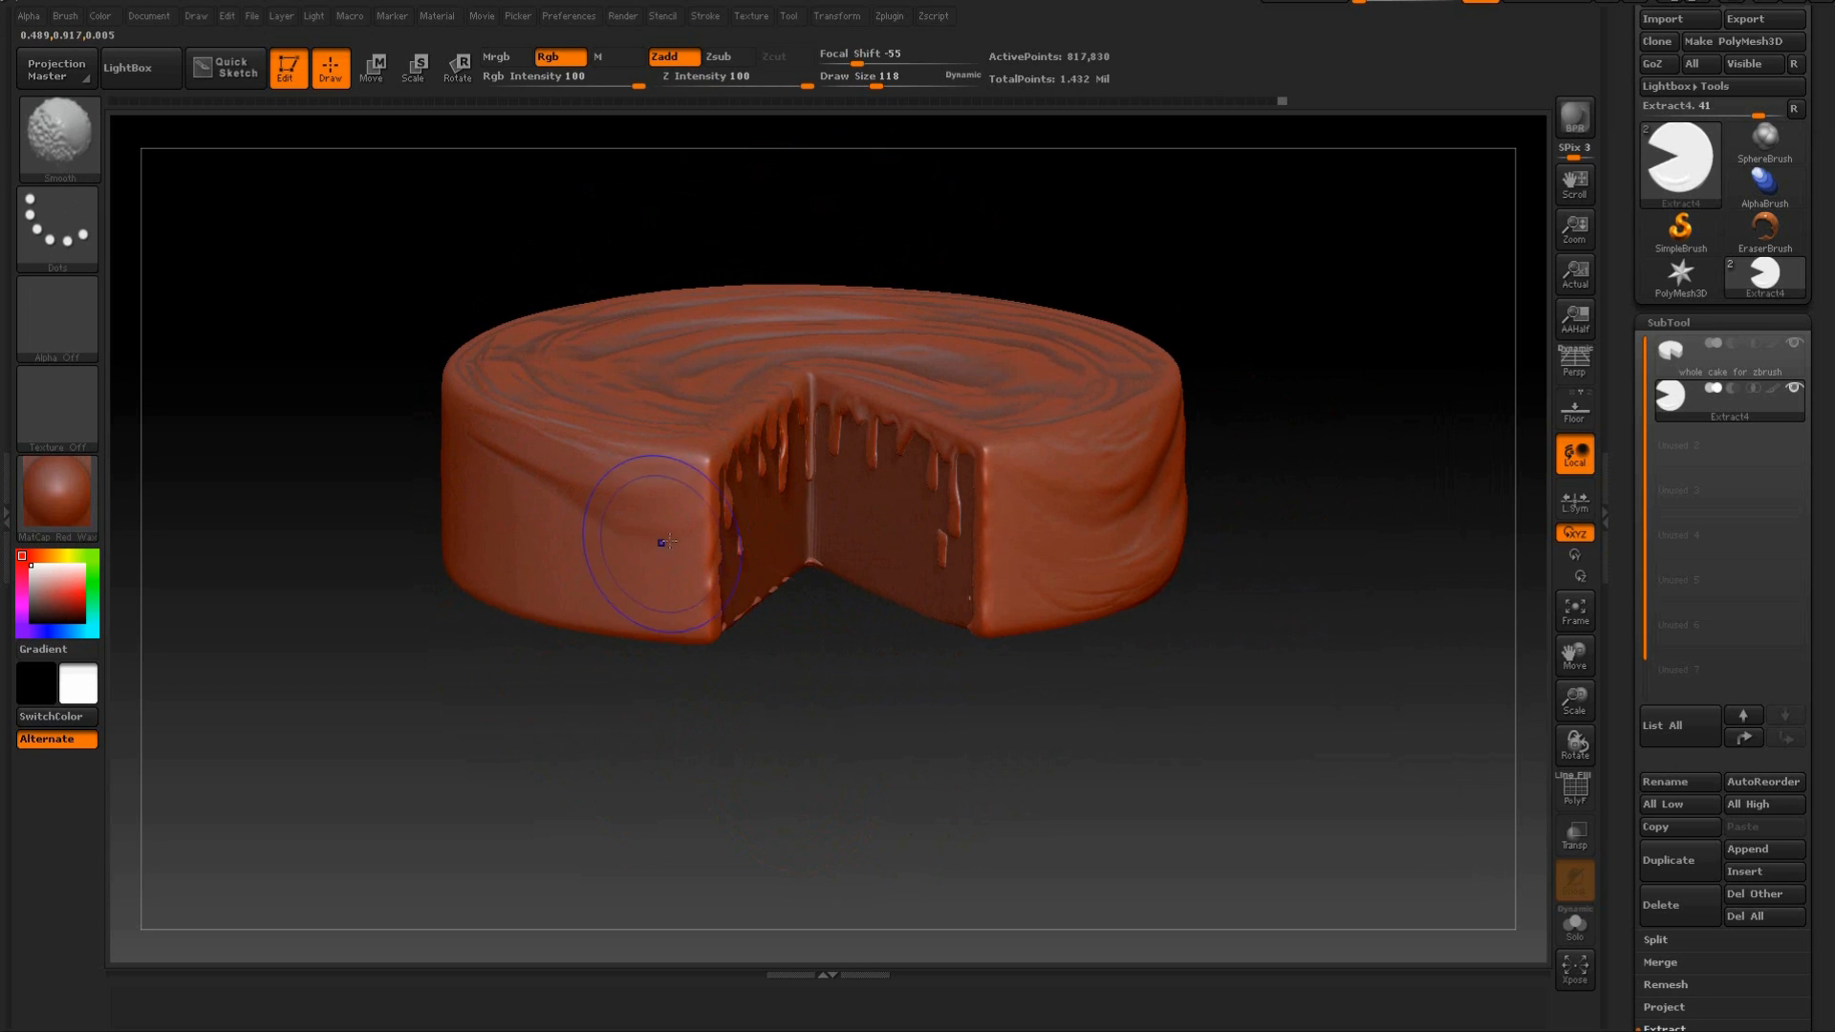
{"action": "left_click_drag", "start_coordinate": [493, 470], "coordinate": [629, 526]}
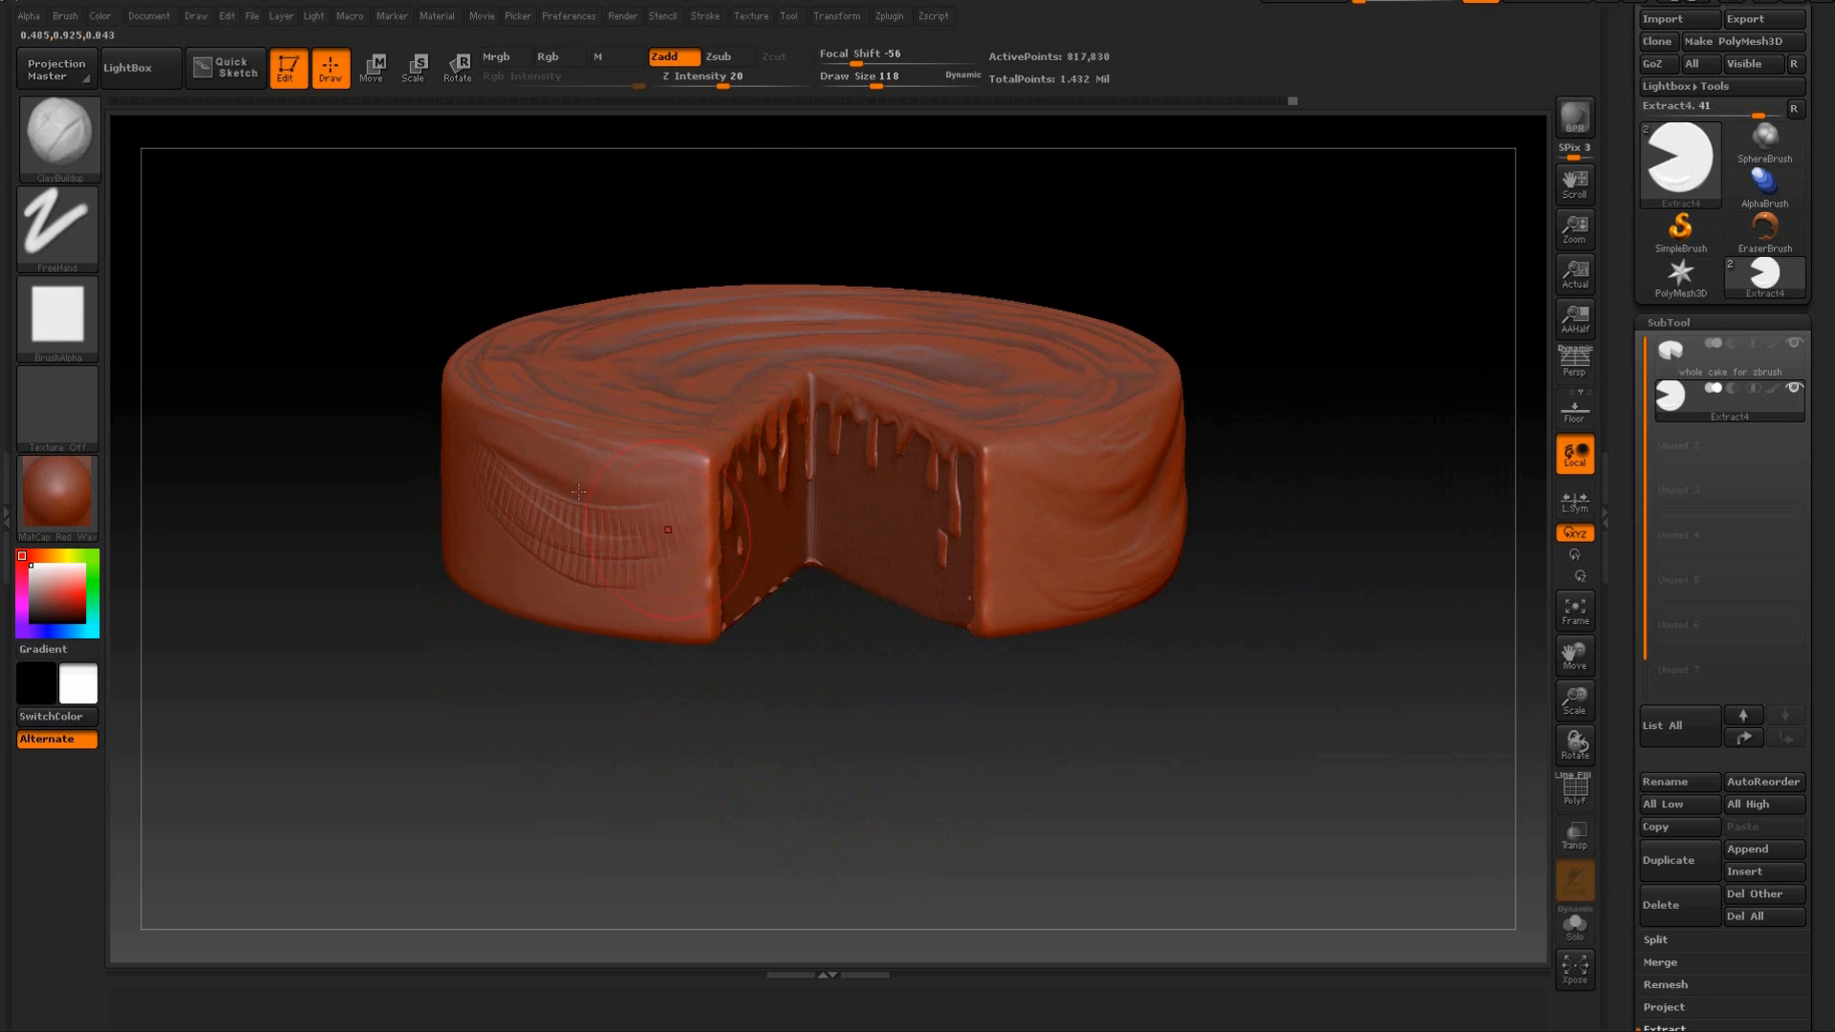
Build up more sagging folds on the outer wall toward the cut edge and smooth them into drapes.
{"action": "mouse_move", "coordinate": [731, 659]}
{"action": "left_mouse_down"}
{"action": "mouse_move", "coordinate": [794, 631]}
{"action": "mouse_move", "coordinate": [683, 611]}
{"action": "left_mouse_up"}
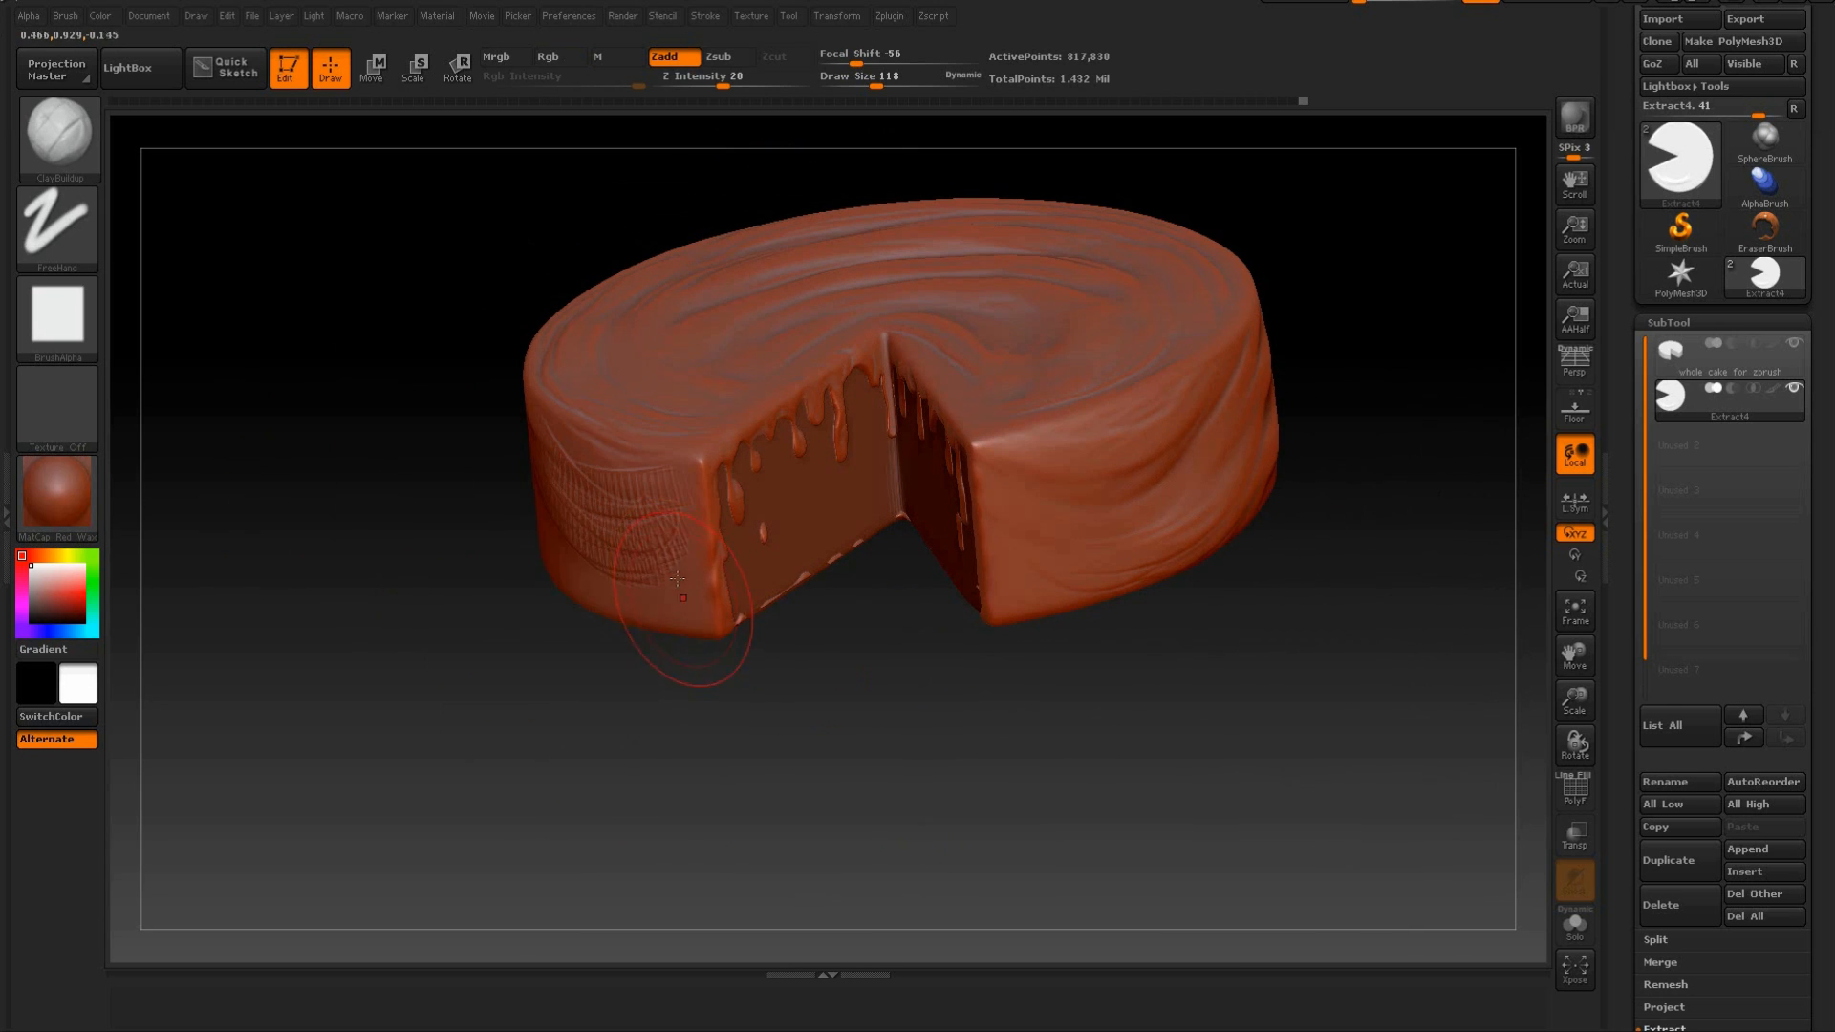
{"action": "left_click_drag", "start_coordinate": [622, 683], "coordinate": [700, 629]}
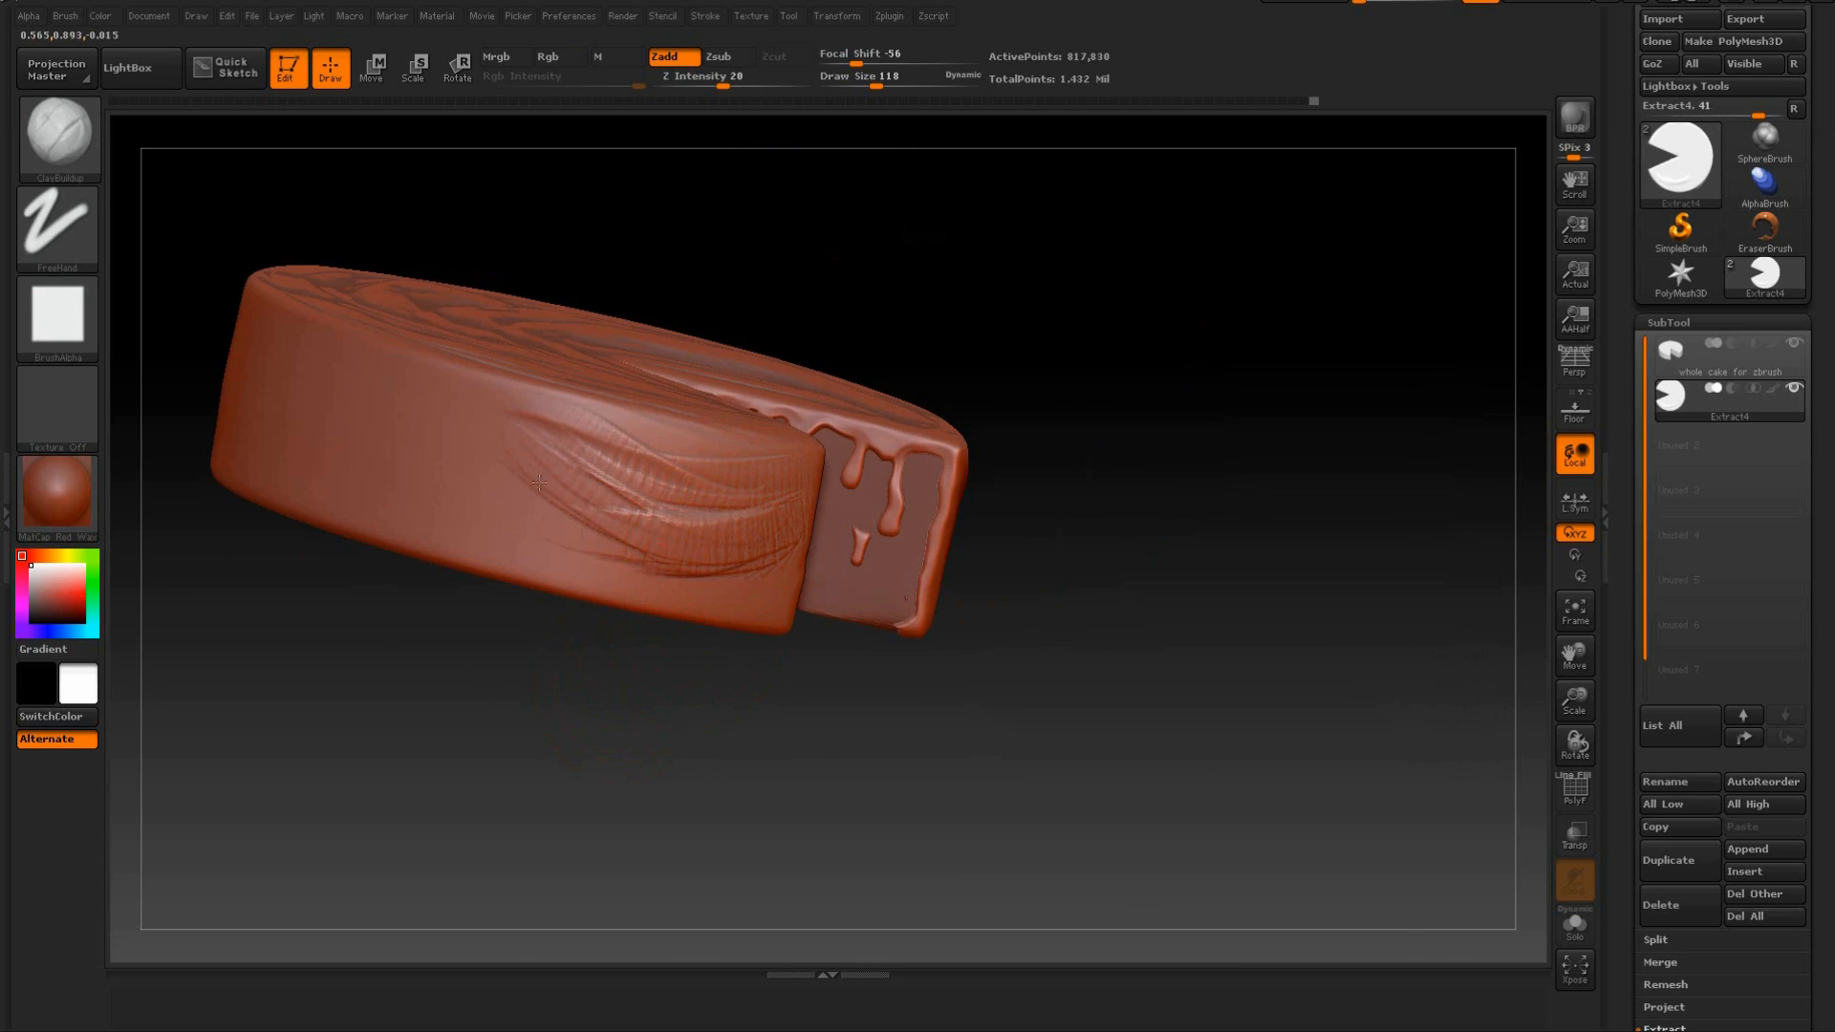
{"action": "left_click_drag", "start_coordinate": [539, 484], "coordinate": [780, 515]}
{"action": "left_click_drag", "start_coordinate": [736, 717], "coordinate": [669, 759]}
{"action": "left_click_drag", "start_coordinate": [705, 560], "coordinate": [573, 497]}
{"action": "key", "text": "shift"}
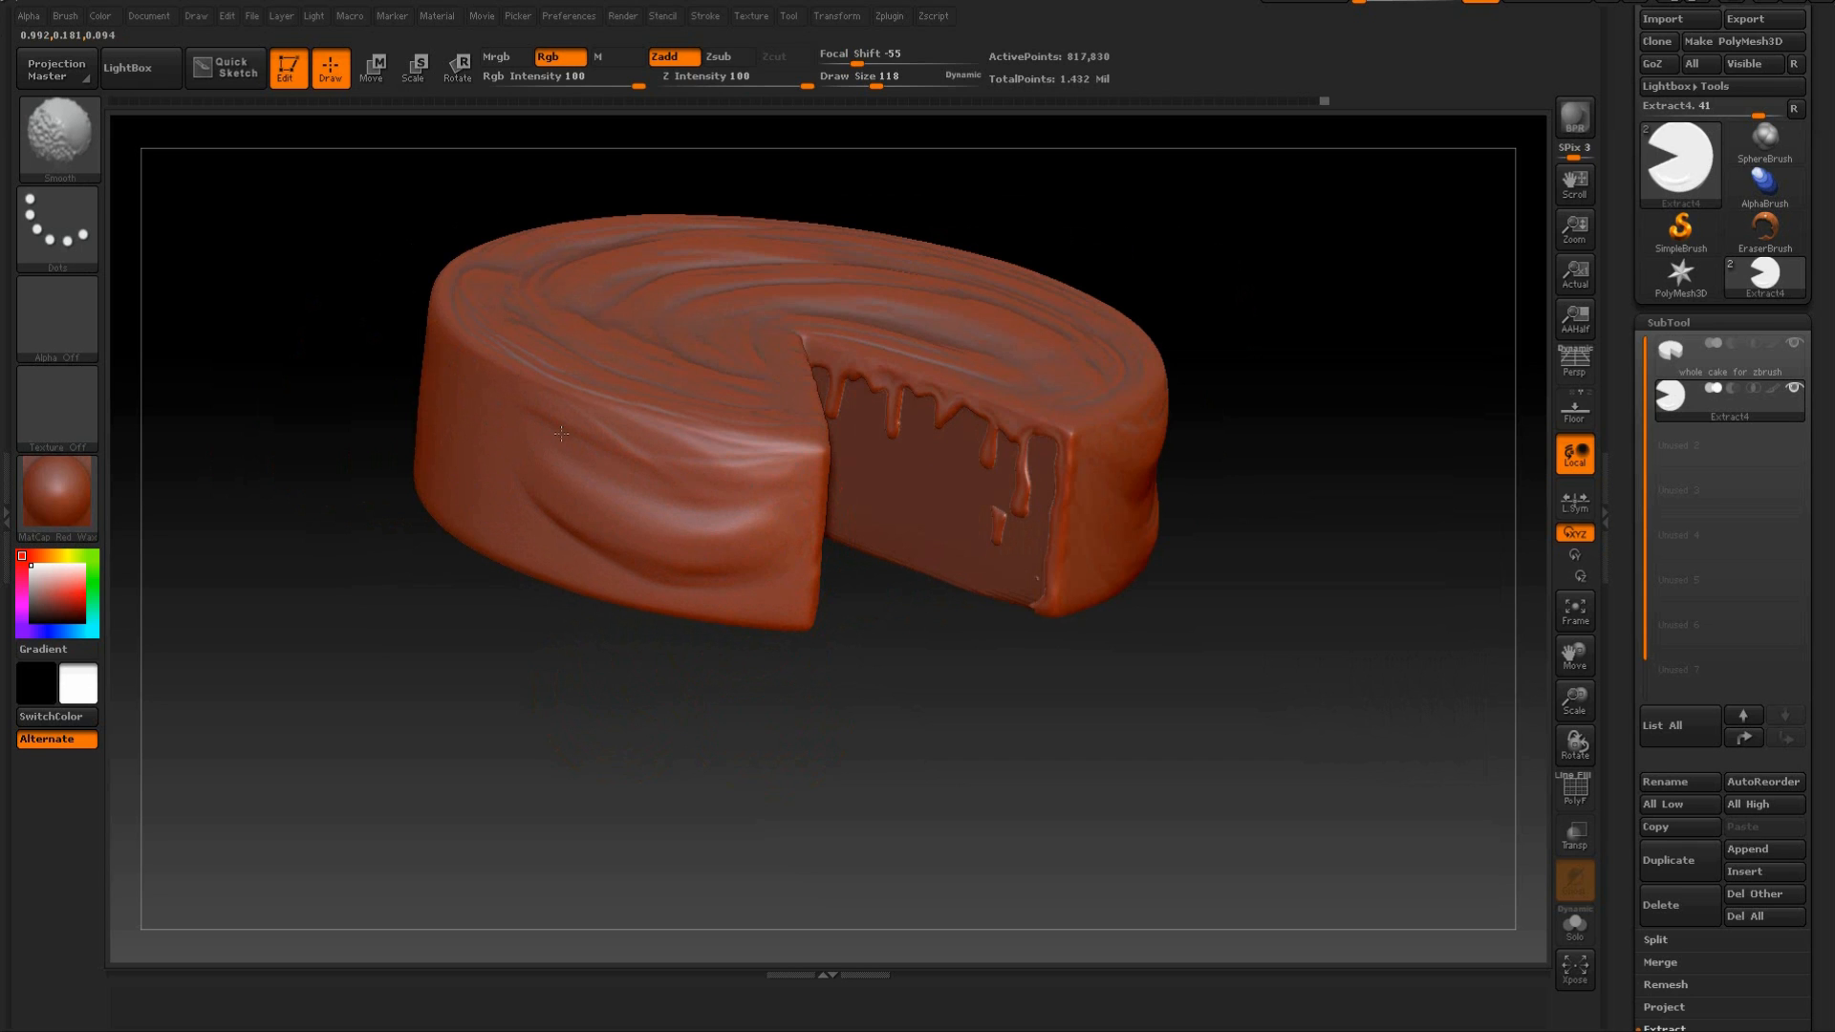
Add crescent-shaped folds low on the outer wall beside the cut and blend them smoothly.
{"action": "left_click_drag", "start_coordinate": [840, 631], "coordinate": [835, 575]}
{"action": "left_click_drag", "start_coordinate": [723, 498], "coordinate": [567, 480]}
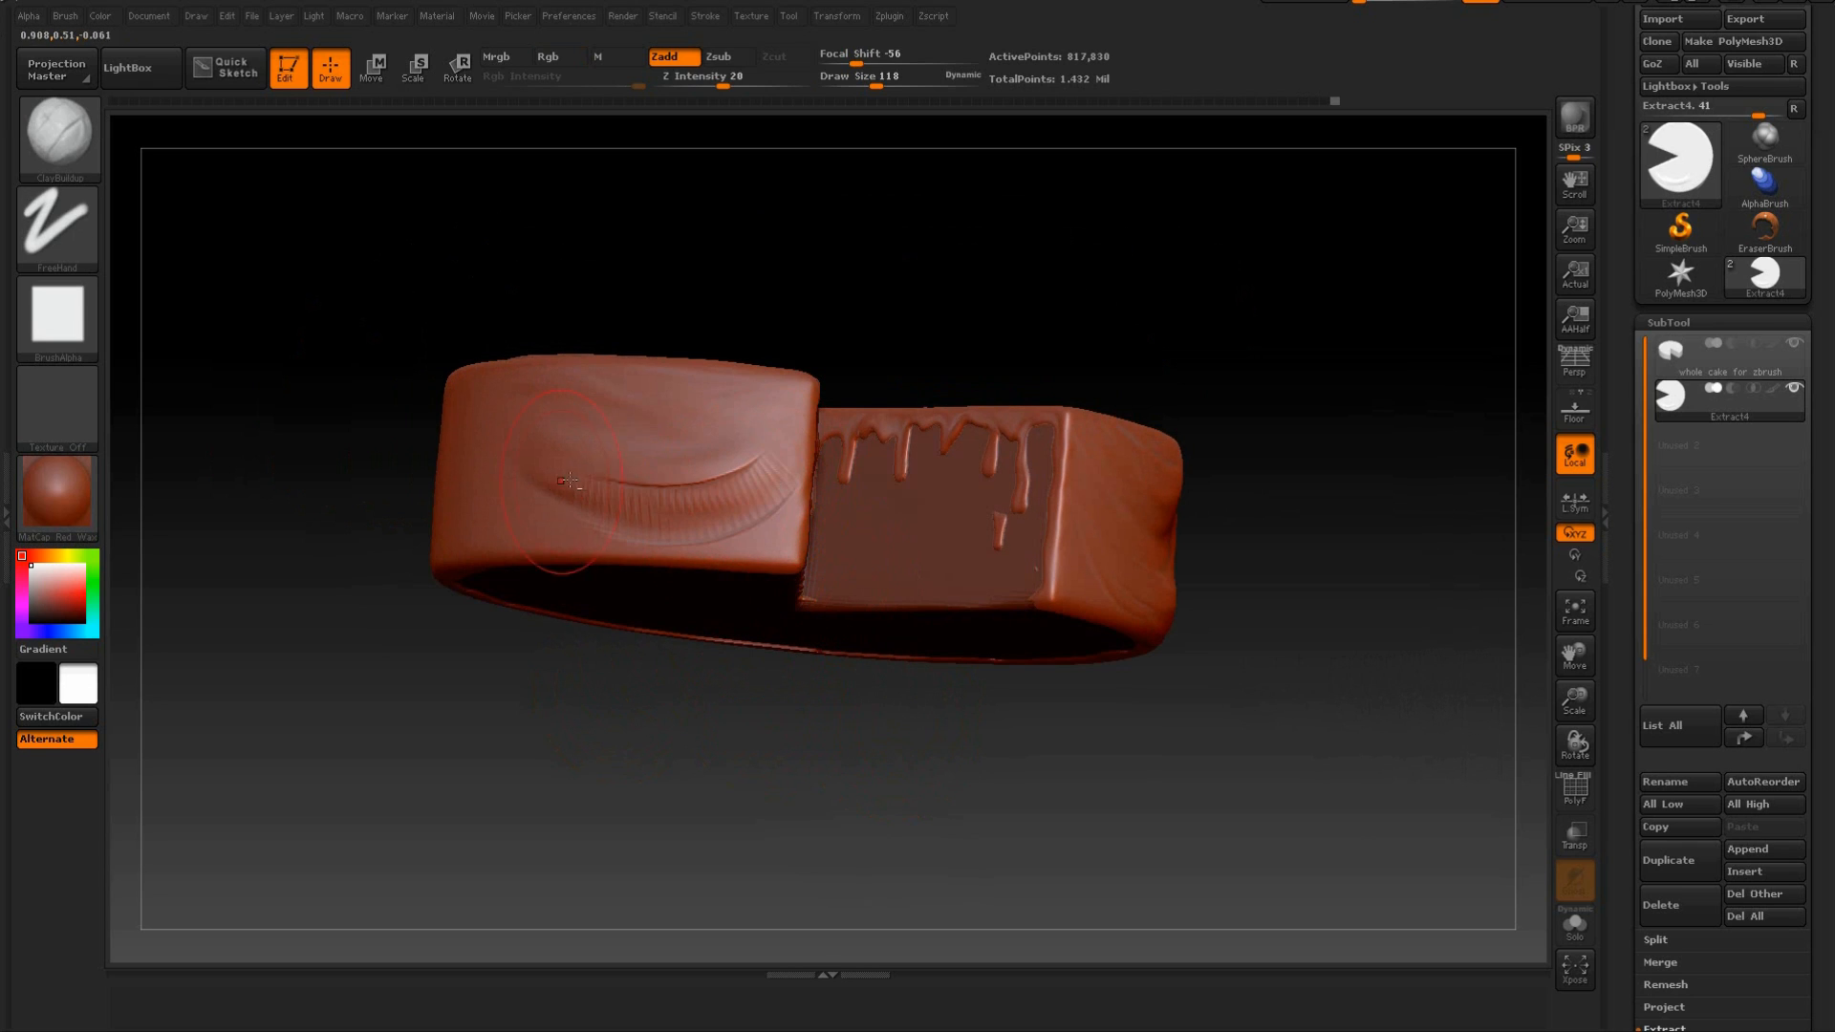
{"action": "key", "text": "shift"}
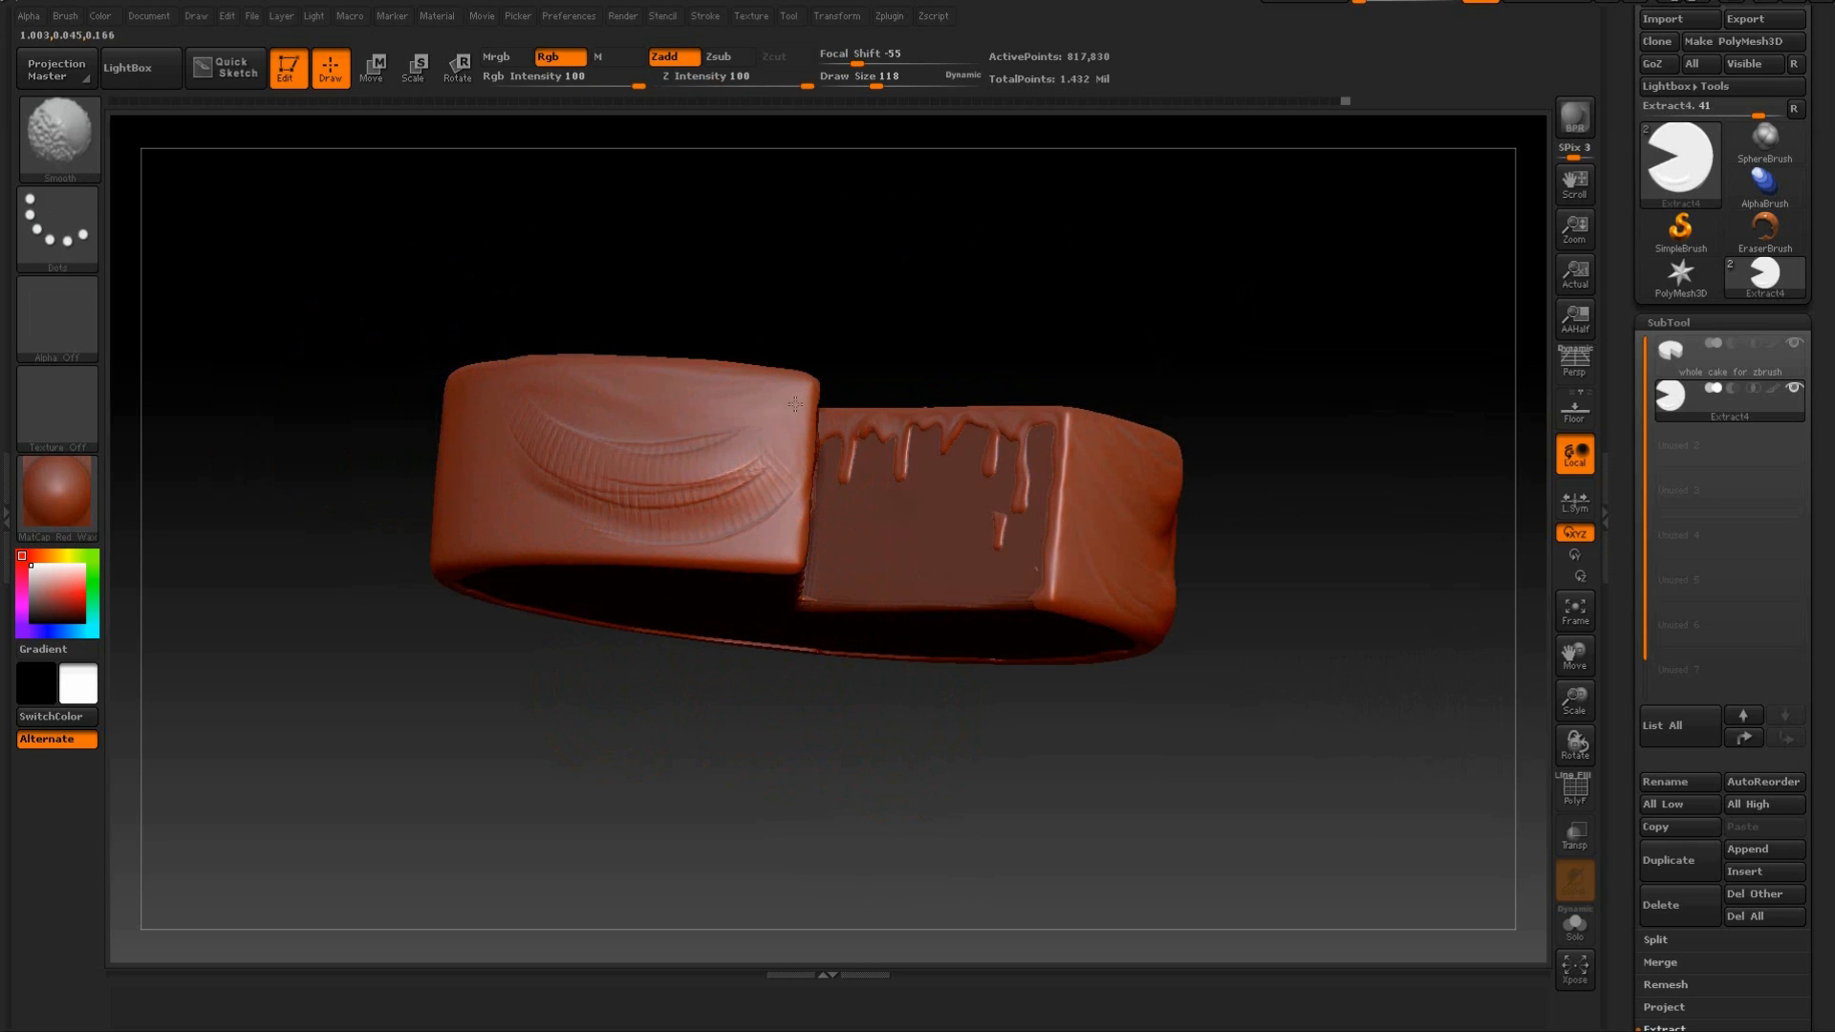
Extend smoothed draped folds farther around the outer wall and soften the top face near the cut.
{"action": "left_click_drag", "start_coordinate": [554, 656], "coordinate": [573, 613]}
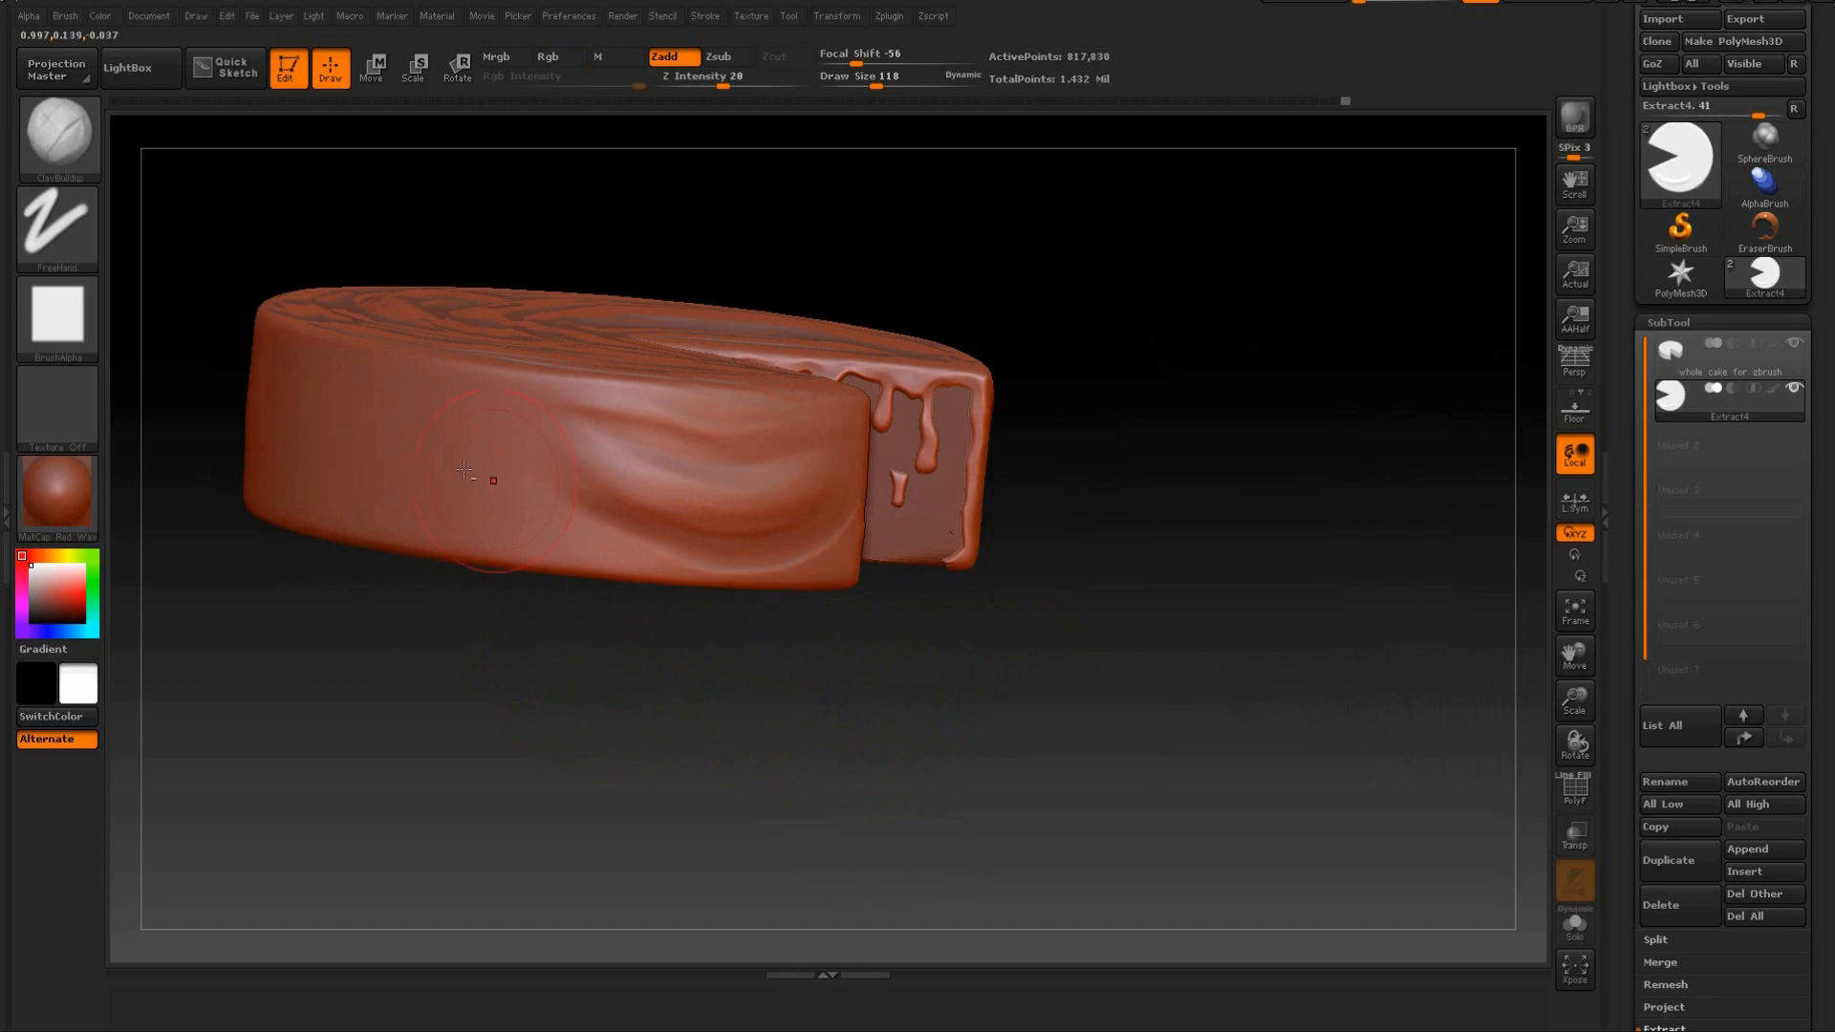
{"action": "mouse_move", "coordinate": [508, 480]}
{"action": "left_mouse_down"}
{"action": "mouse_move", "coordinate": [667, 439]}
{"action": "mouse_move", "coordinate": [548, 413]}
{"action": "left_mouse_up"}
{"action": "key", "text": "shift"}
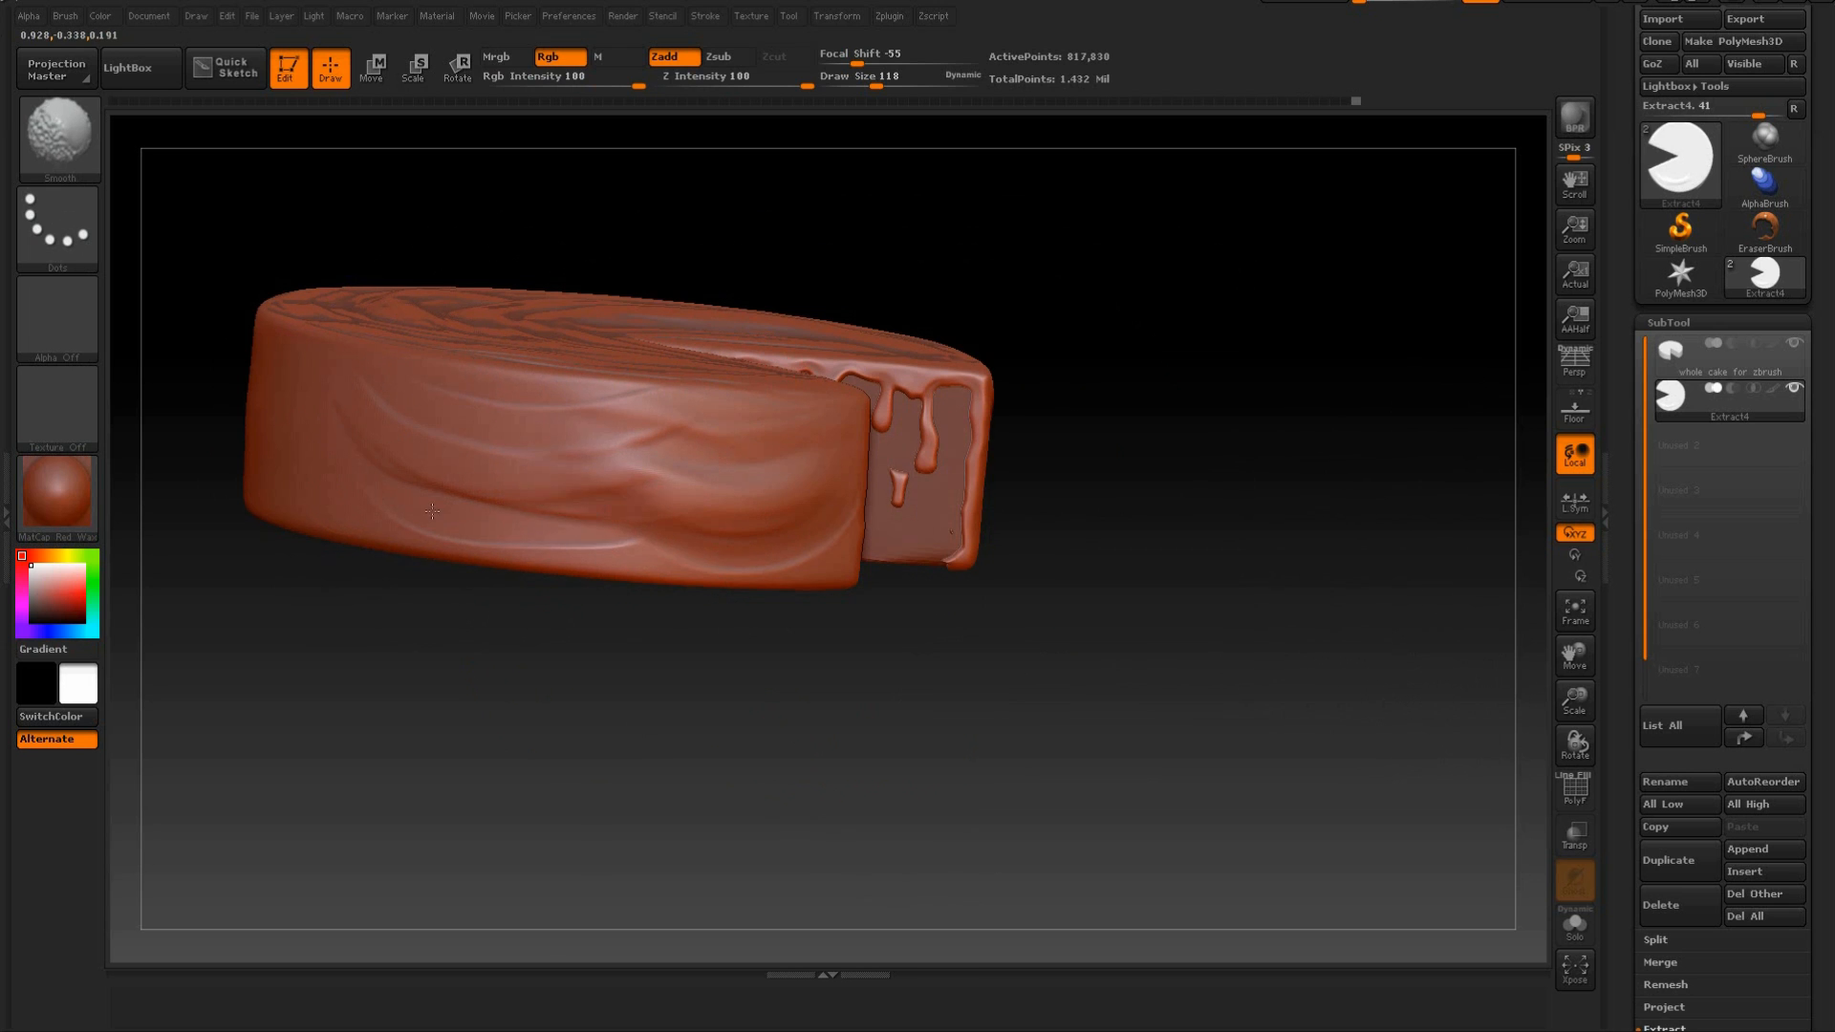
{"action": "mouse_move", "coordinate": [837, 728]}
{"action": "left_mouse_down"}
{"action": "mouse_move", "coordinate": [721, 733]}
{"action": "mouse_move", "coordinate": [760, 848]}
{"action": "left_mouse_up"}
{"action": "key", "text": "shift"}
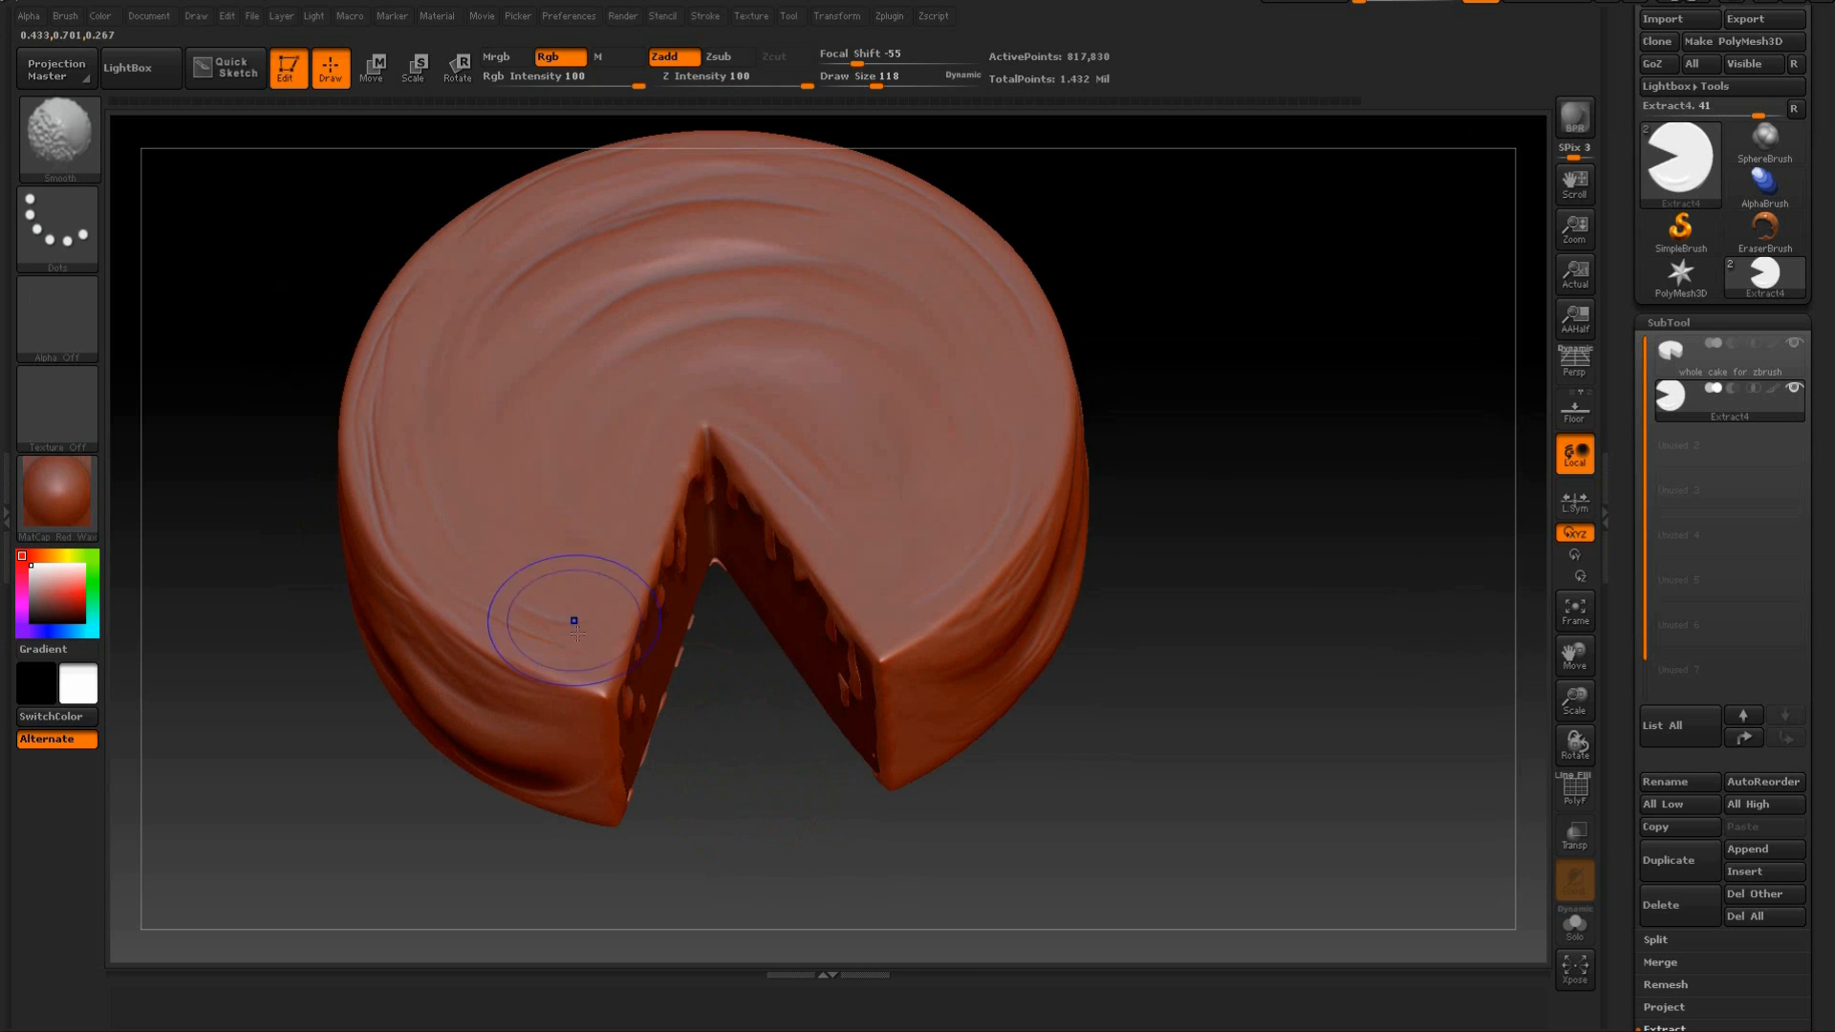
Make the whole cake for zbrush subtool active and hide the Extract4 icing subtool.
{"action": "mouse_move", "coordinate": [1137, 430]}
{"action": "left_mouse_down"}
{"action": "mouse_move", "coordinate": [1200, 520]}
{"action": "mouse_move", "coordinate": [1243, 434]}
{"action": "mouse_move", "coordinate": [1240, 471]}
{"action": "mouse_move", "coordinate": [1294, 439]}
{"action": "mouse_move", "coordinate": [1282, 467]}
{"action": "mouse_move", "coordinate": [1261, 426]}
{"action": "mouse_move", "coordinate": [1318, 496]}
{"action": "mouse_move", "coordinate": [1381, 521]}
{"action": "left_mouse_up"}
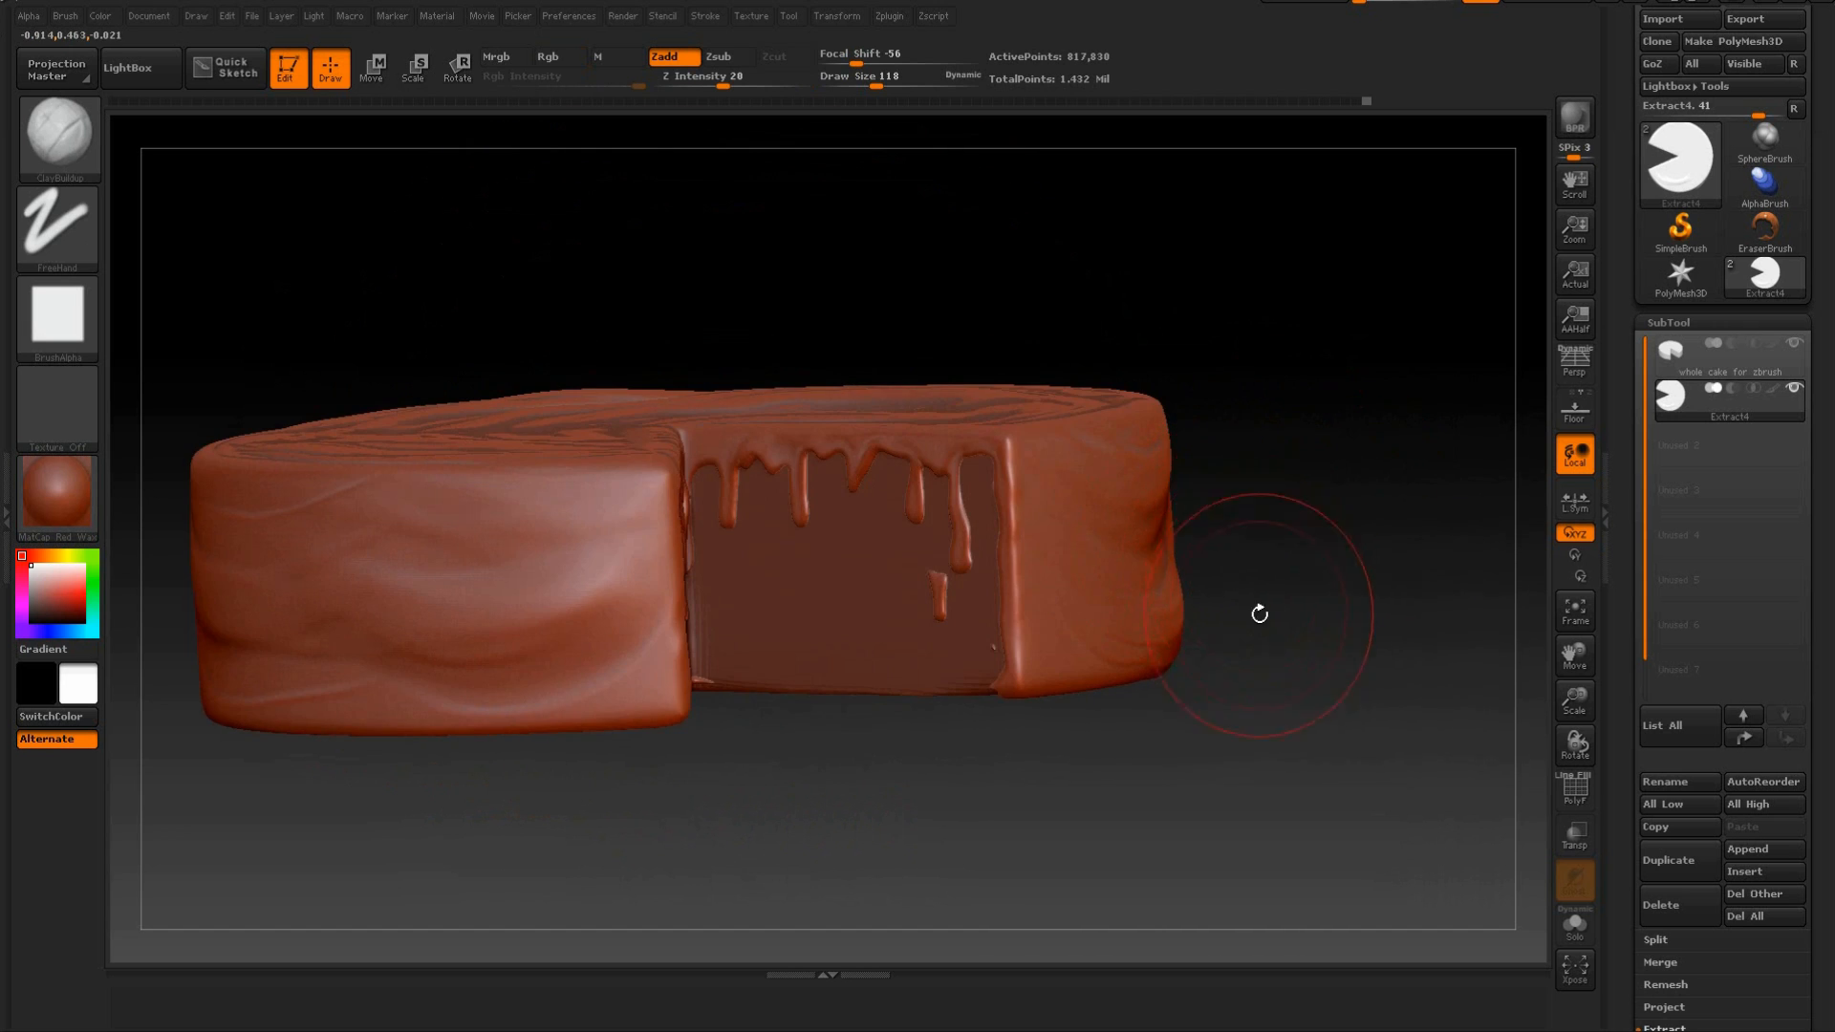
{"action": "mouse_move", "coordinate": [1290, 440]}
{"action": "left_mouse_down"}
{"action": "mouse_move", "coordinate": [1315, 392]}
{"action": "mouse_move", "coordinate": [1310, 454]}
{"action": "left_mouse_up"}
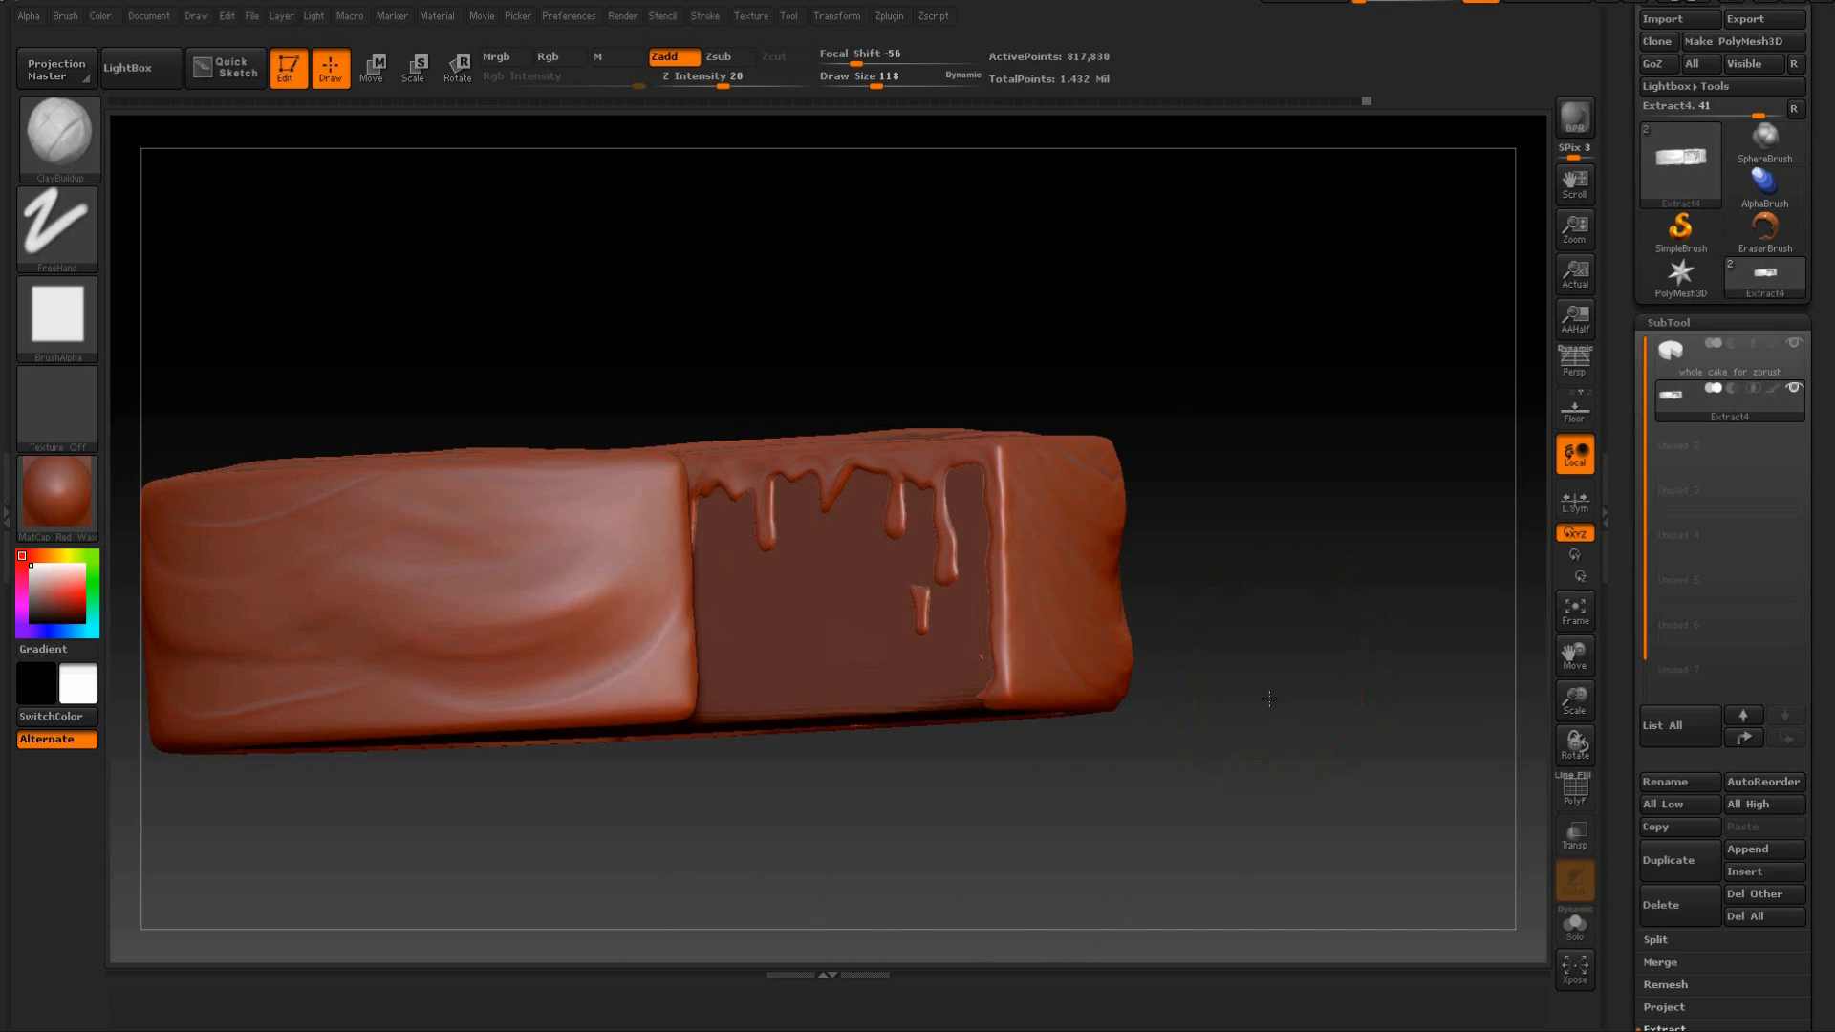
{"action": "left_click_drag", "start_coordinate": [1269, 699], "coordinate": [1248, 748]}
{"action": "left_click", "coordinate": [1778, 364]}
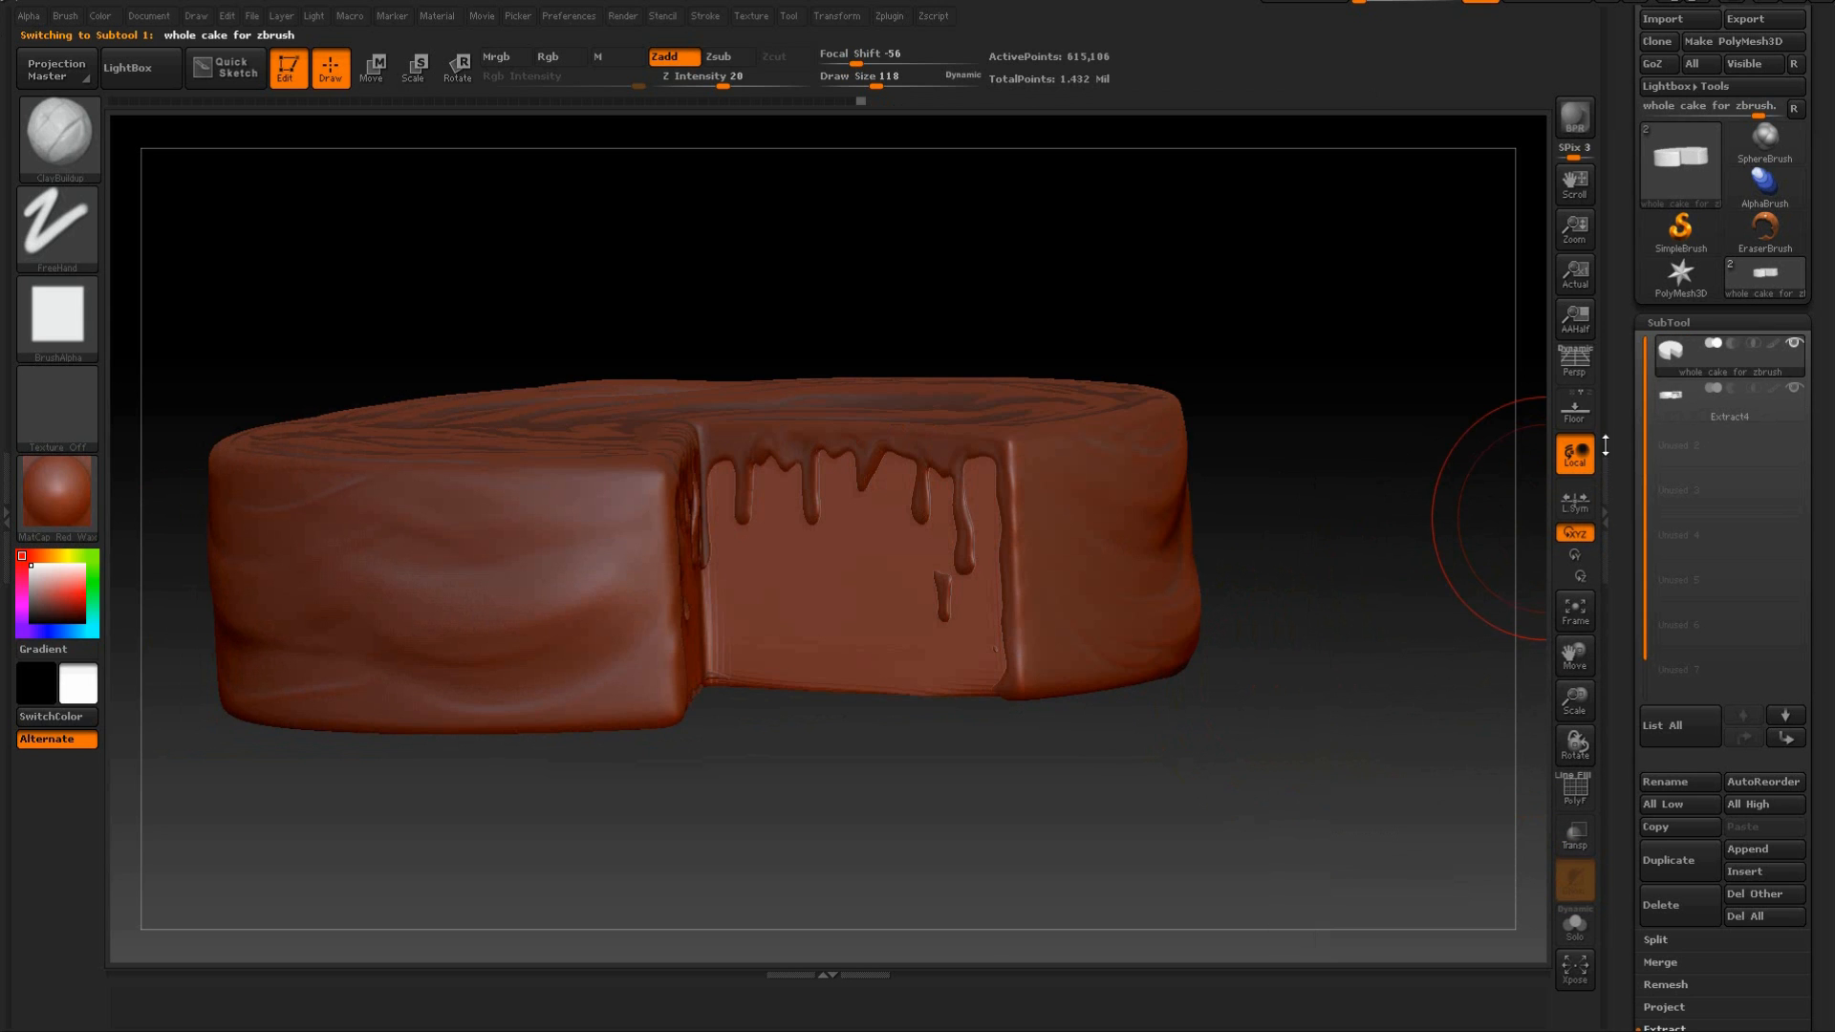
{"action": "left_click_drag", "start_coordinate": [1299, 376], "coordinate": [1442, 356]}
{"action": "mouse_move", "coordinate": [1793, 392]}
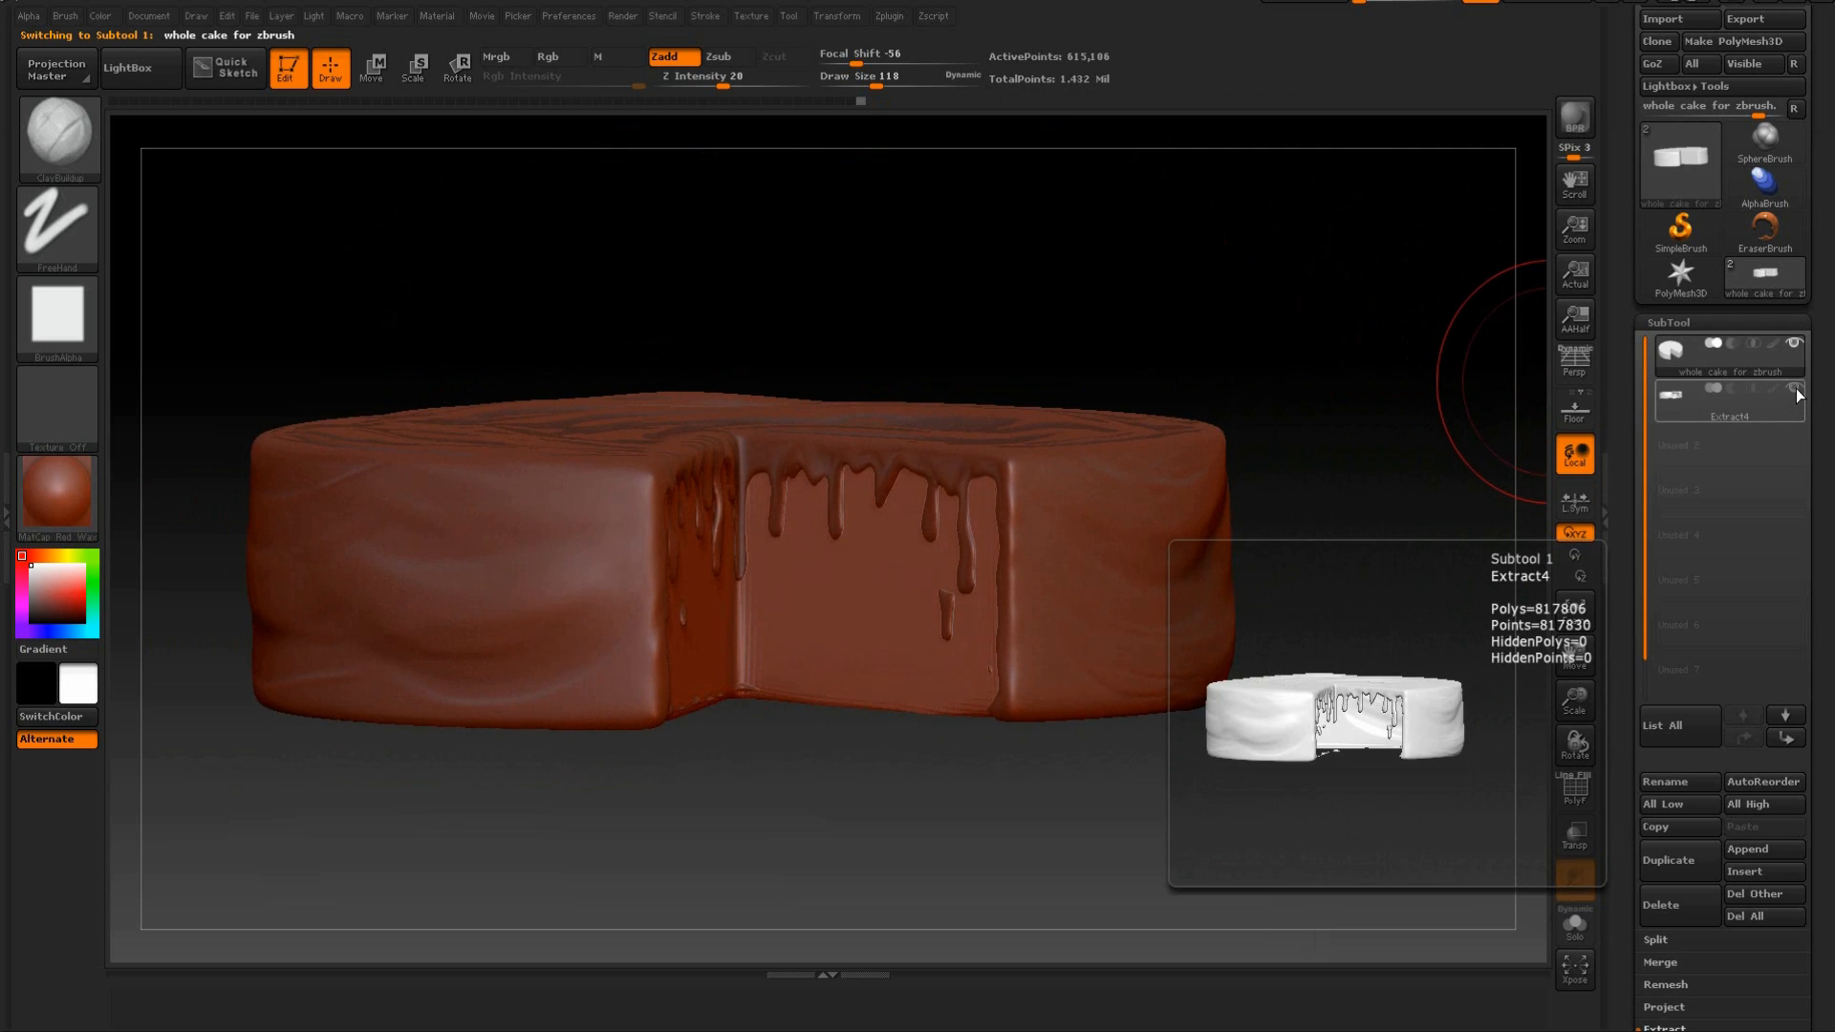
{"action": "left_click", "coordinate": [1795, 389]}
{"action": "mouse_move", "coordinate": [1401, 382]}
{"action": "left_mouse_down"}
{"action": "mouse_move", "coordinate": [1414, 398]}
{"action": "mouse_move", "coordinate": [1421, 373]}
{"action": "mouse_move", "coordinate": [1297, 373]}
{"action": "left_mouse_up"}
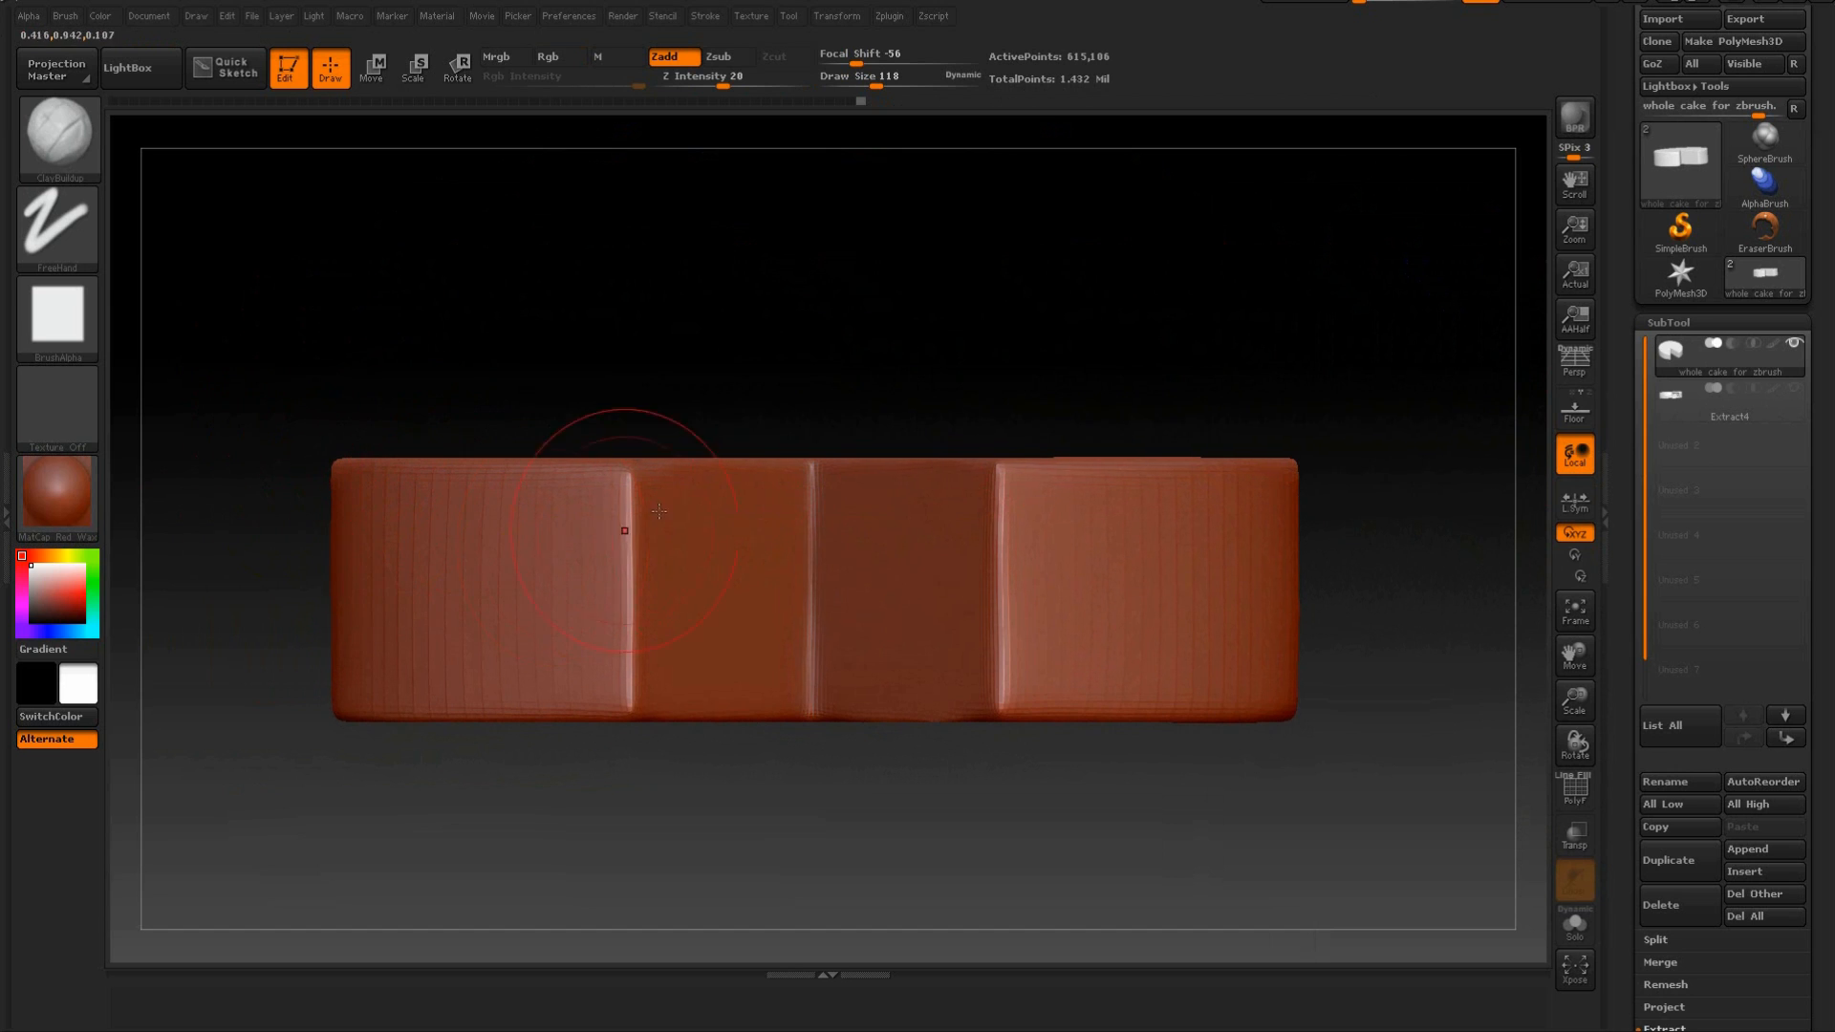
{"action": "key", "text": "ctrl"}
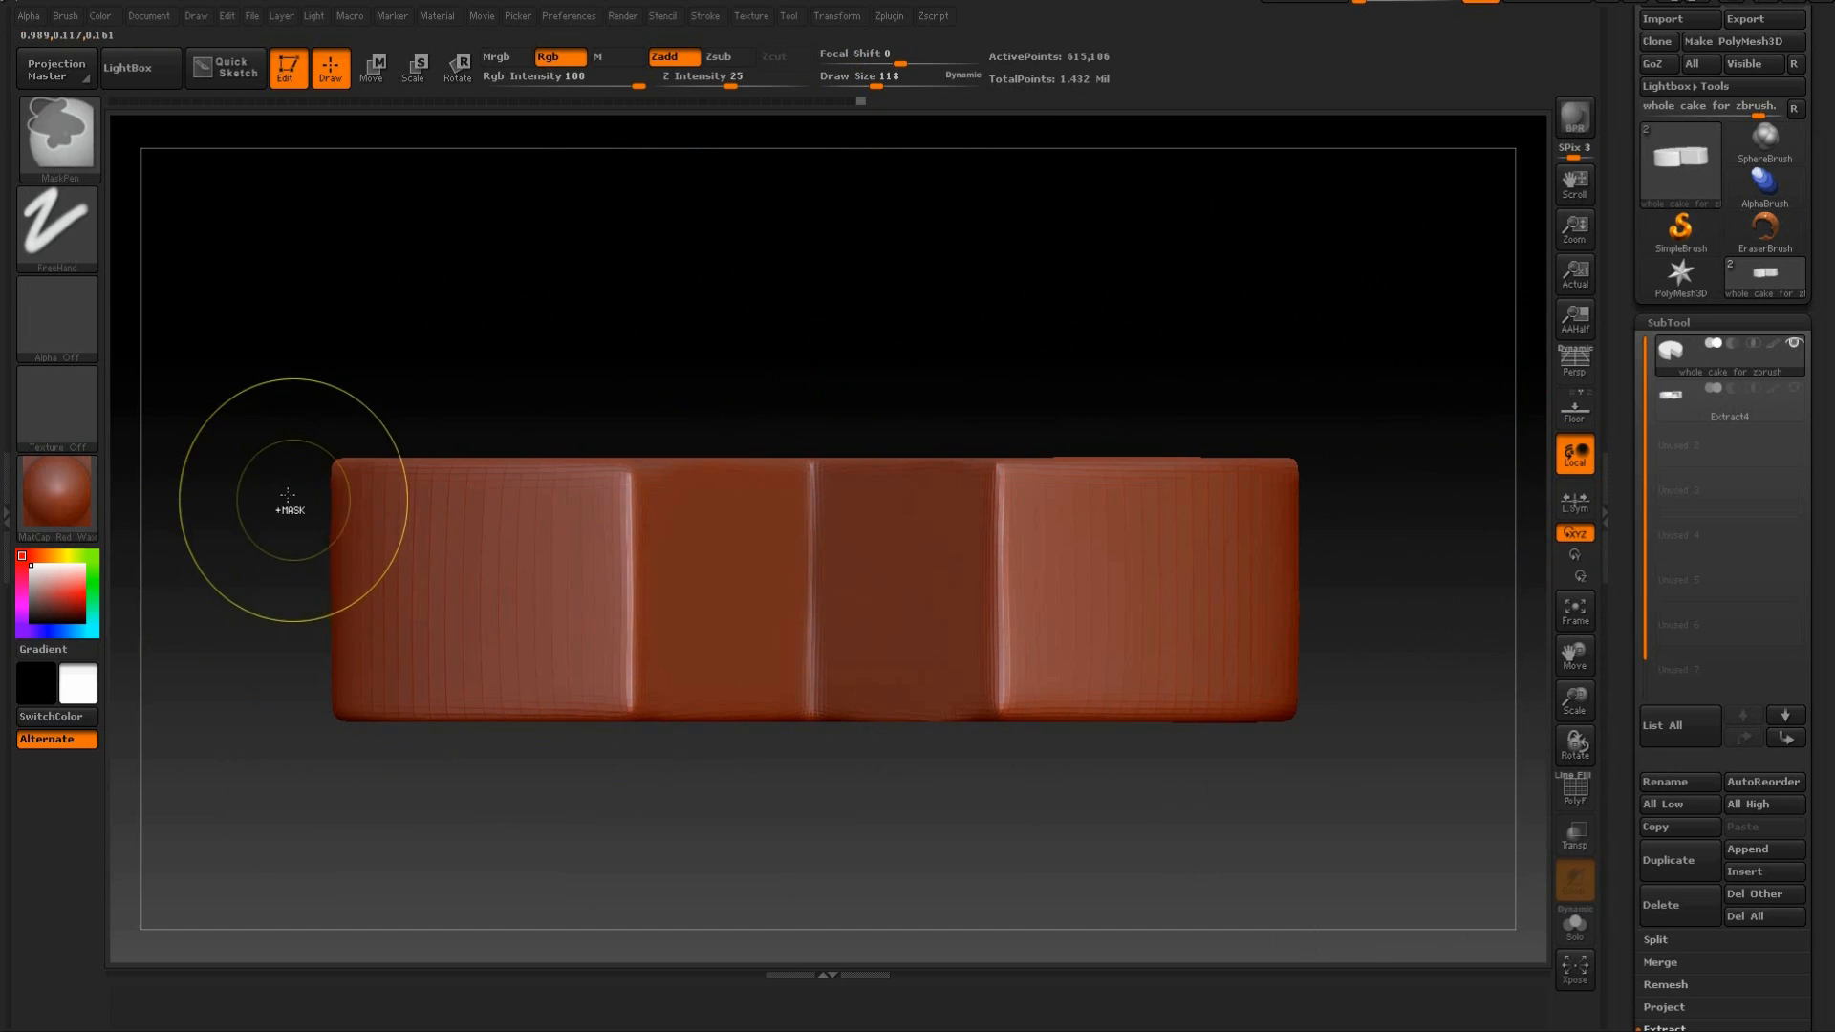
{"action": "mouse_move", "coordinate": [273, 483]}
{"action": "left_mouse_down", "text": "ctrl"}
{"action": "mouse_move", "coordinate": [450, 525]}
{"action": "mouse_move", "coordinate": [1386, 550]}
{"action": "left_mouse_up", "text": "ctrl"}
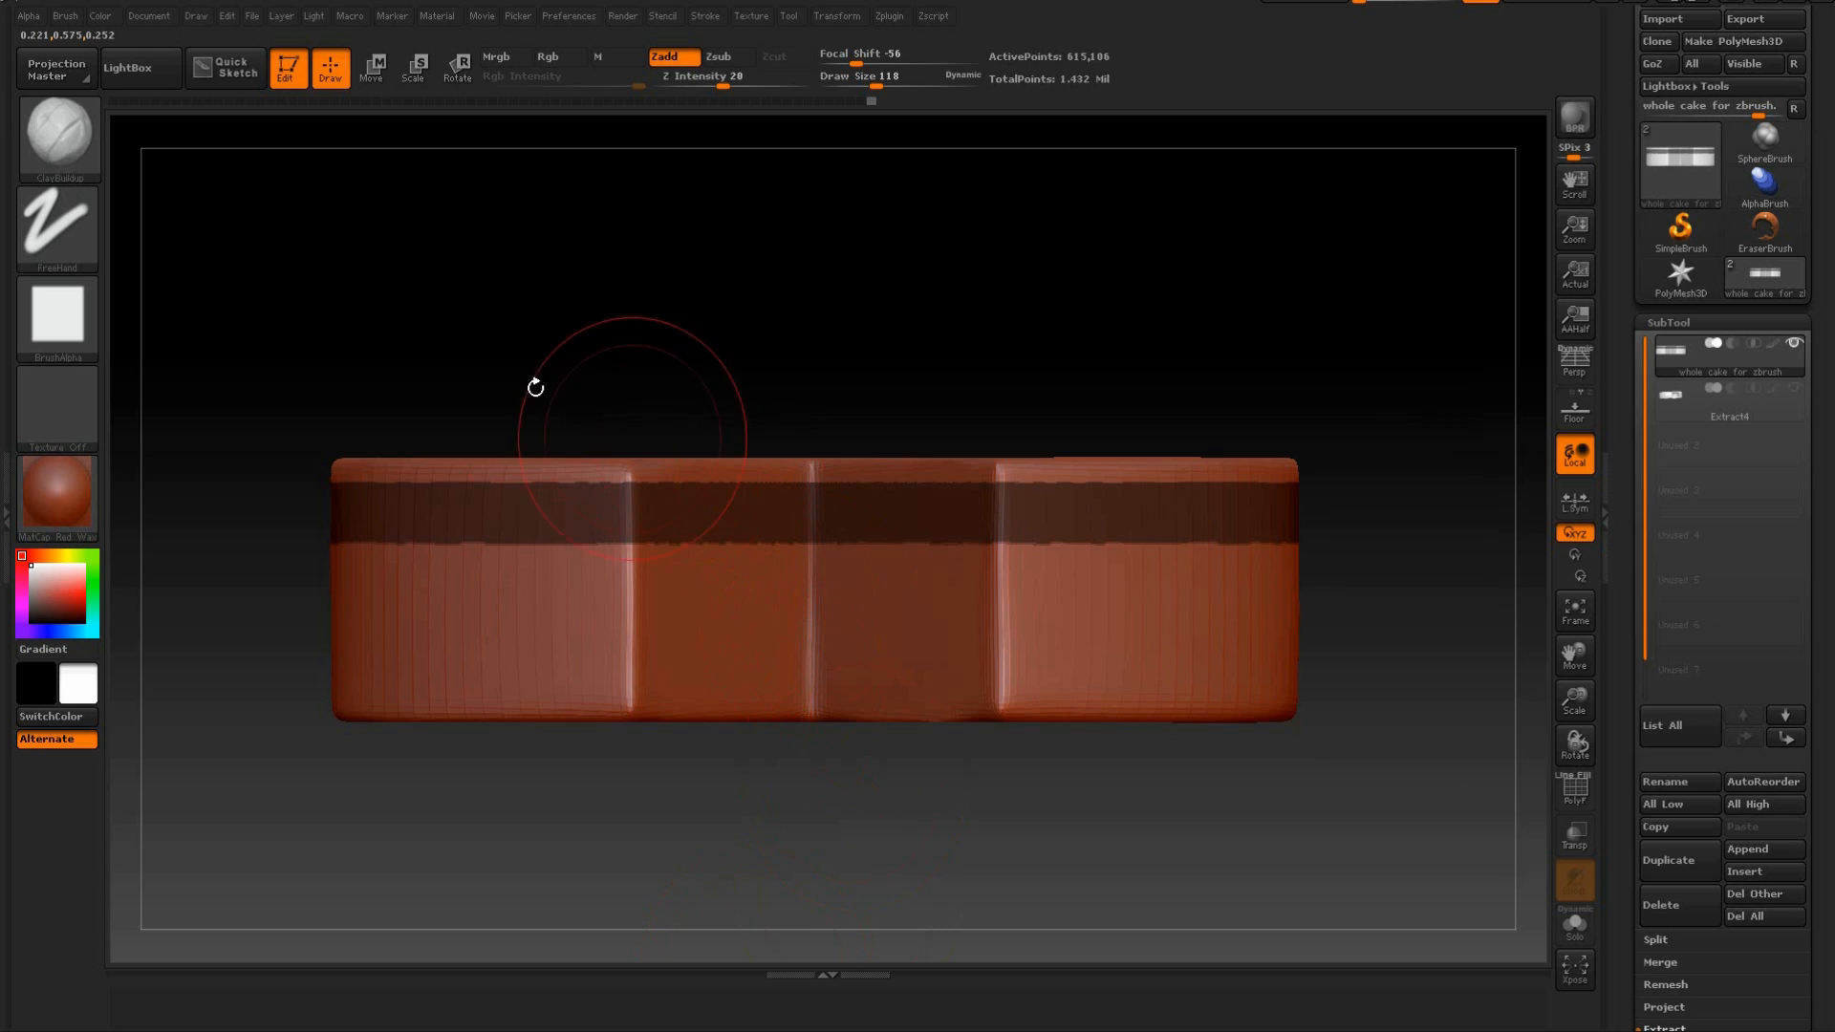
{"action": "left_click_drag", "start_coordinate": [491, 287], "coordinate": [508, 348], "text": "ctrl"}
Mask three evenly spaced horizontal bands around the sides and cut faces of the cake.
{"action": "left_click_drag", "start_coordinate": [307, 484], "coordinate": [1367, 525], "text": "ctrl"}
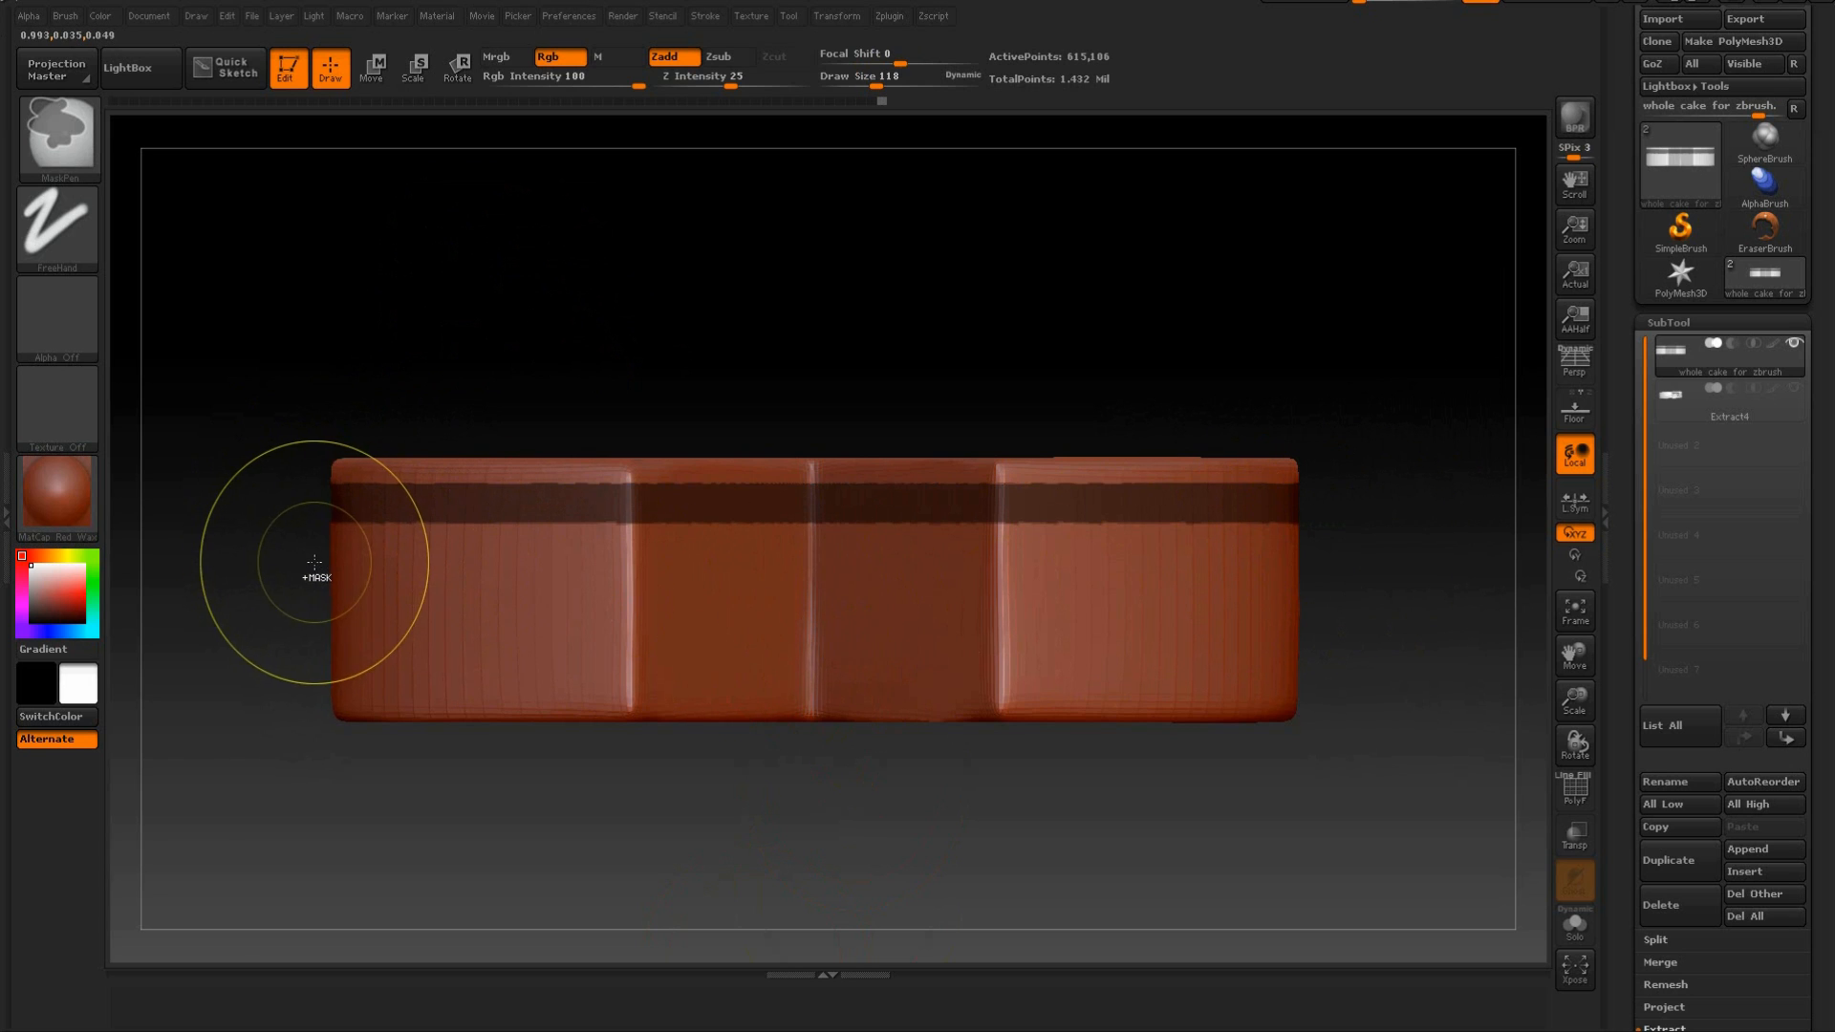
{"action": "mouse_move", "coordinate": [297, 552]}
{"action": "left_mouse_down", "text": "ctrl"}
{"action": "mouse_move", "coordinate": [320, 594]}
{"action": "mouse_move", "coordinate": [1428, 604]}
{"action": "mouse_move", "coordinate": [600, 685]}
{"action": "mouse_move", "coordinate": [254, 680]}
{"action": "left_mouse_up", "text": "ctrl"}
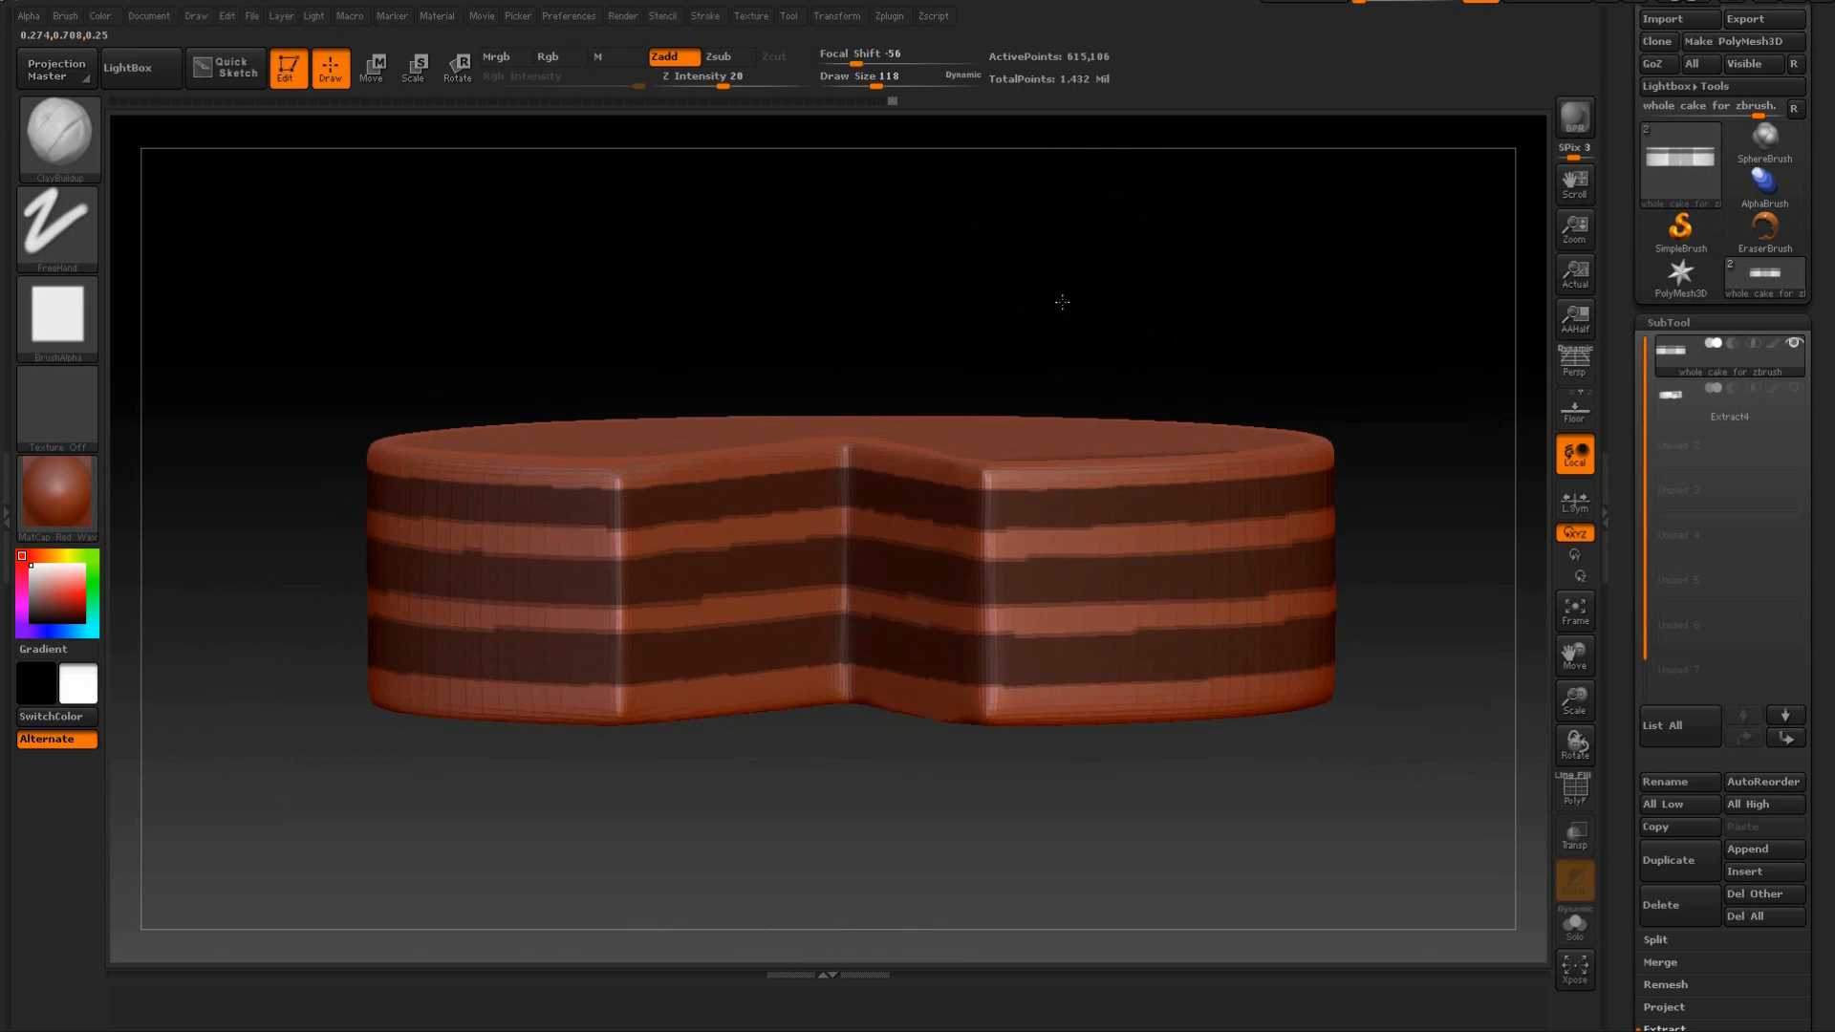
Erase the masked bands from the outer walls of the cake, keeping them only on the two cut faces.
{"action": "left_click_drag", "start_coordinate": [1062, 301], "coordinate": [1051, 322]}
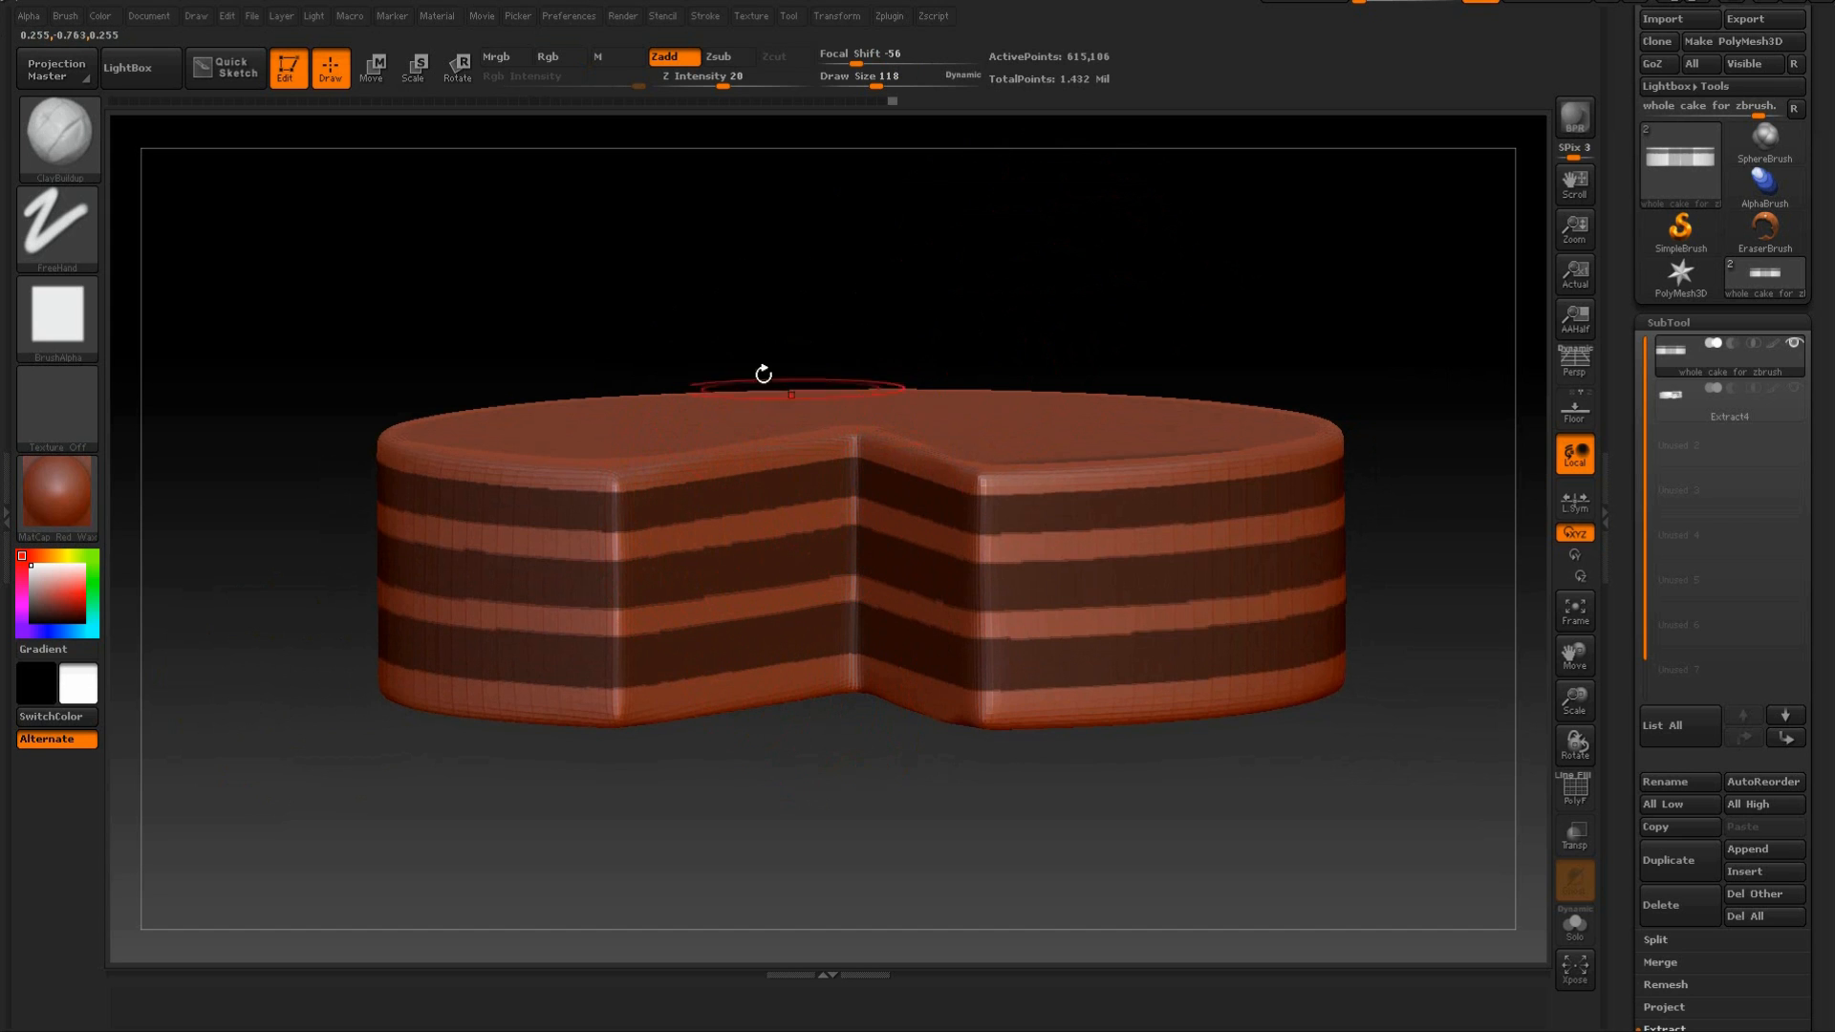
{"action": "left_click_drag", "start_coordinate": [659, 267], "coordinate": [606, 284]}
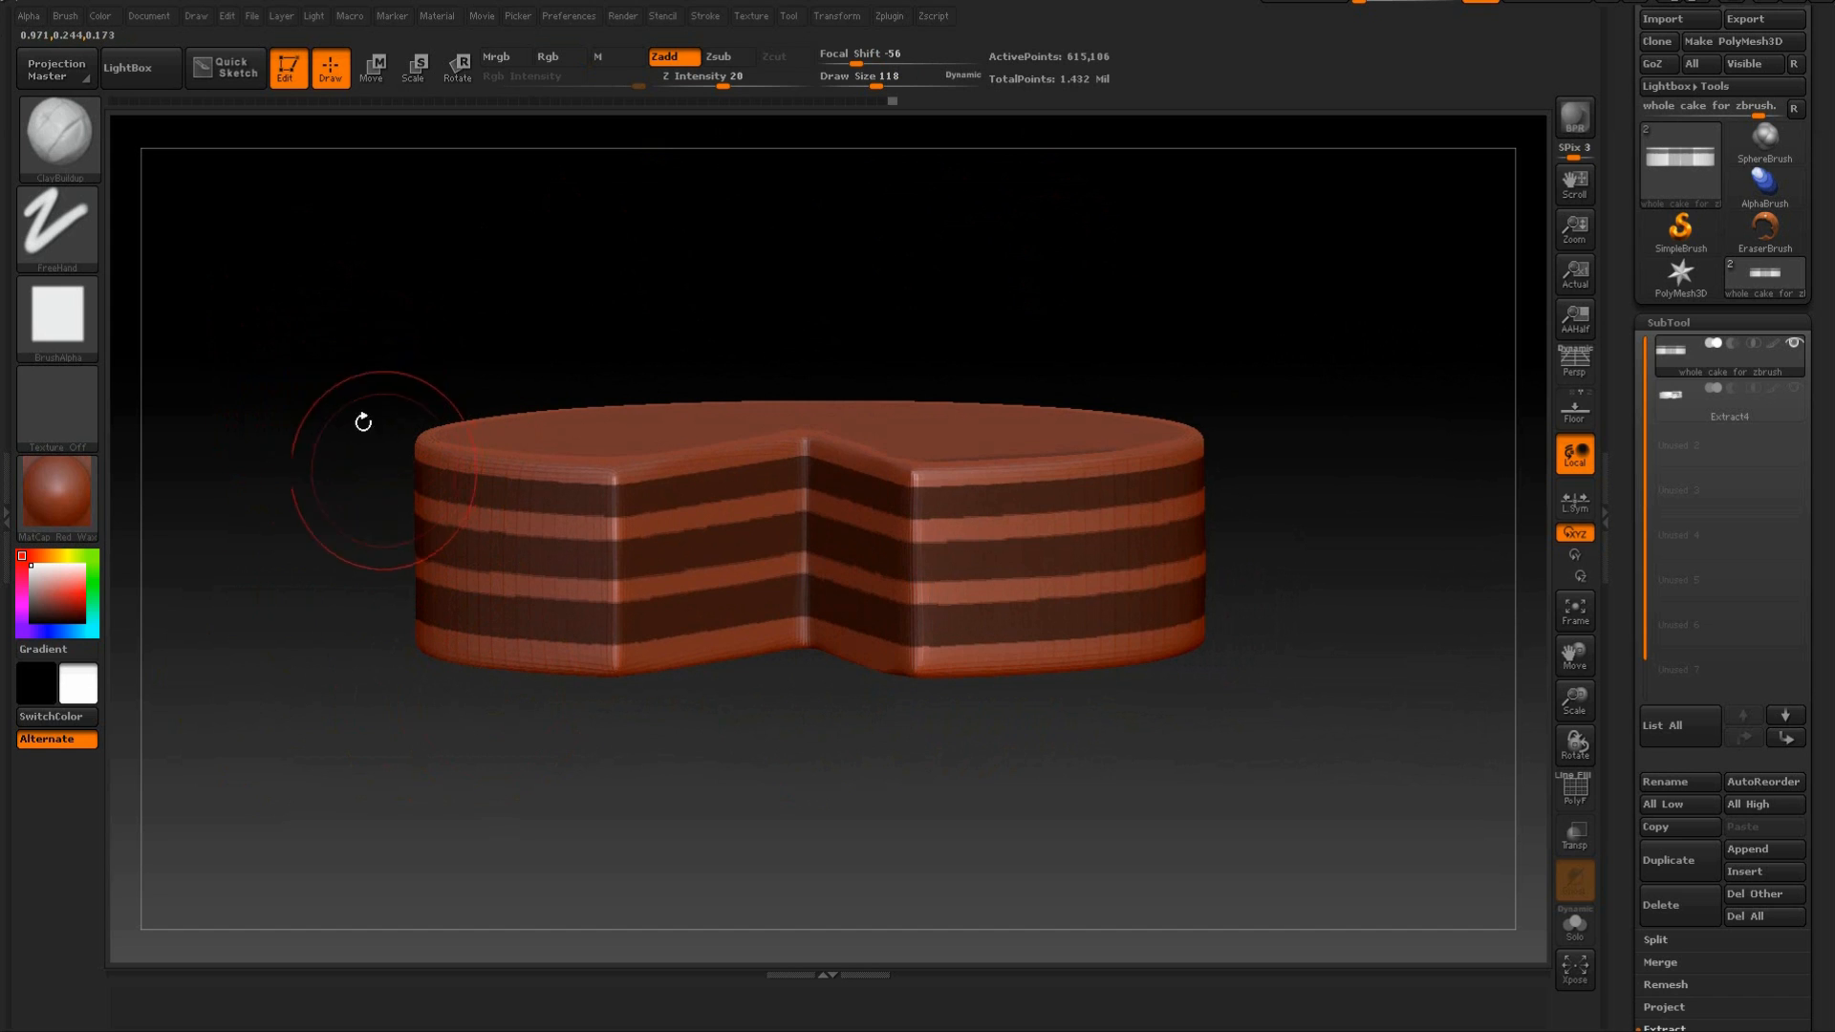
{"action": "mouse_move", "coordinate": [285, 284]}
{"action": "left_mouse_down", "text": "ctrl"}
{"action": "mouse_move", "coordinate": [295, 389]}
{"action": "mouse_move", "coordinate": [612, 823]}
{"action": "left_mouse_up", "text": "ctrl"}
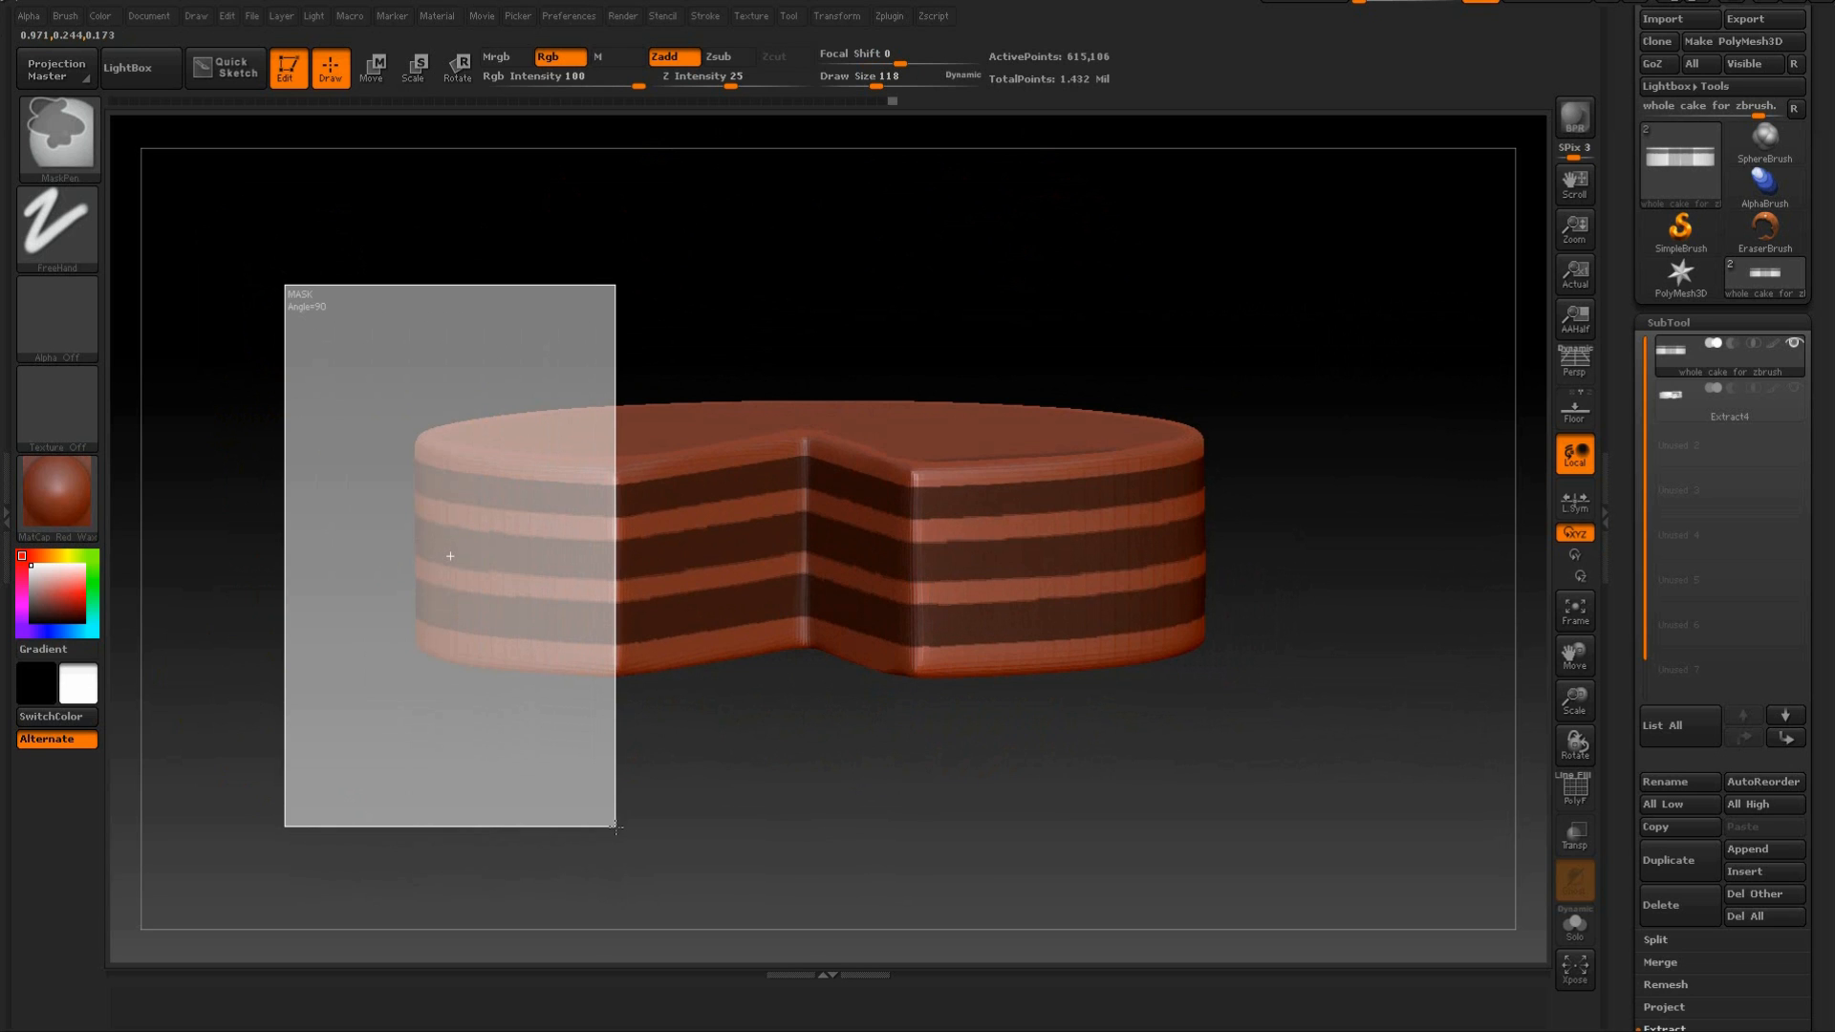
{"action": "left_click_drag", "start_coordinate": [873, 803], "coordinate": [963, 780]}
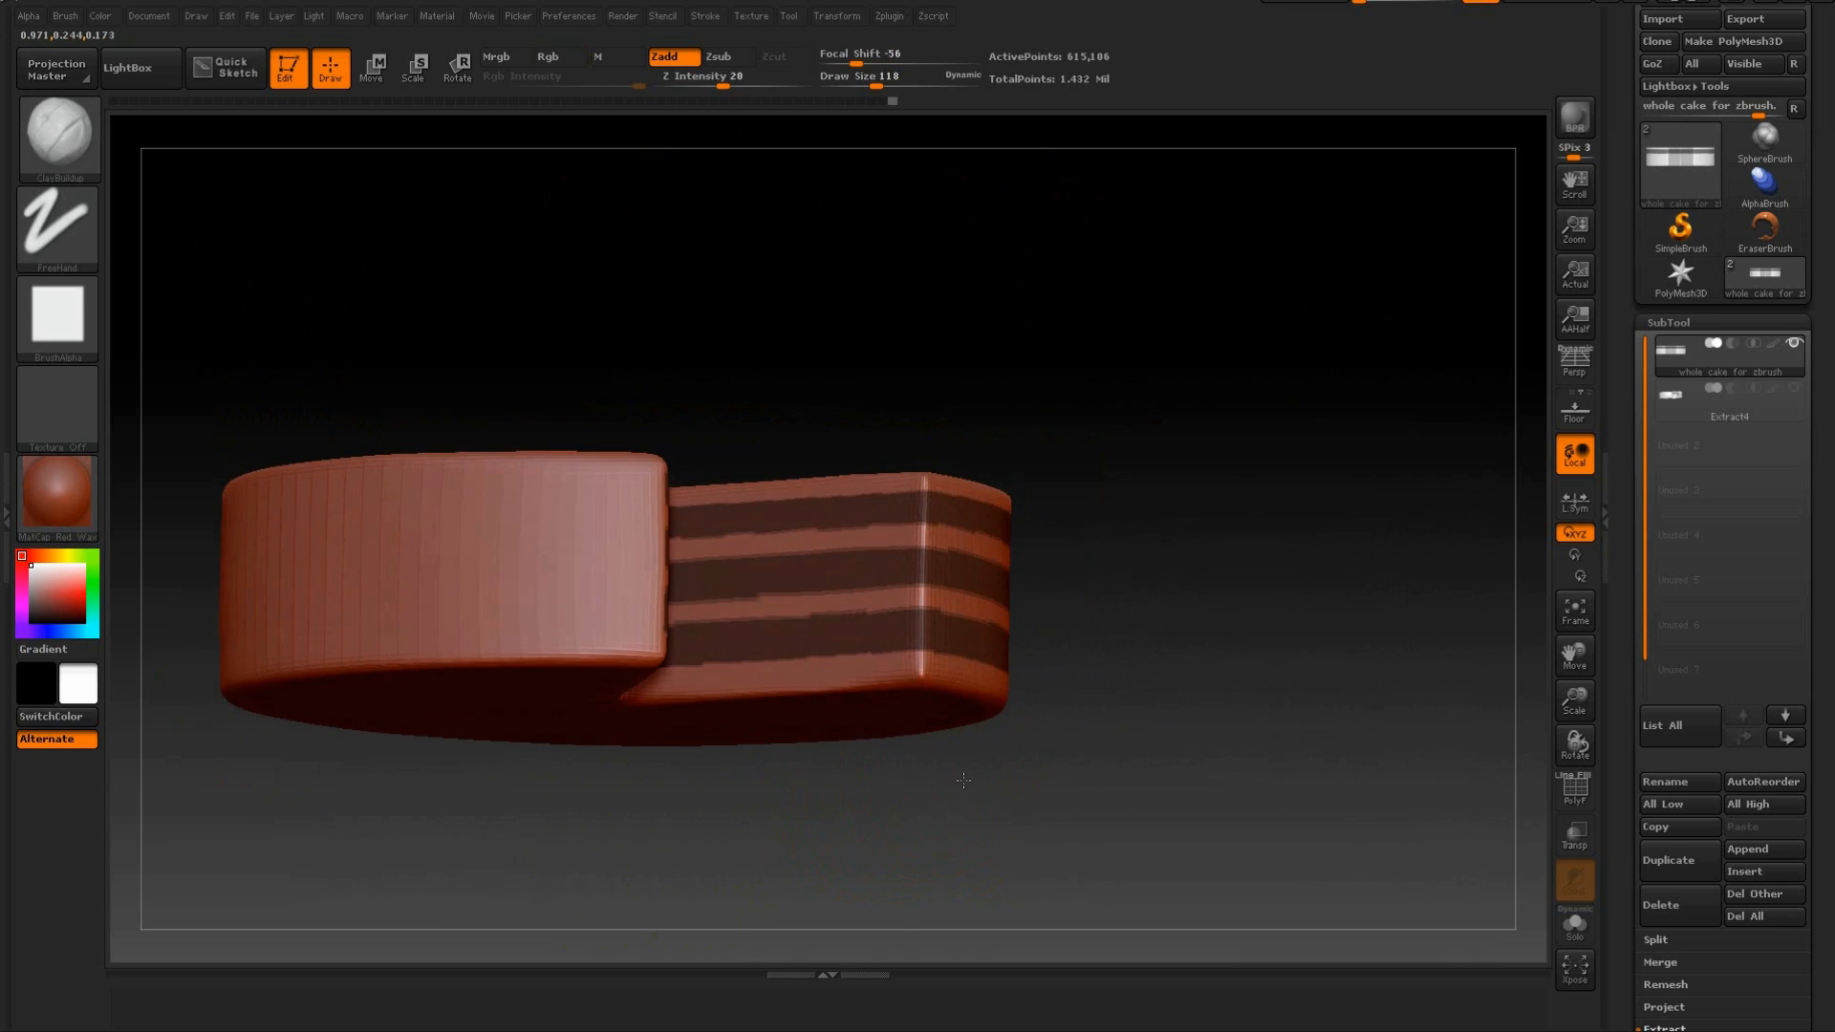
{"action": "left_click_drag", "start_coordinate": [926, 349], "coordinate": [1049, 866], "text": "ctrl"}
{"action": "left_click_drag", "start_coordinate": [1158, 683], "coordinate": [1057, 614]}
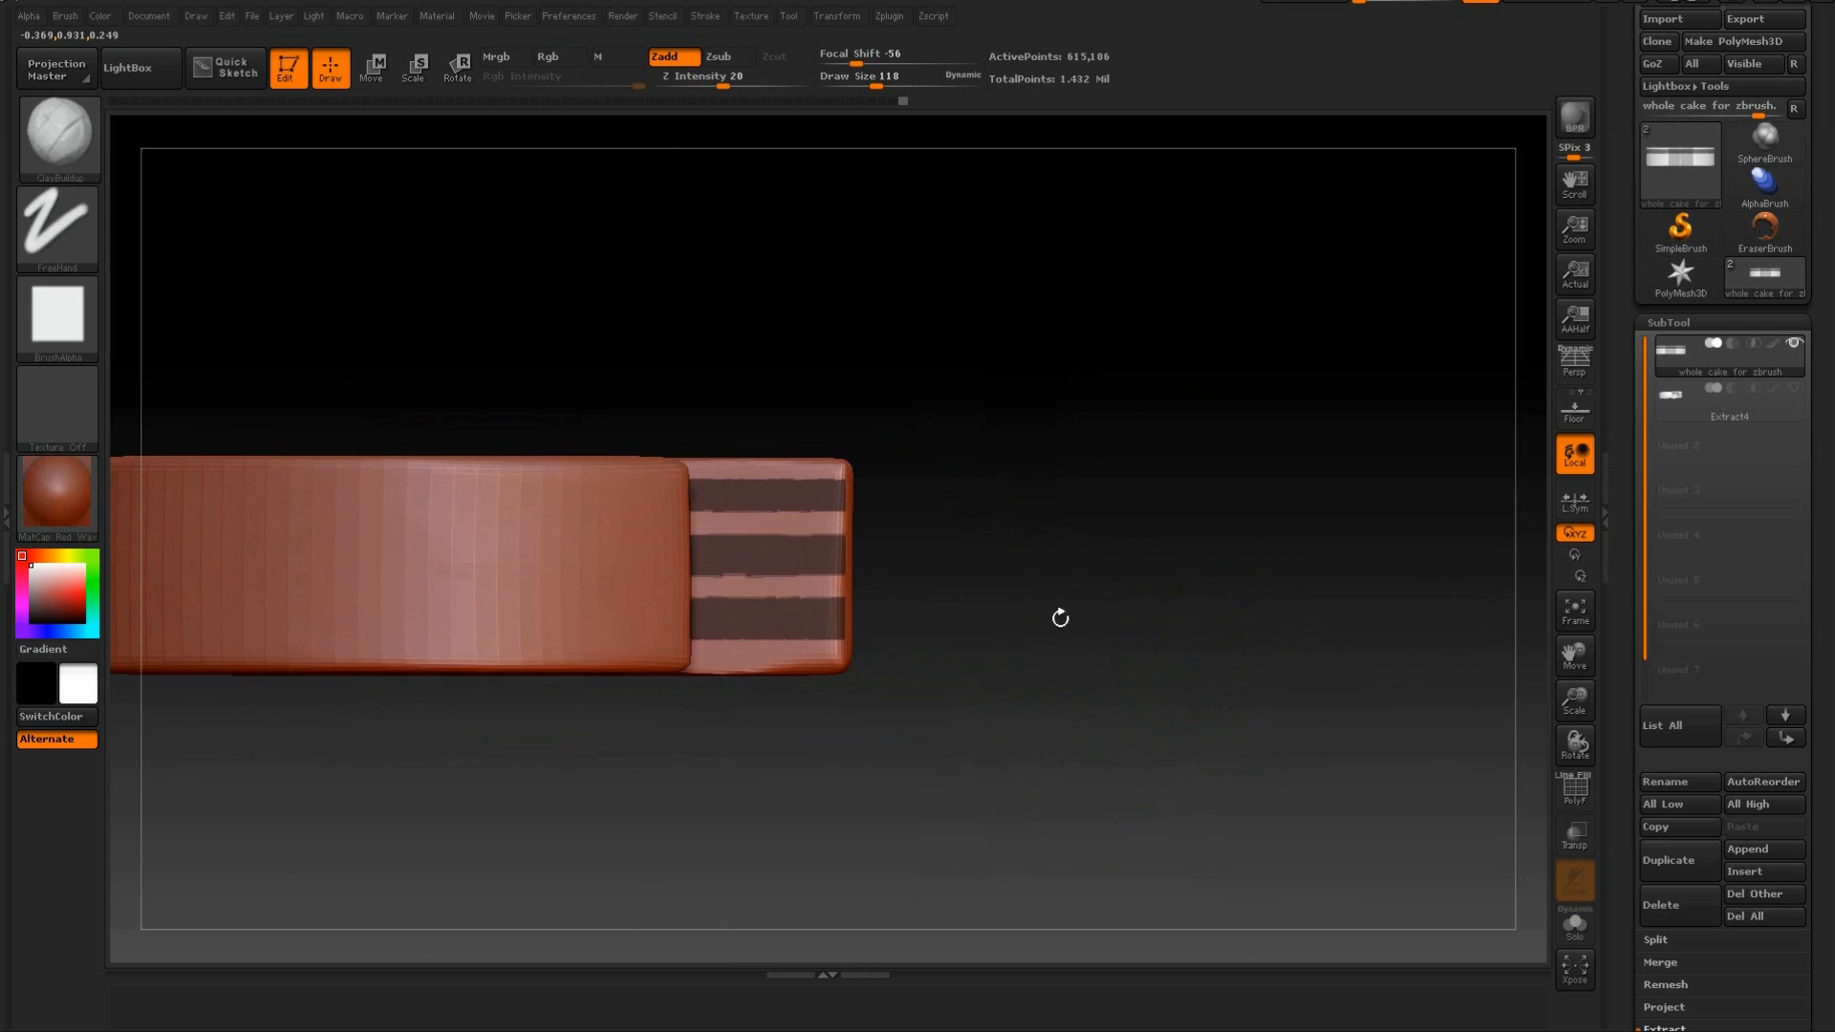
{"action": "mouse_move", "coordinate": [1044, 339]}
{"action": "left_mouse_down", "text": "ctrl"}
{"action": "mouse_move", "coordinate": [1040, 430]}
{"action": "mouse_move", "coordinate": [839, 846]}
{"action": "left_mouse_up", "text": "ctrl"}
{"action": "left_click_drag", "start_coordinate": [1059, 677], "coordinate": [1311, 683]}
{"action": "left_click_drag", "start_coordinate": [666, 193], "coordinate": [503, 808], "text": "ctrl+alt"}
{"action": "mouse_move", "coordinate": [751, 581]}
{"action": "left_mouse_down"}
{"action": "mouse_move", "coordinate": [737, 718]}
{"action": "mouse_move", "coordinate": [930, 594]}
{"action": "mouse_move", "coordinate": [811, 635]}
{"action": "mouse_move", "coordinate": [921, 688]}
{"action": "mouse_move", "coordinate": [1168, 682]}
{"action": "mouse_move", "coordinate": [989, 666]}
{"action": "mouse_move", "coordinate": [1184, 676]}
{"action": "mouse_move", "coordinate": [1215, 658]}
{"action": "left_mouse_up"}
{"action": "mouse_move", "coordinate": [1229, 205]}
{"action": "left_mouse_down", "text": "ctrl"}
{"action": "mouse_move", "coordinate": [1056, 705]}
{"action": "mouse_move", "coordinate": [1035, 627]}
{"action": "mouse_move", "coordinate": [1255, 406]}
{"action": "mouse_move", "coordinate": [1282, 450]}
{"action": "mouse_move", "coordinate": [1233, 496]}
{"action": "mouse_move", "coordinate": [1229, 573]}
{"action": "mouse_move", "coordinate": [1062, 736]}
{"action": "mouse_move", "coordinate": [1167, 503]}
{"action": "mouse_move", "coordinate": [1220, 557]}
{"action": "mouse_move", "coordinate": [1217, 459]}
{"action": "mouse_move", "coordinate": [1158, 712]}
{"action": "mouse_move", "coordinate": [1184, 541]}
{"action": "mouse_move", "coordinate": [1127, 565]}
{"action": "mouse_move", "coordinate": [1106, 450]}
{"action": "mouse_move", "coordinate": [1143, 512]}
{"action": "mouse_move", "coordinate": [1099, 524]}
{"action": "mouse_move", "coordinate": [1019, 459]}
{"action": "mouse_move", "coordinate": [1029, 348]}
{"action": "mouse_move", "coordinate": [831, 823]}
{"action": "mouse_move", "coordinate": [838, 772]}
{"action": "mouse_move", "coordinate": [835, 795]}
{"action": "left_mouse_up", "text": "ctrl"}
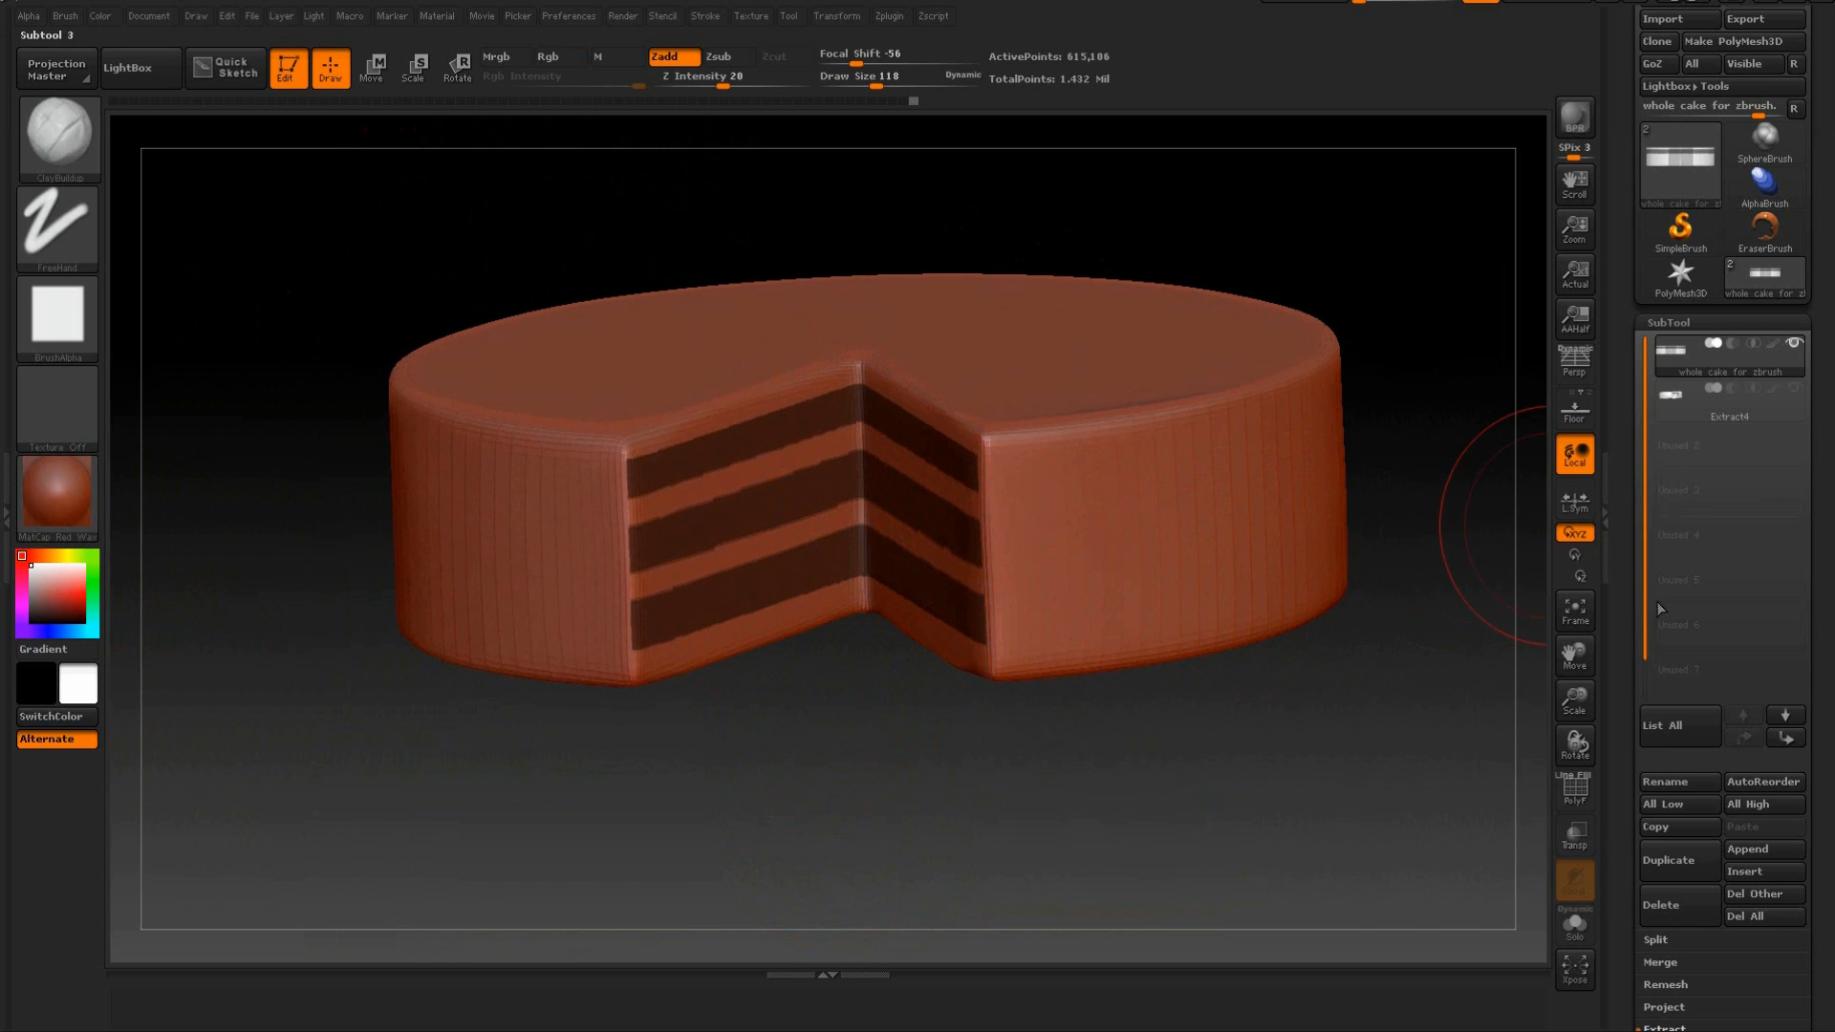
Preview an extraction of the masked bands at 0.01 thickness.
{"action": "scroll", "coordinate": [1621, 723], "scroll_direction": "down", "scroll_amount": 5}
{"action": "left_click", "coordinate": [1664, 709]}
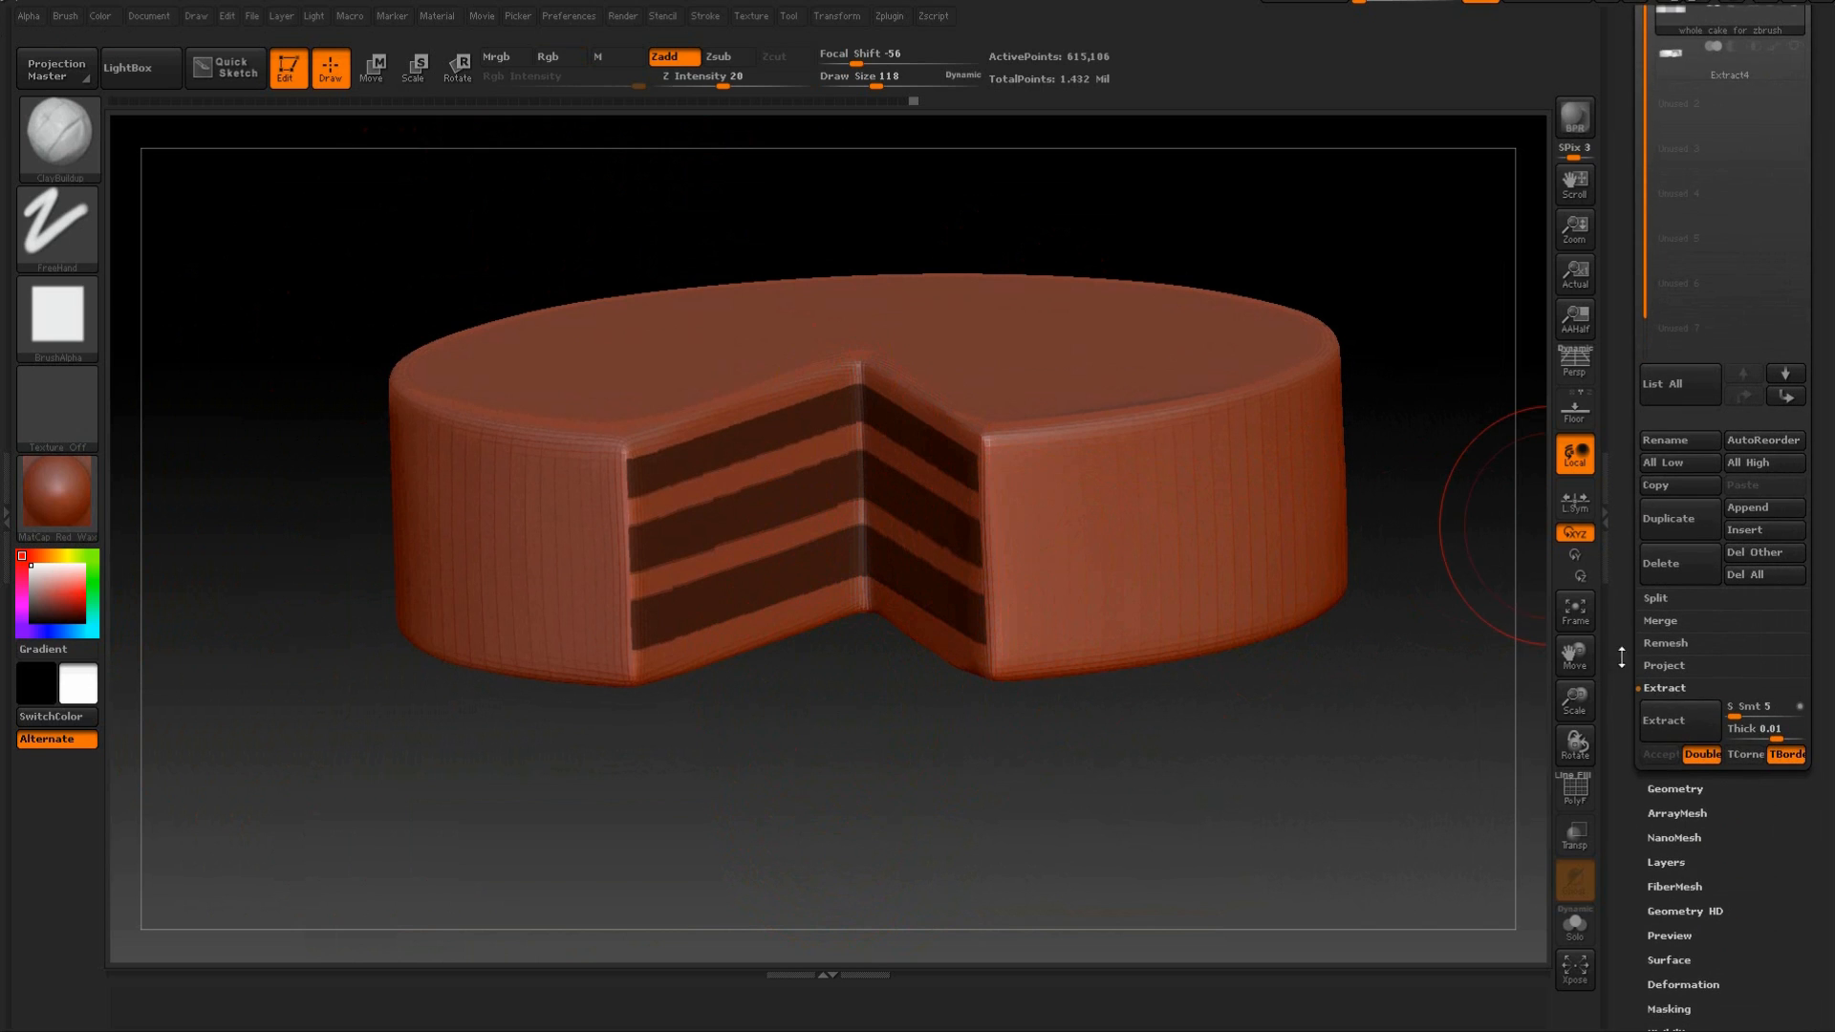
{"action": "left_click", "coordinate": [1667, 730]}
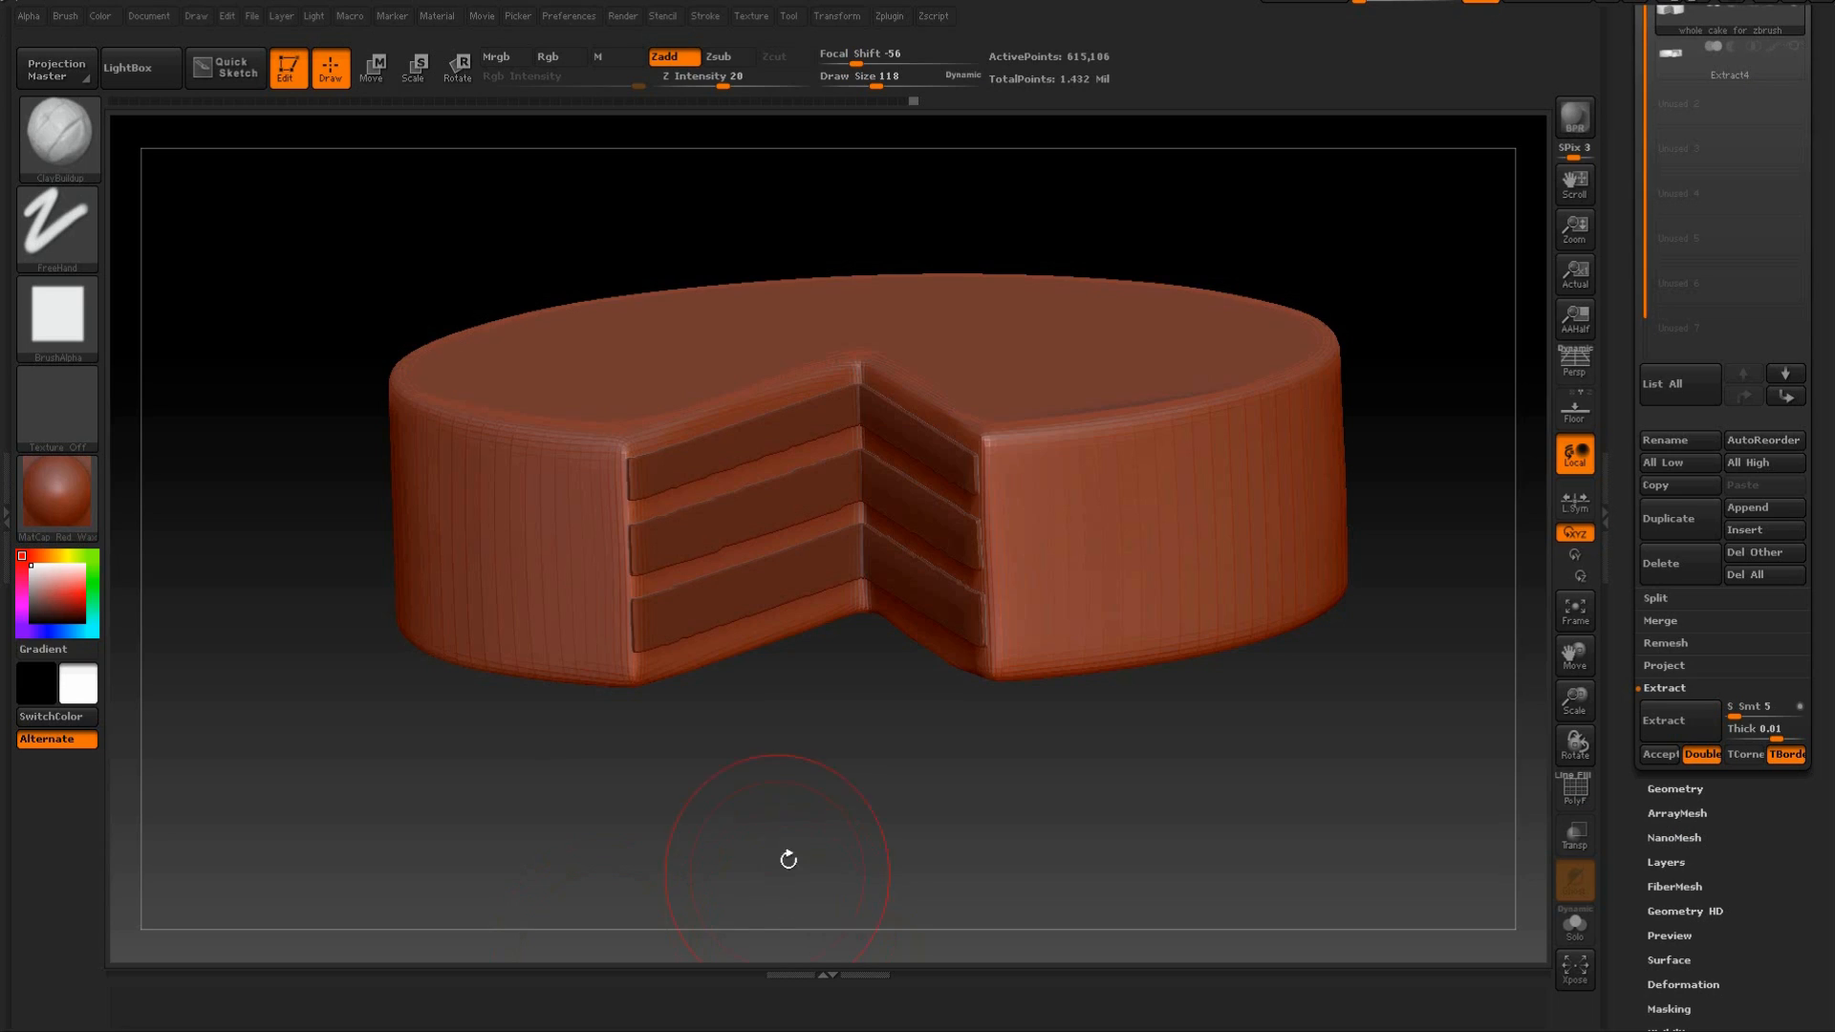
Paint uneven mask drips along the lower edge of the top band on the left cut face, using draw size 14.
{"action": "scroll", "coordinate": [813, 900], "scroll_direction": "up", "scroll_amount": 3}
{"action": "scroll", "coordinate": [860, 913], "scroll_direction": "up", "scroll_amount": 2}
{"action": "left_click_drag", "start_coordinate": [904, 872], "coordinate": [919, 611], "text": "alt"}
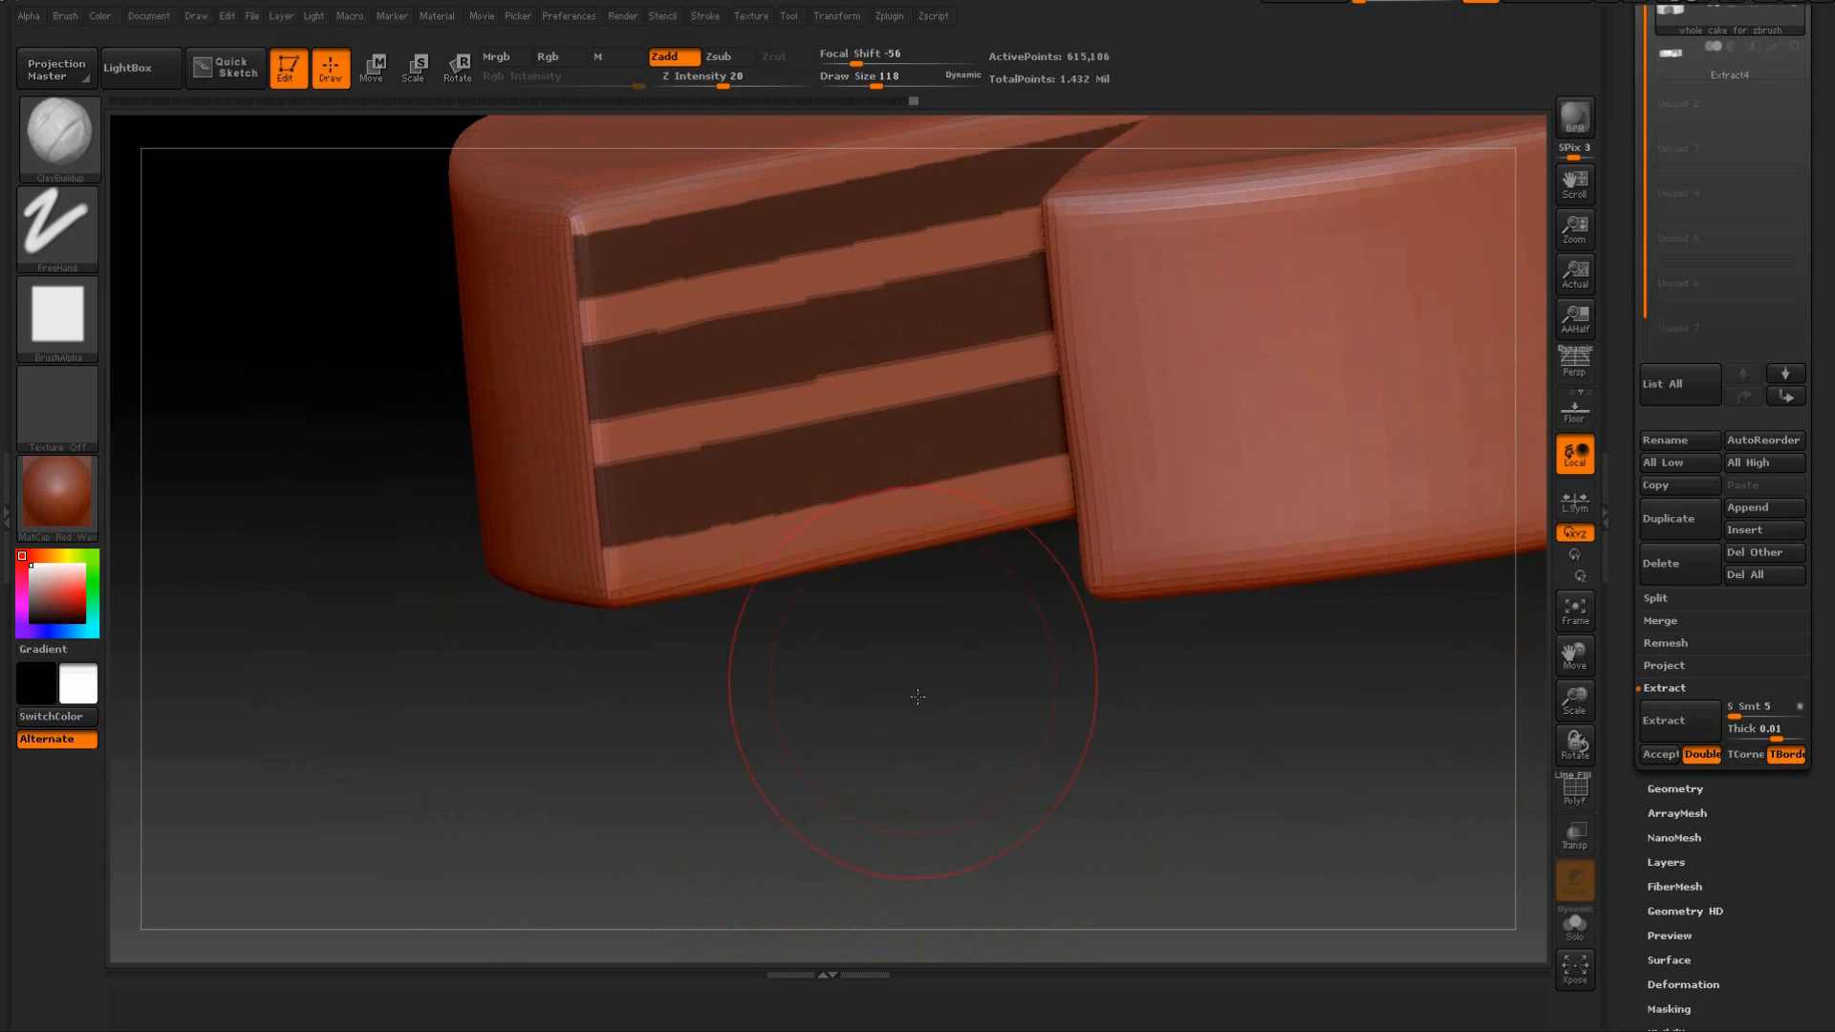
{"action": "left_click_drag", "start_coordinate": [909, 691], "coordinate": [956, 746]}
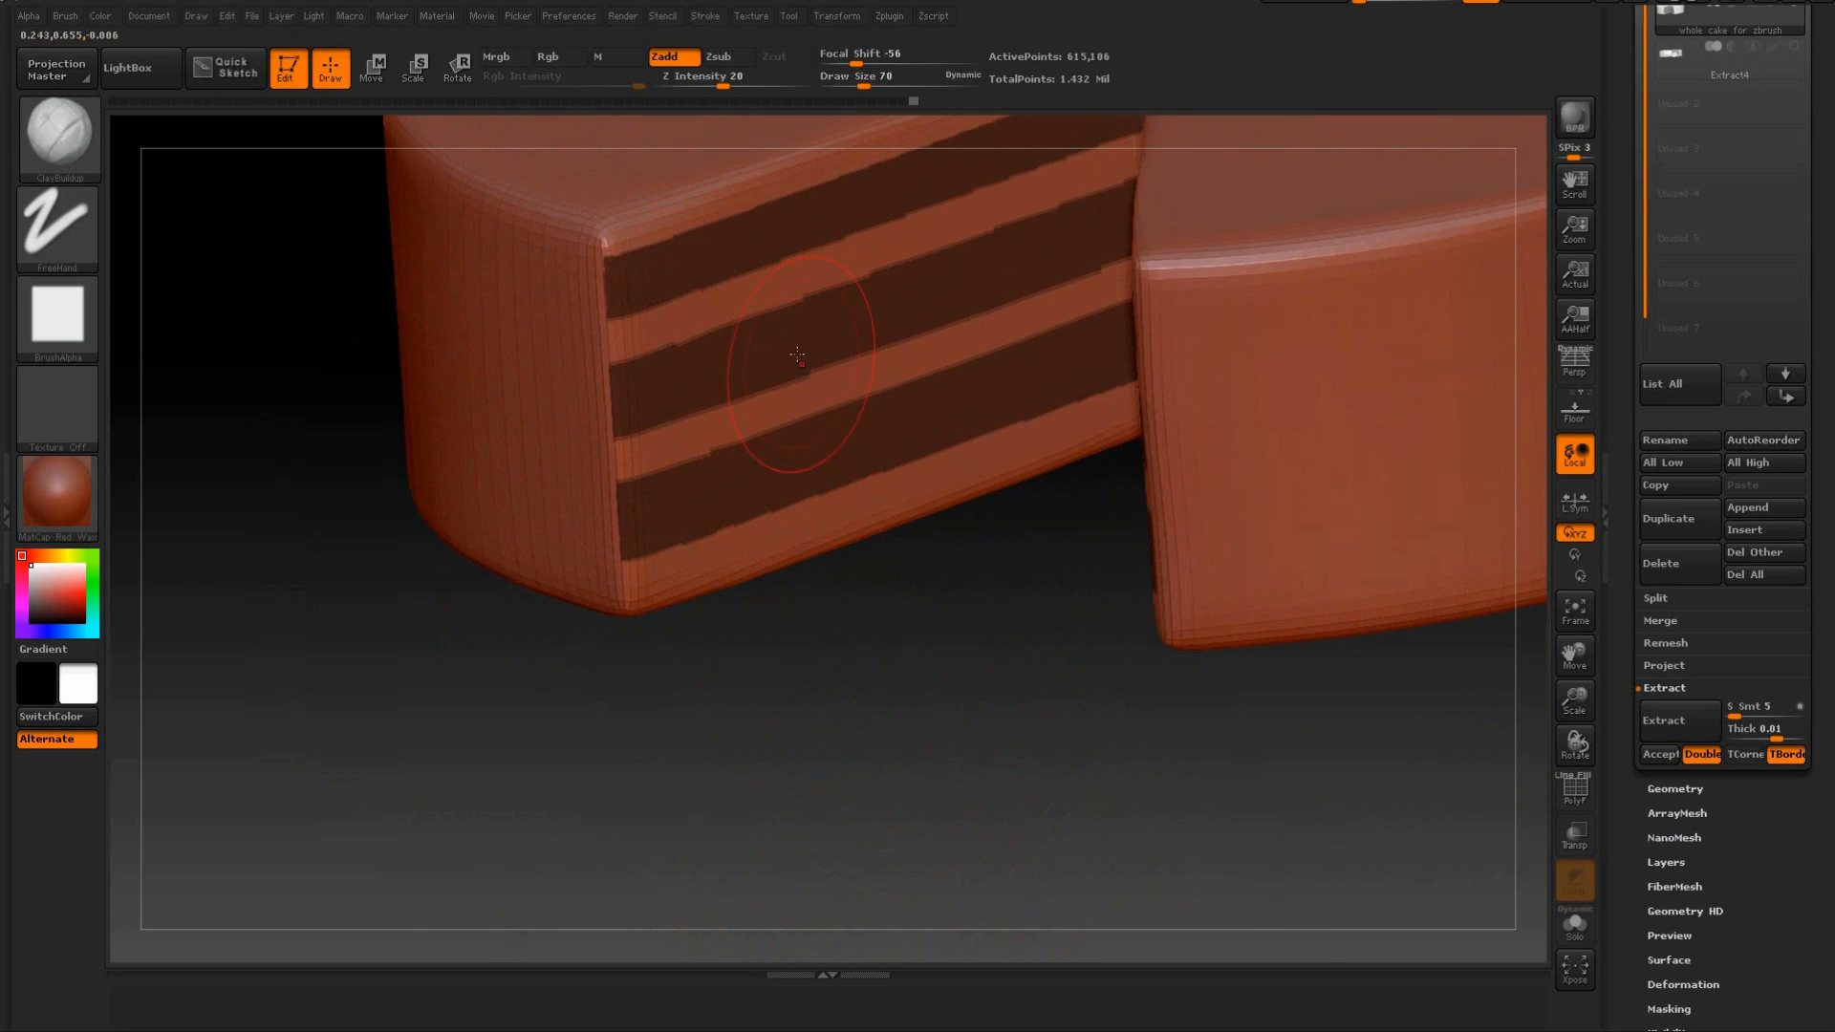
{"action": "left_click", "coordinate": [774, 269], "text": "ctrl"}
{"action": "left_click", "coordinate": [712, 283], "text": "ctrl"}
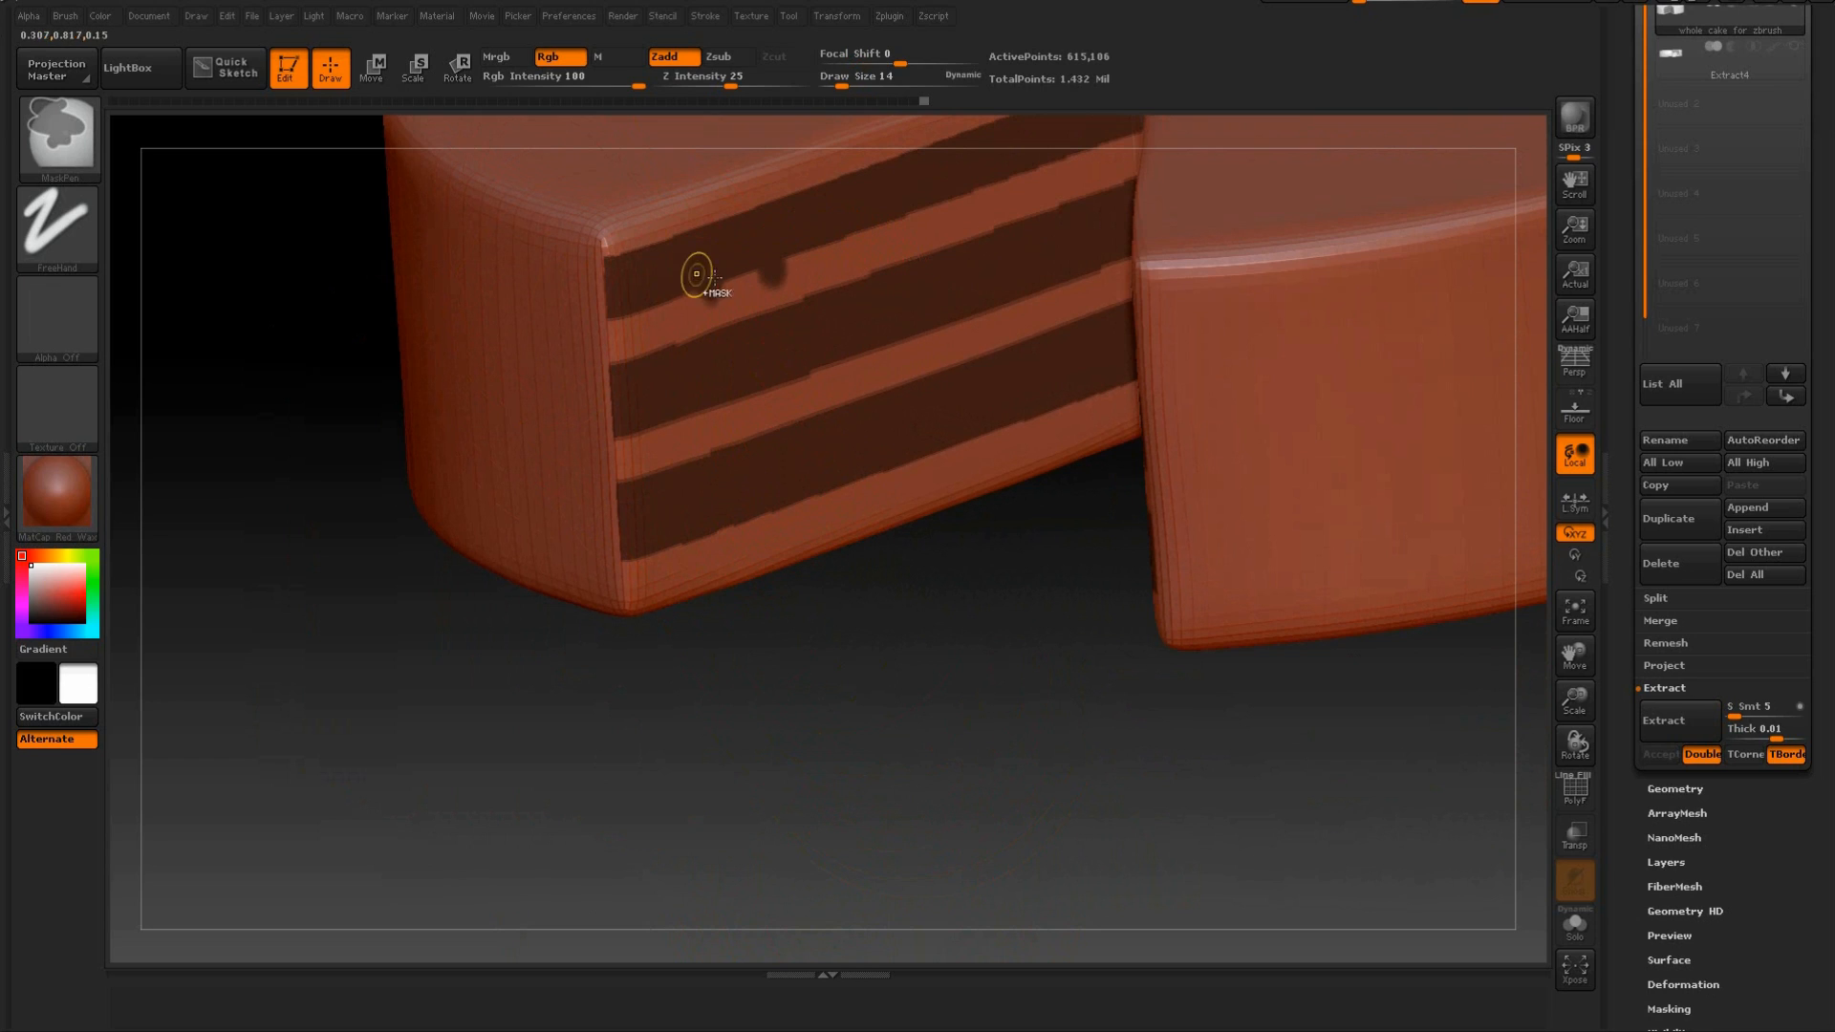
{"action": "left_click", "coordinate": [818, 240], "text": "ctrl"}
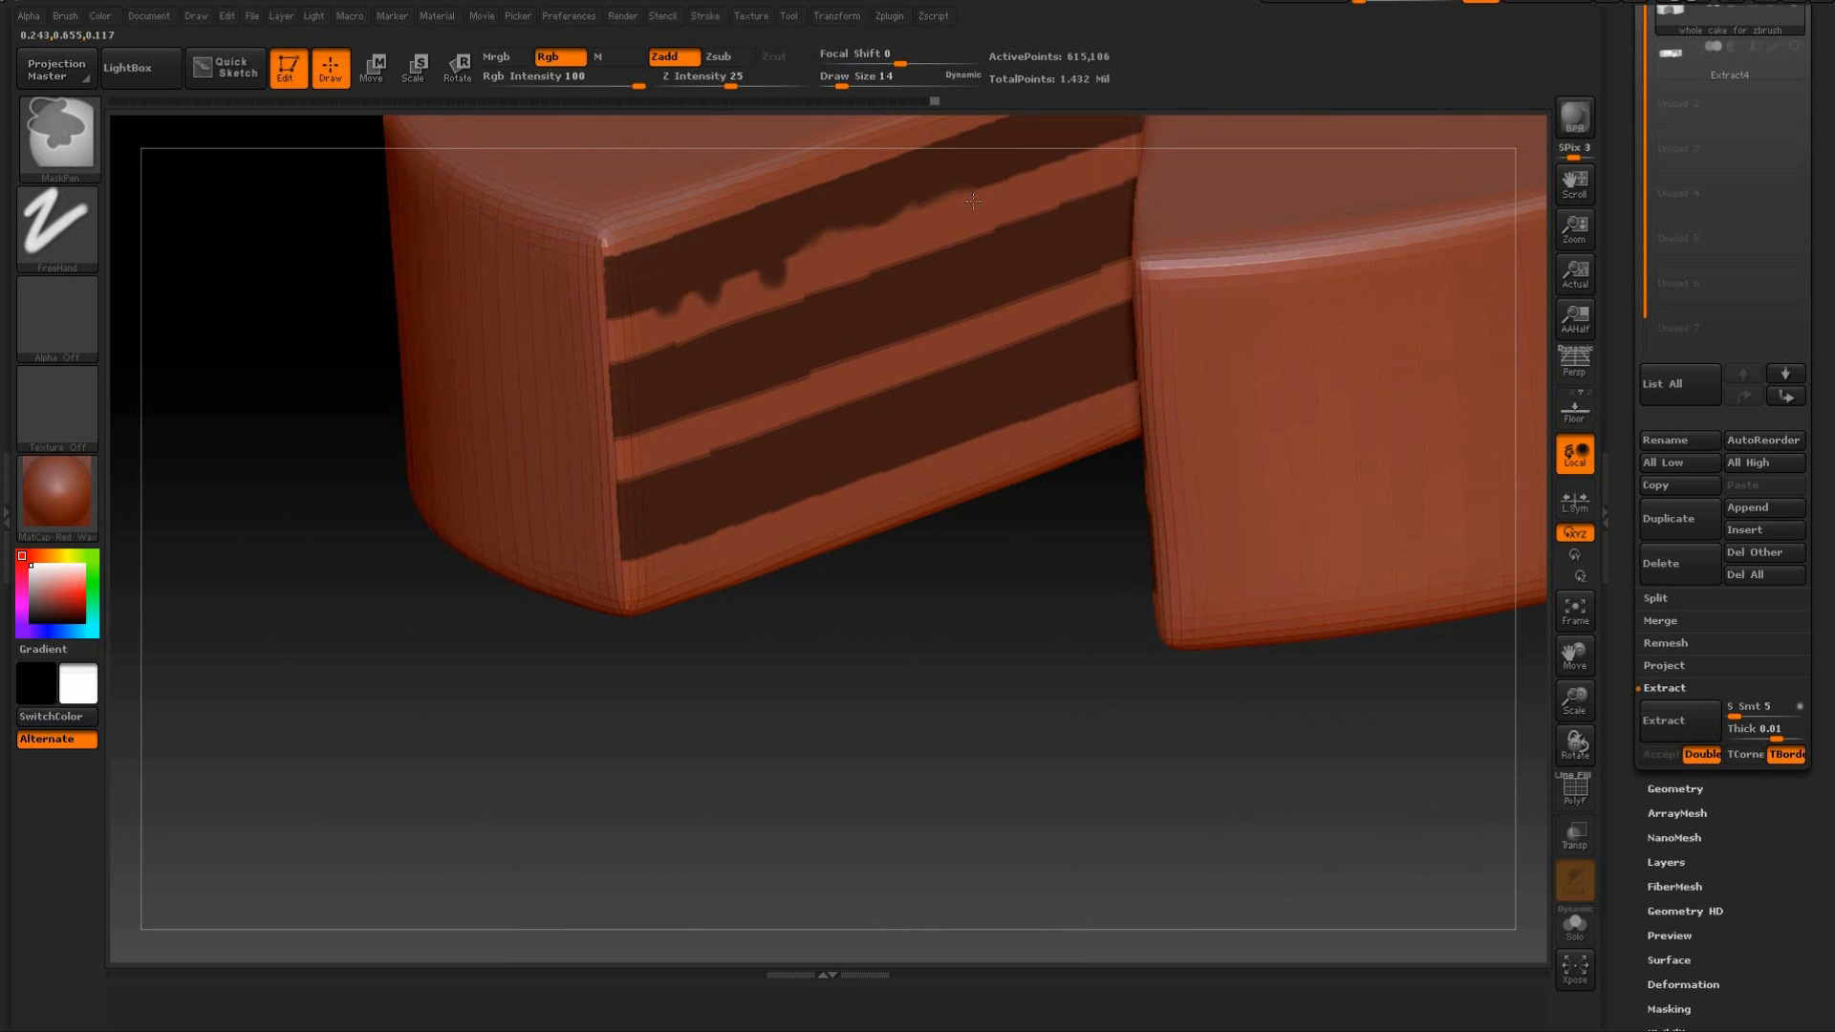
{"action": "mouse_move", "coordinate": [875, 784]}
{"action": "left_mouse_down"}
{"action": "mouse_move", "coordinate": [990, 695]}
{"action": "mouse_move", "coordinate": [937, 793]}
{"action": "mouse_move", "coordinate": [926, 290]}
{"action": "left_mouse_up"}
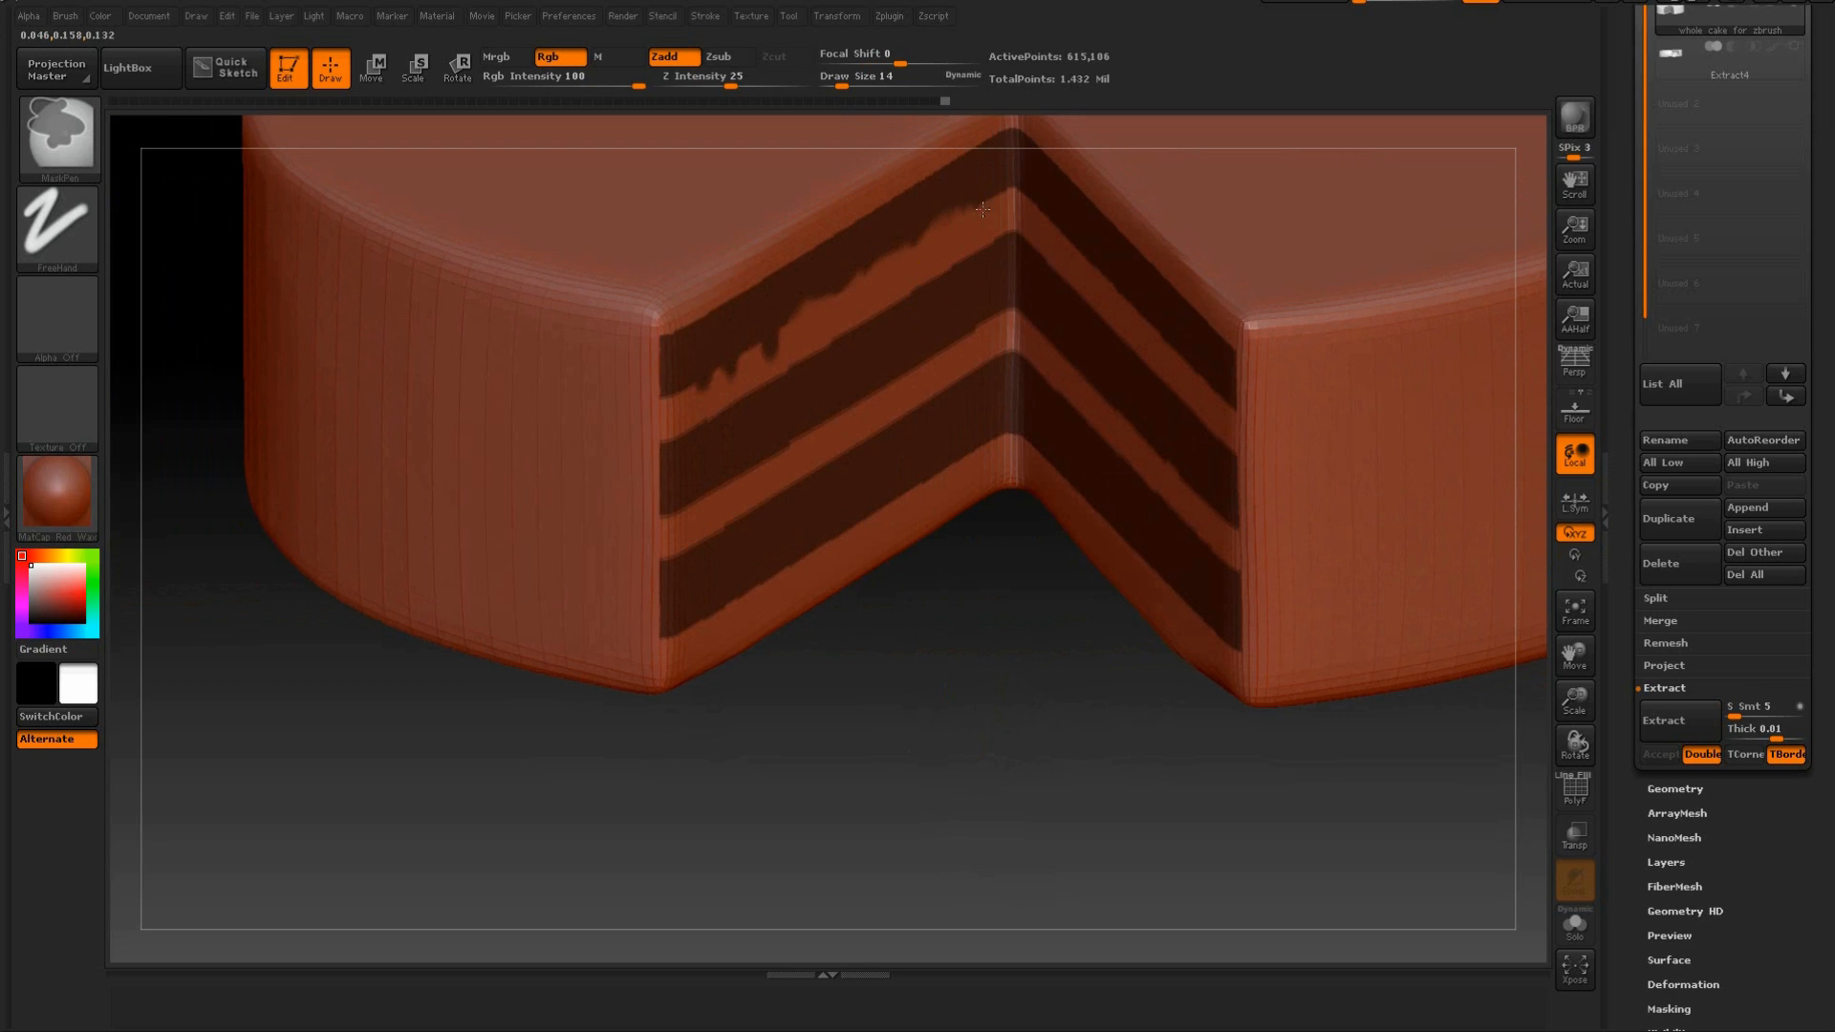
Roughen the lower mask edges of the top and middle bands on the right cut face with small irregular drips.
{"action": "left_click_drag", "start_coordinate": [1033, 594], "coordinate": [1126, 511]}
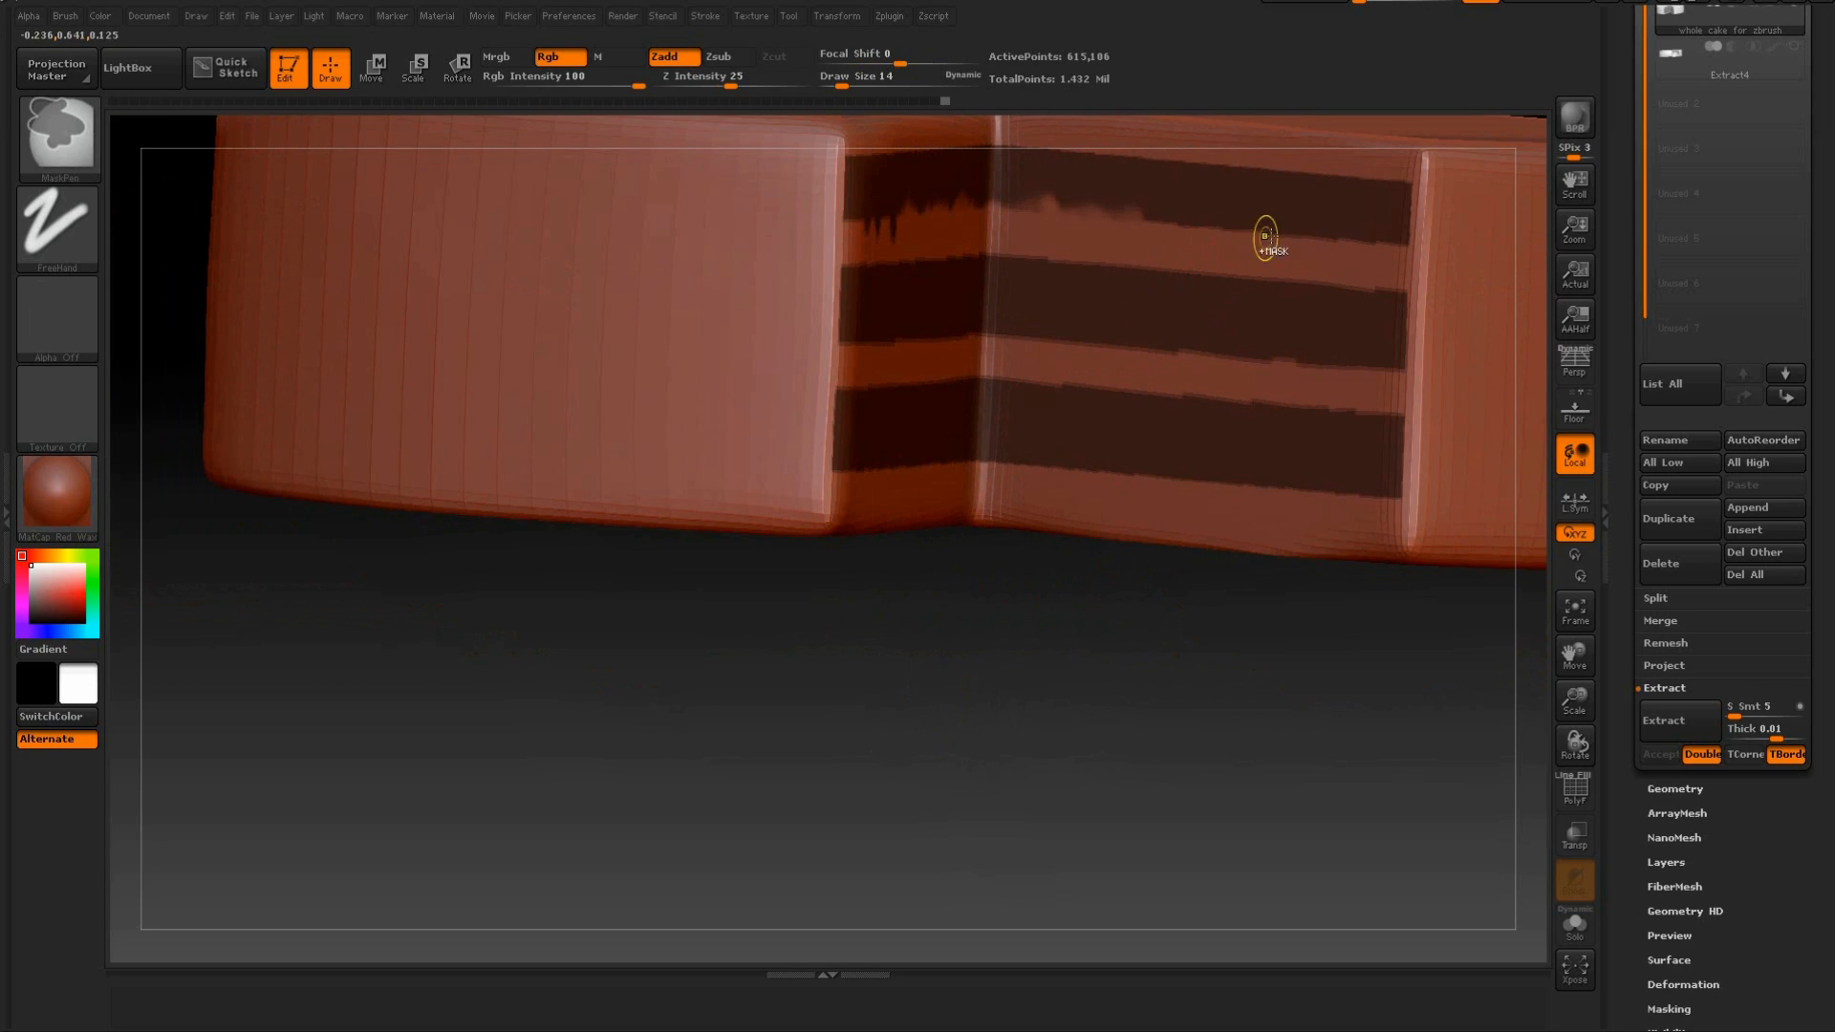
{"action": "left_click_drag", "start_coordinate": [1329, 258], "coordinate": [1186, 232], "text": "ctrl+alt"}
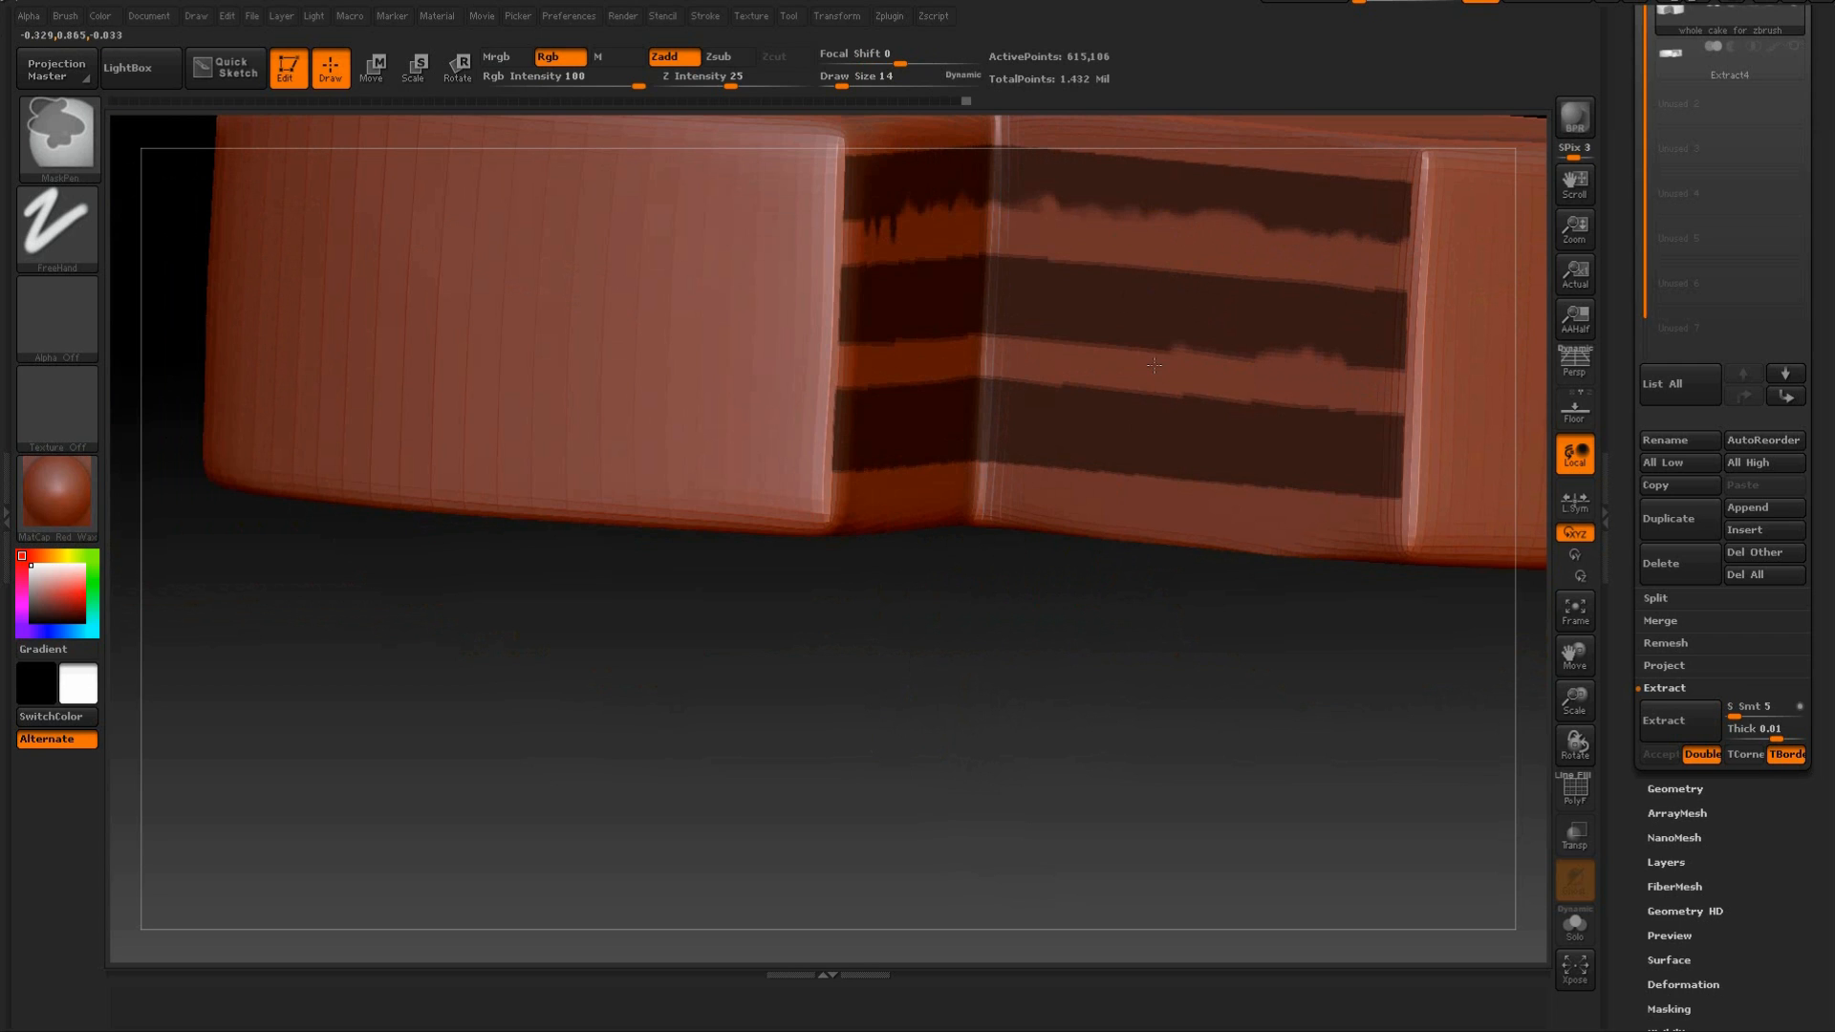
{"action": "left_click_drag", "start_coordinate": [1078, 352], "coordinate": [1043, 342], "text": "ctrl+alt"}
Paint mask drips hanging from the middle band across the left cut face.
{"action": "left_click_drag", "start_coordinate": [841, 683], "coordinate": [930, 701]}
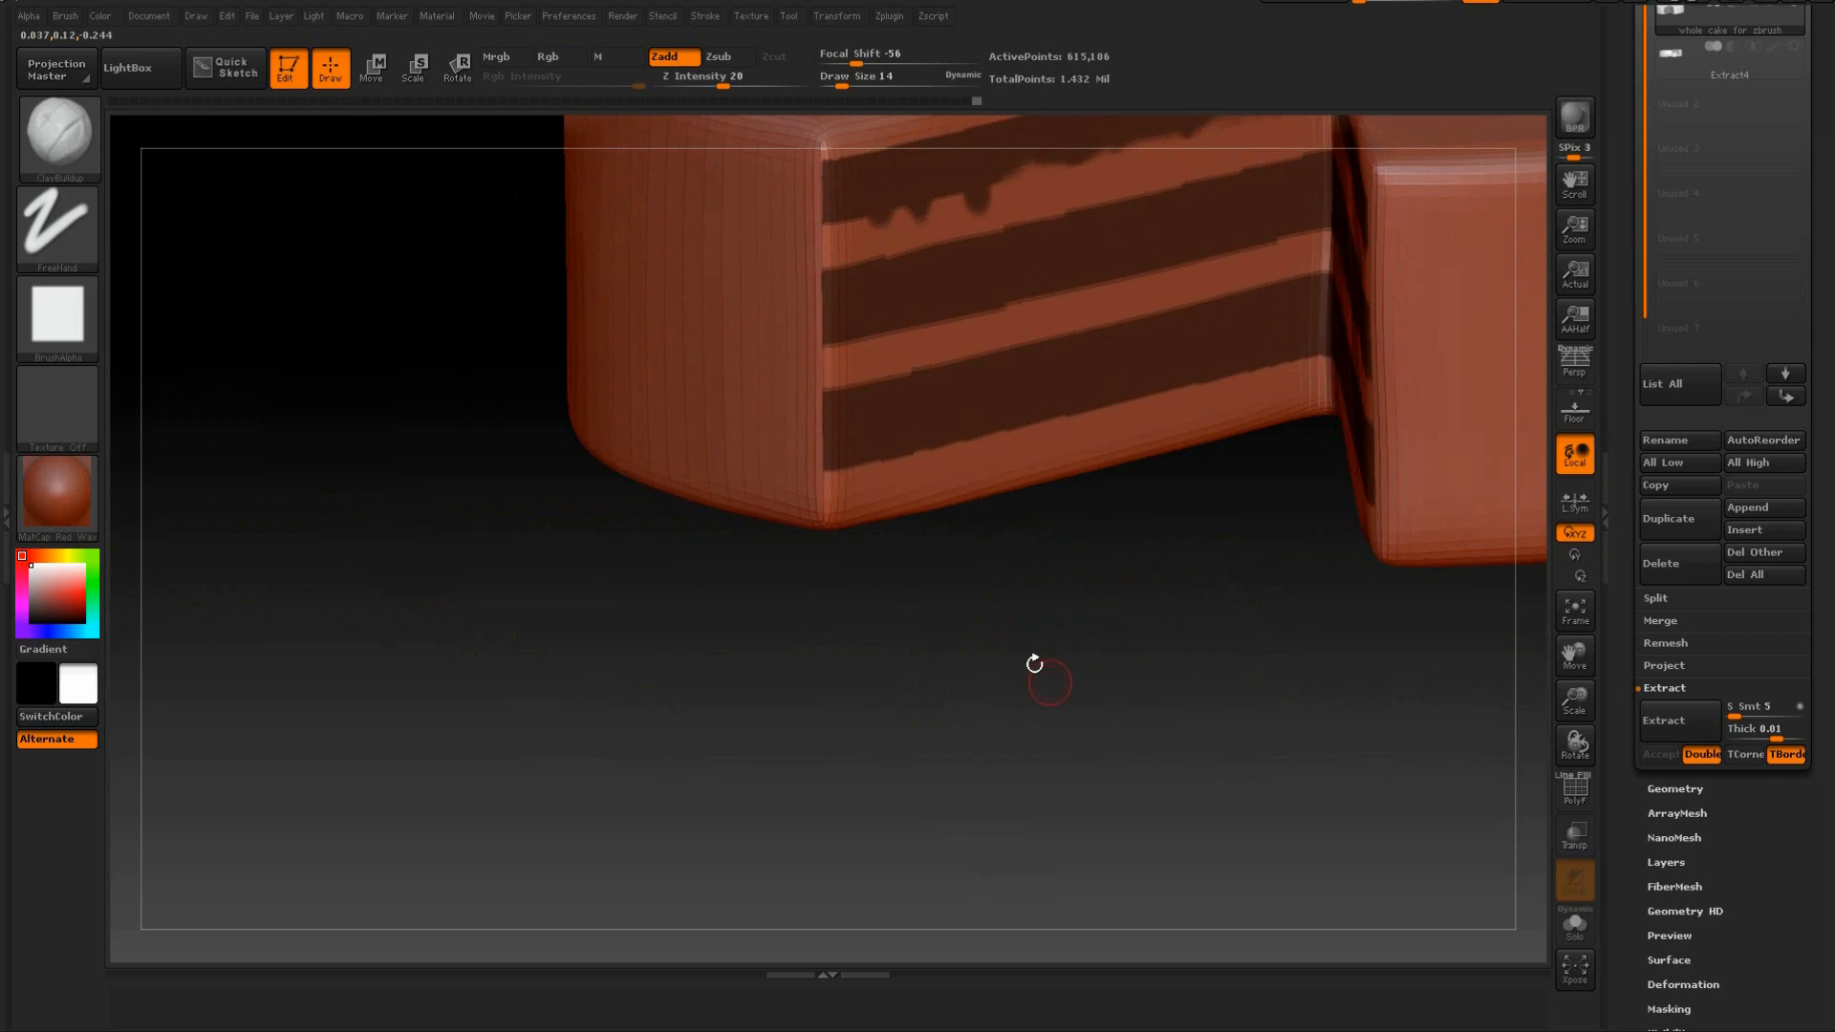
{"action": "left_click_drag", "start_coordinate": [1033, 664], "coordinate": [1008, 645]}
{"action": "key", "text": "ctrl"}
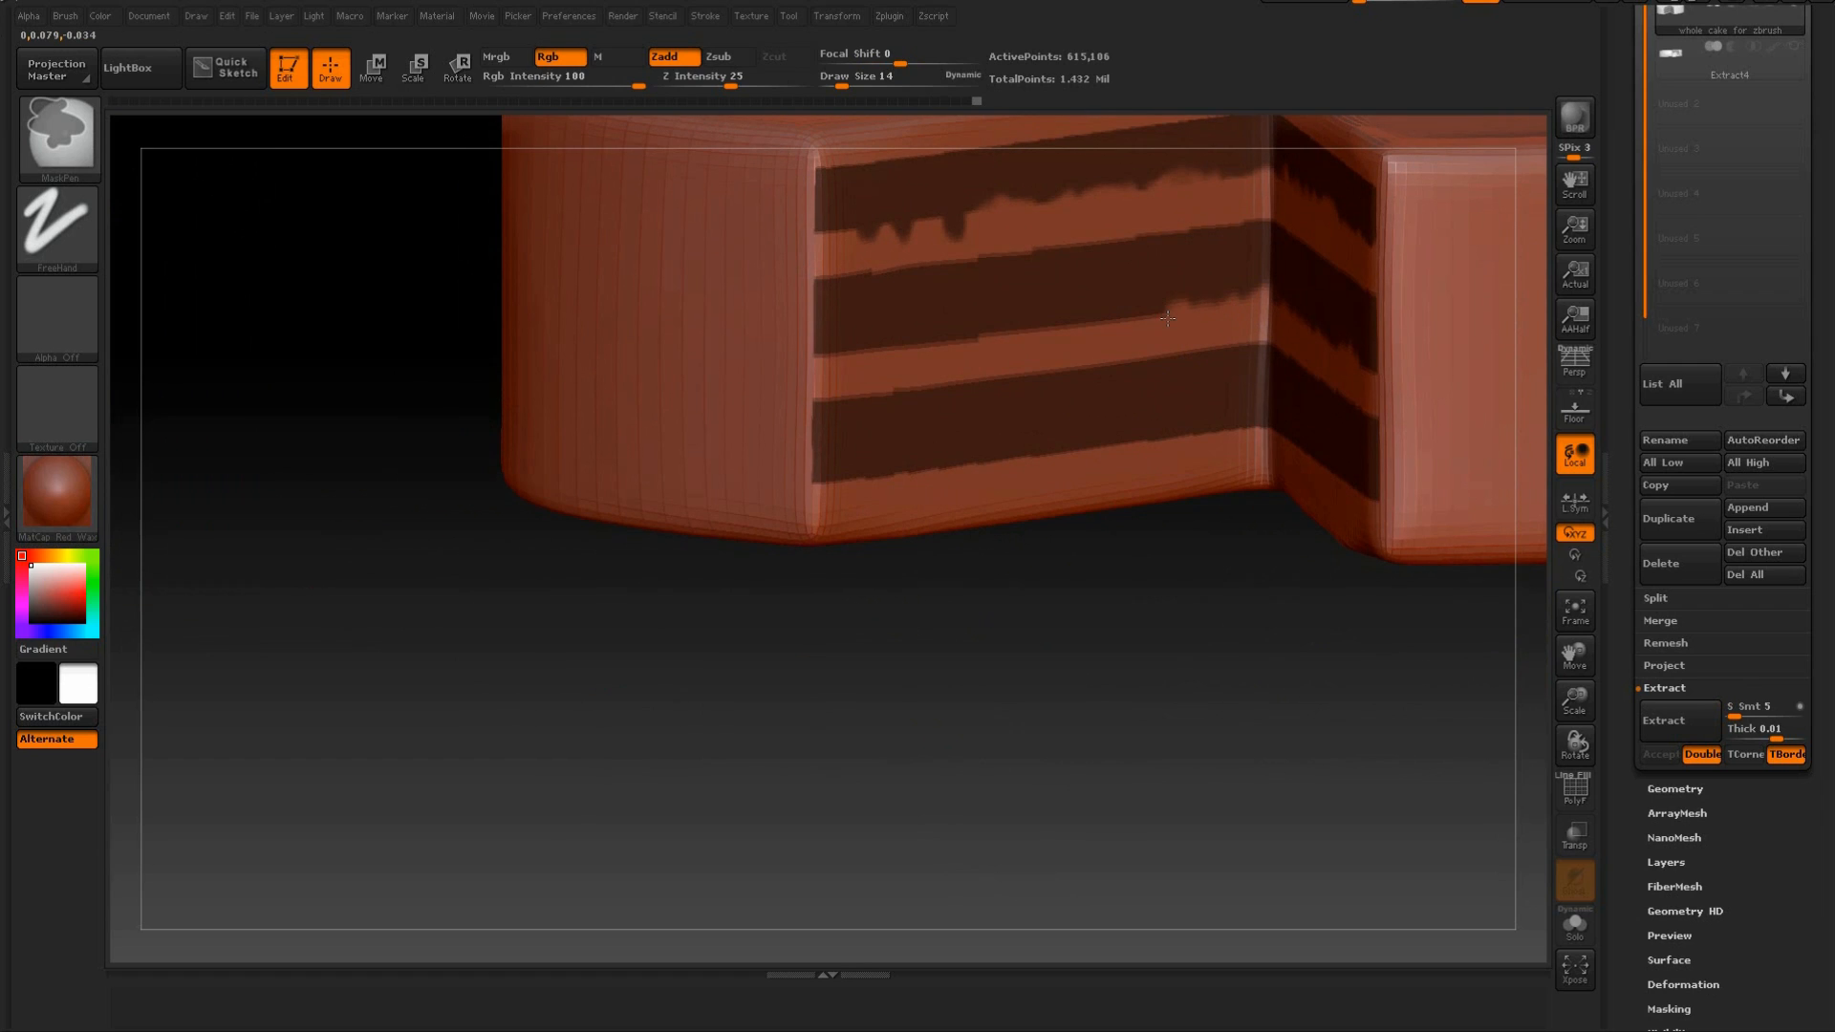
{"action": "left_click_drag", "start_coordinate": [1151, 313], "coordinate": [1149, 336], "text": "ctrl"}
{"action": "mouse_move", "coordinate": [954, 323]}
{"action": "left_mouse_down", "text": "ctrl"}
{"action": "mouse_move", "coordinate": [895, 373]}
{"action": "mouse_move", "coordinate": [850, 377]}
{"action": "left_mouse_up", "text": "ctrl"}
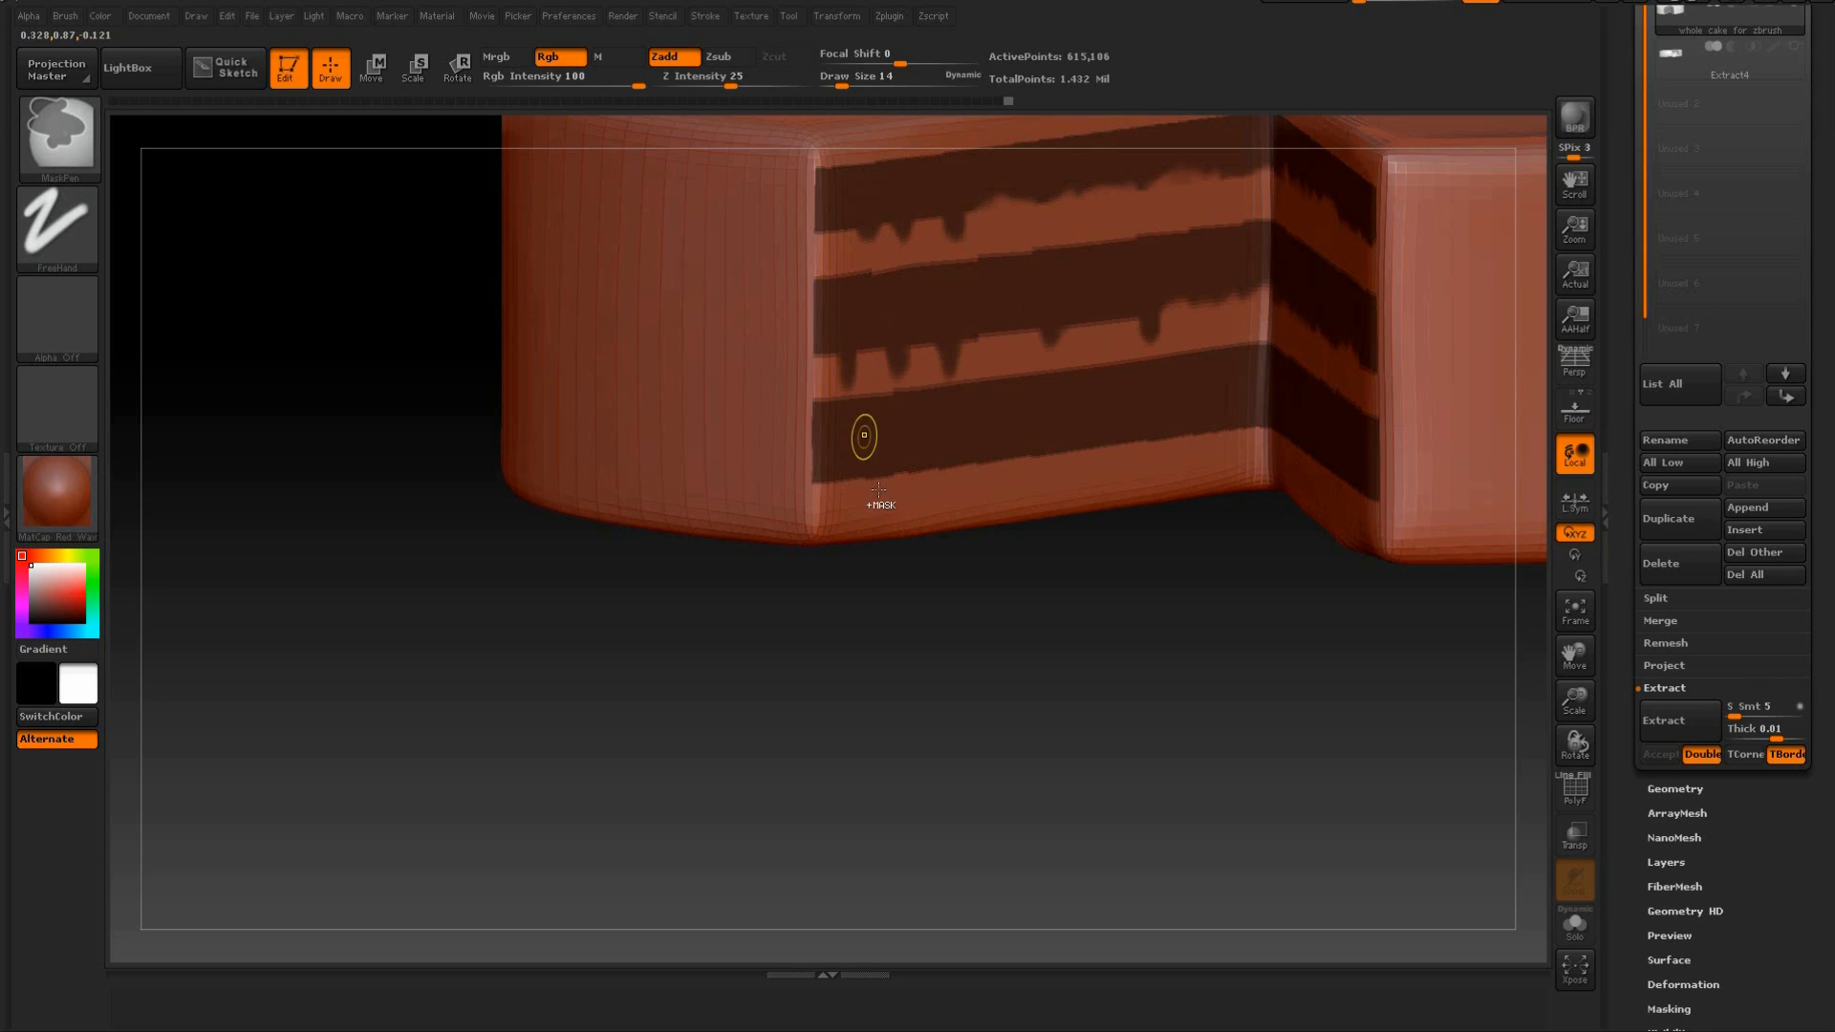
Paint longer, irregular mask drips below the bottom band on both cut faces.
{"action": "left_click_drag", "start_coordinate": [954, 463], "coordinate": [1238, 426], "text": "ctrl"}
{"action": "left_click_drag", "start_coordinate": [1171, 448], "coordinate": [1127, 449], "text": "ctrl+alt"}
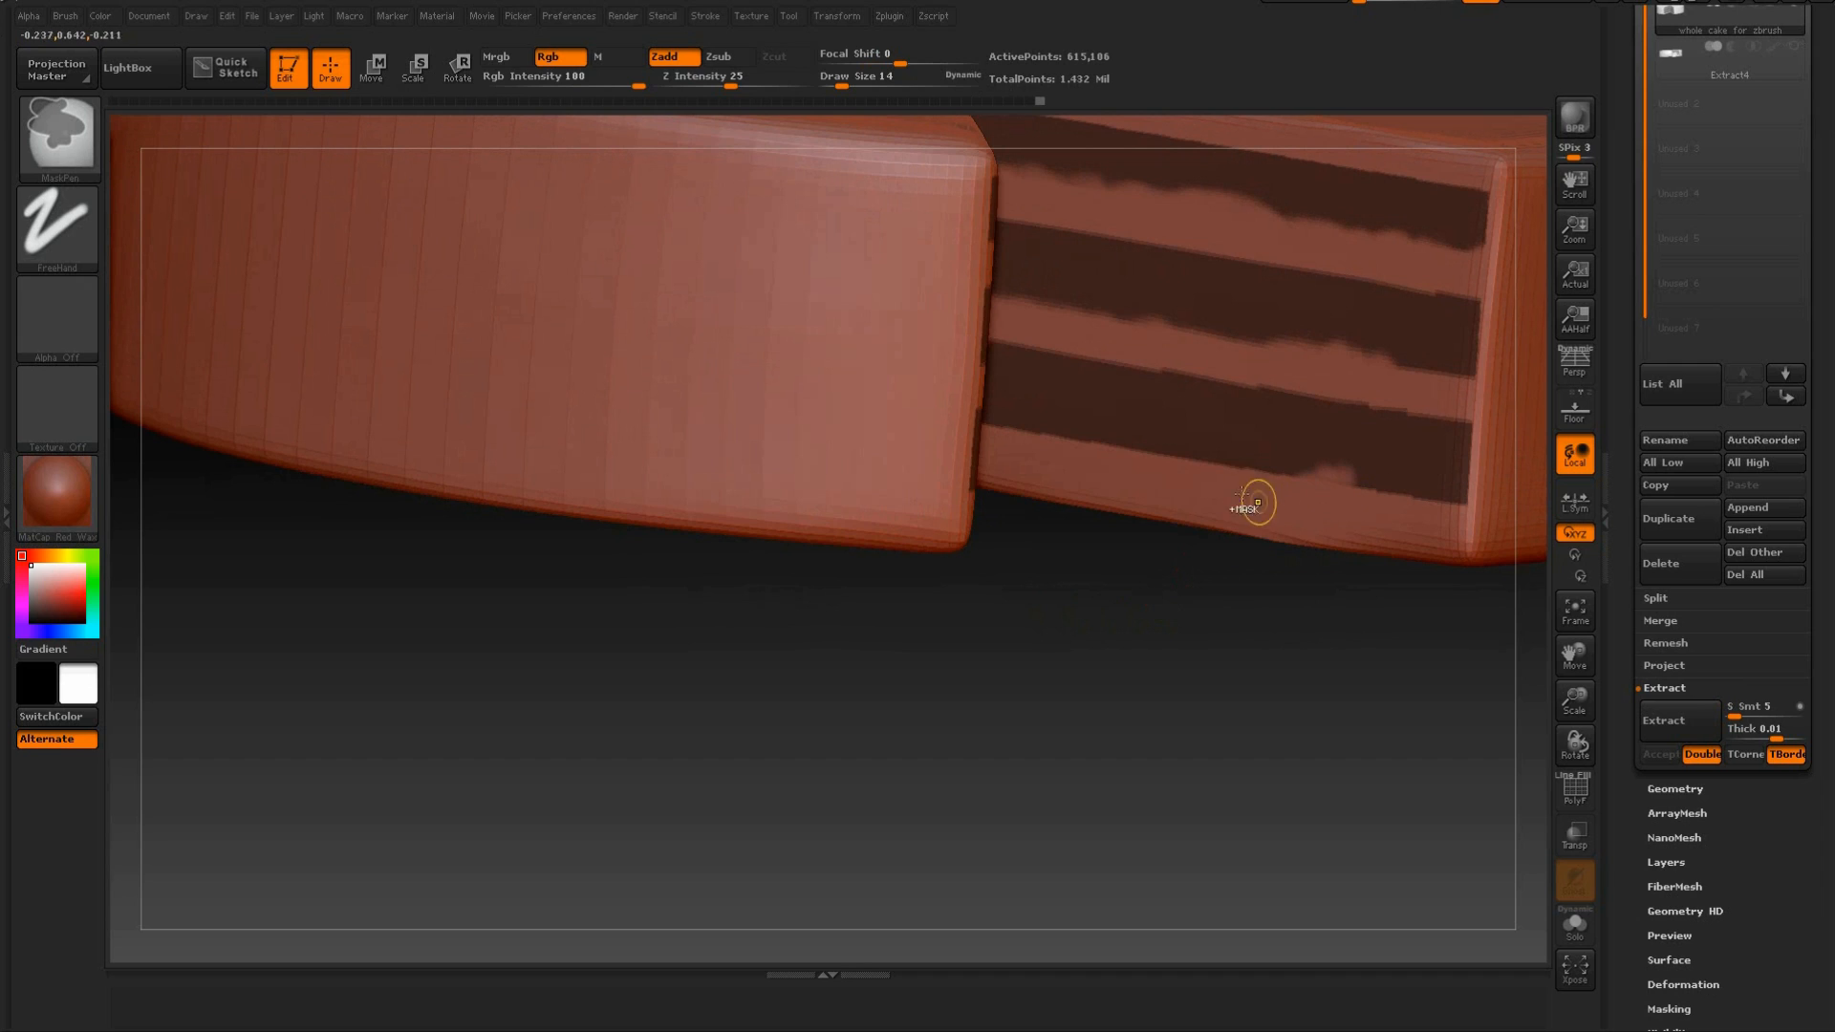
{"action": "mouse_move", "coordinate": [1225, 482]}
{"action": "left_mouse_down", "text": "ctrl"}
{"action": "mouse_move", "coordinate": [1204, 447]}
{"action": "mouse_move", "coordinate": [1073, 467]}
{"action": "mouse_move", "coordinate": [1016, 420]}
{"action": "left_mouse_up", "text": "ctrl"}
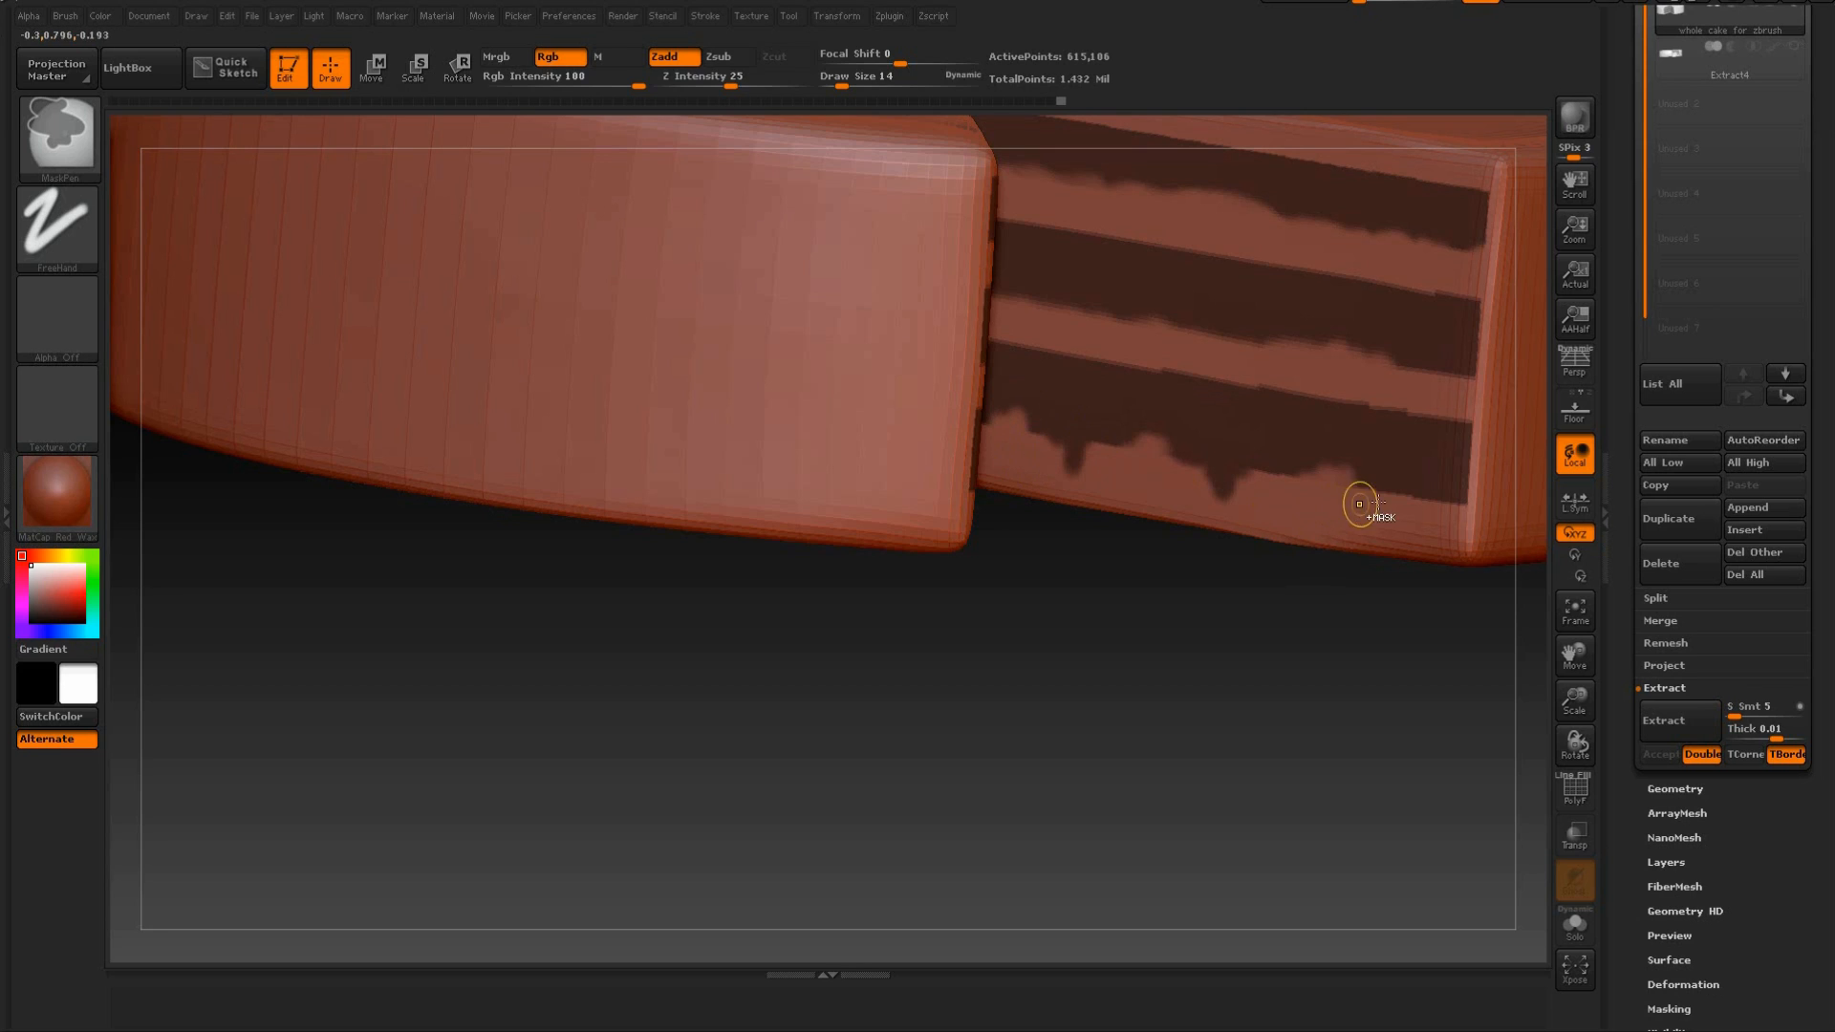
{"action": "left_click_drag", "start_coordinate": [1412, 516], "coordinate": [1388, 487], "text": "ctrl"}
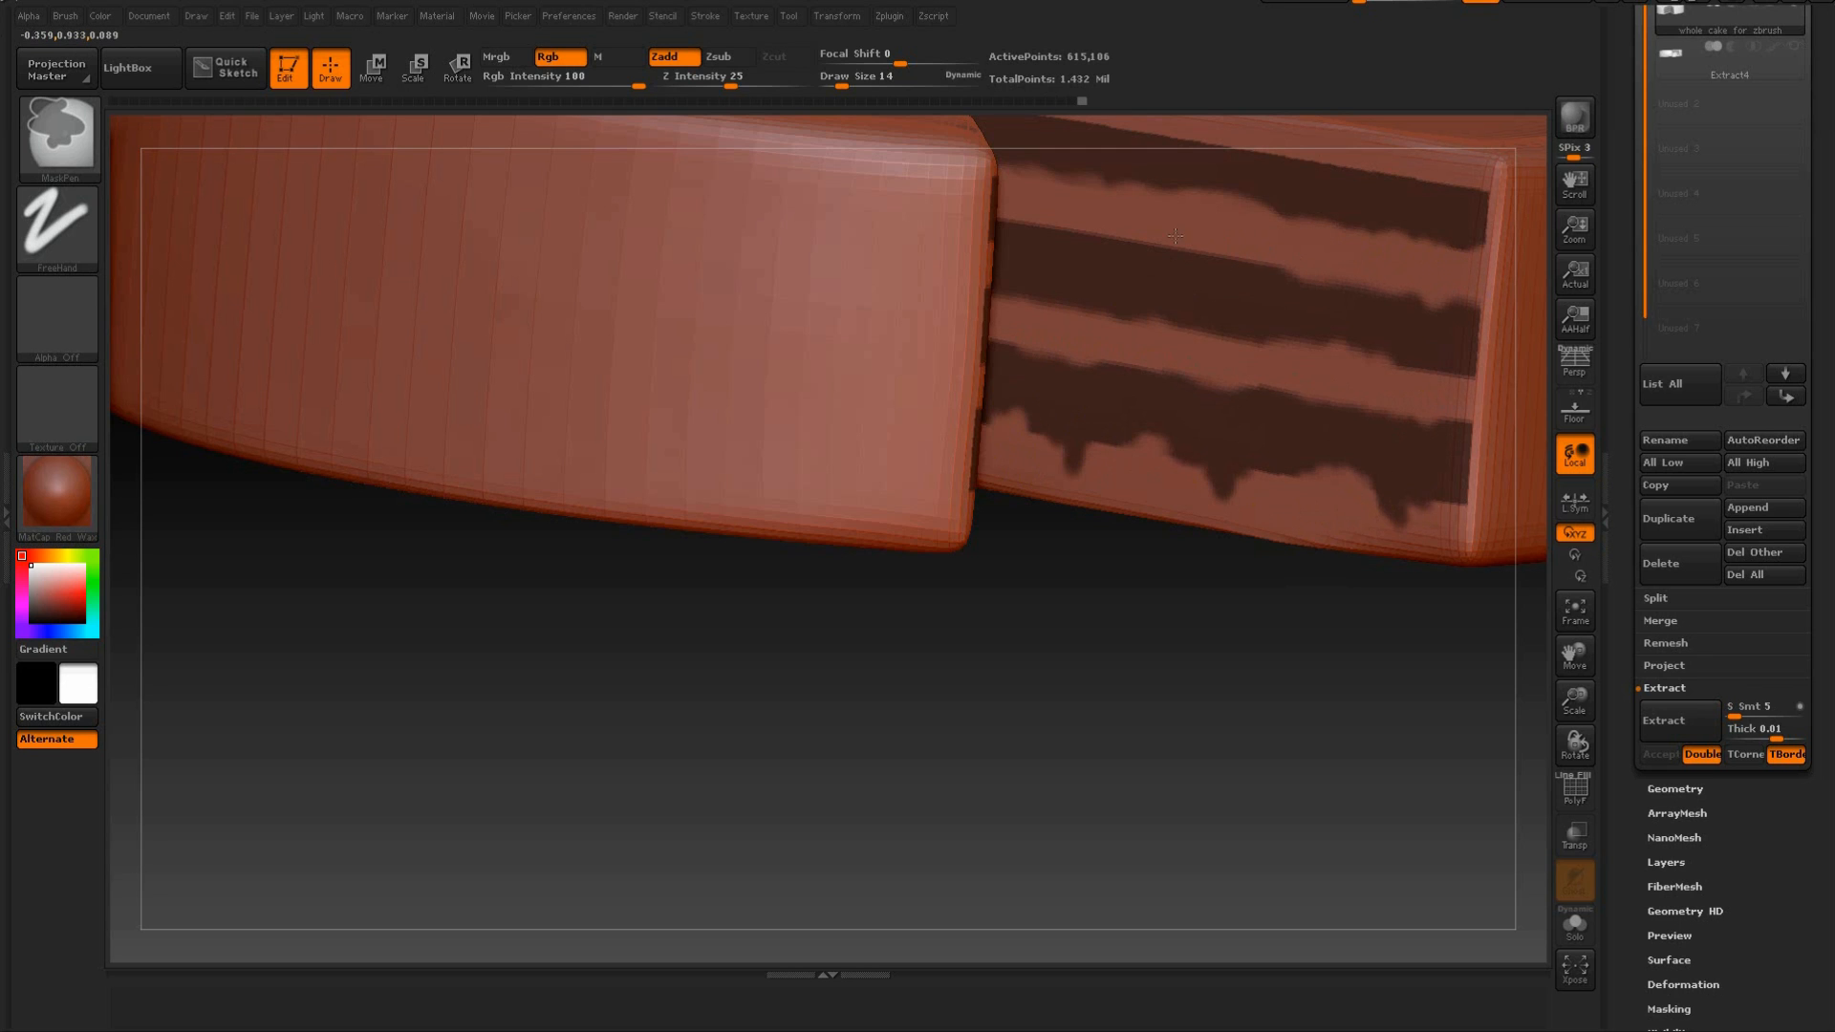
Touch up the masked bands inside the cut with additional drips and uneven edges.
{"action": "mouse_move", "coordinate": [1090, 562]}
{"action": "left_mouse_down"}
{"action": "mouse_move", "coordinate": [999, 605]}
{"action": "mouse_move", "coordinate": [1204, 535]}
{"action": "mouse_move", "coordinate": [1466, 370]}
{"action": "left_mouse_up"}
{"action": "key", "text": "ctrl"}
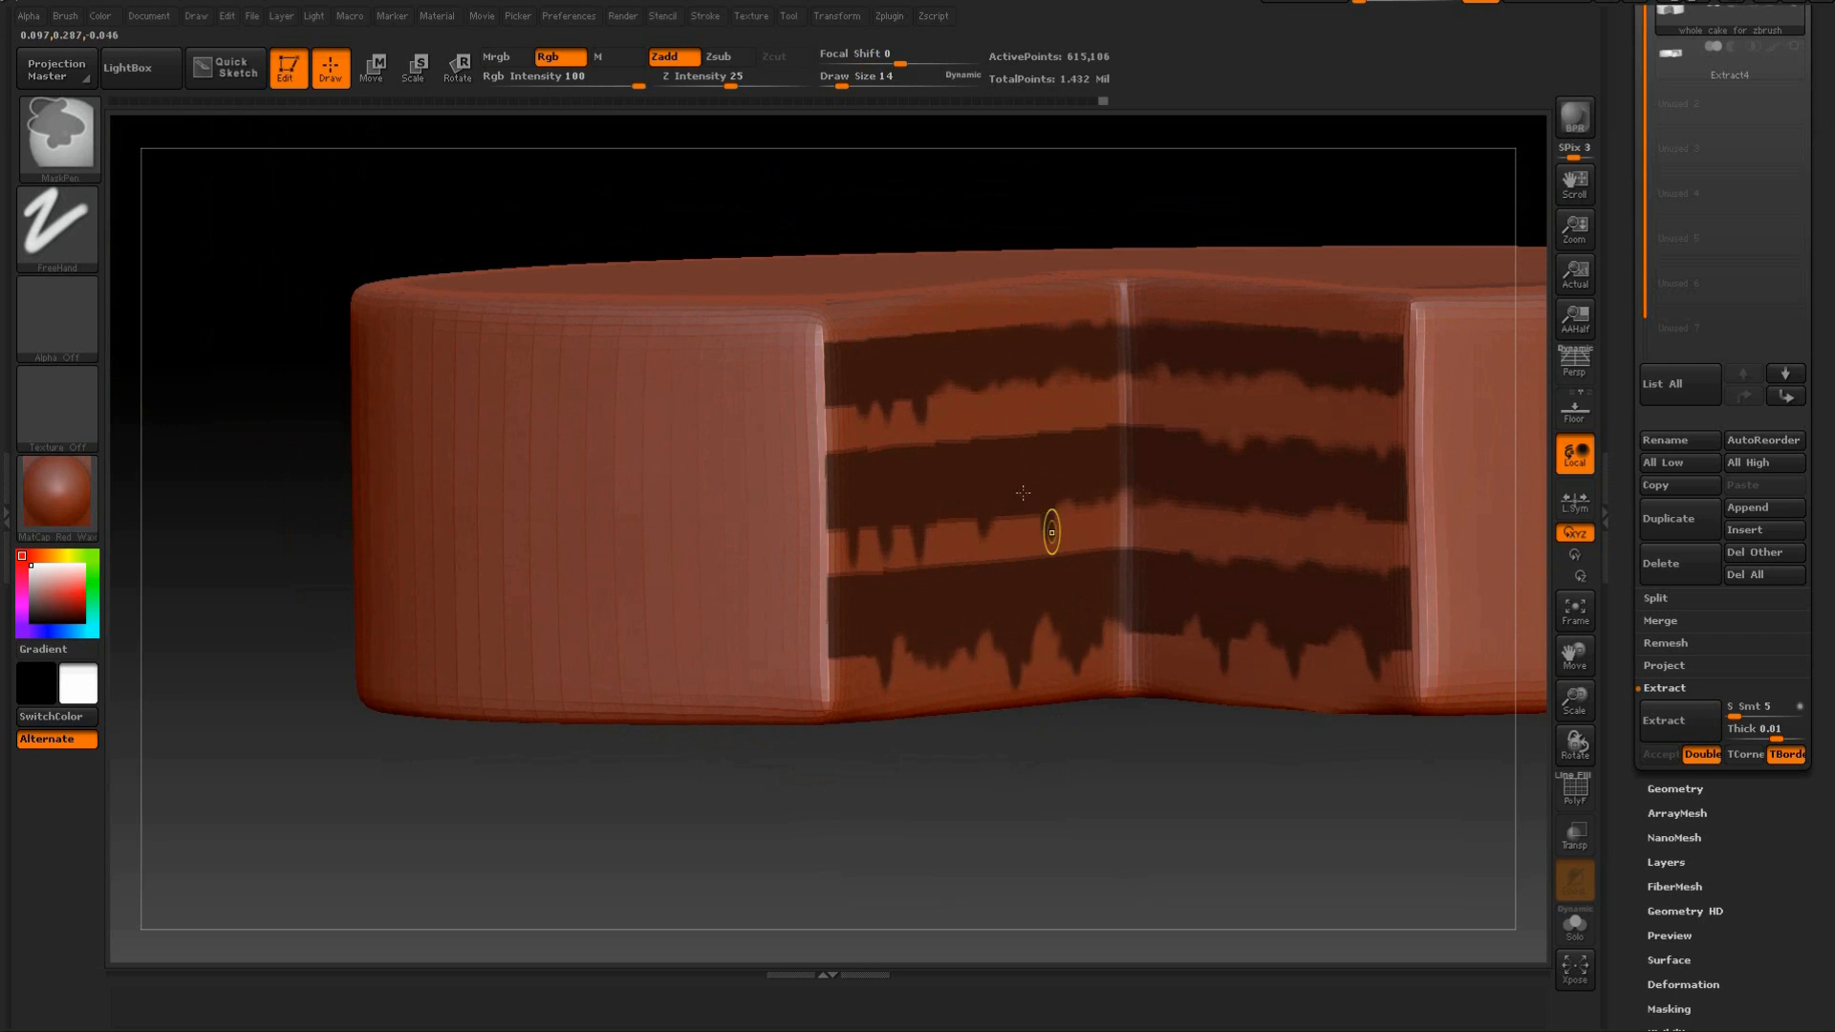
{"action": "mouse_move", "coordinate": [934, 777]}
{"action": "left_mouse_down"}
{"action": "mouse_move", "coordinate": [965, 854]}
{"action": "mouse_move", "coordinate": [971, 504]}
{"action": "left_mouse_up"}
{"action": "key", "text": "ctrl"}
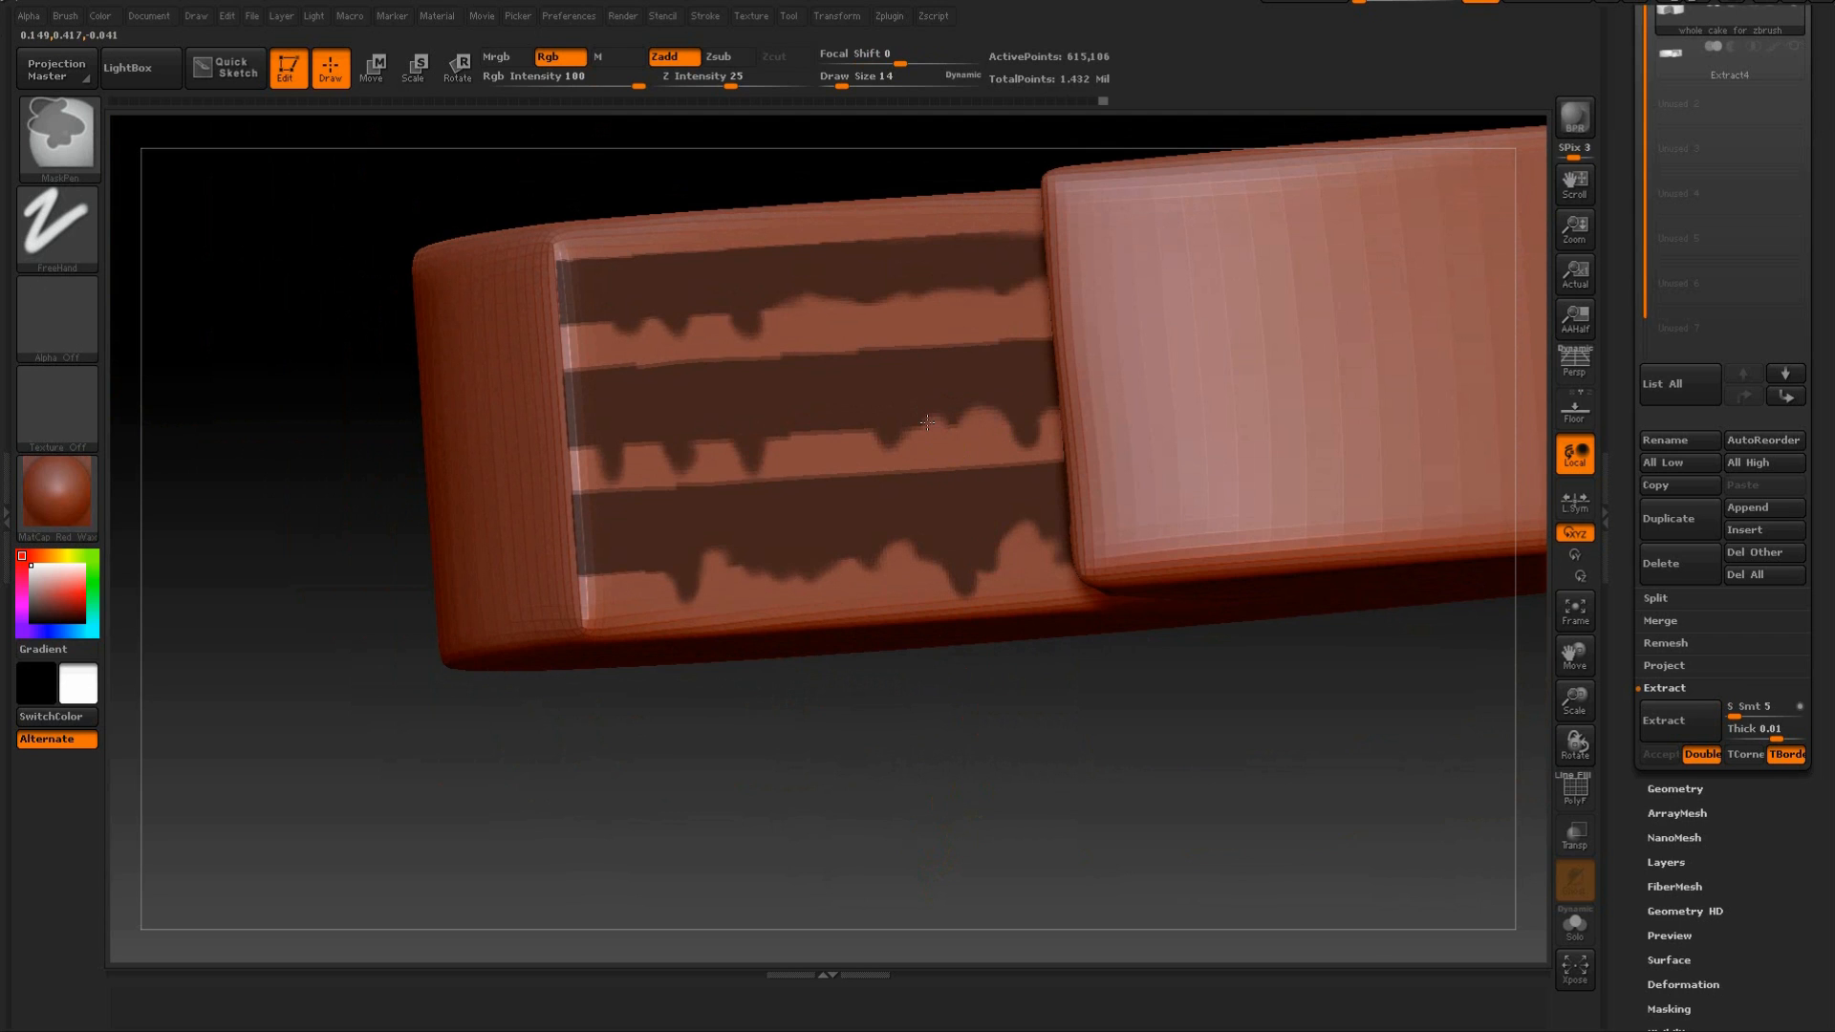
{"action": "mouse_move", "coordinate": [982, 794]}
{"action": "left_mouse_down"}
{"action": "mouse_move", "coordinate": [1048, 774]}
{"action": "mouse_move", "coordinate": [987, 586]}
{"action": "left_mouse_up"}
{"action": "key", "text": "ctrl"}
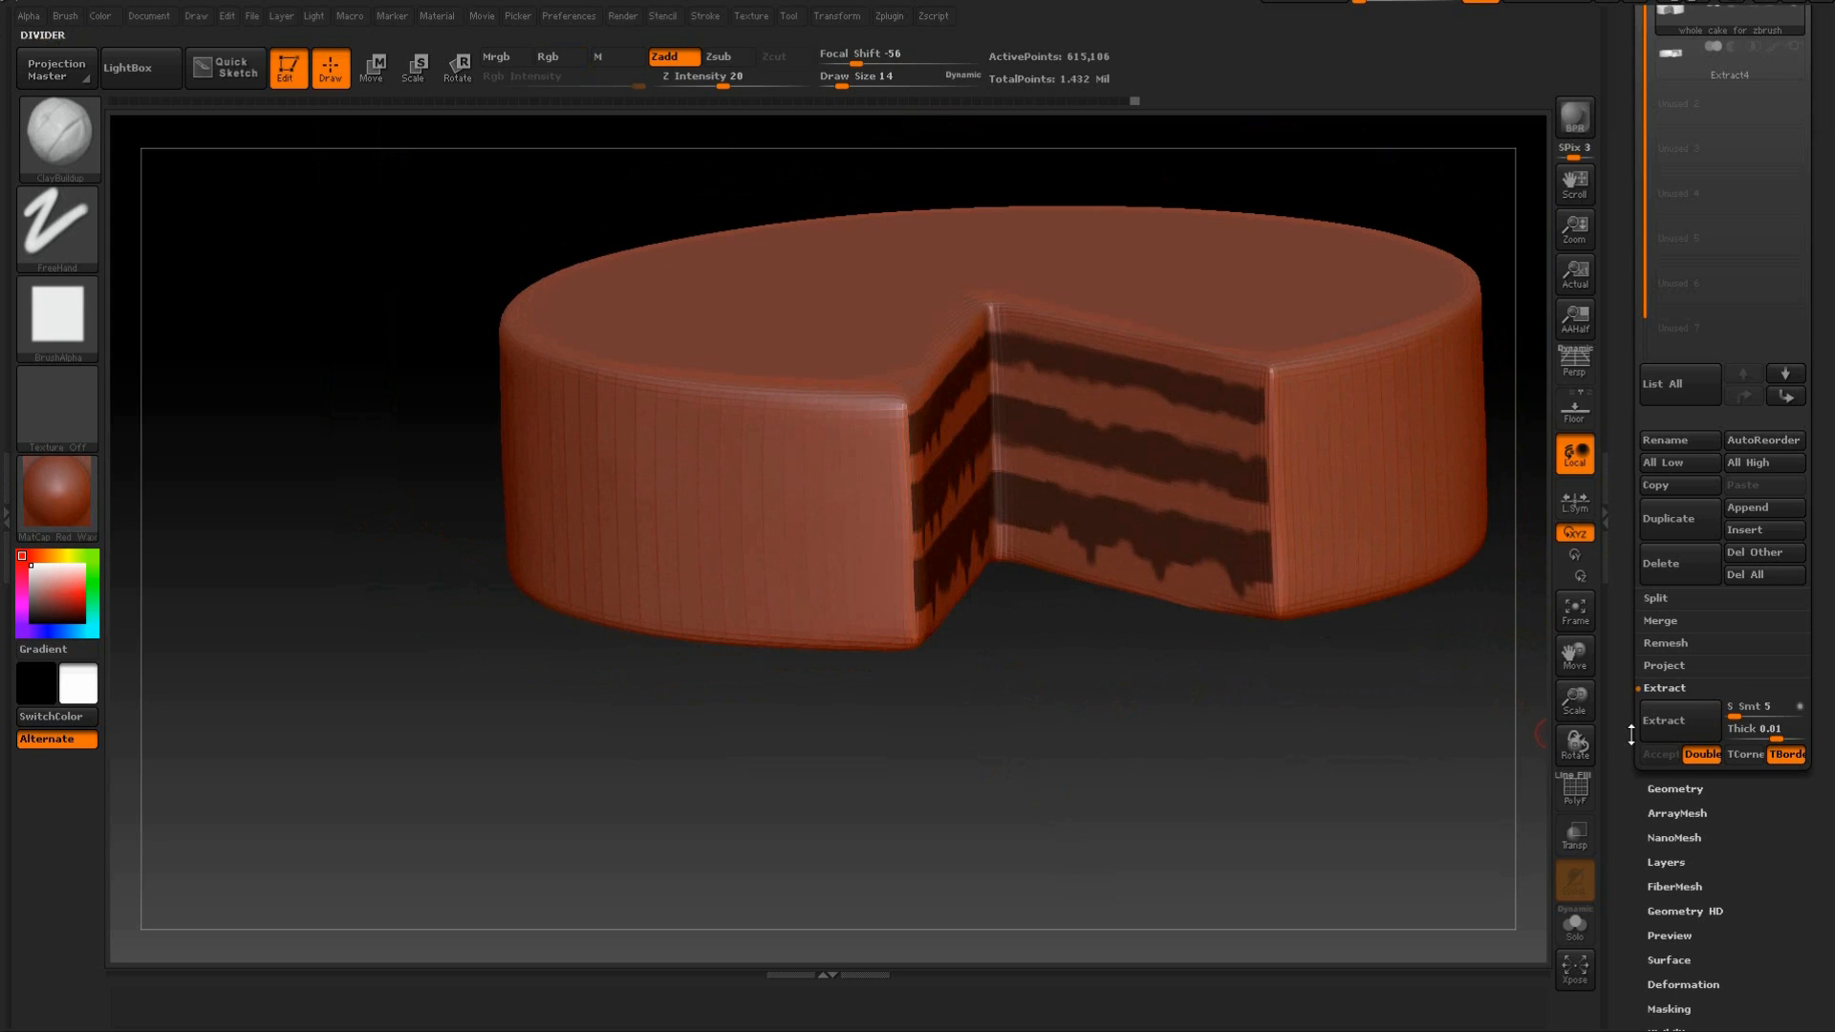
Extract the dripping masked bands at 0.01 thickness and accept the result as a new subtool.
{"action": "left_click", "coordinate": [1672, 724]}
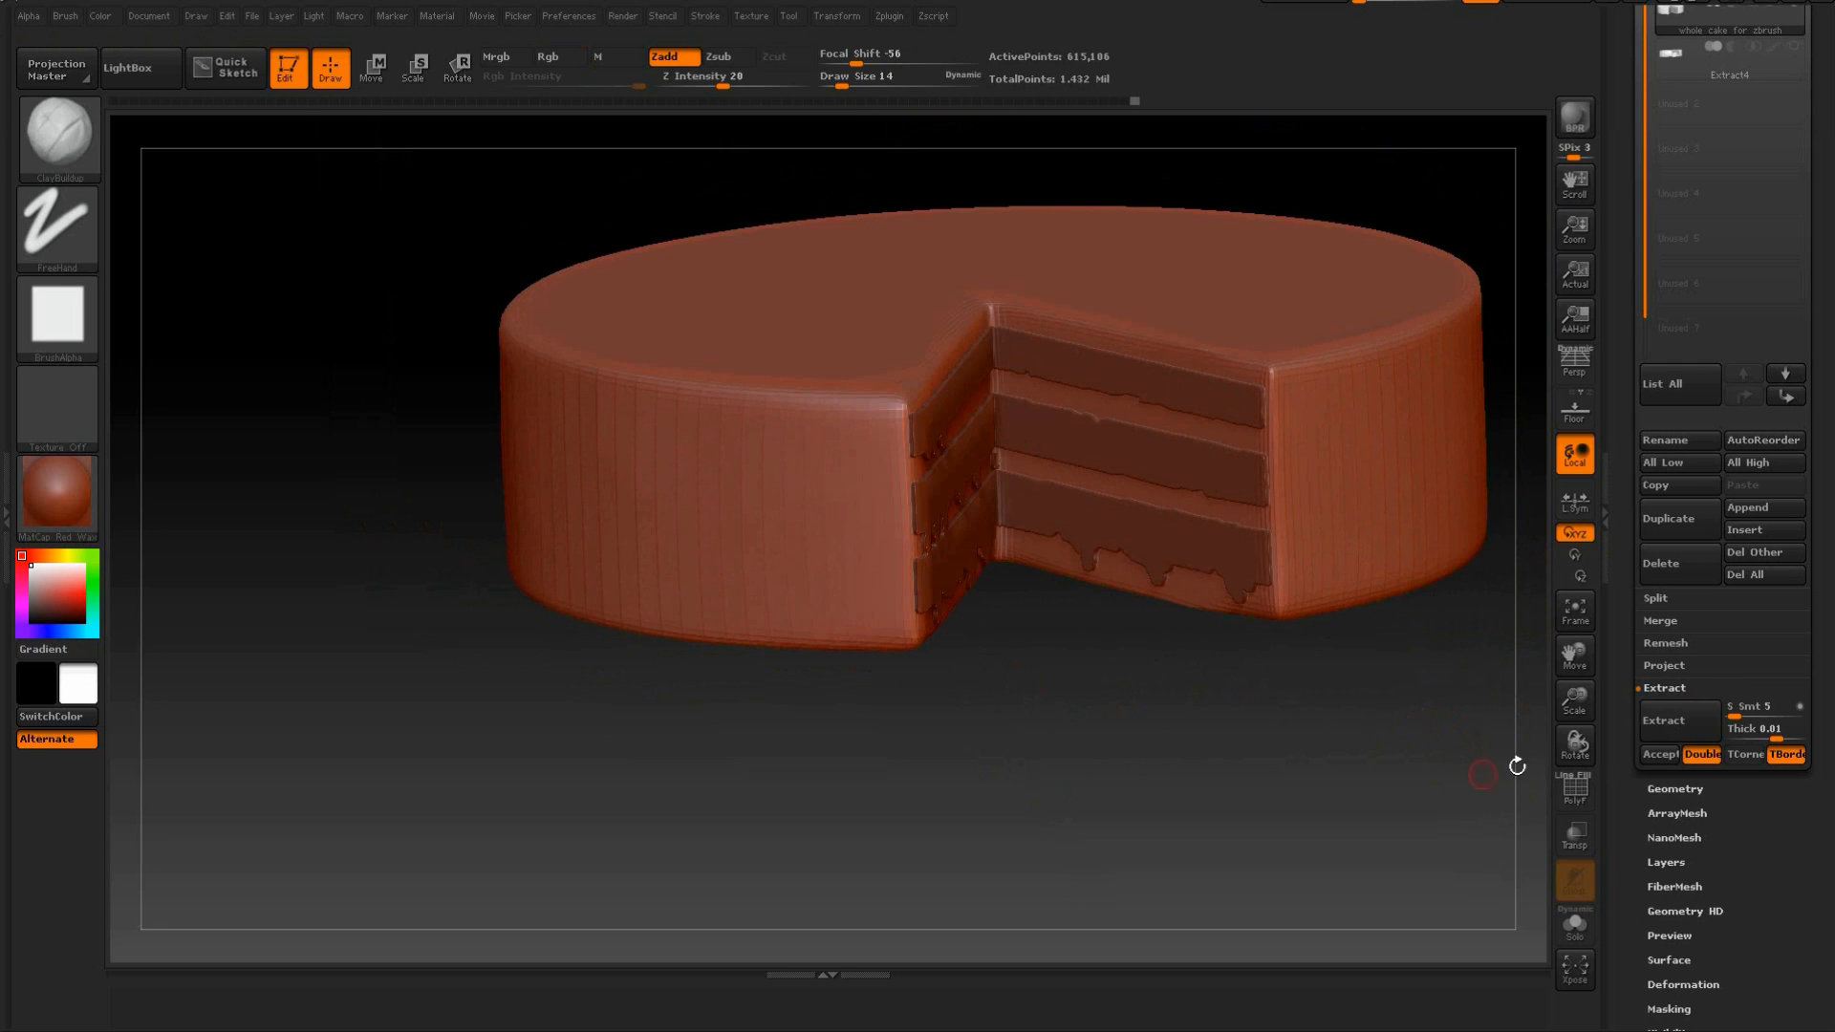
{"action": "left_click", "coordinate": [1665, 761]}
{"action": "left_click_drag", "start_coordinate": [1378, 752], "coordinate": [1021, 467]}
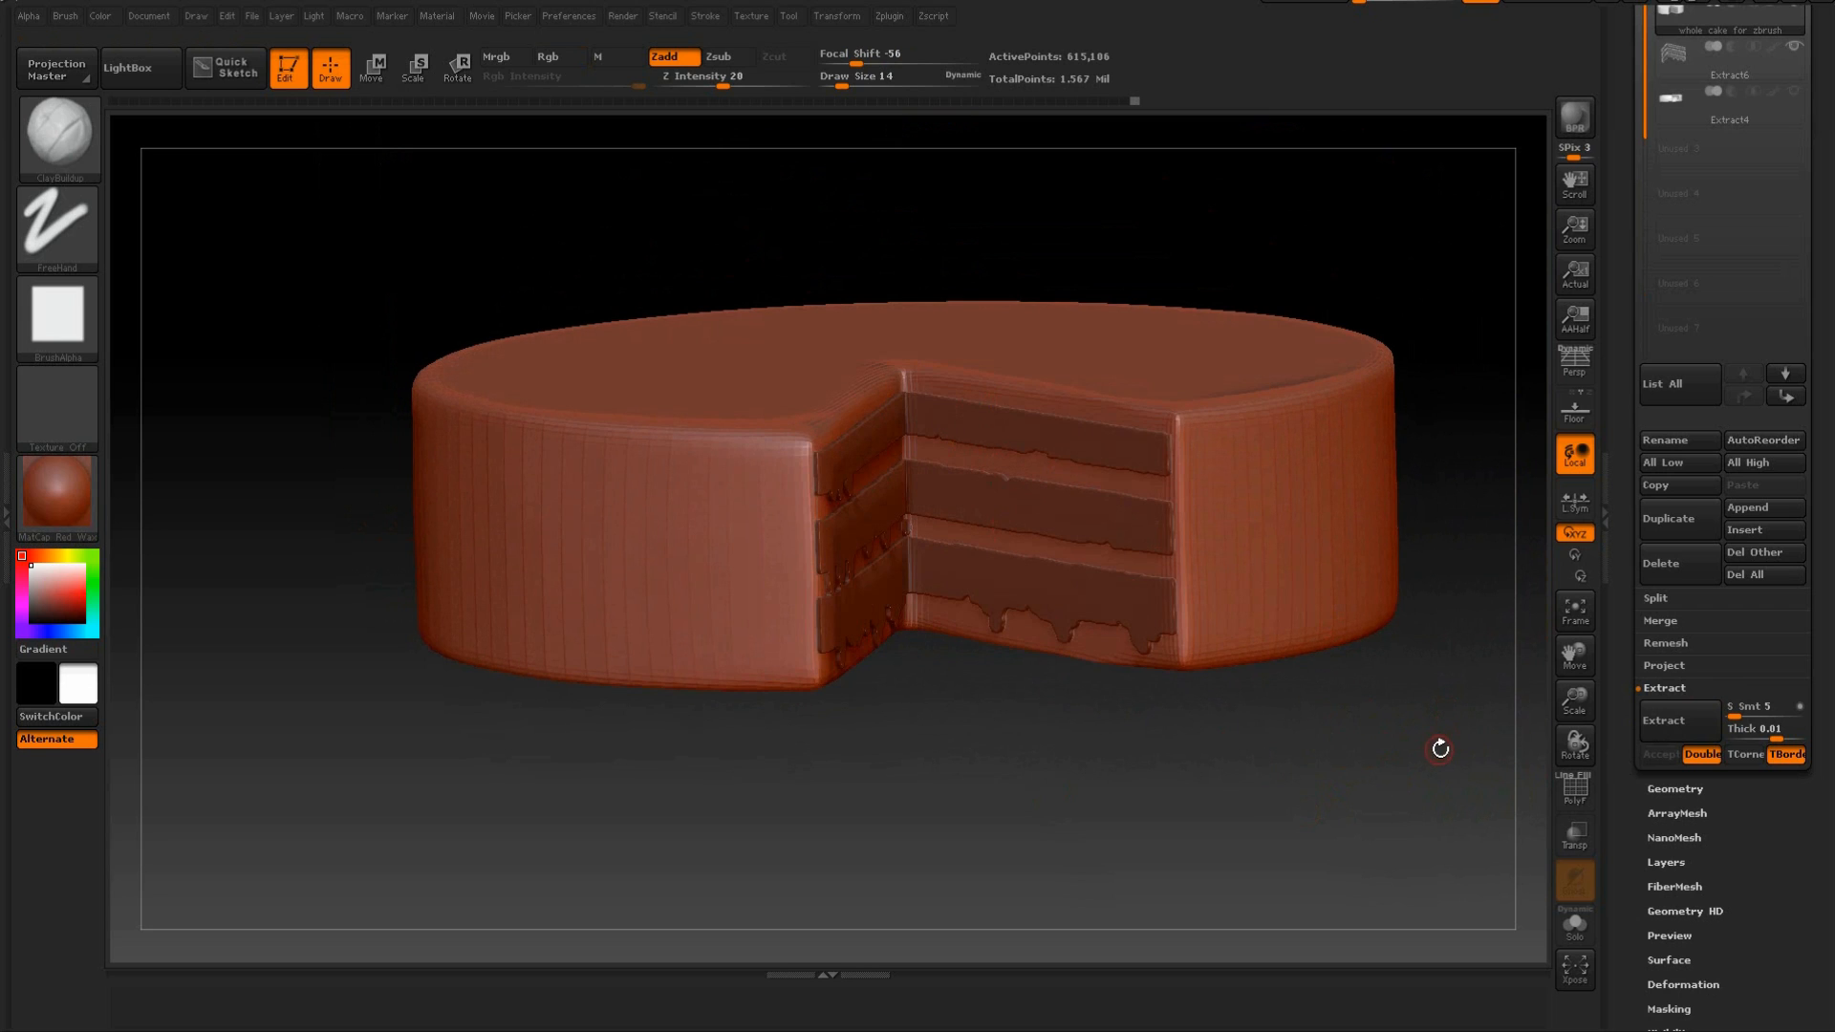
Clear the masks from the cake body and the extracted Extract6 layers, leaving Extract6 as the active subtool.
{"action": "key", "text": "ctrl"}
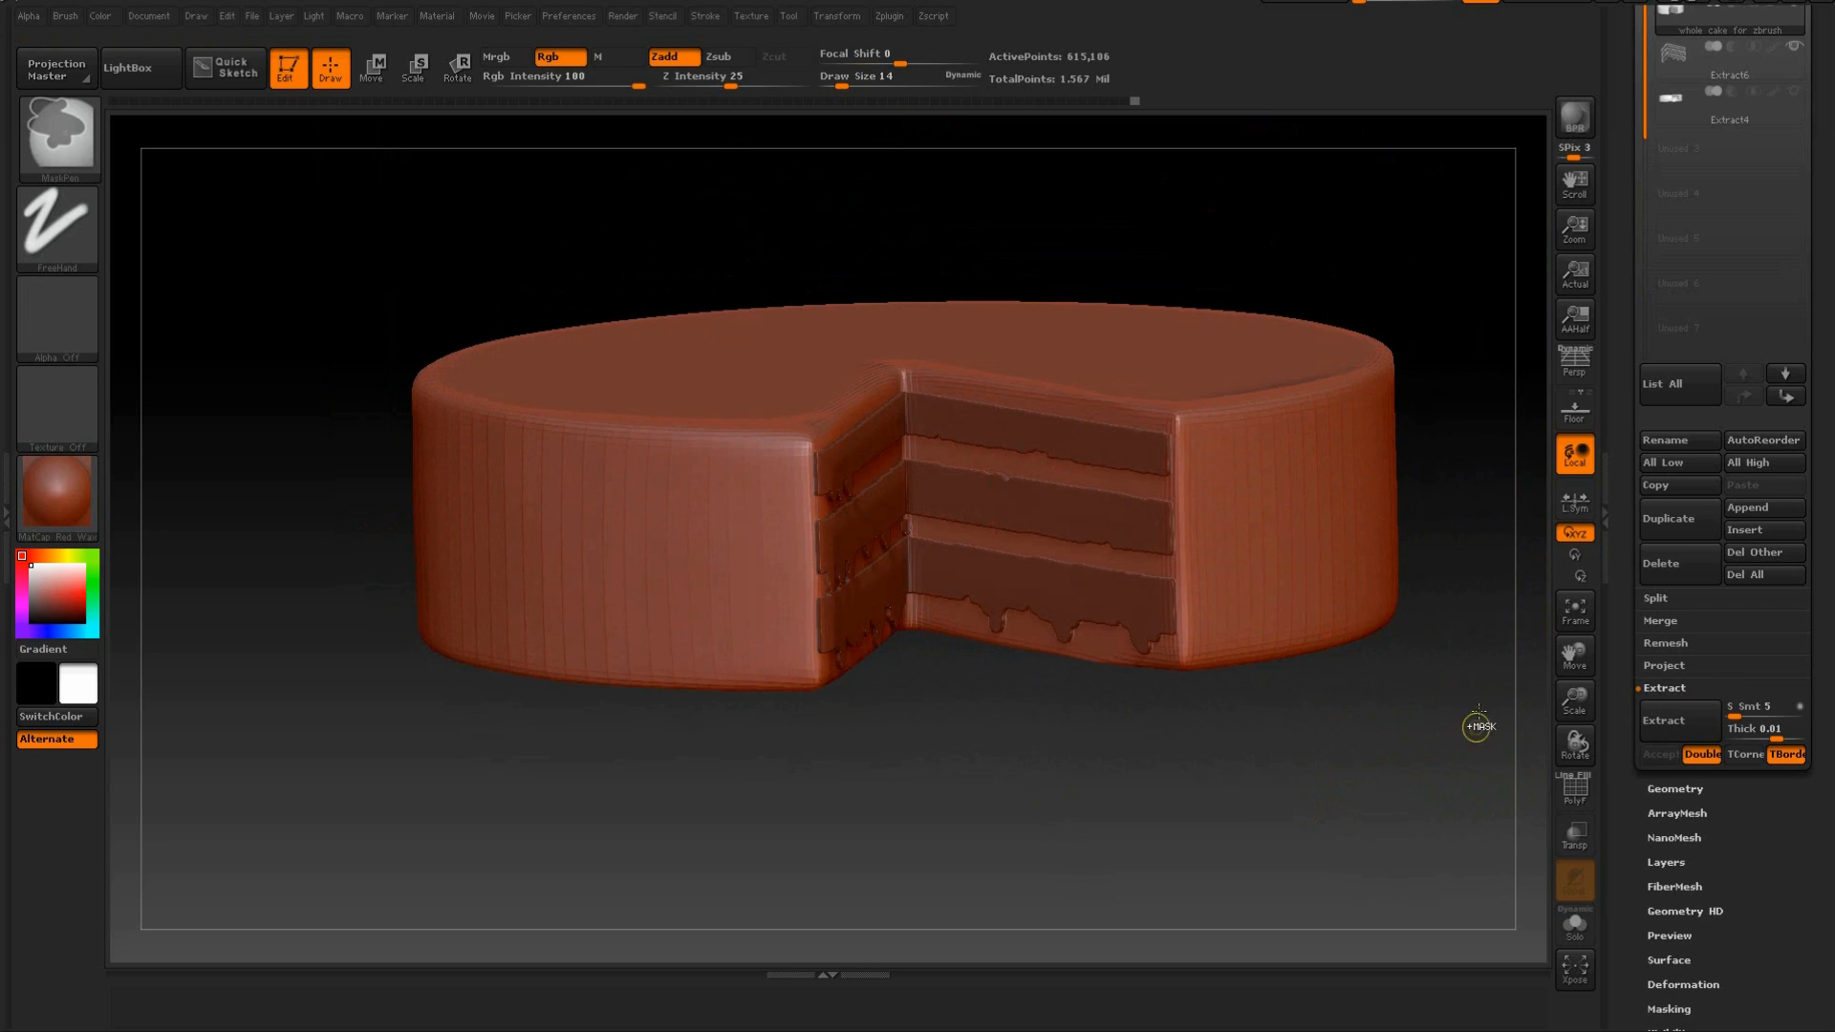
{"action": "left_click_drag", "start_coordinate": [1468, 707], "coordinate": [1303, 832], "text": "ctrl"}
{"action": "left_click", "coordinate": [1678, 72]}
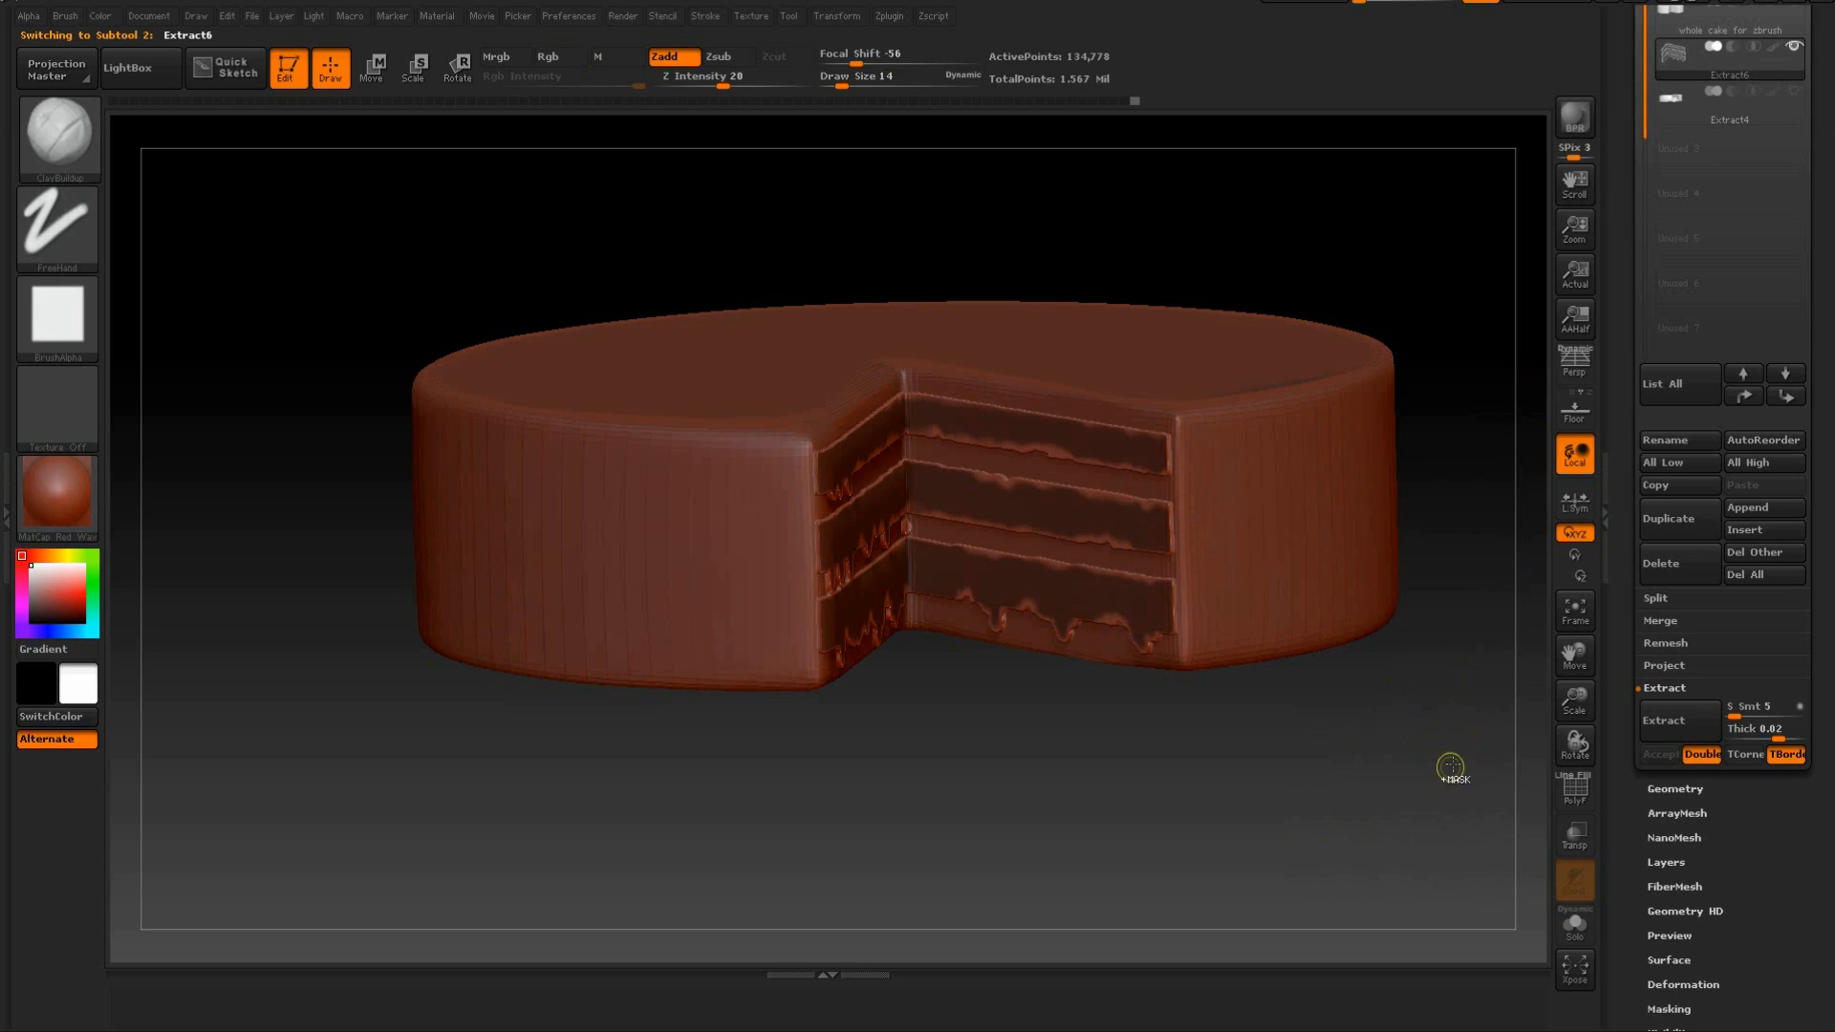
{"action": "key", "text": "ctrl"}
{"action": "mouse_move", "coordinate": [1334, 810]}
{"action": "left_mouse_down"}
{"action": "mouse_move", "coordinate": [1282, 823]}
{"action": "mouse_move", "coordinate": [1289, 808]}
{"action": "left_mouse_up"}
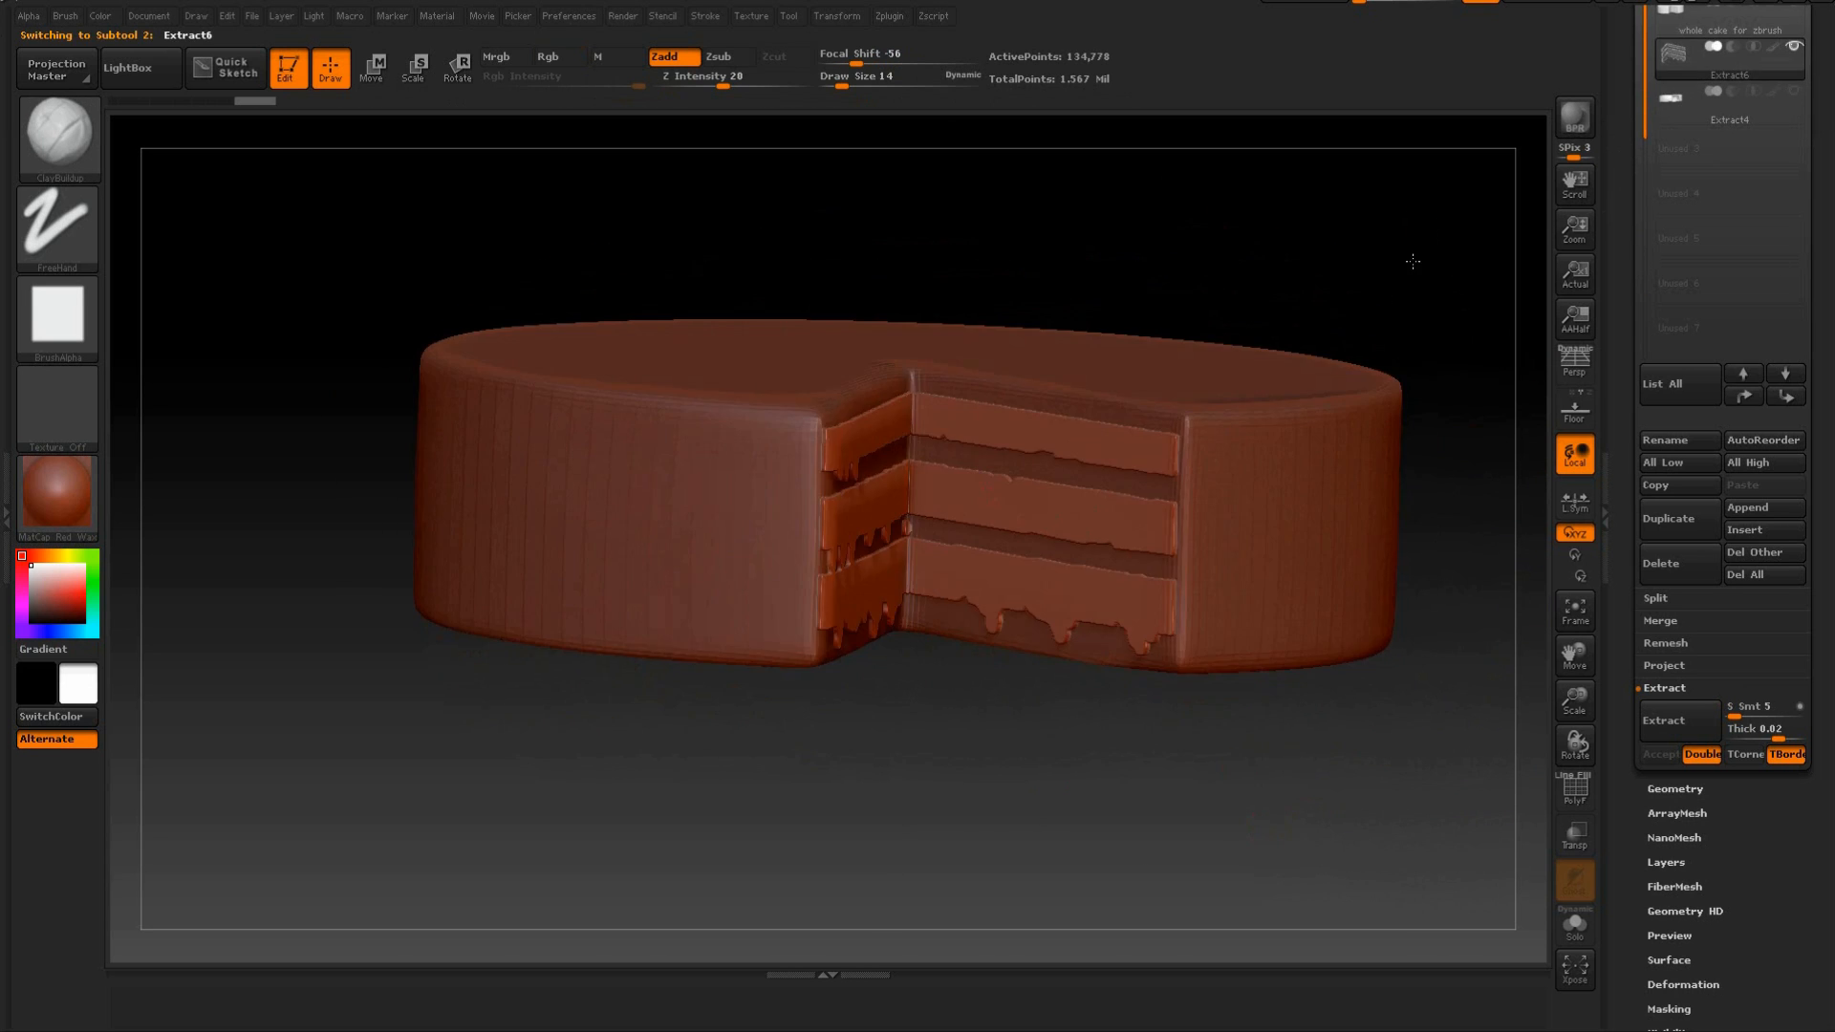
Show the Extract4 icing subtool again together with the cake body and the extracted layers.
{"action": "left_click_drag", "start_coordinate": [1413, 229], "coordinate": [1445, 244]}
{"action": "left_click", "coordinate": [1795, 96]}
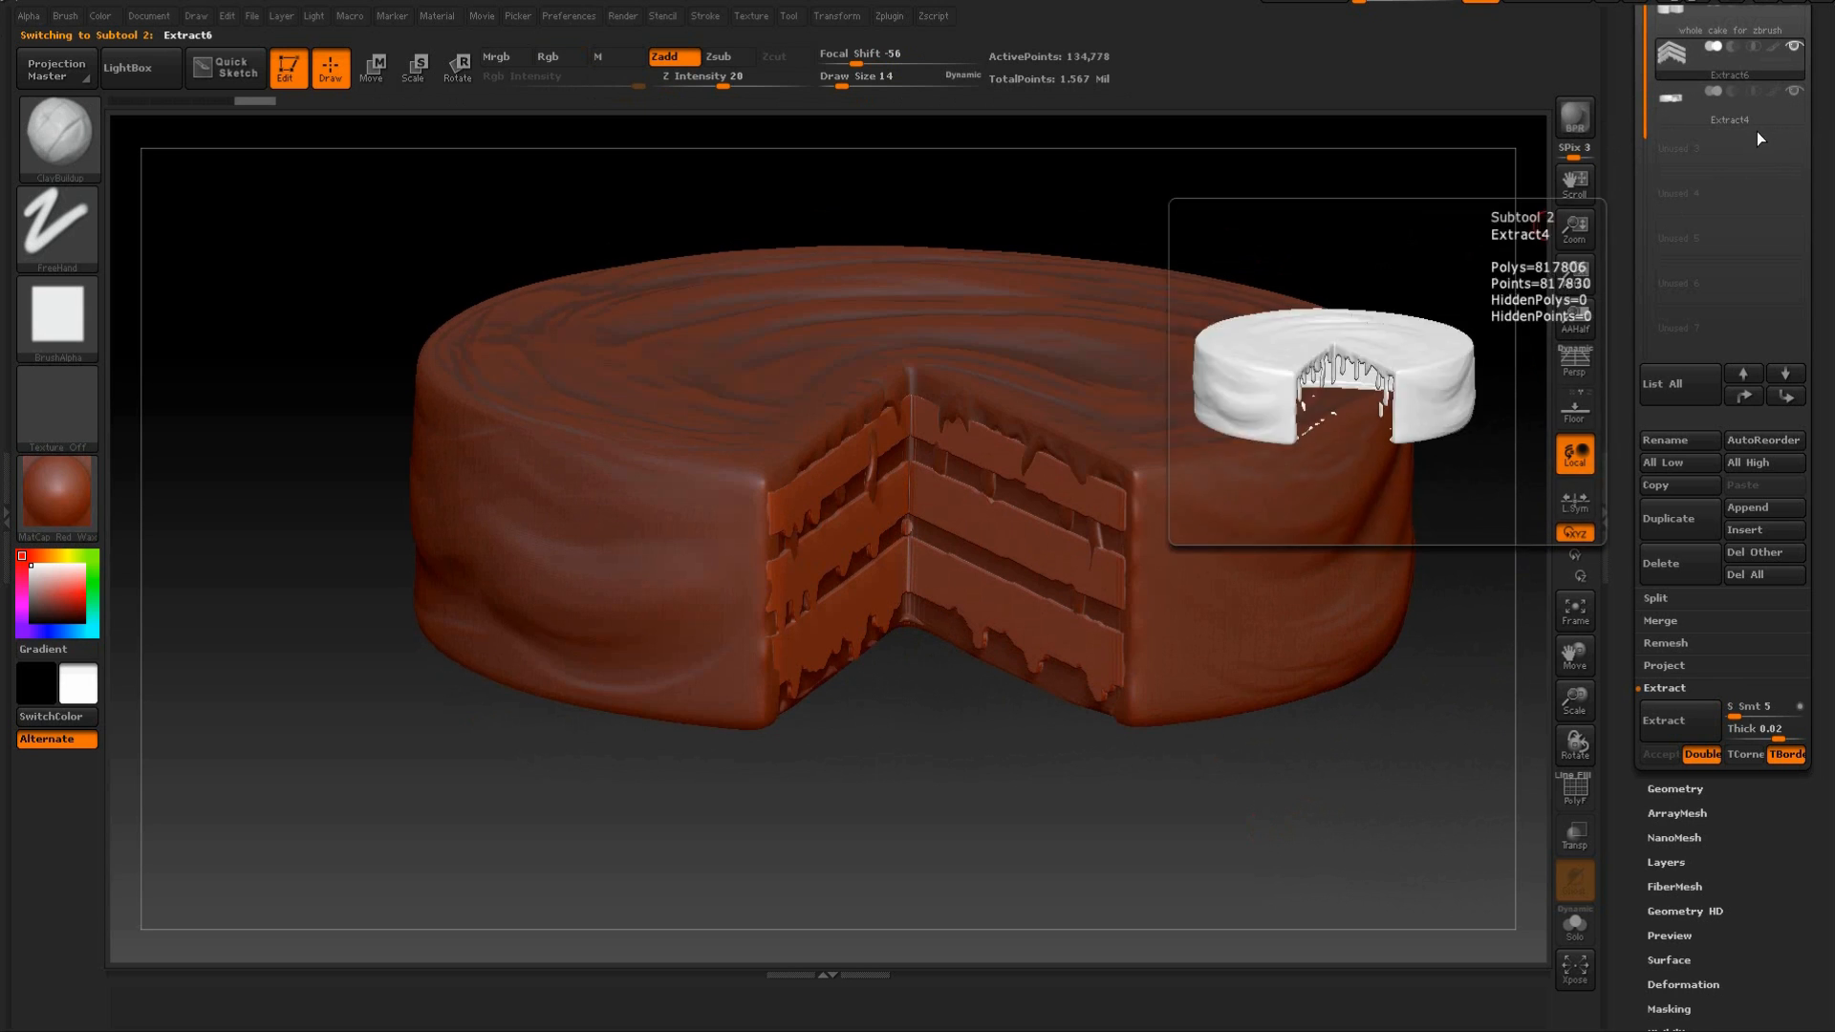
{"action": "left_click_drag", "start_coordinate": [1450, 197], "coordinate": [1415, 248]}
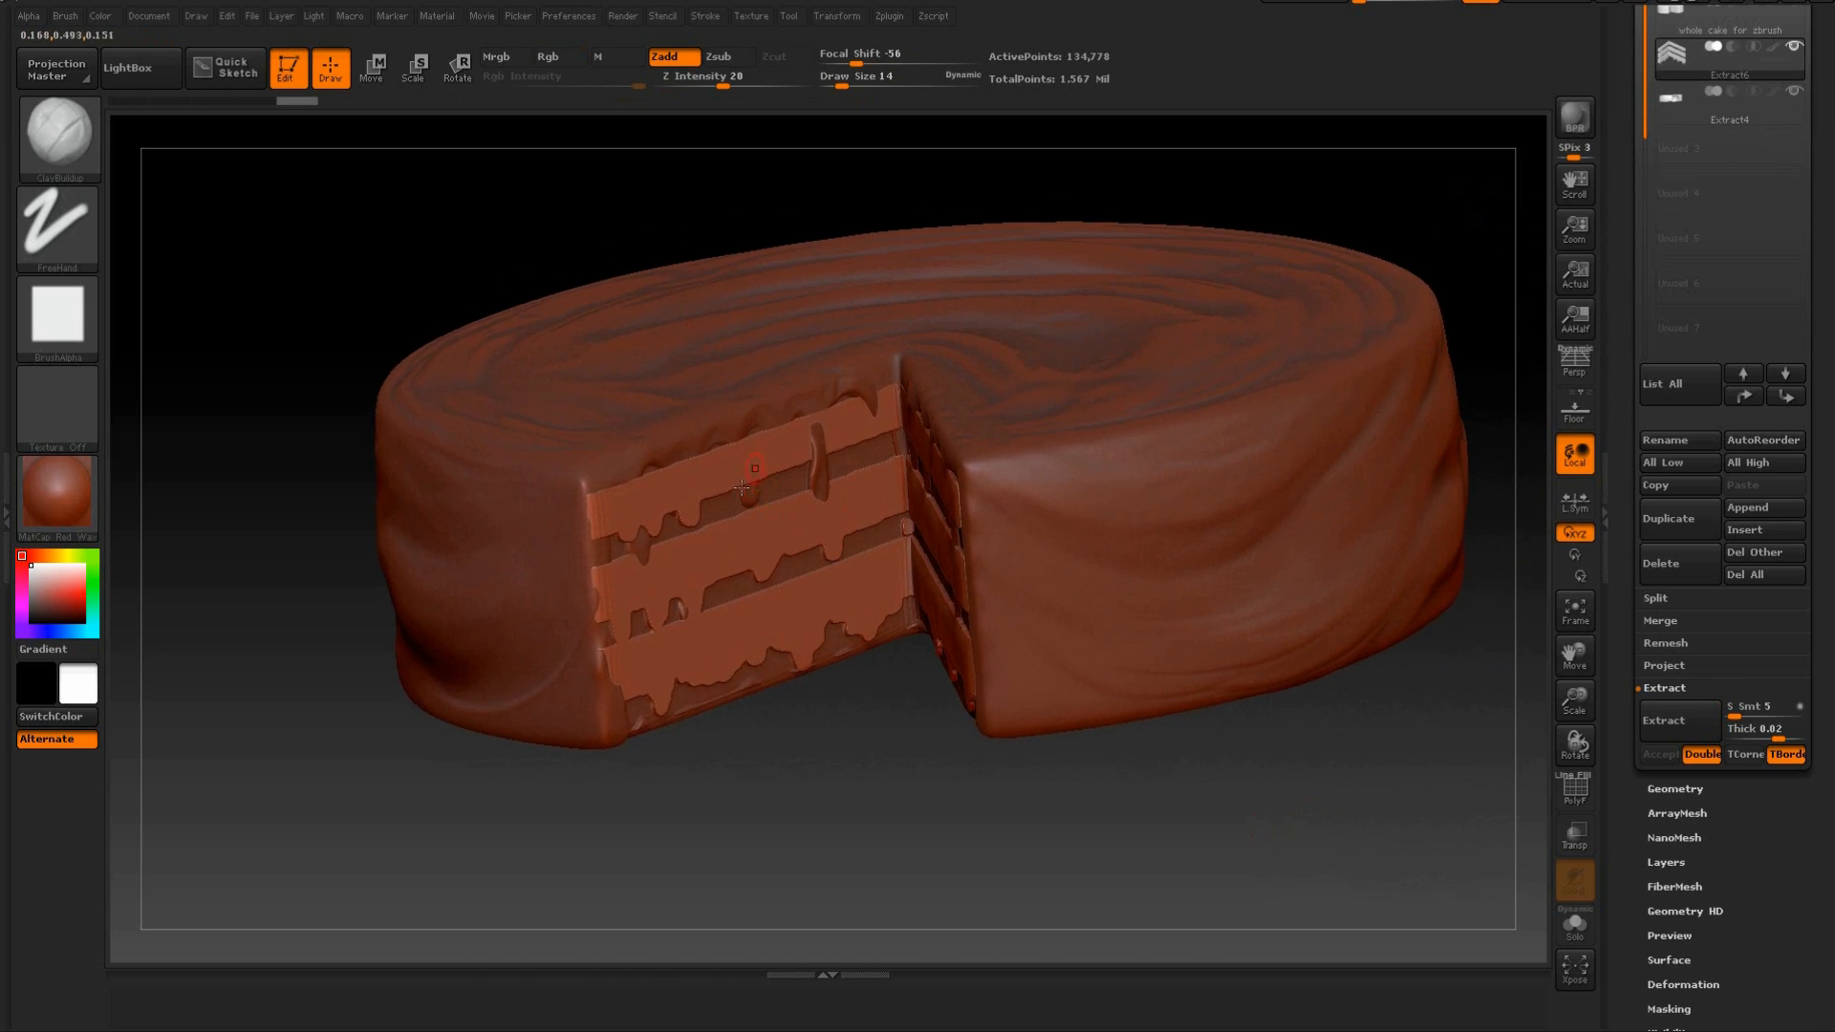
Smooth the extracted filling bands on the left cut face with the draw size set to 105.
{"action": "scroll", "coordinate": [1668, 225], "scroll_direction": "up", "scroll_amount": 3}
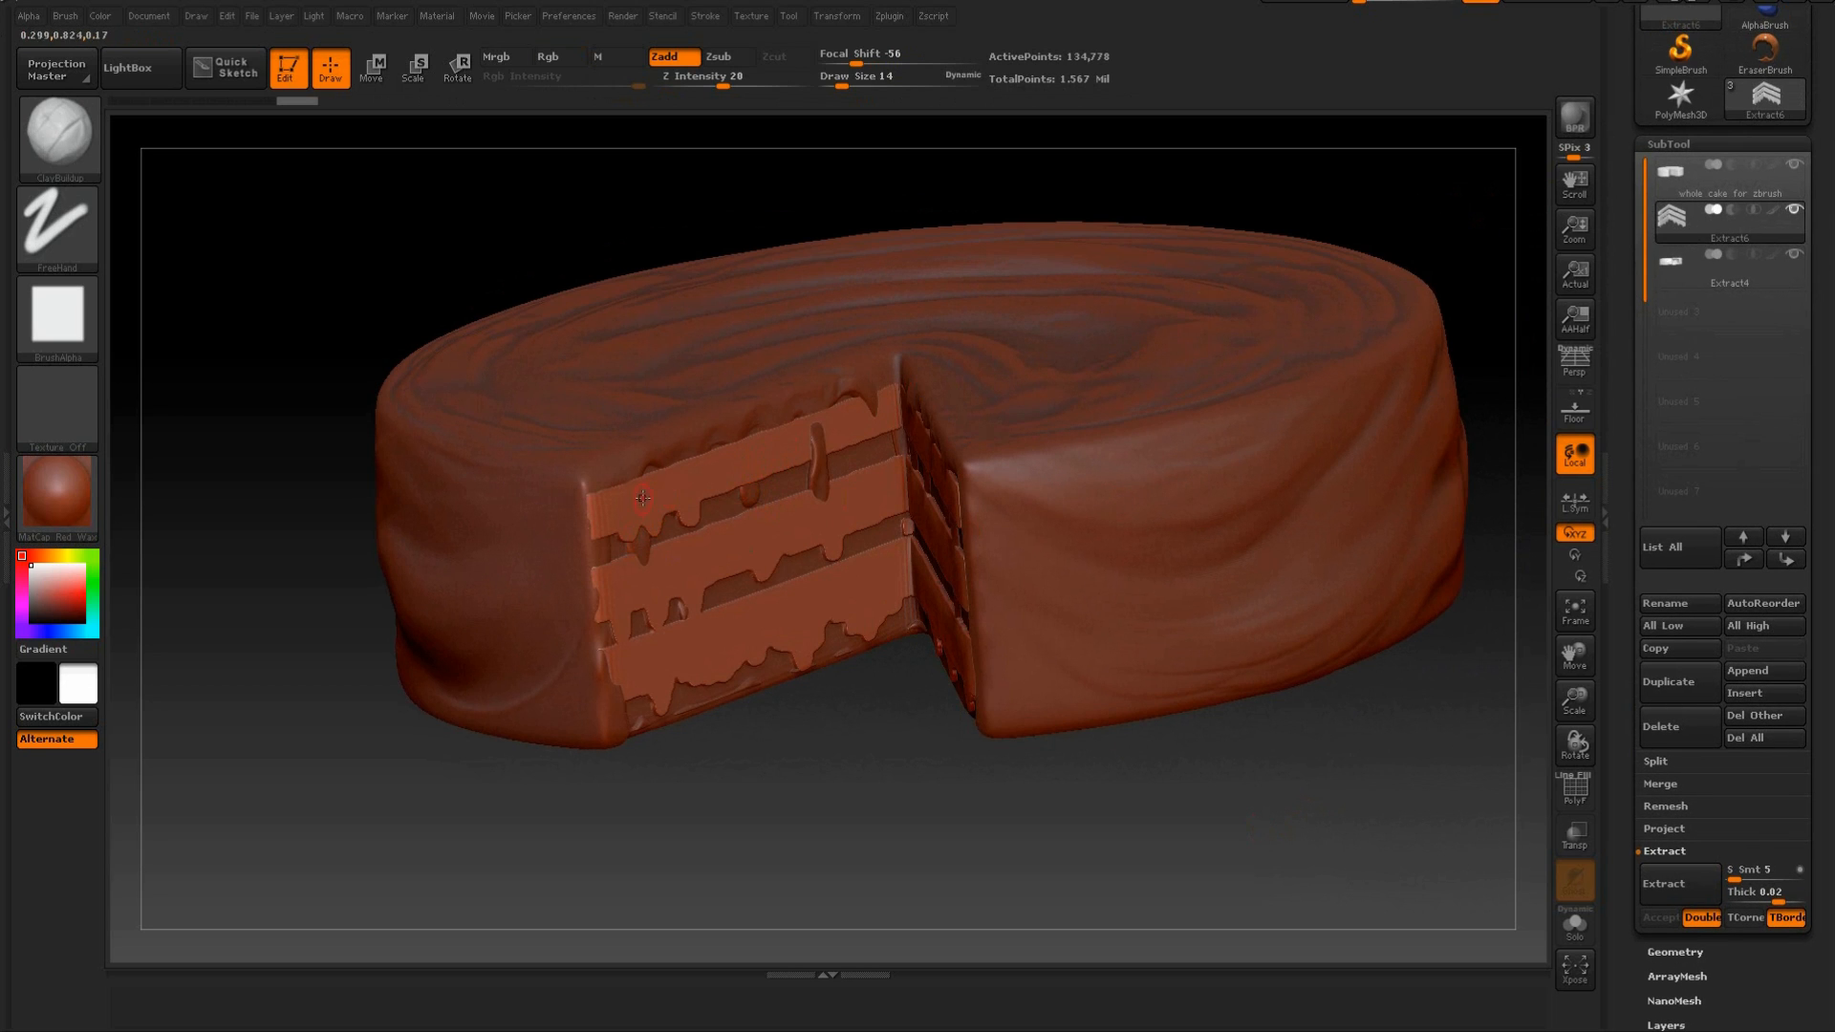
{"action": "left_click_drag", "start_coordinate": [707, 772], "coordinate": [778, 771]}
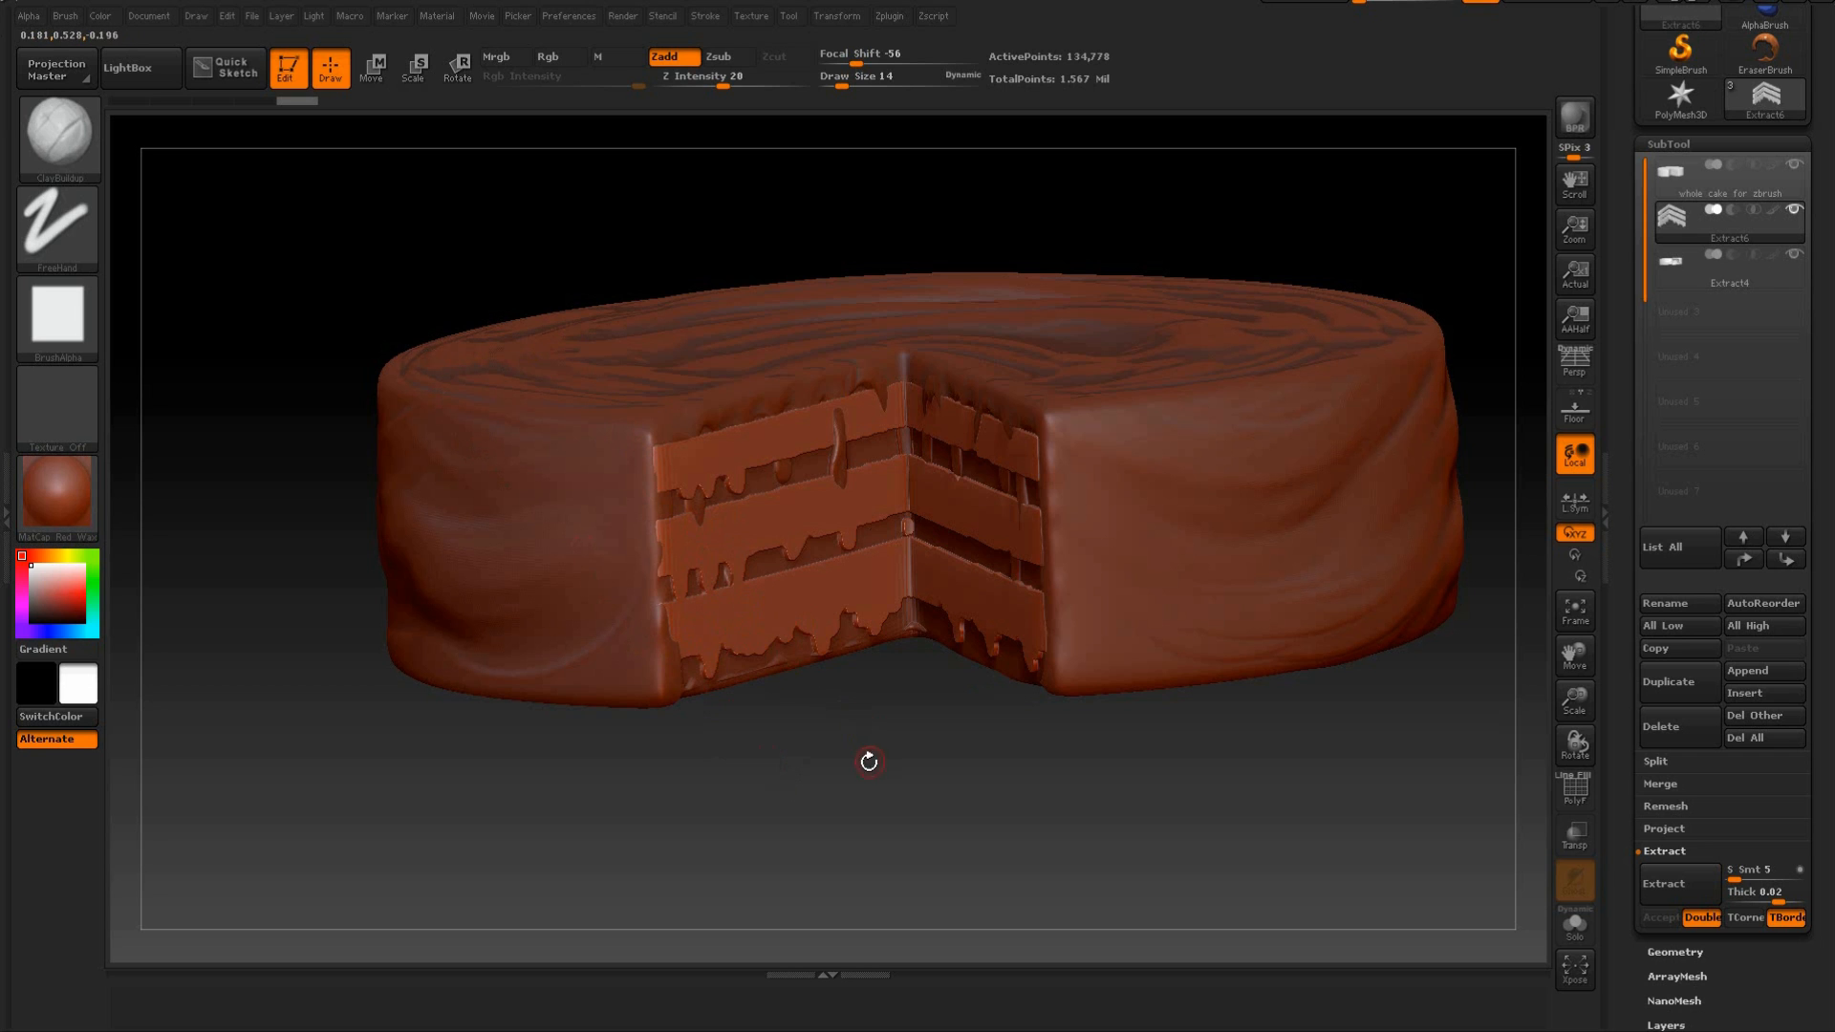
{"action": "left_click_drag", "start_coordinate": [868, 762], "coordinate": [822, 715]}
{"action": "left_click_drag", "start_coordinate": [878, 82], "coordinate": [906, 81]}
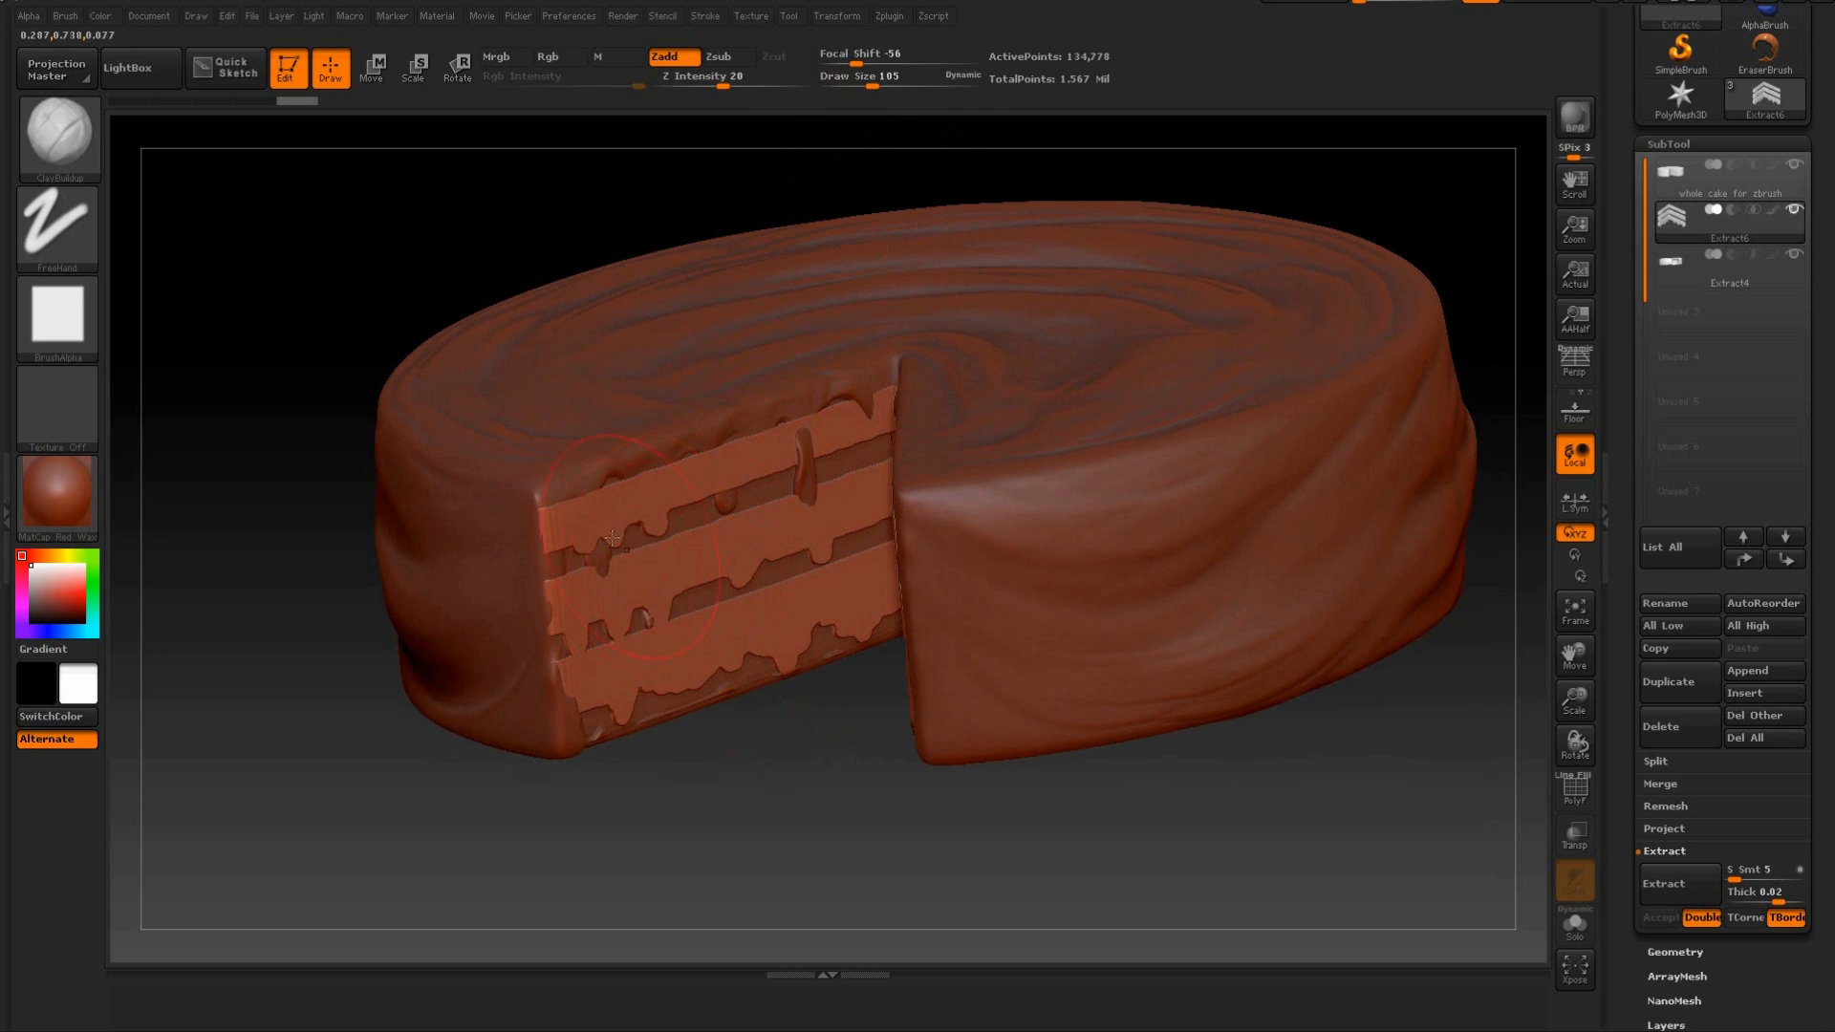
{"action": "mouse_move", "coordinate": [585, 534]}
{"action": "left_mouse_down", "text": "shift"}
{"action": "mouse_move", "coordinate": [641, 559]}
{"action": "mouse_move", "coordinate": [768, 524]}
{"action": "left_mouse_up", "text": "shift"}
{"action": "left_click_drag", "start_coordinate": [742, 598], "coordinate": [700, 662], "text": "shift"}
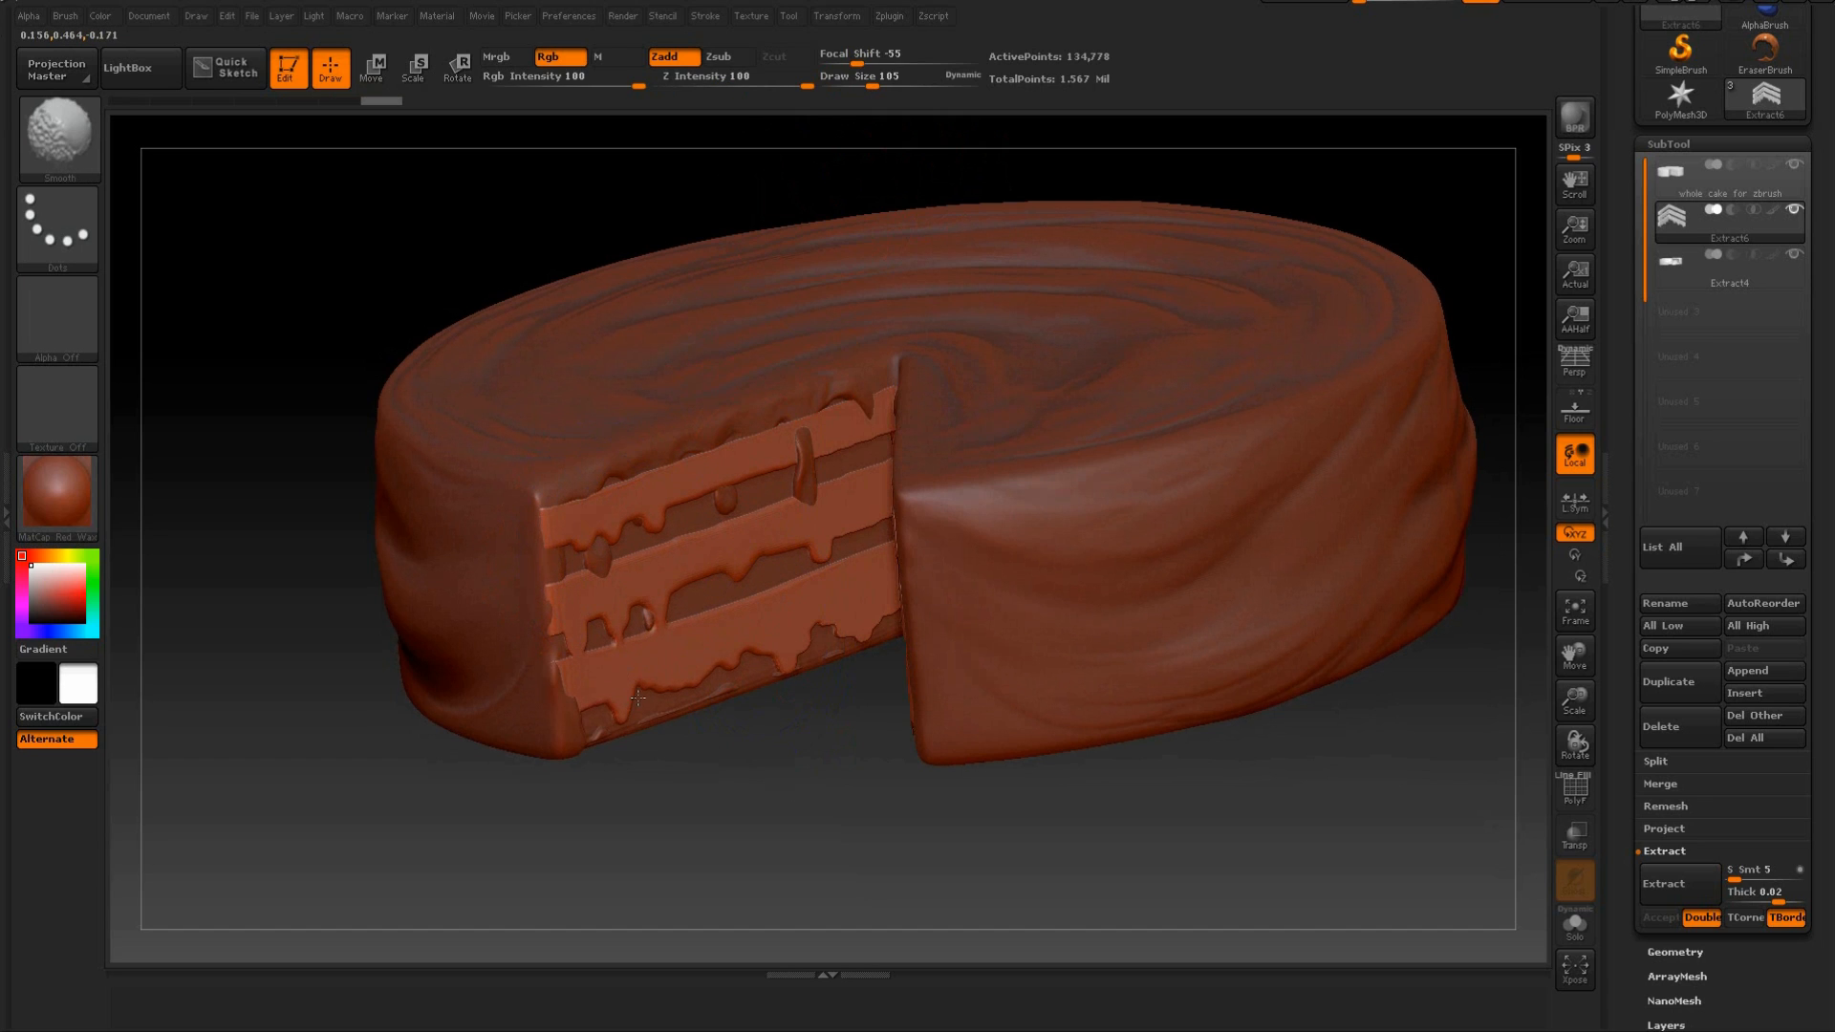
{"action": "left_click_drag", "start_coordinate": [704, 750], "coordinate": [790, 725]}
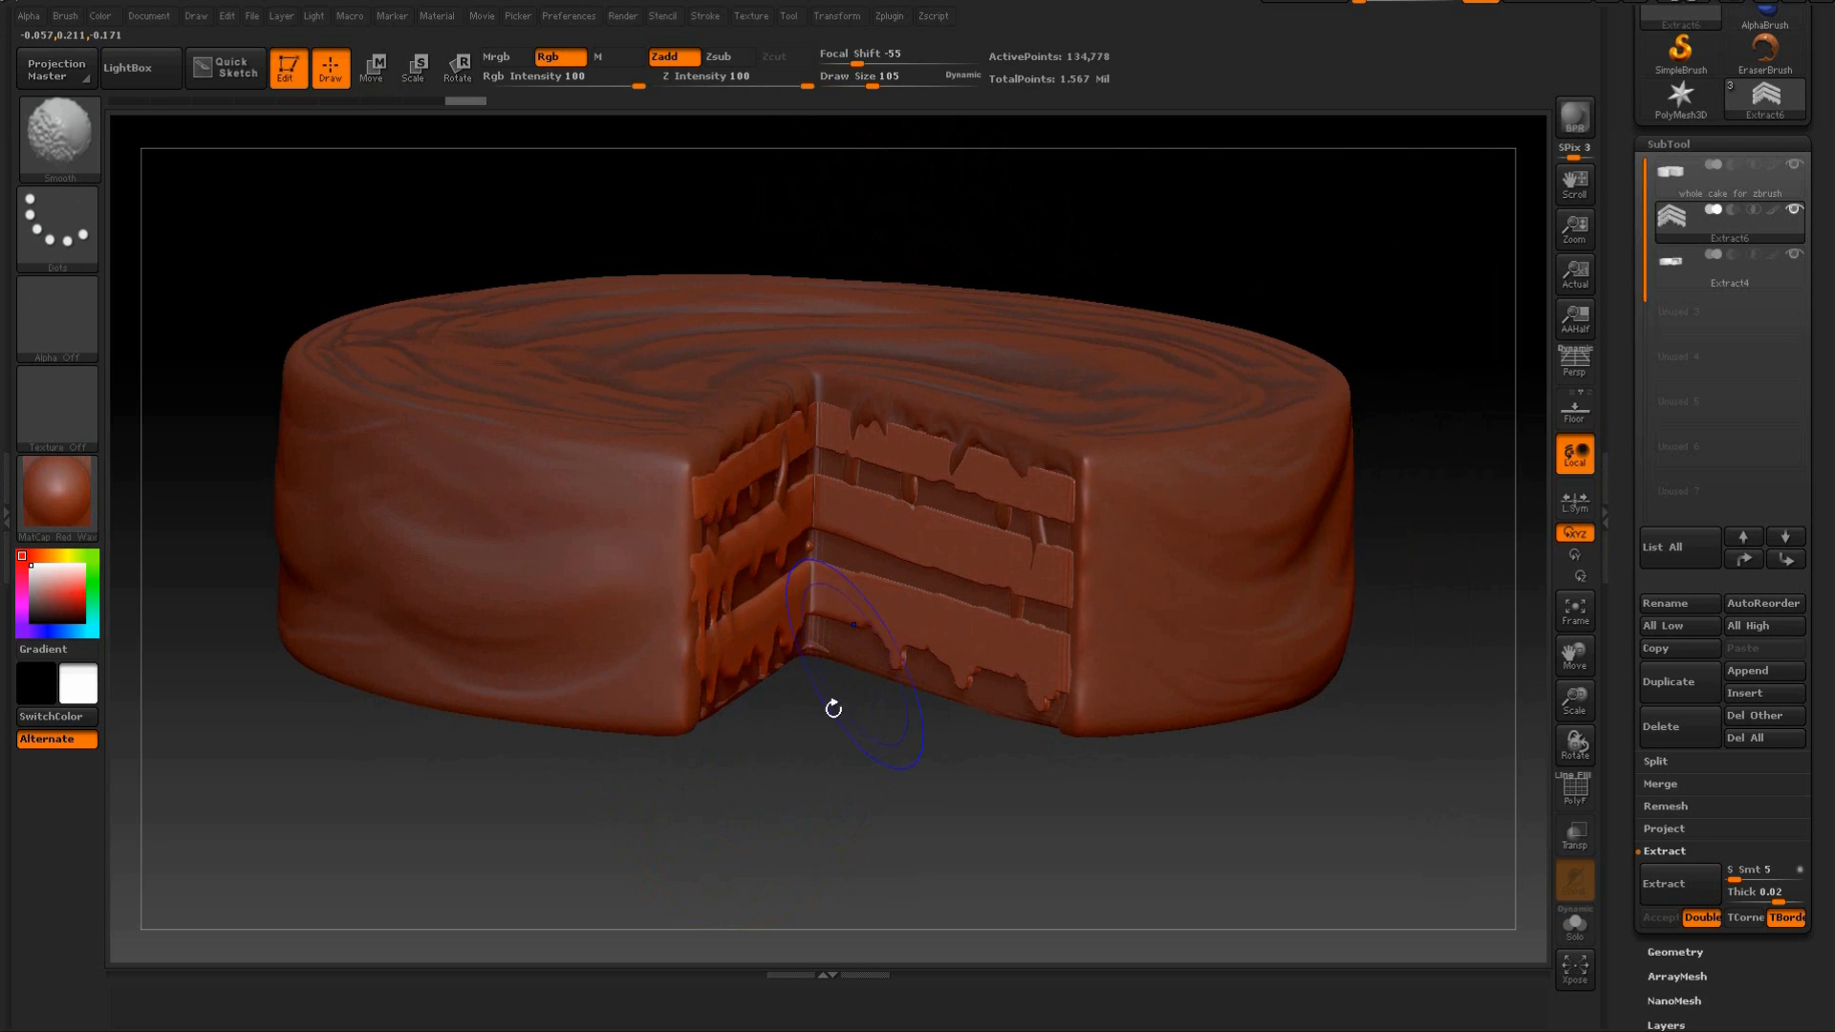
{"action": "left_click_drag", "start_coordinate": [832, 704], "coordinate": [724, 654]}
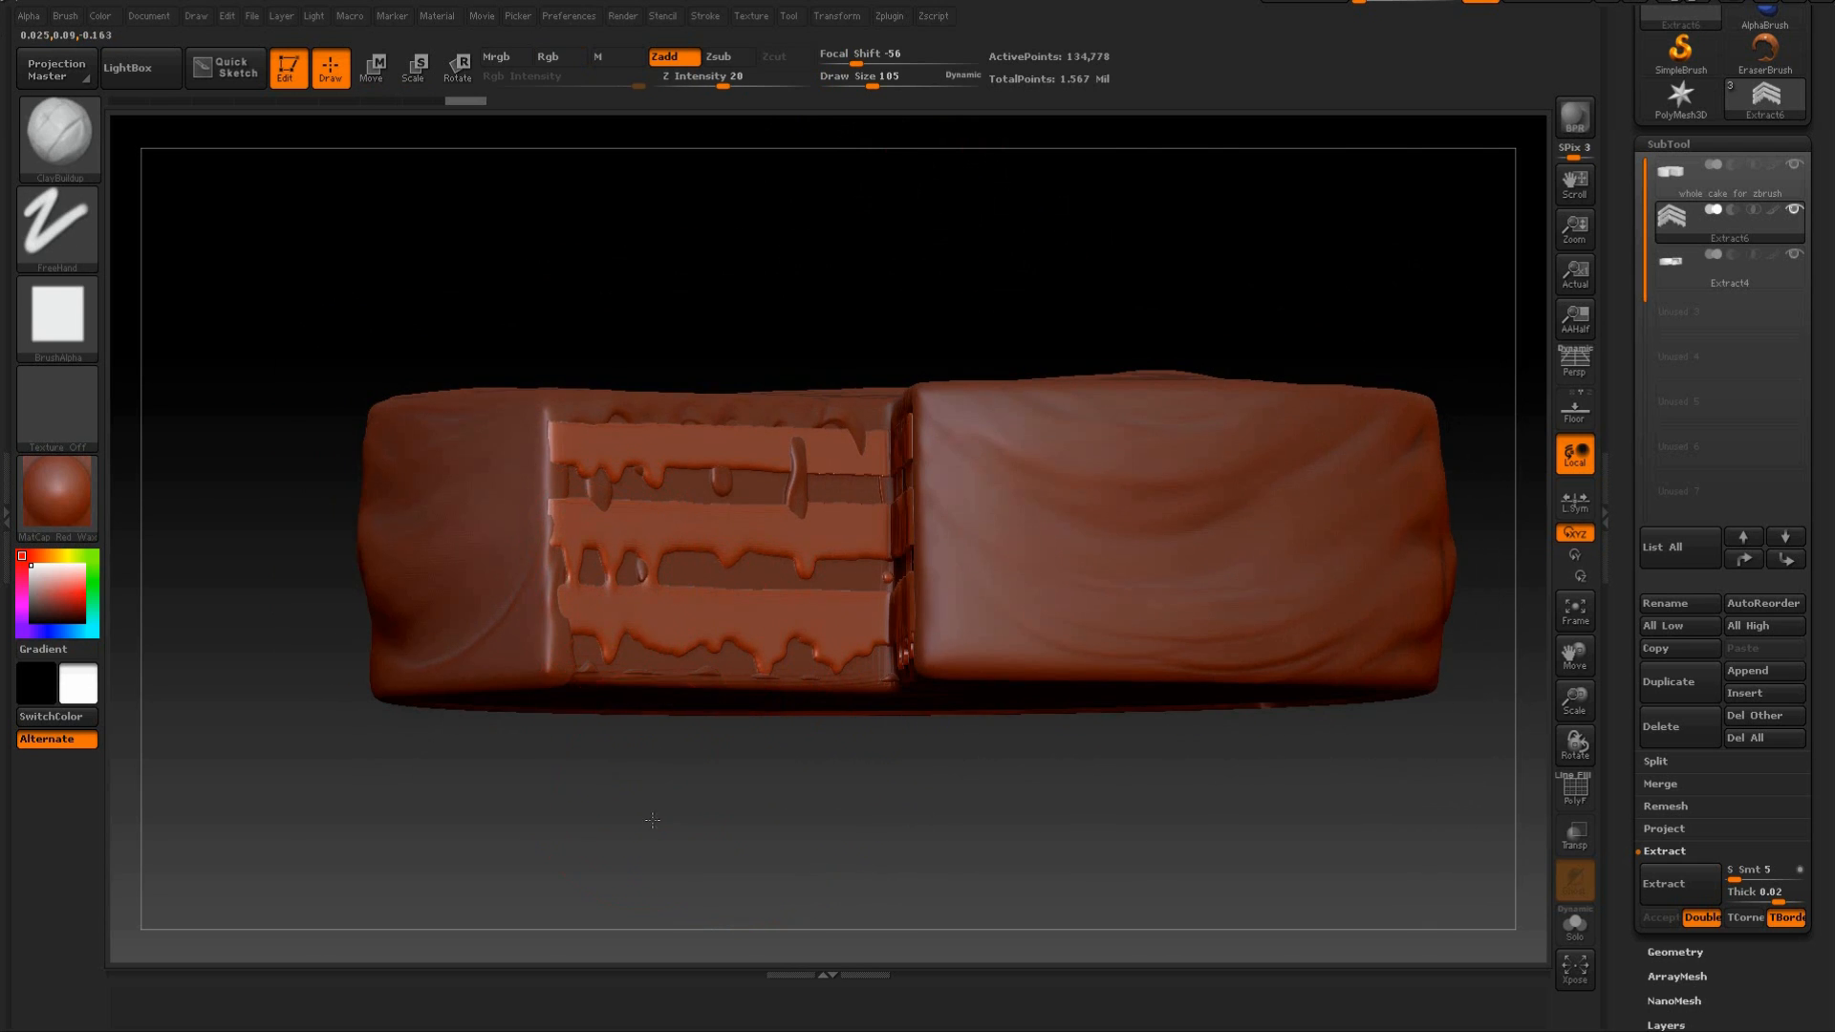
Smooth the filling bands and drips across the right cut face of the cake.
{"action": "left_click_drag", "start_coordinate": [633, 747], "coordinate": [658, 669], "text": "alt"}
{"action": "left_click_drag", "start_coordinate": [730, 790], "coordinate": [880, 767], "text": "alt"}
{"action": "left_click_drag", "start_coordinate": [899, 658], "coordinate": [925, 644], "text": "shift"}
{"action": "mouse_move", "coordinate": [860, 615]}
{"action": "left_mouse_down", "text": "shift"}
{"action": "mouse_move", "coordinate": [1080, 656]}
{"action": "mouse_move", "coordinate": [1120, 633]}
{"action": "mouse_move", "coordinate": [1131, 590]}
{"action": "left_mouse_up", "text": "shift"}
{"action": "left_click_drag", "start_coordinate": [1099, 483], "coordinate": [899, 440], "text": "shift"}
{"action": "mouse_move", "coordinate": [837, 727]}
{"action": "left_mouse_down"}
{"action": "mouse_move", "coordinate": [811, 766]}
{"action": "mouse_move", "coordinate": [755, 760]}
{"action": "left_mouse_up"}
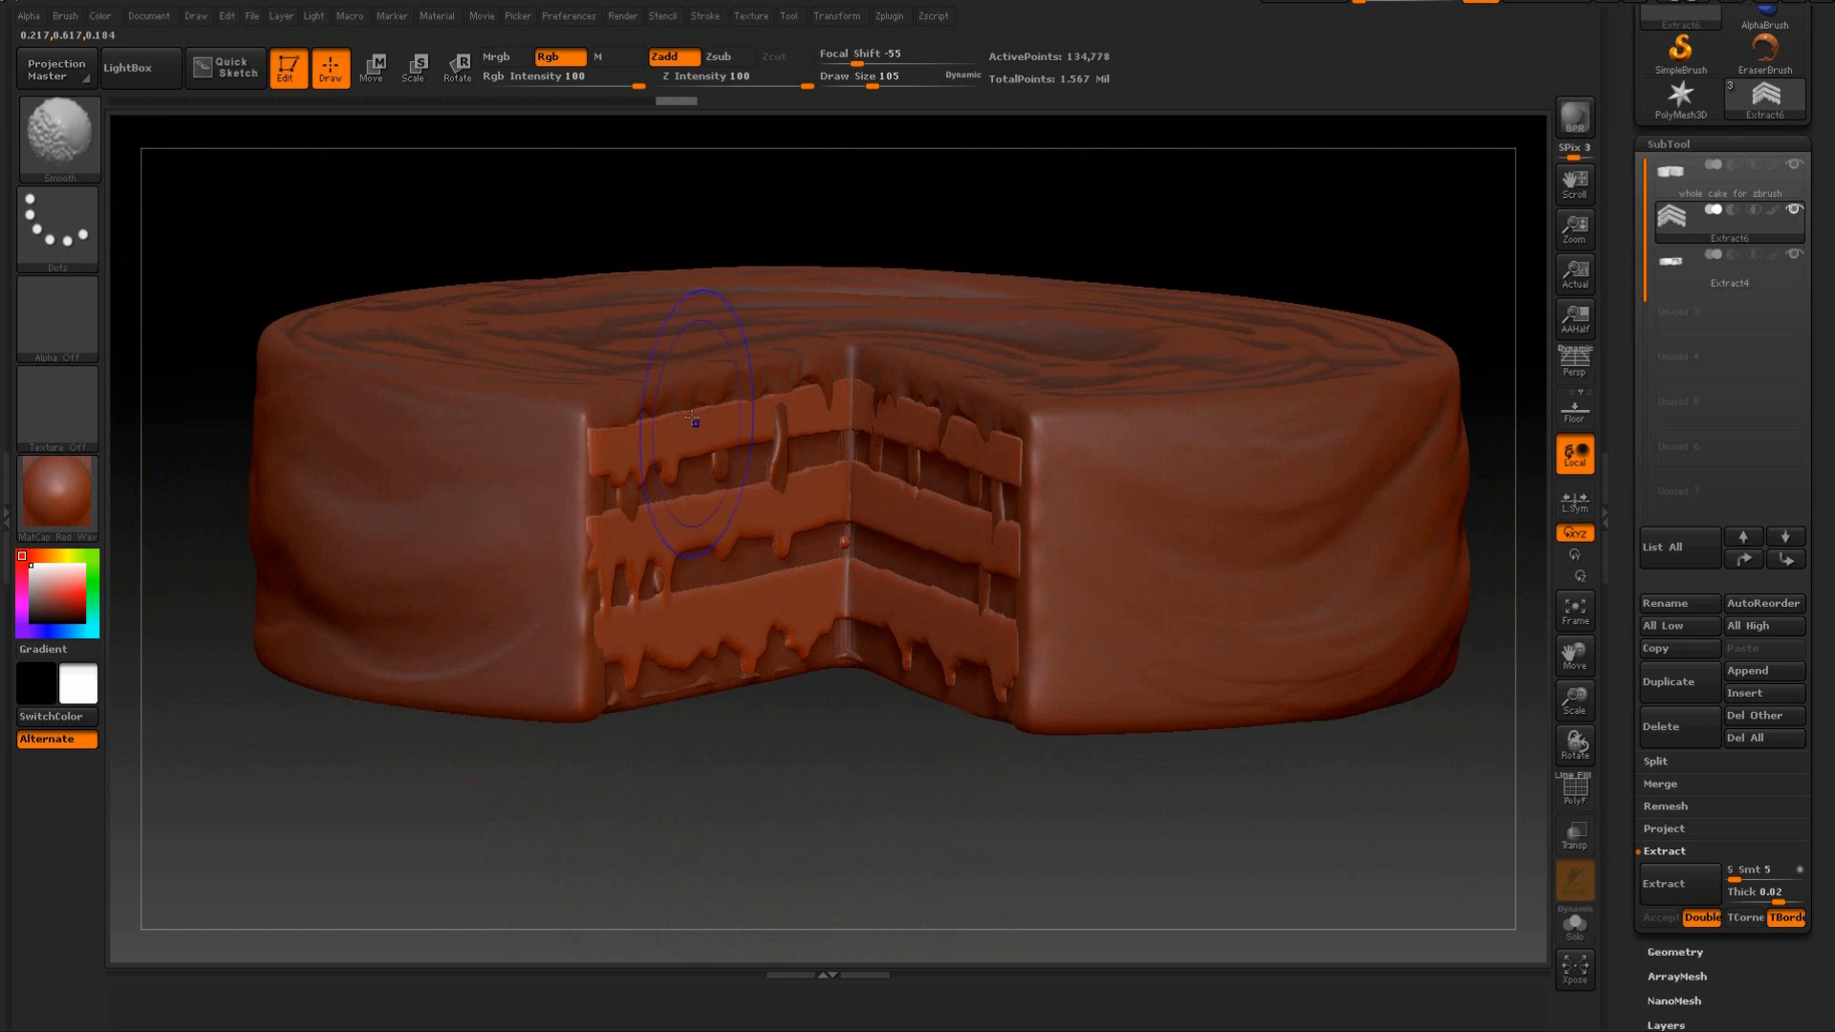
Soften the top filling band along the left cut face, including its end at the inner corner.
{"action": "left_click_drag", "start_coordinate": [646, 435], "coordinate": [657, 436], "text": "shift"}
{"action": "left_click_drag", "start_coordinate": [750, 734], "coordinate": [889, 755]}
{"action": "mouse_move", "coordinate": [675, 450]}
{"action": "left_mouse_down", "text": "shift"}
{"action": "mouse_move", "coordinate": [671, 425]}
{"action": "mouse_move", "coordinate": [700, 440]}
{"action": "left_mouse_up", "text": "shift"}
{"action": "left_click_drag", "start_coordinate": [803, 741], "coordinate": [741, 722]}
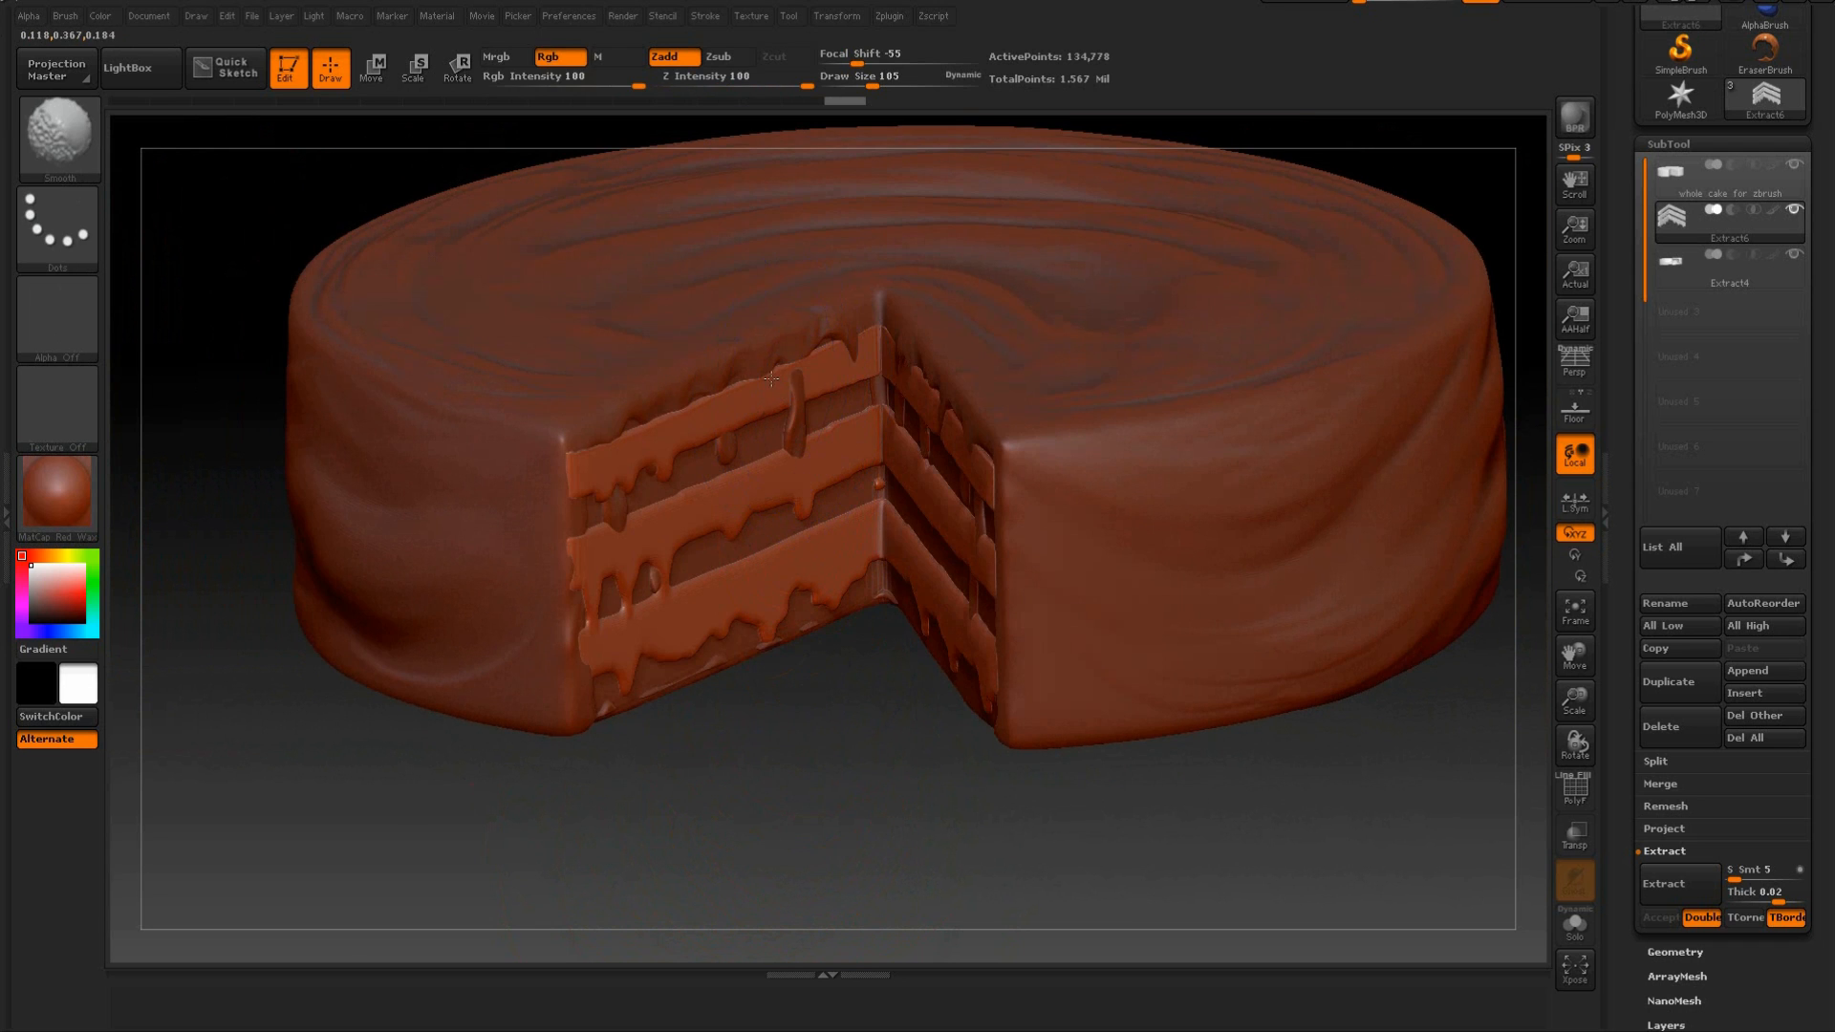
{"action": "left_click_drag", "start_coordinate": [858, 353], "coordinate": [859, 407], "text": "shift"}
{"action": "left_click_drag", "start_coordinate": [881, 754], "coordinate": [990, 715]}
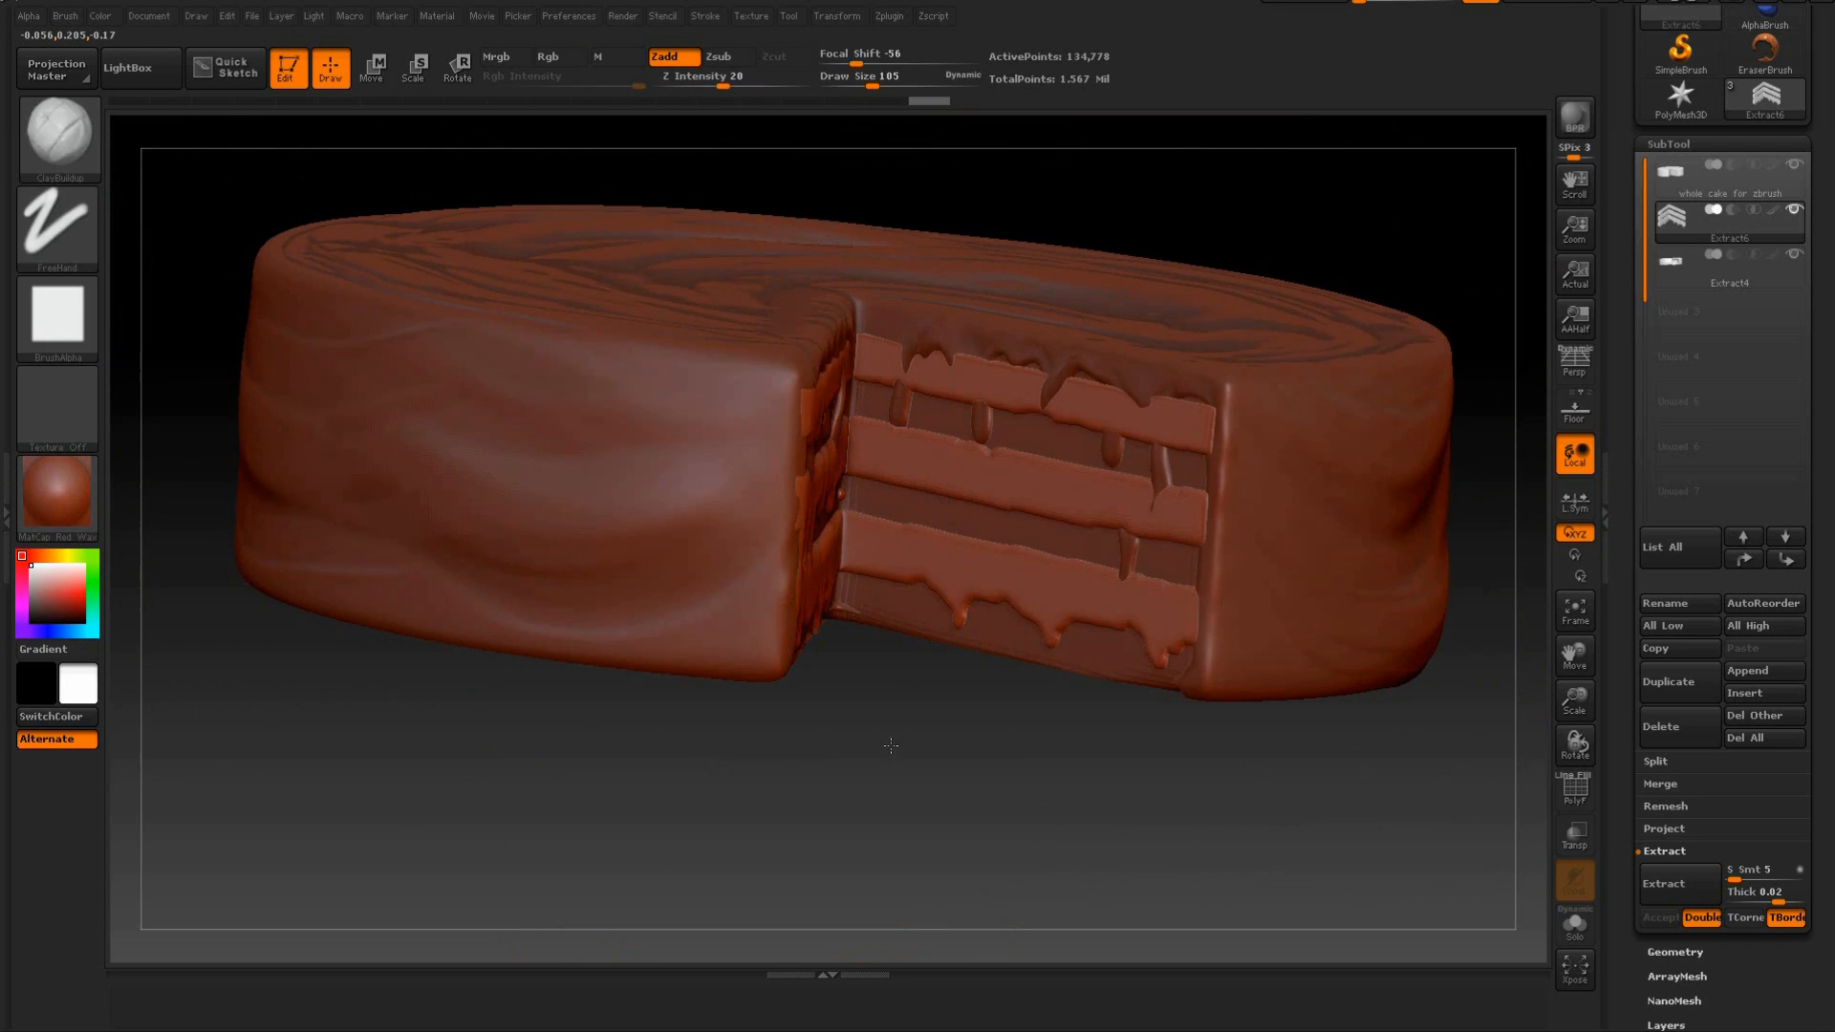
Smooth the remaining hard edges of the bands and drips on both cut faces.
{"action": "left_click_drag", "start_coordinate": [889, 746], "coordinate": [820, 748]}
{"action": "left_click_drag", "start_coordinate": [867, 448], "coordinate": [860, 450], "text": "shift"}
{"action": "left_click_drag", "start_coordinate": [691, 499], "coordinate": [686, 524], "text": "shift"}
{"action": "left_click_drag", "start_coordinate": [1069, 622], "coordinate": [1069, 598], "text": "shift"}
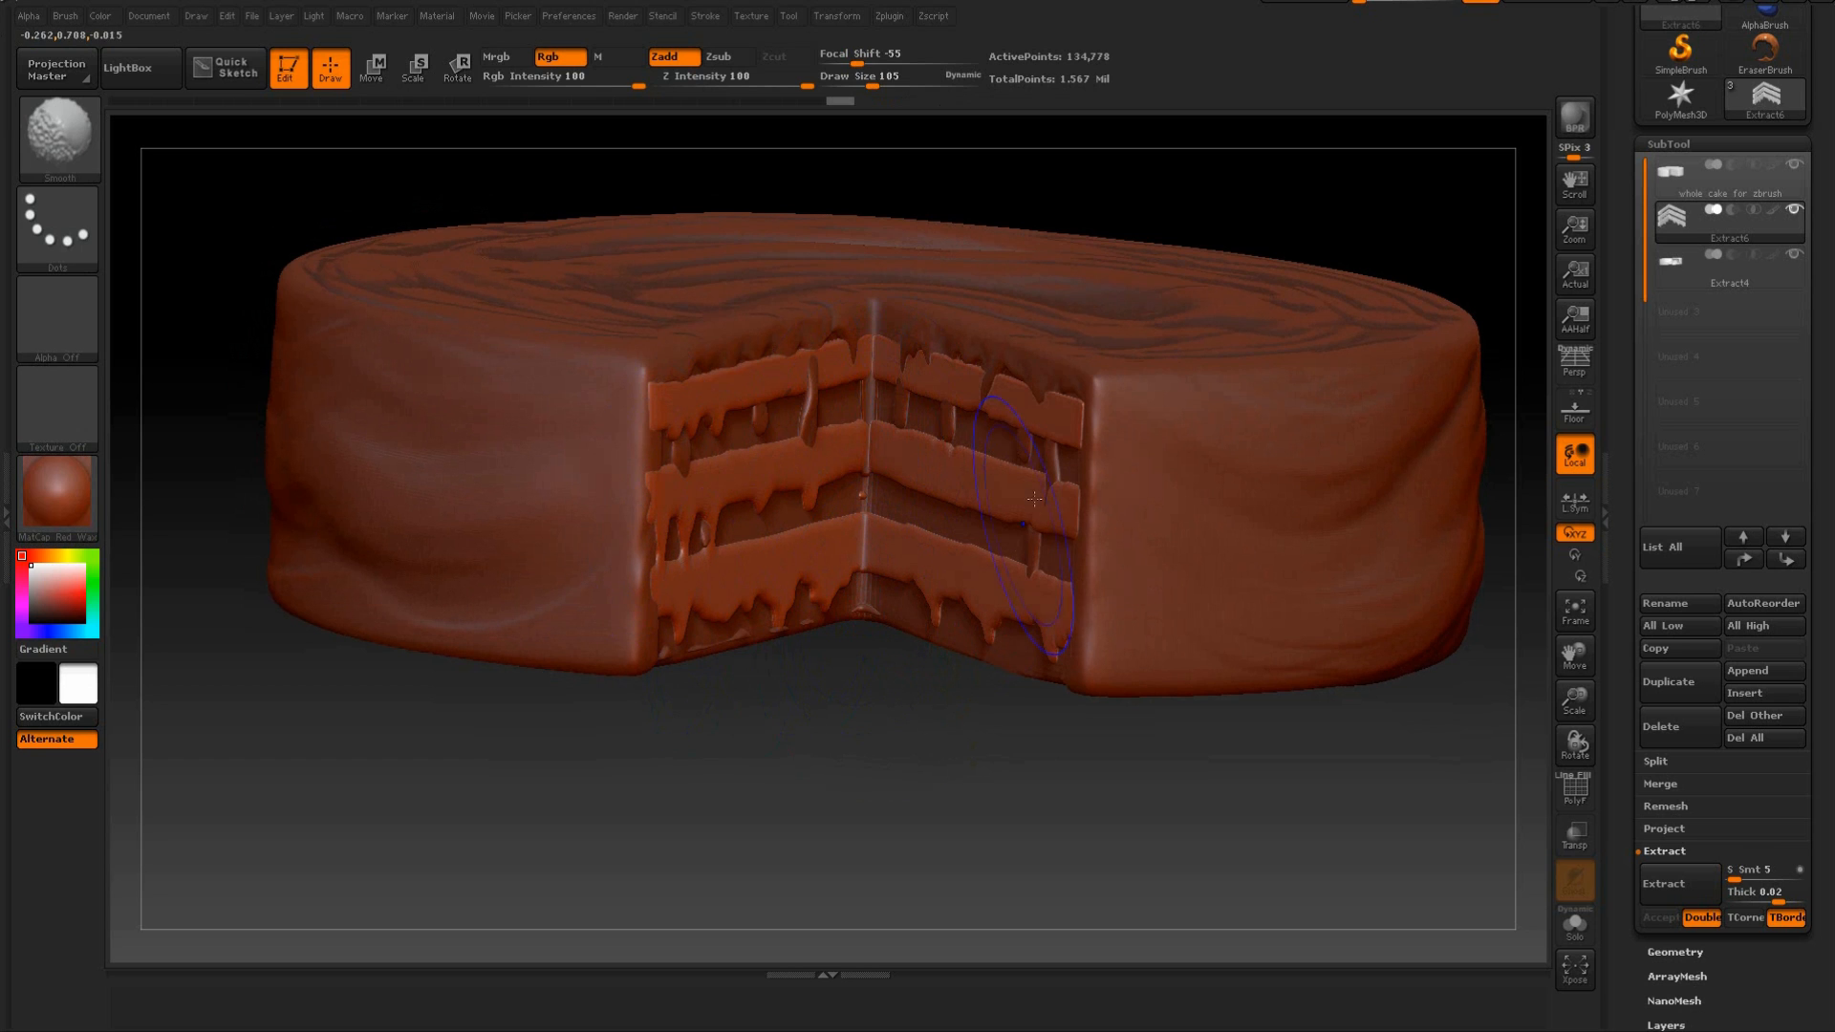
{"action": "left_click_drag", "start_coordinate": [763, 390], "coordinate": [684, 368], "text": "shift"}
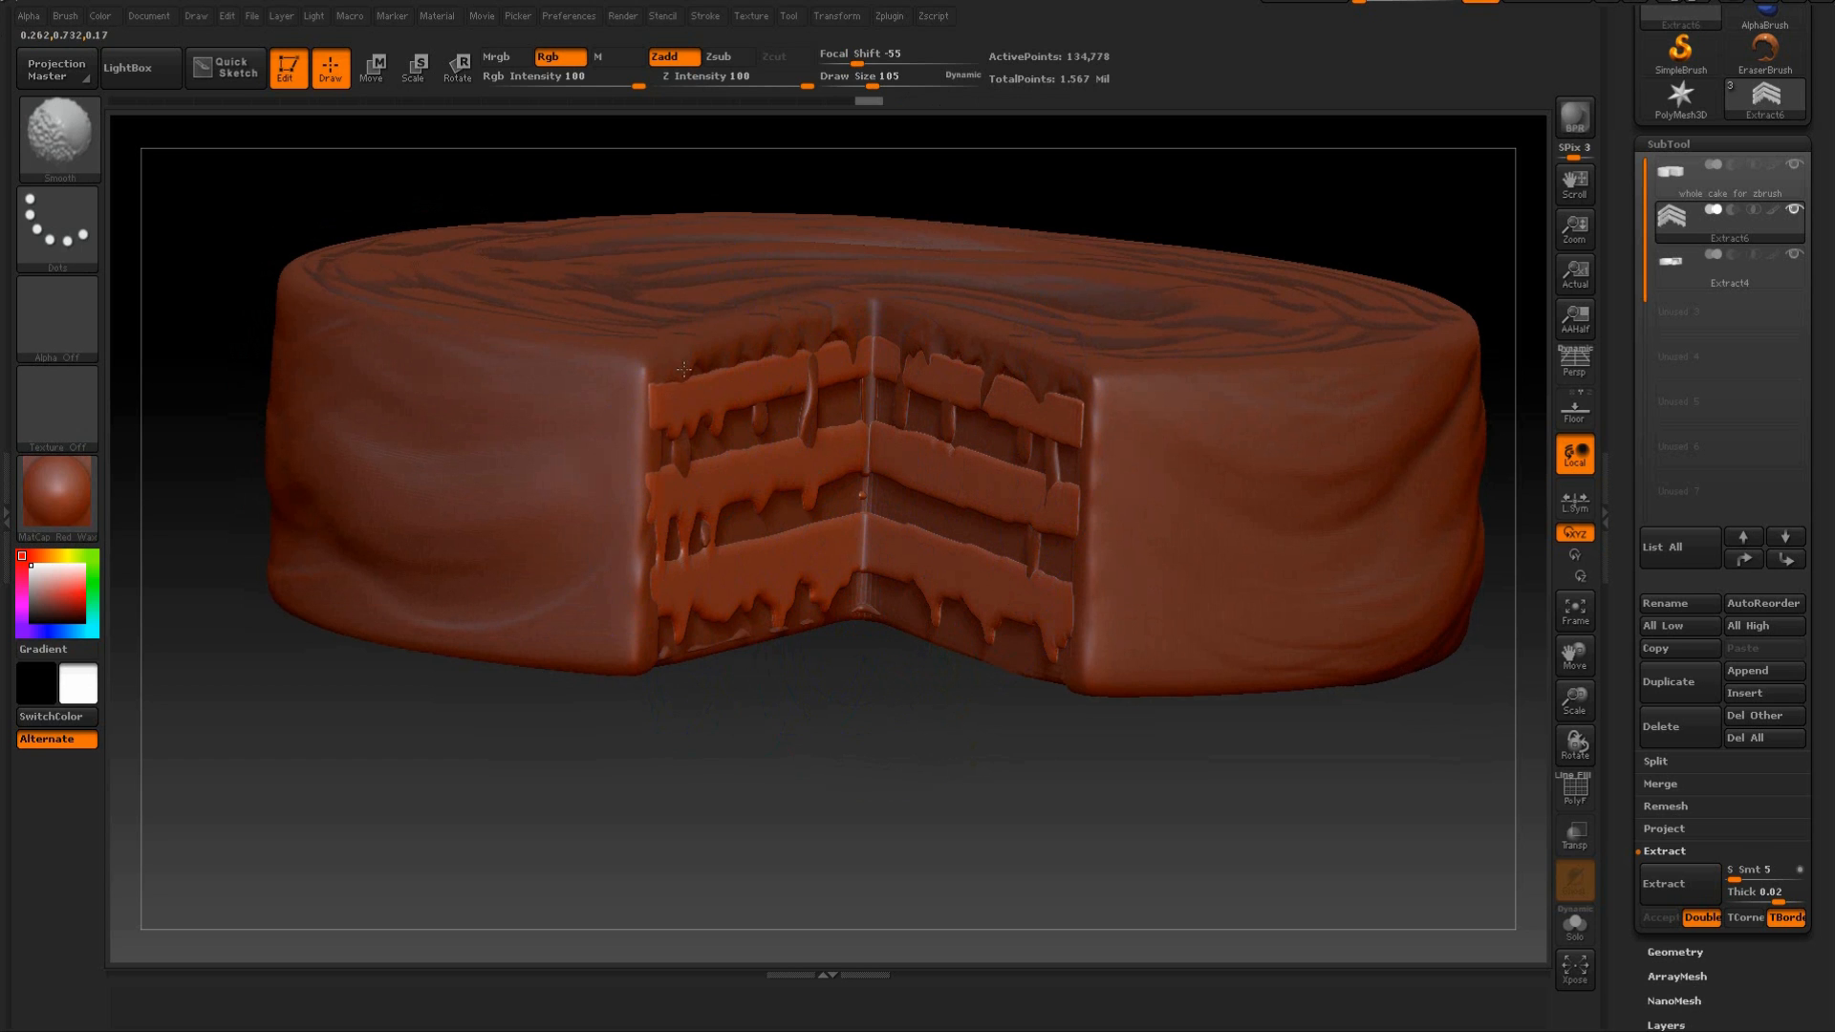
{"action": "left_click_drag", "start_coordinate": [691, 478], "coordinate": [694, 516], "text": "shift"}
{"action": "left_click_drag", "start_coordinate": [824, 732], "coordinate": [754, 779]}
{"action": "left_click_drag", "start_coordinate": [661, 507], "coordinate": [658, 533], "text": "shift"}
{"action": "mouse_move", "coordinate": [758, 697]}
{"action": "left_mouse_down"}
{"action": "mouse_move", "coordinate": [826, 680]}
{"action": "mouse_move", "coordinate": [812, 602]}
{"action": "left_mouse_up"}
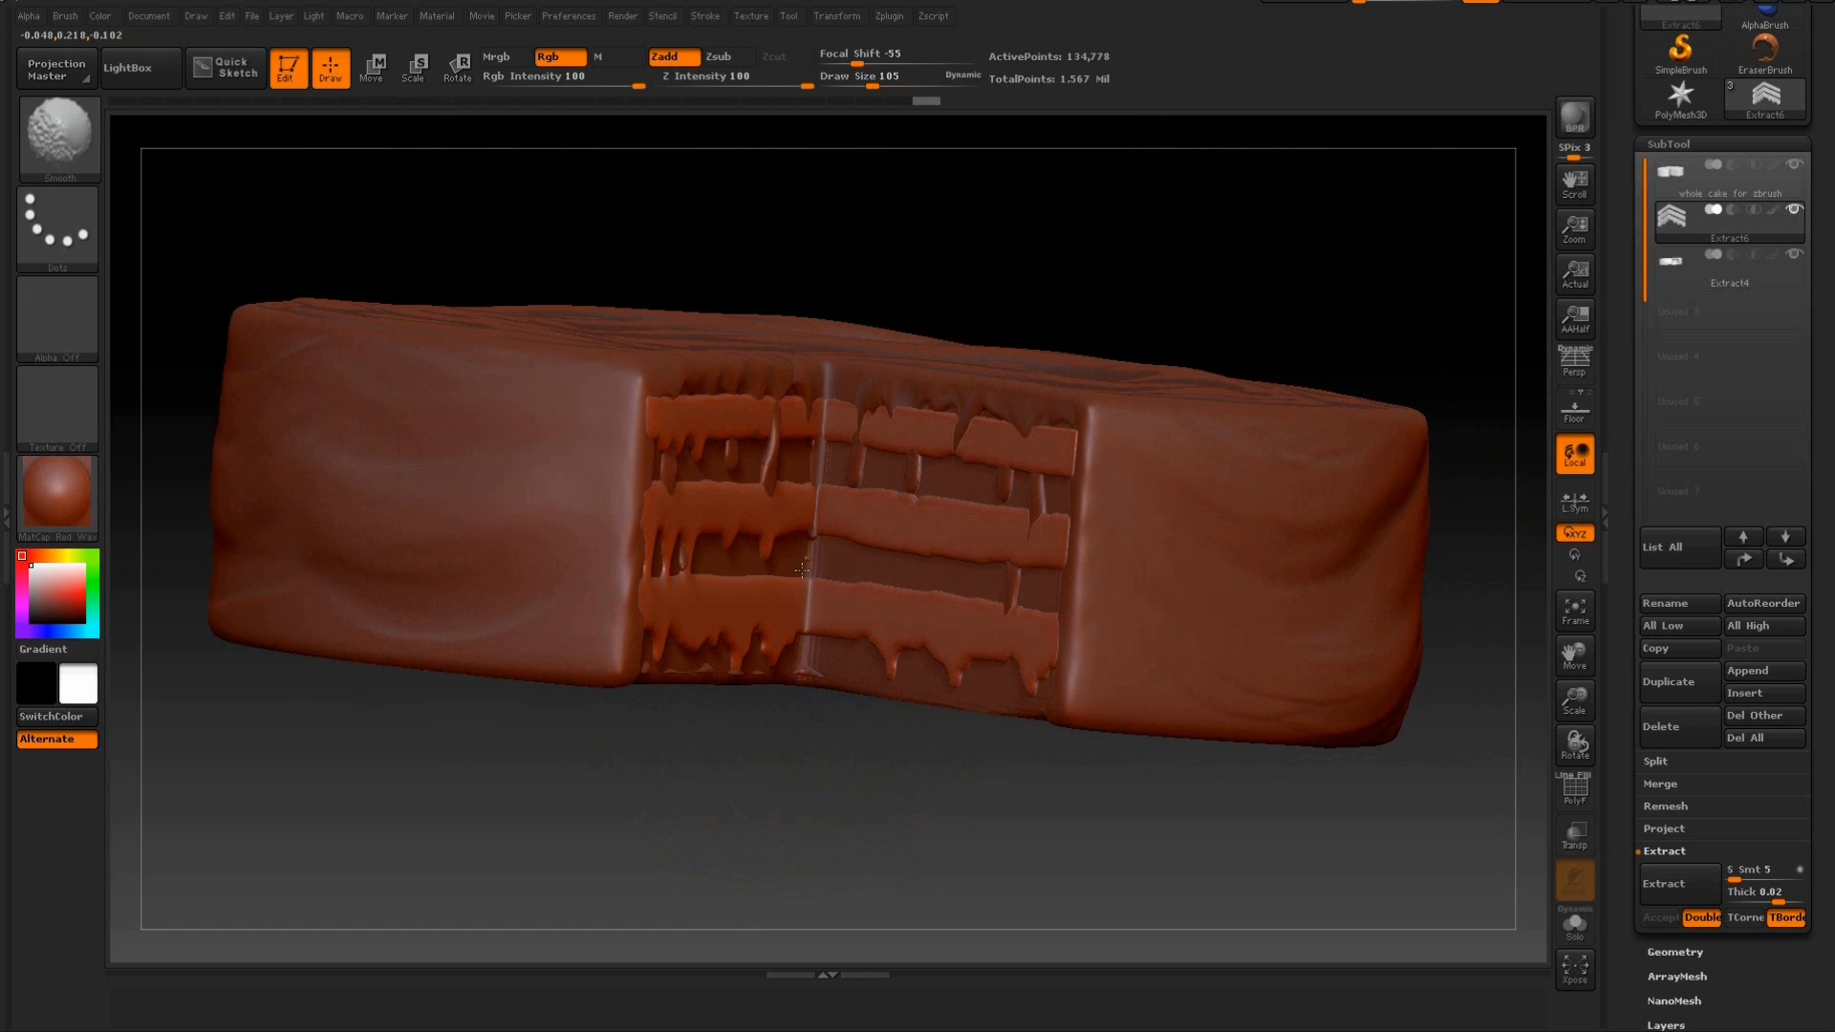
{"action": "mouse_move", "coordinate": [794, 742]}
{"action": "left_mouse_down"}
{"action": "mouse_move", "coordinate": [803, 791]}
{"action": "mouse_move", "coordinate": [704, 803]}
{"action": "mouse_move", "coordinate": [823, 639]}
{"action": "mouse_move", "coordinate": [829, 562]}
{"action": "left_mouse_up"}
{"action": "left_click_drag", "start_coordinate": [761, 392], "coordinate": [768, 422], "text": "shift"}
{"action": "left_click_drag", "start_coordinate": [768, 556], "coordinate": [751, 628]}
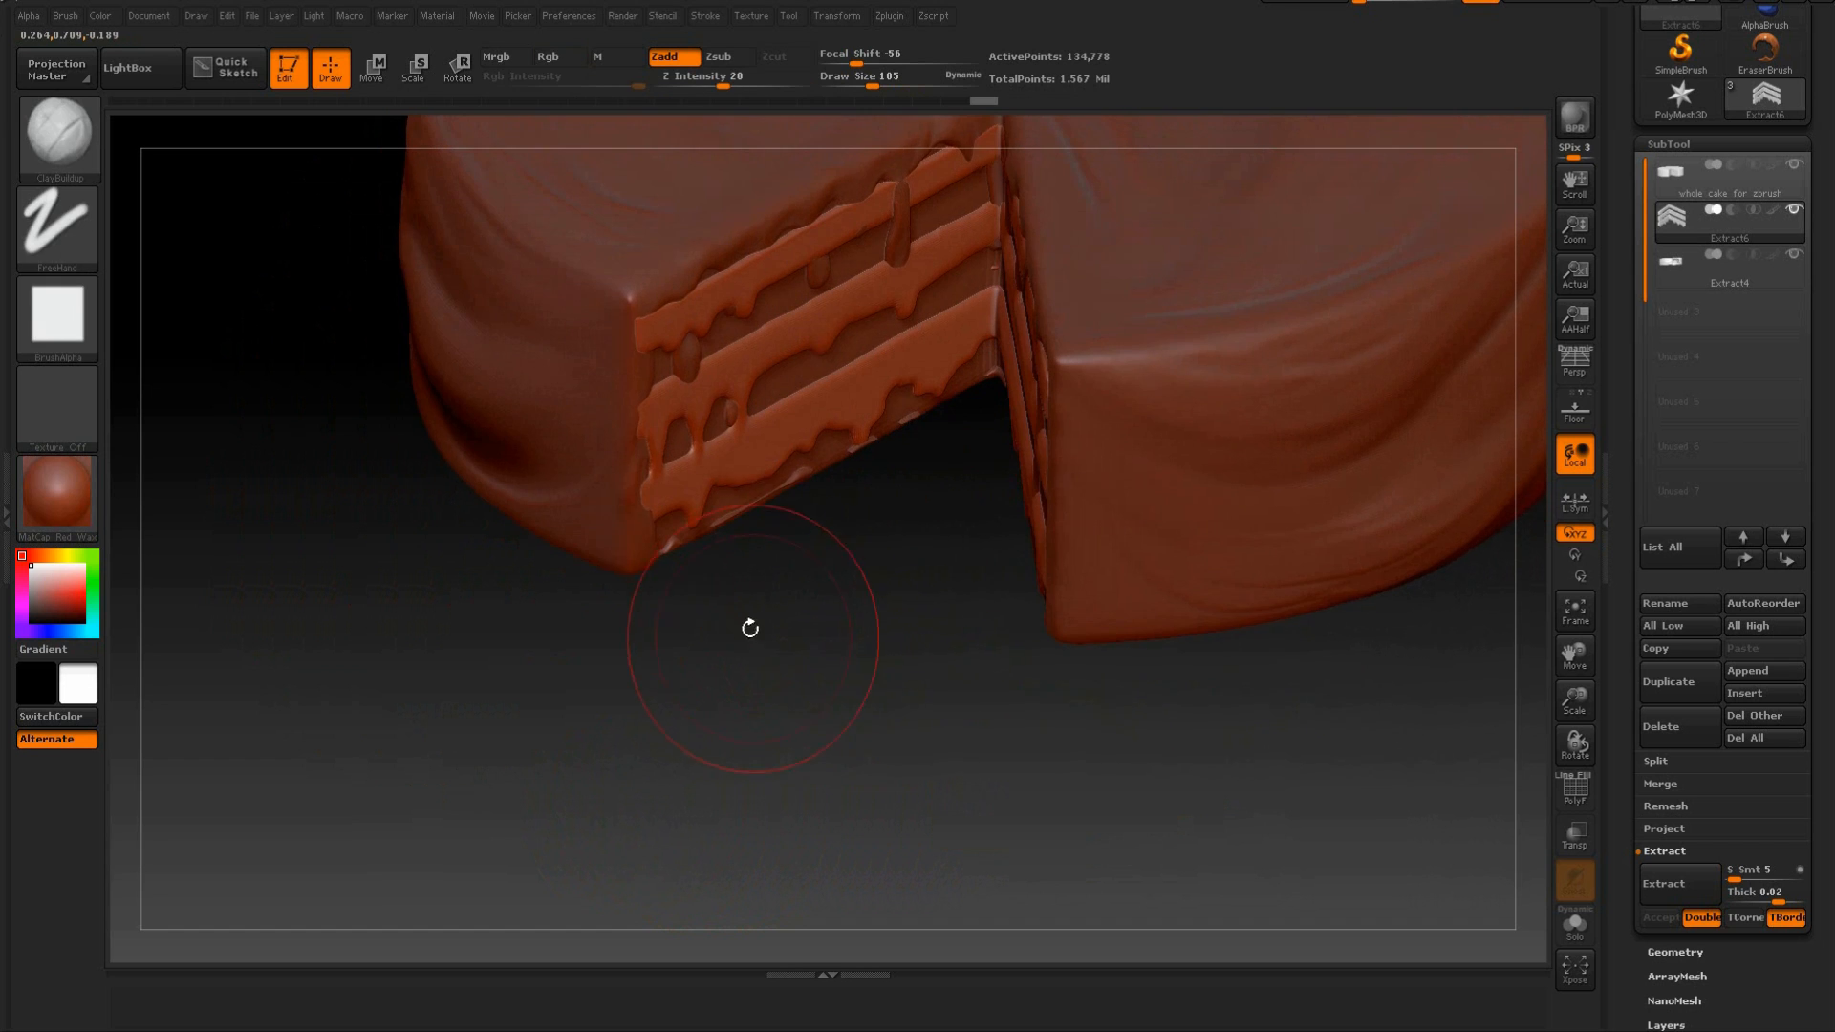
Use the SnakeHook brush at draw size 105 to pull the left face's bands into uneven shapes near the outer corner.
{"action": "left_click", "coordinate": [82, 160]}
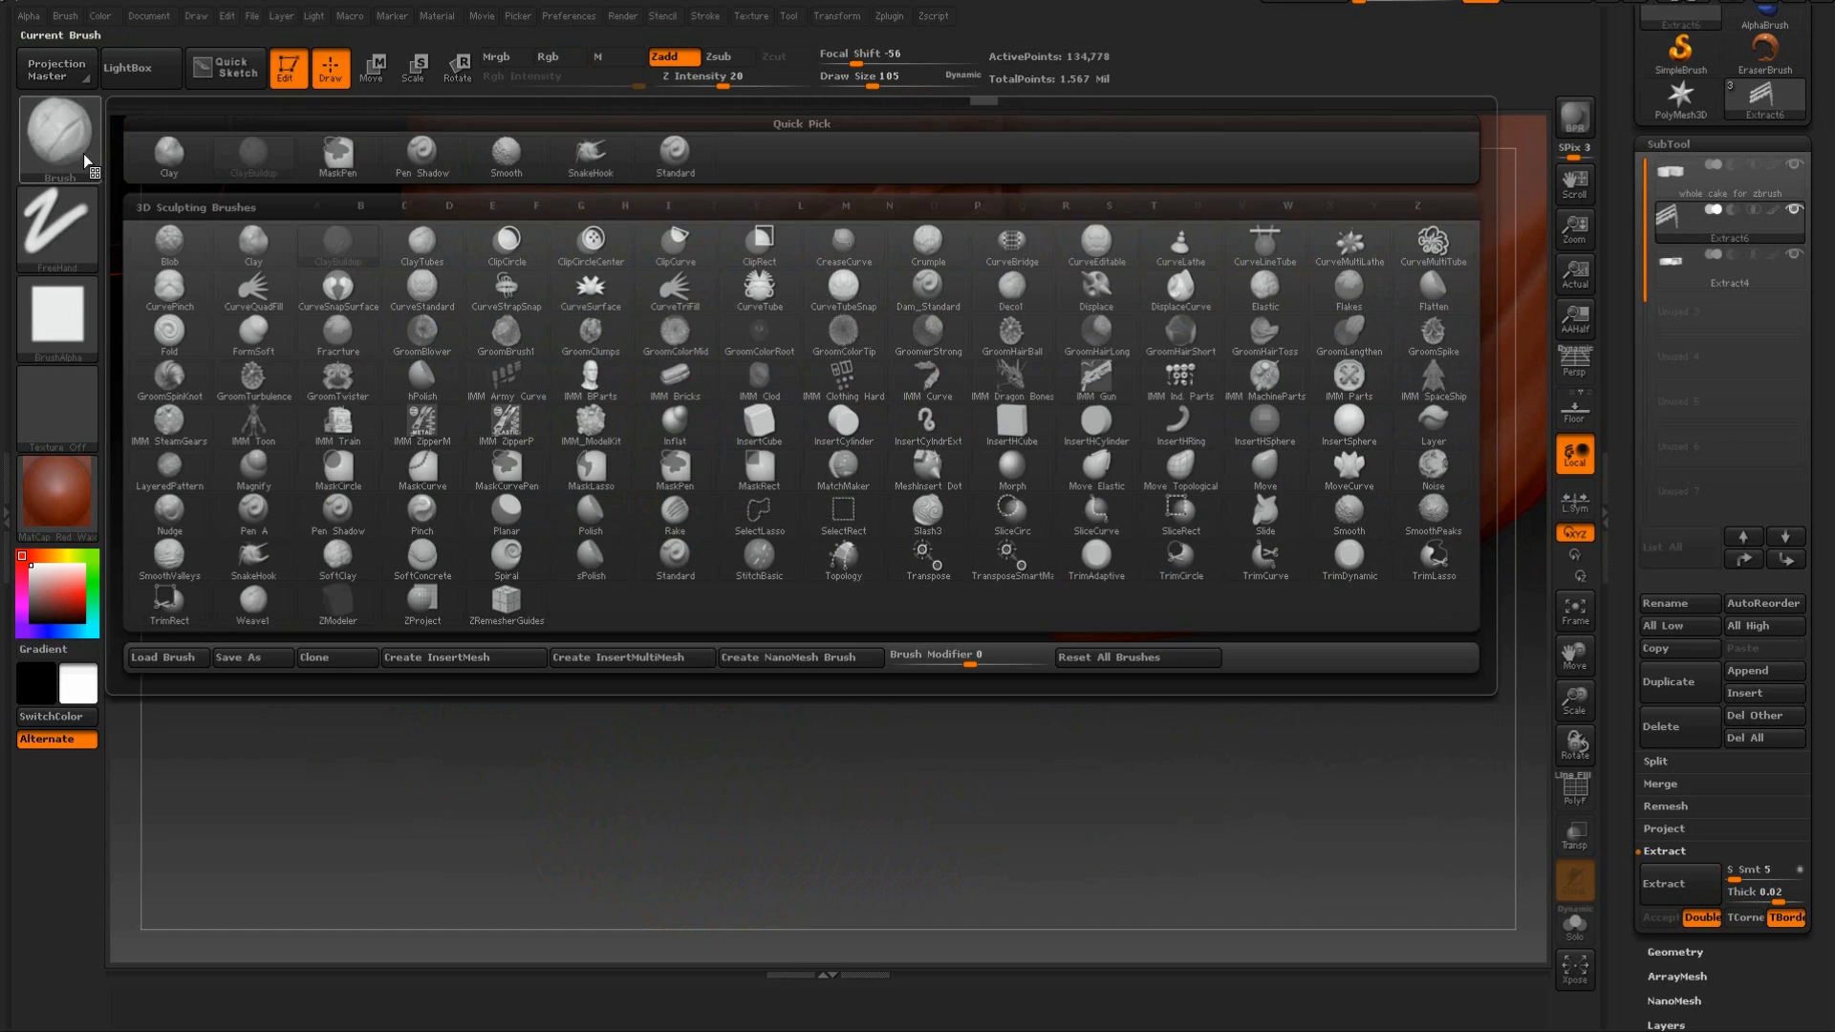
{"action": "left_click", "coordinate": [276, 564]}
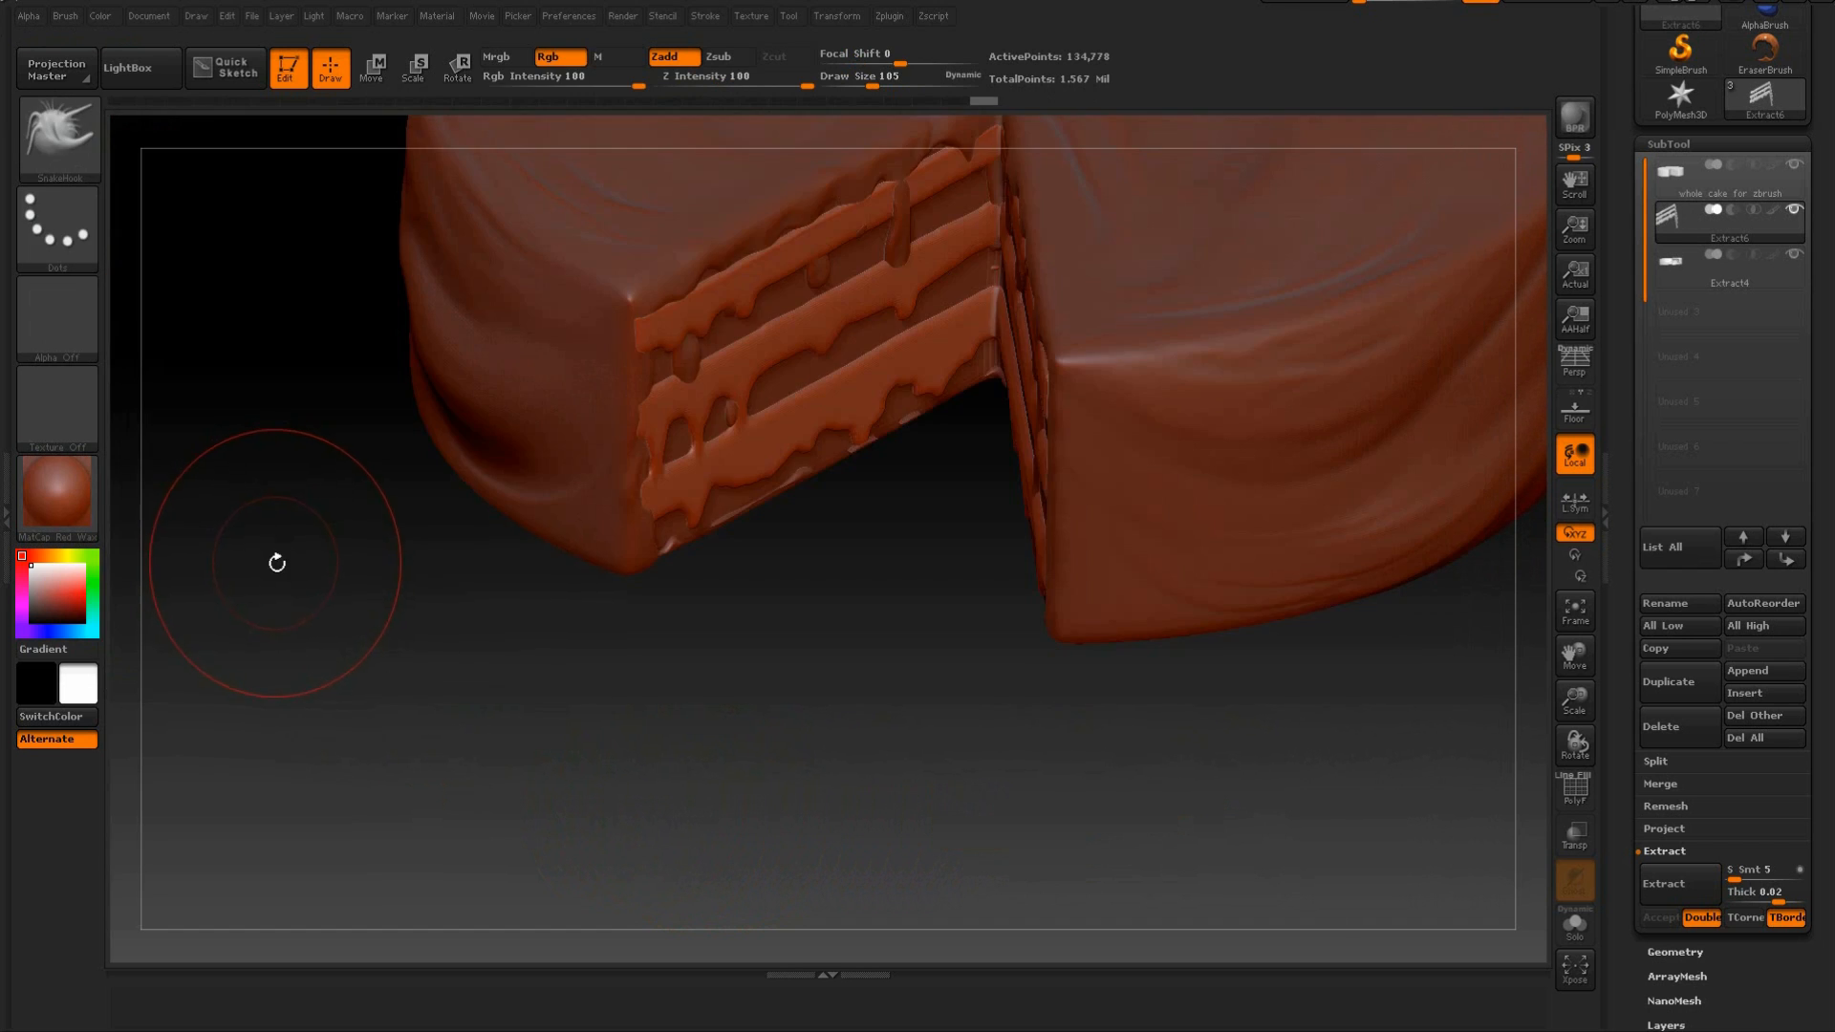
{"action": "left_click_drag", "start_coordinate": [869, 606], "coordinate": [867, 626]}
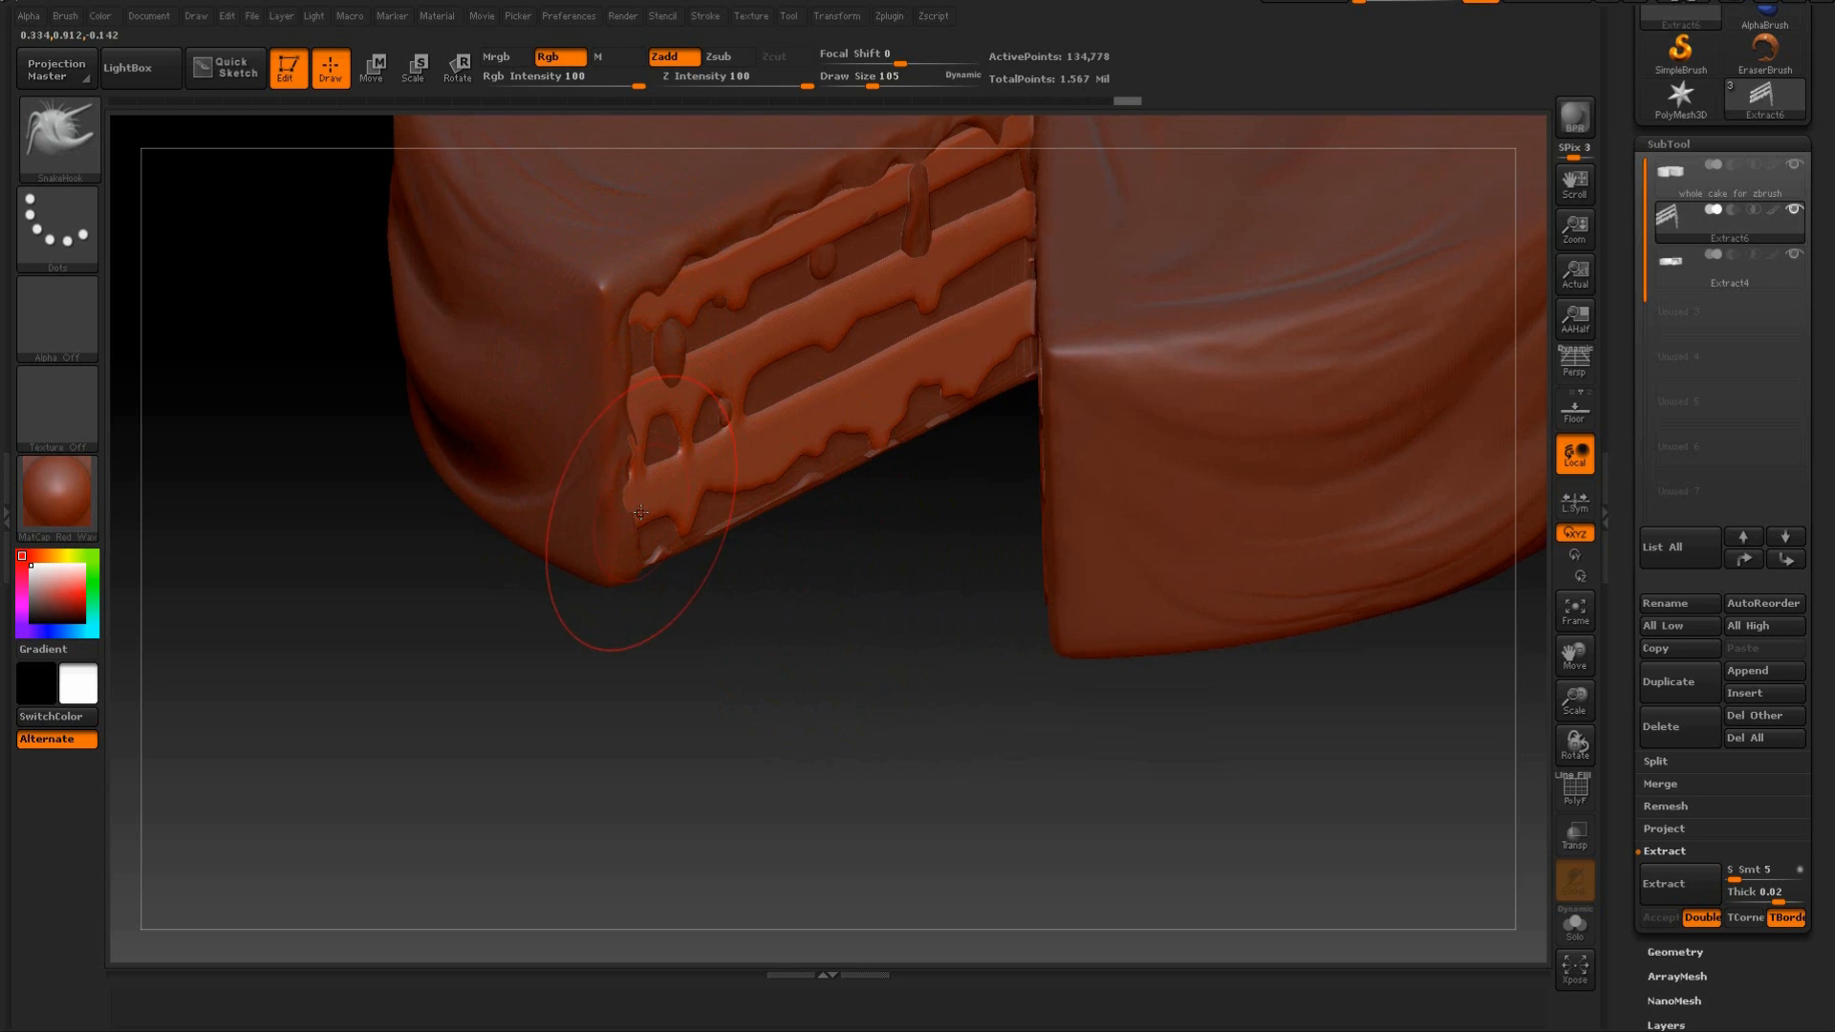
{"action": "mouse_move", "coordinate": [650, 602]}
{"action": "left_mouse_down"}
{"action": "mouse_move", "coordinate": [783, 547]}
{"action": "mouse_move", "coordinate": [786, 650]}
{"action": "left_mouse_up"}
Set the SnakeHook draw size to 50 and reshape the outer ends of the bands on the right cut face.
{"action": "left_click_drag", "start_coordinate": [880, 86], "coordinate": [856, 102]}
{"action": "left_click_drag", "start_coordinate": [828, 649], "coordinate": [1051, 516]}
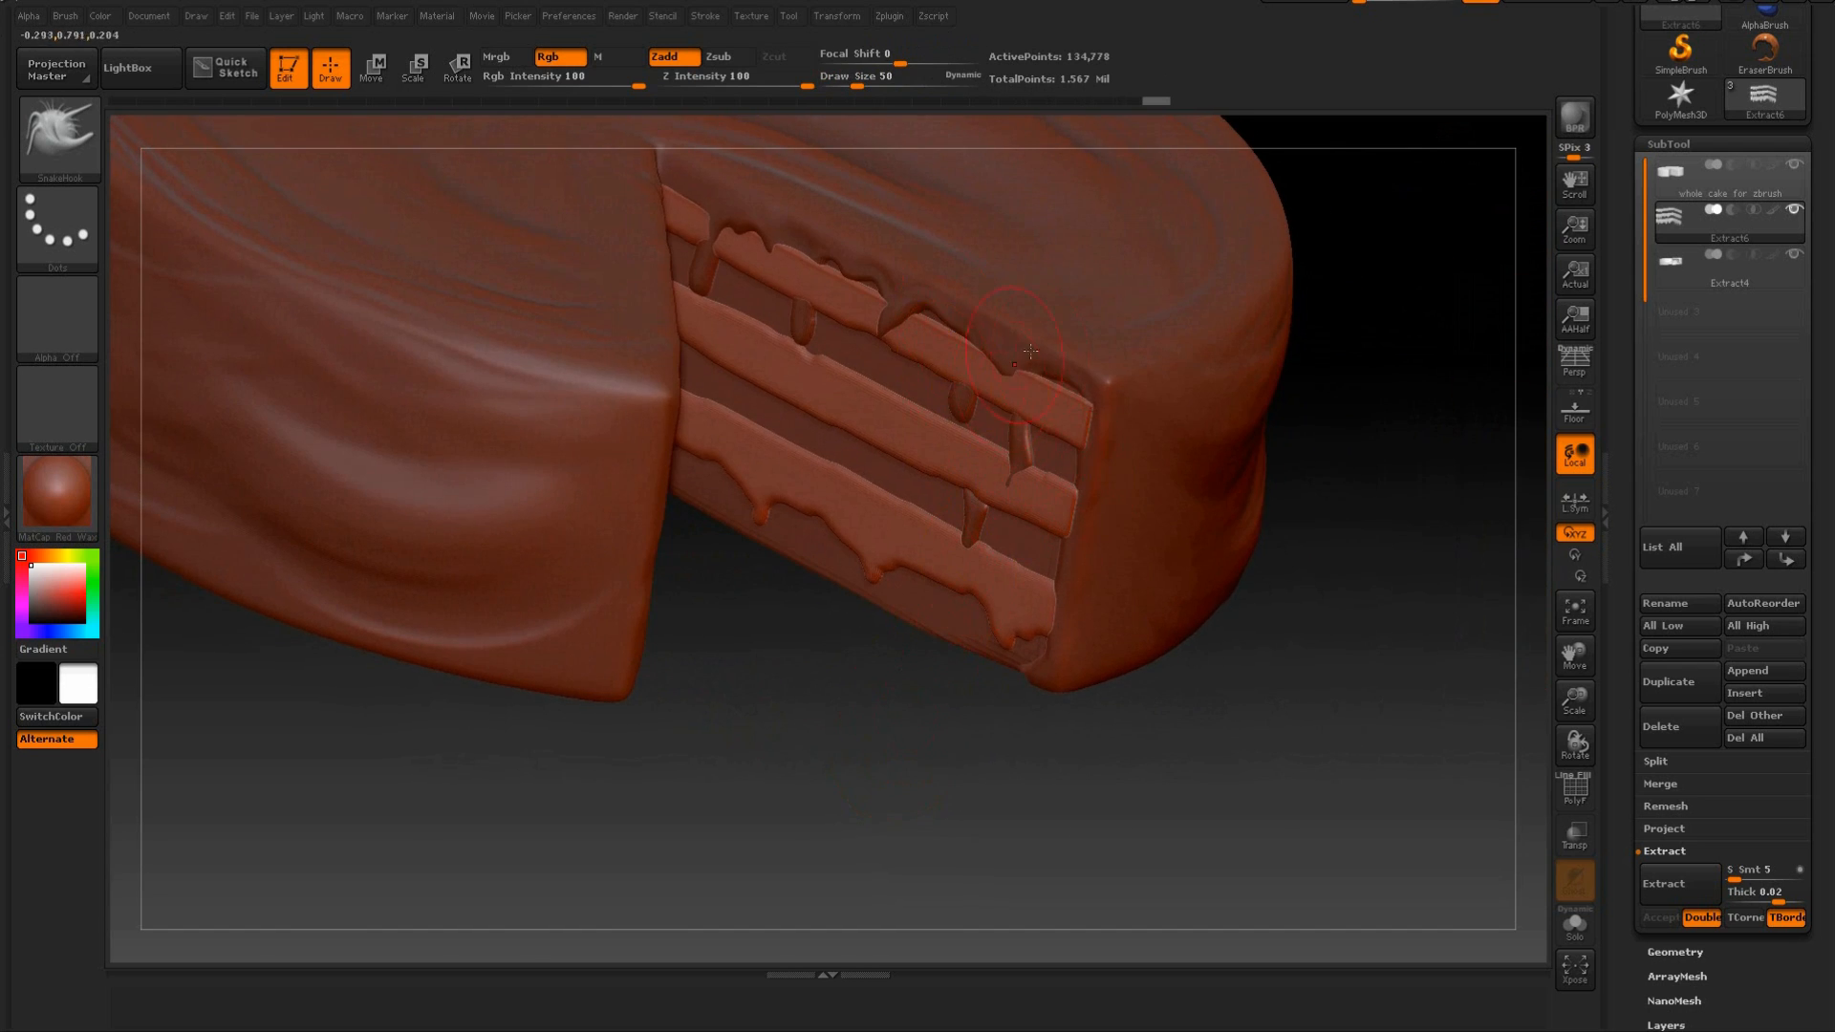
{"action": "right_click_drag", "start_coordinate": [1183, 433], "coordinate": [1147, 444]}
{"action": "left_click_drag", "start_coordinate": [1049, 411], "coordinate": [1074, 414]}
{"action": "right_click_drag", "start_coordinate": [1118, 492], "coordinate": [1080, 449]}
{"action": "right_click_drag", "start_coordinate": [1052, 622], "coordinate": [1074, 586]}
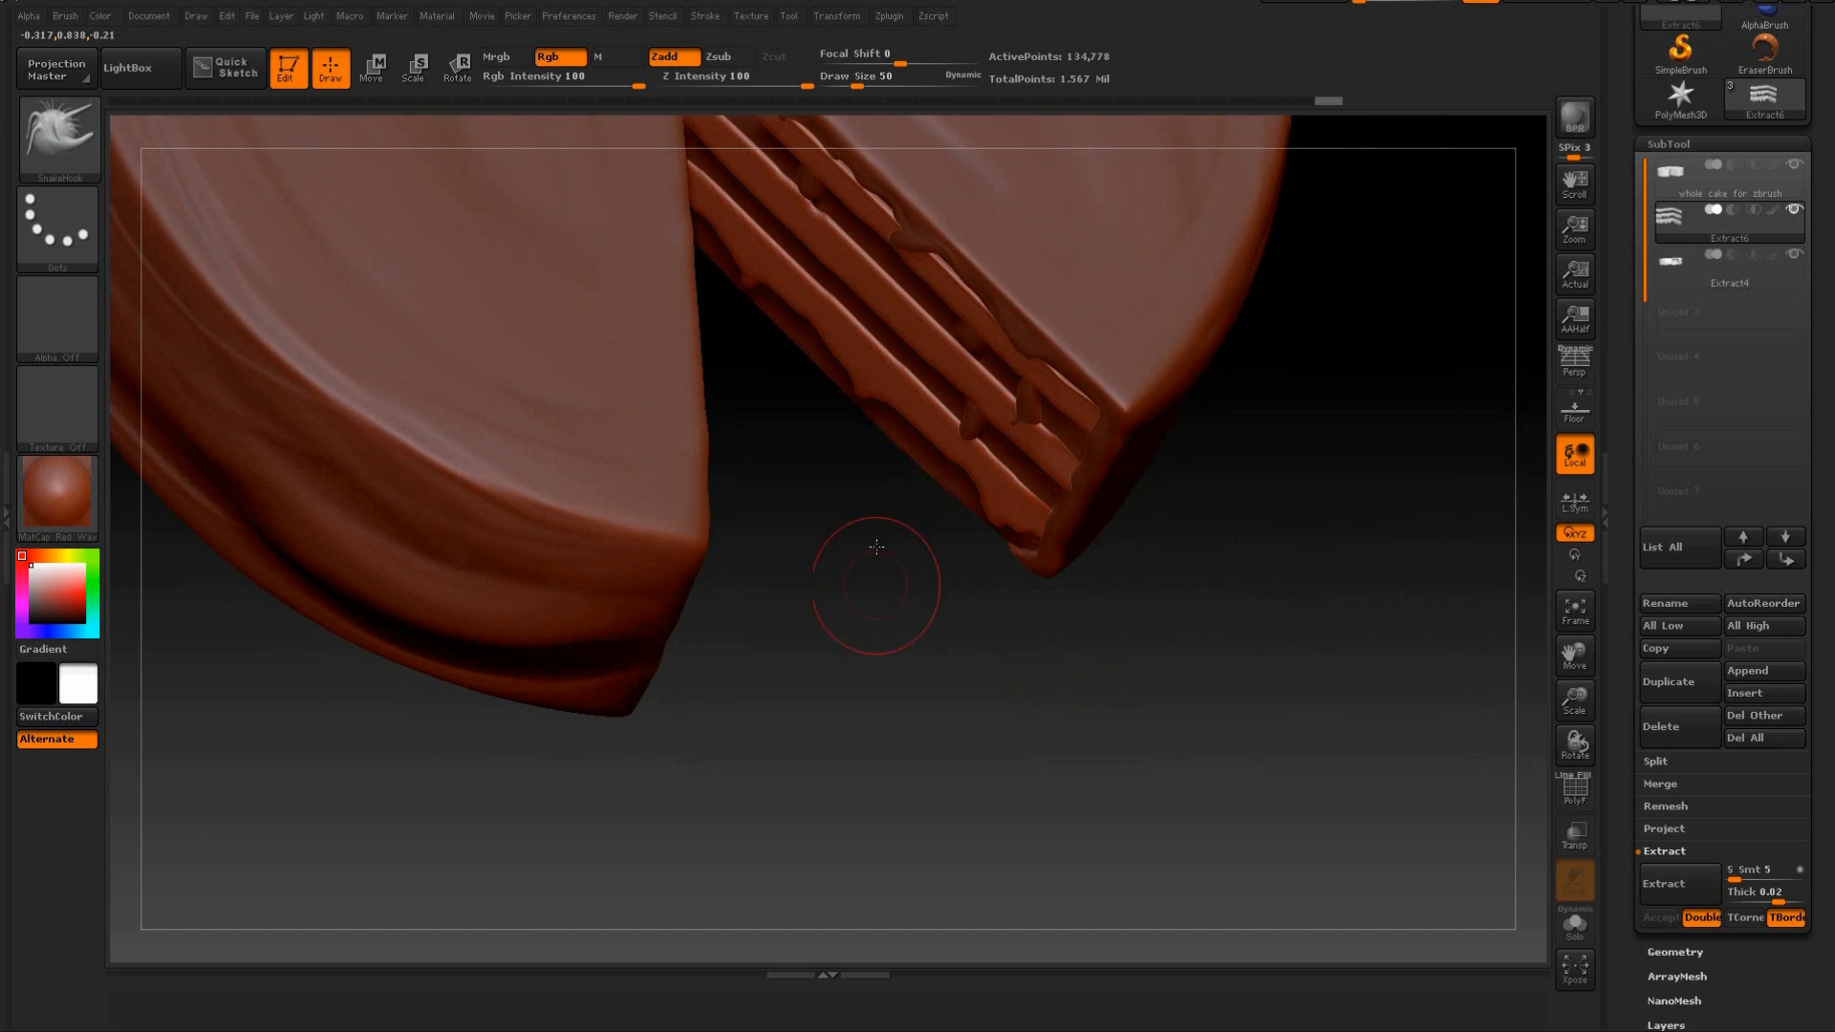
Pull the straight edges of the right cut face's bands into irregular waves with the SnakeHook brush.
{"action": "right_click_drag", "start_coordinate": [873, 577], "coordinate": [880, 411], "text": "shift"}
{"action": "left_click_drag", "start_coordinate": [940, 676], "coordinate": [1051, 669]}
{"action": "left_click_drag", "start_coordinate": [932, 544], "coordinate": [929, 525]}
{"action": "mouse_move", "coordinate": [848, 479]}
{"action": "left_mouse_down"}
{"action": "mouse_move", "coordinate": [850, 499]}
{"action": "mouse_move", "coordinate": [816, 493]}
{"action": "left_mouse_up"}
{"action": "mouse_move", "coordinate": [786, 480]}
{"action": "left_mouse_down"}
{"action": "mouse_move", "coordinate": [782, 498]}
{"action": "mouse_move", "coordinate": [730, 489]}
{"action": "left_mouse_up"}
{"action": "left_click_drag", "start_coordinate": [707, 476], "coordinate": [683, 492]}
{"action": "left_click_drag", "start_coordinate": [801, 560], "coordinate": [801, 546]}
{"action": "mouse_move", "coordinate": [824, 474]}
{"action": "left_mouse_down"}
{"action": "mouse_move", "coordinate": [801, 527]}
{"action": "mouse_move", "coordinate": [828, 498]}
{"action": "mouse_move", "coordinate": [976, 505]}
{"action": "left_mouse_up"}
{"action": "mouse_move", "coordinate": [889, 443]}
{"action": "left_mouse_down"}
{"action": "mouse_move", "coordinate": [890, 427]}
{"action": "mouse_move", "coordinate": [843, 459]}
{"action": "left_mouse_up"}
Try pulling drips from the right face's middle band with a smaller SnakeHook brush, and undo the recent strokes.
{"action": "key", "text": "bracketleft"}
{"action": "key", "text": "bracketleft"}
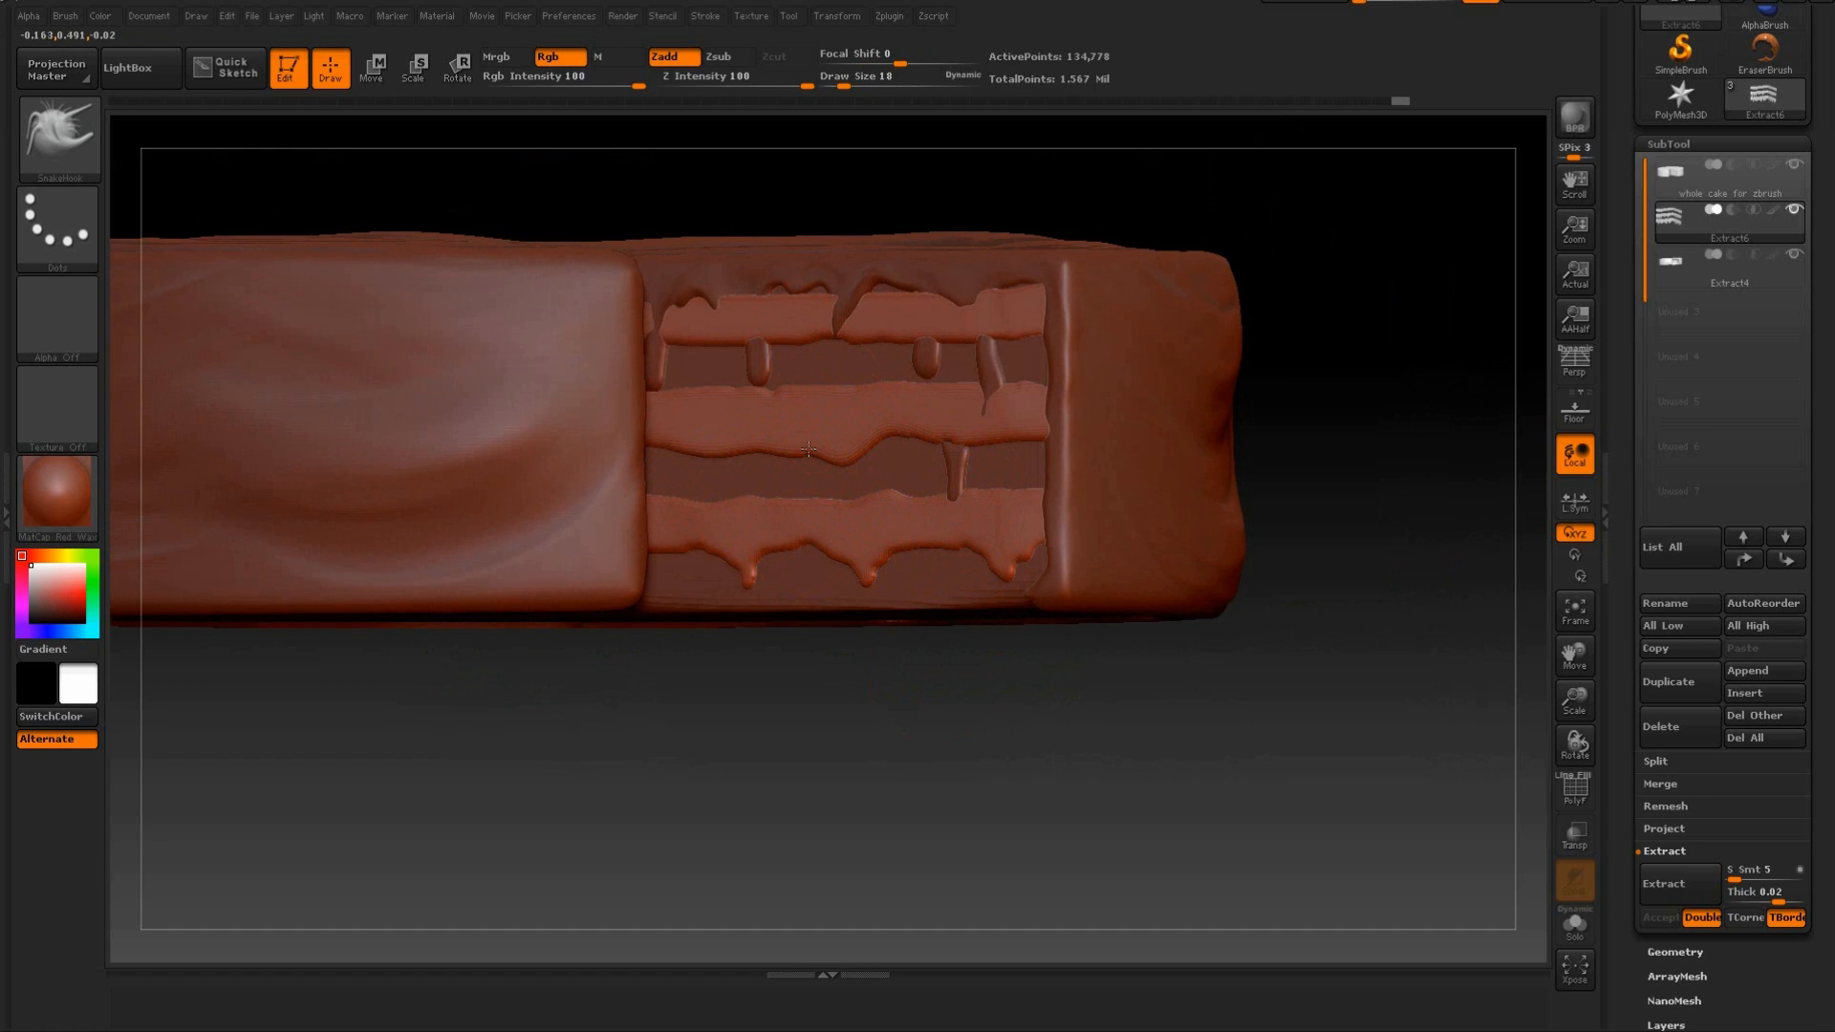
{"action": "mouse_move", "coordinate": [808, 450]}
{"action": "left_mouse_down"}
{"action": "mouse_move", "coordinate": [811, 429]}
{"action": "mouse_move", "coordinate": [776, 446]}
{"action": "mouse_move", "coordinate": [677, 435]}
{"action": "mouse_move", "coordinate": [712, 458]}
{"action": "left_mouse_up"}
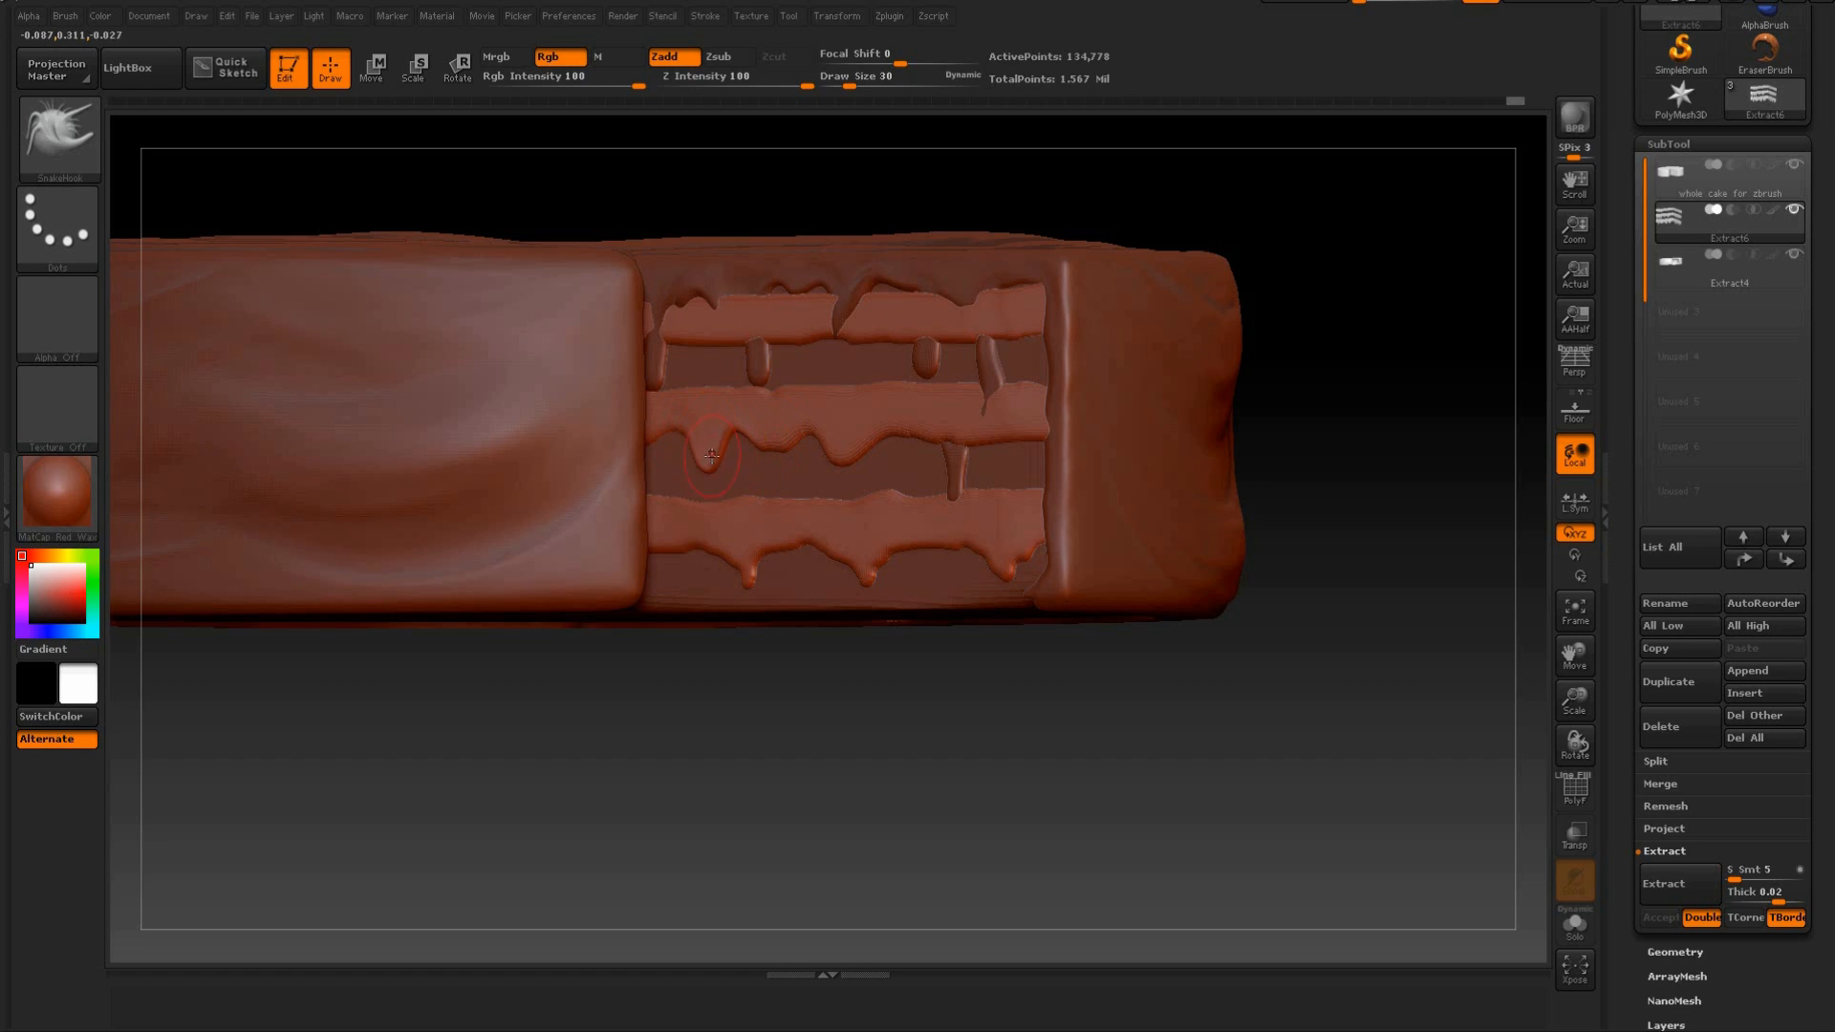
{"action": "key", "text": "ctrl+z"}
{"action": "key", "text": "ctrl+z"}
{"action": "key", "text": "ctrl+z"}
{"action": "key", "text": "ctrl+z"}
{"action": "key", "text": "ctrl+z"}
{"action": "key", "text": "ctrl+z"}
Pull drips from the lower edges of the middle and top bands on the right cut face at draw size 30.
{"action": "left_click_drag", "start_coordinate": [713, 400], "coordinate": [698, 427], "text": "shift"}
{"action": "mouse_move", "coordinate": [924, 438]}
{"action": "left_mouse_down"}
{"action": "mouse_move", "coordinate": [907, 454]}
{"action": "mouse_move", "coordinate": [1002, 449]}
{"action": "mouse_move", "coordinate": [971, 440]}
{"action": "mouse_move", "coordinate": [1028, 425]}
{"action": "mouse_move", "coordinate": [1042, 381]}
{"action": "left_mouse_up"}
{"action": "left_click_drag", "start_coordinate": [904, 330], "coordinate": [944, 330]}
{"action": "left_click_drag", "start_coordinate": [832, 338], "coordinate": [830, 365]}
{"action": "mouse_move", "coordinate": [801, 344]}
{"action": "left_mouse_down"}
{"action": "mouse_move", "coordinate": [784, 326]}
{"action": "mouse_move", "coordinate": [690, 332]}
{"action": "left_mouse_up"}
{"action": "mouse_move", "coordinate": [999, 340]}
{"action": "left_mouse_down"}
{"action": "mouse_move", "coordinate": [1027, 307]}
{"action": "mouse_move", "coordinate": [1027, 334]}
{"action": "left_mouse_up"}
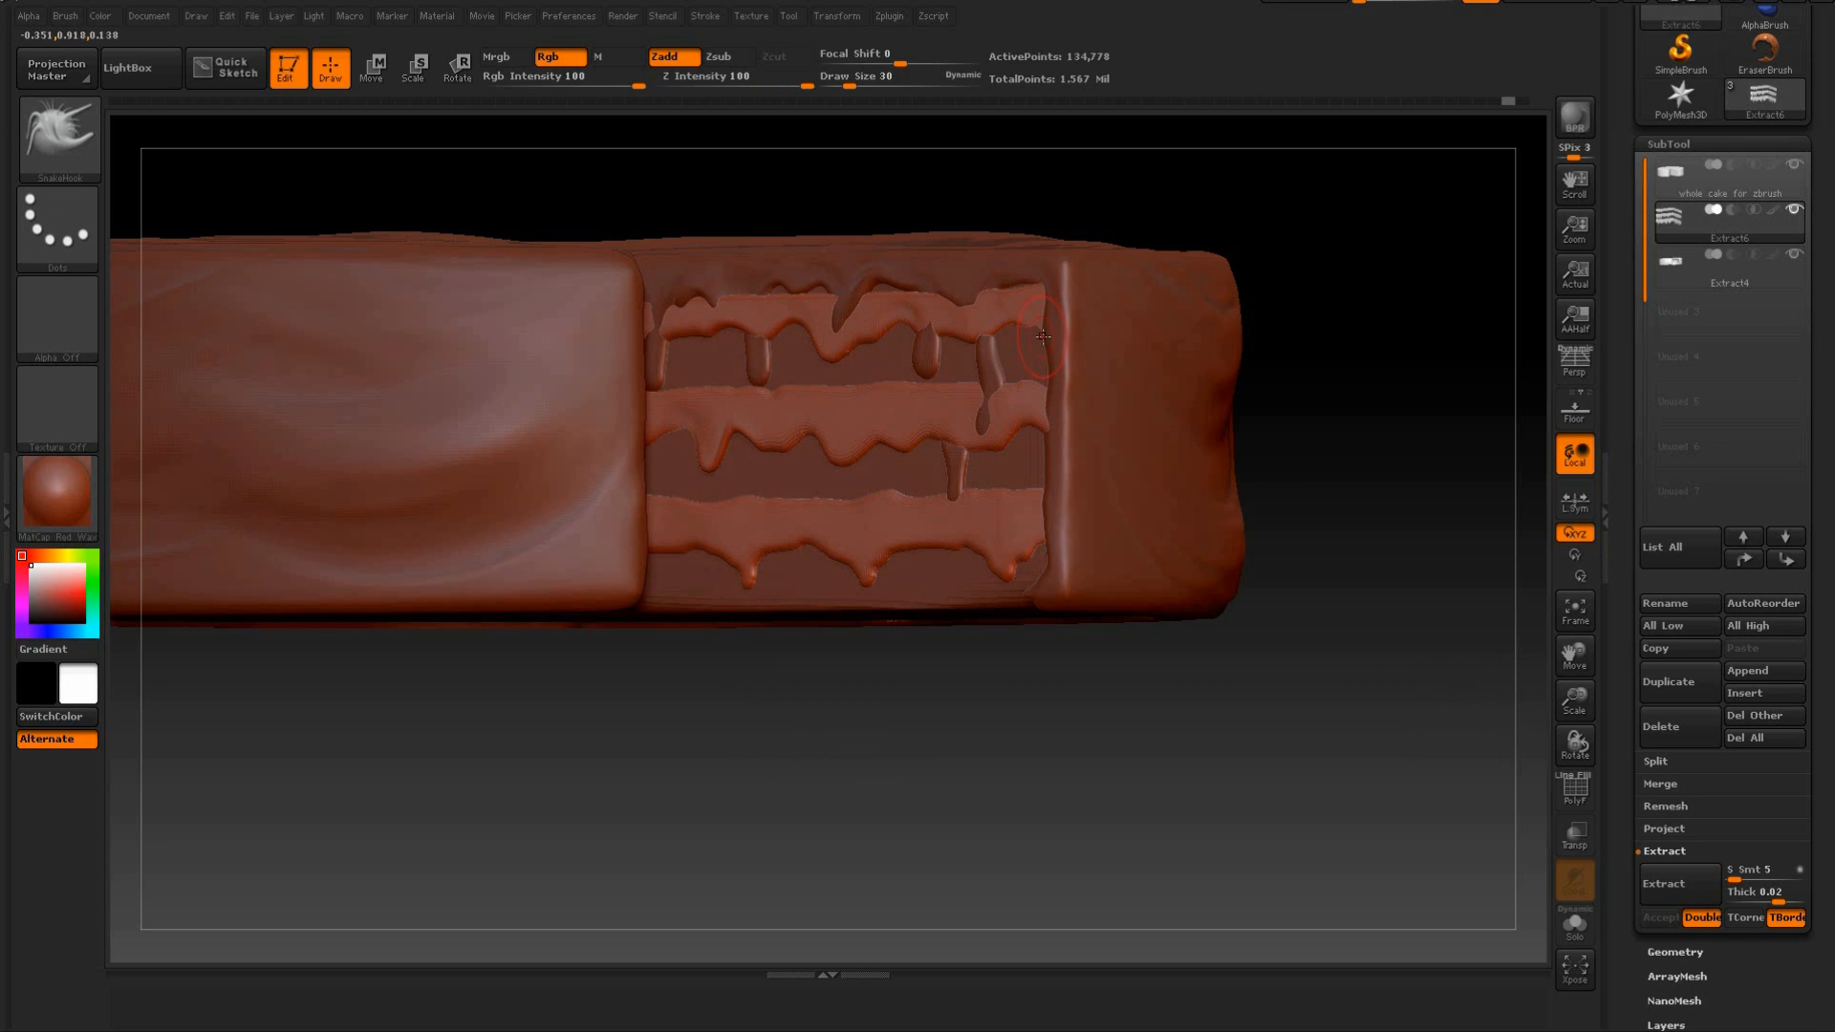
Pull wavy edges and longer drips from the bands on the left cut face, especially the bottom band near the inner corner.
{"action": "left_click_drag", "start_coordinate": [948, 731], "coordinate": [855, 268]}
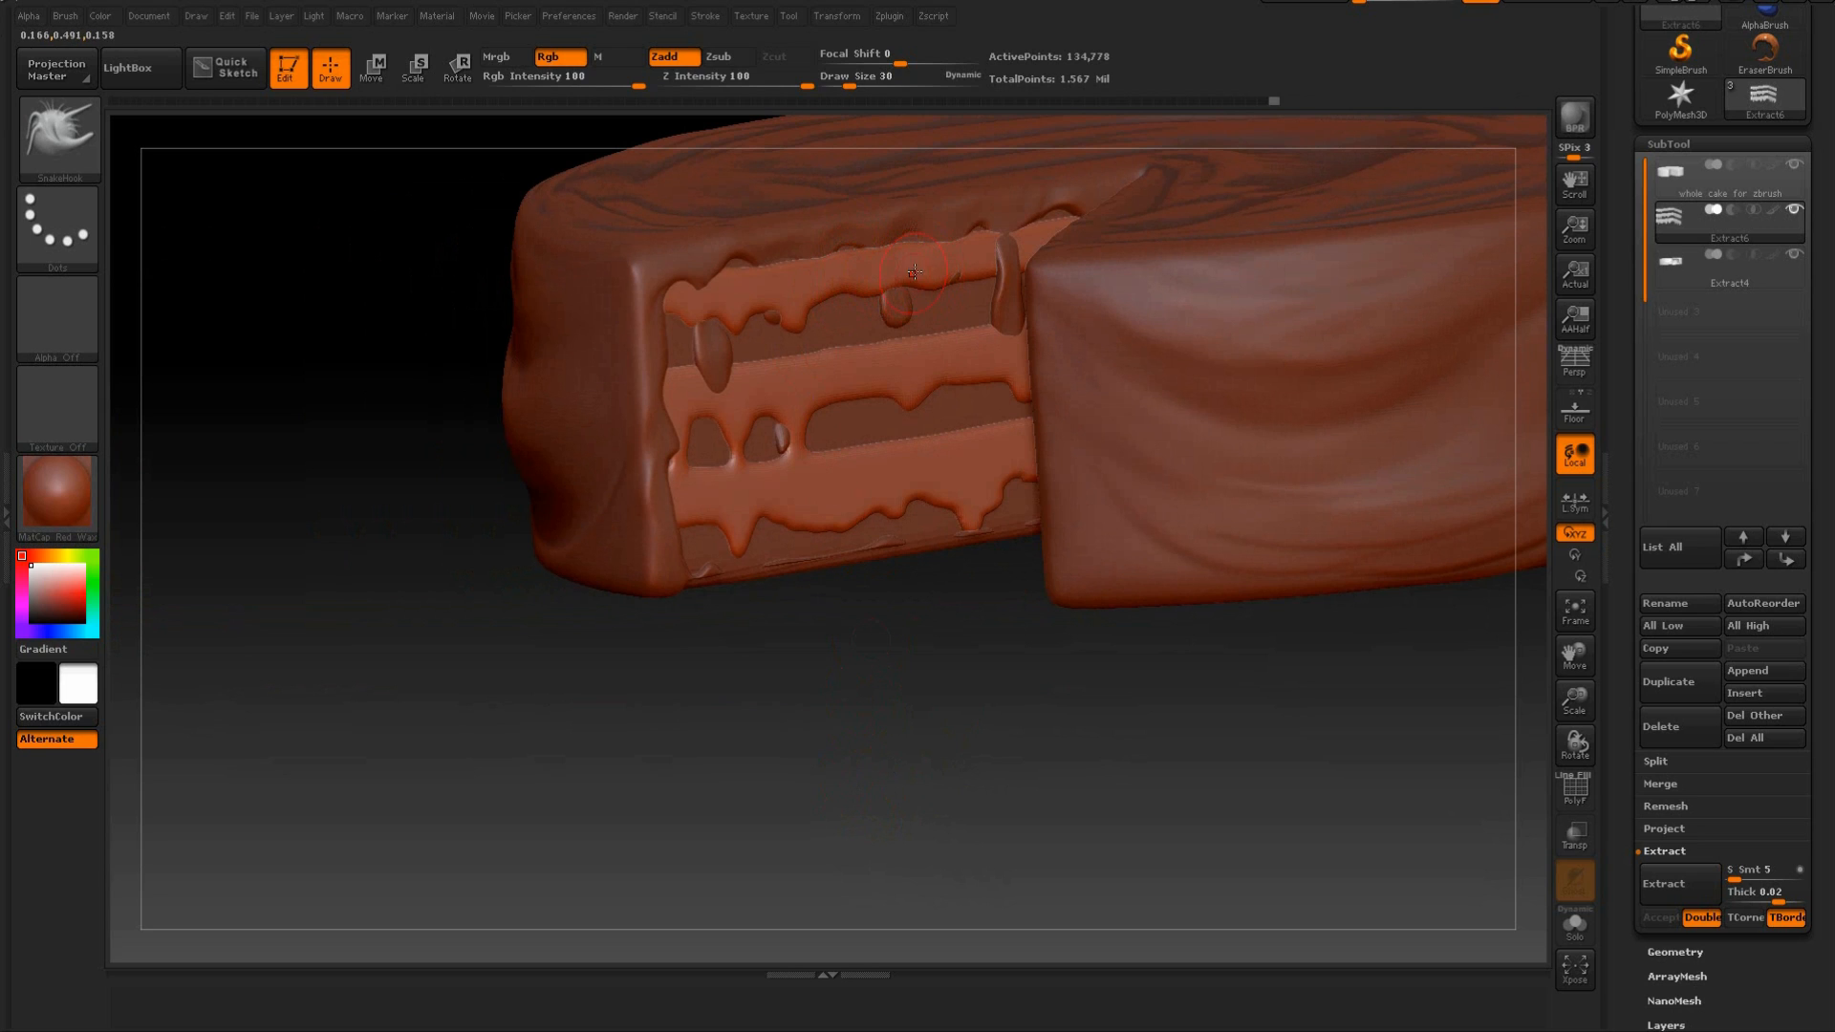
{"action": "left_click_drag", "start_coordinate": [899, 652], "coordinate": [886, 535]}
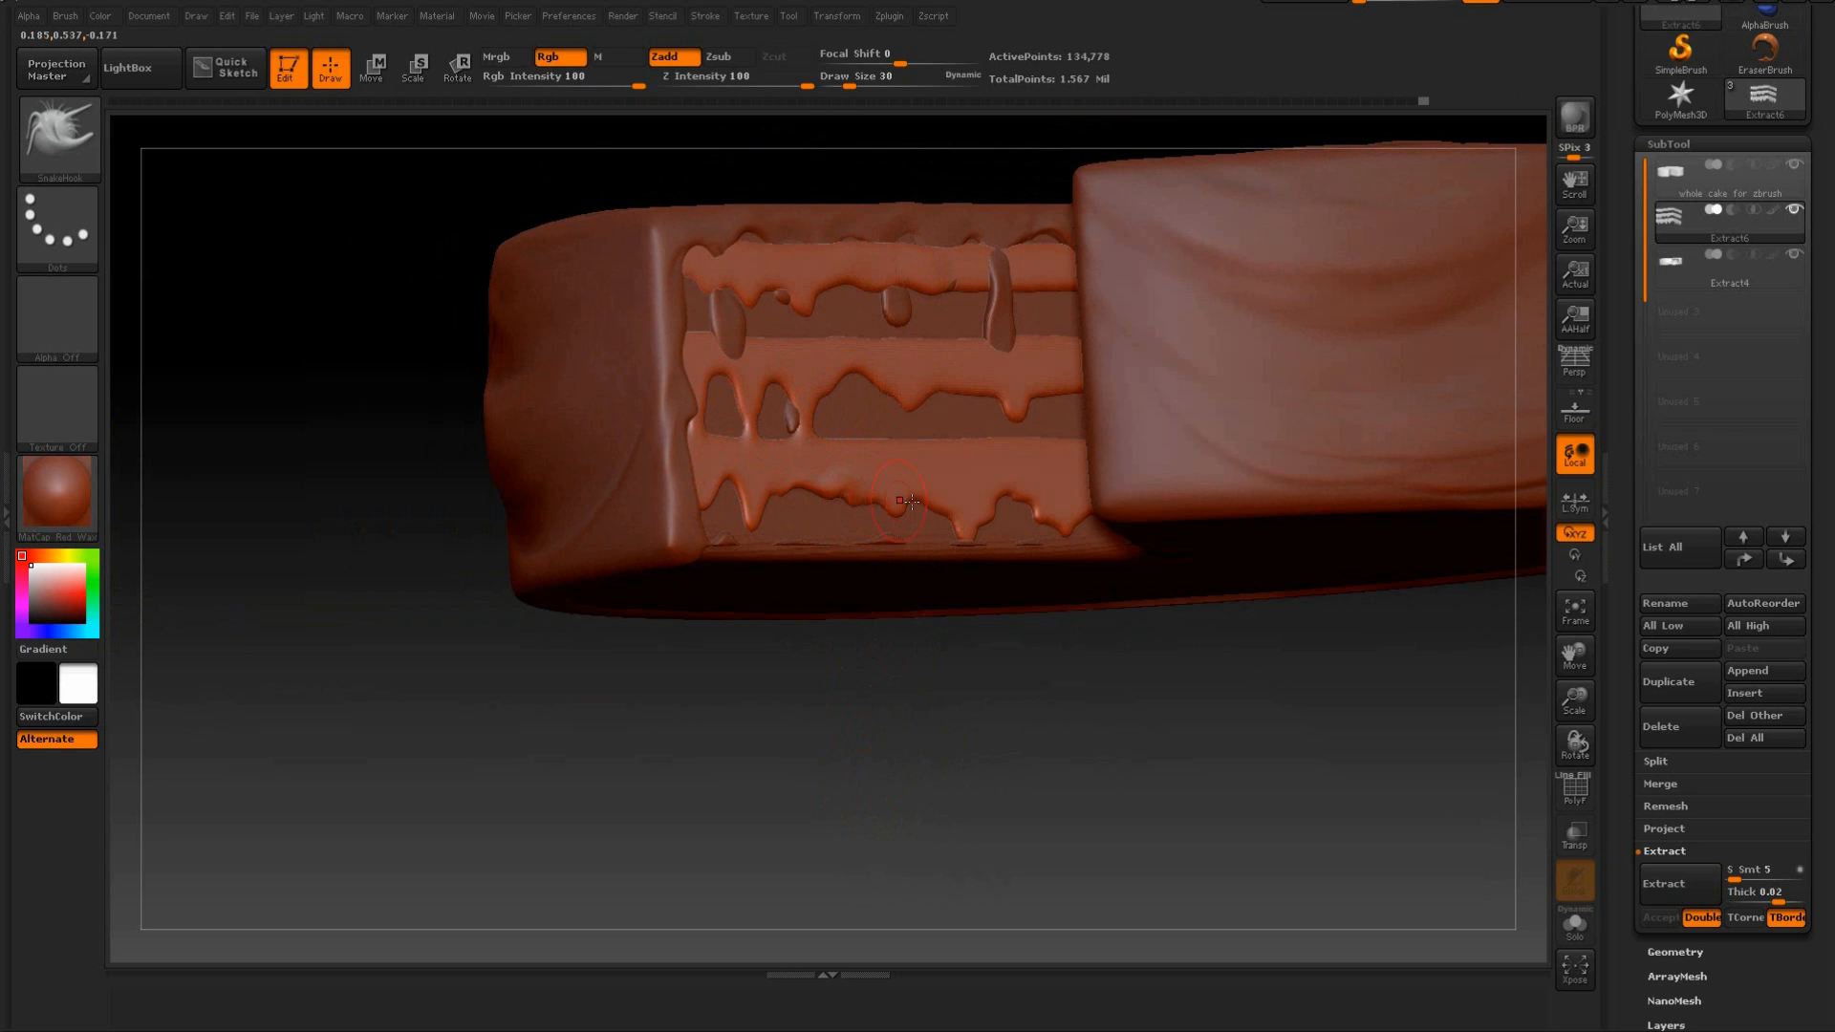
{"action": "left_click_drag", "start_coordinate": [942, 497], "coordinate": [1015, 498]}
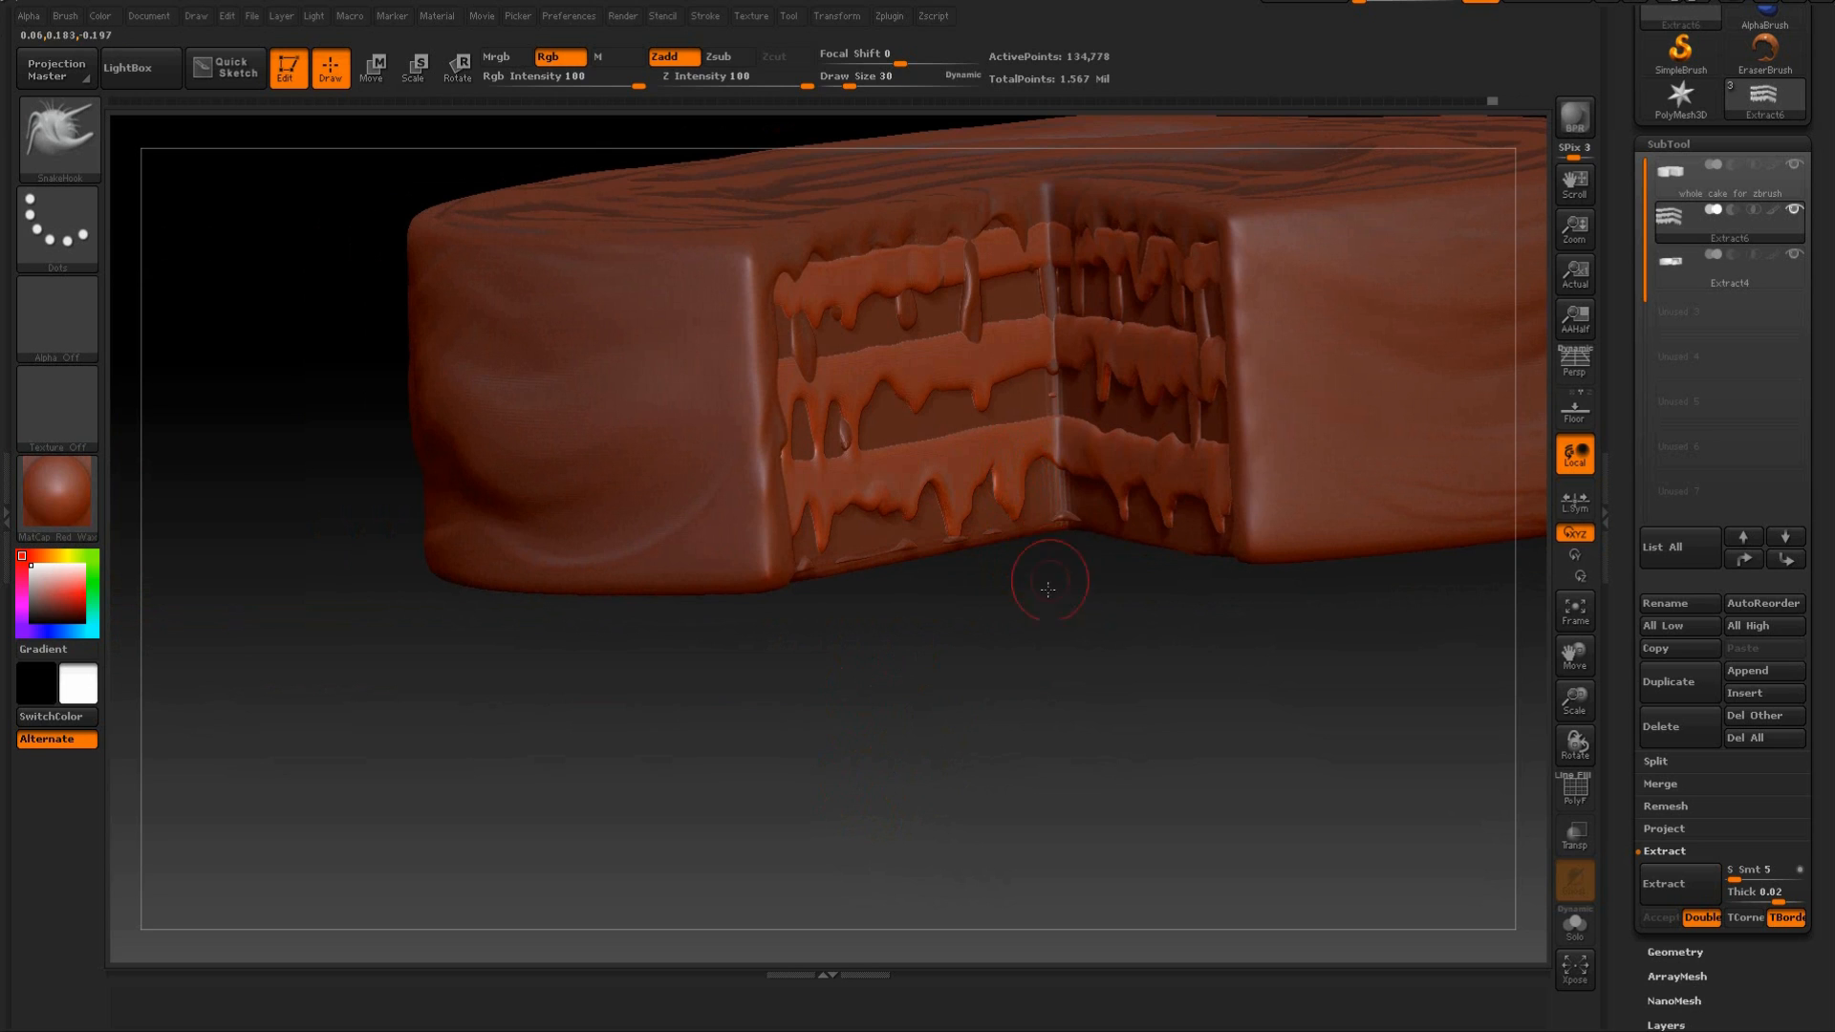
{"action": "left_click_drag", "start_coordinate": [1052, 586], "coordinate": [1023, 371]}
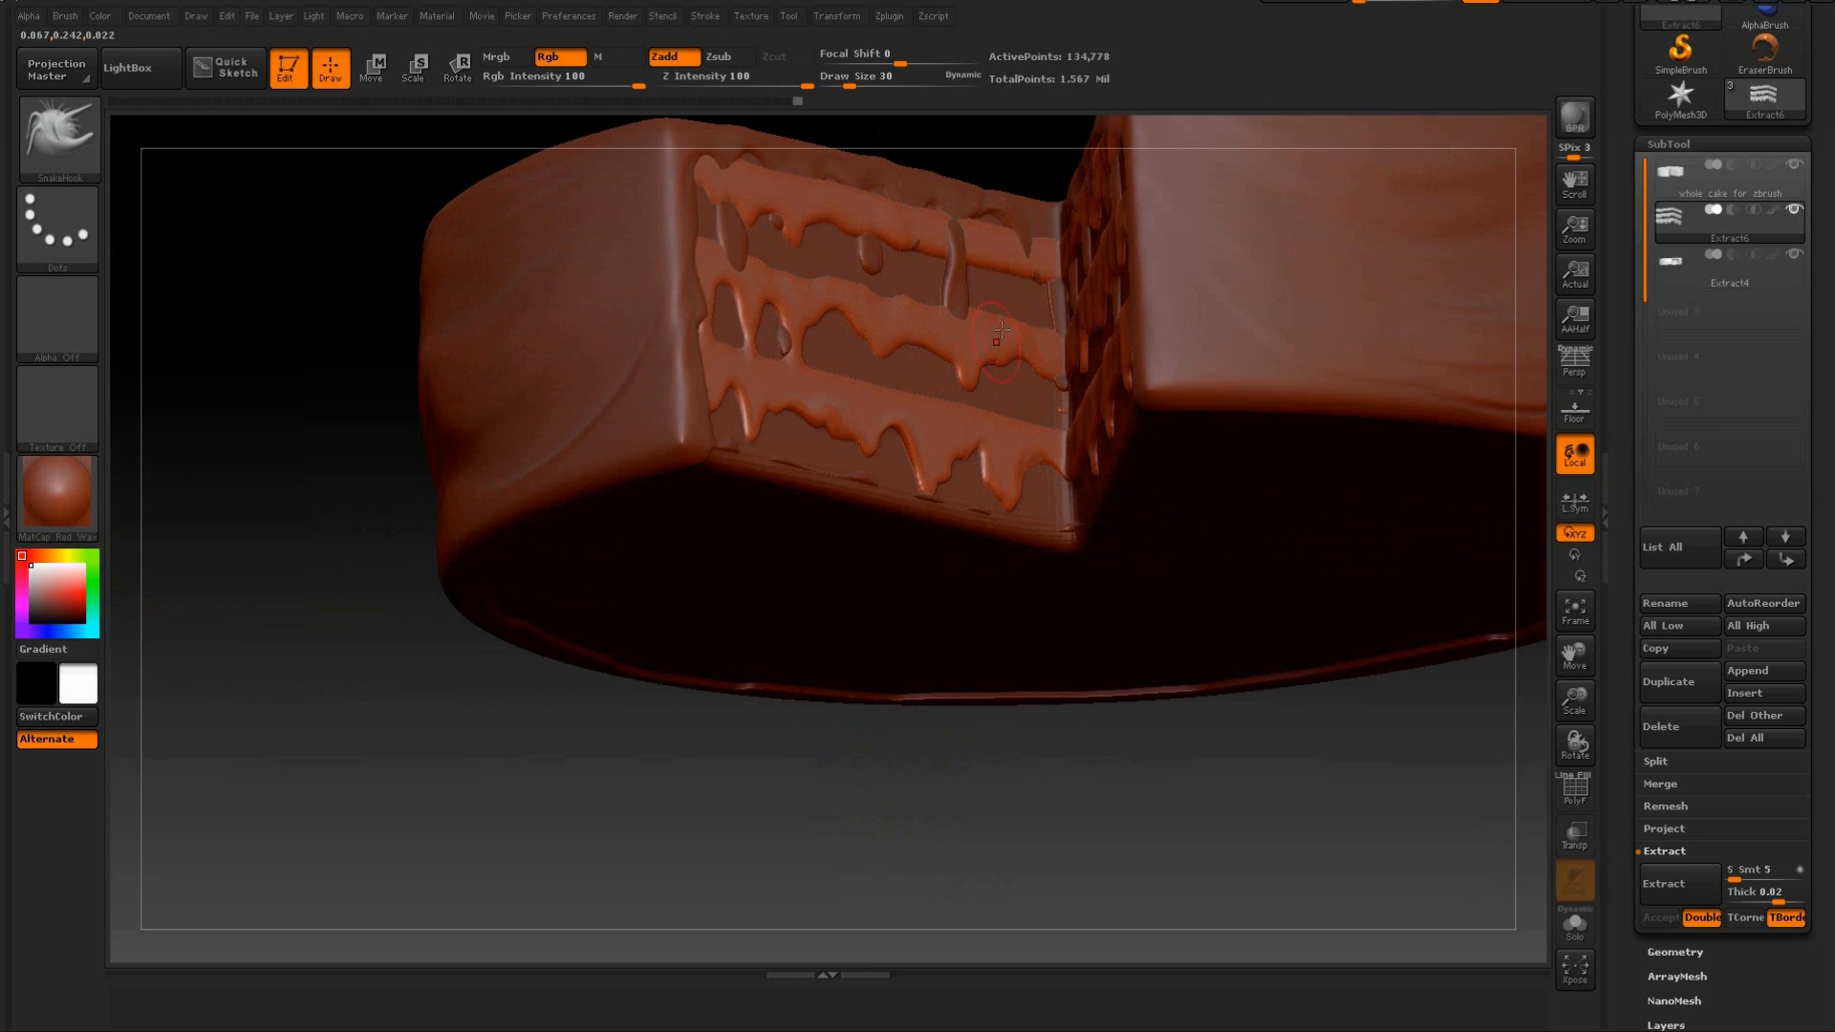
{"action": "left_click_drag", "start_coordinate": [966, 741], "coordinate": [944, 912]}
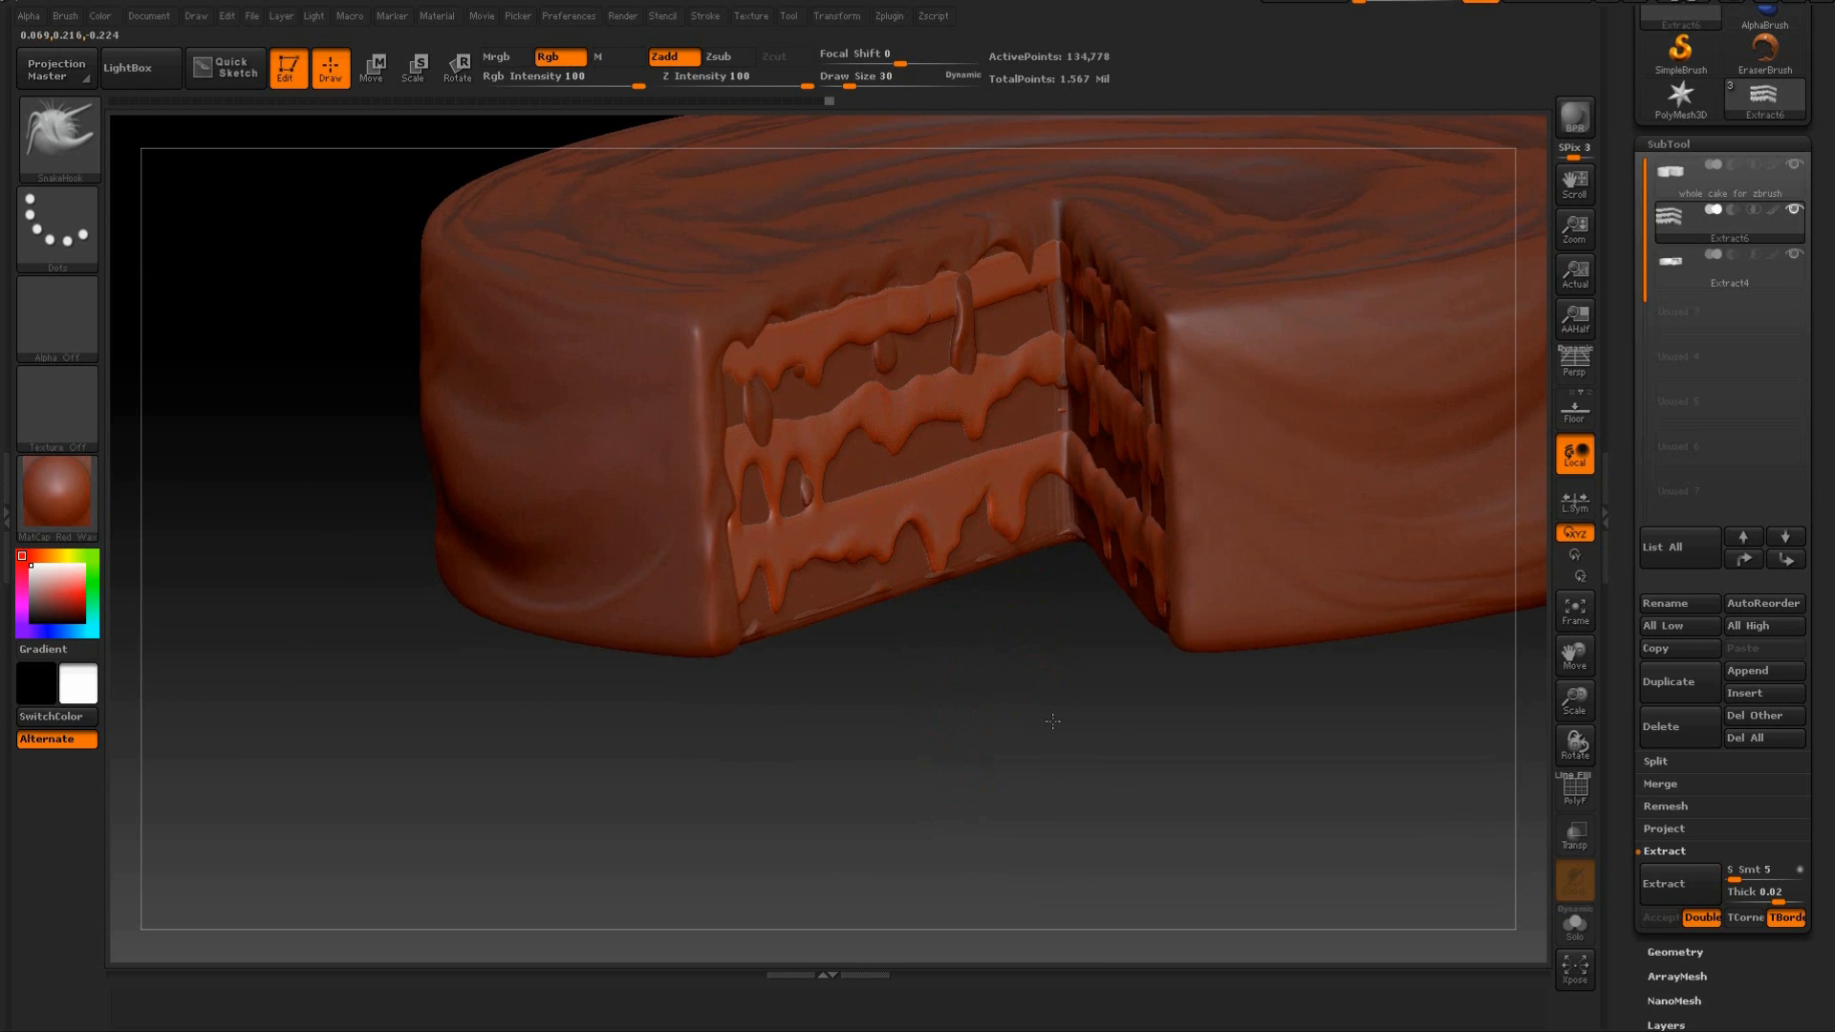
Reshape the upper edge of the left face's top band so the icing above reads as irregular drips.
{"action": "left_click_drag", "start_coordinate": [1052, 720], "coordinate": [923, 392]}
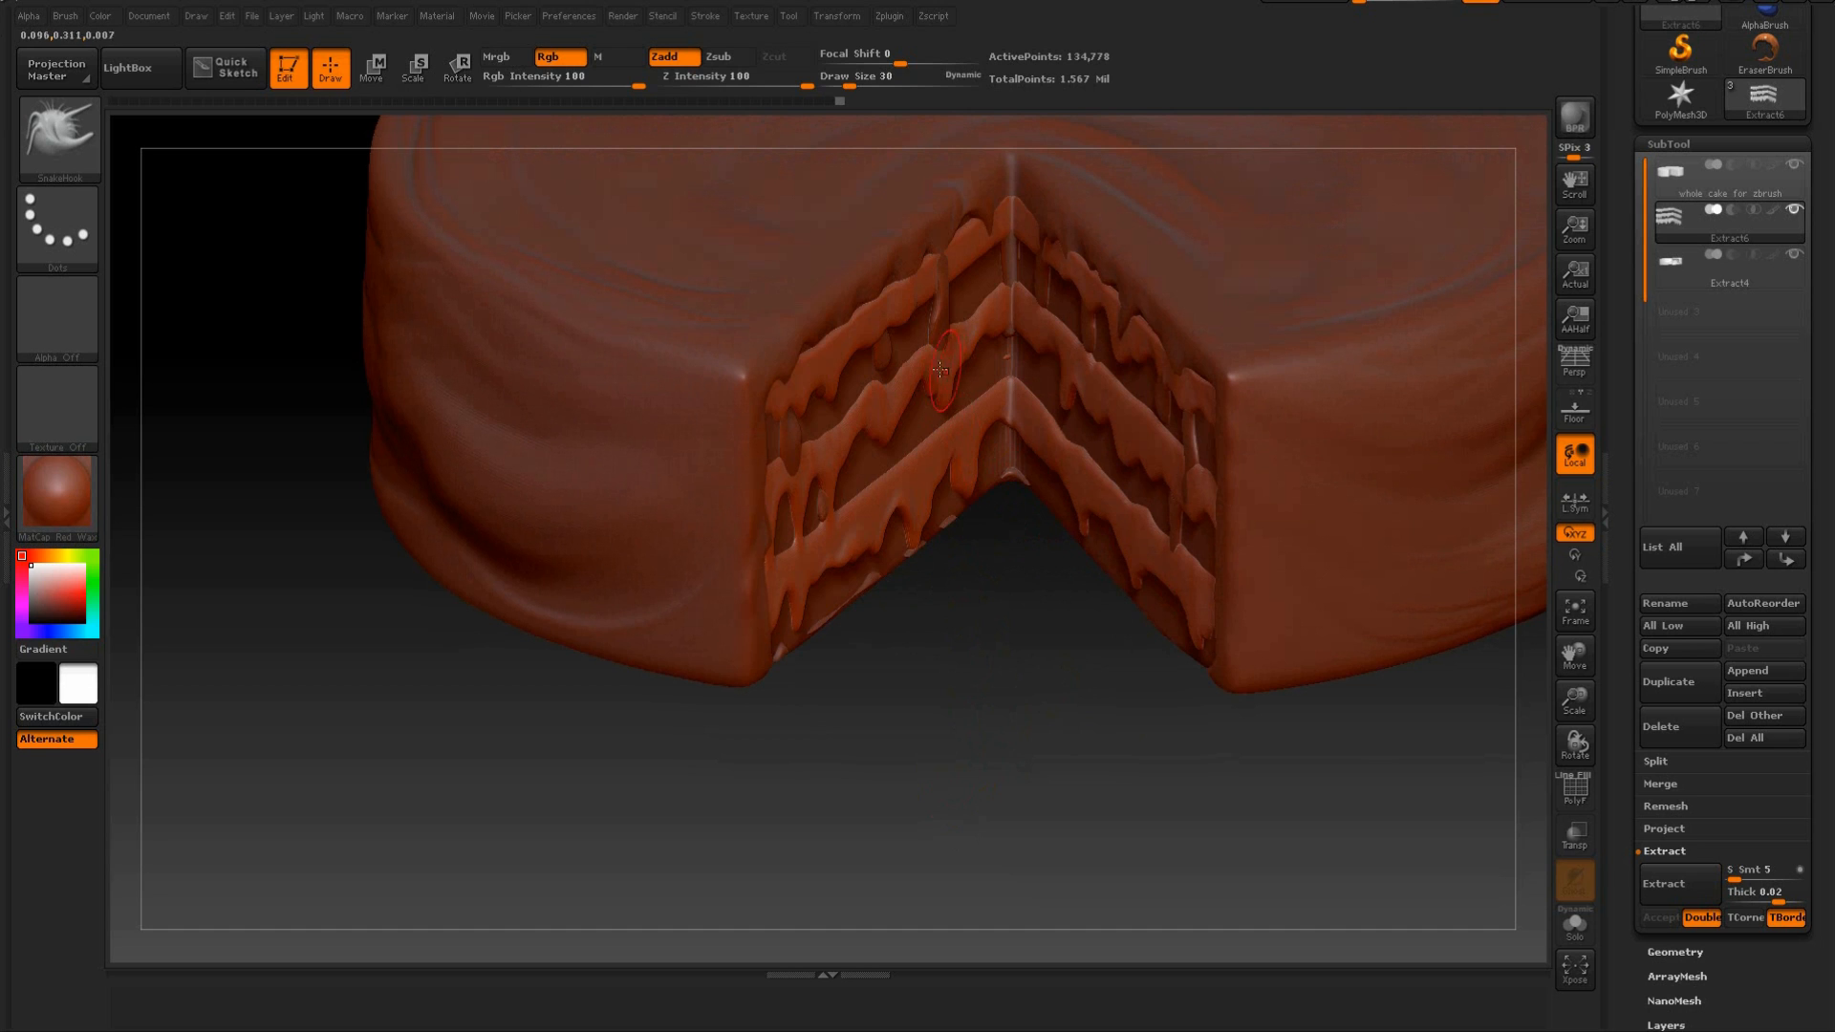
{"action": "left_click_drag", "start_coordinate": [995, 647], "coordinate": [934, 310]}
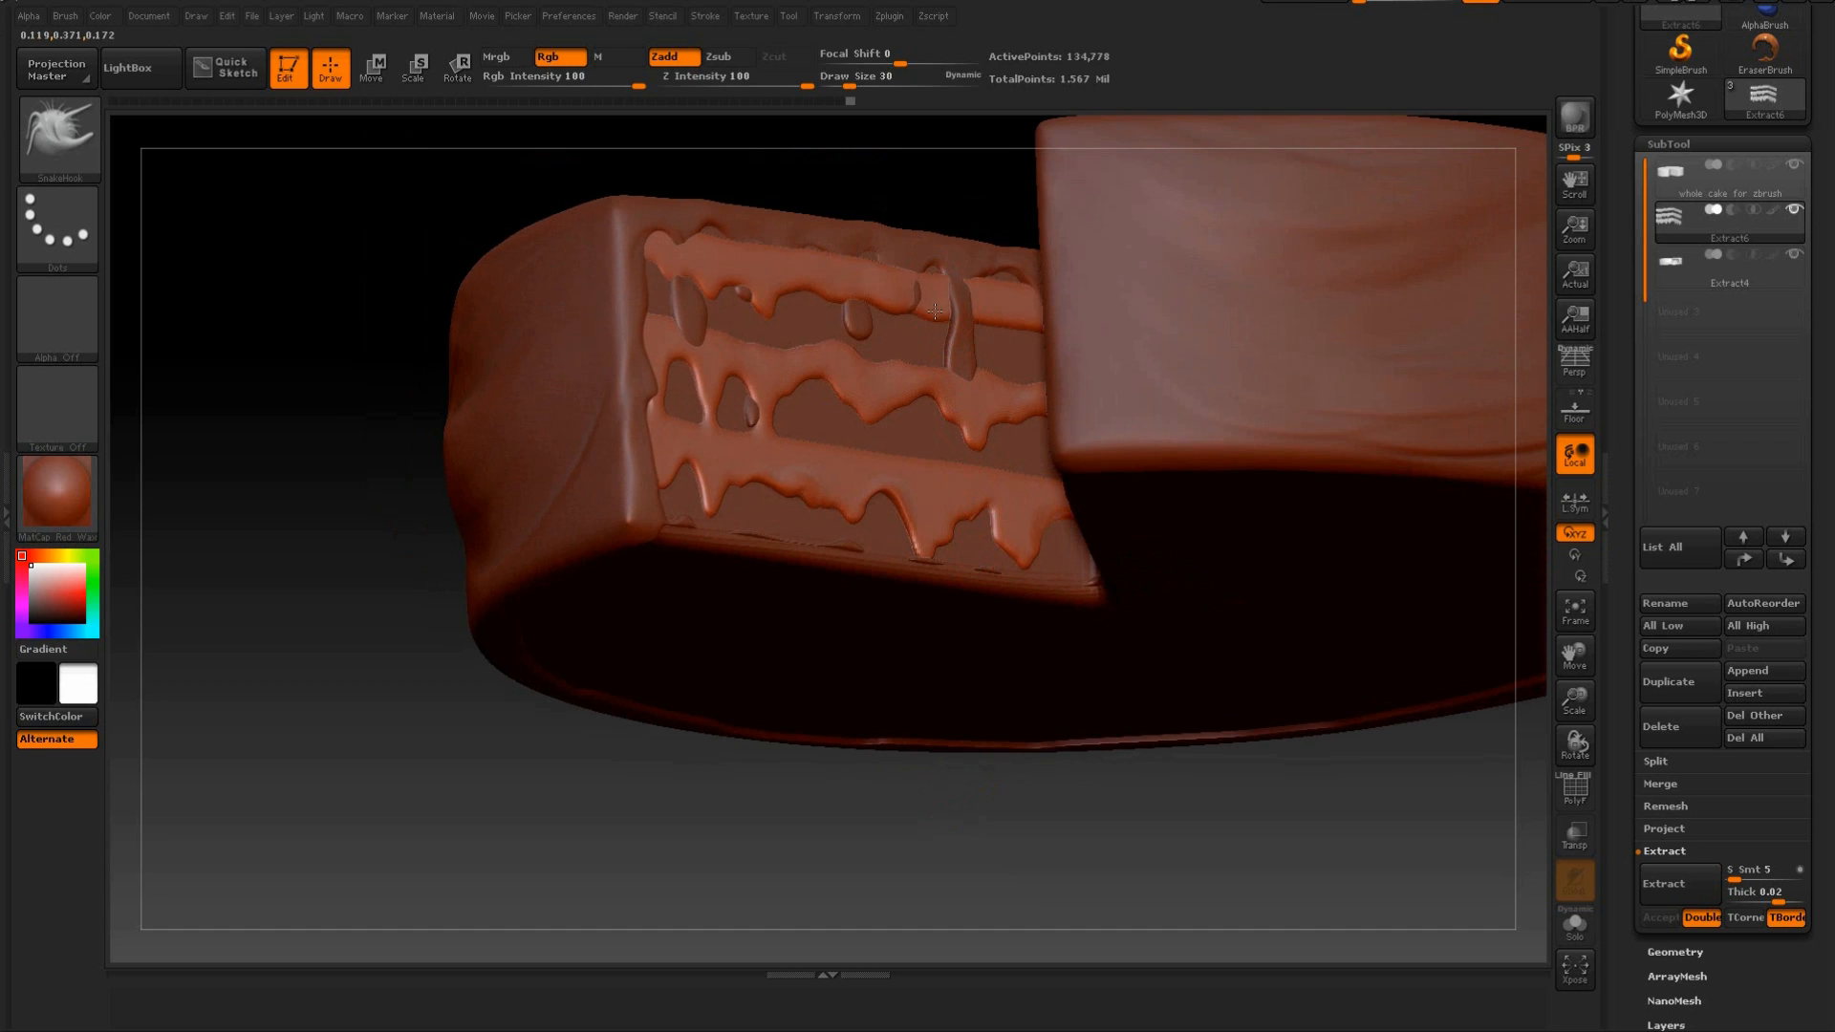
{"action": "left_click_drag", "start_coordinate": [929, 795], "coordinate": [927, 918]}
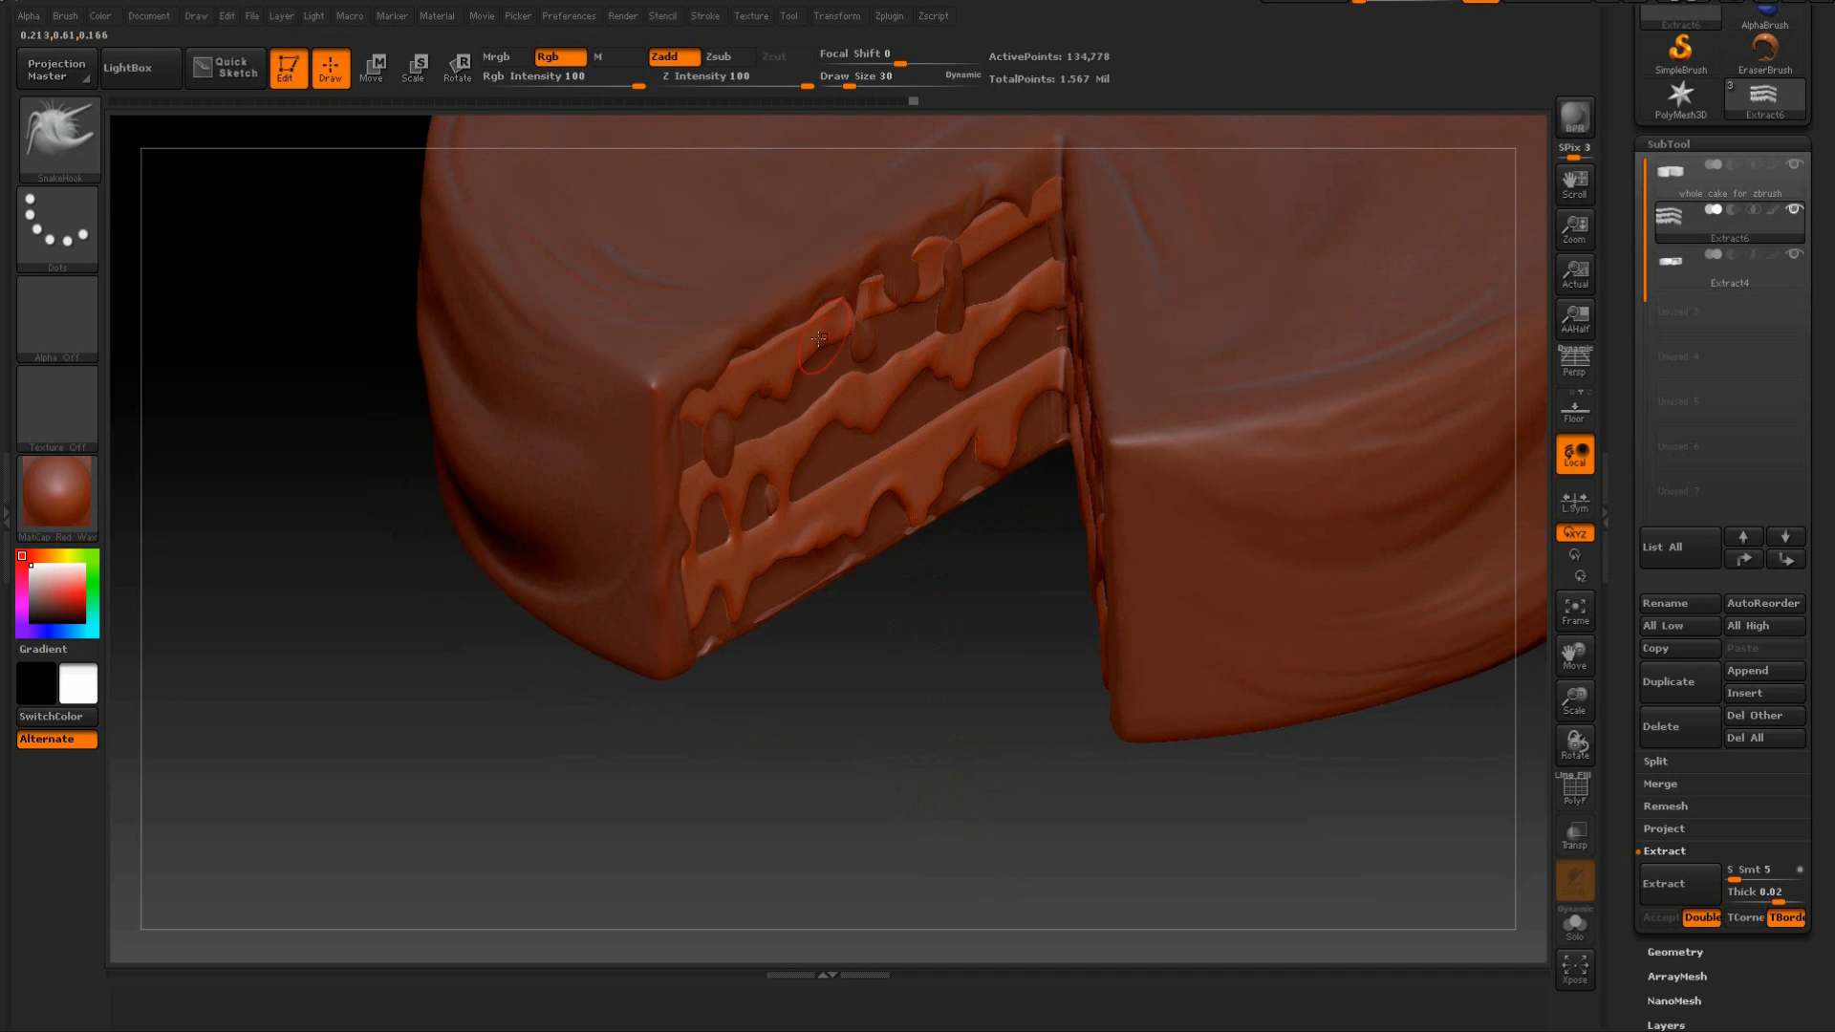
{"action": "left_click_drag", "start_coordinate": [752, 369], "coordinate": [771, 358]}
{"action": "mouse_move", "coordinate": [994, 221]}
{"action": "left_mouse_down"}
{"action": "mouse_move", "coordinate": [992, 207]}
{"action": "mouse_move", "coordinate": [998, 239]}
{"action": "mouse_move", "coordinate": [1017, 231]}
{"action": "mouse_move", "coordinate": [916, 250]}
{"action": "left_mouse_up"}
Pull the upper edge of the right face's top band into uneven peaks and dips beneath the icing.
{"action": "mouse_move", "coordinate": [964, 676]}
{"action": "left_mouse_down"}
{"action": "mouse_move", "coordinate": [997, 663]}
{"action": "mouse_move", "coordinate": [975, 684]}
{"action": "left_mouse_up"}
{"action": "left_click_drag", "start_coordinate": [1036, 238], "coordinate": [1039, 226]}
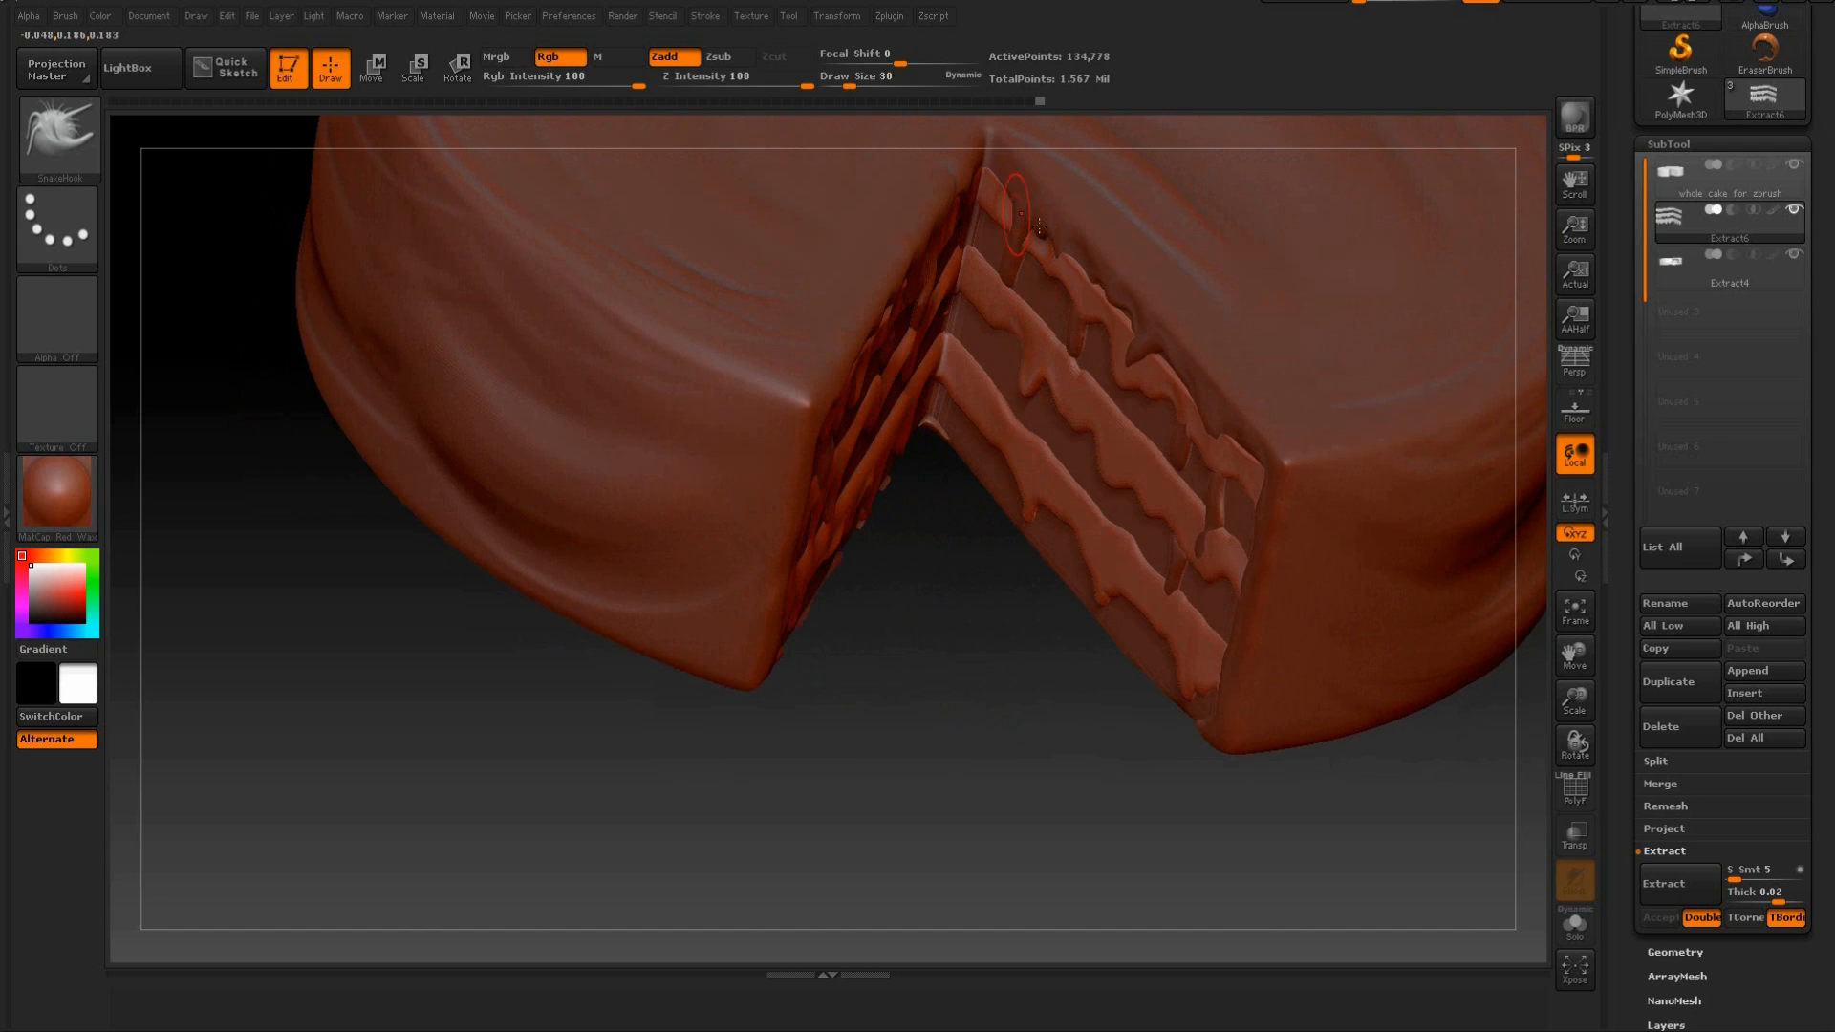
{"action": "left_click_drag", "start_coordinate": [1095, 291], "coordinate": [1098, 305]}
{"action": "left_click_drag", "start_coordinate": [1139, 367], "coordinate": [1176, 397]}
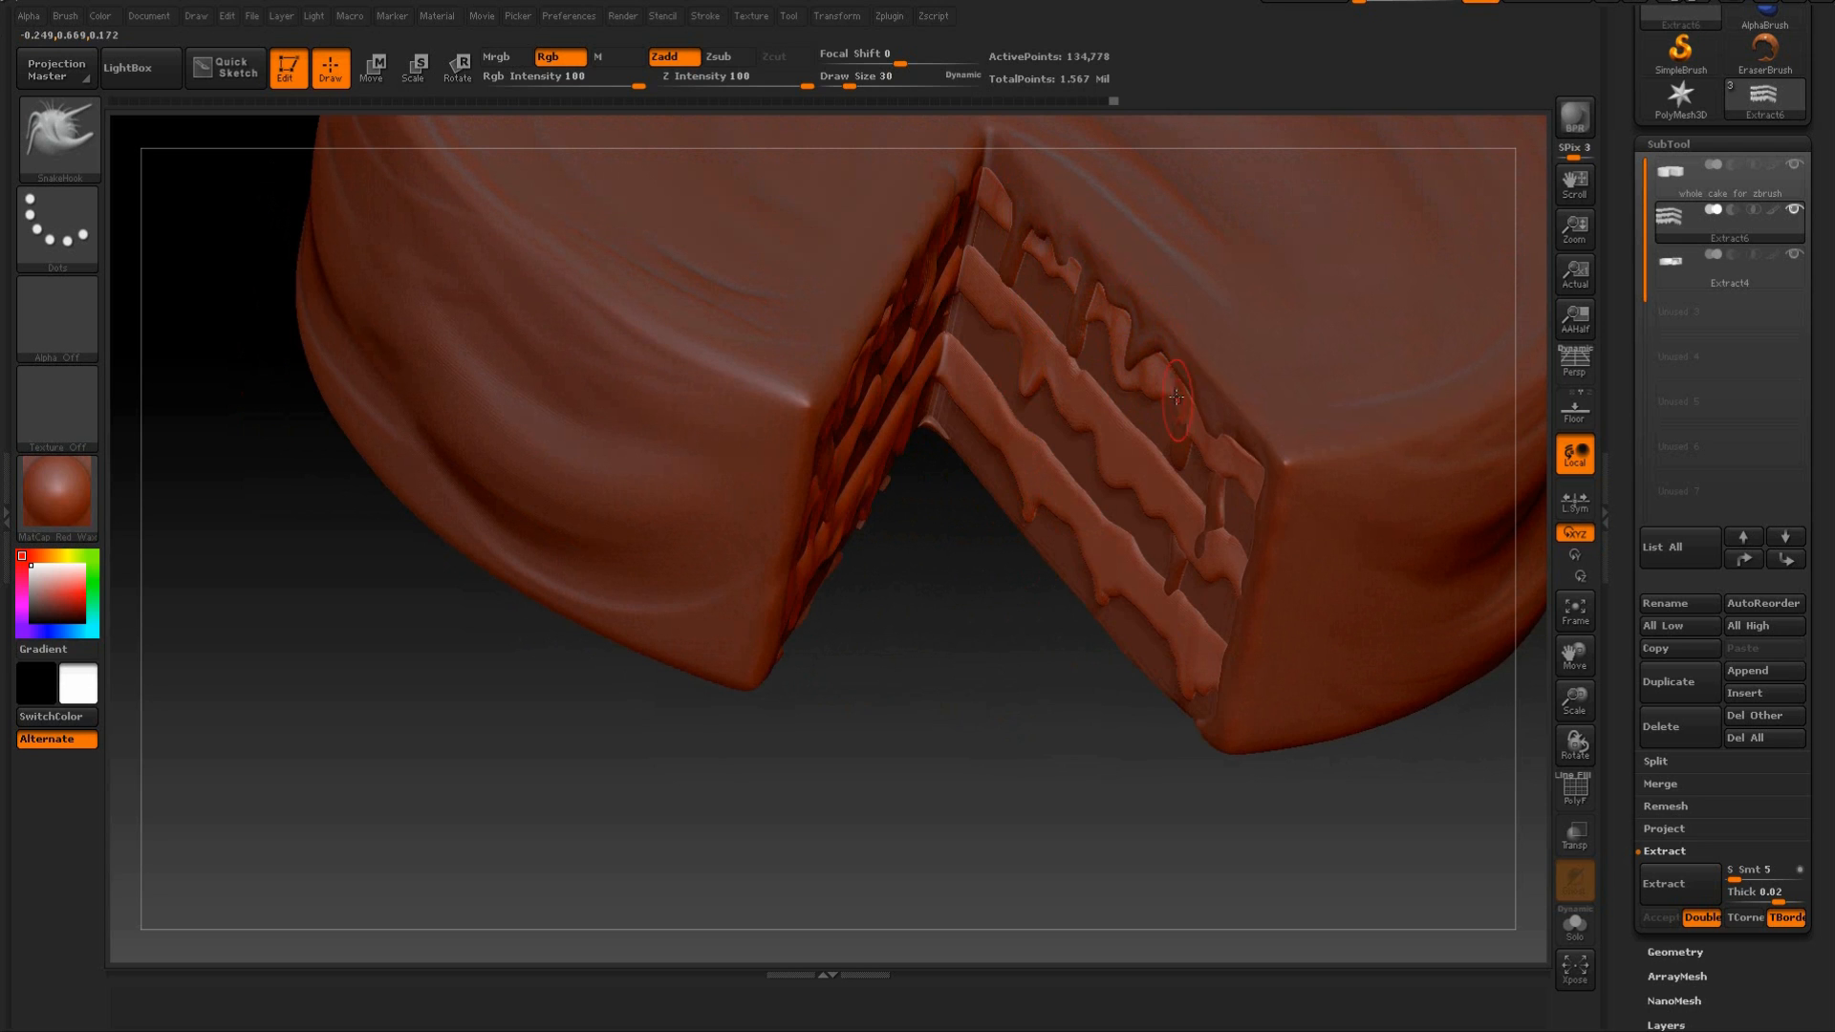
{"action": "left_click_drag", "start_coordinate": [950, 668], "coordinate": [997, 657]}
{"action": "left_click_drag", "start_coordinate": [1492, 622], "coordinate": [1460, 604]}
{"action": "left_click_drag", "start_coordinate": [1200, 385], "coordinate": [1168, 363]}
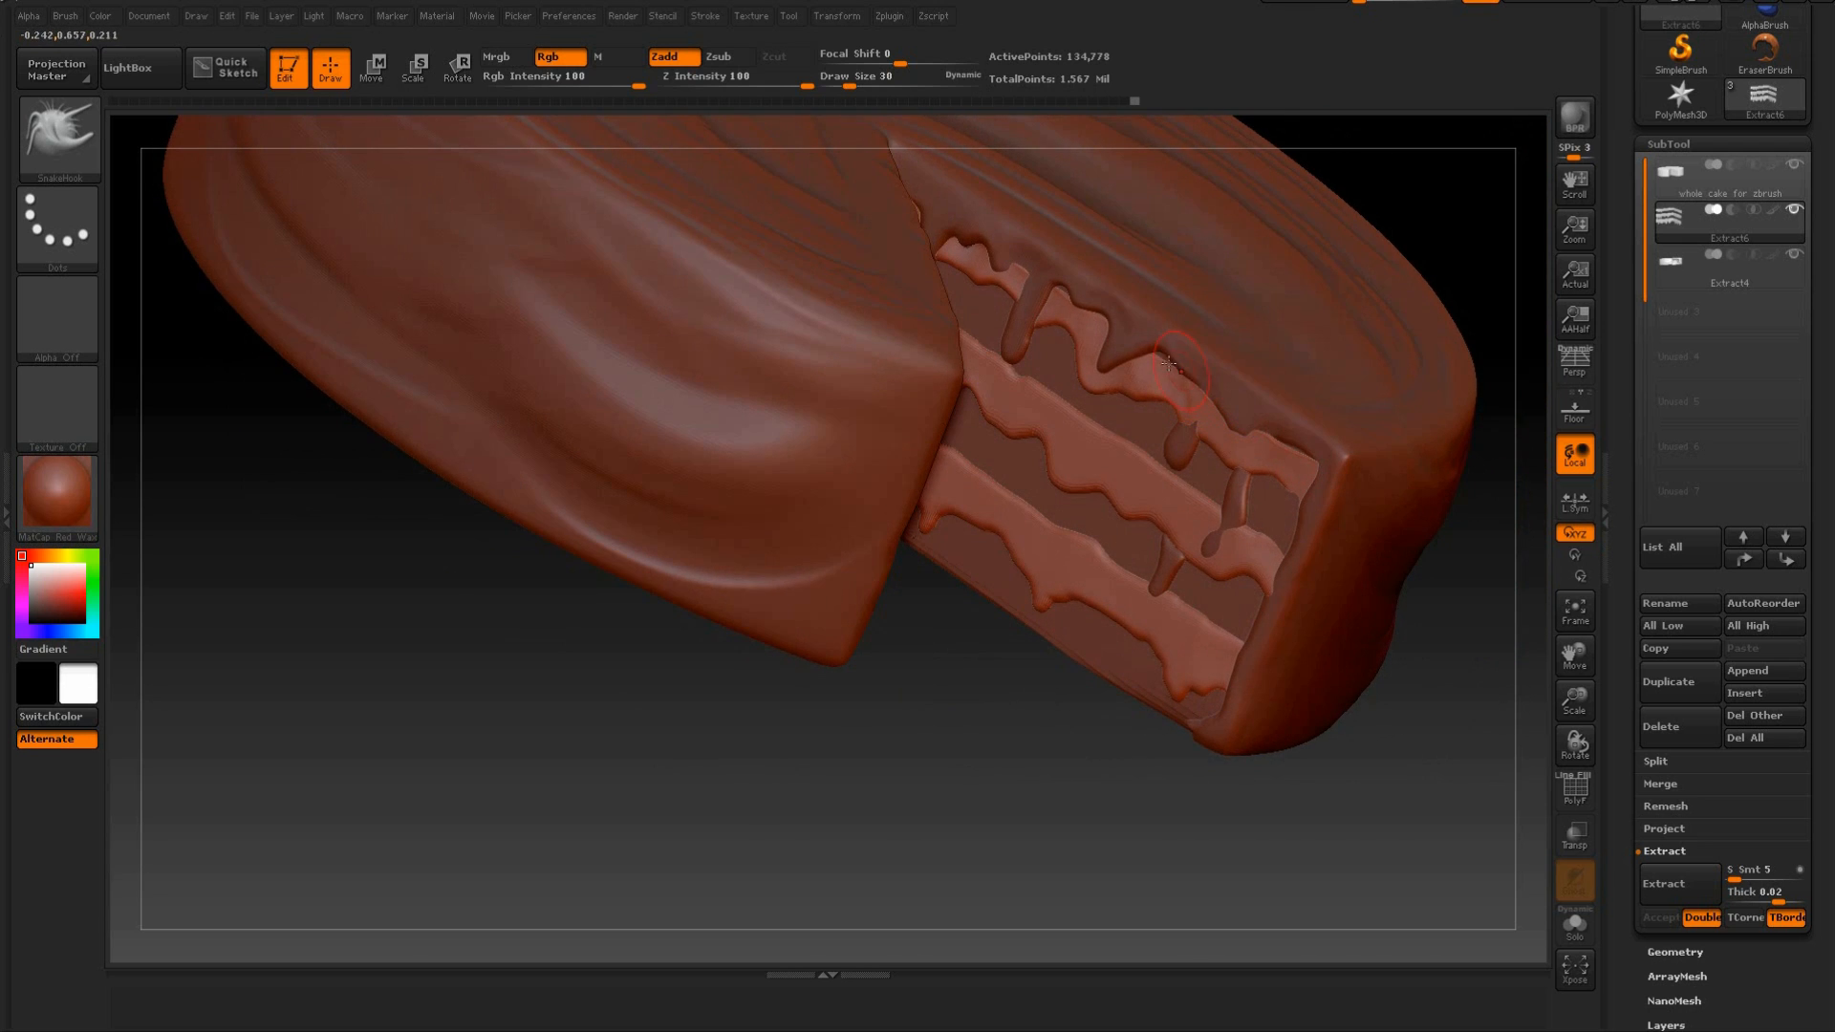
Refine the drips near the right face's outer corner and the top band around the icing drips on the left face.
{"action": "left_click_drag", "start_coordinate": [1416, 575], "coordinate": [1396, 603]}
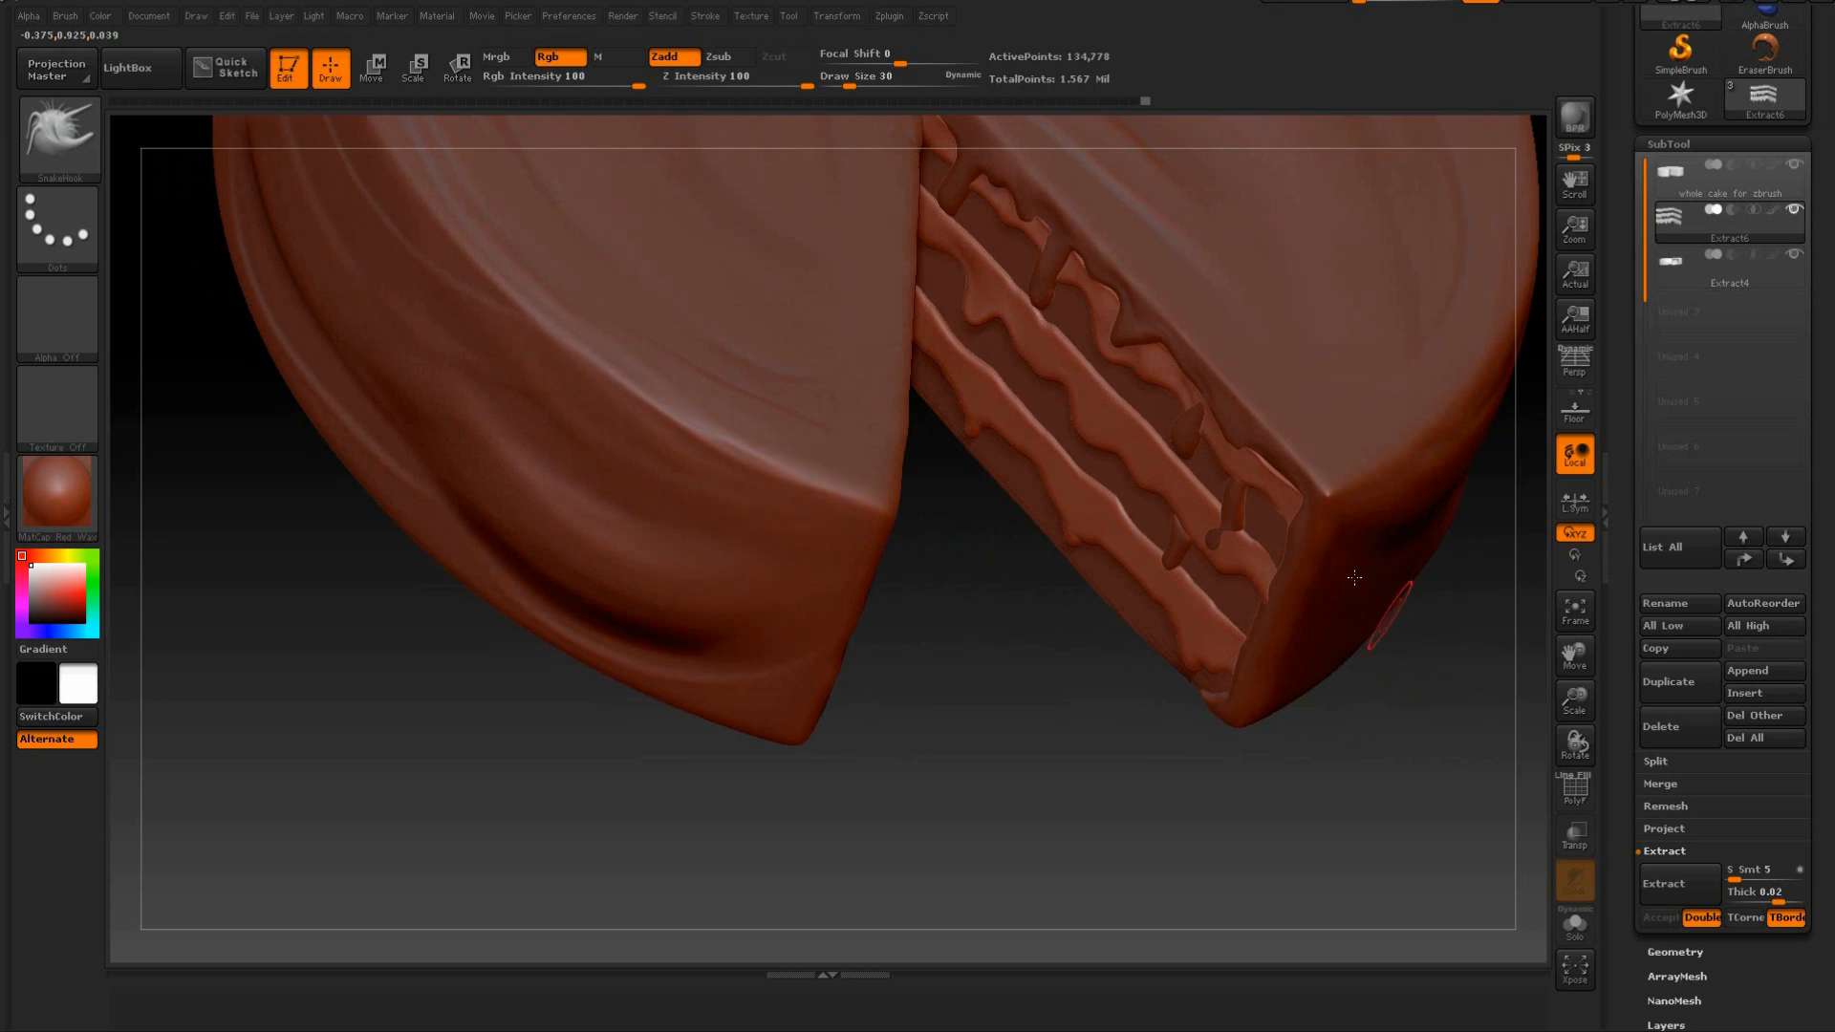
{"action": "left_click_drag", "start_coordinate": [1206, 409], "coordinate": [1208, 422]}
{"action": "mouse_move", "coordinate": [1223, 517]}
{"action": "left_mouse_down"}
{"action": "mouse_move", "coordinate": [1214, 551]}
{"action": "mouse_move", "coordinate": [1241, 547]}
{"action": "mouse_move", "coordinate": [1181, 504]}
{"action": "mouse_move", "coordinate": [1202, 441]}
{"action": "left_mouse_up"}
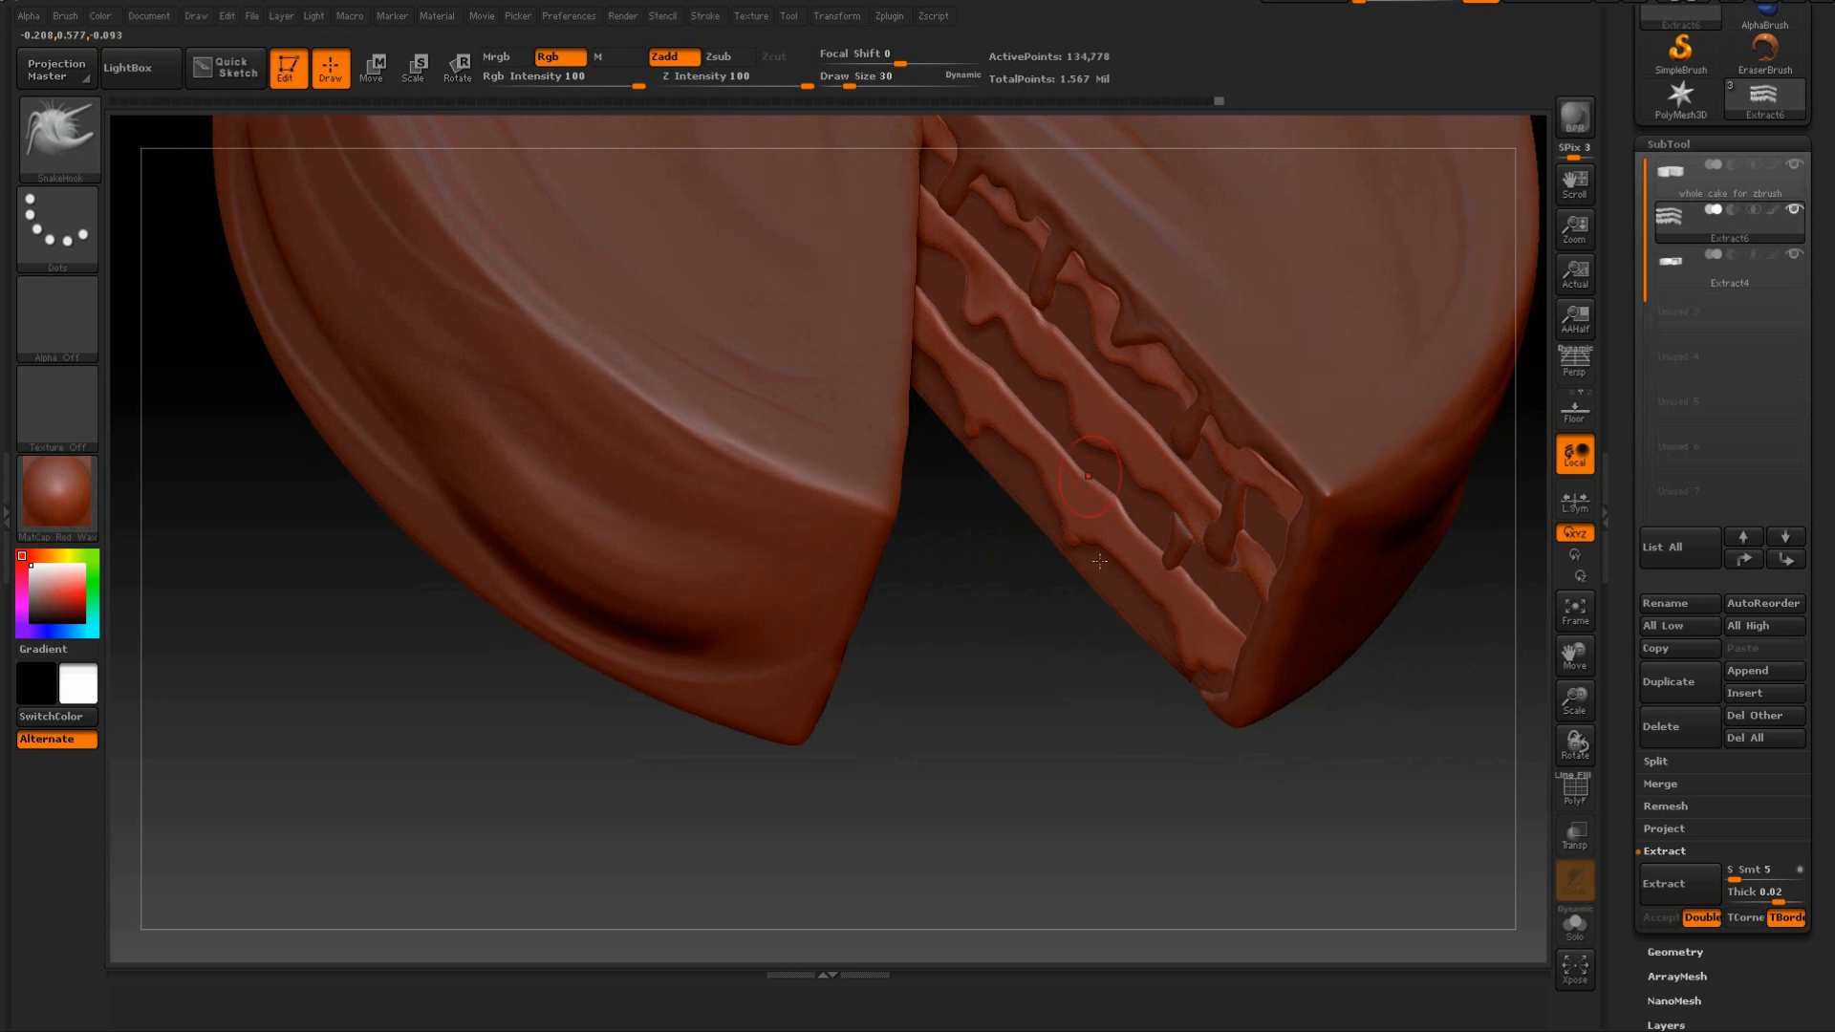
{"action": "left_click_drag", "start_coordinate": [1069, 656], "coordinate": [1164, 602]}
{"action": "left_click_drag", "start_coordinate": [1098, 741], "coordinate": [1057, 803]}
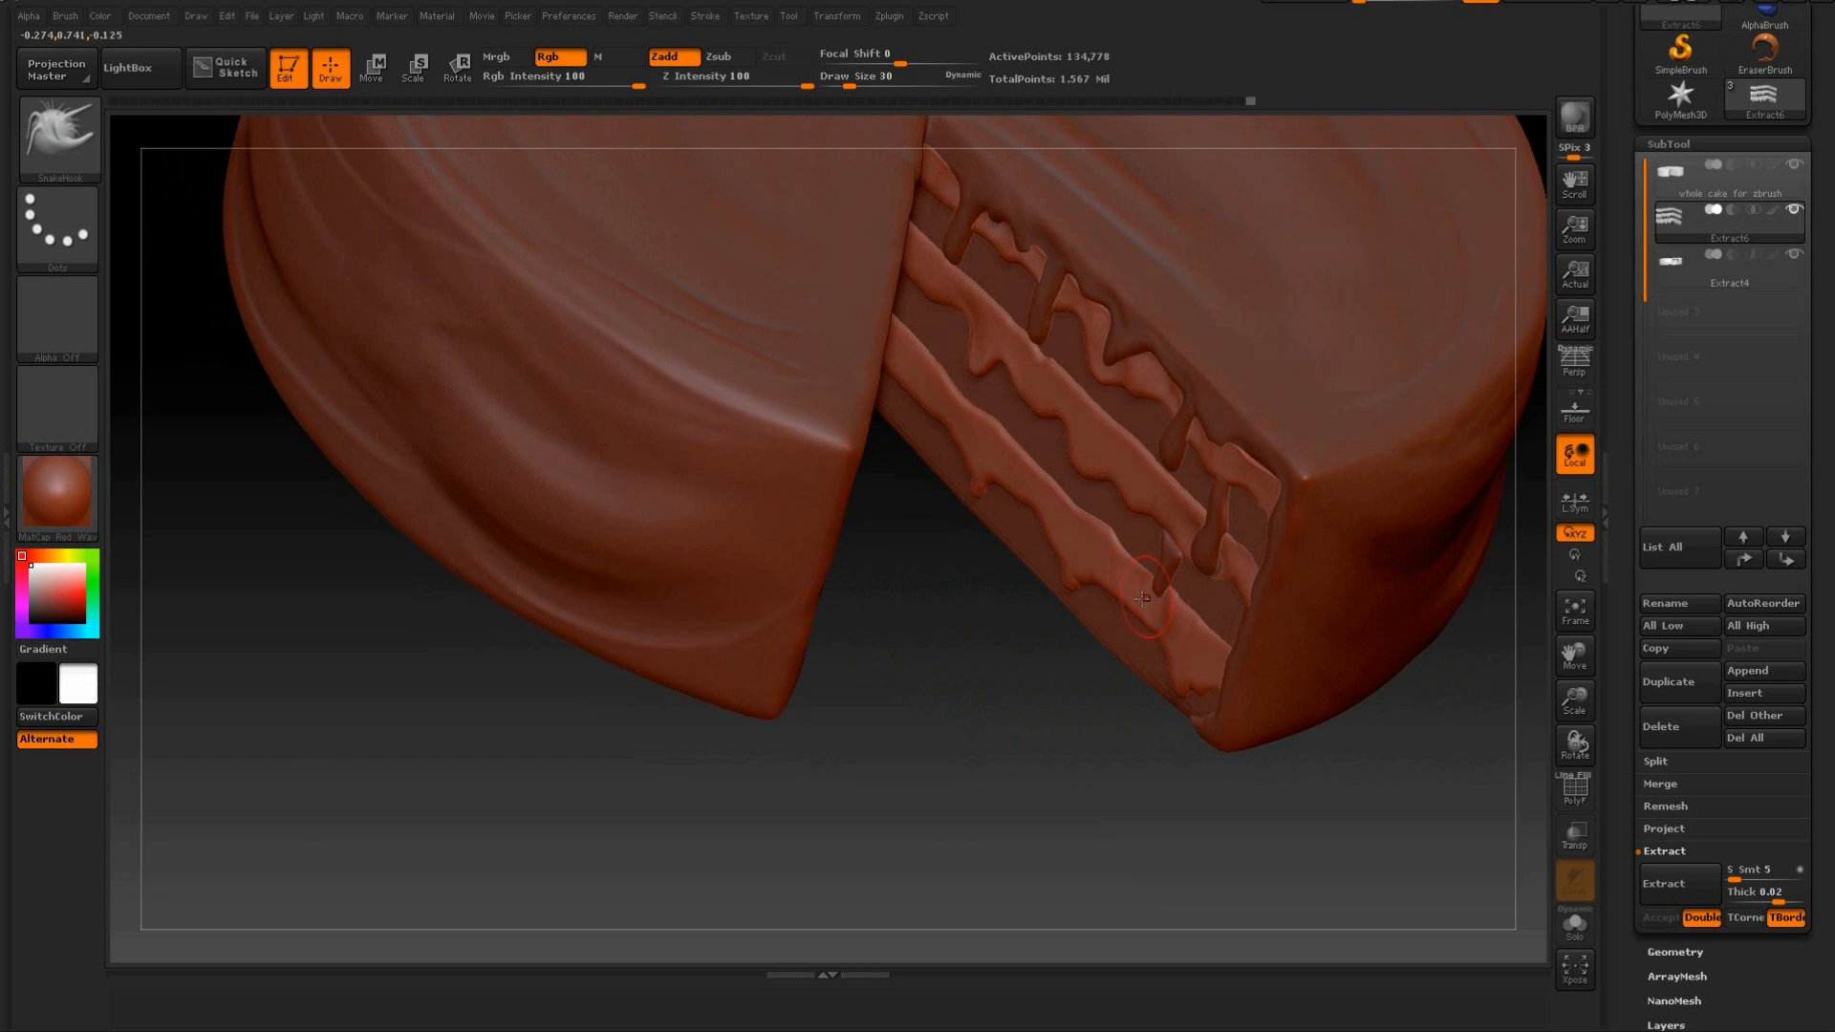
{"action": "left_click_drag", "start_coordinate": [1008, 704], "coordinate": [923, 447]}
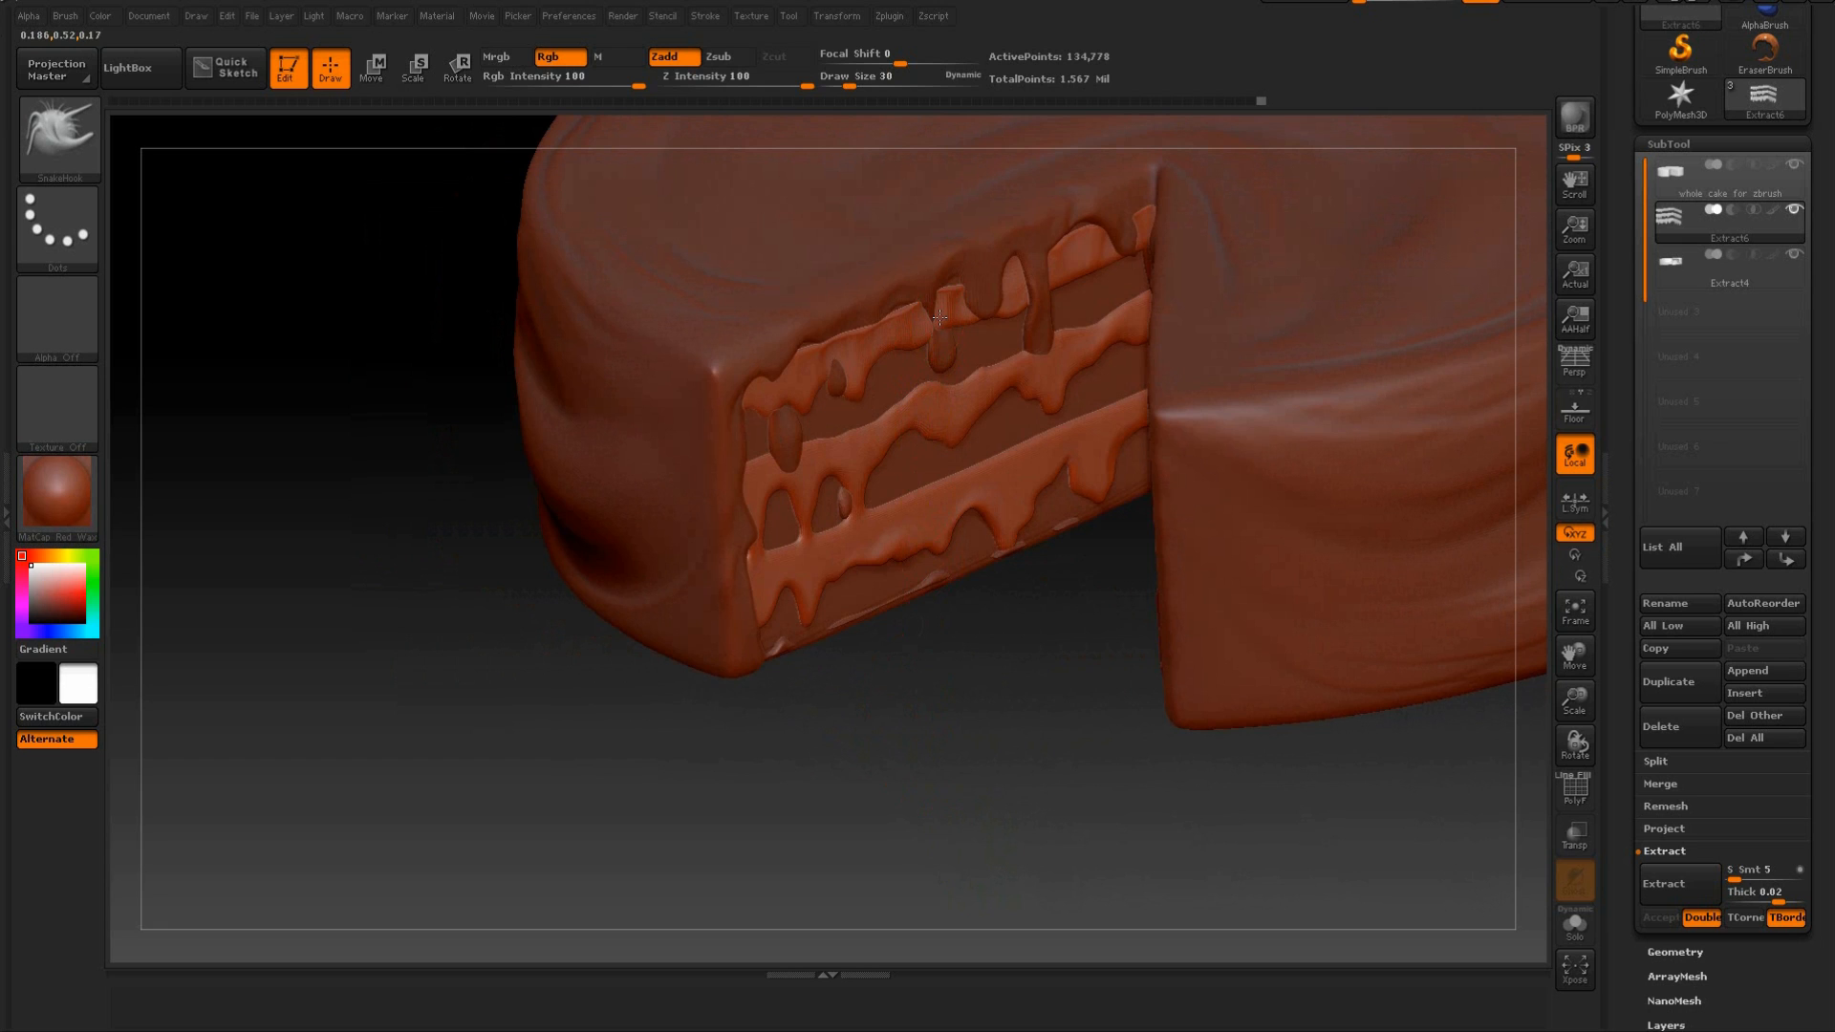
Set the draw size to 72 and smooth the bottom filling band near the inner corner of the left cut face.
{"action": "left_click_drag", "start_coordinate": [991, 758], "coordinate": [942, 634]}
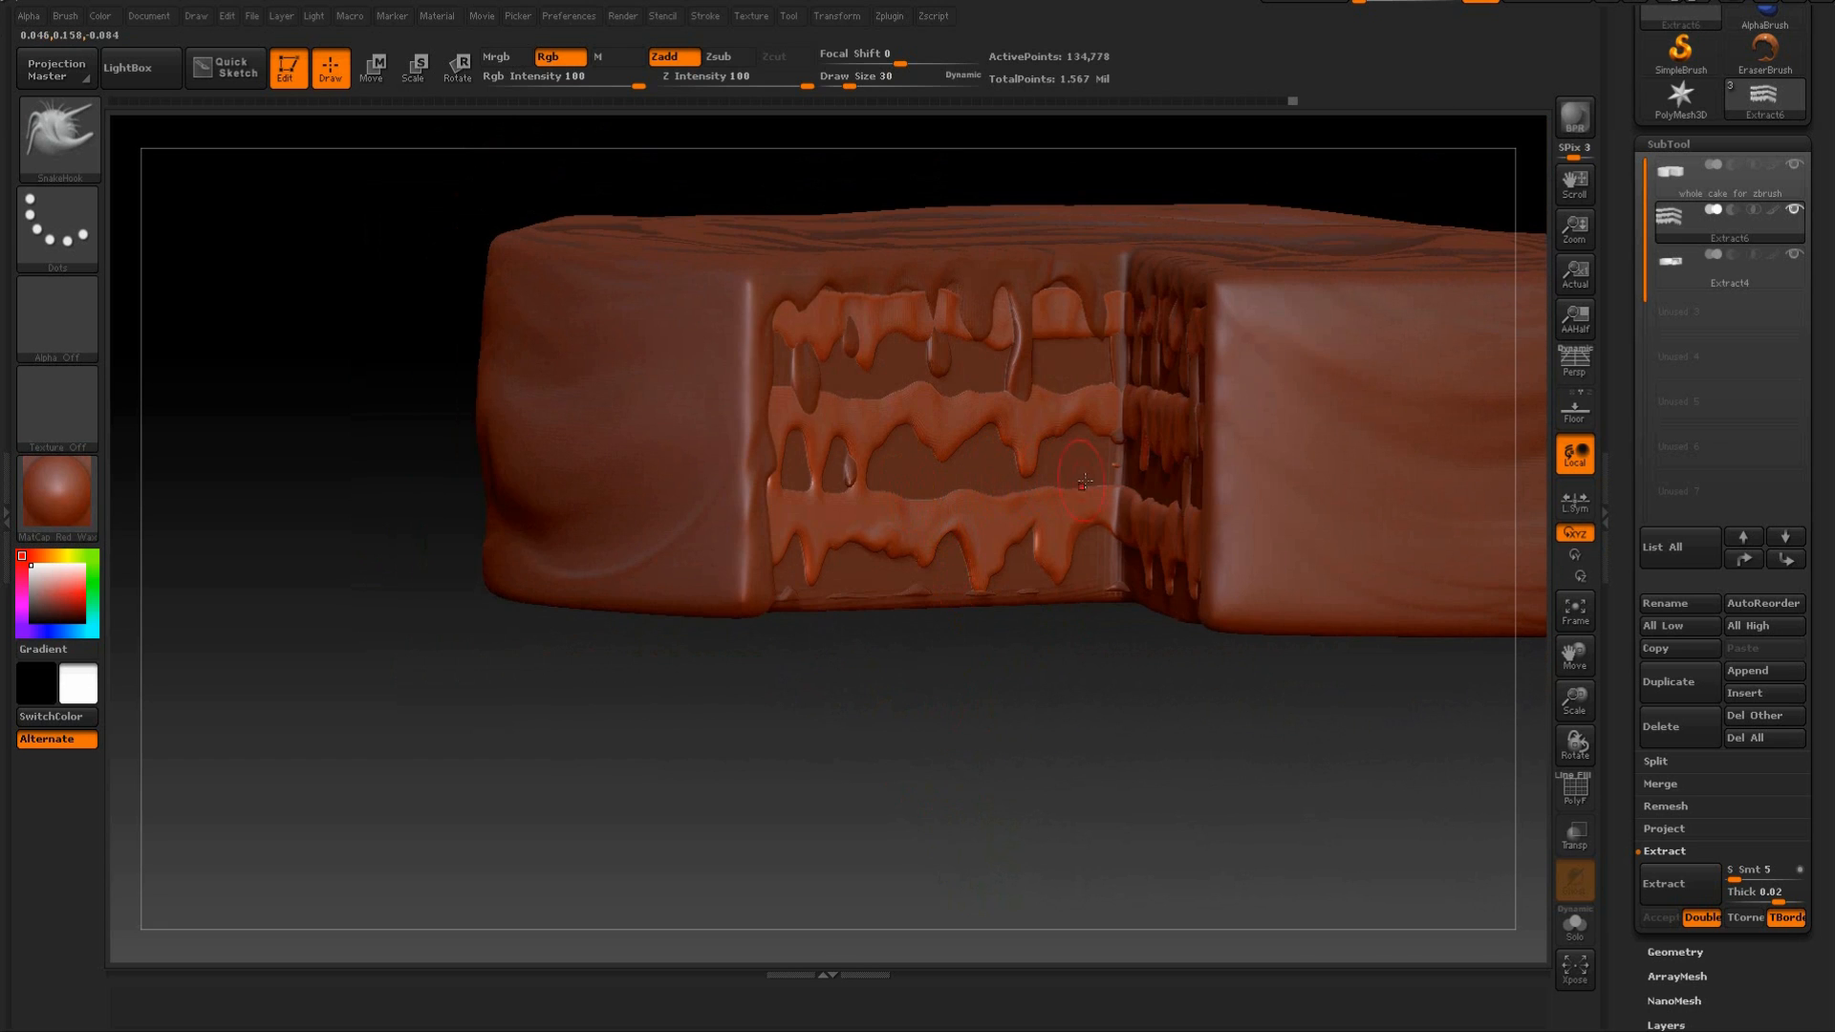
{"action": "left_click_drag", "start_coordinate": [1093, 730], "coordinate": [1208, 733]}
{"action": "left_click_drag", "start_coordinate": [1269, 643], "coordinate": [1002, 585]}
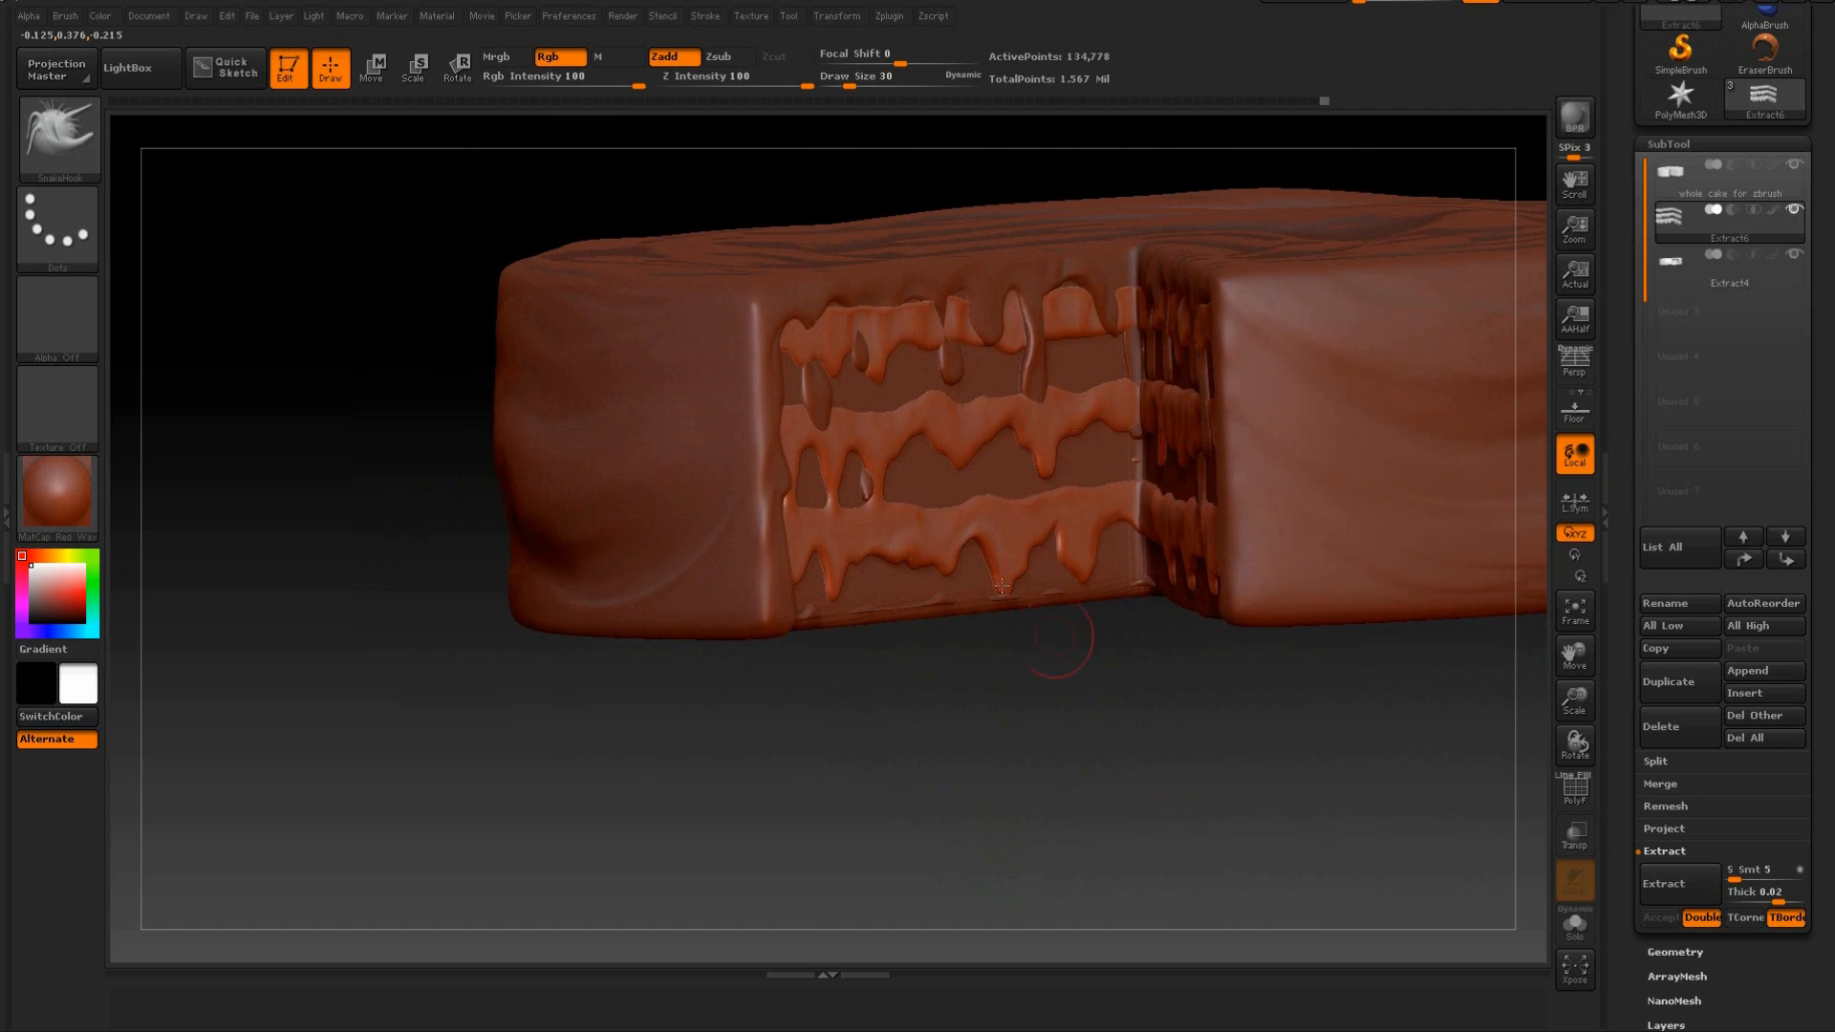
{"action": "left_click_drag", "start_coordinate": [899, 64], "coordinate": [865, 86]}
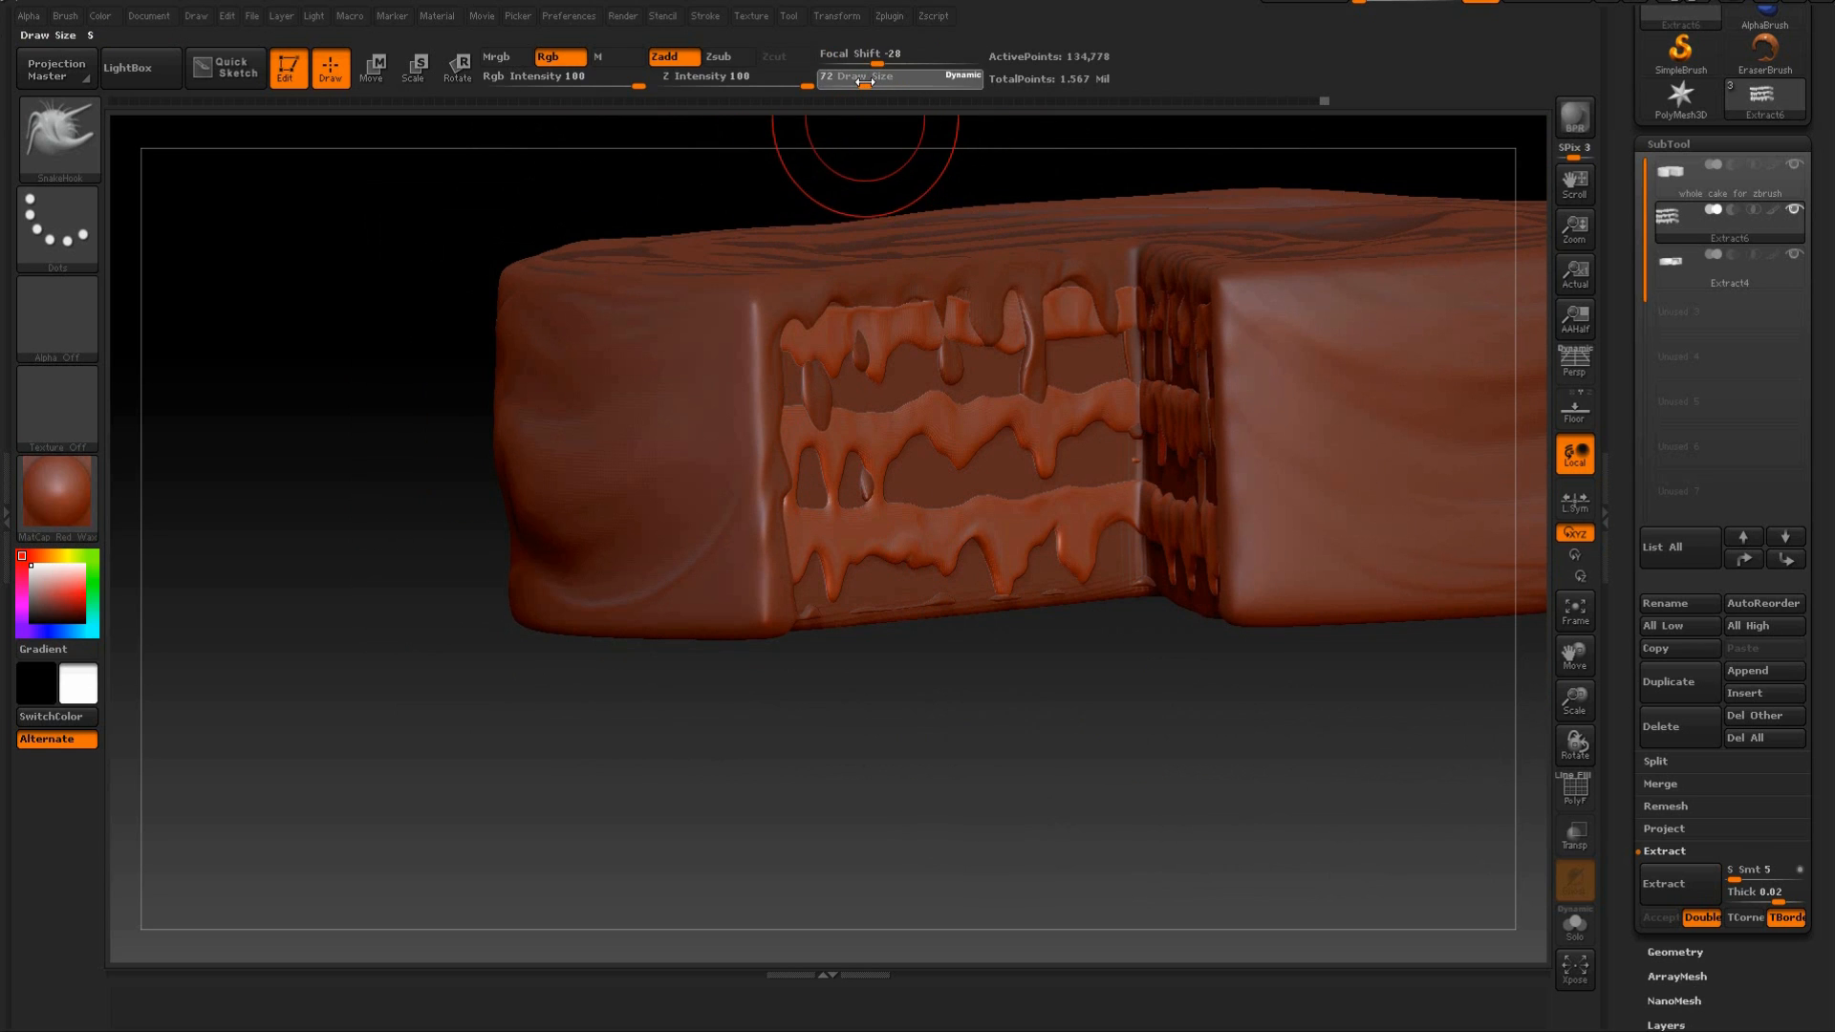
{"action": "key", "text": "shift"}
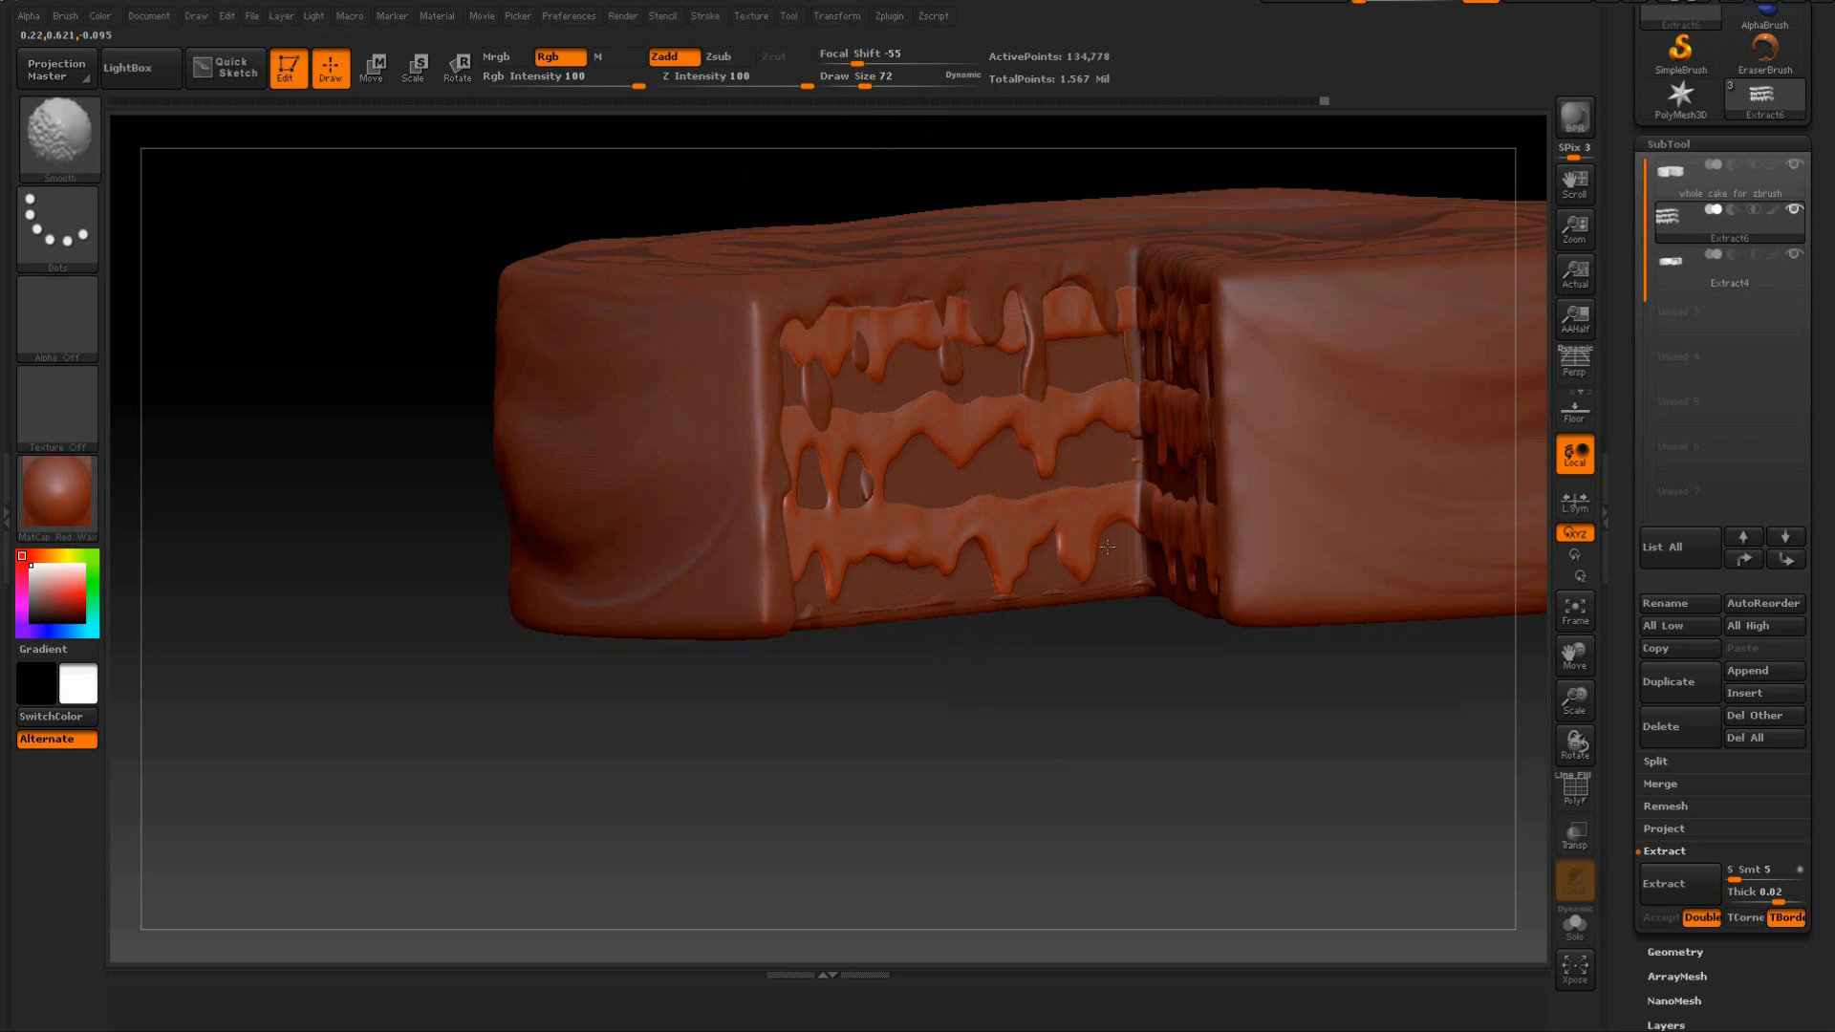
Reduce the draw size to 35 and pull small drips along the lower edges of the right cut face's middle and bottom bands.
{"action": "left_click_drag", "start_coordinate": [1110, 680], "coordinate": [1210, 449]}
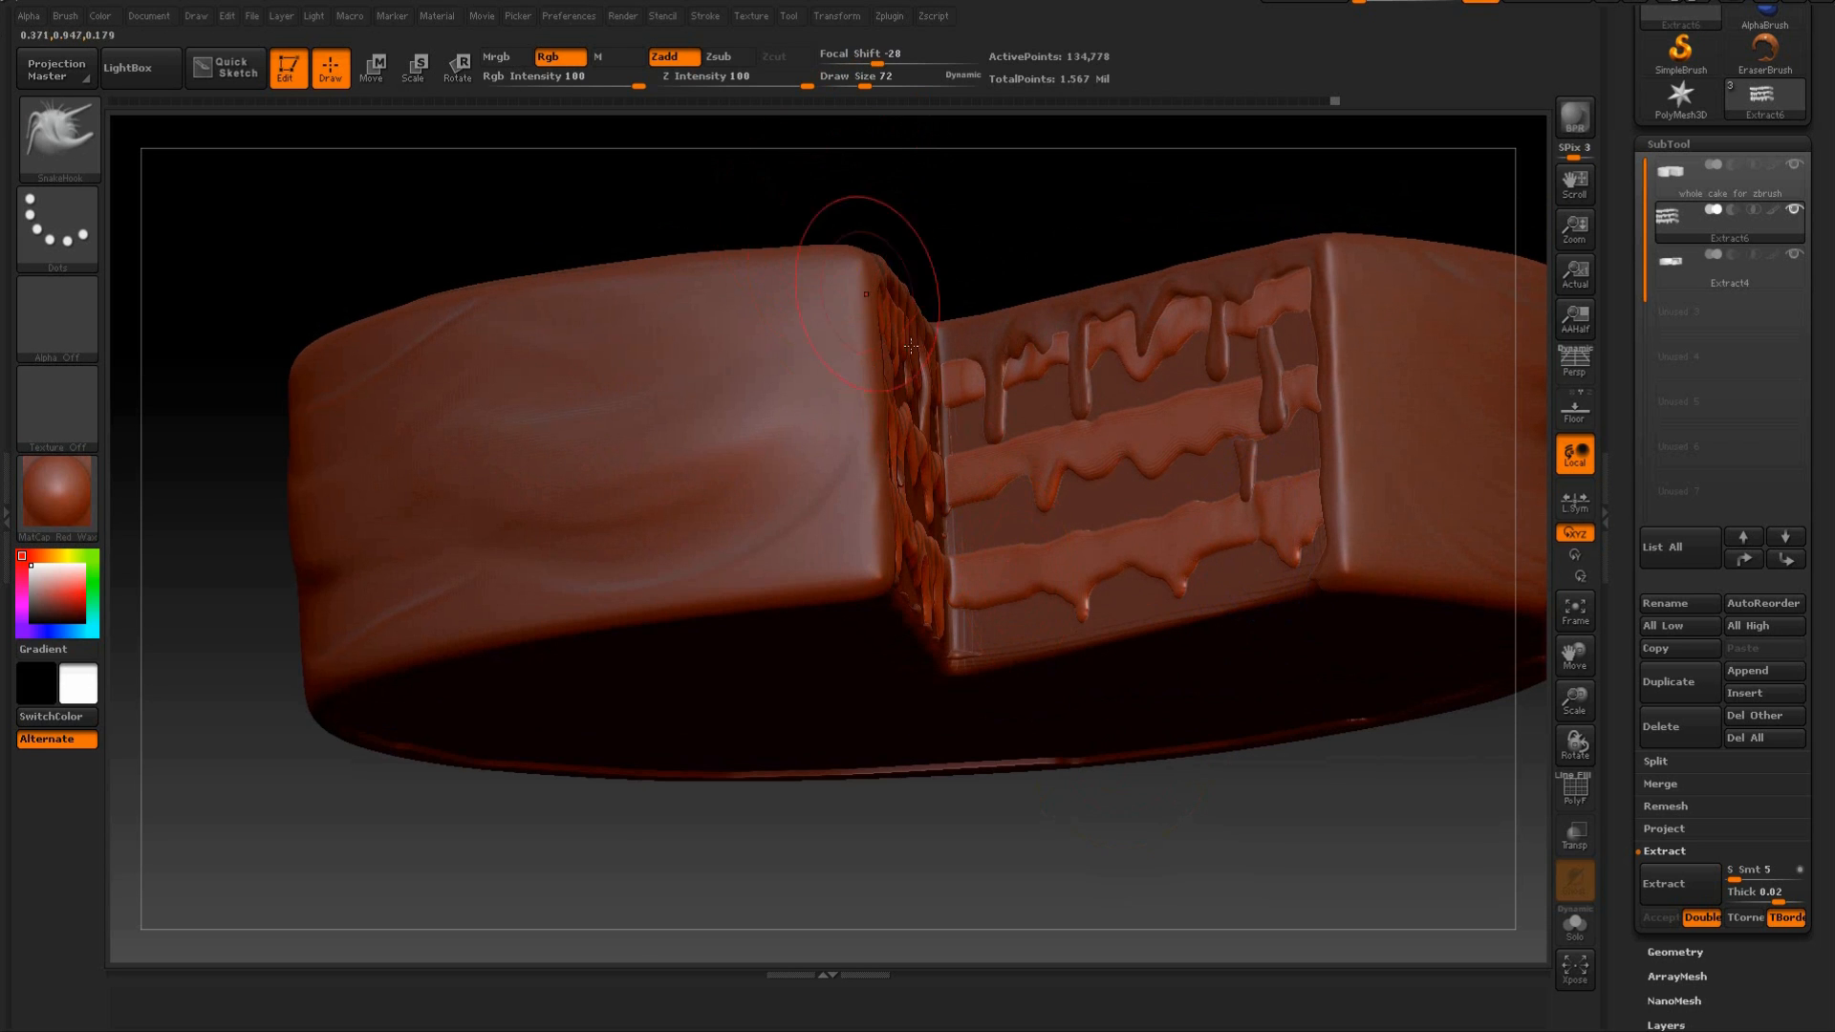
{"action": "left_click_drag", "start_coordinate": [995, 233], "coordinate": [871, 144]}
{"action": "left_click_drag", "start_coordinate": [865, 77], "coordinate": [853, 78]}
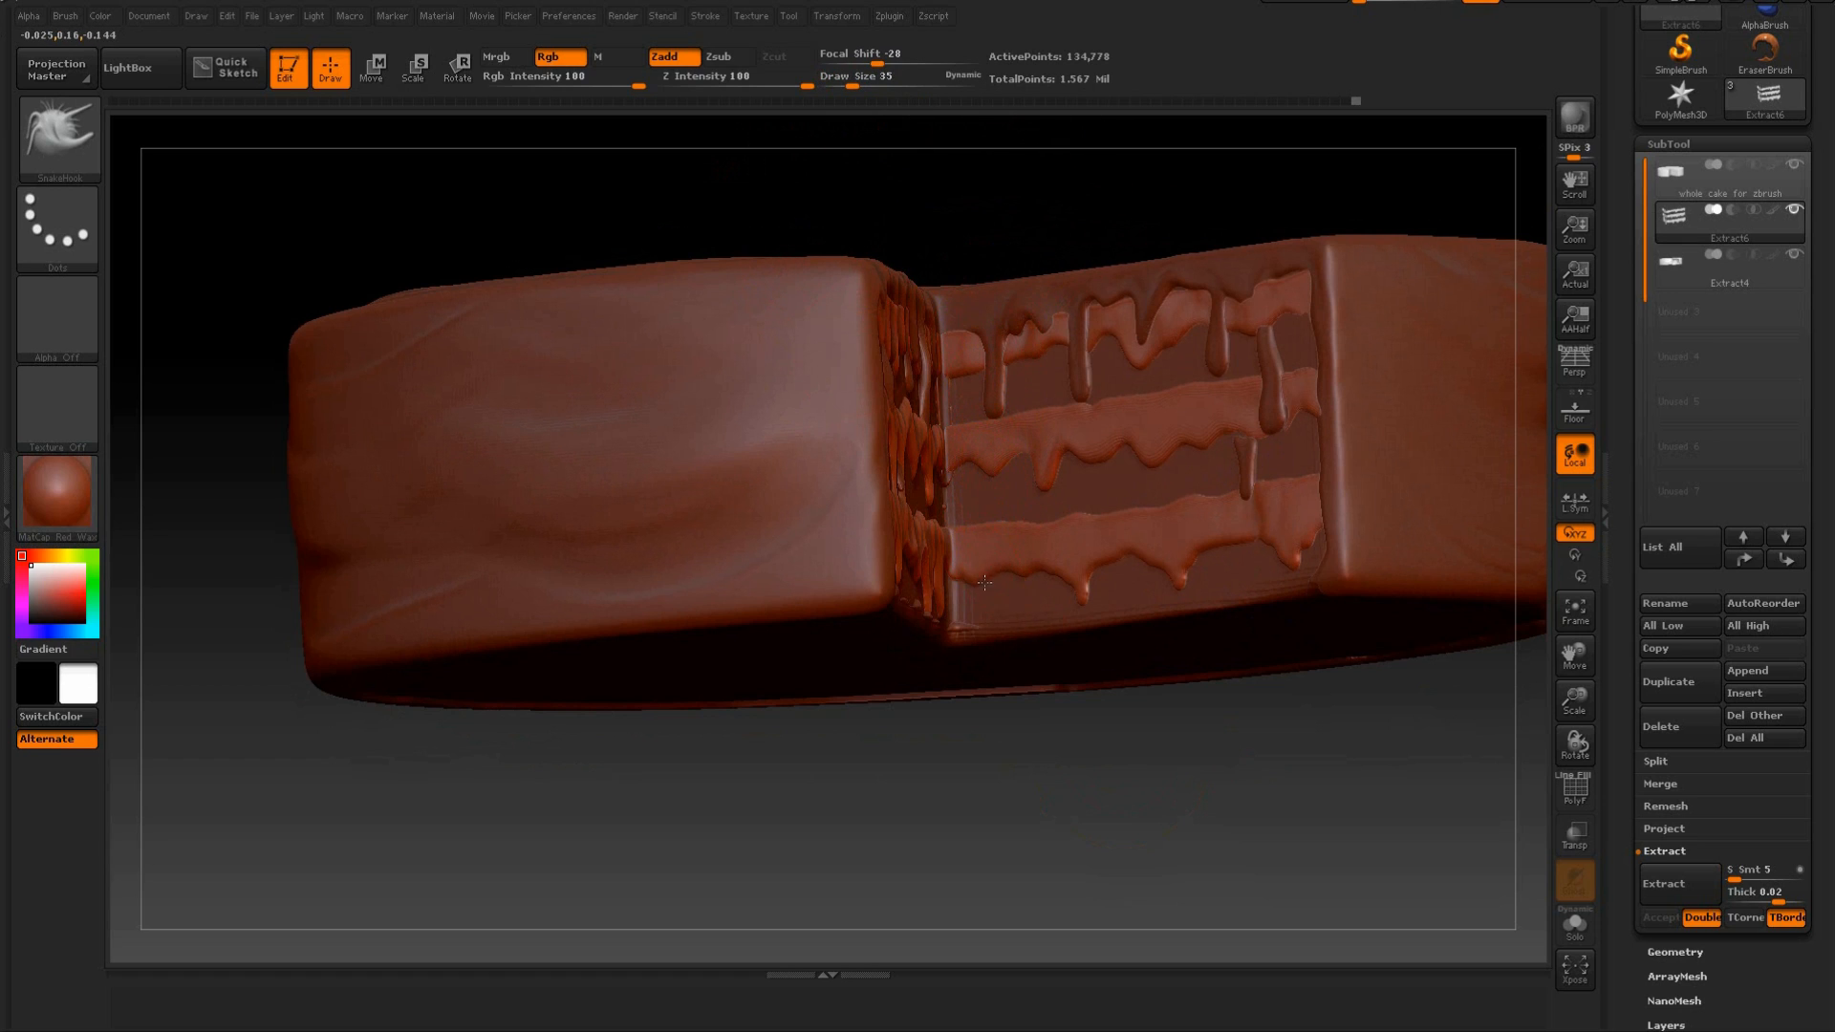
{"action": "left_click_drag", "start_coordinate": [1183, 791], "coordinate": [984, 659]}
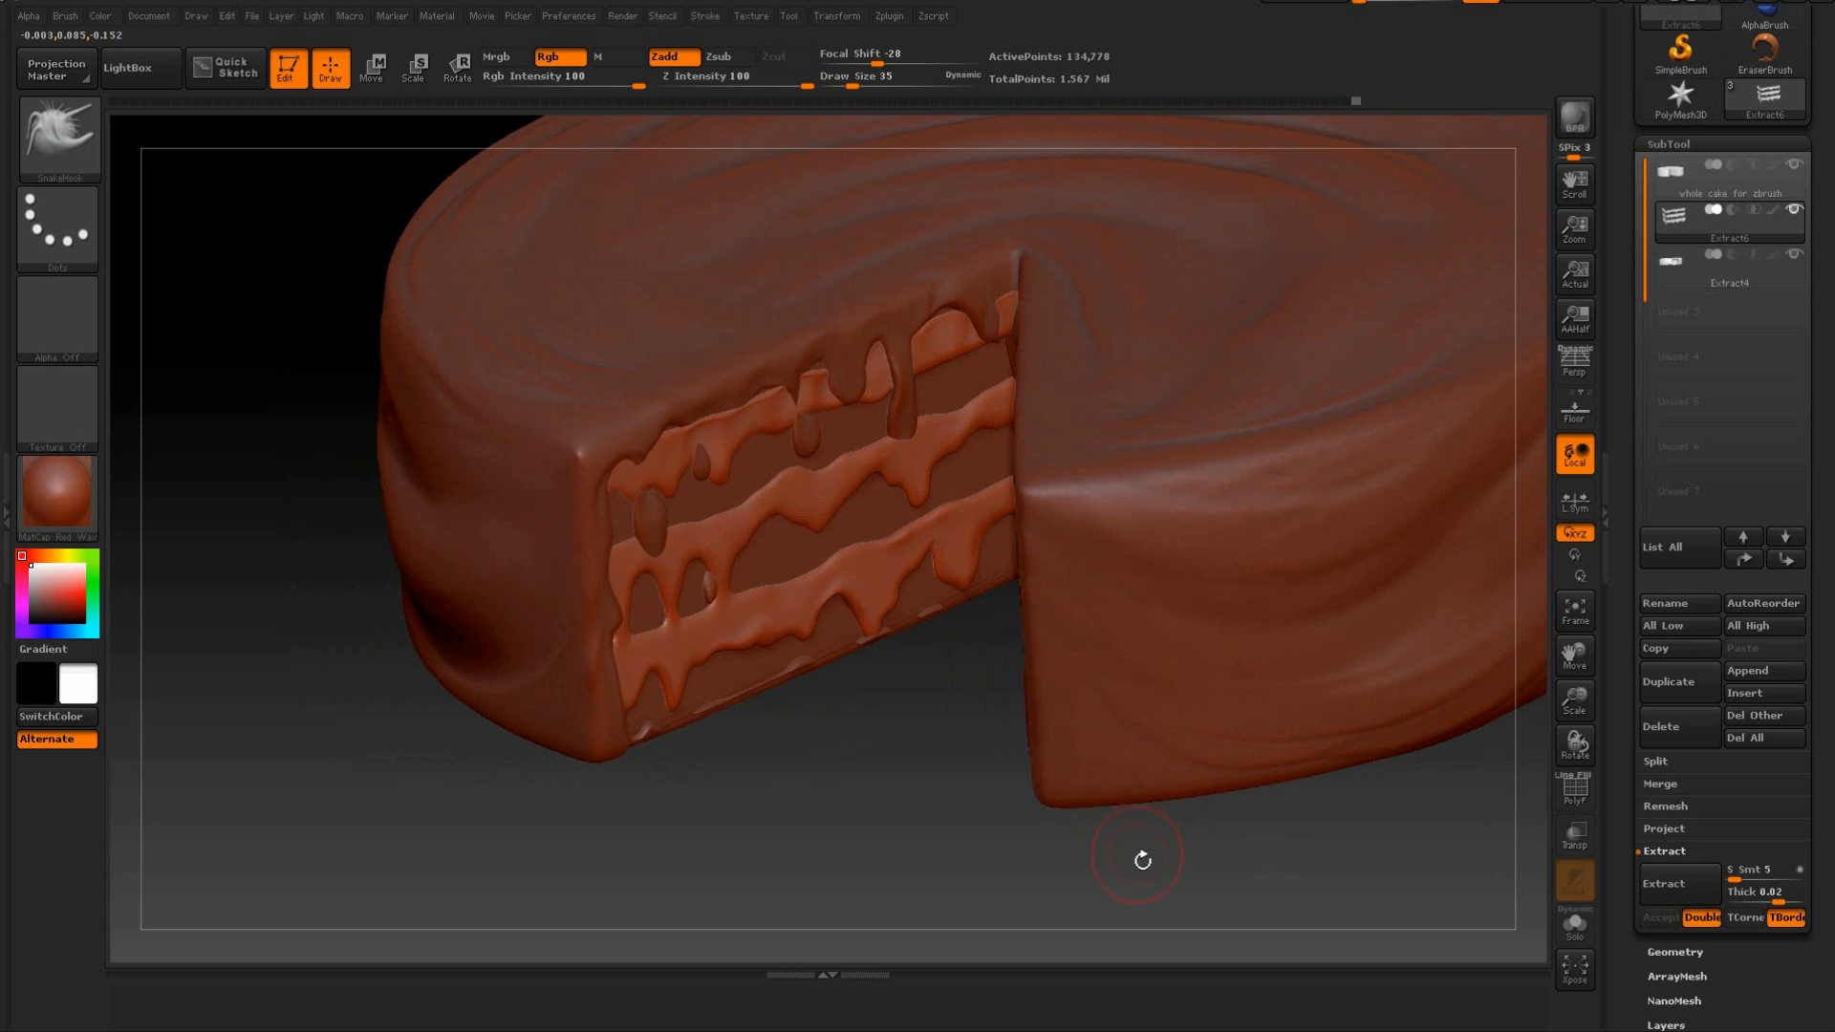
{"action": "left_click_drag", "start_coordinate": [987, 552], "coordinate": [1382, 505]}
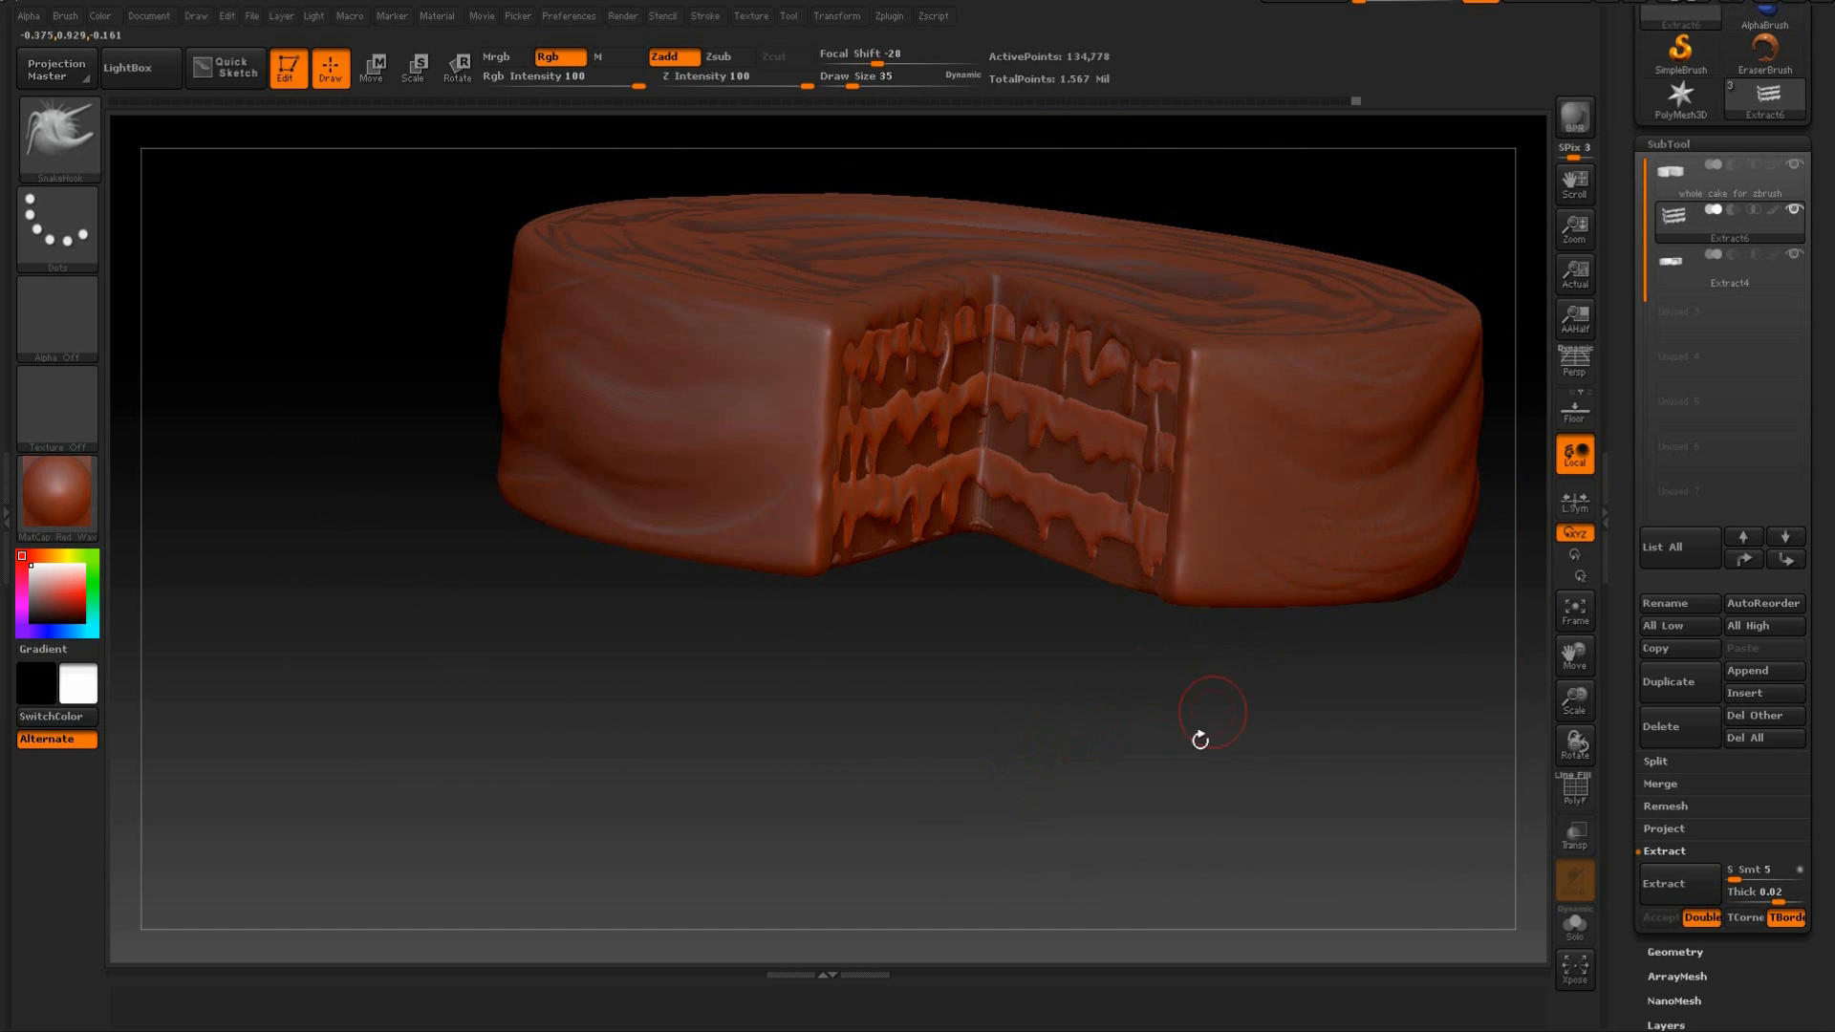
{"action": "left_click_drag", "start_coordinate": [1200, 740], "coordinate": [1176, 822]}
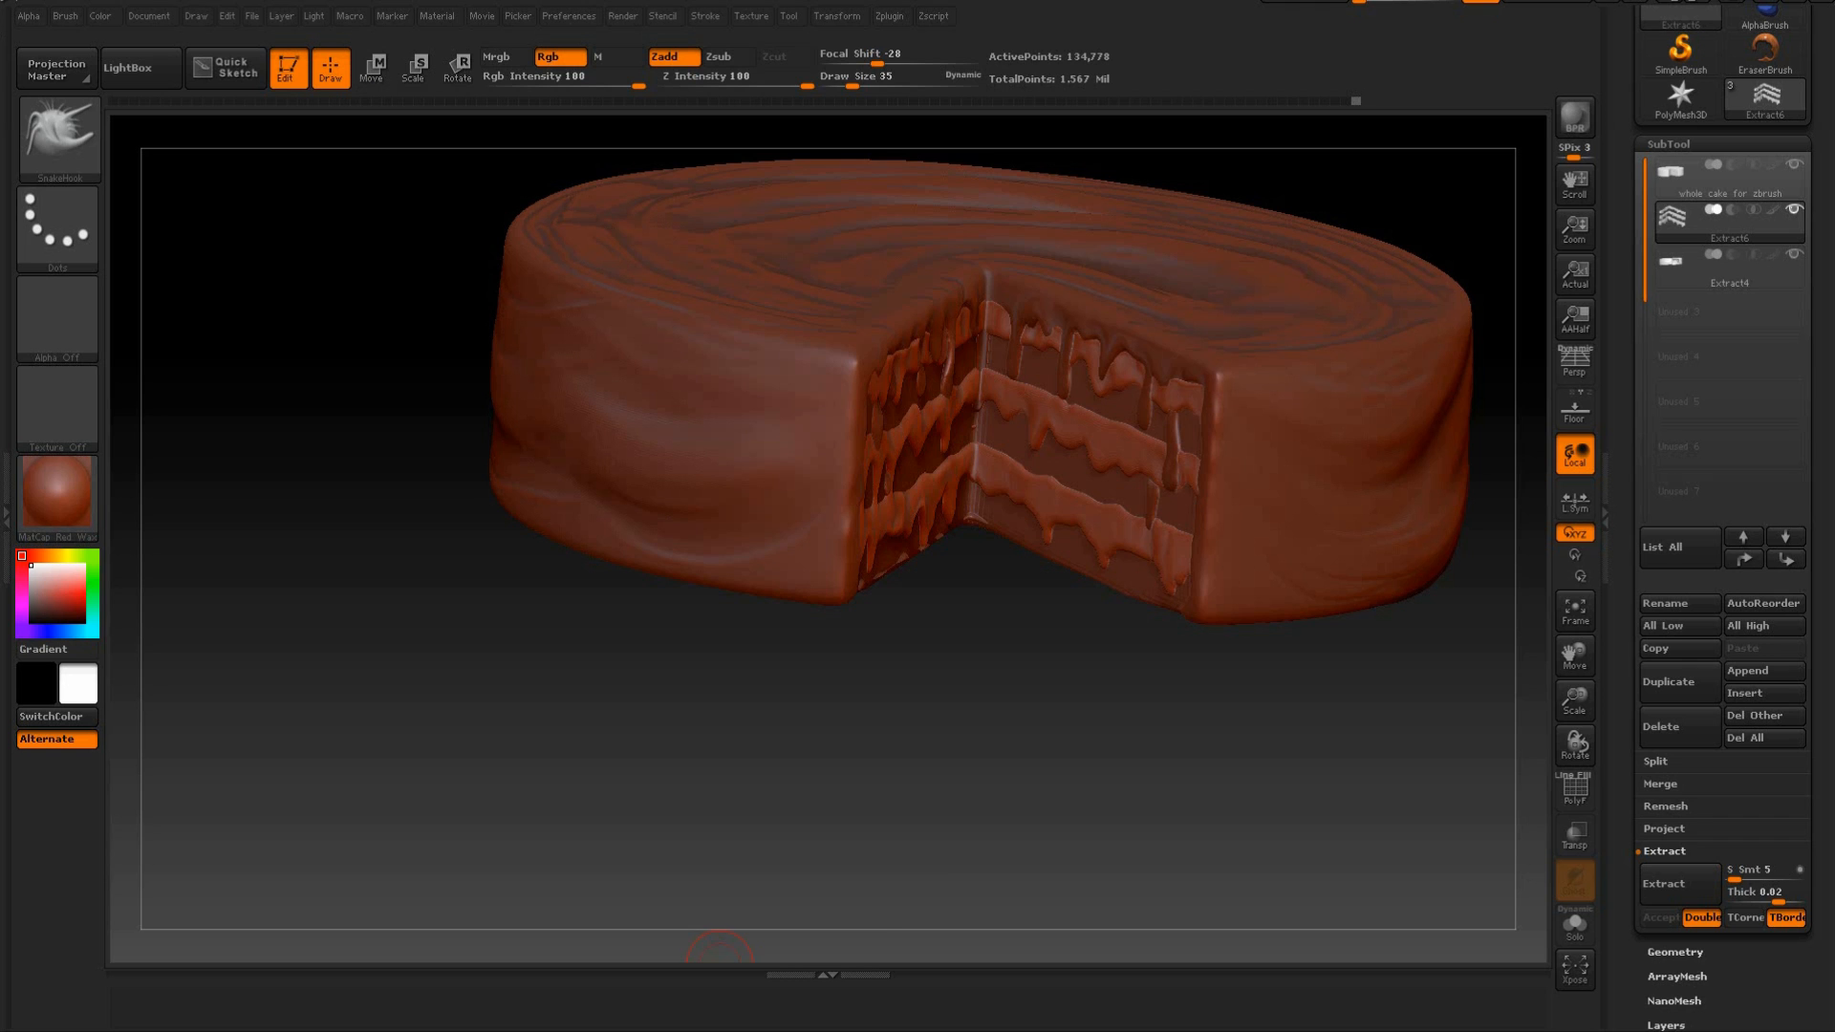
Check the drips on both cut faces, make the whole cake subtool active and hide the Extract4 icing.
{"action": "left_click_drag", "start_coordinate": [971, 741], "coordinate": [935, 834]}
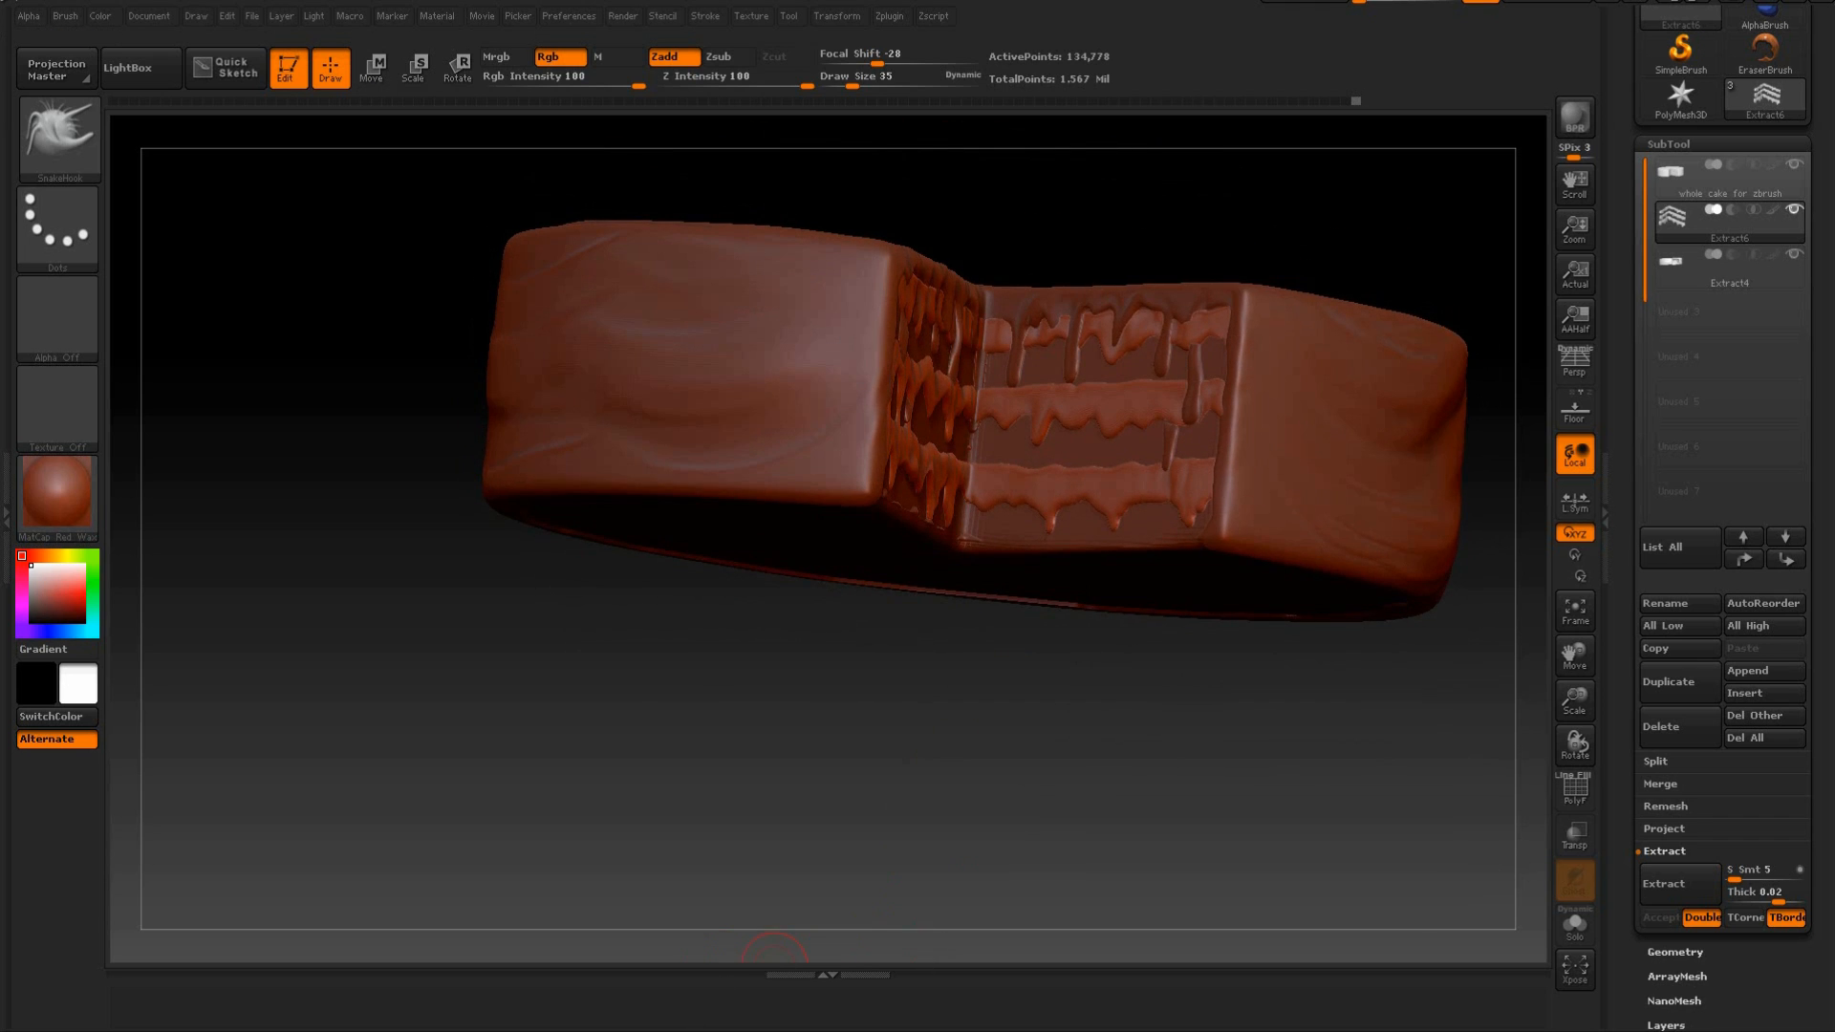
{"action": "left_click_drag", "start_coordinate": [931, 764], "coordinate": [1126, 464]}
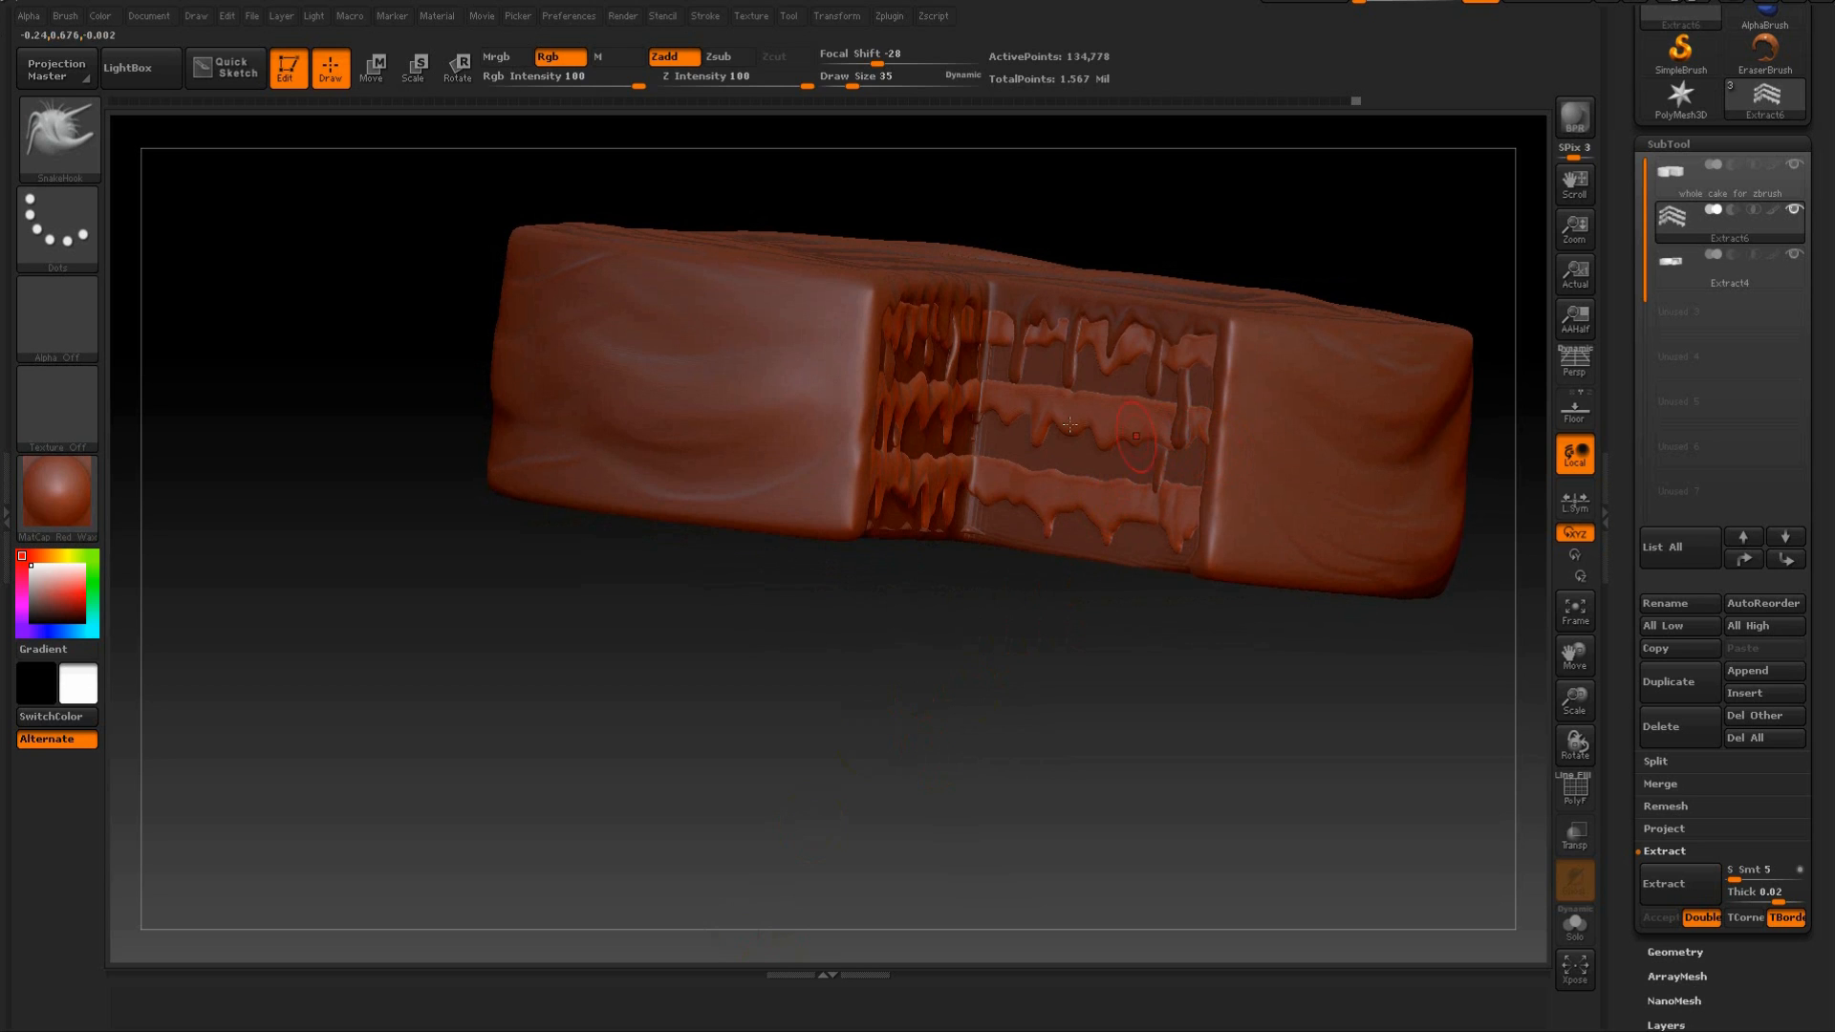
{"action": "left_click_drag", "start_coordinate": [952, 682], "coordinate": [909, 402]}
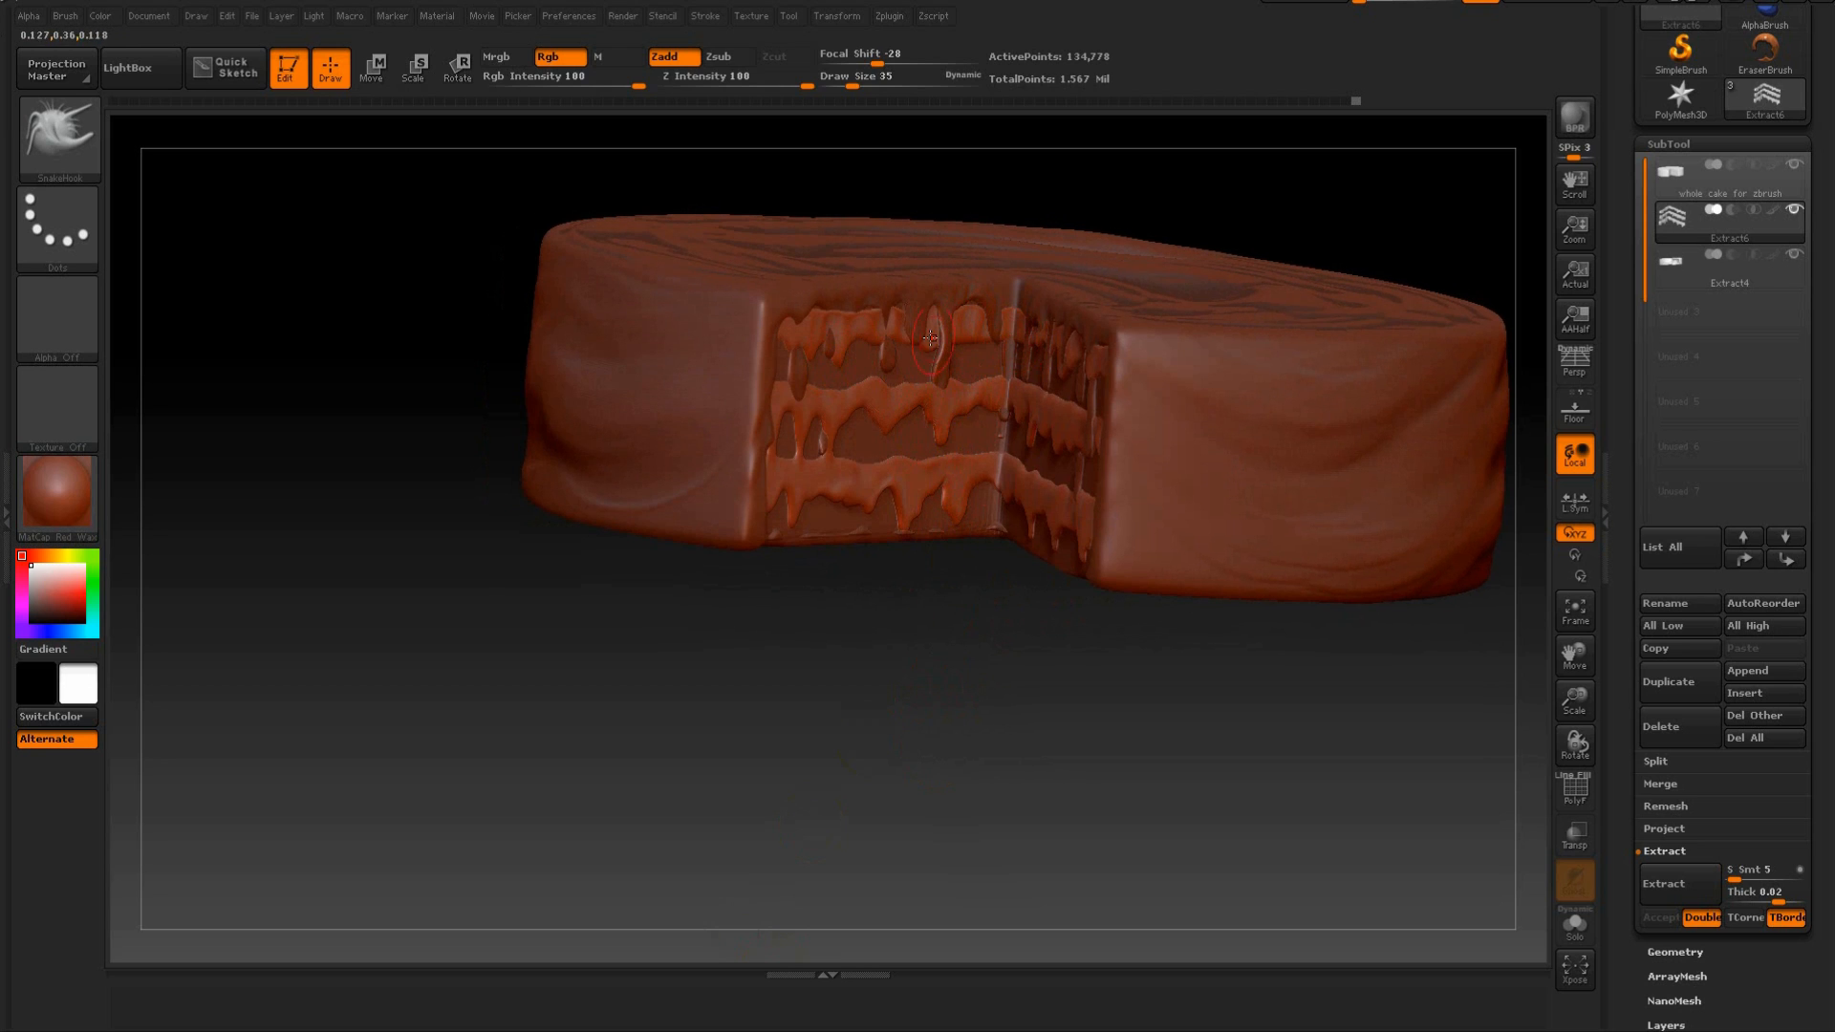
{"action": "left_click_drag", "start_coordinate": [963, 717], "coordinate": [1081, 729]}
{"action": "left_click", "coordinate": [1711, 188]}
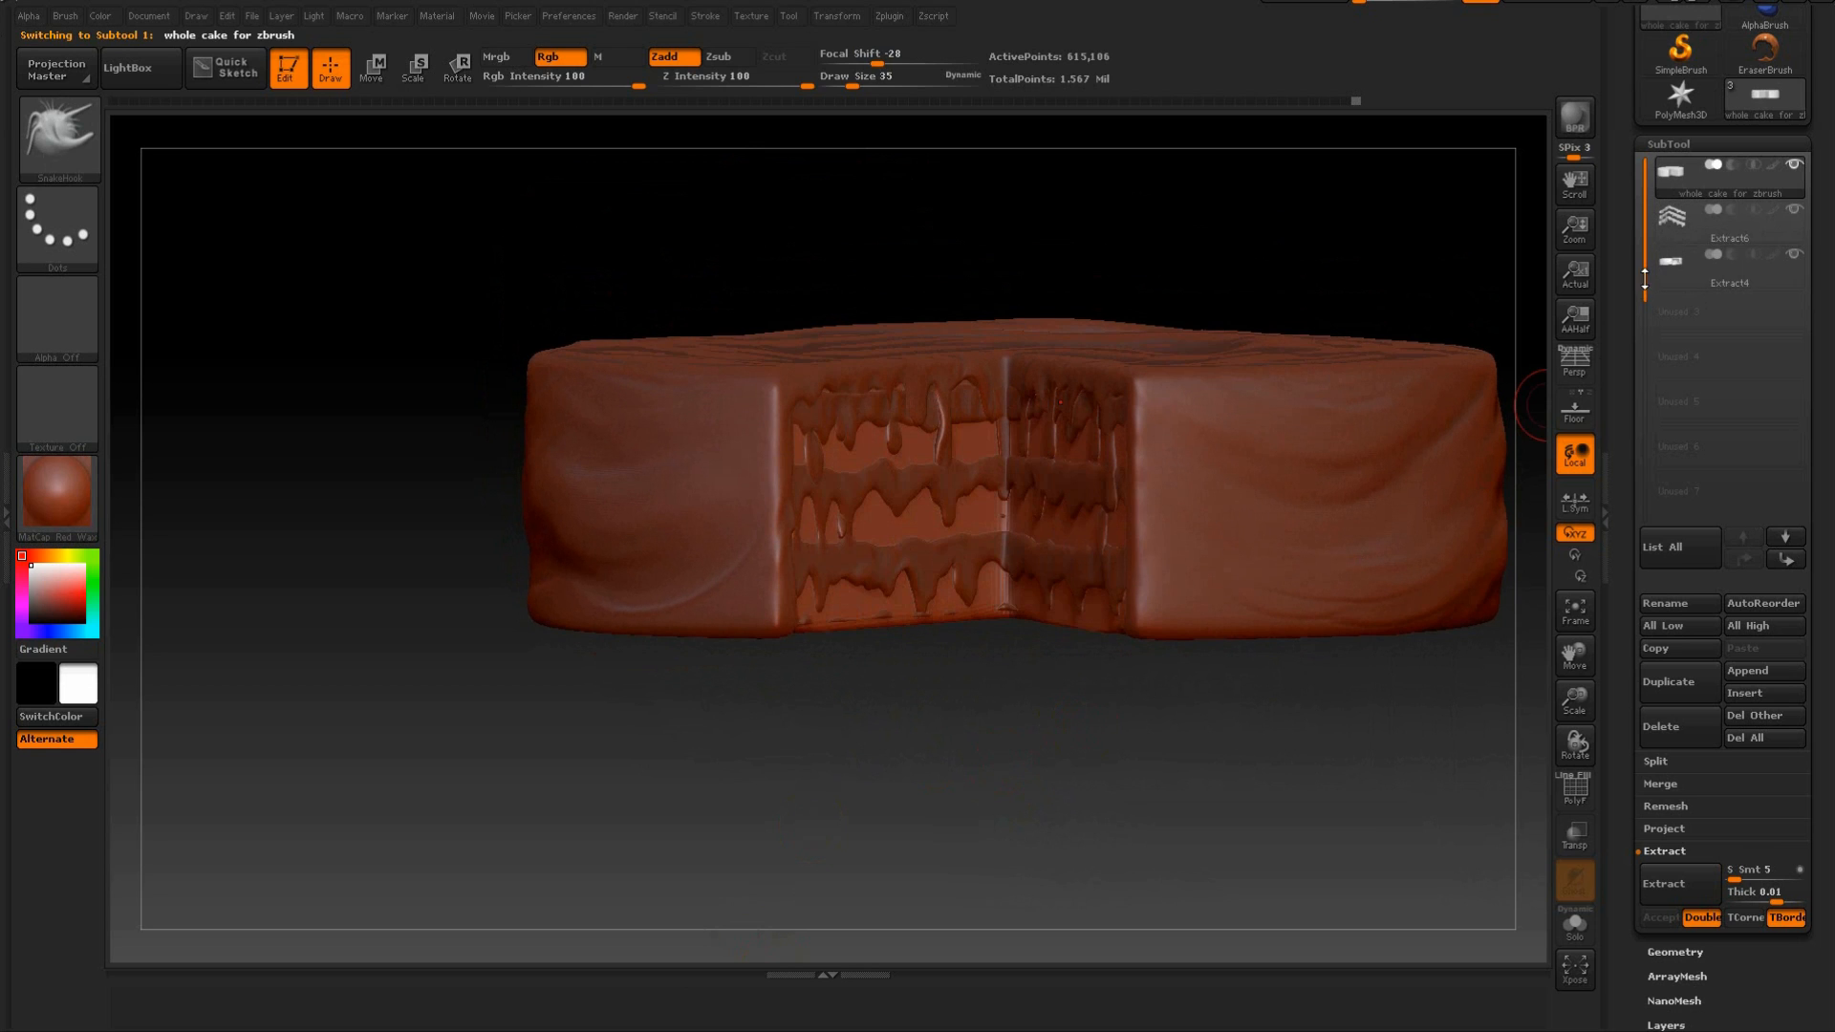
{"action": "left_click", "coordinate": [1794, 254]}
{"action": "mouse_move", "coordinate": [1446, 226]}
{"action": "left_mouse_down"}
{"action": "mouse_move", "coordinate": [1475, 221]}
{"action": "mouse_move", "coordinate": [1424, 259]}
{"action": "mouse_move", "coordinate": [1413, 238]}
{"action": "left_mouse_up"}
{"action": "left_click_drag", "start_coordinate": [909, 279], "coordinate": [855, 386]}
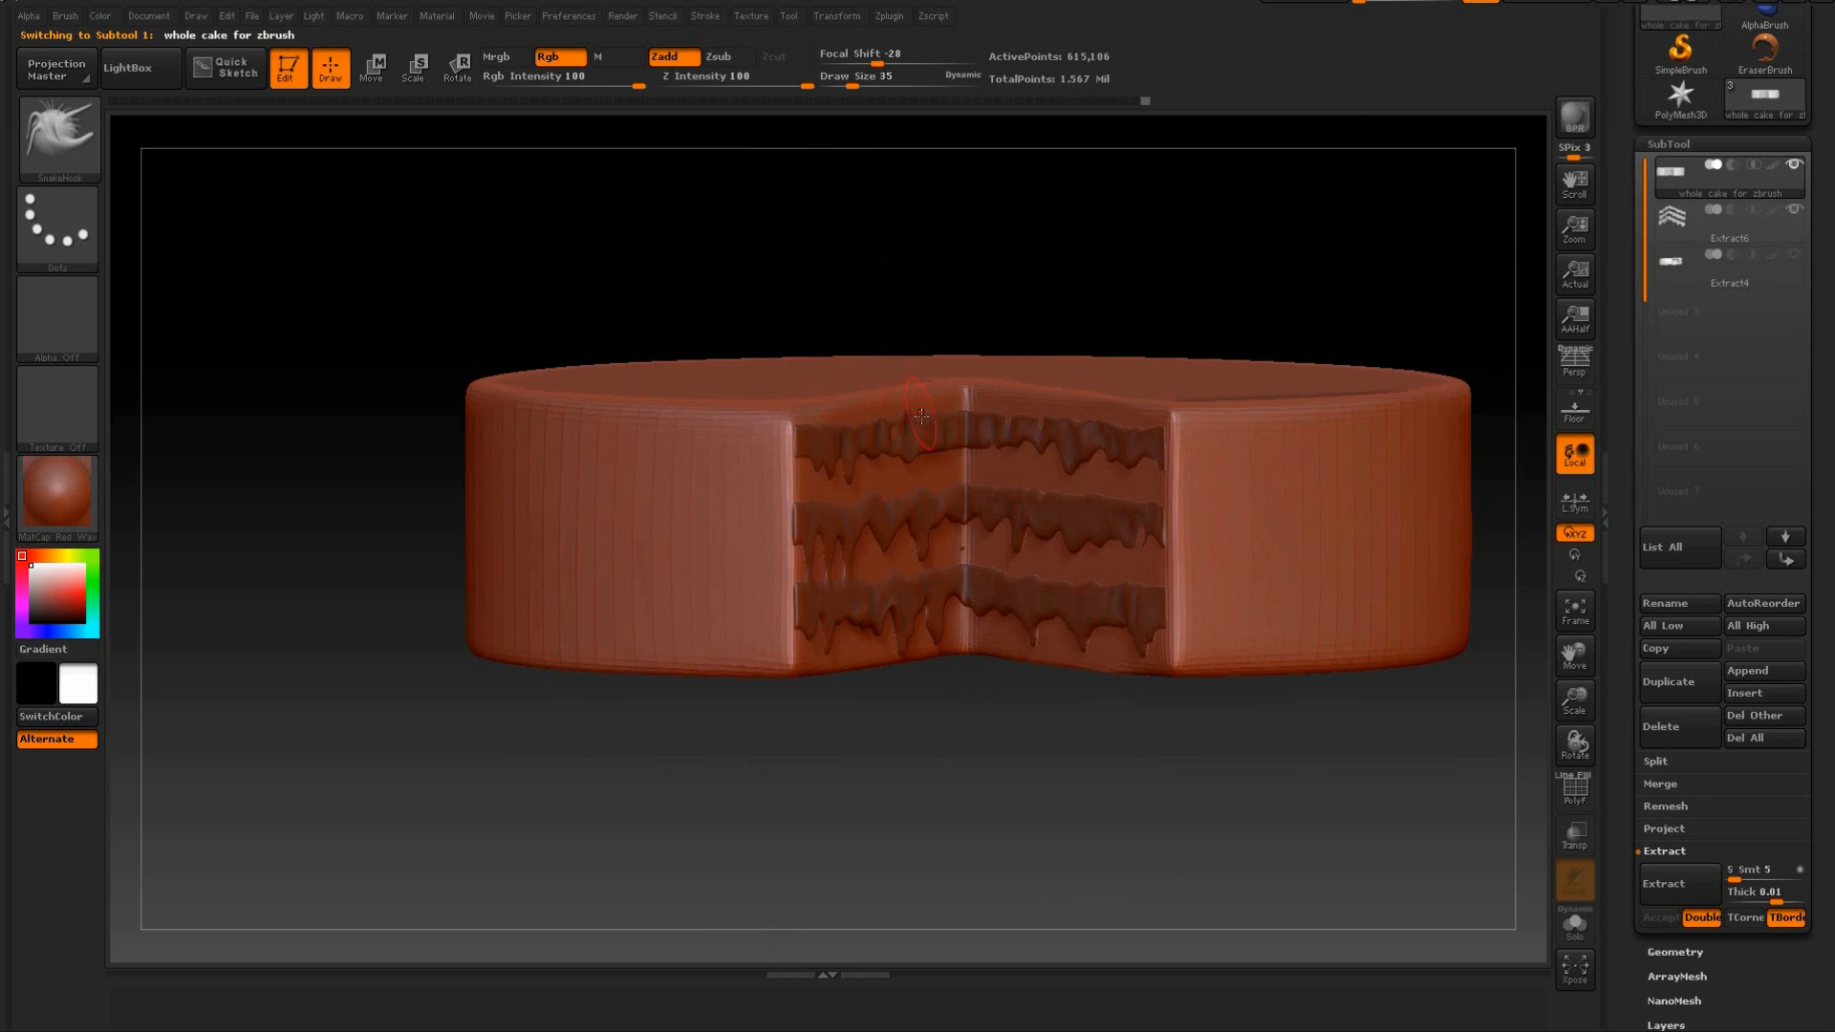
{"action": "left_click_drag", "start_coordinate": [1016, 254], "coordinate": [1006, 258]}
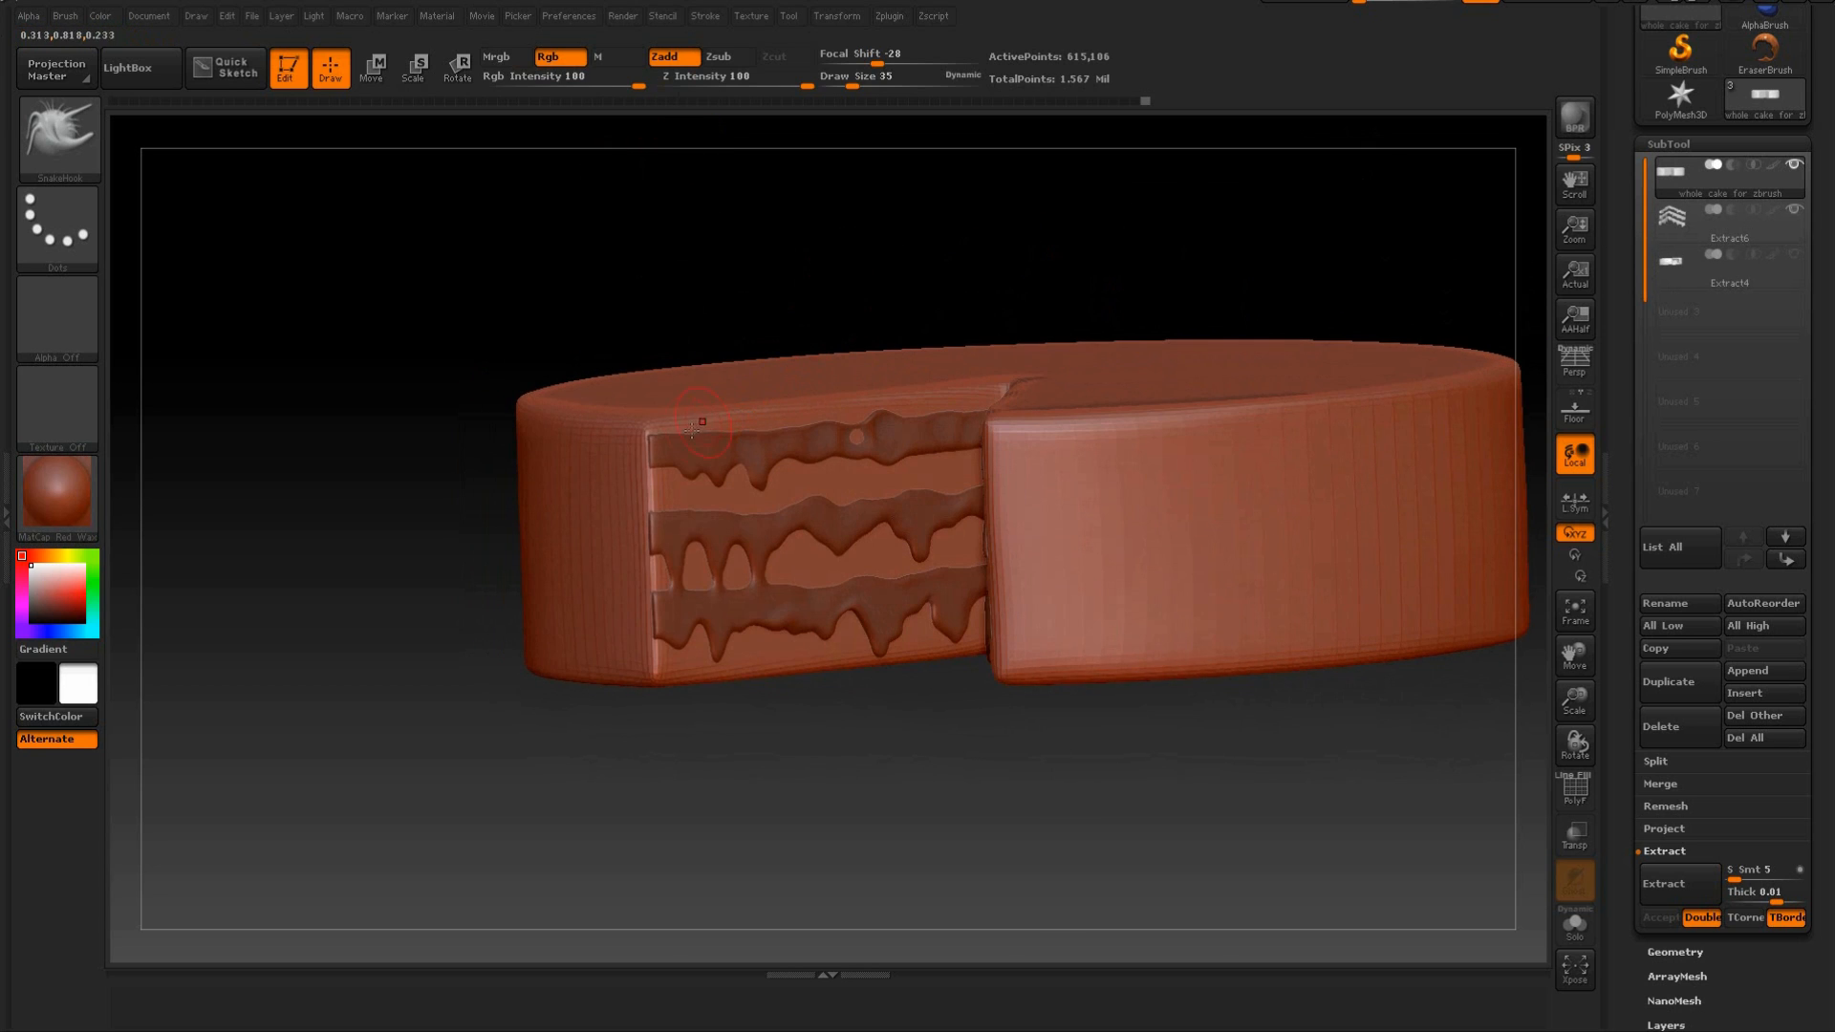
Set the draw size to 19 and mask horizontal strips across the cake above, between and below the three filling bands from the front.
{"action": "left_click_drag", "start_coordinate": [853, 84], "coordinate": [843, 84]}
{"action": "left_click_drag", "start_coordinate": [812, 285], "coordinate": [920, 223]}
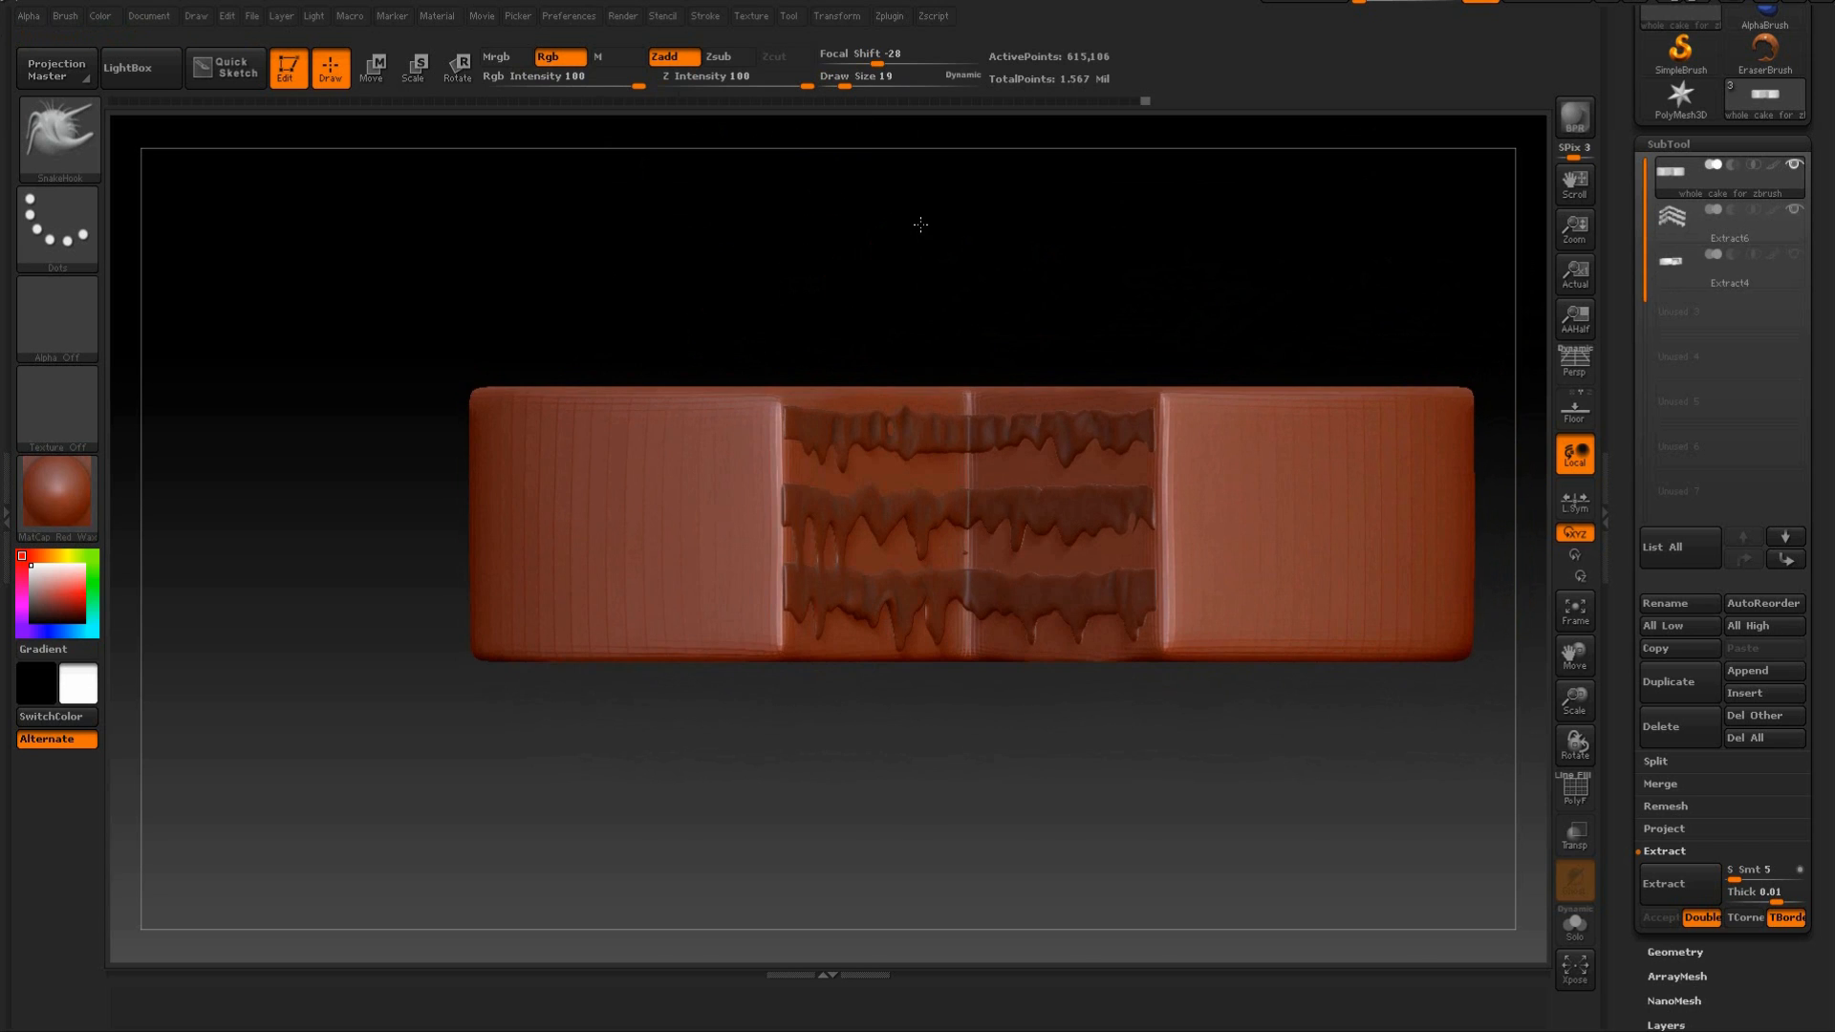
{"action": "left_click_drag", "start_coordinate": [1373, 285], "coordinate": [1282, 262], "text": "alt"}
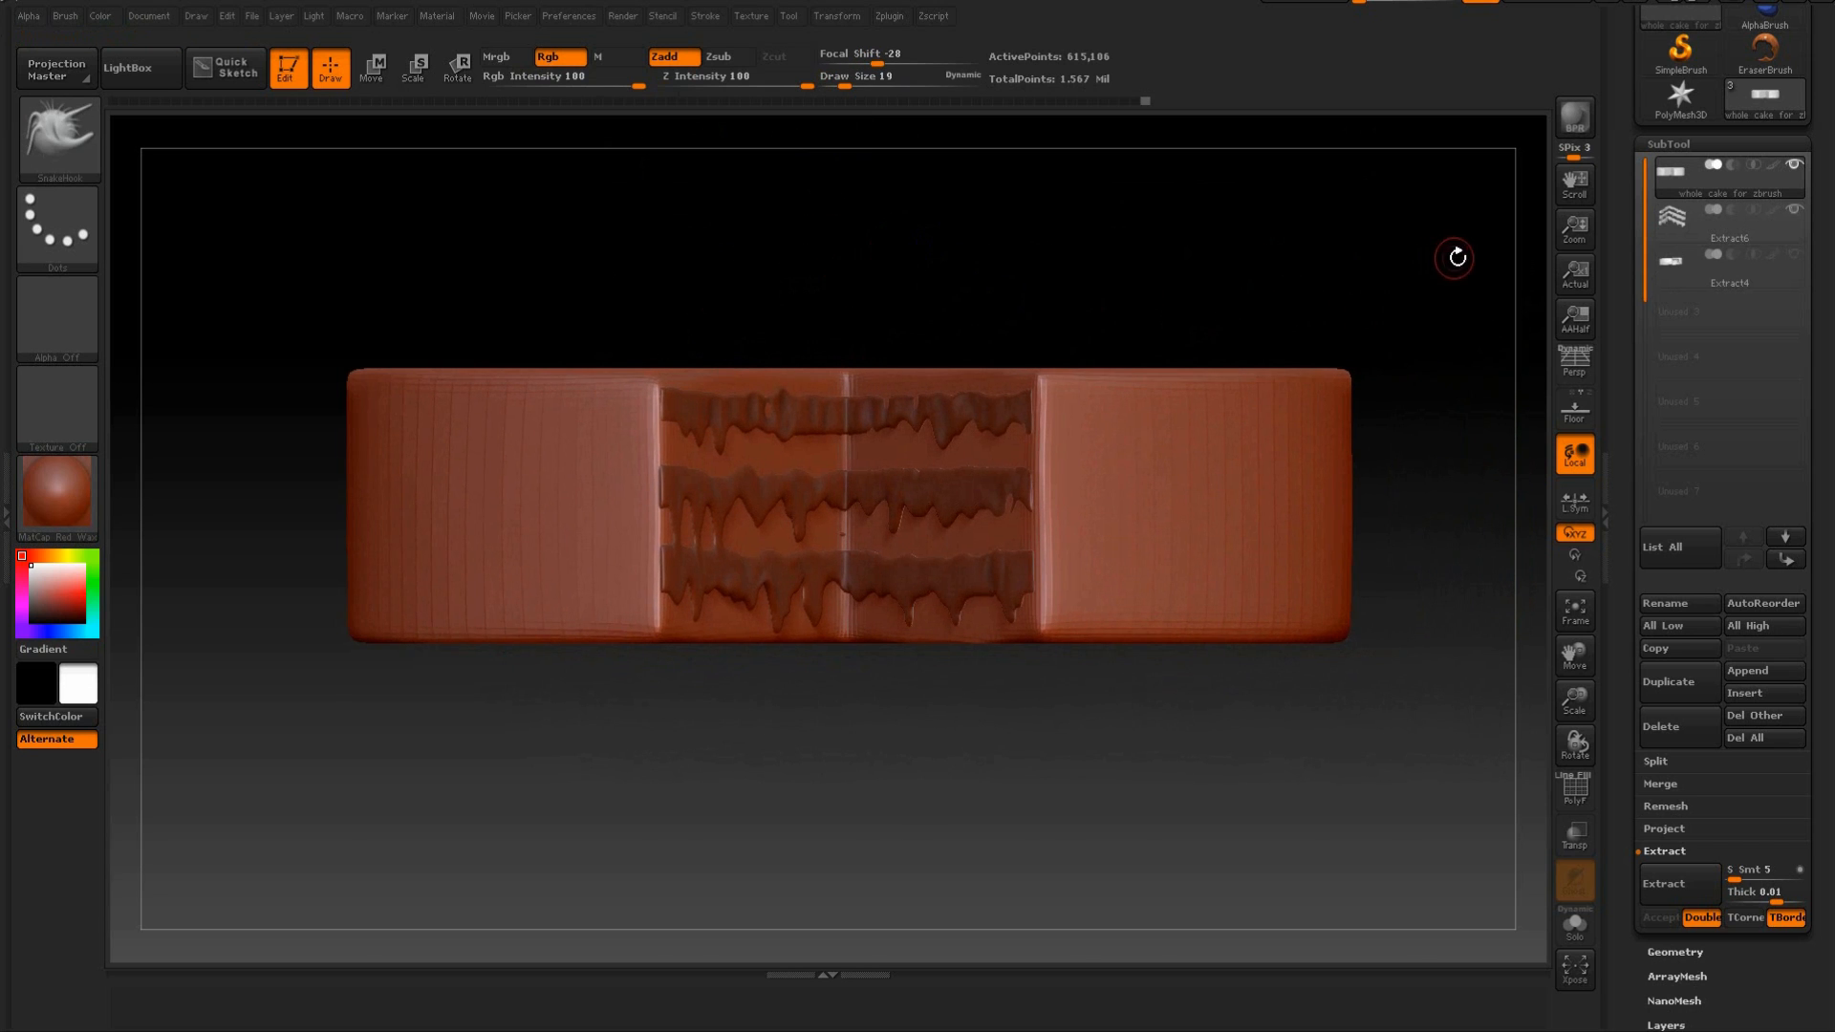
{"action": "mouse_move", "coordinate": [1462, 265]}
{"action": "left_mouse_down", "text": "ctrl"}
{"action": "mouse_move", "coordinate": [901, 368]}
{"action": "mouse_move", "coordinate": [298, 395]}
{"action": "left_mouse_up", "text": "ctrl"}
{"action": "left_click_drag", "start_coordinate": [1386, 429], "coordinate": [311, 468], "text": "ctrl"}
{"action": "left_click_drag", "start_coordinate": [1383, 496], "coordinate": [307, 554], "text": "ctrl"}
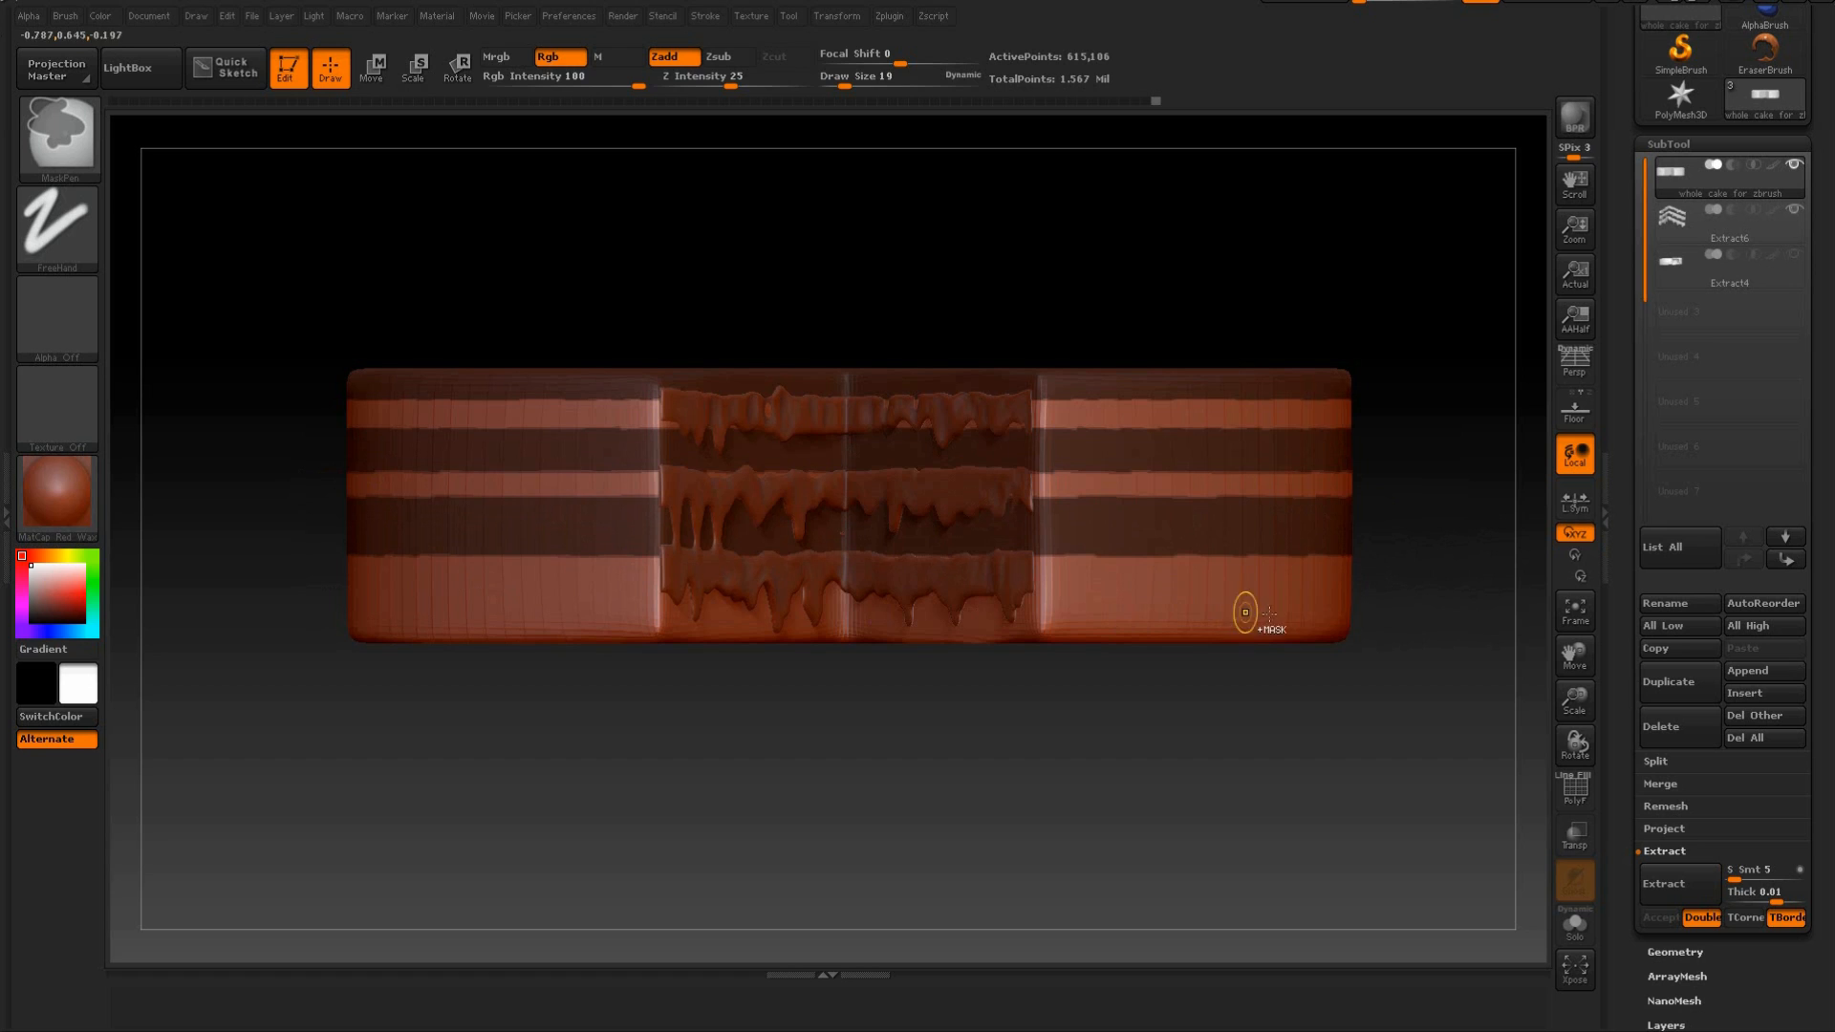
{"action": "mouse_move", "coordinate": [1370, 596]}
{"action": "left_mouse_down", "text": "ctrl"}
{"action": "mouse_move", "coordinate": [1147, 635]}
{"action": "mouse_move", "coordinate": [278, 616]}
{"action": "mouse_move", "coordinate": [255, 645]}
{"action": "left_mouse_up", "text": "ctrl"}
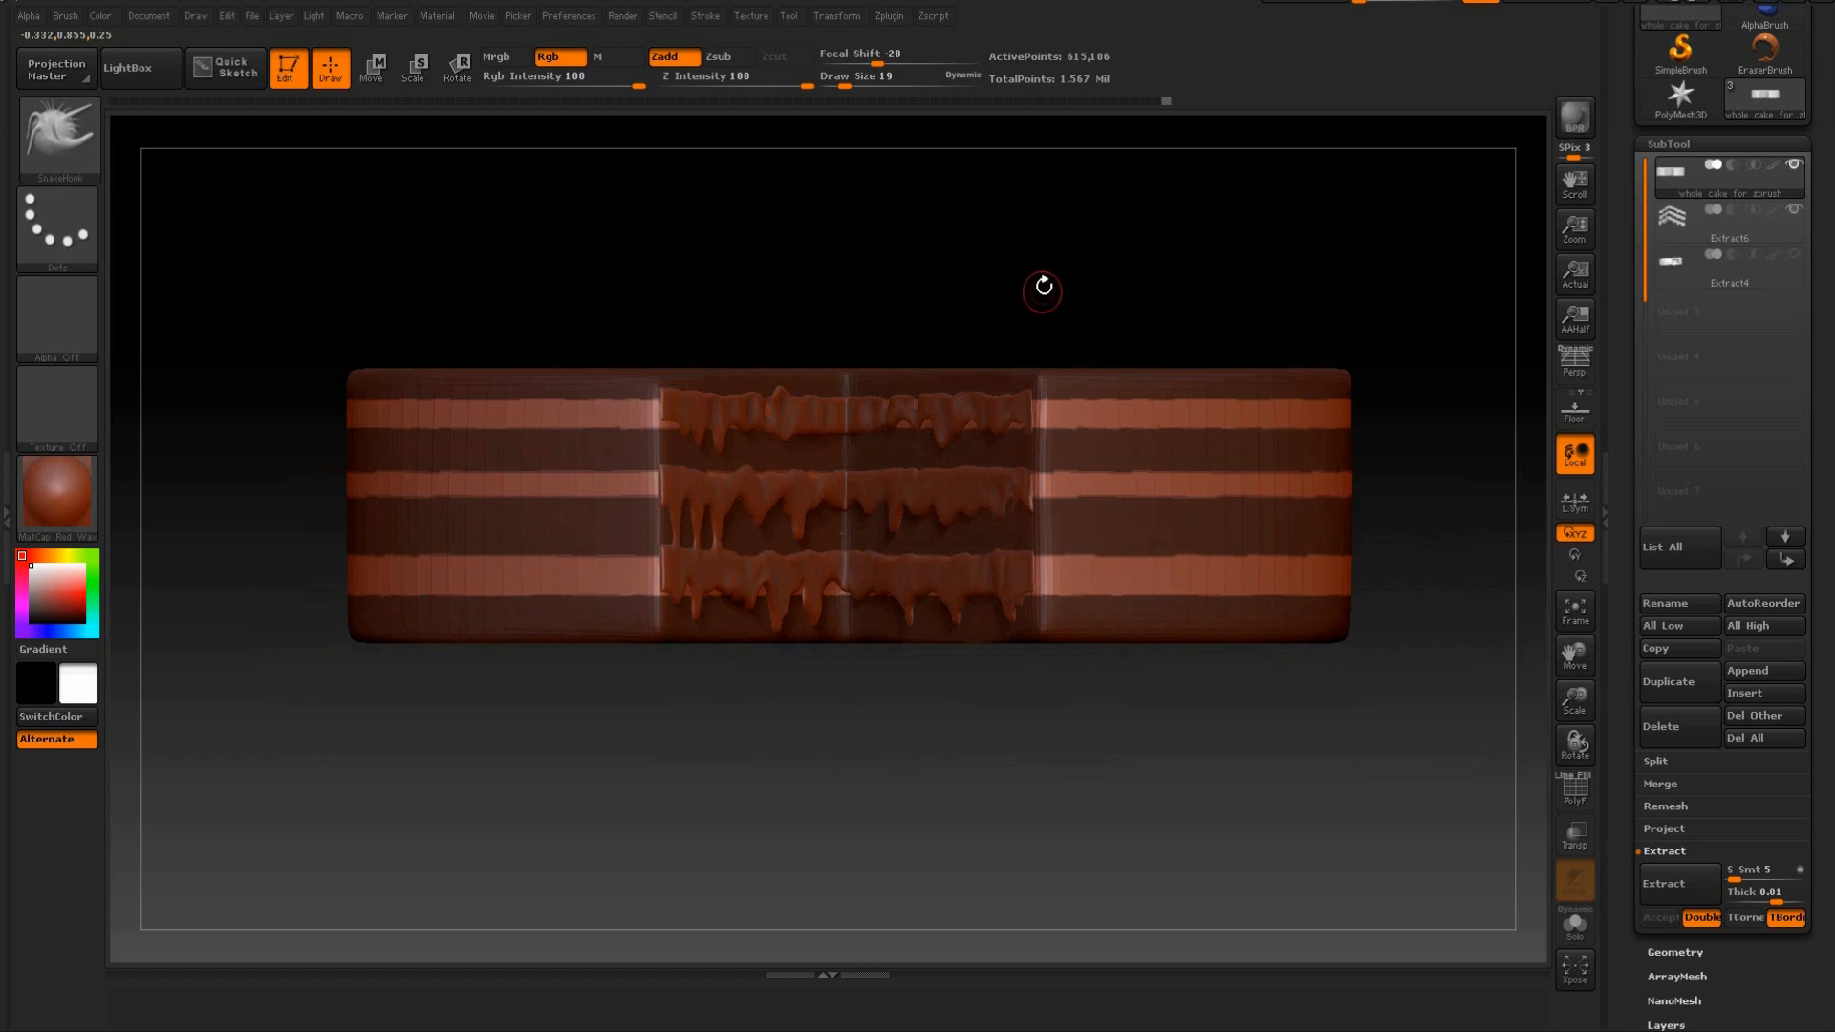
Clear the mask from the cake's outer walls on both sides of the cut and from the body behind the wedge.
{"action": "key", "text": "ctrl"}
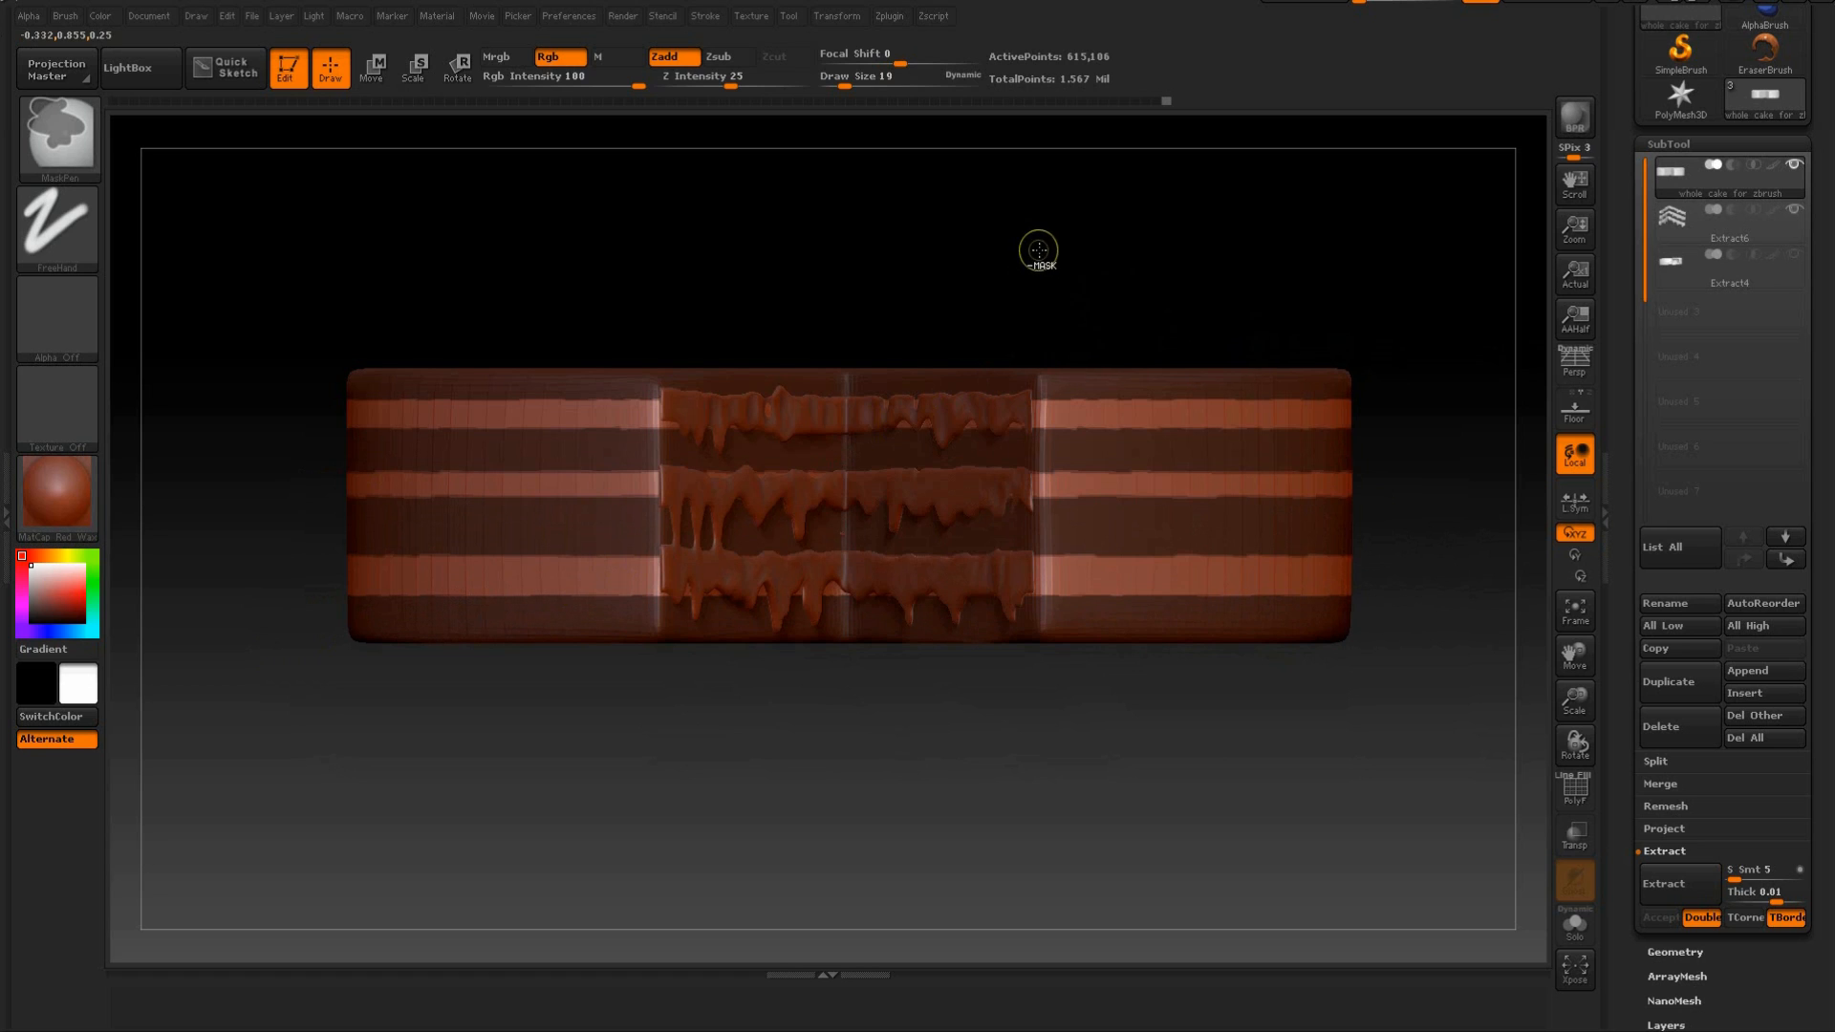
{"action": "left_click_drag", "start_coordinate": [1034, 226], "coordinate": [1402, 770], "text": "ctrl"}
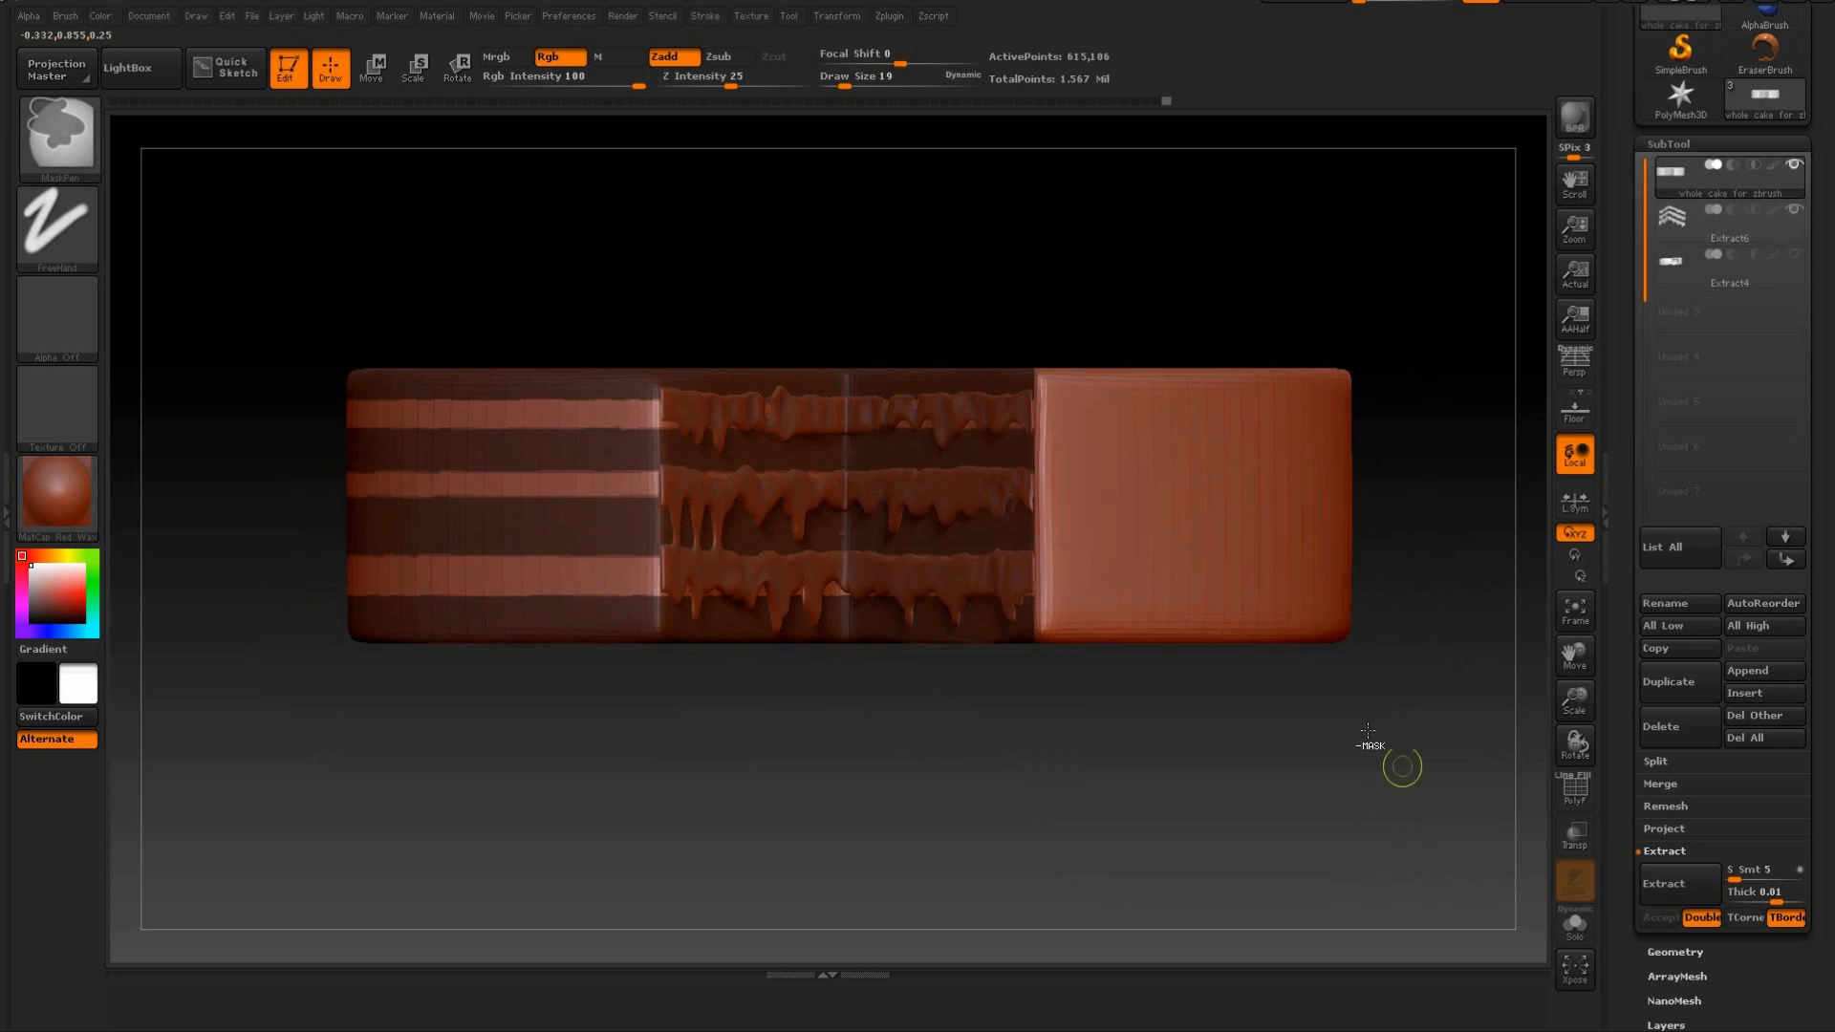
{"action": "left_click_drag", "start_coordinate": [659, 254], "coordinate": [321, 703], "text": "ctrl+alt"}
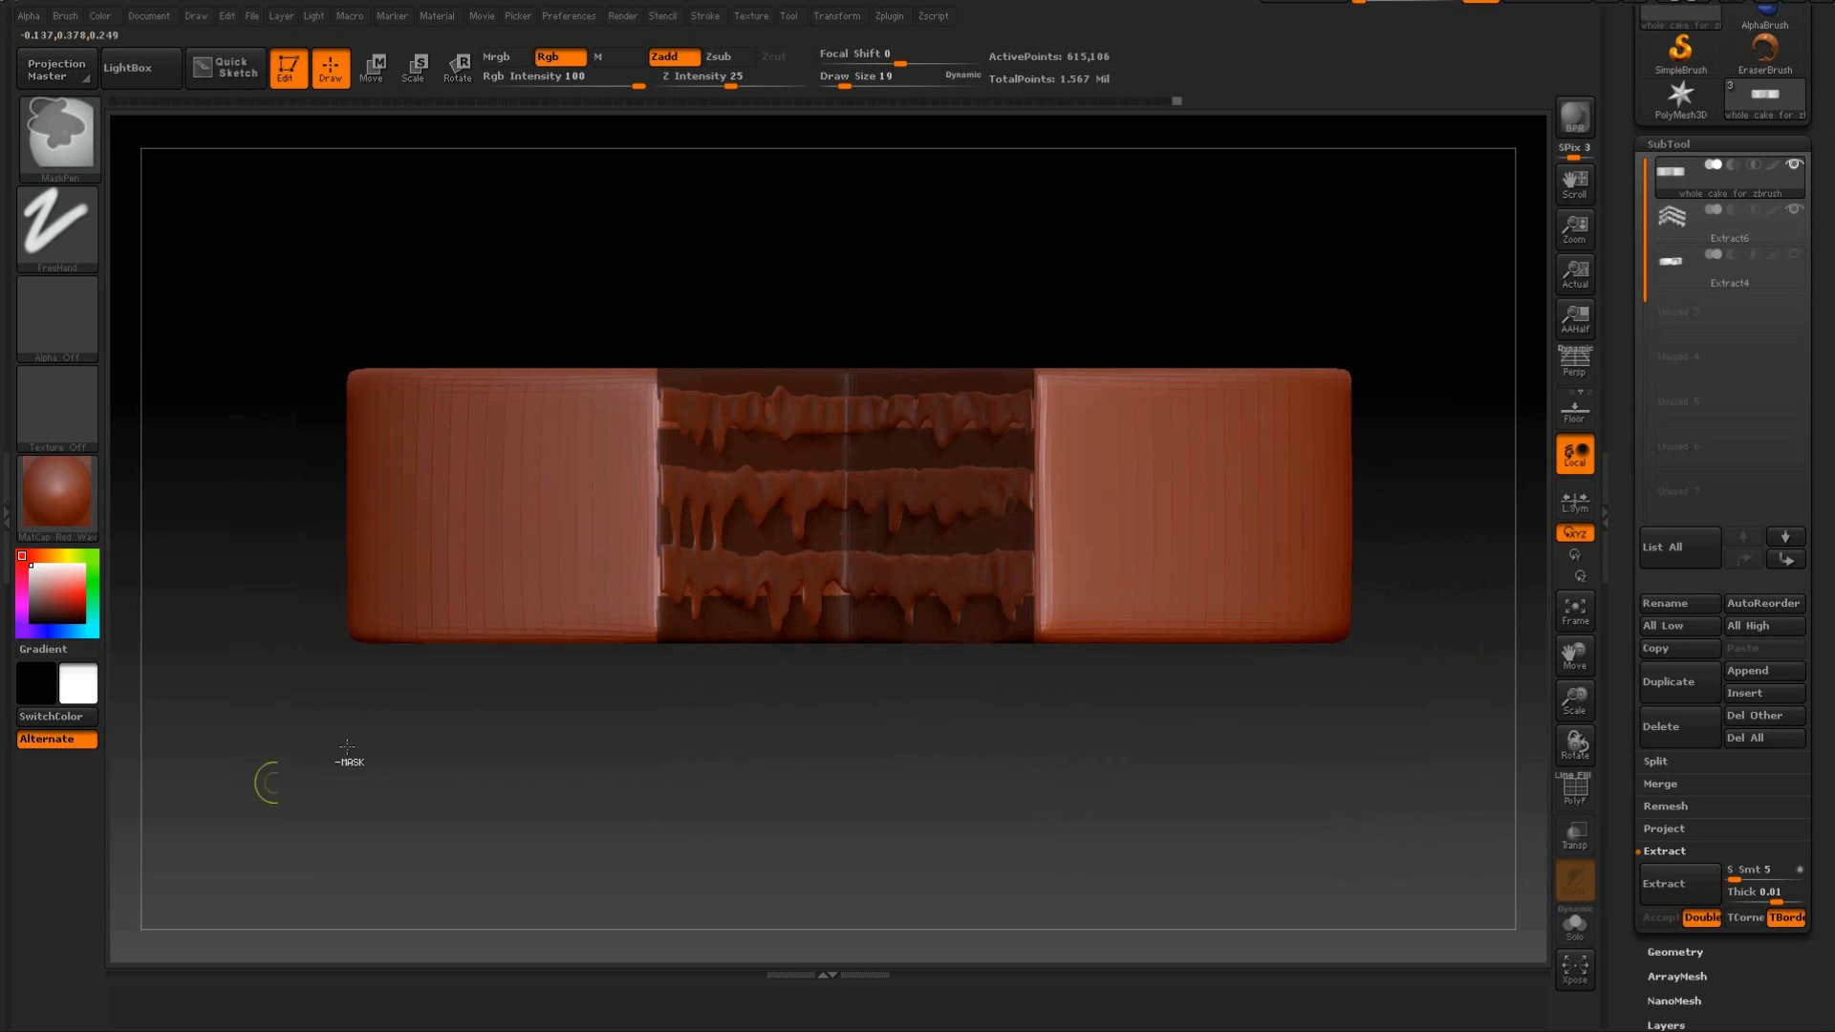
{"action": "left_click_drag", "start_coordinate": [1071, 234], "coordinate": [1173, 290]}
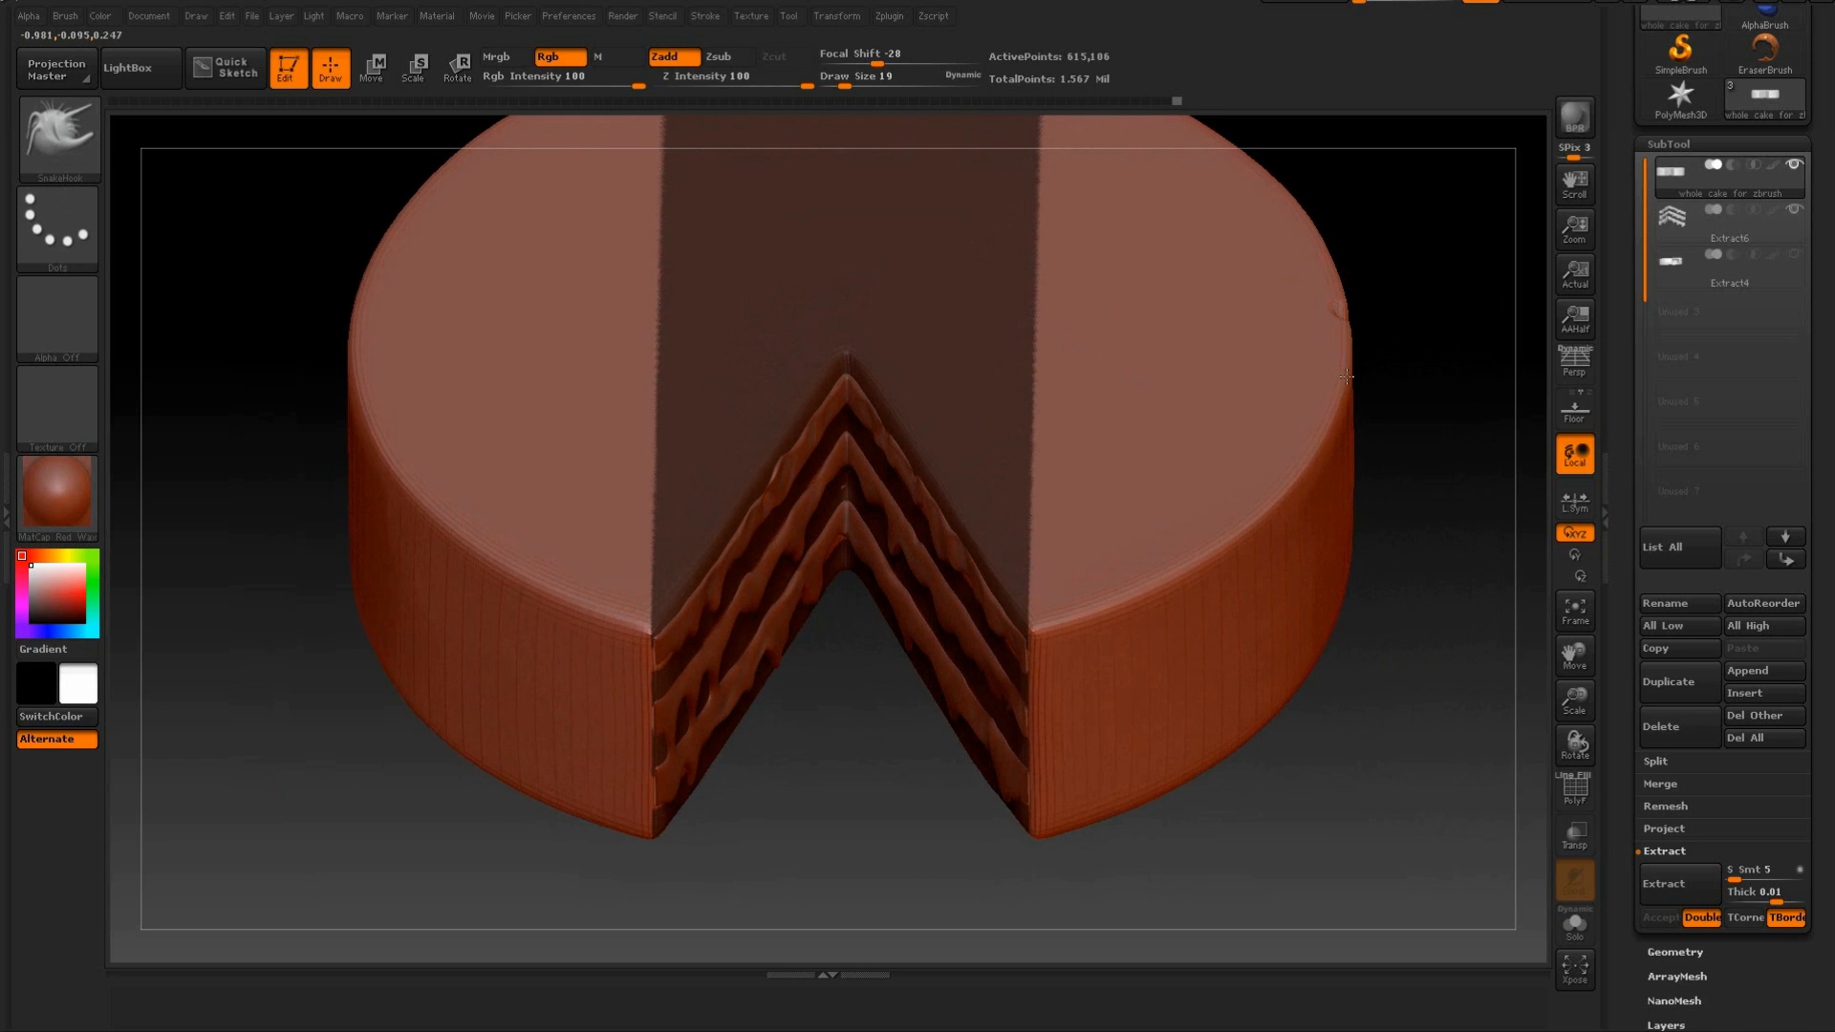
{"action": "mouse_move", "coordinate": [1425, 278]}
{"action": "left_mouse_down"}
{"action": "mouse_move", "coordinate": [1417, 262]}
{"action": "mouse_move", "coordinate": [1380, 491]}
{"action": "left_mouse_up"}
{"action": "mouse_move", "coordinate": [1276, 185]}
{"action": "left_mouse_down", "text": "ctrl+alt"}
{"action": "mouse_move", "coordinate": [1175, 297]}
{"action": "mouse_move", "coordinate": [622, 639]}
{"action": "left_mouse_up", "text": "ctrl+alt"}
{"action": "mouse_move", "coordinate": [1301, 396]}
{"action": "left_mouse_down"}
{"action": "mouse_move", "coordinate": [1355, 606]}
{"action": "mouse_move", "coordinate": [1360, 746]}
{"action": "mouse_move", "coordinate": [1327, 348]}
{"action": "mouse_move", "coordinate": [1385, 449]}
{"action": "mouse_move", "coordinate": [1328, 269]}
{"action": "left_mouse_up"}
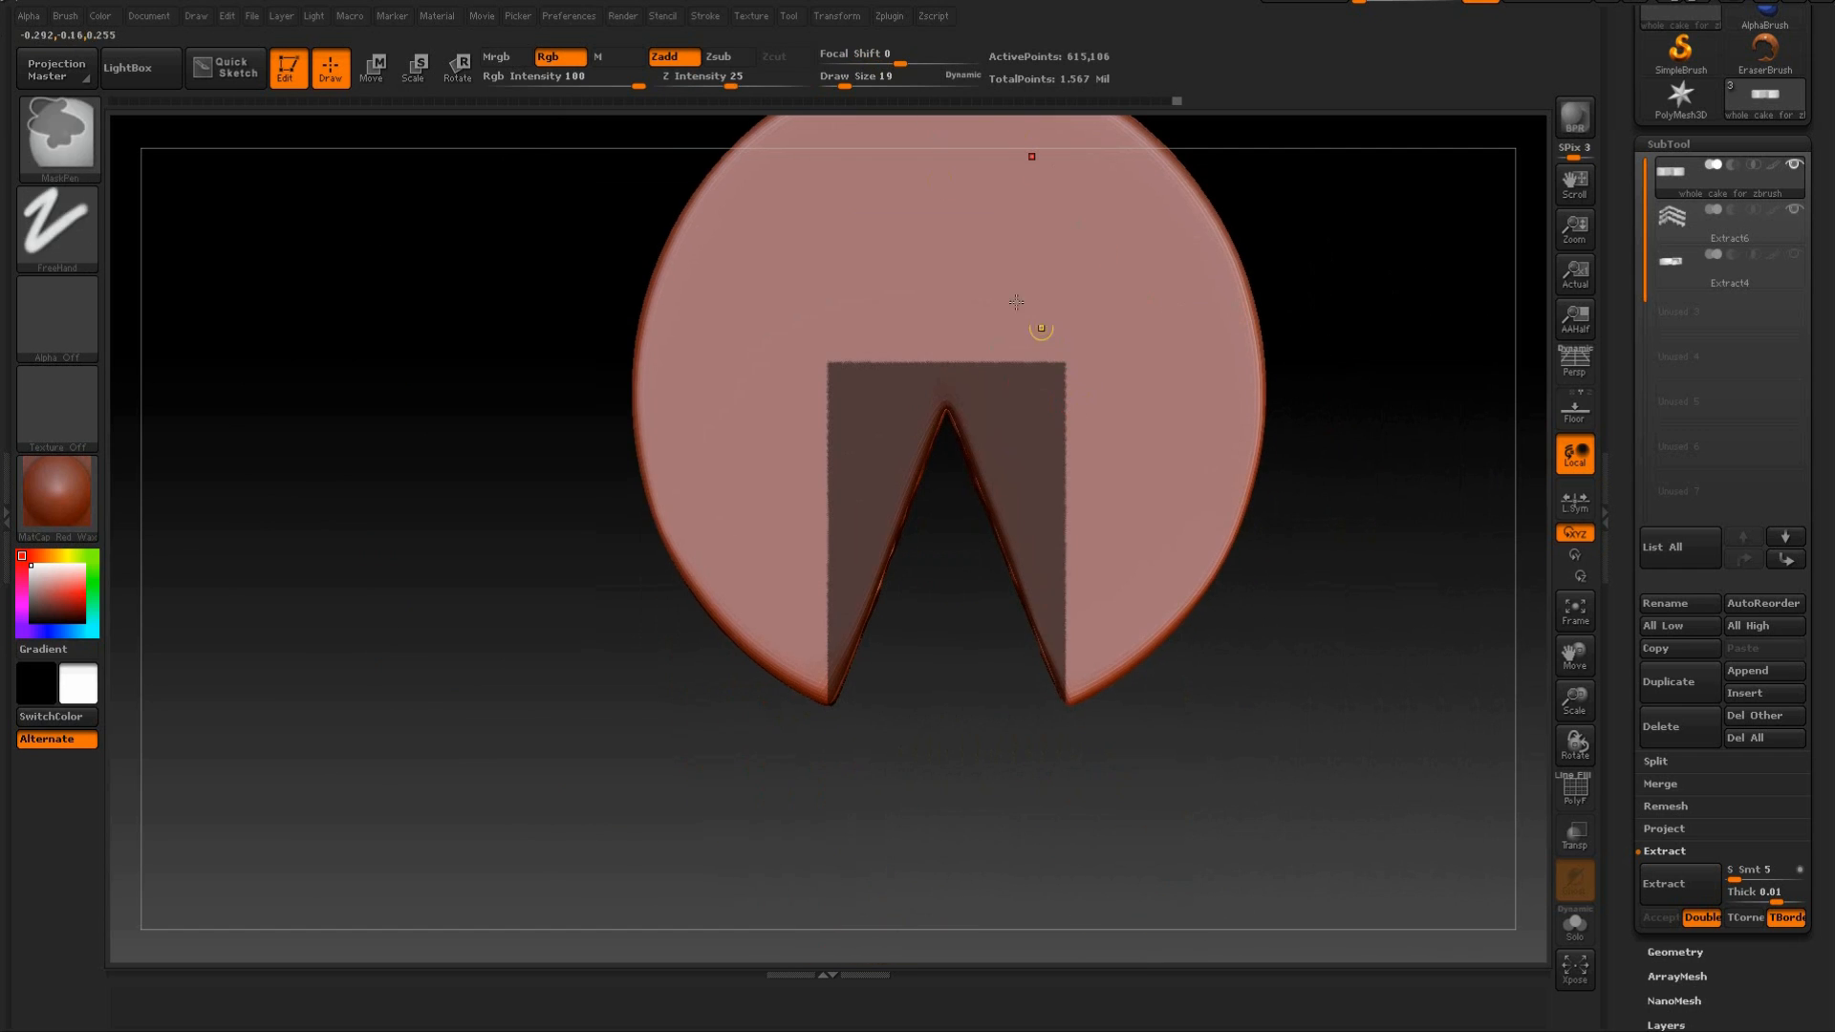
Erase the leftover mask from the top surface around the wedge, using draw size 140 for broad areas and 30 along the edges.
{"action": "left_click_drag", "start_coordinate": [845, 77], "coordinate": [893, 76]}
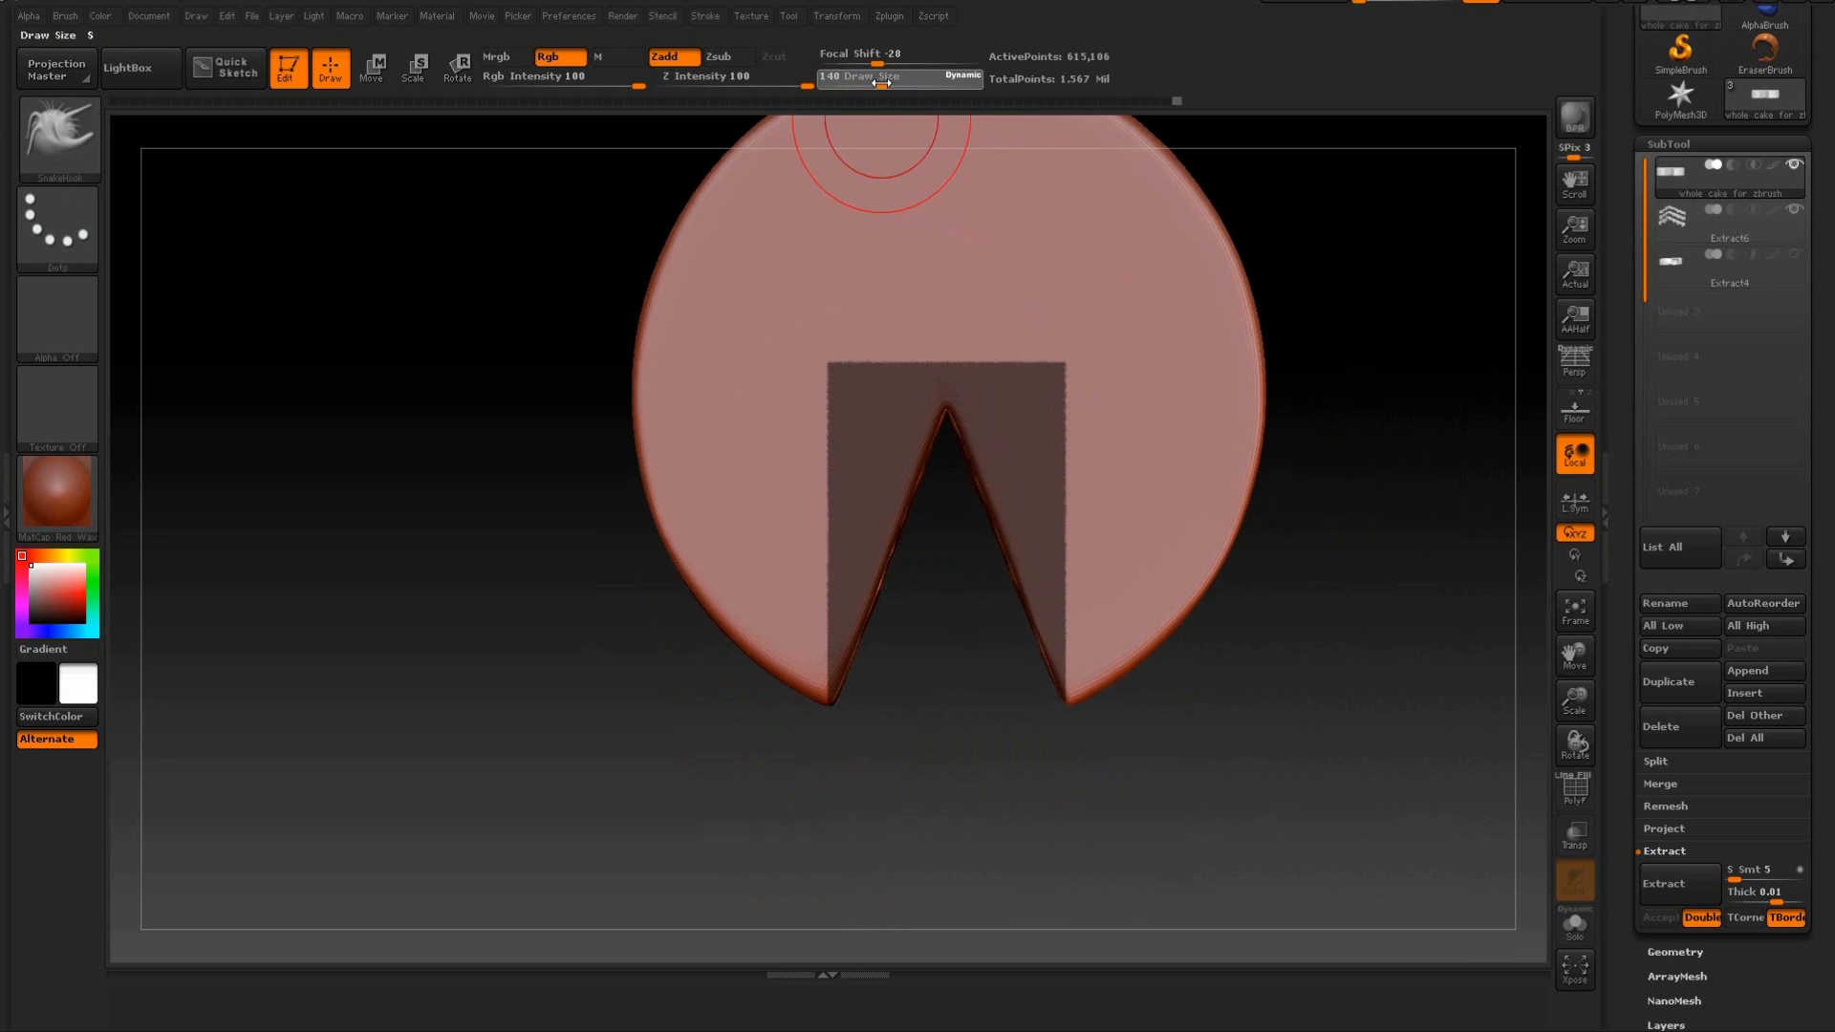
{"action": "mouse_move", "coordinate": [1090, 358]}
{"action": "left_mouse_down", "text": "ctrl+alt"}
{"action": "mouse_move", "coordinate": [1107, 416]}
{"action": "mouse_move", "coordinate": [1062, 368]}
{"action": "mouse_move", "coordinate": [913, 307]}
{"action": "mouse_move", "coordinate": [868, 359]}
{"action": "mouse_move", "coordinate": [824, 479]}
{"action": "left_mouse_up", "text": "ctrl+alt"}
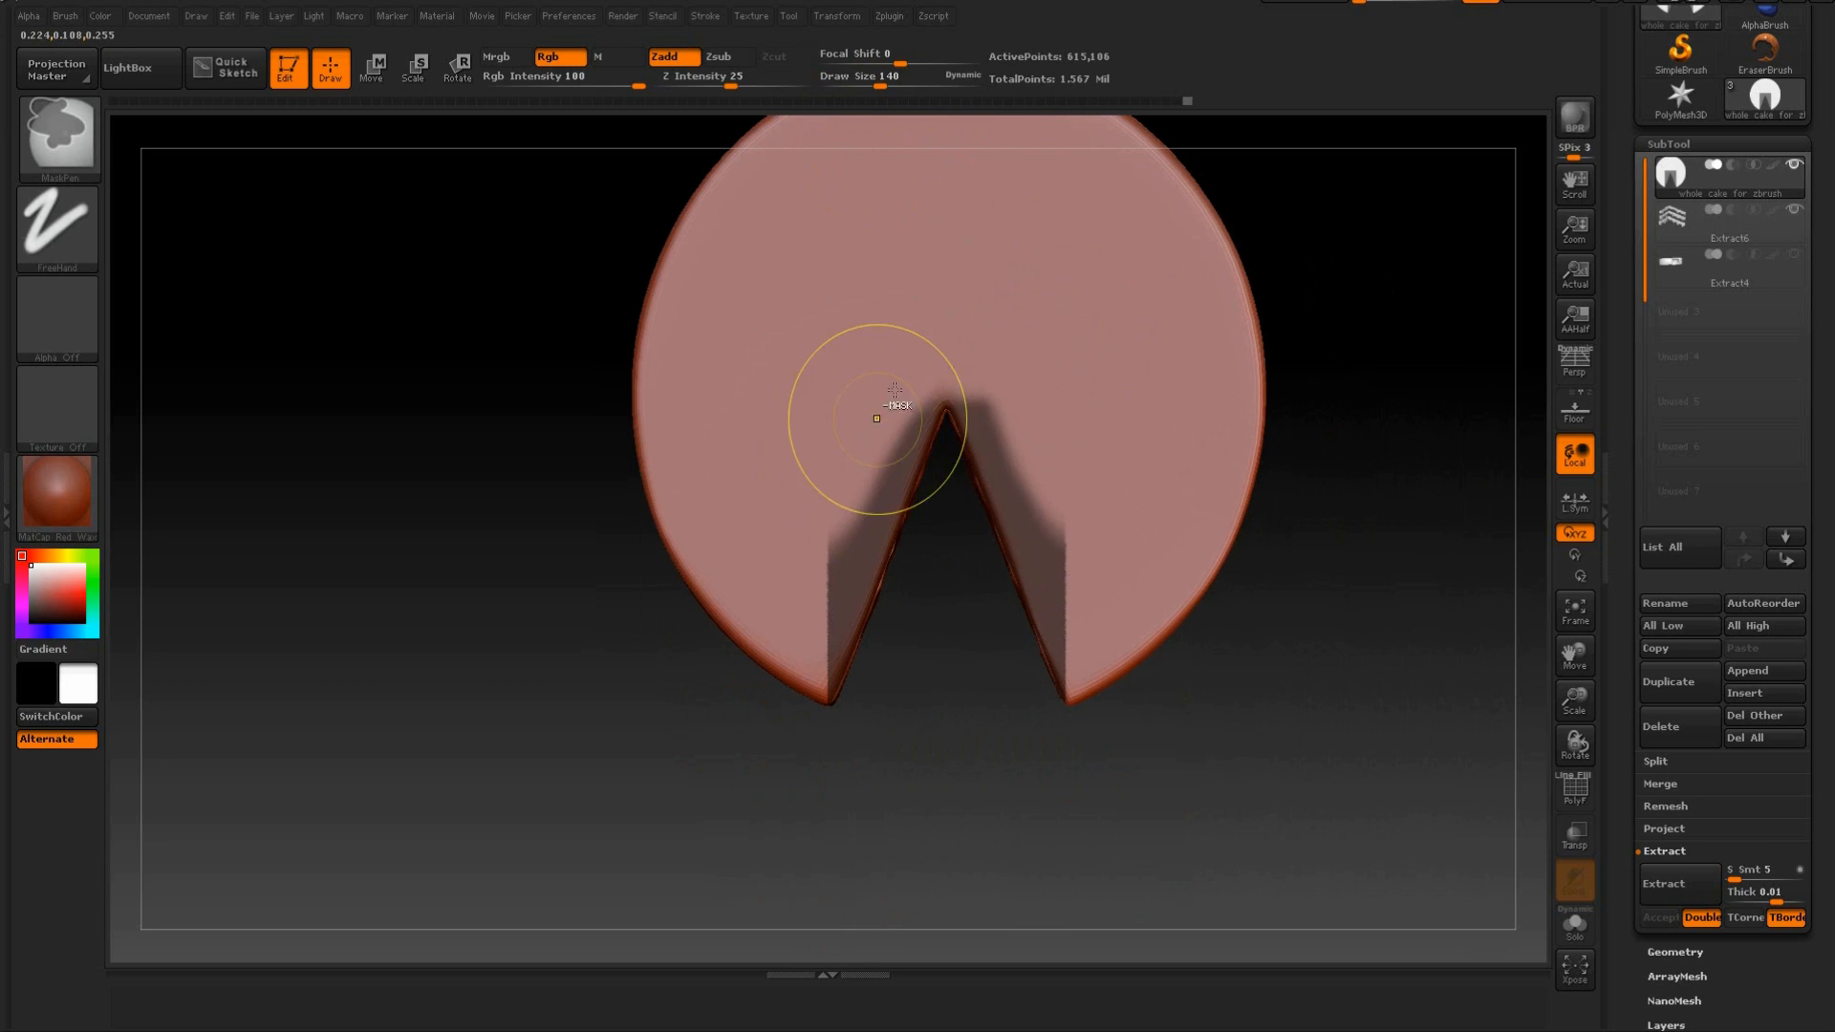
{"action": "left_click_drag", "start_coordinate": [878, 77], "coordinate": [856, 76]}
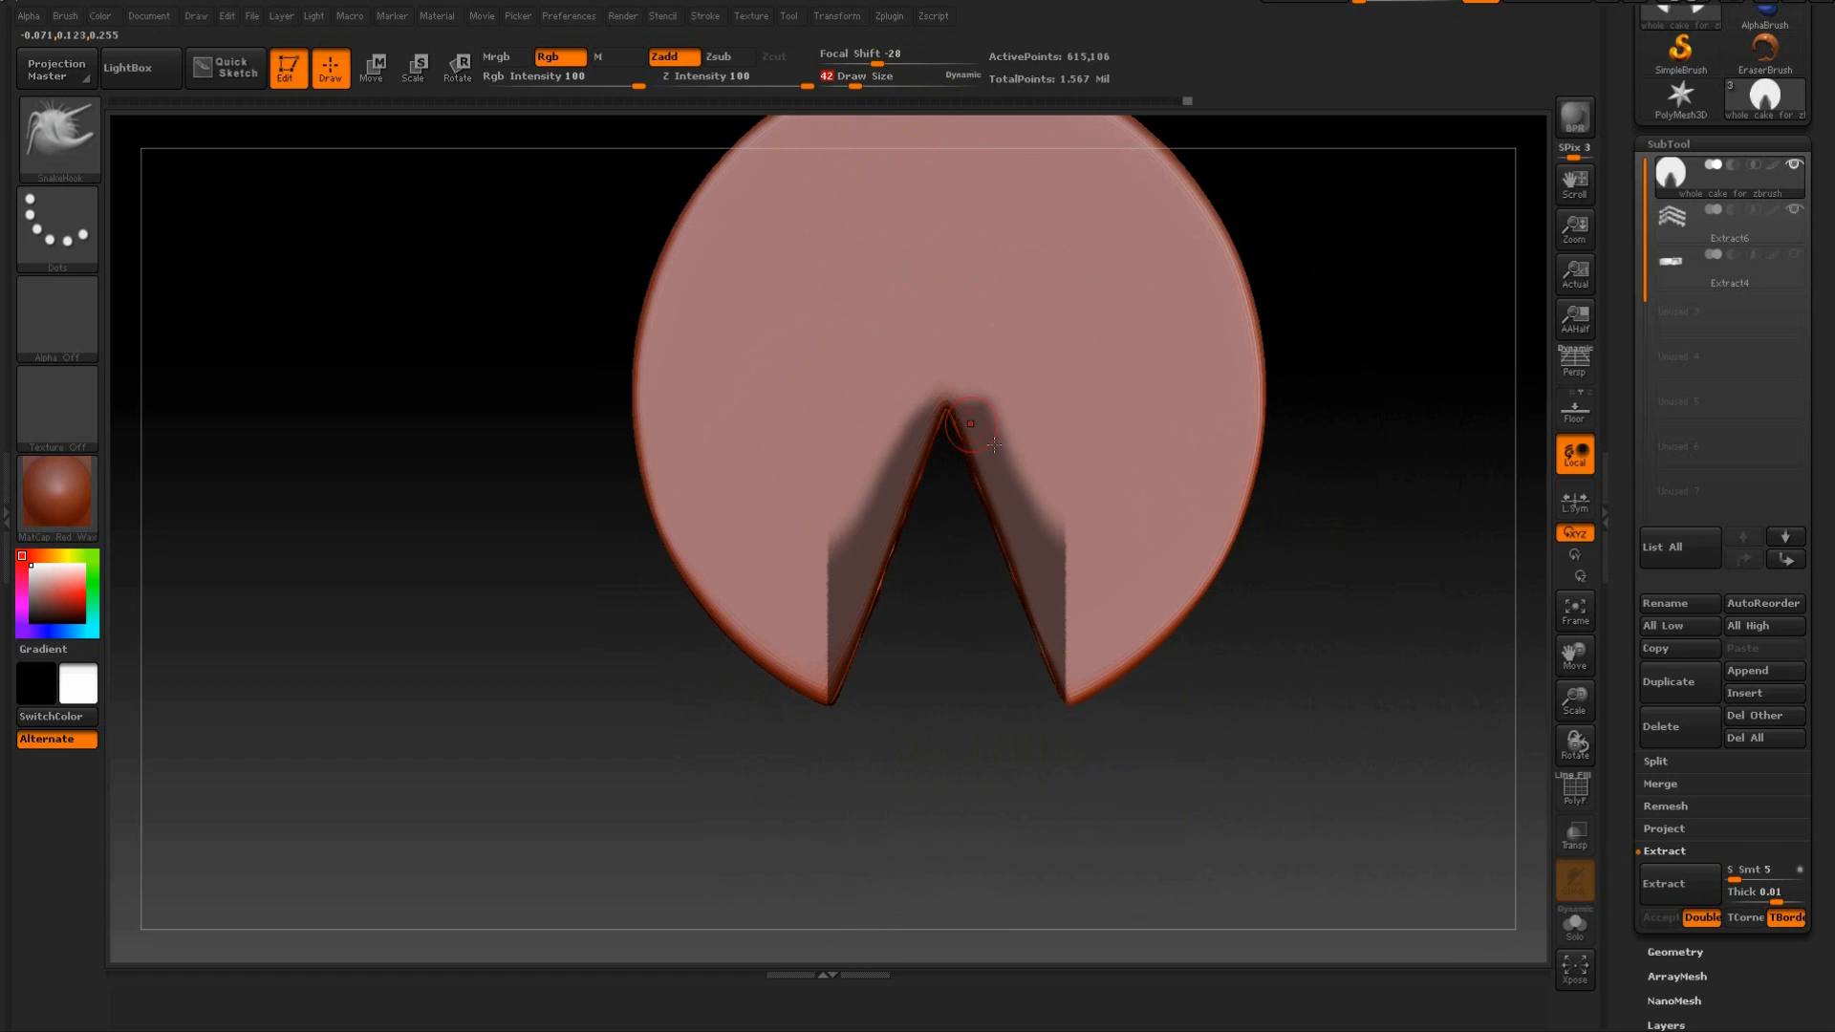
{"action": "mouse_move", "coordinate": [979, 409]}
{"action": "left_mouse_down", "text": "ctrl+alt"}
{"action": "mouse_move", "coordinate": [1088, 597]}
{"action": "mouse_move", "coordinate": [1054, 615]}
{"action": "mouse_move", "coordinate": [1058, 646]}
{"action": "mouse_move", "coordinate": [1039, 604]}
{"action": "left_mouse_up", "text": "ctrl+alt"}
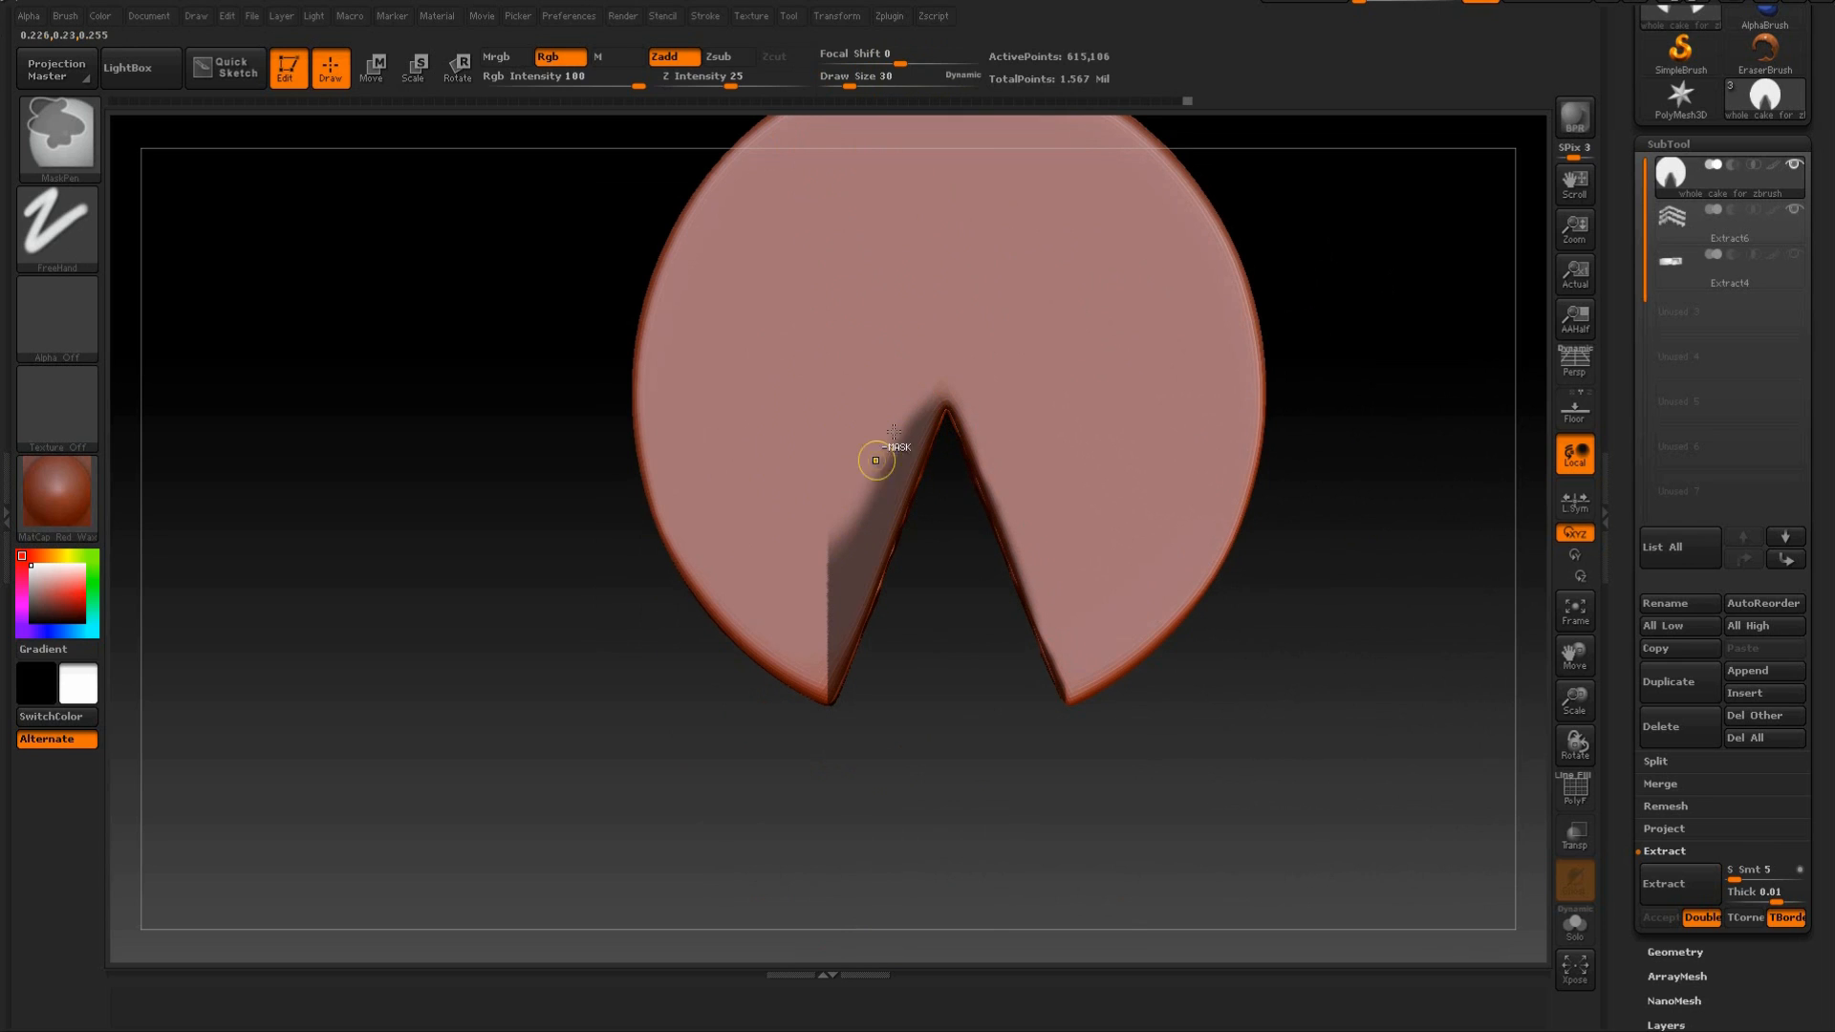
{"action": "mouse_move", "coordinate": [874, 478]}
{"action": "left_mouse_down", "text": "ctrl+alt"}
{"action": "mouse_move", "coordinate": [839, 574]}
{"action": "mouse_move", "coordinate": [815, 575]}
{"action": "left_mouse_up", "text": "ctrl+alt"}
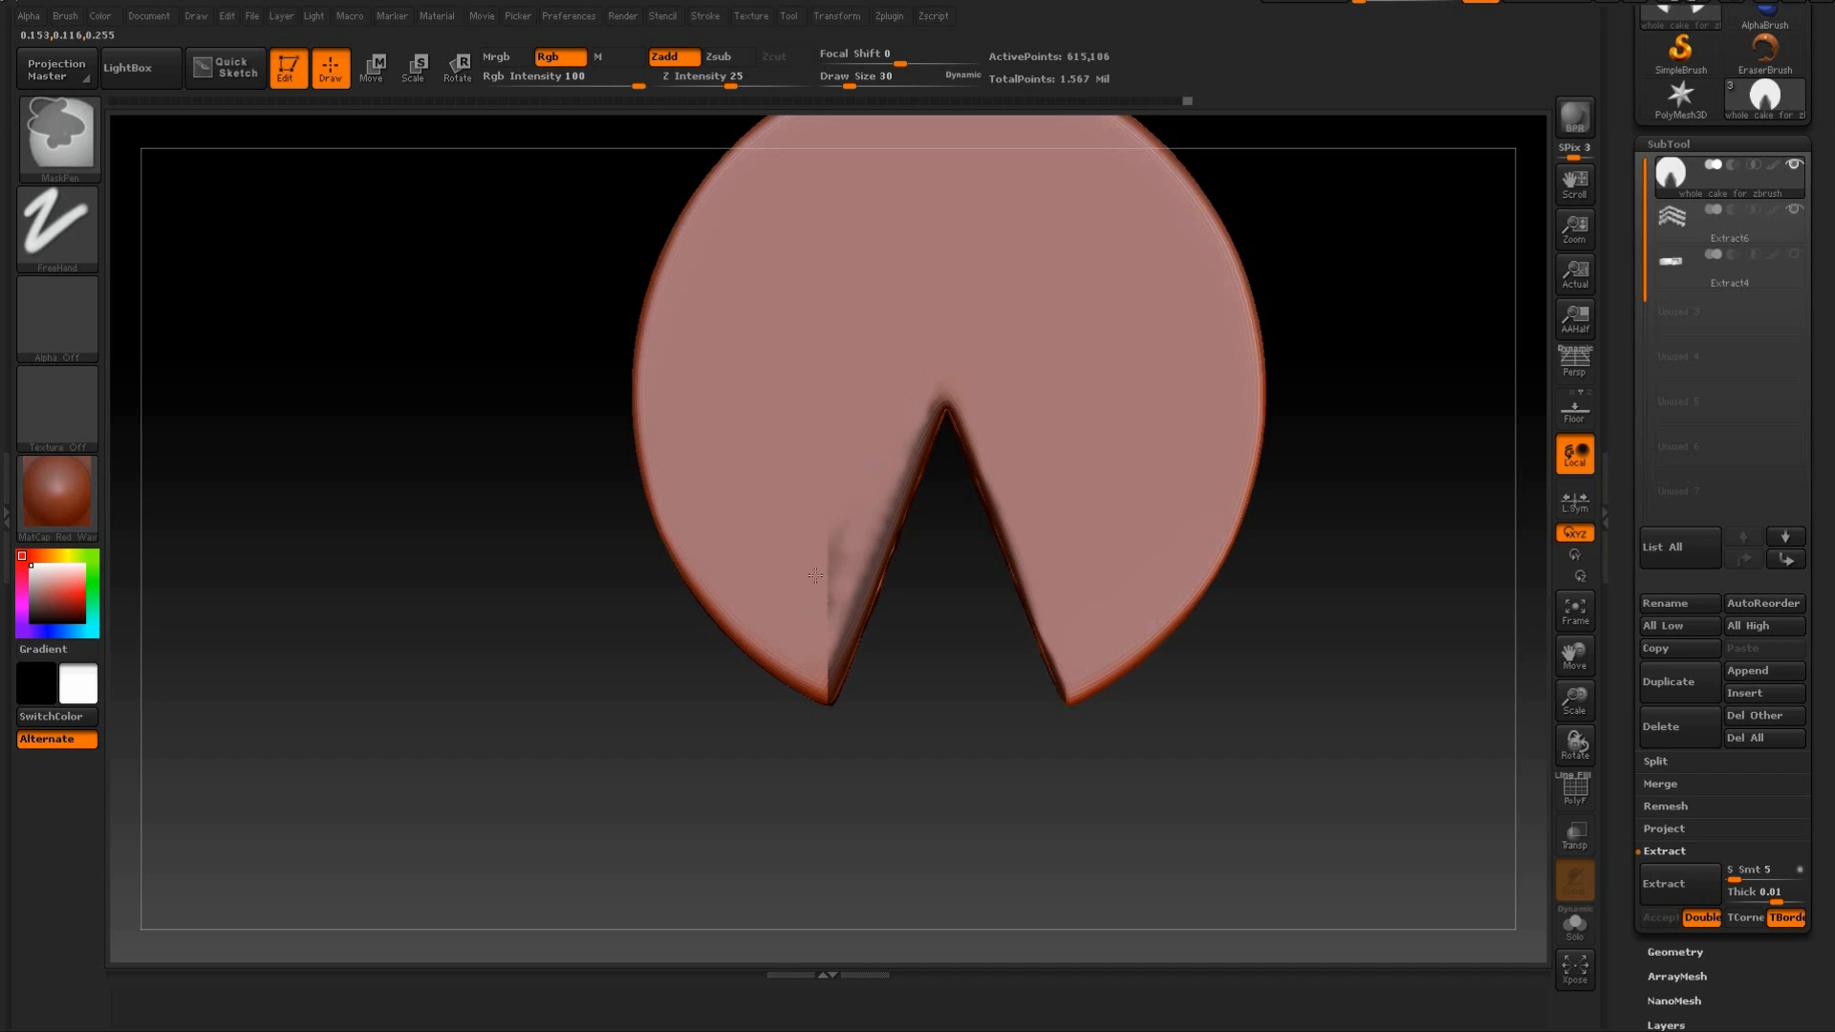
{"action": "mouse_move", "coordinate": [812, 646]}
{"action": "left_mouse_down", "text": "ctrl+alt"}
{"action": "mouse_move", "coordinate": [841, 612]}
{"action": "mouse_move", "coordinate": [823, 680]}
{"action": "left_mouse_up", "text": "ctrl+alt"}
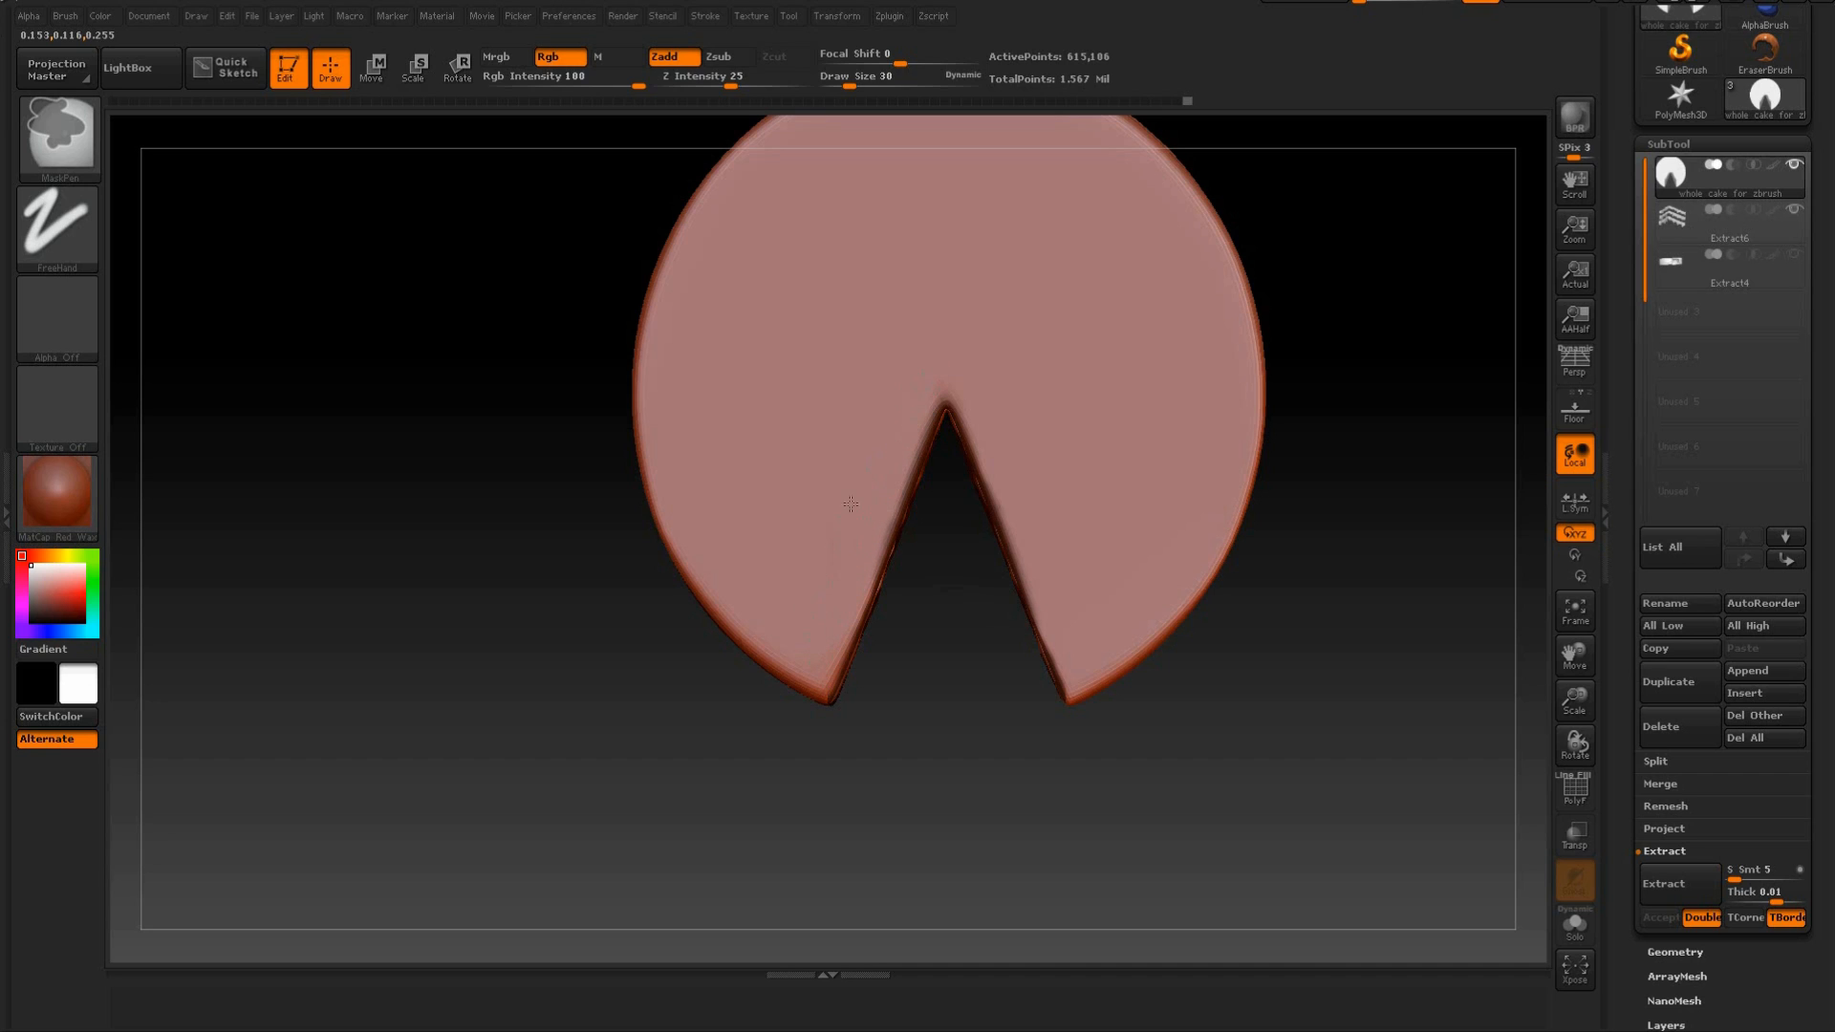
Erase the mask from the cake's underside around the wedge, using draw size 145 for broad areas and 35 close to the cut edges.
{"action": "left_click_drag", "start_coordinate": [941, 592], "coordinate": [927, 758]}
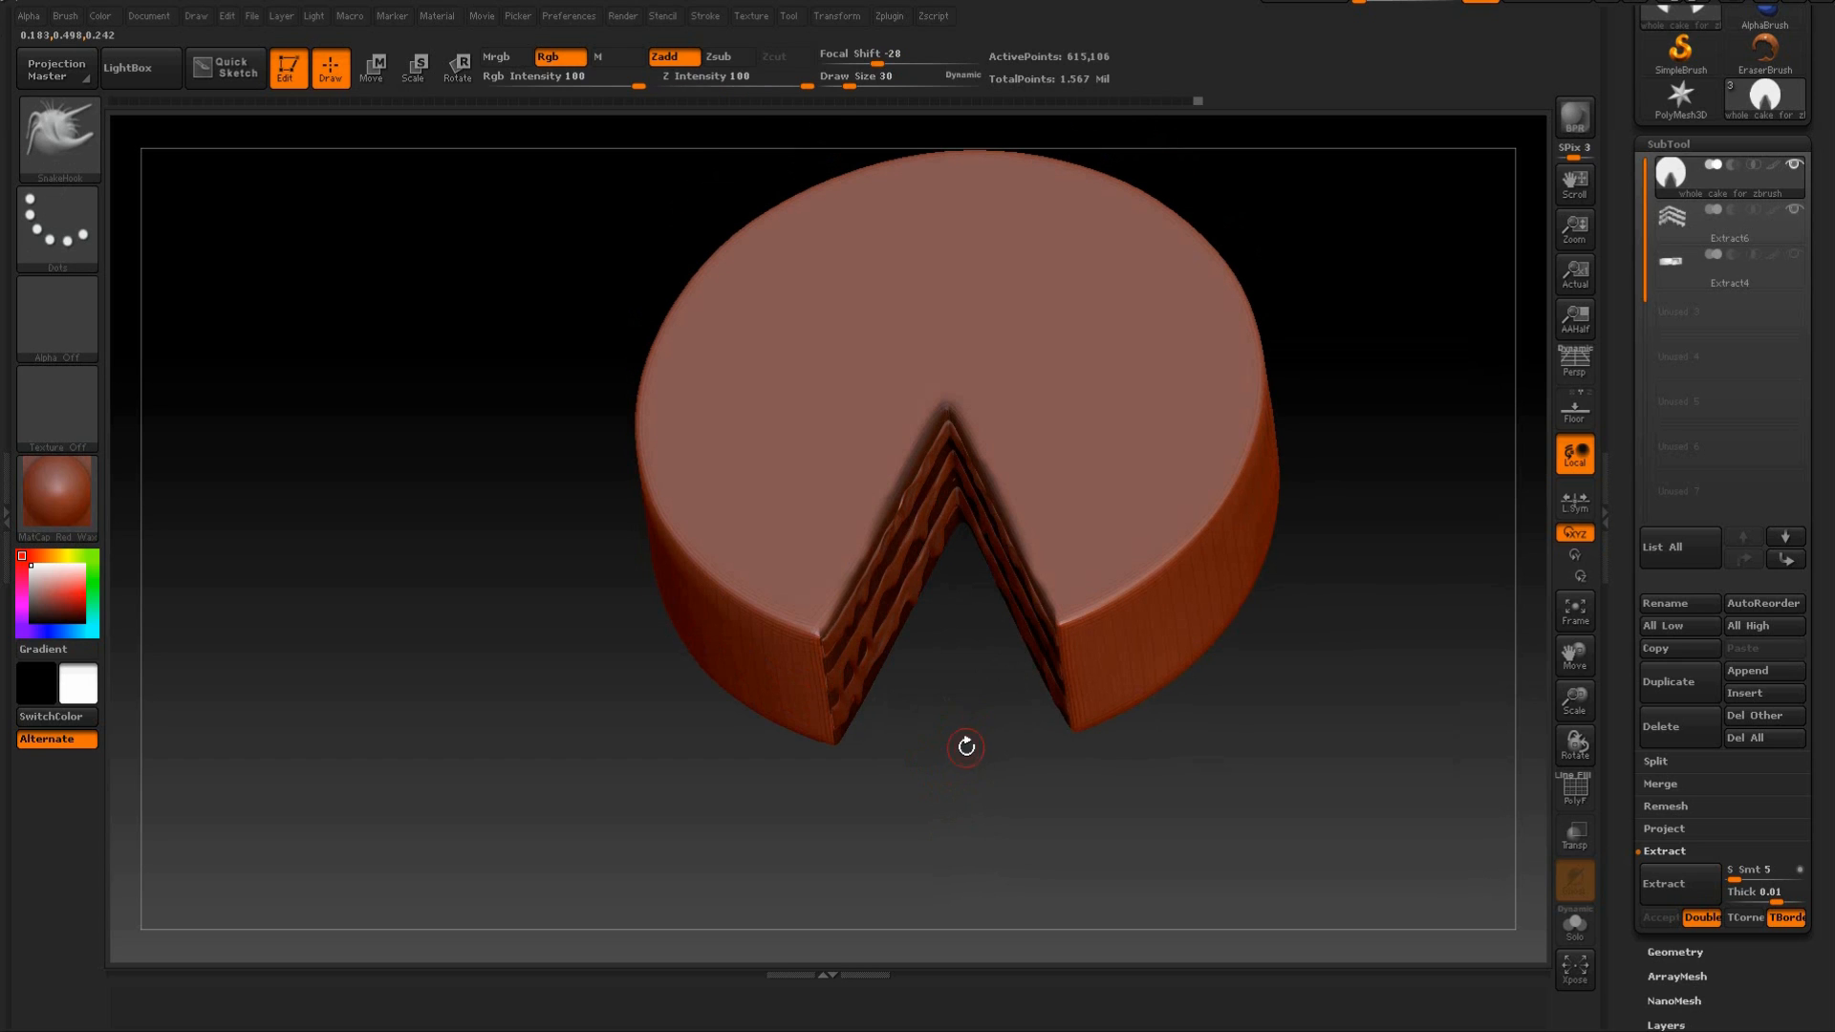
{"action": "mouse_move", "coordinate": [1066, 690]}
{"action": "left_mouse_down"}
{"action": "mouse_move", "coordinate": [1319, 643]}
{"action": "mouse_move", "coordinate": [1344, 500]}
{"action": "mouse_move", "coordinate": [1376, 443]}
{"action": "mouse_move", "coordinate": [1347, 378]}
{"action": "mouse_move", "coordinate": [1371, 610]}
{"action": "left_mouse_up"}
{"action": "mouse_move", "coordinate": [1116, 469]}
{"action": "left_mouse_down", "text": "ctrl+alt"}
{"action": "mouse_move", "coordinate": [1107, 613]}
{"action": "mouse_move", "coordinate": [1070, 659]}
{"action": "mouse_move", "coordinate": [1028, 564]}
{"action": "mouse_move", "coordinate": [1013, 656]}
{"action": "mouse_move", "coordinate": [1074, 419]}
{"action": "left_mouse_up", "text": "ctrl+alt"}
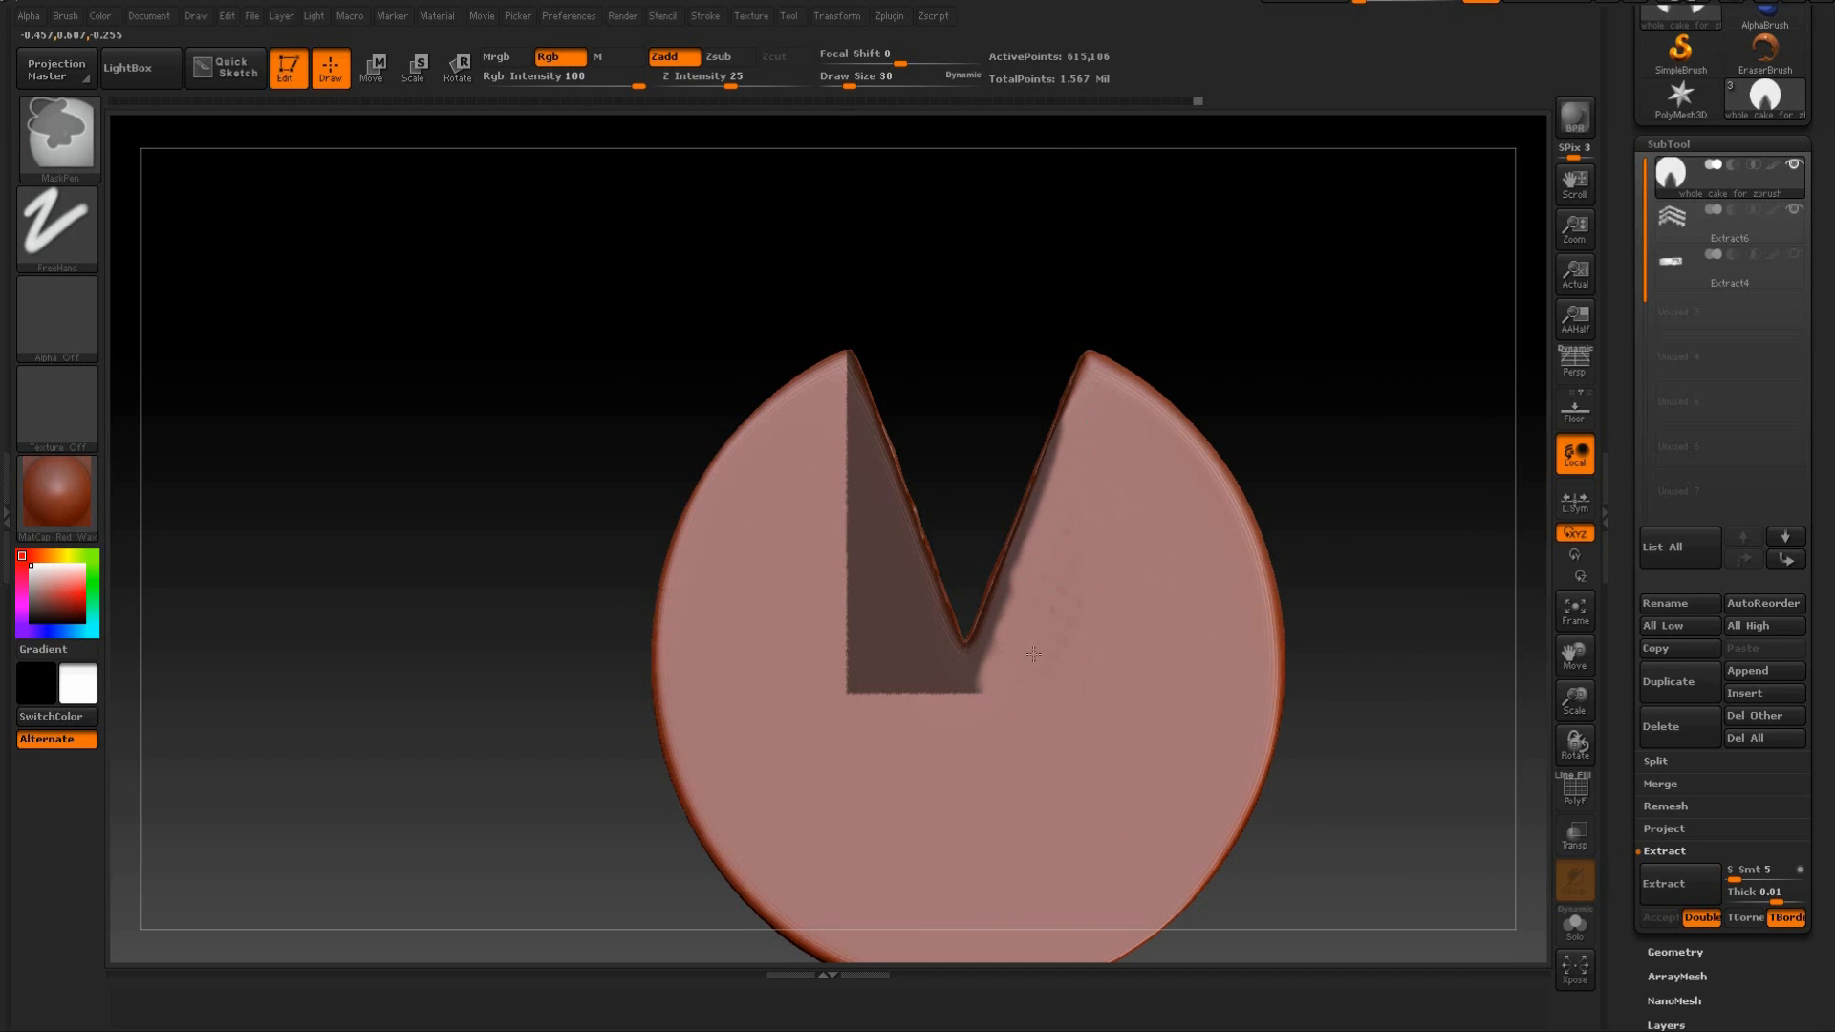
{"action": "left_click_drag", "start_coordinate": [853, 85], "coordinate": [881, 86]}
{"action": "left_click_drag", "start_coordinate": [1154, 612], "coordinate": [1075, 647], "text": "ctrl+alt"}
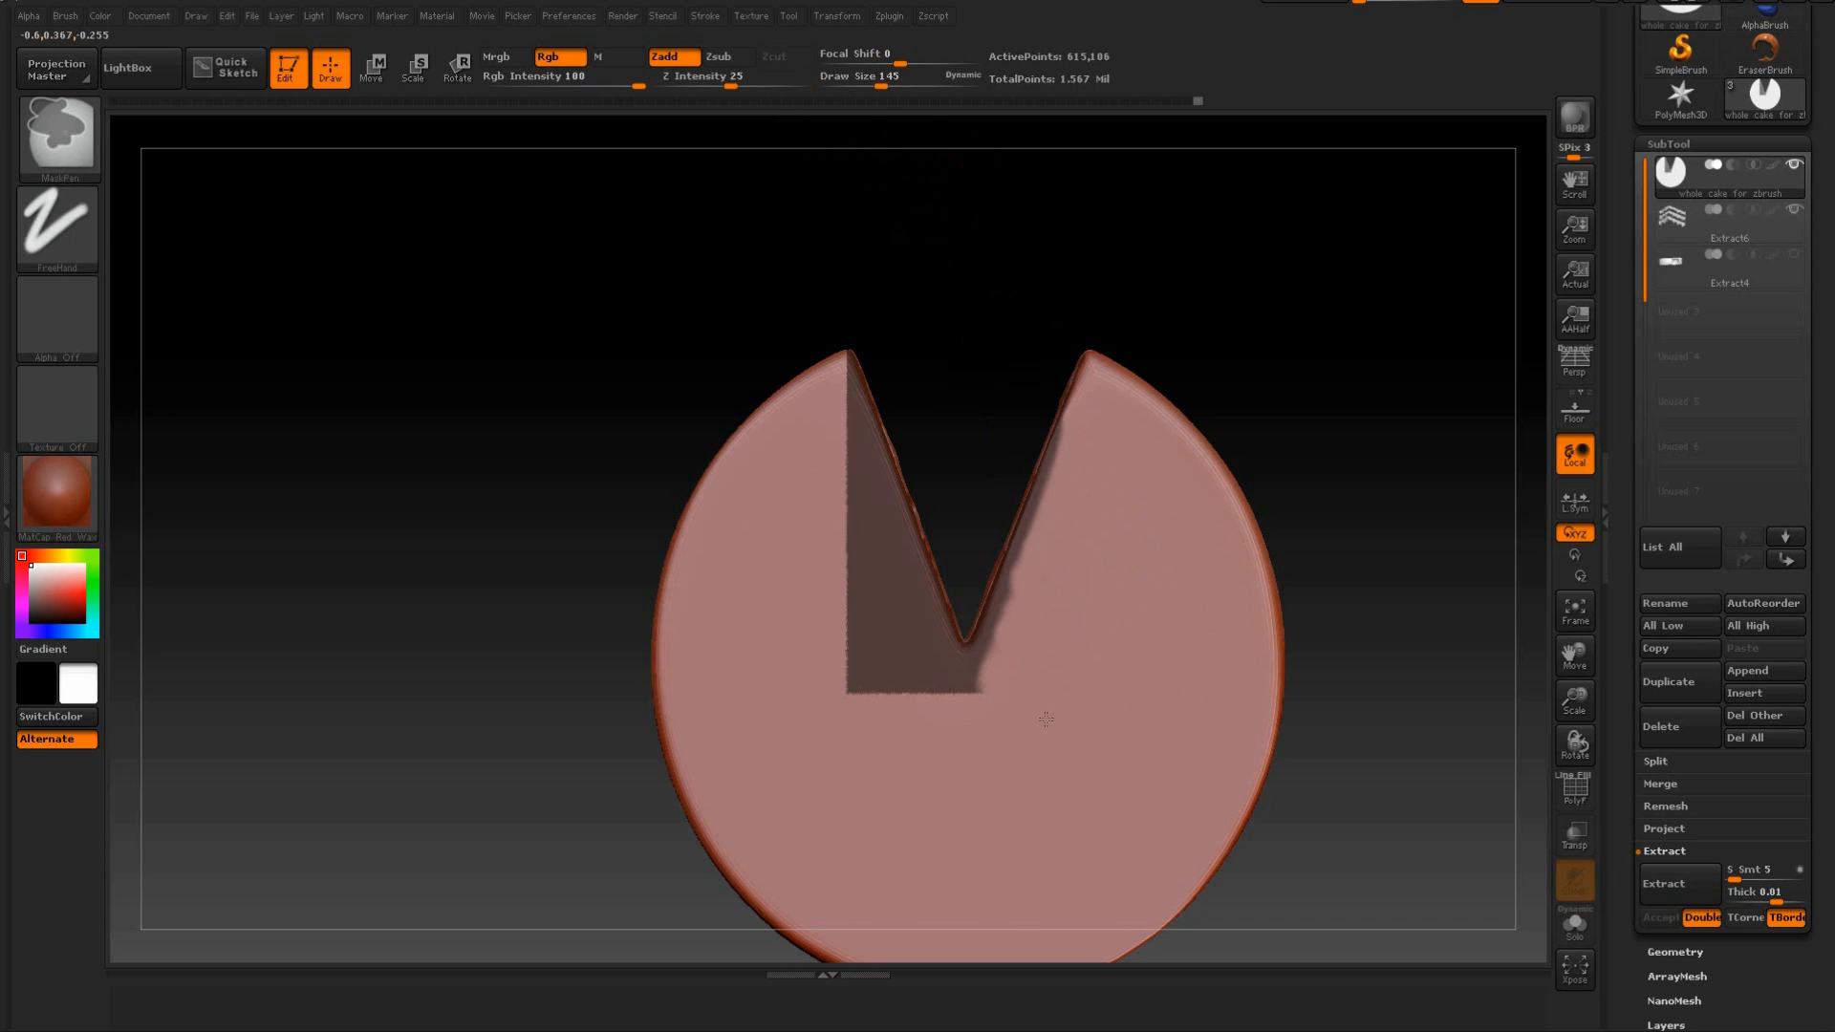
{"action": "mouse_move", "coordinate": [948, 789]}
{"action": "left_mouse_down", "text": "ctrl+alt"}
{"action": "mouse_move", "coordinate": [908, 673]}
{"action": "mouse_move", "coordinate": [848, 697]}
{"action": "left_mouse_up", "text": "ctrl+alt"}
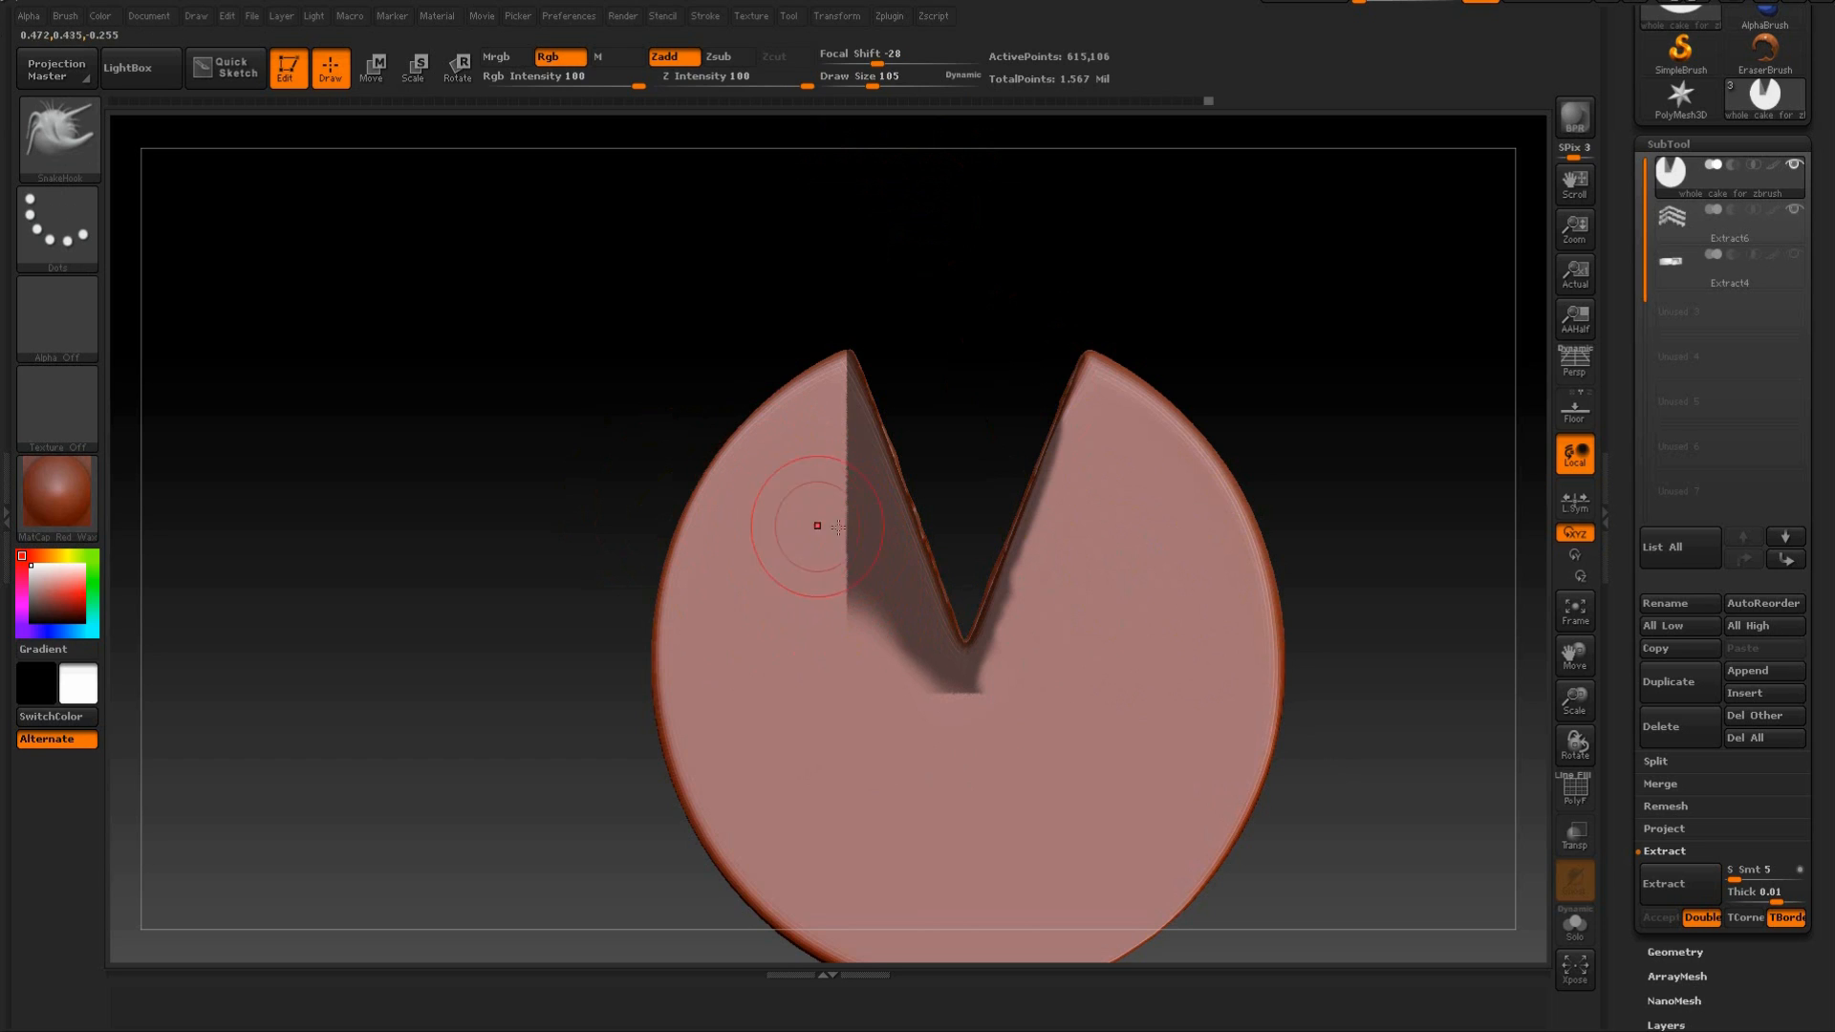
{"action": "mouse_move", "coordinate": [823, 565]}
{"action": "left_mouse_down", "text": "ctrl+alt"}
{"action": "mouse_move", "coordinate": [830, 581]}
{"action": "mouse_move", "coordinate": [816, 493]}
{"action": "left_mouse_up", "text": "ctrl+alt"}
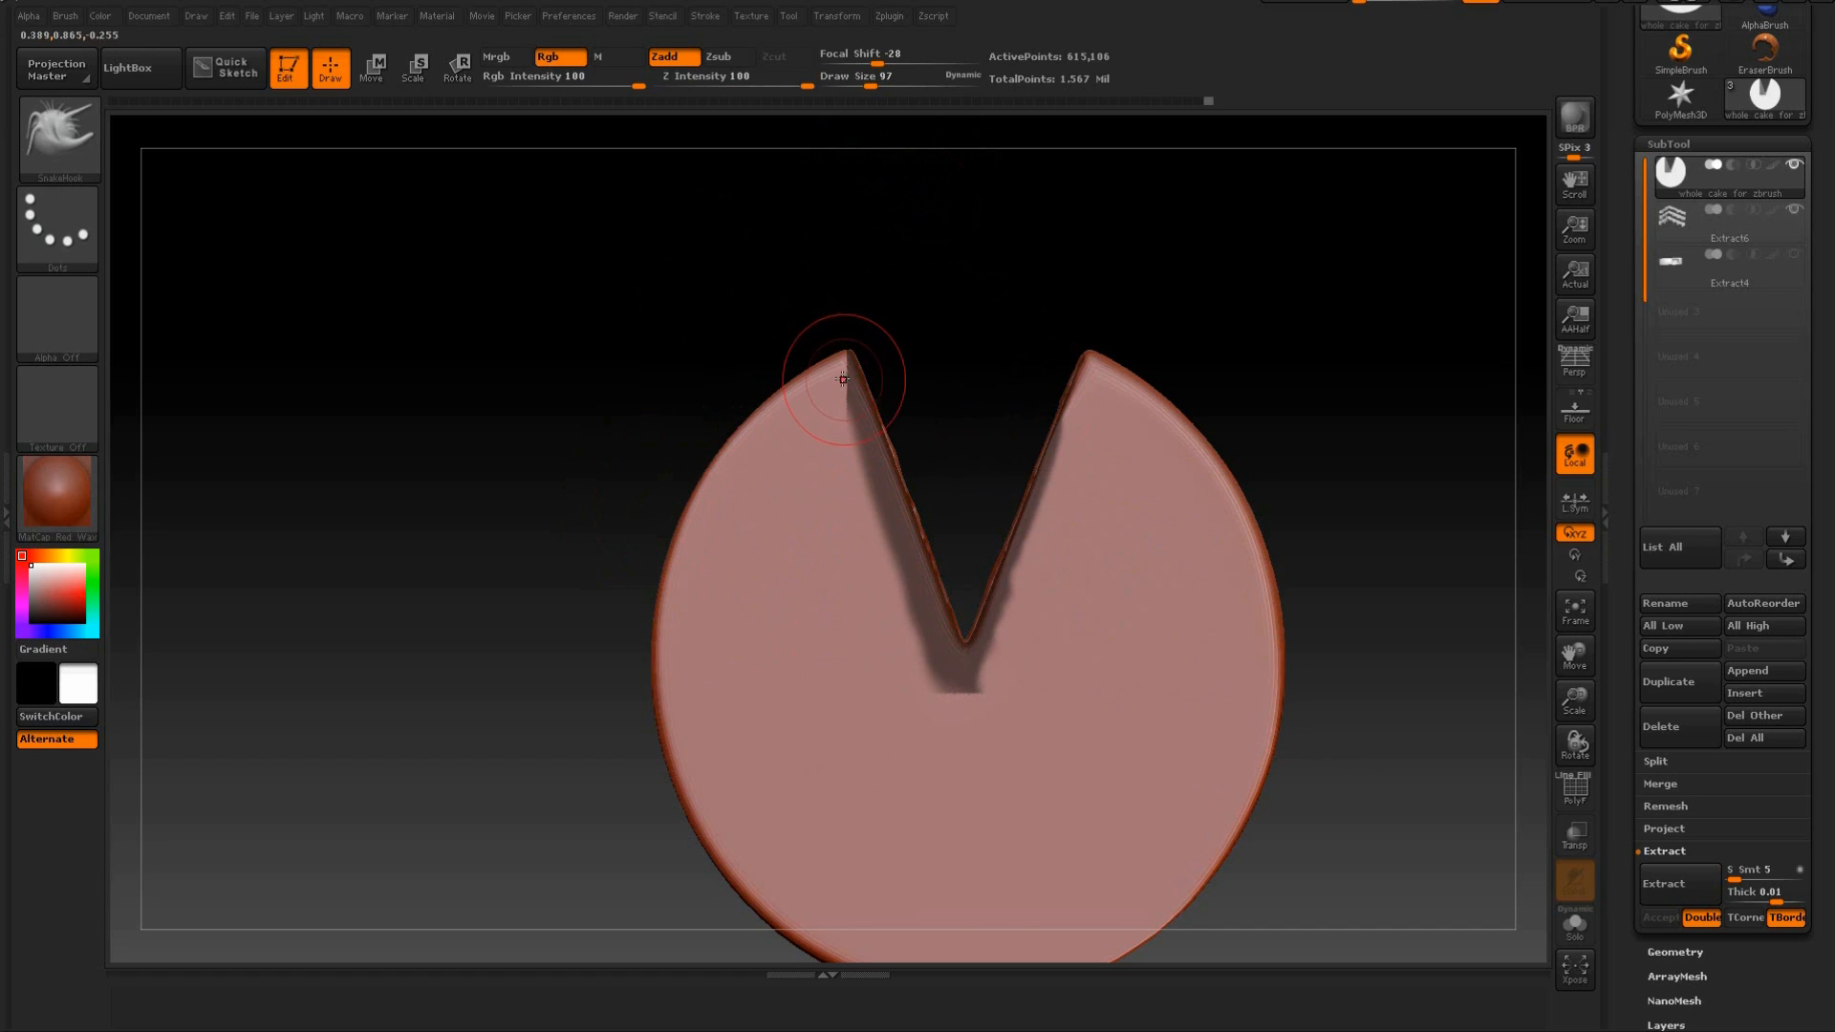
{"action": "left_click", "coordinate": [854, 81]}
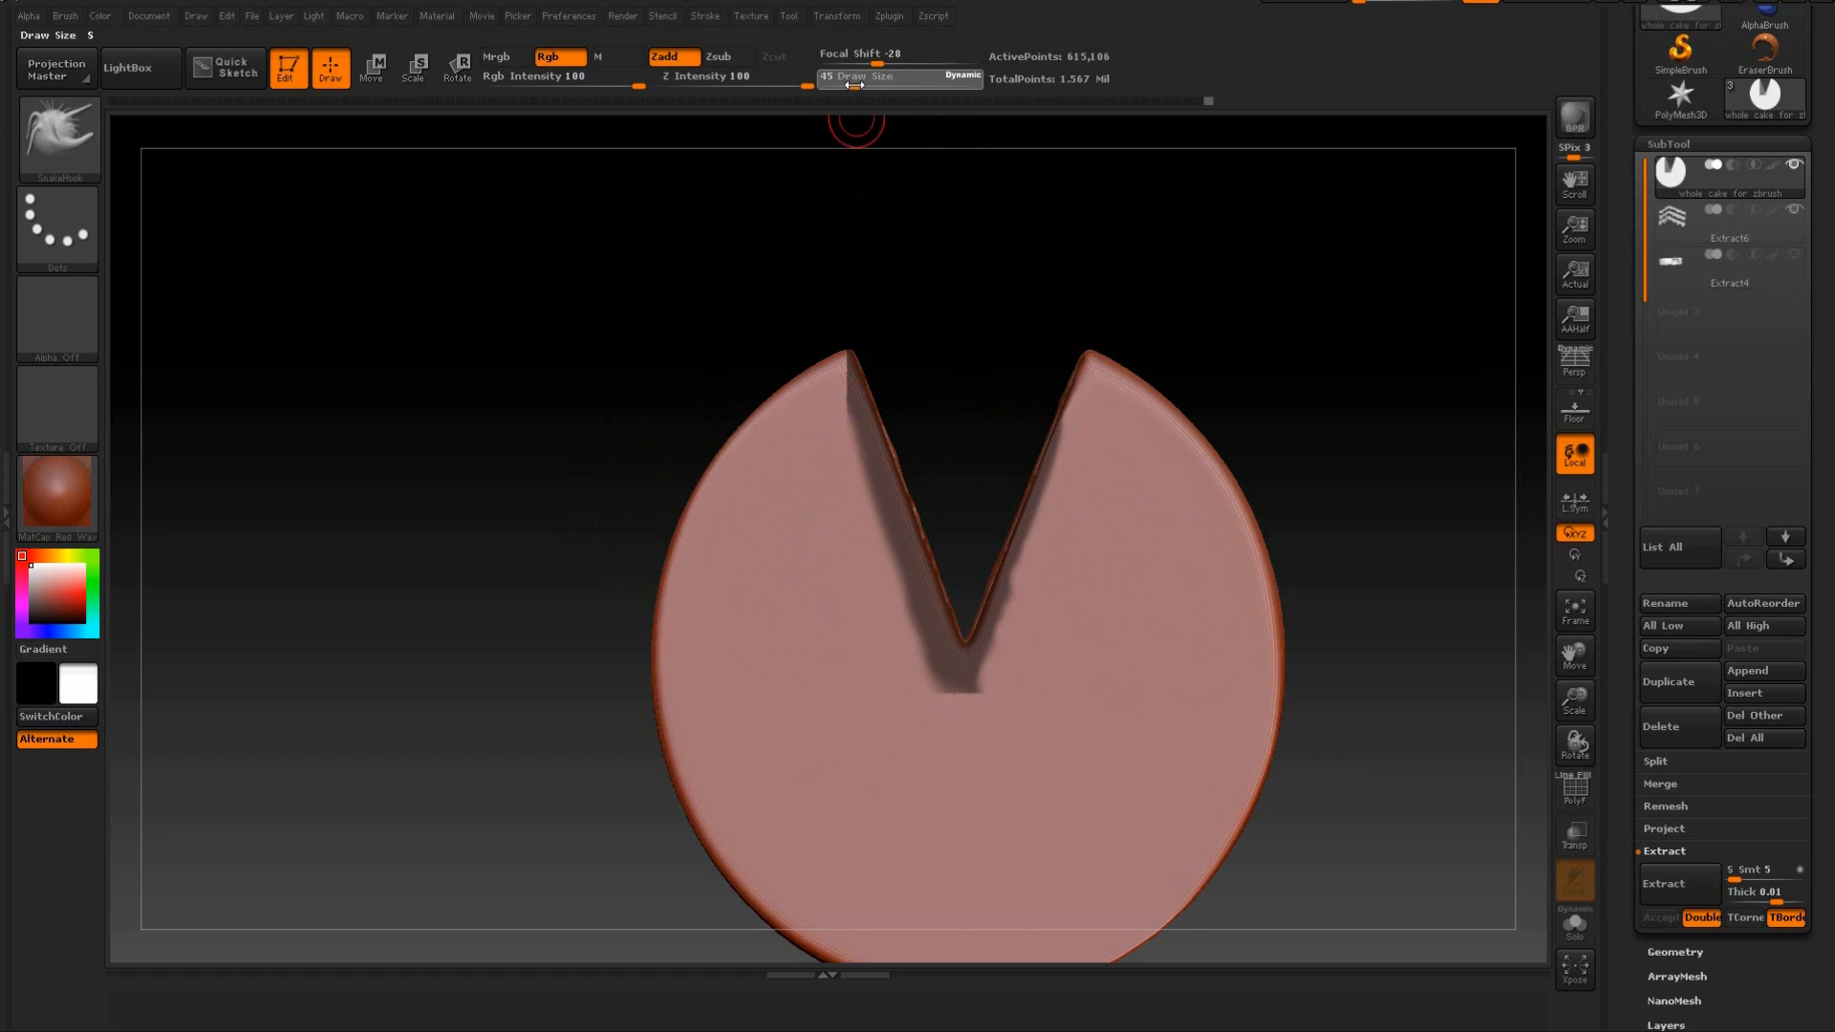
{"action": "left_click_drag", "start_coordinate": [883, 244], "coordinate": [883, 270]}
{"action": "mouse_move", "coordinate": [840, 402]}
{"action": "left_mouse_down", "text": "ctrl+alt"}
{"action": "mouse_move", "coordinate": [897, 573]}
{"action": "mouse_move", "coordinate": [865, 452]}
{"action": "left_mouse_up", "text": "ctrl+alt"}
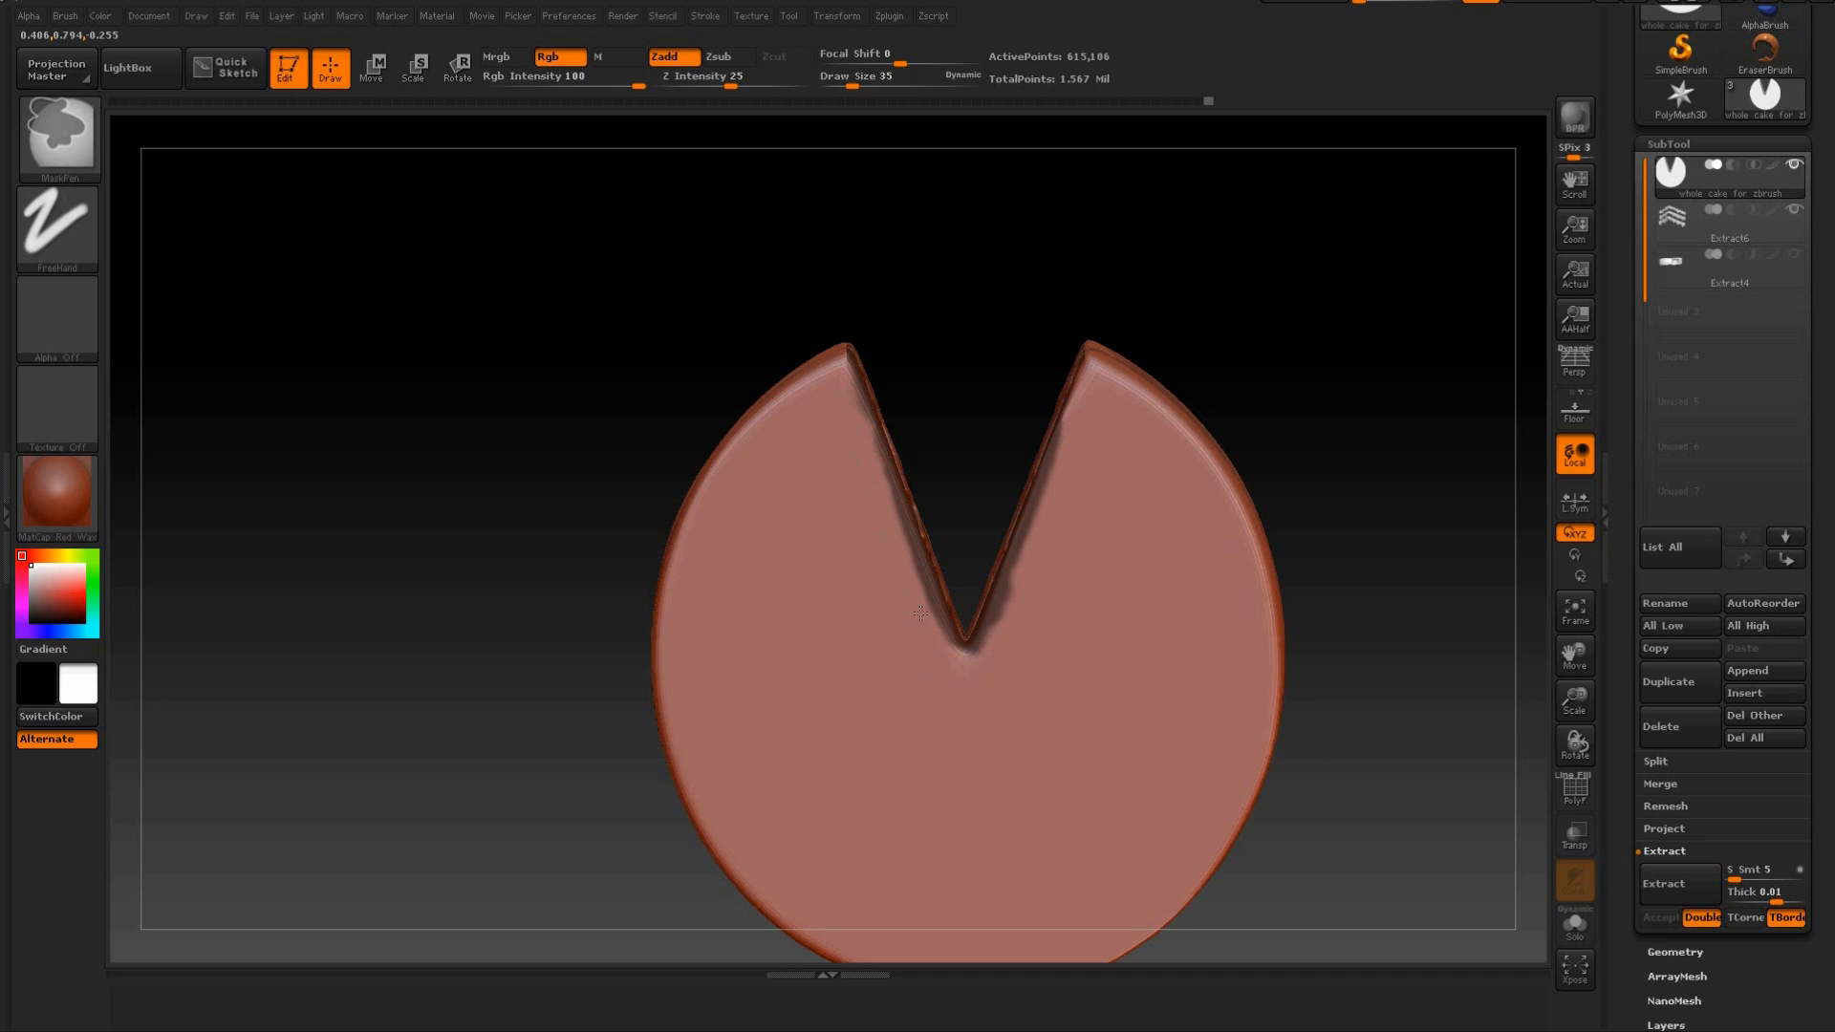
Hide the filling bands subtool and preview an extraction of the masked sponge strips with a thickness of 0.01.
{"action": "mouse_move", "coordinate": [1303, 278]}
{"action": "left_mouse_down"}
{"action": "mouse_move", "coordinate": [1344, 341]}
{"action": "mouse_move", "coordinate": [1366, 338]}
{"action": "mouse_move", "coordinate": [1352, 328]}
{"action": "mouse_move", "coordinate": [1360, 479]}
{"action": "mouse_move", "coordinate": [1385, 463]}
{"action": "mouse_move", "coordinate": [1385, 417]}
{"action": "left_mouse_up"}
{"action": "left_click", "coordinate": [1795, 211]}
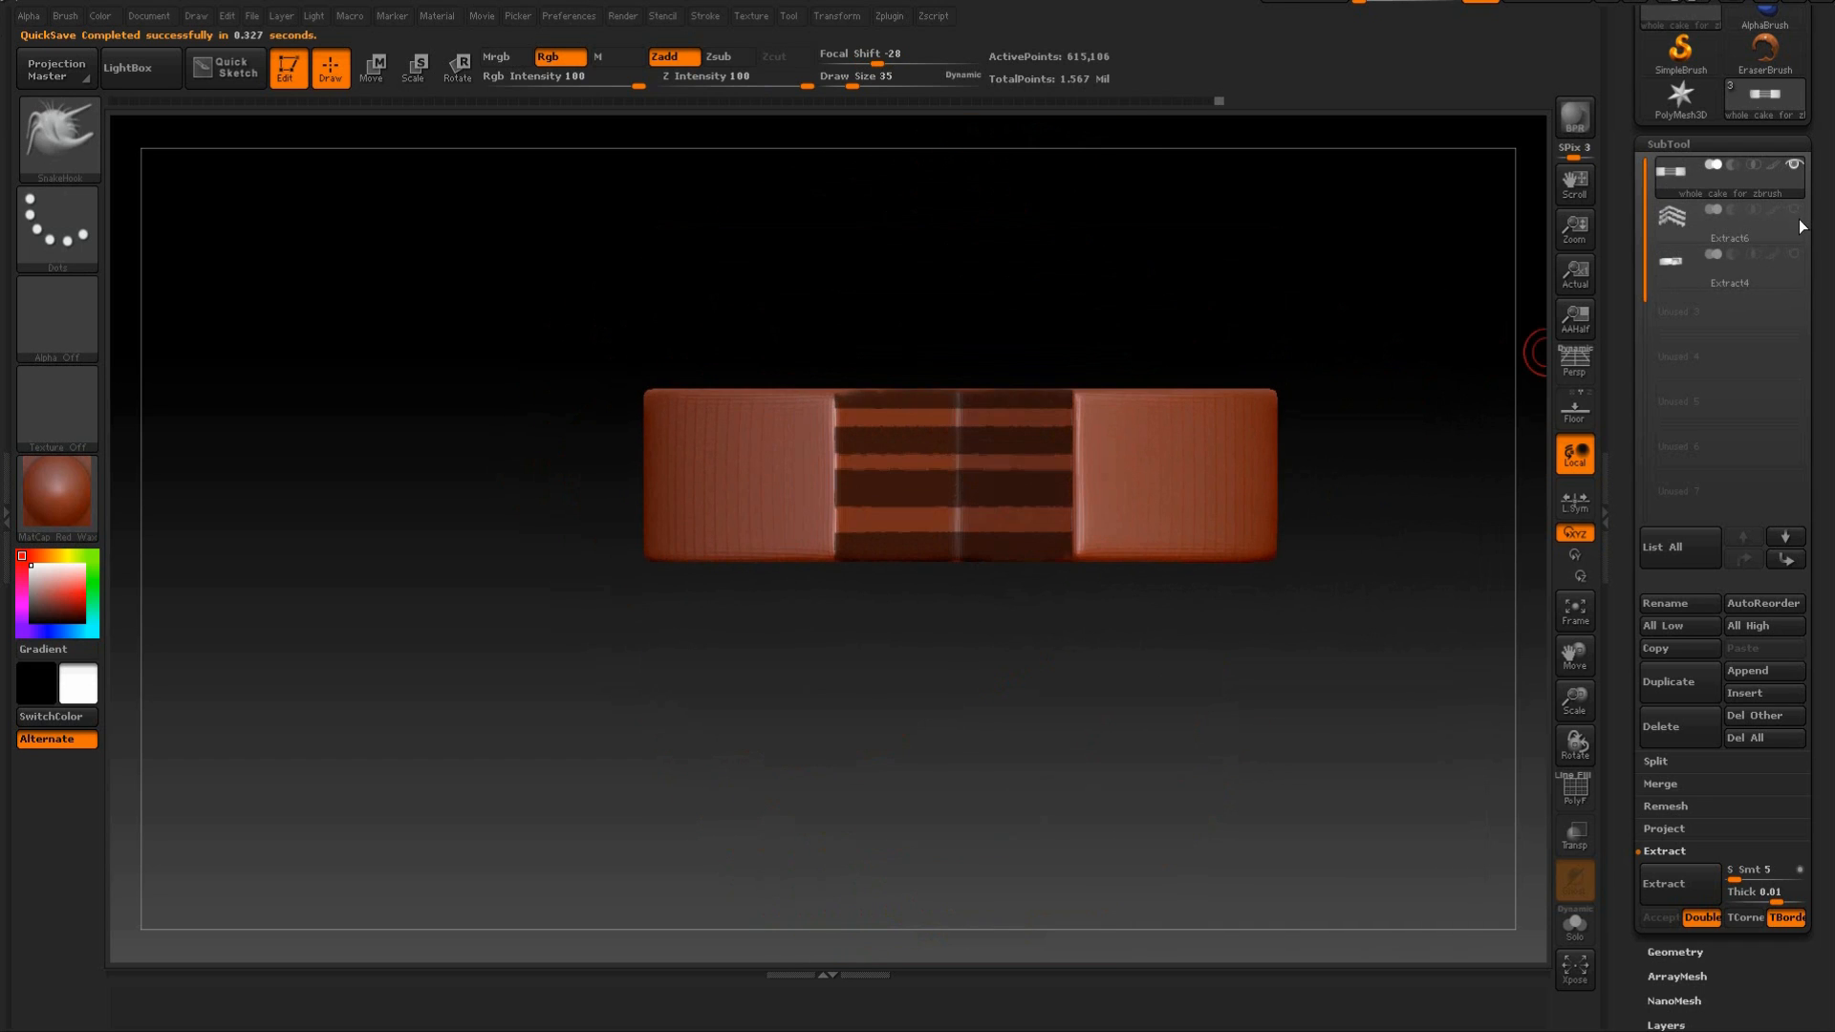
{"action": "left_click_drag", "start_coordinate": [1331, 288], "coordinate": [1312, 323]}
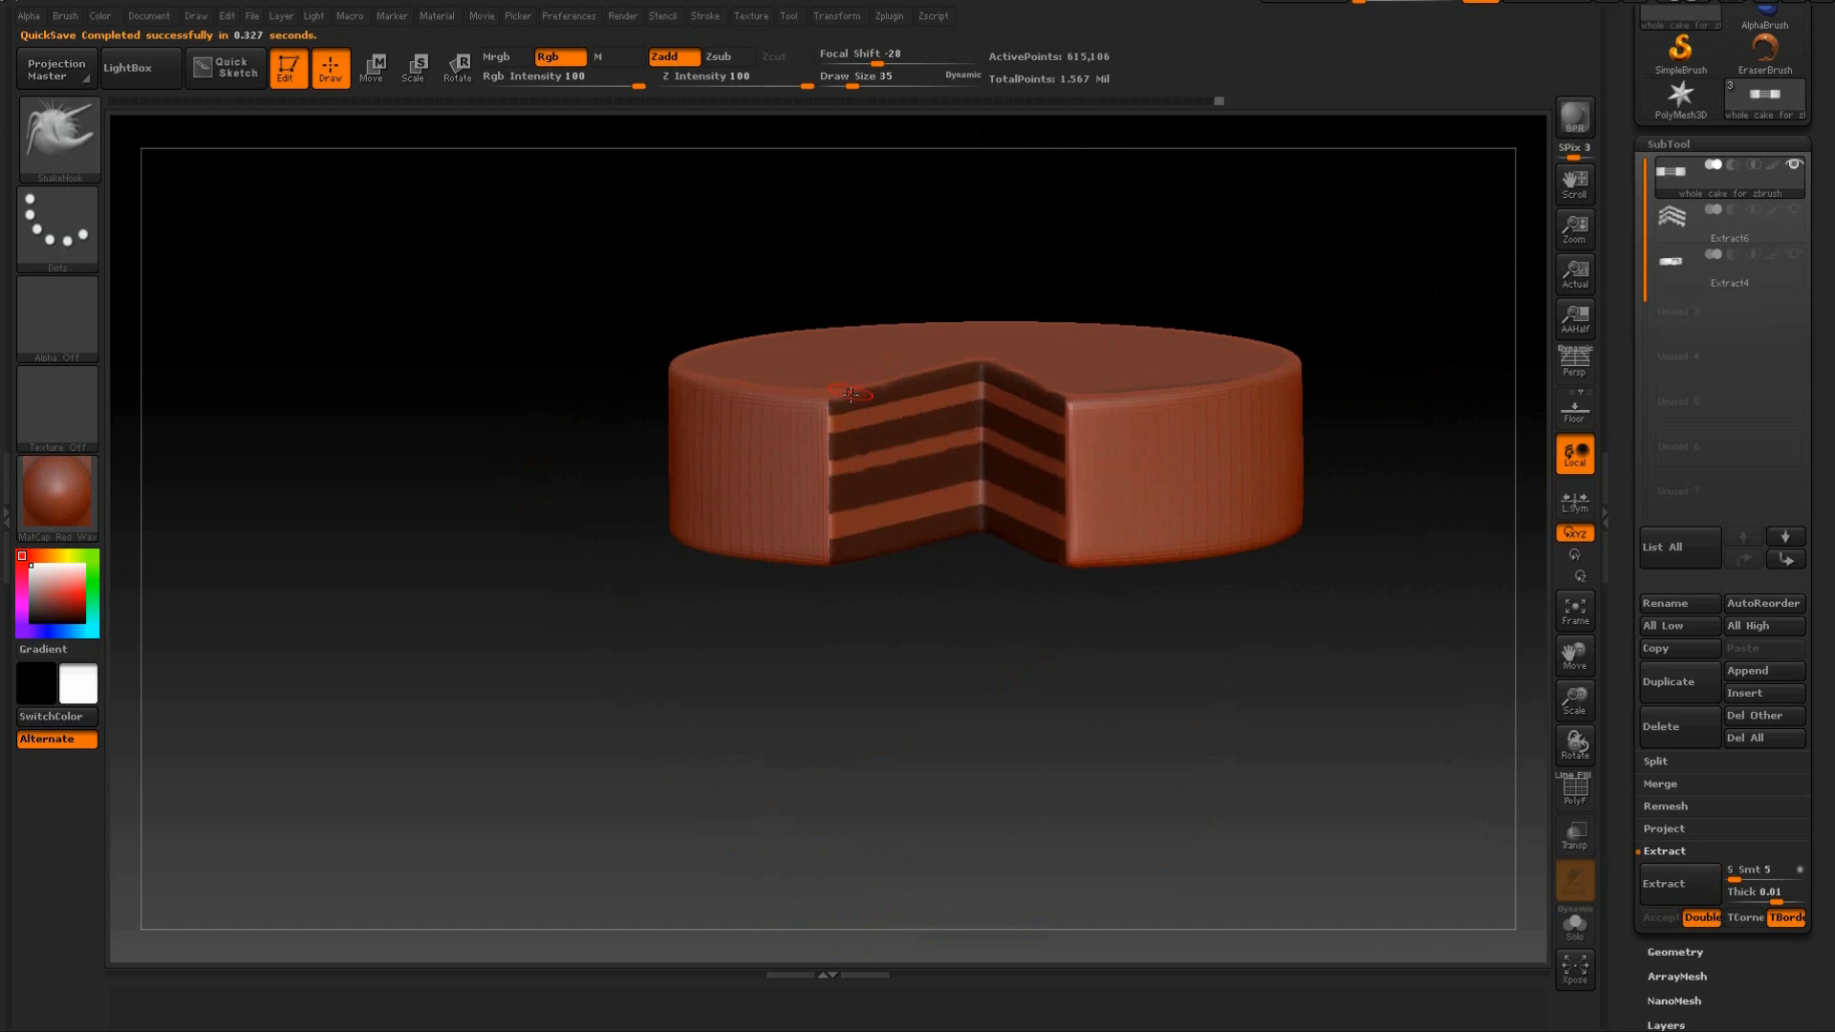
{"action": "key", "text": "ctrl"}
{"action": "mouse_move", "coordinate": [1281, 328]}
{"action": "left_mouse_down"}
{"action": "mouse_move", "coordinate": [1347, 262]}
{"action": "mouse_move", "coordinate": [1372, 335]}
{"action": "mouse_move", "coordinate": [1434, 288]}
{"action": "mouse_move", "coordinate": [1350, 395]}
{"action": "left_mouse_up"}
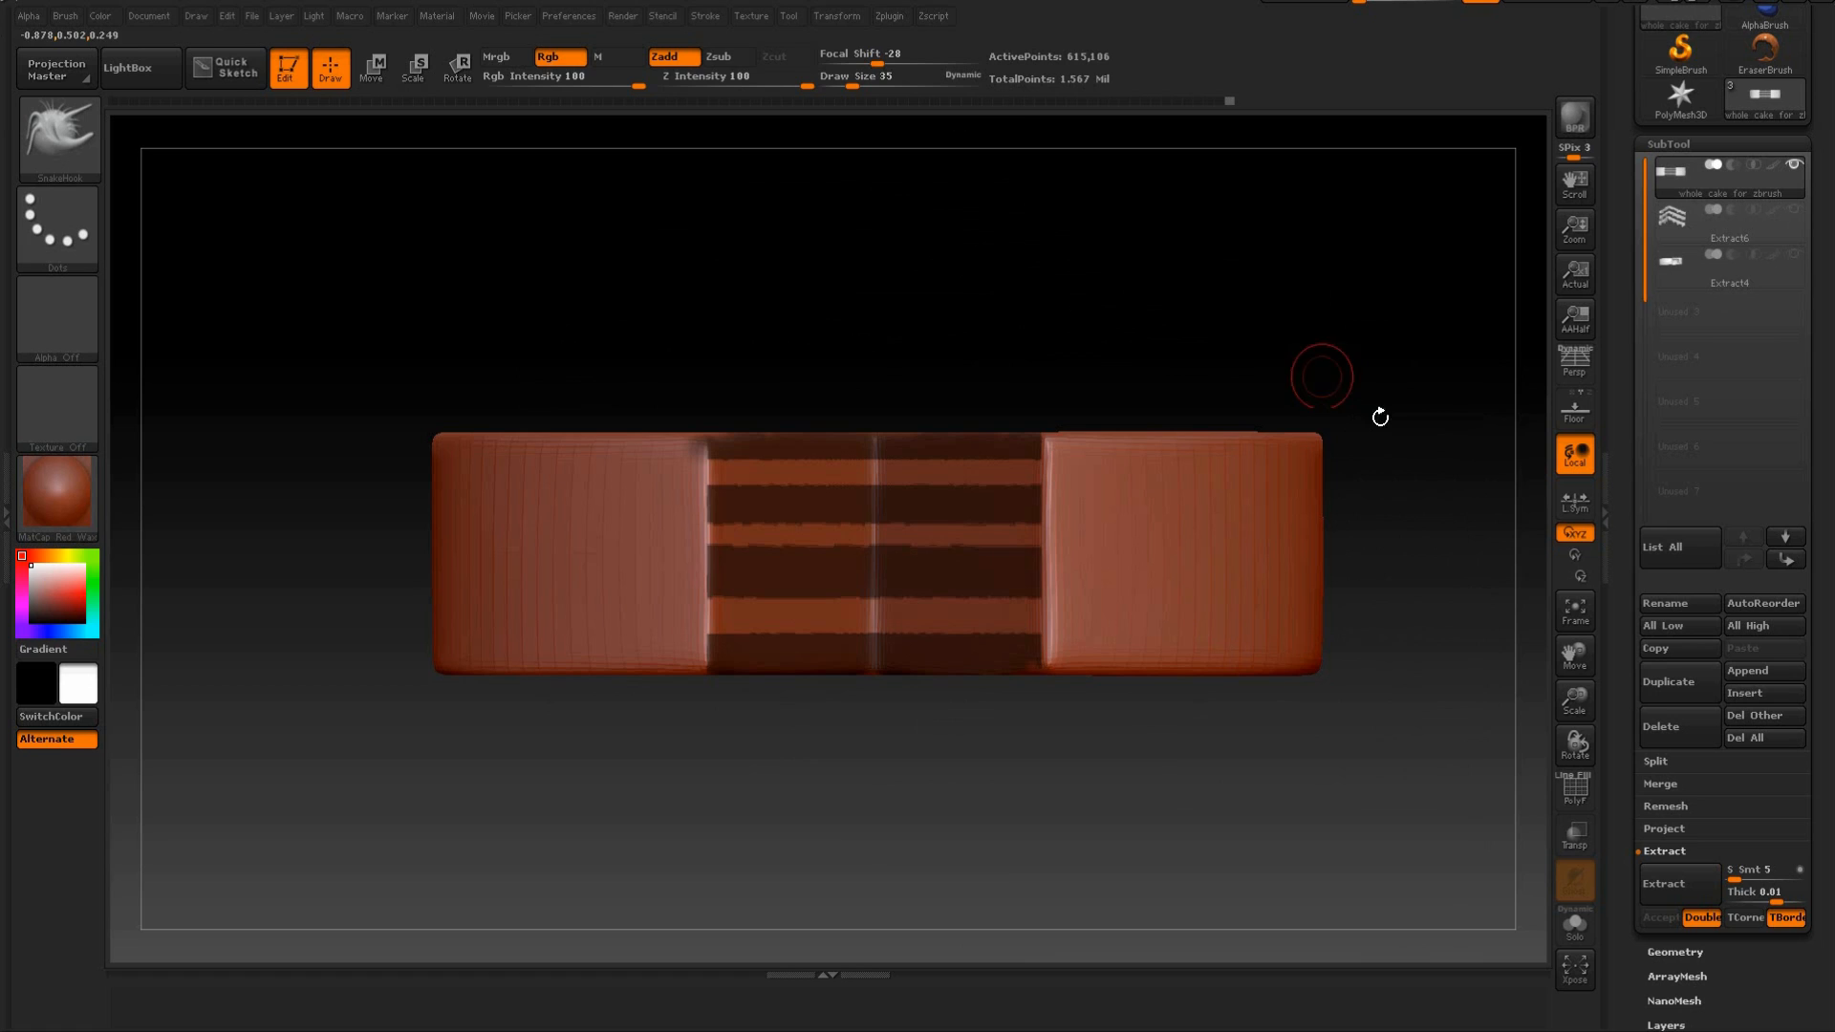
{"action": "left_click", "coordinate": [1662, 885]}
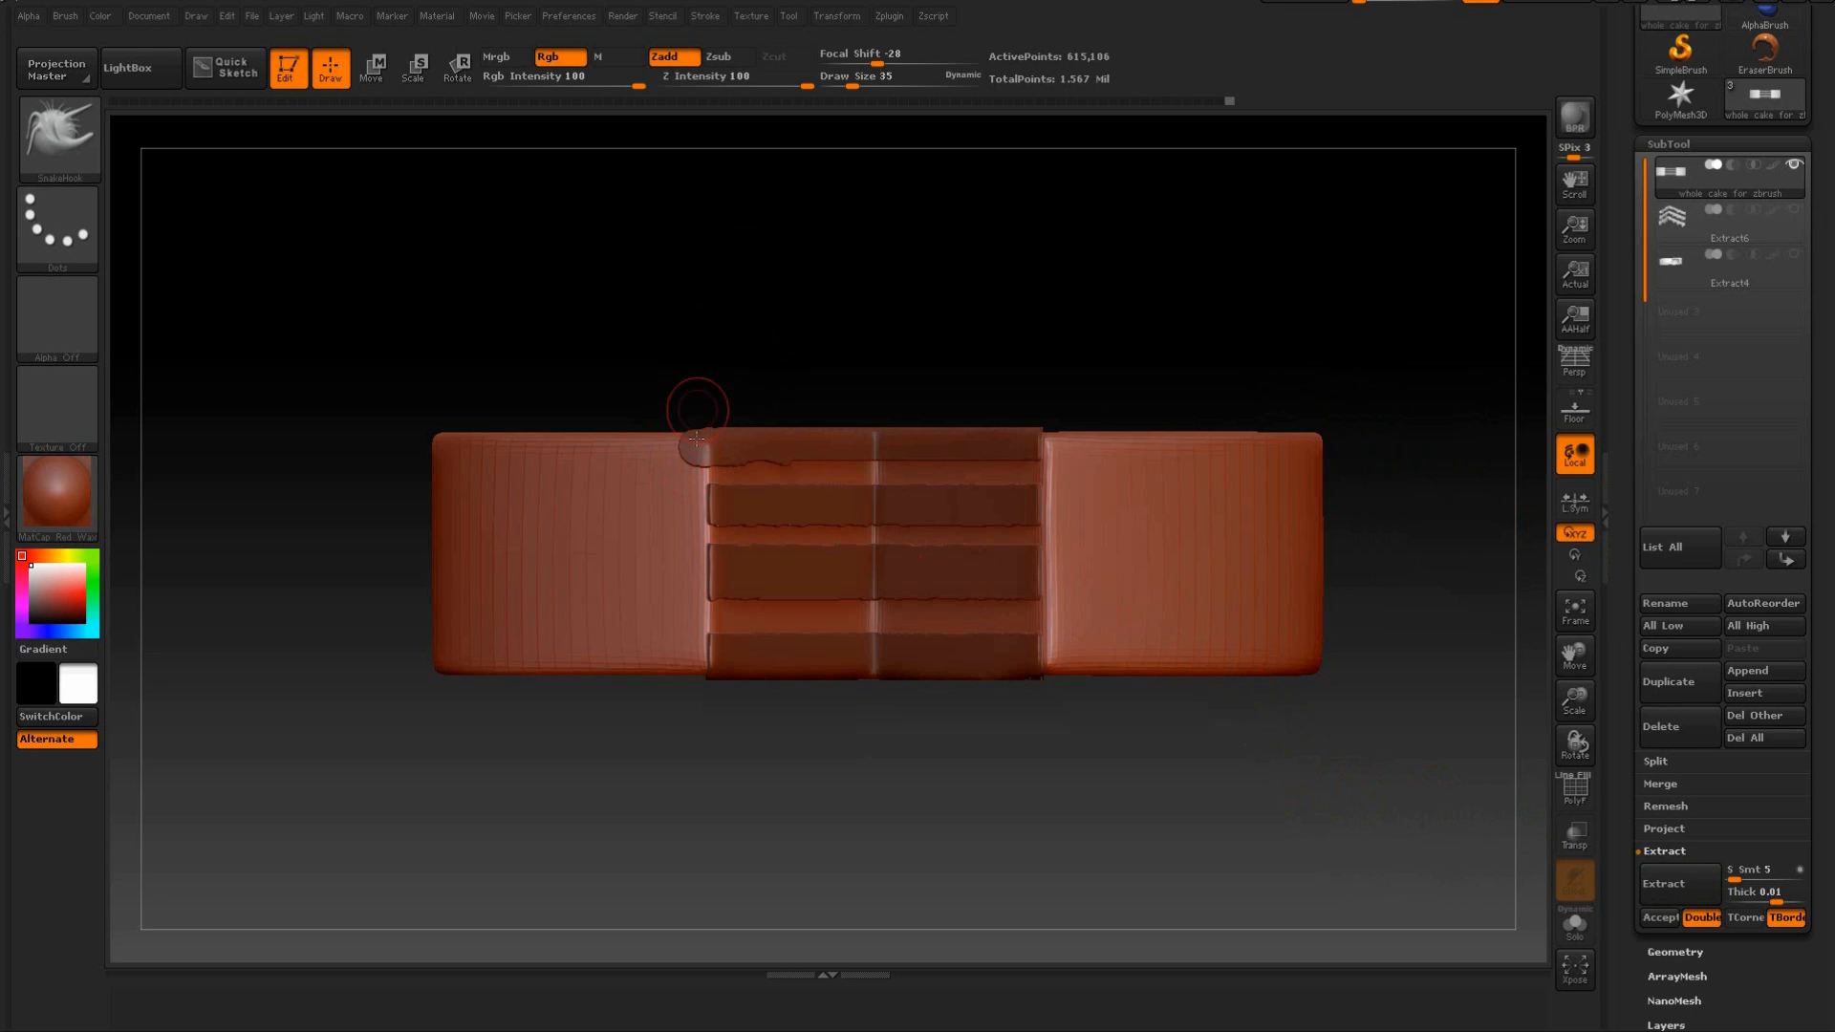
Erase the stray mask from the cake's top surface and outer wall beside the front corner of the cut.
{"action": "mouse_move", "coordinate": [711, 381]}
{"action": "left_mouse_down"}
{"action": "mouse_move", "coordinate": [790, 246]}
{"action": "mouse_move", "coordinate": [681, 212]}
{"action": "mouse_move", "coordinate": [660, 275]}
{"action": "mouse_move", "coordinate": [717, 221]}
{"action": "left_mouse_up"}
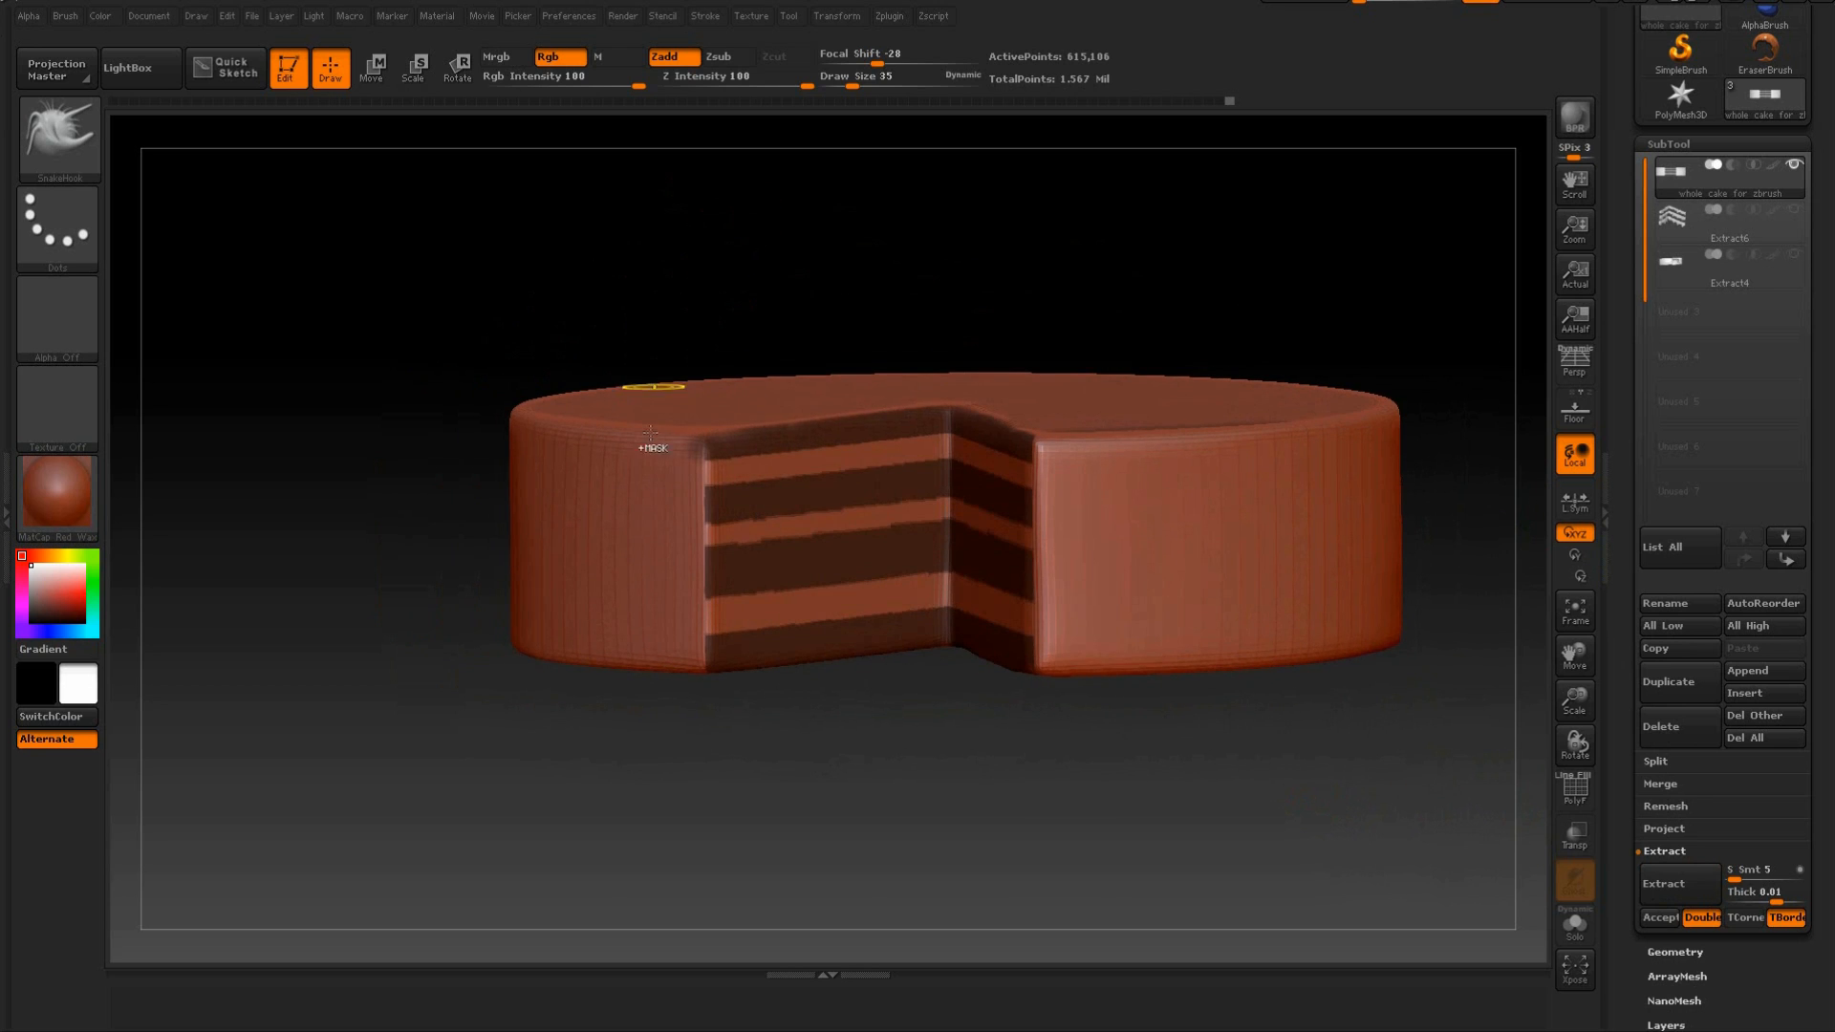
{"action": "key", "text": "ctrl"}
{"action": "left_click_drag", "start_coordinate": [640, 305], "coordinate": [711, 780], "text": "ctrl"}
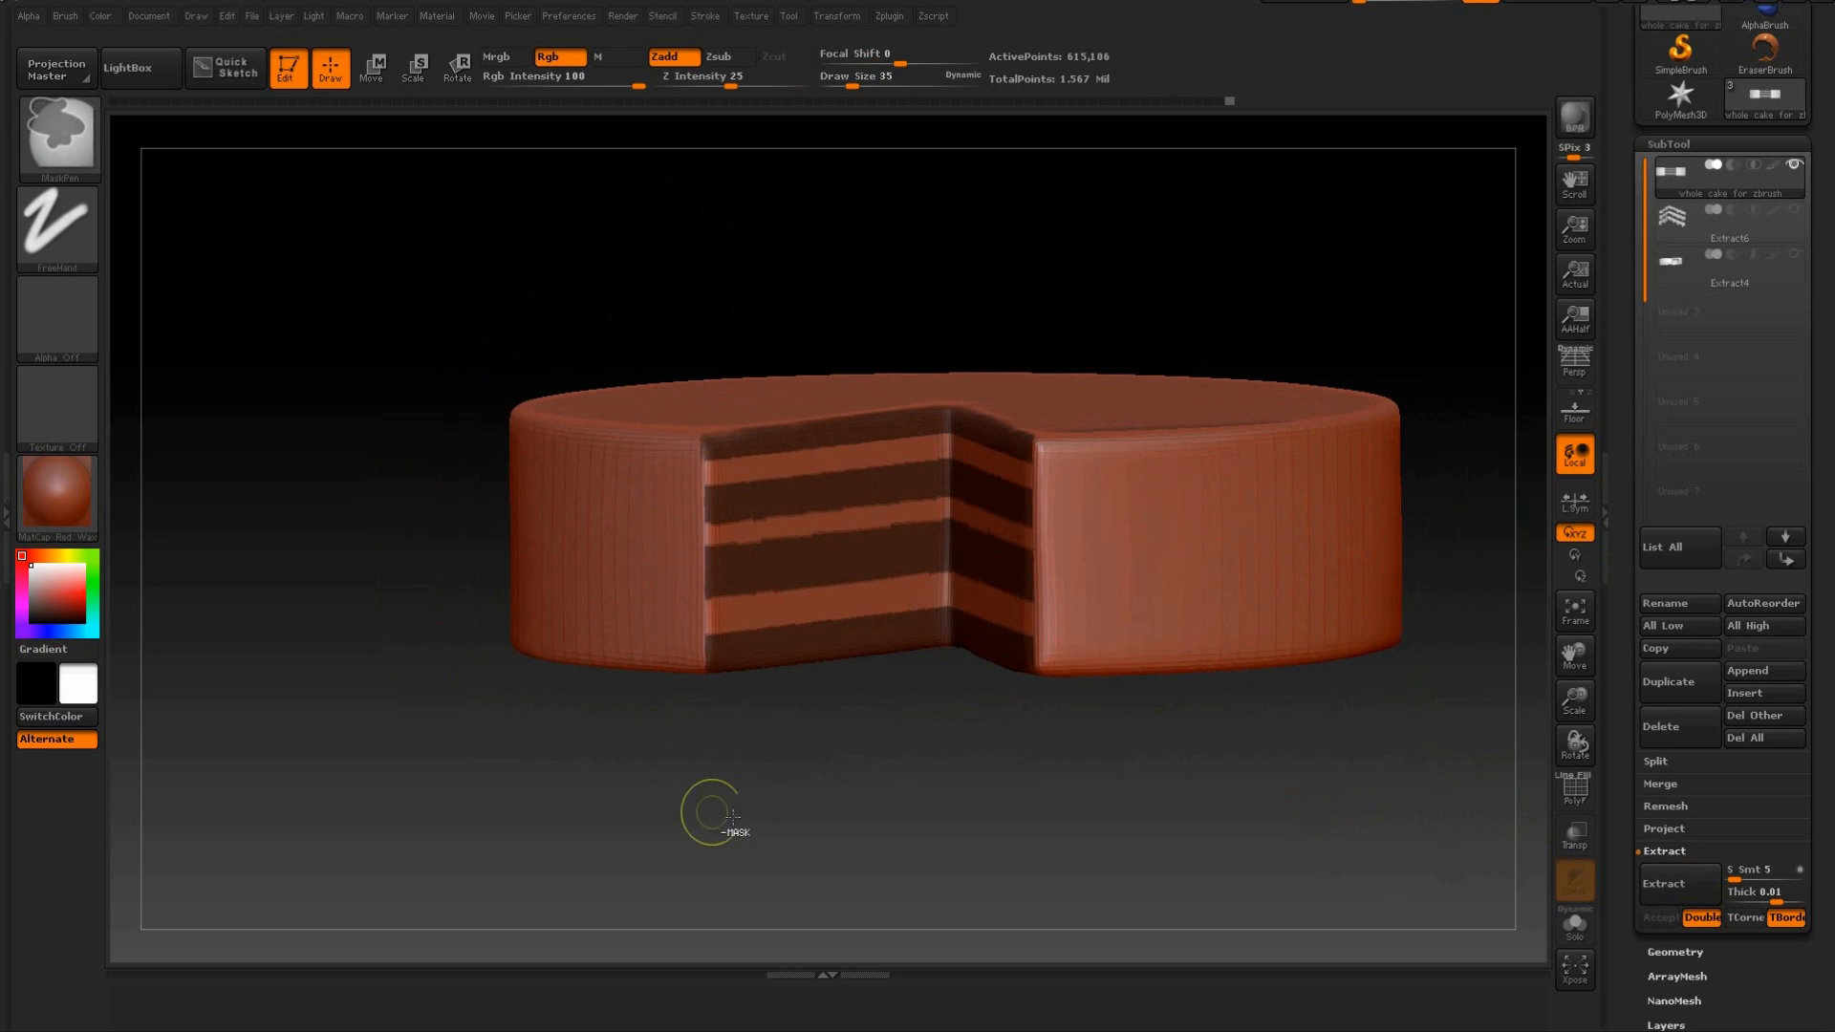
{"action": "mouse_move", "coordinate": [623, 238]}
{"action": "left_mouse_down", "text": "ctrl"}
{"action": "mouse_move", "coordinate": [623, 410]}
{"action": "mouse_move", "coordinate": [712, 810]}
{"action": "mouse_move", "coordinate": [803, 868]}
{"action": "left_mouse_up", "text": "ctrl"}
{"action": "key", "text": "ctrl"}
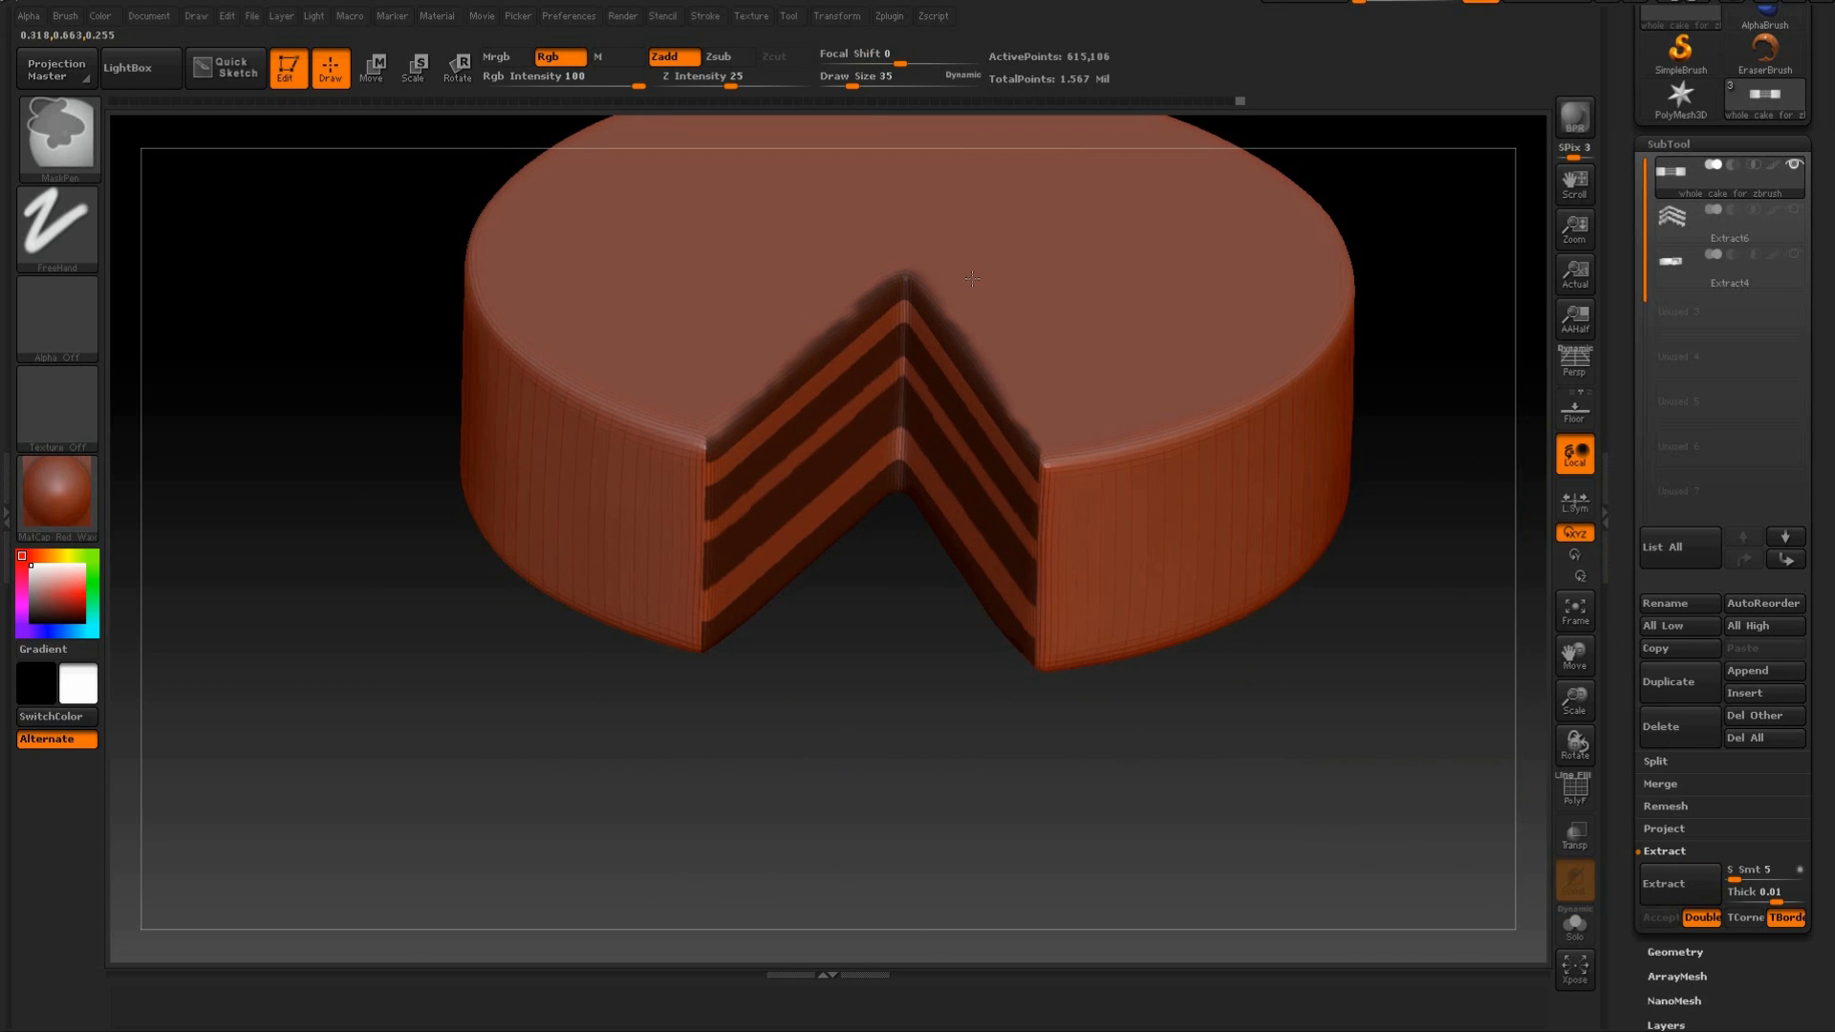
Clean the leftover mask from the underside along the cut edges, checking the coverage with repeated Extract previews.
{"action": "left_click_drag", "start_coordinate": [1247, 694], "coordinate": [1307, 625]}
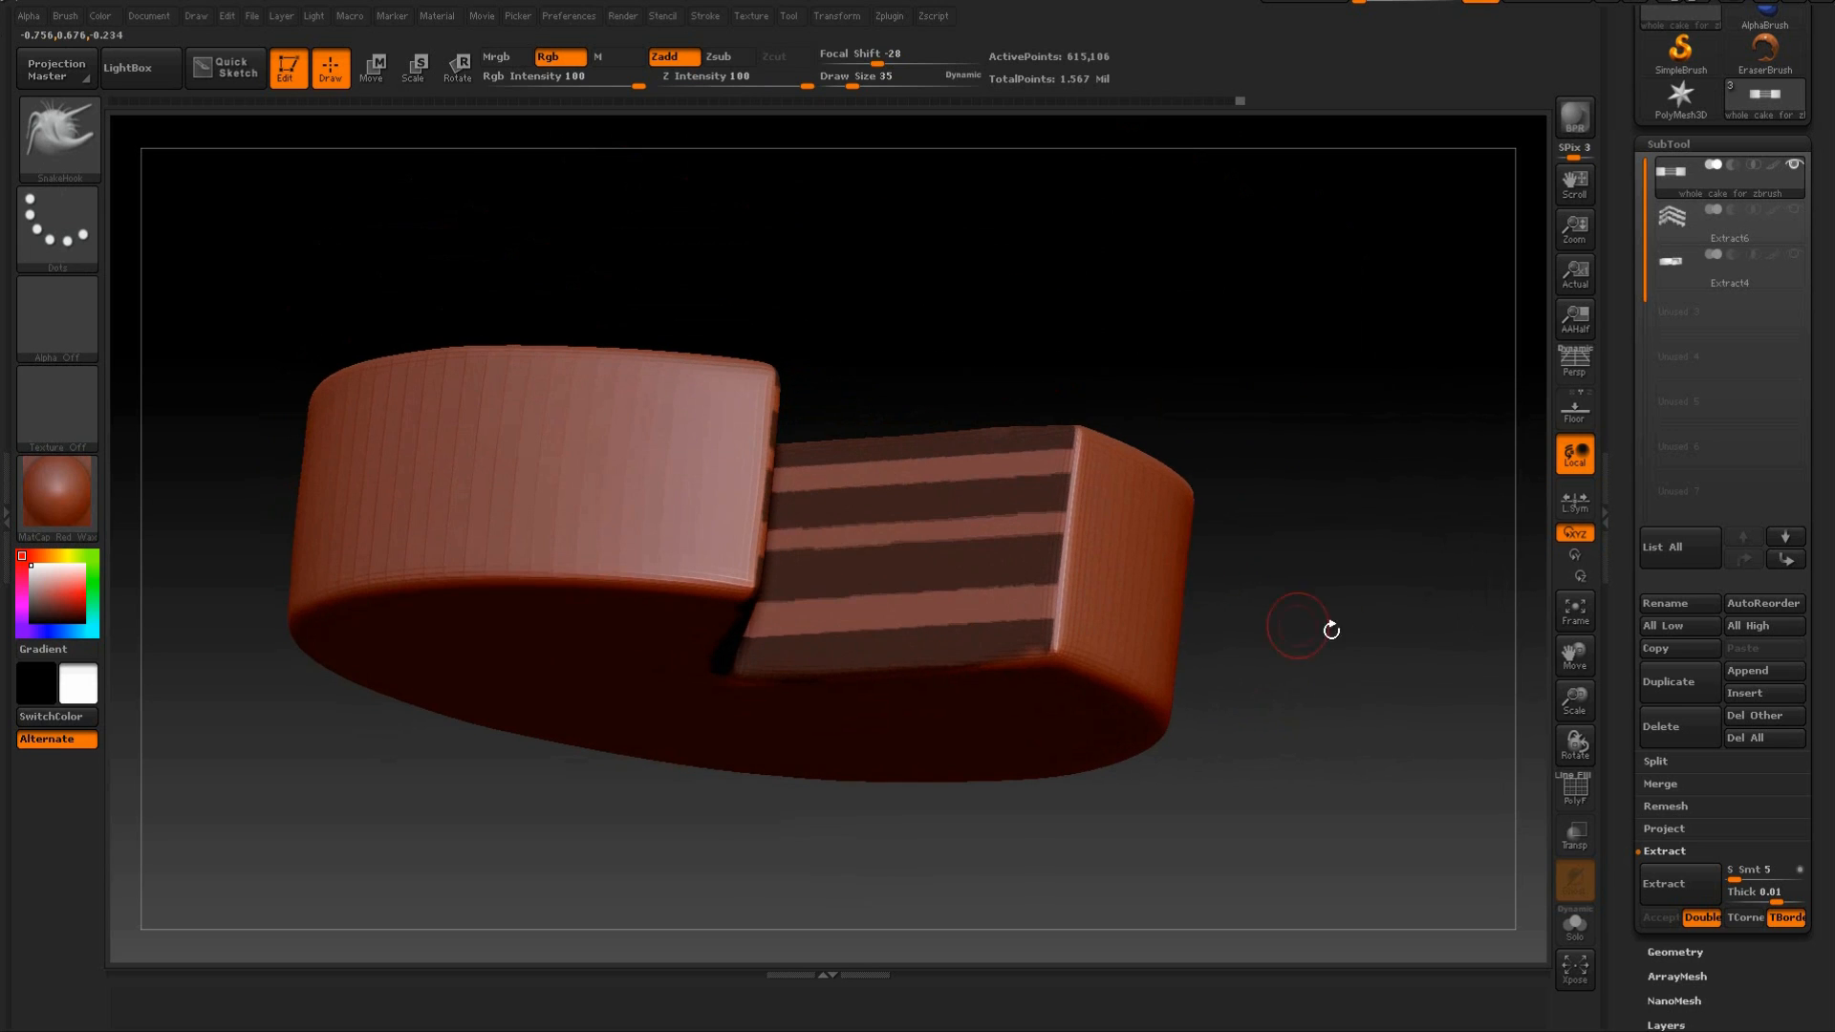
{"action": "left_click", "coordinate": [1663, 883]}
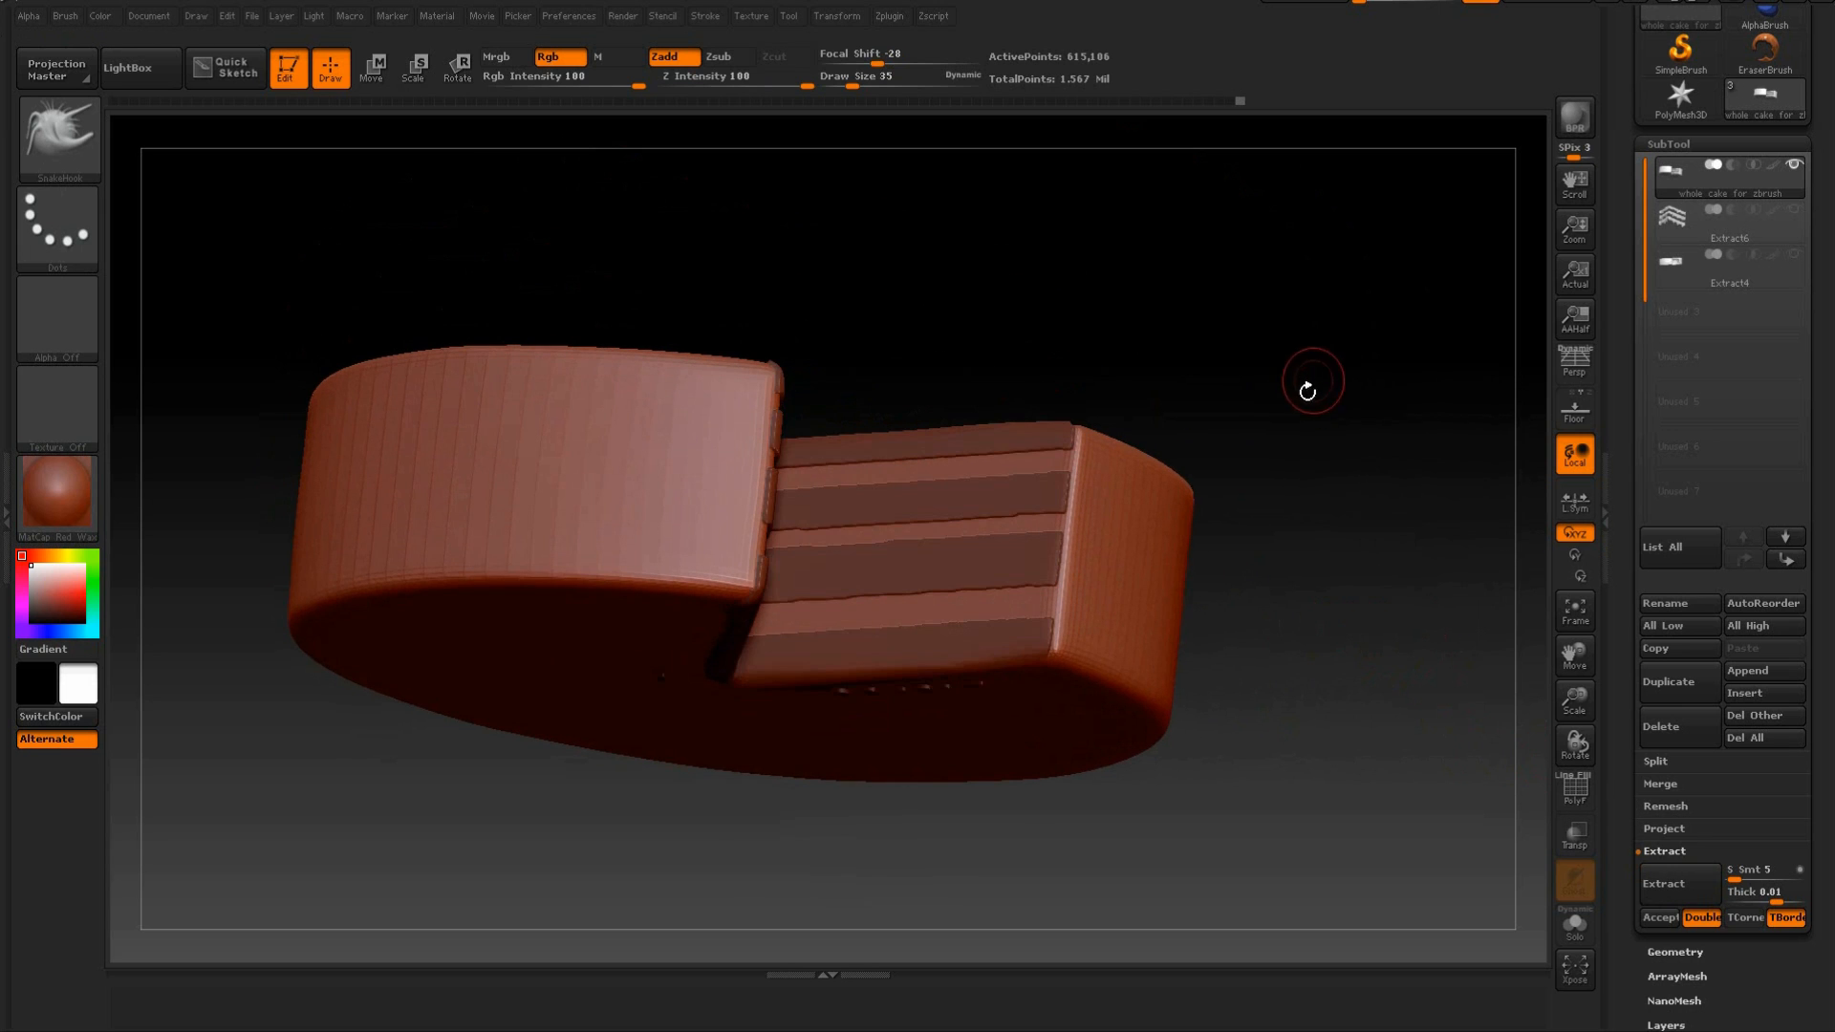
{"action": "mouse_move", "coordinate": [1331, 319]}
{"action": "left_mouse_down"}
{"action": "mouse_move", "coordinate": [1315, 270]}
{"action": "mouse_move", "coordinate": [1322, 312]}
{"action": "left_mouse_up"}
{"action": "key", "text": "ctrl"}
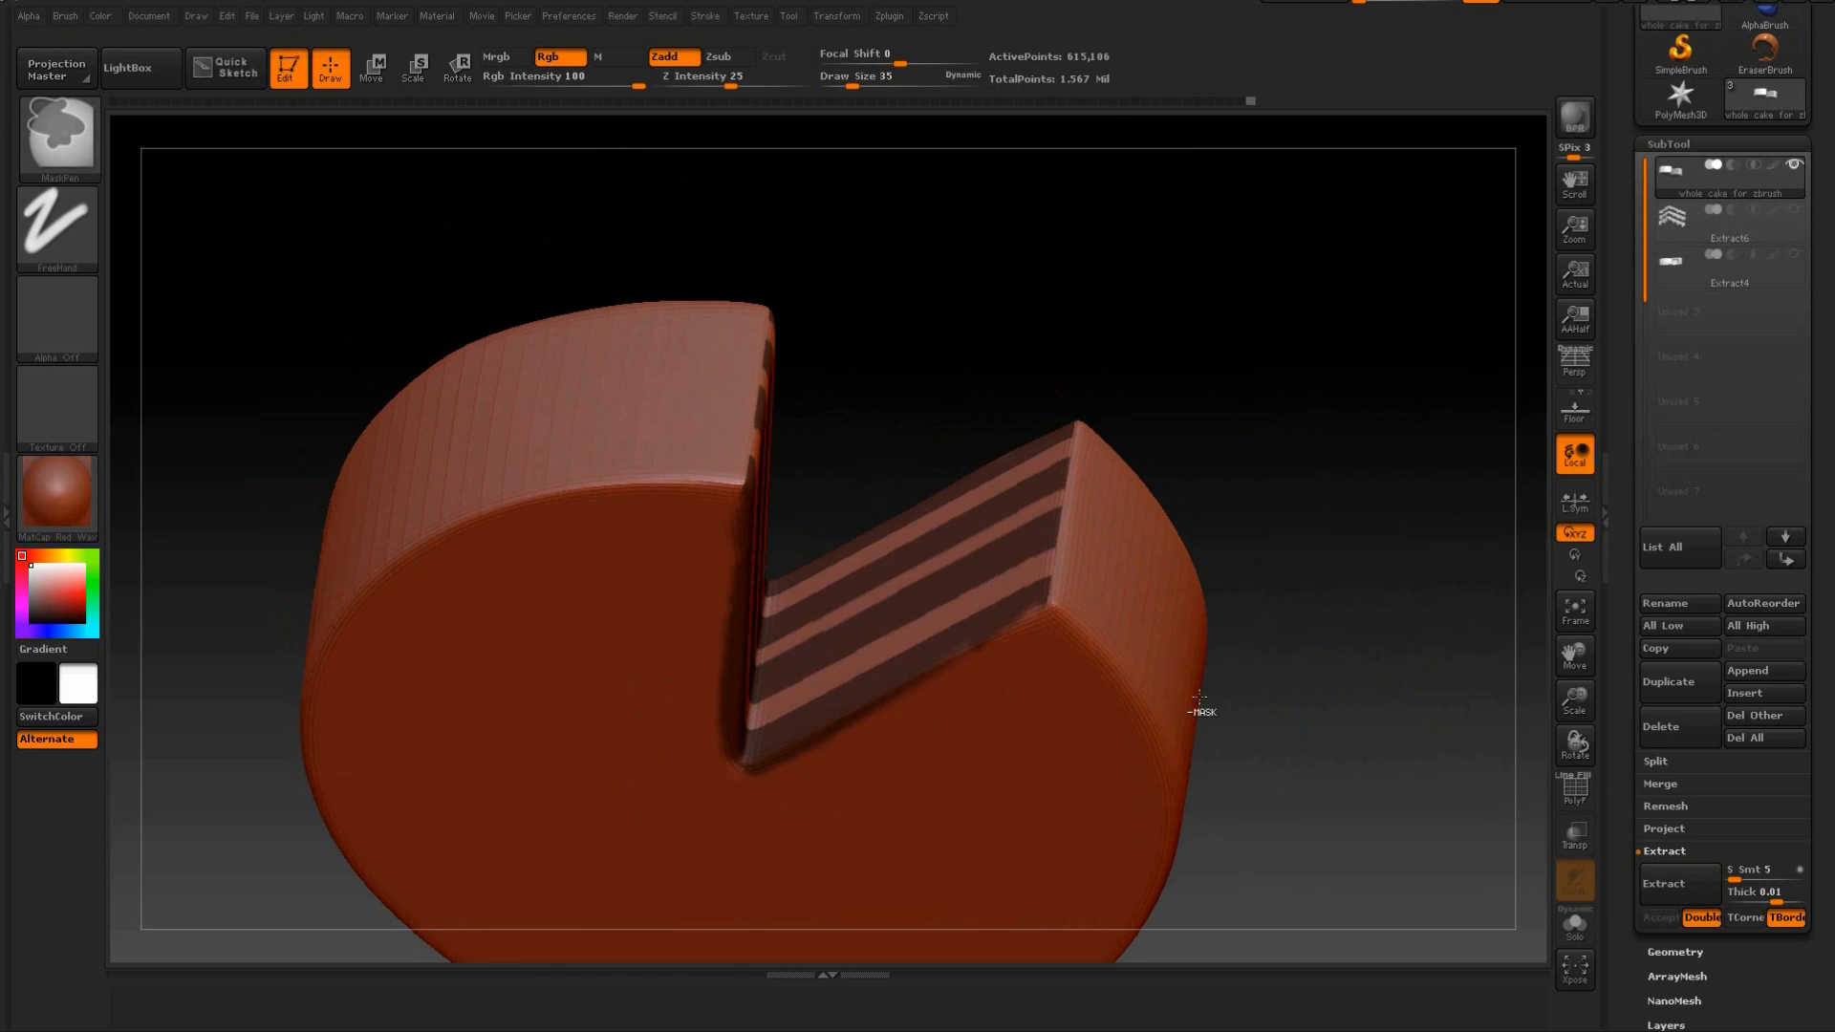
{"action": "left_click", "coordinate": [1689, 896]}
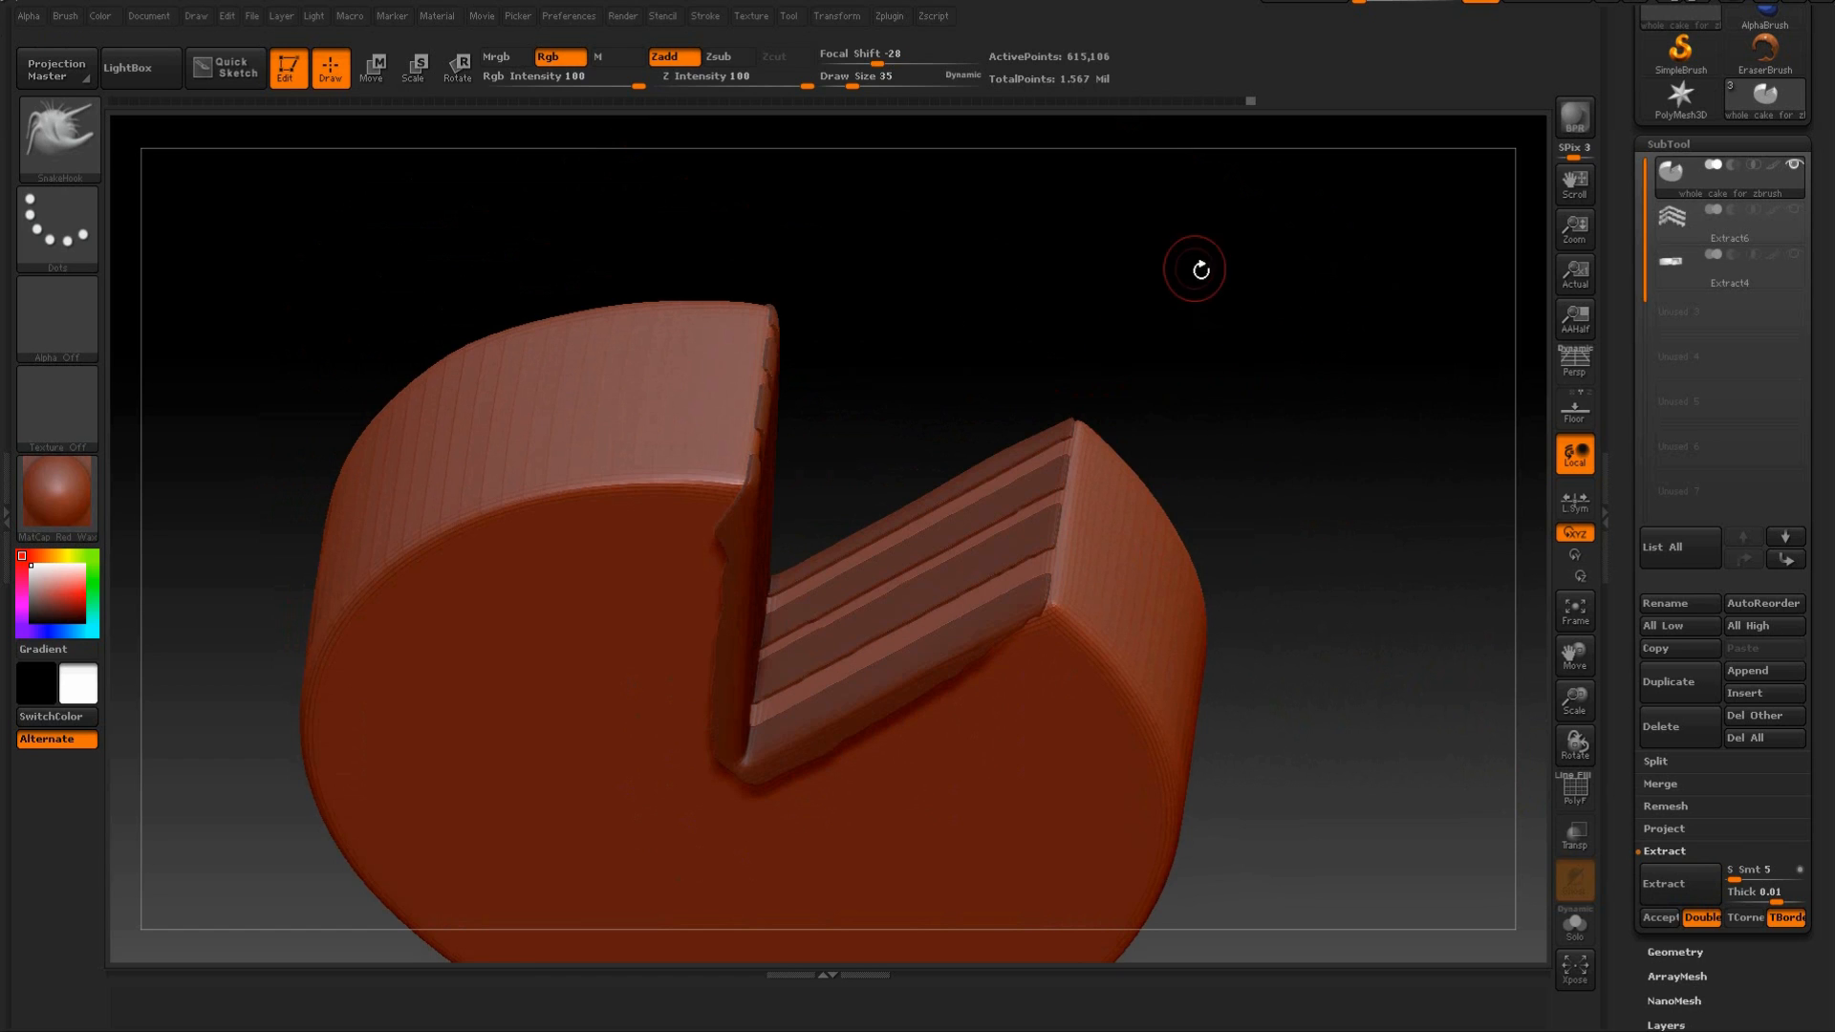
{"action": "left_click_drag", "start_coordinate": [1195, 269], "coordinate": [1171, 267]}
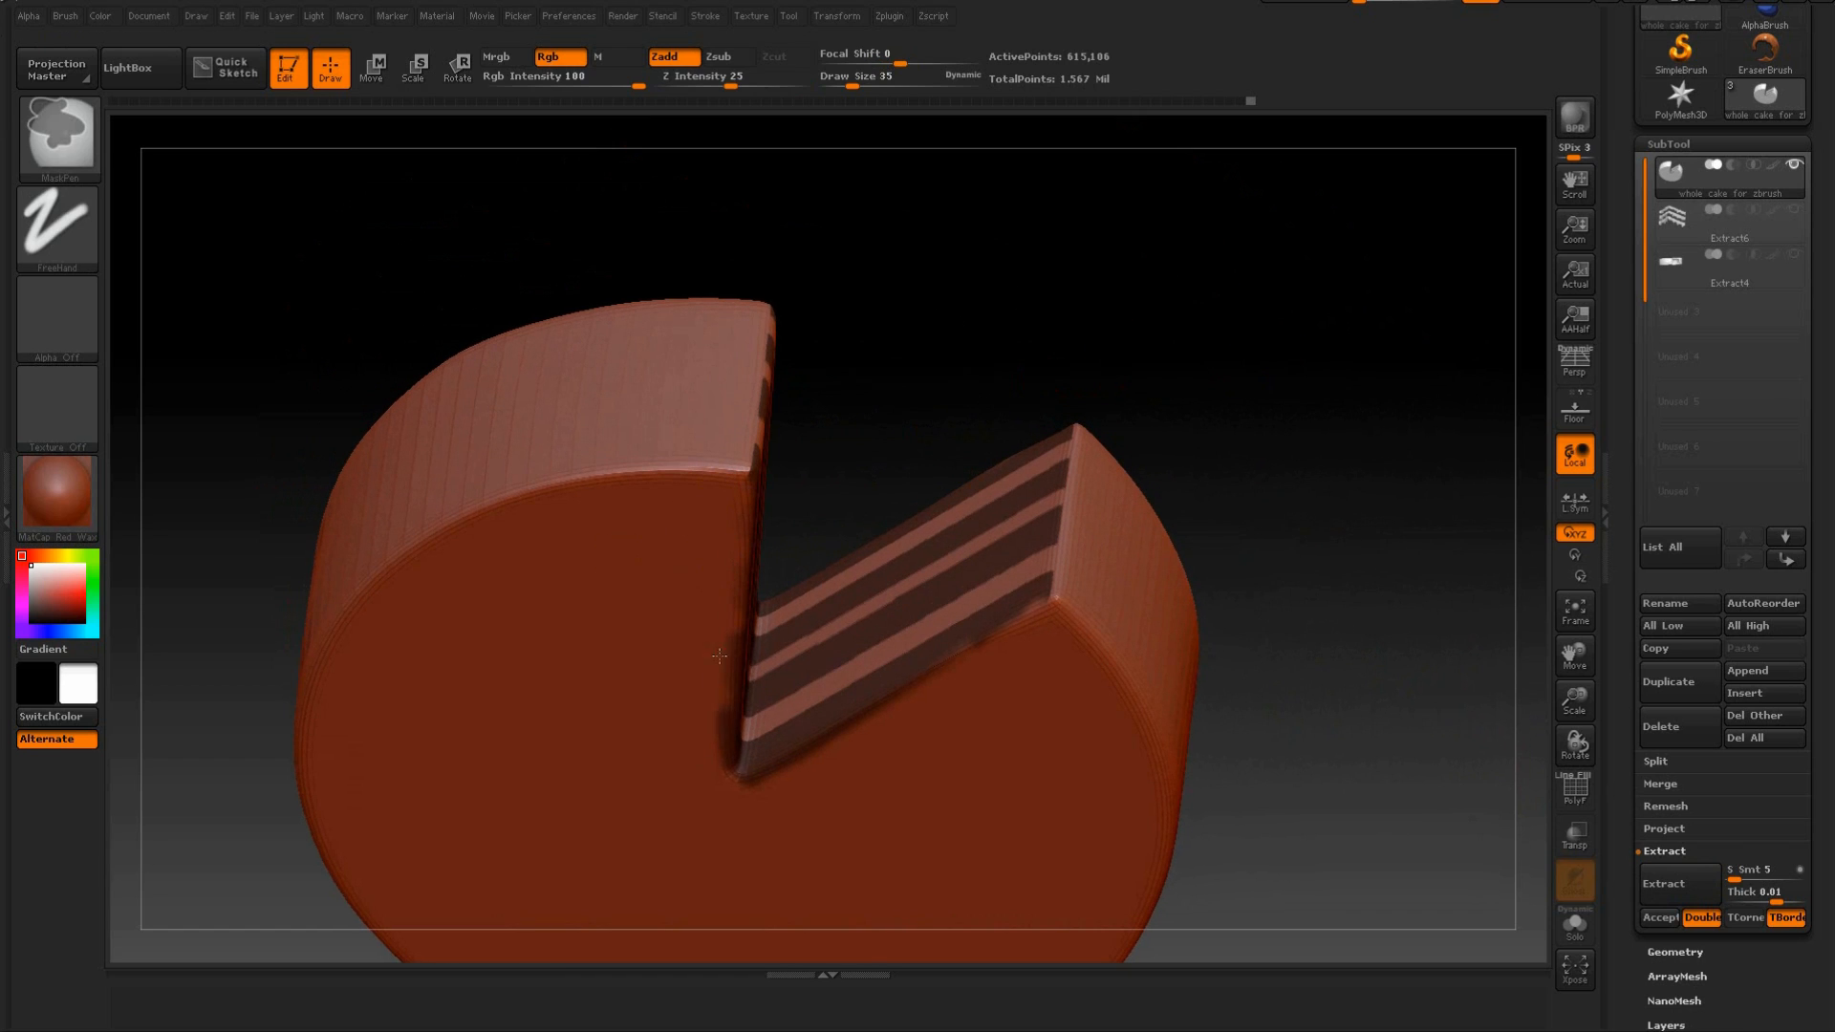
{"action": "left_click", "coordinate": [1667, 885]}
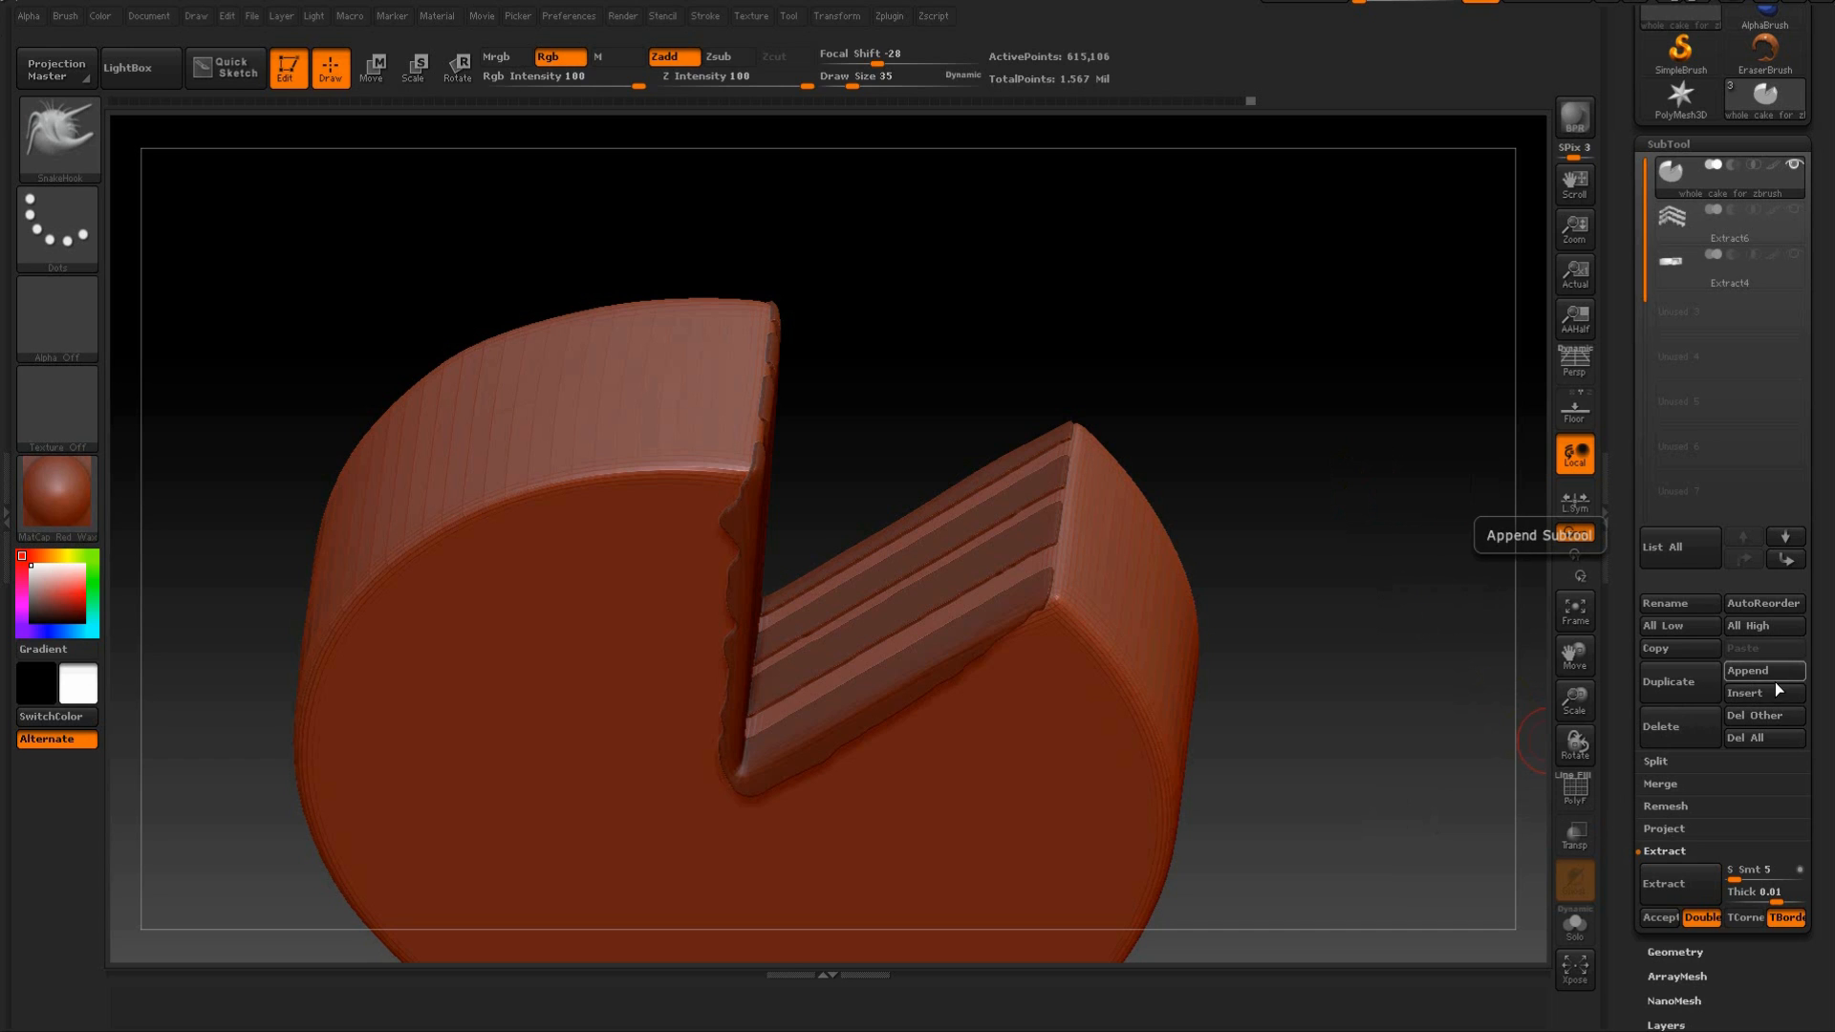
Extract the masked sponge strips with a thickness of 0.01 and accept them as a new subtool.
{"action": "left_click_drag", "start_coordinate": [1315, 426], "coordinate": [1428, 655]}
{"action": "left_click", "coordinate": [1668, 884]}
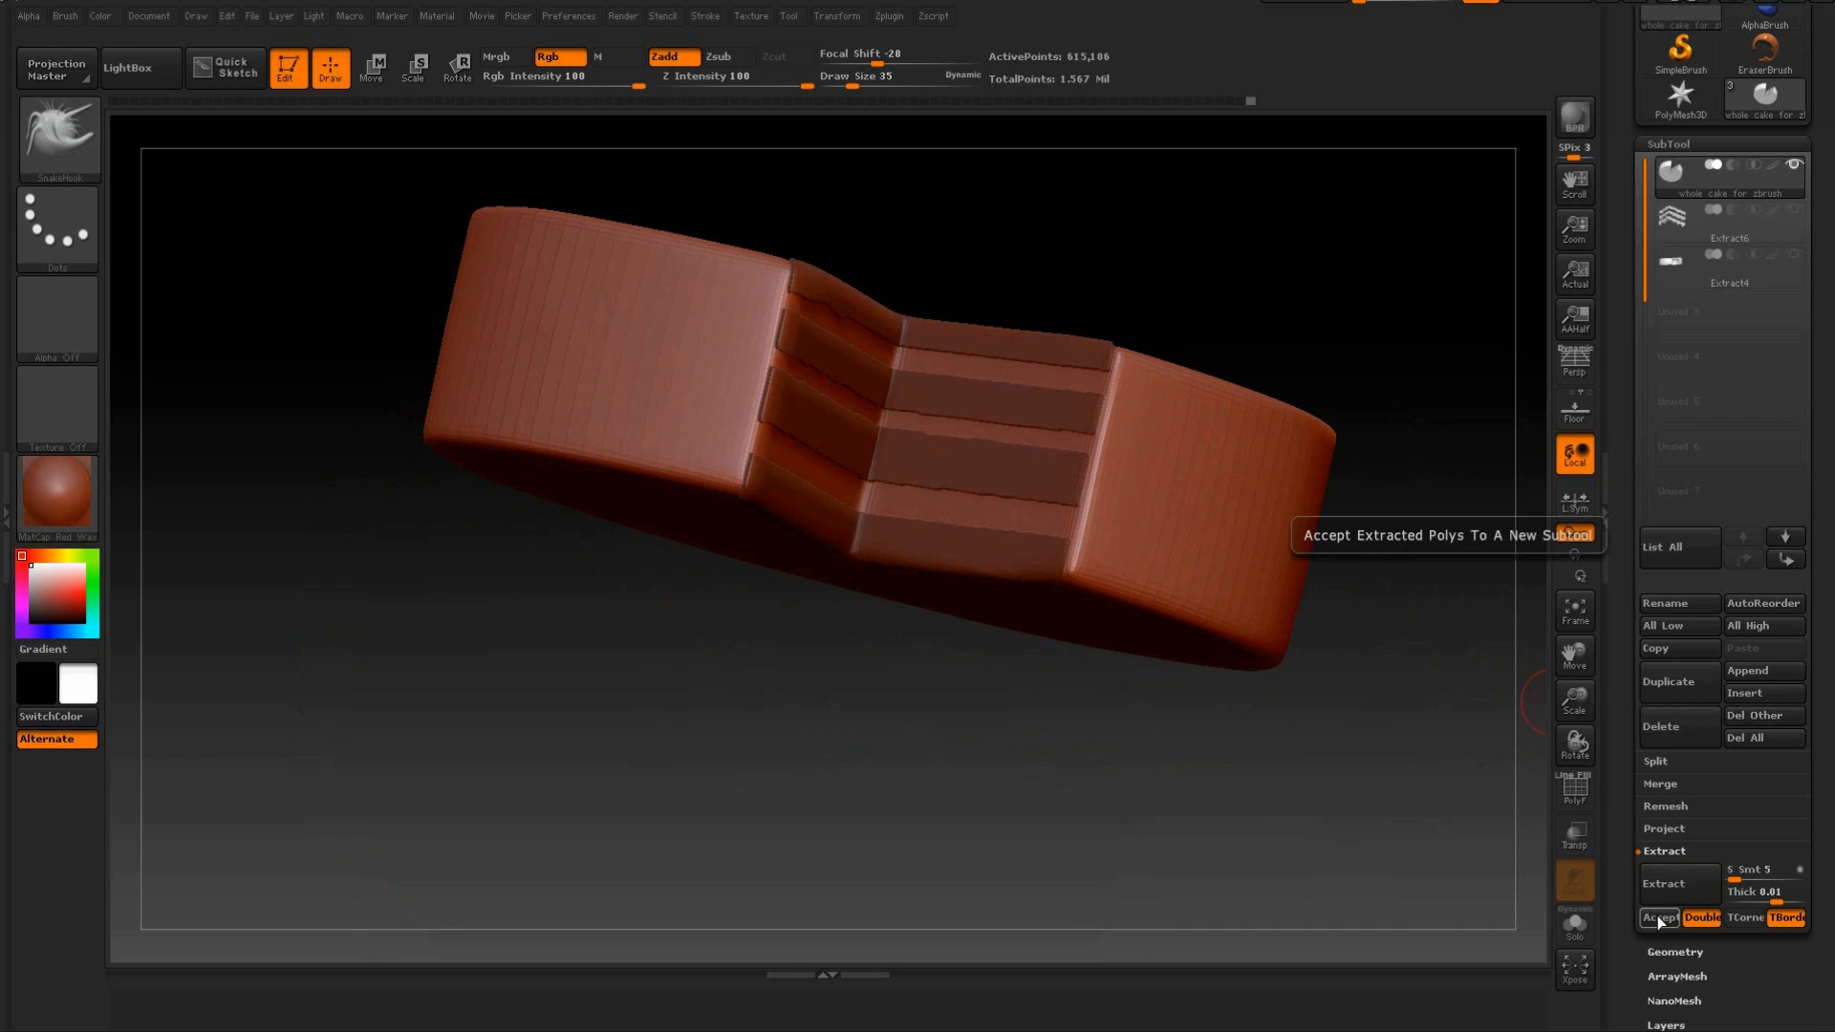
{"action": "left_click", "coordinate": [1659, 916]}
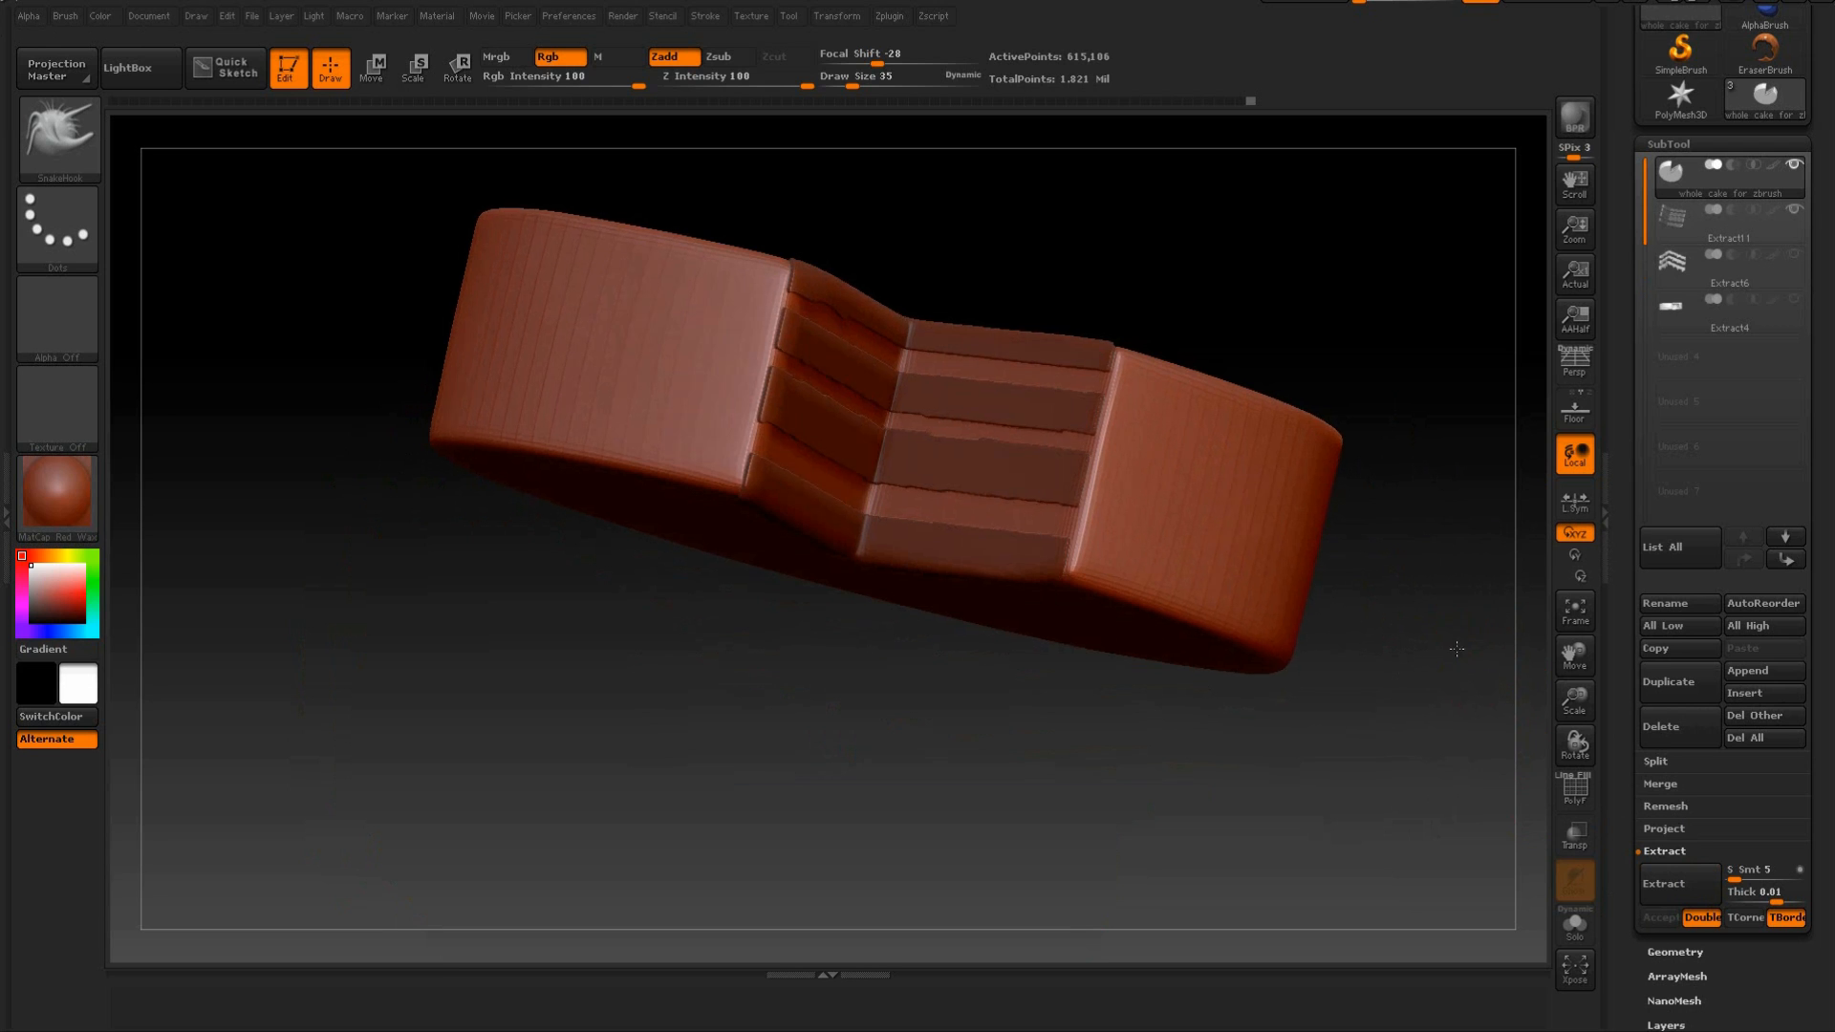
Select the newly extracted sponge layers subtool and clear its mask.
{"action": "left_click_drag", "start_coordinate": [1457, 649], "coordinate": [1191, 230]}
{"action": "left_click_drag", "start_coordinate": [1459, 588], "coordinate": [1475, 485]}
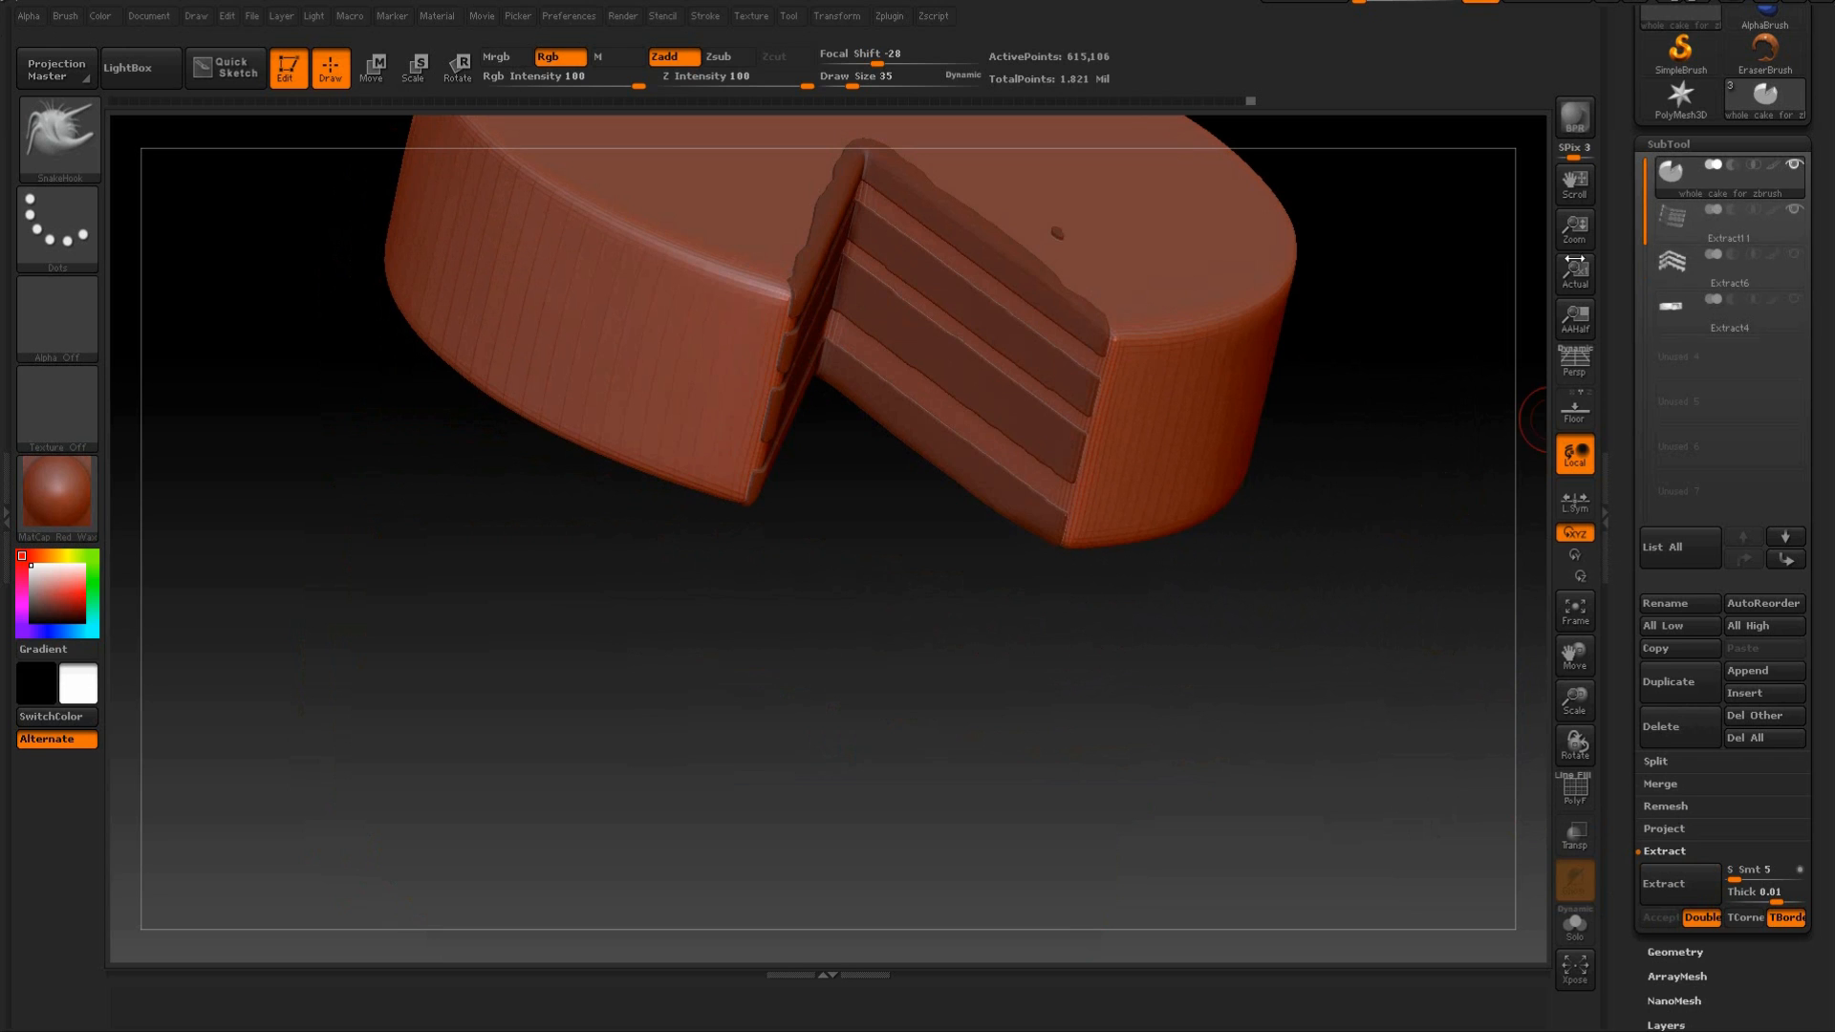
{"action": "mouse_move", "coordinate": [1464, 309]}
{"action": "left_mouse_down"}
{"action": "mouse_move", "coordinate": [1433, 312]}
{"action": "mouse_move", "coordinate": [1409, 283]}
{"action": "mouse_move", "coordinate": [1447, 318]}
{"action": "mouse_move", "coordinate": [1462, 283]}
{"action": "mouse_move", "coordinate": [1434, 295]}
{"action": "mouse_move", "coordinate": [1529, 297]}
{"action": "mouse_move", "coordinate": [1425, 315]}
{"action": "left_mouse_up"}
{"action": "left_click", "coordinate": [1758, 233]}
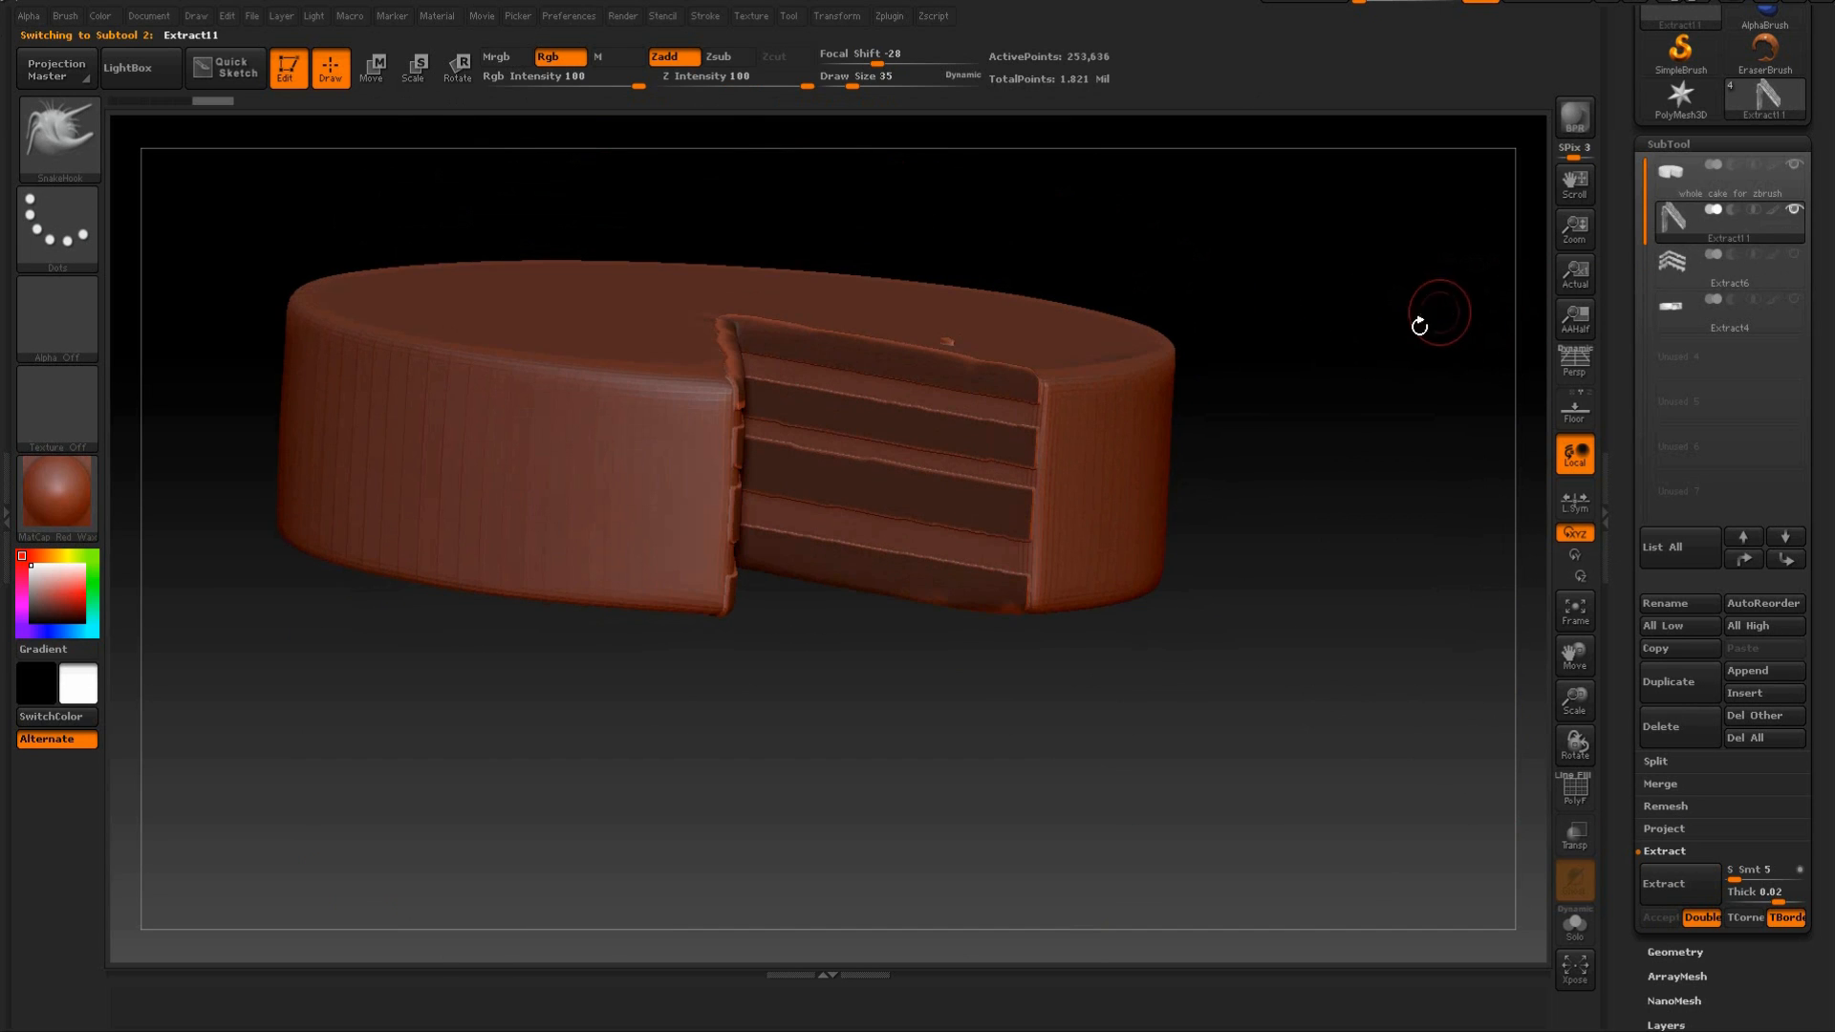
{"action": "key", "text": "ctrl"}
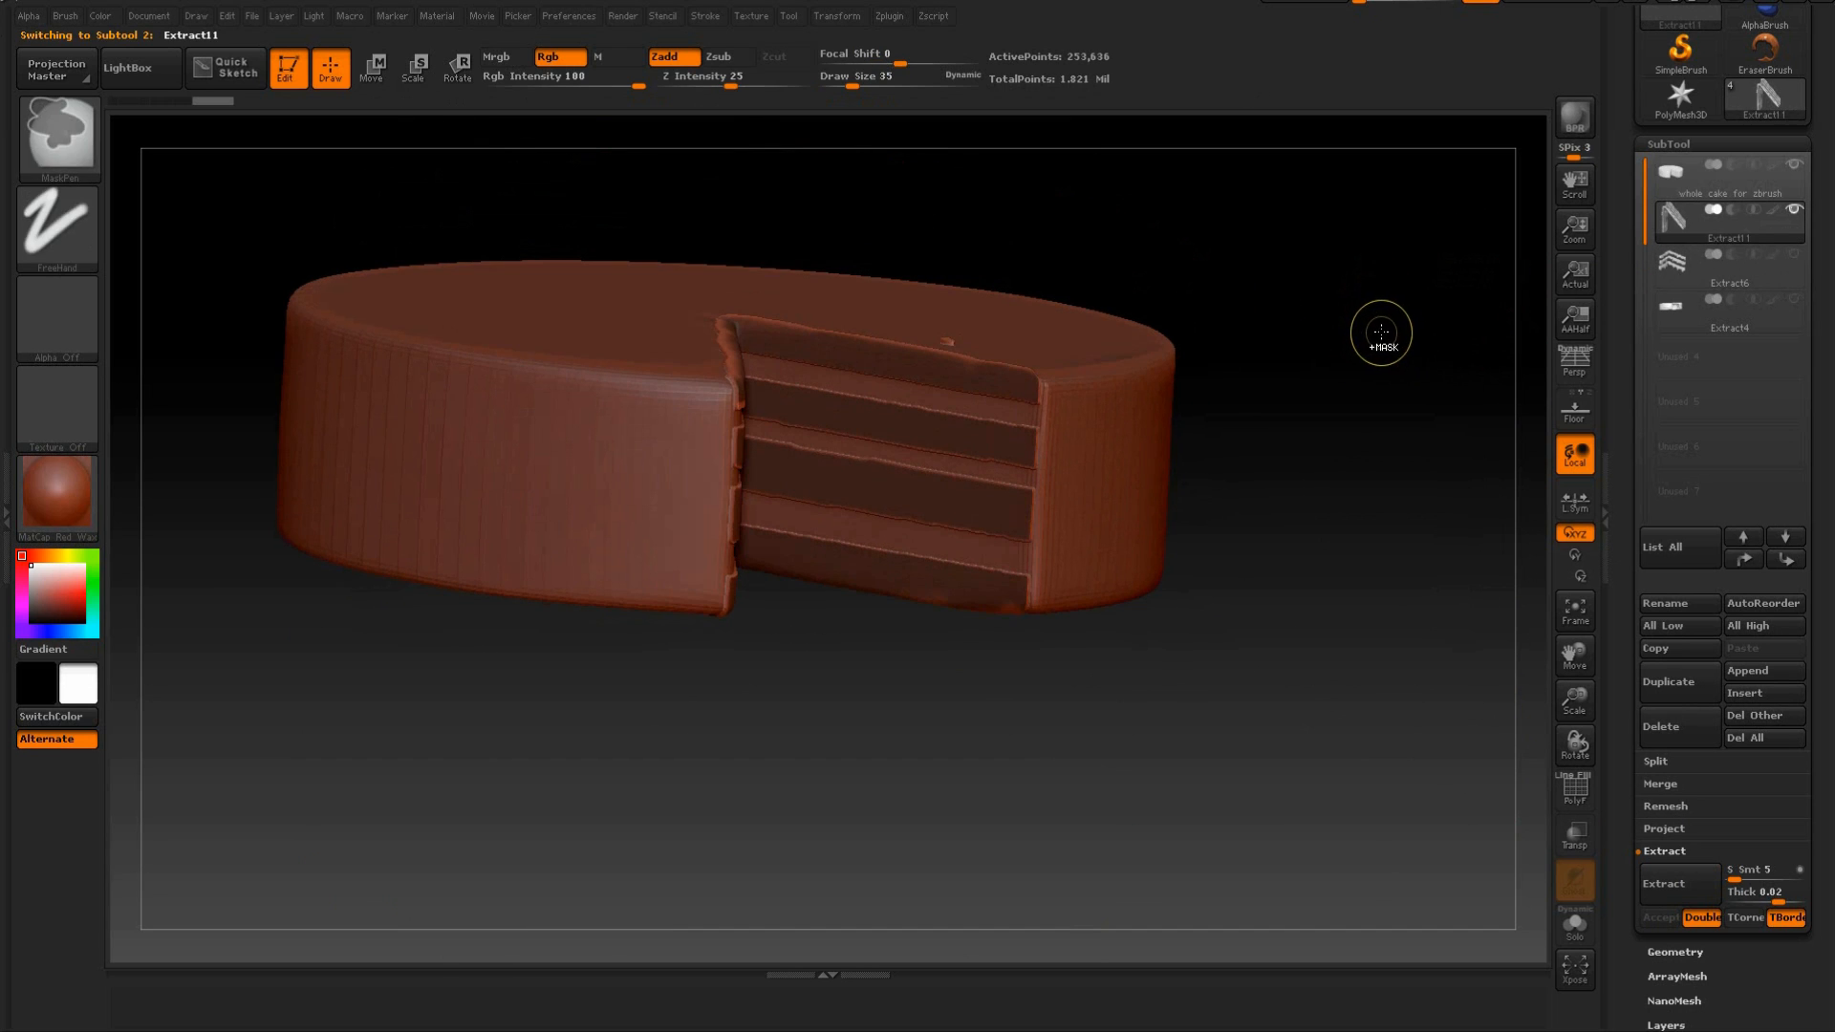
{"action": "mouse_move", "coordinate": [1282, 504]}
{"action": "left_mouse_down", "text": "ctrl"}
{"action": "mouse_move", "coordinate": [1392, 381]}
{"action": "mouse_move", "coordinate": [1380, 619]}
{"action": "mouse_move", "coordinate": [1392, 564]}
{"action": "mouse_move", "coordinate": [1421, 544]}
{"action": "mouse_move", "coordinate": [1412, 584]}
{"action": "mouse_move", "coordinate": [1171, 586]}
{"action": "left_mouse_up", "text": "ctrl"}
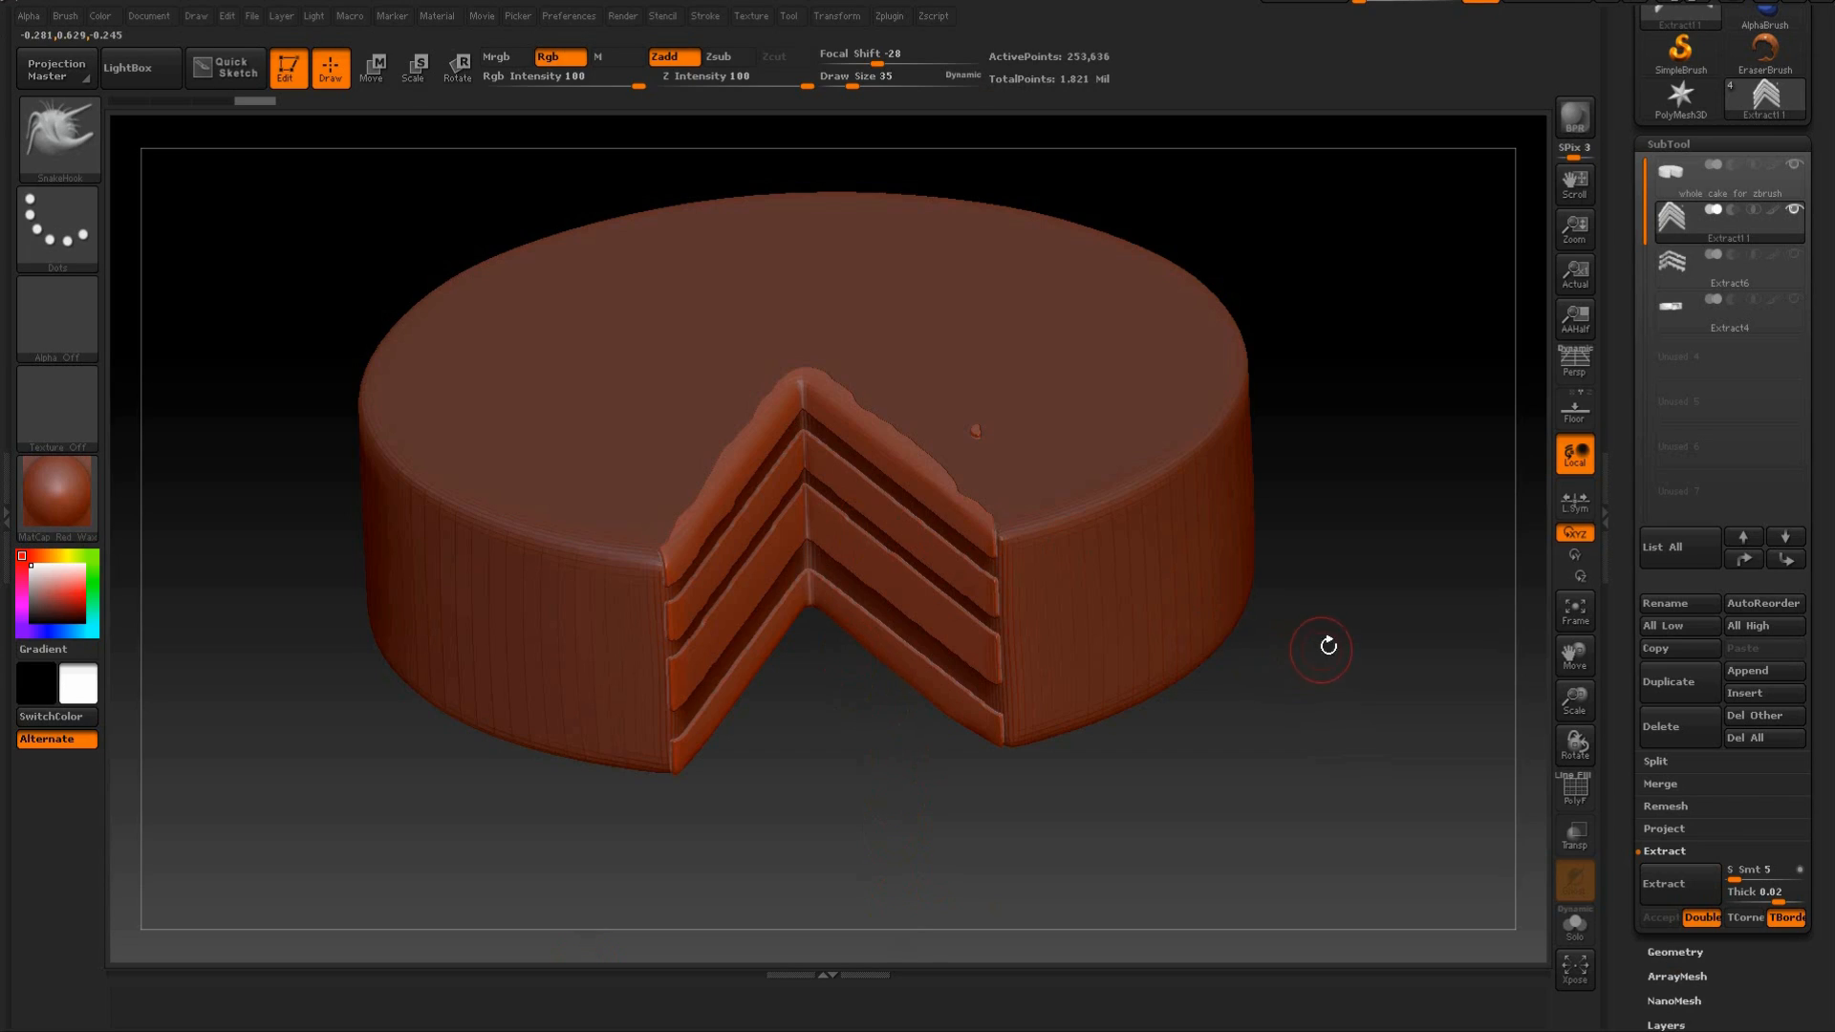
Set the draw size to 86 and smooth the sponge layers on both cut faces of the cake.
{"action": "left_click_drag", "start_coordinate": [1328, 646], "coordinate": [1229, 592]}
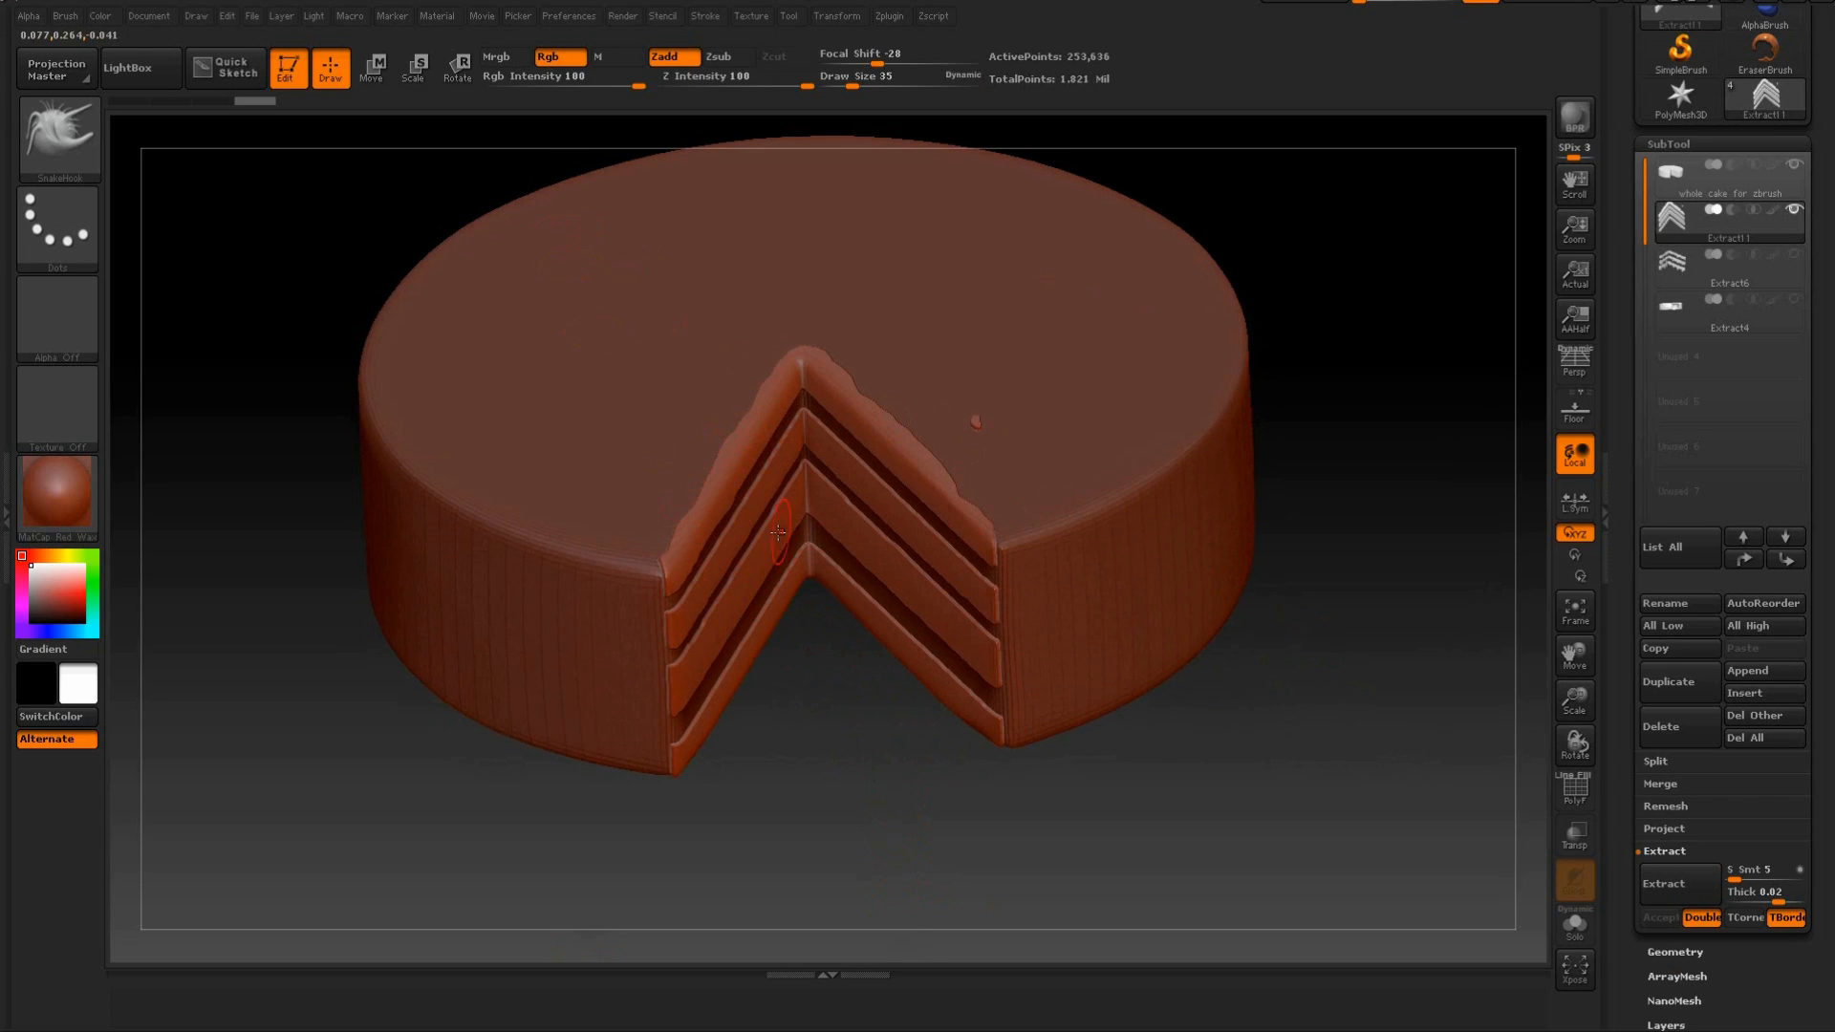
{"action": "left_click_drag", "start_coordinate": [851, 81], "coordinate": [881, 80]}
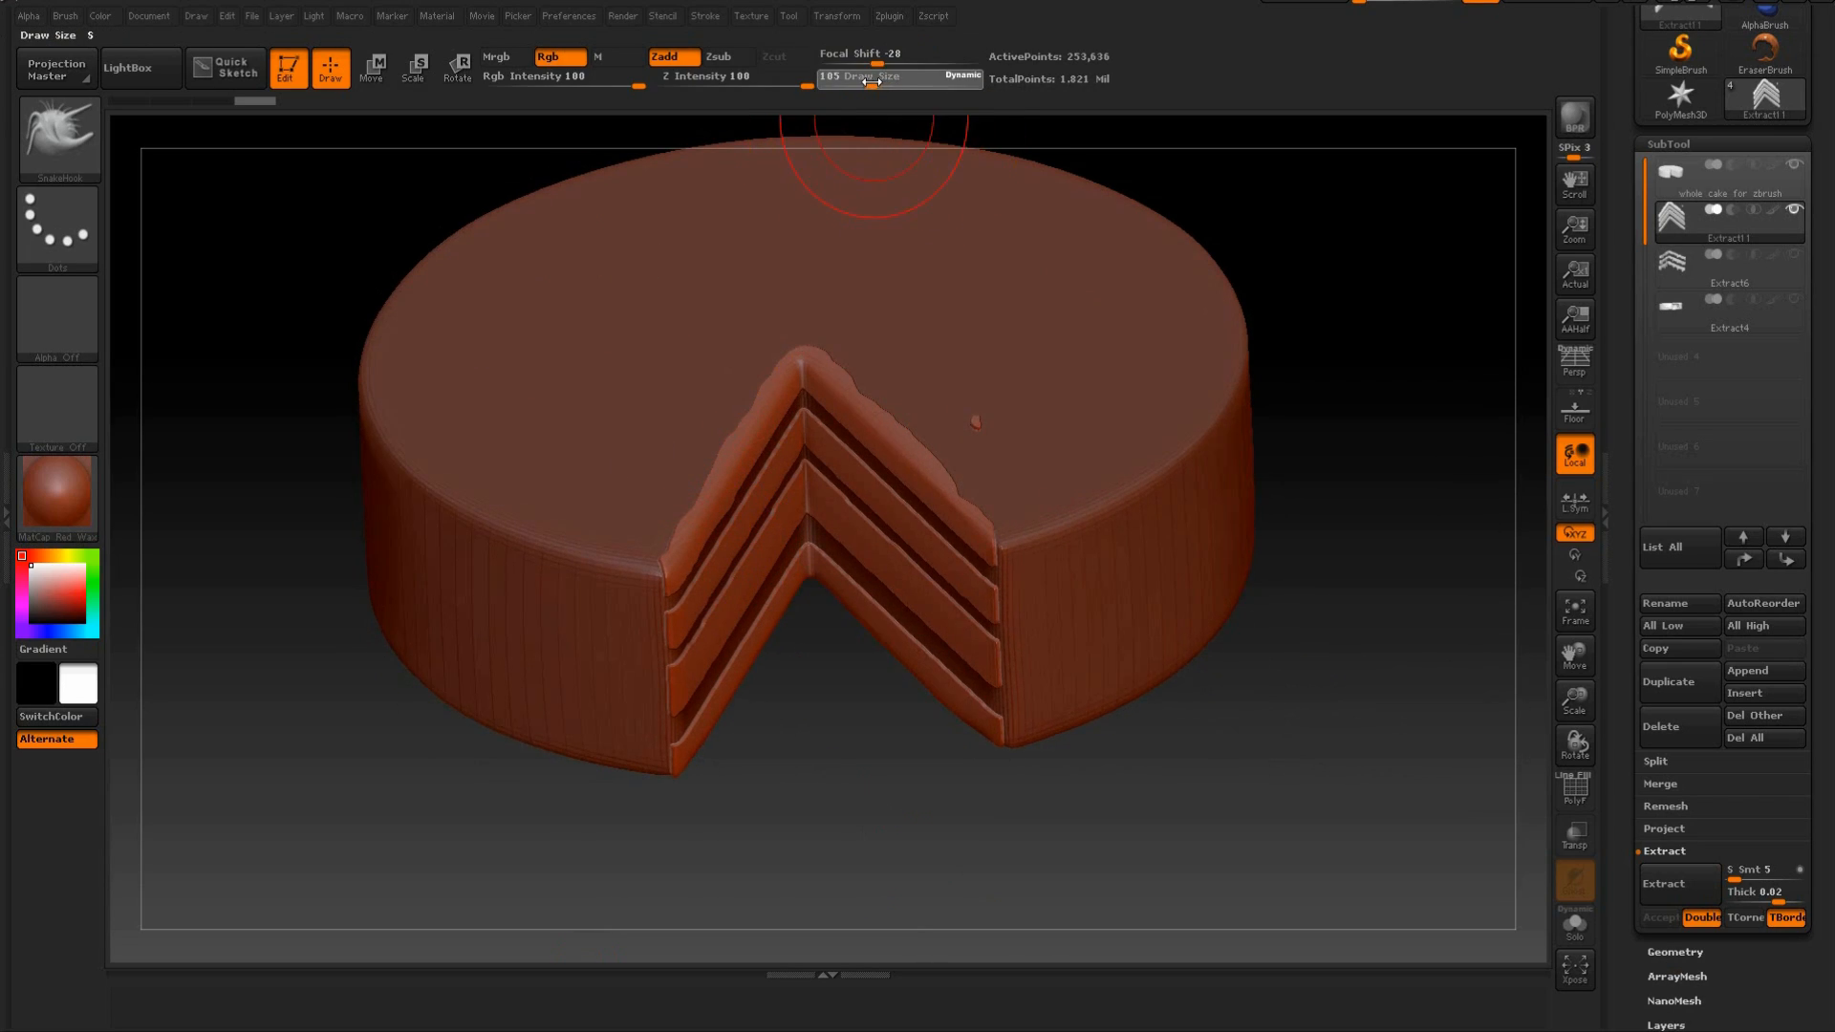
{"action": "left_click_drag", "start_coordinate": [892, 763], "coordinate": [901, 815]}
{"action": "key", "text": "shift"}
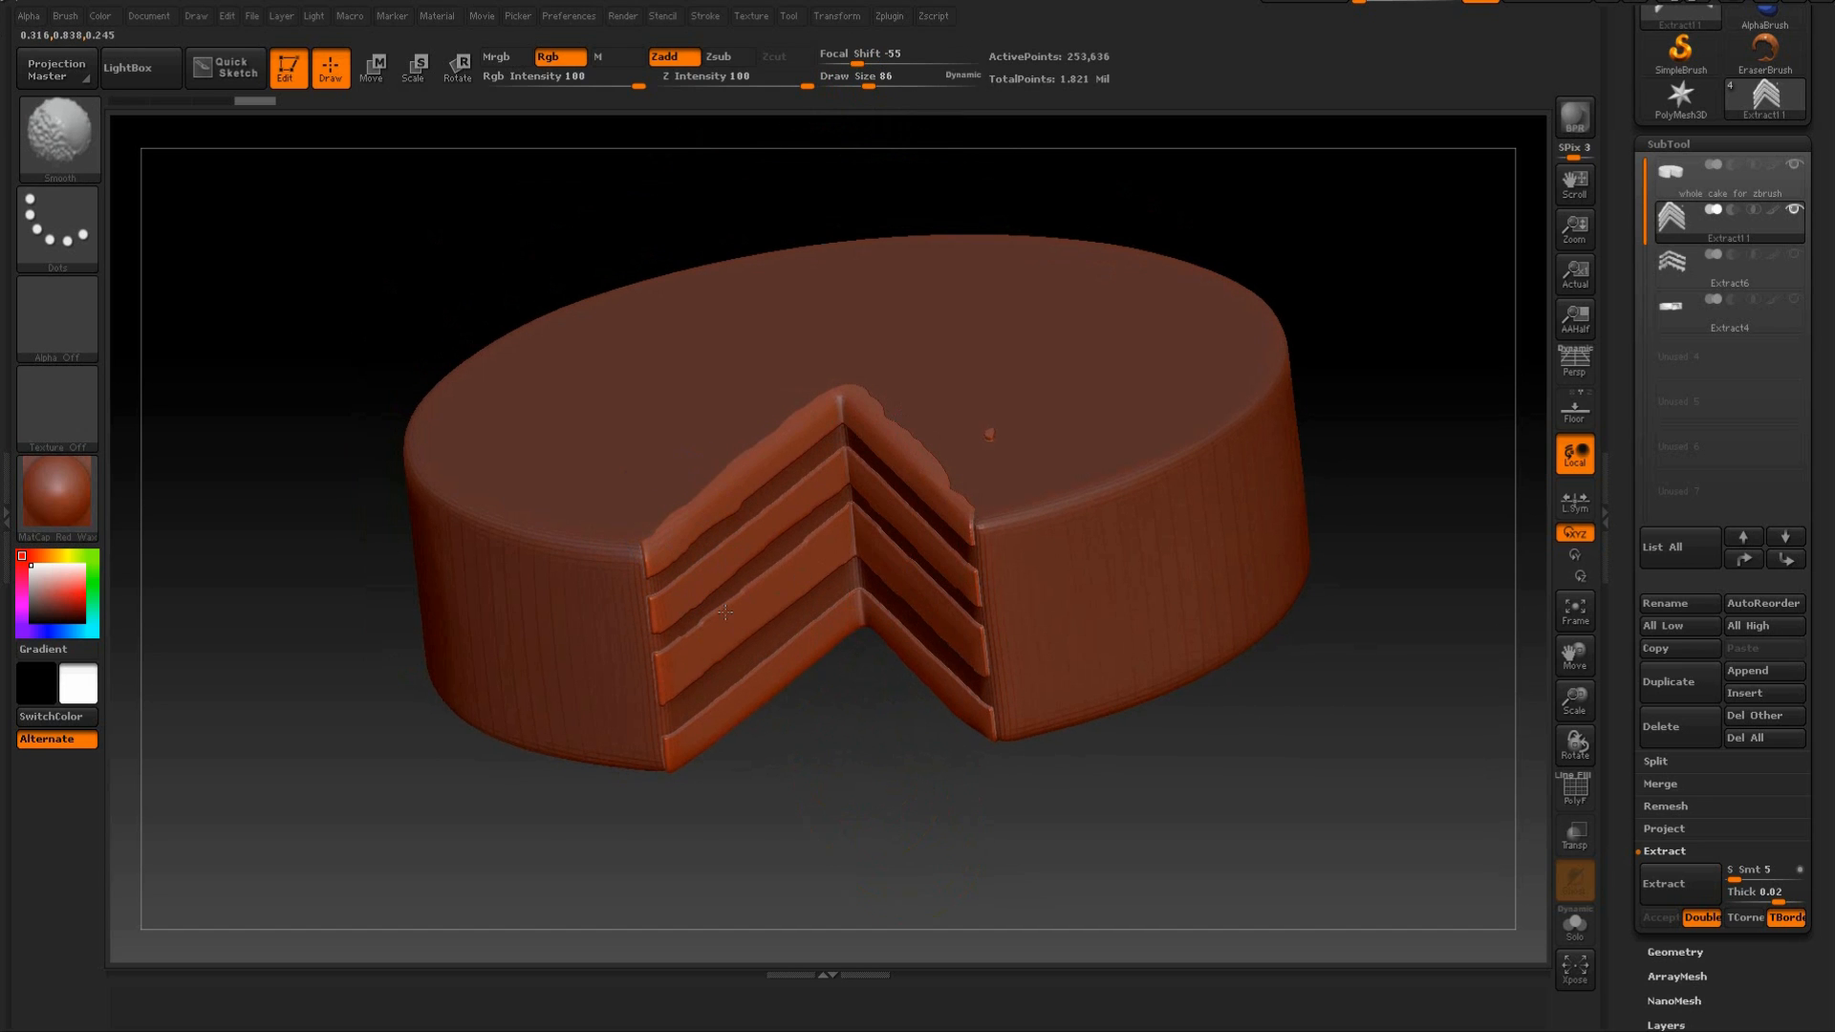
{"action": "left_click_drag", "start_coordinate": [878, 754], "coordinate": [869, 618], "text": "shift"}
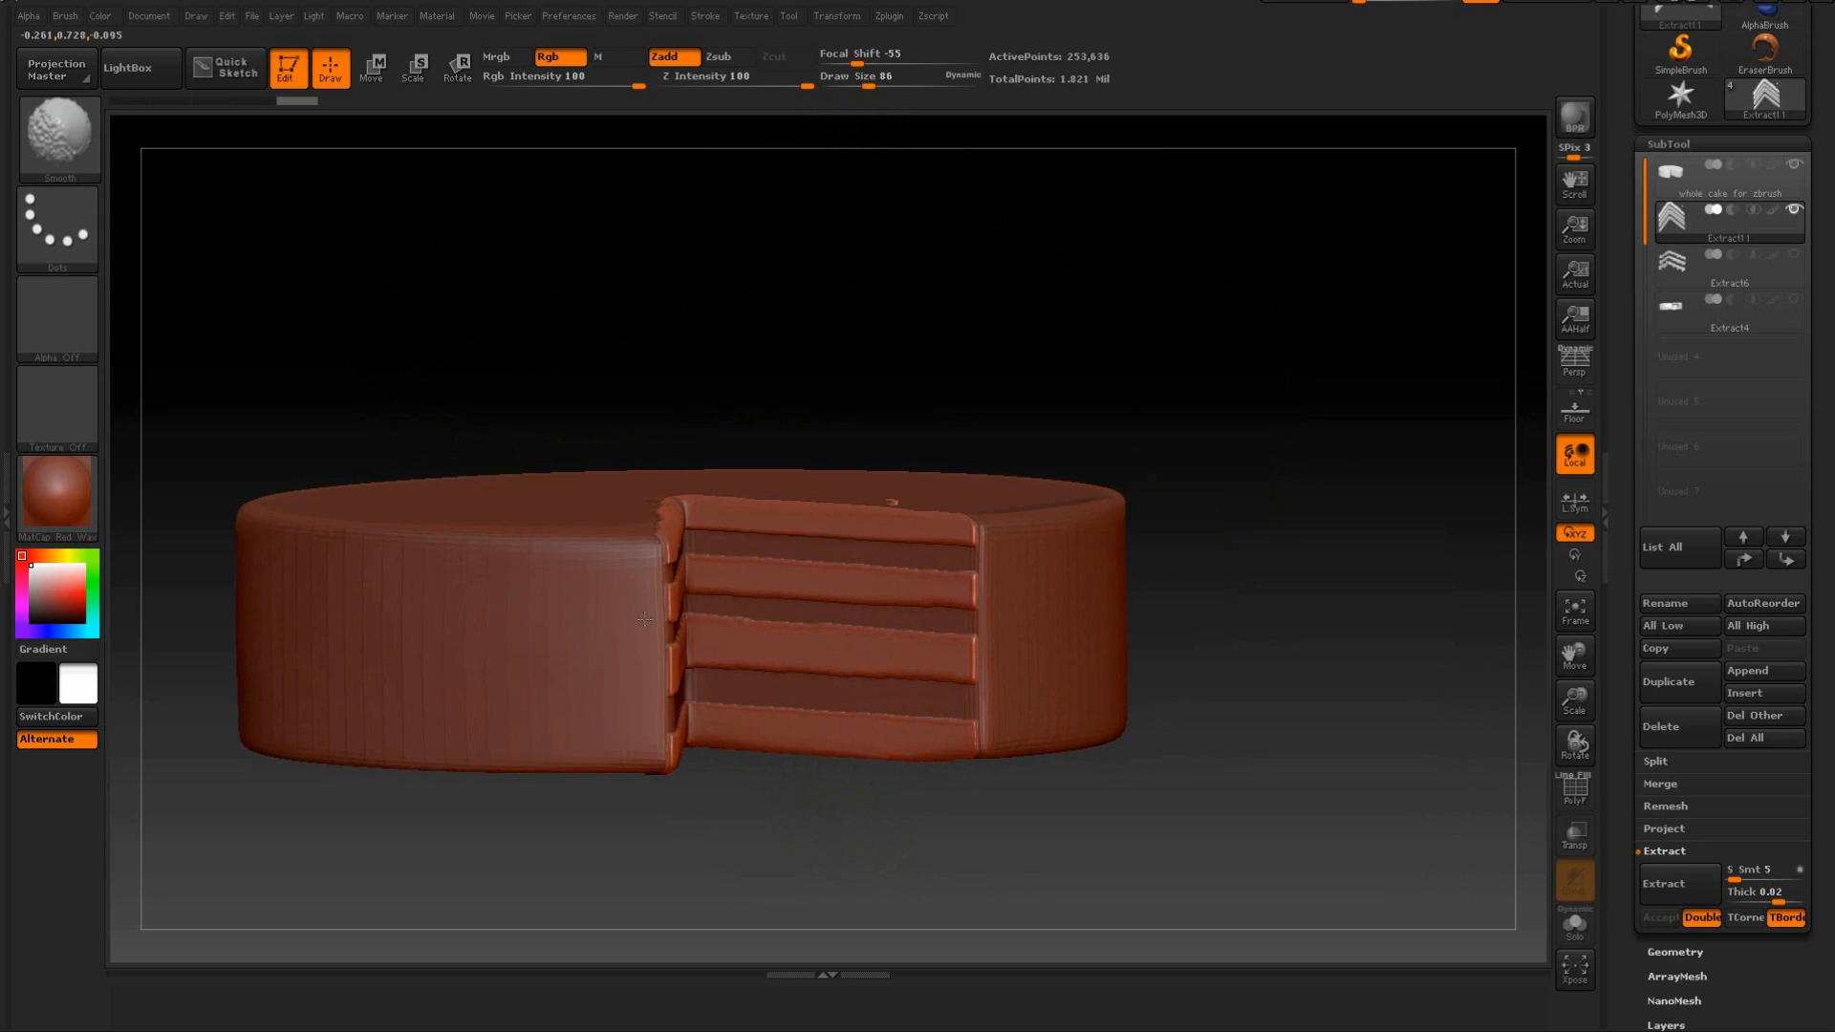
{"action": "left_click_drag", "start_coordinate": [663, 761], "coordinate": [754, 524]}
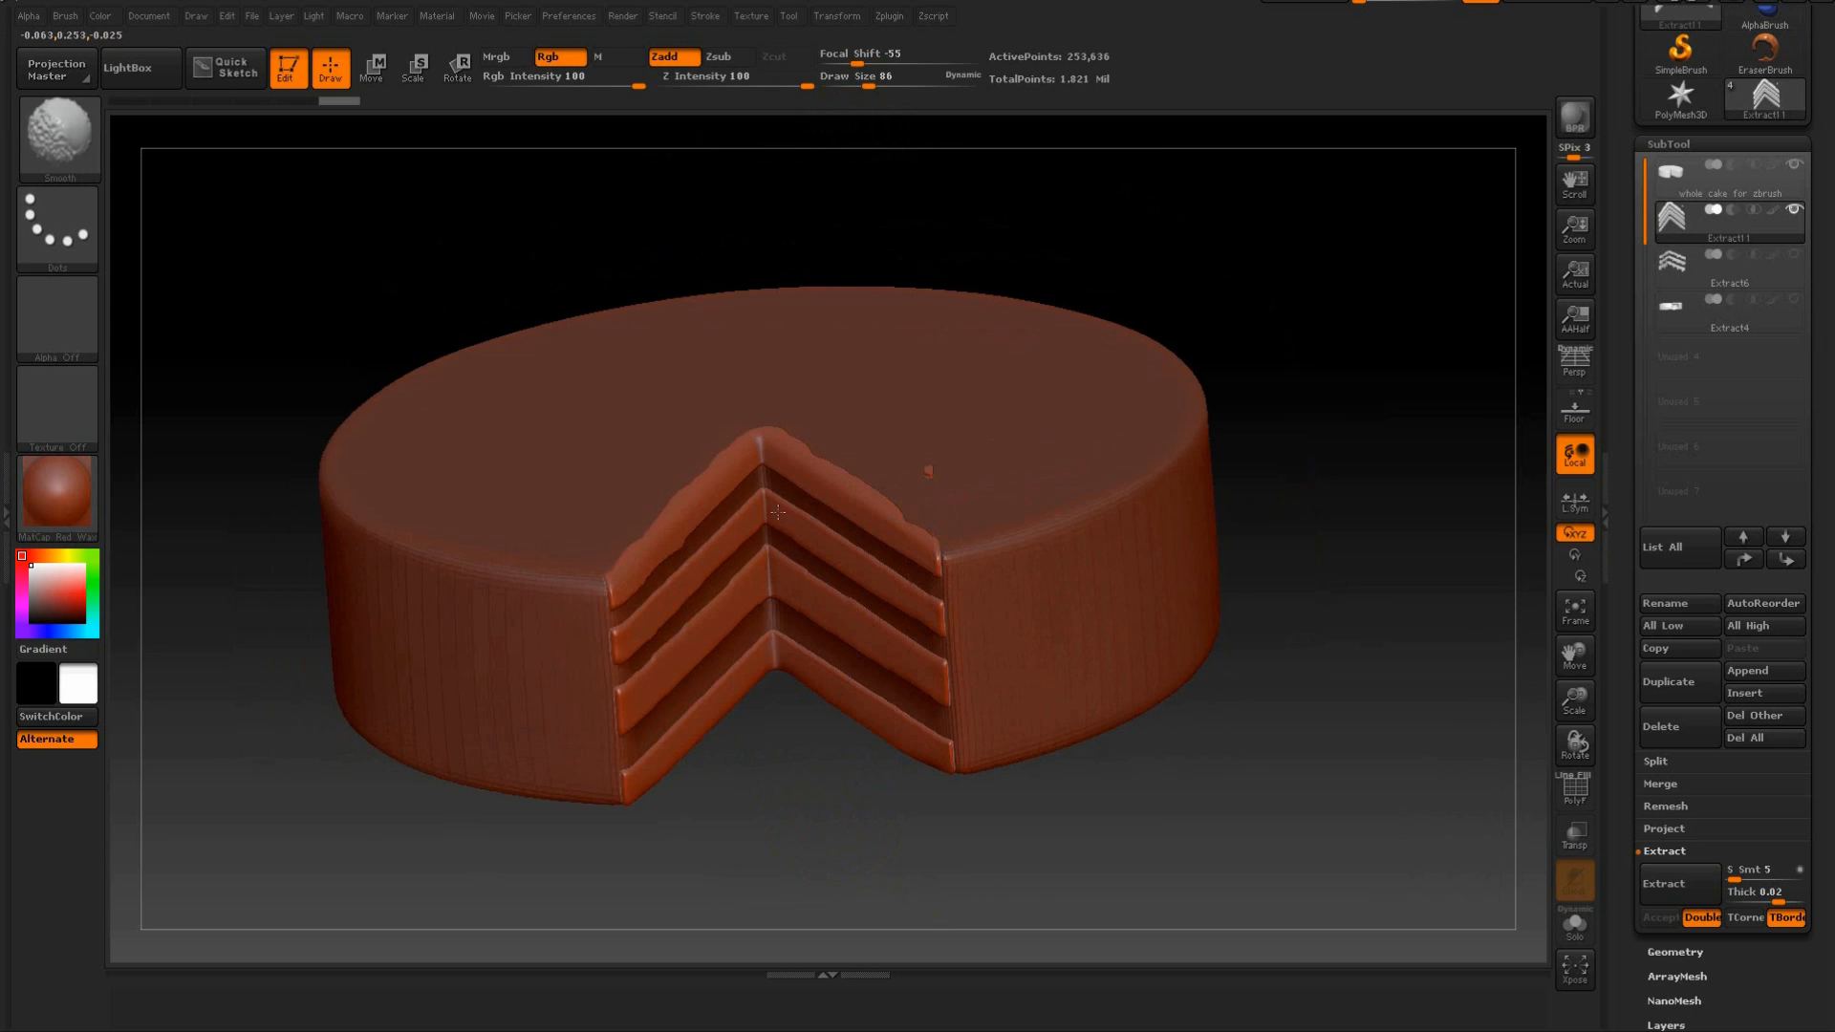
{"action": "left_click_drag", "start_coordinate": [986, 564], "coordinate": [988, 570], "text": "shift"}
{"action": "left_click_drag", "start_coordinate": [932, 870], "coordinate": [1012, 748]}
{"action": "left_click_drag", "start_coordinate": [1200, 253], "coordinate": [1145, 284]}
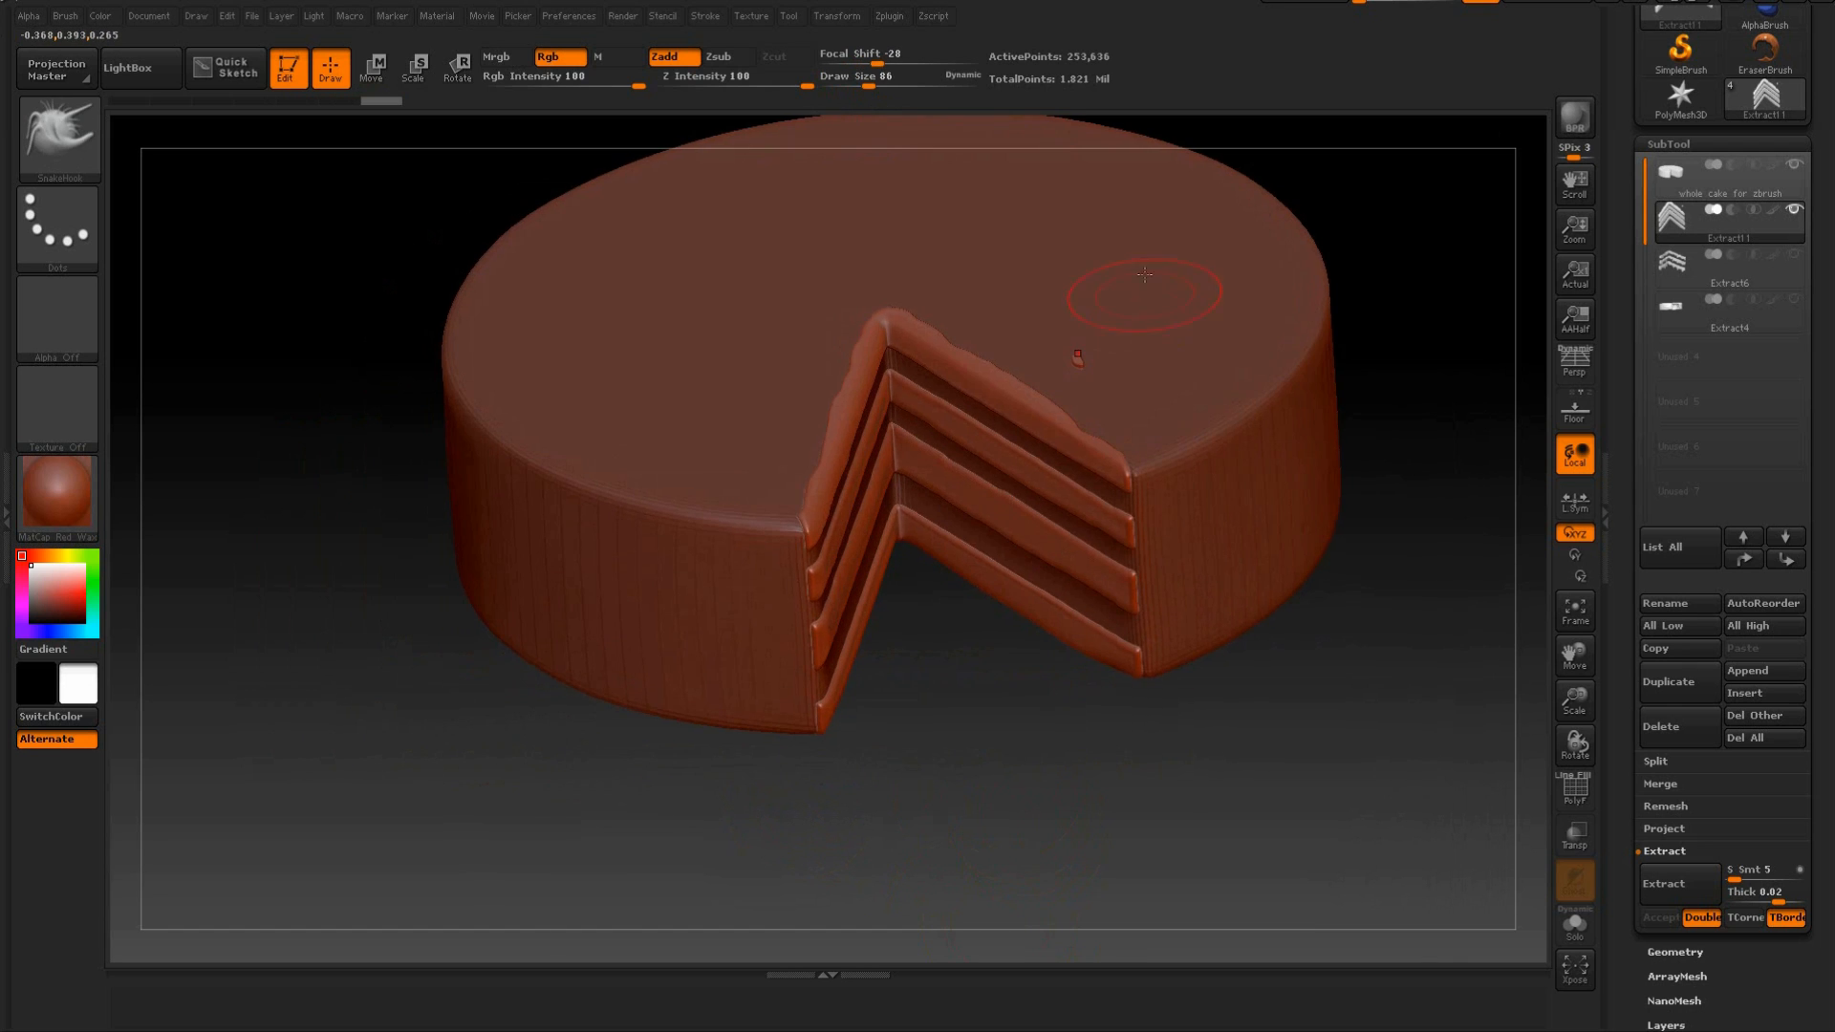
Smooth the remaining uneven edges of the sponge layers up close along the cut faces.
{"action": "mouse_move", "coordinate": [991, 758]}
{"action": "left_mouse_down"}
{"action": "mouse_move", "coordinate": [983, 727]}
{"action": "mouse_move", "coordinate": [878, 674]}
{"action": "left_mouse_up"}
{"action": "mouse_move", "coordinate": [1011, 791]}
{"action": "left_mouse_down", "text": "alt"}
{"action": "mouse_move", "coordinate": [1030, 840]}
{"action": "mouse_move", "coordinate": [1002, 716]}
{"action": "left_mouse_up", "text": "alt"}
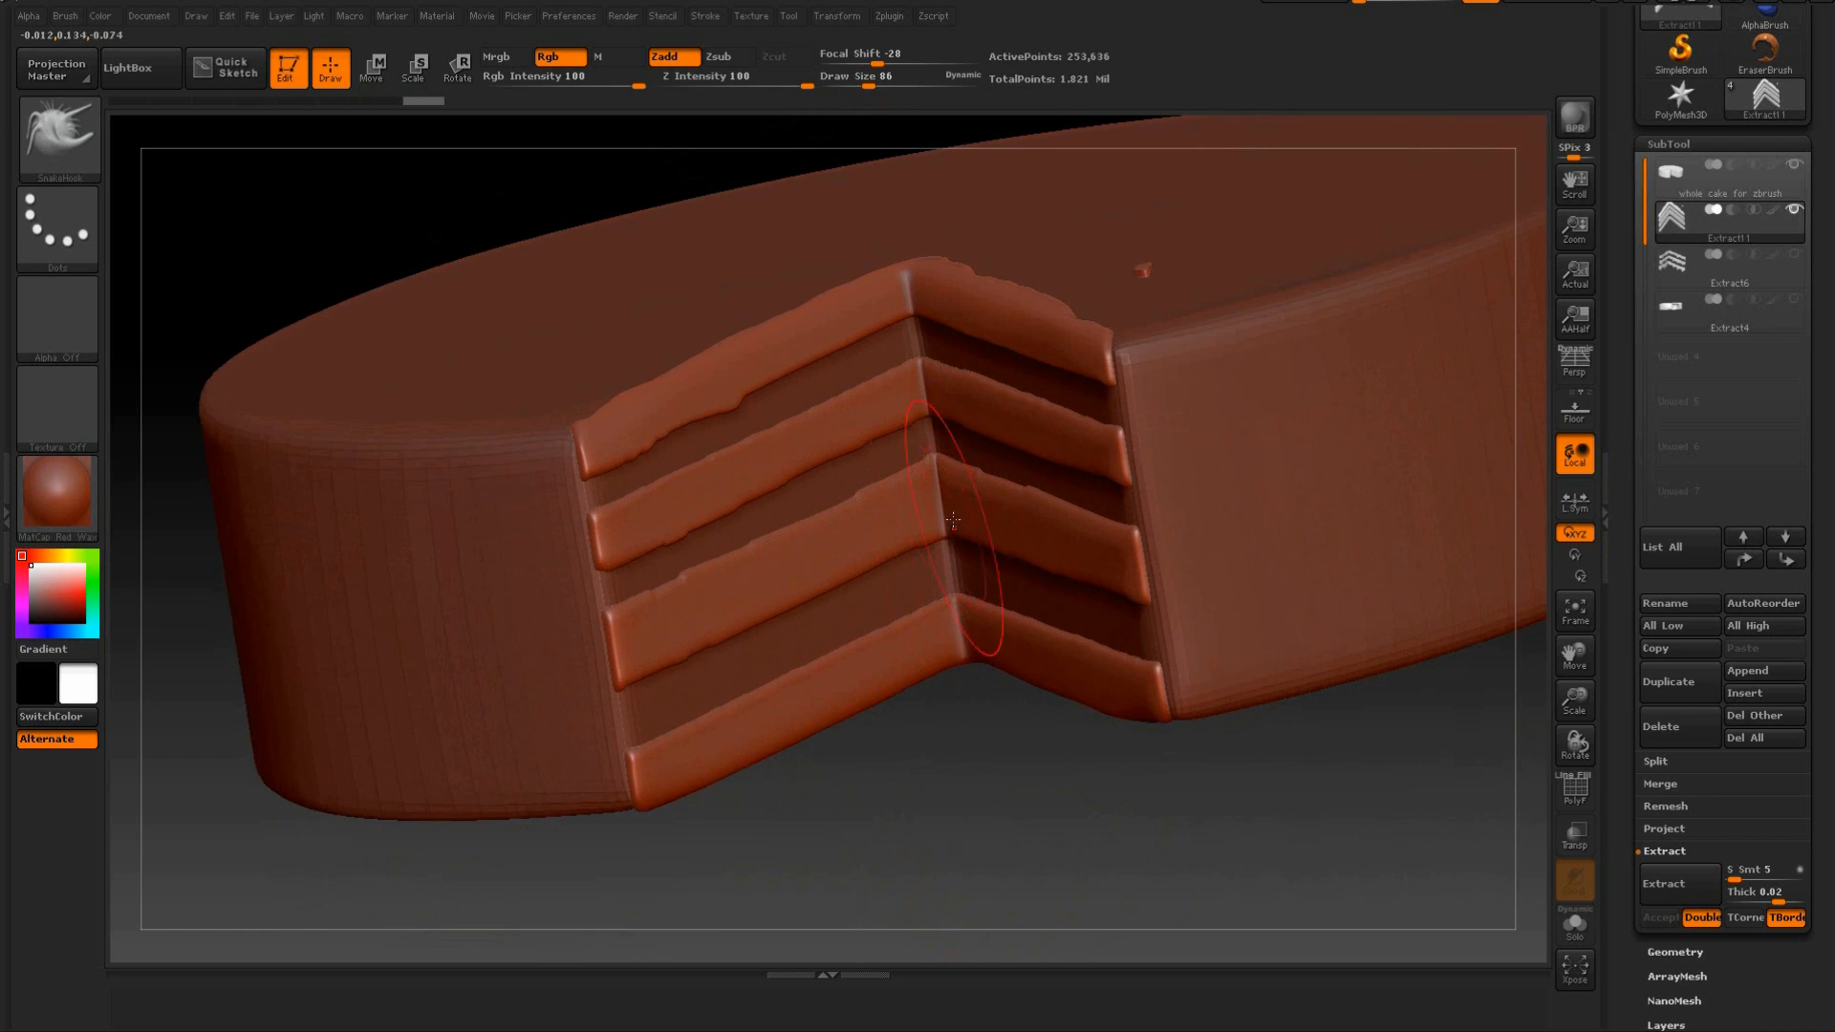
{"action": "key", "text": "shift"}
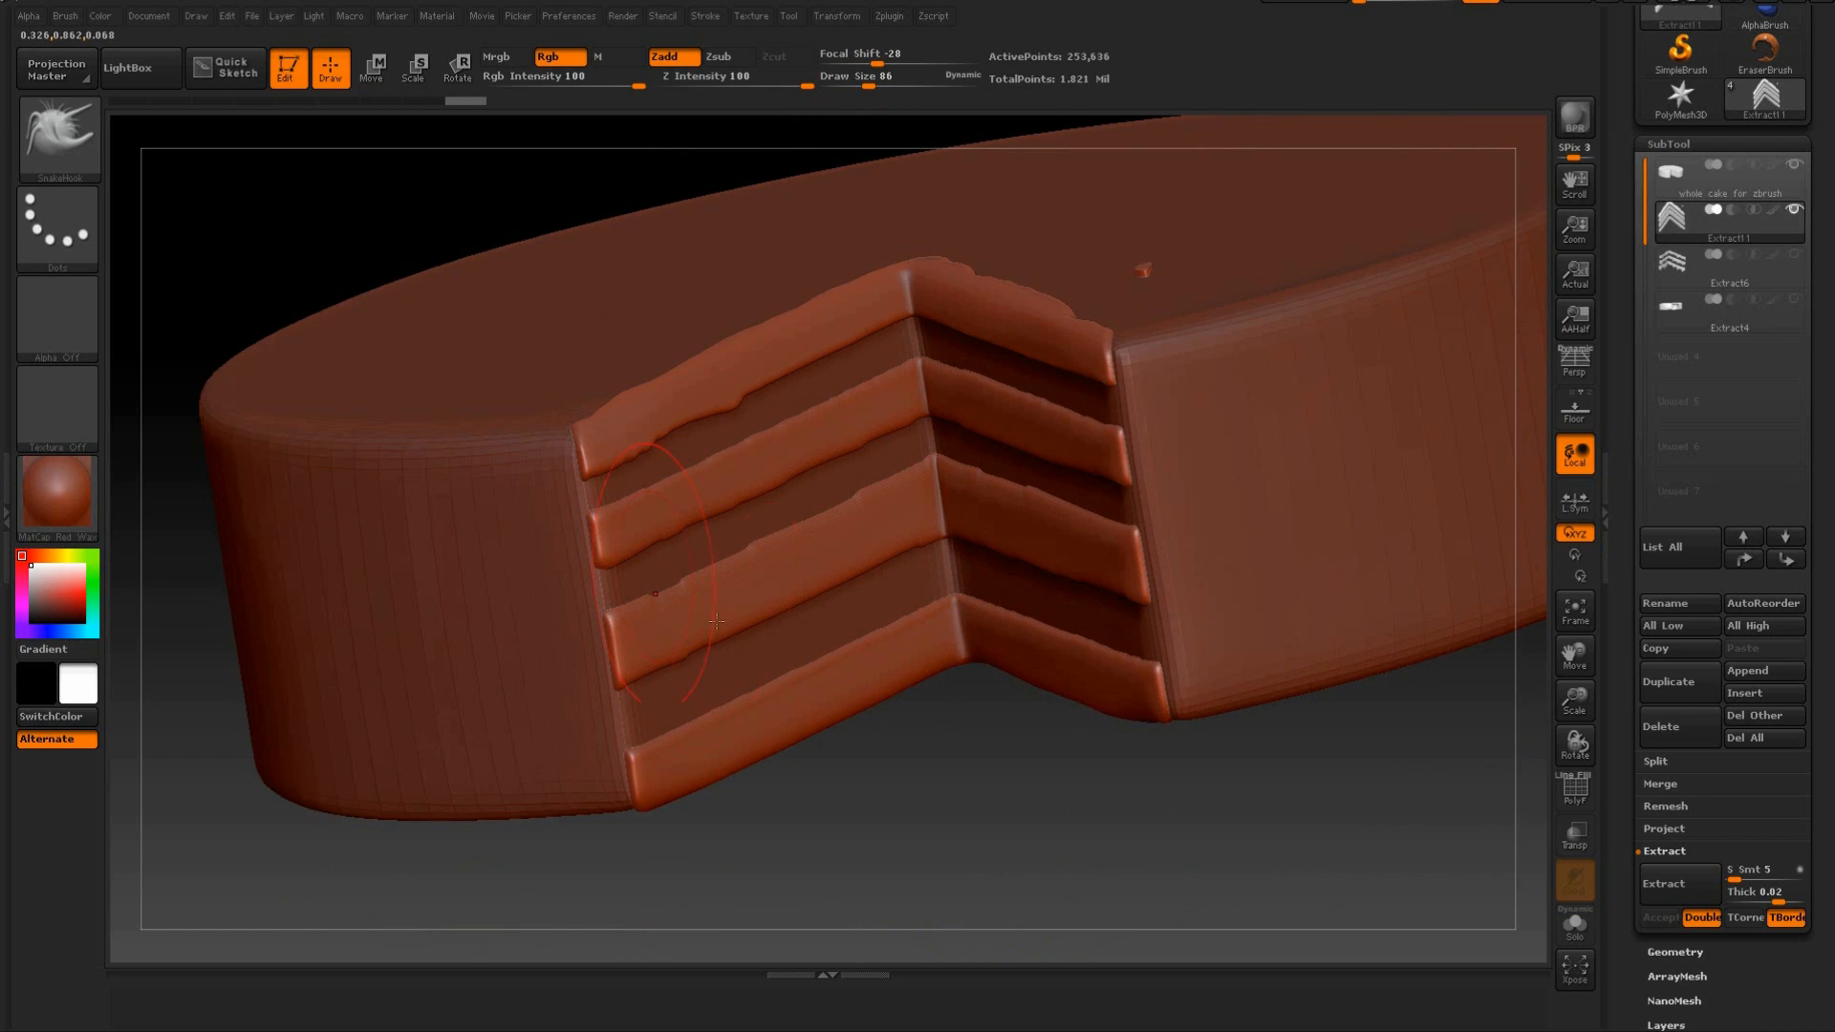
{"action": "mouse_move", "coordinate": [983, 770]}
{"action": "left_mouse_down"}
{"action": "mouse_move", "coordinate": [1056, 787]}
{"action": "mouse_move", "coordinate": [973, 660]}
{"action": "left_mouse_up"}
{"action": "left_click_drag", "start_coordinate": [1266, 631], "coordinate": [1330, 690]}
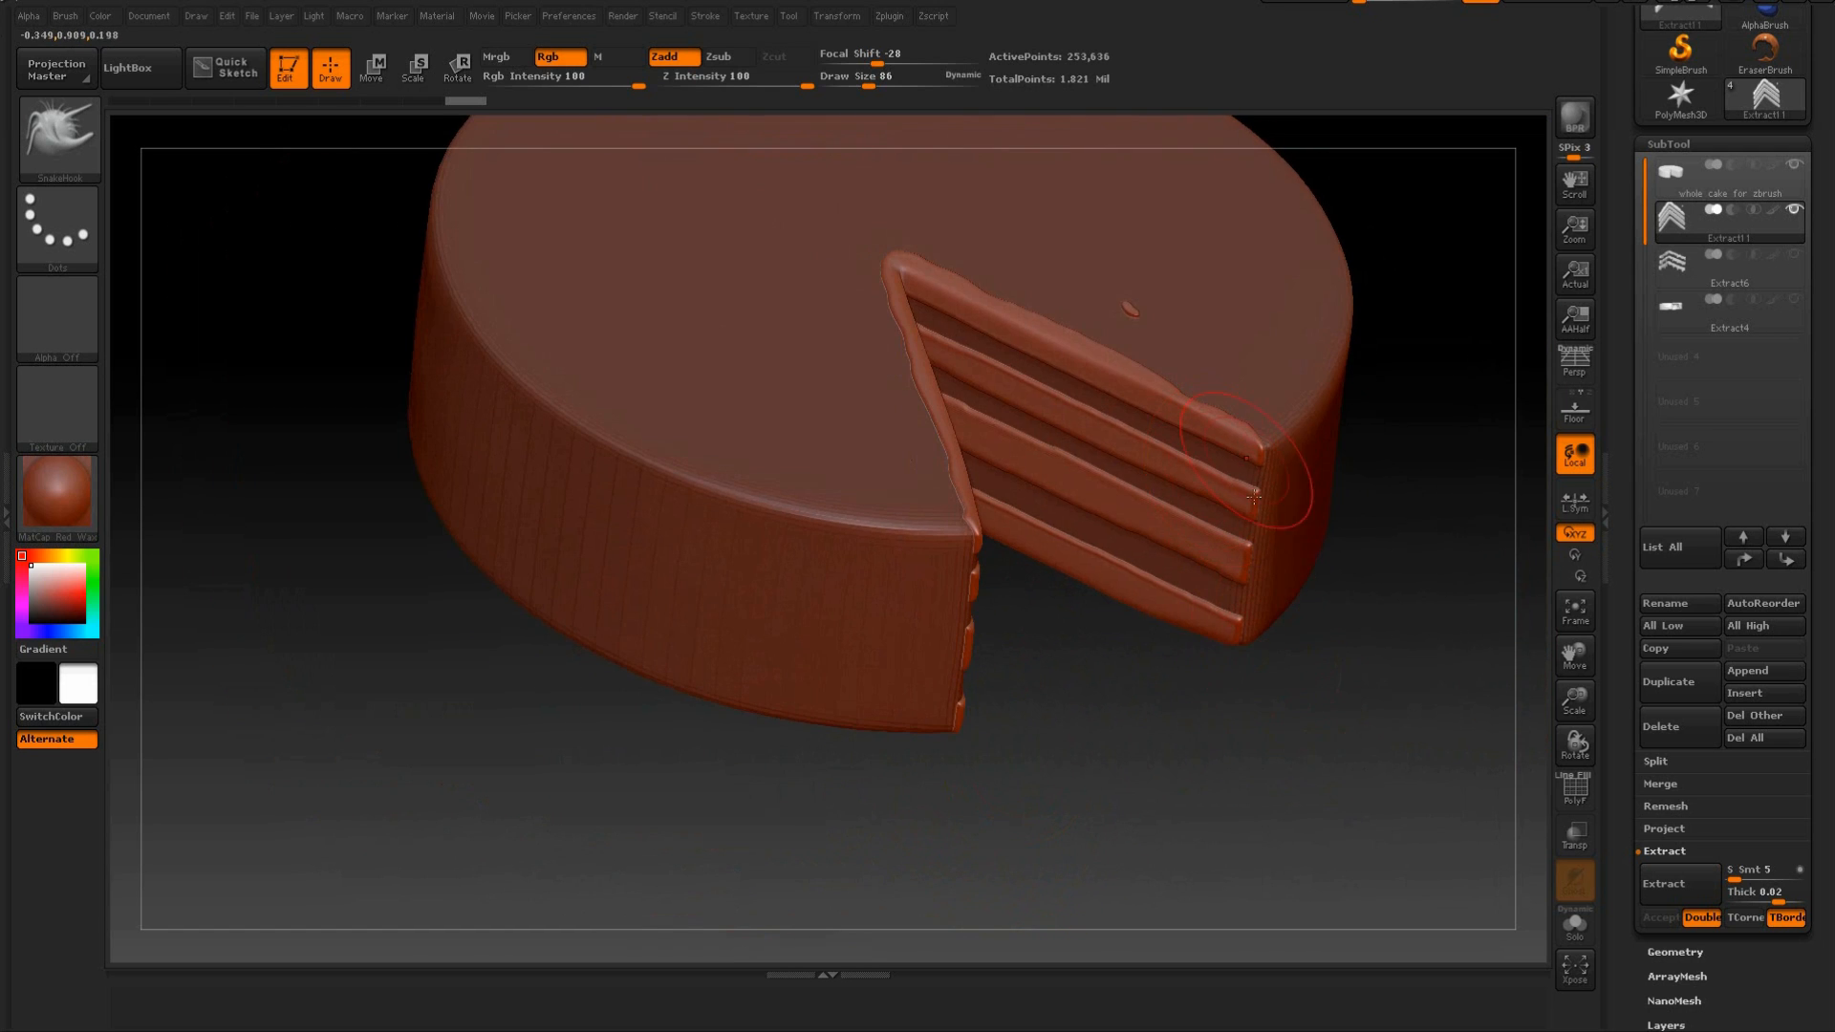
{"action": "left_click_drag", "start_coordinate": [1179, 803], "coordinate": [1108, 784]}
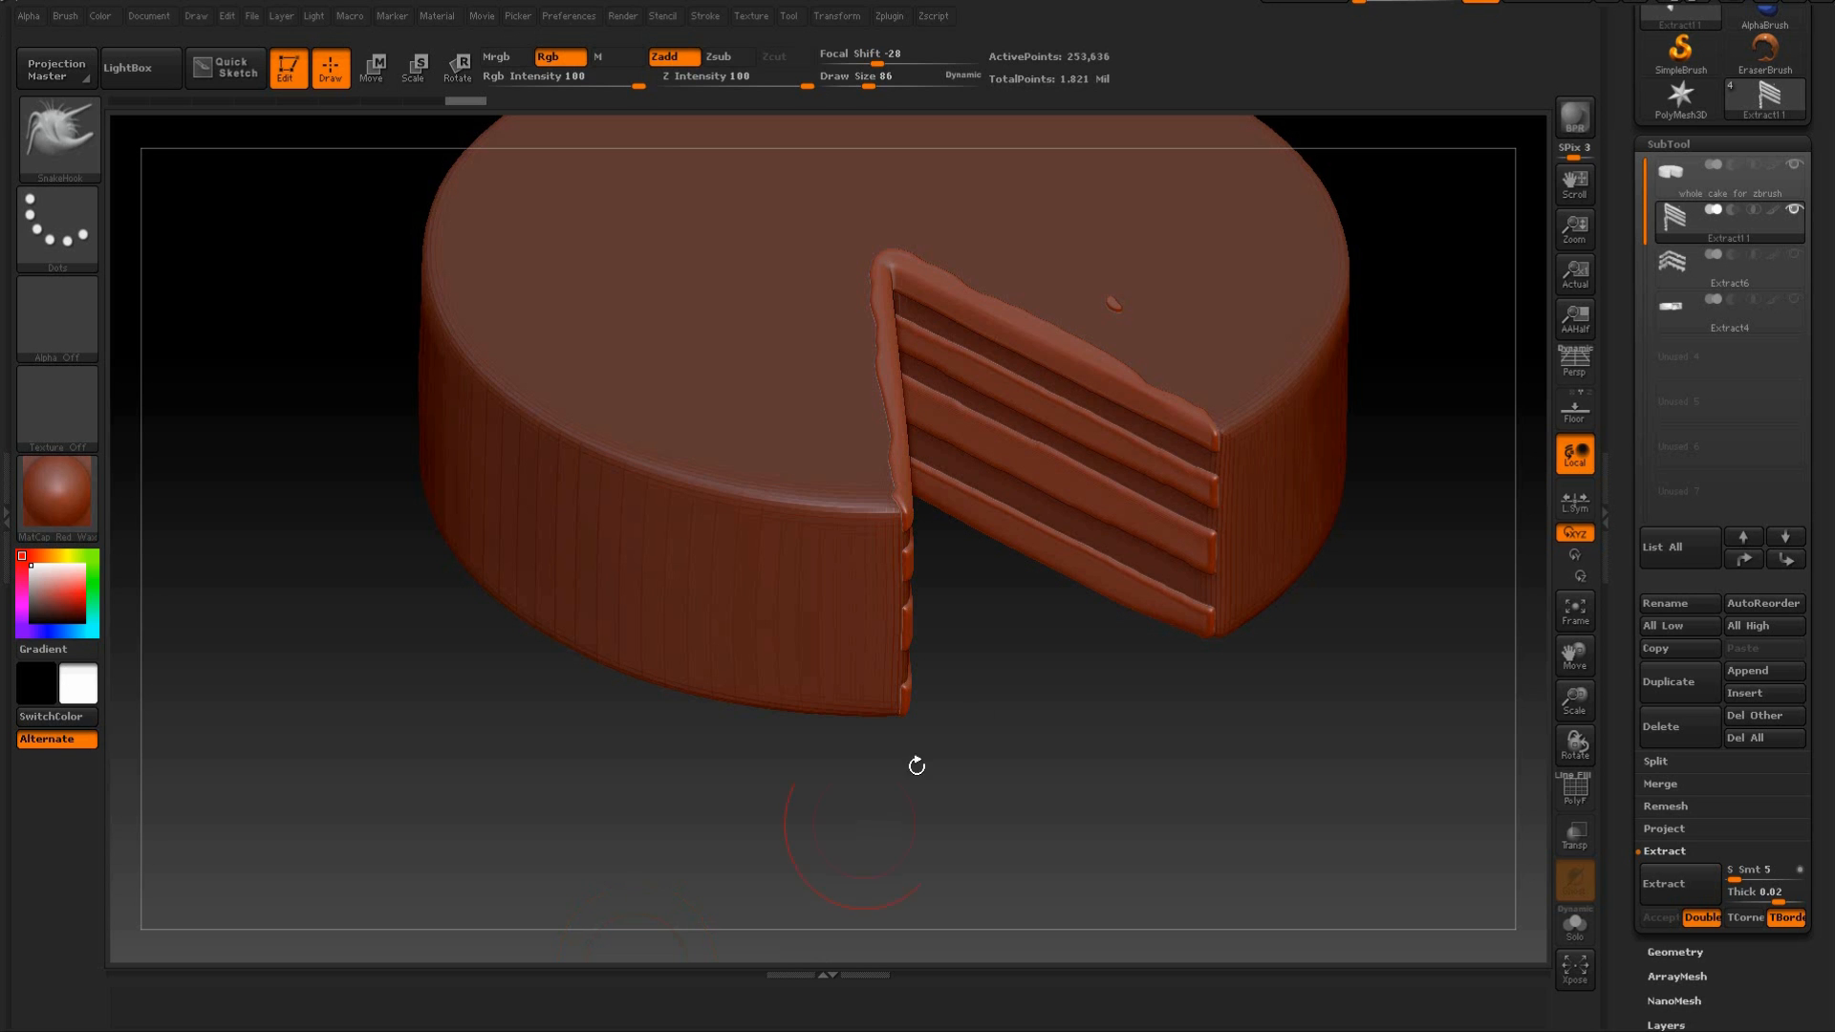
Check the cake reference photo in the browser, return to ZBrush and choose the Blob brush with the Color Spray stroke.
{"action": "mouse_move", "coordinate": [918, 762]}
{"action": "left_mouse_down"}
{"action": "mouse_move", "coordinate": [1016, 697]}
{"action": "mouse_move", "coordinate": [978, 782]}
{"action": "left_mouse_up"}
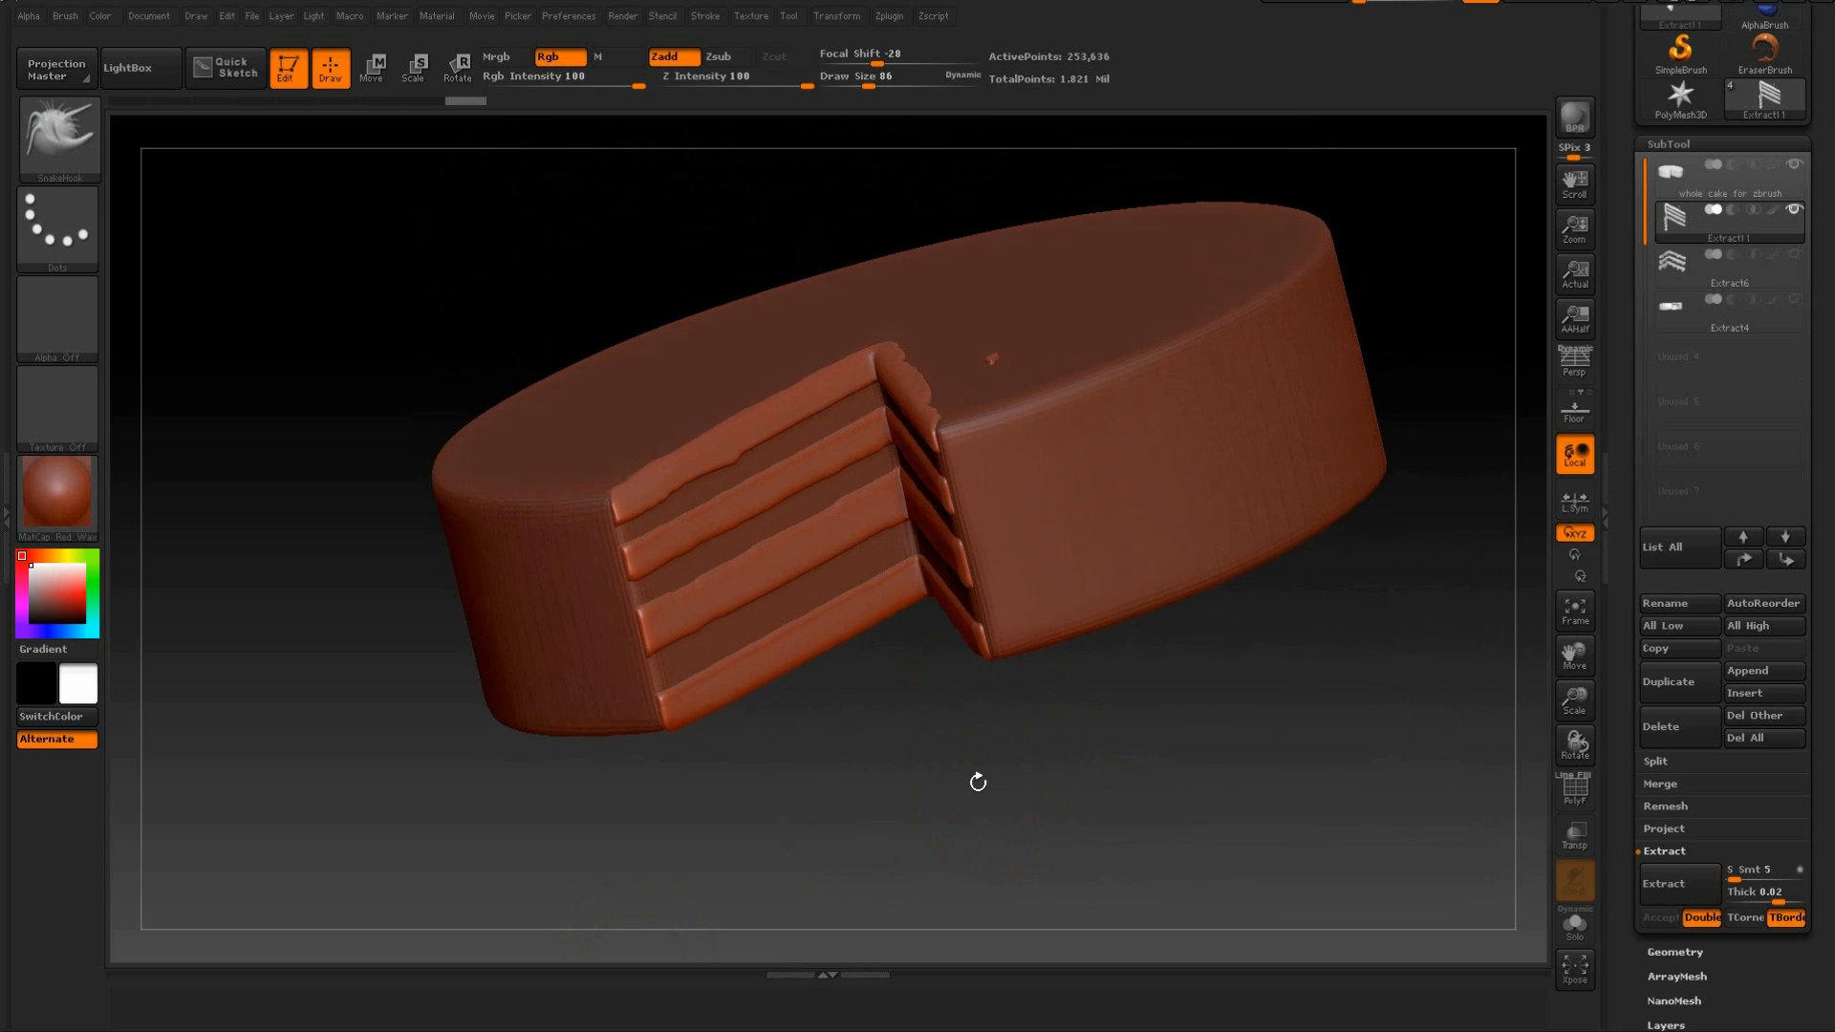
{"action": "left_click", "coordinate": [78, 157]}
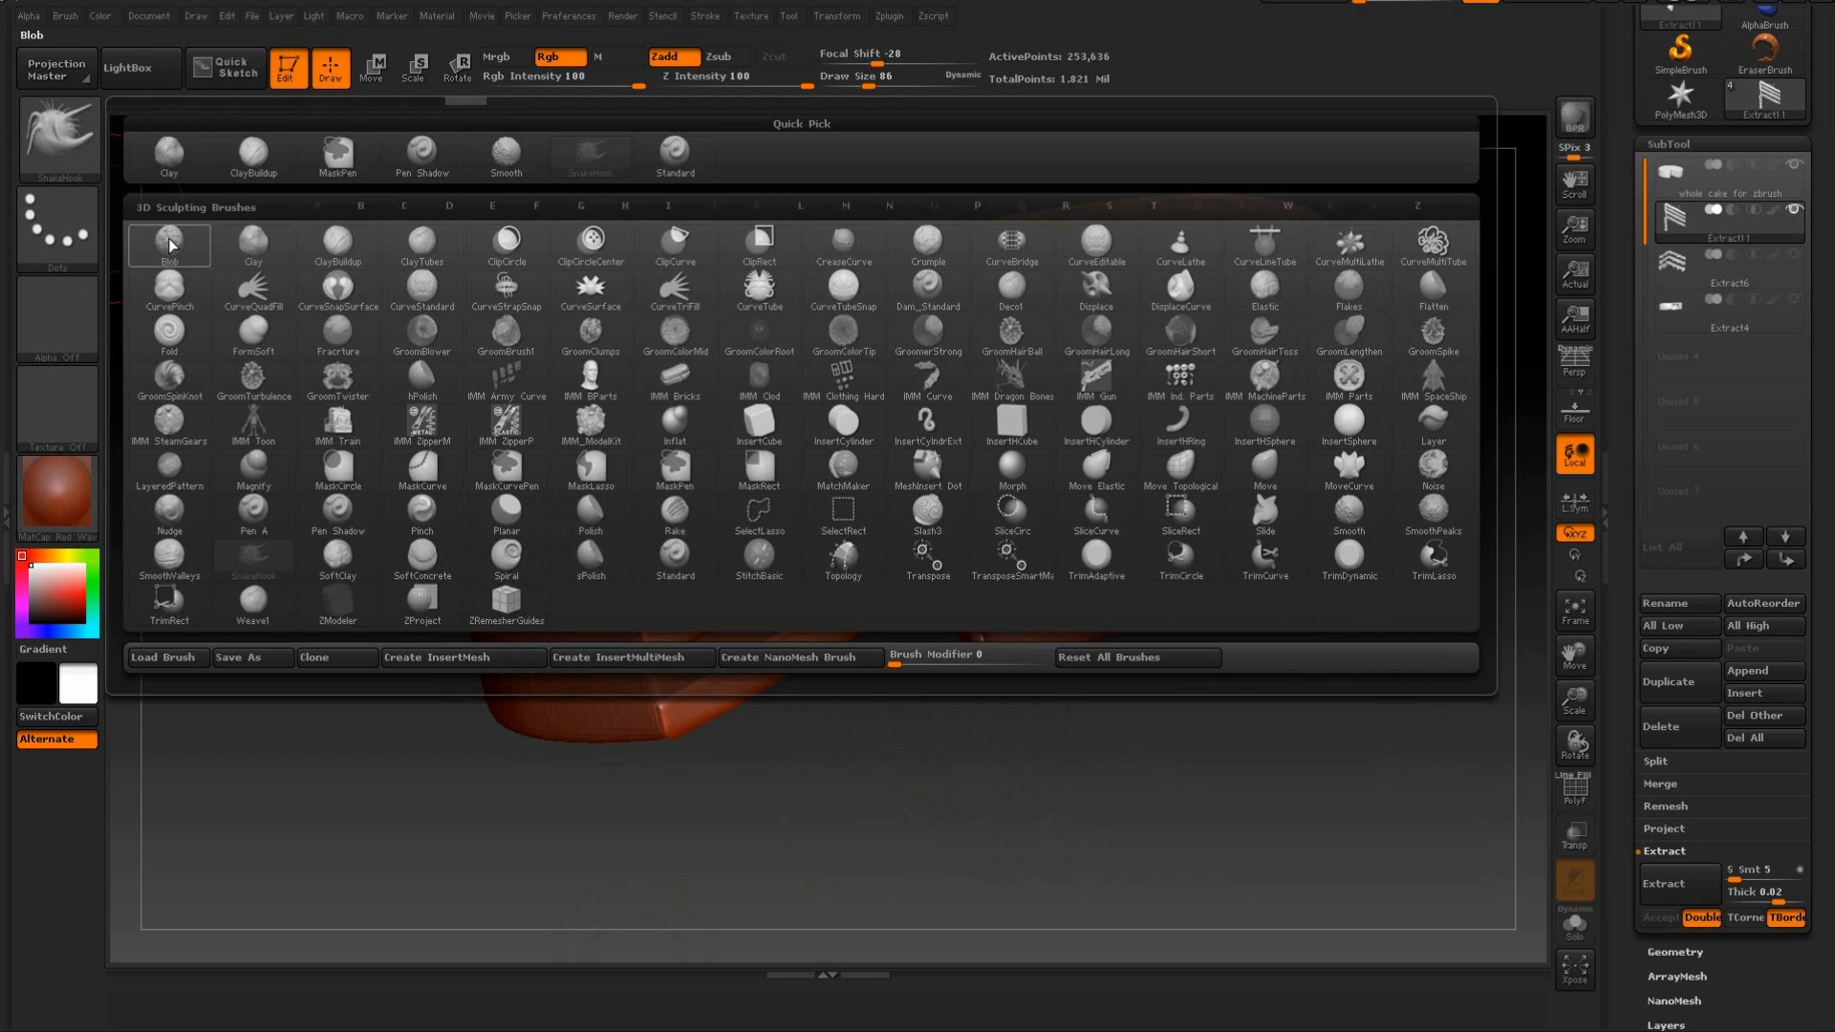
{"action": "mouse_move", "coordinate": [172, 254]}
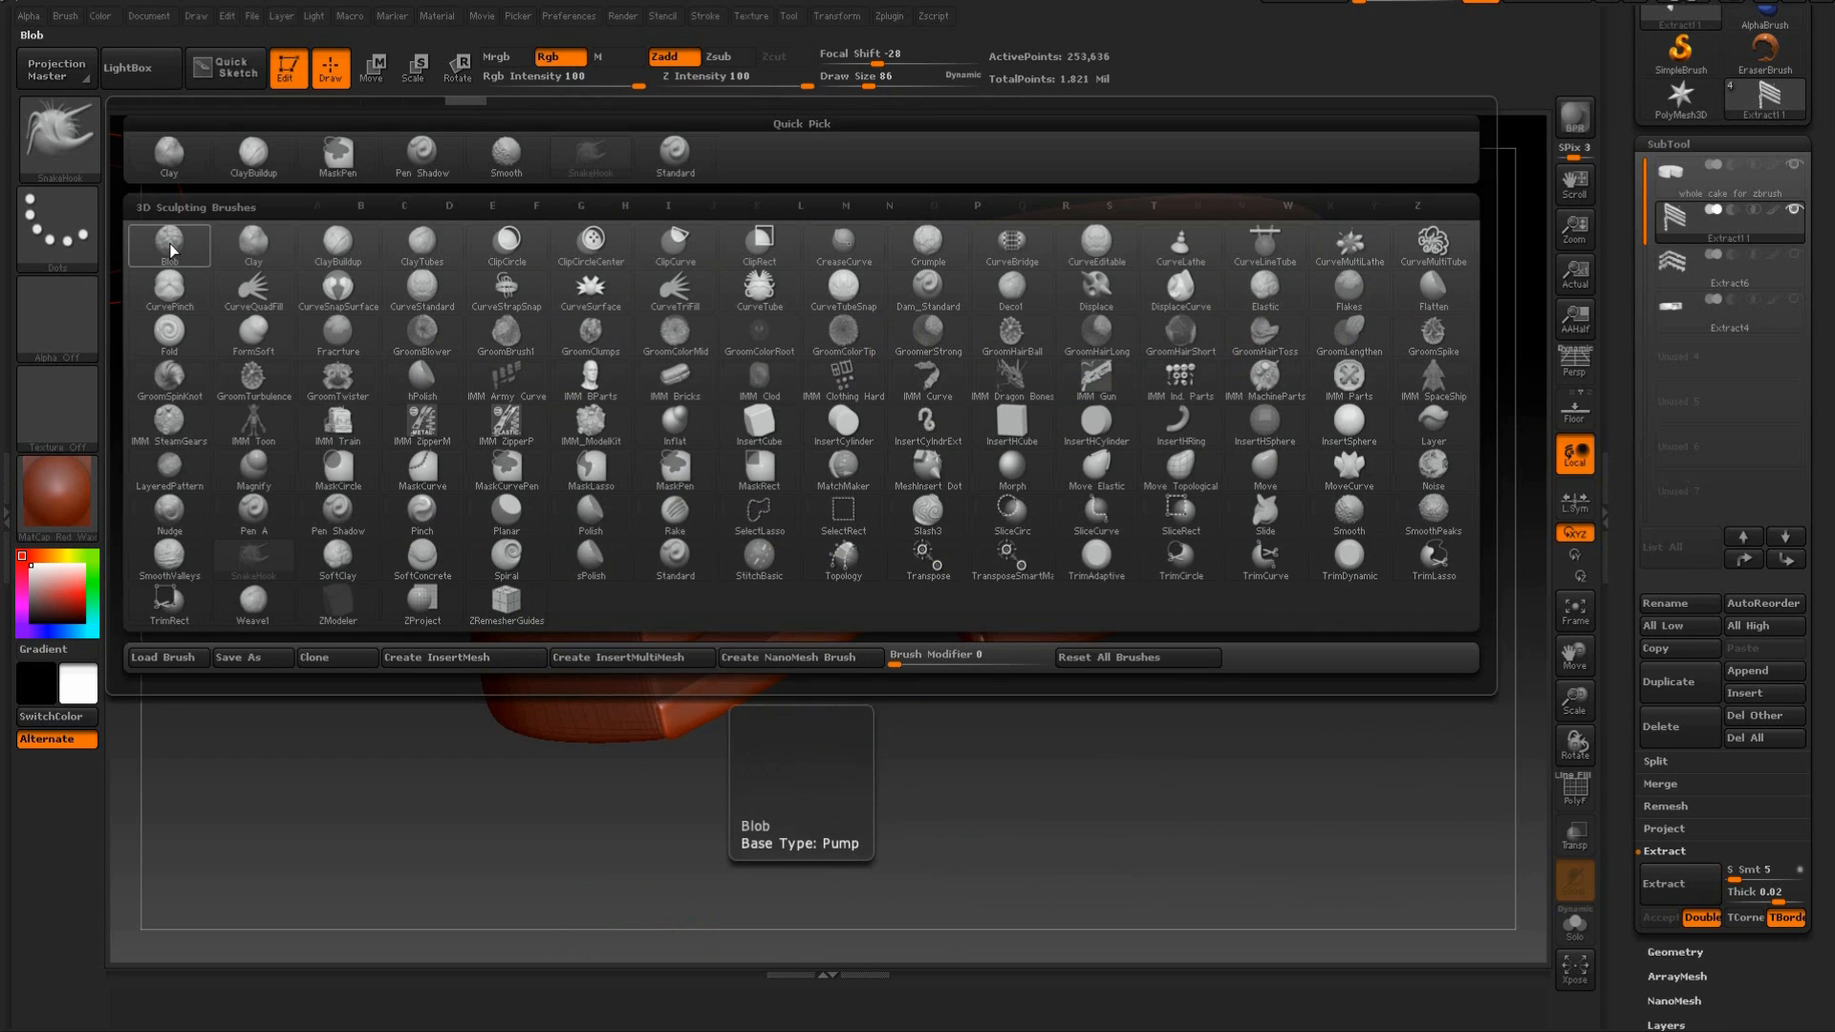
{"action": "left_click", "coordinate": [172, 253]}
{"action": "left_click", "coordinate": [88, 232]}
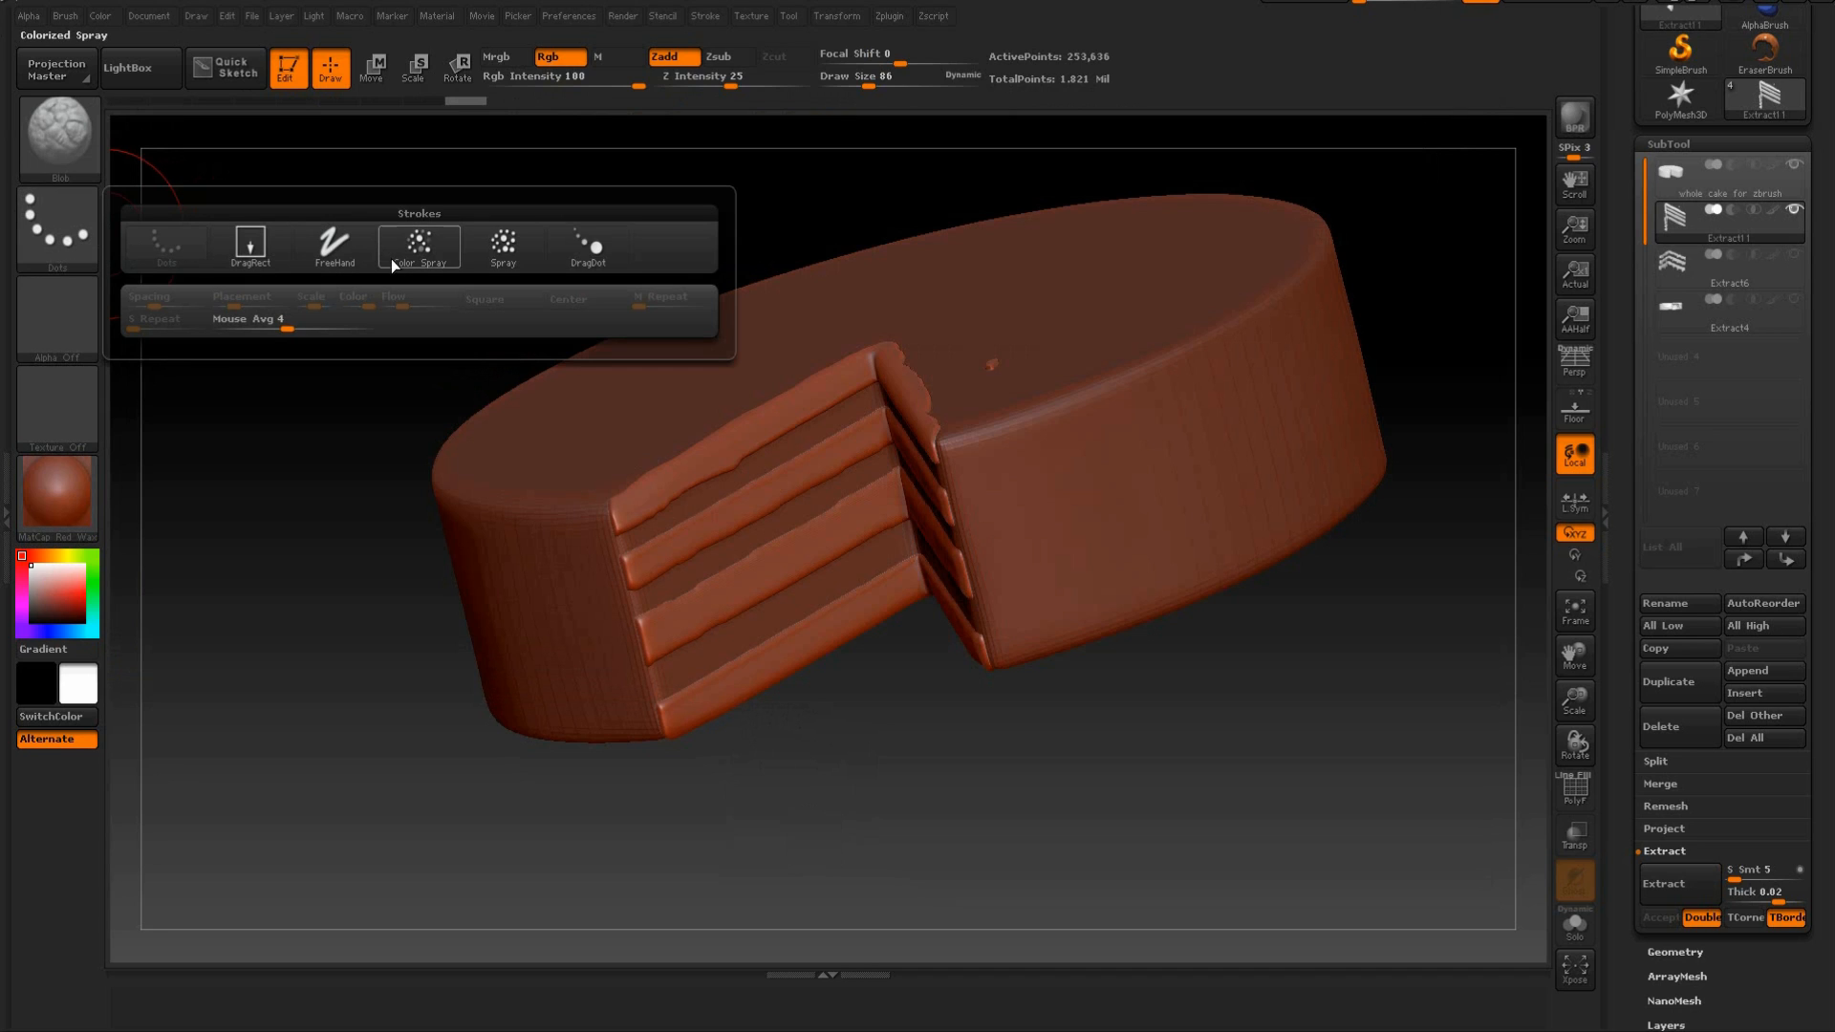
{"action": "left_click", "coordinate": [419, 244]}
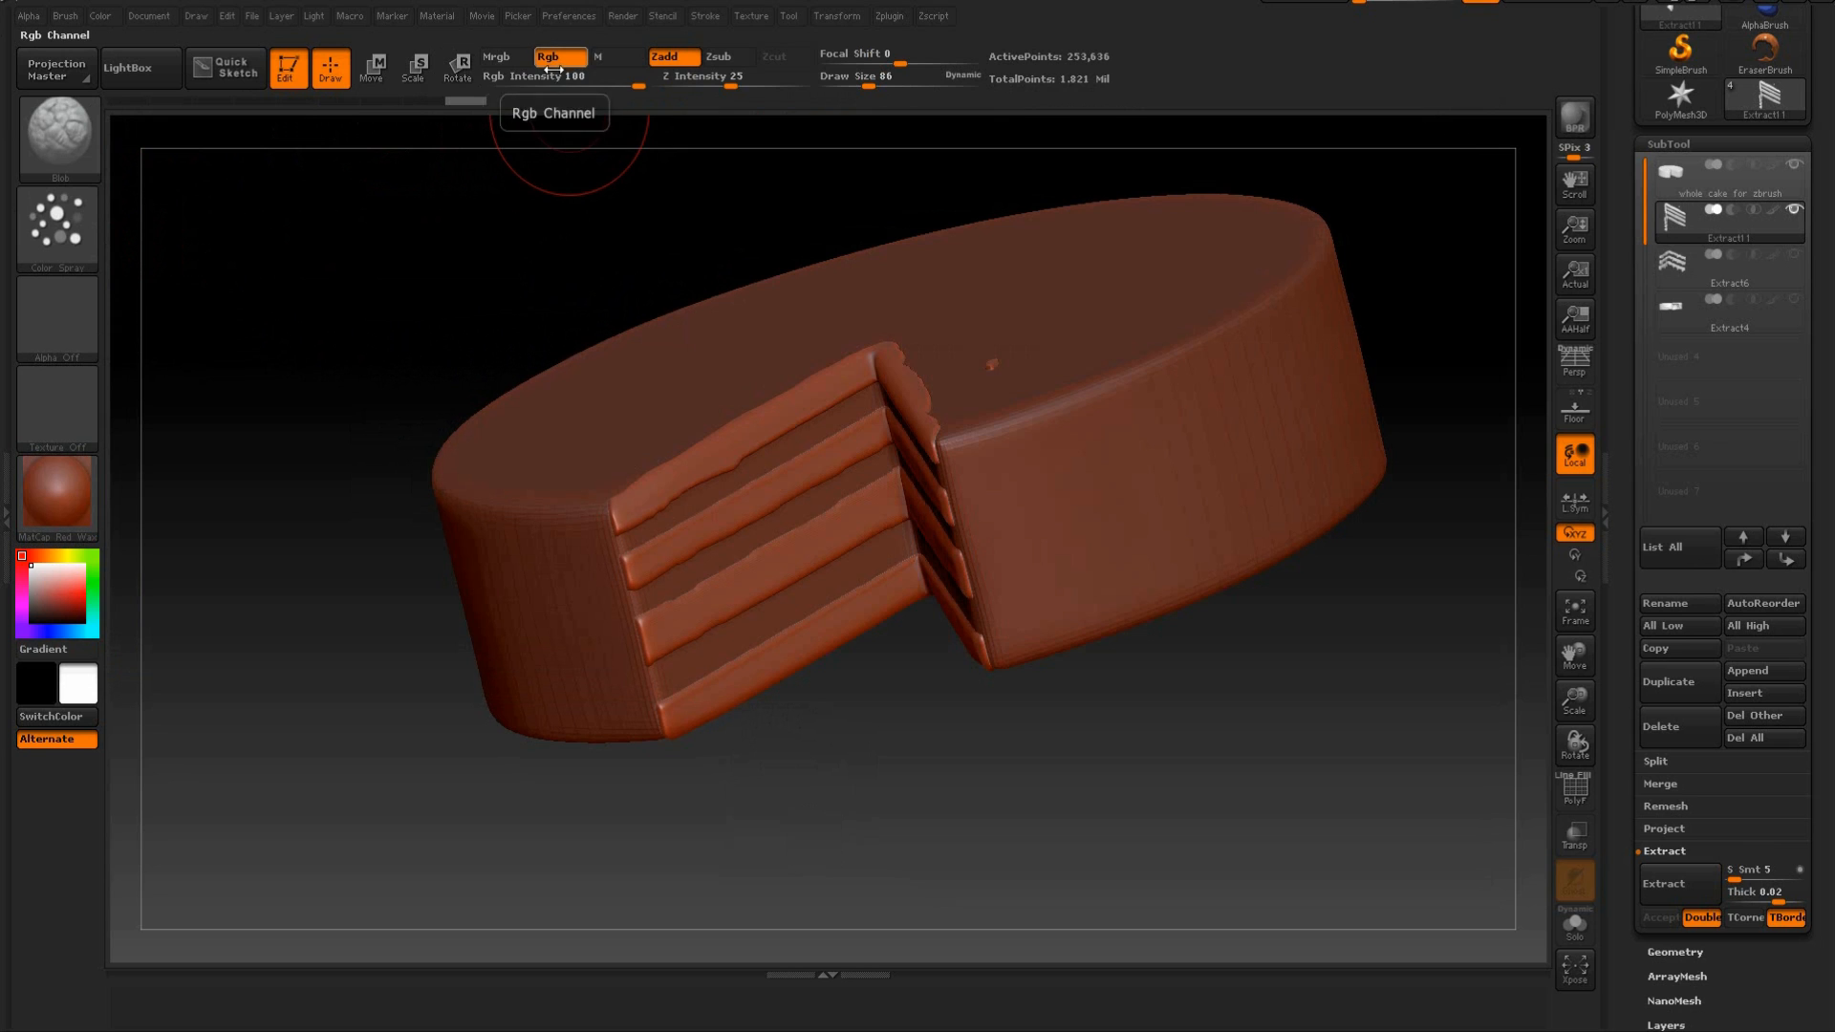
{"action": "left_click_drag", "start_coordinate": [563, 177], "coordinate": [617, 146]}
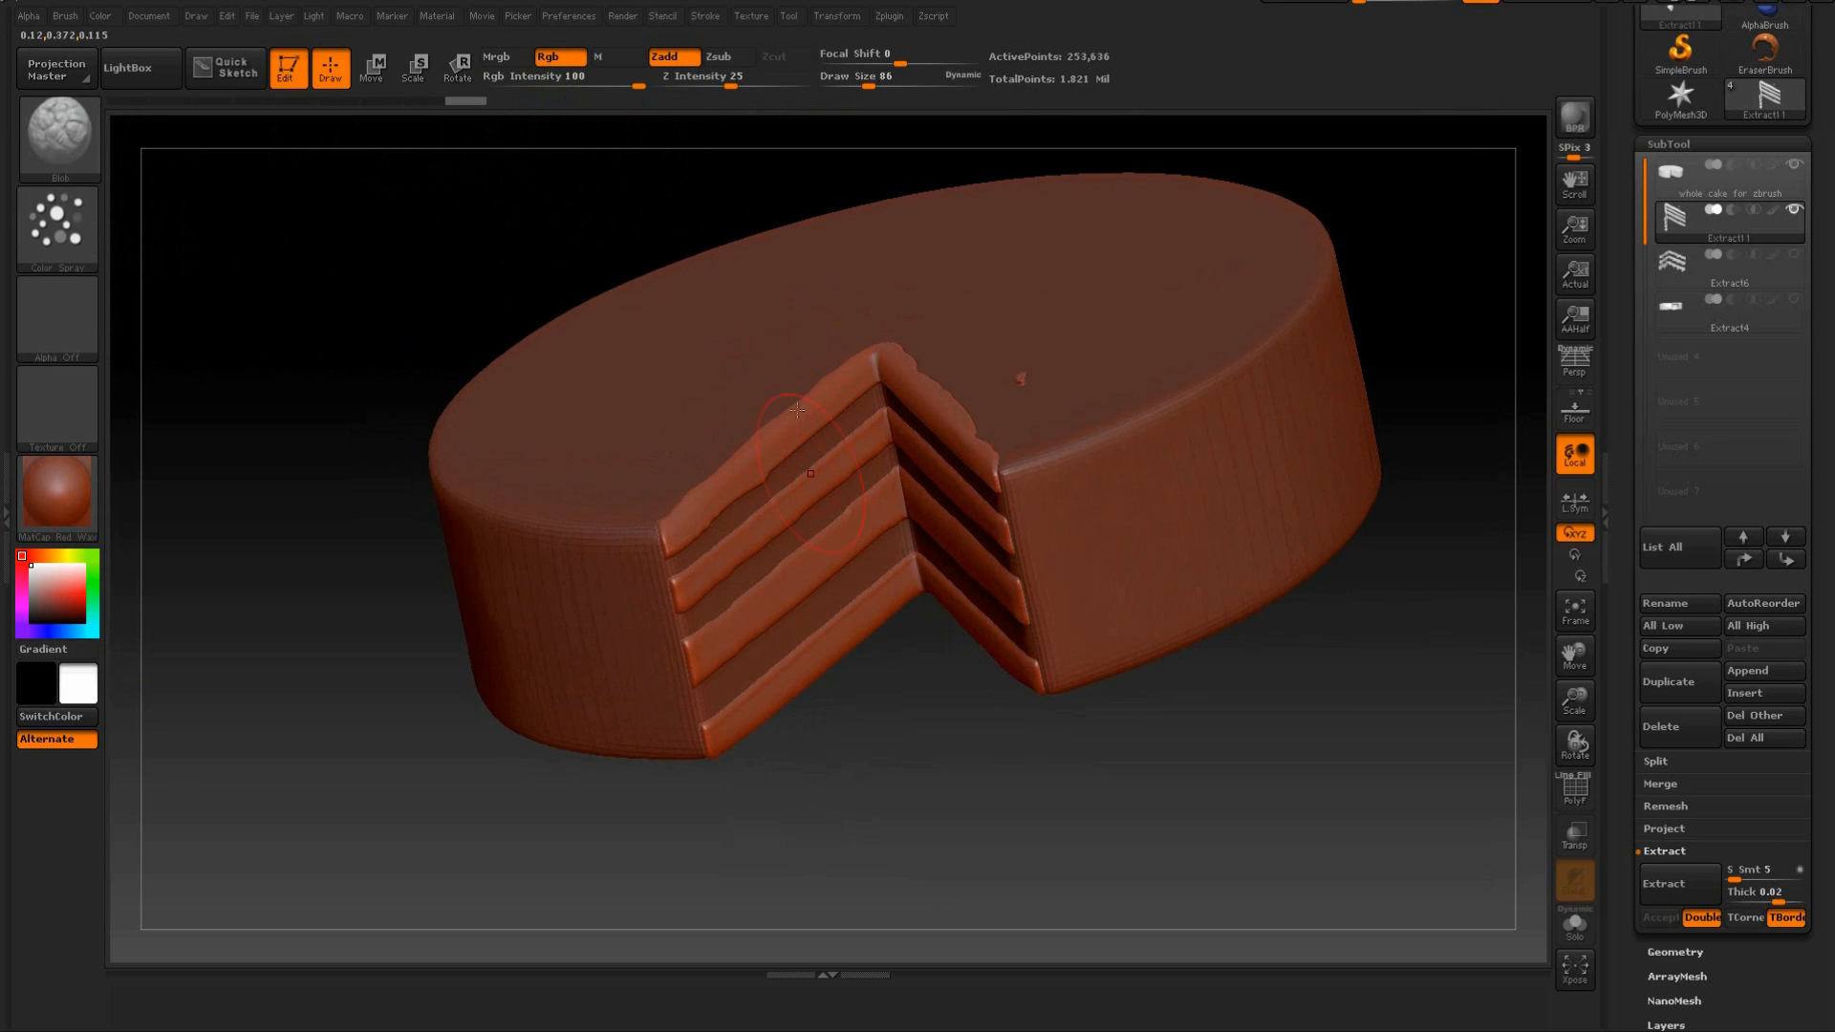
Turn off Rgb, set the draw size to 53 and spray a bumpy crumb texture along the top sponge layer of the left cut face.
{"action": "left_click", "coordinate": [564, 59]}
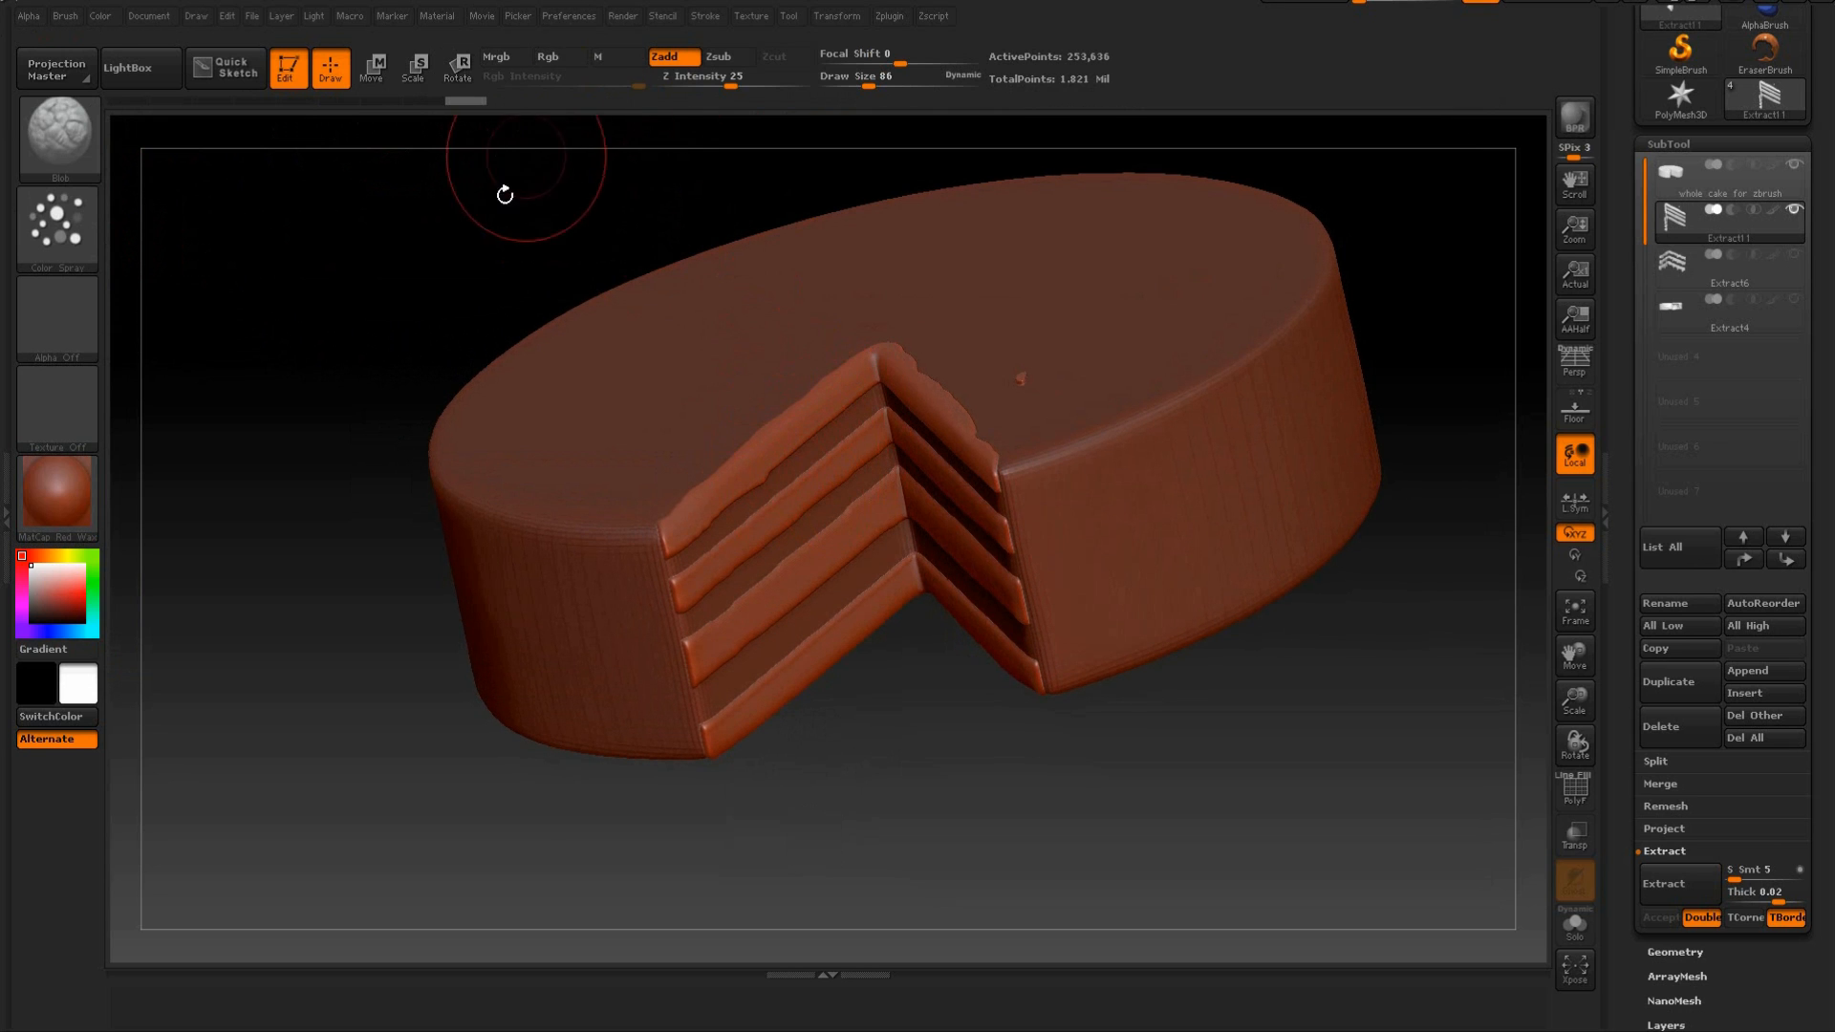
{"action": "left_click_drag", "start_coordinate": [503, 189], "coordinate": [488, 205]}
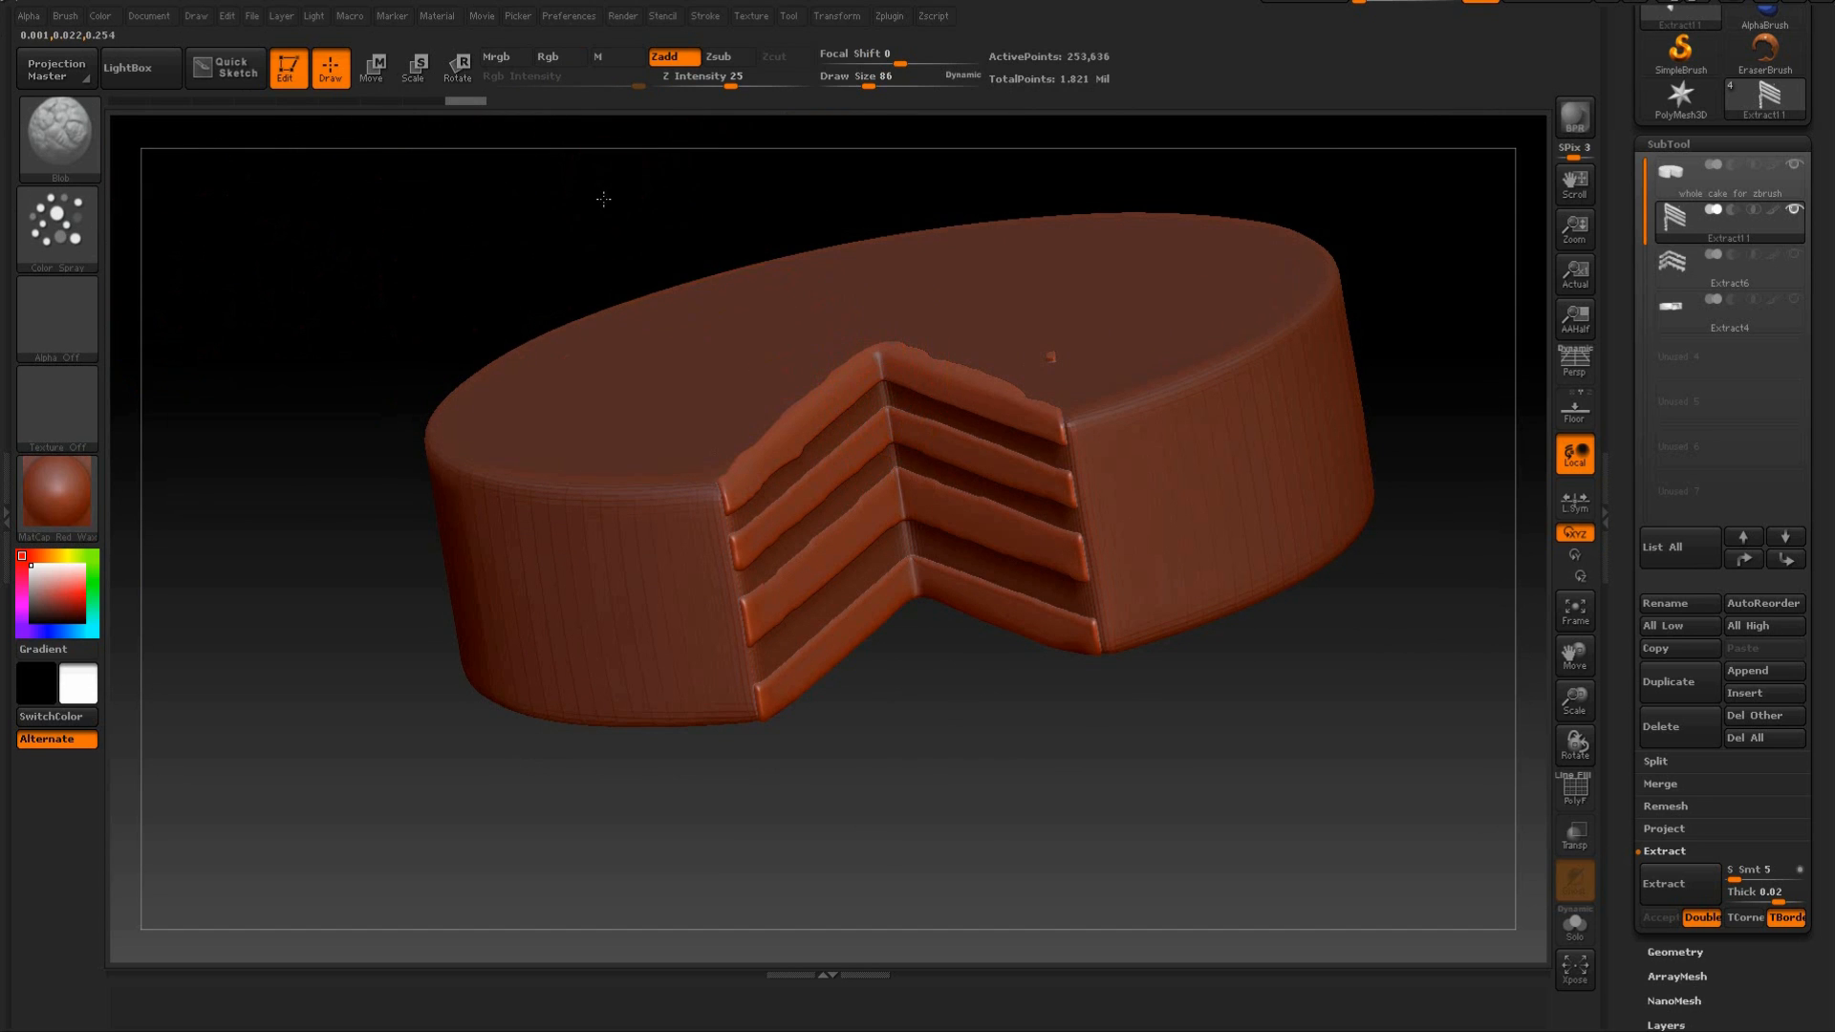
{"action": "left_click_drag", "start_coordinate": [605, 197], "coordinate": [619, 226]}
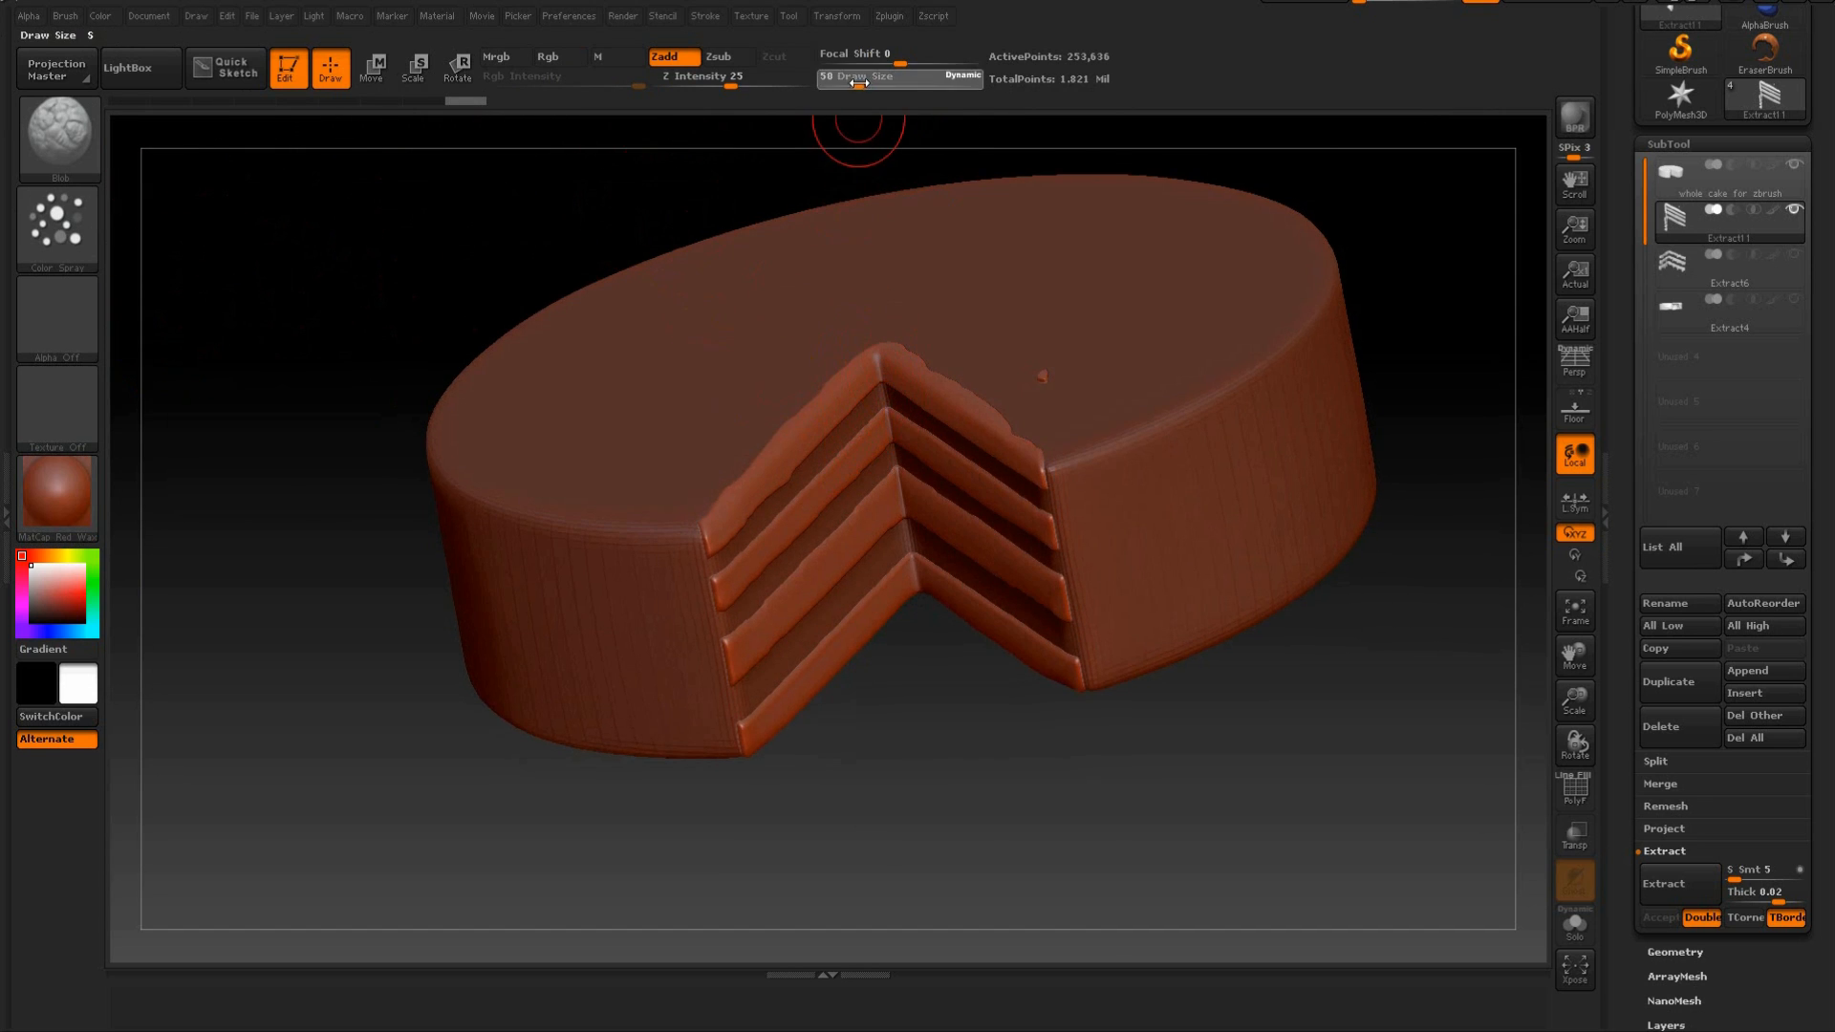
{"action": "mouse_move", "coordinate": [704, 192]}
{"action": "left_mouse_down"}
{"action": "mouse_move", "coordinate": [806, 356]}
{"action": "mouse_move", "coordinate": [833, 445]}
{"action": "left_mouse_up"}
{"action": "key", "text": "shift"}
{"action": "left_click_drag", "start_coordinate": [738, 554], "coordinate": [732, 558]}
{"action": "mouse_move", "coordinate": [922, 841]}
{"action": "left_mouse_down"}
{"action": "mouse_move", "coordinate": [847, 770]}
{"action": "mouse_move", "coordinate": [843, 855]}
{"action": "left_mouse_up"}
{"action": "left_click_drag", "start_coordinate": [541, 551], "coordinate": [499, 577]}
{"action": "mouse_move", "coordinate": [532, 319]}
{"action": "left_mouse_down", "text": "alt"}
{"action": "mouse_move", "coordinate": [679, 196]}
{"action": "mouse_move", "coordinate": [640, 312]}
{"action": "left_mouse_up", "text": "alt"}
{"action": "left_click_drag", "start_coordinate": [490, 529], "coordinate": [449, 540]}
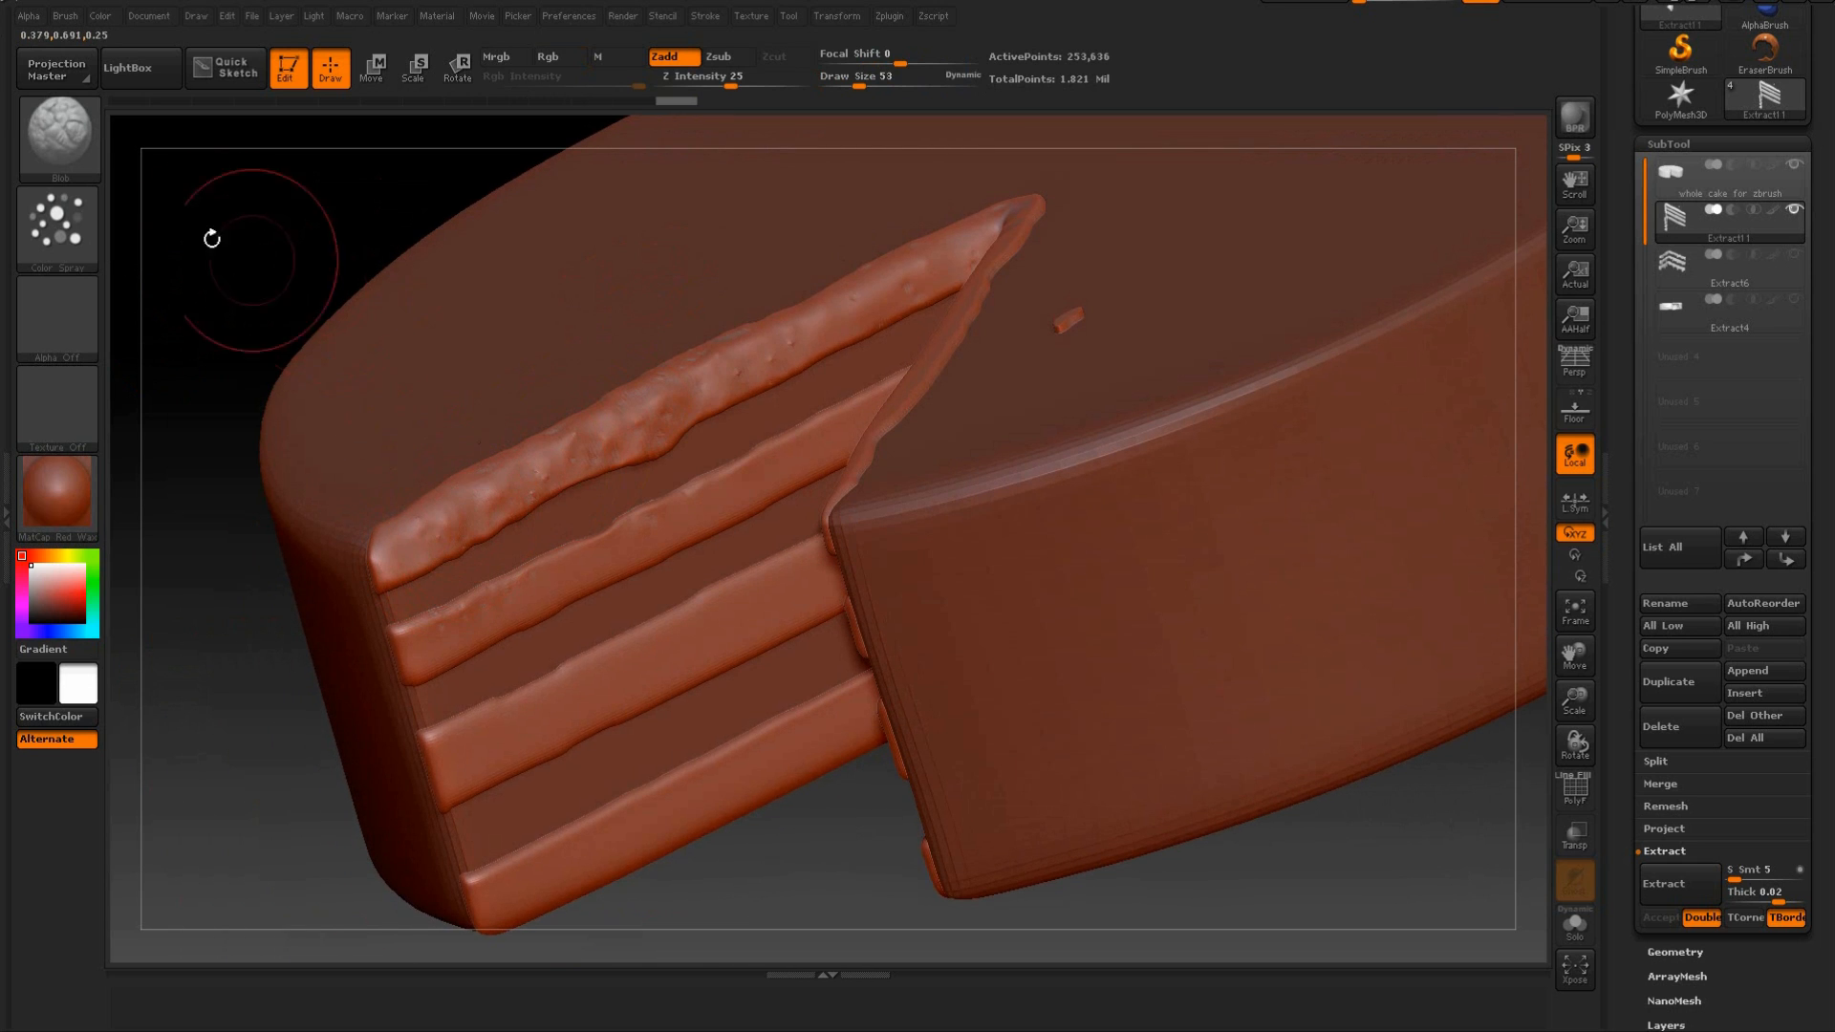
Spray the crumb texture along the second sponge layer of the left cut face up to the inner corner.
{"action": "left_click_drag", "start_coordinate": [350, 756], "coordinate": [440, 619], "text": "alt"}
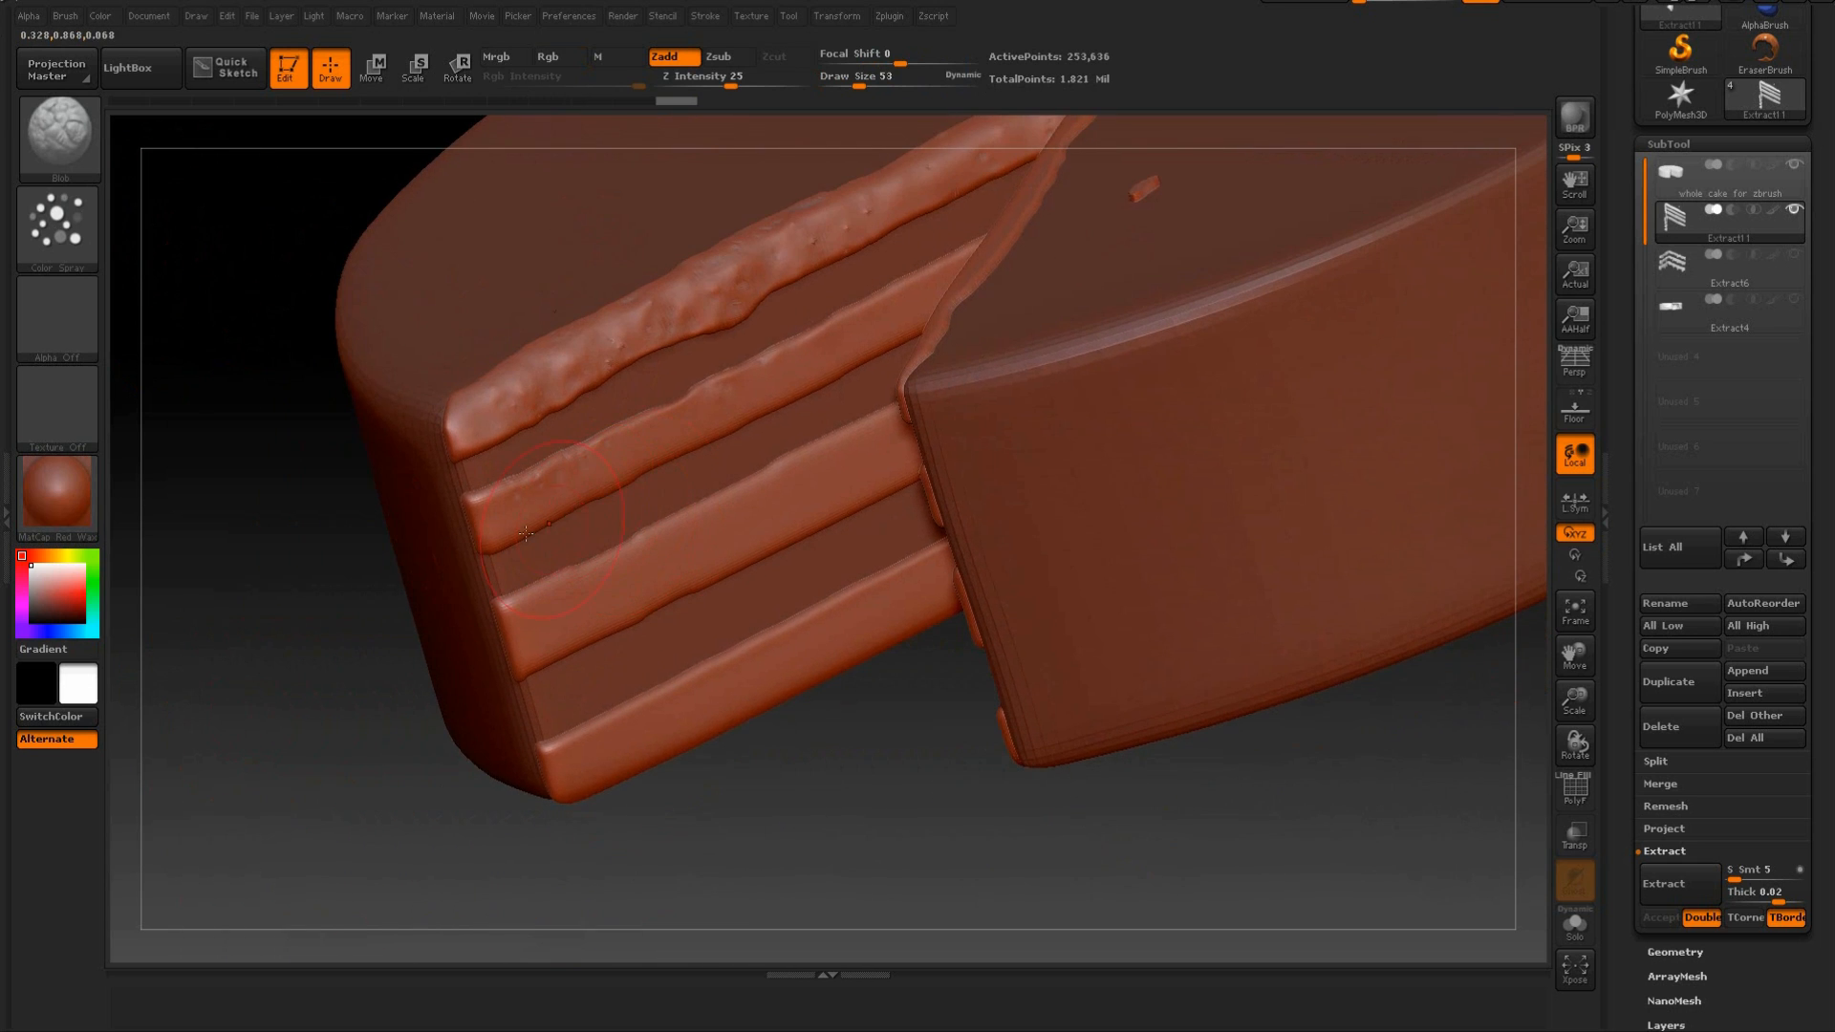
{"action": "left_click_drag", "start_coordinate": [766, 393], "coordinate": [770, 391]}
{"action": "left_click_drag", "start_coordinate": [844, 720], "coordinate": [884, 630]}
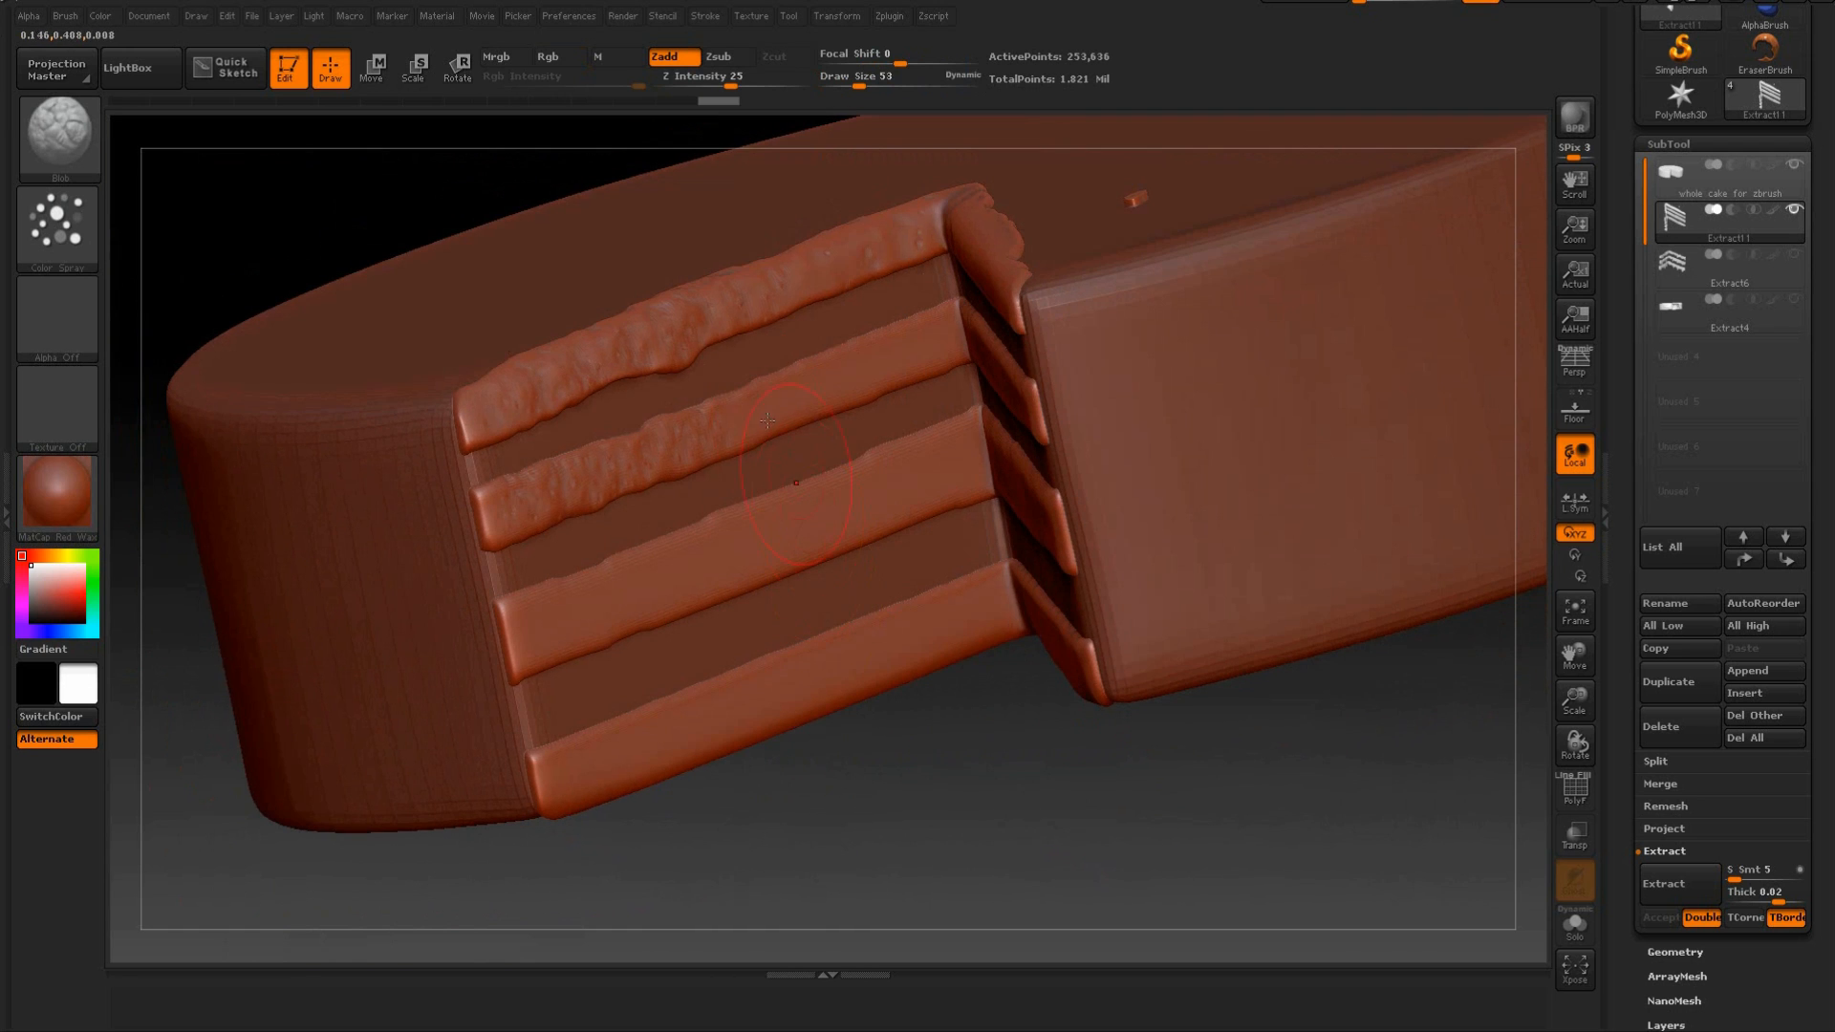
{"action": "left_click_drag", "start_coordinate": [849, 382], "coordinate": [858, 375]}
{"action": "left_click_drag", "start_coordinate": [741, 770], "coordinate": [924, 650]}
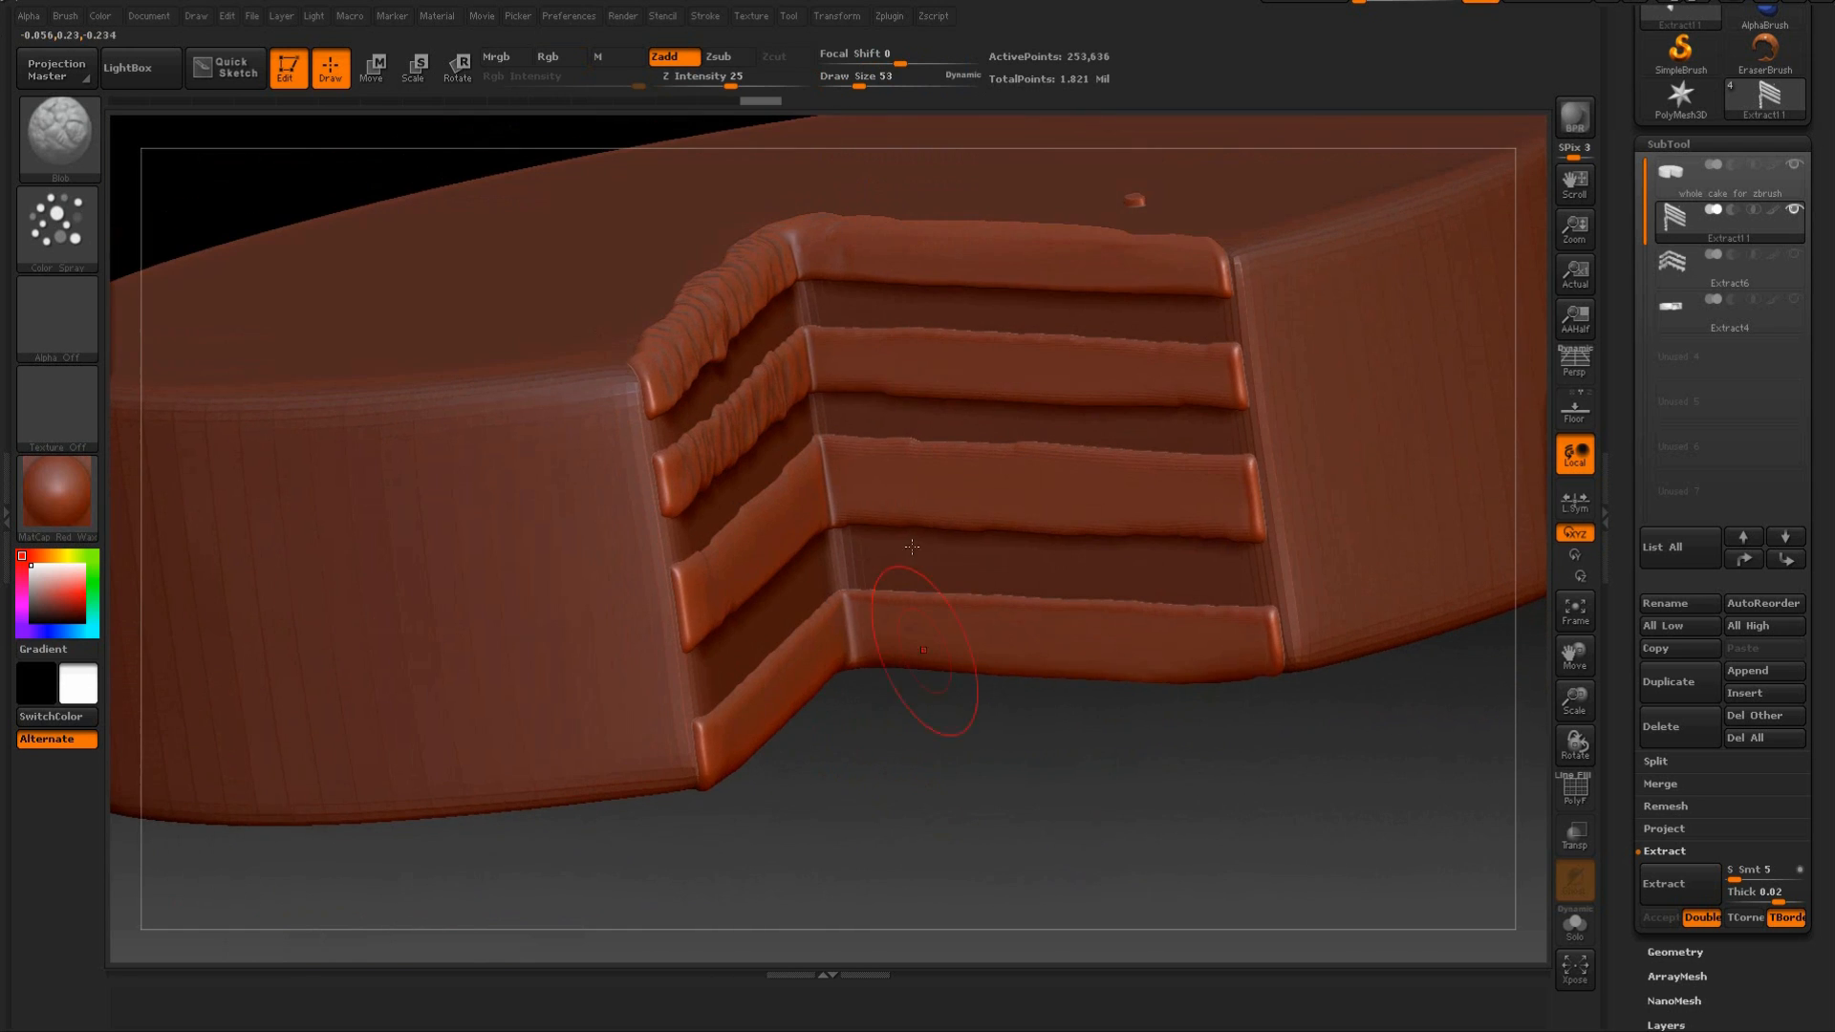
Continue the crumb texture along the second sponge layer of the right cut face out to its outer end.
{"action": "left_click_drag", "start_coordinate": [1025, 365], "coordinate": [1028, 363]}
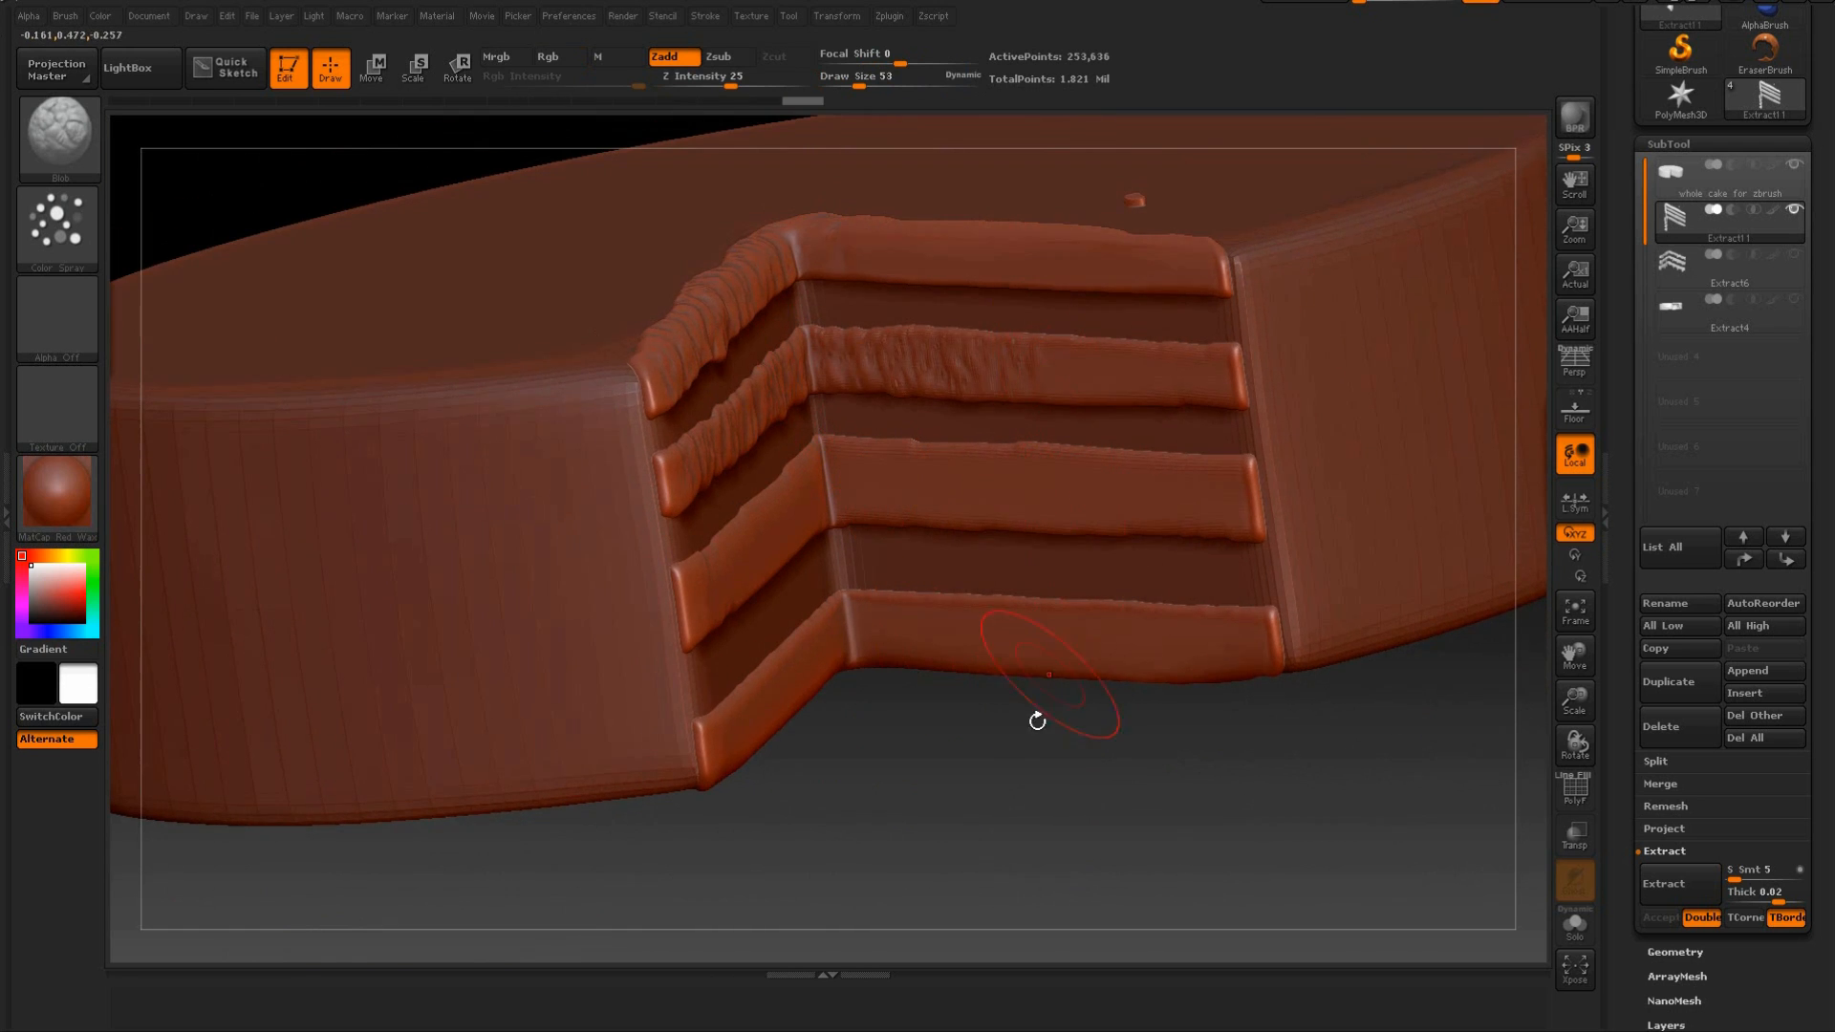
{"action": "left_click_drag", "start_coordinate": [1045, 697], "coordinate": [993, 574]}
{"action": "left_click_drag", "start_coordinate": [1226, 772], "coordinate": [1069, 611]}
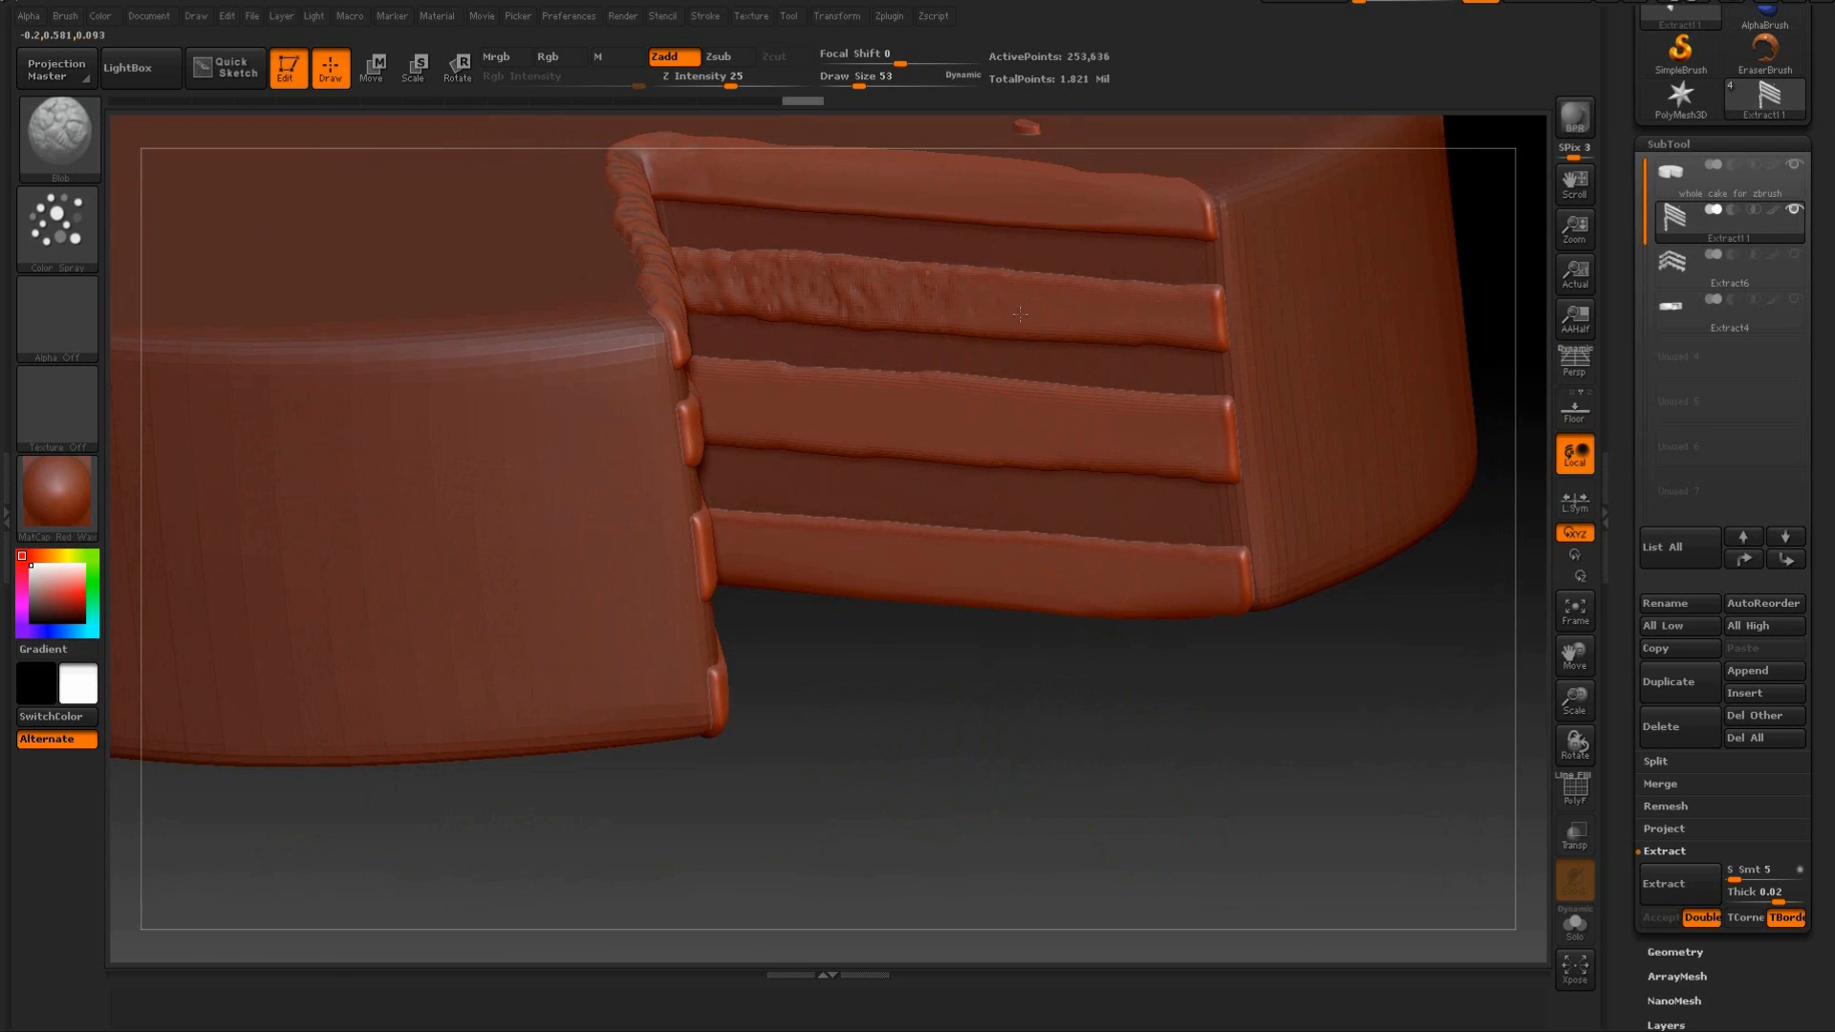
{"action": "left_click_drag", "start_coordinate": [1163, 301], "coordinate": [1166, 299]}
{"action": "left_click_drag", "start_coordinate": [1166, 729], "coordinate": [1185, 626]}
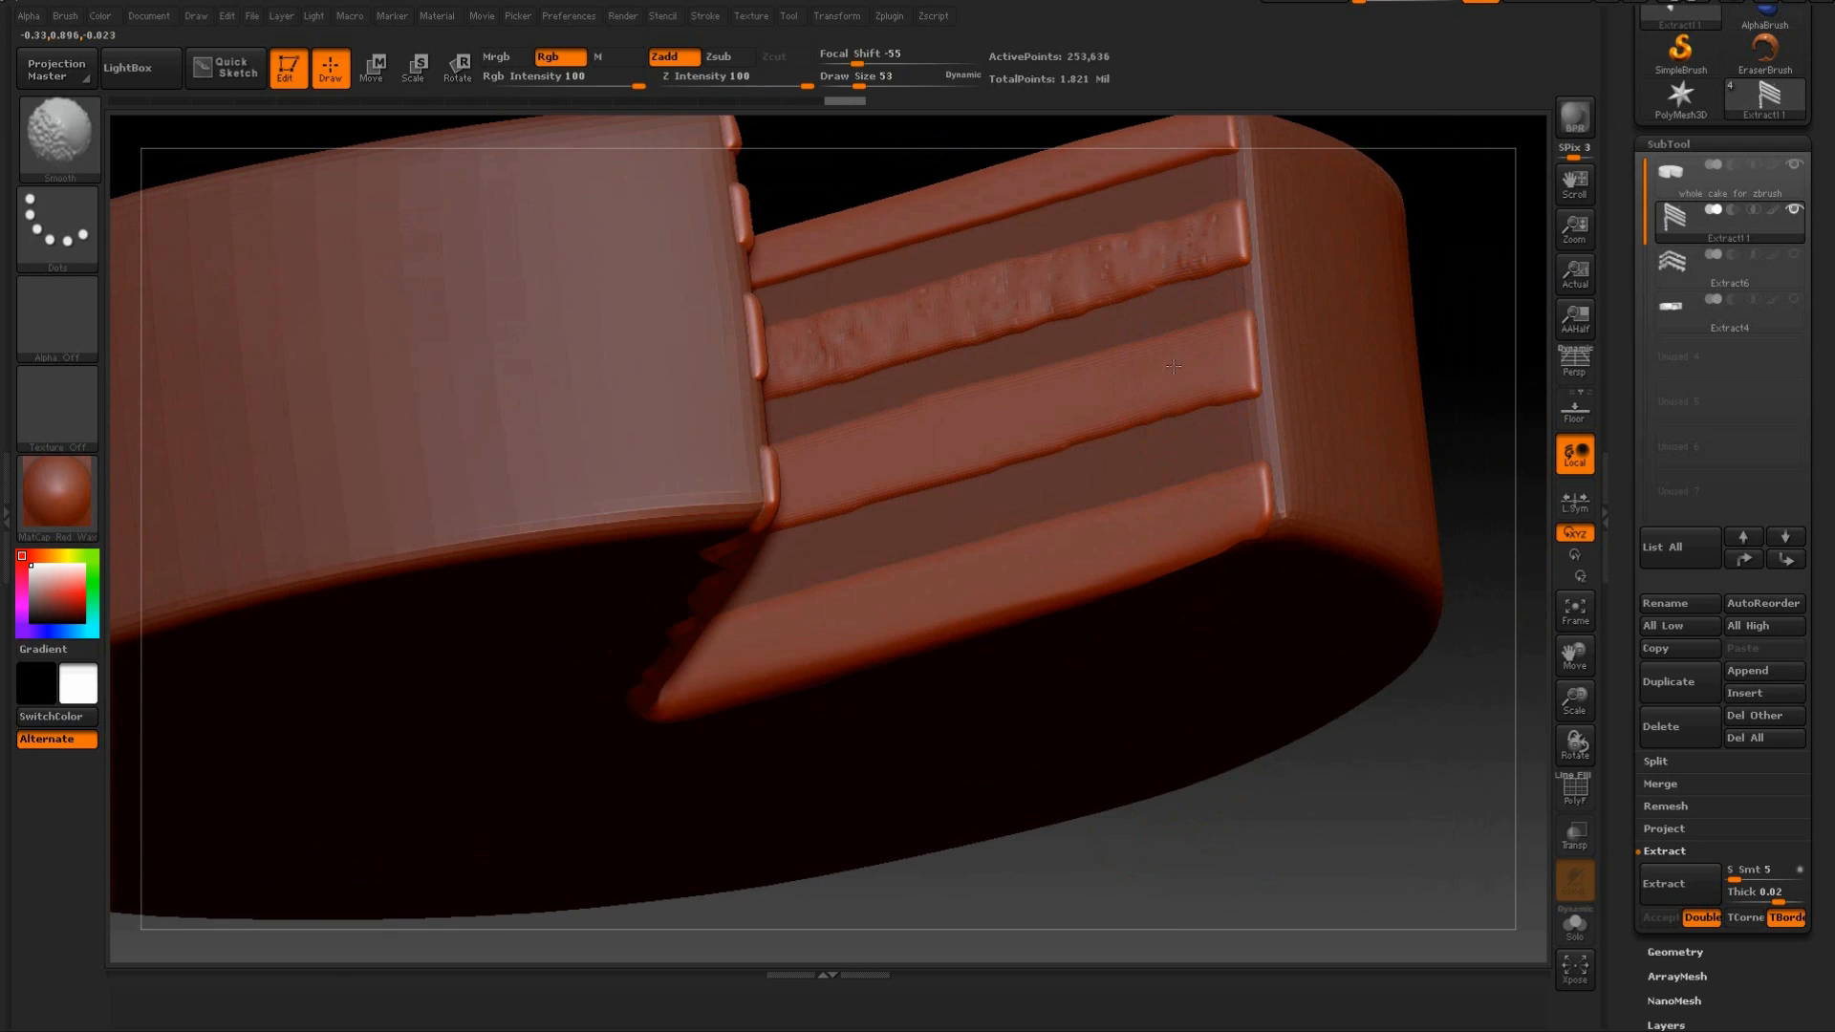
Spray the crumb texture over the third and bottom sponge layers on both cut faces.
{"action": "left_click_drag", "start_coordinate": [1252, 506], "coordinate": [822, 592]}
{"action": "left_click_drag", "start_coordinate": [1002, 861], "coordinate": [1029, 851]}
{"action": "mouse_move", "coordinate": [929, 423]}
{"action": "left_mouse_down"}
{"action": "mouse_move", "coordinate": [774, 416]}
{"action": "mouse_move", "coordinate": [650, 372]}
{"action": "left_mouse_up"}
{"action": "left_click_drag", "start_coordinate": [1073, 399], "coordinate": [1223, 375]}
{"action": "mouse_move", "coordinate": [983, 508]}
{"action": "left_mouse_down"}
{"action": "mouse_move", "coordinate": [959, 541]}
{"action": "mouse_move", "coordinate": [655, 521]}
{"action": "left_mouse_up"}
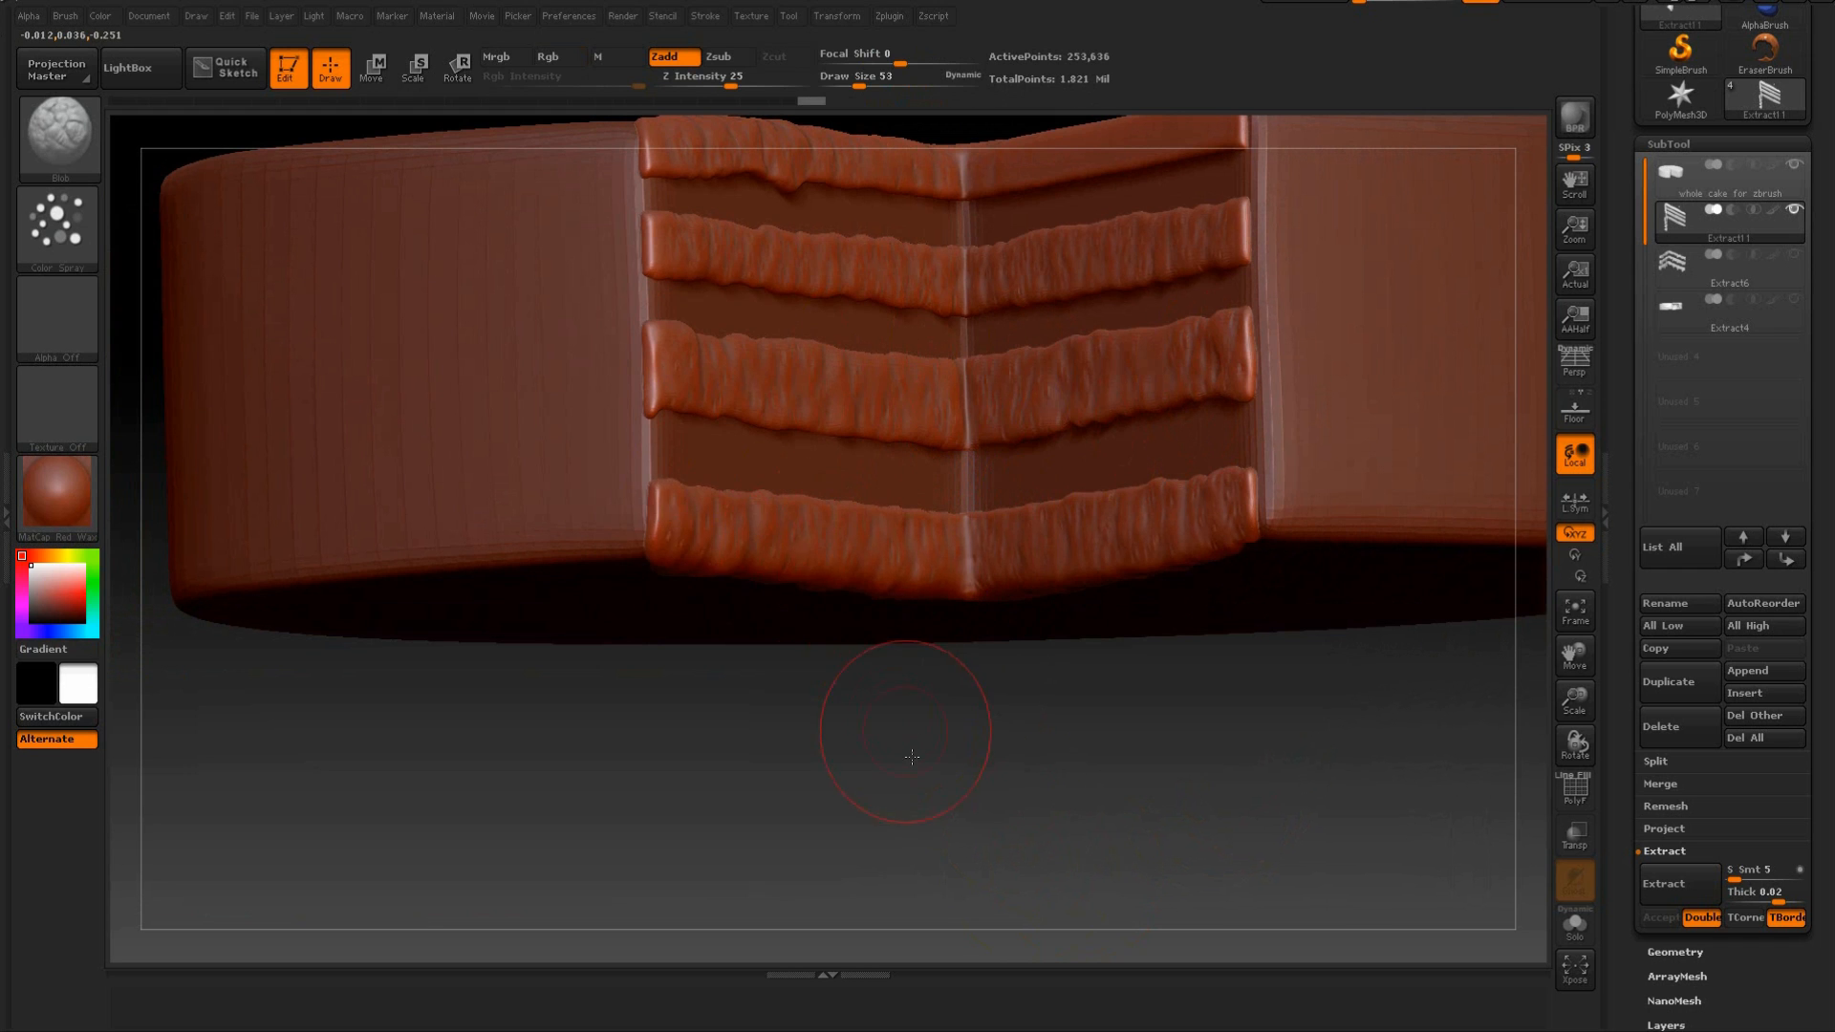
Spray the crumb texture along the top sponge layer of the right cut face and check all the layers from several angles.
{"action": "left_click_drag", "start_coordinate": [911, 757], "coordinate": [985, 512]}
{"action": "left_click_drag", "start_coordinate": [739, 508], "coordinate": [669, 550]}
{"action": "left_click_drag", "start_coordinate": [839, 737], "coordinate": [1027, 659]}
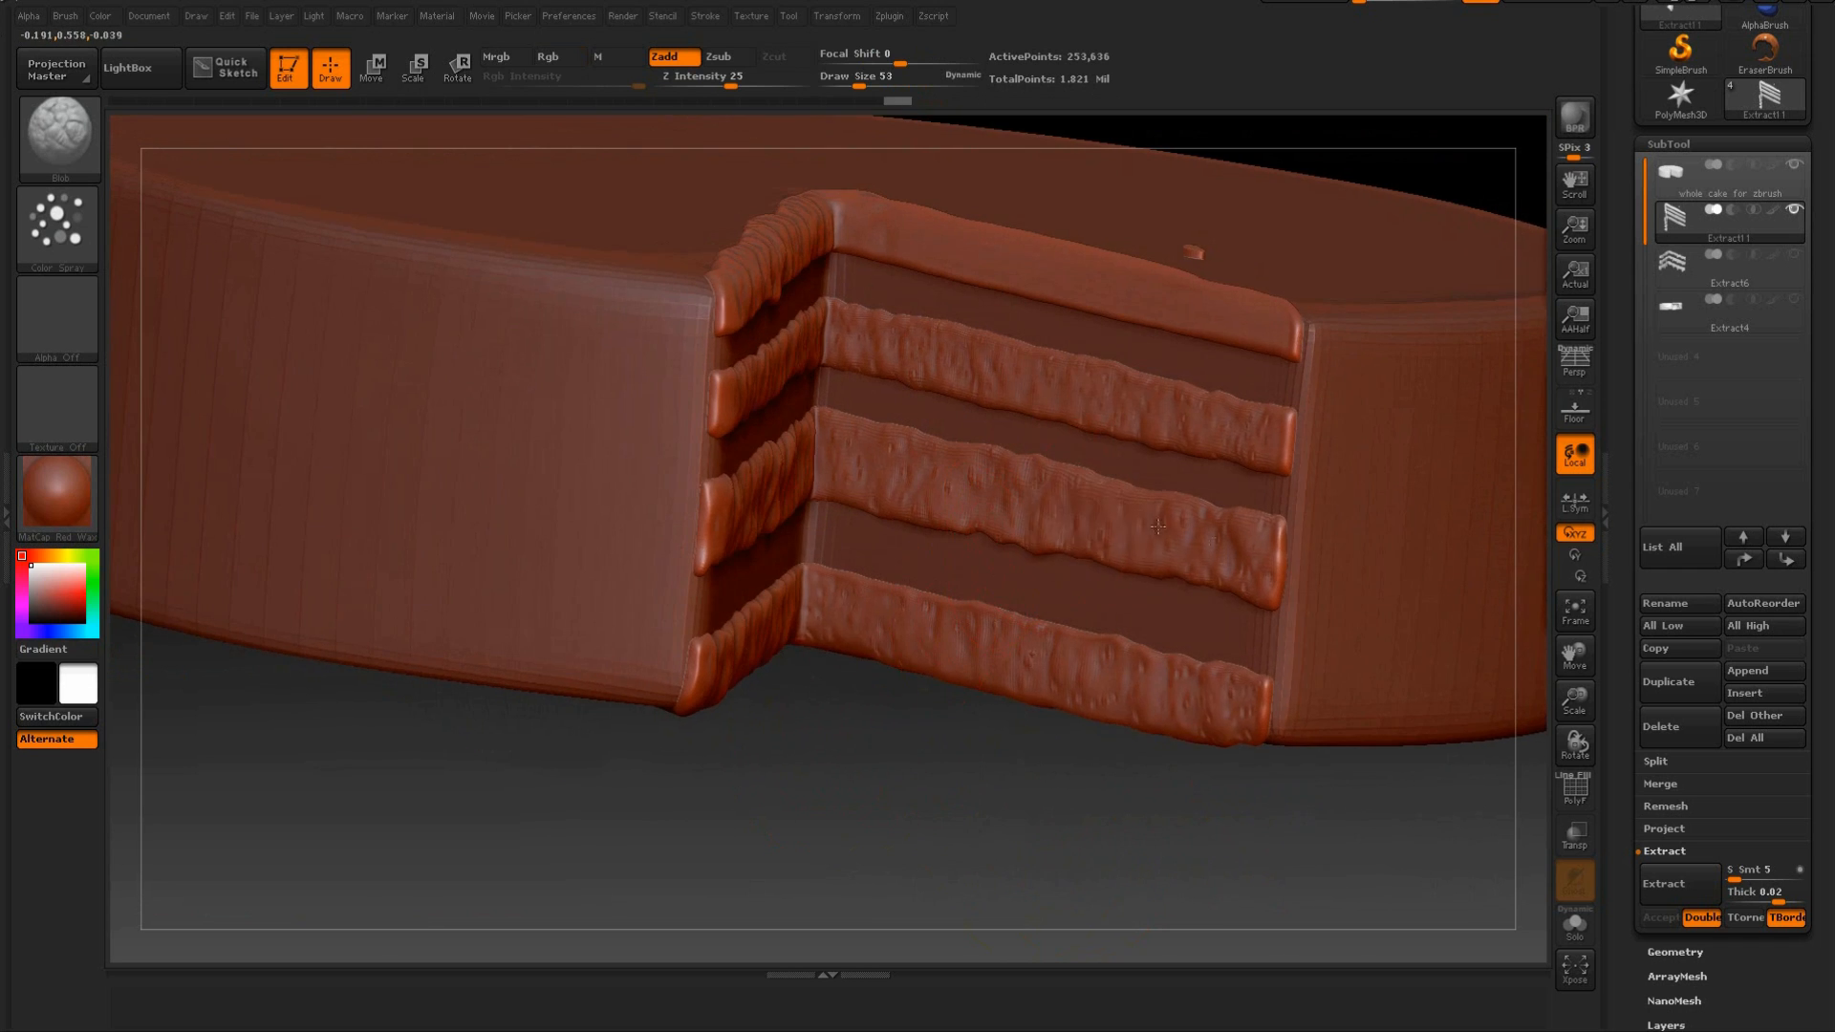
{"action": "left_click_drag", "start_coordinate": [1285, 323], "coordinate": [841, 224]}
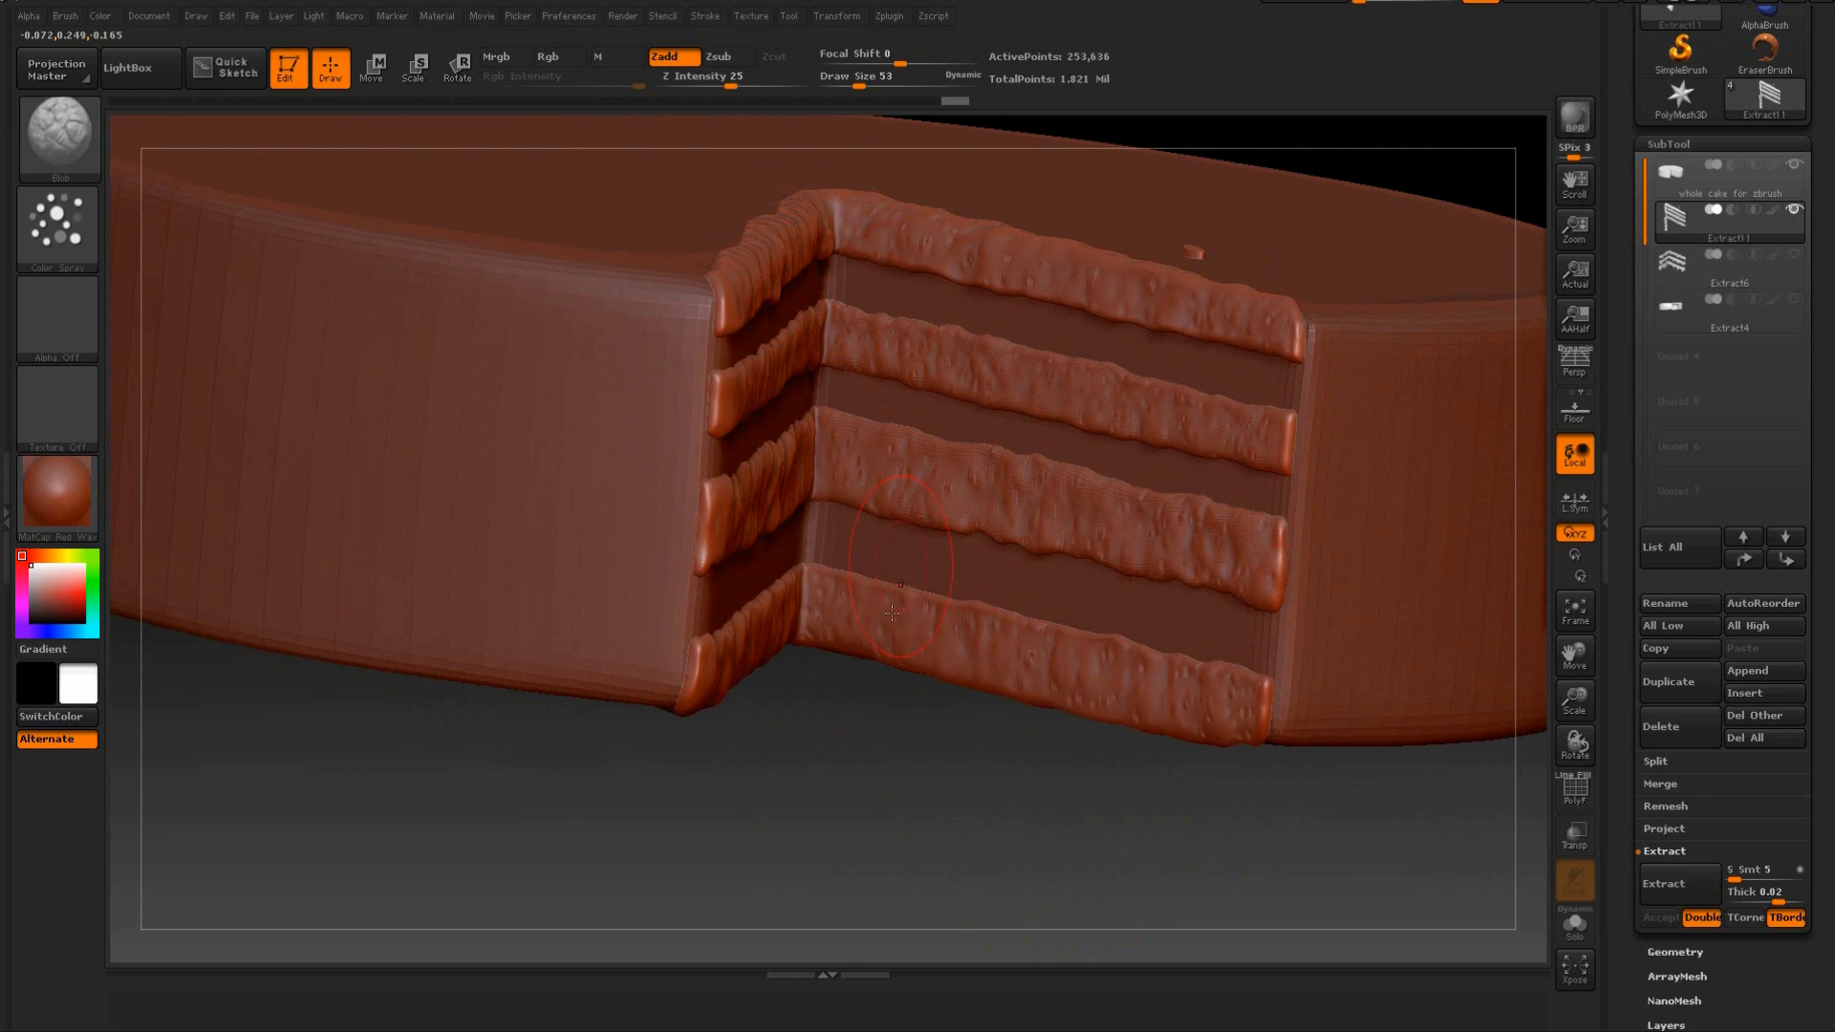
{"action": "left_click_drag", "start_coordinate": [891, 612], "coordinate": [910, 488]}
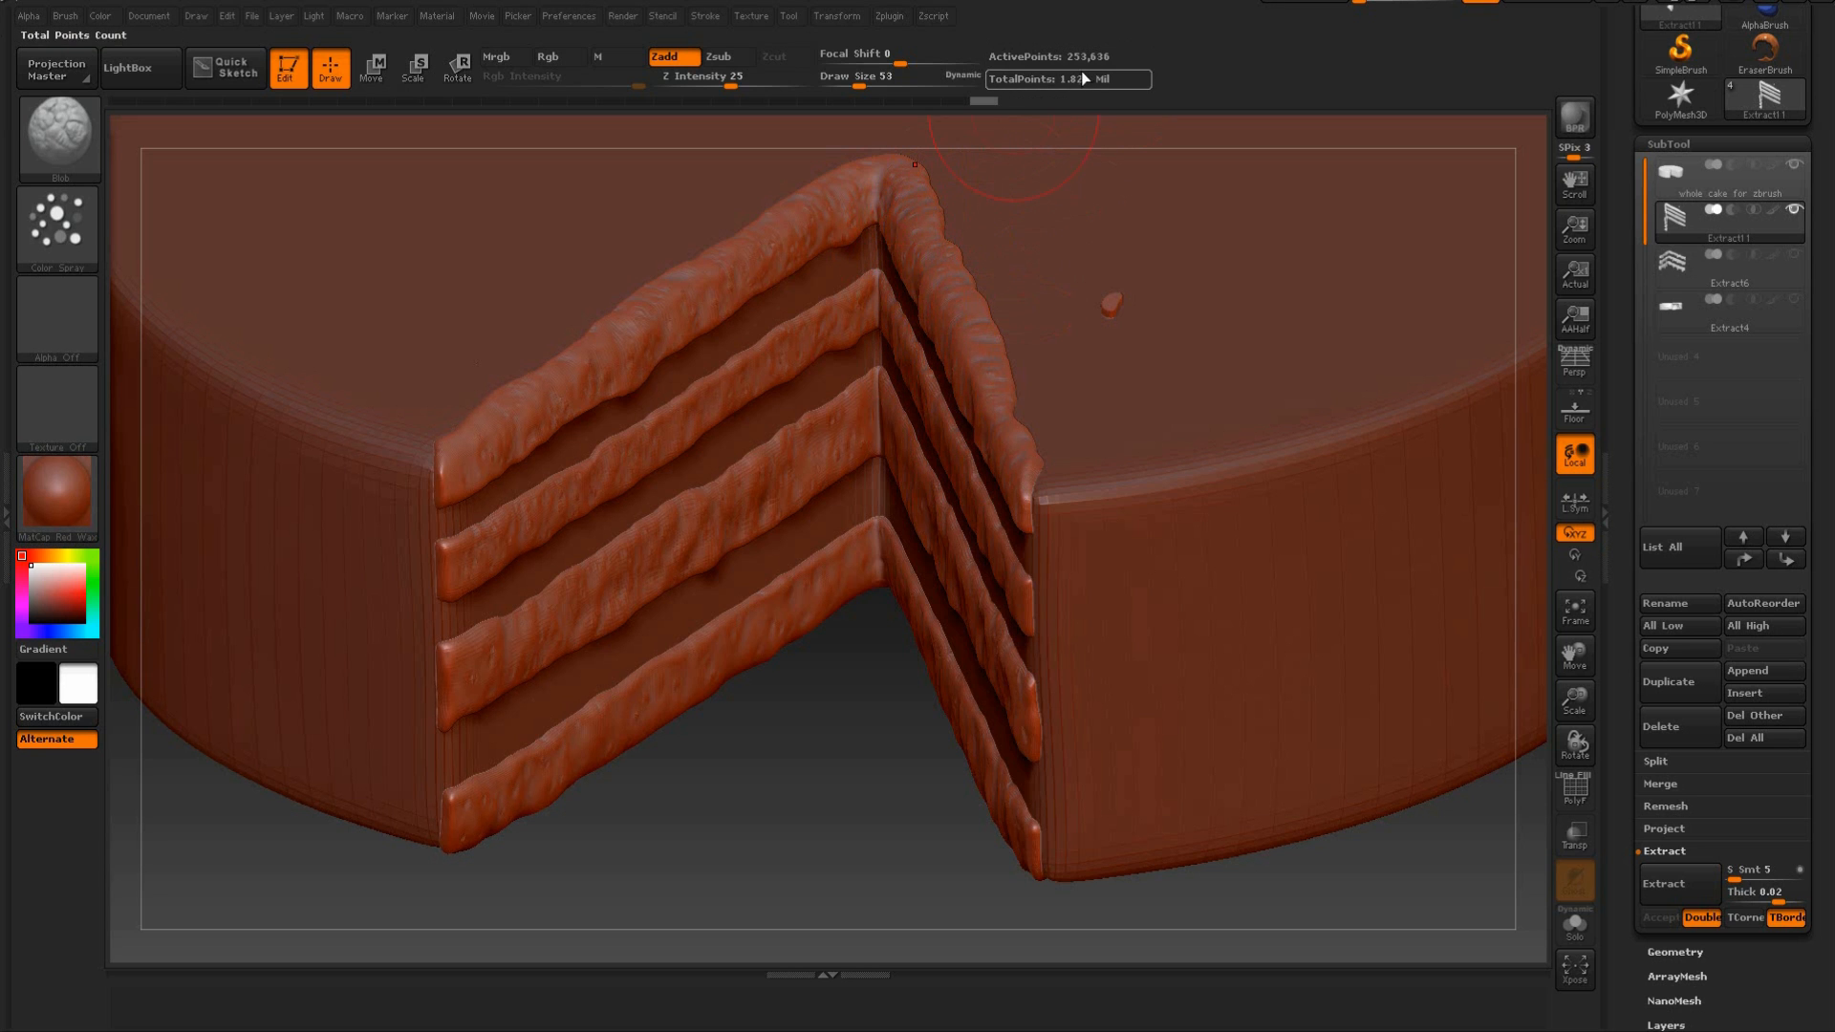
{"action": "left_click_drag", "start_coordinate": [824, 765], "coordinate": [548, 360]}
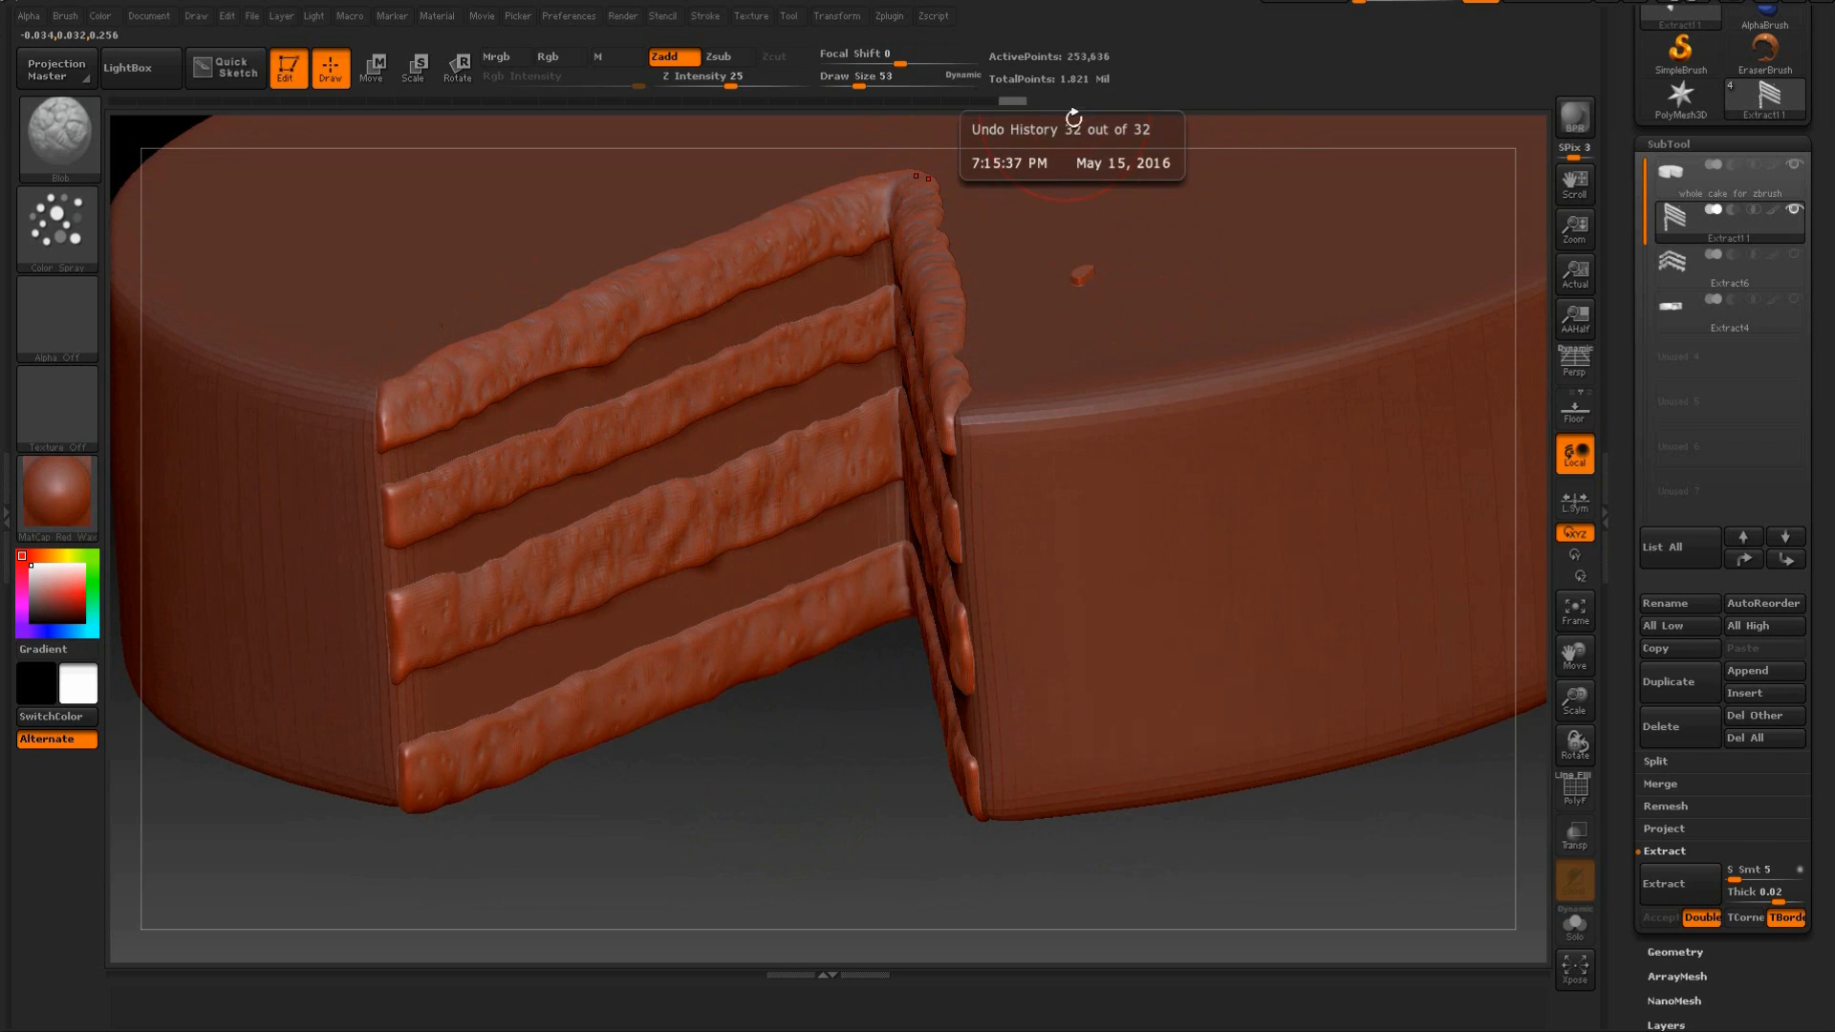
{"action": "left_click_drag", "start_coordinate": [814, 706], "coordinate": [808, 693], "text": "shift"}
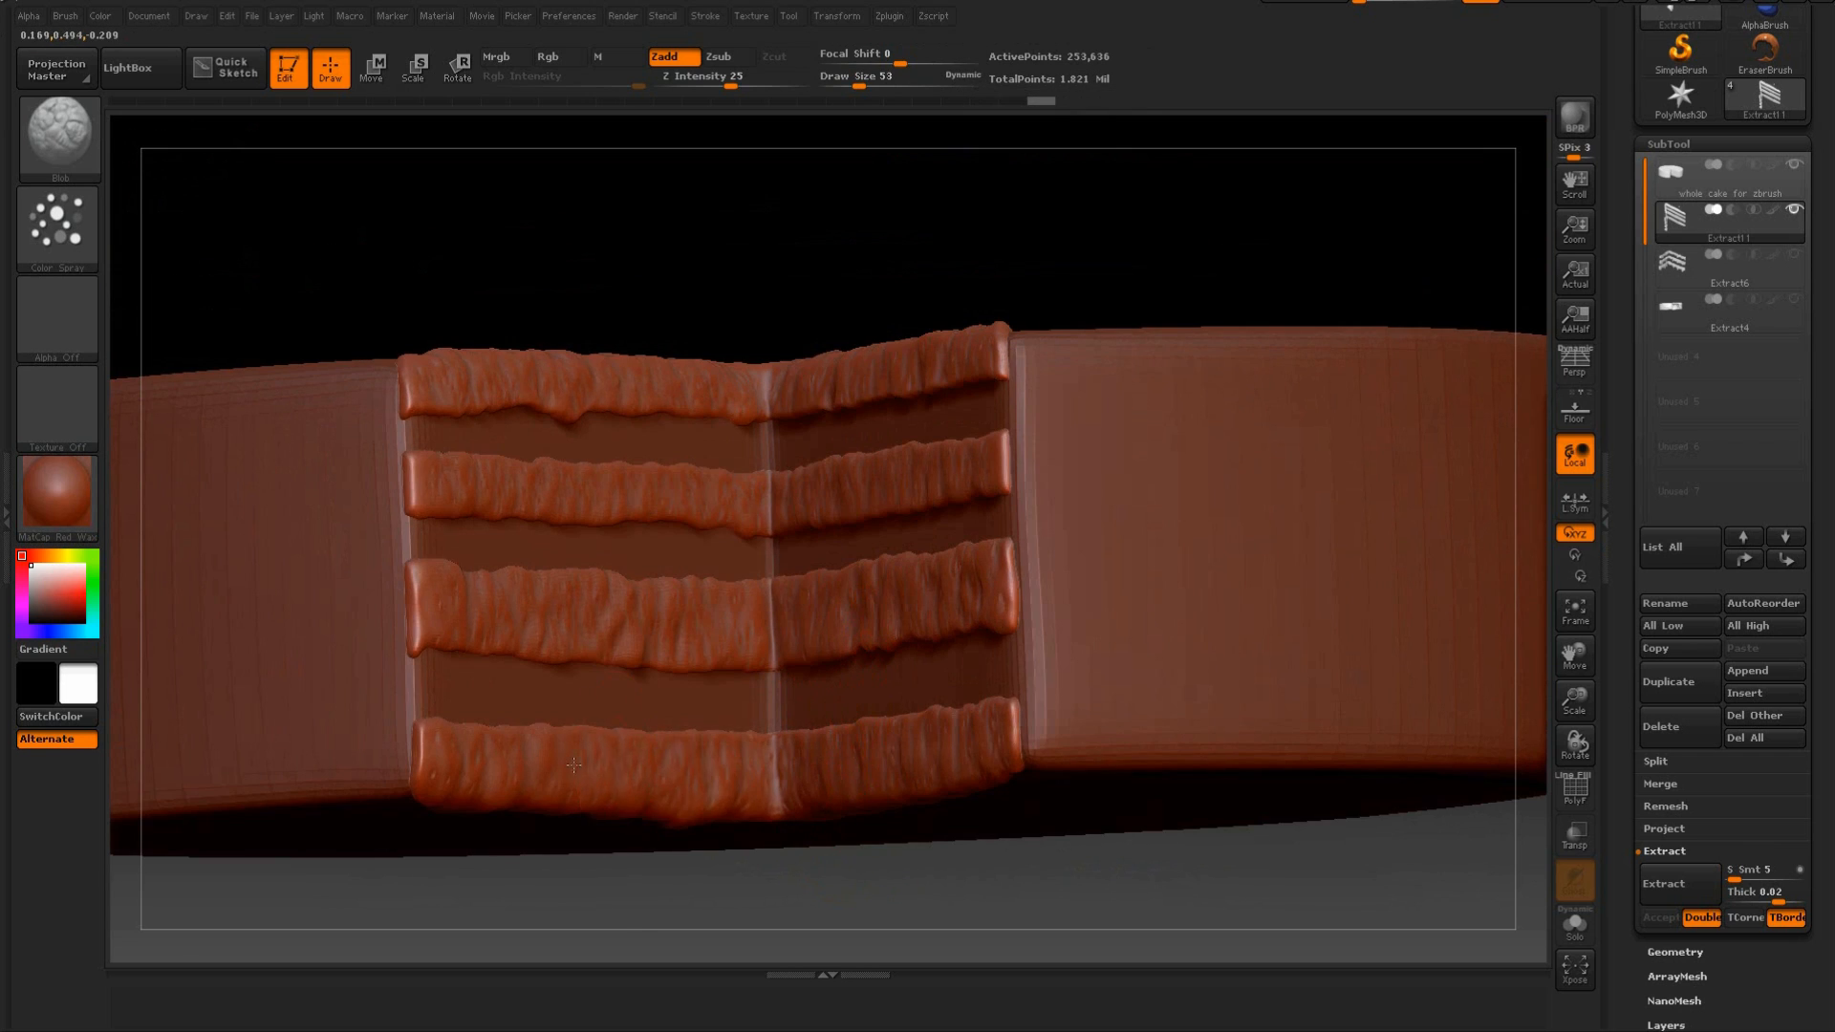
{"action": "mouse_move", "coordinate": [703, 276]}
{"action": "left_mouse_down"}
{"action": "mouse_move", "coordinate": [688, 267]}
{"action": "mouse_move", "coordinate": [704, 238]}
{"action": "mouse_move", "coordinate": [675, 278]}
{"action": "left_mouse_up"}
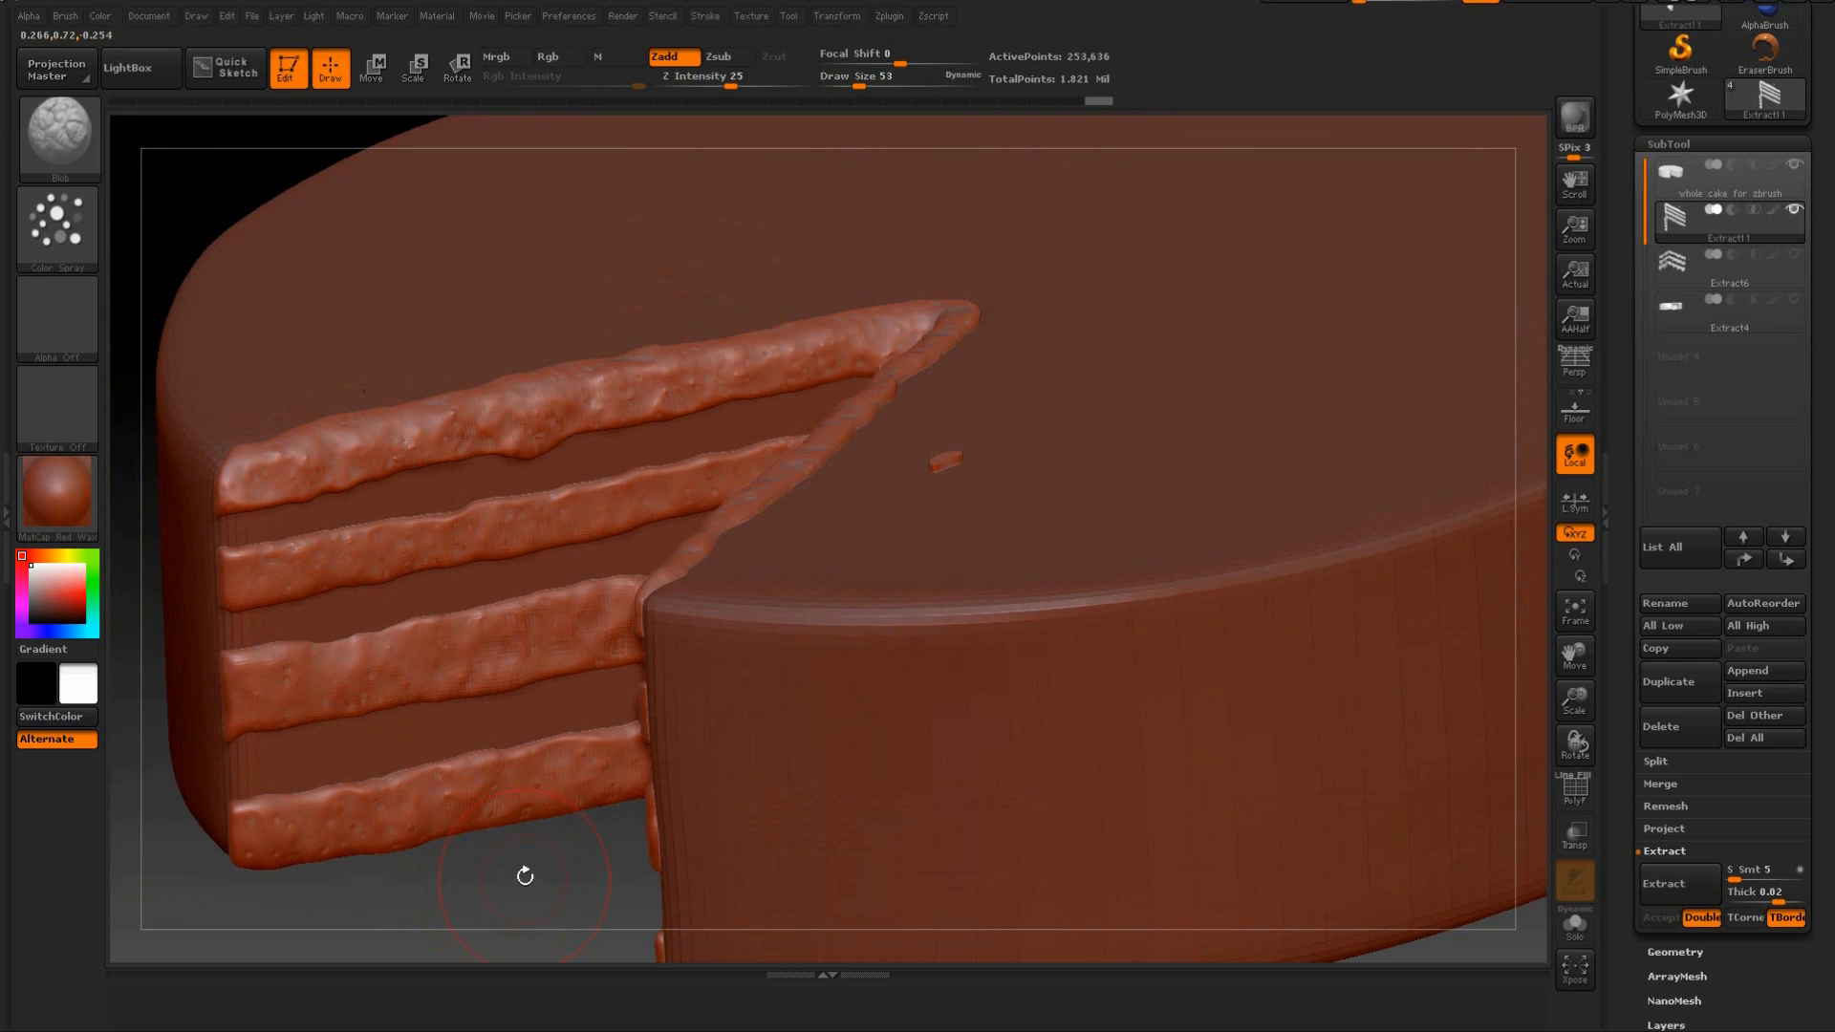
Show the Extract6 filling and Extract4 icing subtools again, and briefly isolate the sponge layers to compare them with the covered cake.
{"action": "left_click", "coordinate": [1795, 256]}
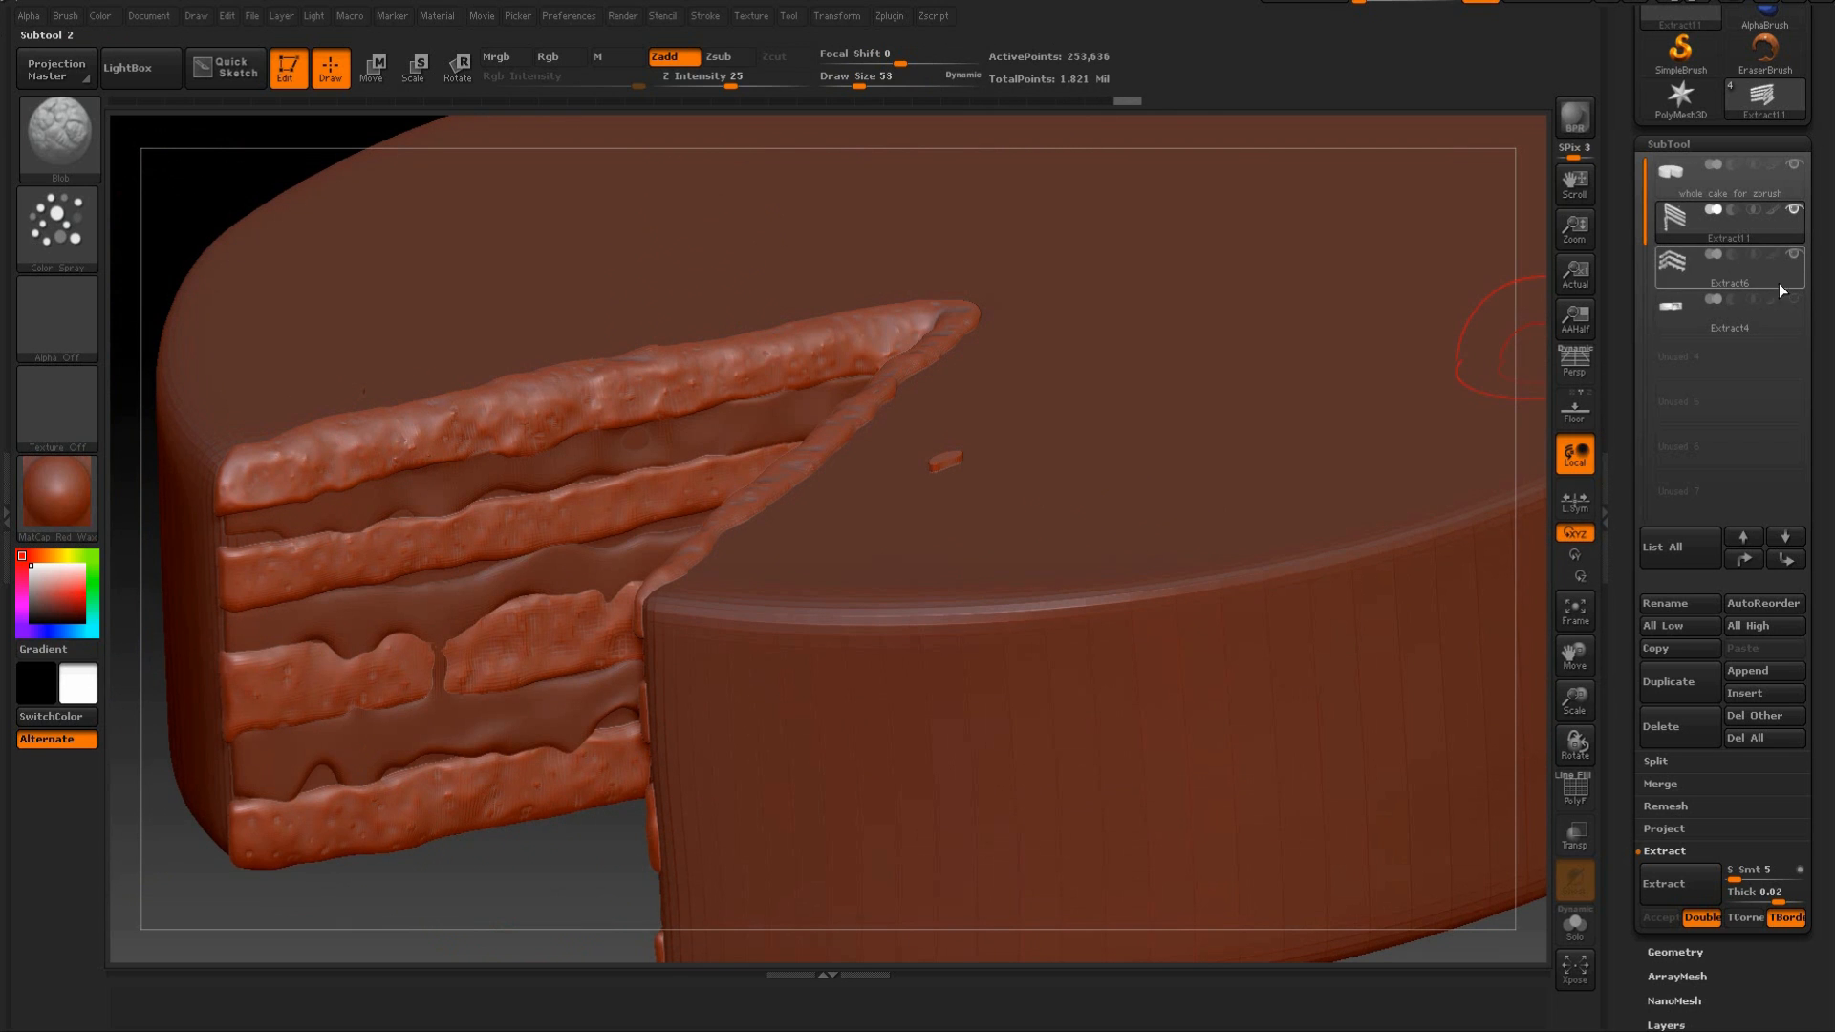
{"action": "left_click", "coordinate": [1796, 301]}
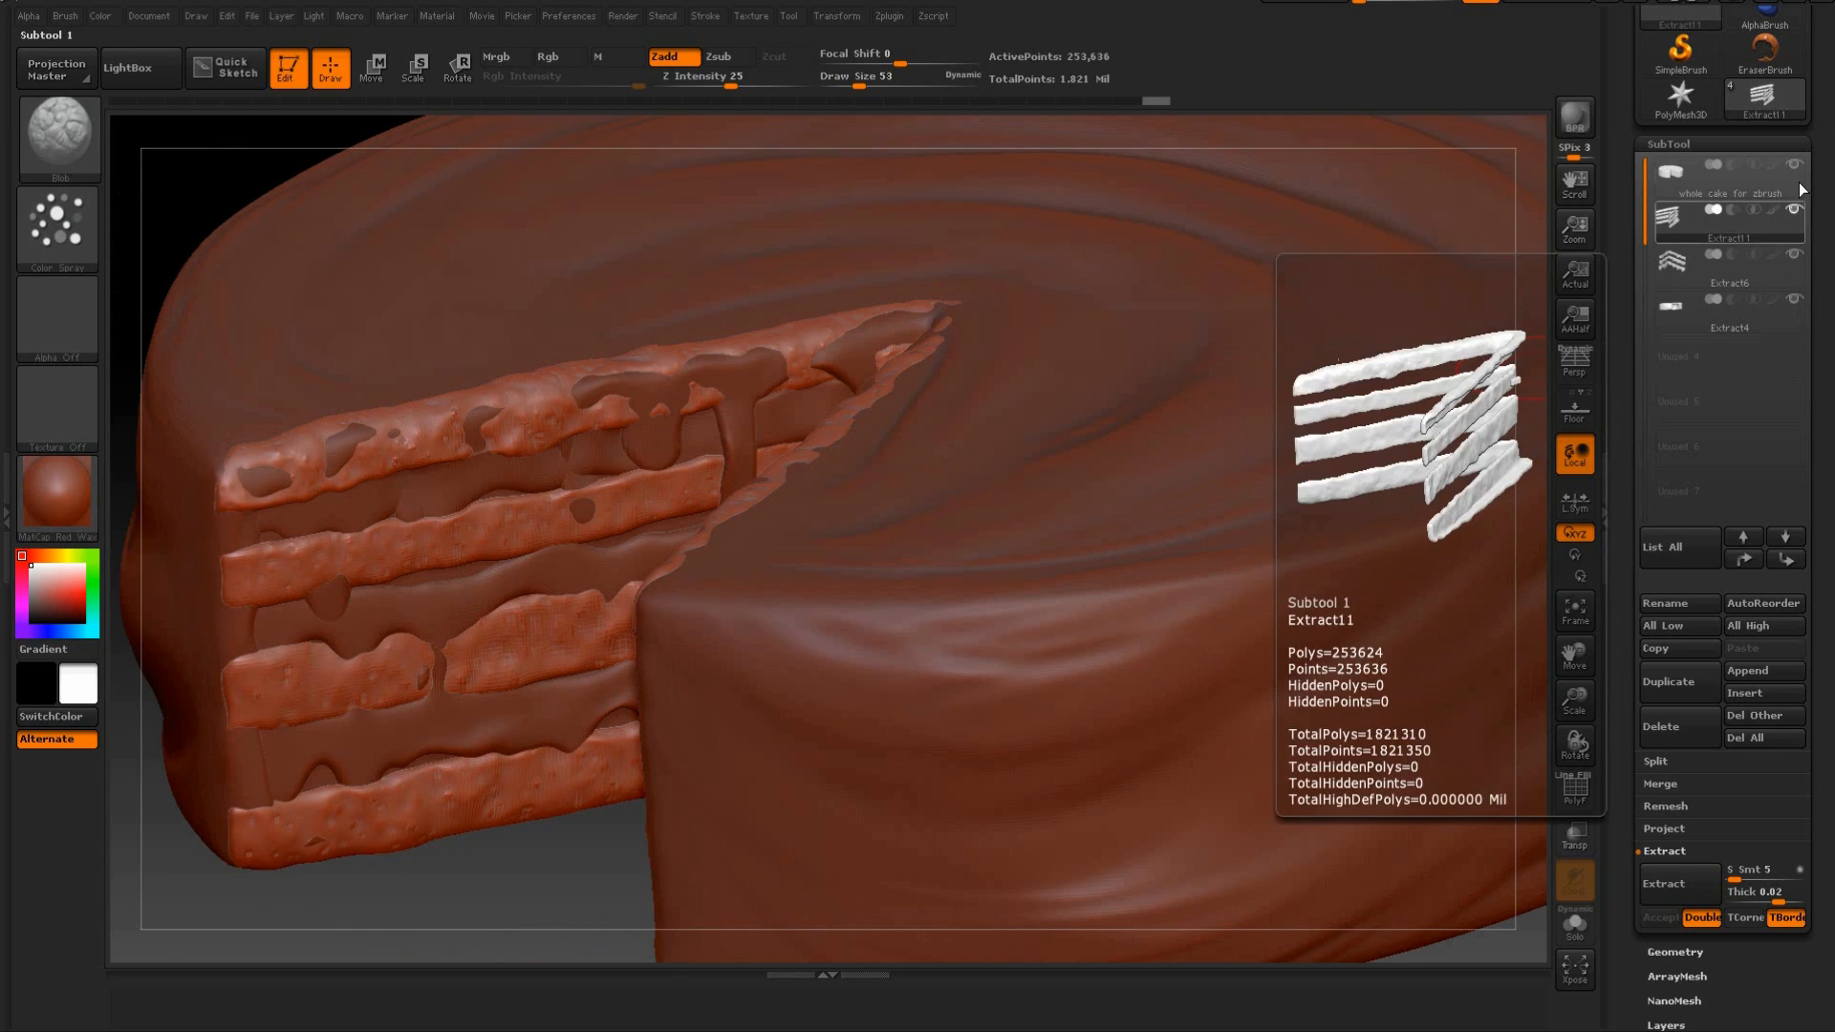
{"action": "mouse_move", "coordinate": [492, 875]}
{"action": "left_mouse_down"}
{"action": "mouse_move", "coordinate": [638, 590]}
{"action": "mouse_move", "coordinate": [582, 635]}
{"action": "mouse_move", "coordinate": [680, 671]}
{"action": "left_mouse_up"}
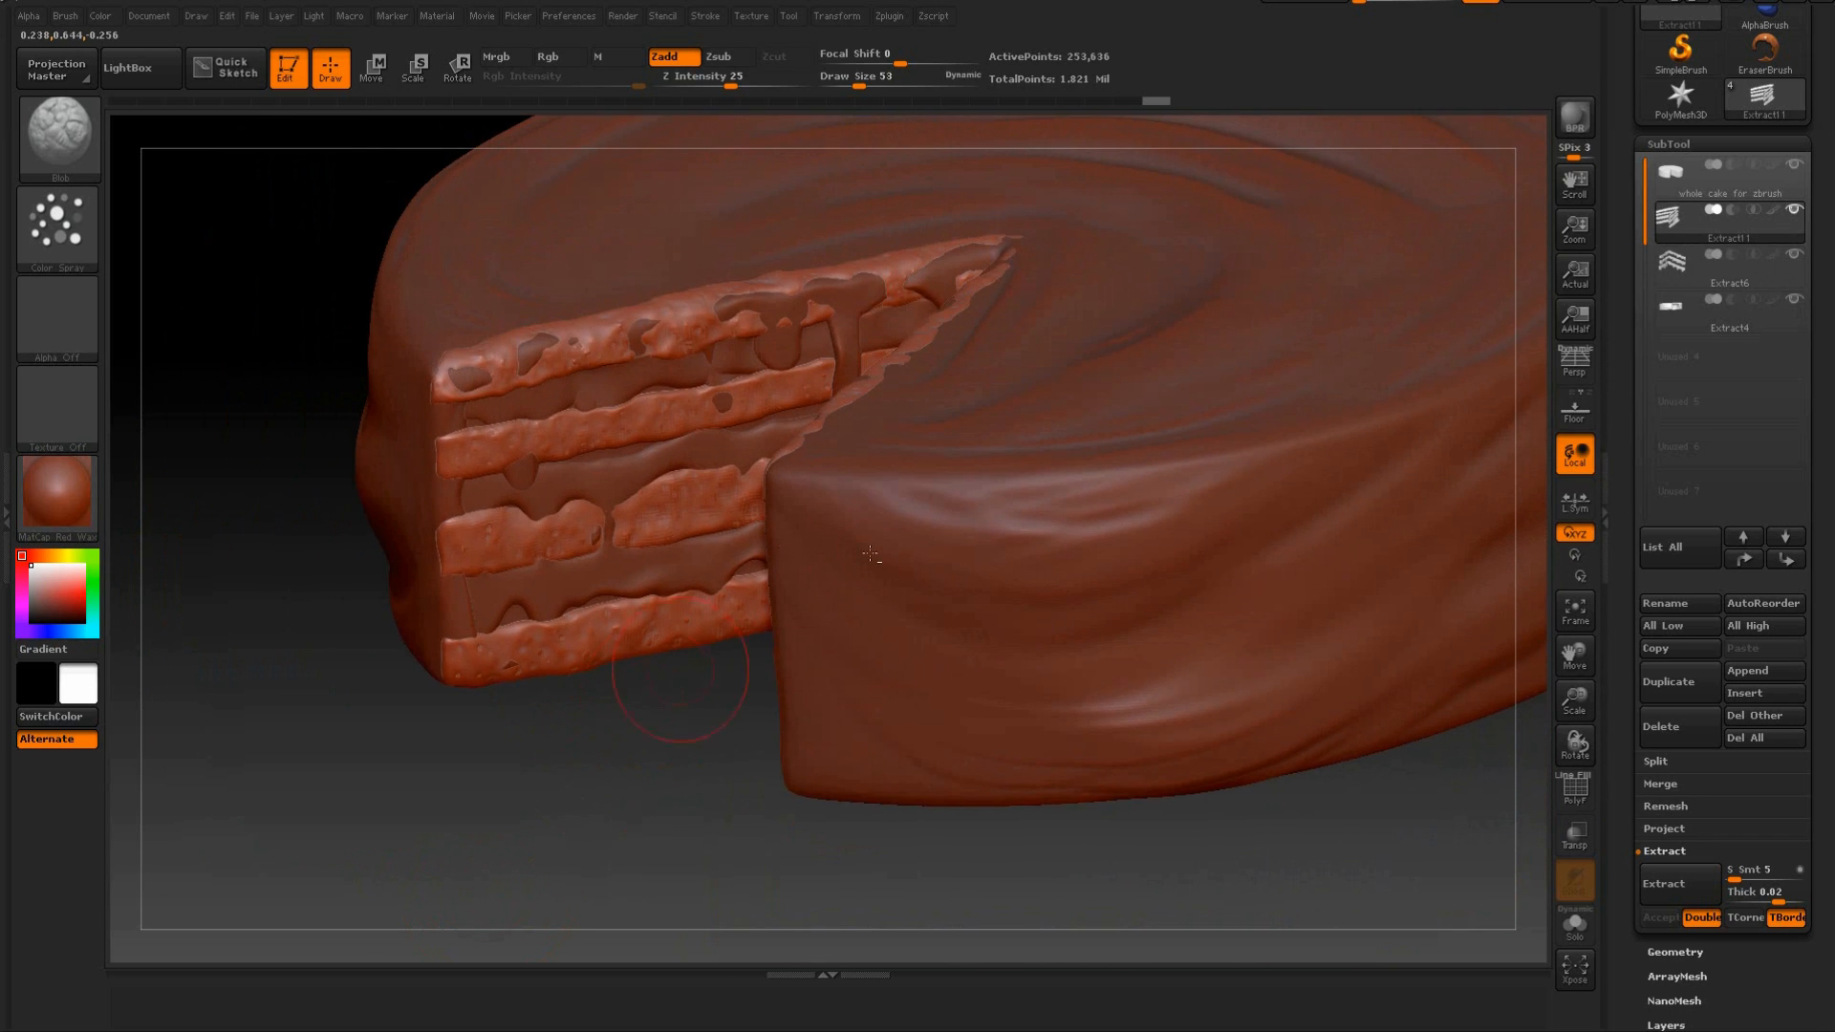
{"action": "left_click", "coordinate": [1791, 212], "text": "shift"}
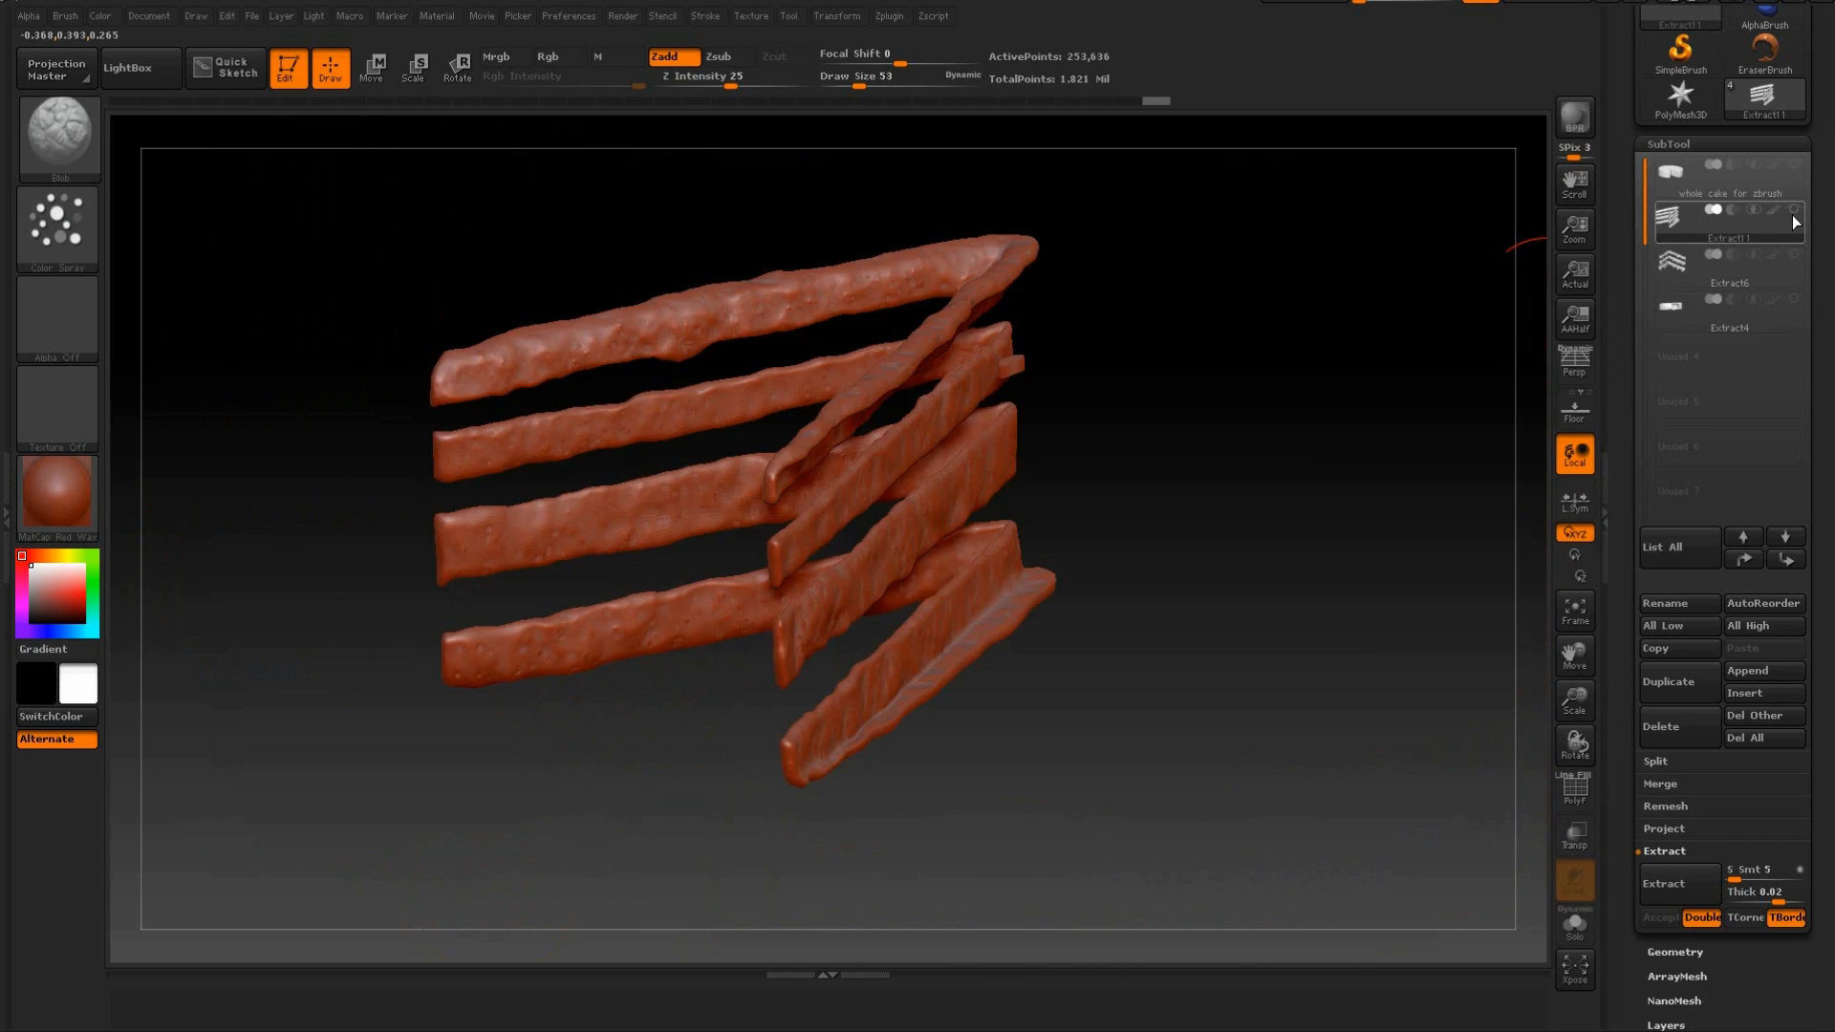
{"action": "left_click", "coordinate": [1792, 215], "text": "shift"}
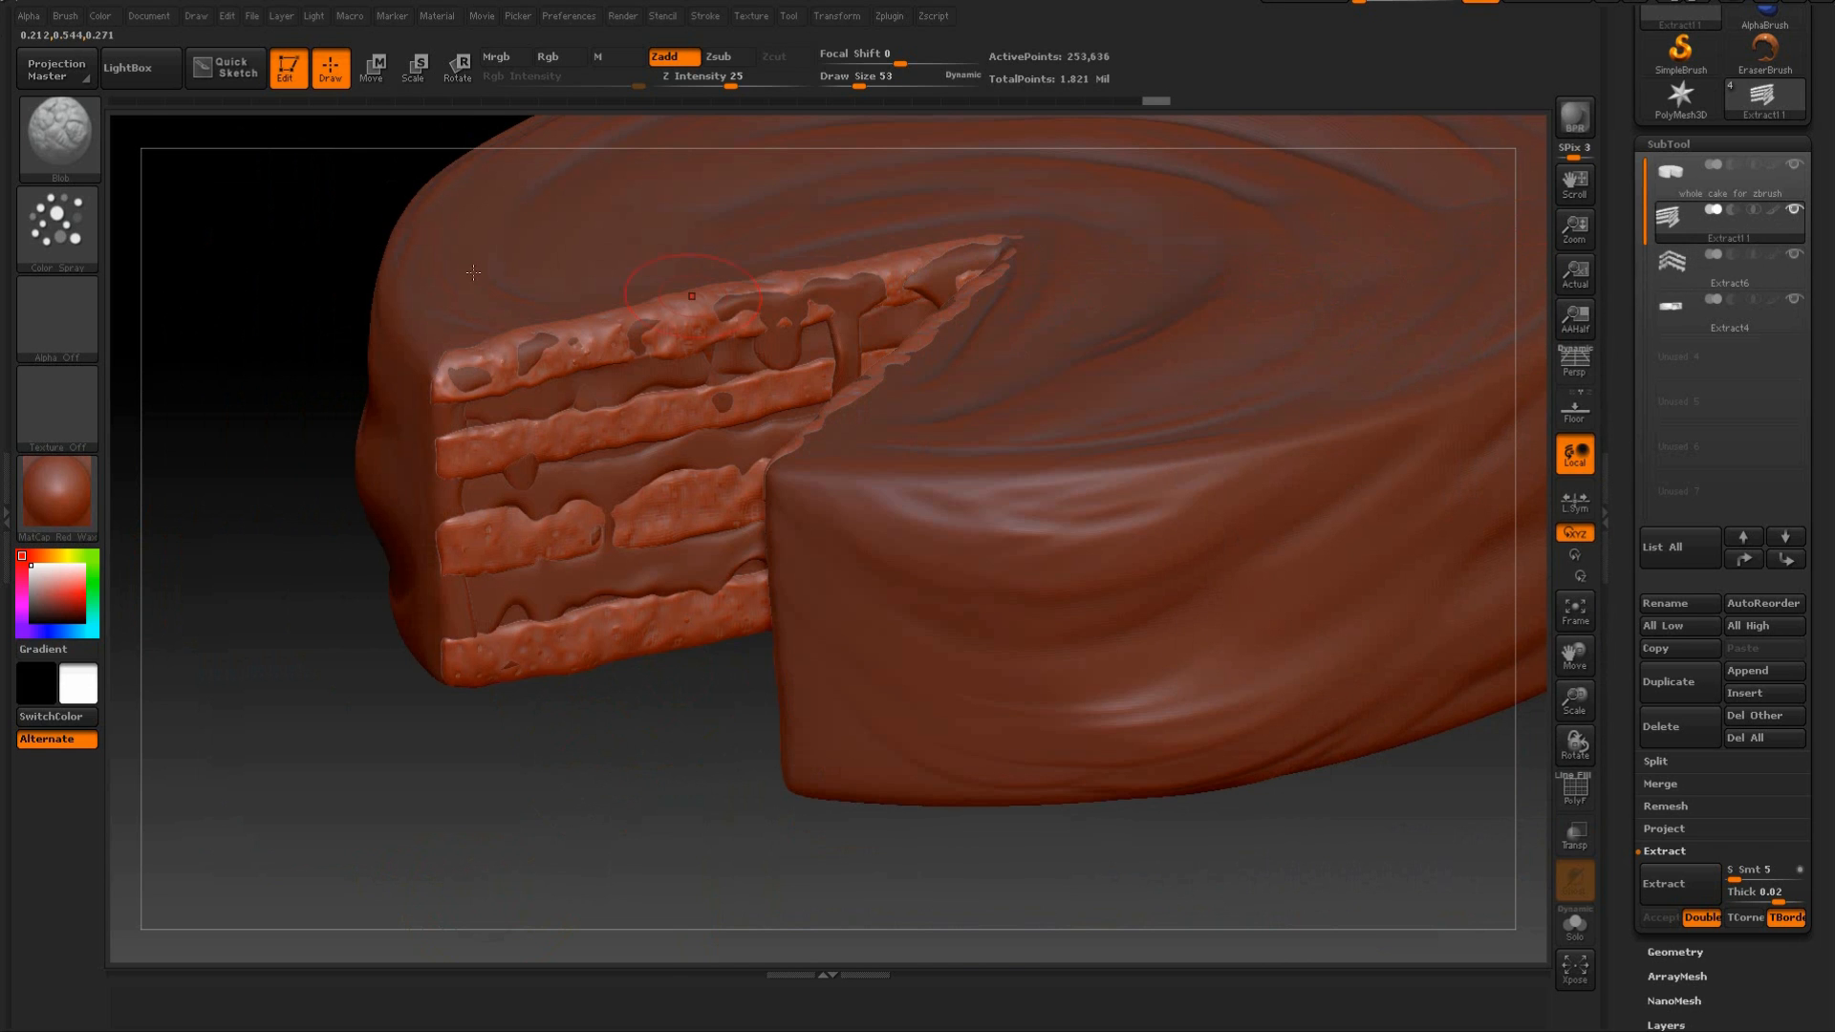
Choose the SnakeHook brush, set the draw size to 65 and pull the sponge edges into shape around the icing on the left cut face.
{"action": "left_click", "coordinate": [70, 143]}
{"action": "left_click", "coordinate": [250, 556]}
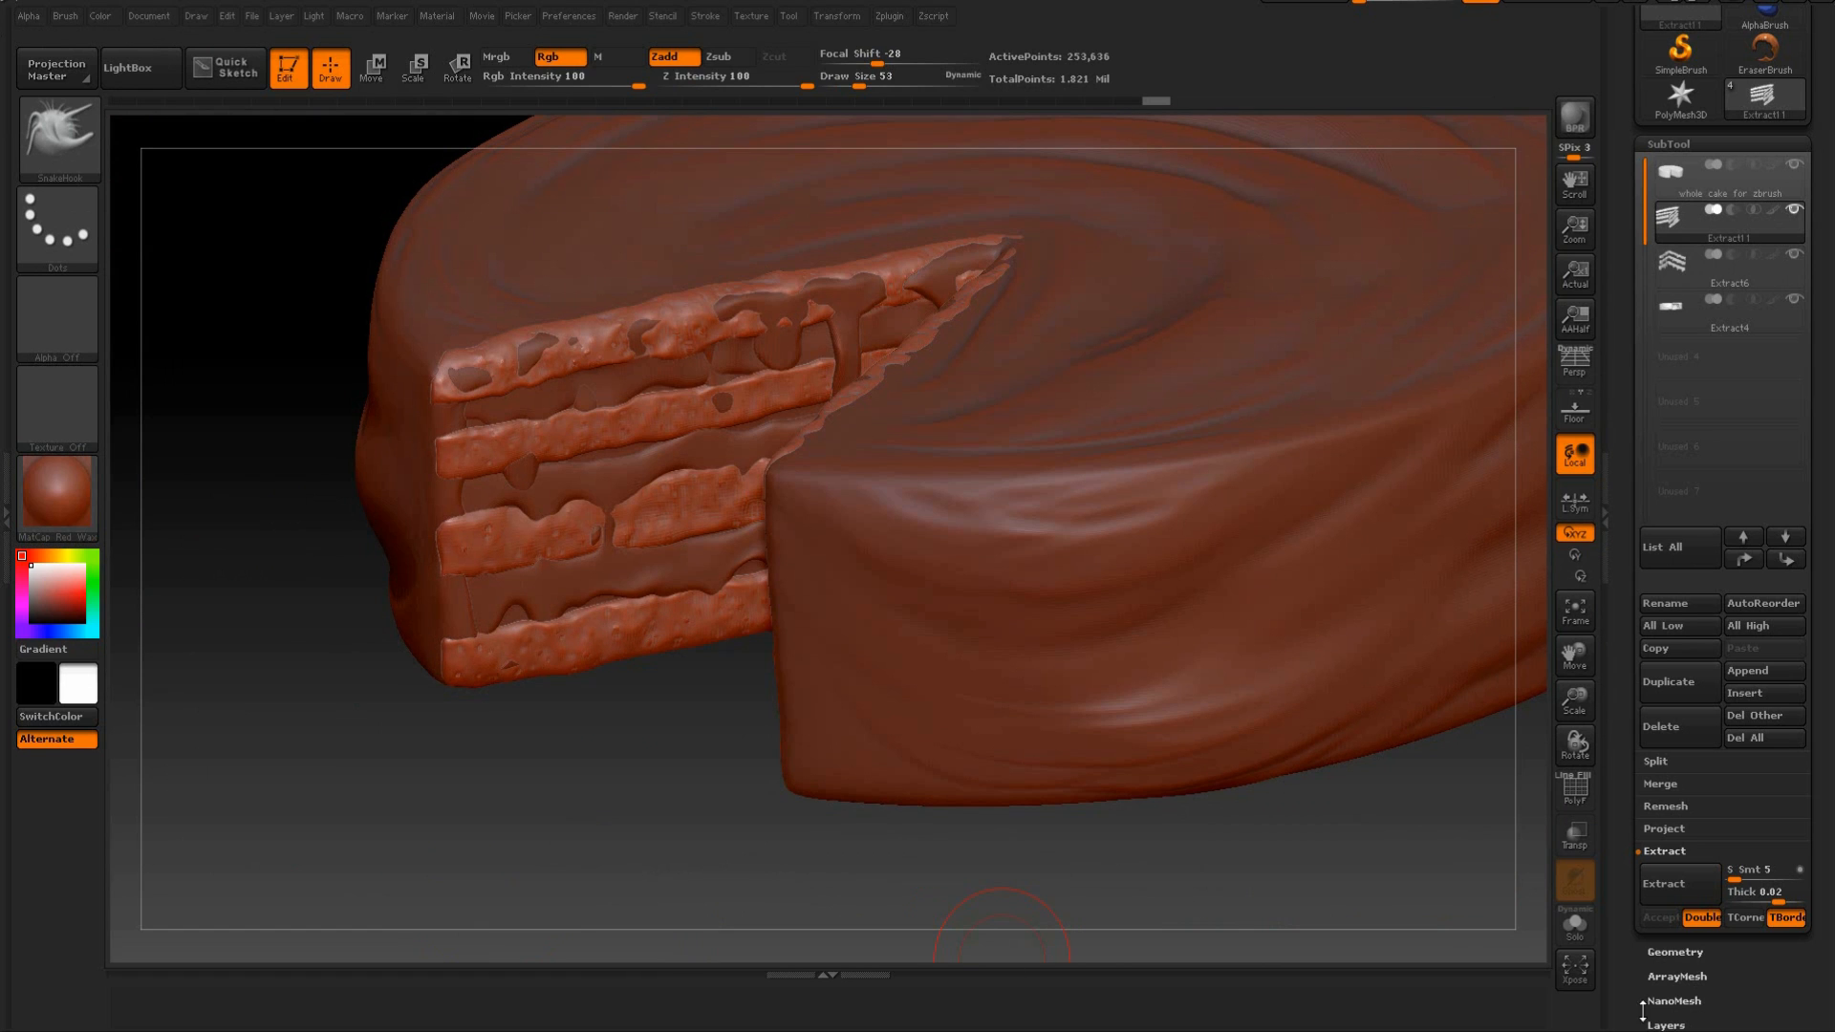
{"action": "left_click_drag", "start_coordinate": [1001, 950], "coordinate": [1544, 793]}
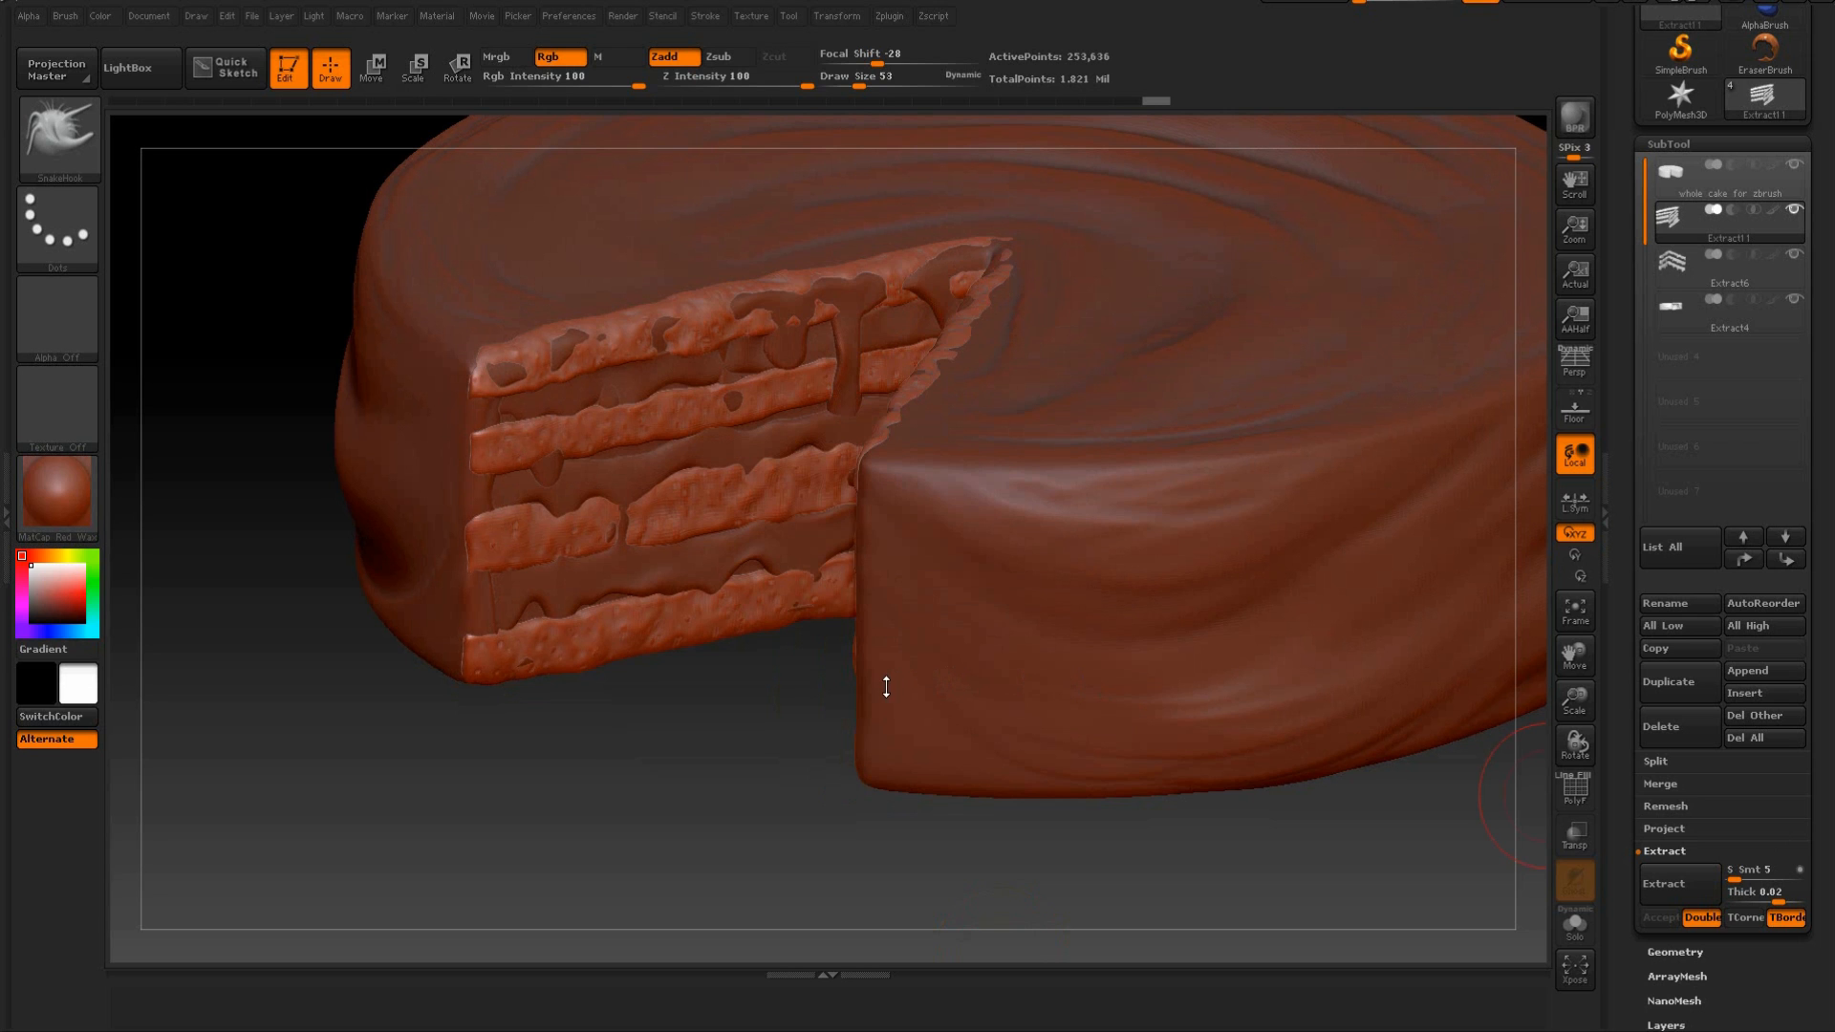
{"action": "mouse_move", "coordinate": [809, 698]}
{"action": "left_mouse_down"}
{"action": "mouse_move", "coordinate": [836, 731]}
{"action": "mouse_move", "coordinate": [736, 693]}
{"action": "left_mouse_up"}
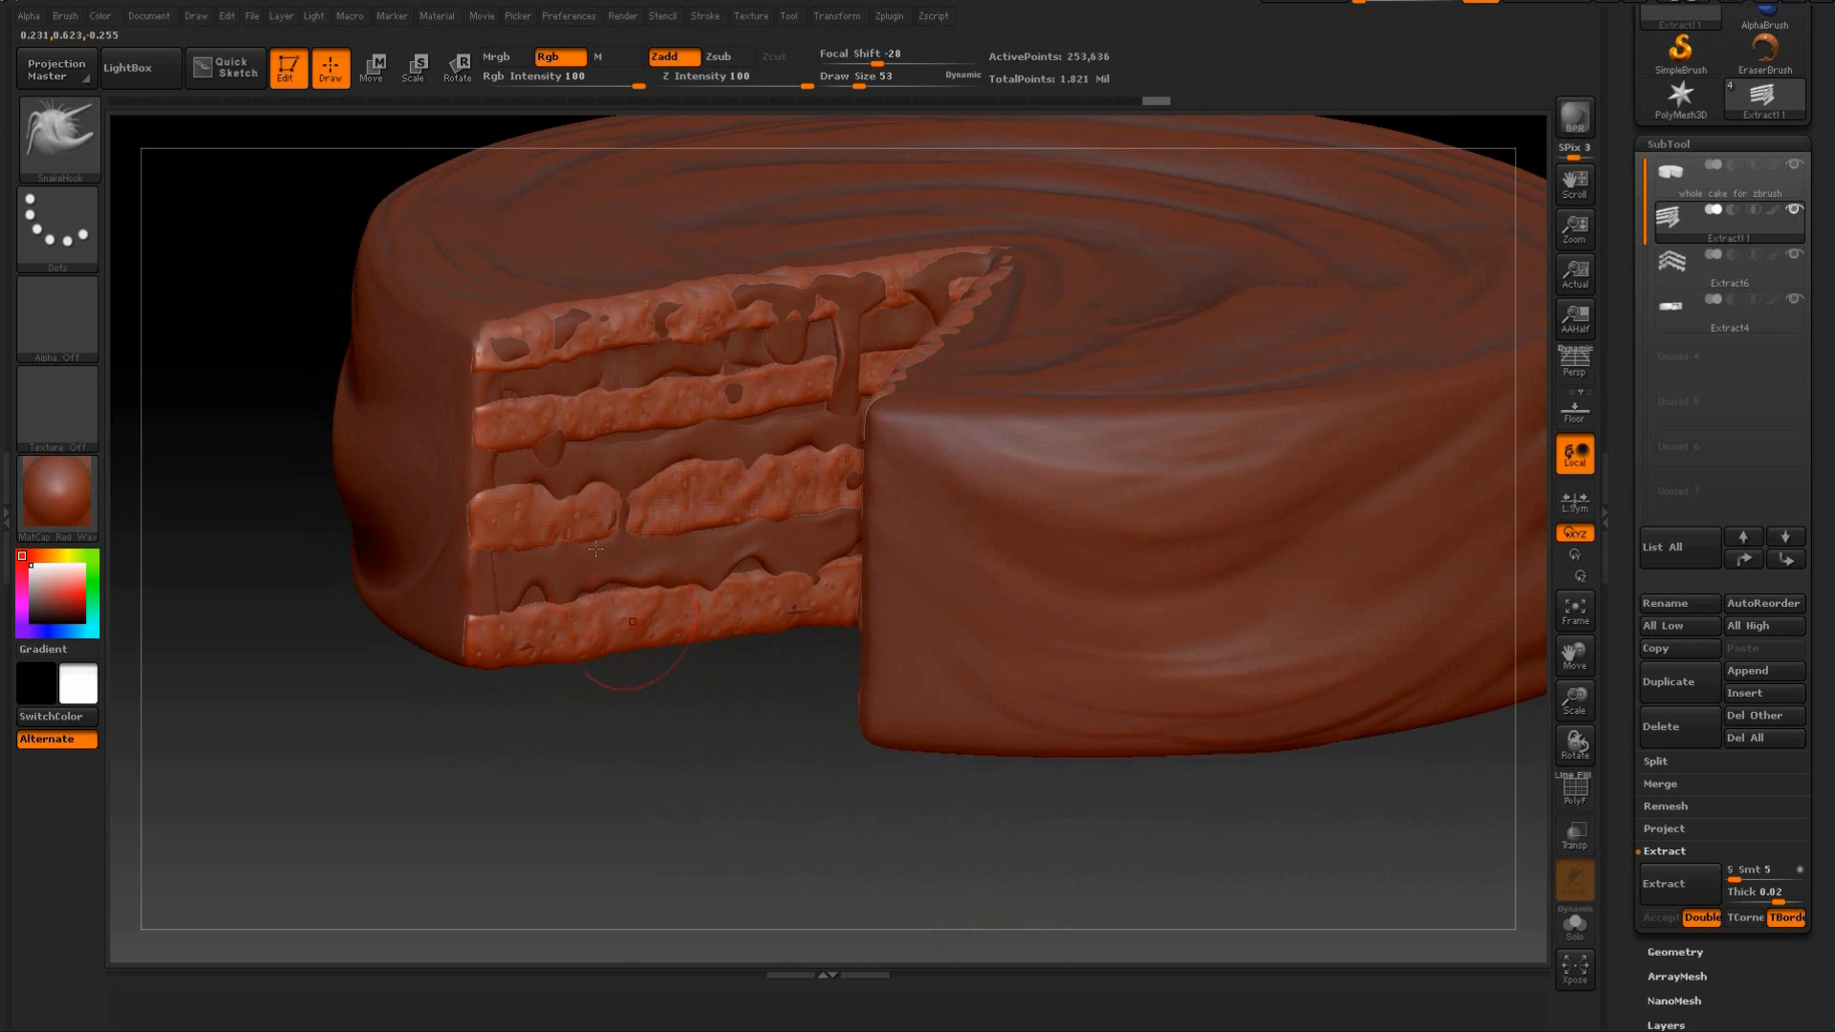
{"action": "left_click_drag", "start_coordinate": [277, 382], "coordinate": [608, 360]}
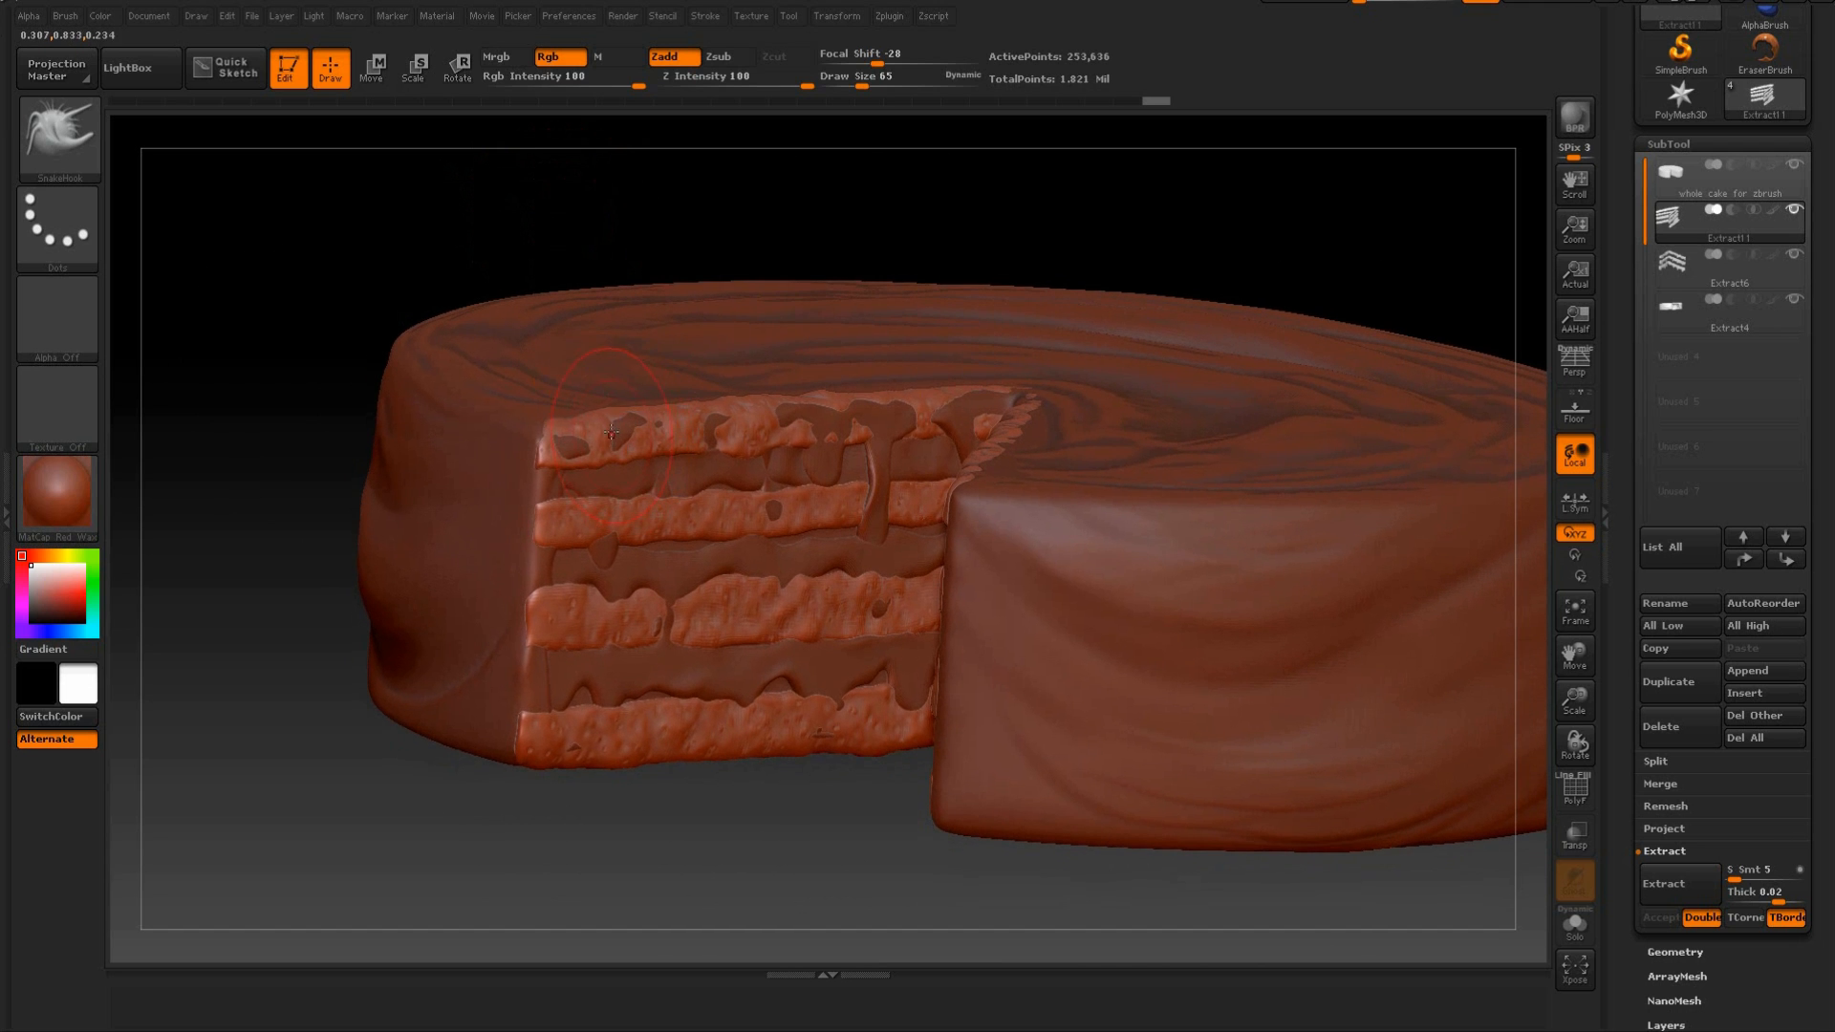
{"action": "left_click_drag", "start_coordinate": [591, 272], "coordinate": [712, 306]}
{"action": "left_click_drag", "start_coordinate": [626, 546], "coordinate": [612, 544]}
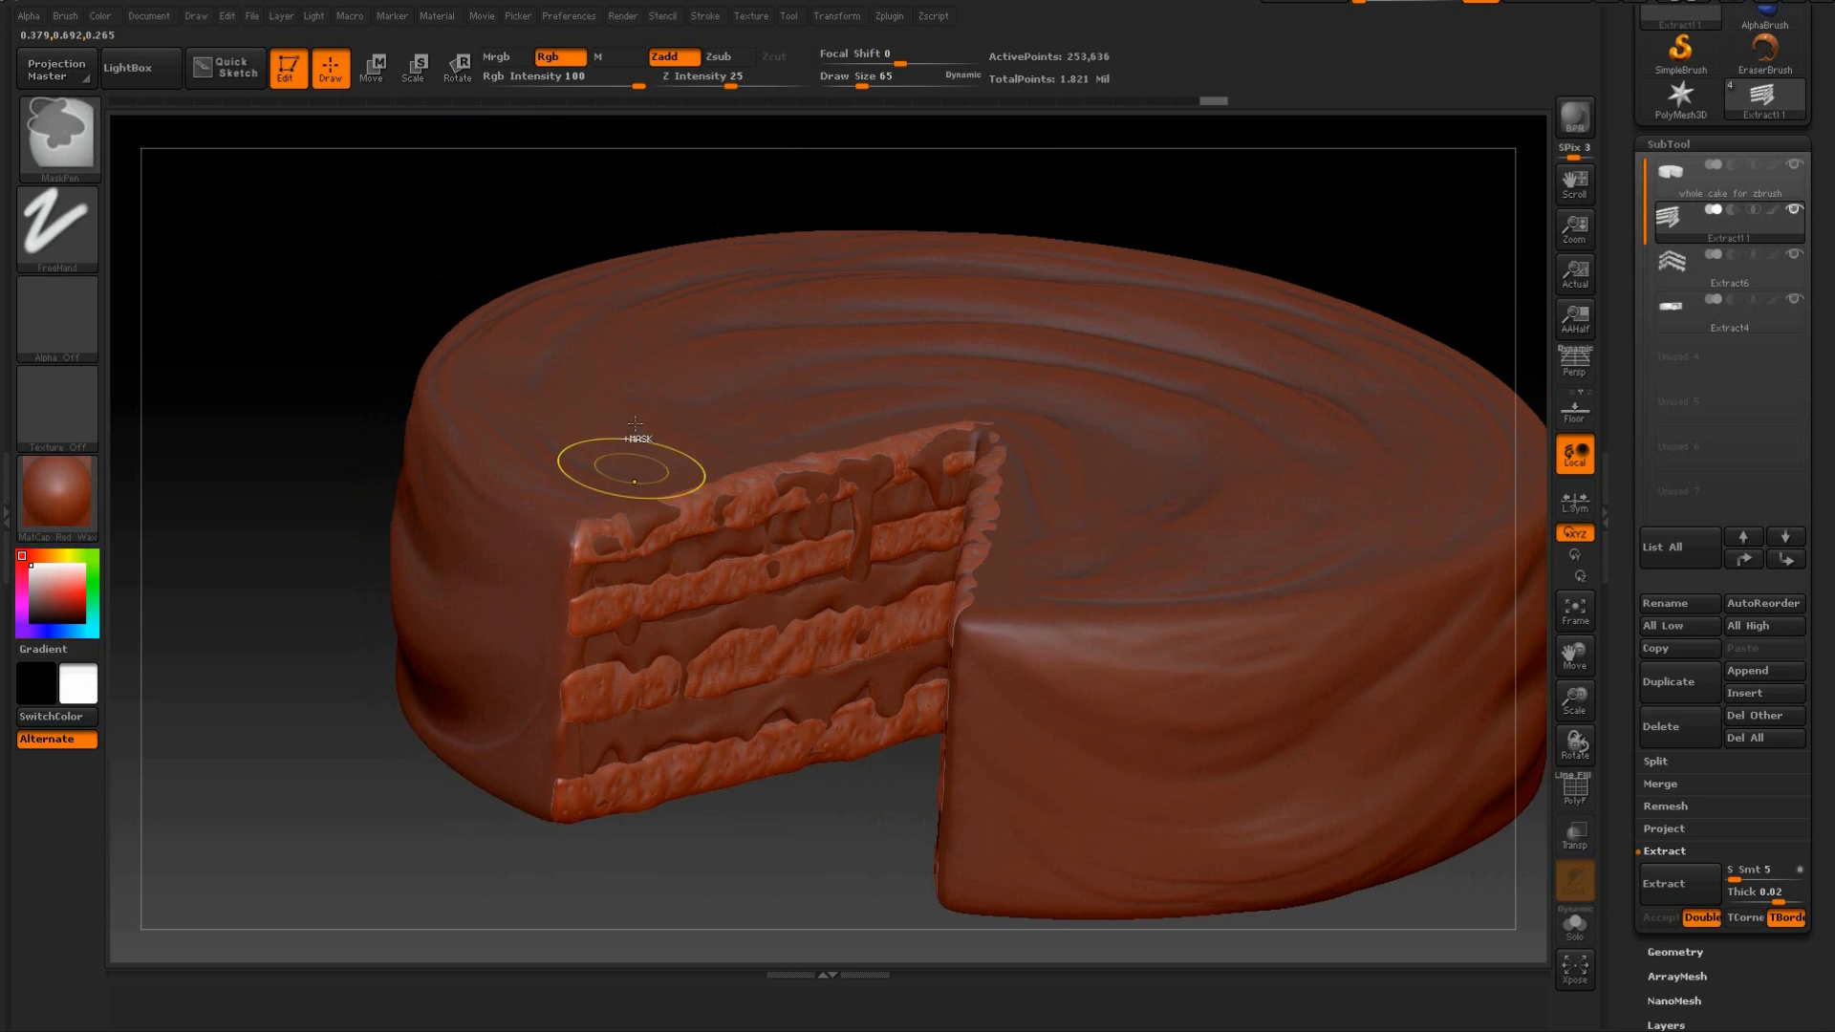
Push the top sponge layer's upper edge and outer corner on the left cut face back under the icing.
{"action": "mouse_move", "coordinate": [503, 197]}
{"action": "left_mouse_down"}
{"action": "mouse_move", "coordinate": [750, 249]}
{"action": "mouse_move", "coordinate": [774, 225]}
{"action": "mouse_move", "coordinate": [803, 454]}
{"action": "mouse_move", "coordinate": [774, 469]}
{"action": "left_mouse_up"}
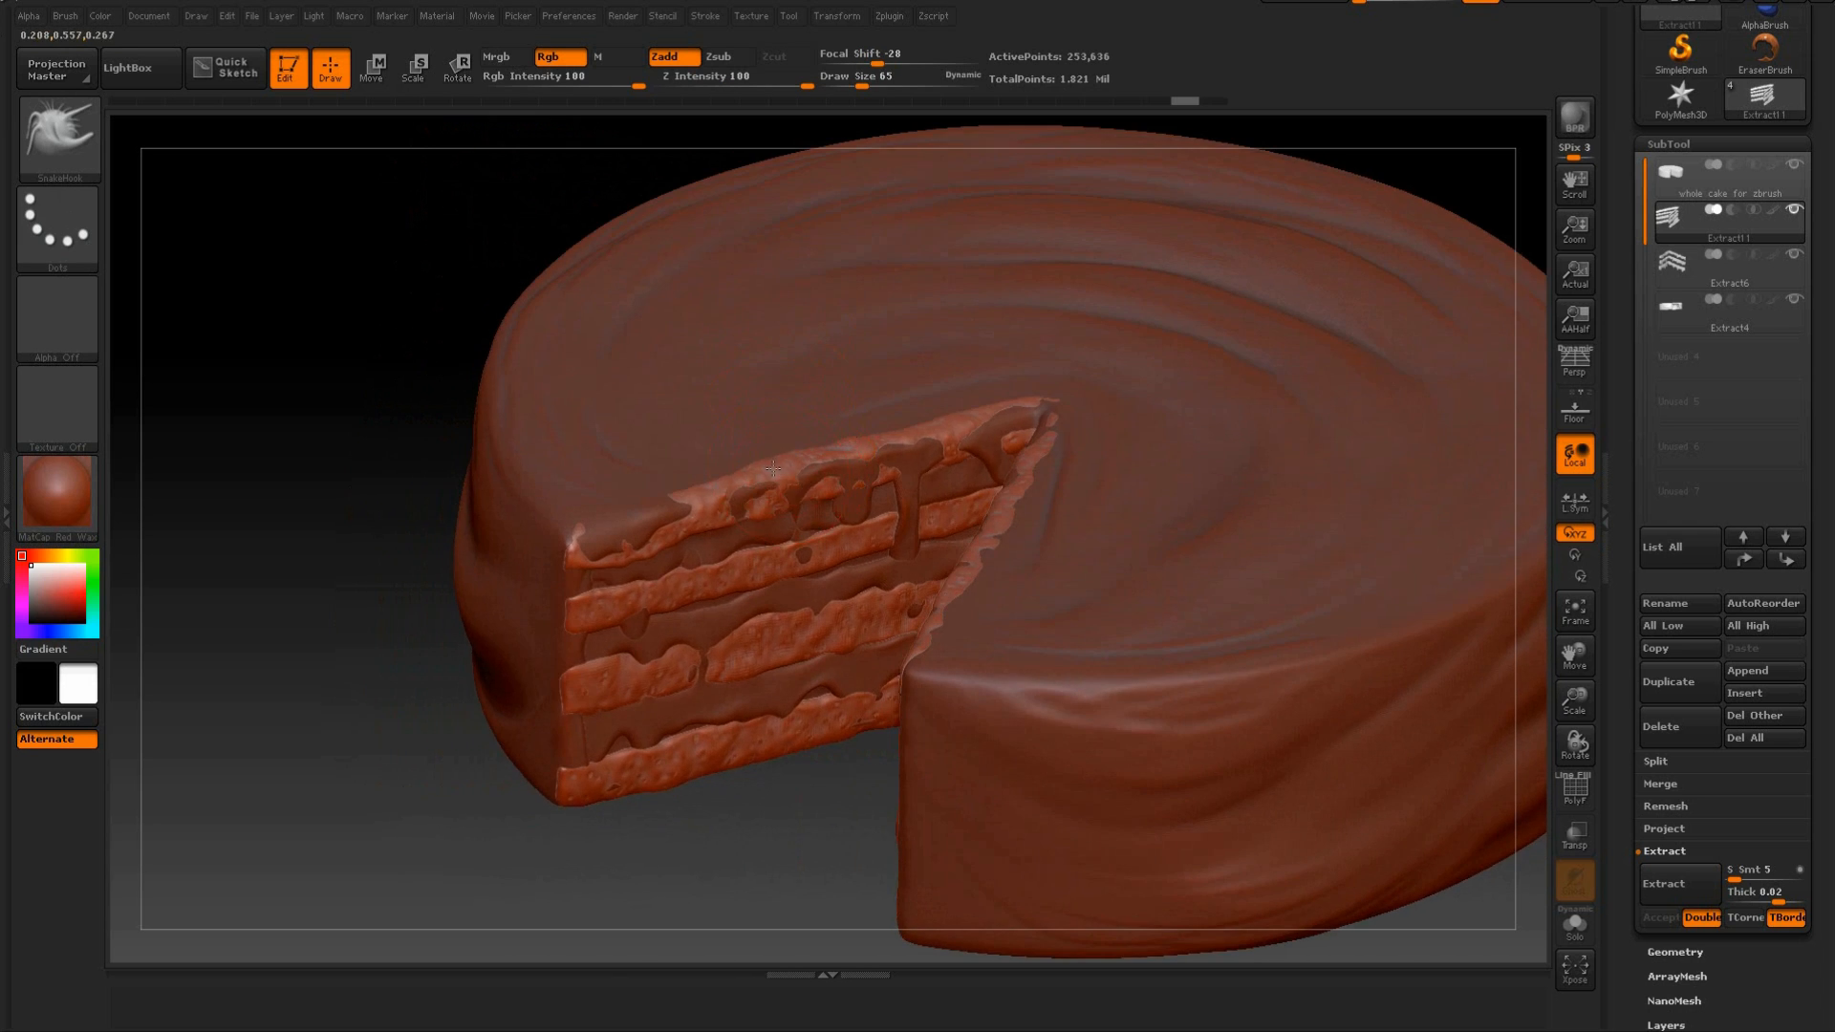
{"action": "left_click_drag", "start_coordinate": [427, 516], "coordinate": [494, 398]}
{"action": "left_click_drag", "start_coordinate": [643, 422], "coordinate": [638, 436]}
{"action": "left_click_drag", "start_coordinate": [636, 432], "coordinate": [646, 445]}
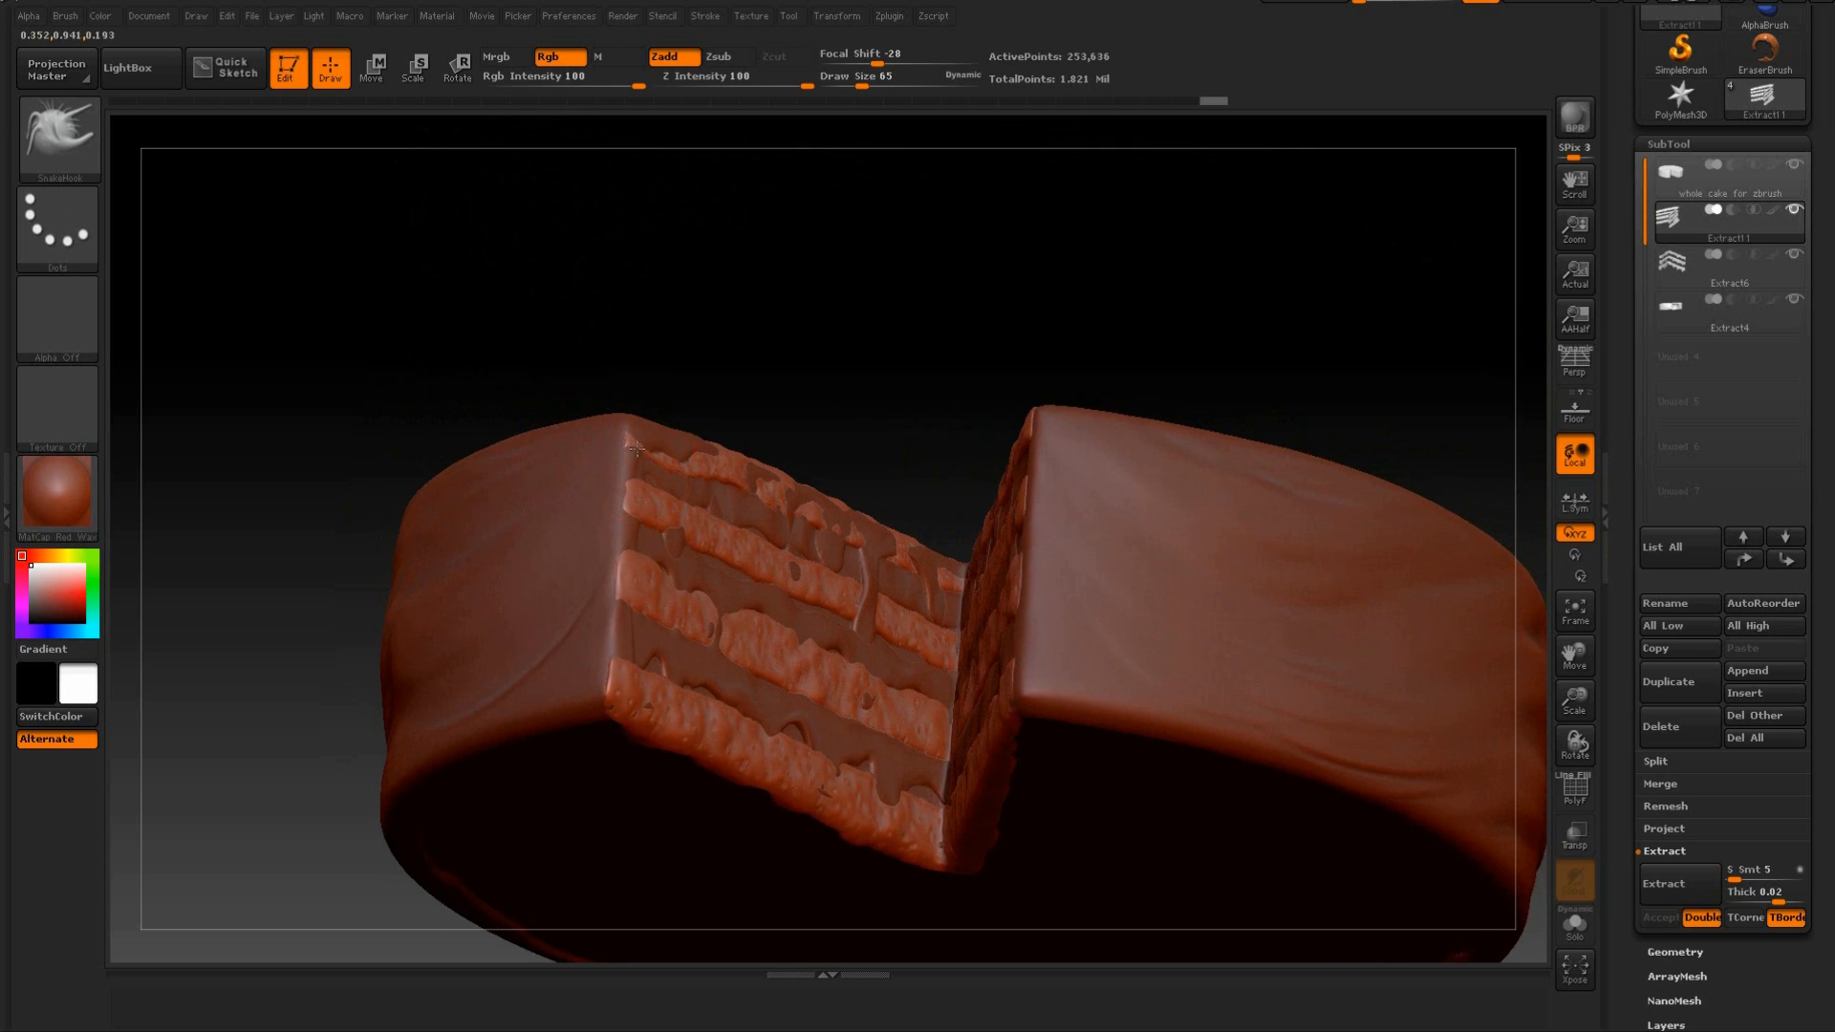
{"action": "left_click_drag", "start_coordinate": [649, 510], "coordinate": [714, 535]}
{"action": "mouse_move", "coordinate": [841, 374]}
{"action": "left_mouse_down"}
{"action": "mouse_move", "coordinate": [776, 427]}
{"action": "mouse_move", "coordinate": [840, 486]}
{"action": "mouse_move", "coordinate": [755, 444]}
{"action": "mouse_move", "coordinate": [838, 439]}
{"action": "left_mouse_up"}
{"action": "mouse_move", "coordinate": [565, 273]}
{"action": "left_mouse_down"}
{"action": "mouse_move", "coordinate": [628, 210]}
{"action": "mouse_move", "coordinate": [889, 423]}
{"action": "mouse_move", "coordinate": [1012, 441]}
{"action": "mouse_move", "coordinate": [1024, 464]}
{"action": "left_mouse_up"}
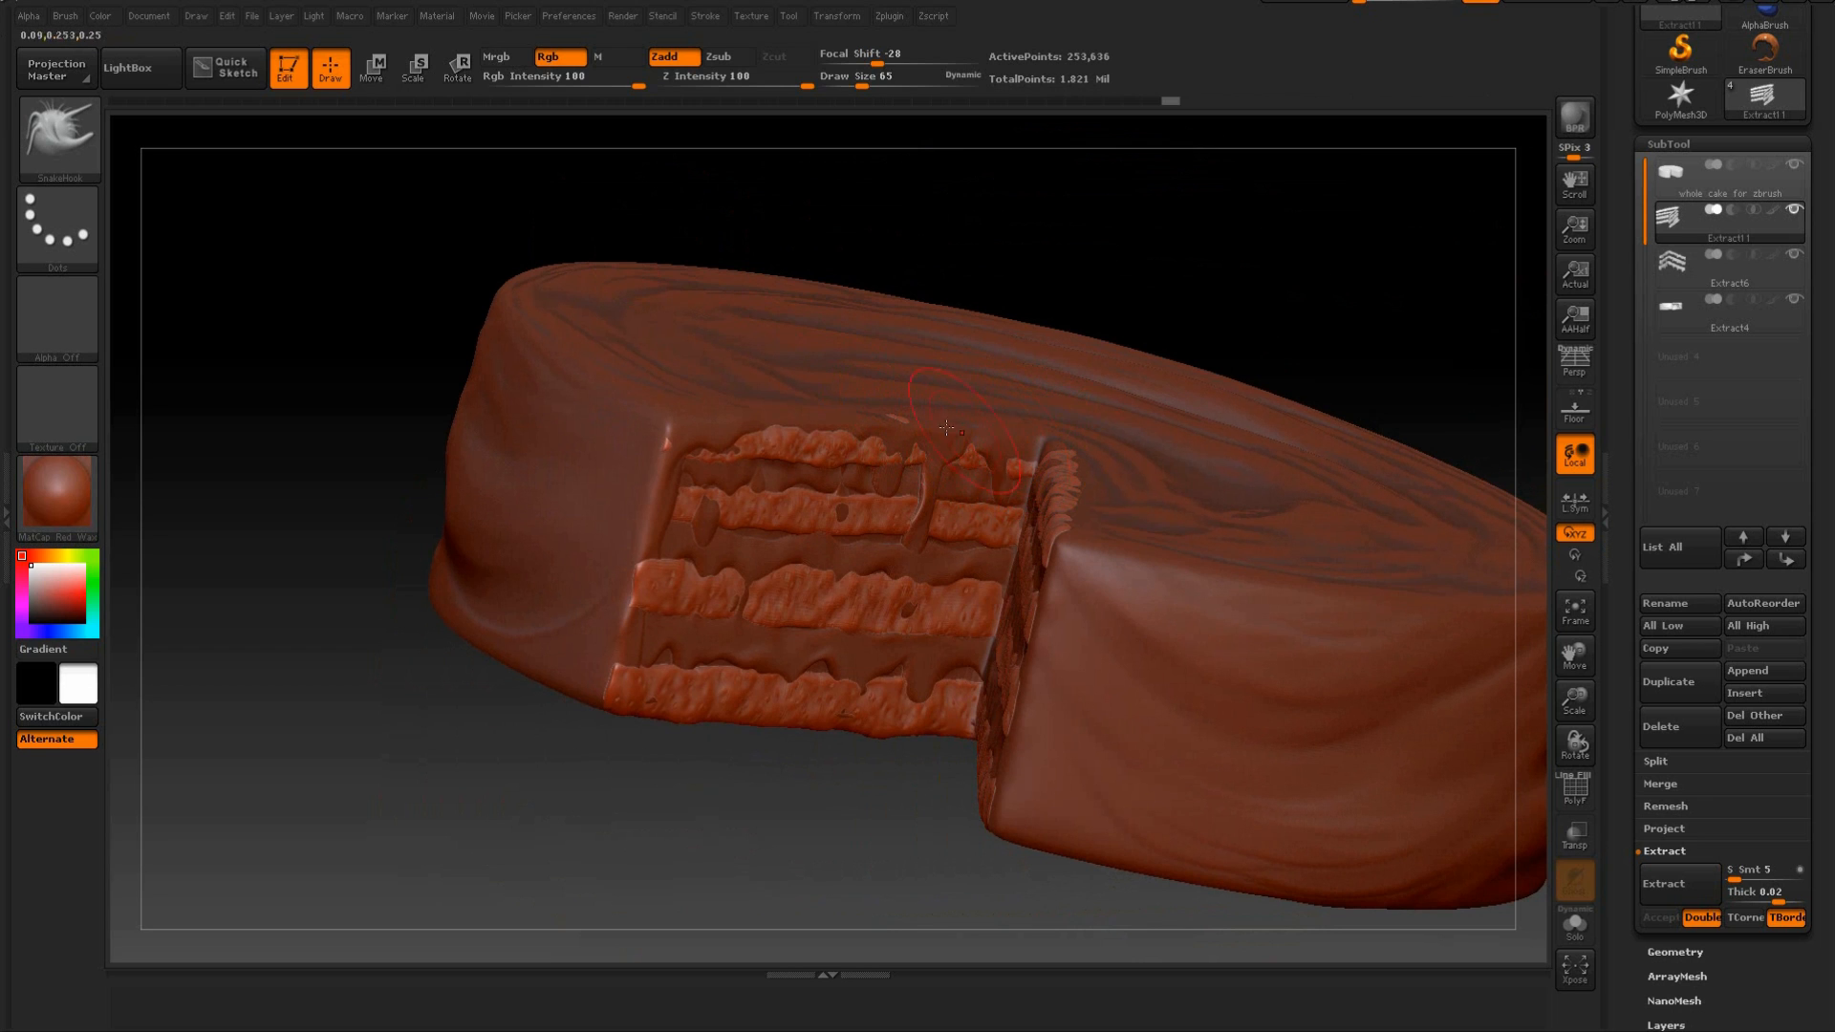
Reshape the sponge edges where they meet the icing on the right cut face and undo the last stroke.
{"action": "mouse_move", "coordinate": [1159, 287]}
{"action": "left_mouse_down"}
{"action": "mouse_move", "coordinate": [1216, 306]}
{"action": "mouse_move", "coordinate": [1022, 412]}
{"action": "mouse_move", "coordinate": [1042, 468]}
{"action": "mouse_move", "coordinate": [1223, 540]}
{"action": "left_mouse_up"}
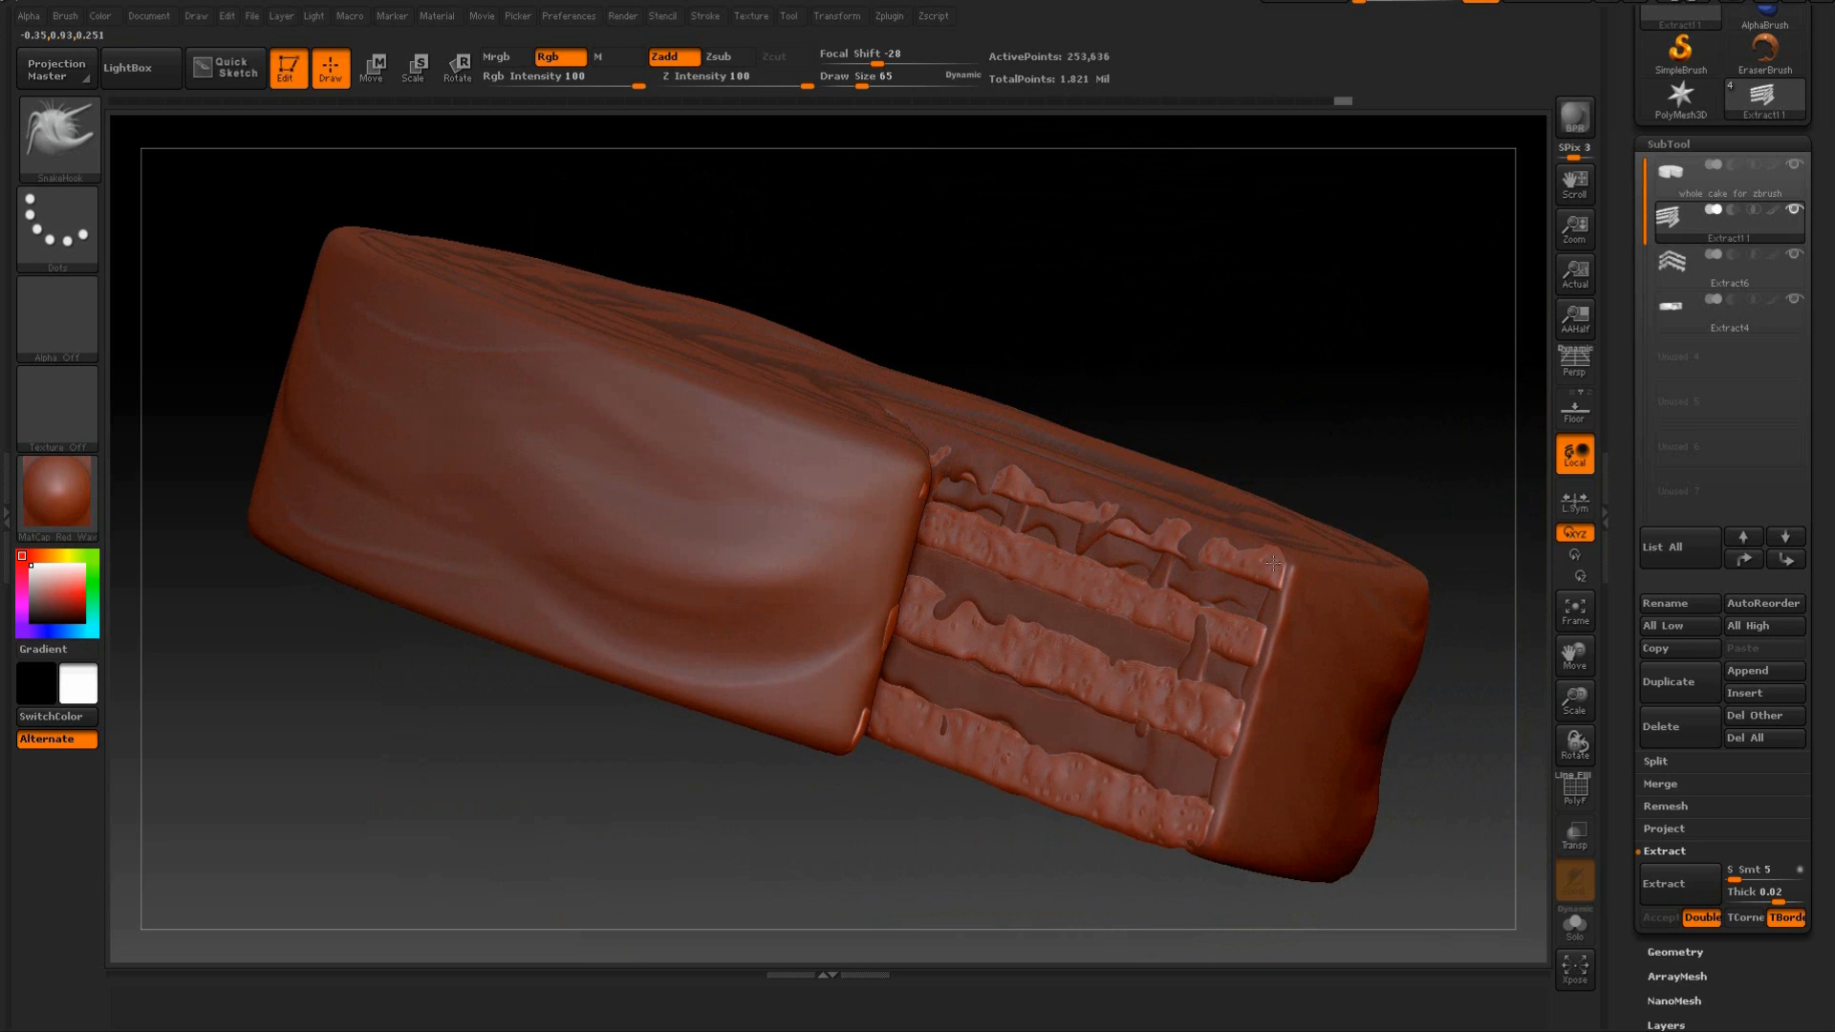
{"action": "left_click_drag", "start_coordinate": [1319, 450], "coordinate": [946, 617]}
{"action": "mouse_move", "coordinate": [1049, 414]}
{"action": "left_mouse_down"}
{"action": "mouse_move", "coordinate": [1030, 427]}
{"action": "mouse_move", "coordinate": [1127, 379]}
{"action": "left_mouse_up"}
{"action": "key", "text": "ctrl+z"}
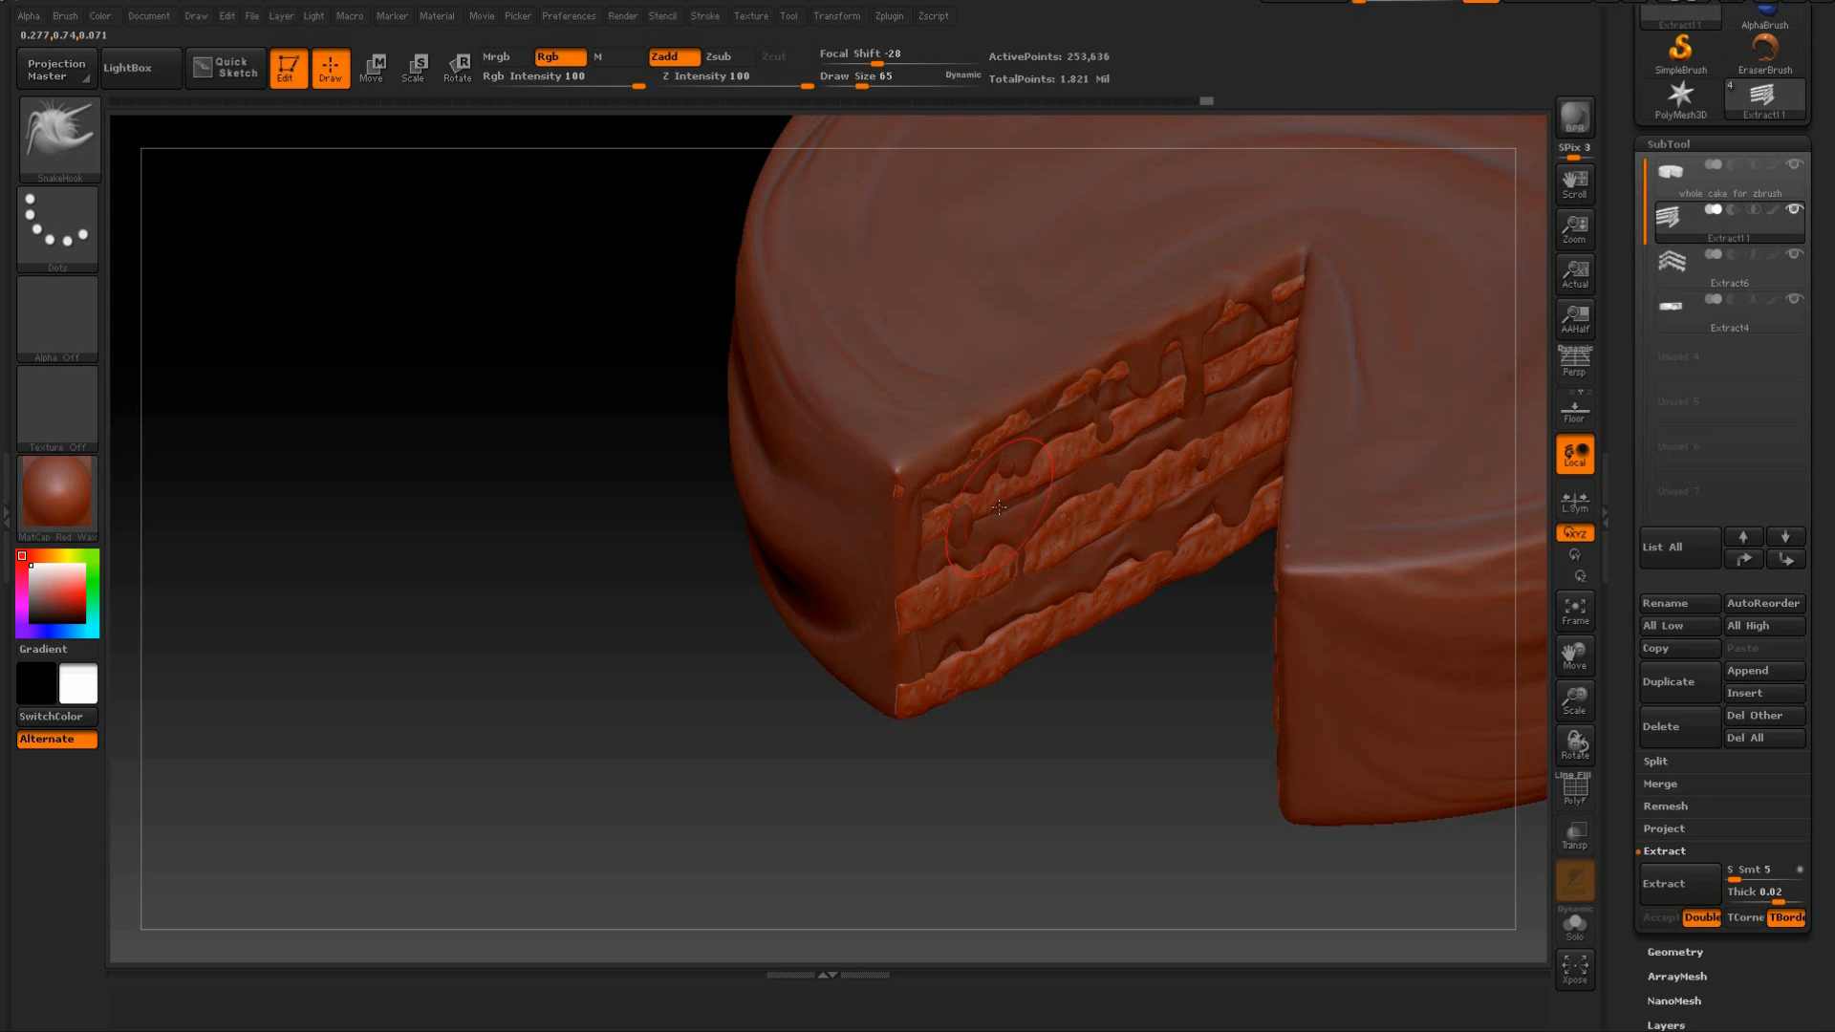
Tuck the outer ends of the sponge layers behind the icing edge on both cut faces.
{"action": "left_click_drag", "start_coordinate": [956, 507], "coordinate": [1020, 494]}
{"action": "mouse_move", "coordinate": [1022, 529]}
{"action": "right_mouse_down"}
{"action": "mouse_move", "coordinate": [995, 611]}
{"action": "mouse_move", "coordinate": [594, 561]}
{"action": "mouse_move", "coordinate": [887, 578]}
{"action": "right_mouse_up"}
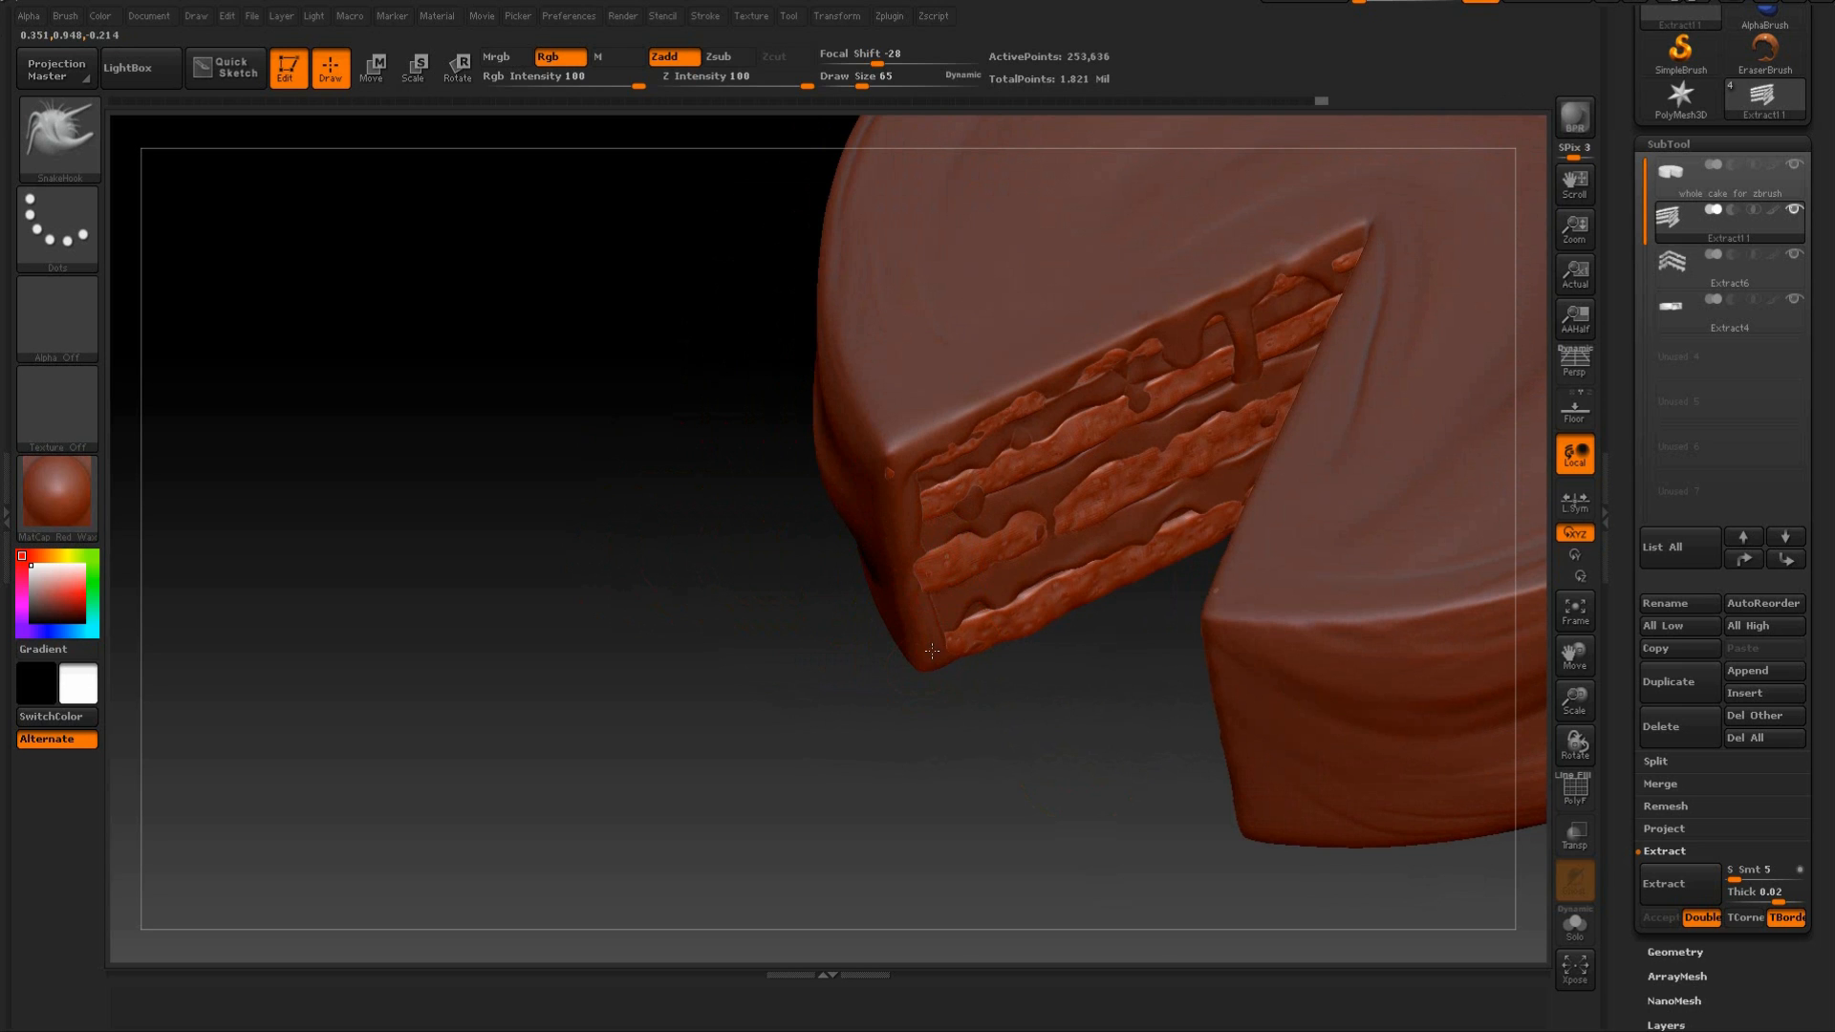
{"action": "mouse_move", "coordinate": [1021, 723]}
{"action": "right_mouse_down"}
{"action": "mouse_move", "coordinate": [1089, 713]}
{"action": "mouse_move", "coordinate": [1061, 696]}
{"action": "right_mouse_up"}
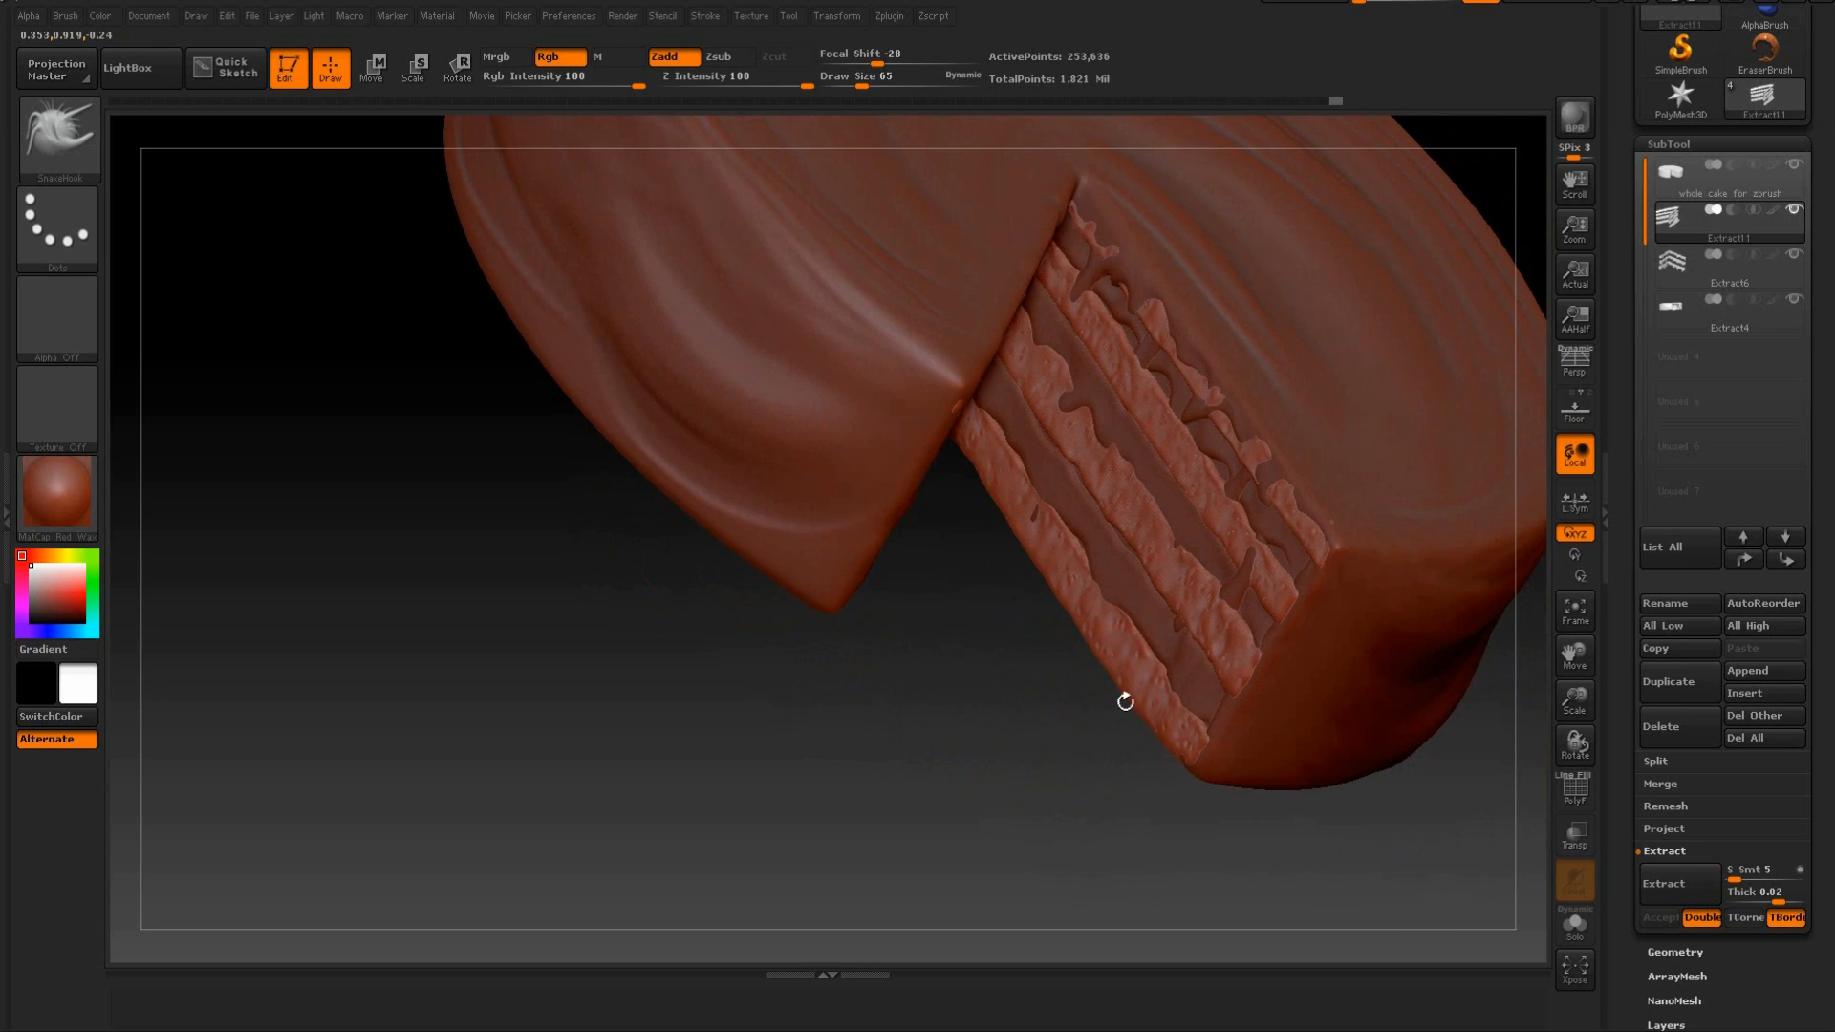
{"action": "left_click_drag", "start_coordinate": [1233, 680], "coordinate": [1248, 663]}
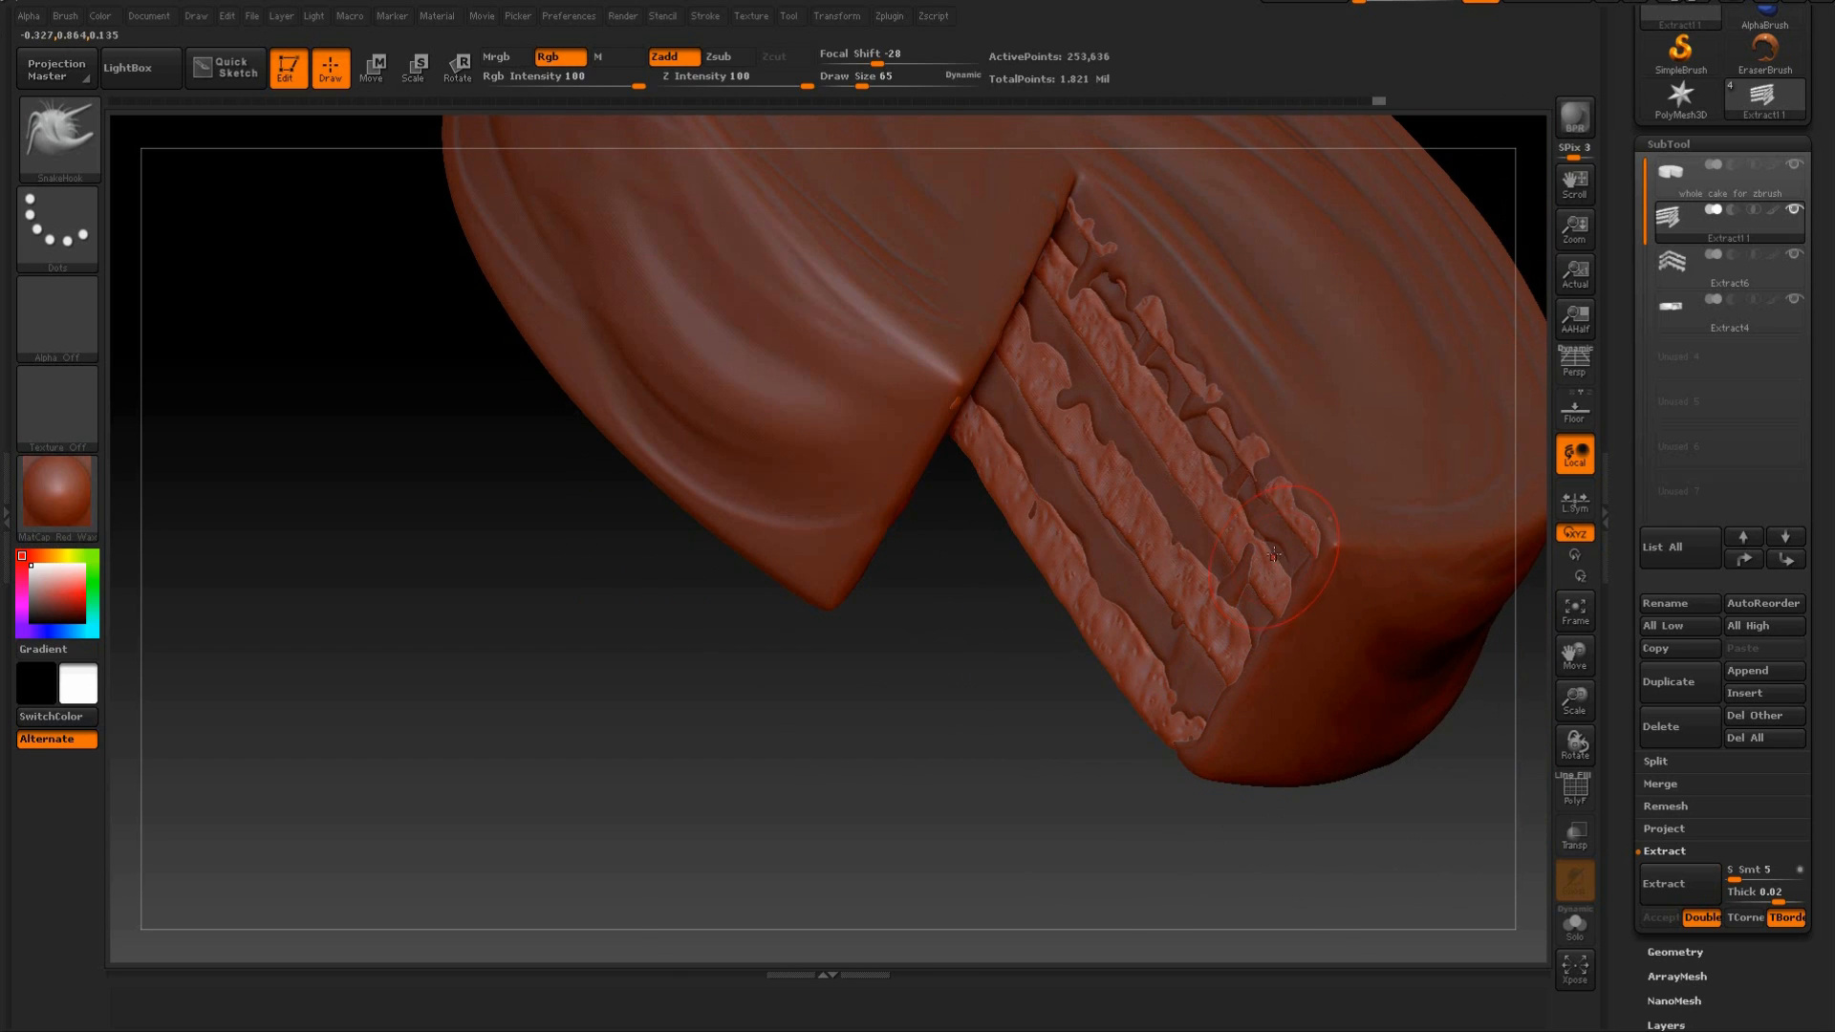
Pull the top sponge layer's edge into shape beneath the icing along the cut face, reducing the draw size to 33.
{"action": "left_click_drag", "start_coordinate": [1303, 506], "coordinate": [1295, 502]}
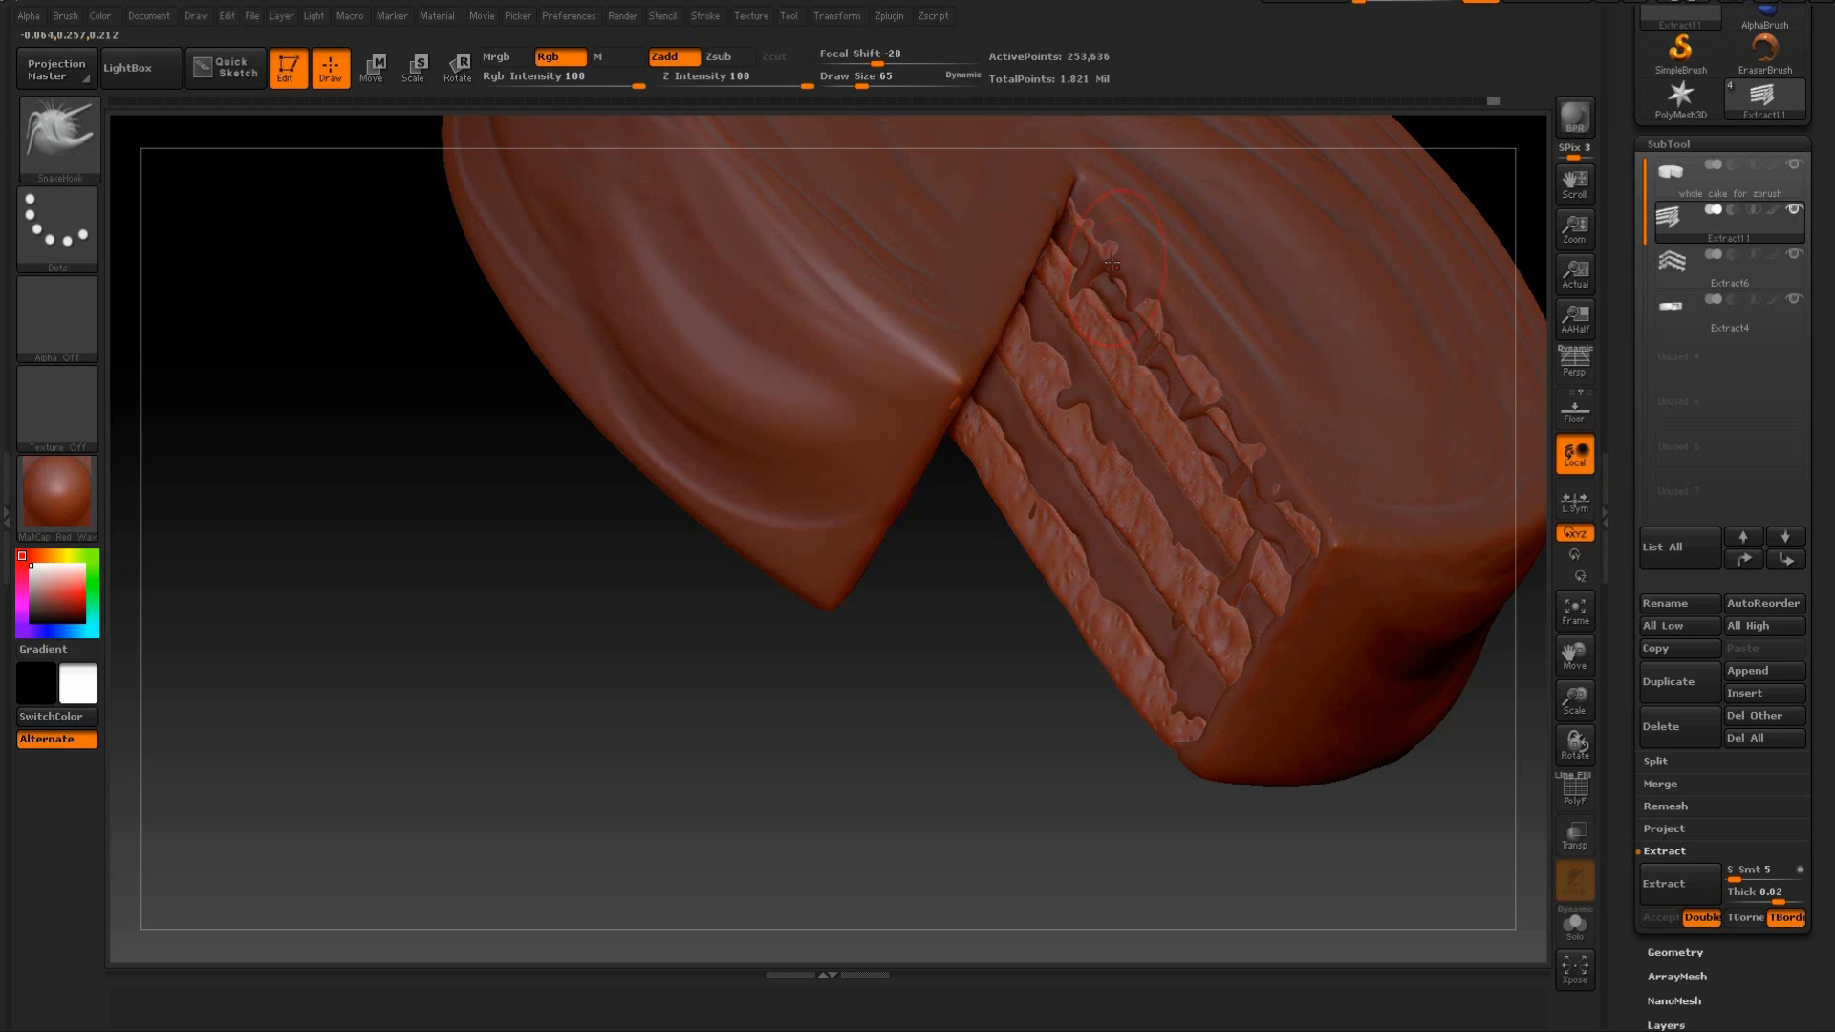
{"action": "left_click_drag", "start_coordinate": [903, 613], "coordinate": [1045, 380]}
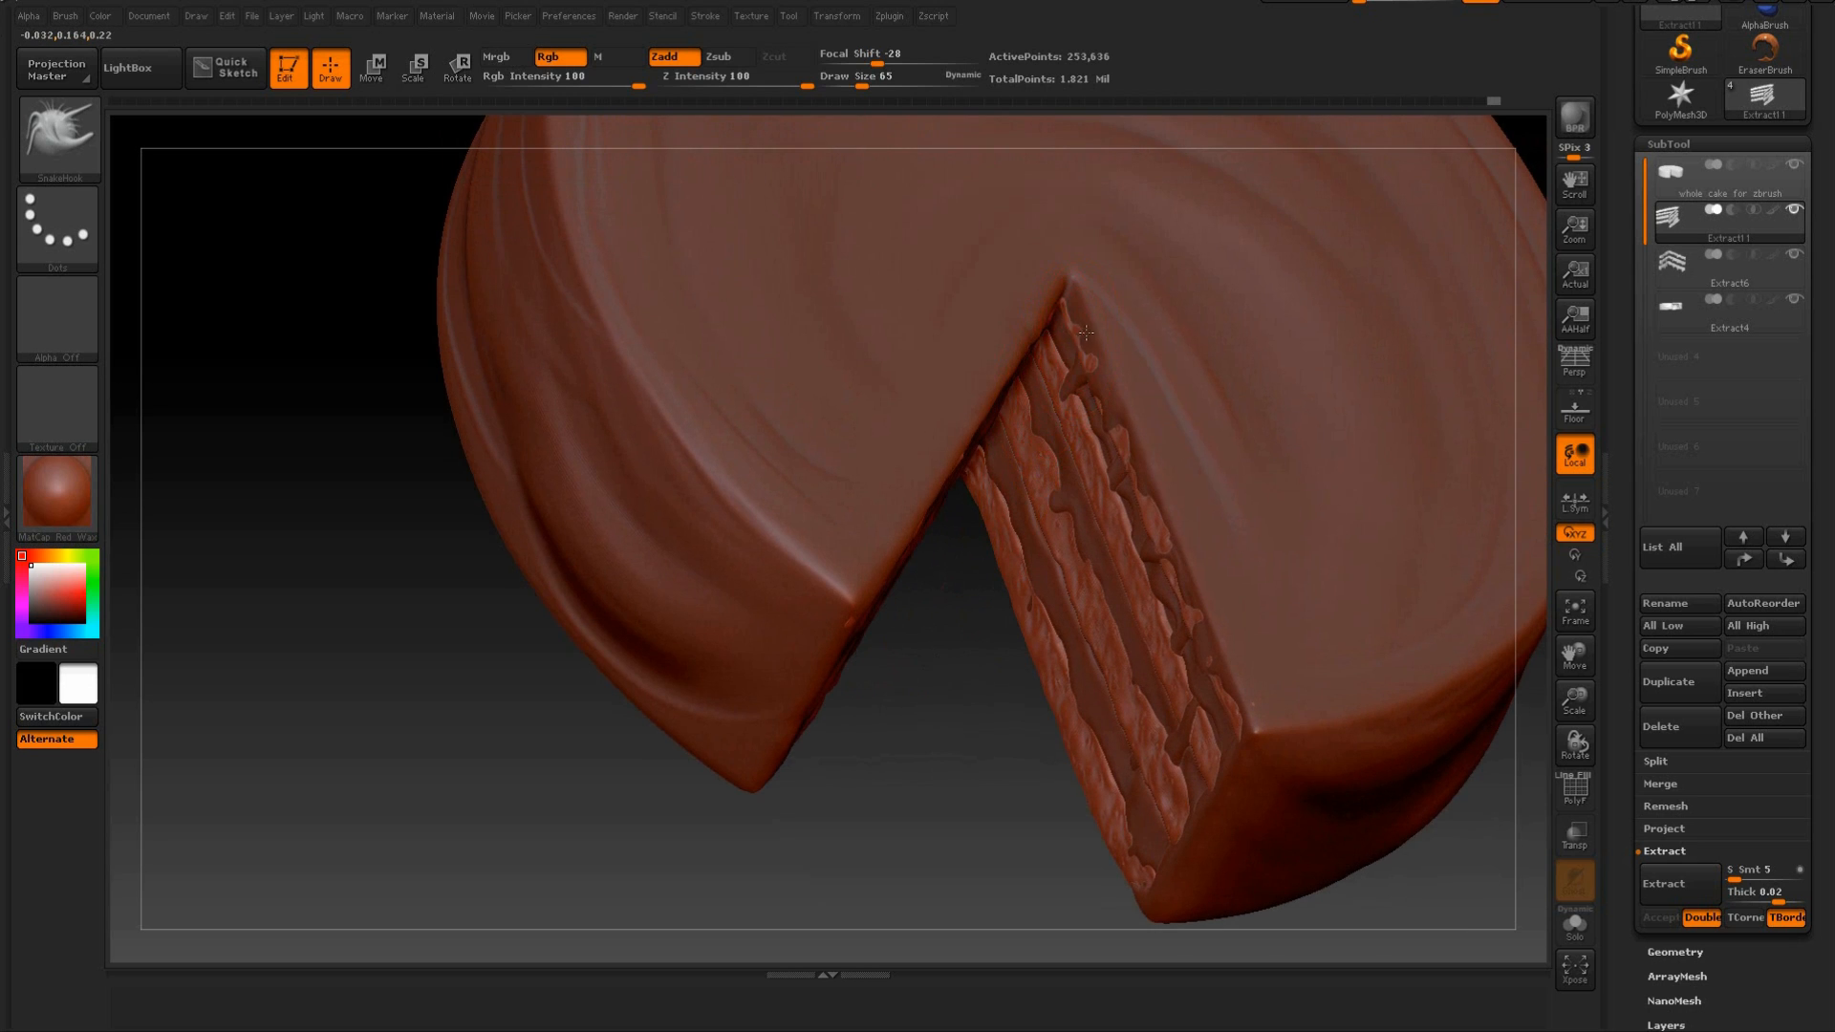
{"action": "left_click_drag", "start_coordinate": [1008, 527], "coordinate": [1021, 341]}
{"action": "left_click_drag", "start_coordinate": [904, 733], "coordinate": [1178, 116]}
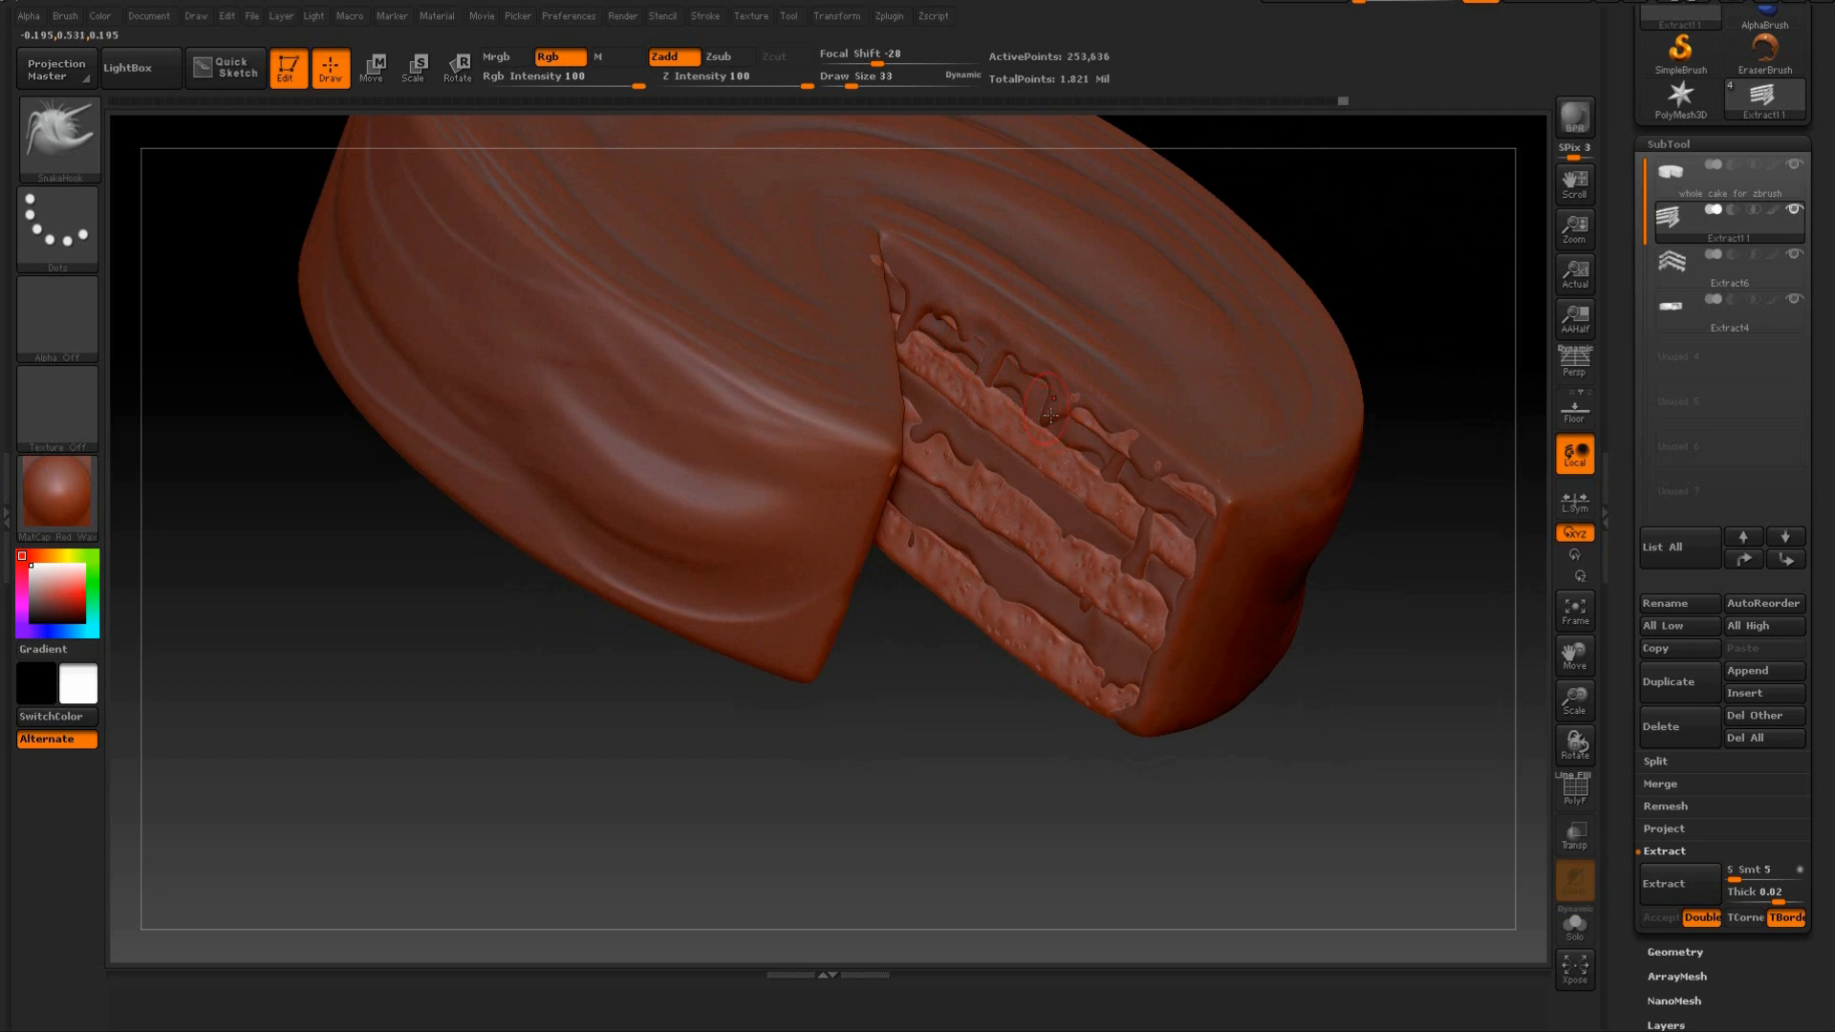
{"action": "left_click_drag", "start_coordinate": [1377, 310], "coordinate": [1347, 367]}
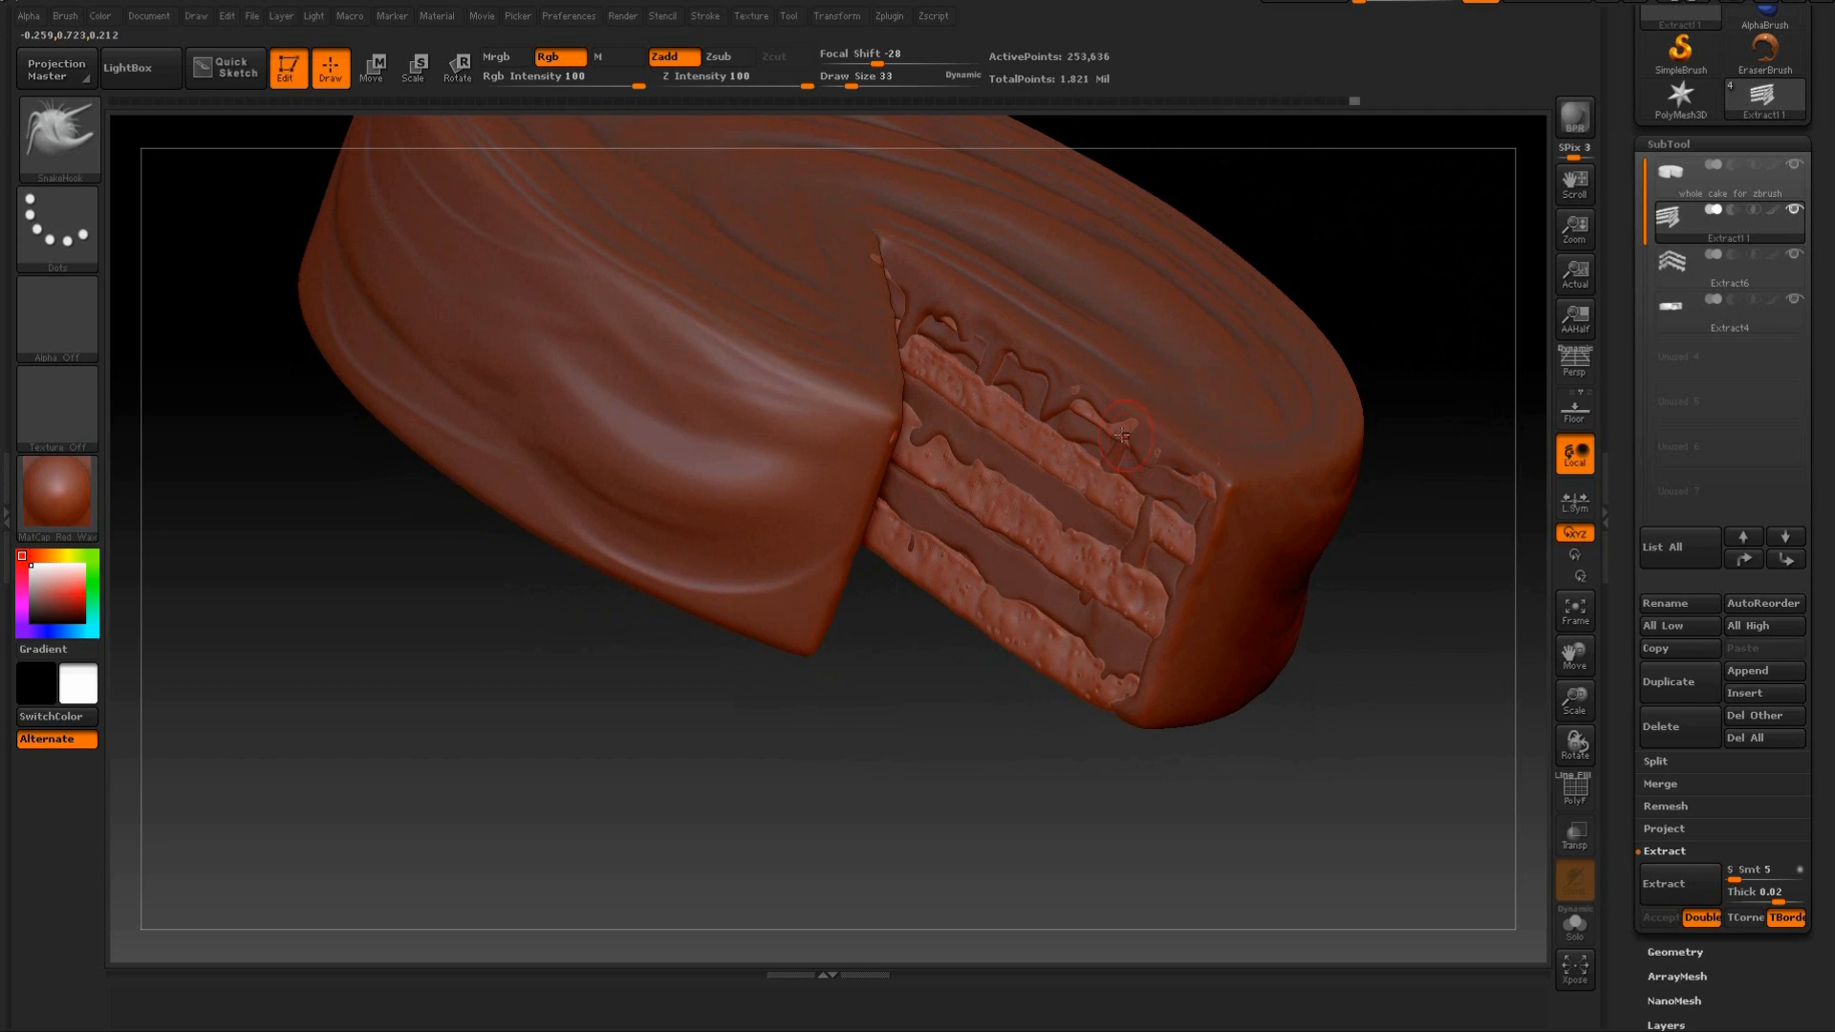
Select the whole cake subtool and give it an orange-red colour with the SkinShade4 material.
{"action": "left_click_drag", "start_coordinate": [1254, 329], "coordinate": [619, 314]}
{"action": "left_click", "coordinate": [1686, 177]}
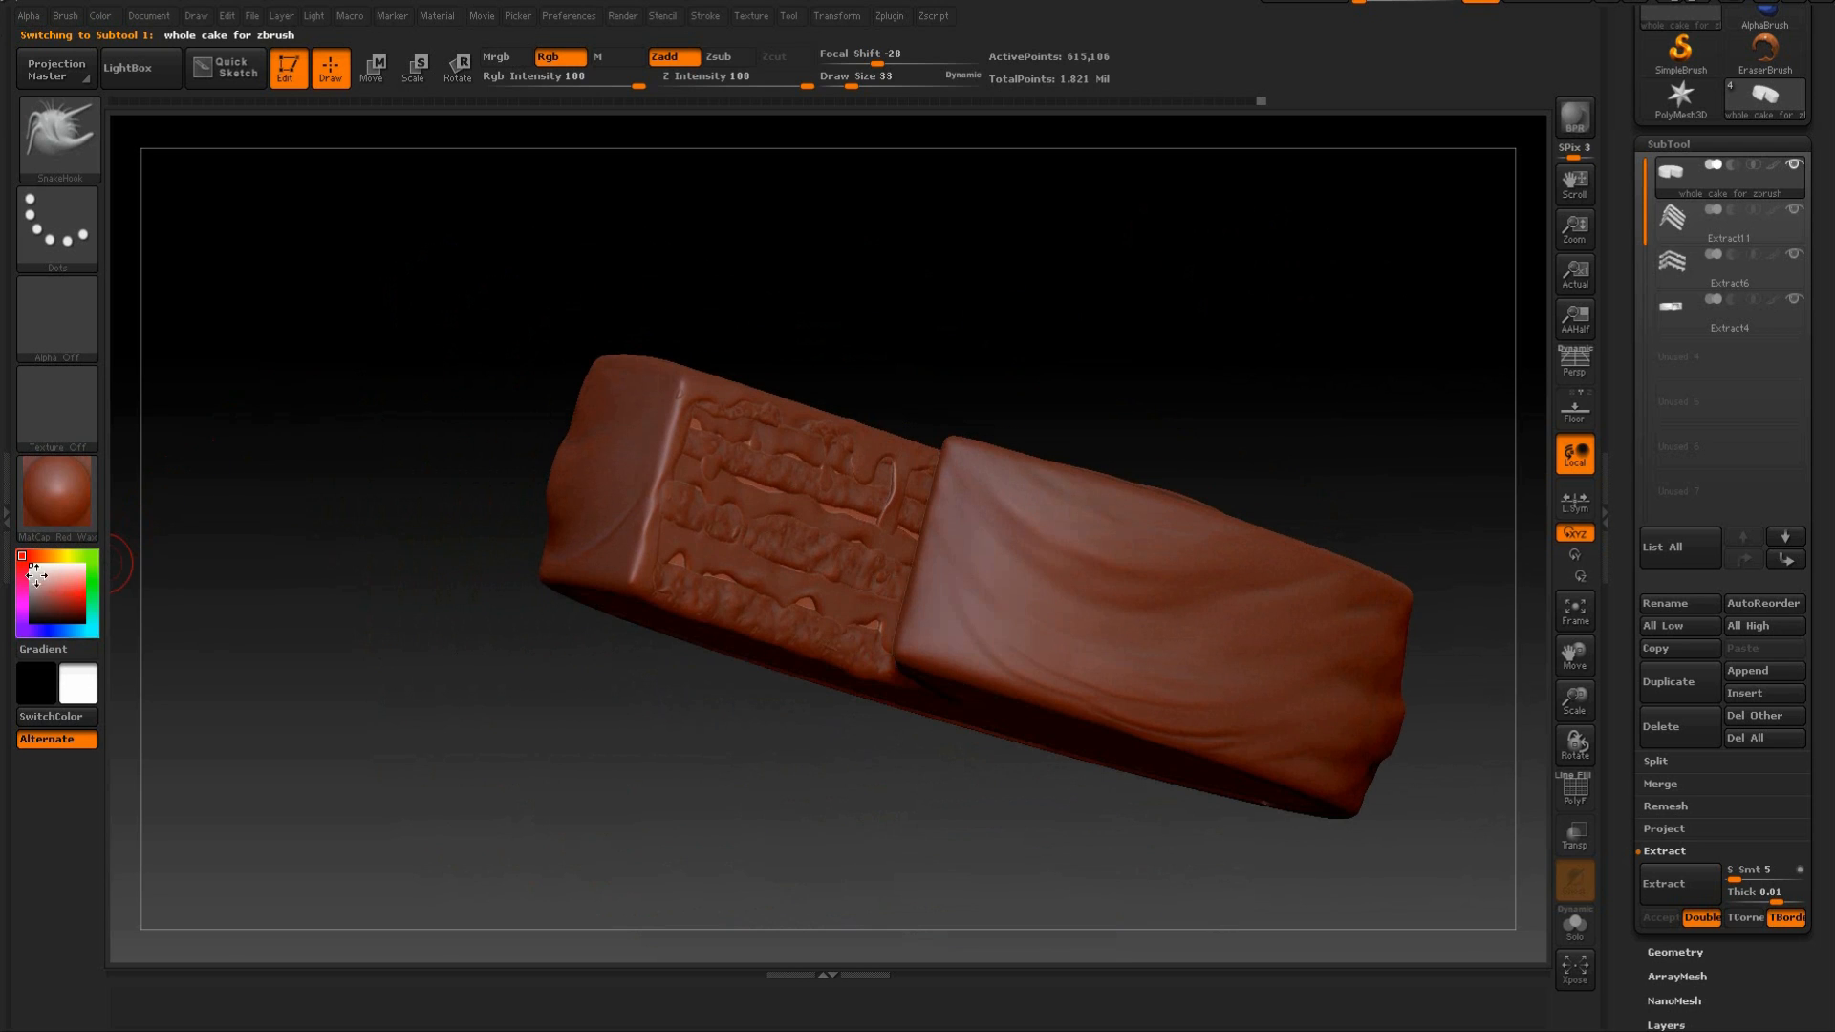
{"action": "left_click", "coordinate": [36, 552]}
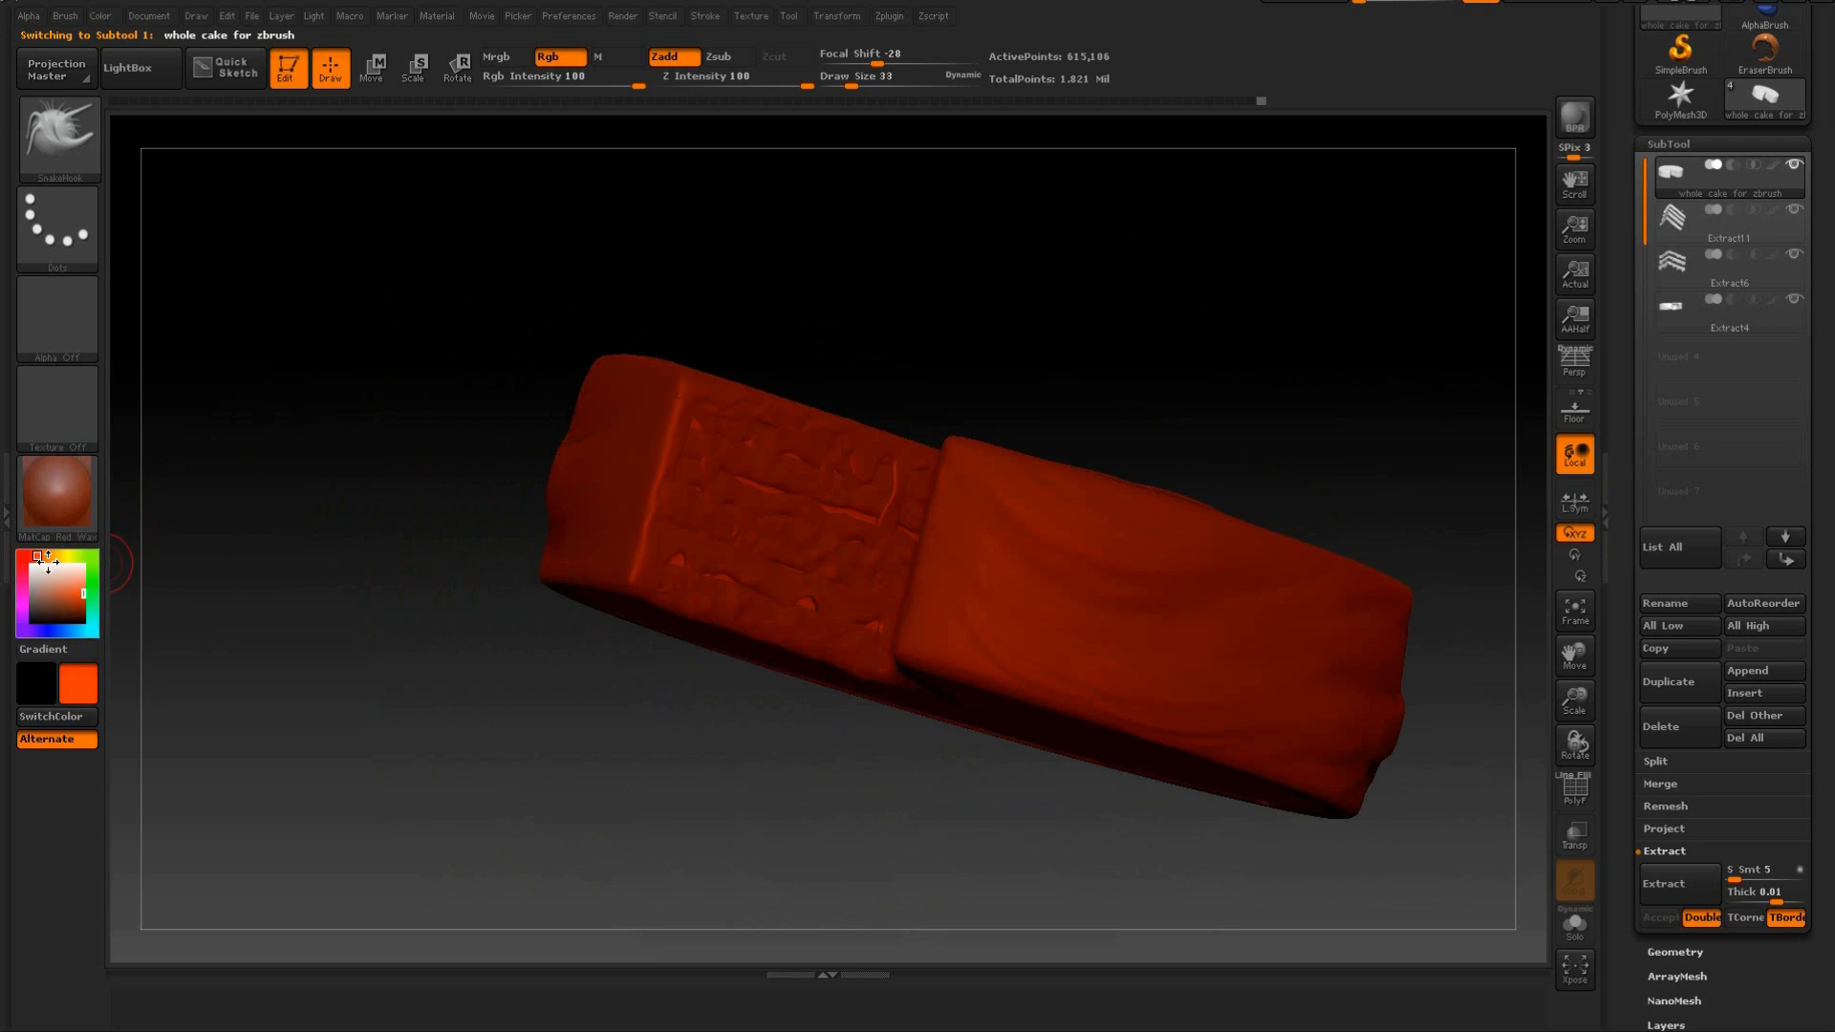
{"action": "left_click", "coordinate": [92, 522]}
{"action": "left_click", "coordinate": [842, 843]}
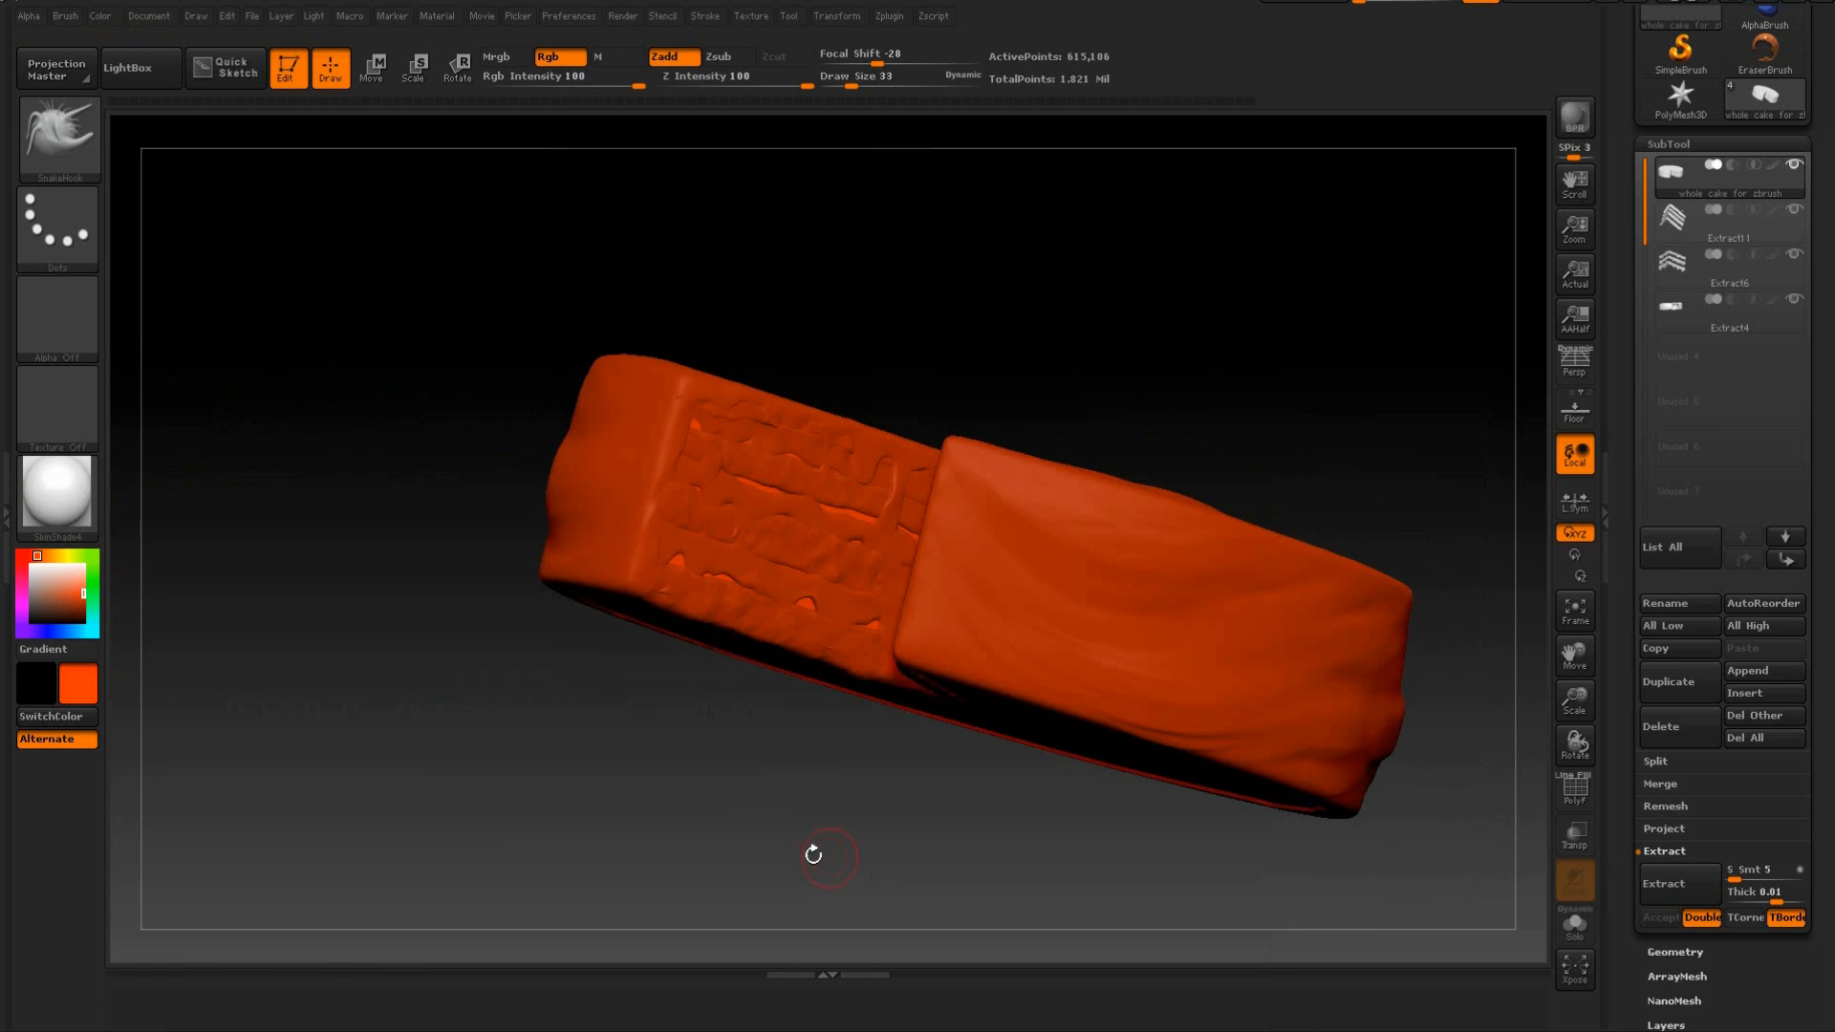
{"action": "left_click", "coordinate": [56, 505]}
{"action": "left_click_drag", "start_coordinate": [392, 321], "coordinate": [443, 517]}
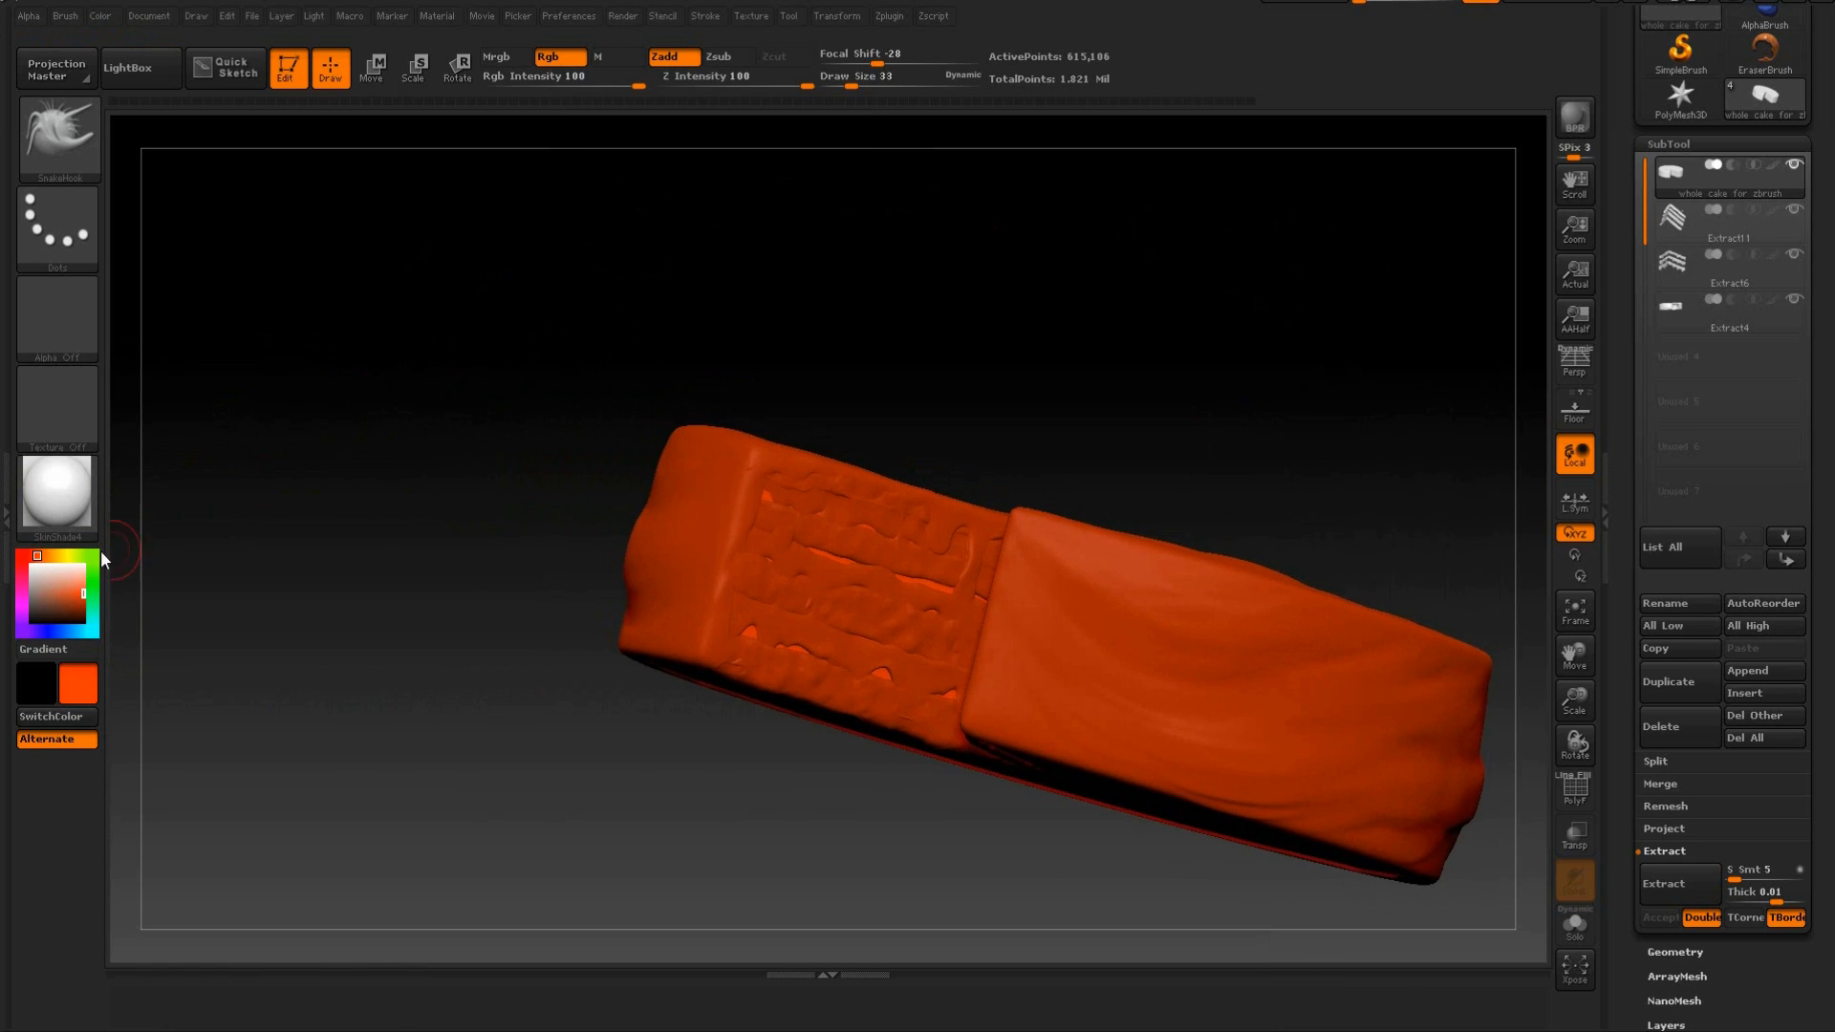
Darken the cake's colour to a chocolate brown of R 82, G 29, B 13.
{"action": "left_click_drag", "start_coordinate": [72, 589], "coordinate": [67, 604]}
{"action": "mouse_move", "coordinate": [416, 397]}
{"action": "left_mouse_down"}
{"action": "mouse_move", "coordinate": [455, 418]}
{"action": "mouse_move", "coordinate": [430, 307]}
{"action": "mouse_move", "coordinate": [291, 335]}
{"action": "mouse_move", "coordinate": [402, 348]}
{"action": "mouse_move", "coordinate": [394, 287]}
{"action": "mouse_move", "coordinate": [361, 279]}
{"action": "mouse_move", "coordinate": [348, 414]}
{"action": "left_mouse_up"}
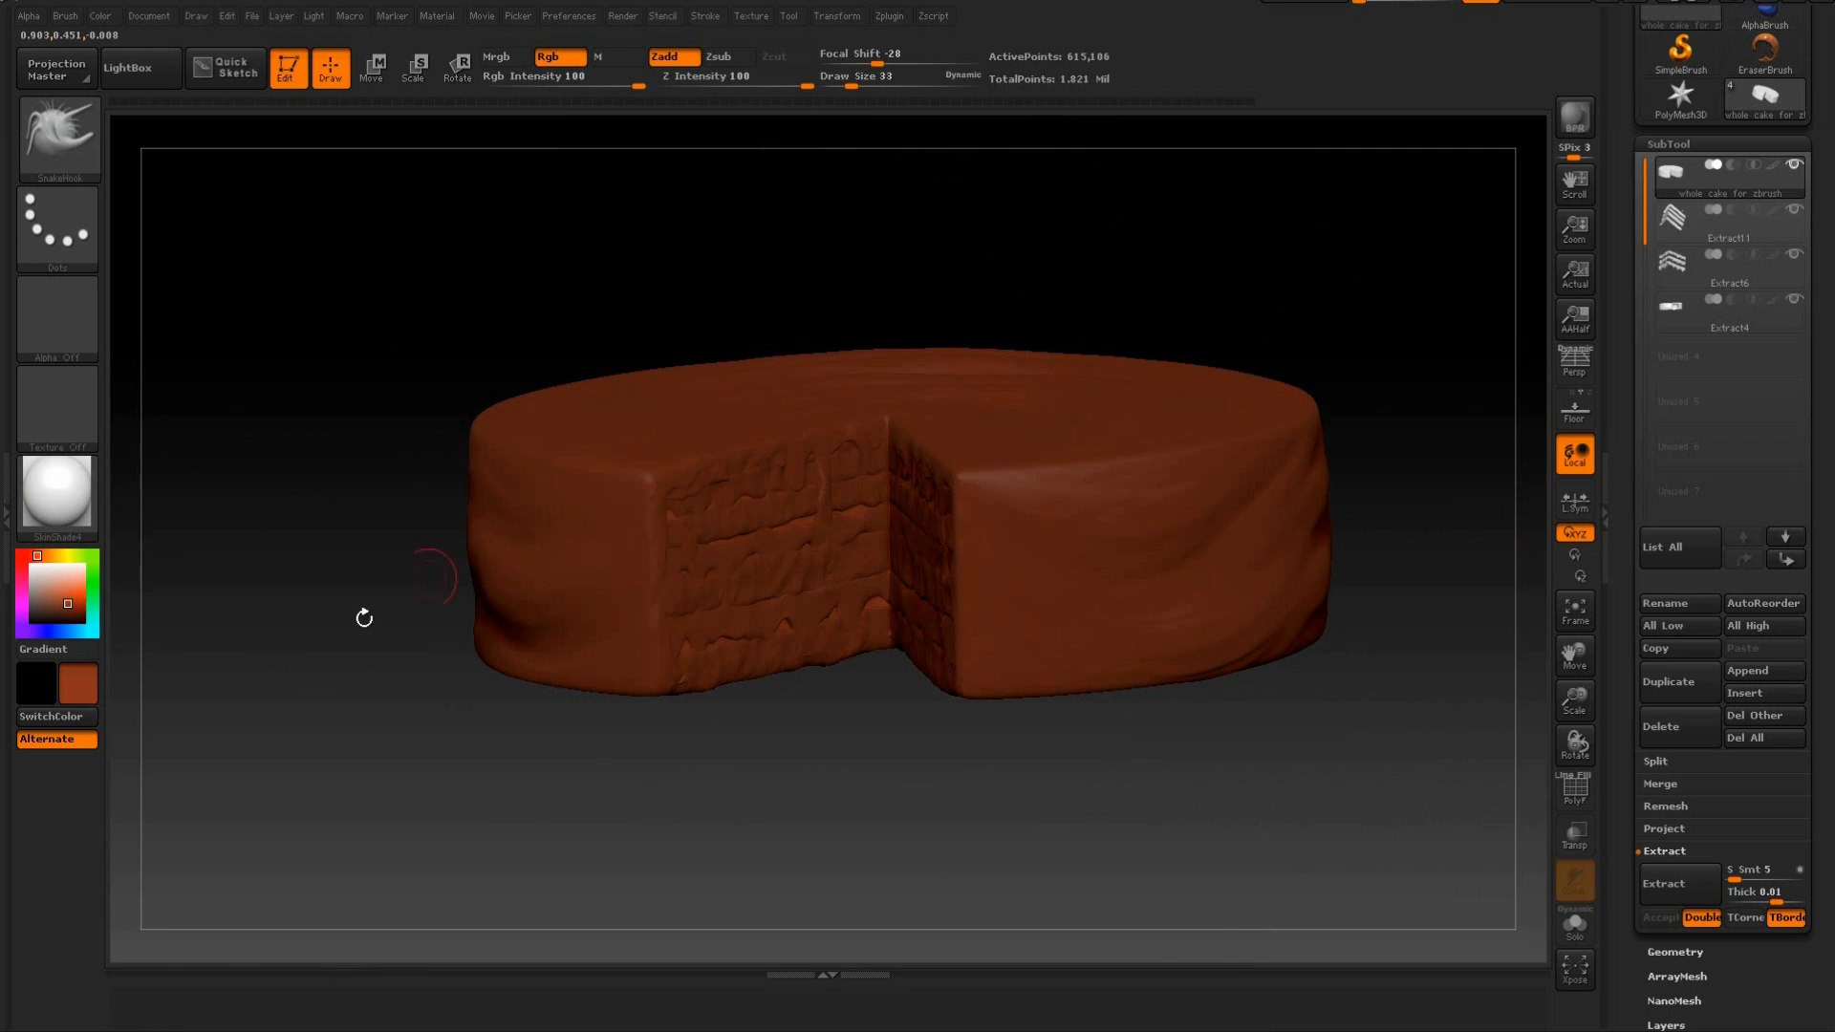
{"action": "mouse_move", "coordinate": [71, 597]}
{"action": "left_mouse_down"}
{"action": "mouse_move", "coordinate": [46, 611]}
{"action": "mouse_move", "coordinate": [69, 612]}
{"action": "left_mouse_up"}
{"action": "left_click_drag", "start_coordinate": [381, 319], "coordinate": [255, 224]}
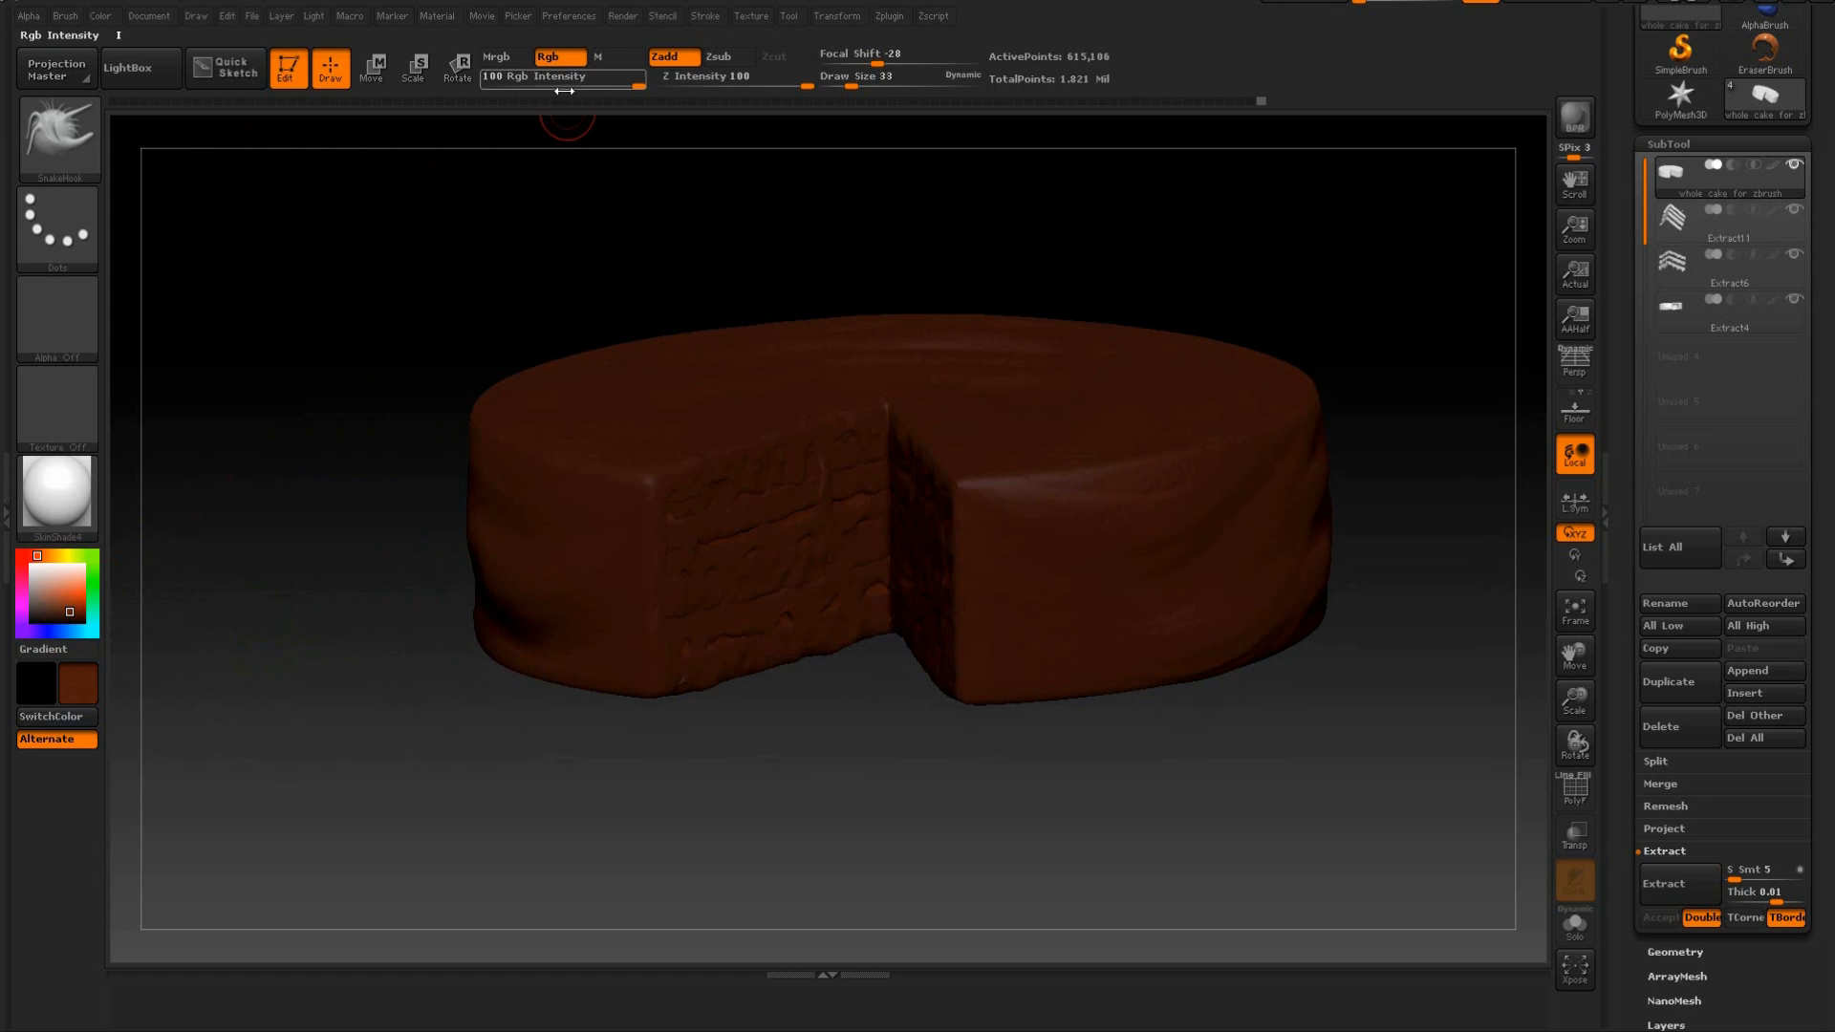
Fill the whole cake subtool with the brown colour and its material, using the Mrgb channel.
{"action": "left_click", "coordinate": [514, 57]}
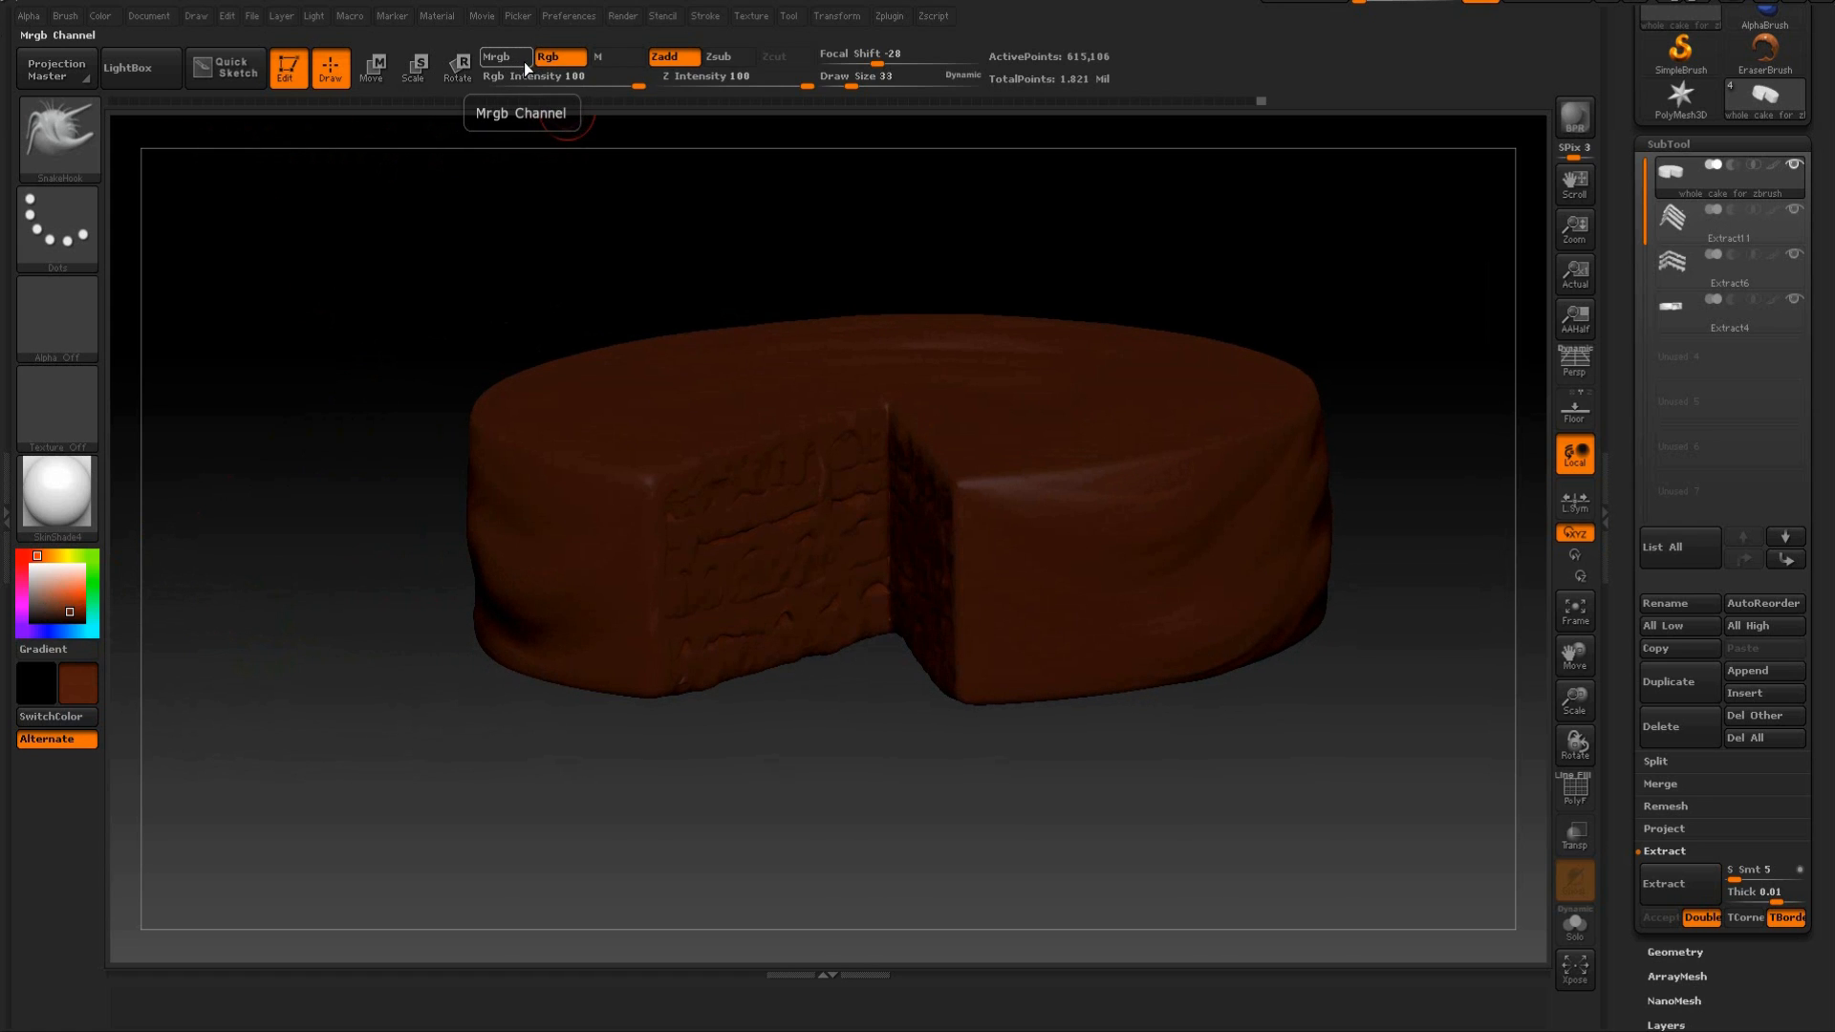
{"action": "left_click", "coordinate": [101, 16]}
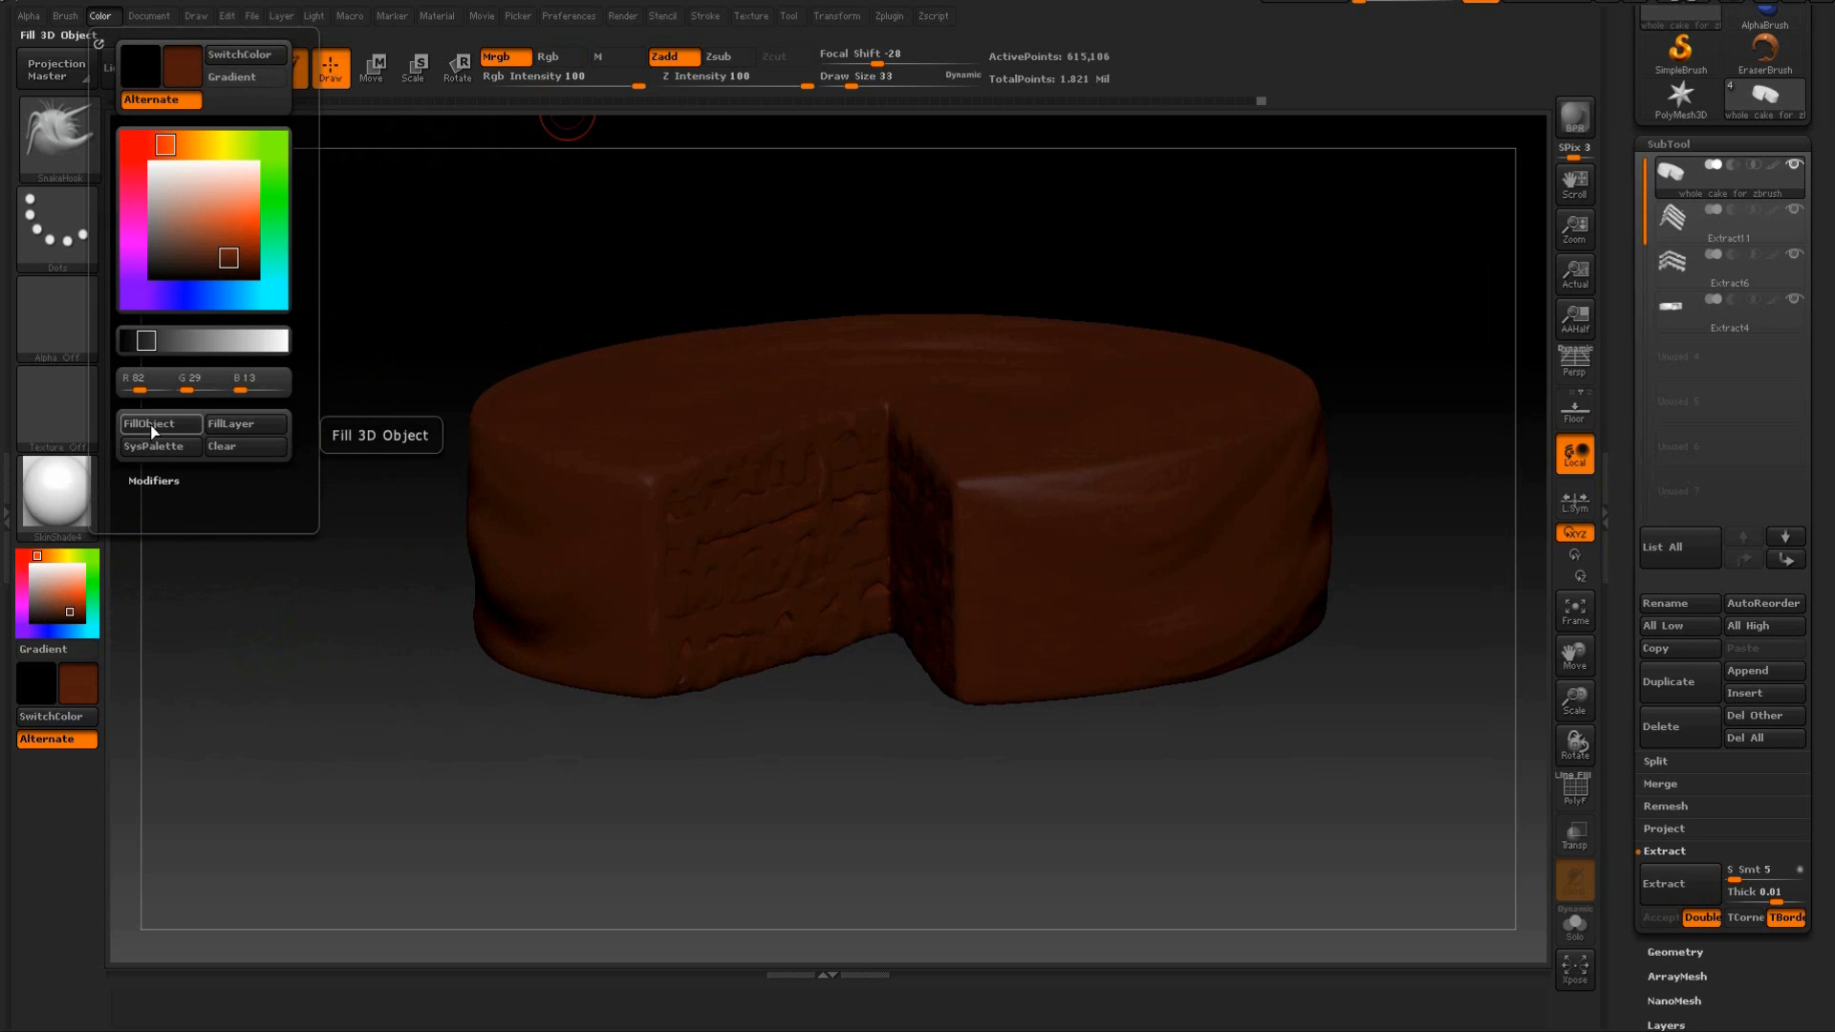
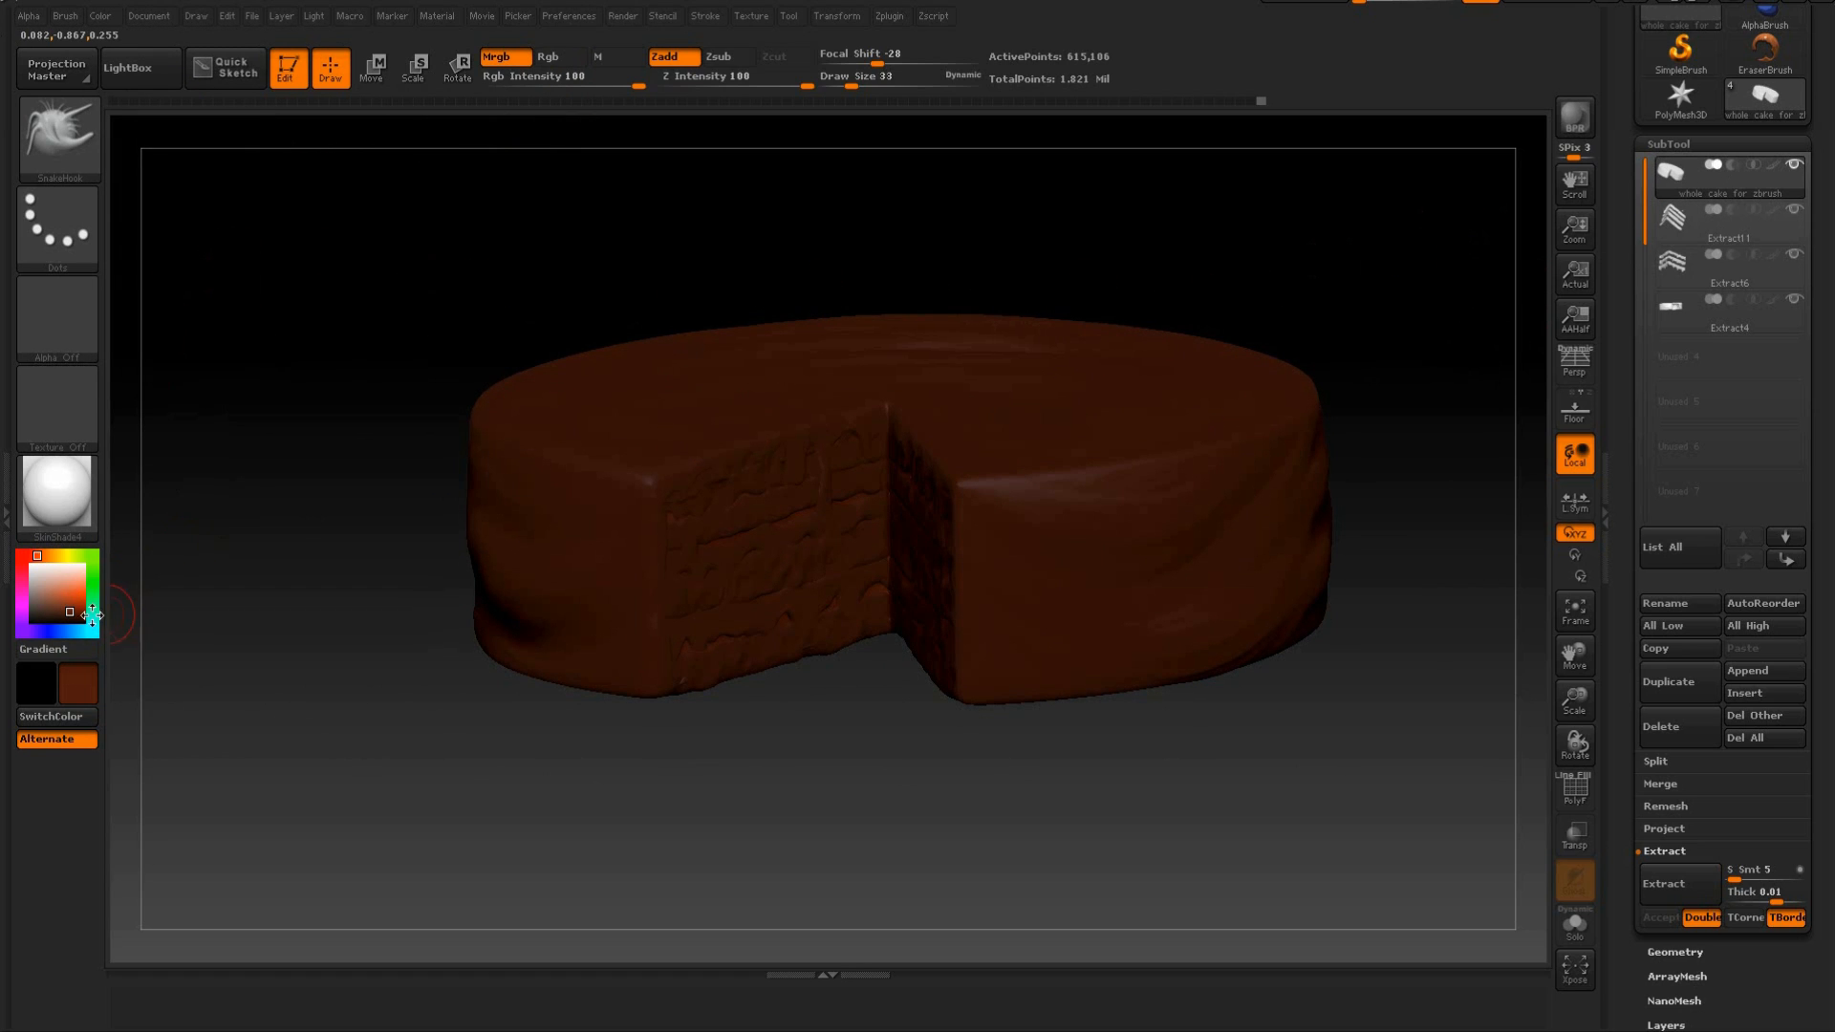
Apply the chocolate-brown colour and SkinShade4 material to the whole cake with Fill Object.
{"action": "left_click", "coordinate": [100, 16]}
{"action": "left_click", "coordinate": [153, 425]}
Try an orange-red and a light peach as the current colour, previewing them on the cake.
{"action": "left_click", "coordinate": [77, 591]}
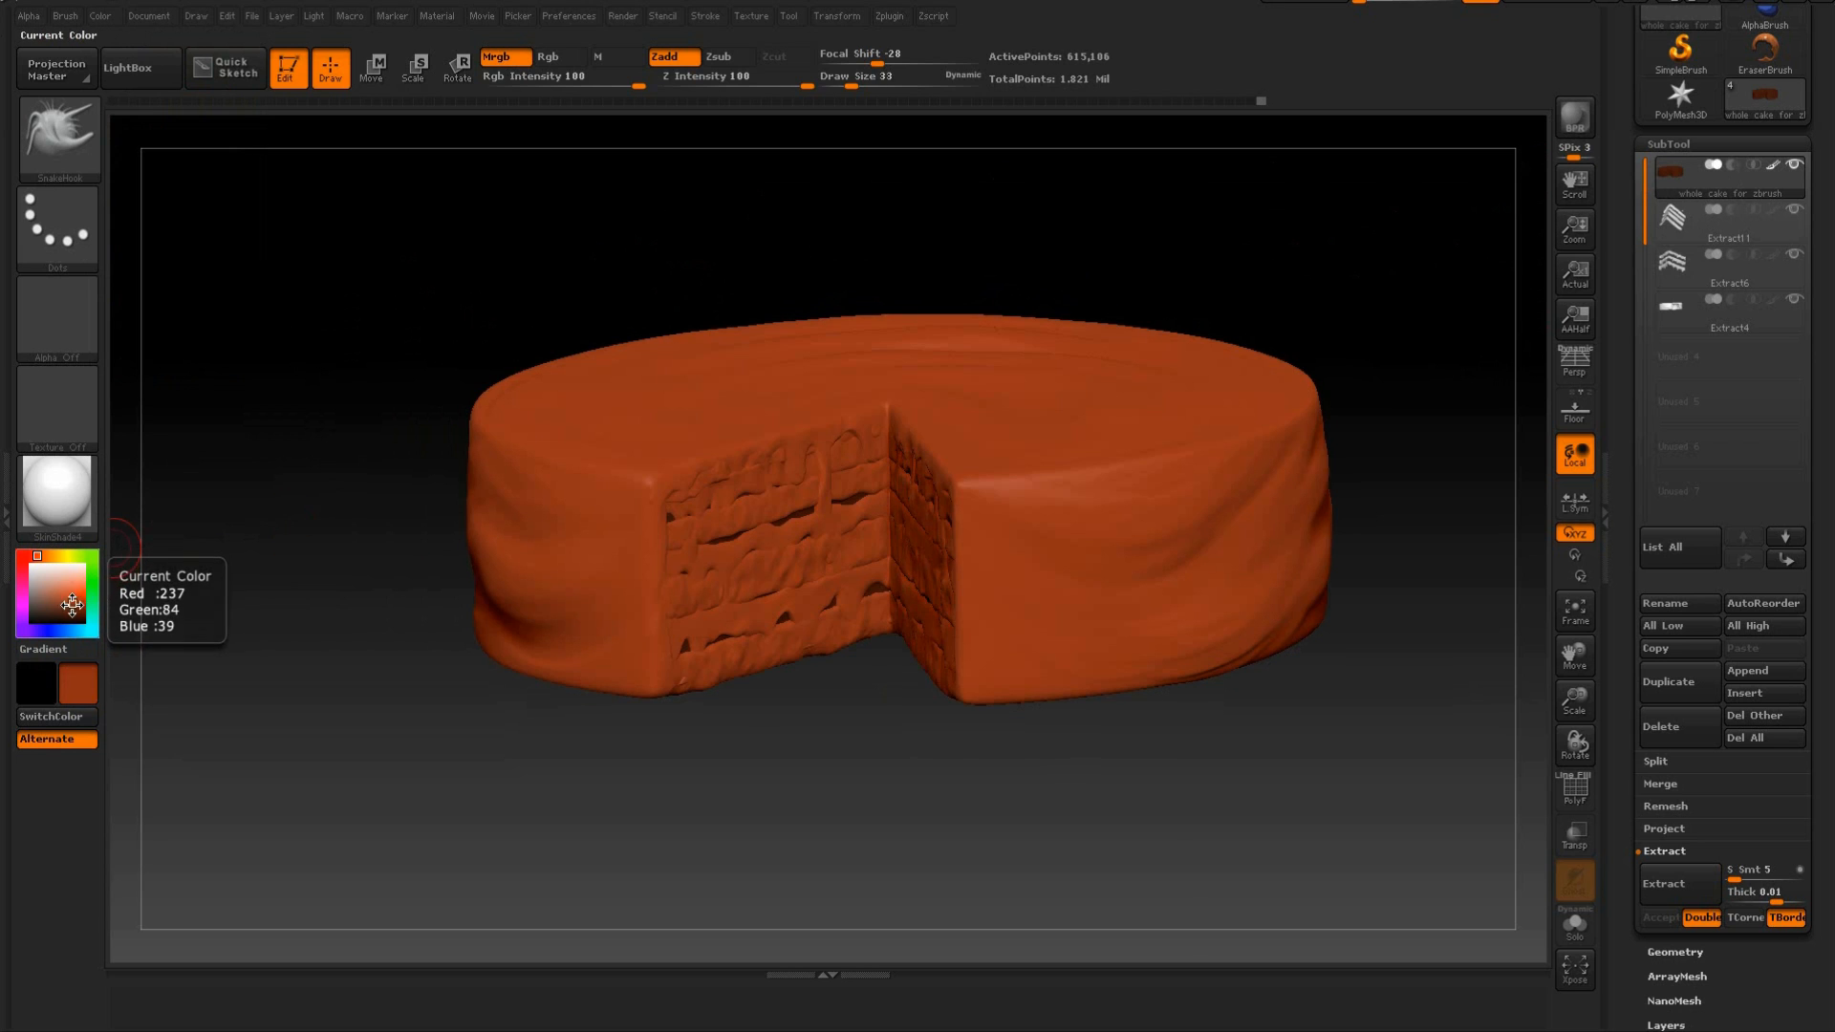
{"action": "left_click", "coordinate": [77, 580]}
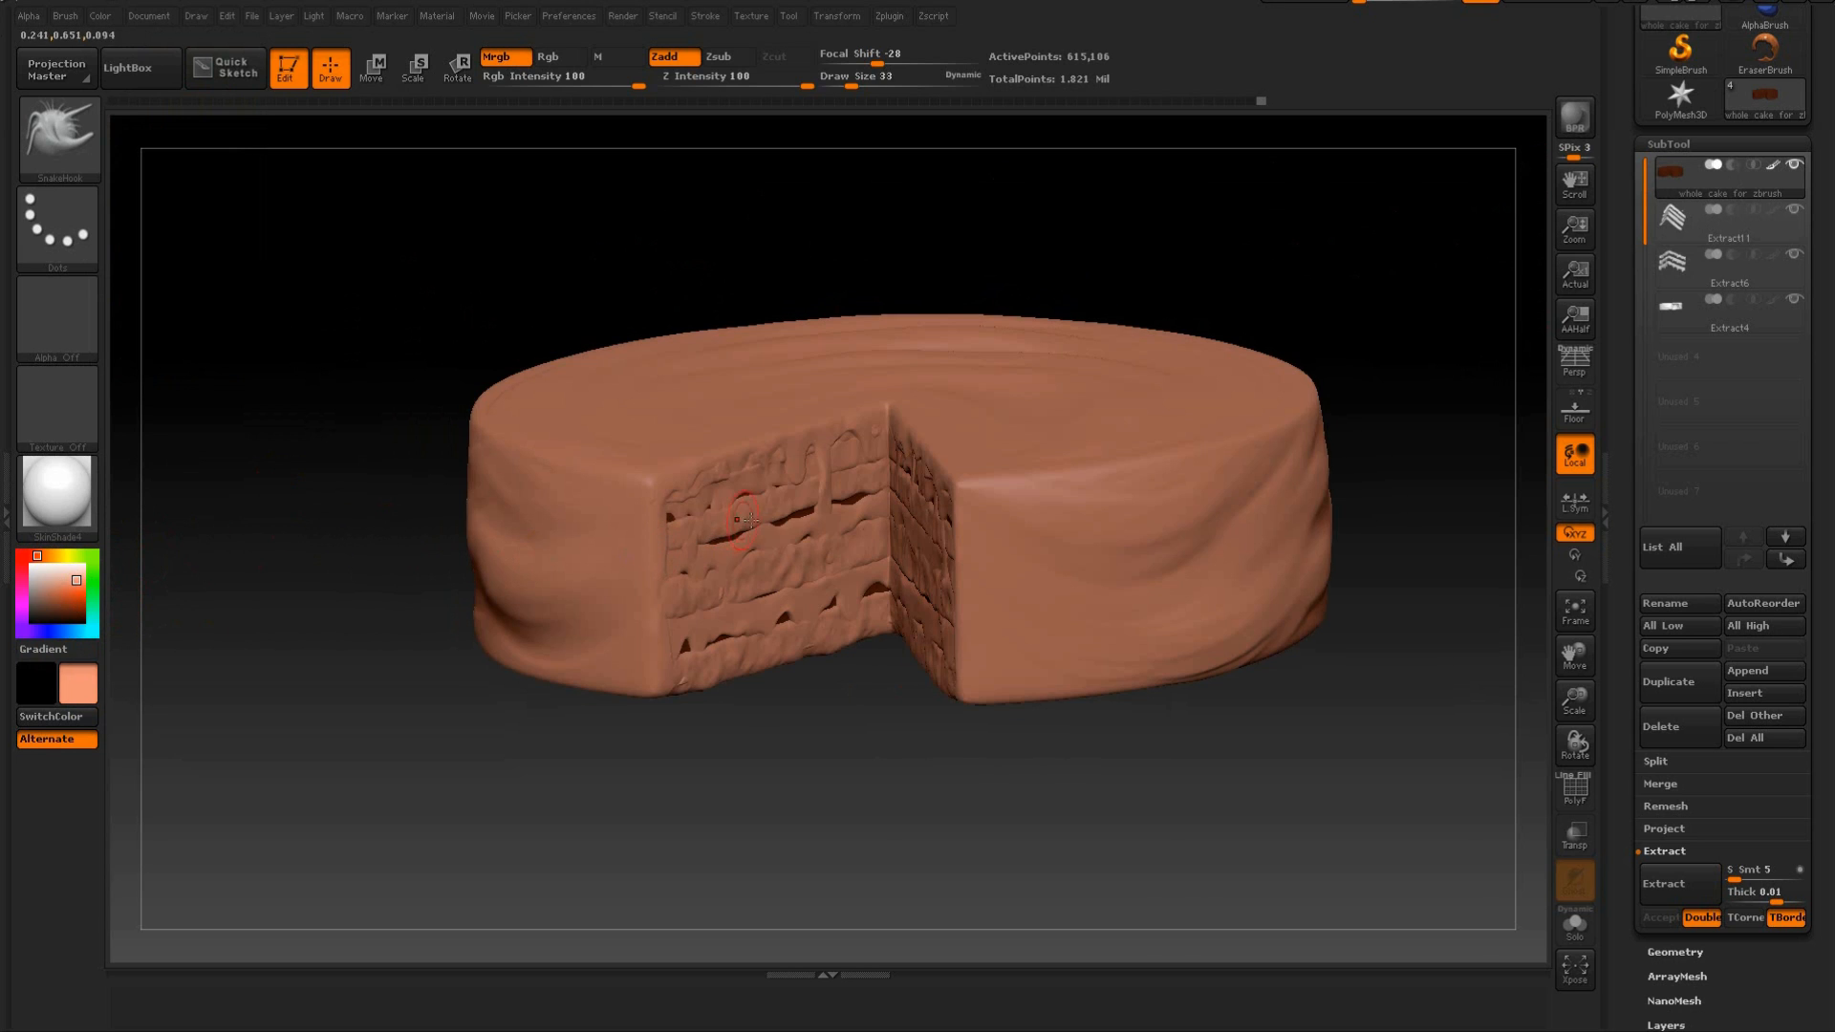
{"action": "left_click_drag", "start_coordinate": [824, 765], "coordinate": [833, 501]}
{"action": "left_click_drag", "start_coordinate": [781, 295], "coordinate": [566, 359]}
{"action": "left_click_drag", "start_coordinate": [193, 544], "coordinate": [306, 567]}
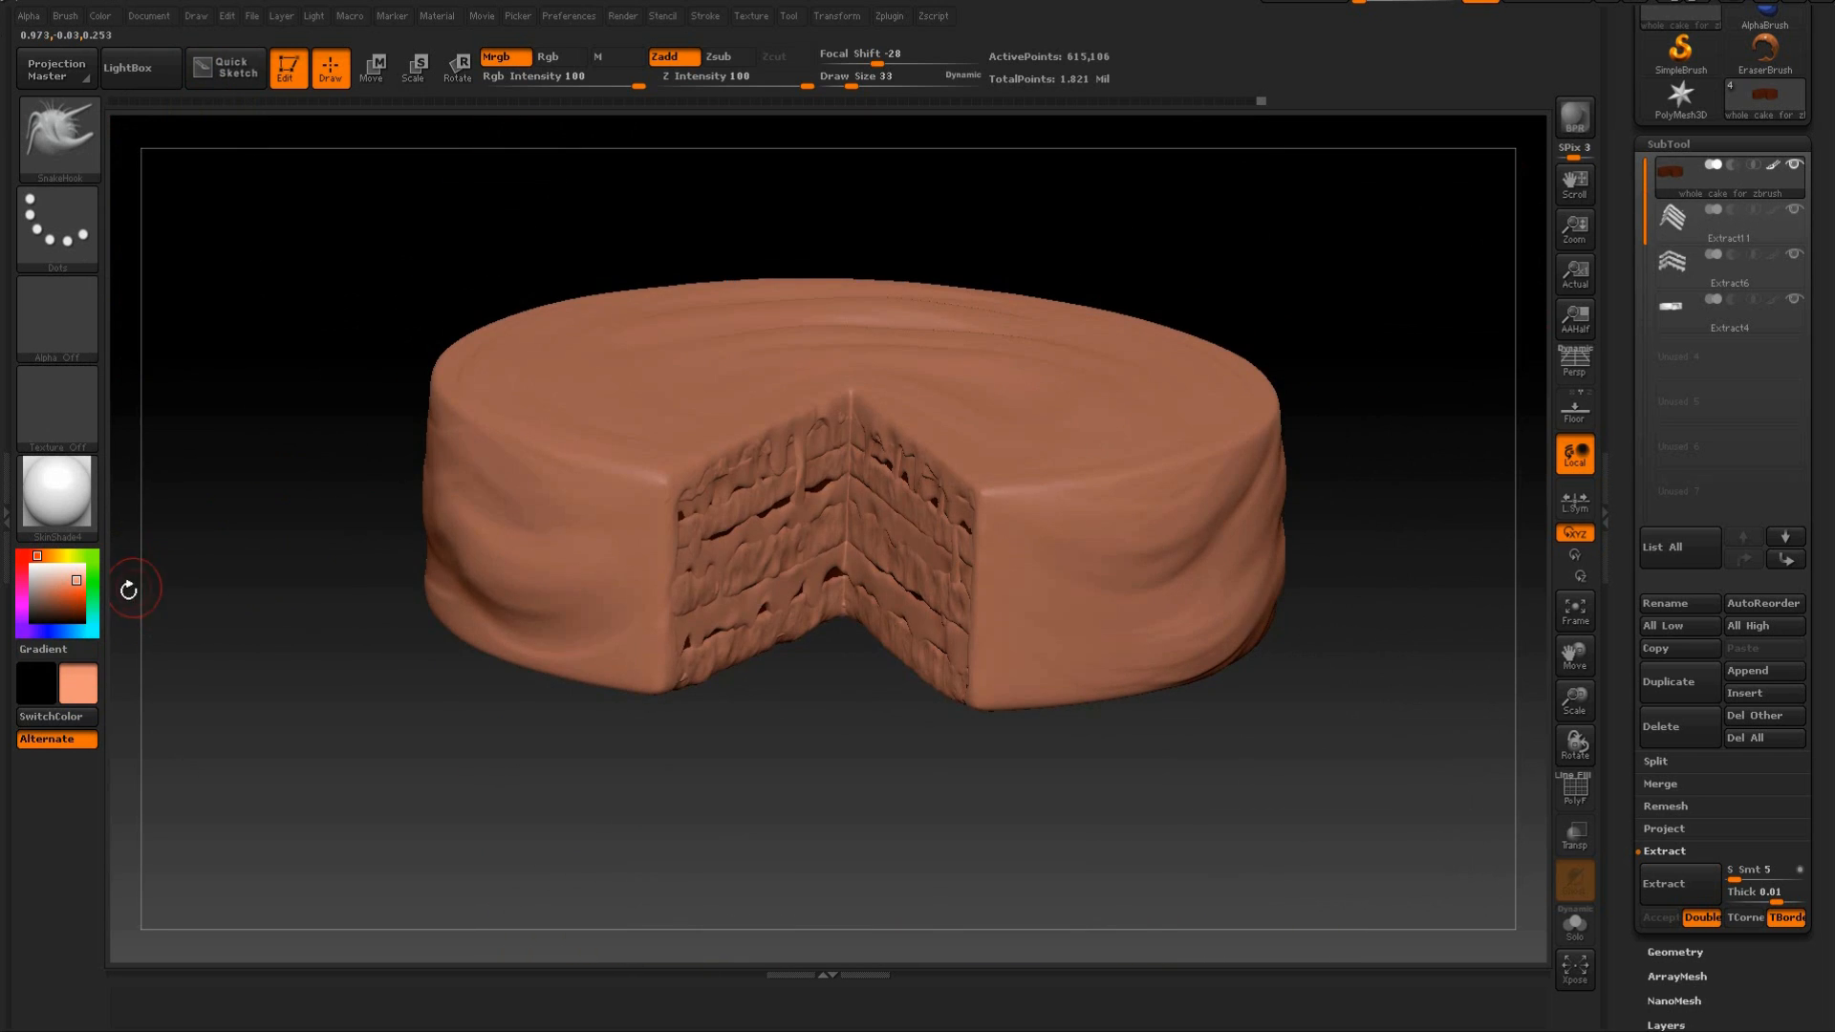
Select the Extract11 sponge-layer subtool, isolate it briefly, and show the other subtools again.
{"action": "left_click", "coordinate": [1716, 239]}
{"action": "left_click_drag", "start_coordinate": [1367, 267], "coordinate": [1432, 245]}
{"action": "left_click", "coordinate": [1795, 210], "text": "shift"}
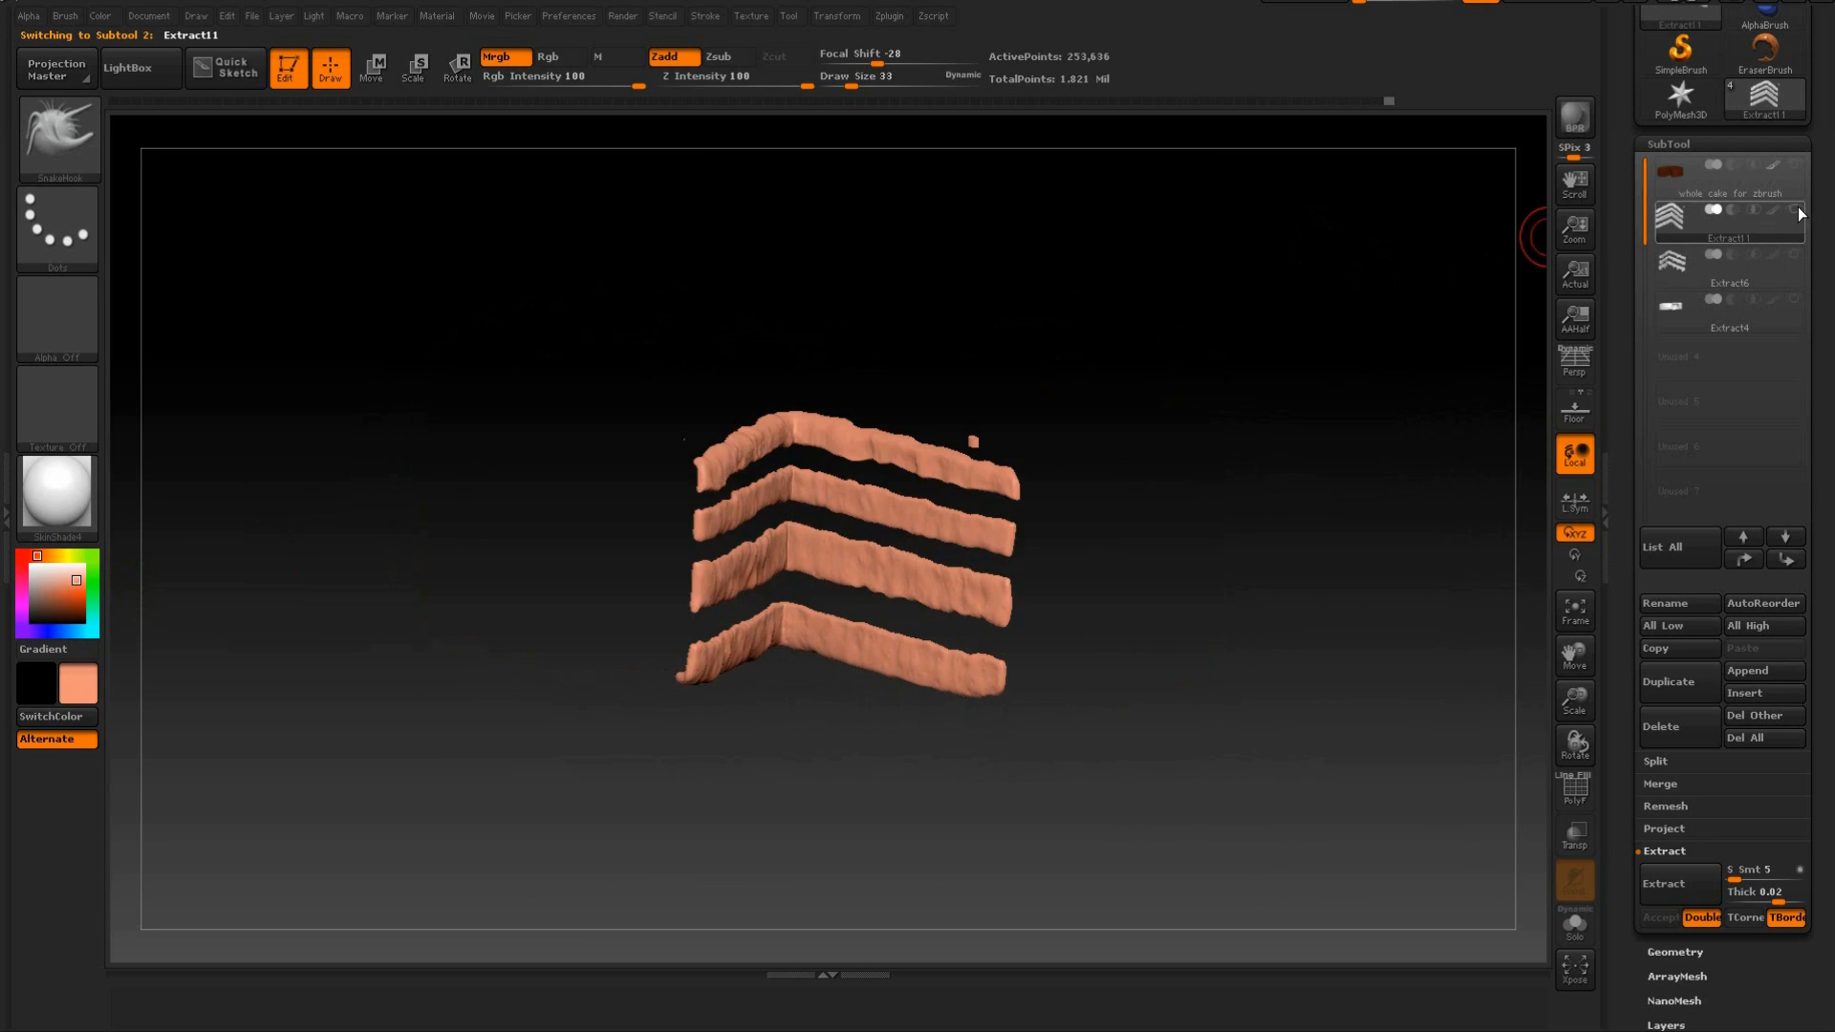
{"action": "left_click", "coordinate": [1797, 207], "text": "shift"}
{"action": "left_click_drag", "start_coordinate": [1453, 258], "coordinate": [1393, 254]}
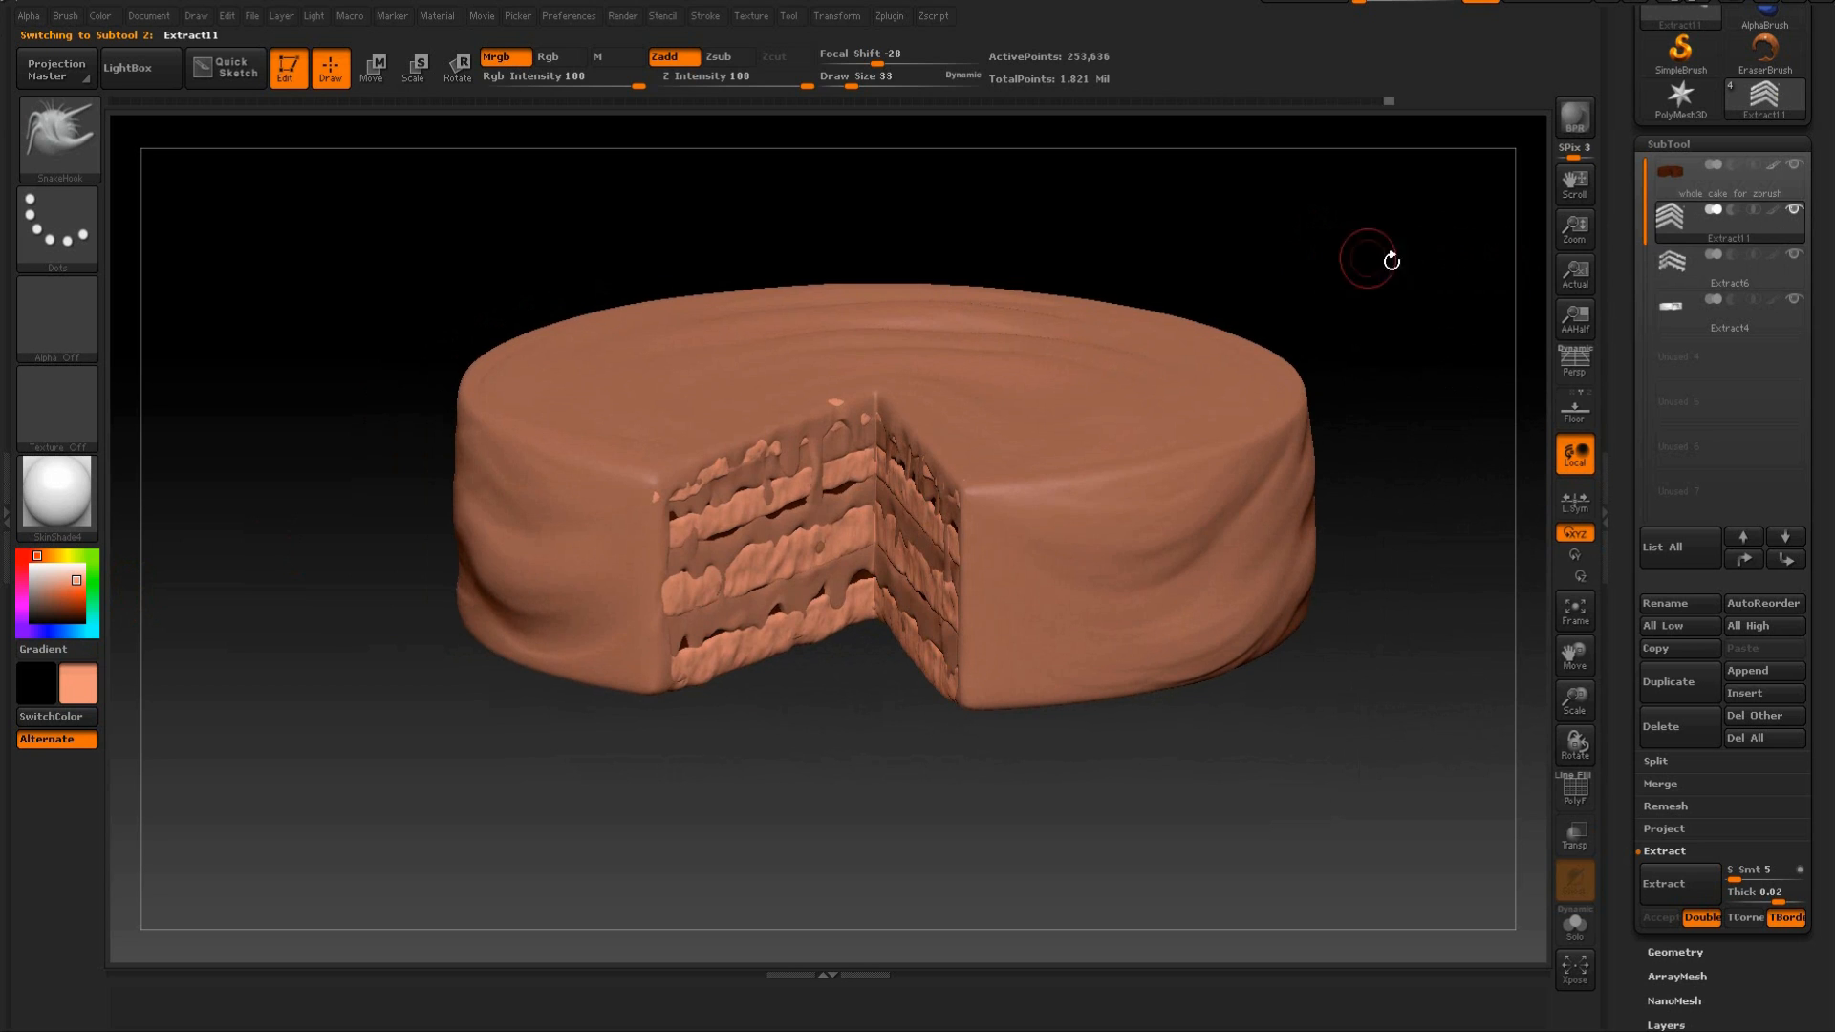
{"action": "left_click_drag", "start_coordinate": [506, 240], "coordinate": [503, 248]}
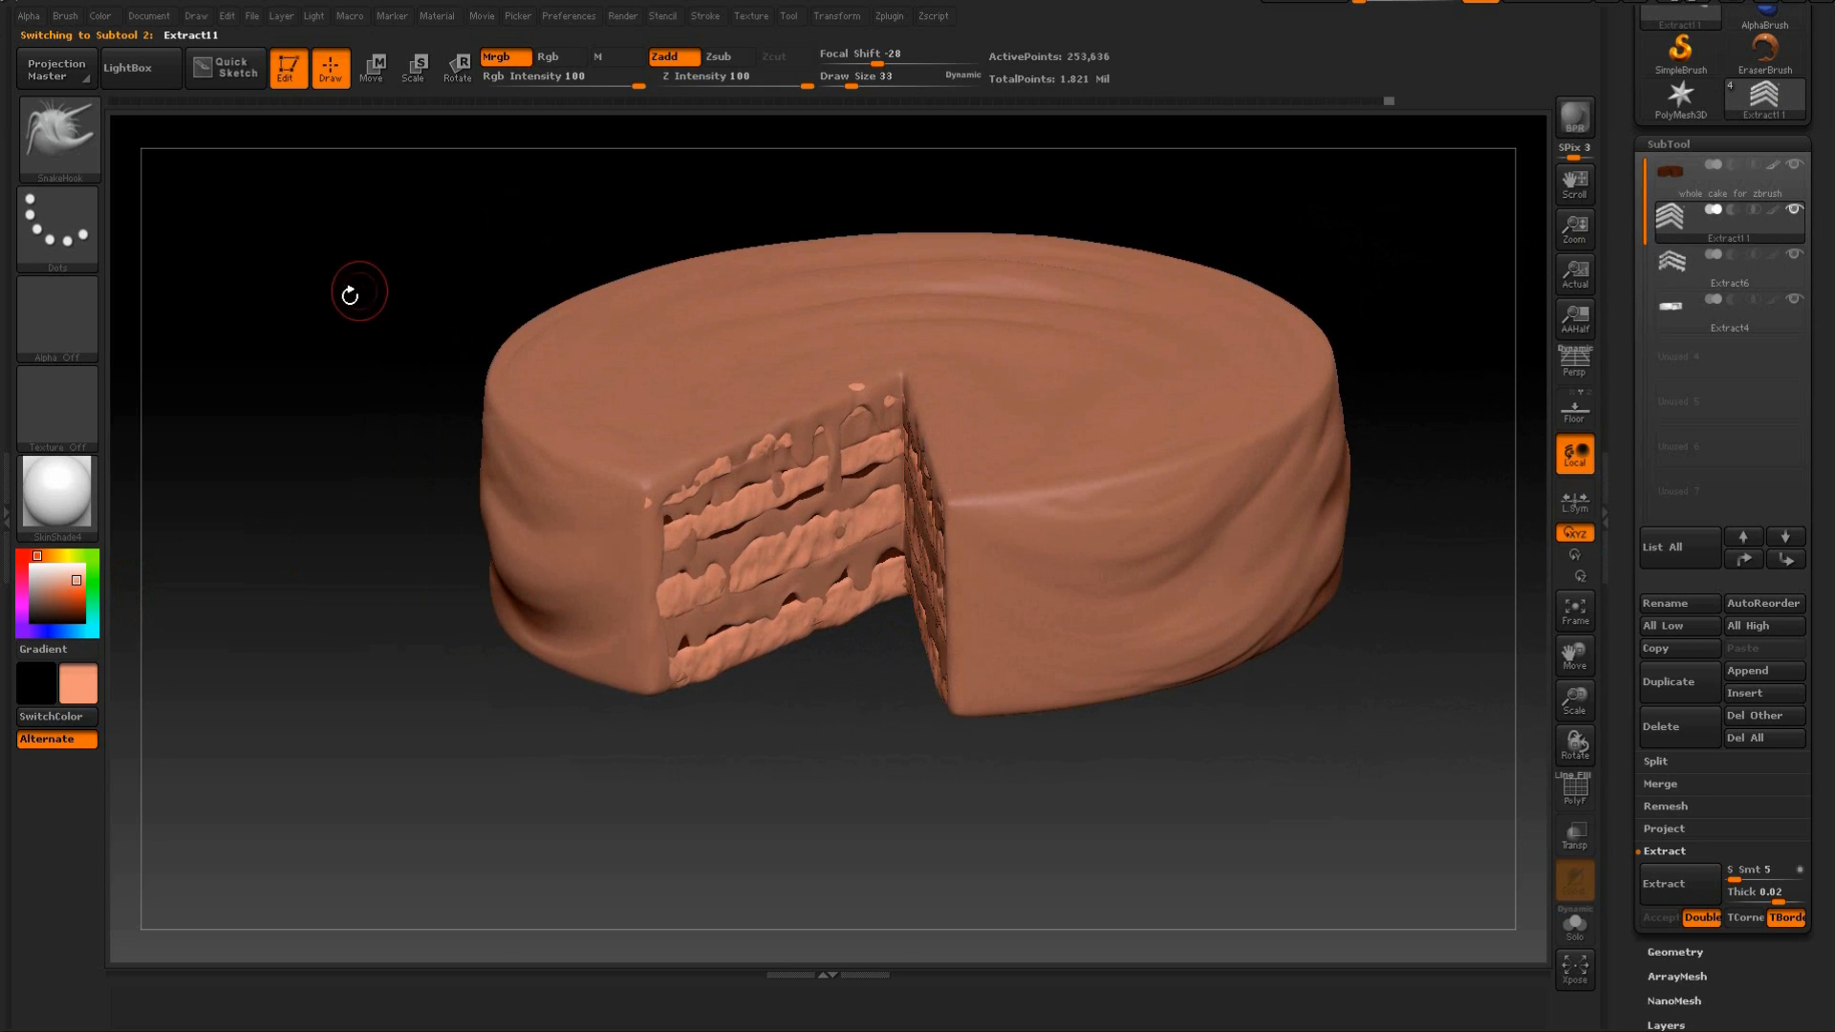
{"action": "left_click_drag", "start_coordinate": [354, 323], "coordinate": [354, 369], "text": "alt"}
Fill the Extract11 sponge layers with an orange-red of R 194, G 61, B 22.
{"action": "left_click", "coordinate": [69, 587]}
{"action": "left_click", "coordinate": [73, 598]}
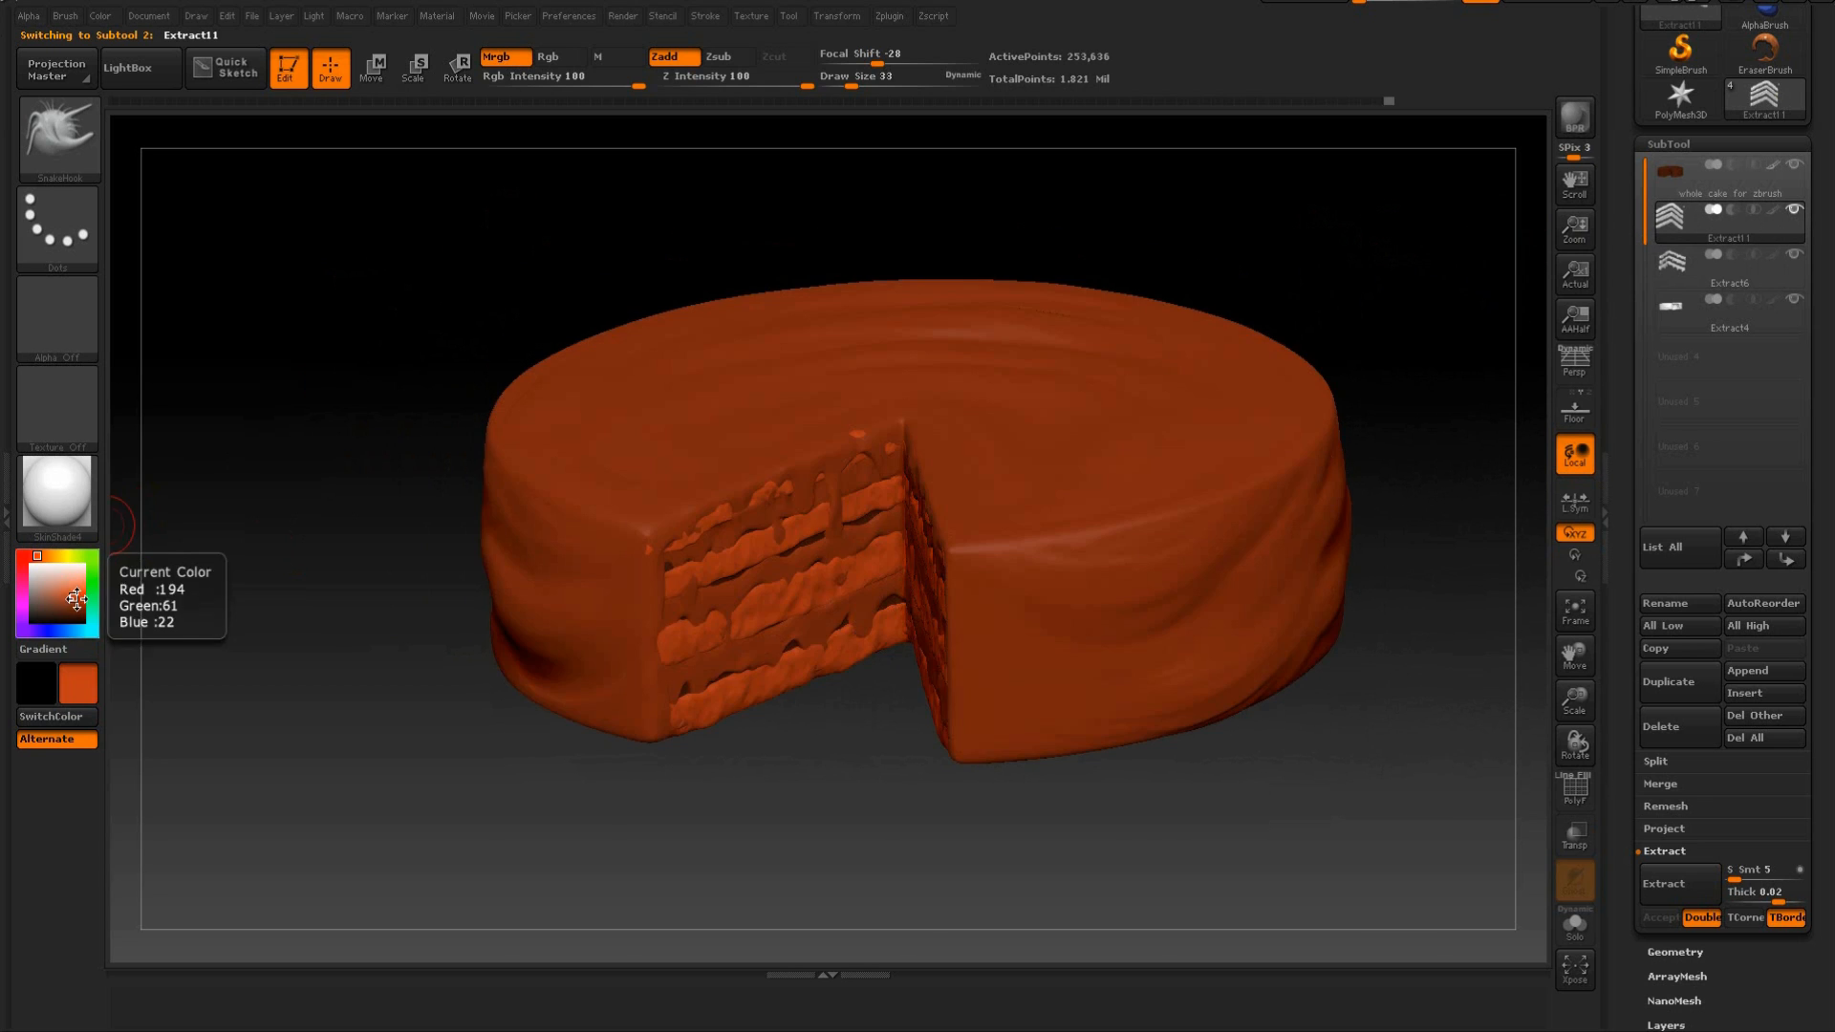
{"action": "left_click", "coordinate": [100, 16]}
{"action": "left_click", "coordinate": [171, 429]}
Select the Extract6 filling layers and fill them with a pale cream of R 240, G 210, B 201.
{"action": "left_click_drag", "start_coordinate": [450, 267], "coordinate": [500, 246]}
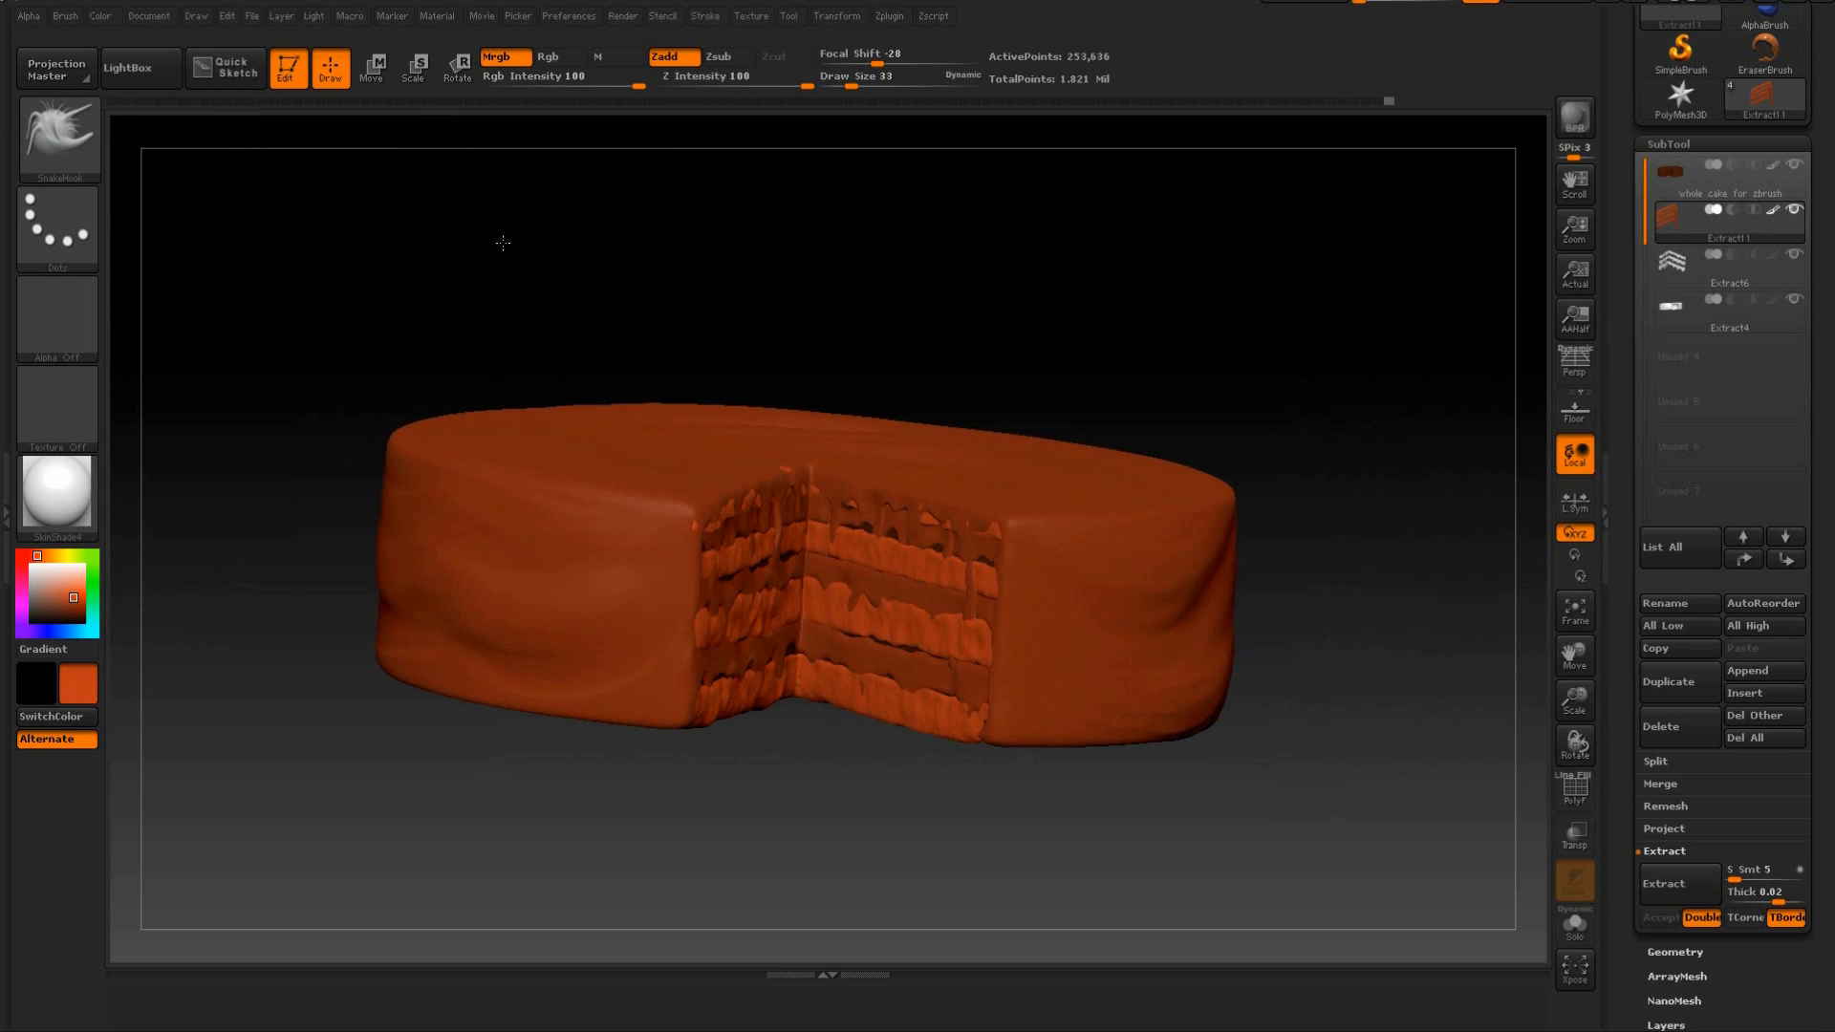
{"action": "left_click", "coordinate": [1726, 275]}
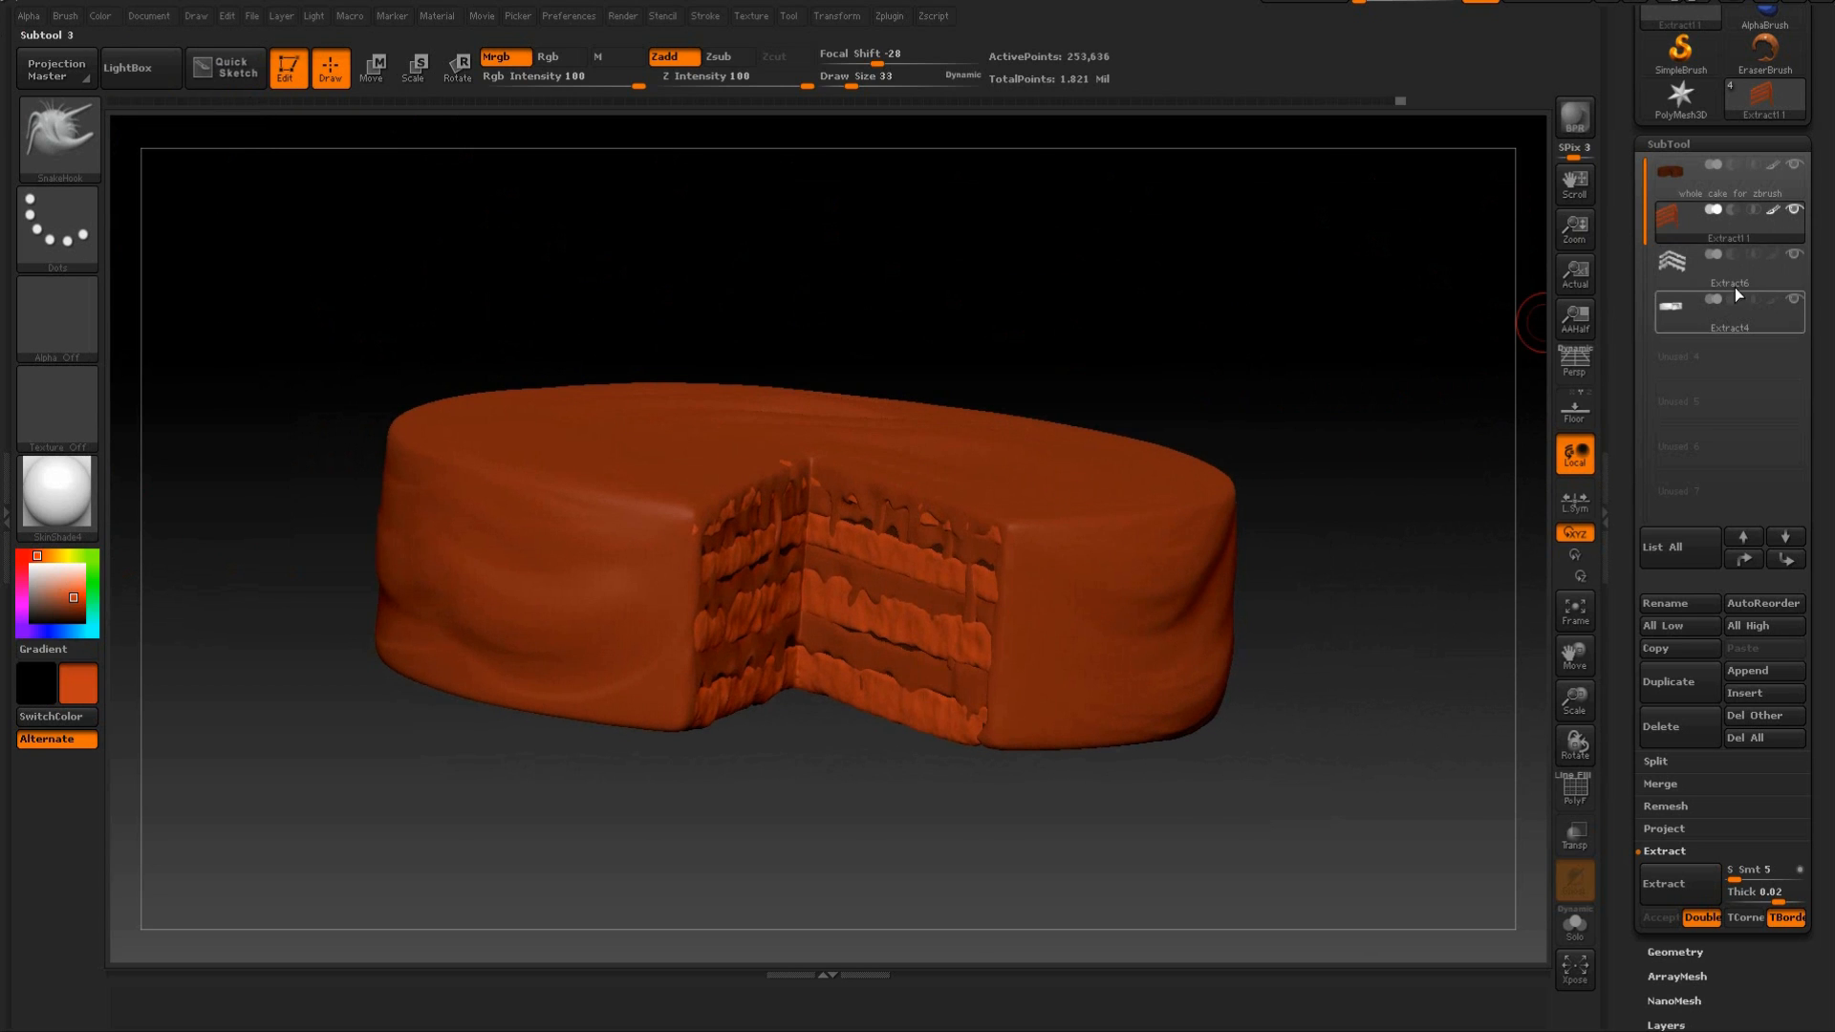
{"action": "left_click_drag", "start_coordinate": [1415, 296], "coordinate": [1302, 271]}
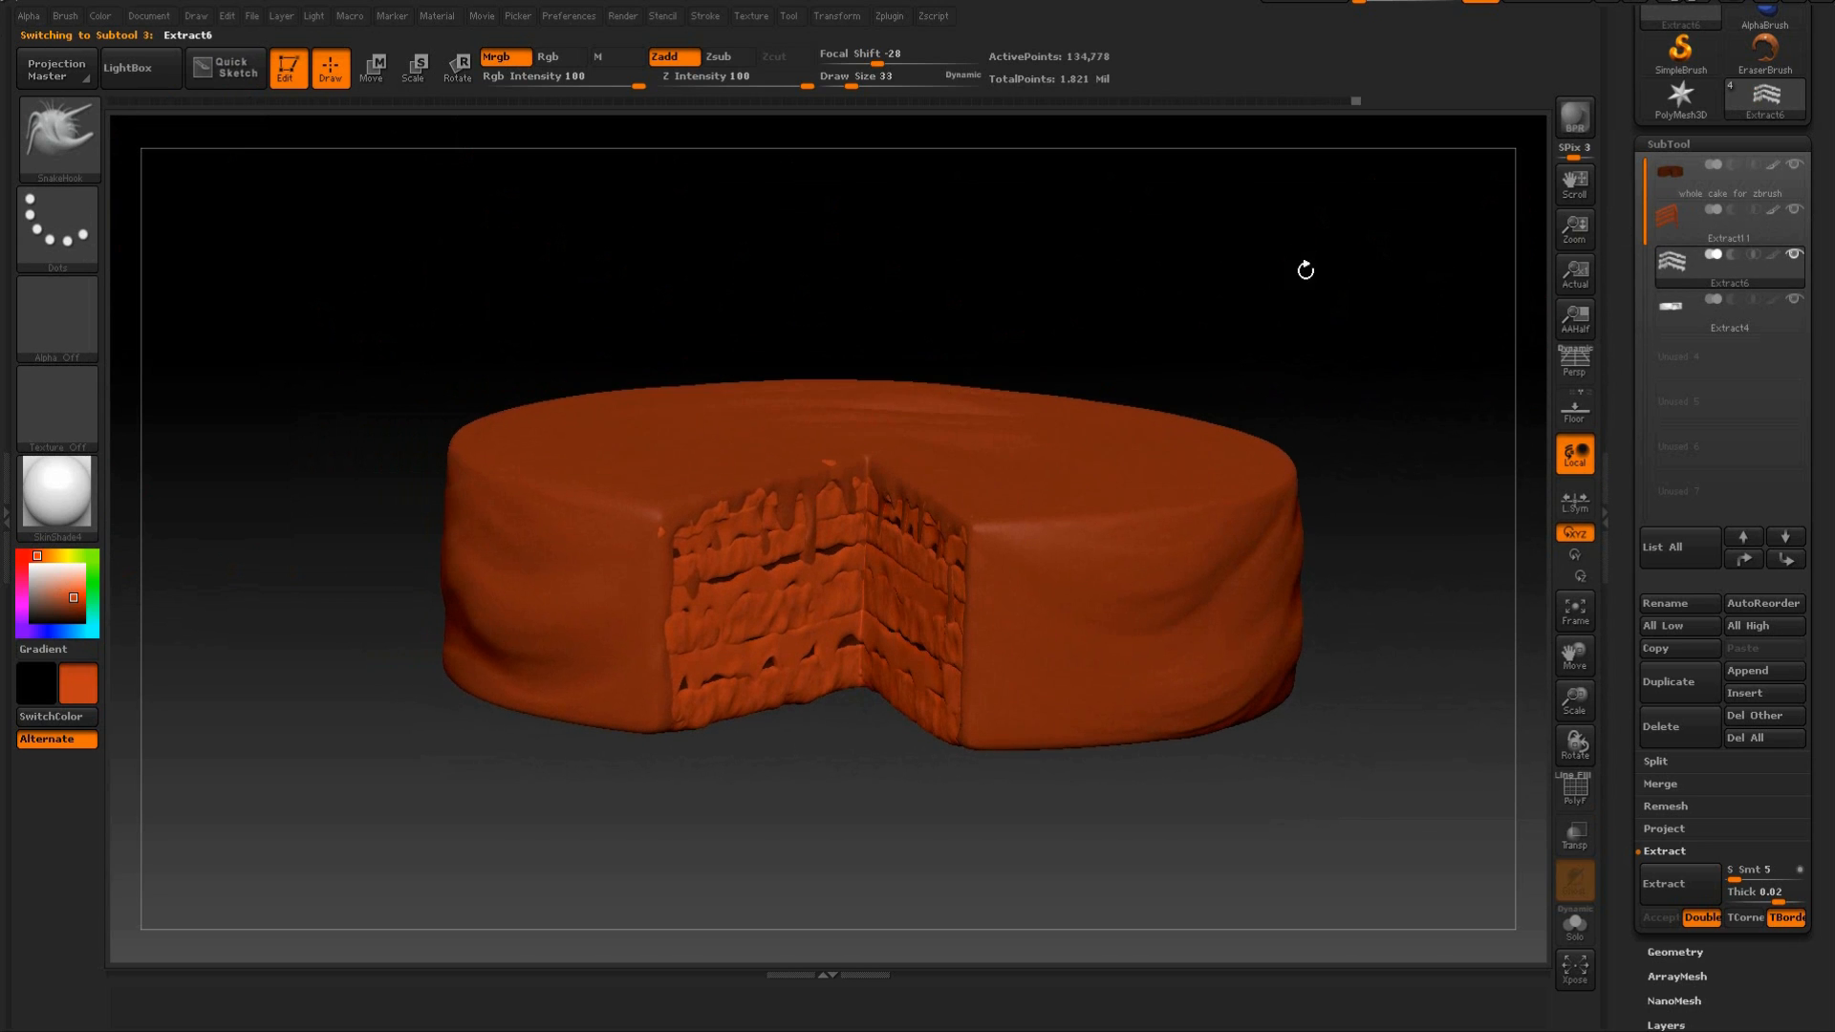
{"action": "left_click", "coordinate": [60, 571]}
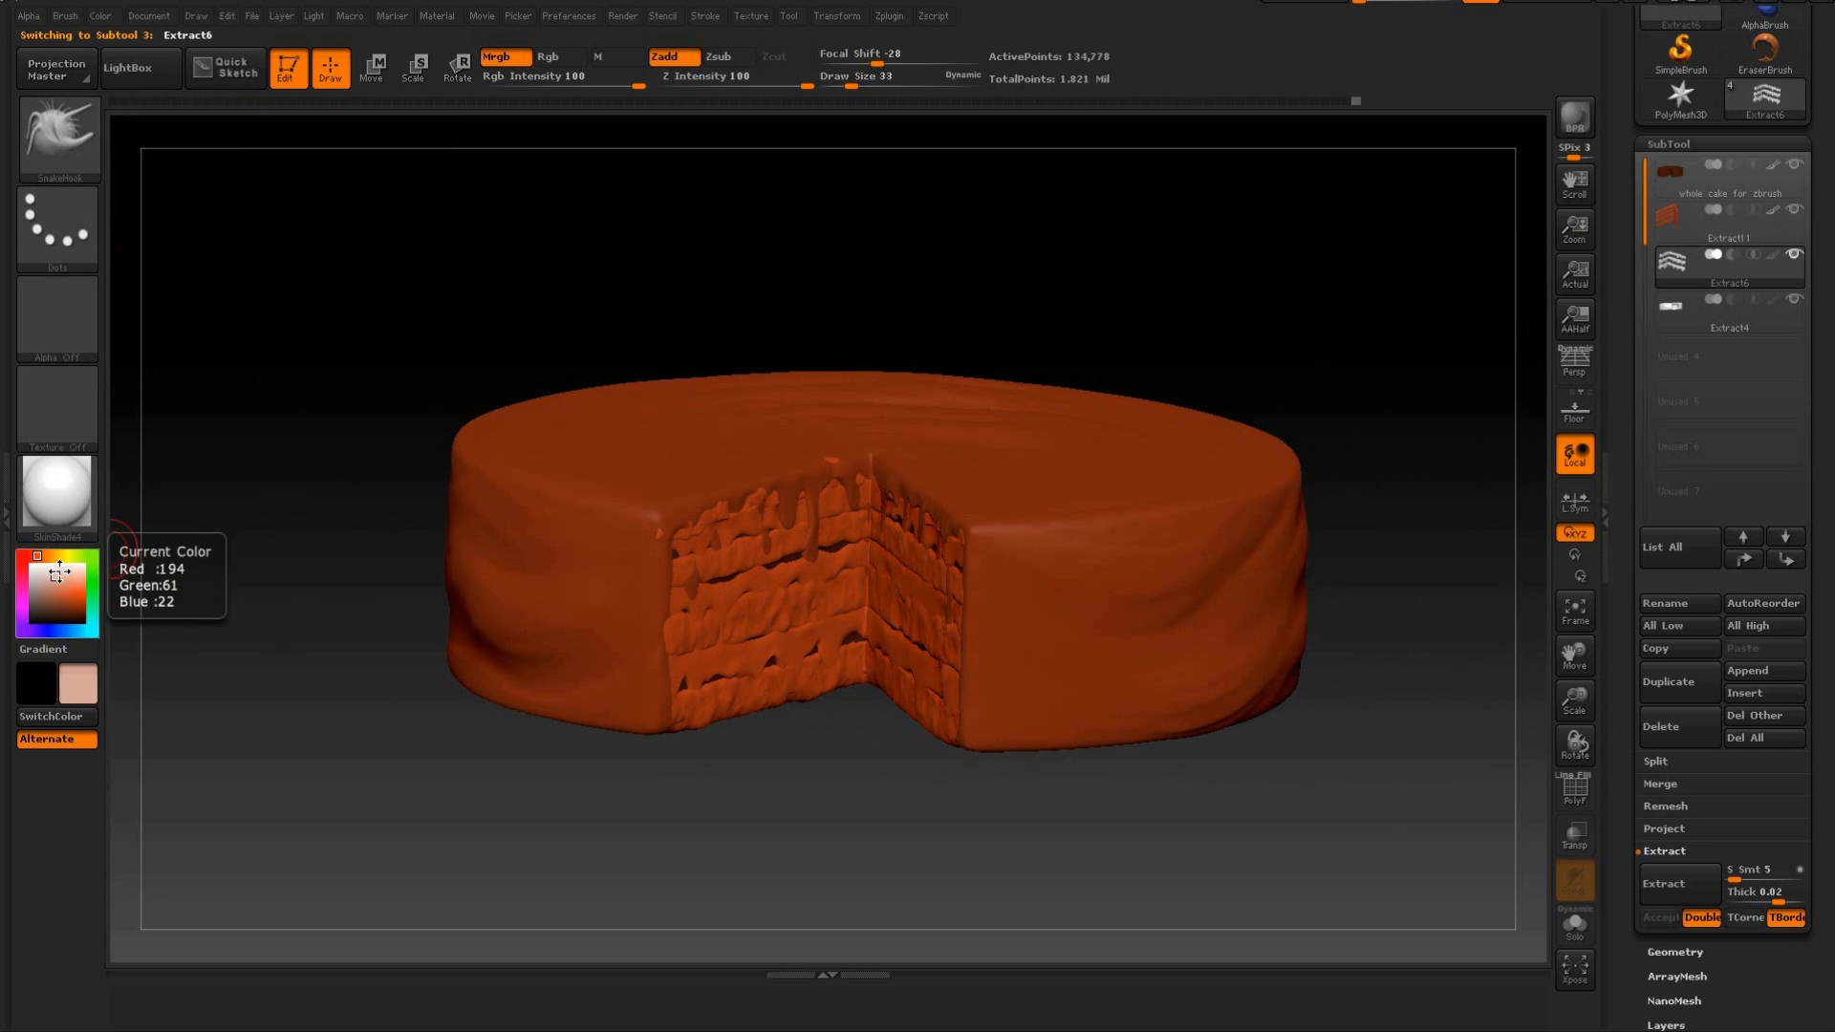
{"action": "left_click", "coordinate": [107, 17]}
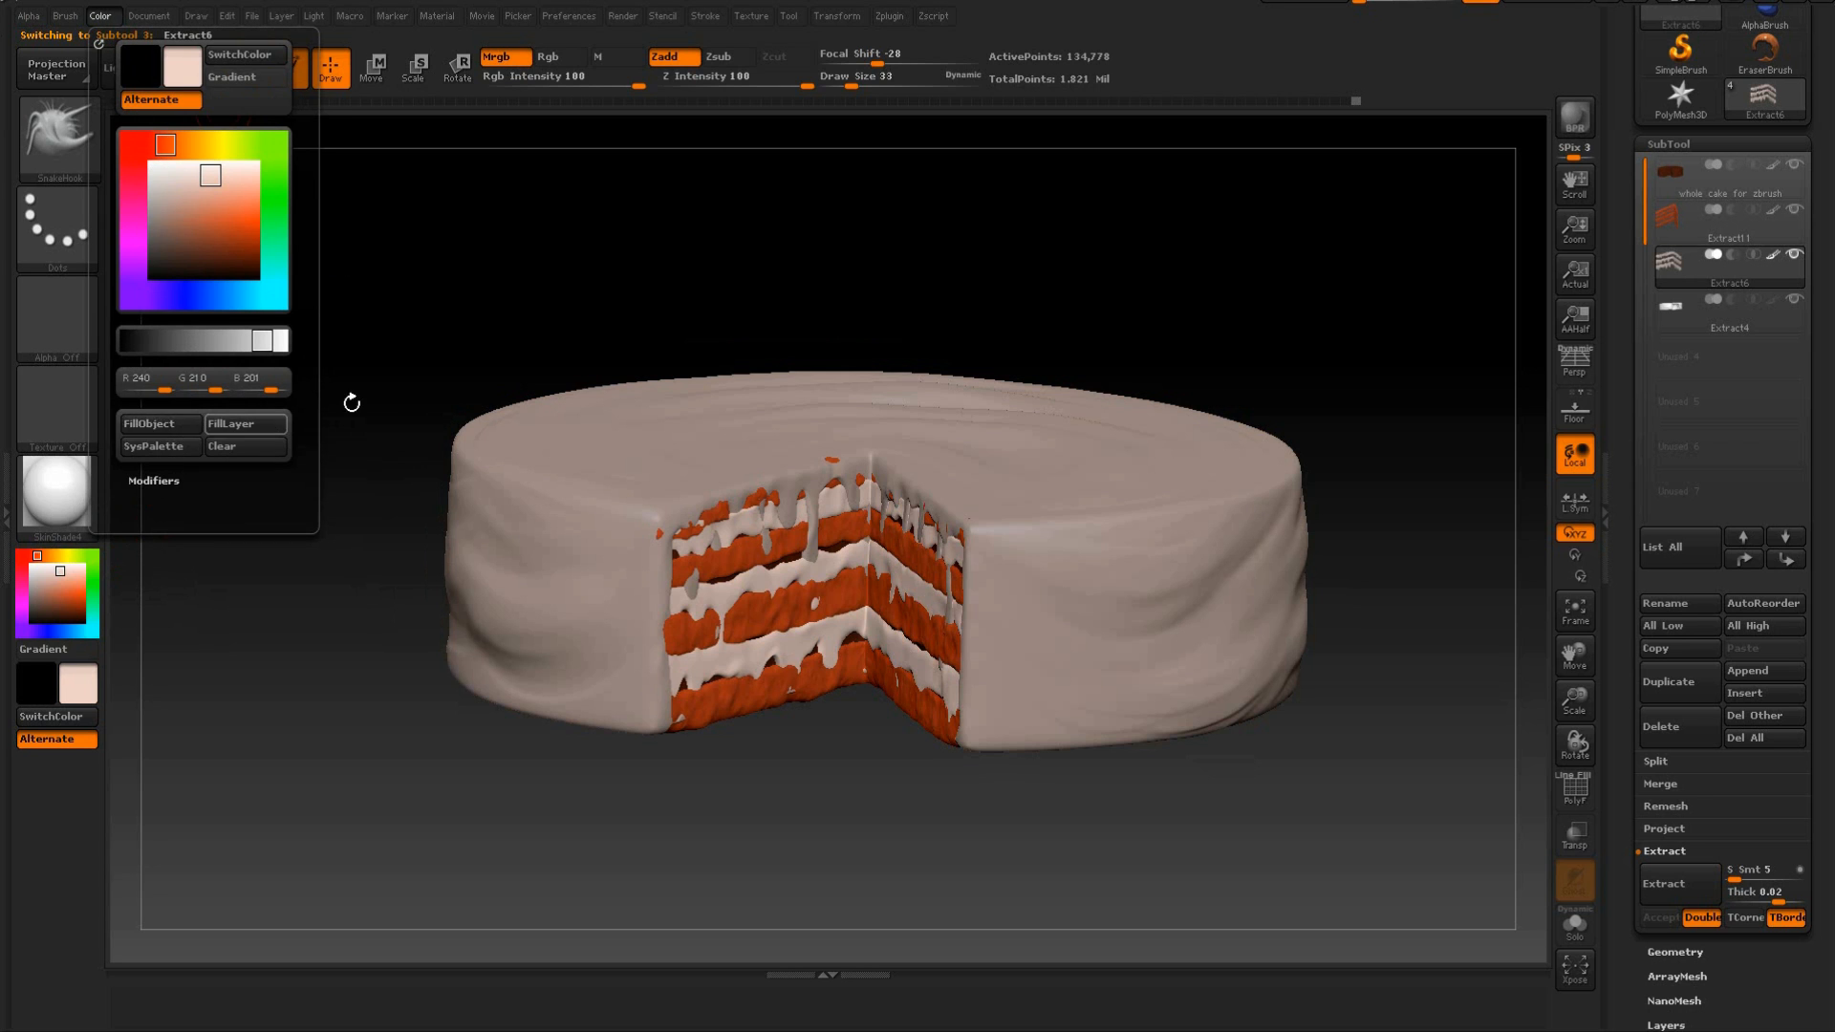
Select the Extract4 icing subtool and fill it with a dark chocolate brown of R 64, G 25, B 14.
{"action": "left_click_drag", "start_coordinate": [955, 303], "coordinate": [1106, 302]}
{"action": "left_click", "coordinate": [1739, 327]}
{"action": "left_click_drag", "start_coordinate": [53, 586], "coordinate": [67, 614]}
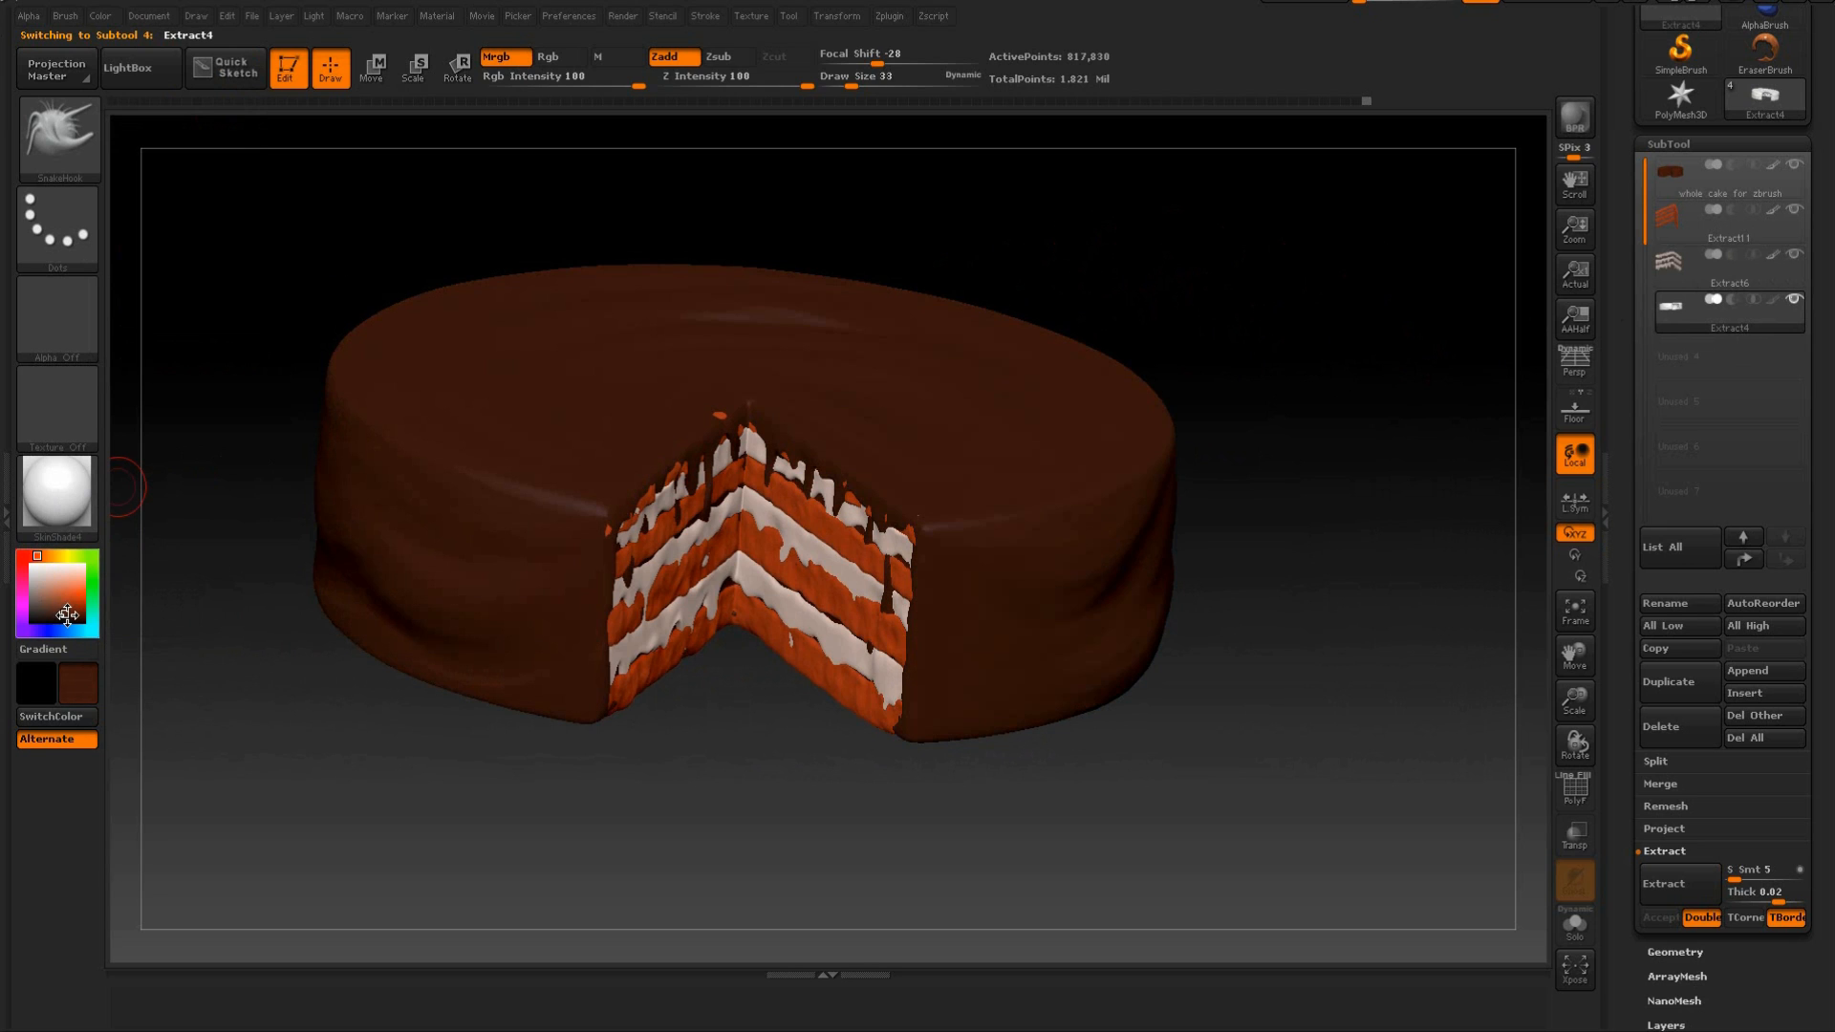
{"action": "left_click", "coordinate": [100, 16]}
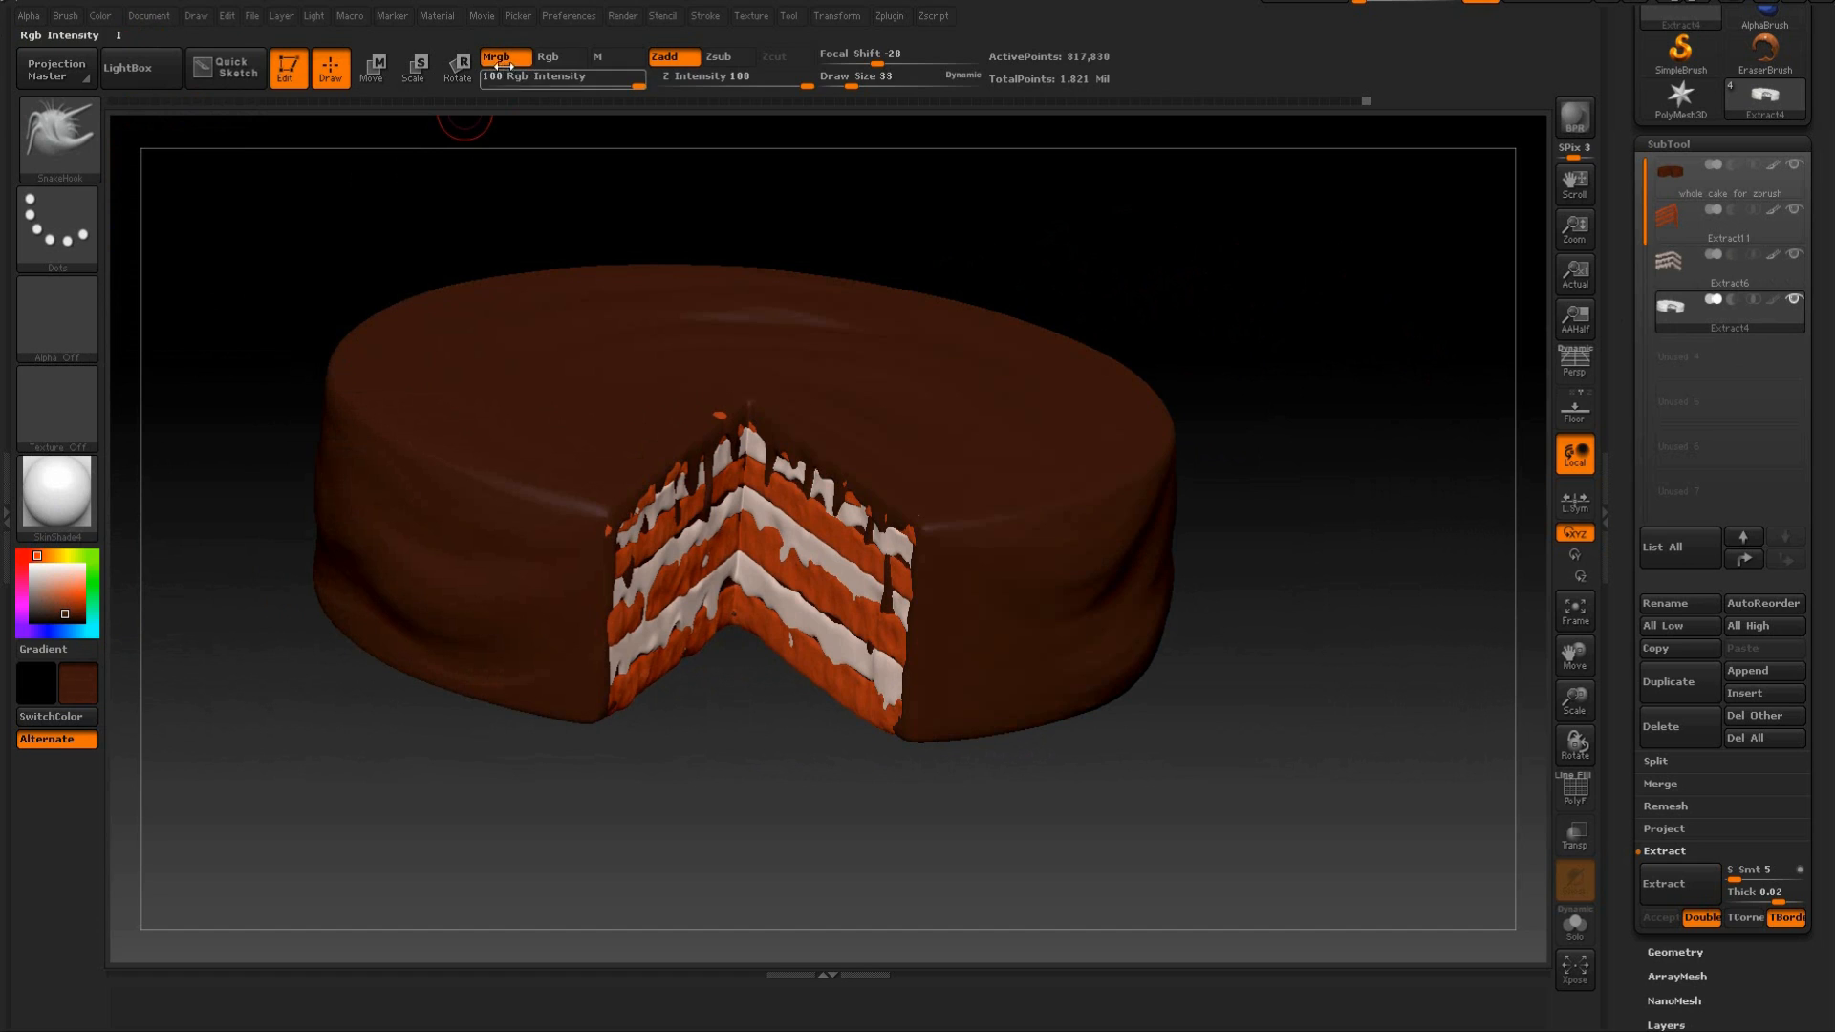
{"action": "left_click", "coordinate": [107, 17]}
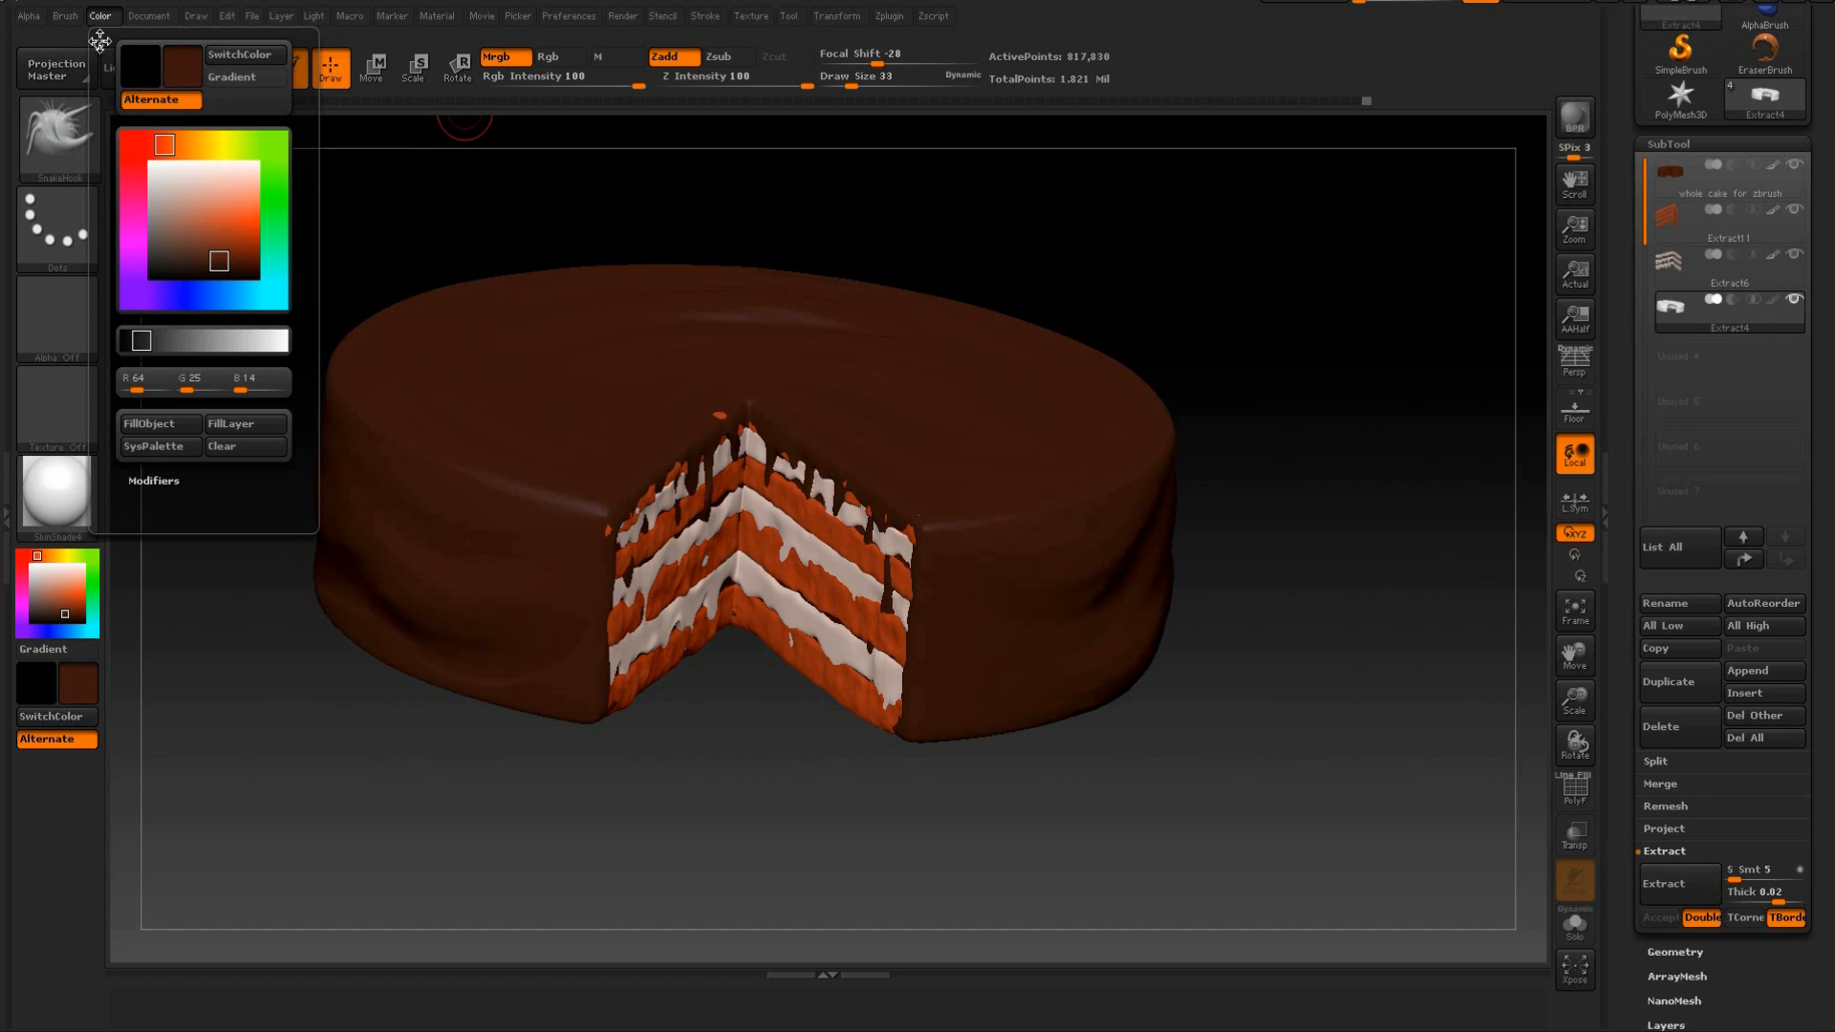
{"action": "left_click", "coordinate": [153, 423]}
{"action": "left_click_drag", "start_coordinate": [1187, 323], "coordinate": [1304, 272]}
{"action": "left_click_drag", "start_coordinate": [1285, 287], "coordinate": [1229, 307]}
{"action": "left_click_drag", "start_coordinate": [1345, 212], "coordinate": [1364, 312]}
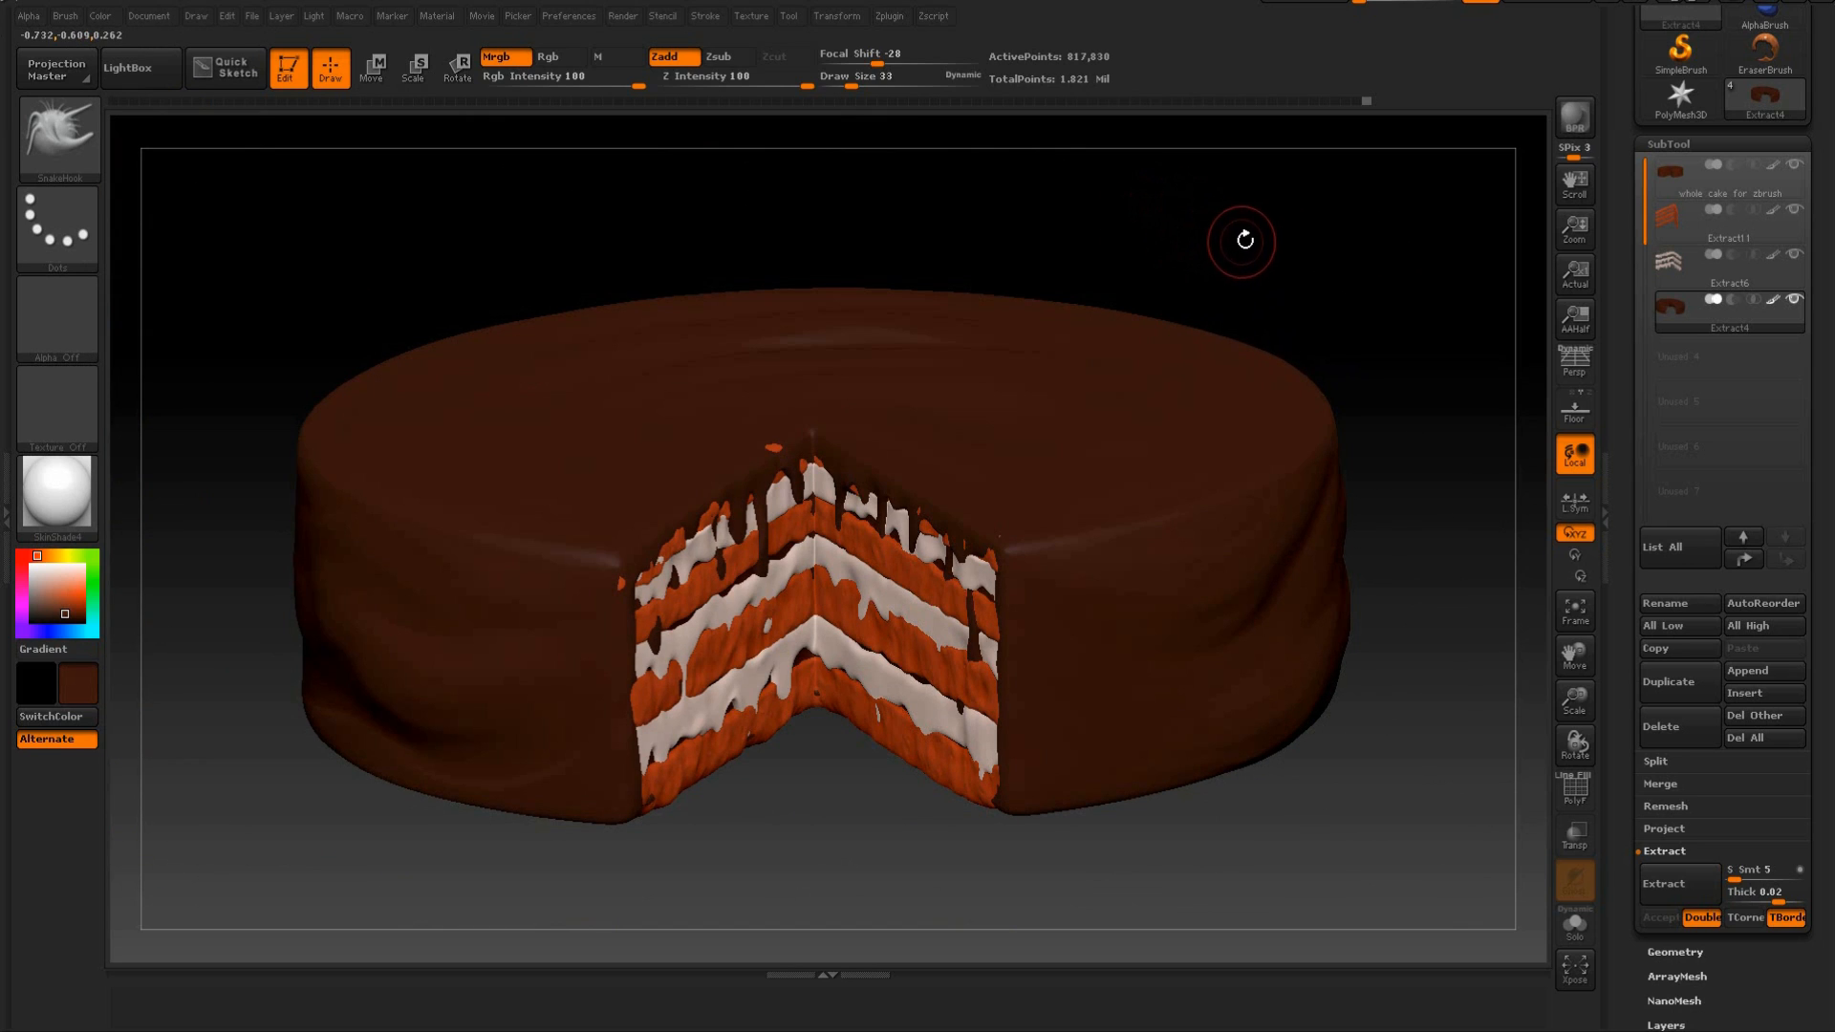
{"action": "left_click_drag", "start_coordinate": [1265, 238], "coordinate": [1285, 305]}
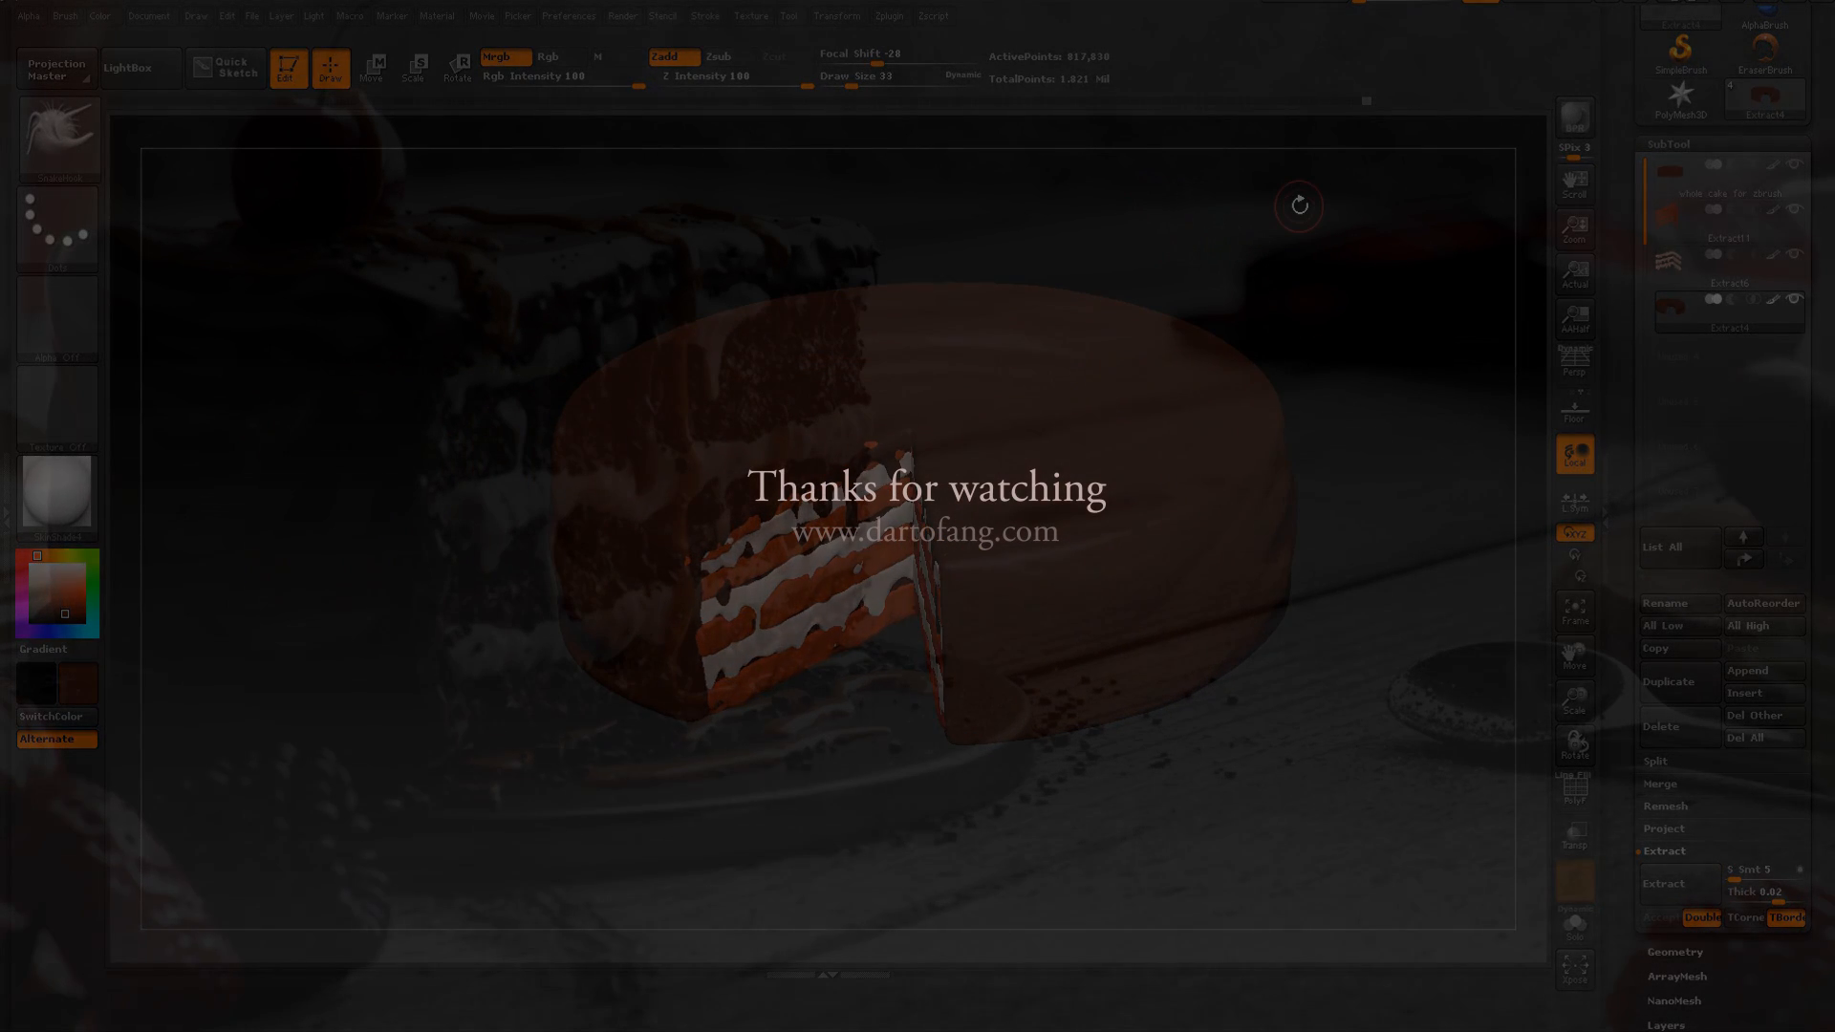